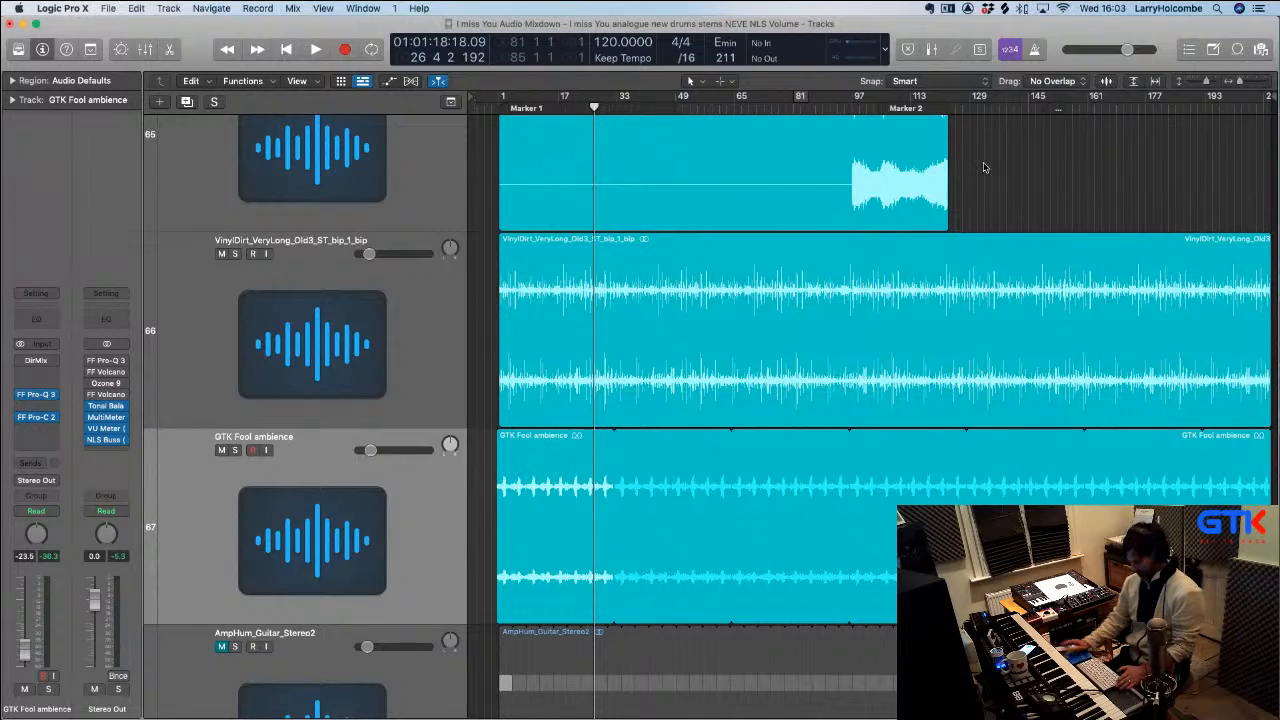
Fit the whole arrangement in the view and look over the full track list
left_click(983, 163)
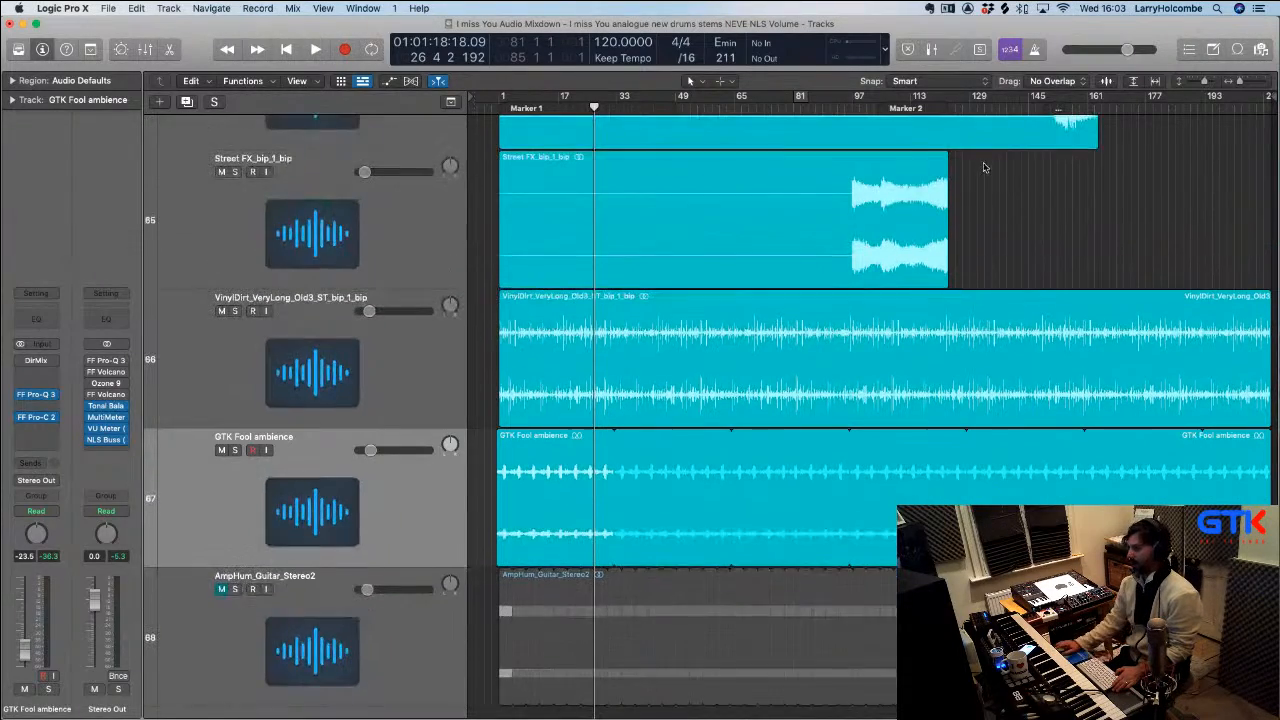
key("z")
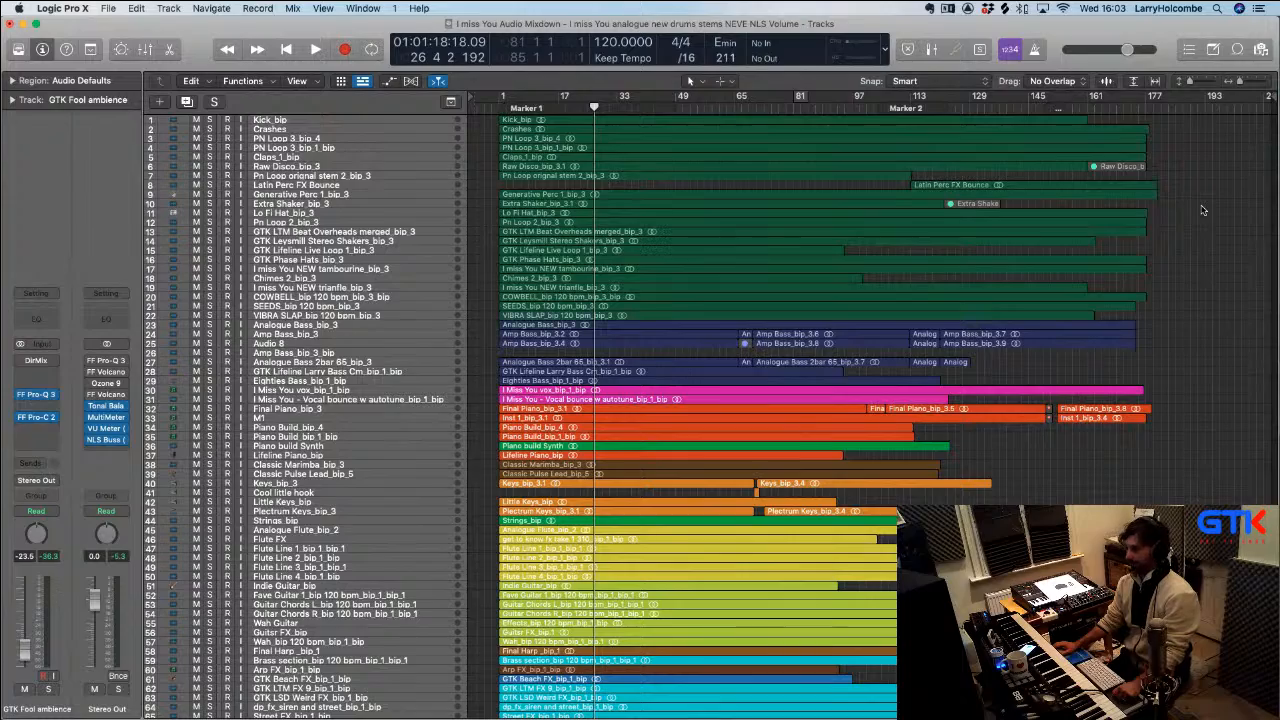
scroll(1203, 210, "down", 5)
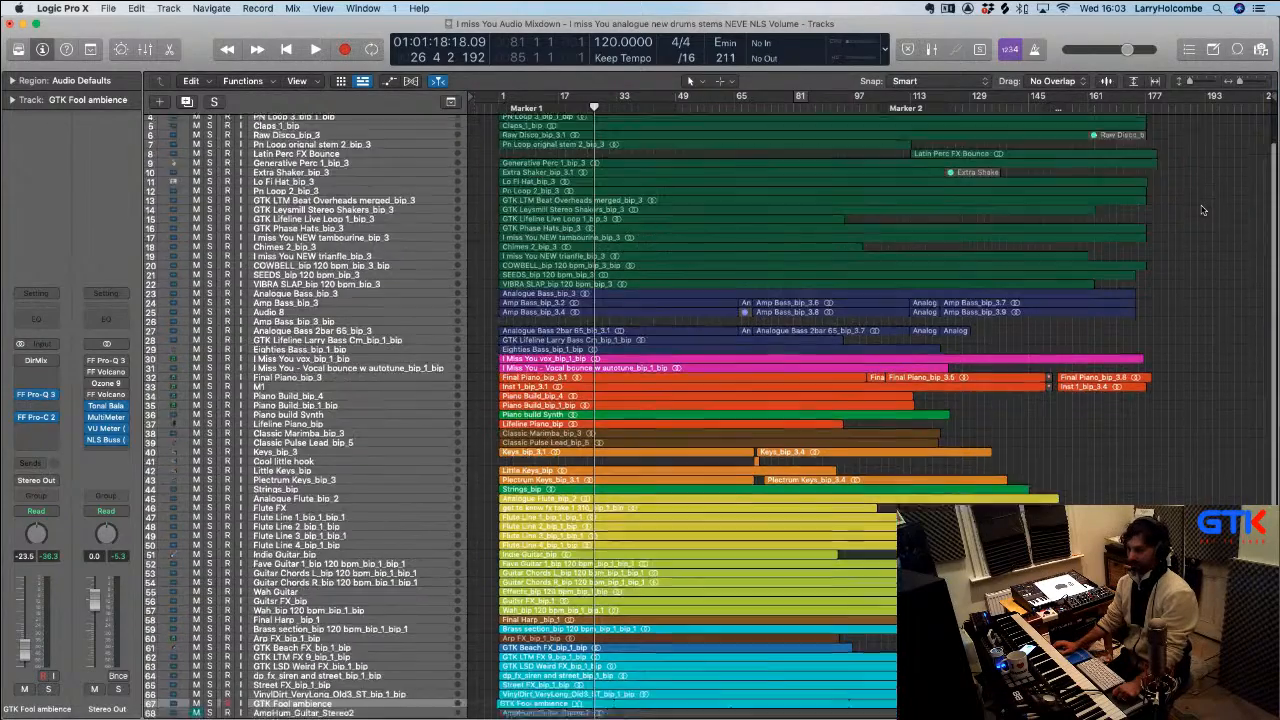
scroll(1203, 210, "up", 5)
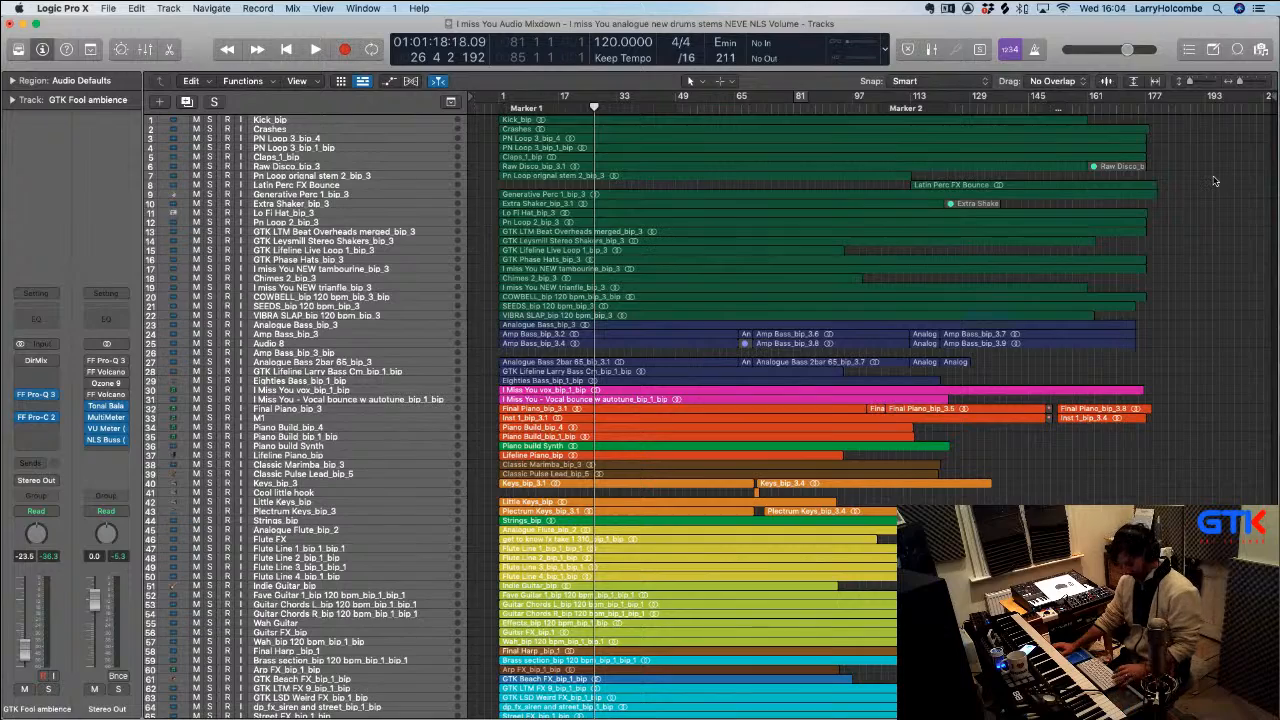
Show the mixer, review the channel strips across the whole session, and return to the full arrangement
key("x")
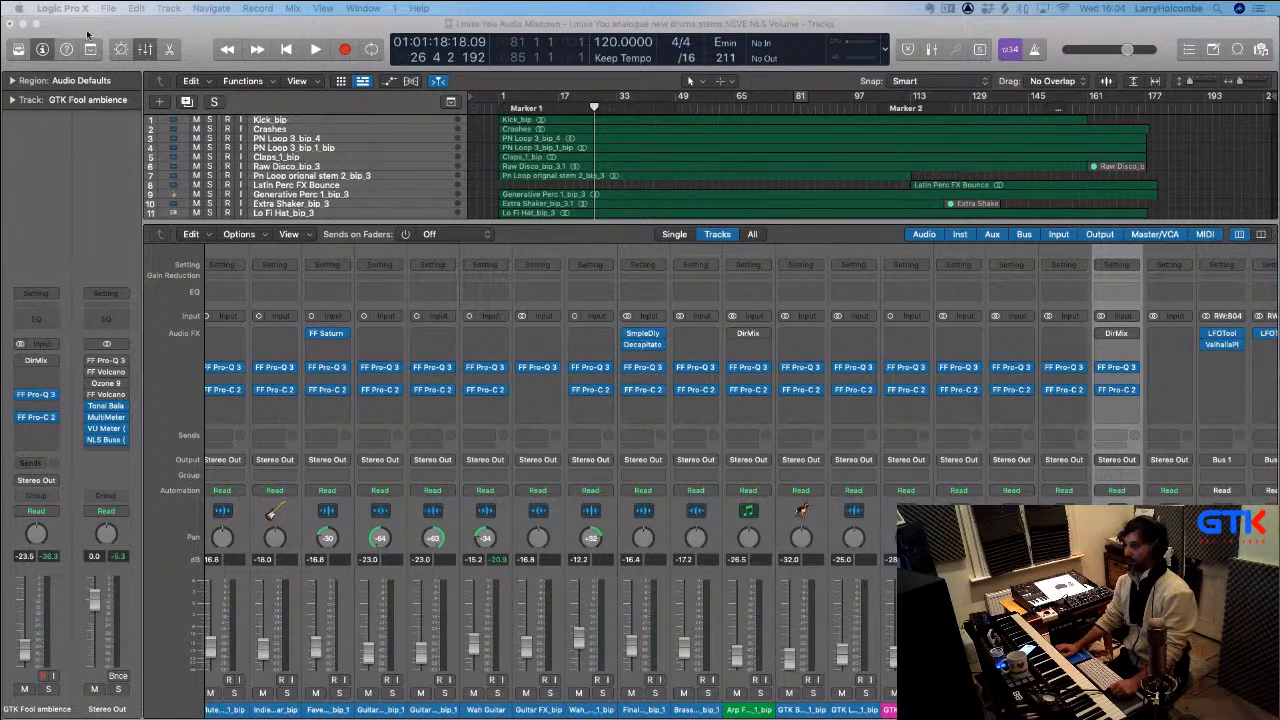
left_click(170, 26)
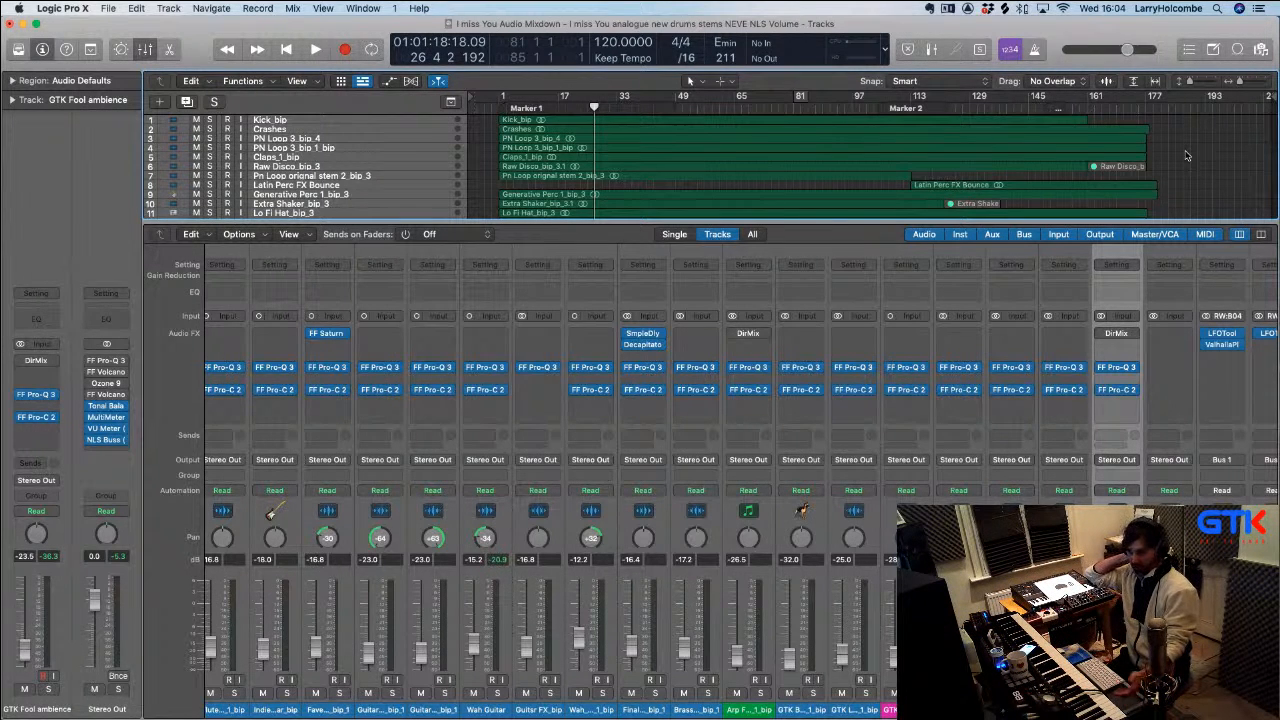
scroll(1187, 155, "down", 1)
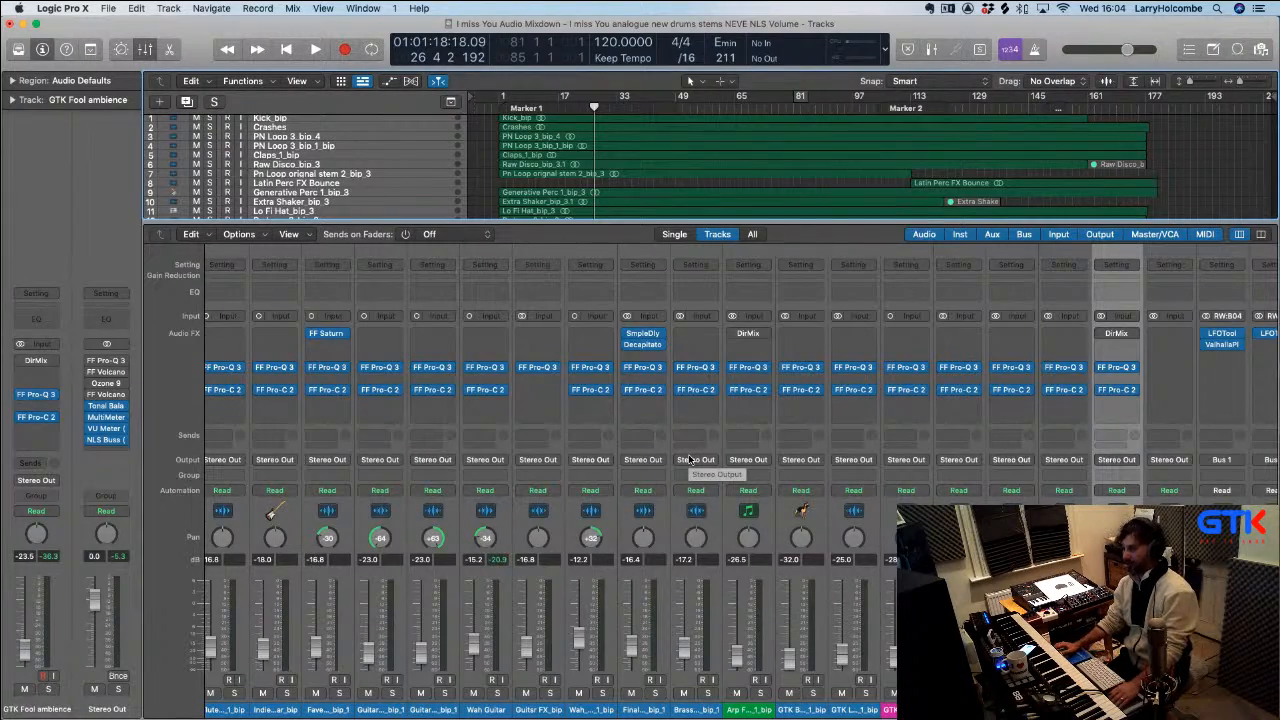
scroll(689, 458, "right", 5)
scroll(689, 458, "right", 5)
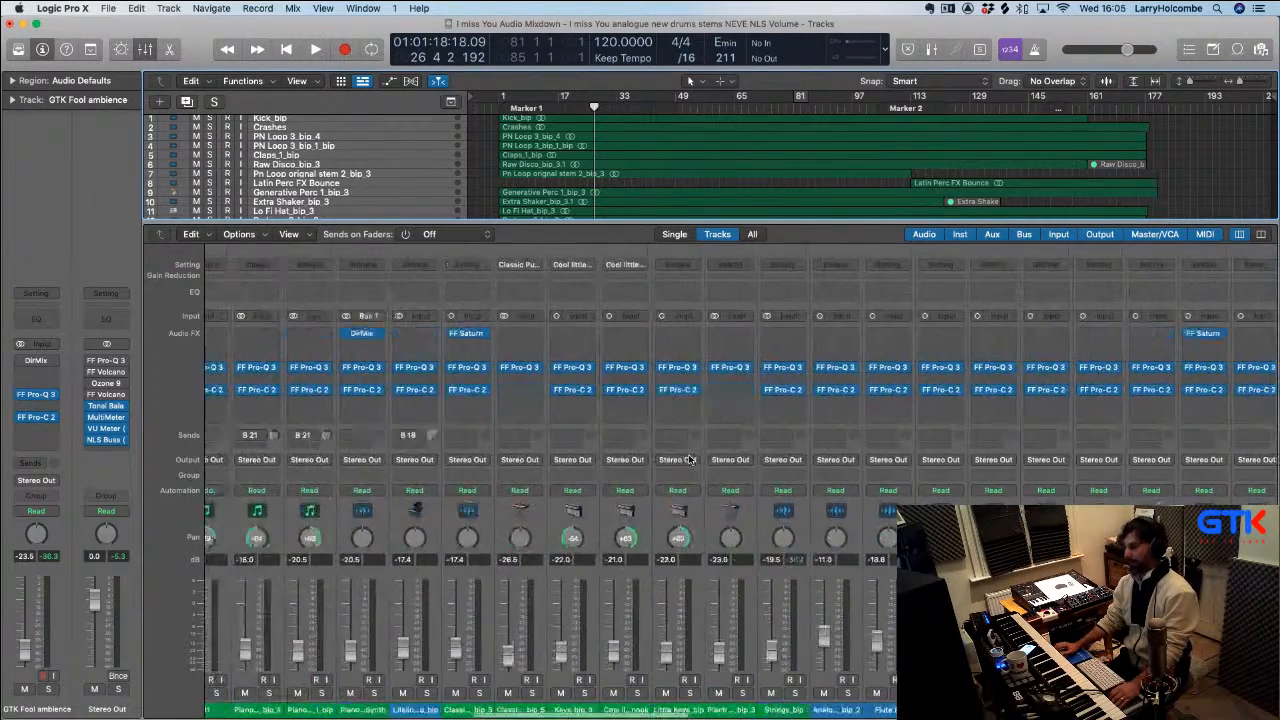
scroll(689, 458, "left", 10)
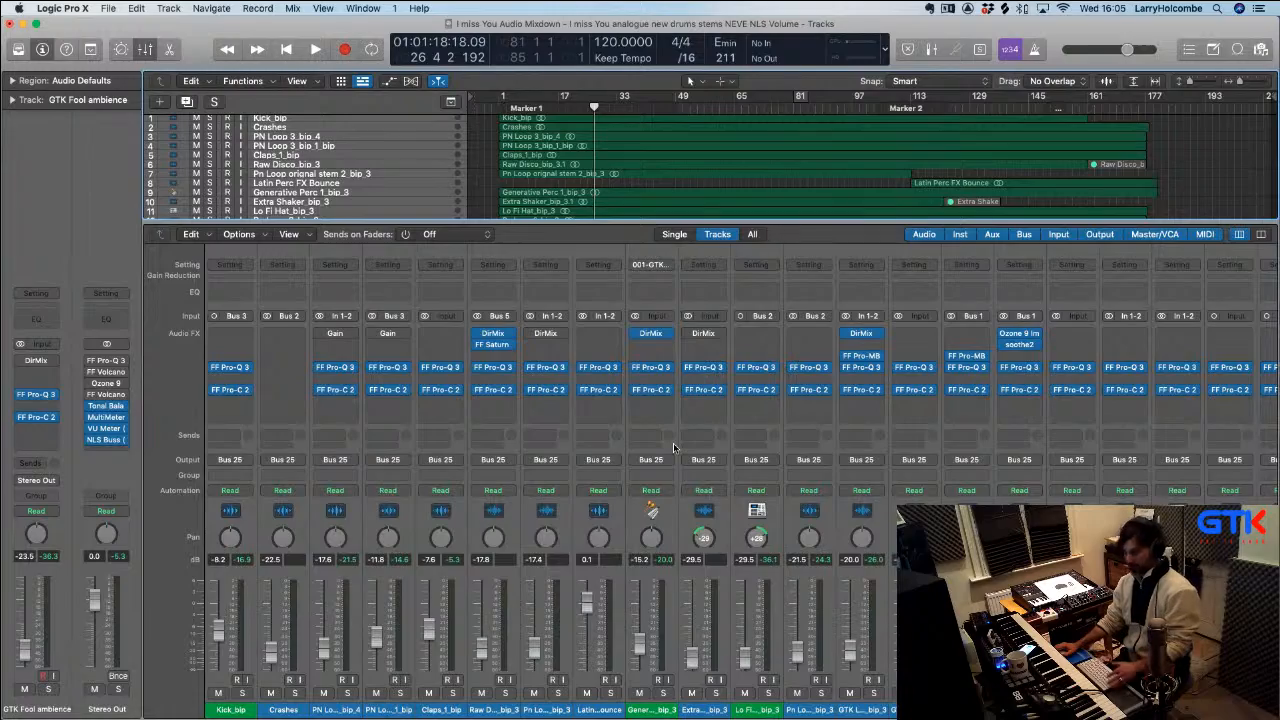
key("x")
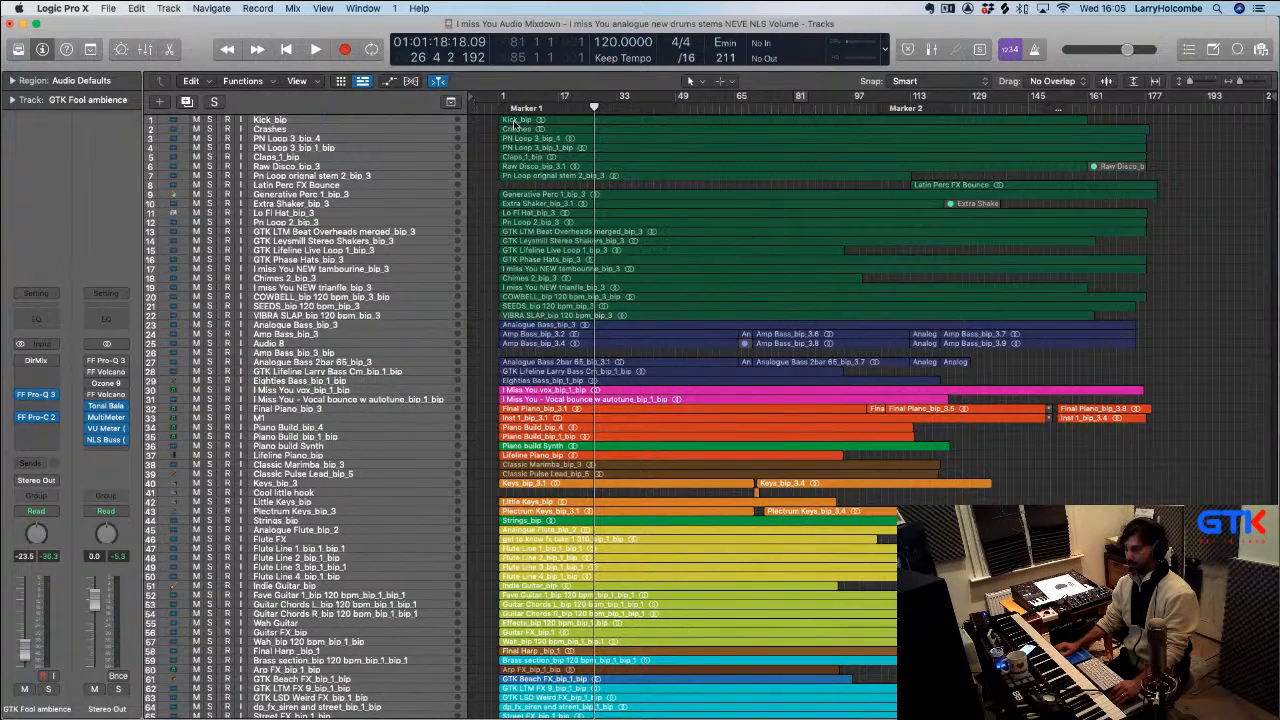
Examine the plug-in inserts on the drum, percussion and bass channel strips in the mixer, then hide it
key("x")
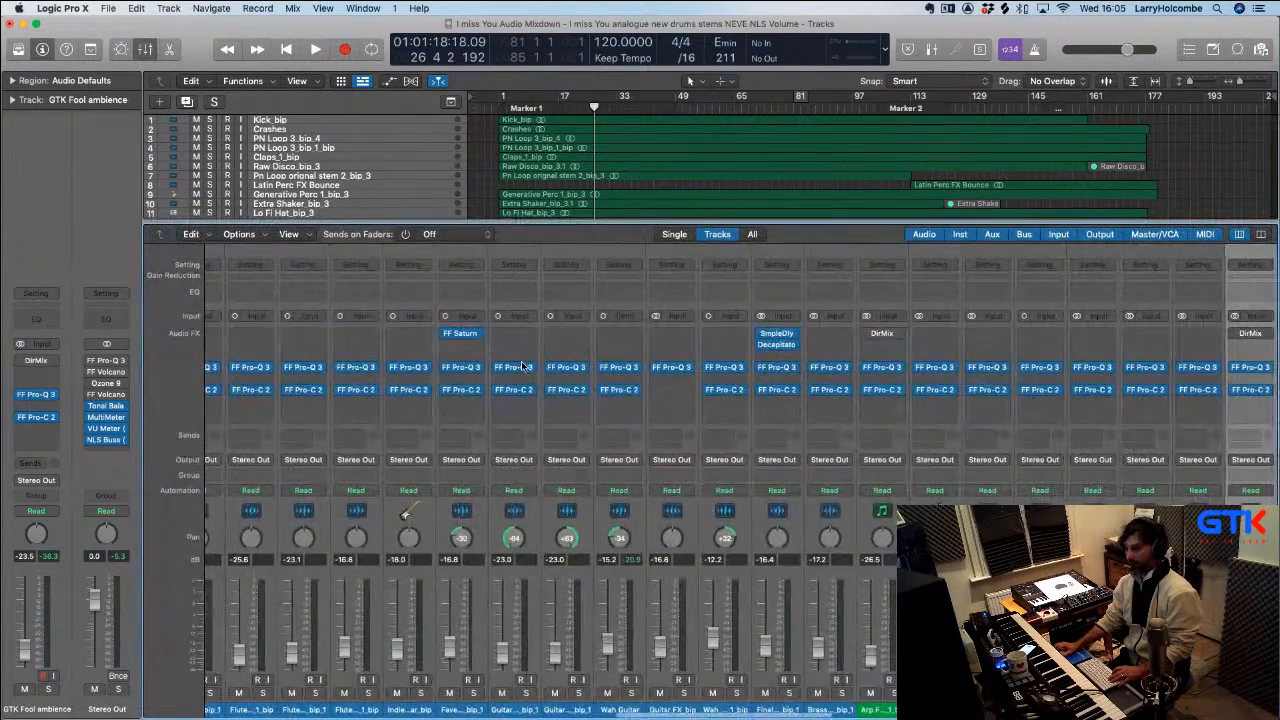
scroll(521, 366, "left", 10)
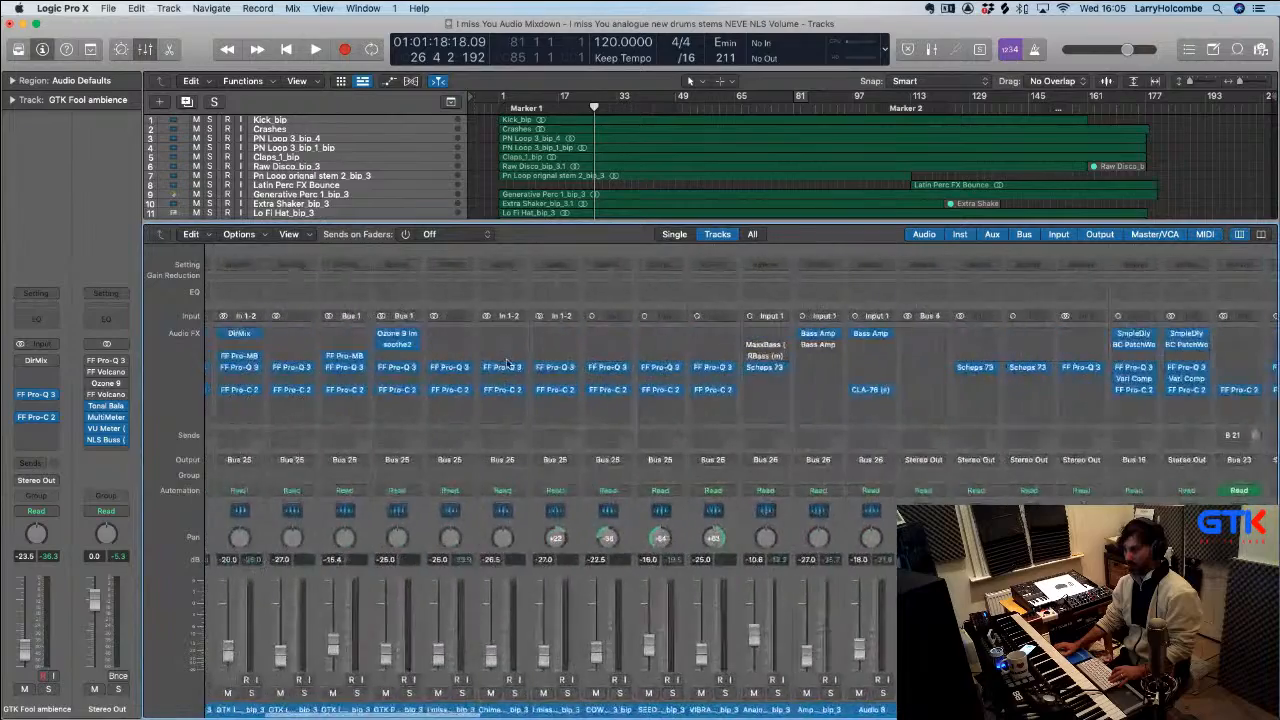
scroll(474, 360, "left", 3)
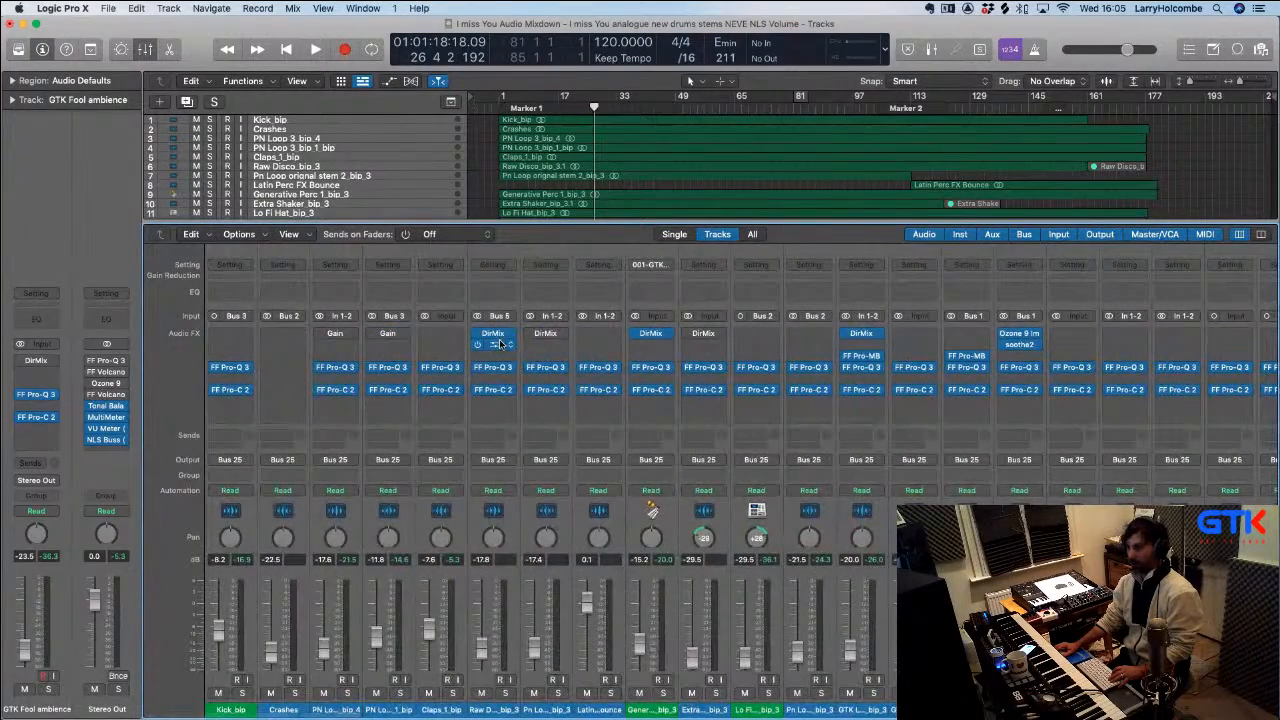
mouse_move(500, 344)
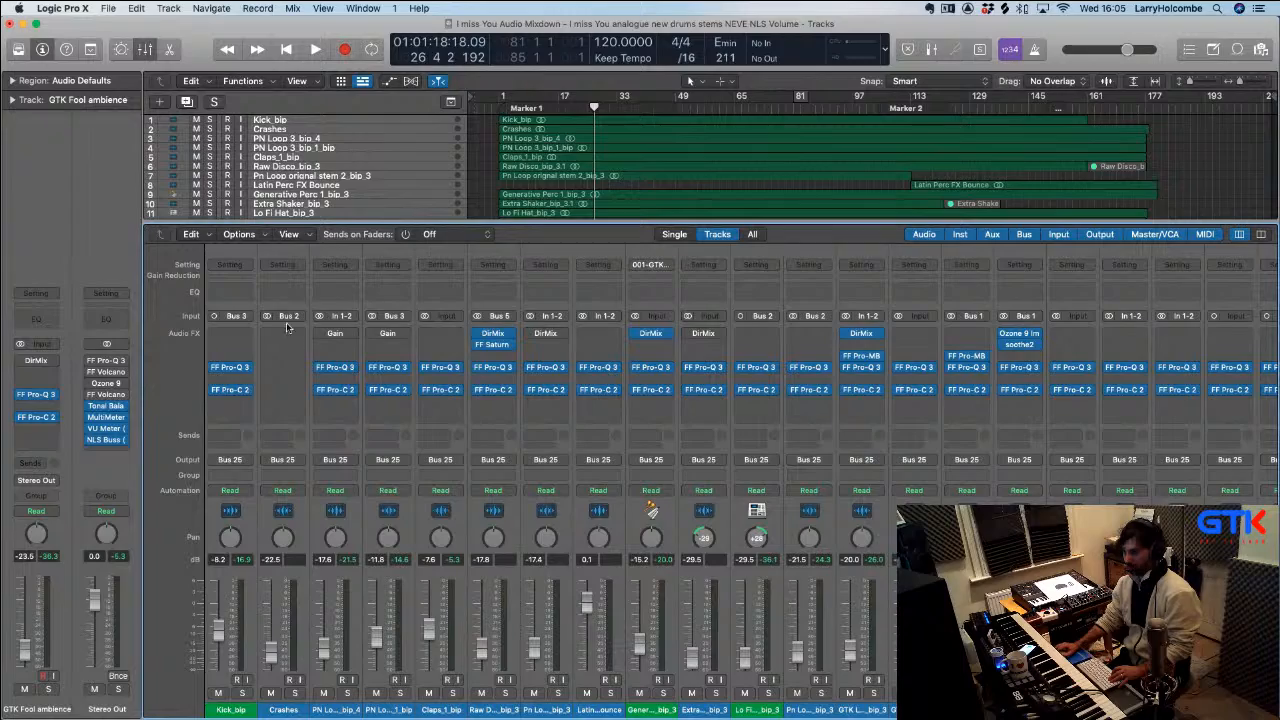
scroll(609, 339, "right", 5)
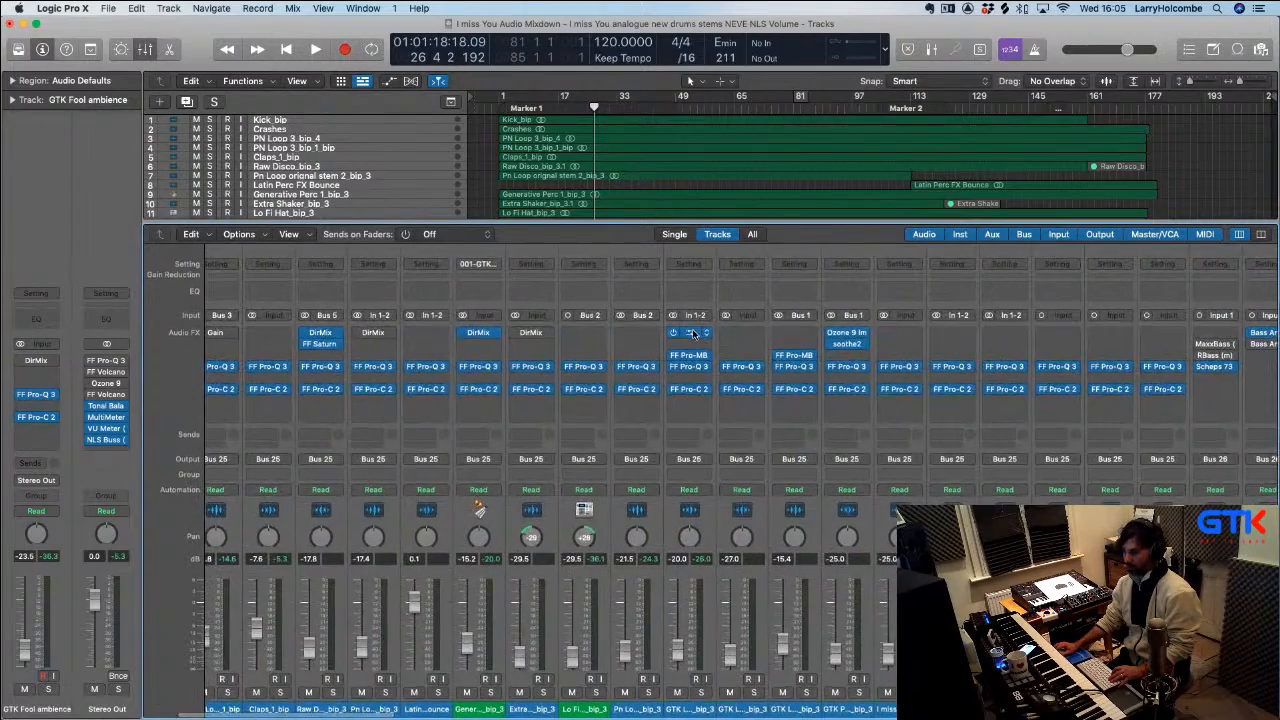
left_click(687, 333)
left_click(406, 187)
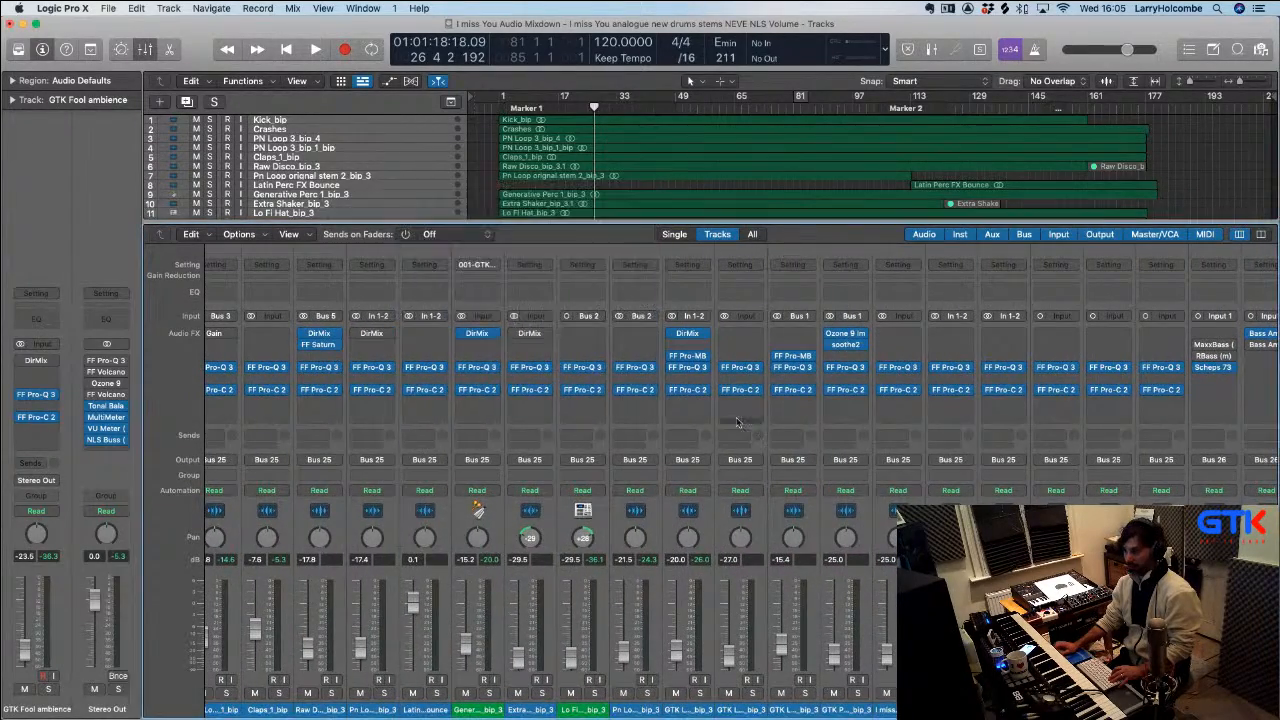
scroll(761, 423, "right", 5)
scroll(761, 418, "right", 8)
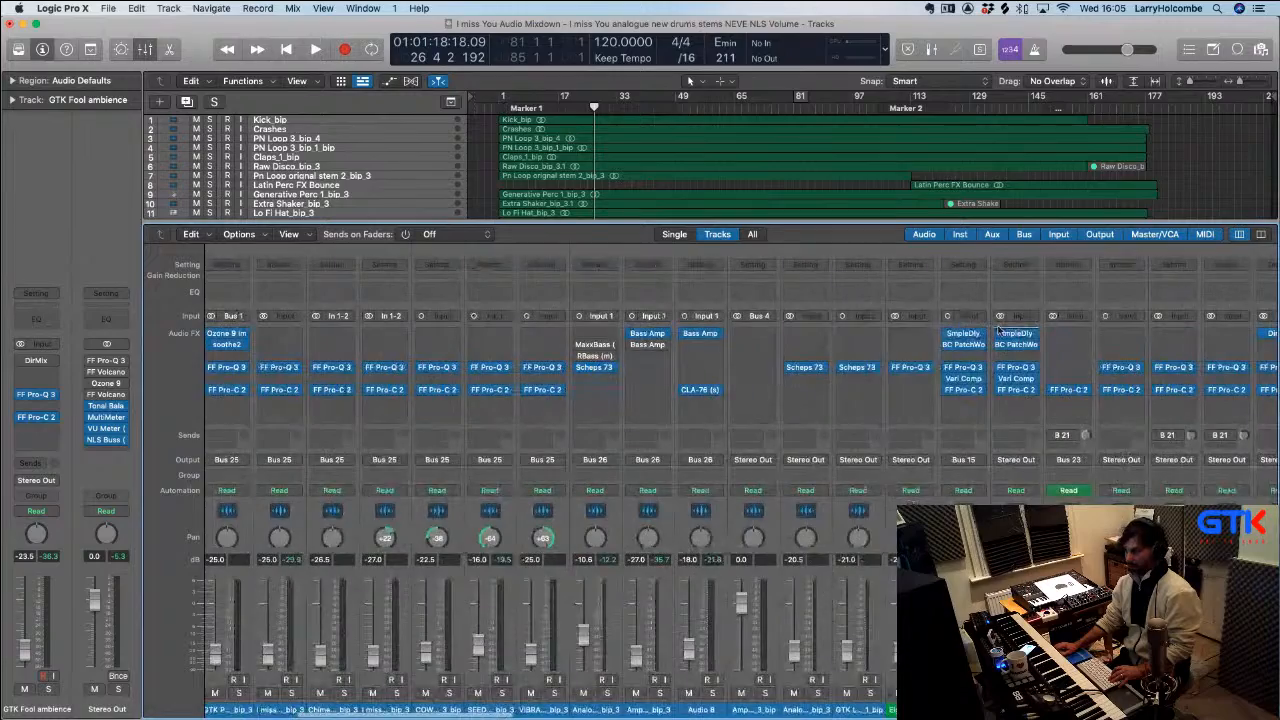
scroll(1113, 330, "left", 15)
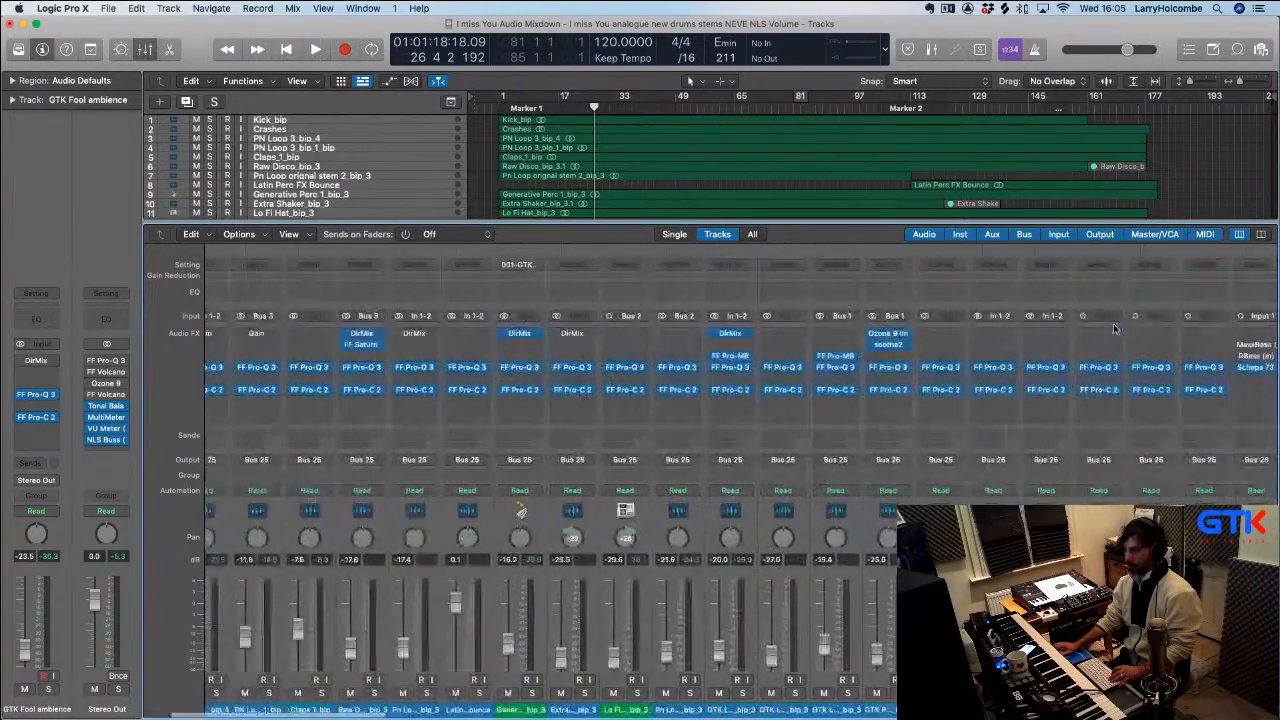
key("x")
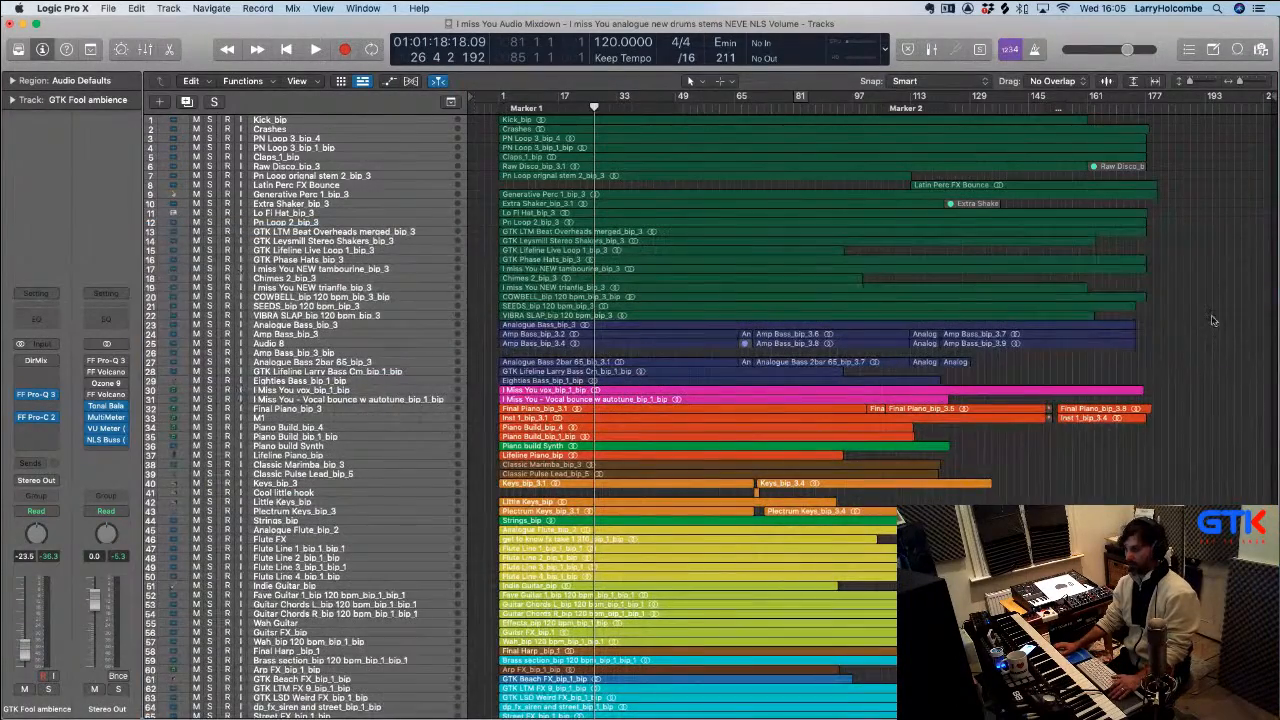
Check which channels carry FF Pro-Q 3 and FF Pro-C 2, including the empty insert slot on the Crashes channel
key("x")
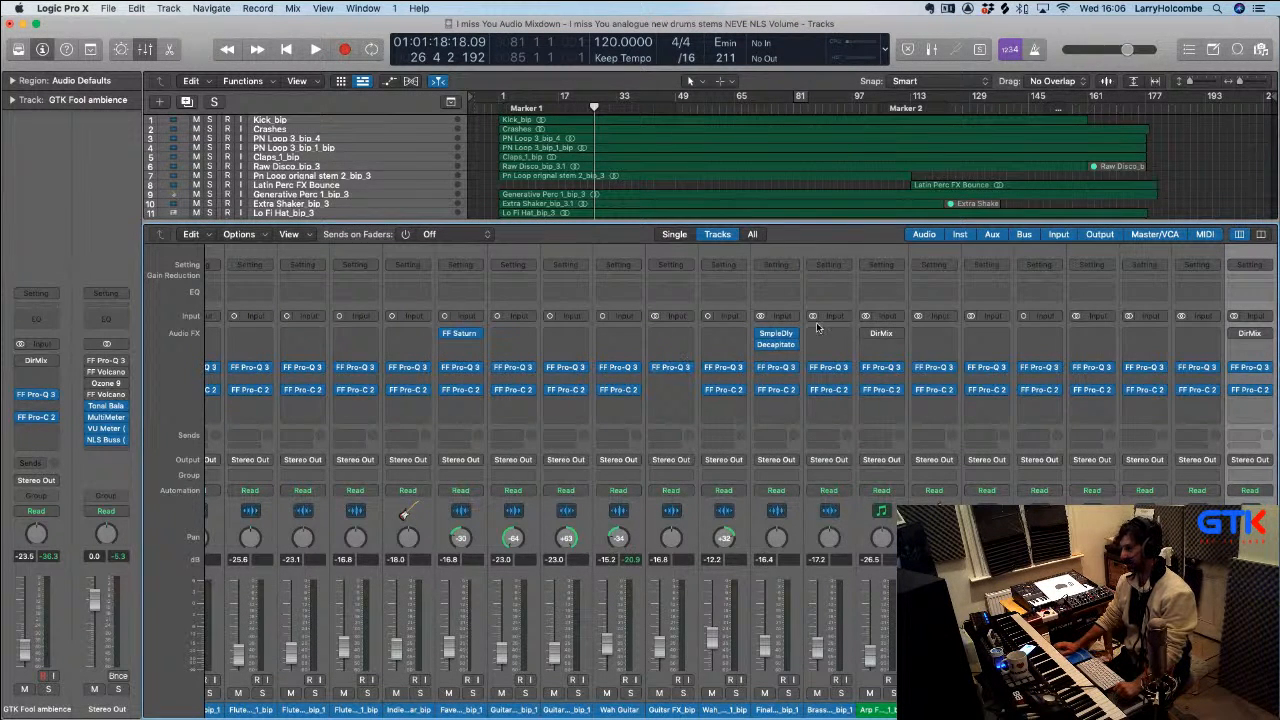
scroll(885, 330, "right", 1)
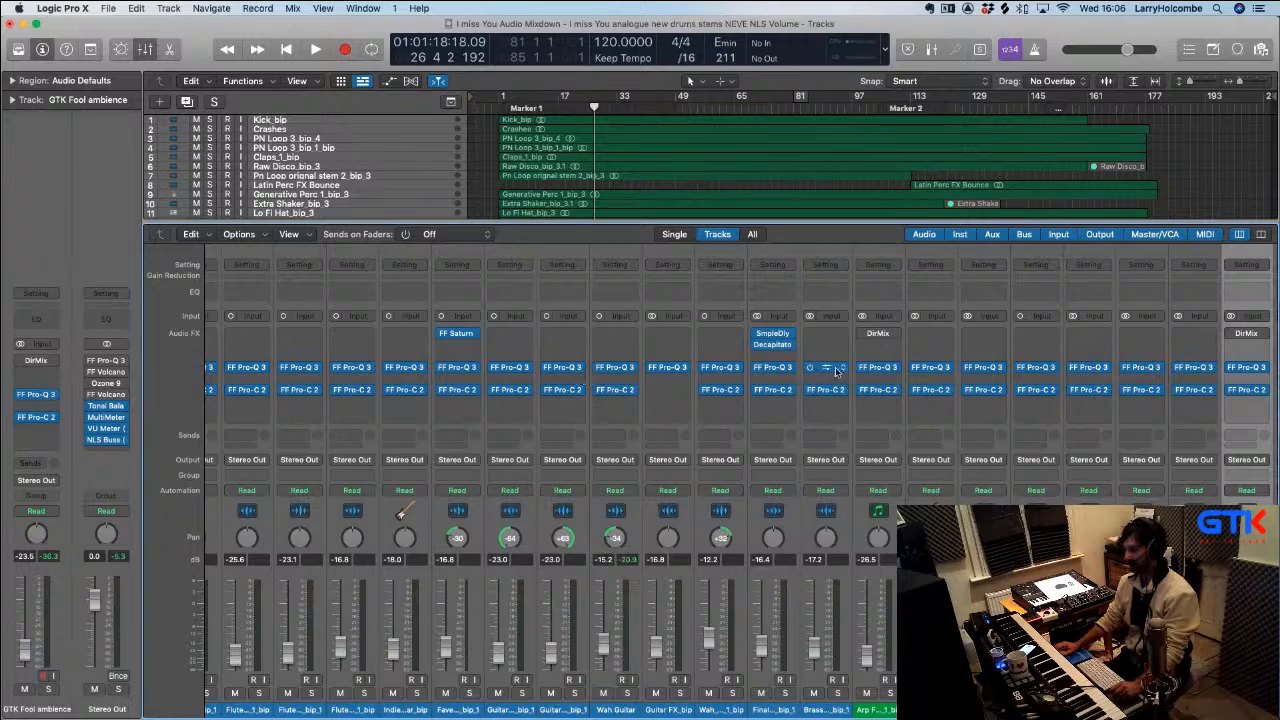
scroll(785, 372, "right", 3)
scroll(785, 372, "left", 2)
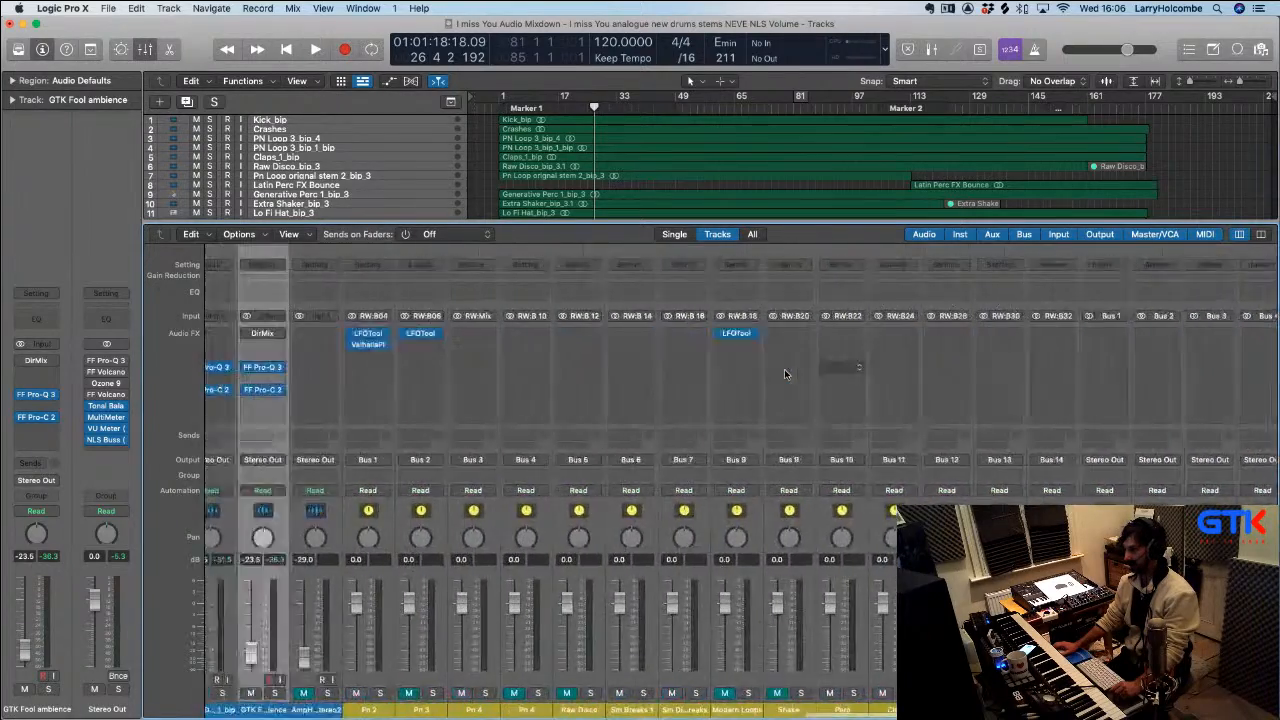
scroll(785, 372, "left", 10)
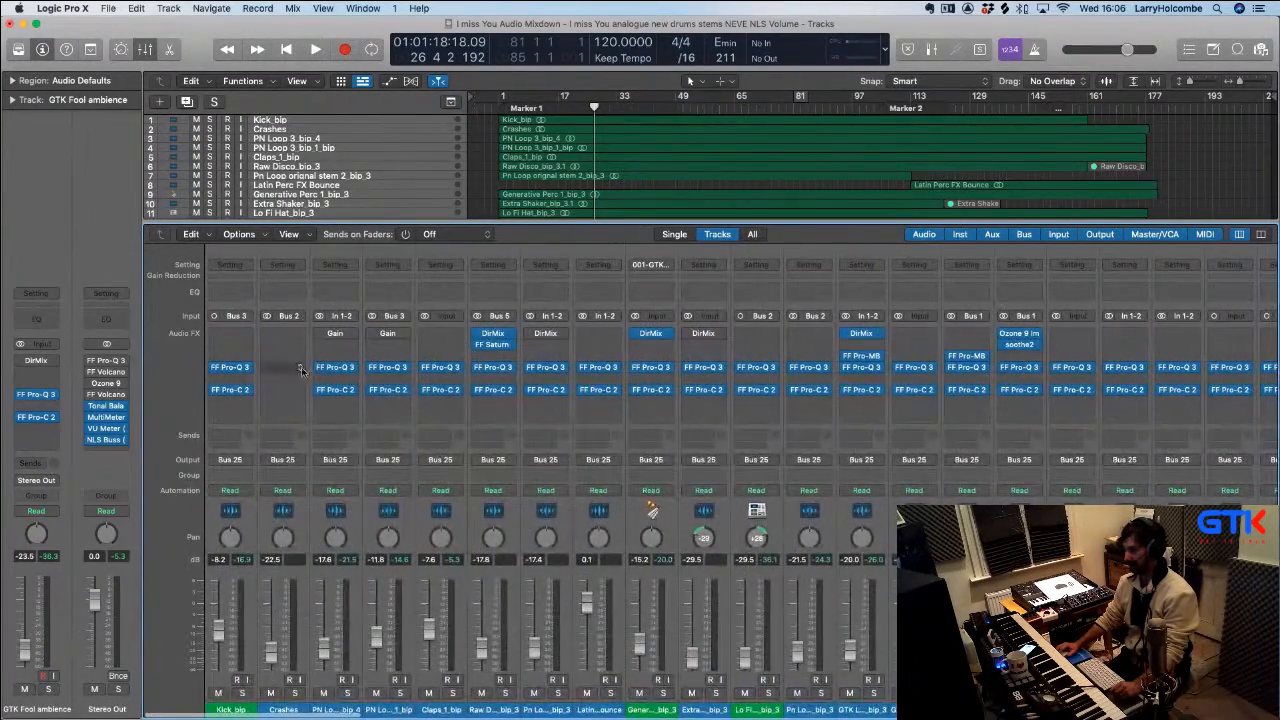
left_click(286, 368)
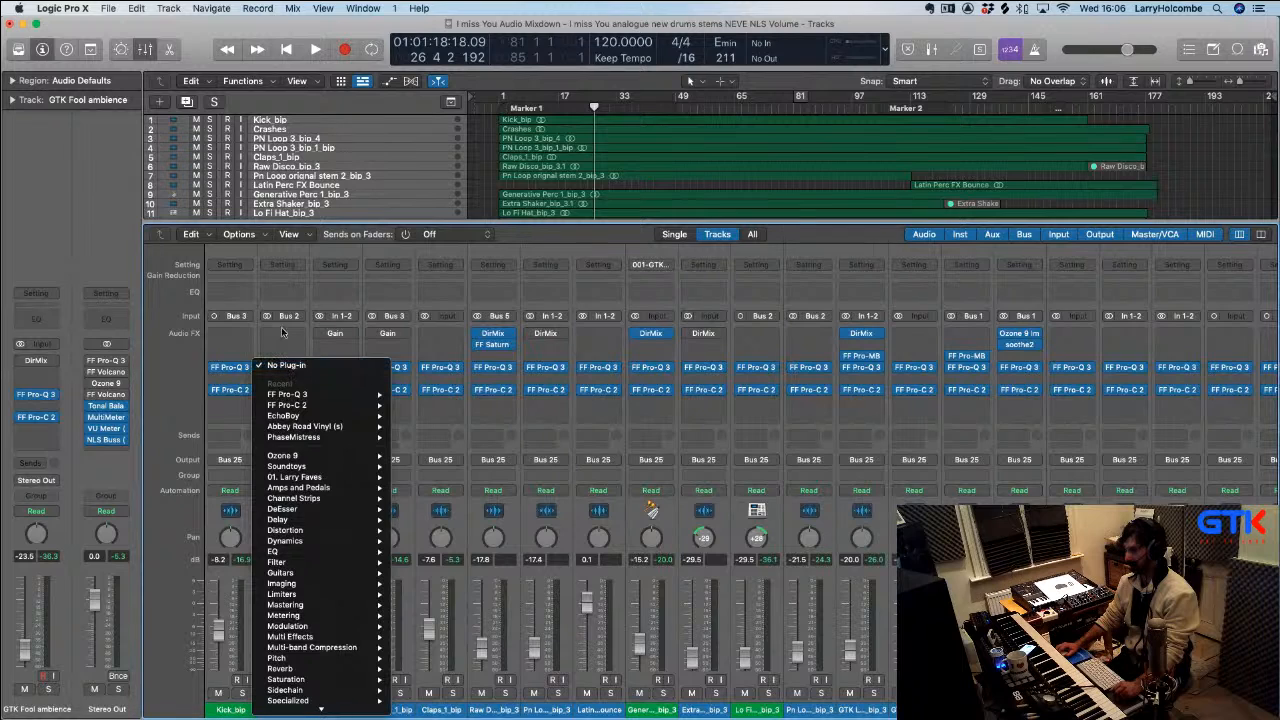
left_click(484, 186)
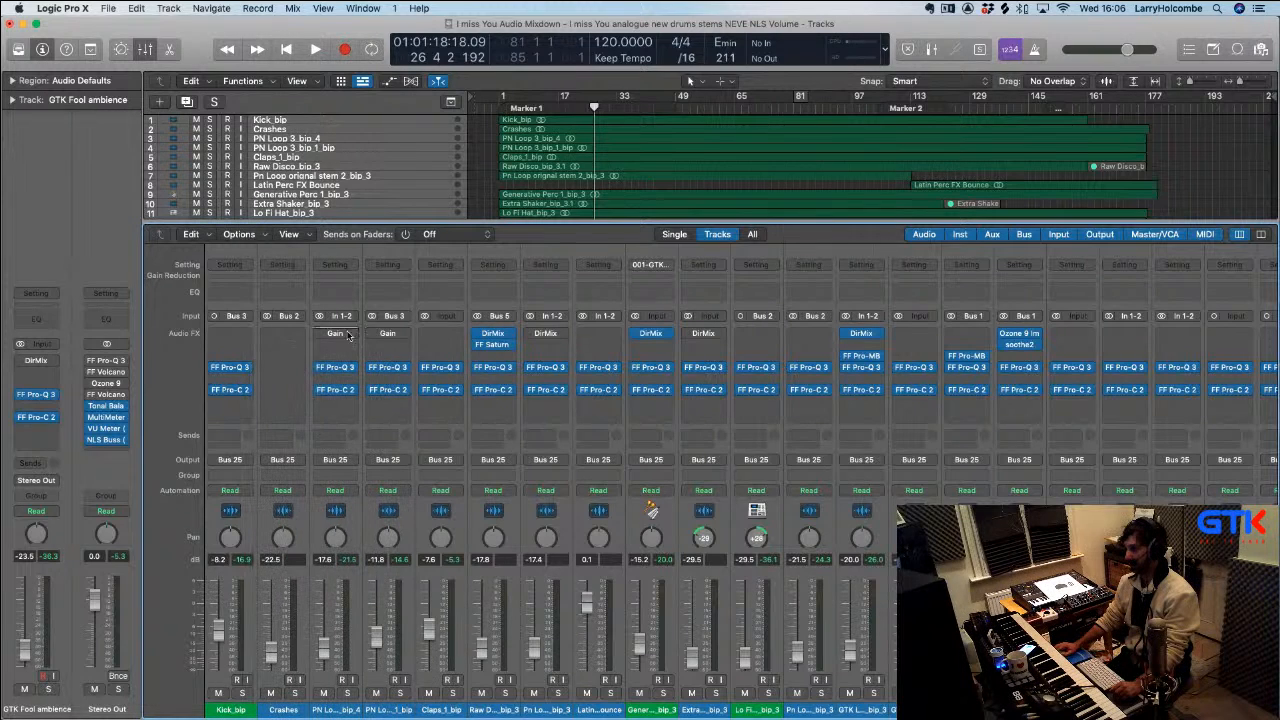
scroll(750, 394, "right", 8)
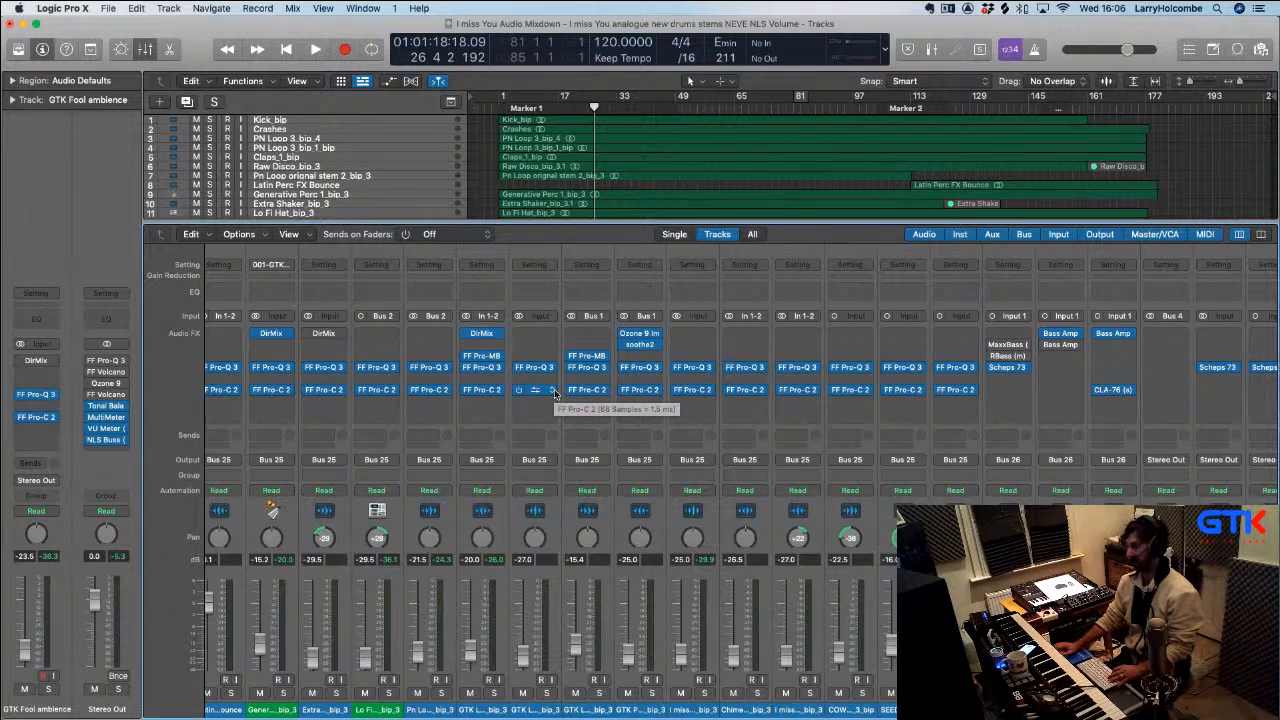
key("x")
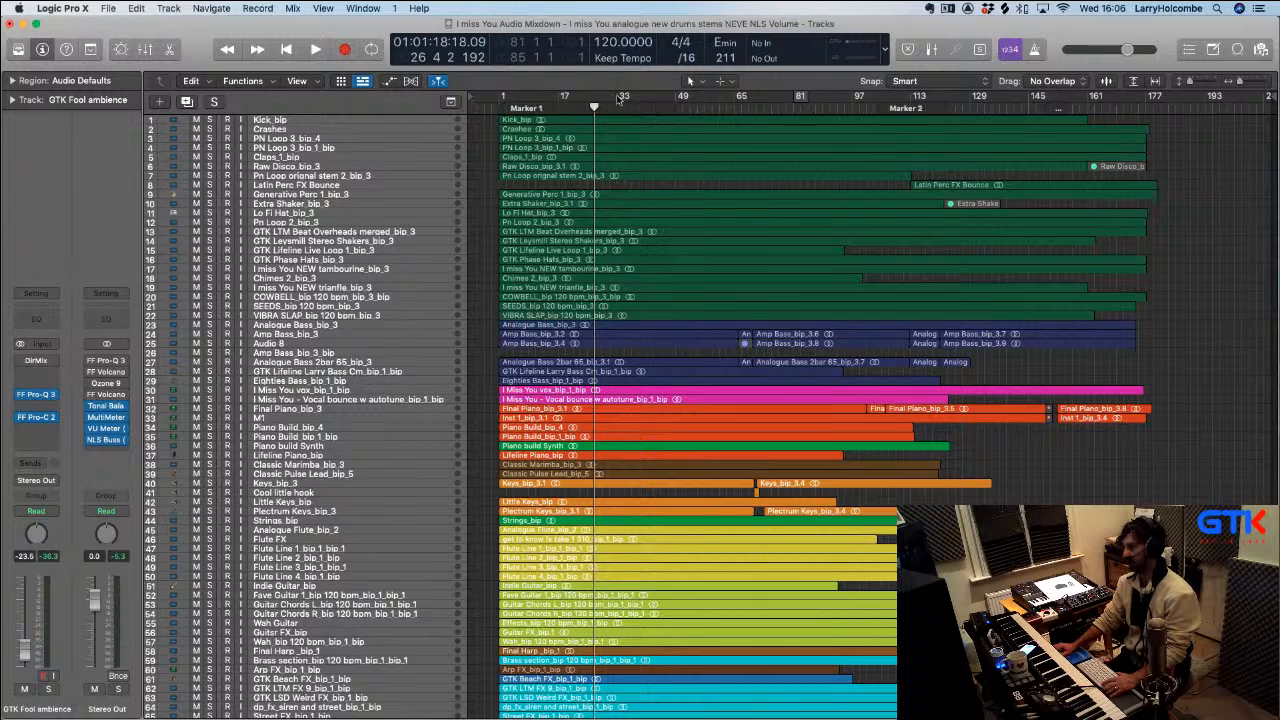
Set a cycle range from bar 33 to bar 49, audition it, and show the mixer
left_click_drag(618, 95, 674, 96)
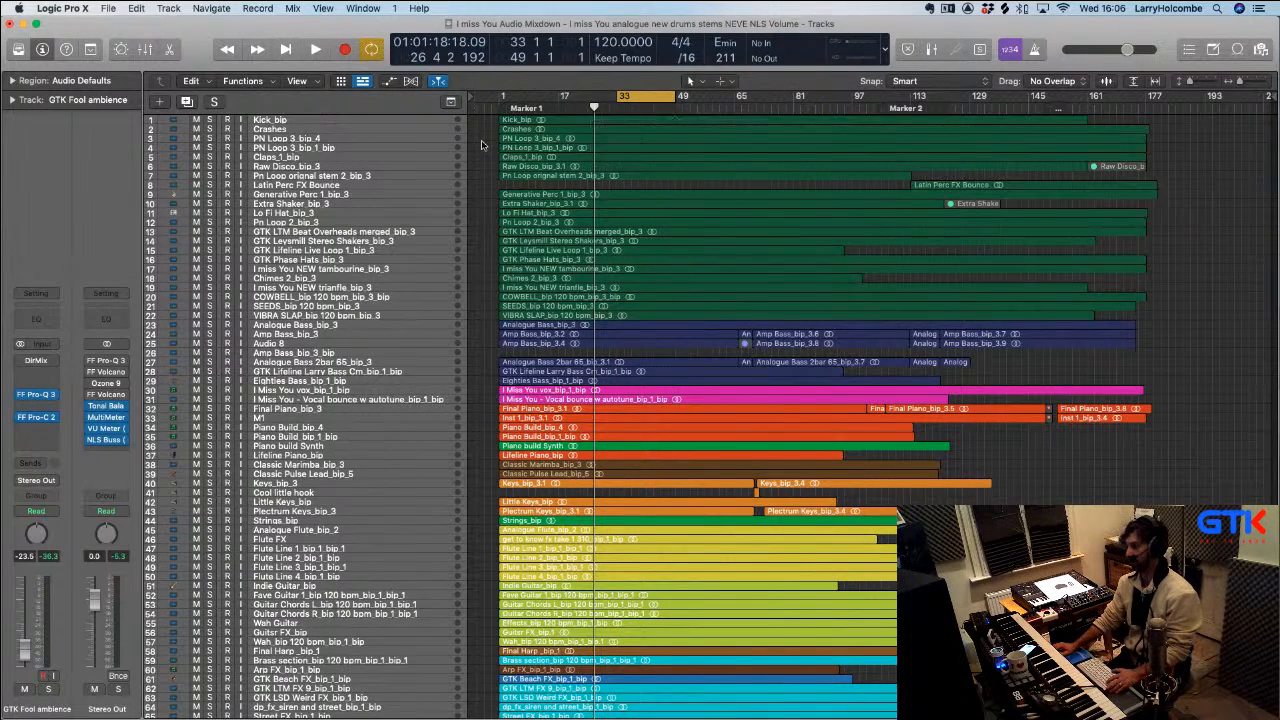
key("space")
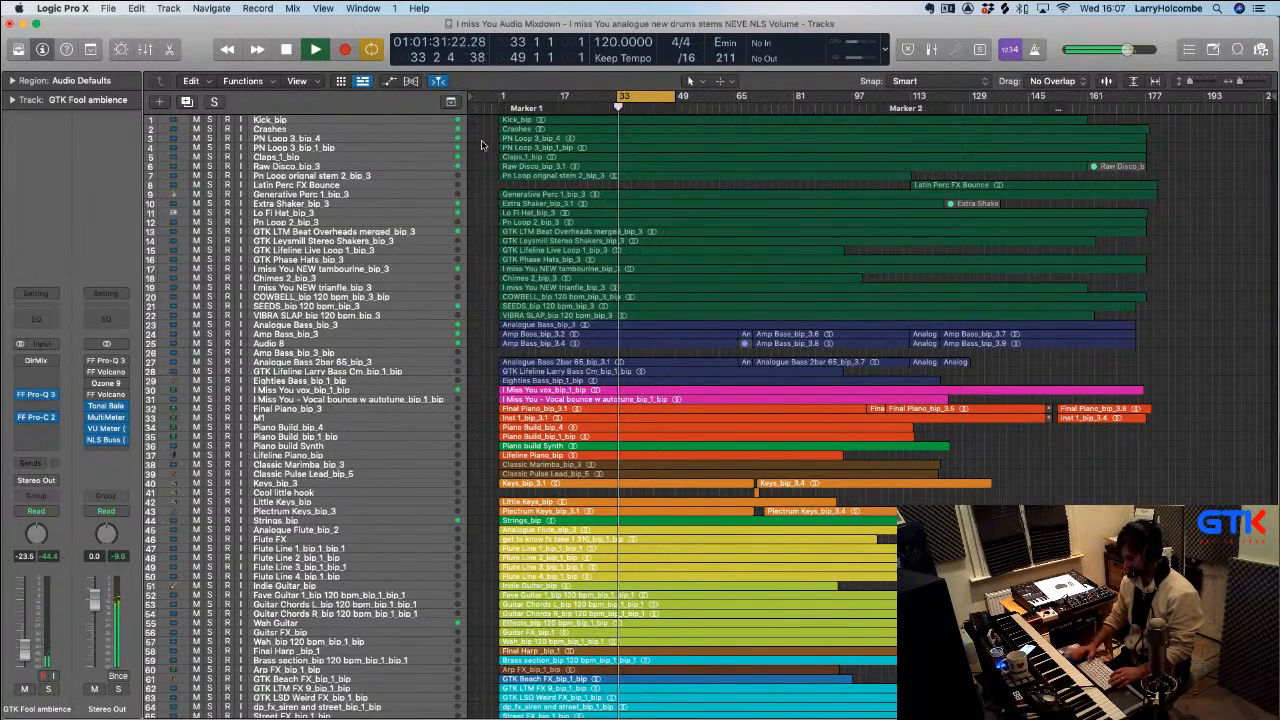
key("x")
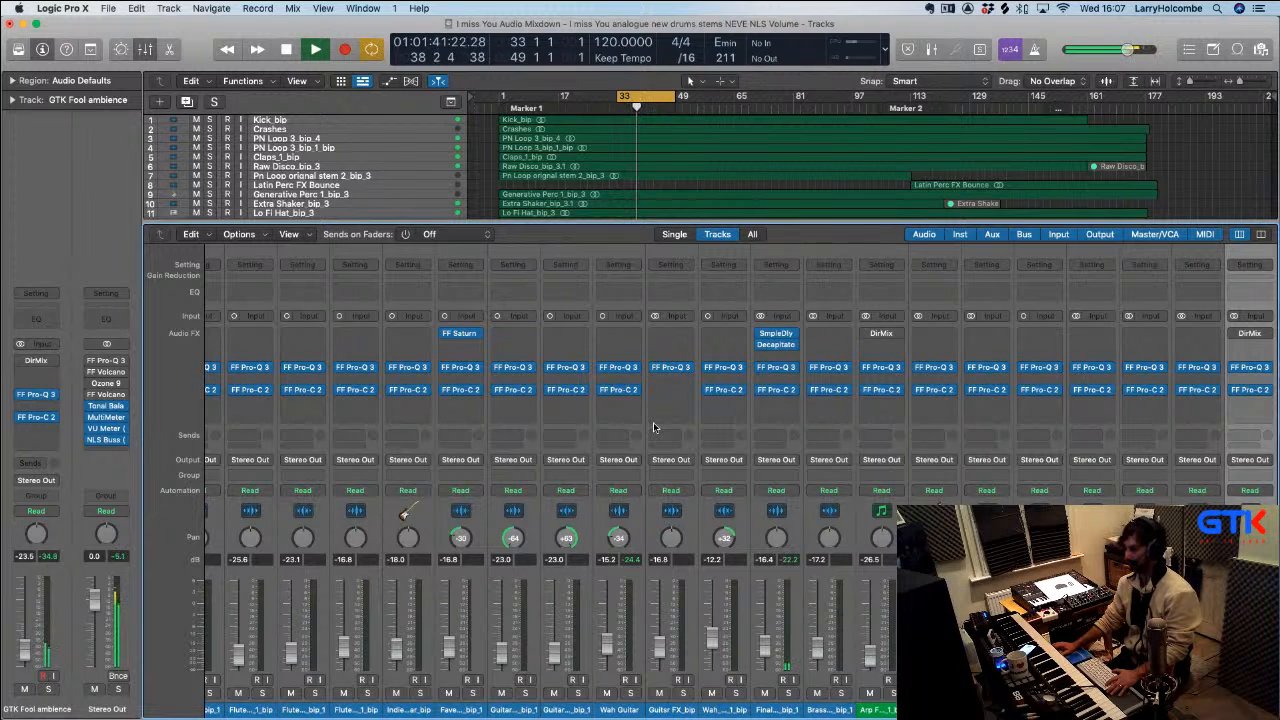
key("space")
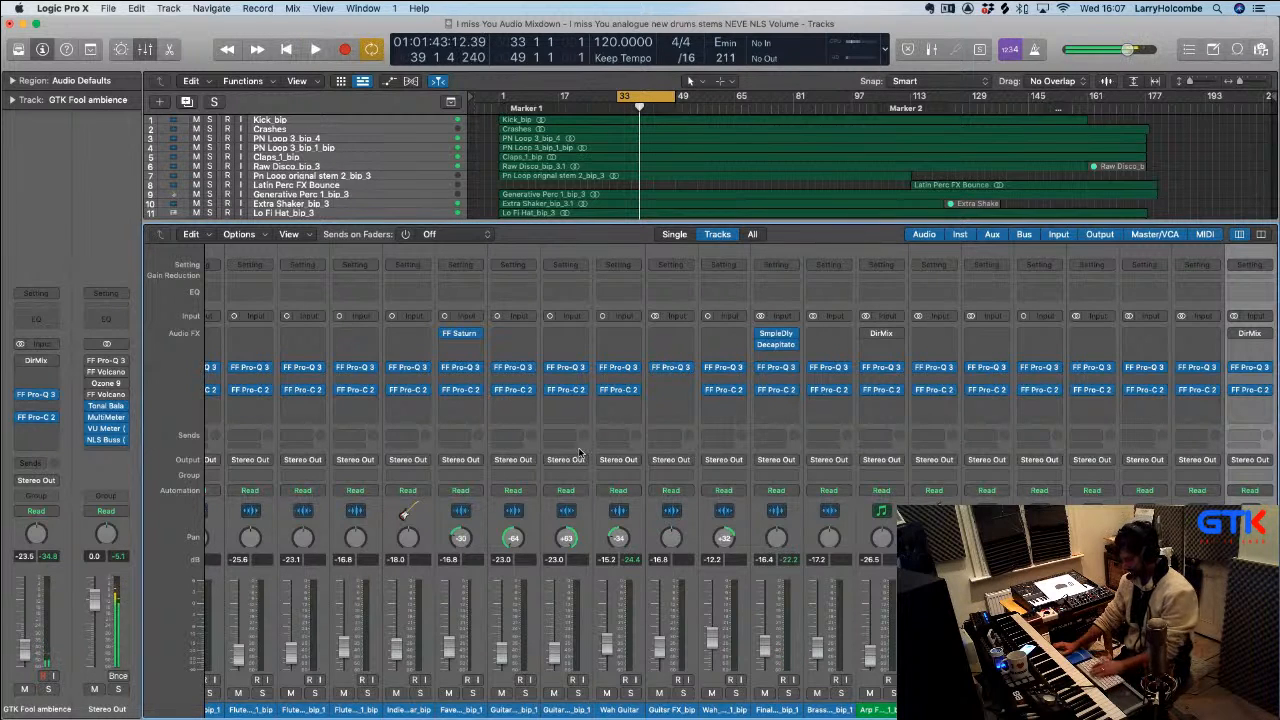
Select the channel strips from Kick_bip onward and play the cycled section to compare their FF Pro-C 2 compressors bypassed and active
scroll(578, 453, "right", 10)
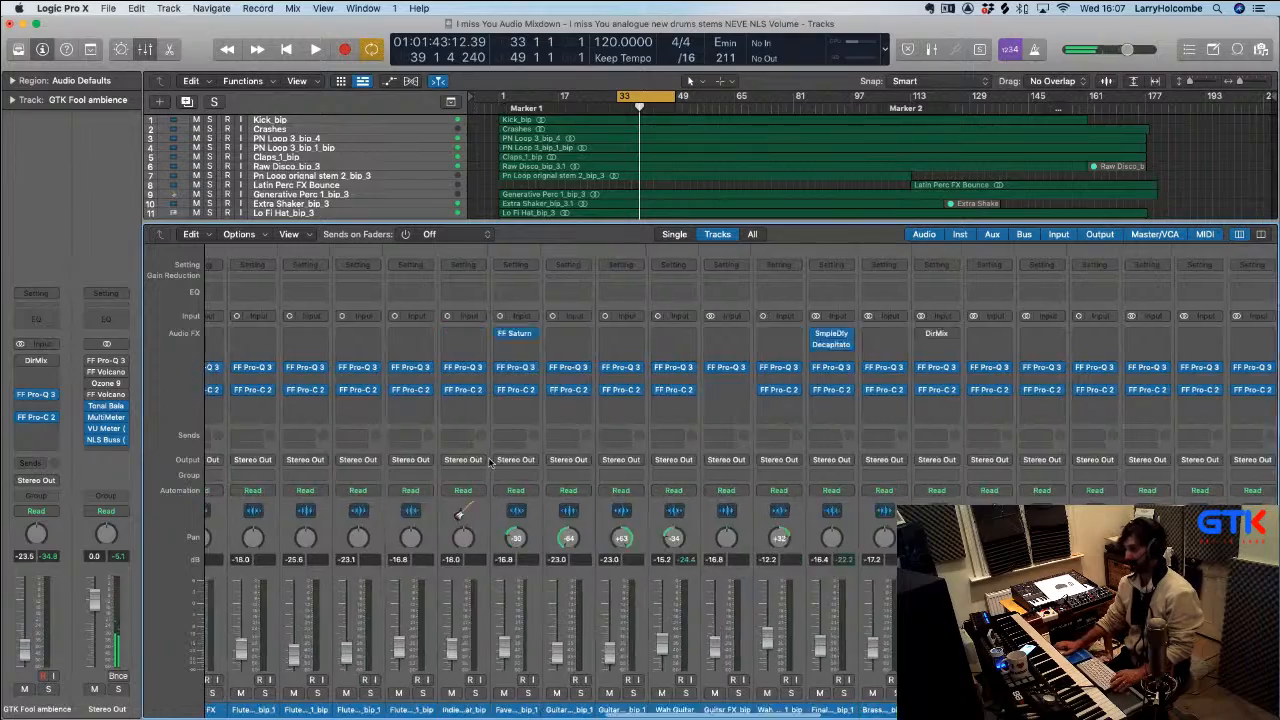
scroll(490, 462, "left", 10)
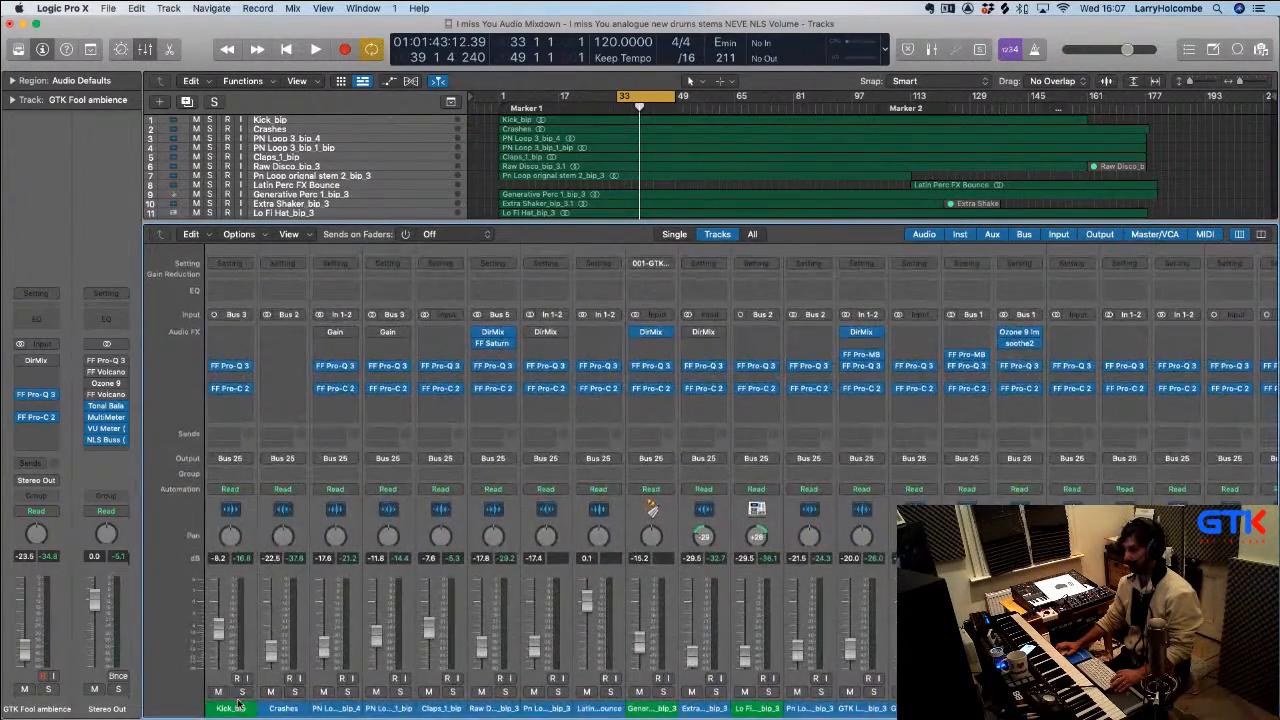
left_click_drag(232, 708, 830, 708)
scroll(826, 603, "left", 10)
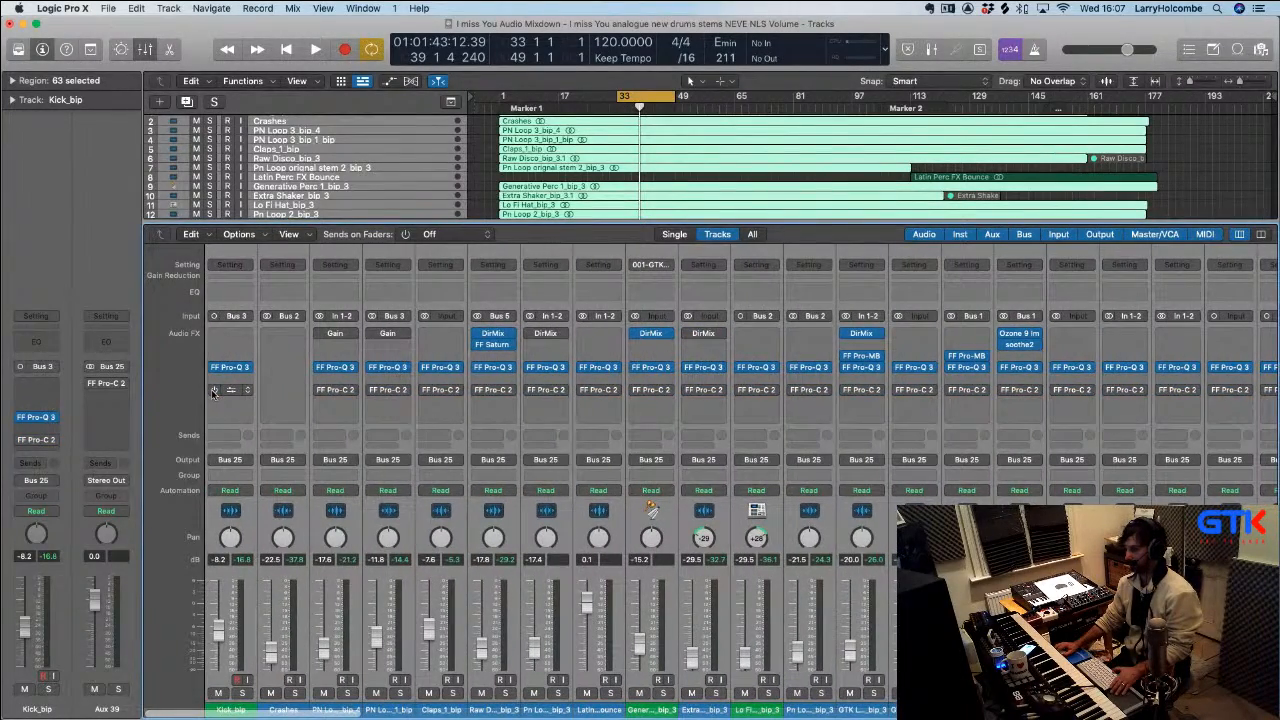
key("space")
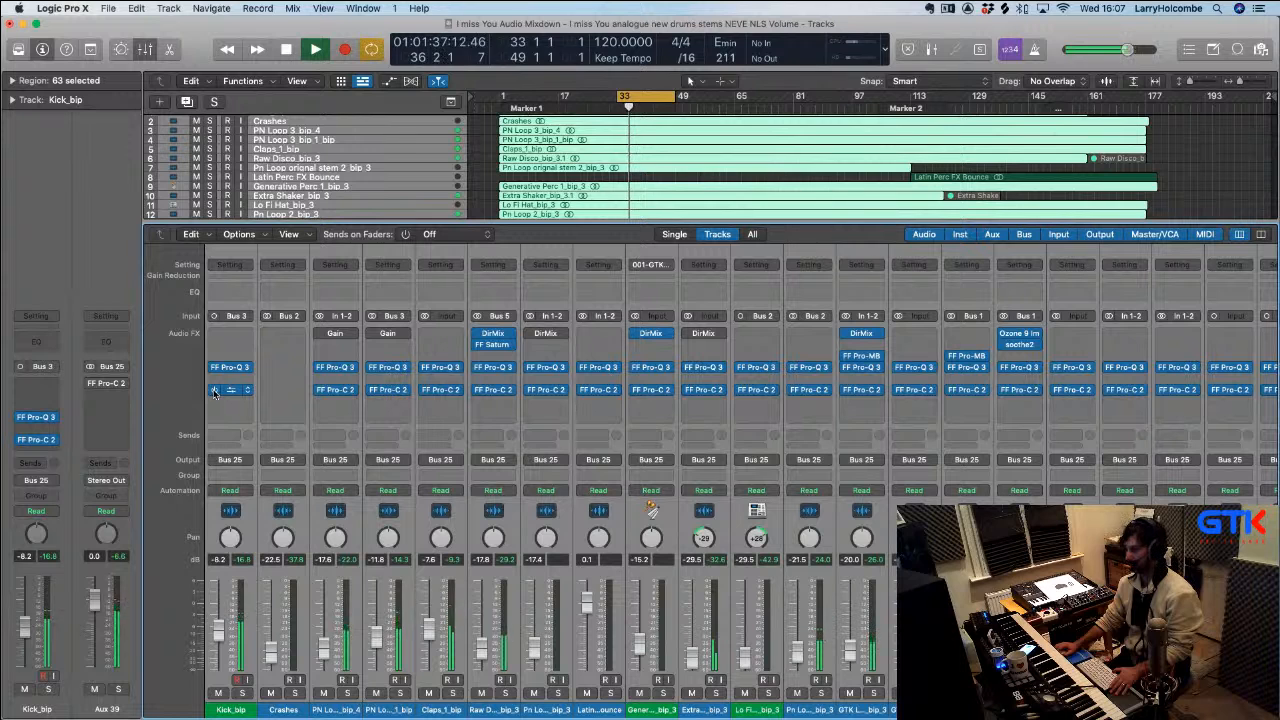
Check the FF Pro-C 2 inserts across the selected channels and replay the section to compare the compressors active and bypassed
key("space")
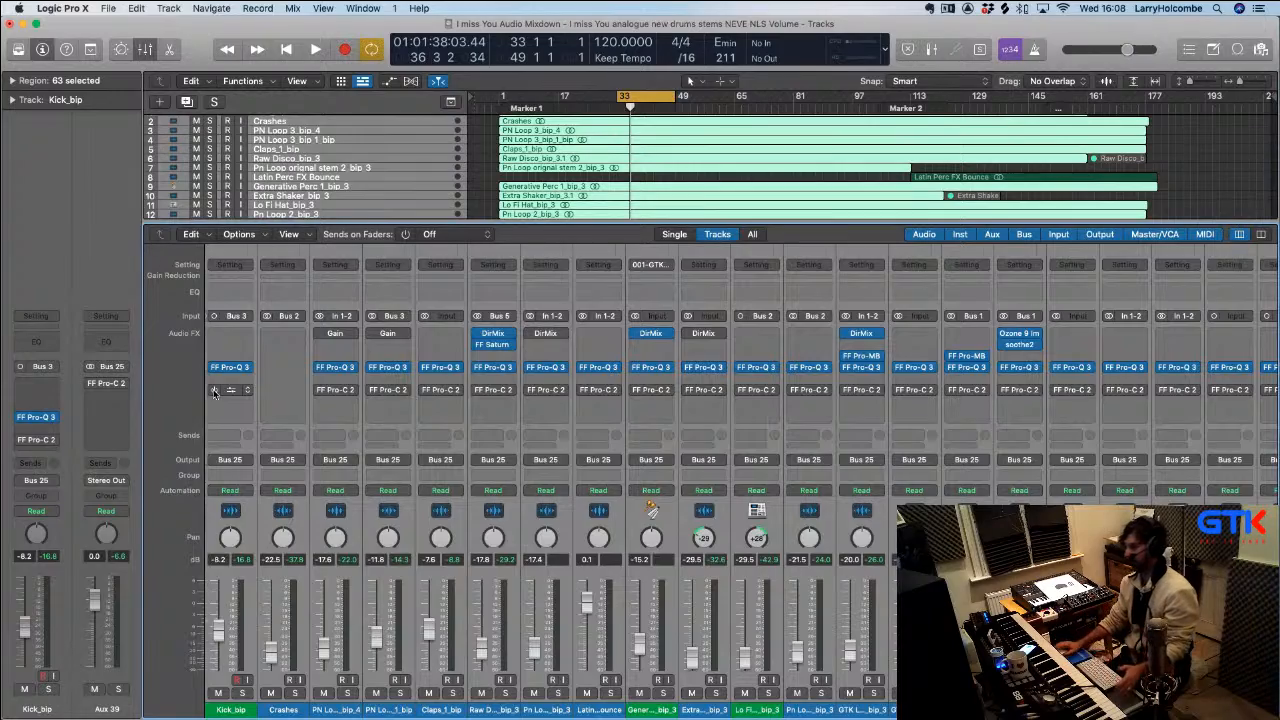
scroll(213, 392, "right", 10)
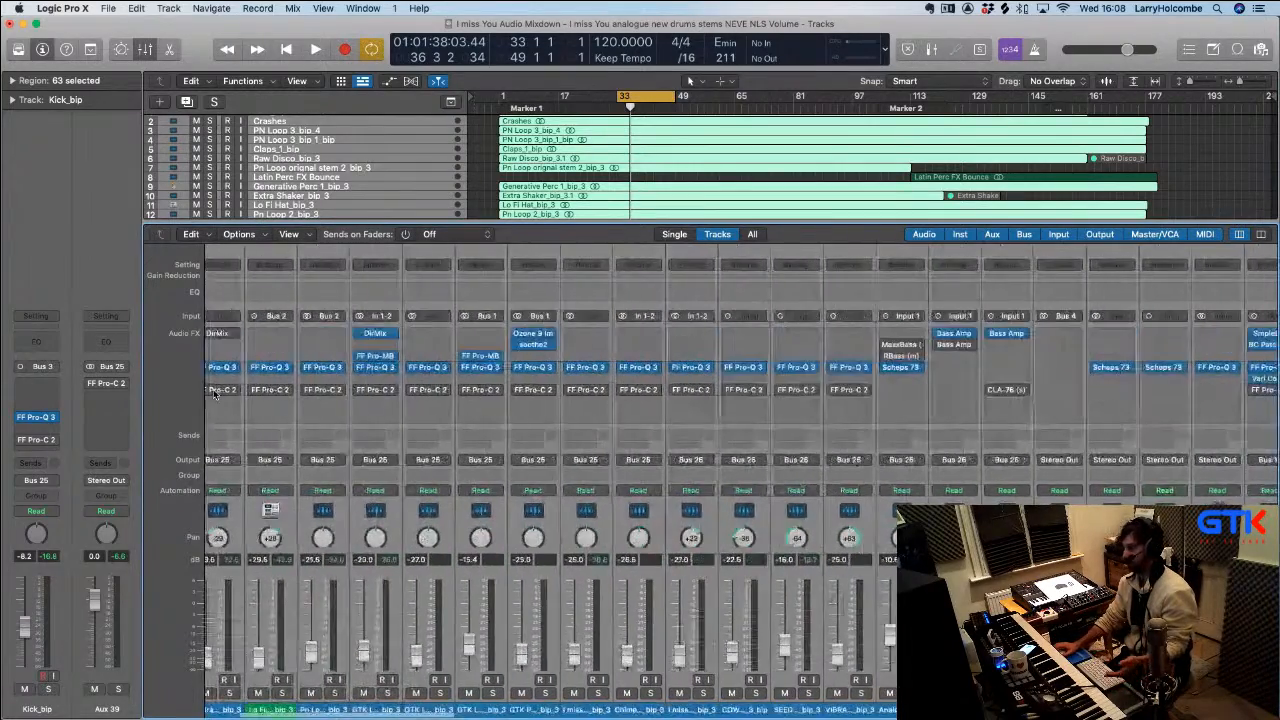
scroll(213, 392, "left", 15)
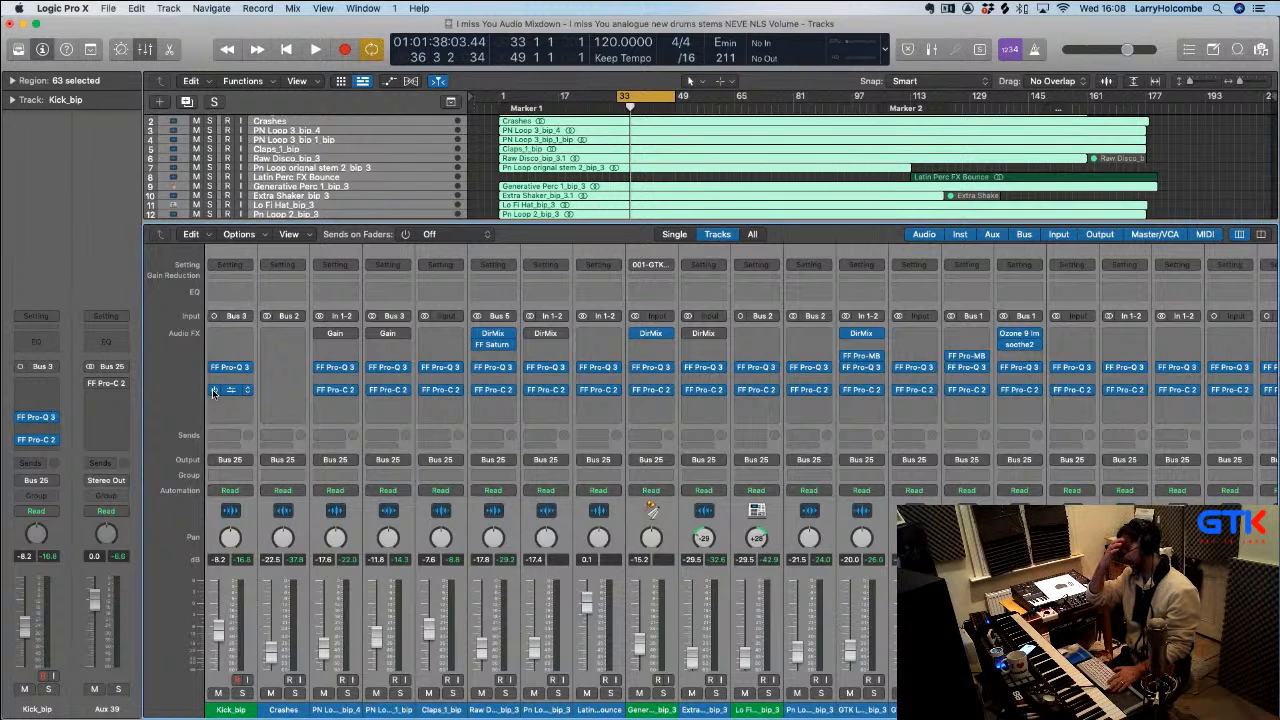
key("space")
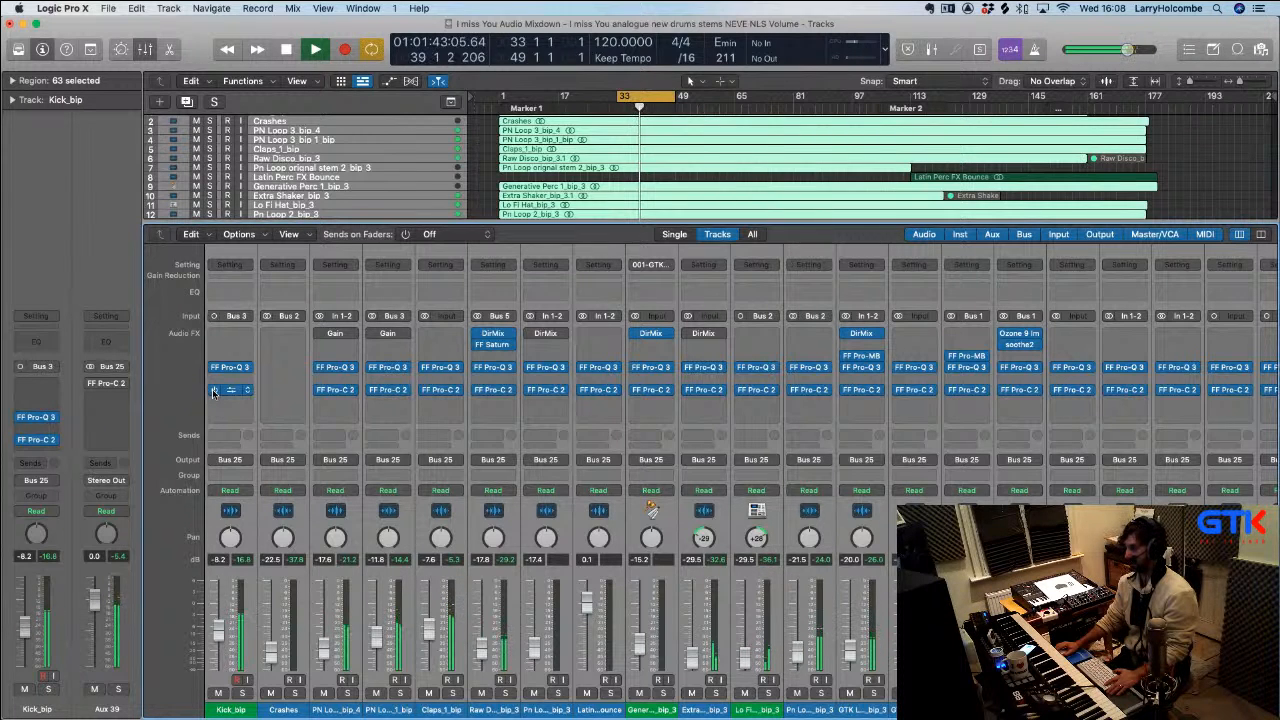
key("space")
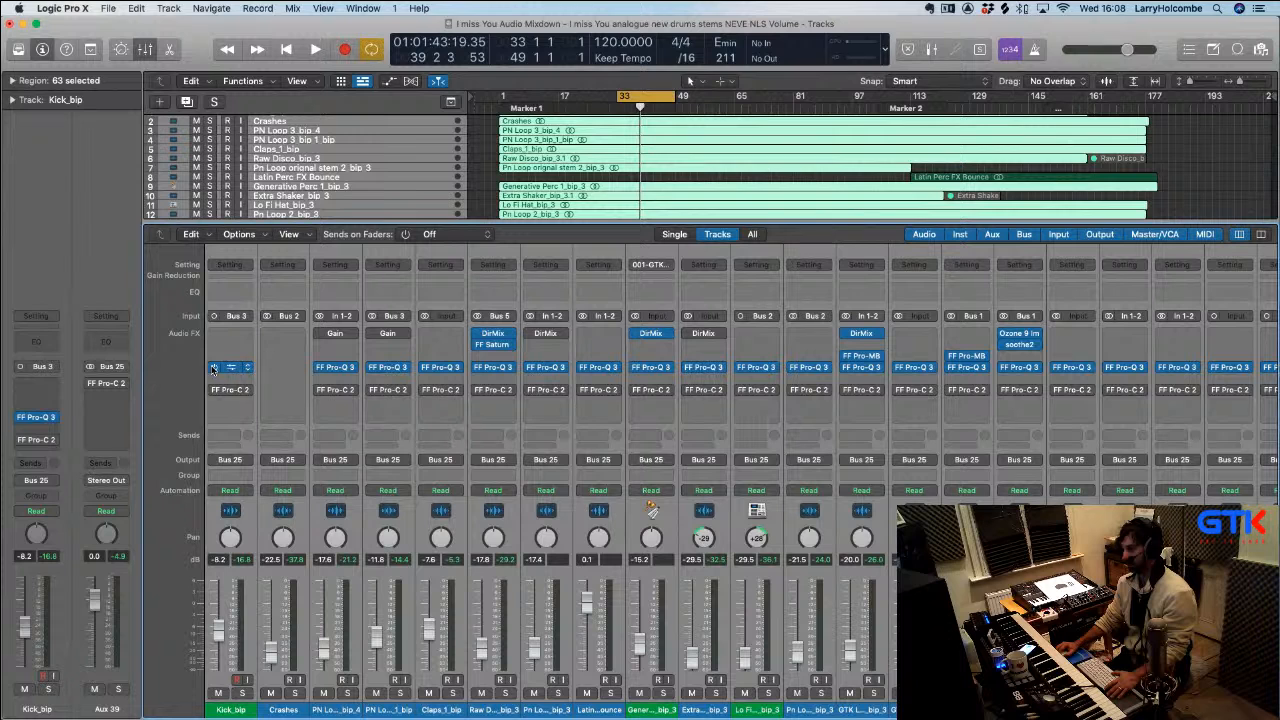
Play the cycled section and compare the FF Pro-Q 3 equalizers bypassed and active while the FF Pro-C 2 compressors stay bypassed
key("space")
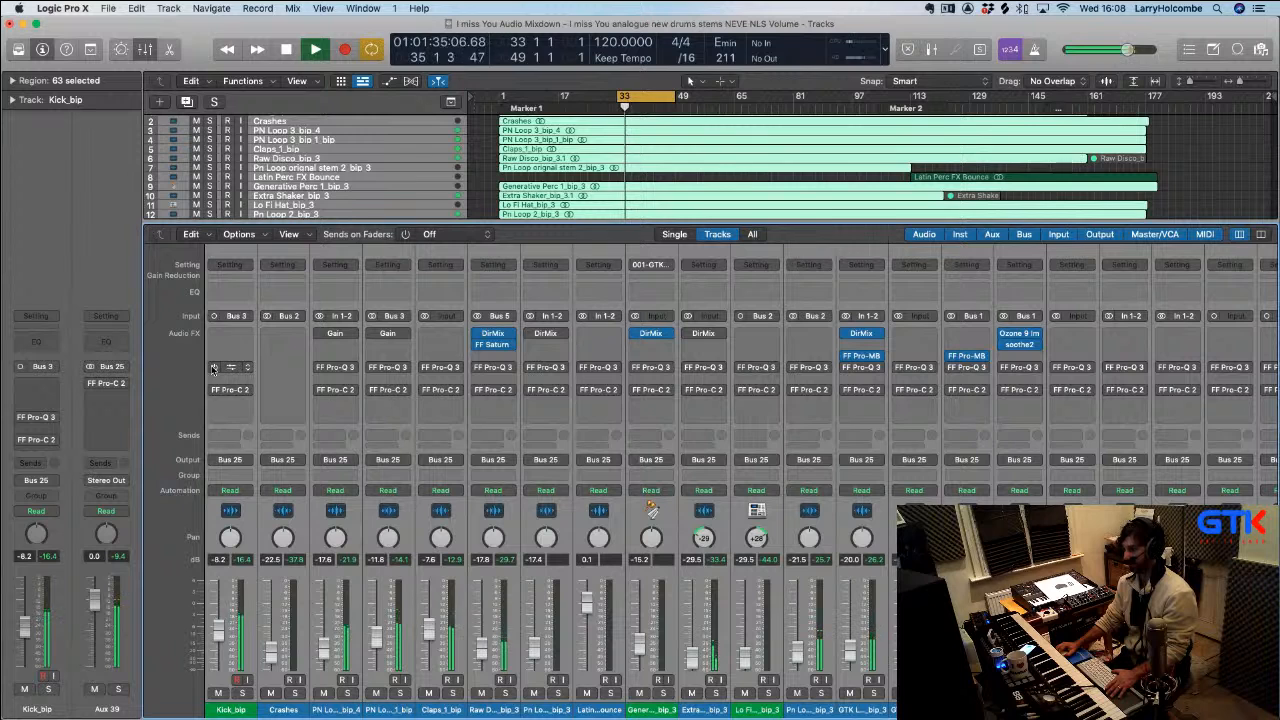
left_click(212, 368, "alt")
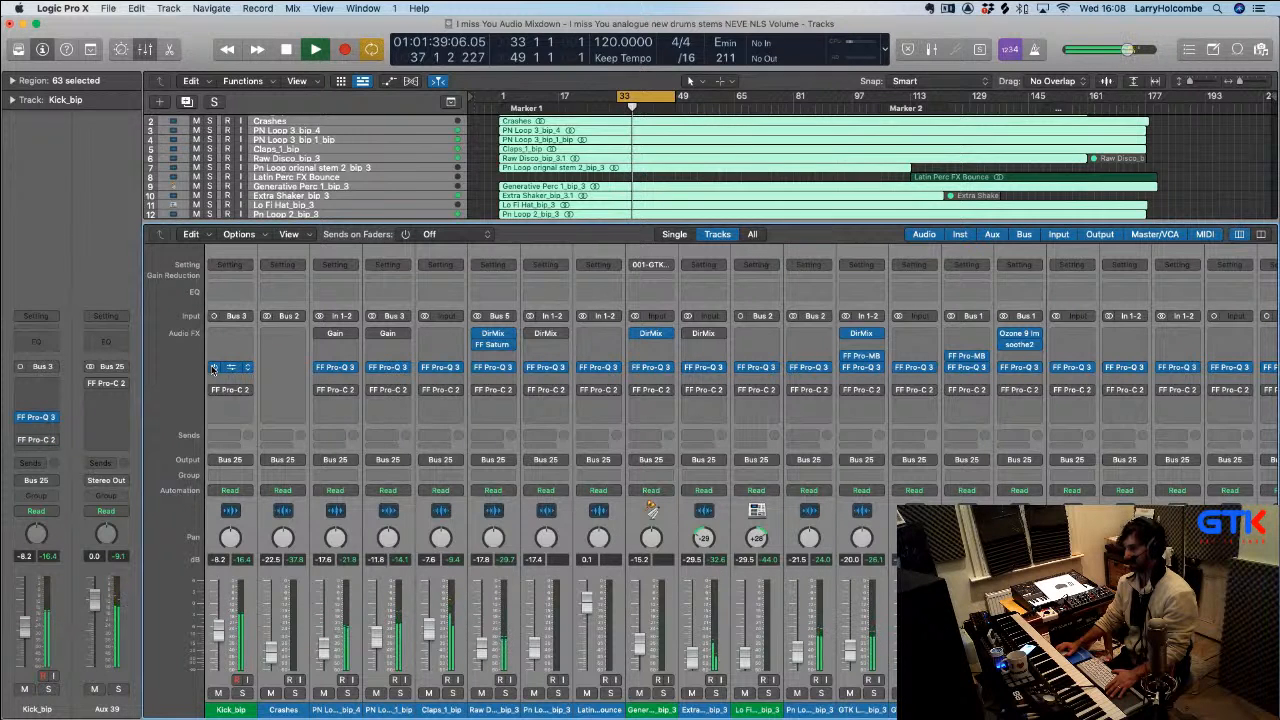
left_click(212, 368, "alt")
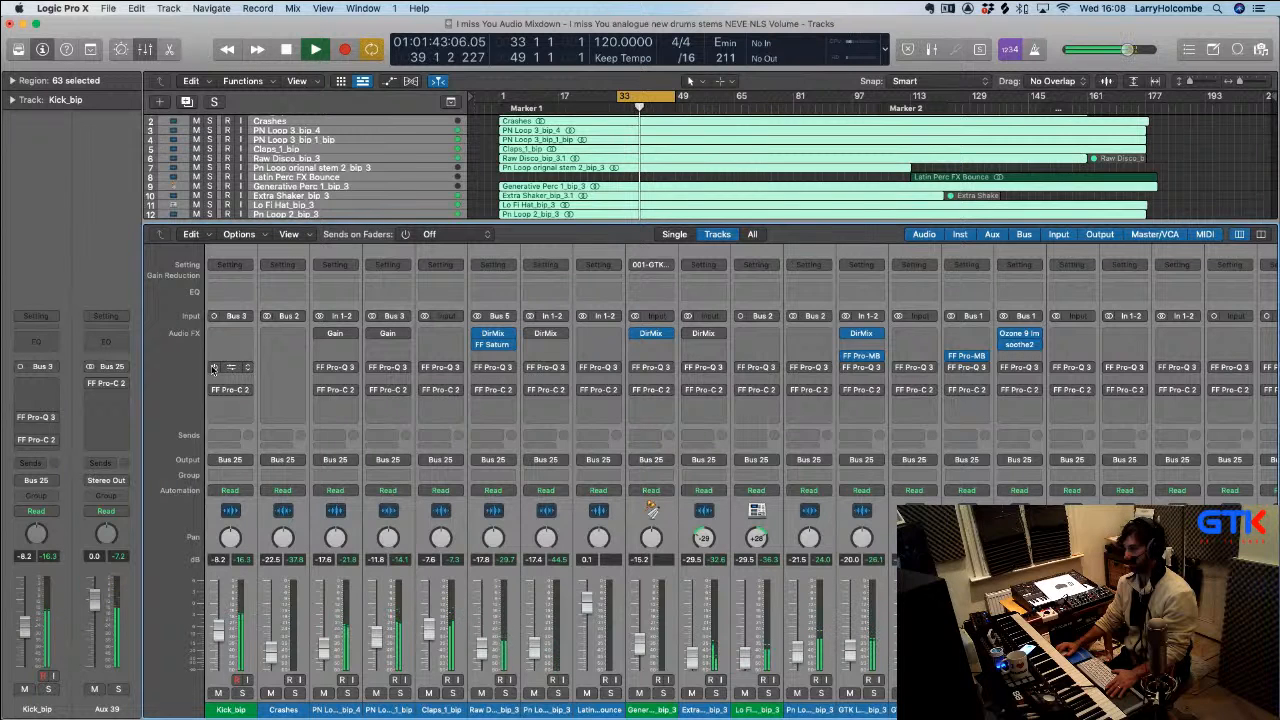
left_click(212, 368, "alt")
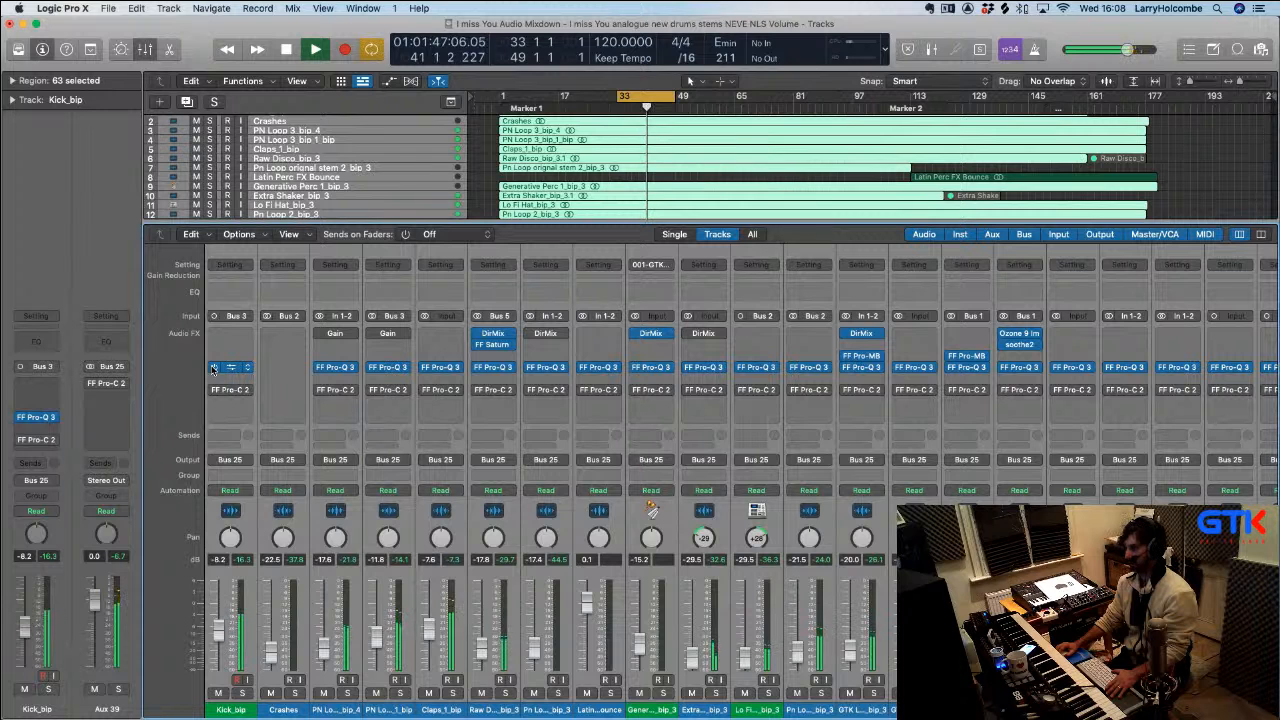
key("space")
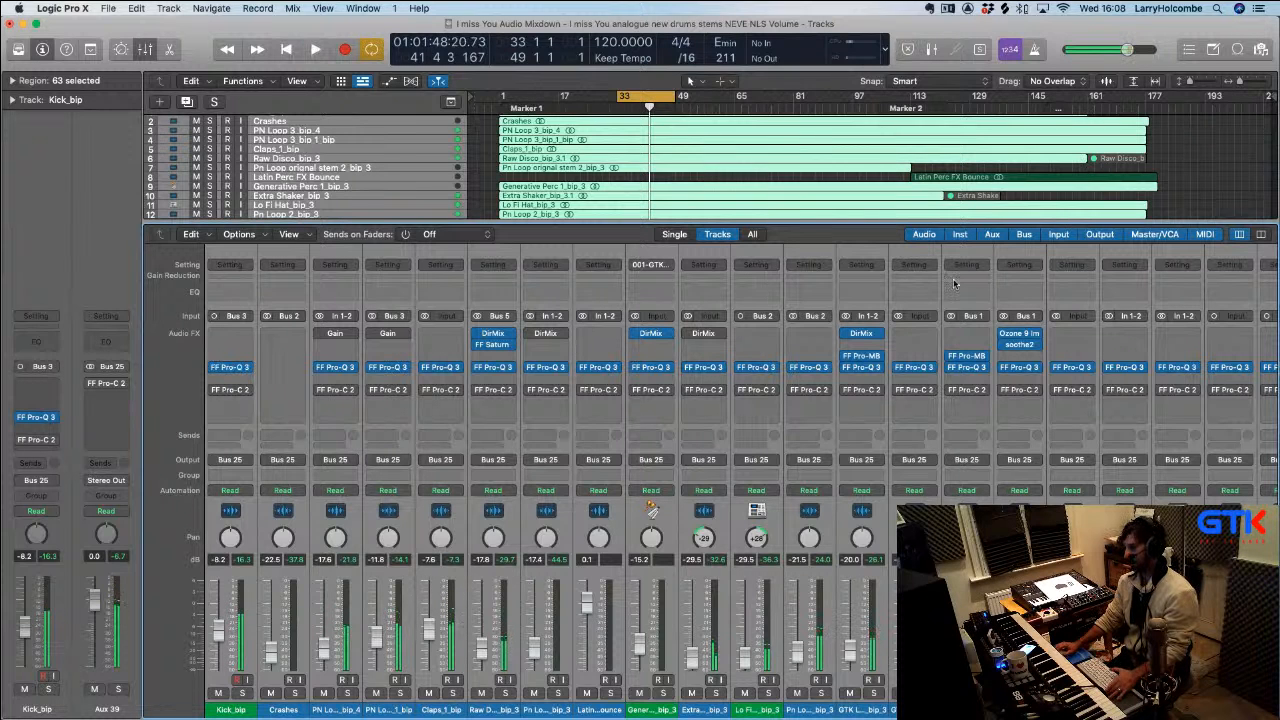
Reselect the track channel strips from Kick_bip through the last FX track, together with their regions
left_click(647, 711)
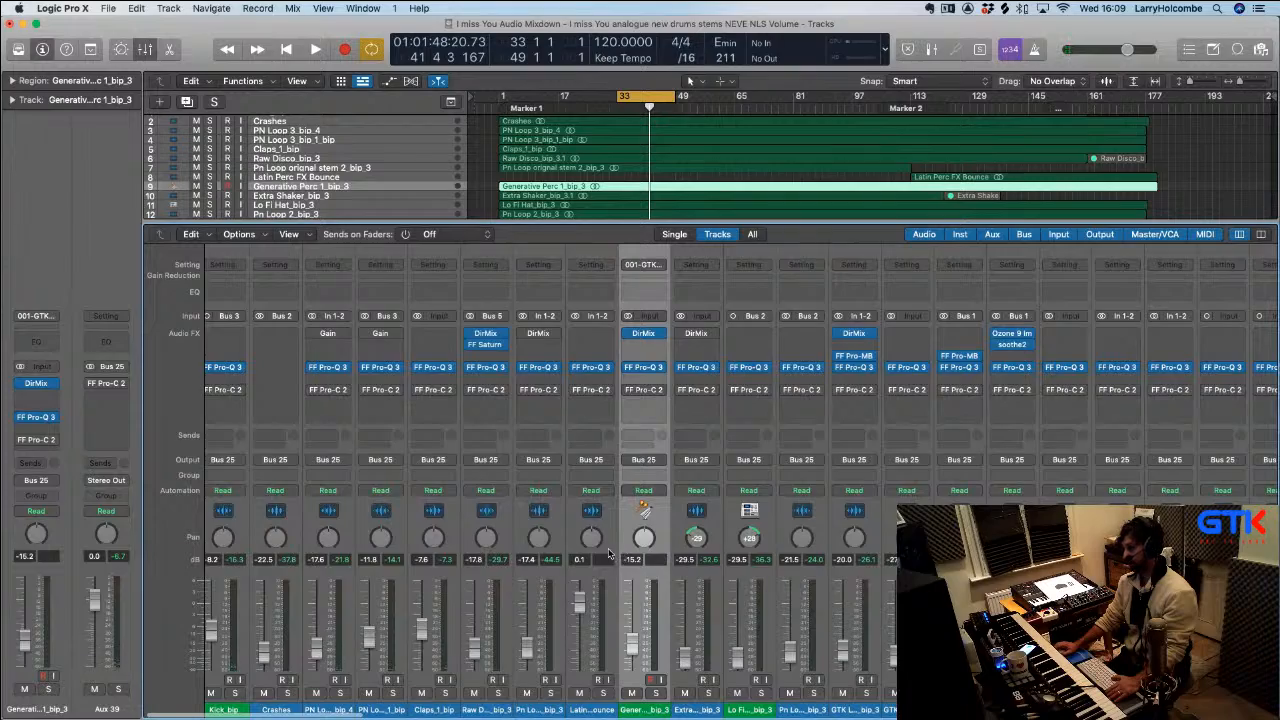
left_click(232, 710)
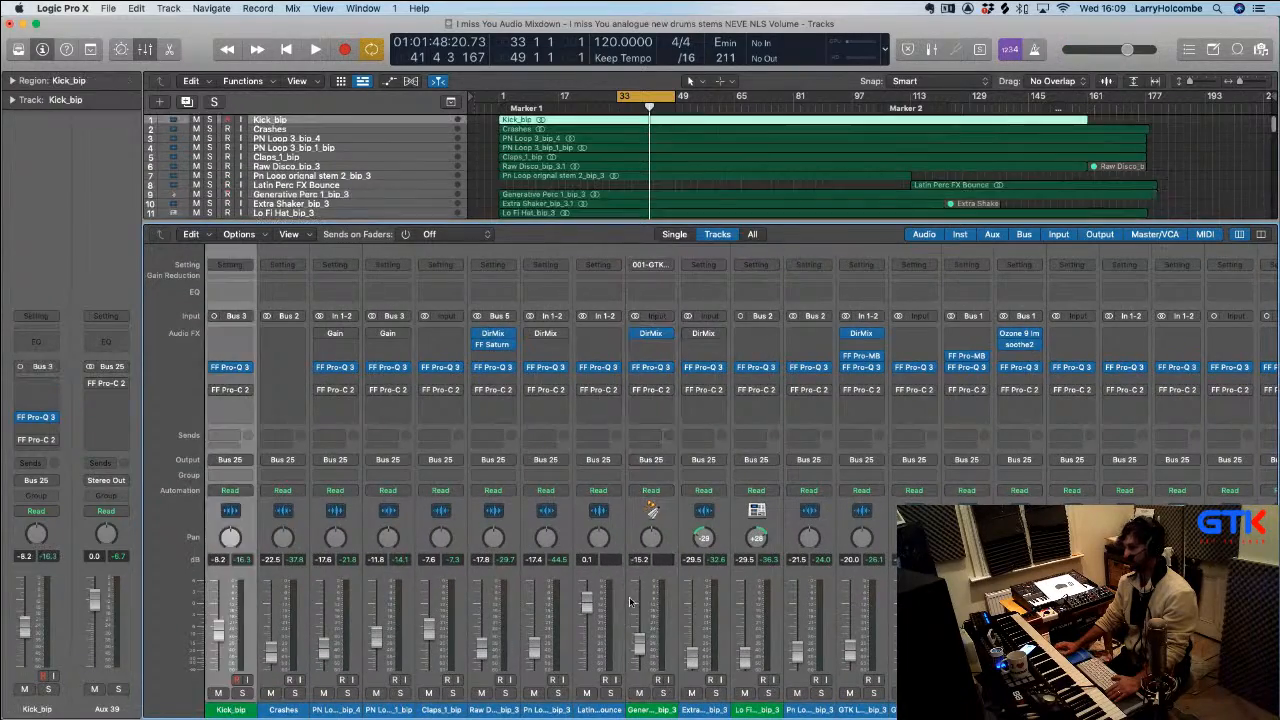
scroll(630, 601, "right", 10)
scroll(630, 601, "right", 15)
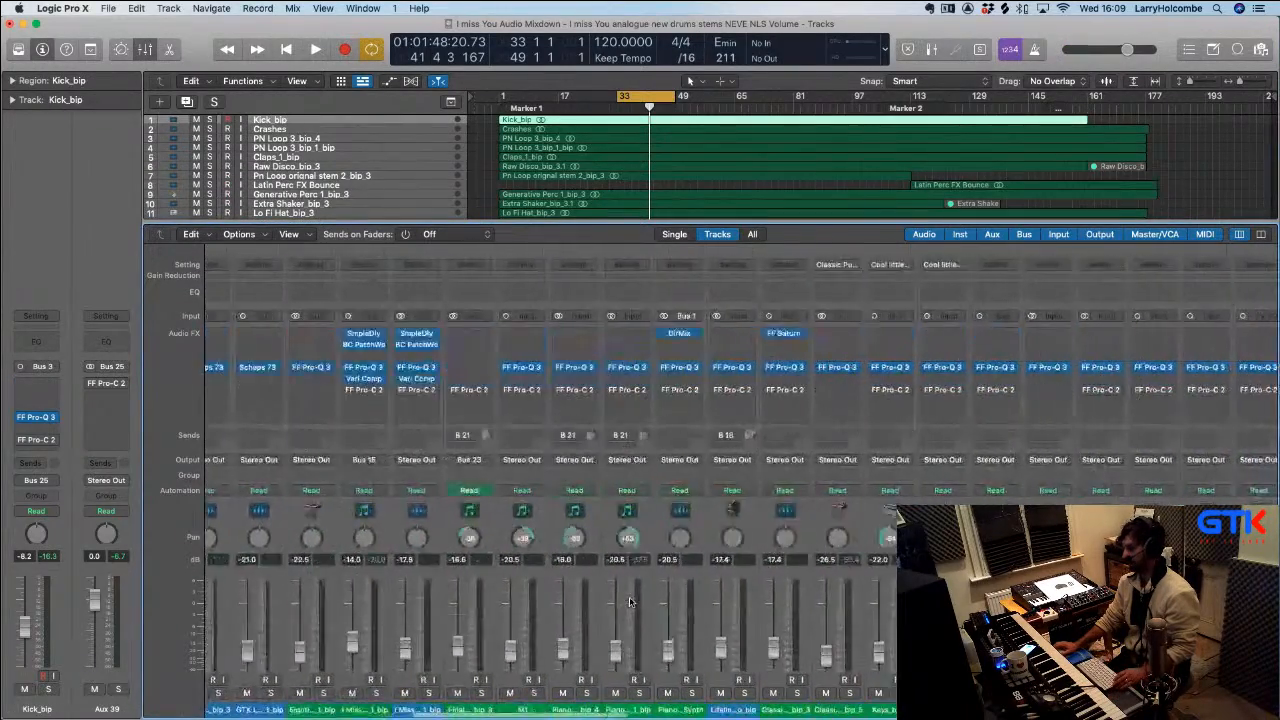
scroll(630, 601, "right", 15)
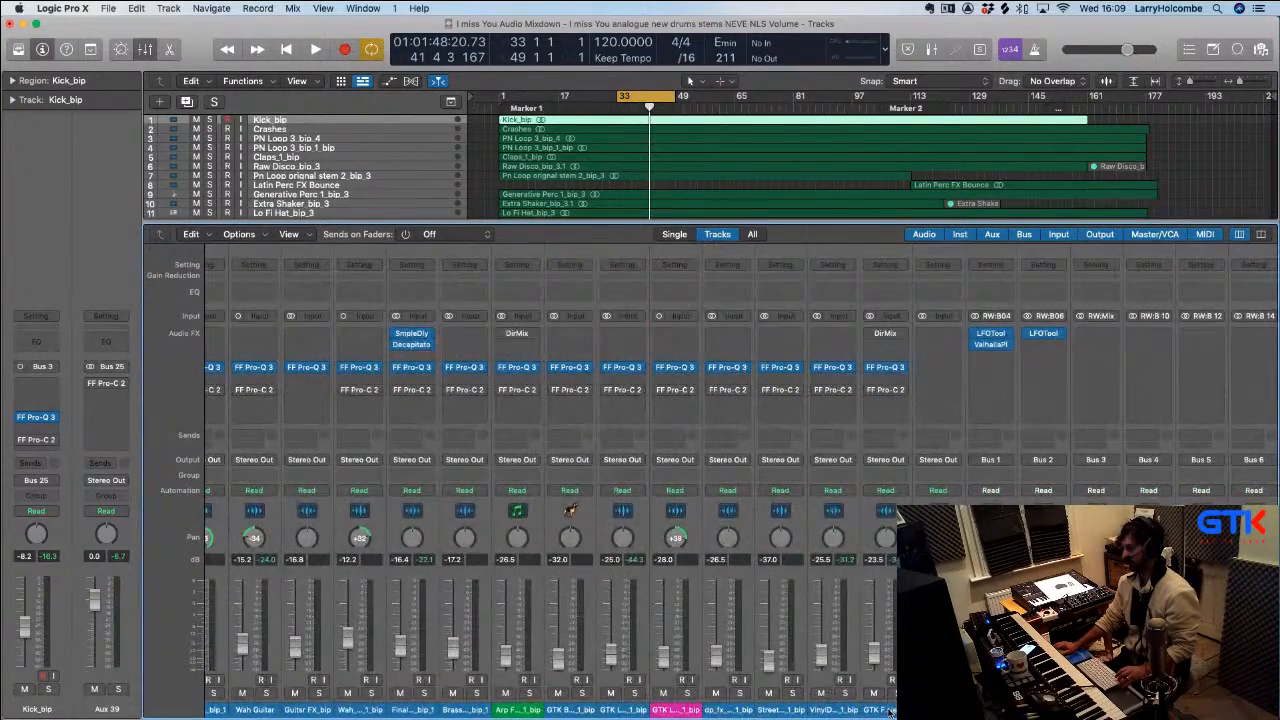
key("super+a")
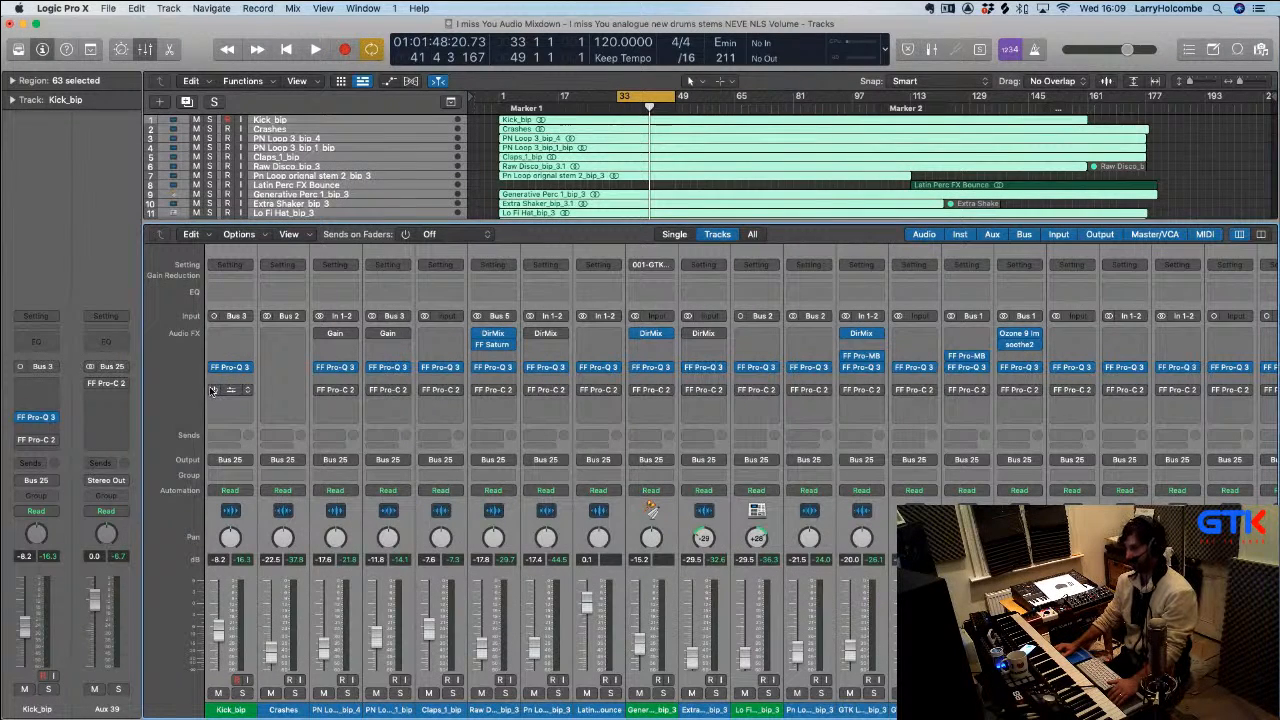
Clear the region selection, review the full track list down to AmpHum_Guitar_Stereo2 with the mixer hidden, and show the mixer again
left_click(1225, 160)
key("x")
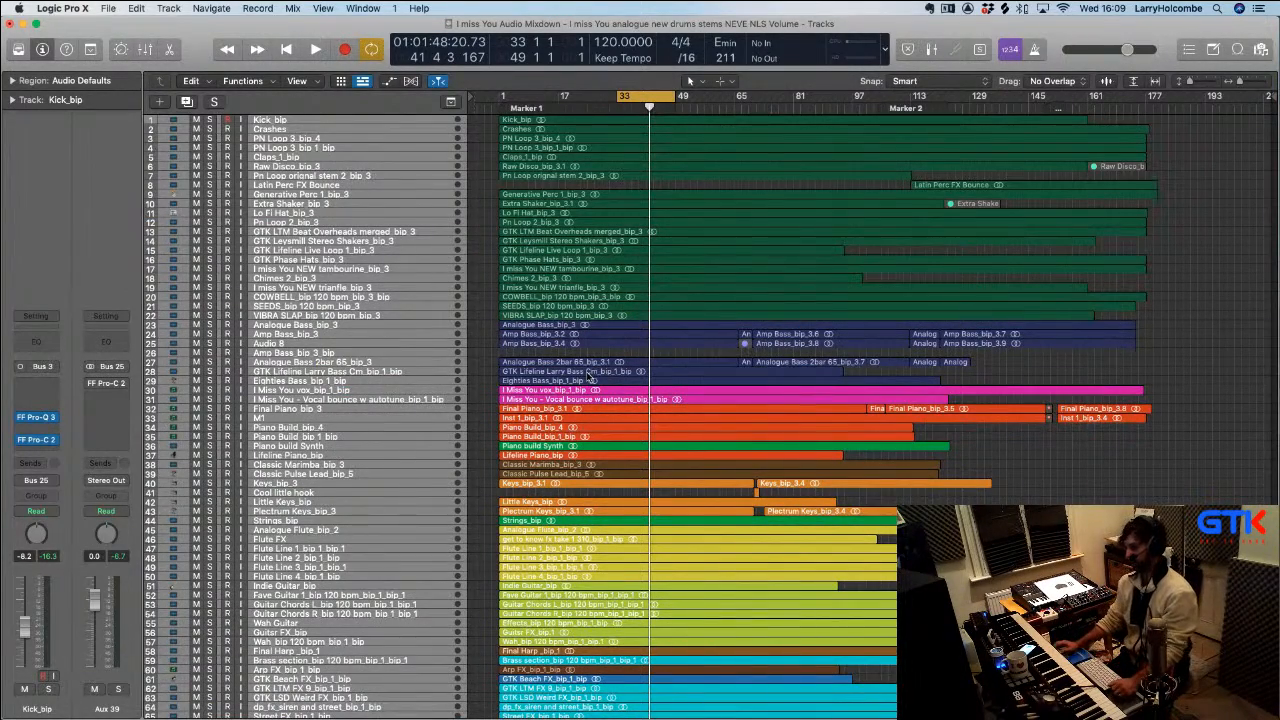
scroll(588, 373, "down", 5)
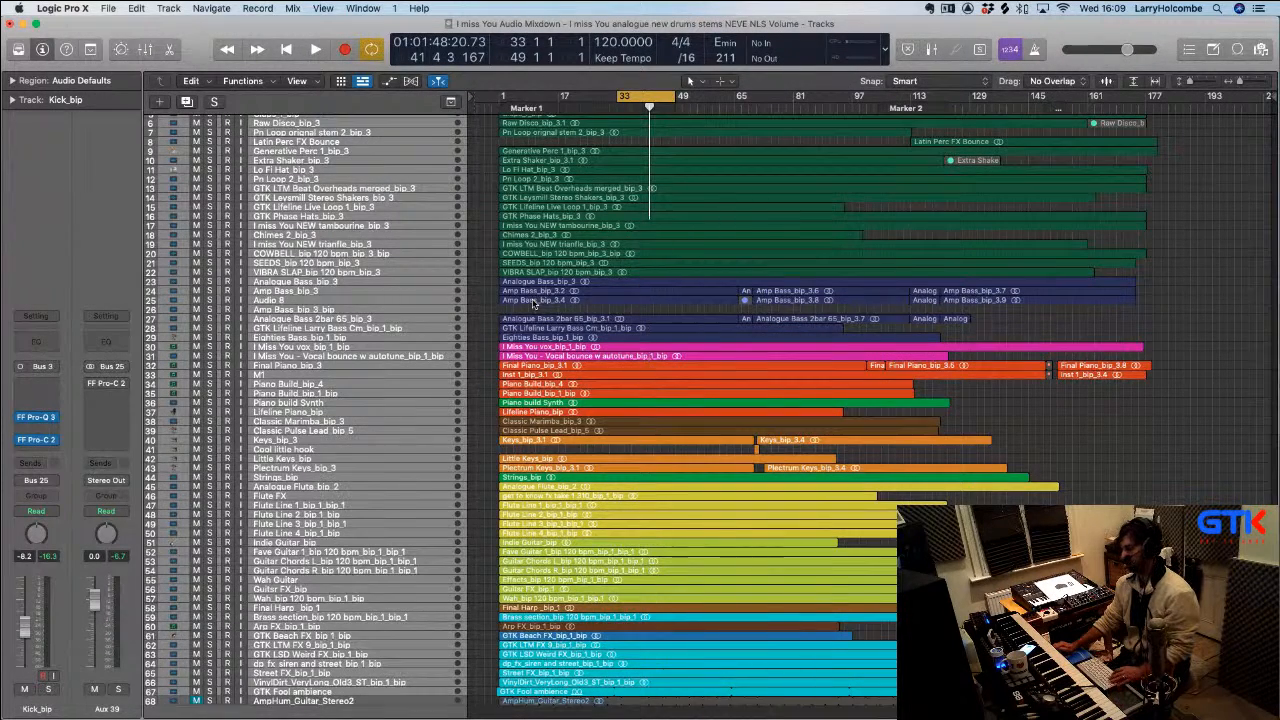
key("x")
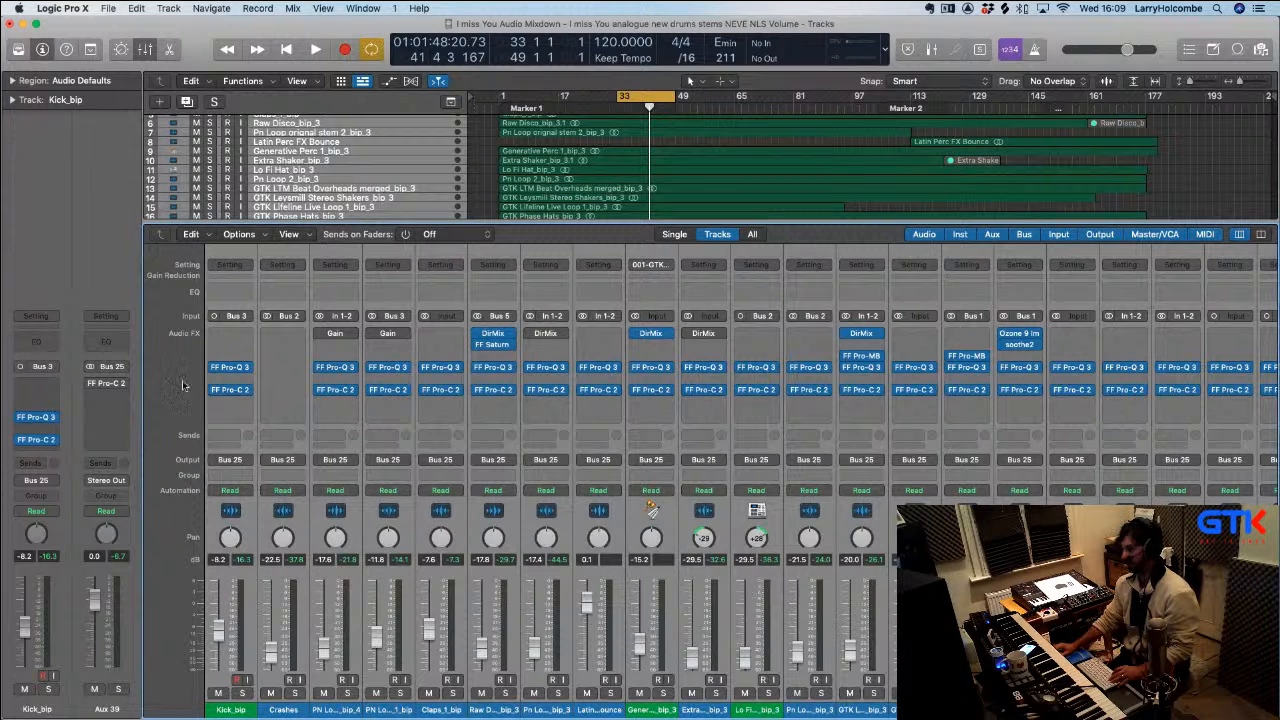
Play the cycled section and compare all selected channels with both FF Pro-Q 3 and FF Pro-C 2 bypassed and active
left_click(211, 369)
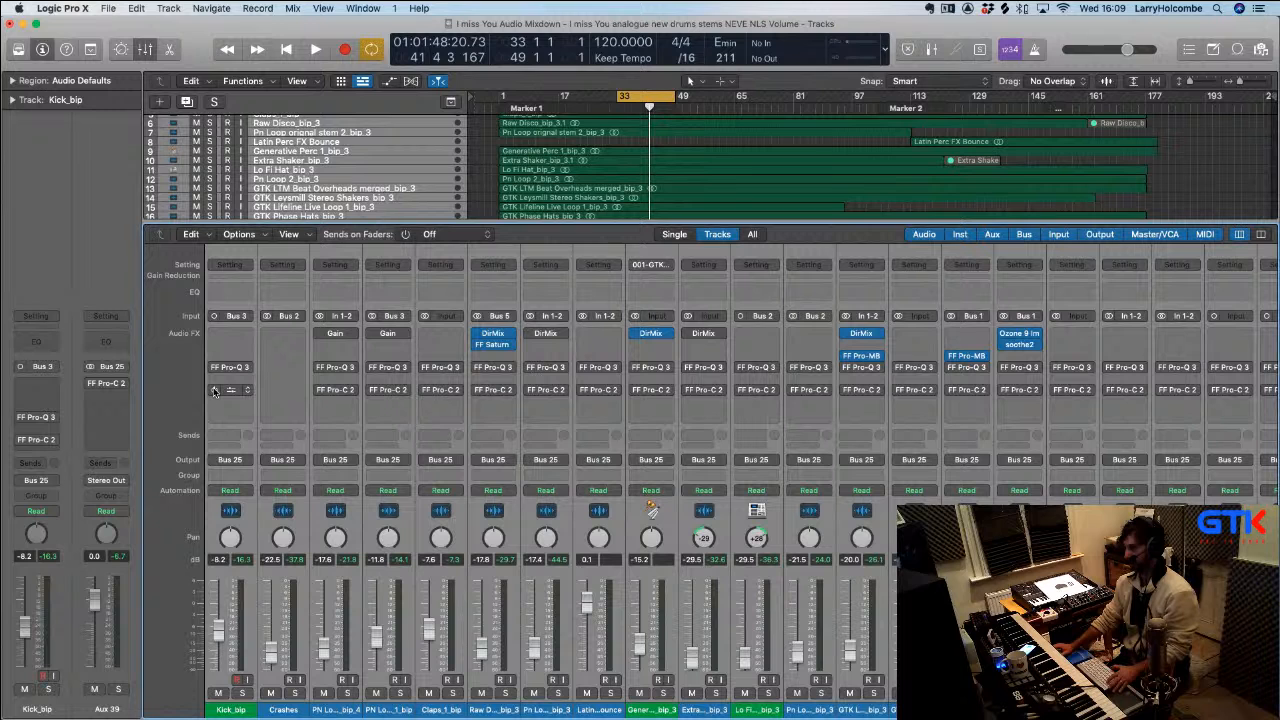
key("space")
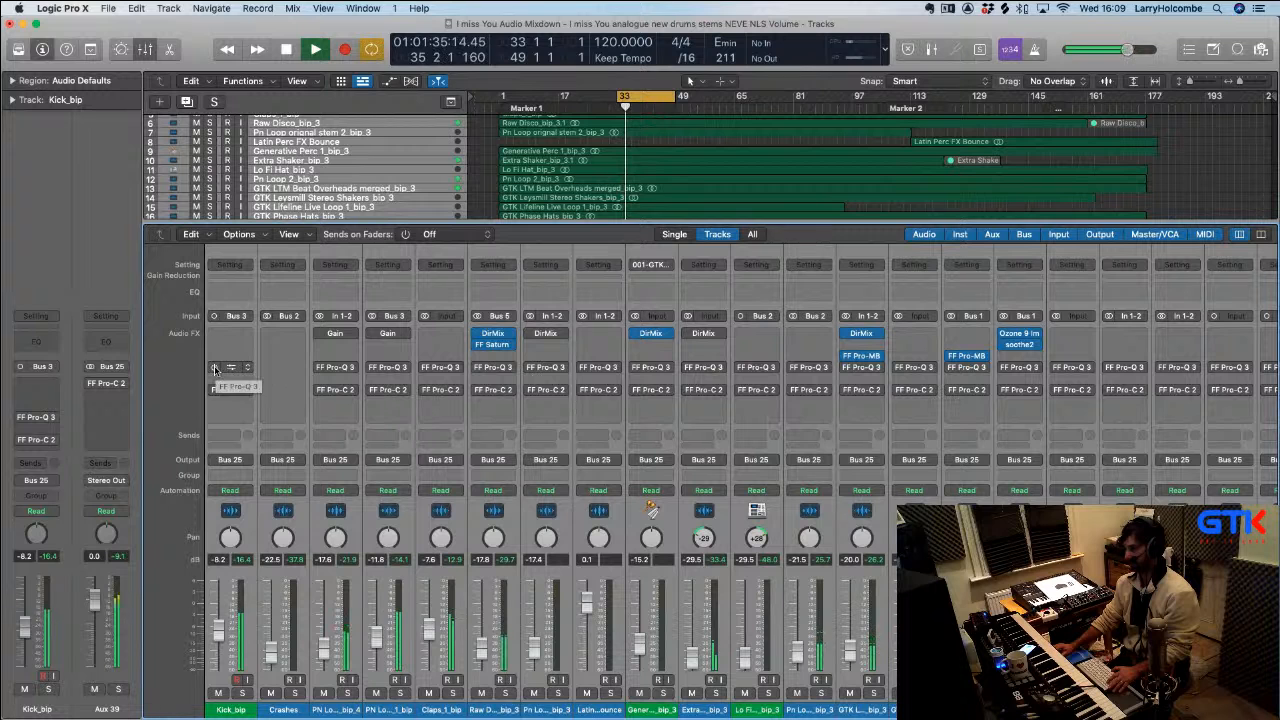
left_click(214, 369, "alt")
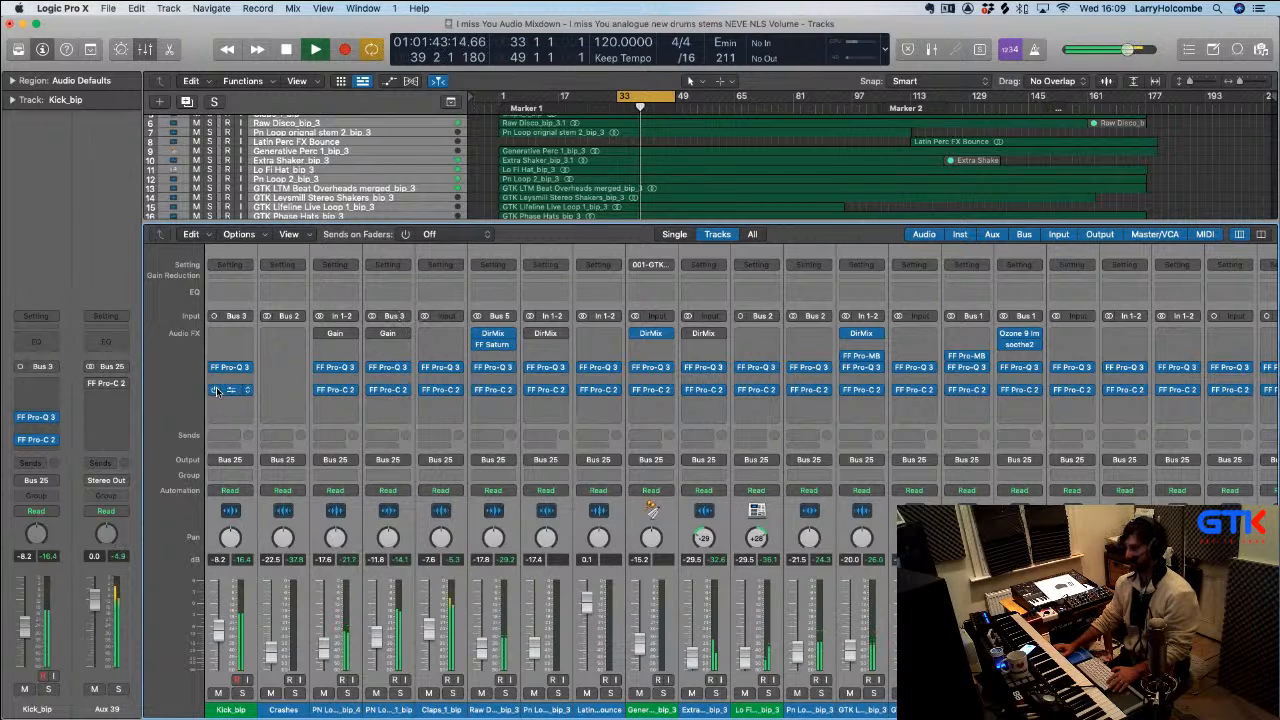
left_click(216, 390, "alt")
left_click(214, 368, "alt")
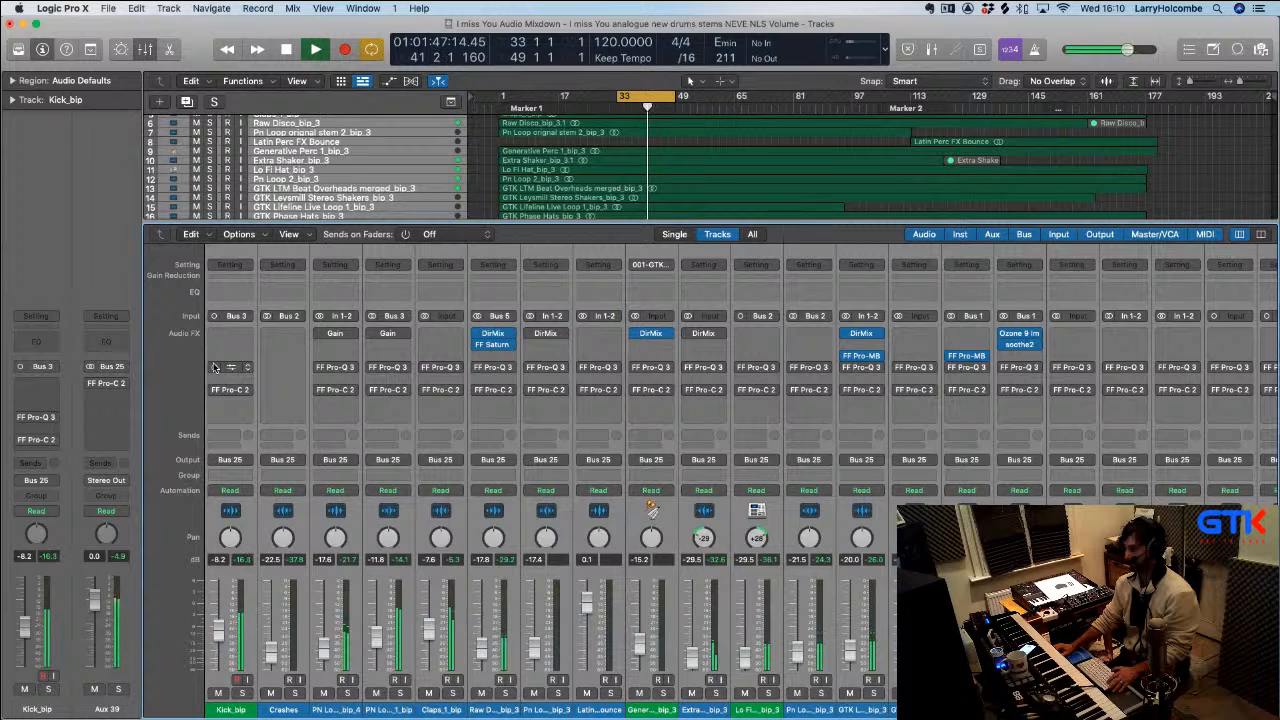
left_click(214, 368, "alt")
left_click(216, 390, "alt")
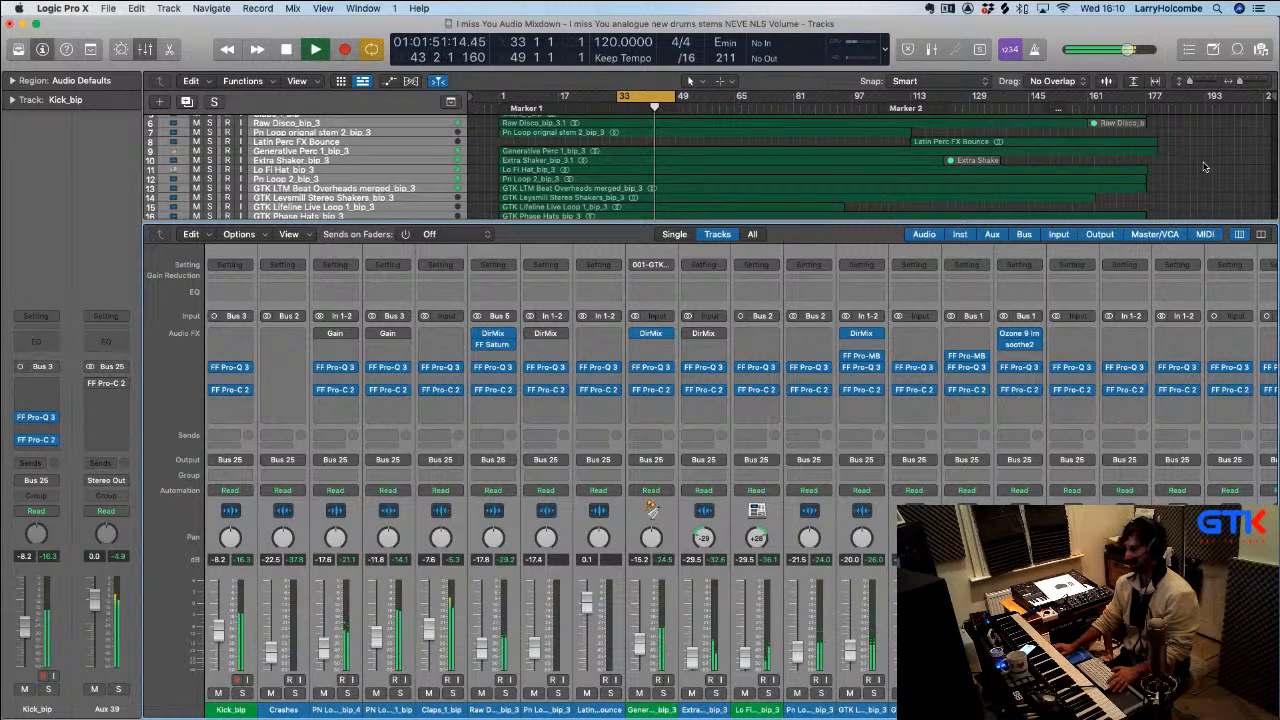
Stop playback, turn off the cycle range, and select only the Pn Loop orignal stem 2_bip_3 channel strip
key("space")
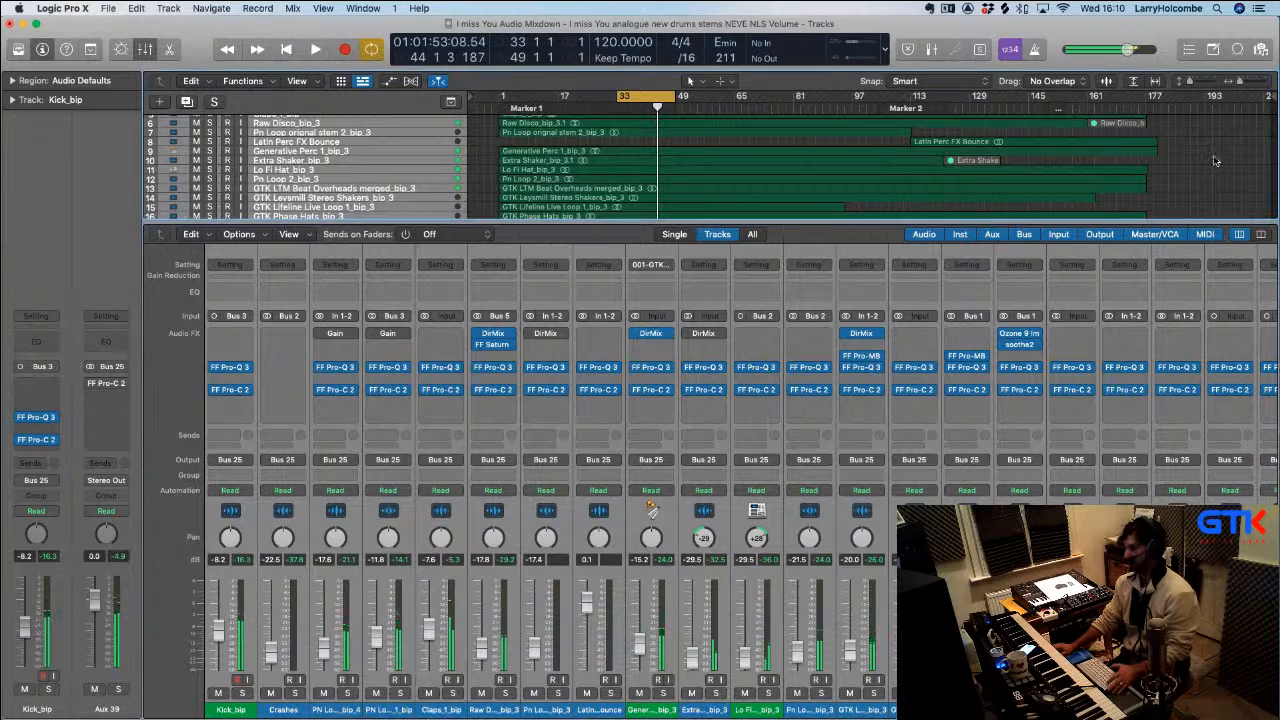
left_click(626, 98)
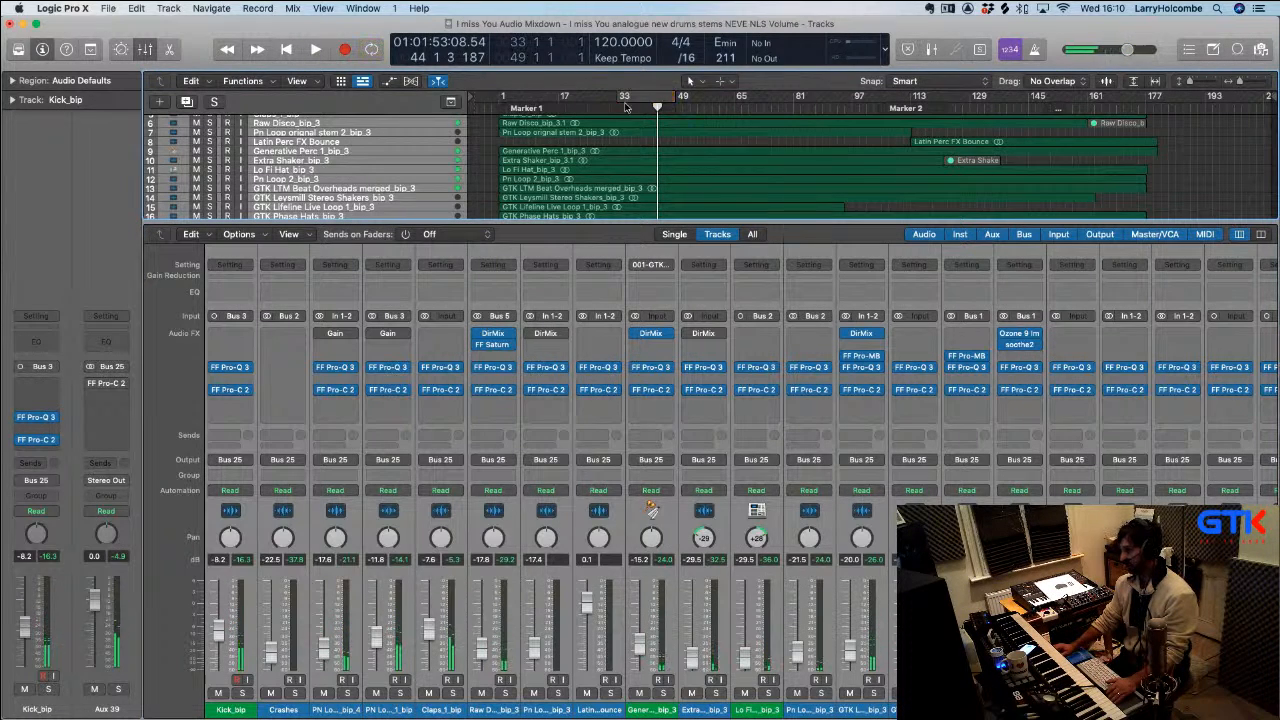
left_click(553, 712)
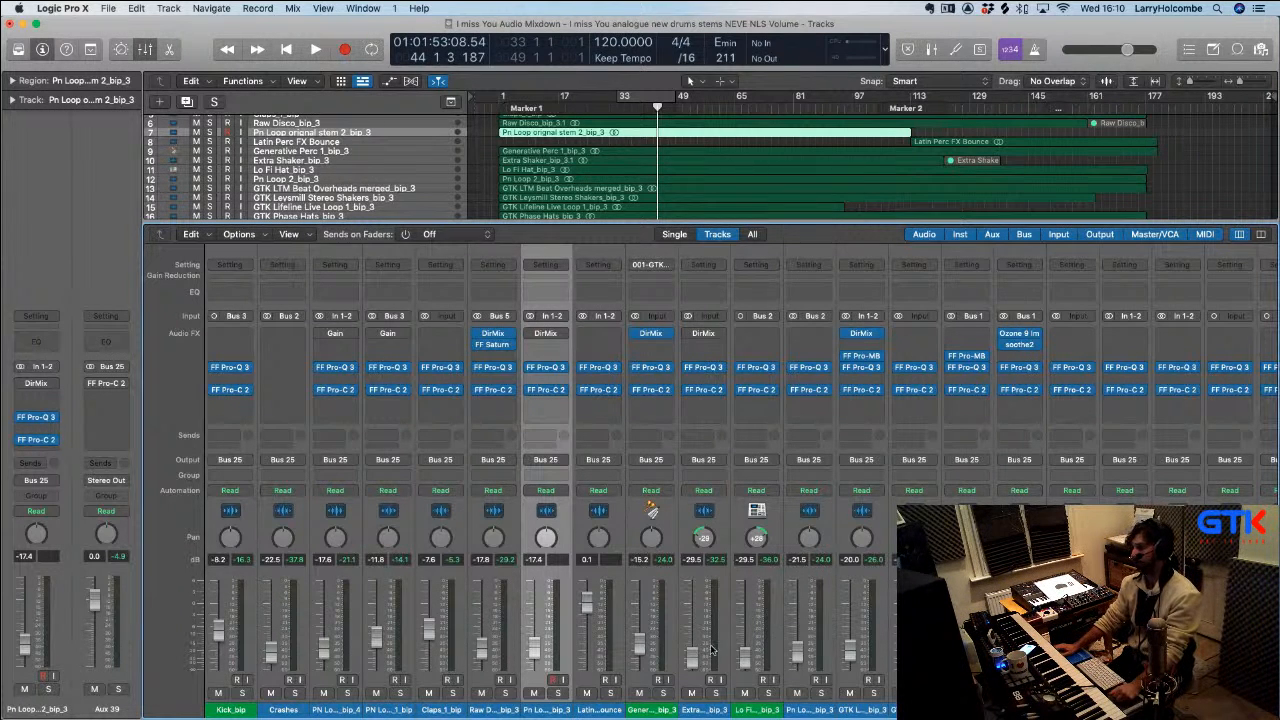
Open the MultiMeter on the Stereo Out channel, switch it to the Analyzer view, and play the mix briefly
scroll(375, 607, "right", 10)
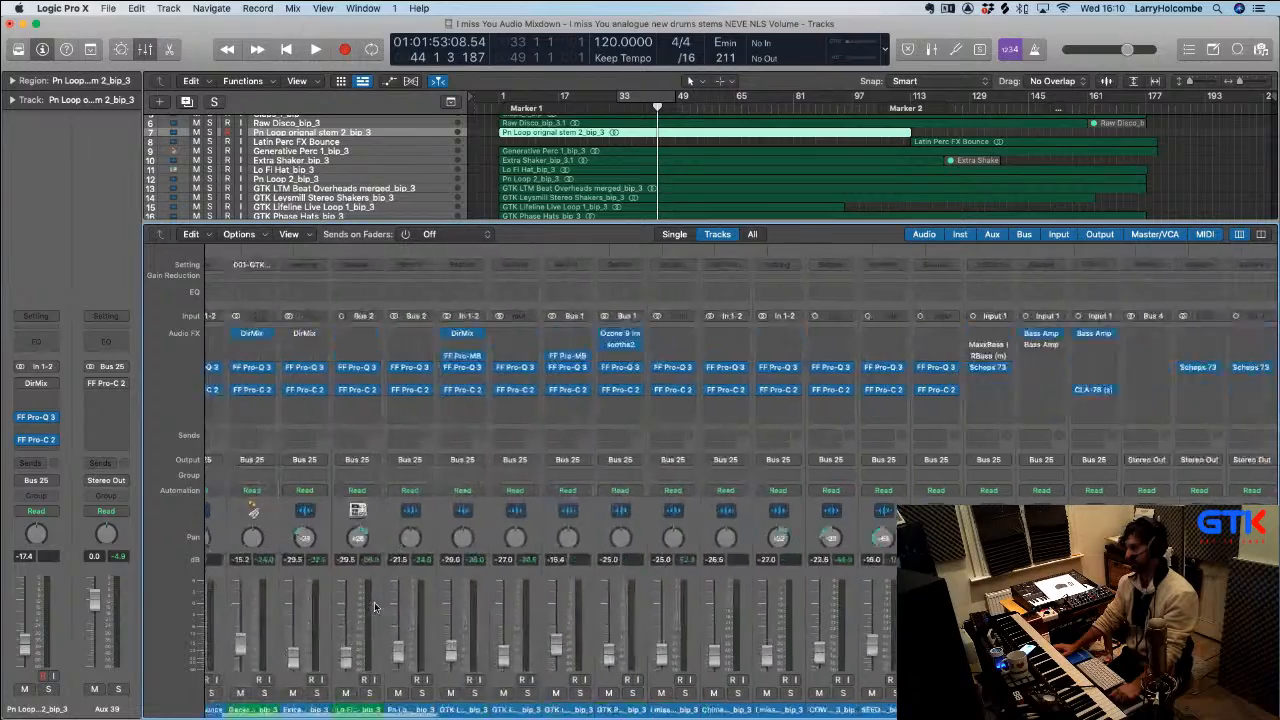
scroll(375, 607, "right", 6)
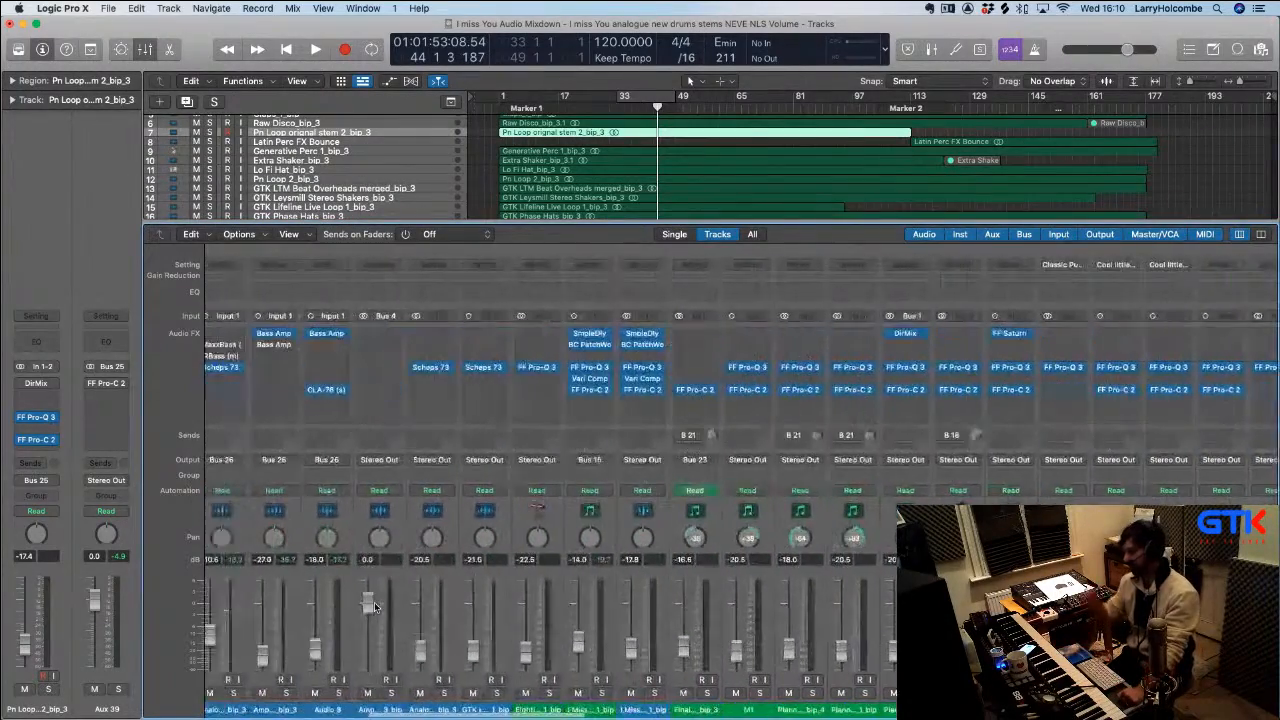
scroll(375, 607, "right", 10)
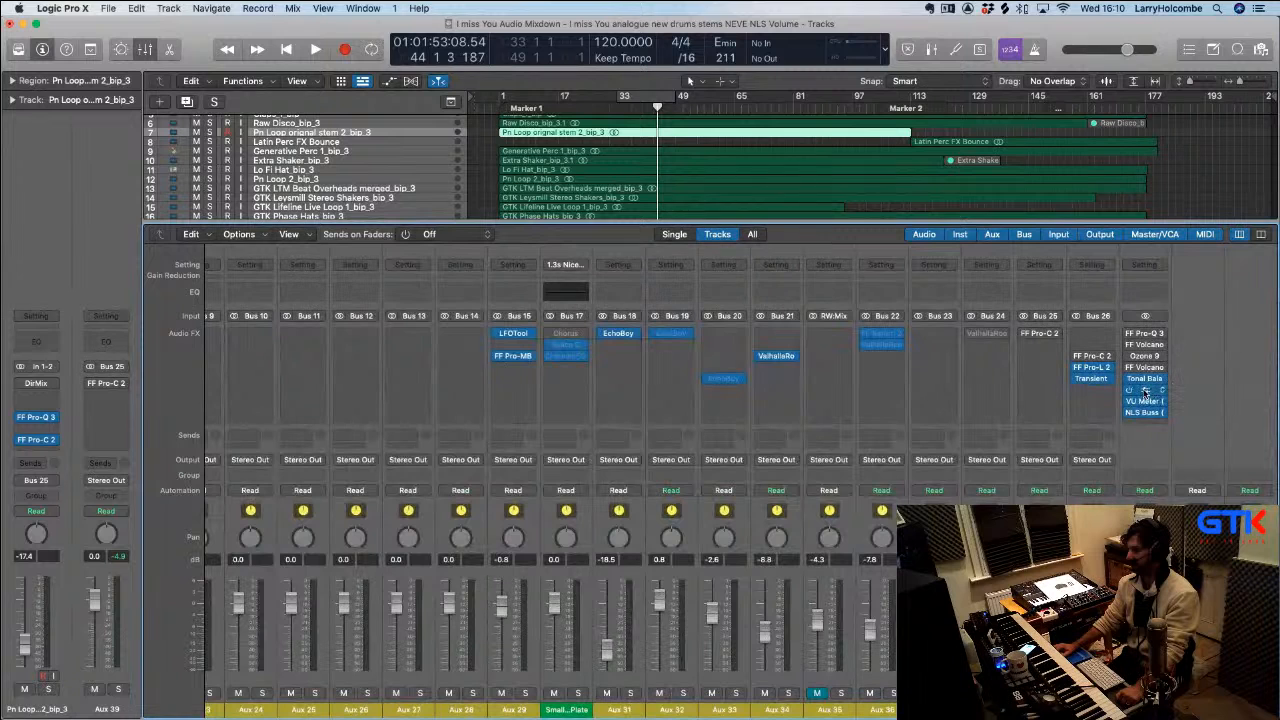
left_click(1143, 389)
left_click_drag(592, 199, 681, 185)
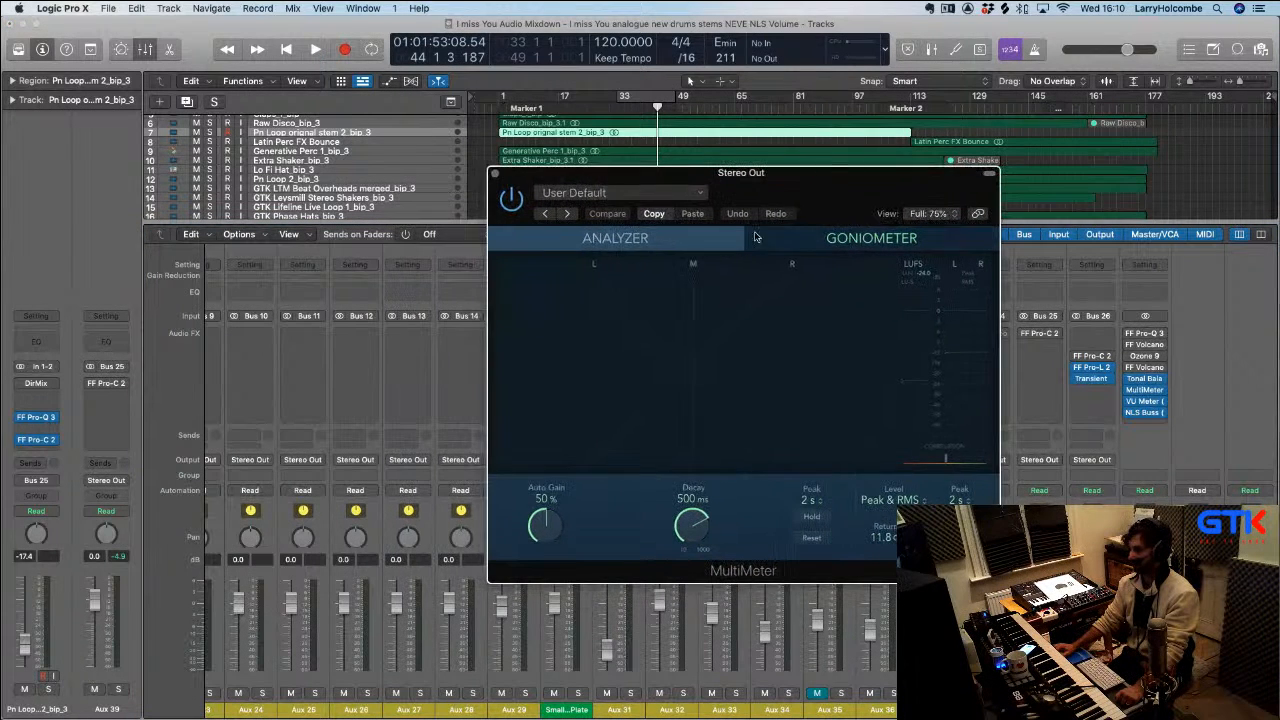
left_click(668, 242)
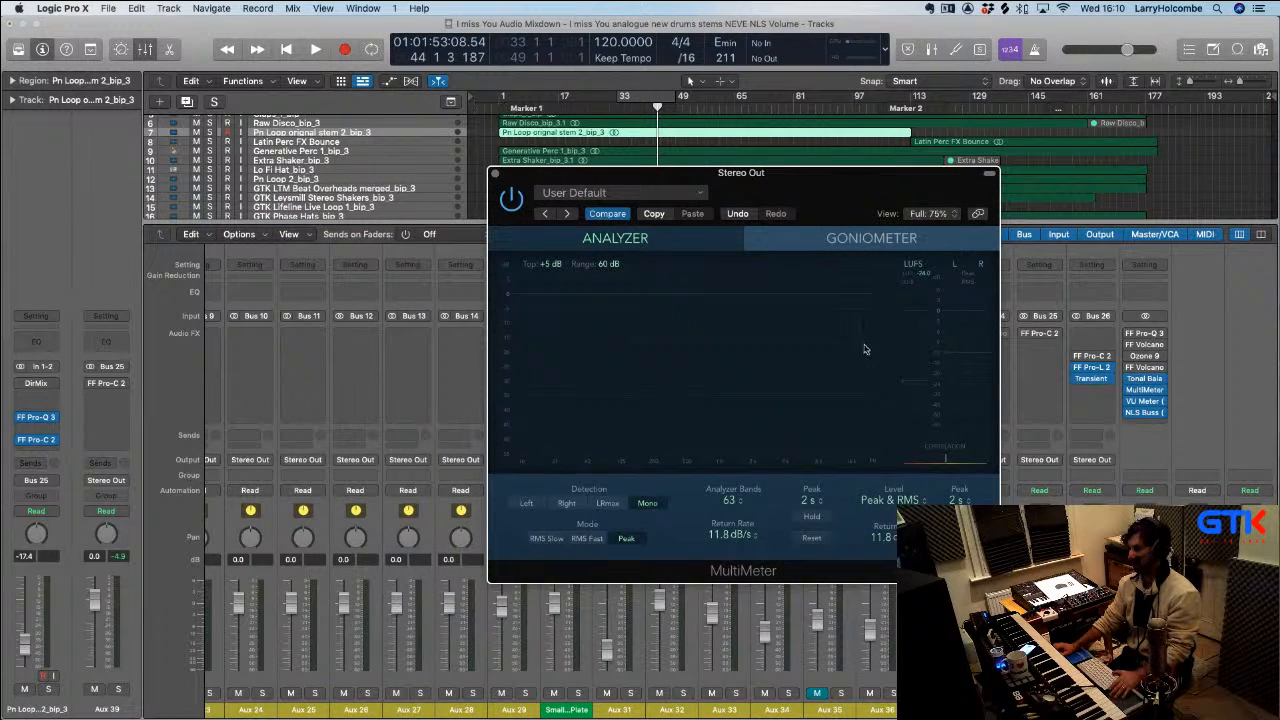
key("space")
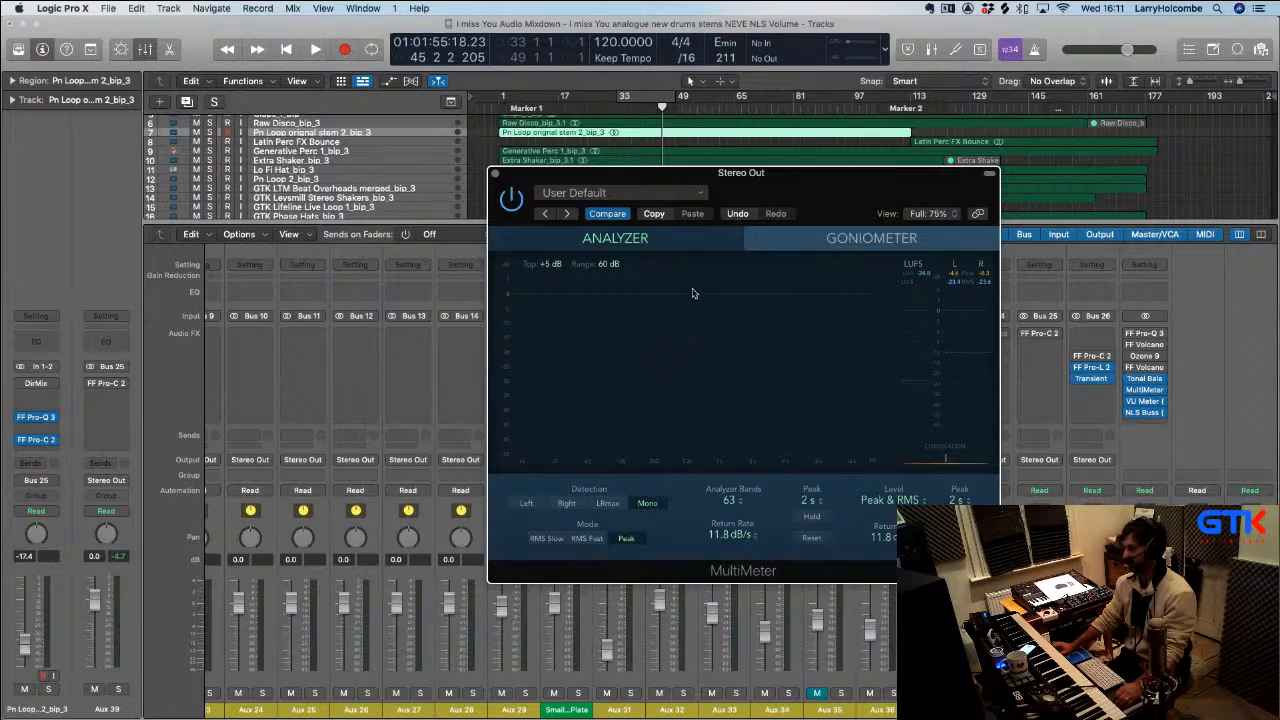
Close the MultiMeter and return to the first channel strips in the mixer, starting at Kick_bip
left_click(496, 175)
scroll(651, 487, "left", 10)
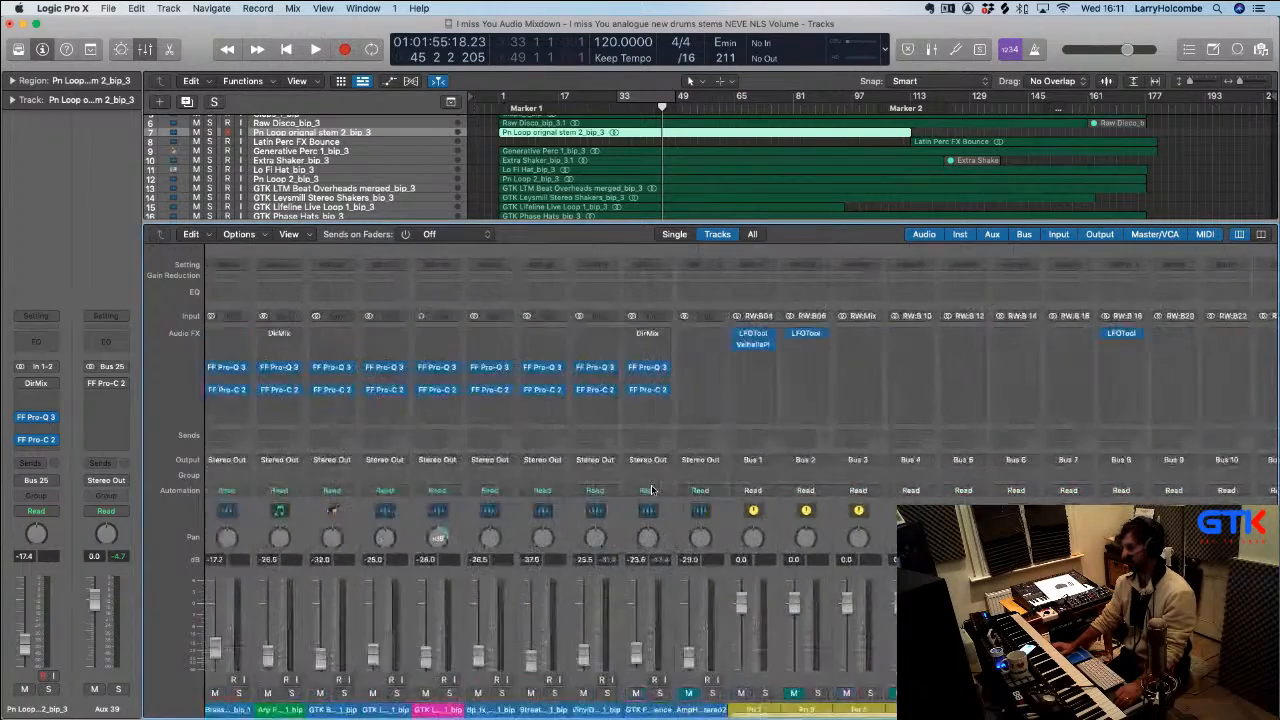
scroll(651, 489, "left", 5)
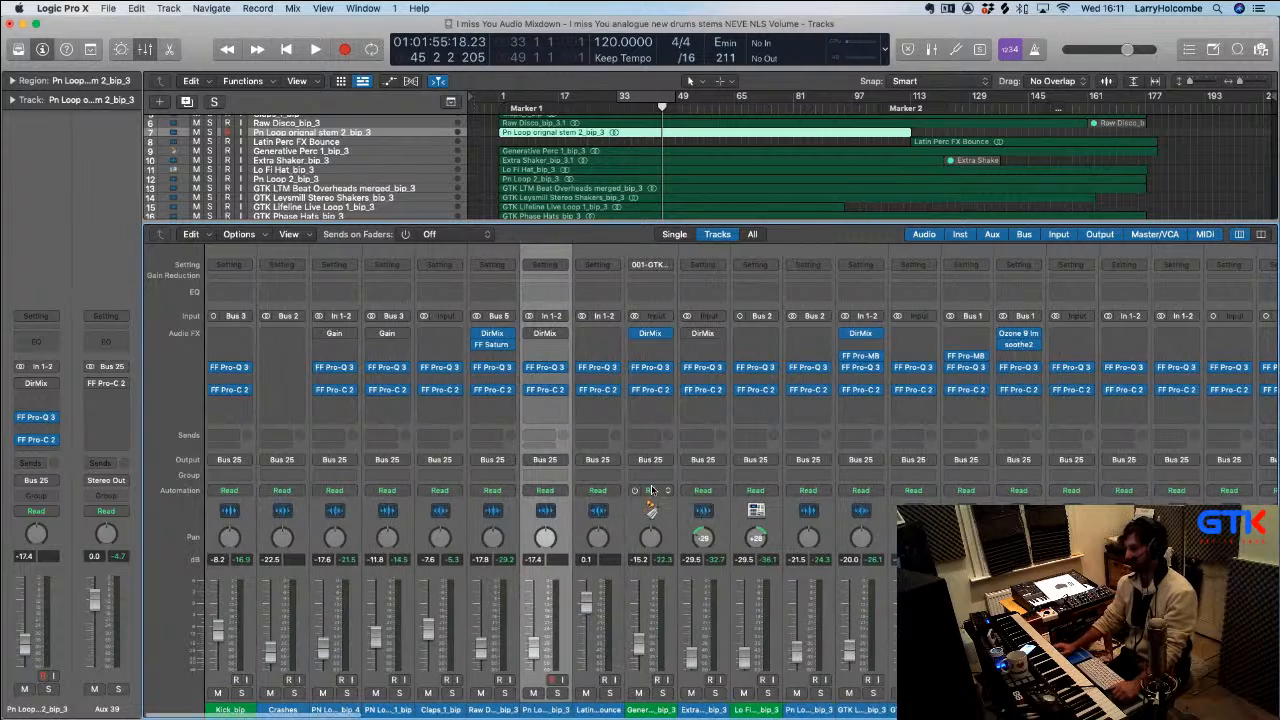
scroll(700, 485, "right", 2)
key("super+Tab")
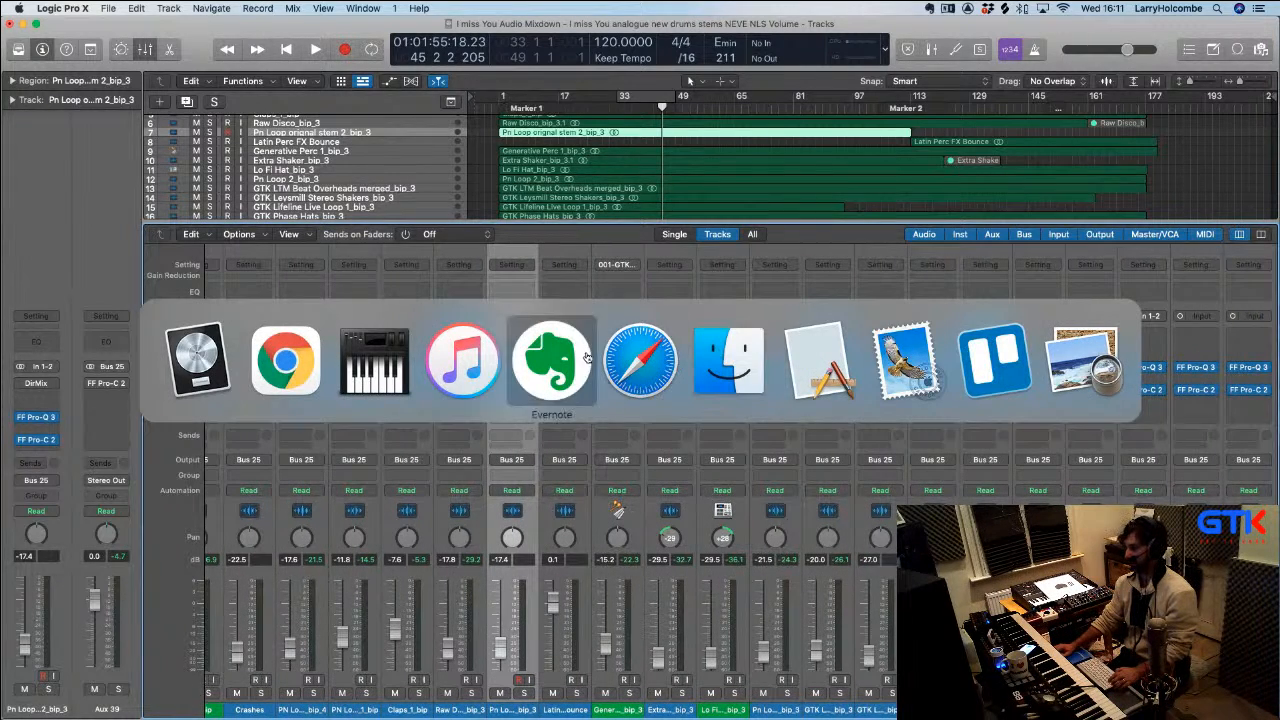
left_click(897, 350)
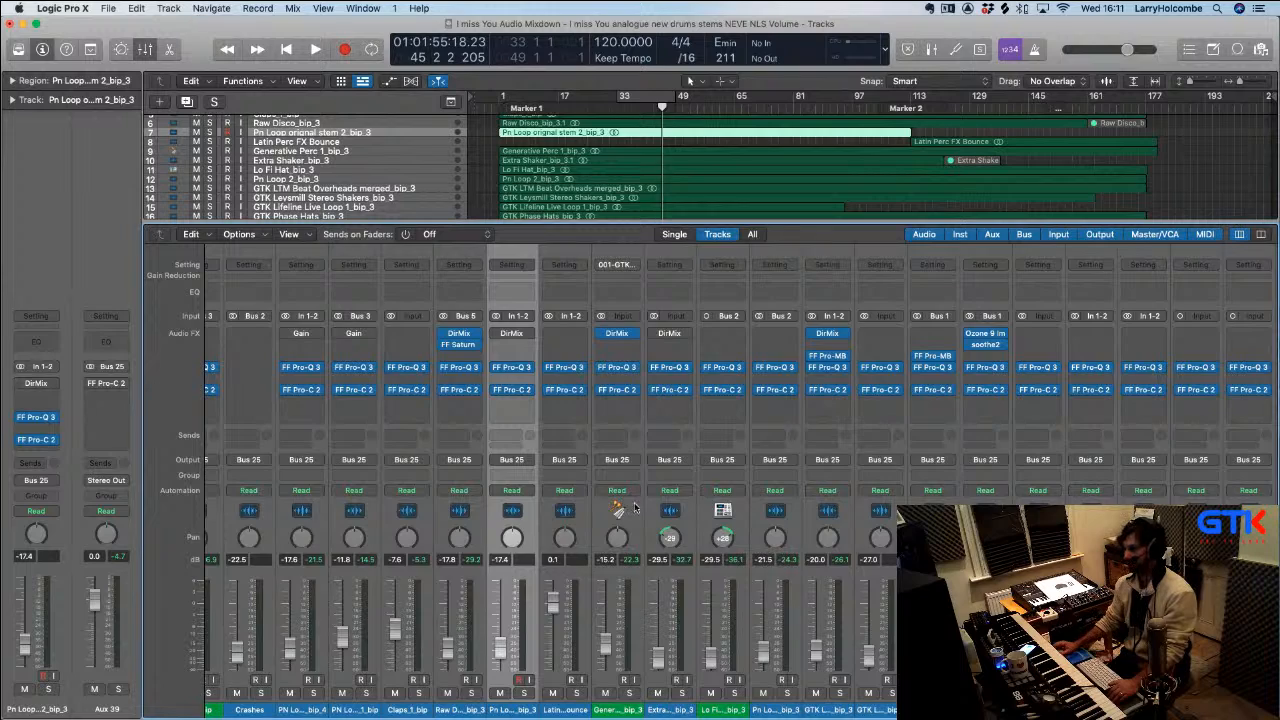
scroll(180, 302, "left", 2)
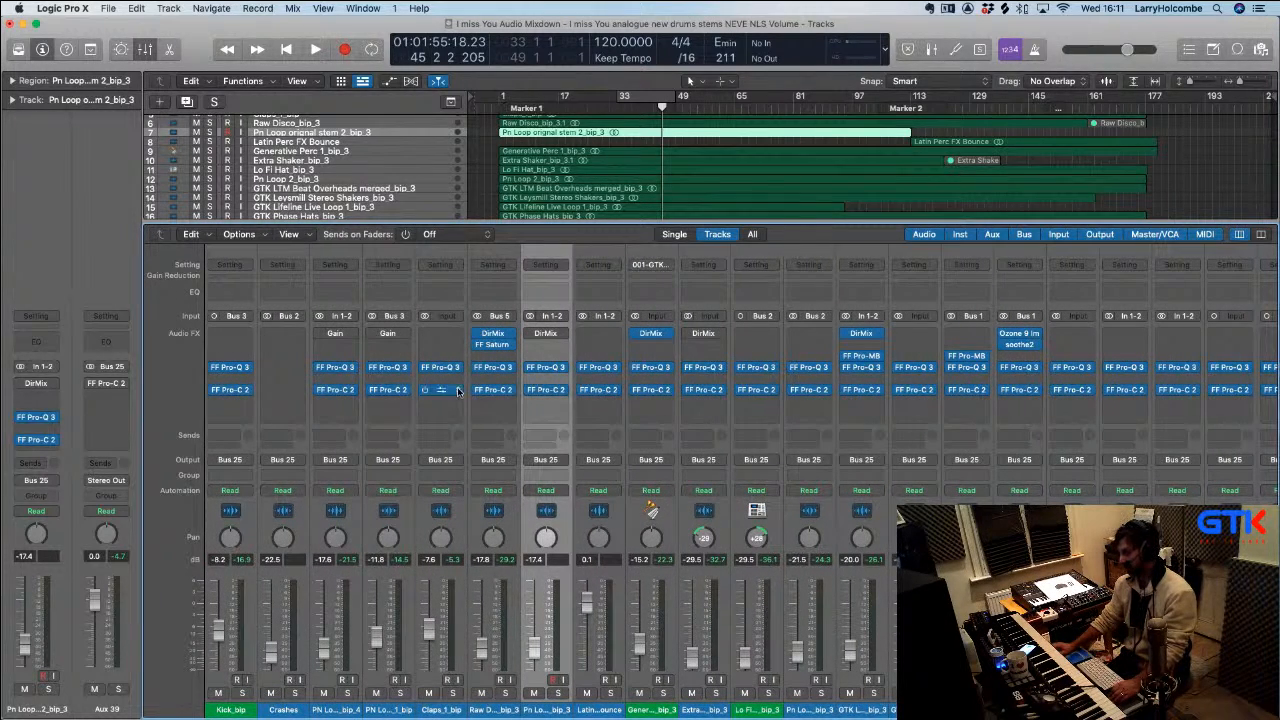
scroll(404, 372, "right", 1)
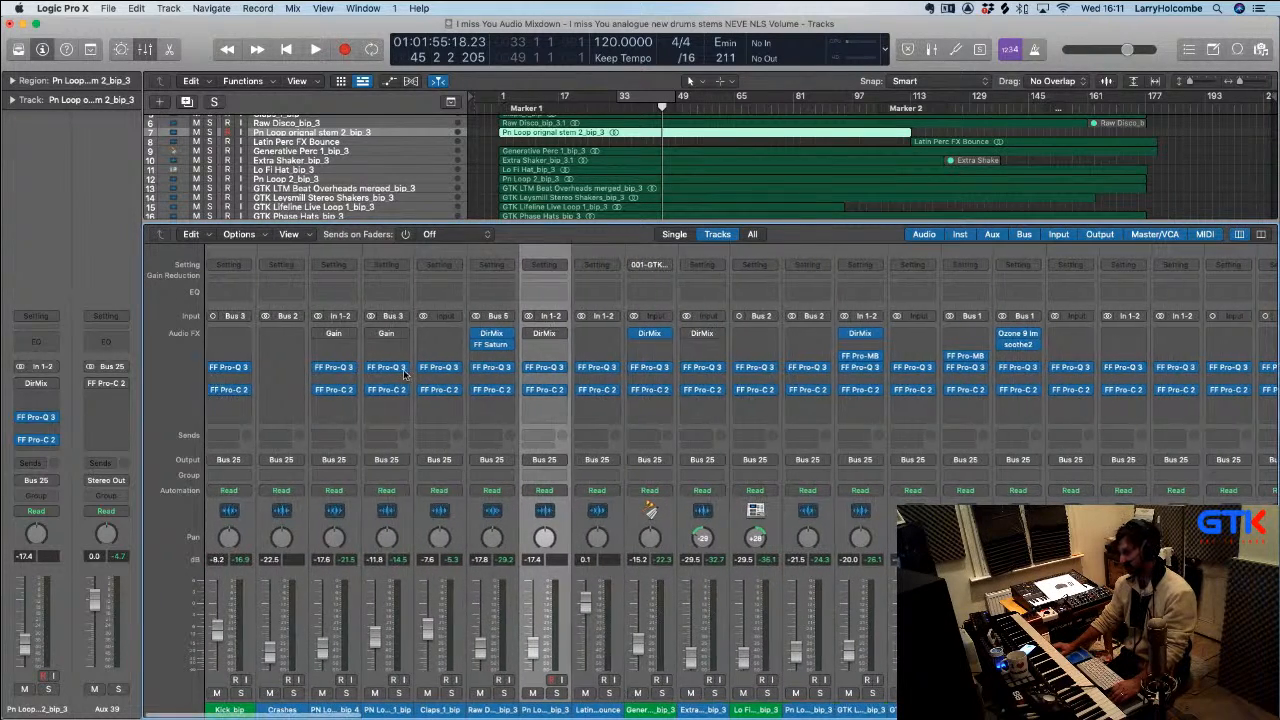
Inspect the FF Pro-Q 3 curve on Kick_bip, close it, and review the inserts along the following percussion, bass and vocal channel strips
left_click(228, 368)
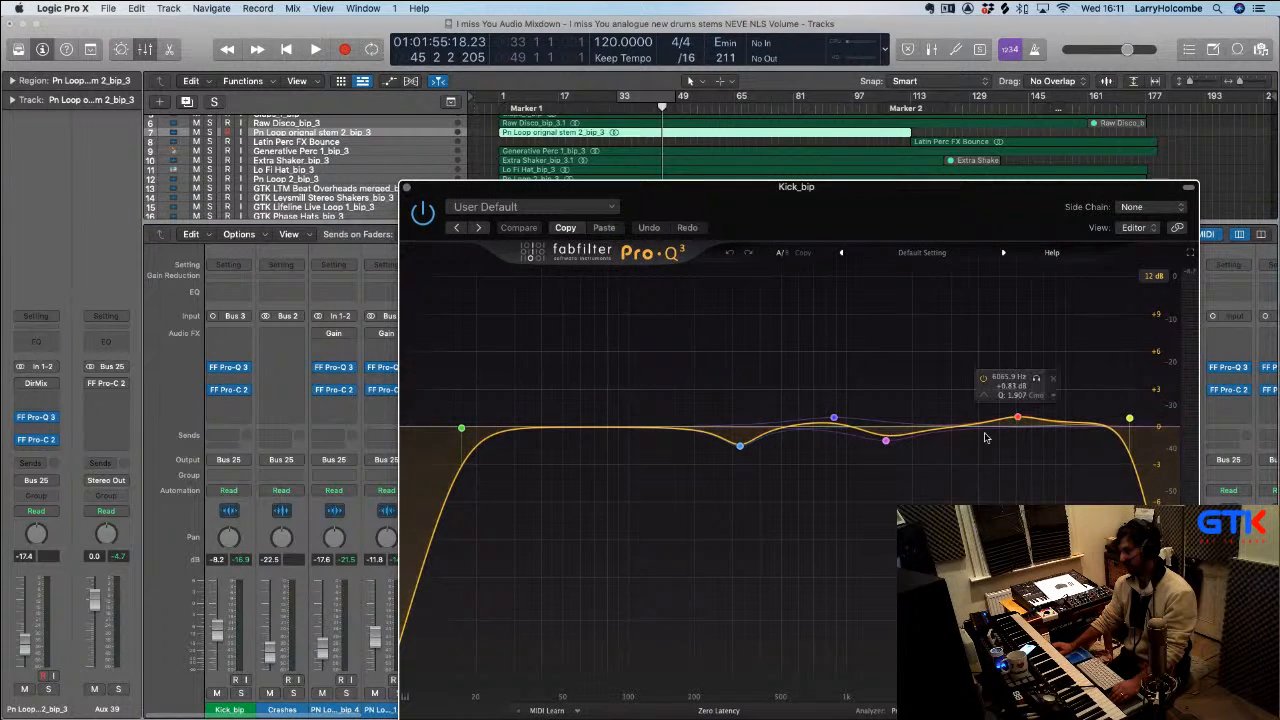
left_click(406, 188)
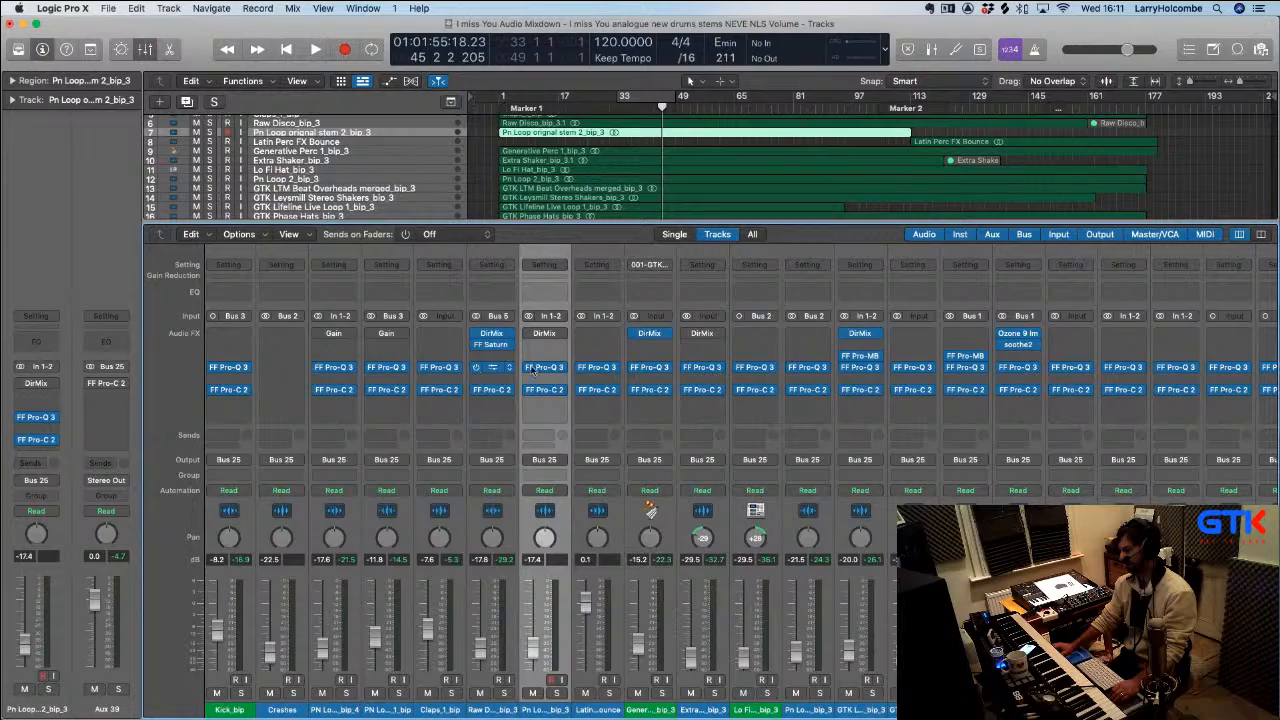
scroll(597, 367, "right", 7)
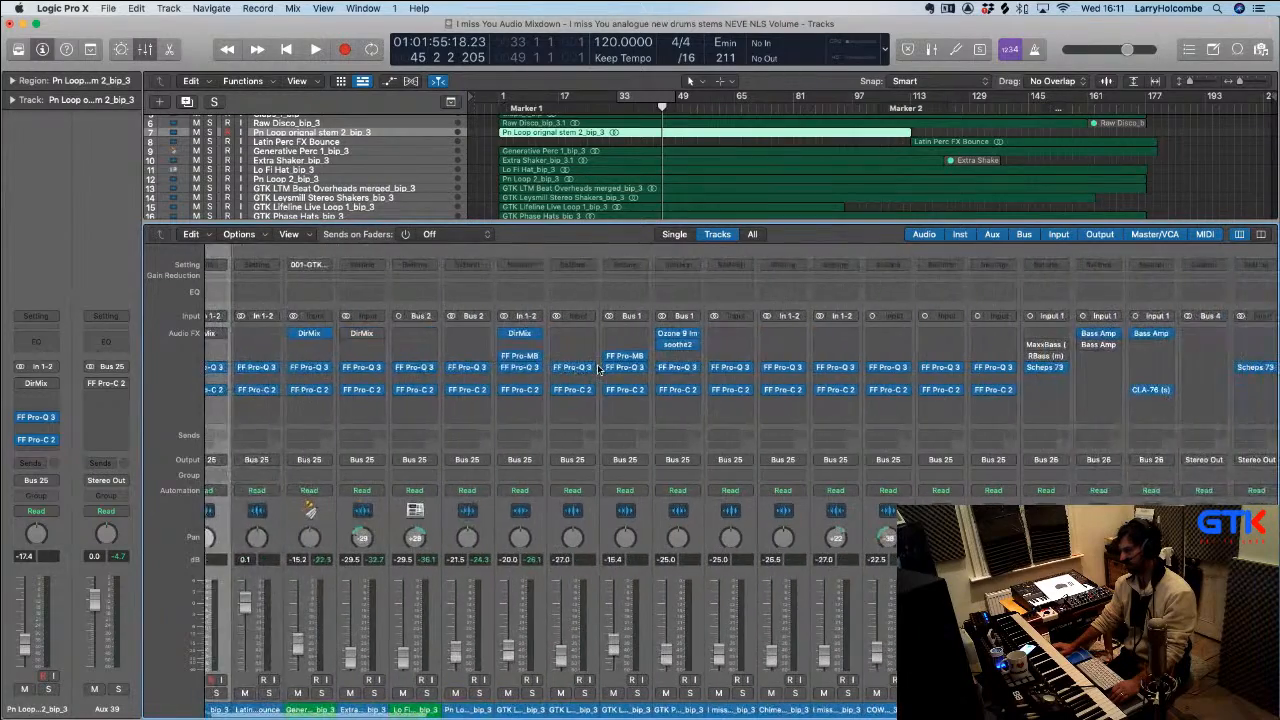
scroll(597, 367, "right", 4)
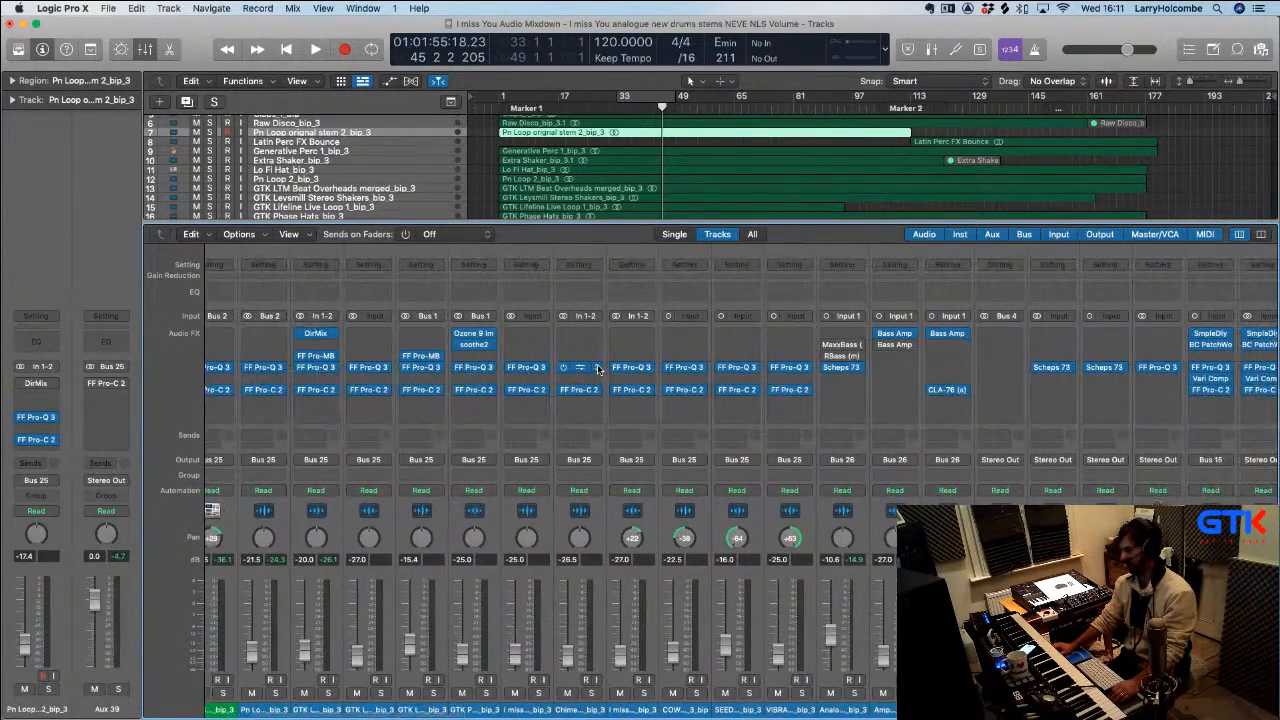
scroll(597, 367, "right", 1)
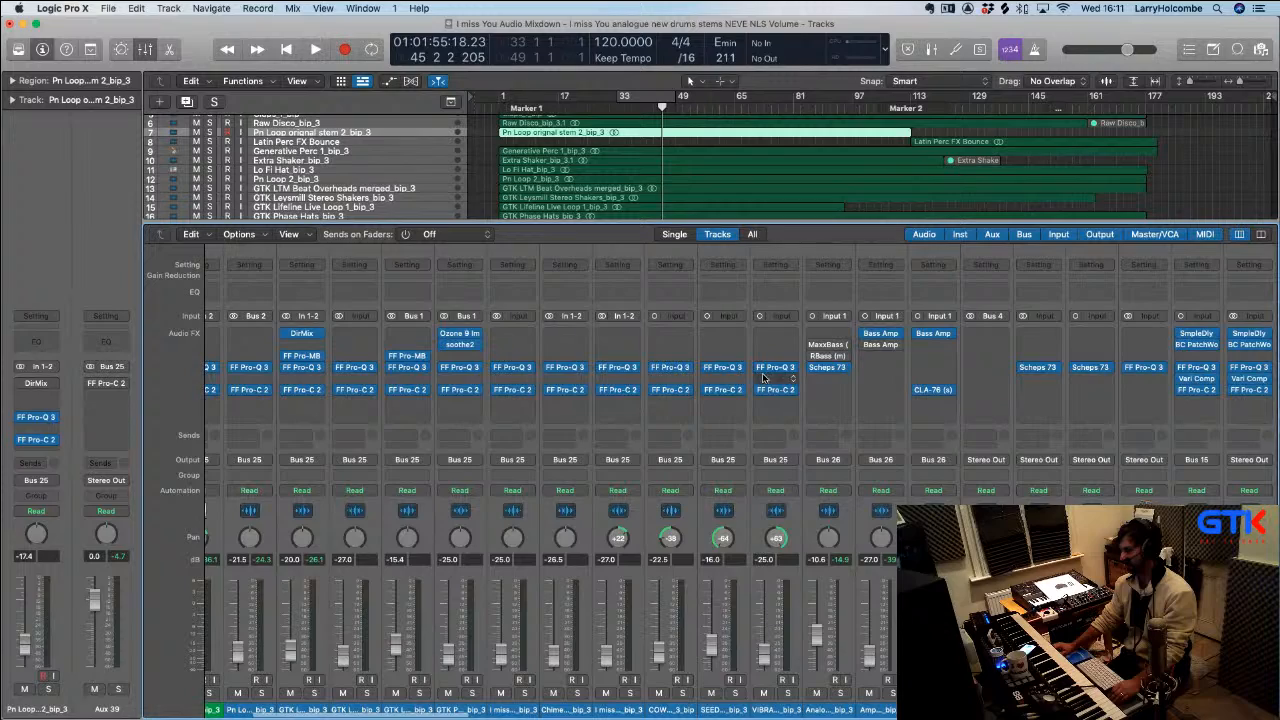
scroll(758, 377, "right", 4)
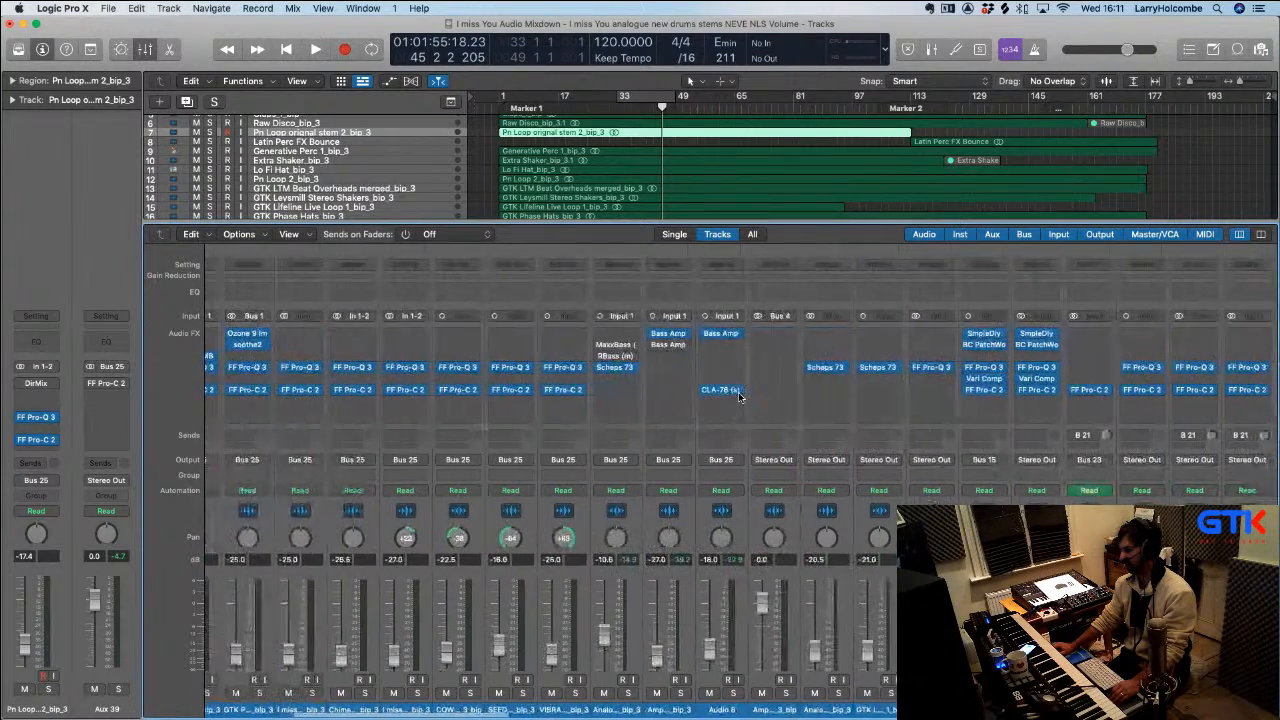
scroll(740, 397, "right", 1)
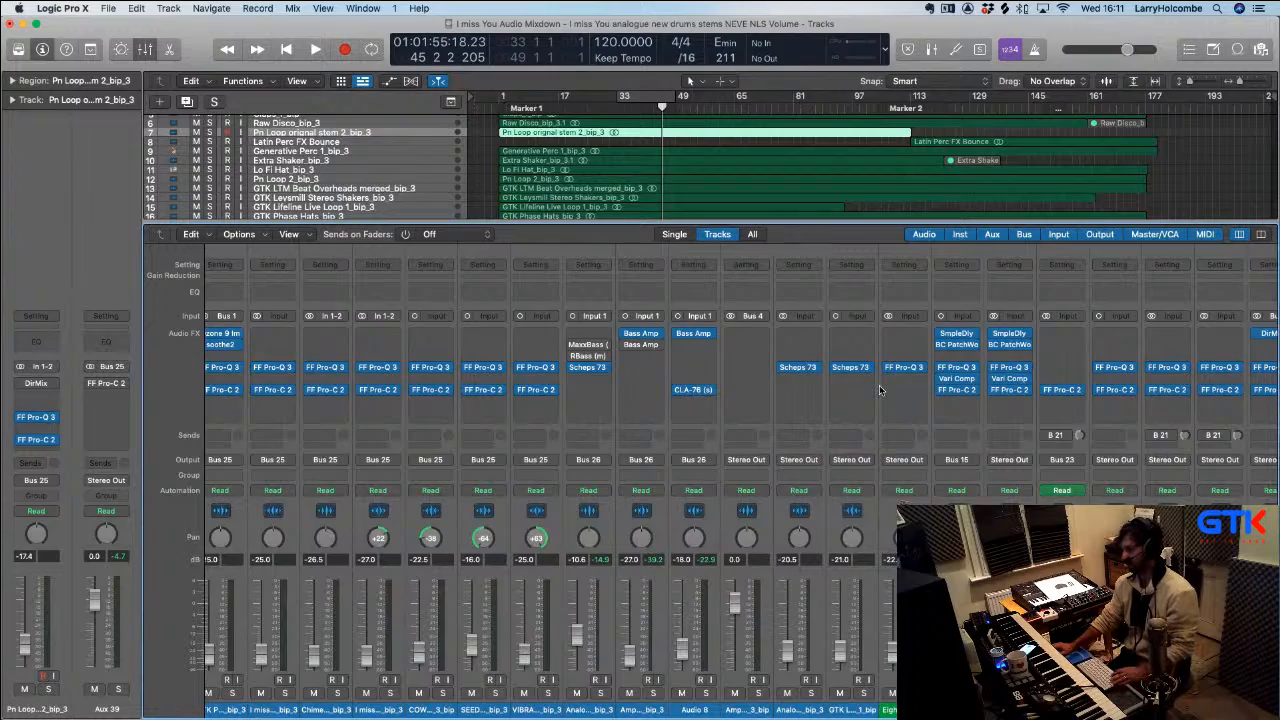
Hide the mixer, select the I Miss You vox_bip_1 region, and cycle bars 16 to 18 around its first vocal phrase
key("x")
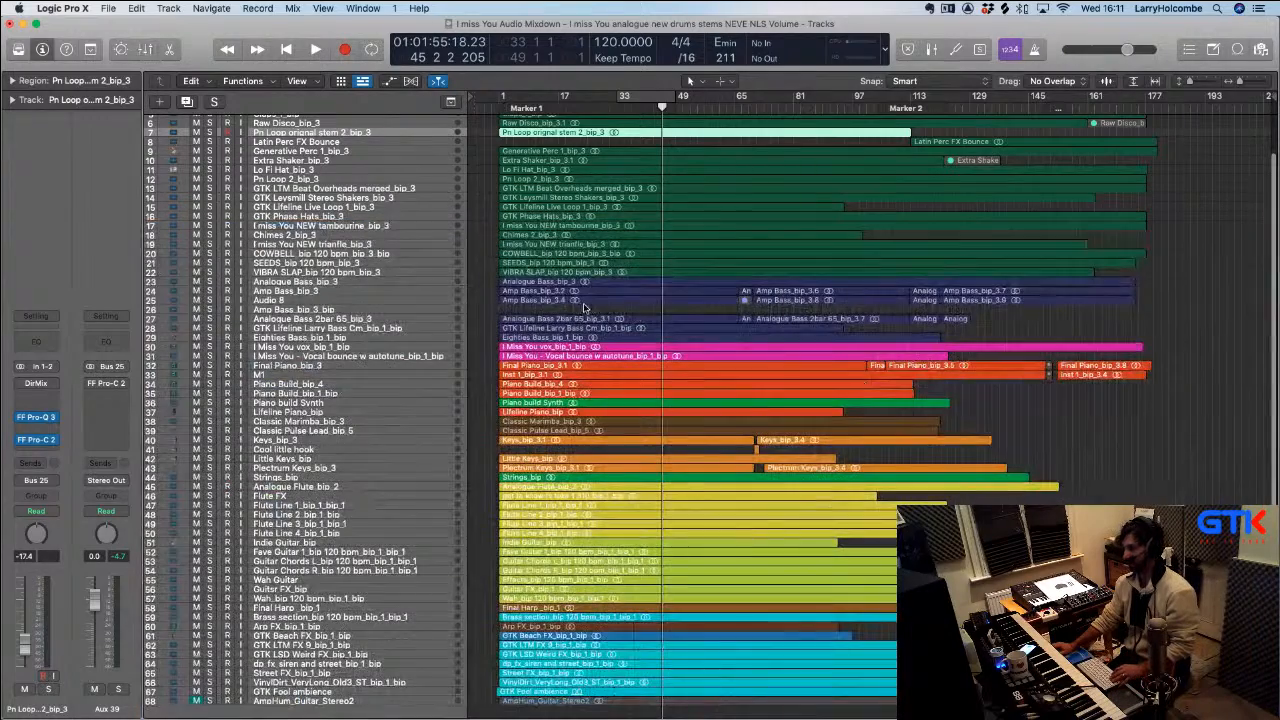
scroll(538, 298, "up", 5)
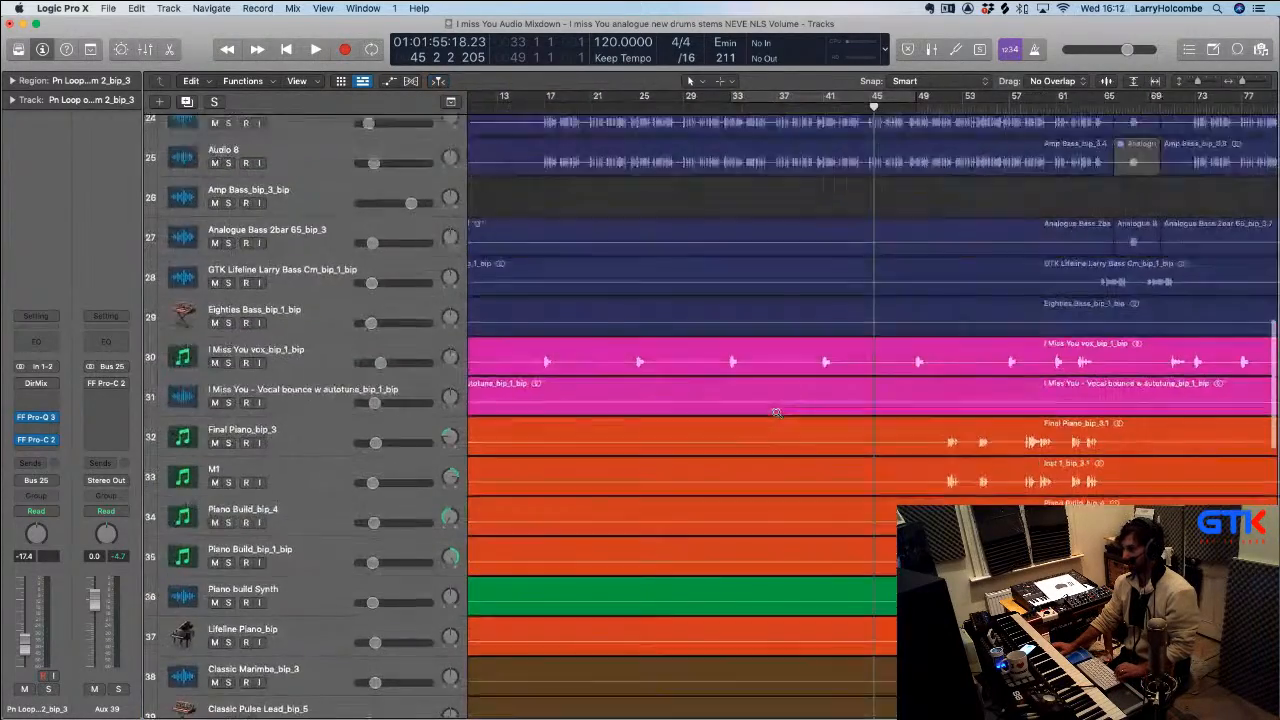
left_click(570, 358)
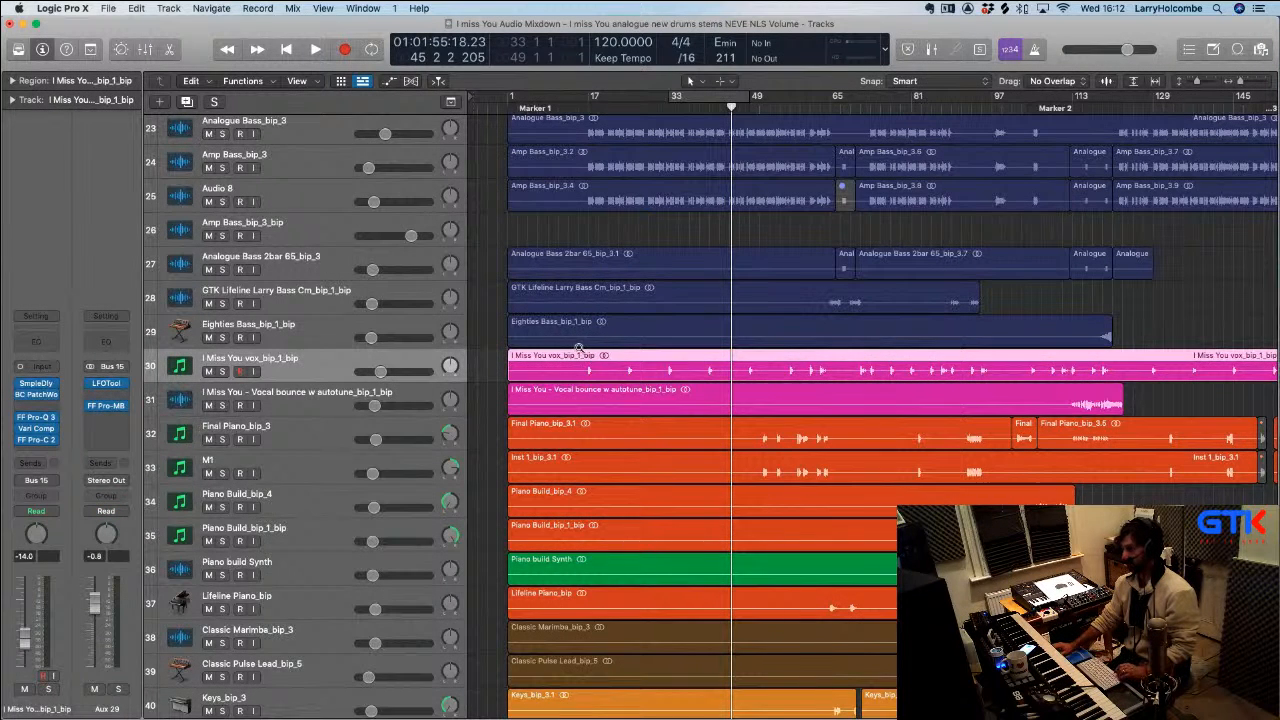
key("z")
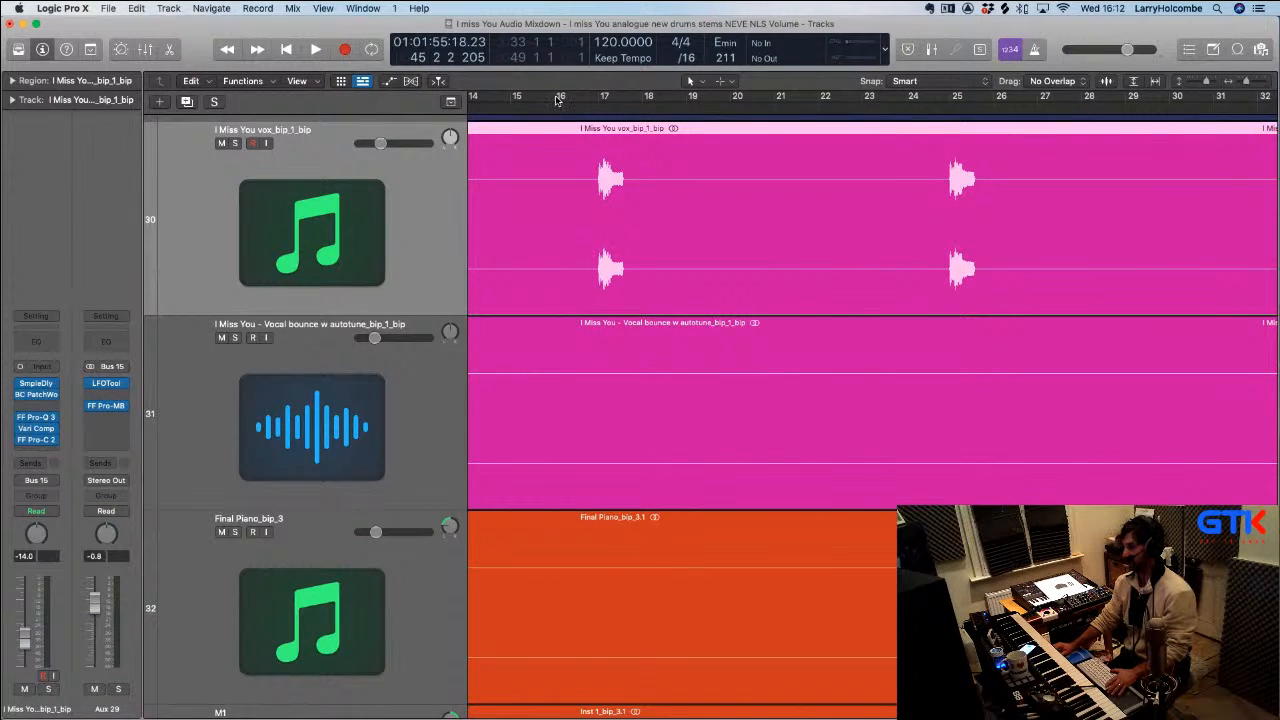
left_click_drag(558, 100, 637, 106)
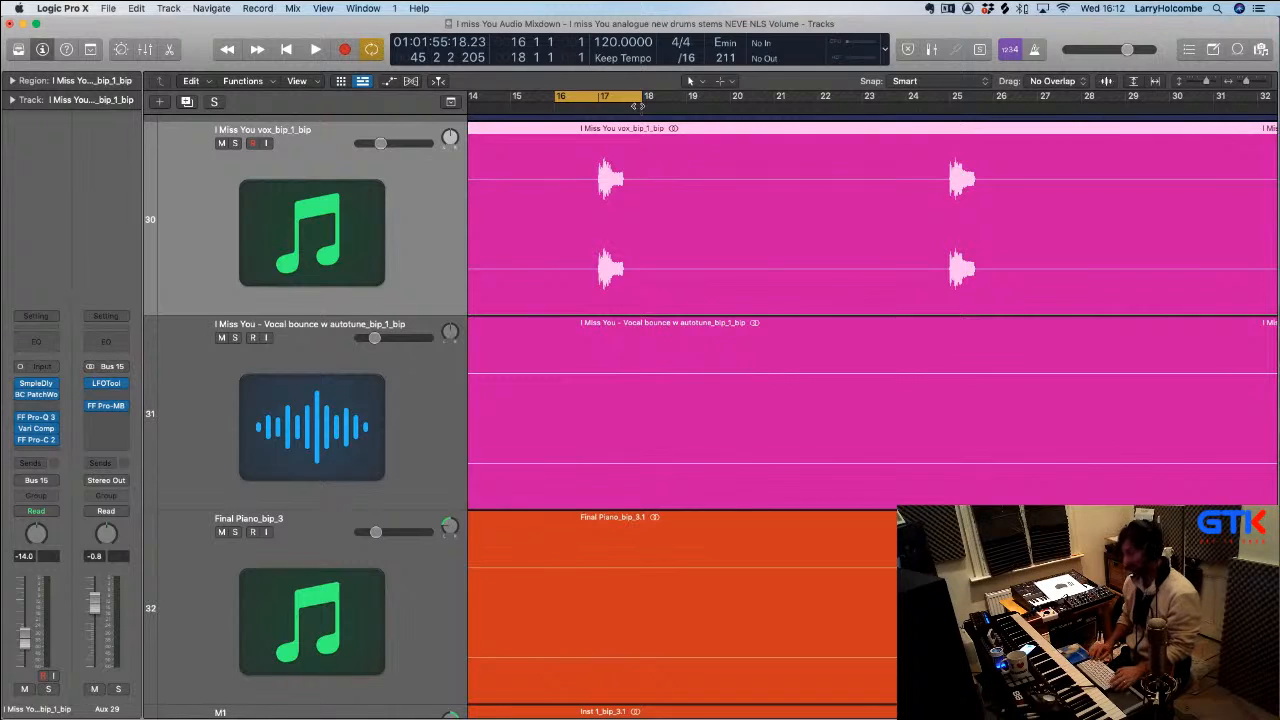
Solo the I Miss You vox_bip_1 track and play the cycled vocal phrase
key("super+Up")
key("super+Up")
key("super+Left")
key("super+Left")
key("super+Left")
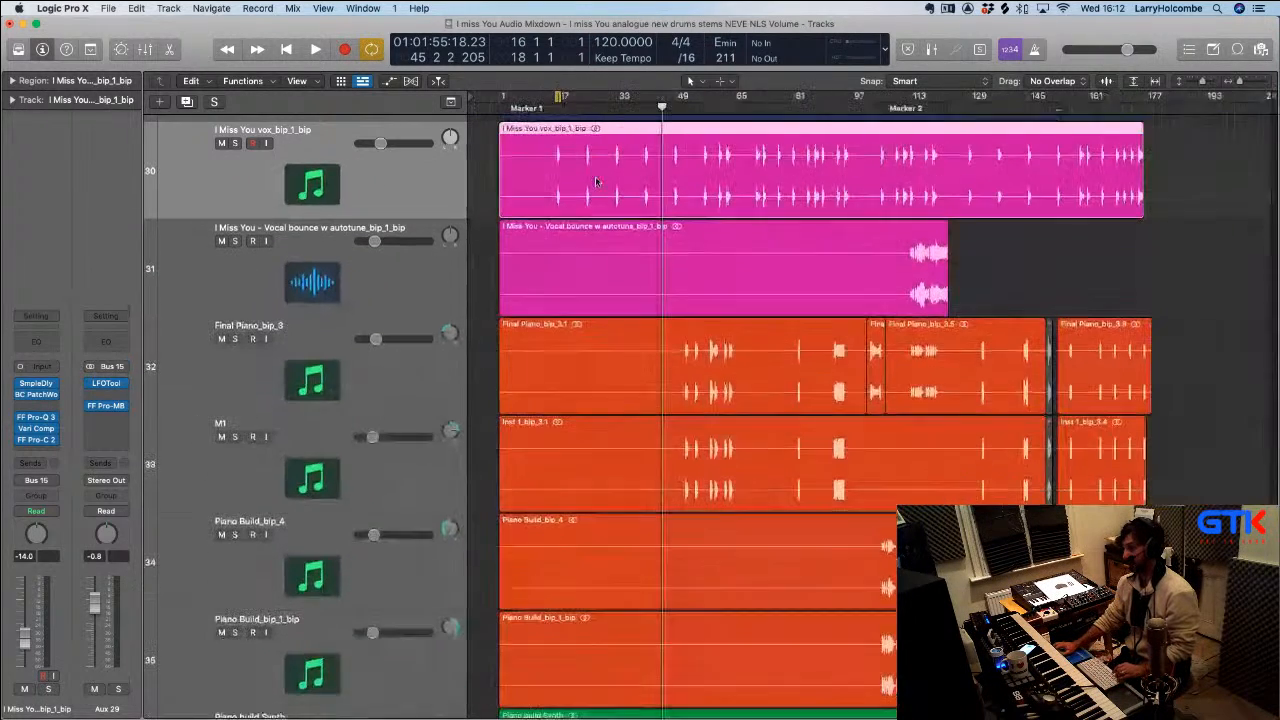
scroll(645, 175, "up", 1)
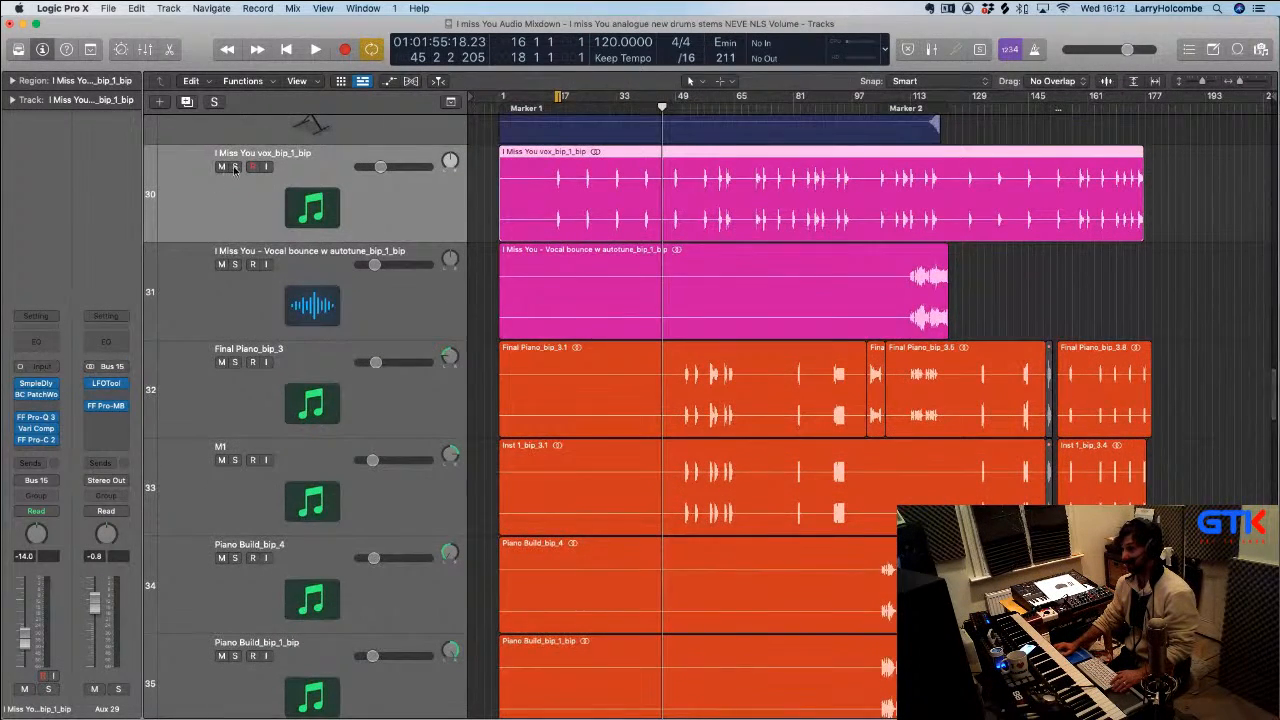
left_click(235, 167)
key("space")
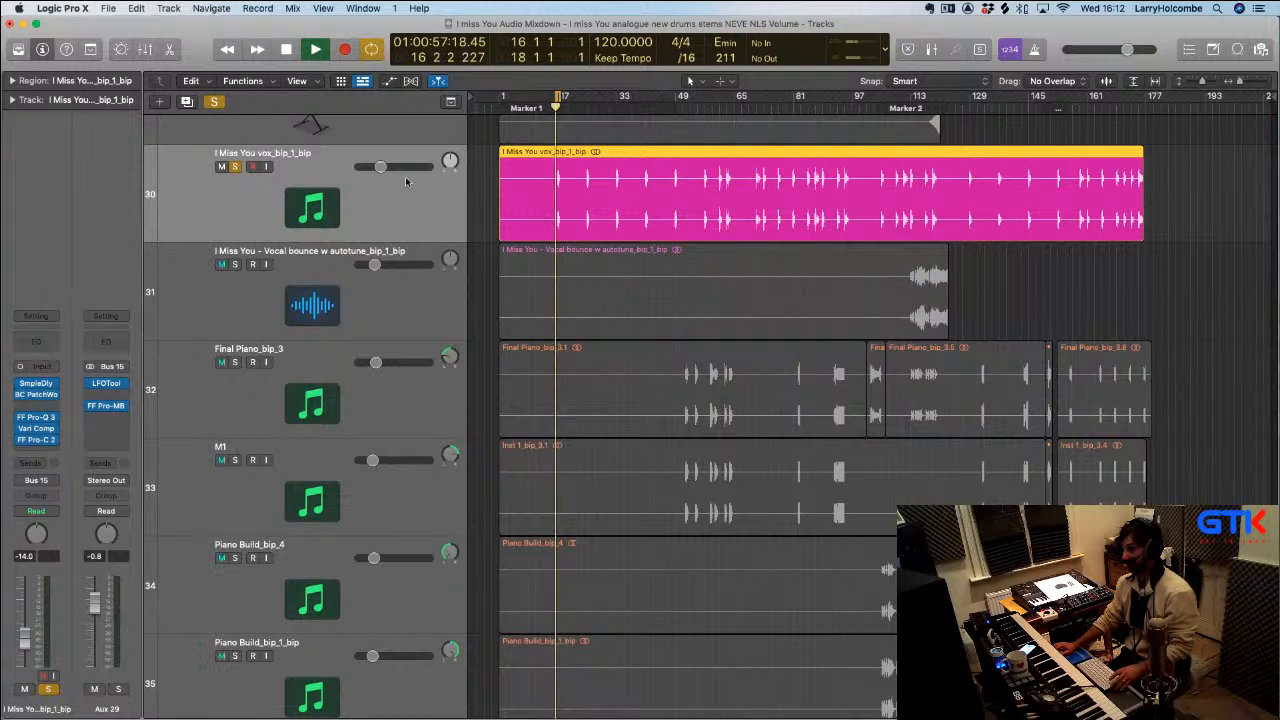
Stop playback and set the cycle range on the soloed vocal from bar 17 to bar 19
key("z")
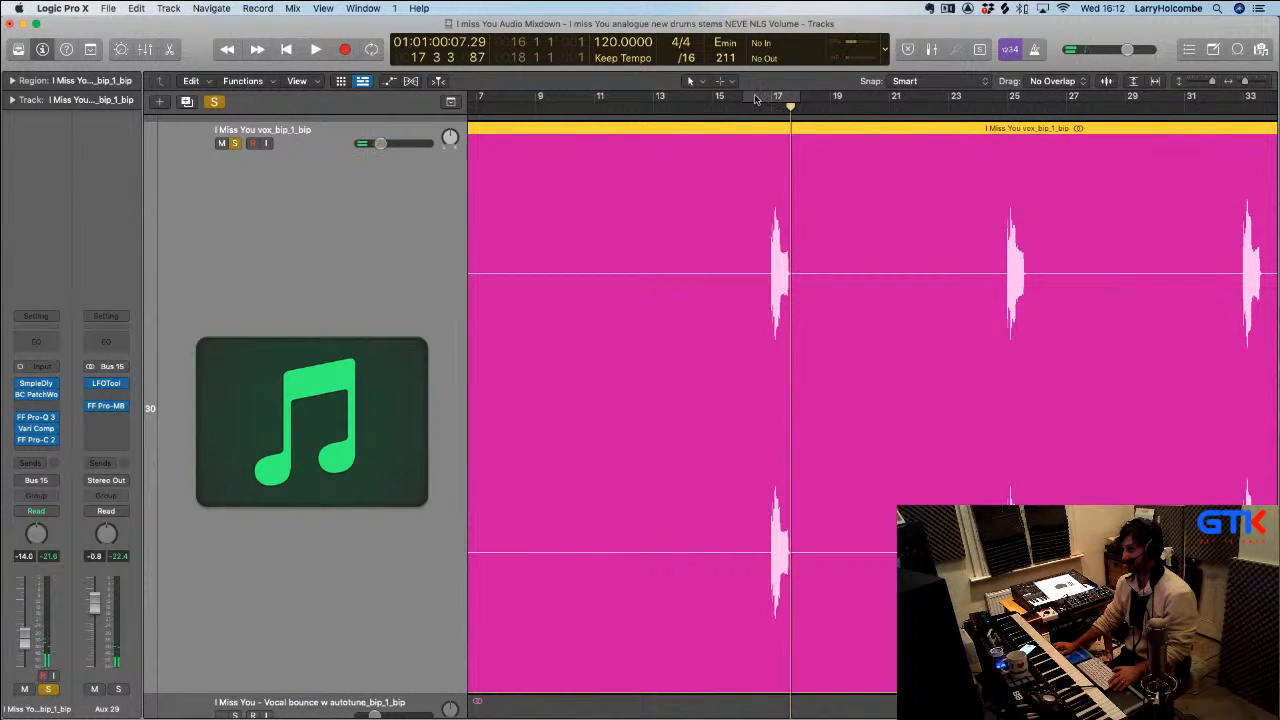
left_click_drag(758, 100, 835, 112)
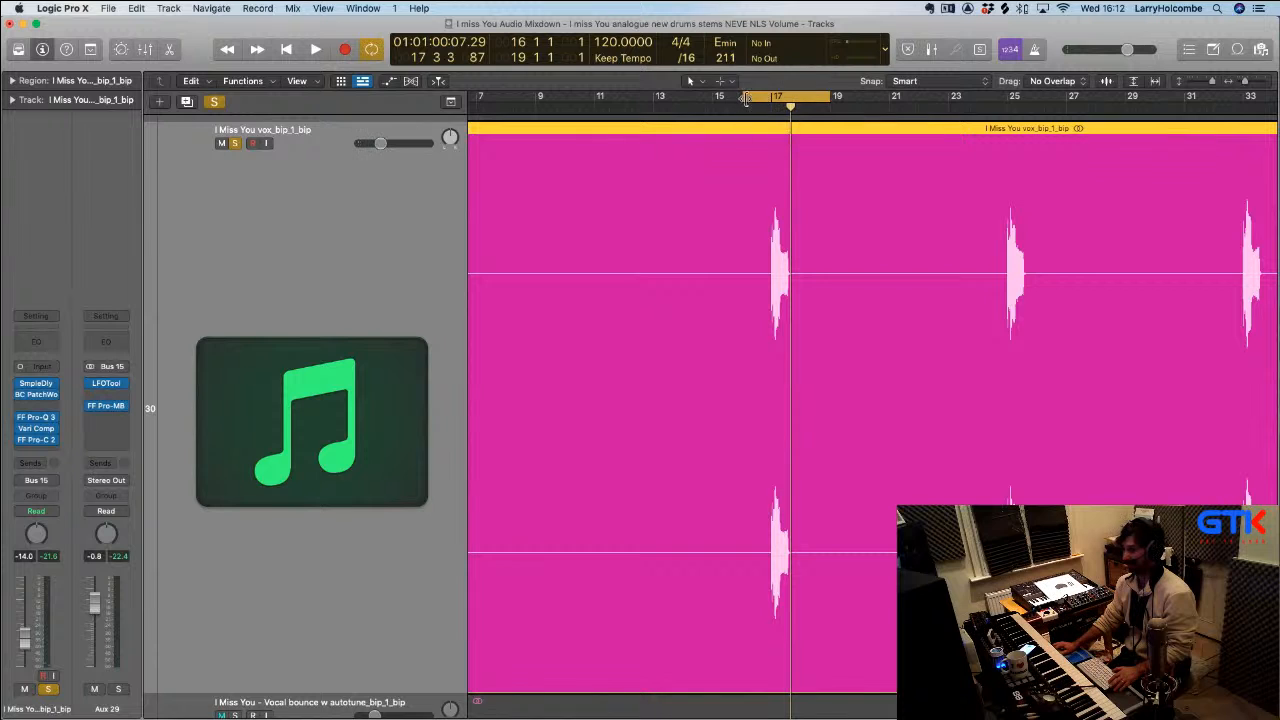
left_click_drag(744, 98, 772, 100)
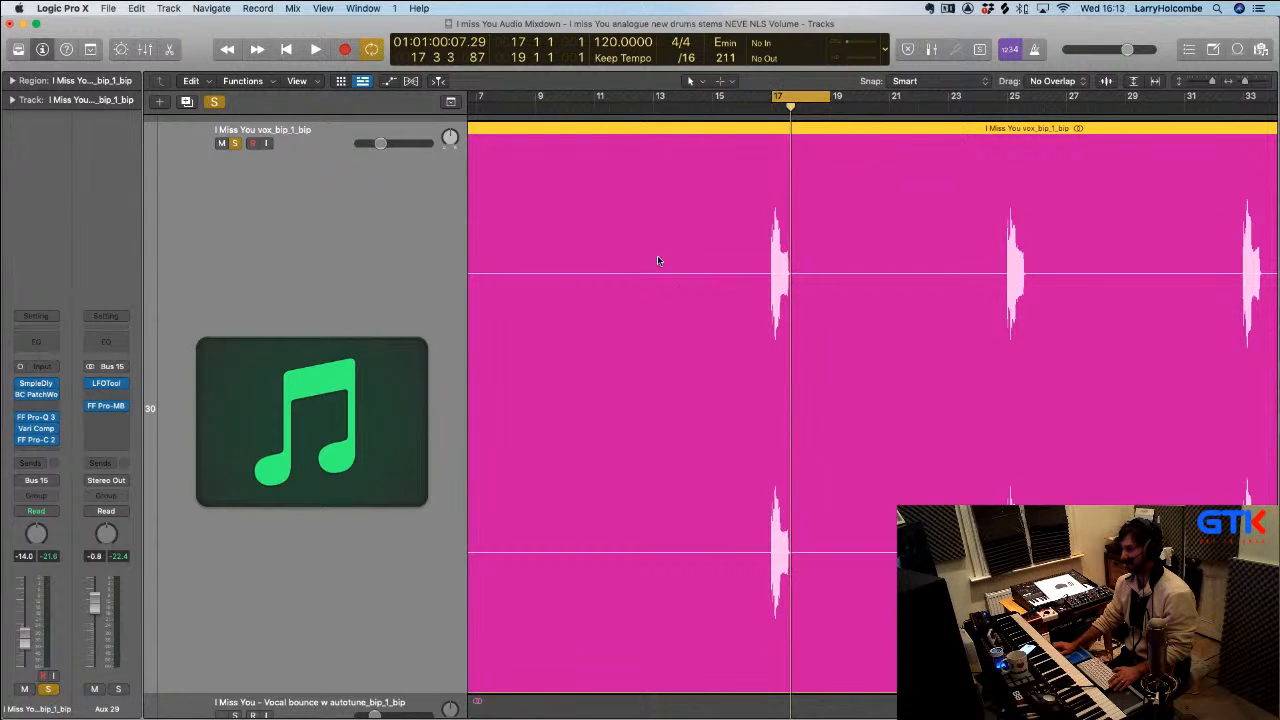
Turn off solo on the I Miss You vox_bip_1 track
left_click(724, 255, "ctrl+alt")
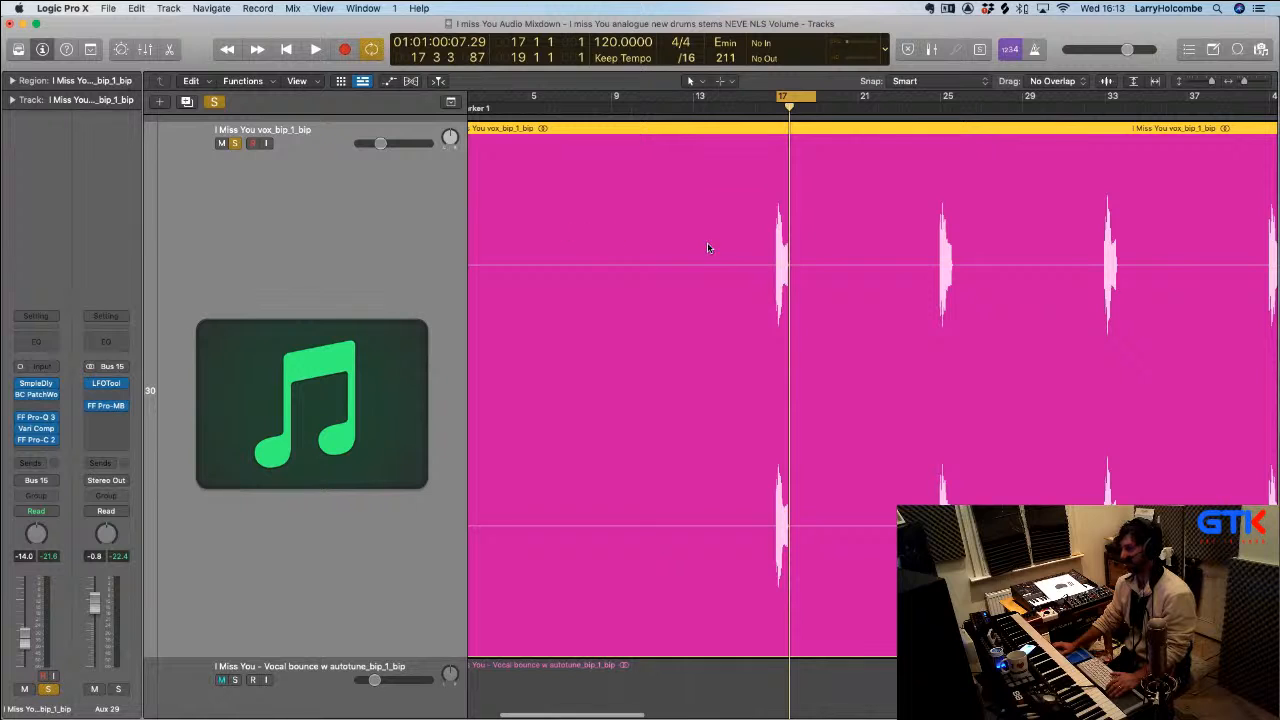
key("ctrl+m")
key("ctrl+m")
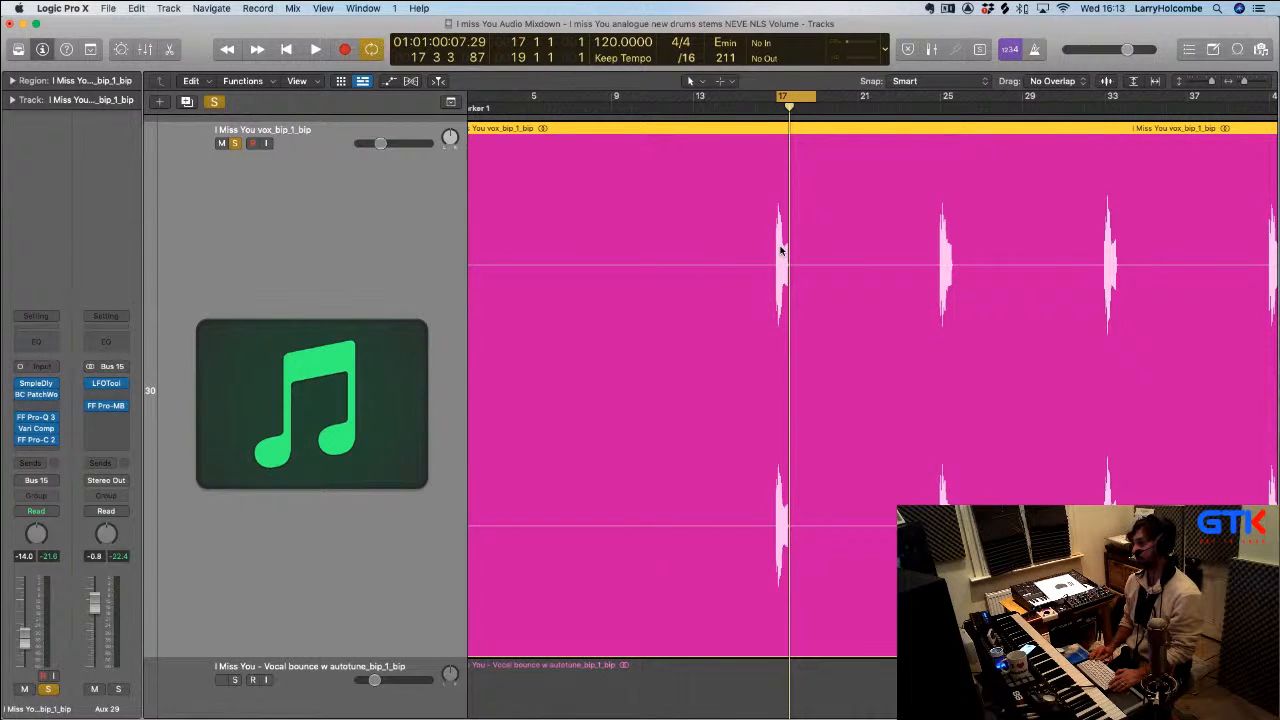
scroll(728, 256, "up", 1)
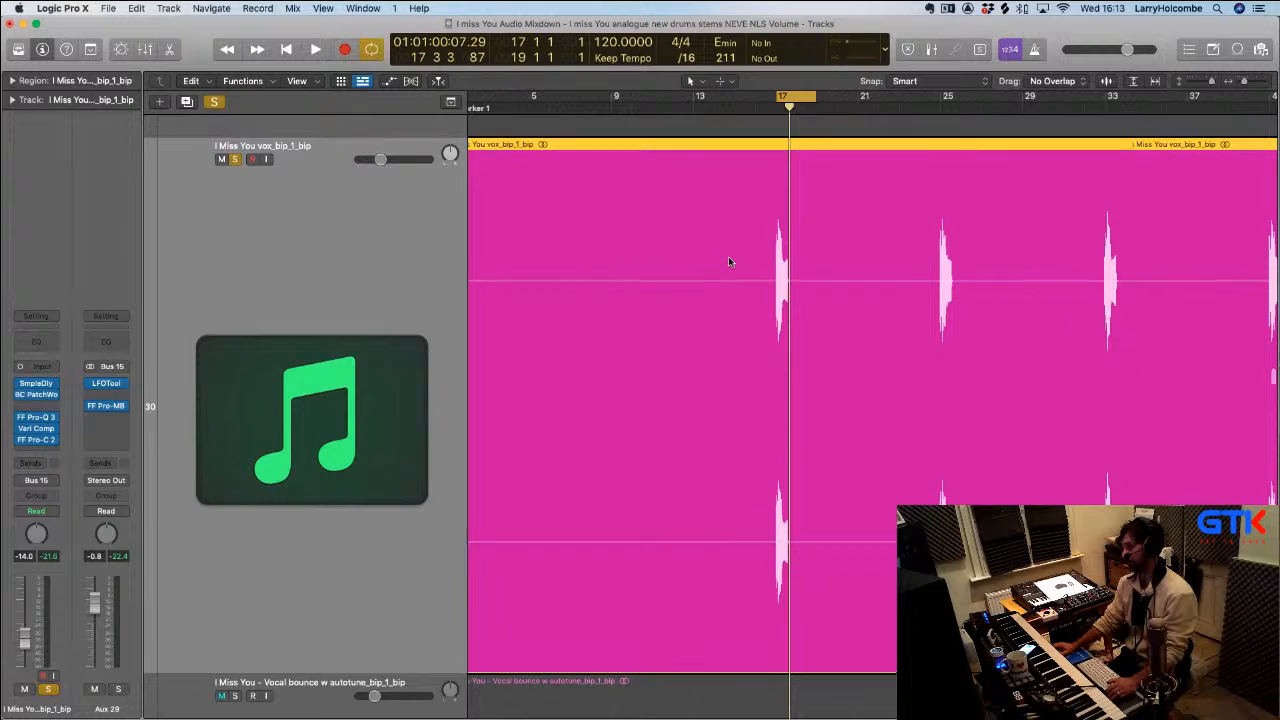
left_click(235, 161)
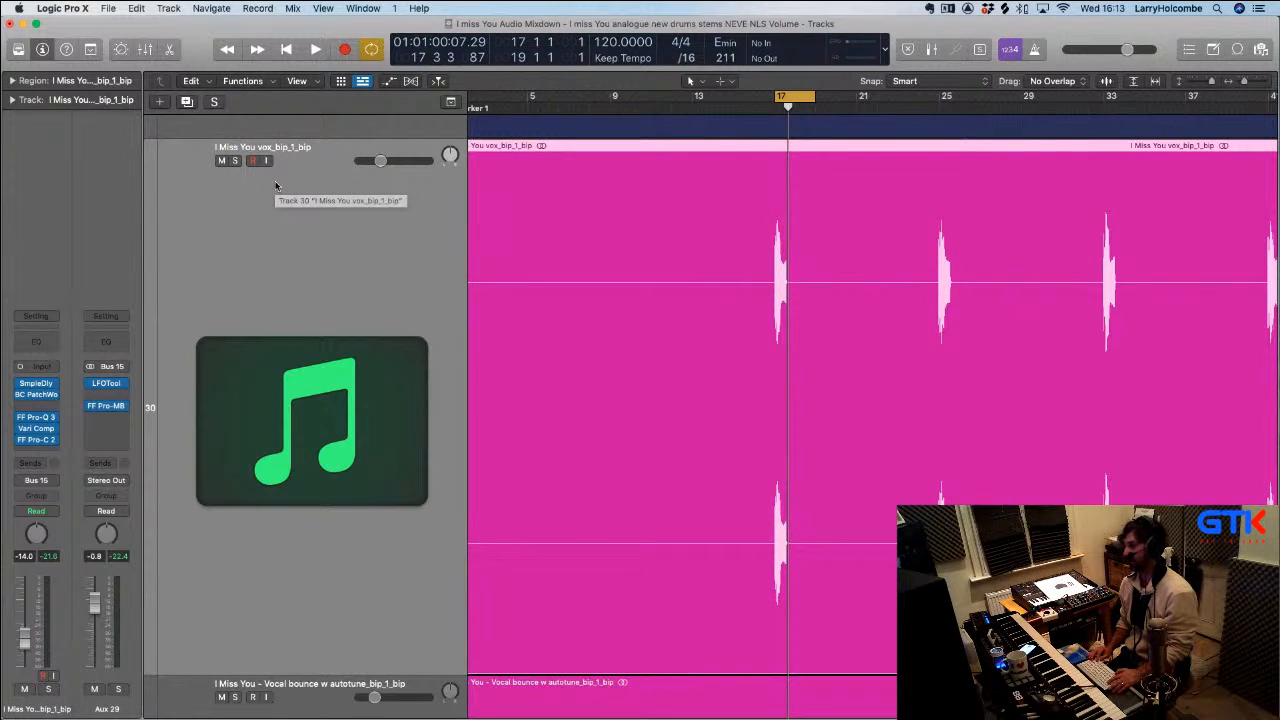
Examine the tracks around I Miss You vox_bip_1 at a reduced track height and briefly check the channel inserts in the mixer
key("super+Up")
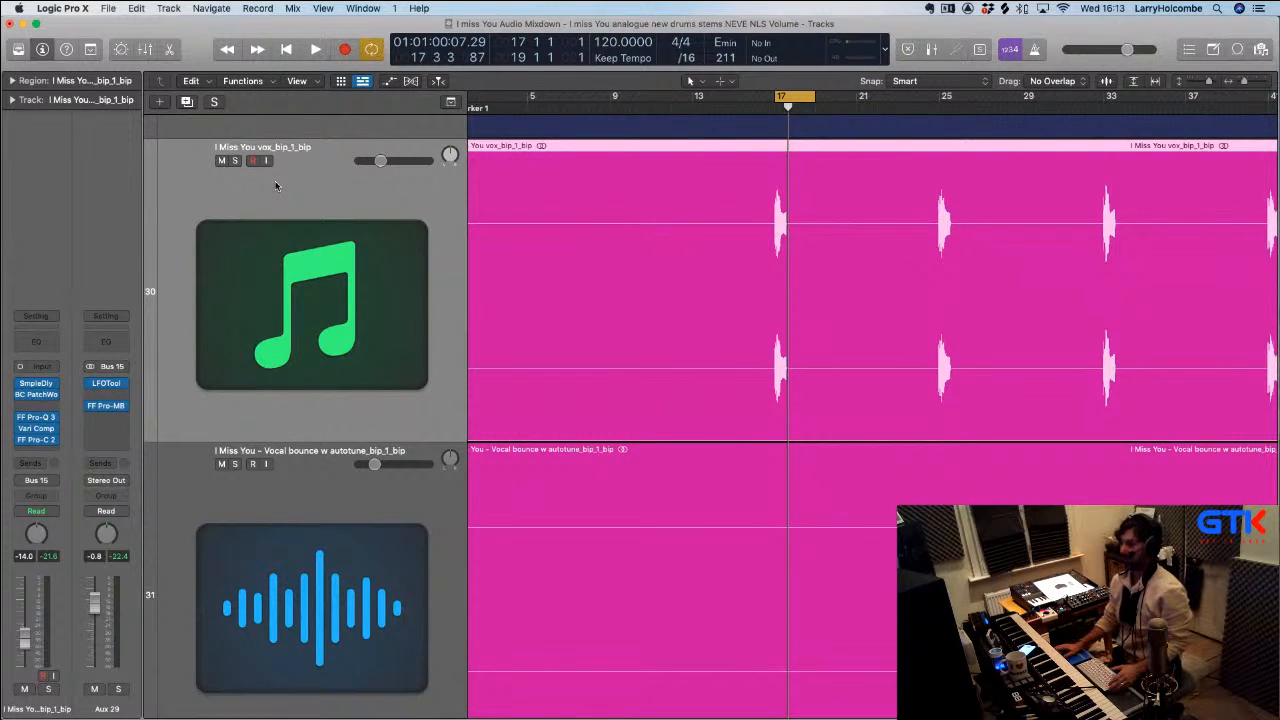
scroll(276, 185, "up", 5)
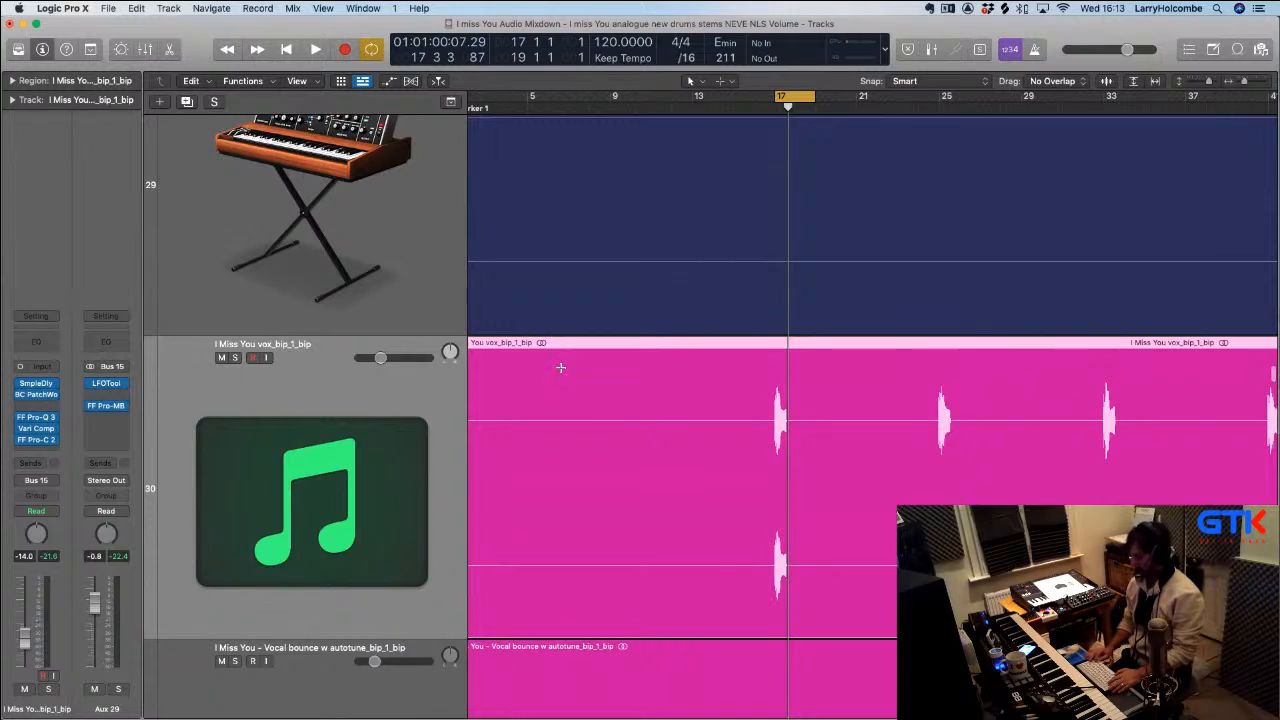
key("super+Up")
key("super+Up")
key("super+Up")
key("super+Up")
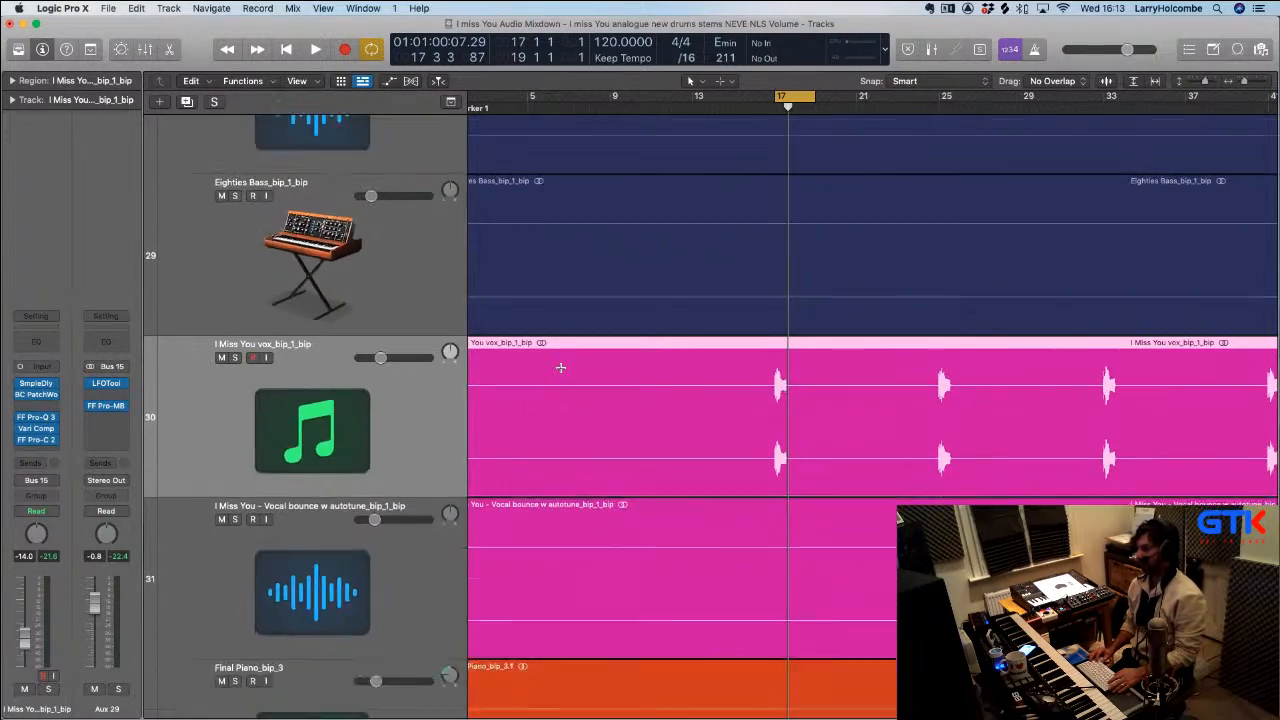
key("super+Up")
key("super+Up")
key("super+Up")
key("super+Up")
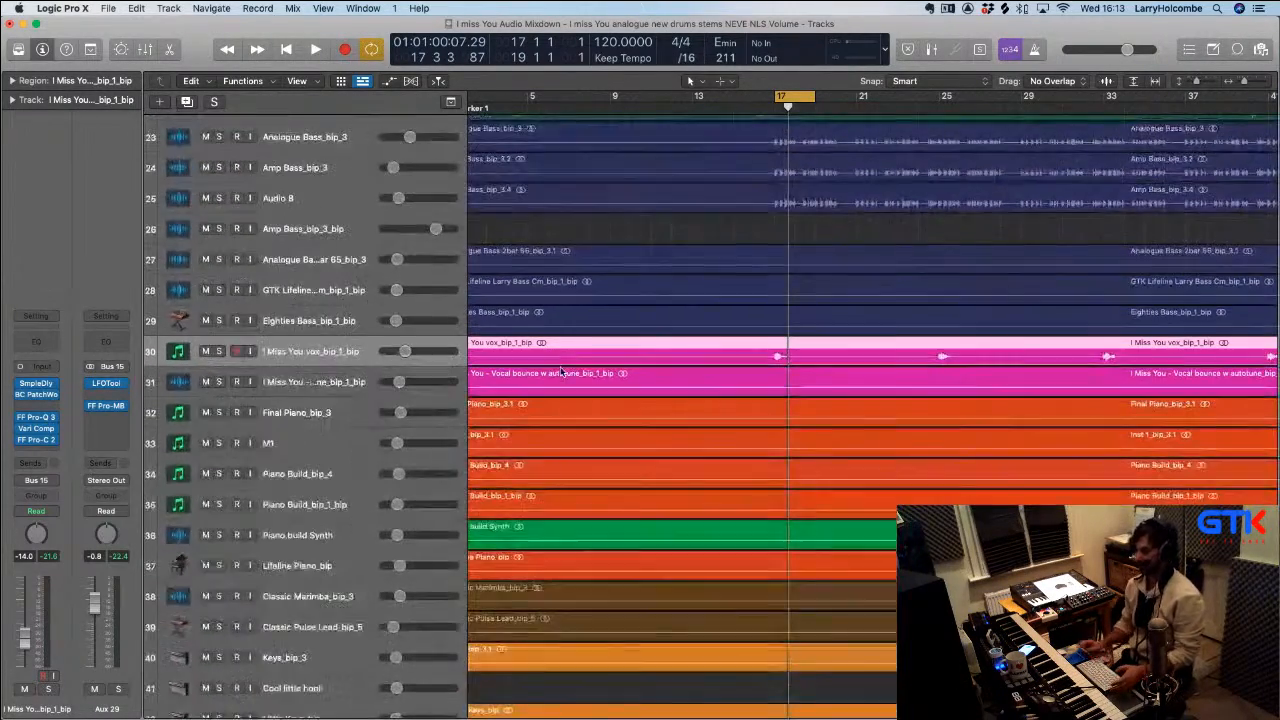
scroll(560, 372, "up", 1)
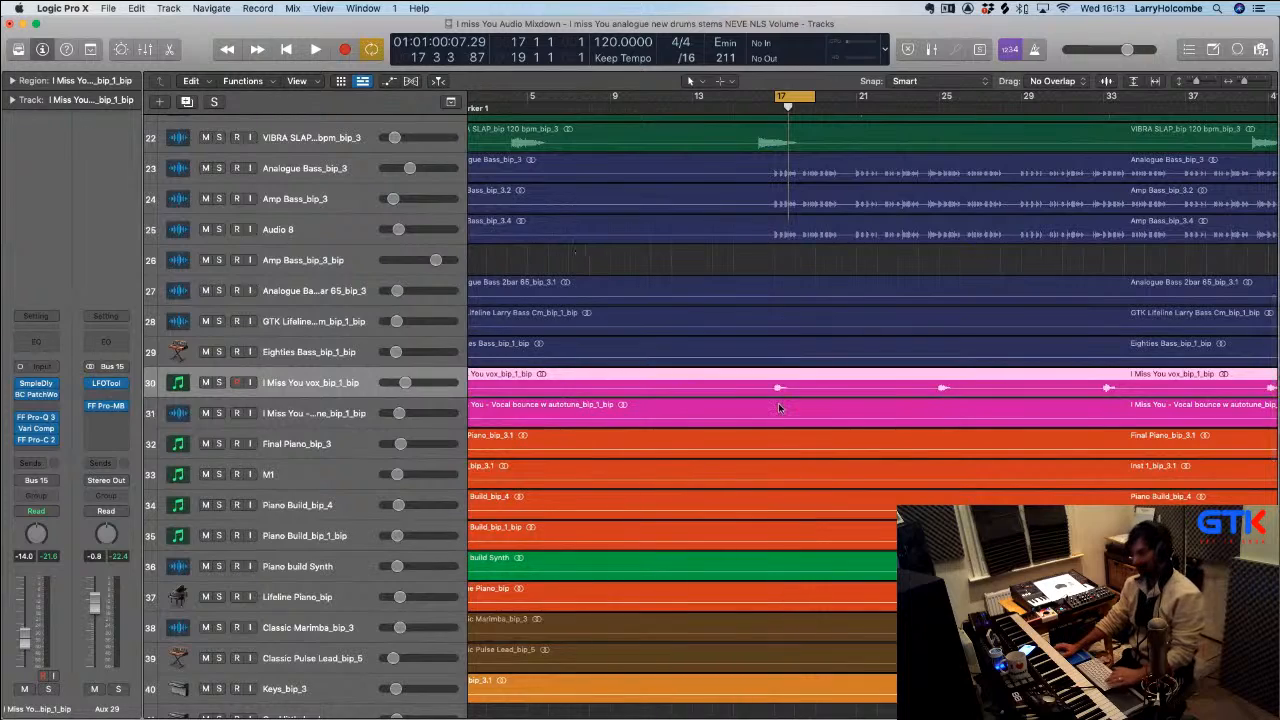
key("x")
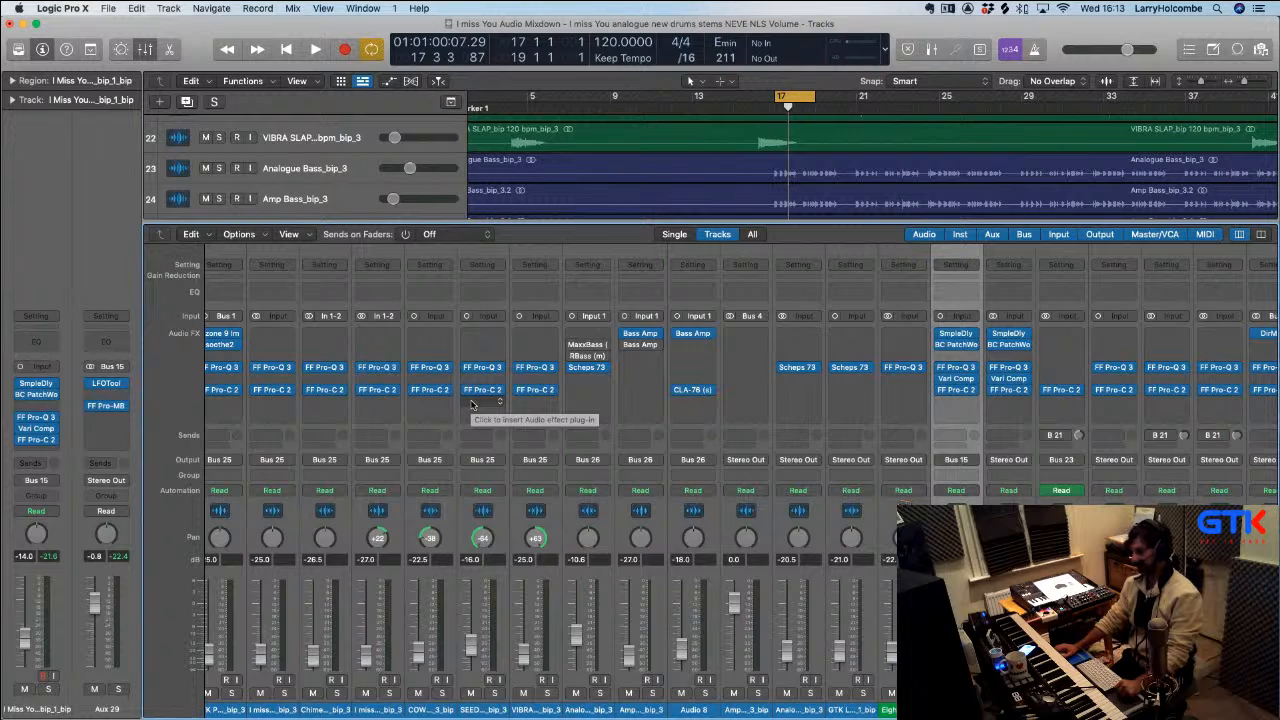
key("x")
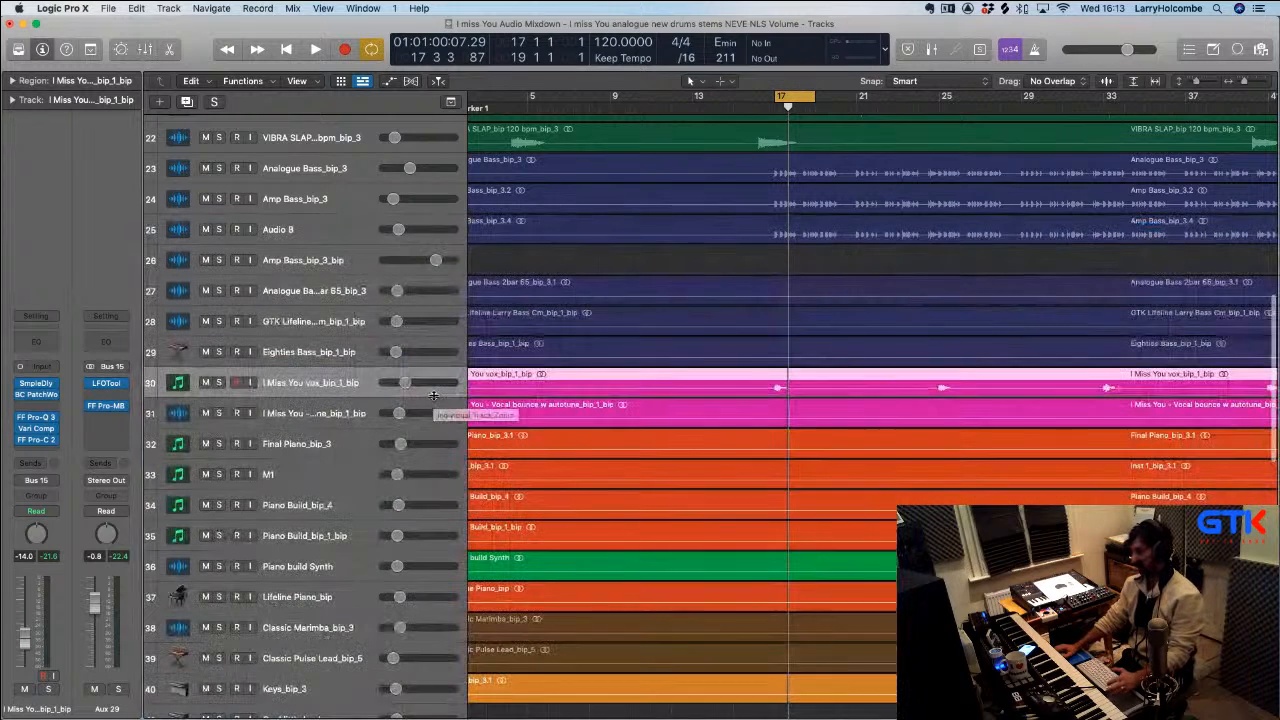
Extend the cycle range to bars 17 through 21 and play the section with the vocal in the mix
left_click(646, 242)
left_click(646, 254)
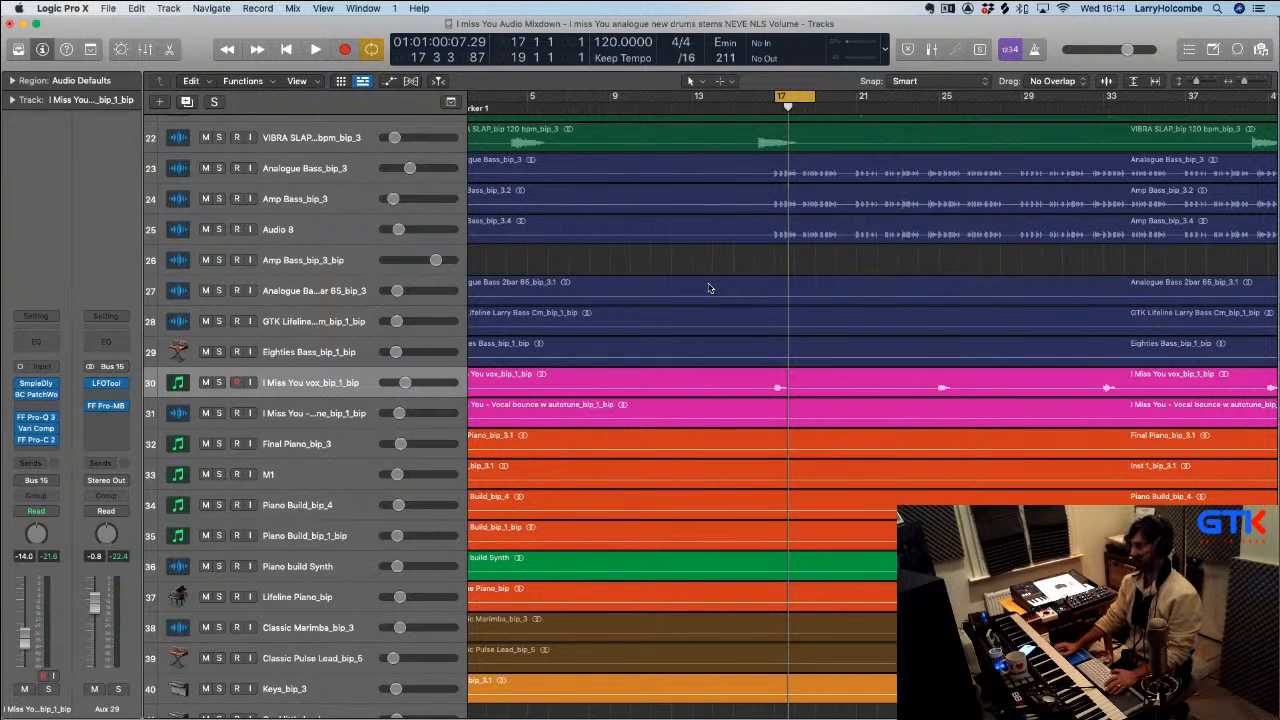
key("space")
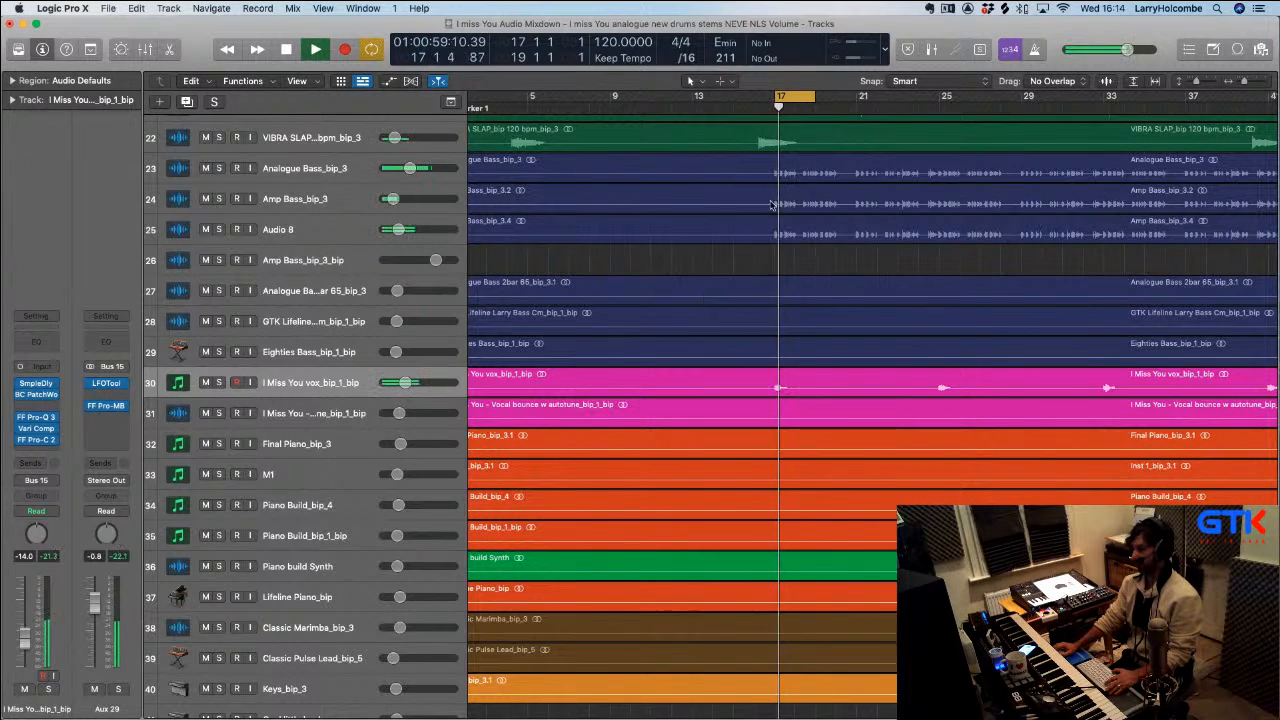
left_click_drag(812, 101, 857, 103)
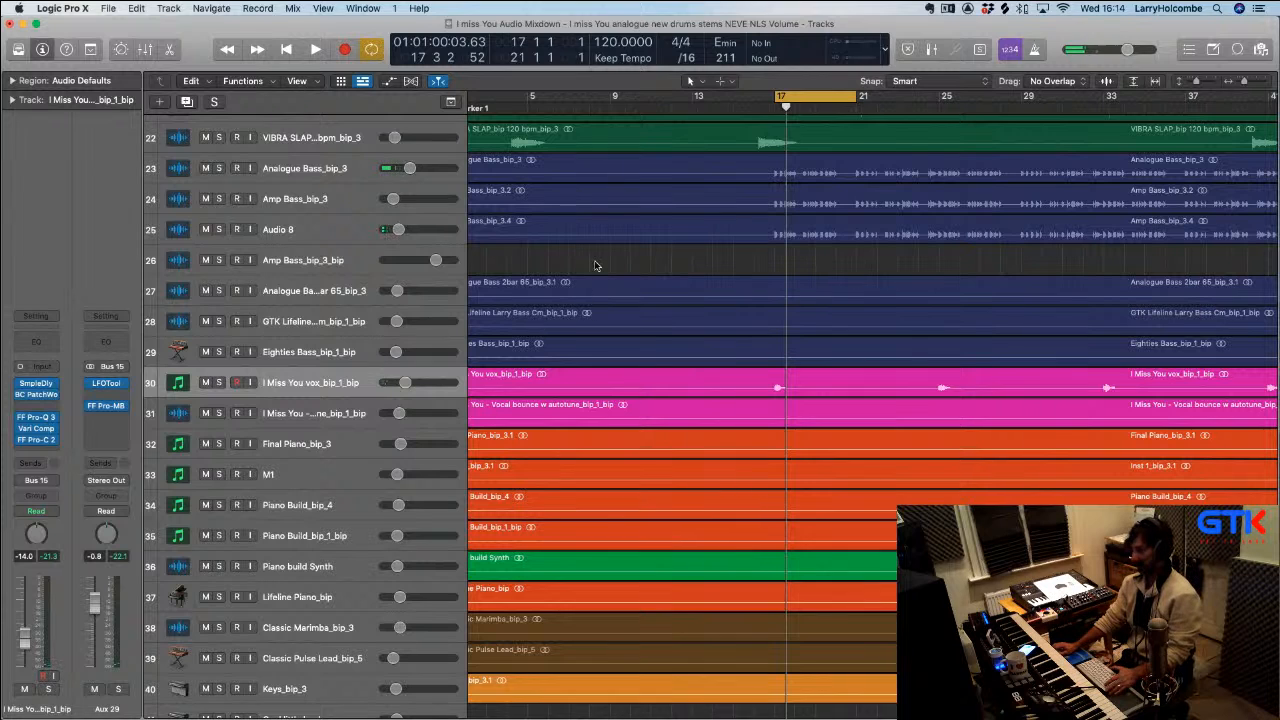
key("space")
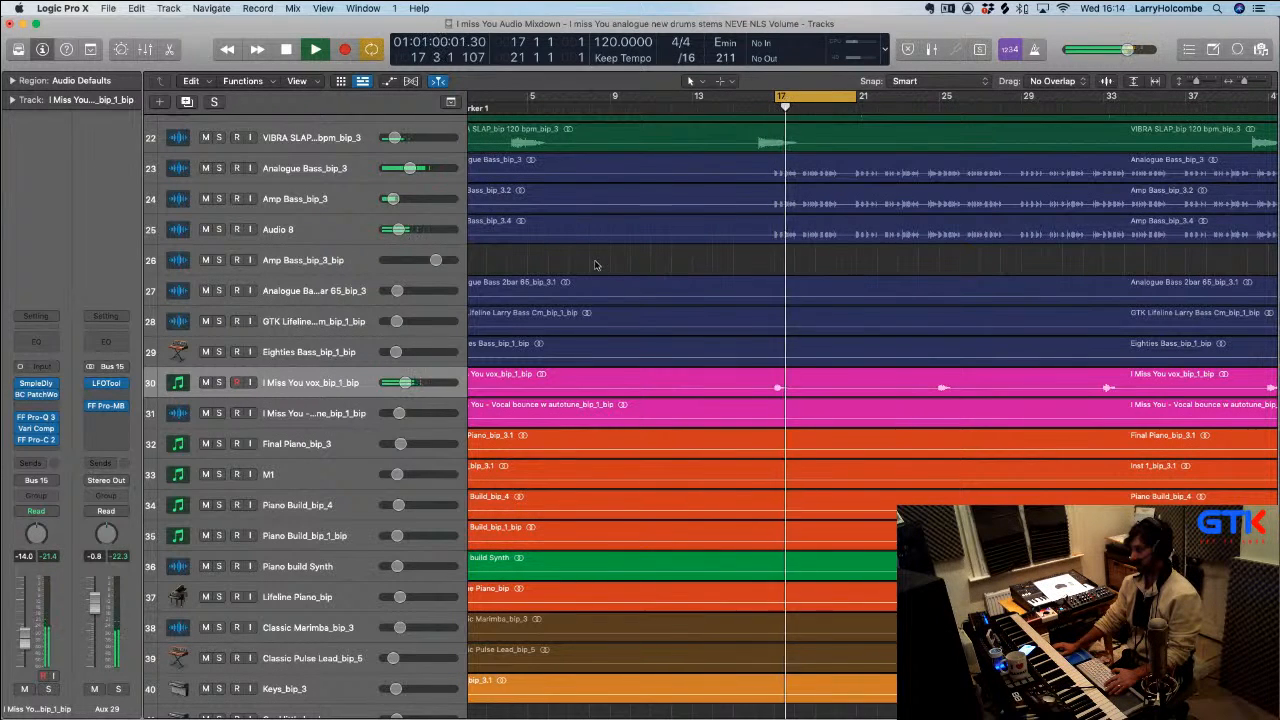
key("space")
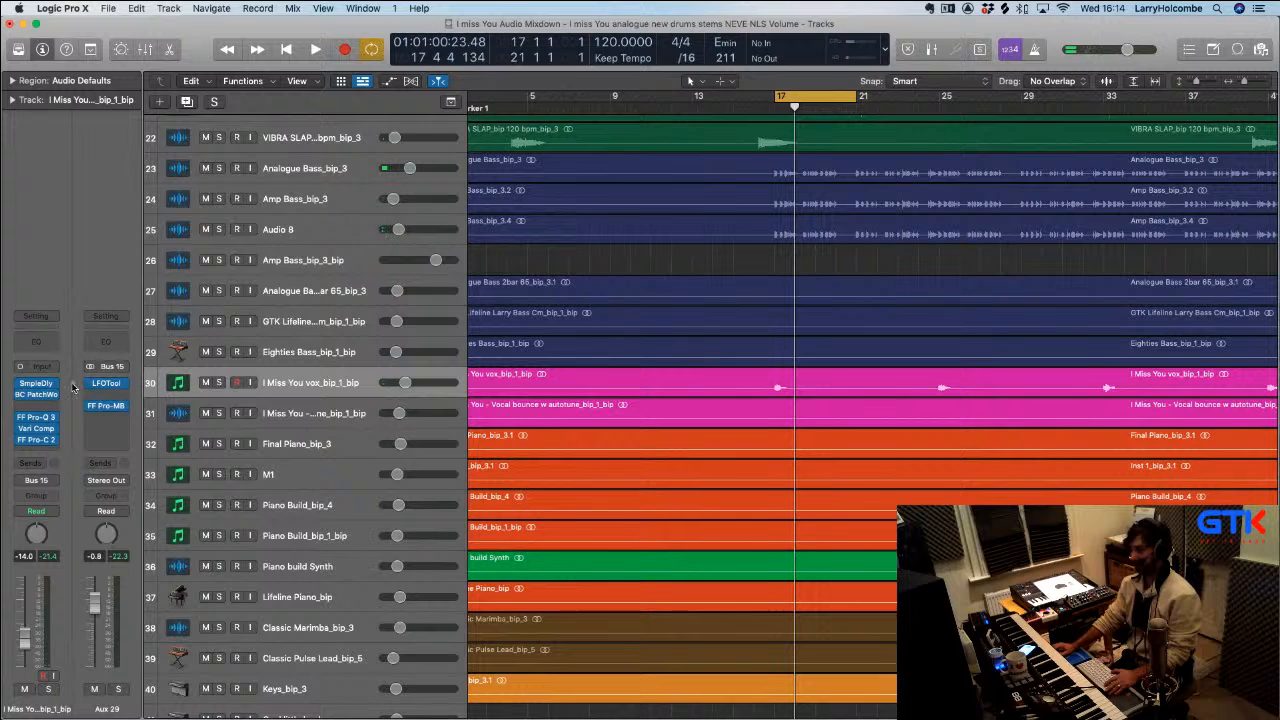
Inspect the Sample Delay, BC PatchWork and FF Pro-Q 3 settings on the I Miss You vox_bip_1 channel
left_click(36, 384)
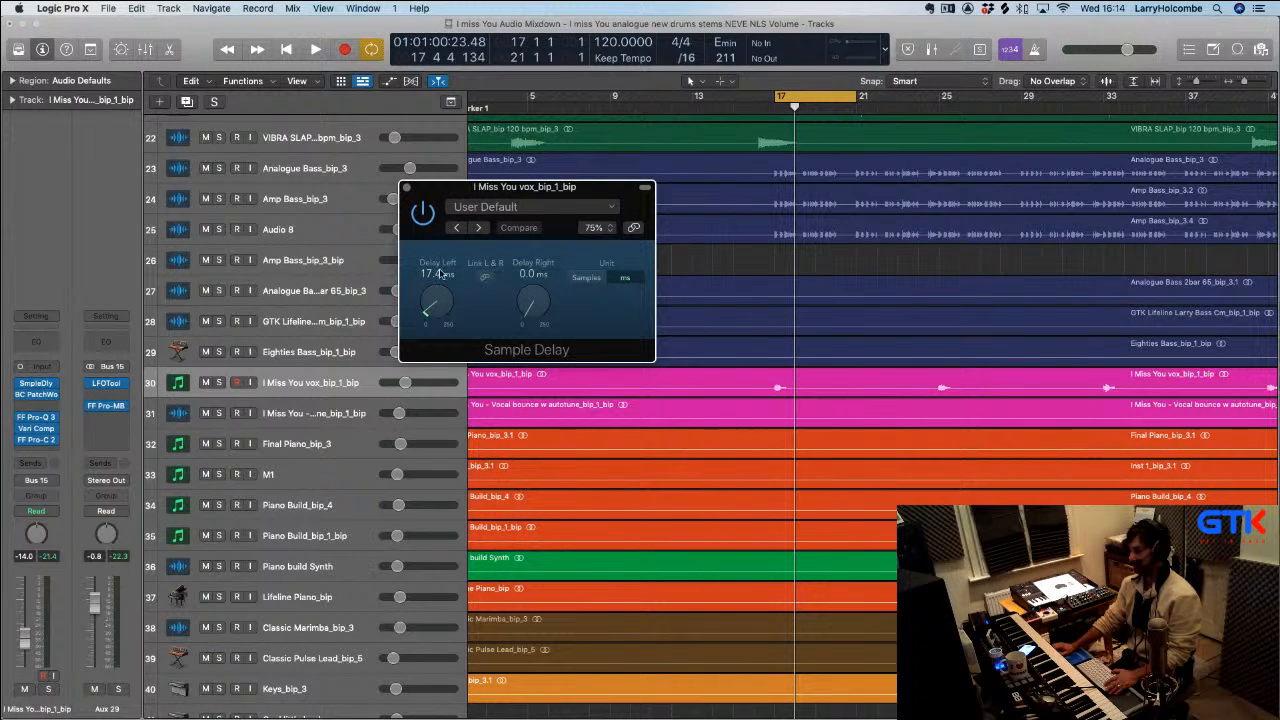
left_click(406, 187)
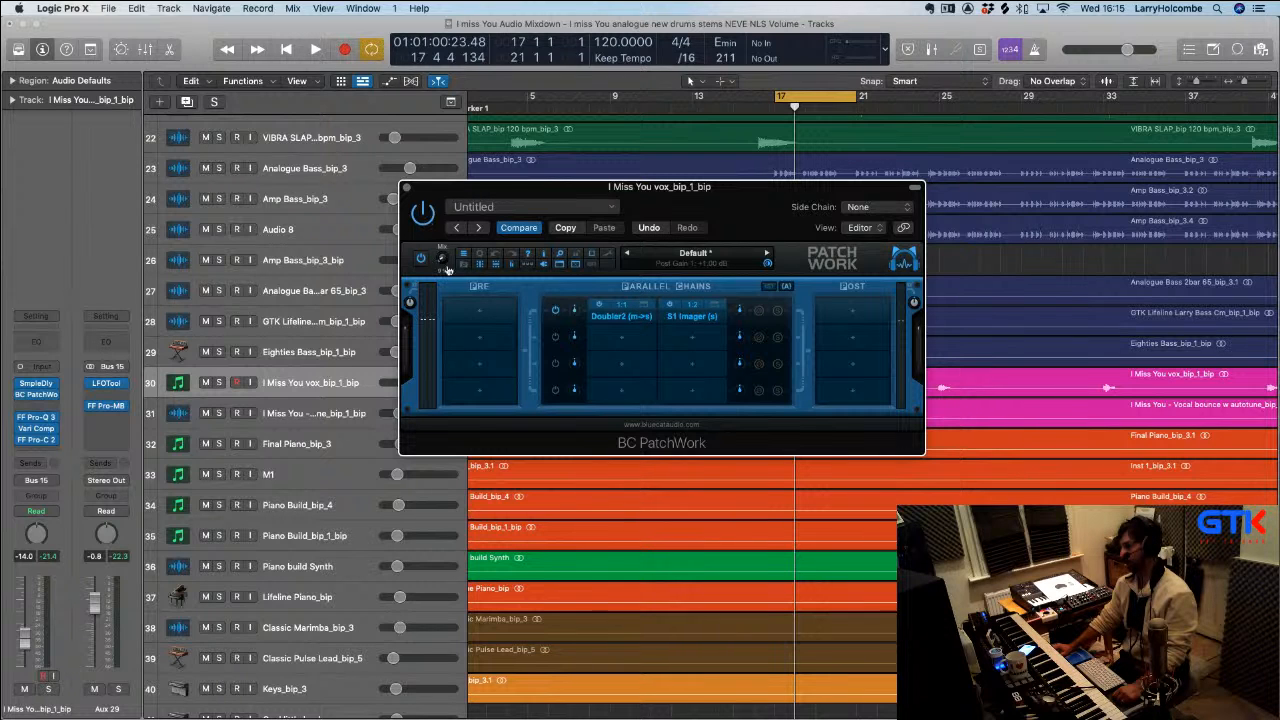
left_click(407, 188)
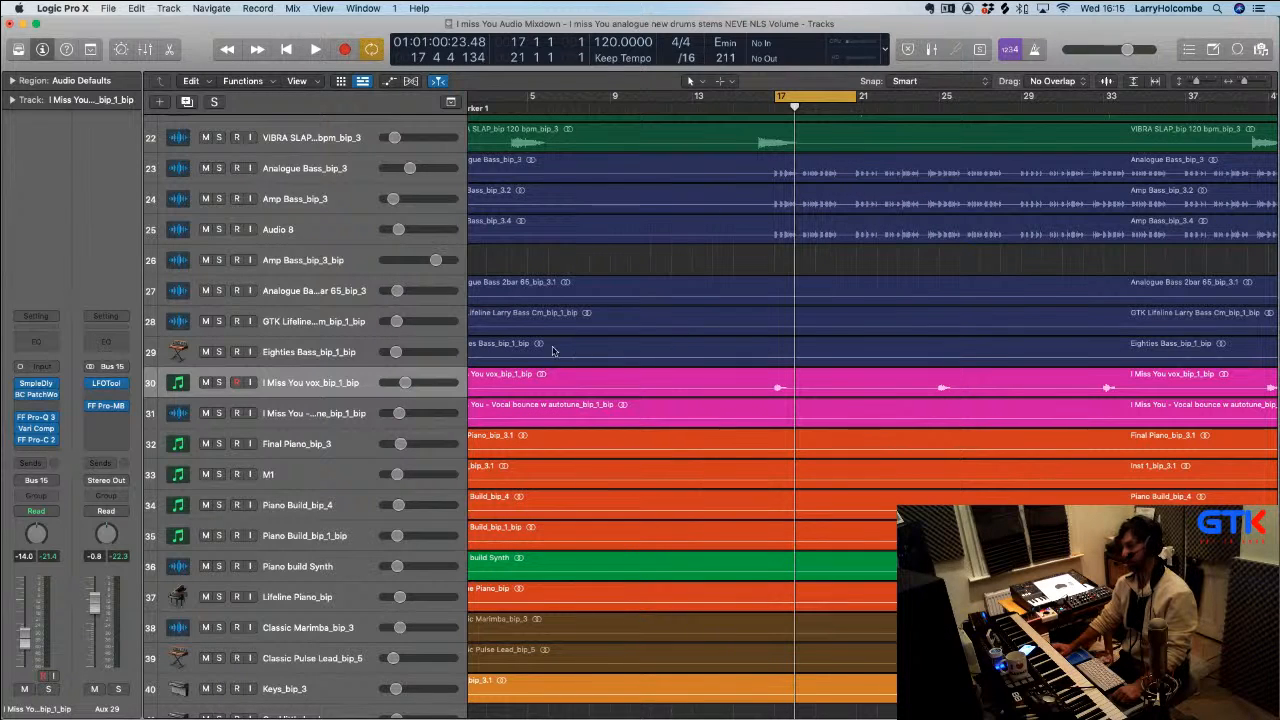
left_click(36, 416)
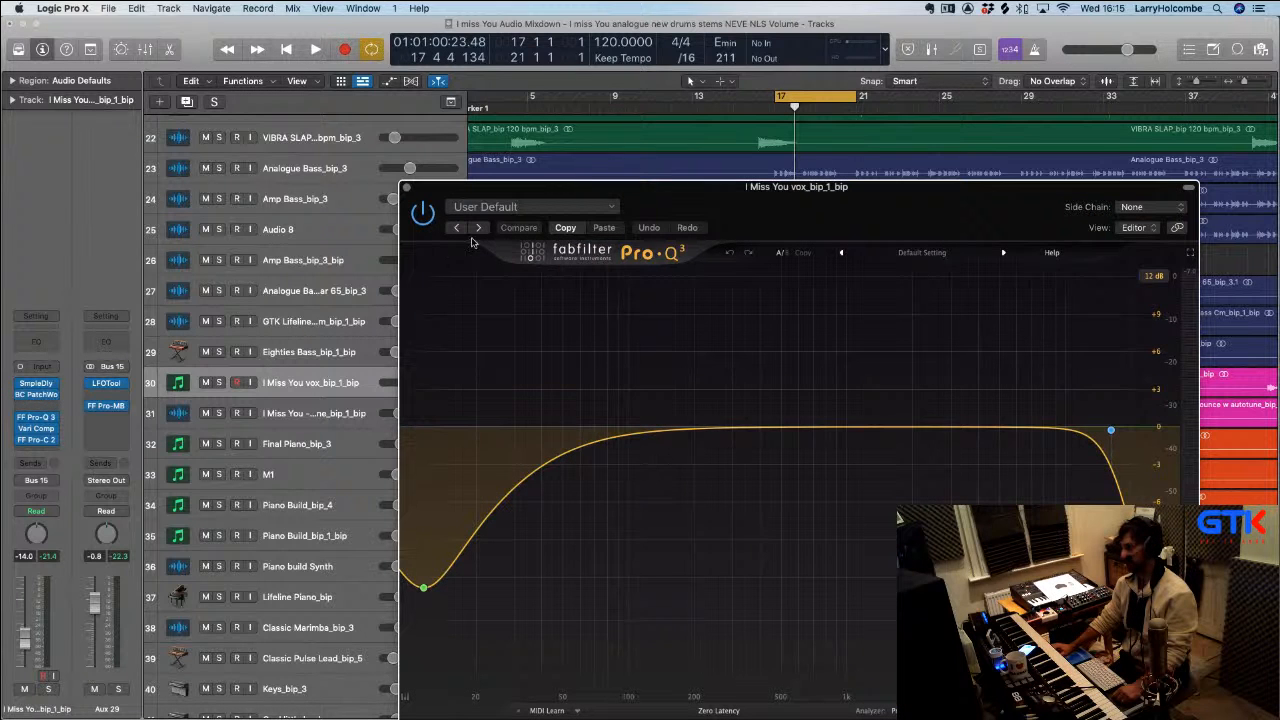
left_click(406, 188)
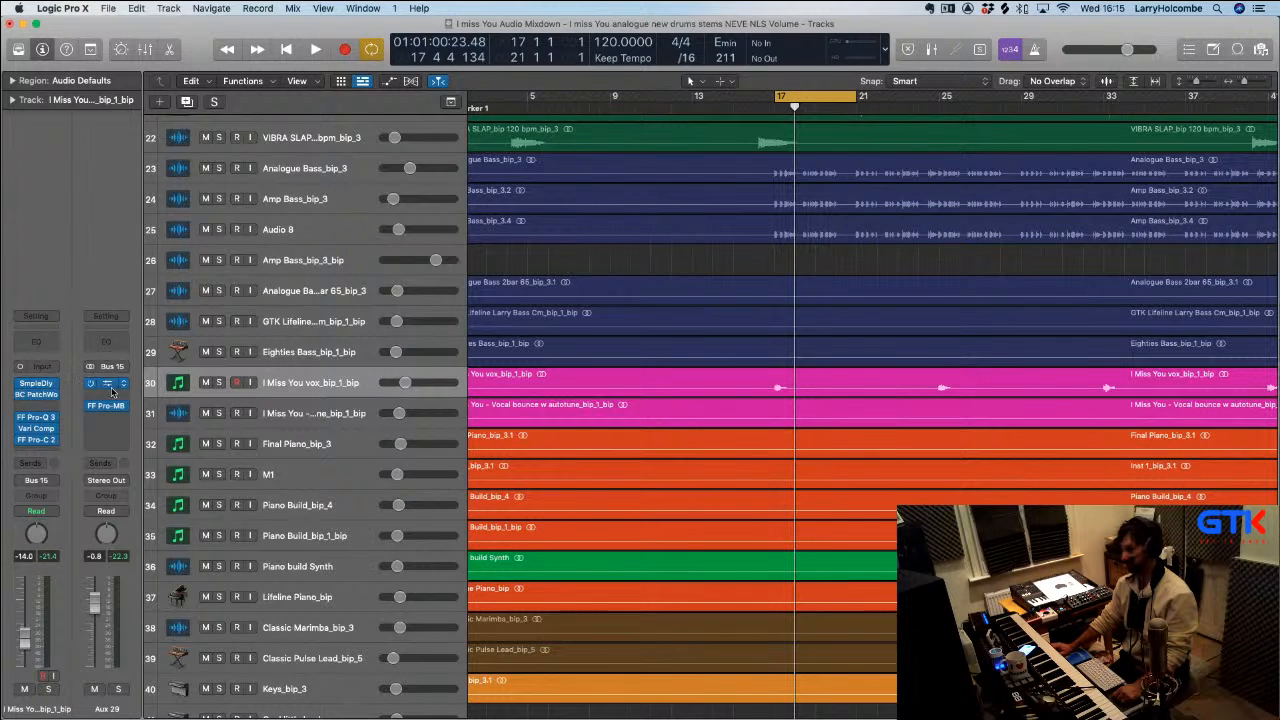
Inspect the Vari Comp settings and the FF Pro-C 2 attack and release on the I Miss You vox_bip_1 channel
left_click(36, 429)
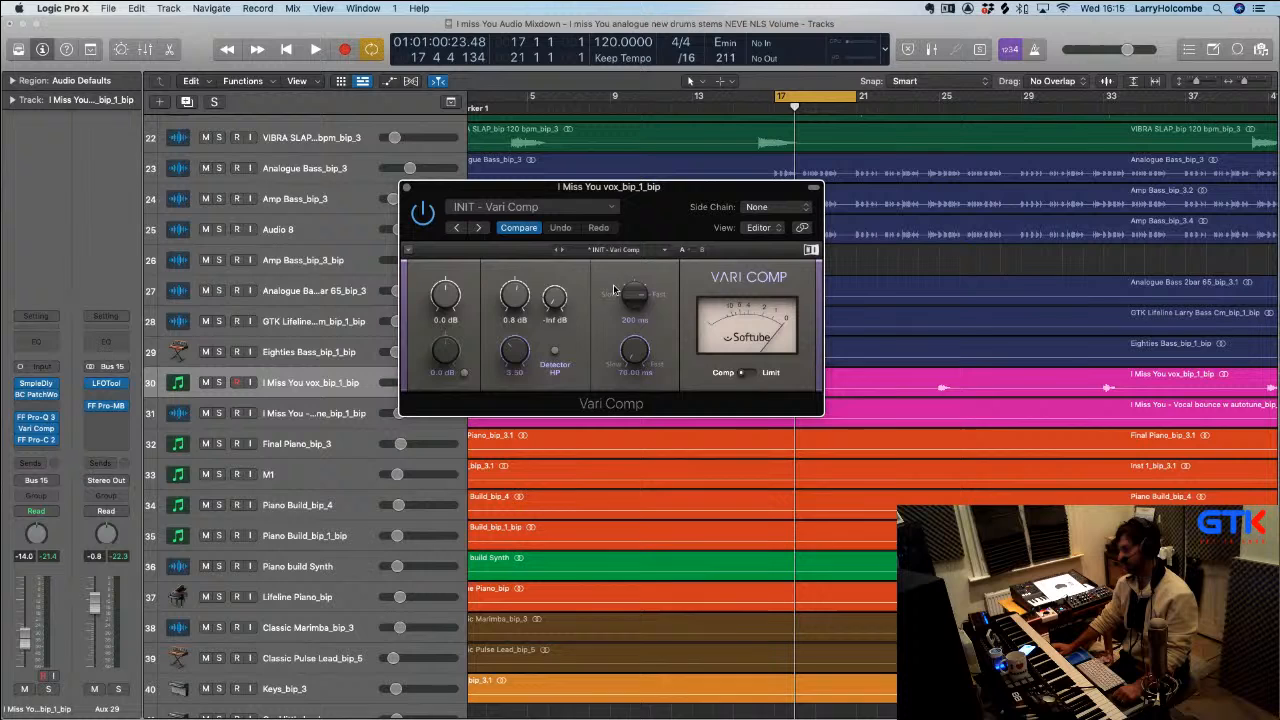
left_click(407, 189)
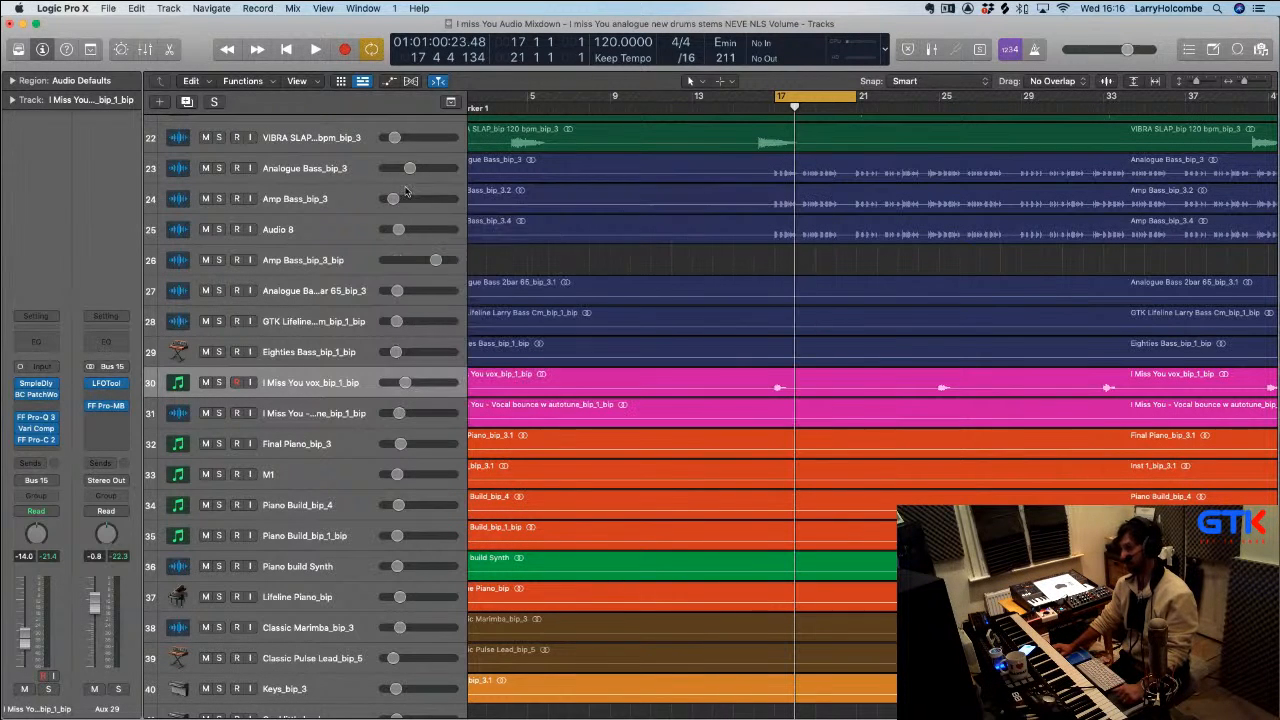
left_click(33, 442)
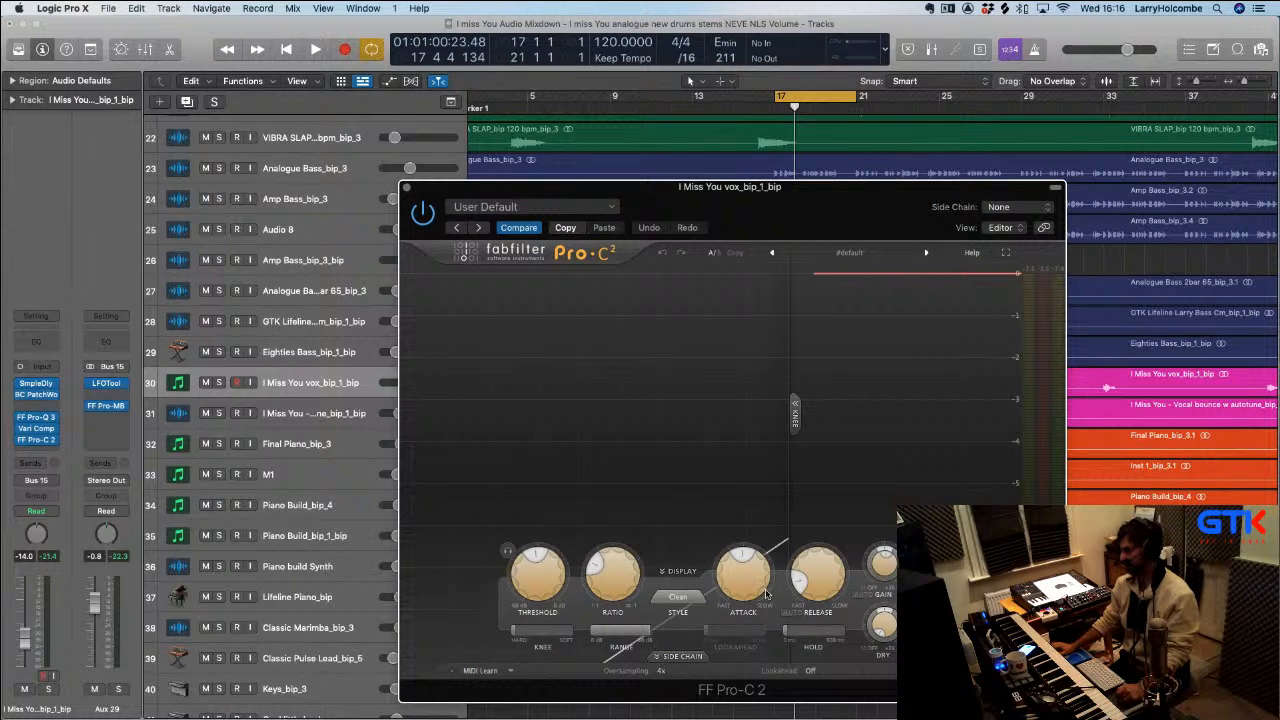
mouse_move(805, 583)
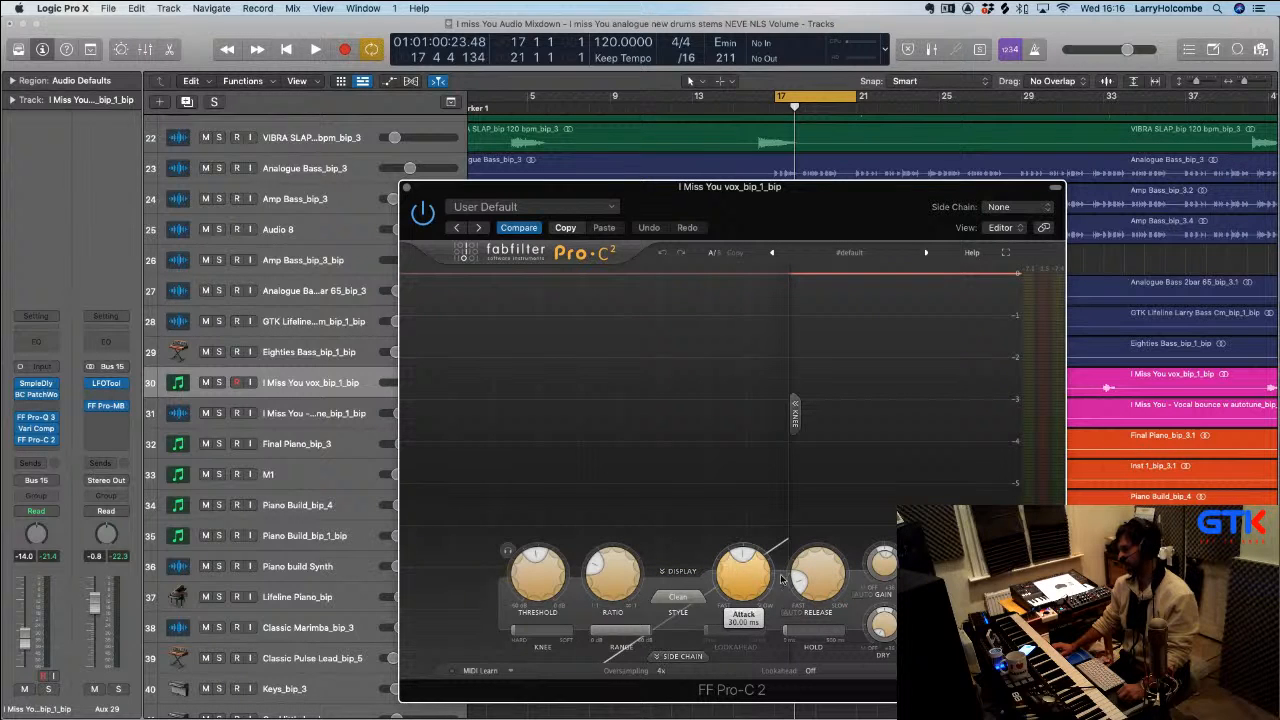
left_click(408, 188)
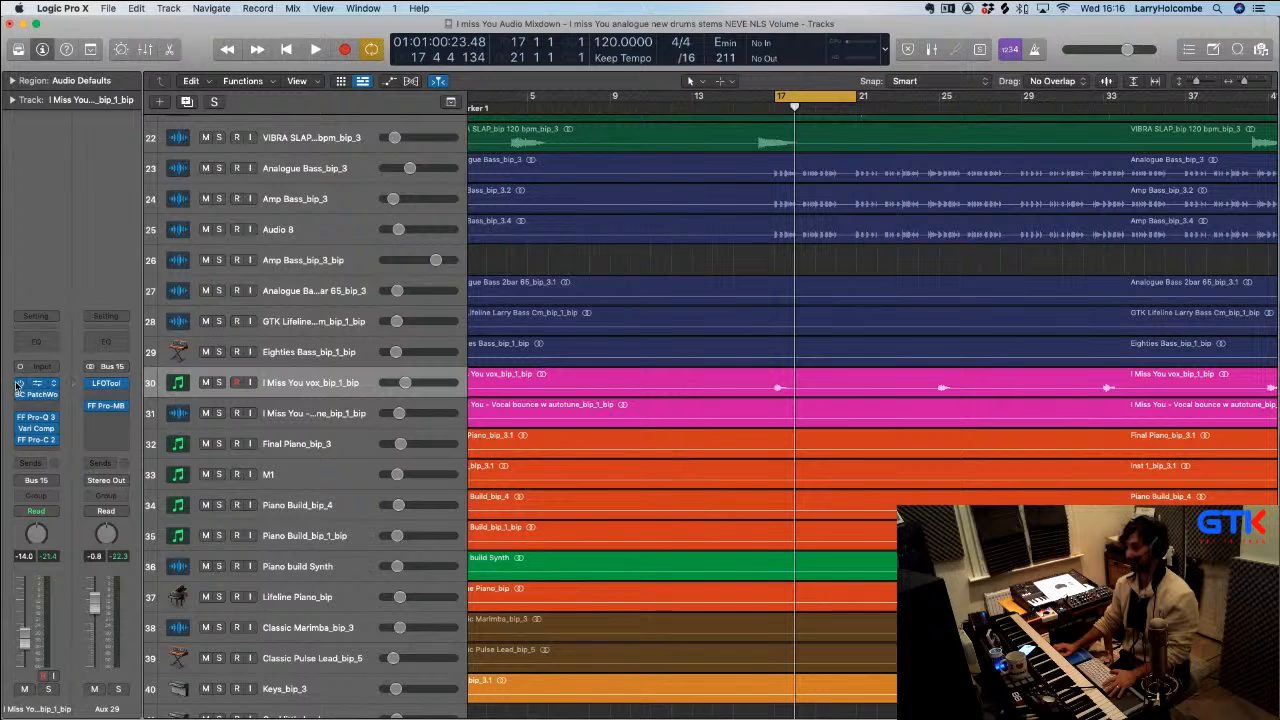
Bypass all five inserts on the I Miss You vox_bip_1 channel and listen to the cycled section
left_click_drag(18, 386, 30, 437)
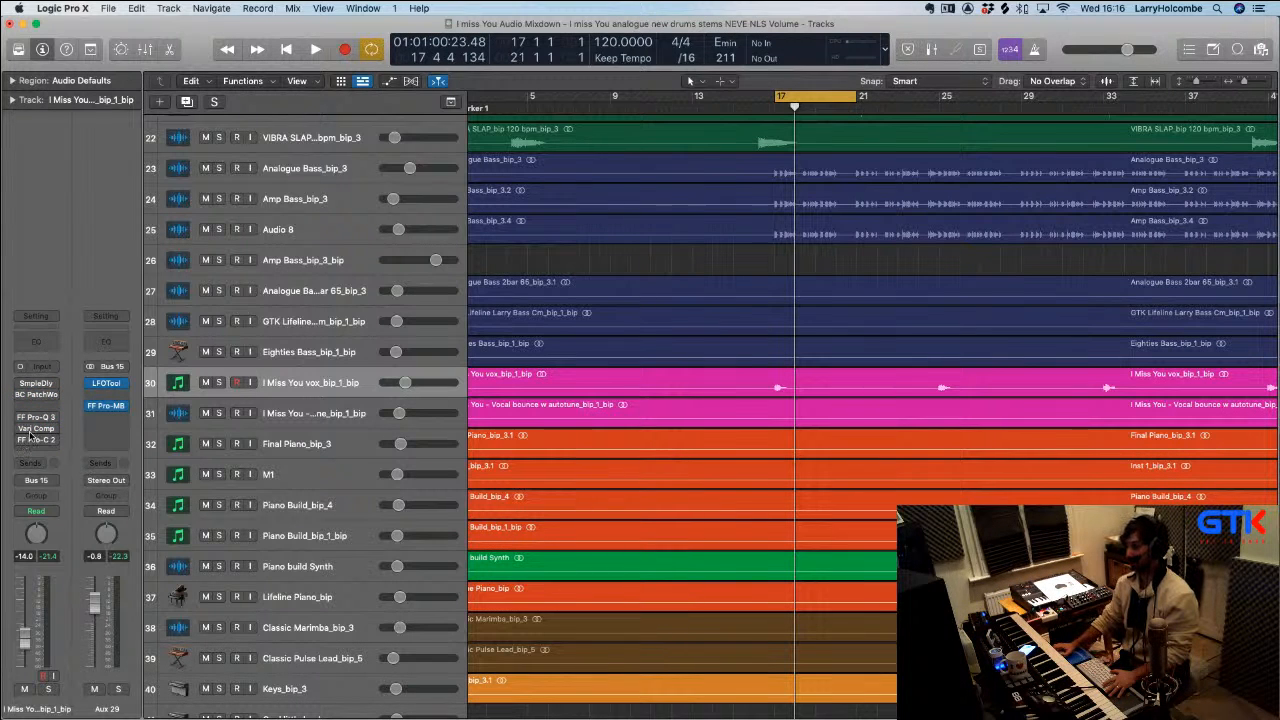
key("space")
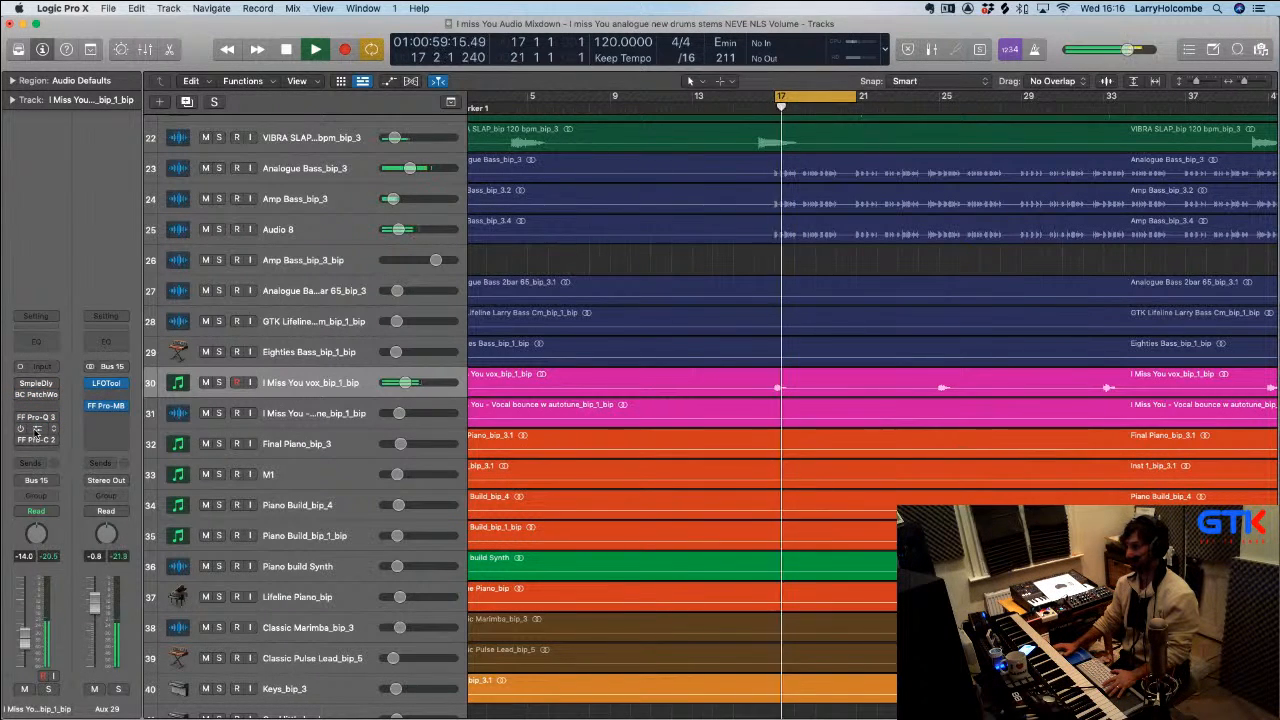
key("space")
key("space")
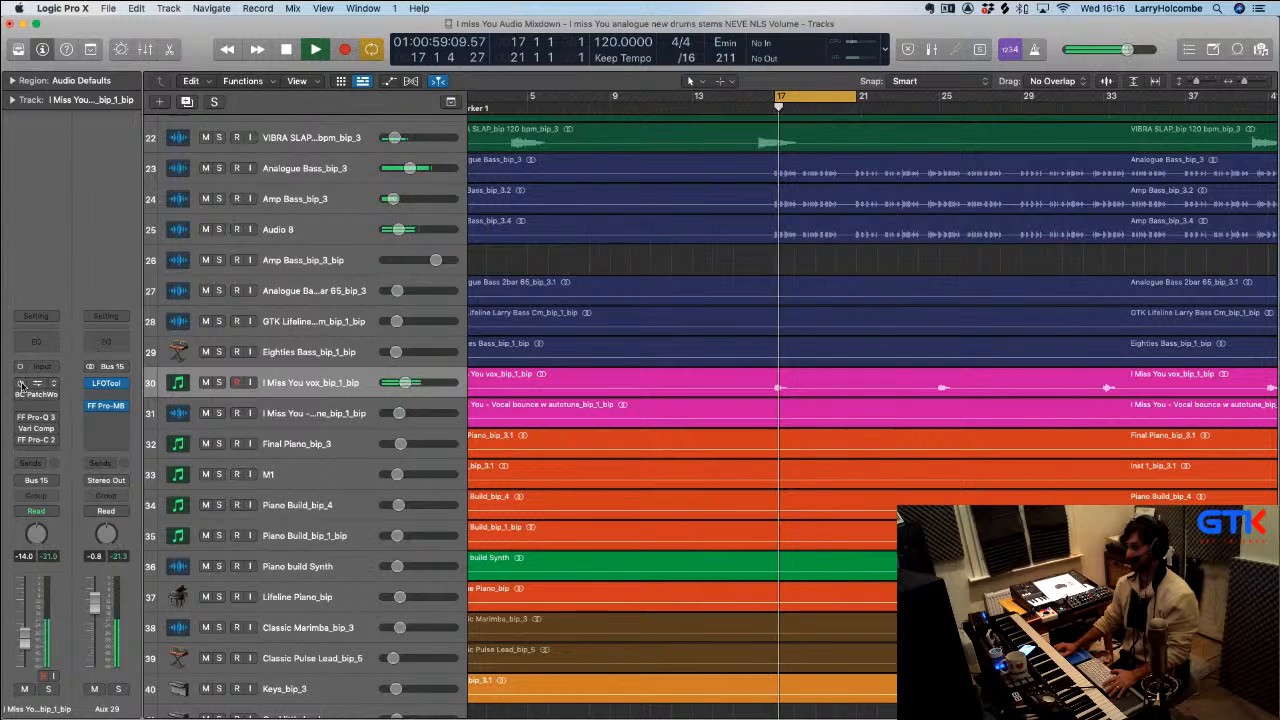
Compare the cycled section with the vocal's inserts enabled and bypassed, finishing with all five enabled and playback stopped
left_click_drag(20, 386, 20, 442)
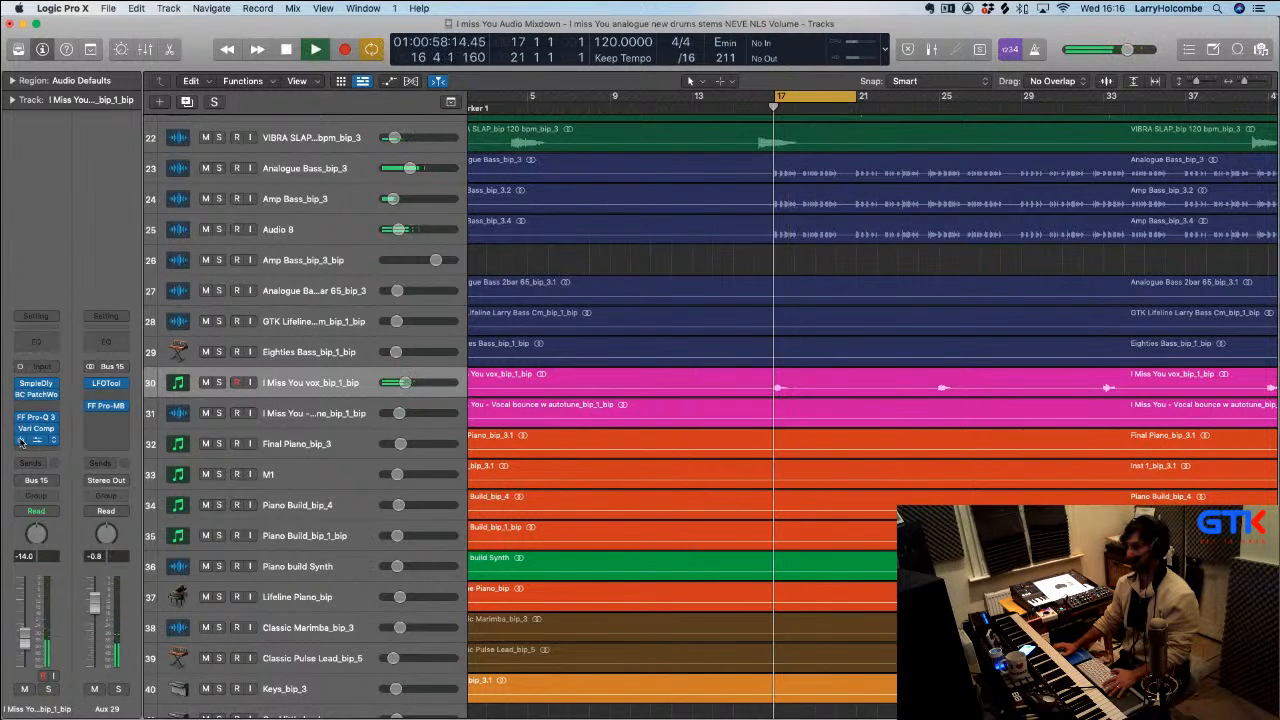
left_click_drag(20, 442, 20, 386)
key("space")
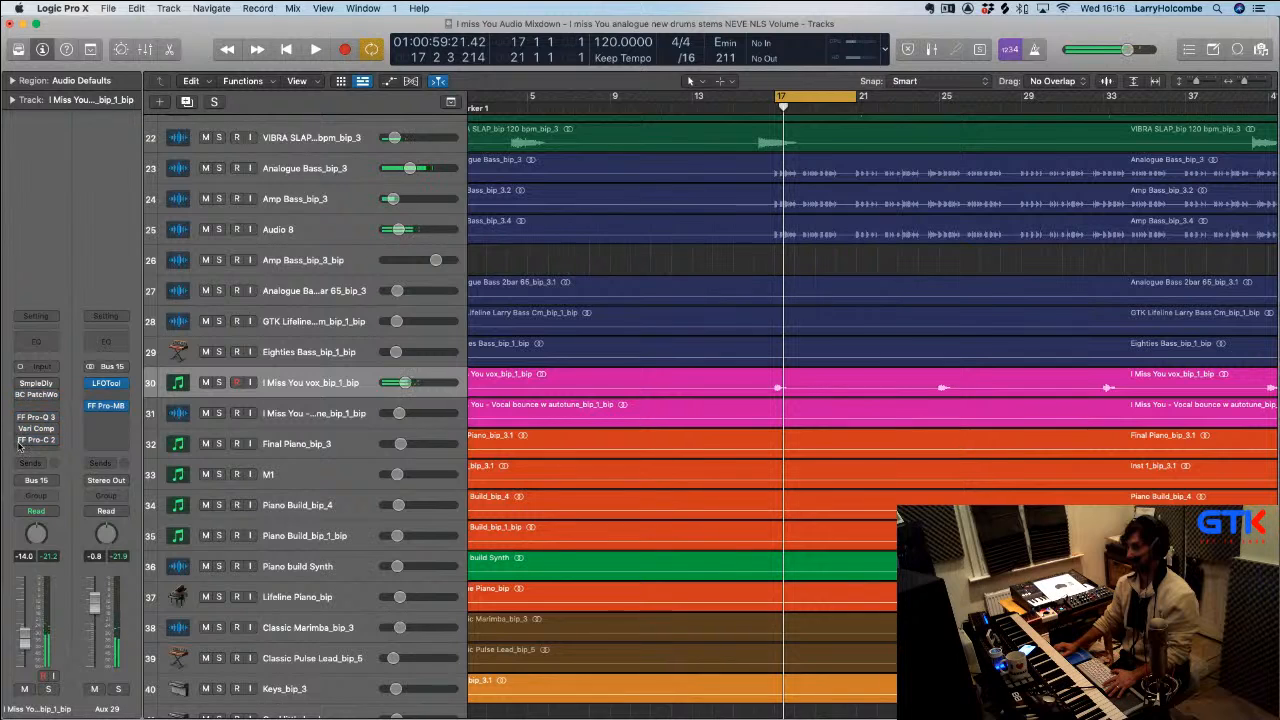
key("space")
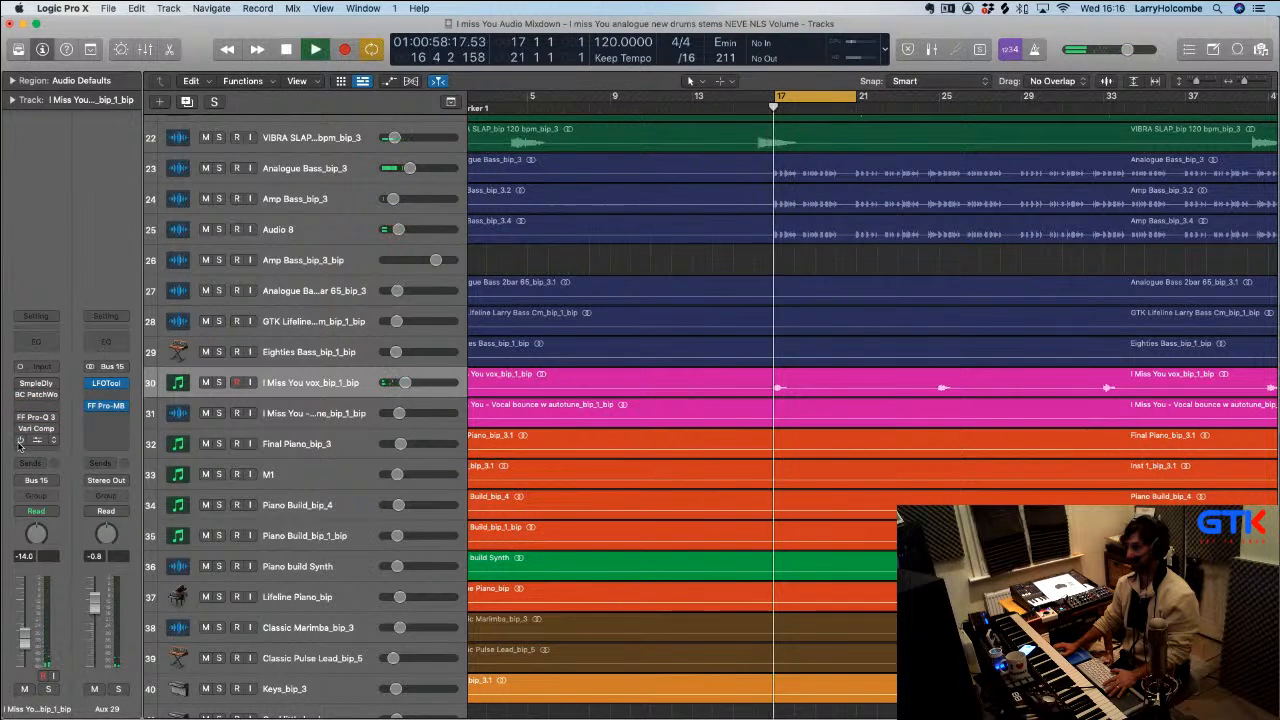
key("space")
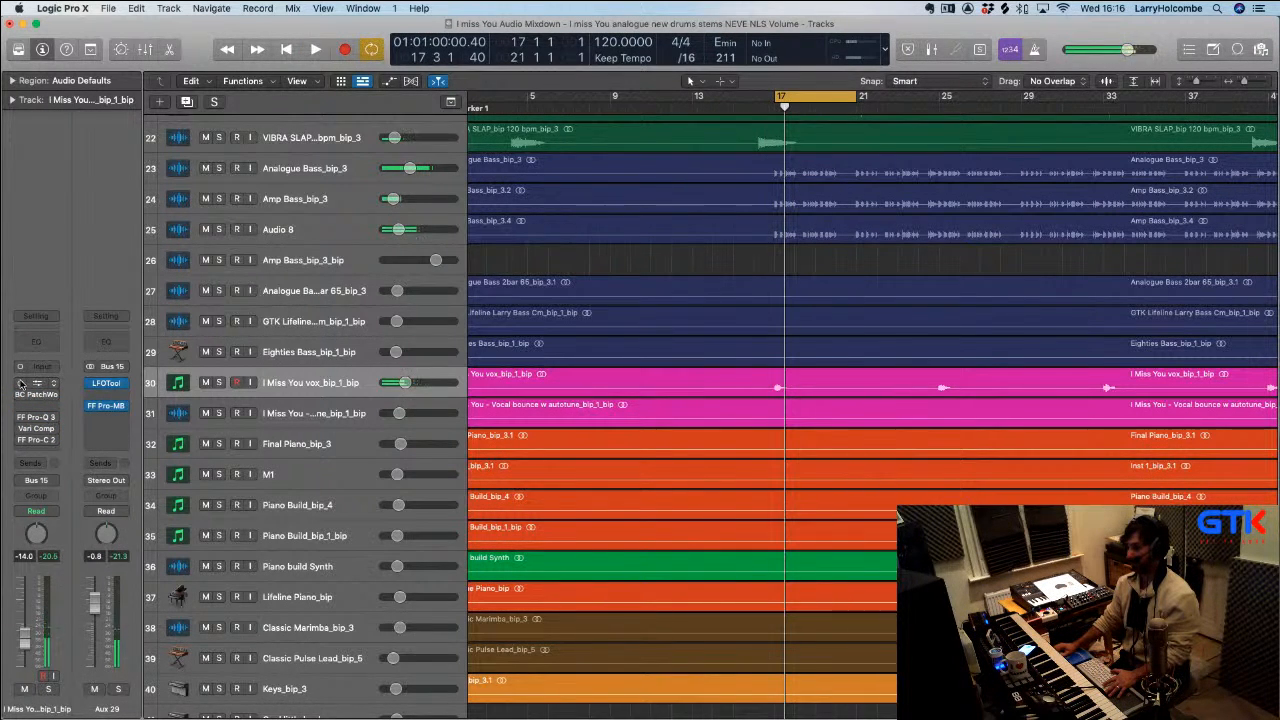
key("space")
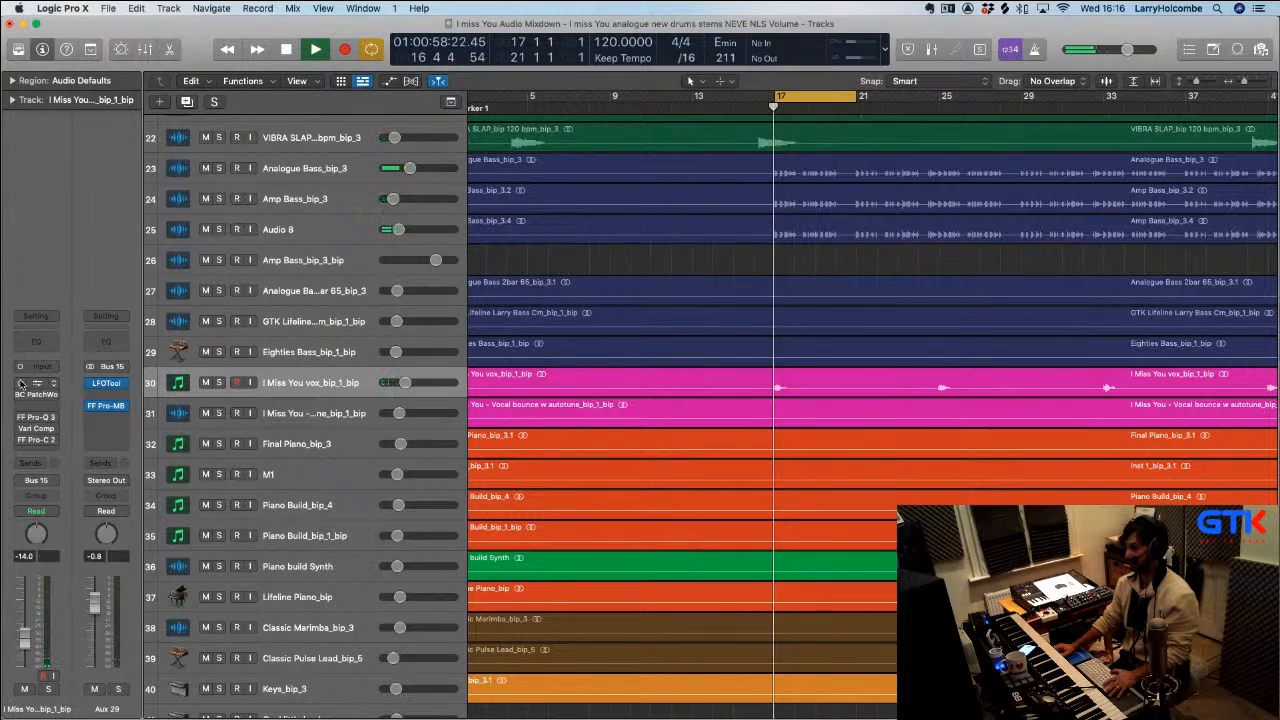
key("space")
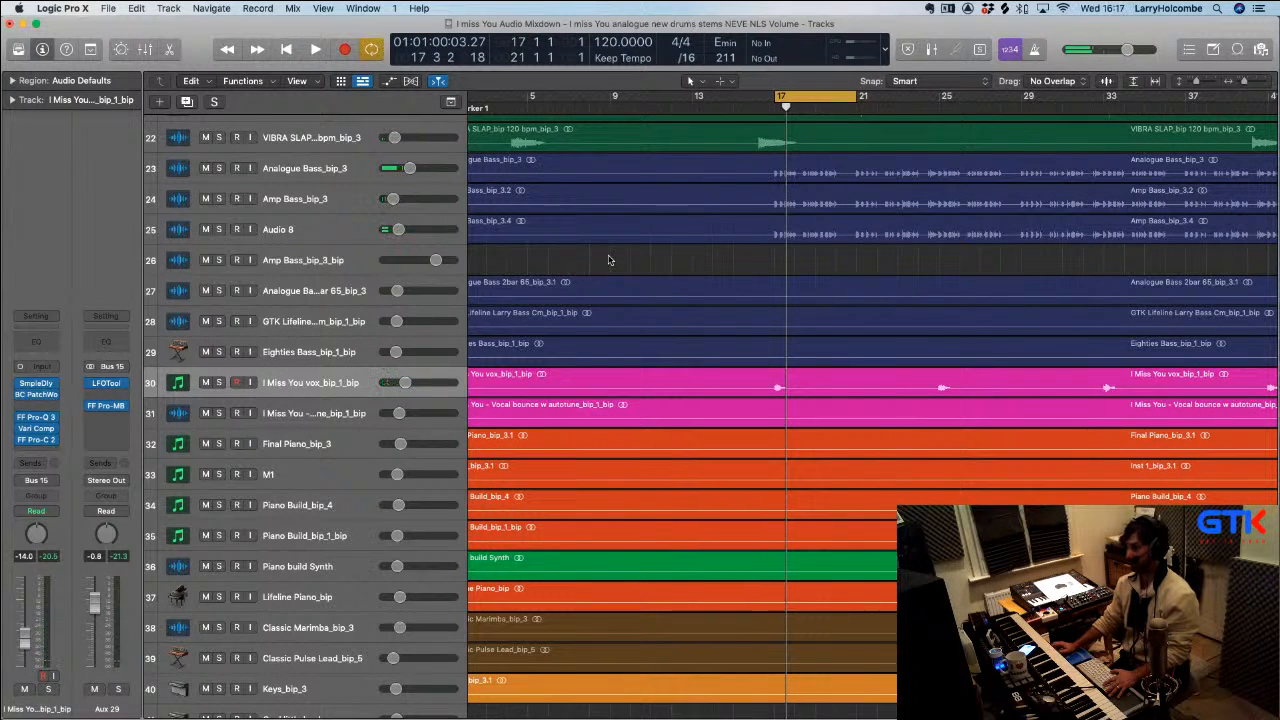
key("space")
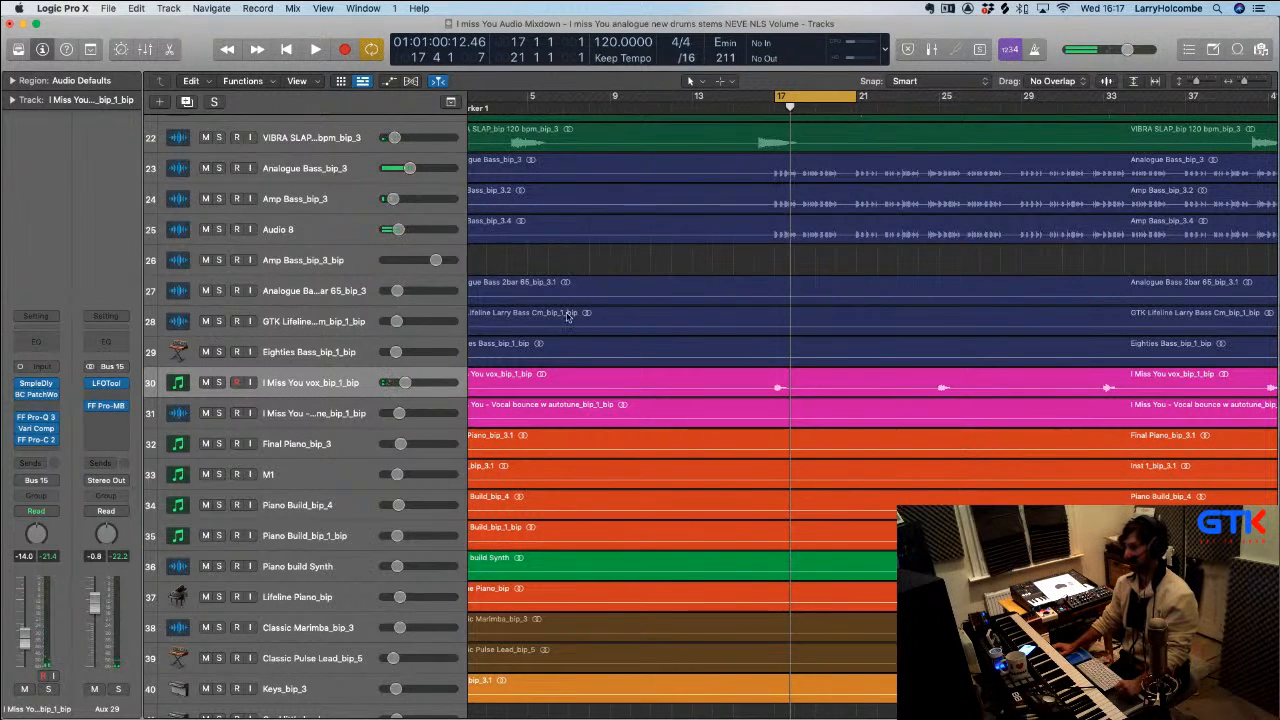
Insert a Vintage Tube EQ after FF Pro-C 2 on the I Miss You vox_bip_1 channel
key("x")
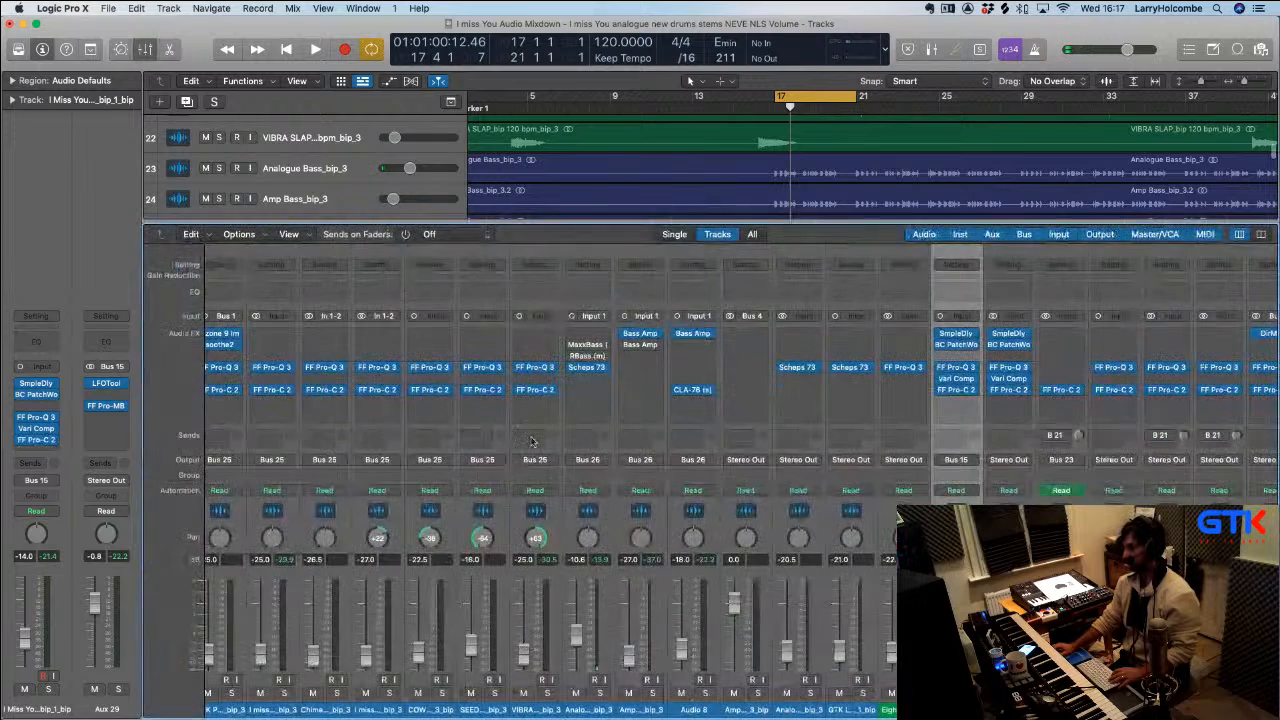
left_click(955, 400)
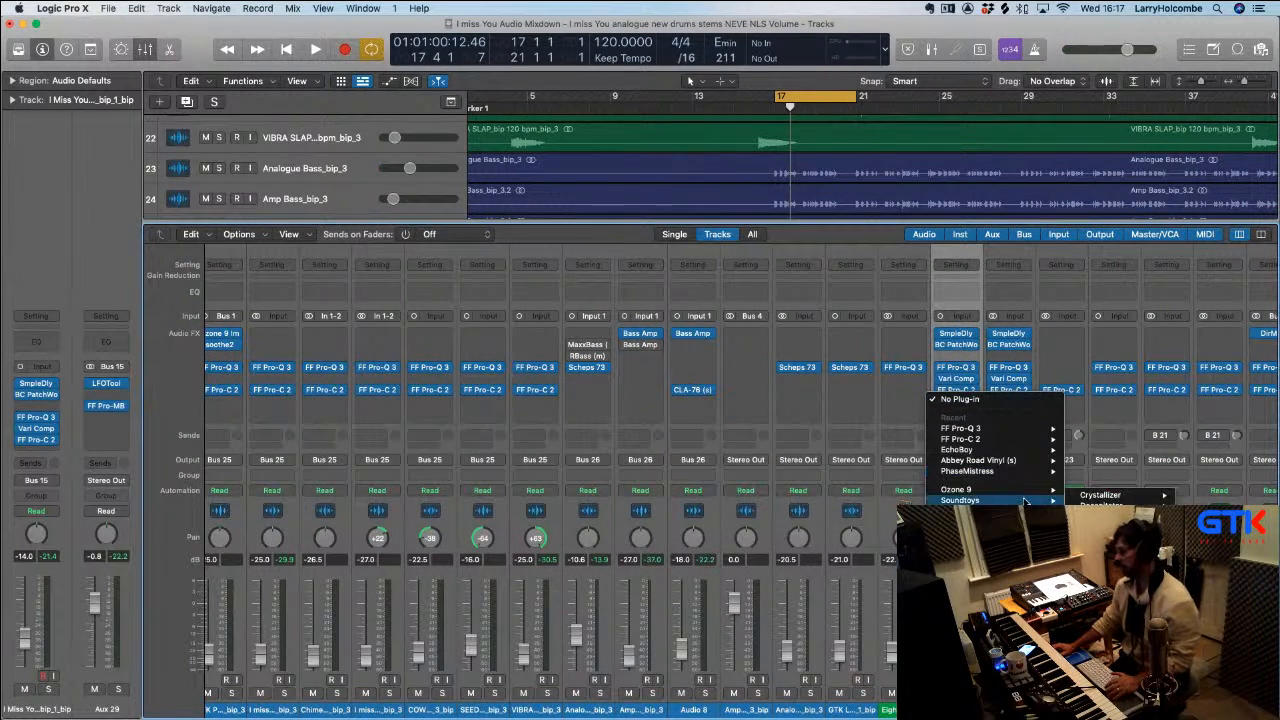
mouse_move(1000, 530)
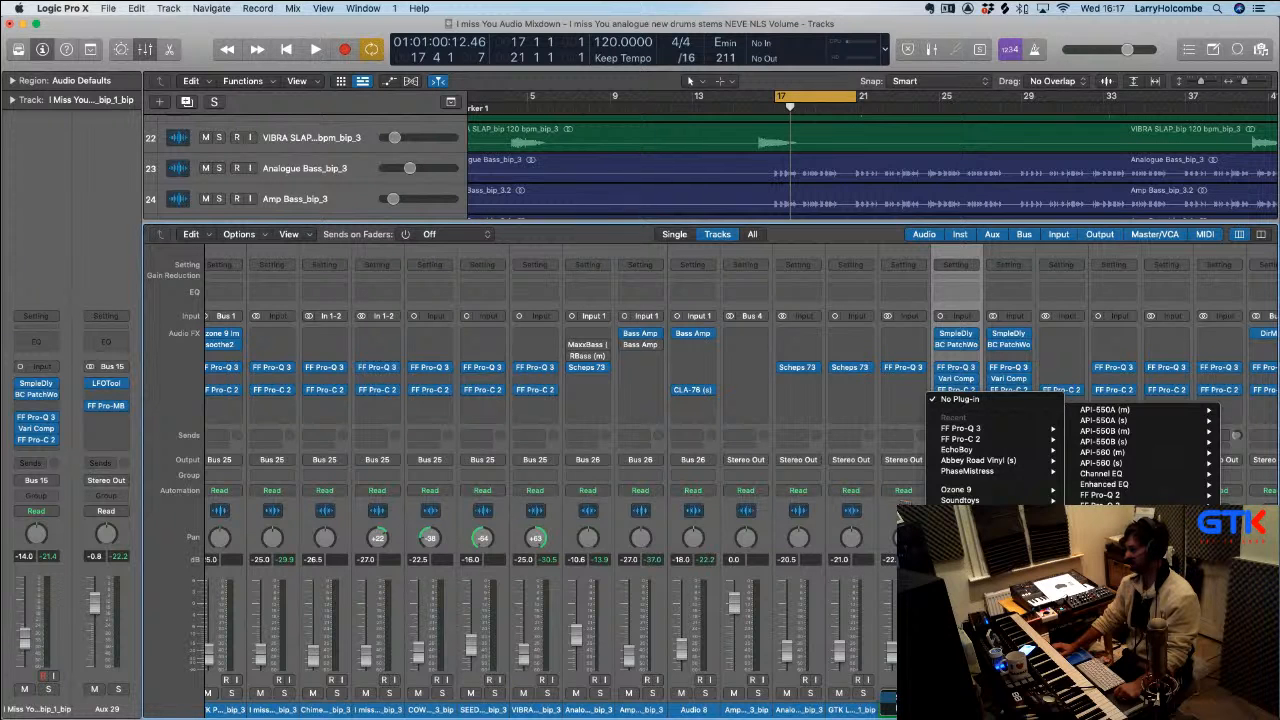
left_click(720, 470)
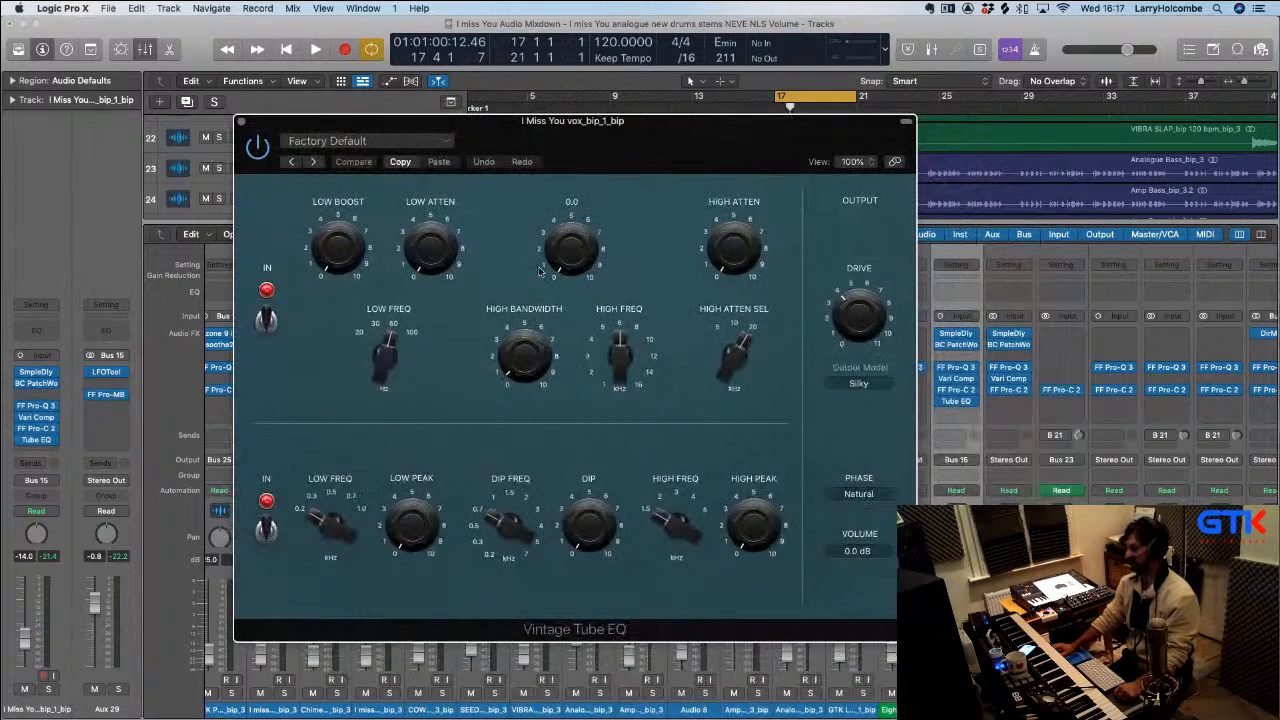
Move the Vintage Tube EQ window clear of the vocal's mixer channel and set its upper-section High Freq to 12.4 kHz
mouse_move(619, 304)
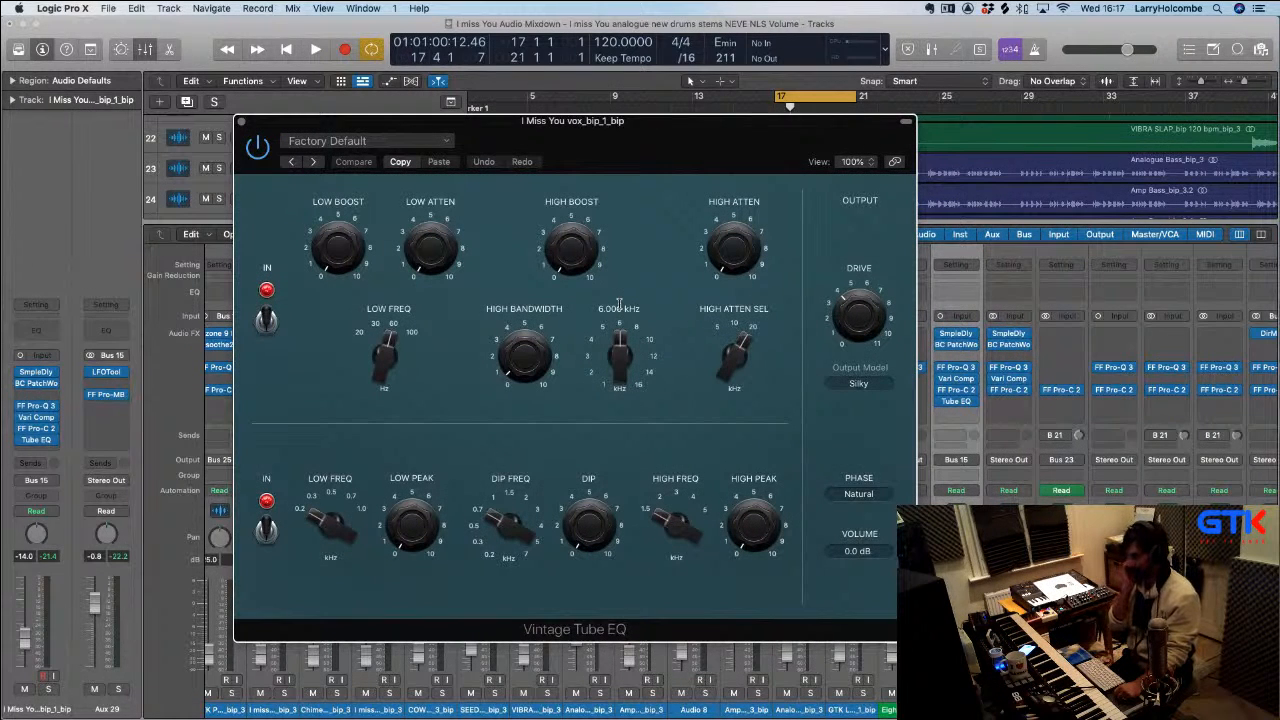
mouse_move(314, 262)
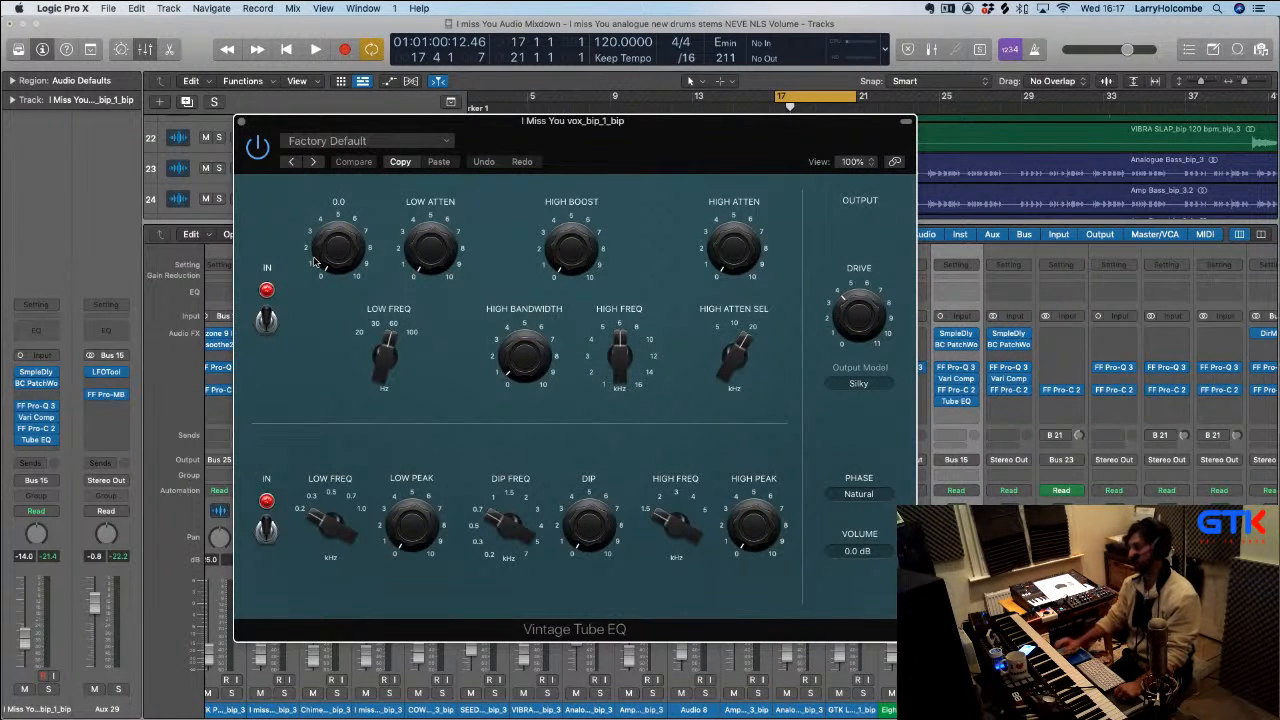
left_click_drag(578, 125, 568, 110)
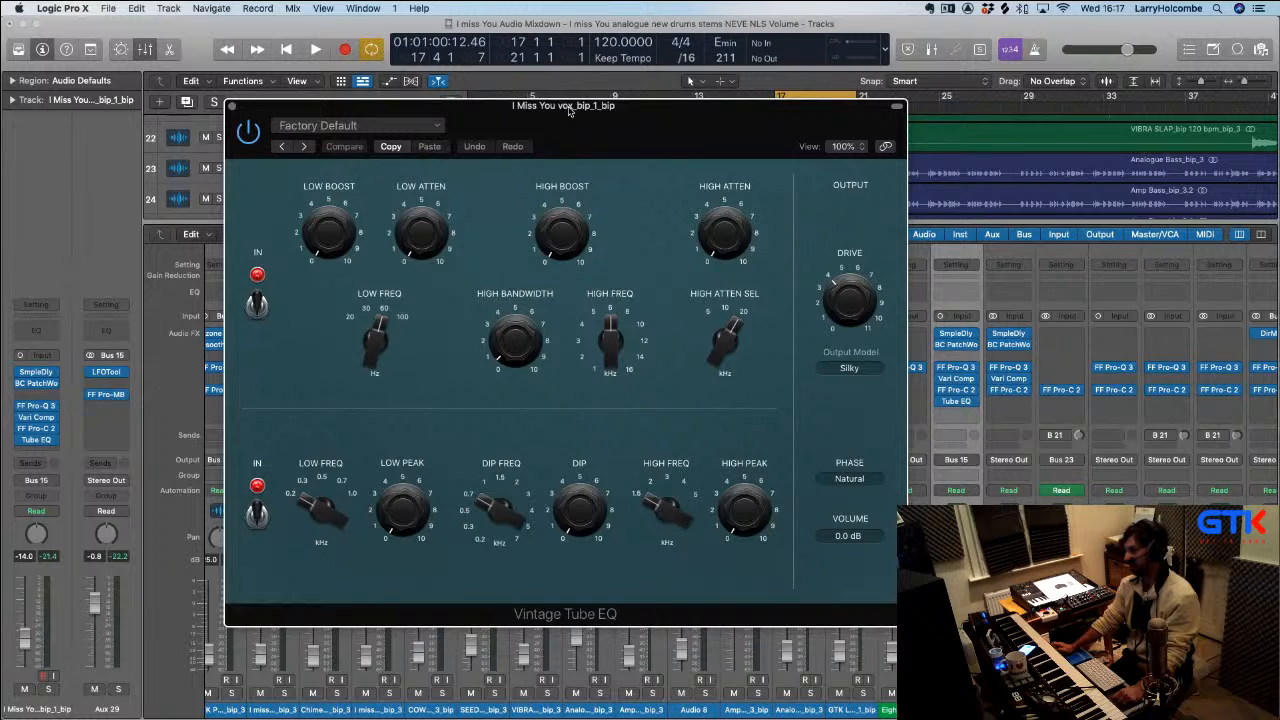
left_click_drag(568, 112, 383, 40)
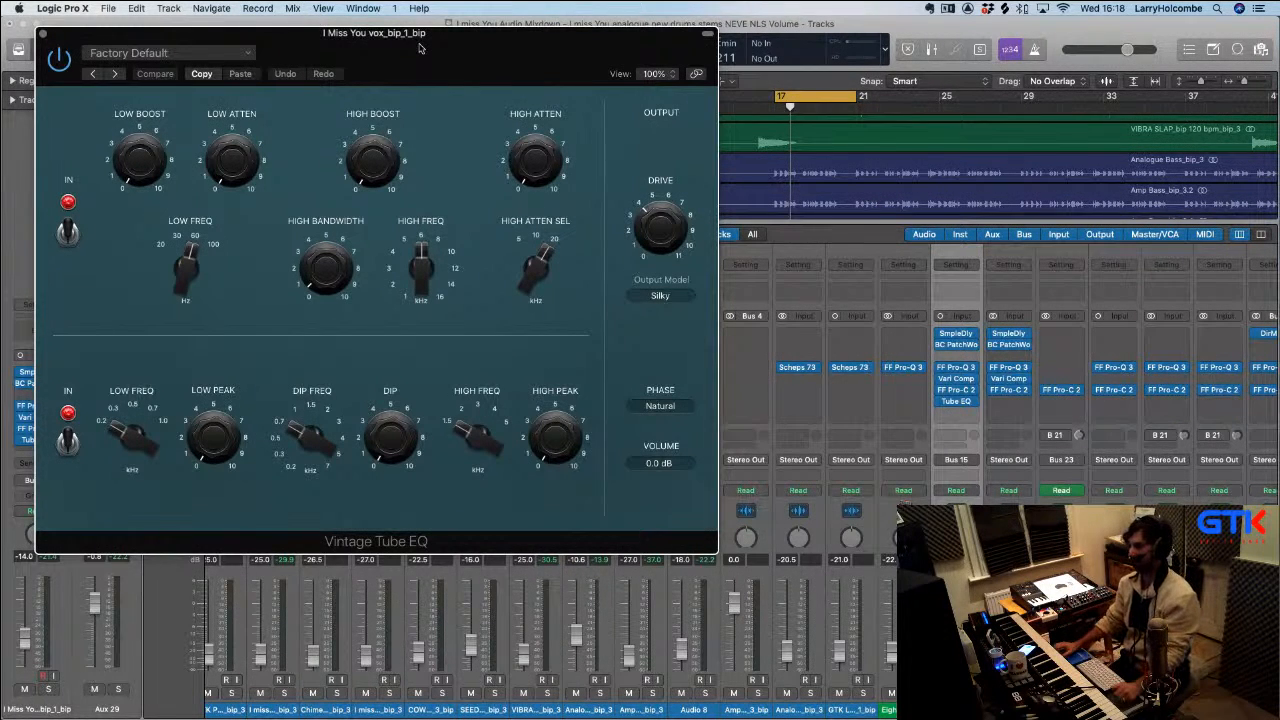
mouse_move(440, 272)
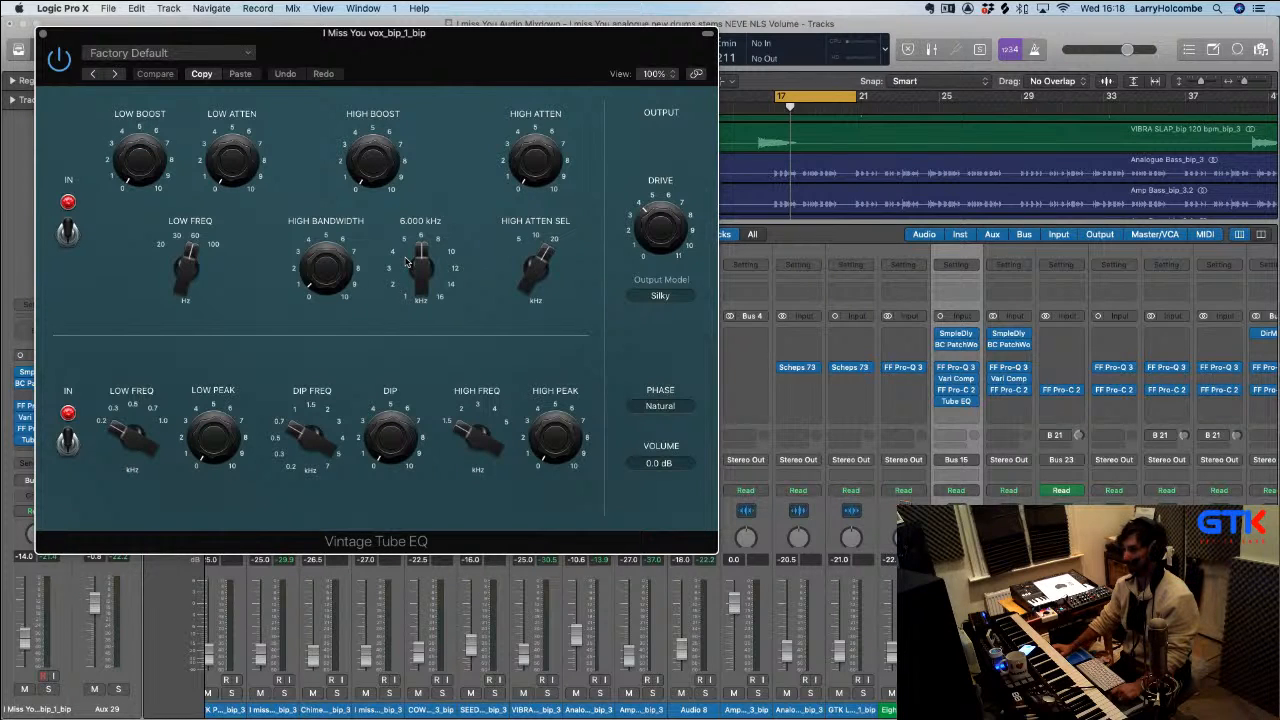
left_click_drag(423, 268, 420, 240)
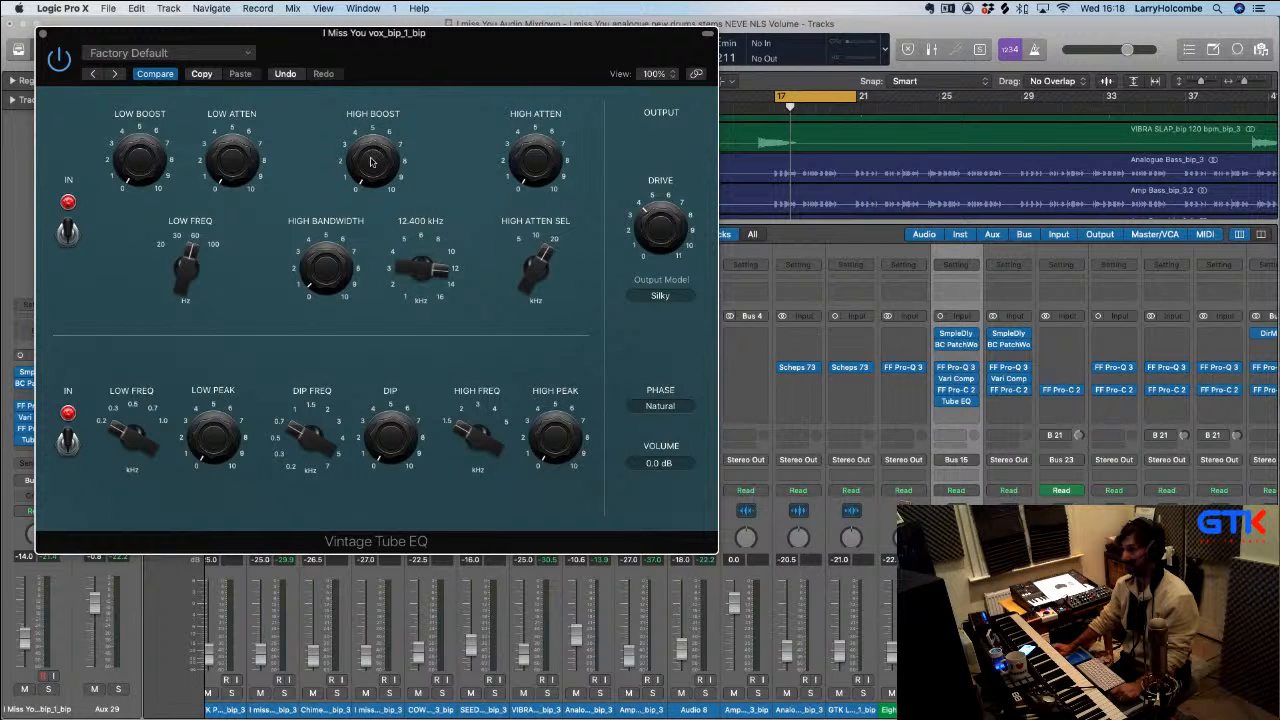
In the Vintage Tube EQ's upper section, set High Boost to about 3.5, Low Freq to 100 Hz and Low Boost to about 4
left_click_drag(371, 146, 372, 138)
left_click_drag(193, 257, 183, 210)
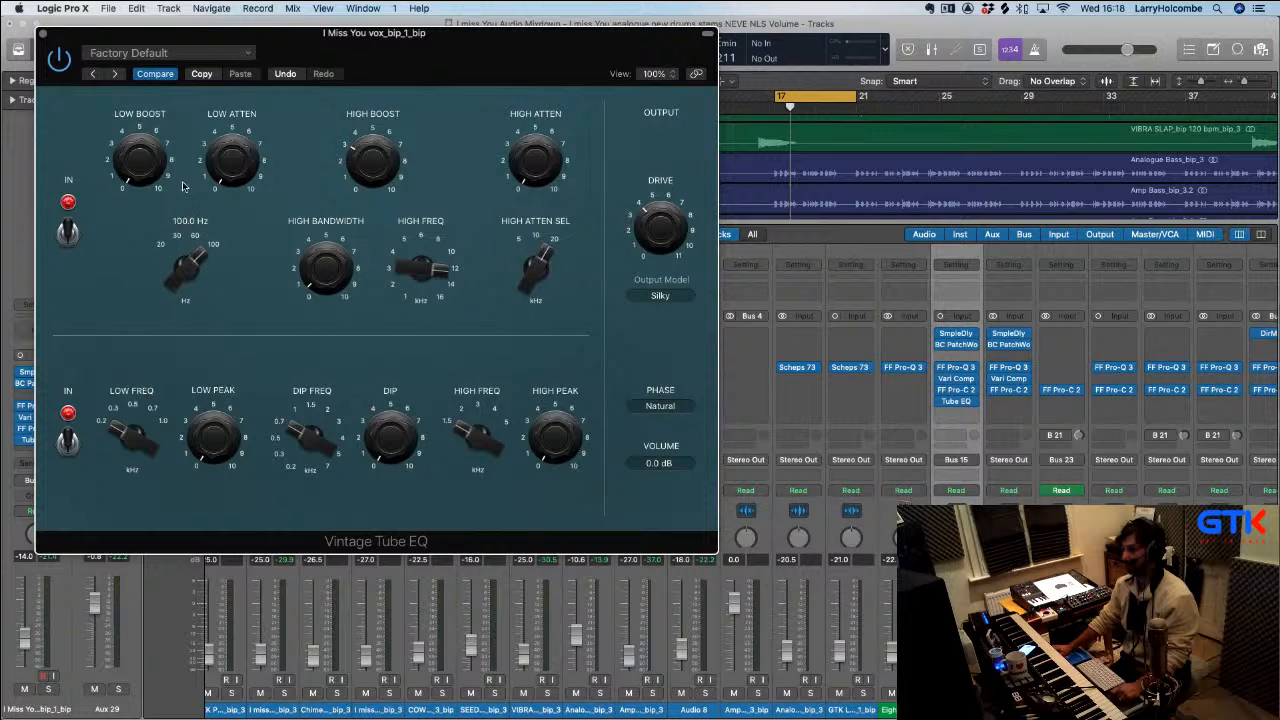
left_click_drag(143, 143, 143, 126)
mouse_move(368, 164)
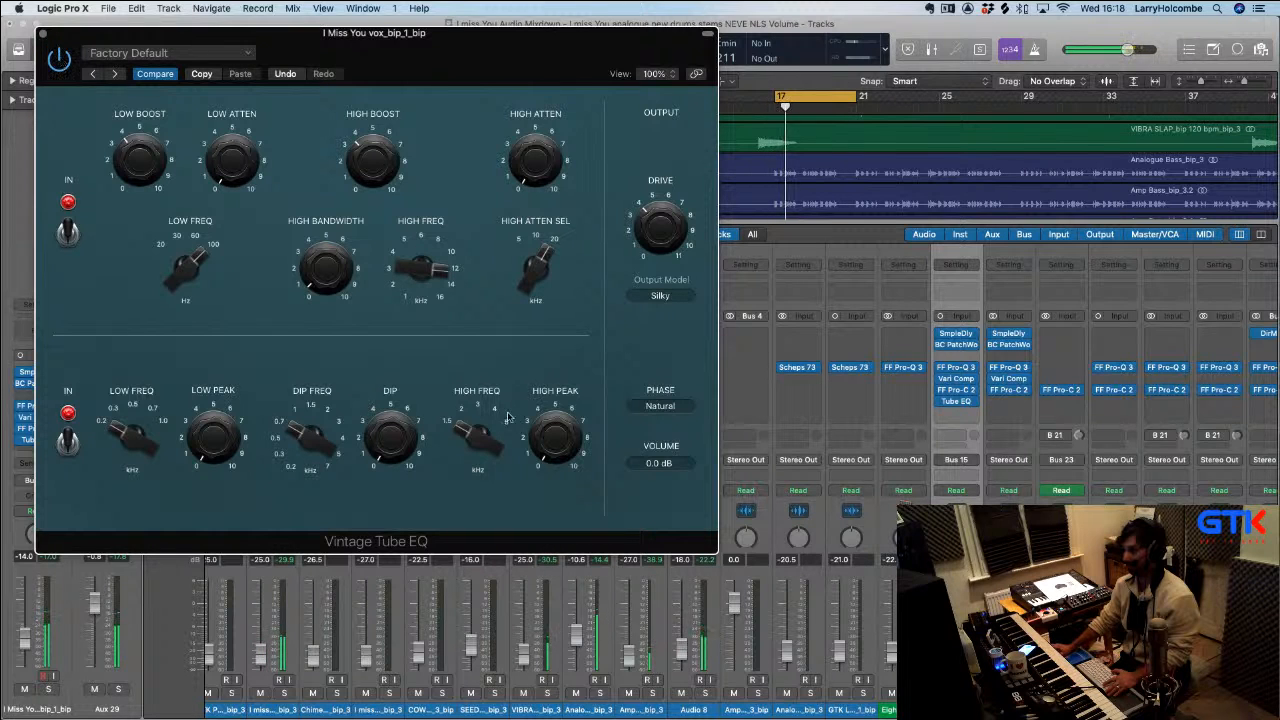
Lower the Vintage Tube EQ's output Volume to -2.2 dB while the cycled section plays
scroll(652, 464, "down", 2)
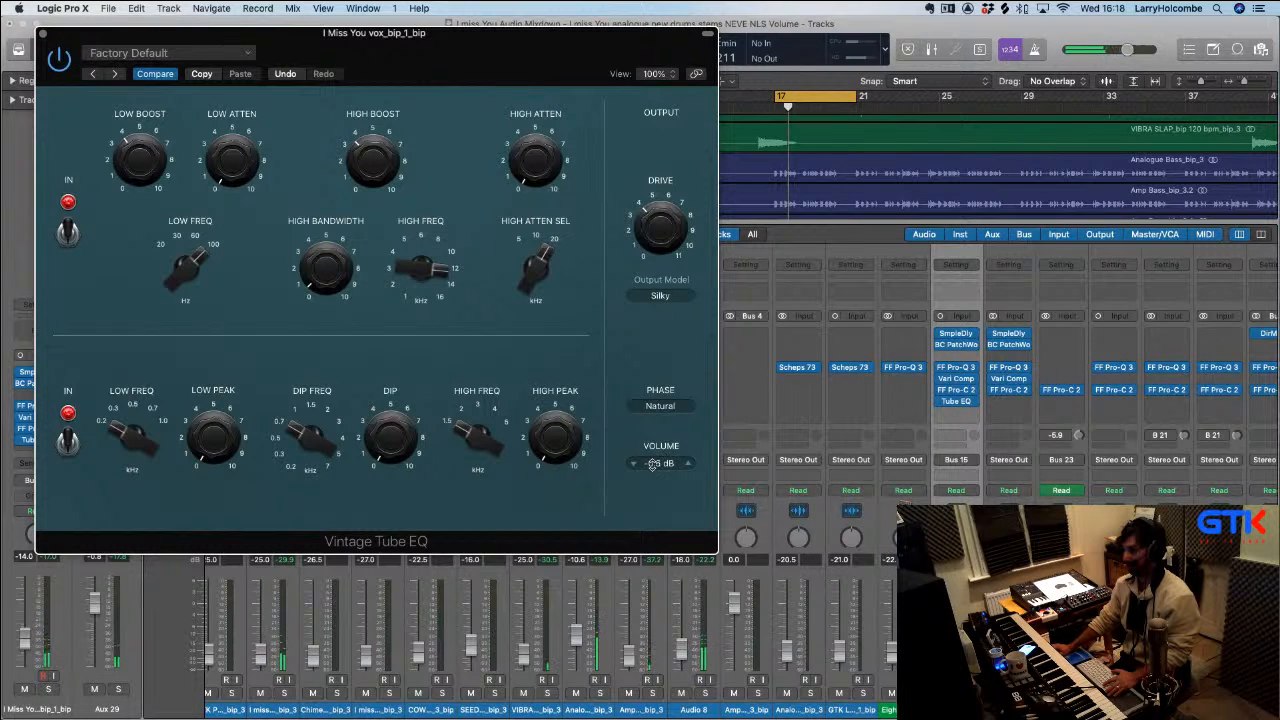
scroll(652, 464, "down", 3)
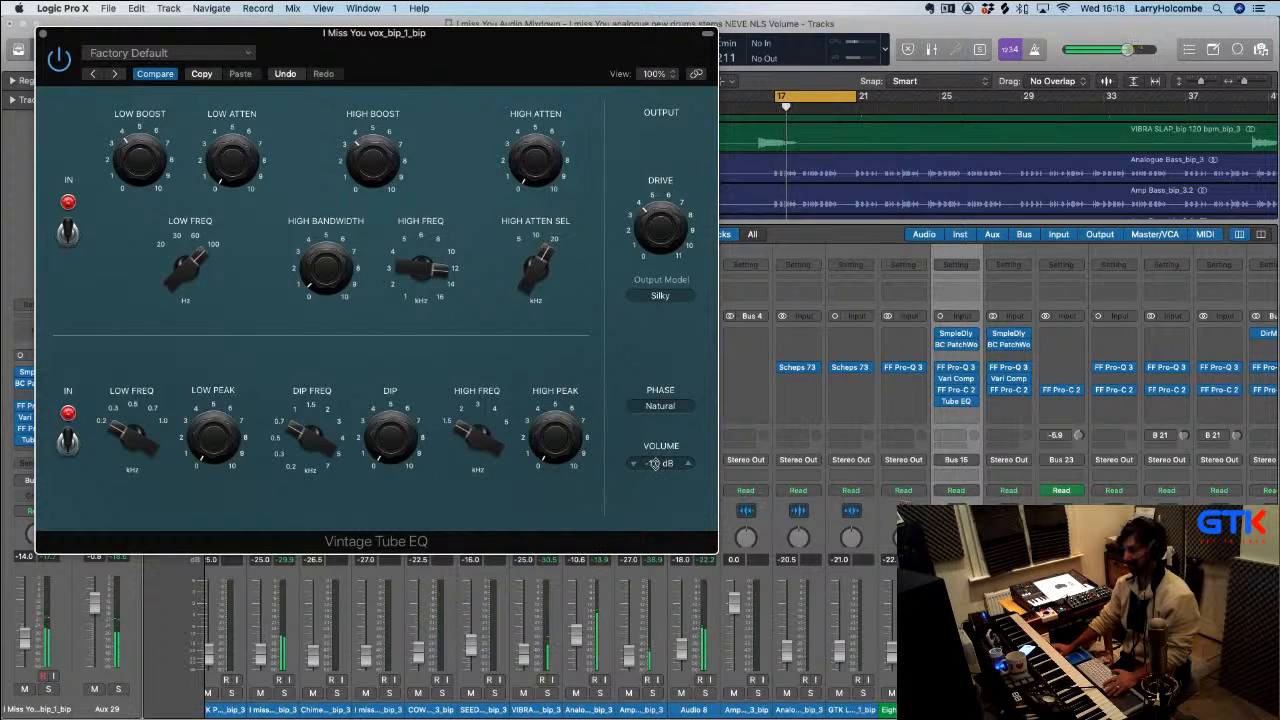
scroll(654, 463, "down", 1)
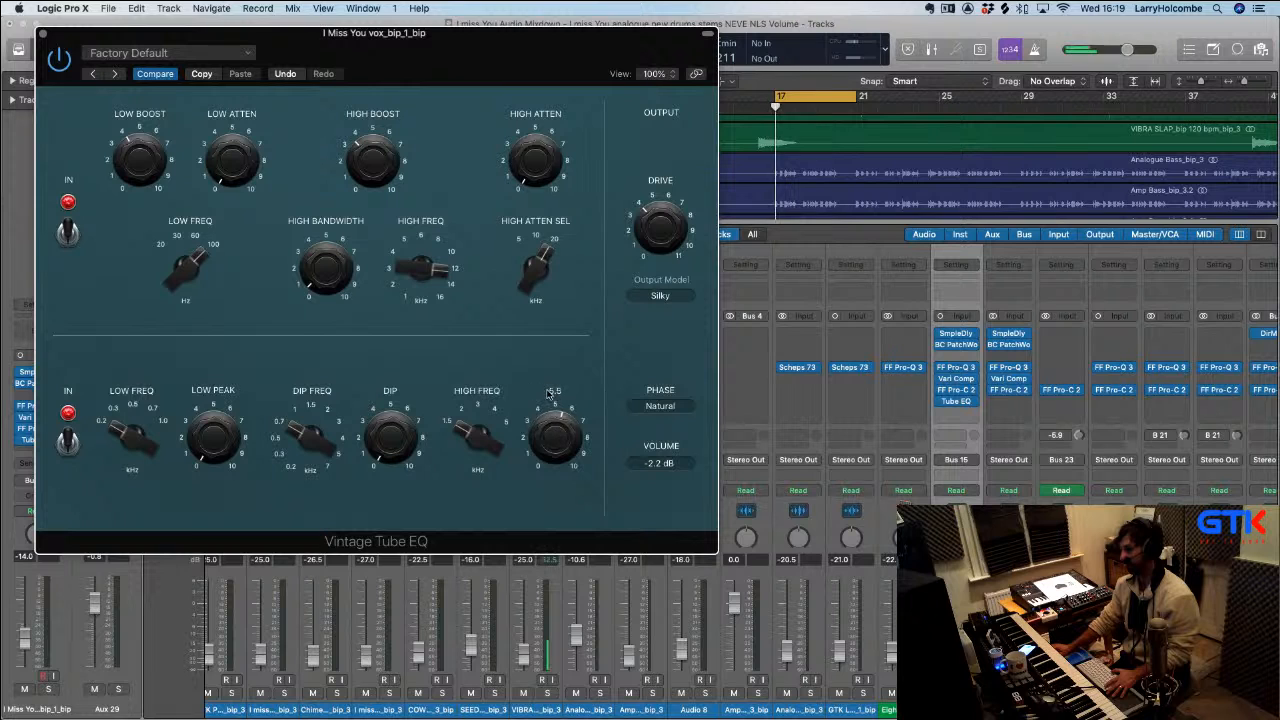
Try the lower section's High Peak up to its maximum of 10, then return it to 0
mouse_move(545, 388)
left_click_drag(545, 388, 554, 375)
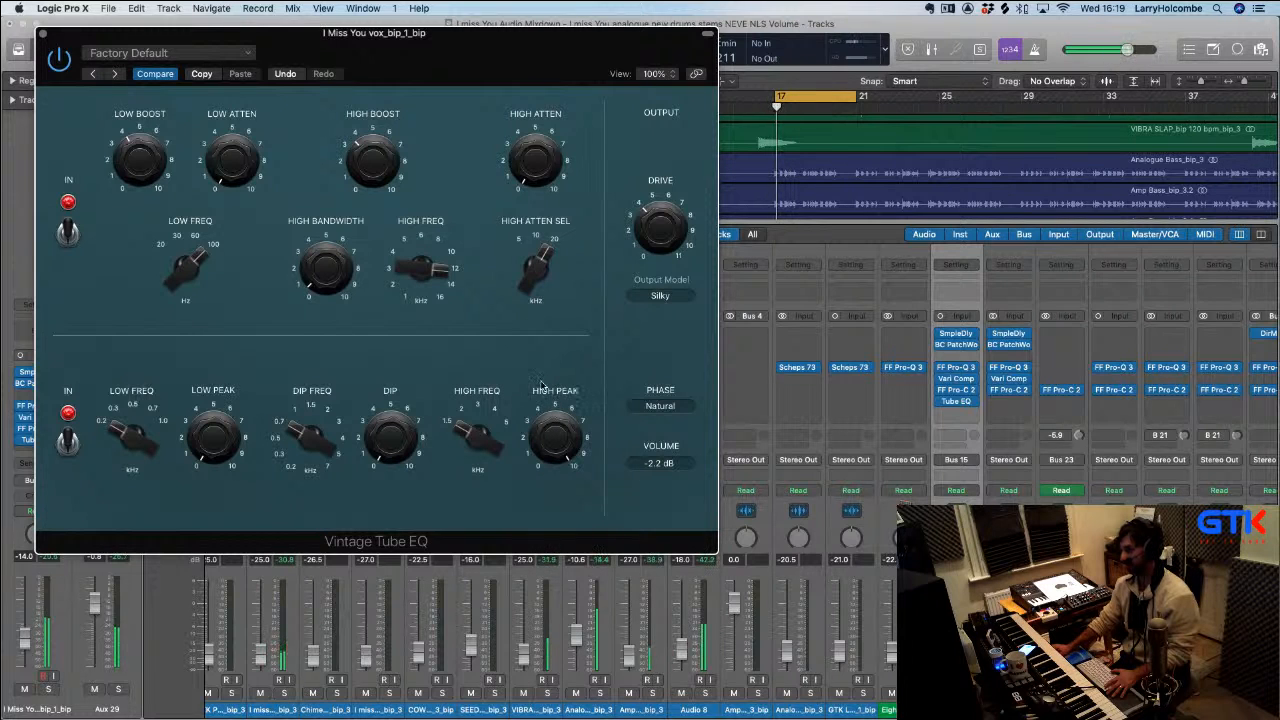
left_click_drag(551, 437, 486, 458)
mouse_move(479, 444)
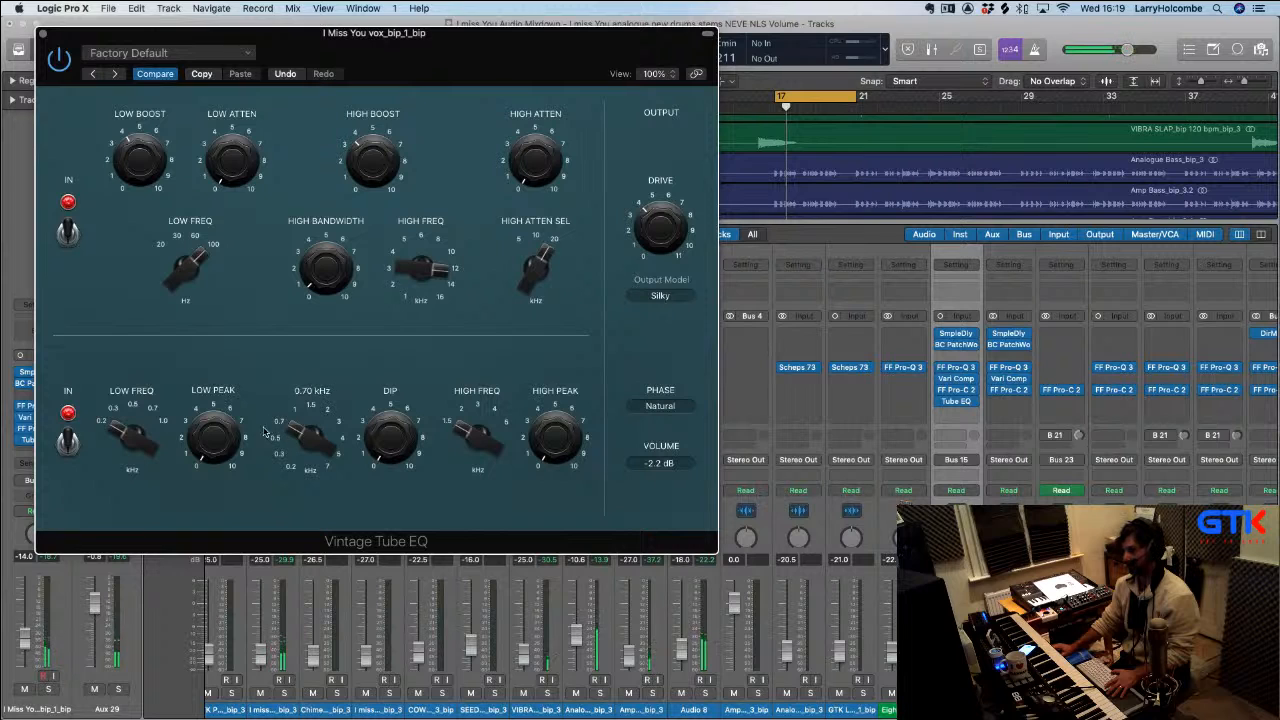
Set the lower section's Low Freq to 0.530 kHz, trying Low Peak at 1.7 before returning it to 0
mouse_move(221, 445)
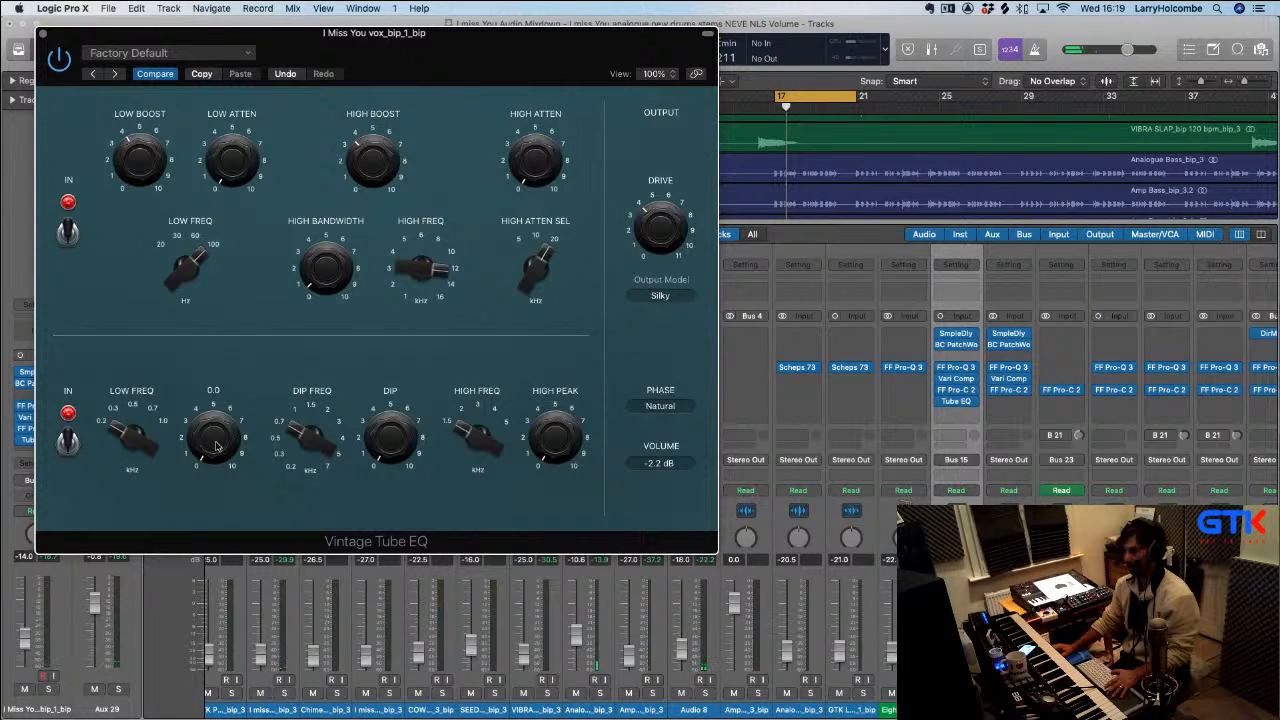
mouse_move(138, 443)
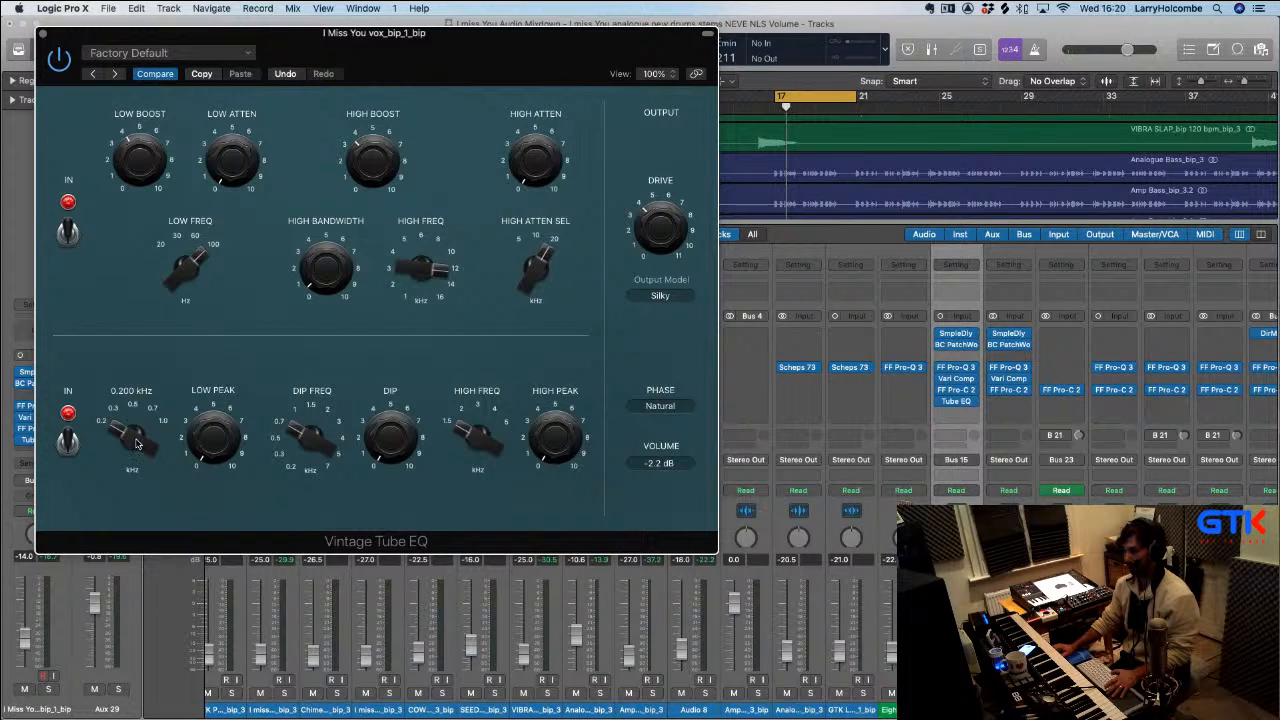
left_click_drag(138, 443, 142, 418)
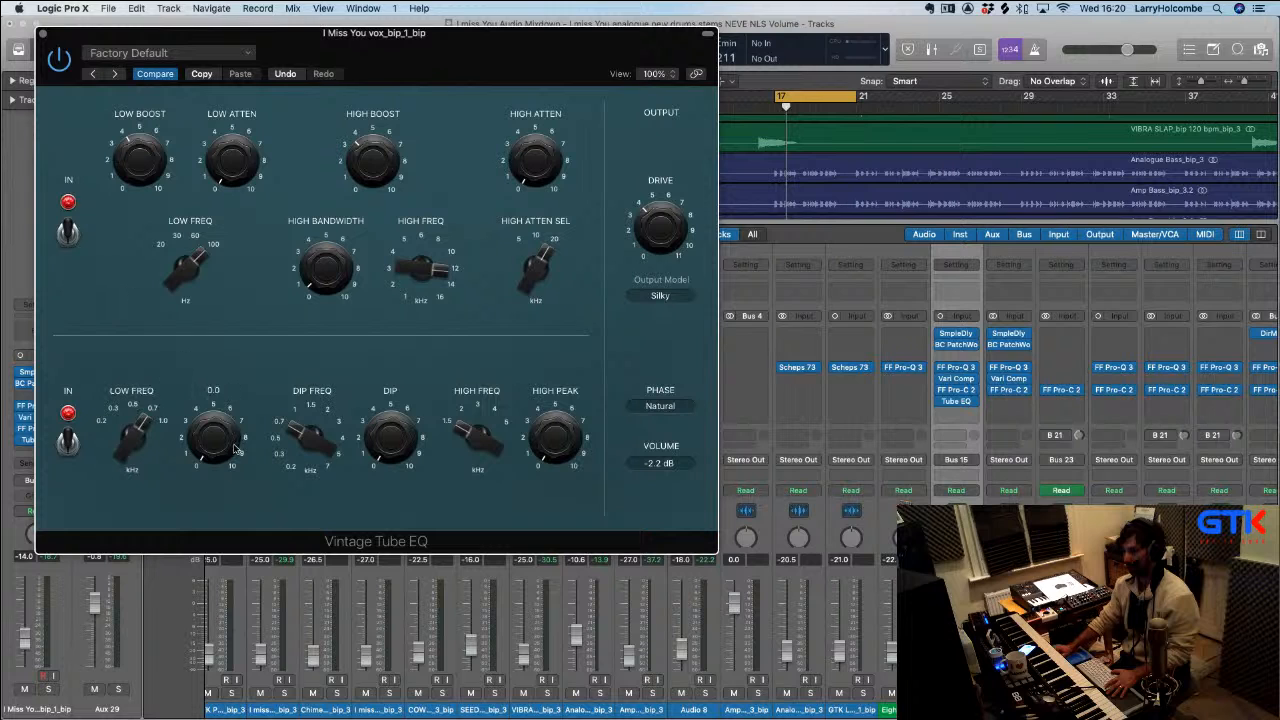
mouse_move(237, 449)
left_mouse_down()
mouse_move(196, 410)
mouse_move(220, 457)
left_mouse_up()
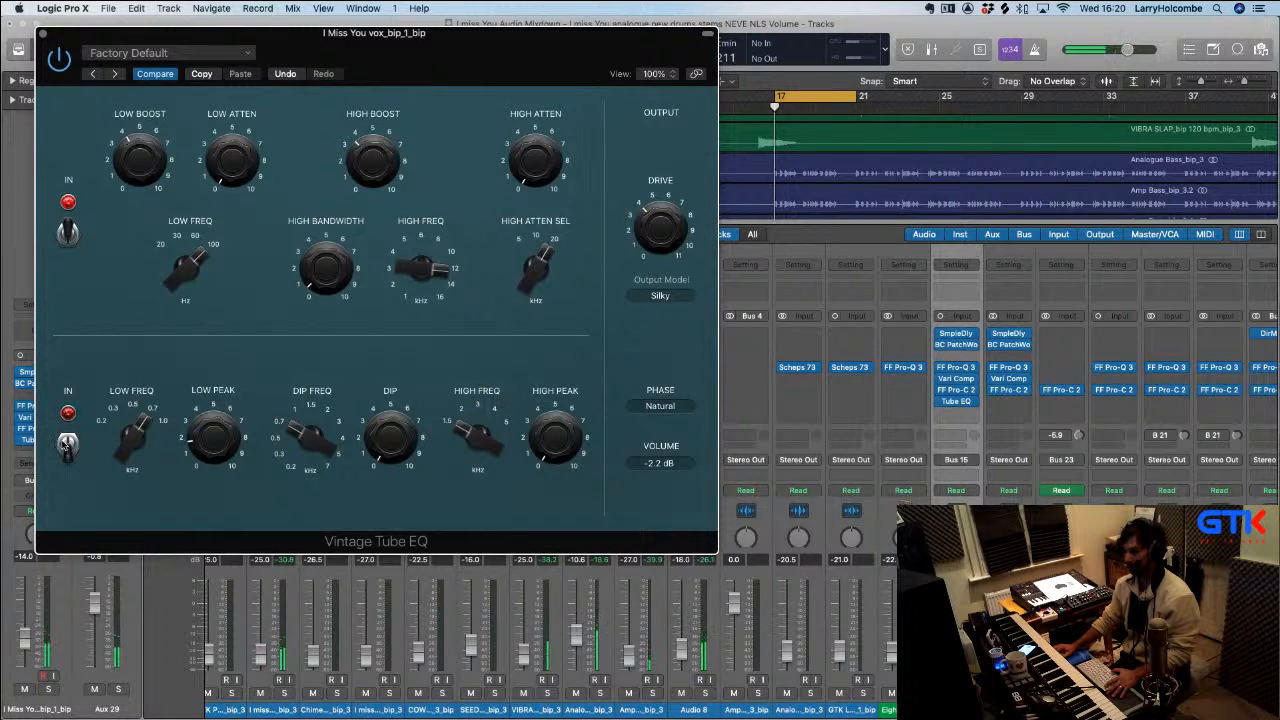
mouse_move(219, 443)
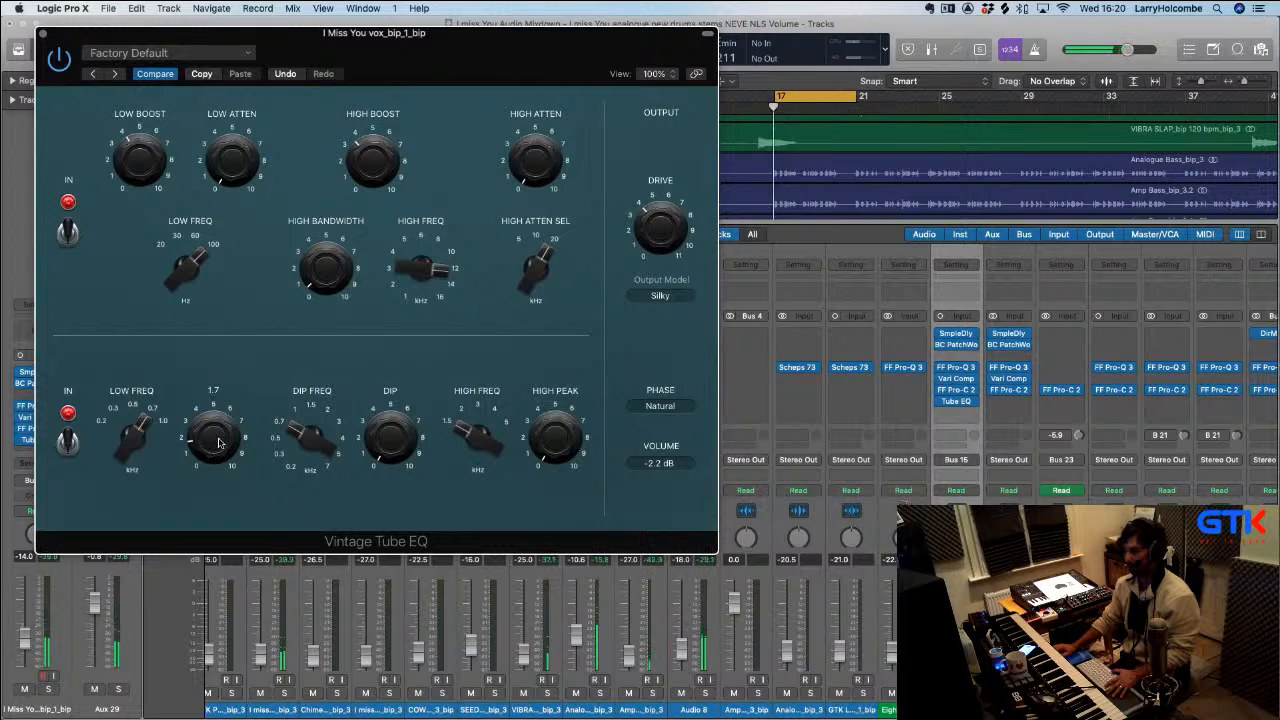
left_click_drag(135, 428, 140, 472)
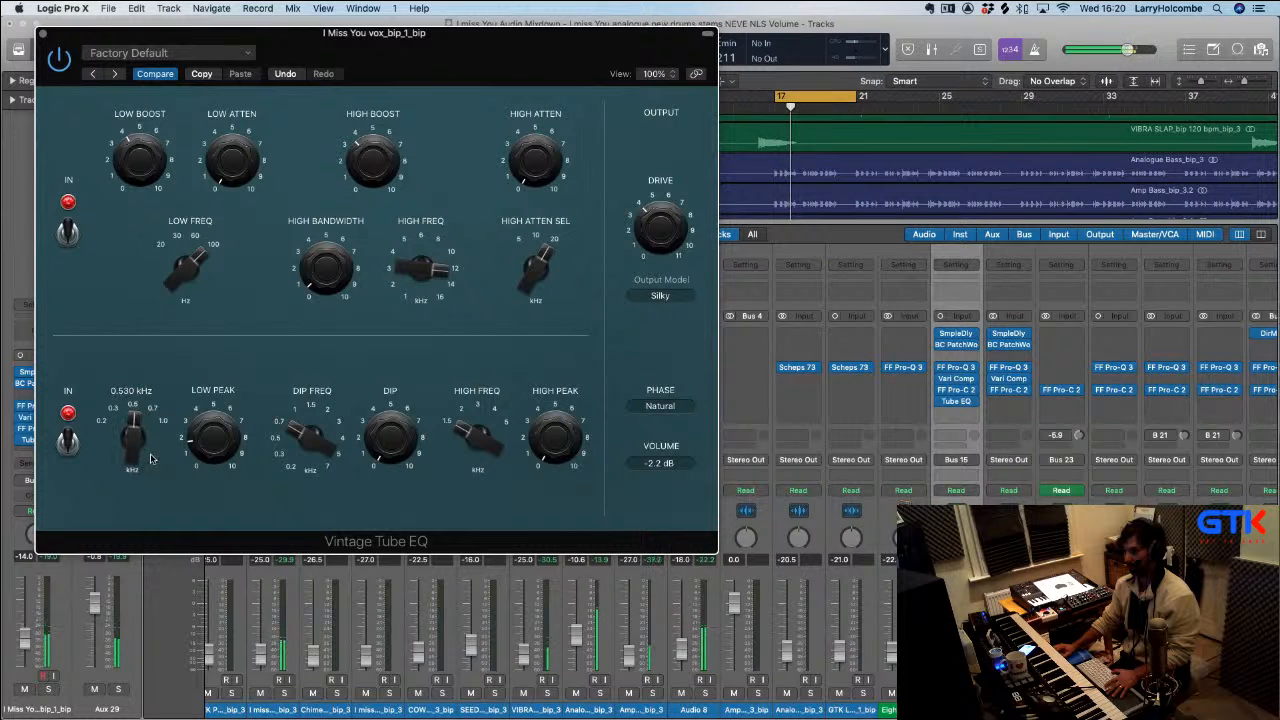
mouse_move(214, 438)
left_mouse_down()
mouse_move(224, 356)
mouse_move(228, 437)
mouse_move(212, 450)
left_mouse_up()
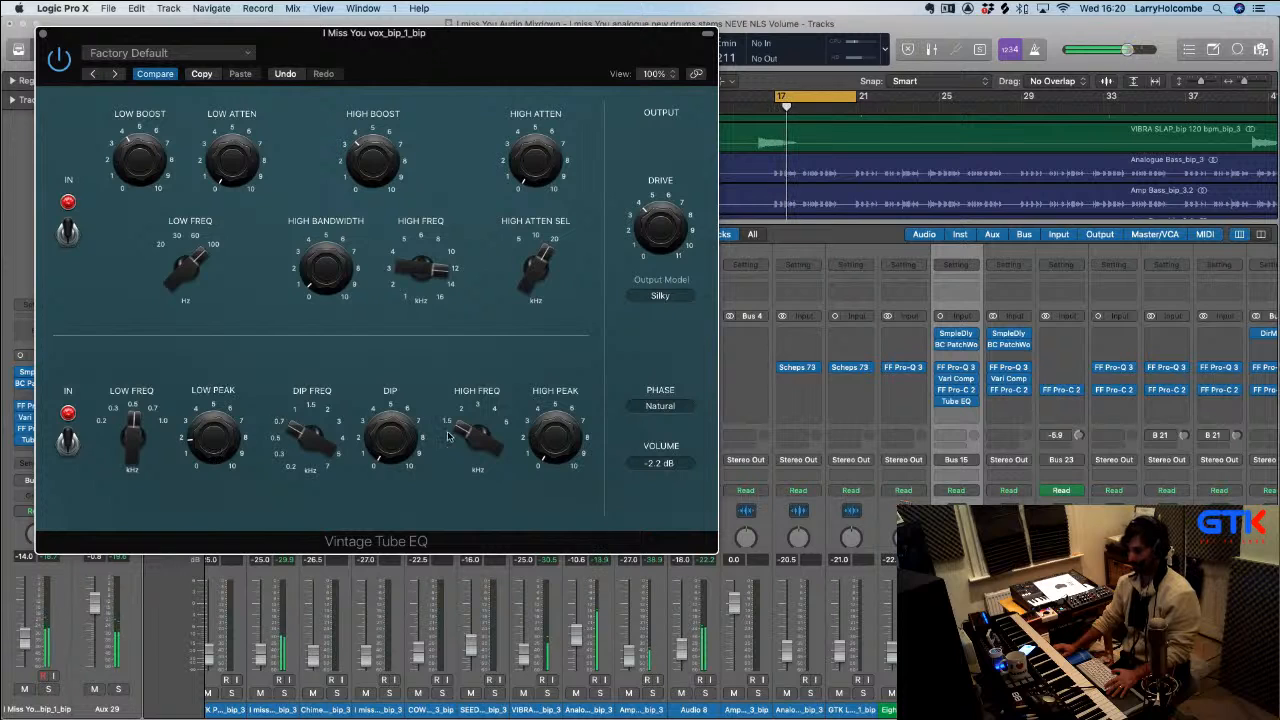
Sweep the lower section's High Peak up to 10 and settle it at 2.7
left_click_drag(553, 440, 551, 357)
mouse_move(563, 432)
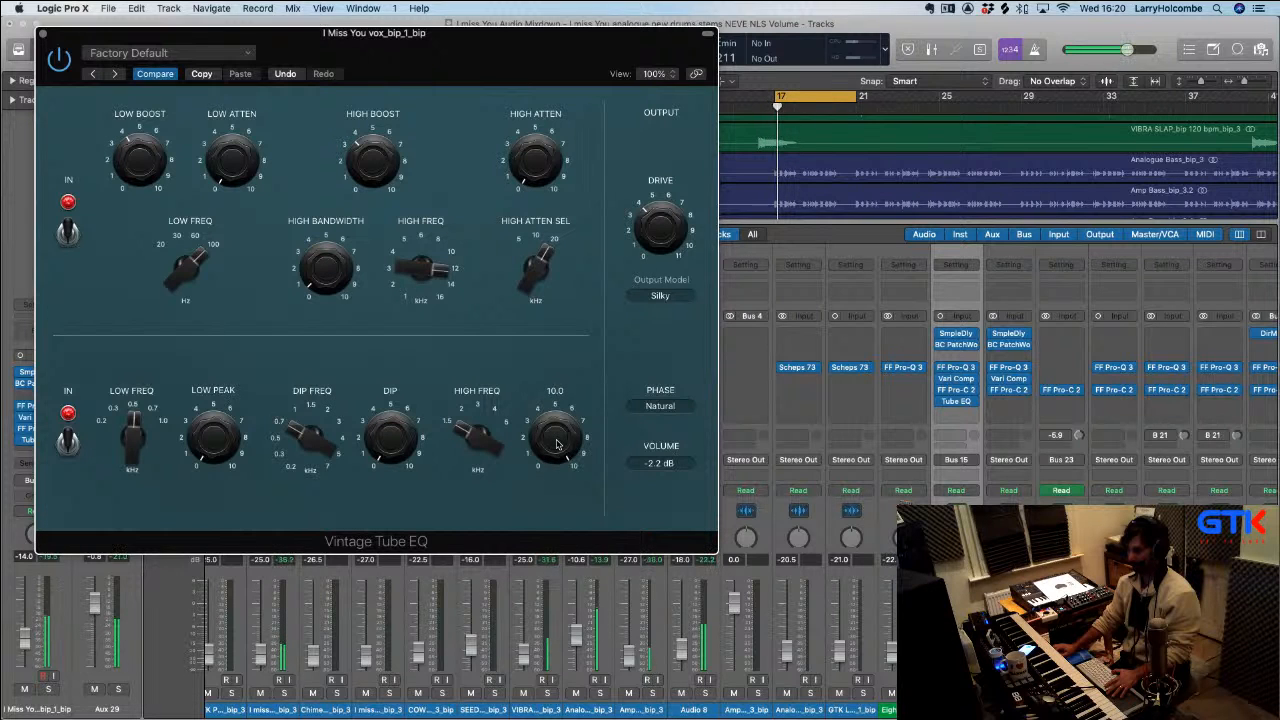
left_click_drag(557, 444, 558, 453)
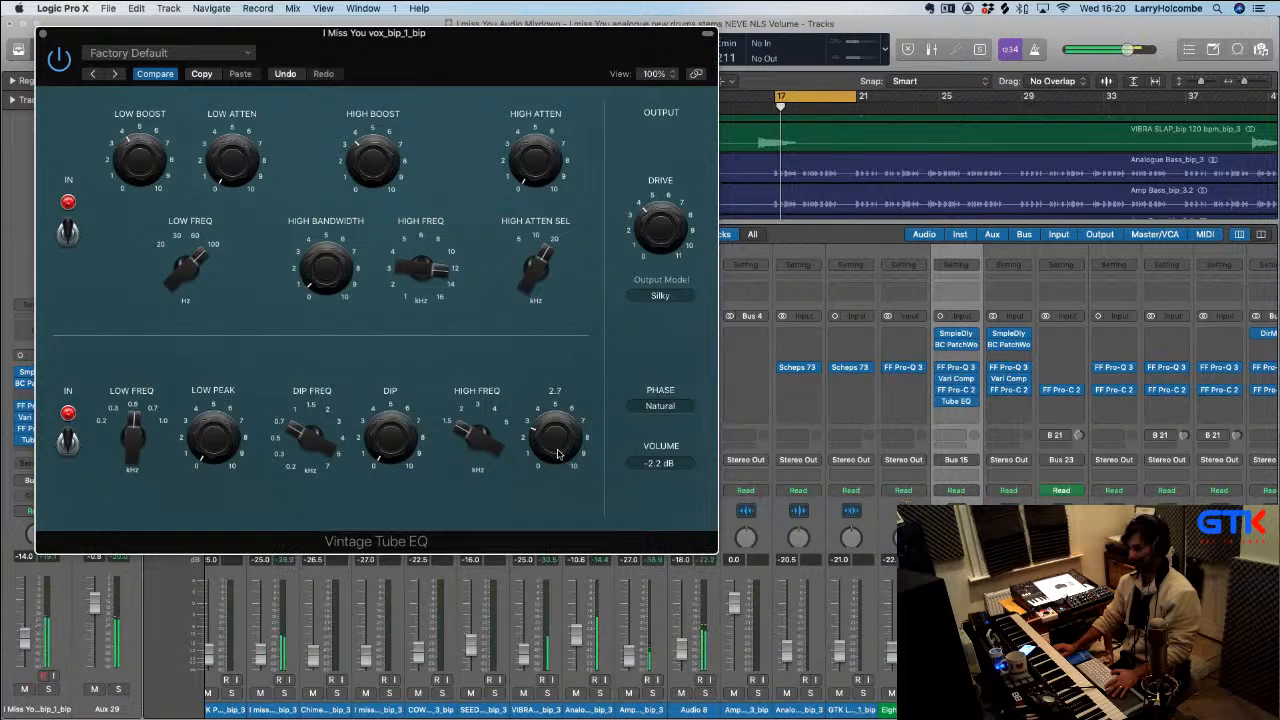
Try the output Drive at its maximum of 11, then reduce it to about 8
left_click(668, 232)
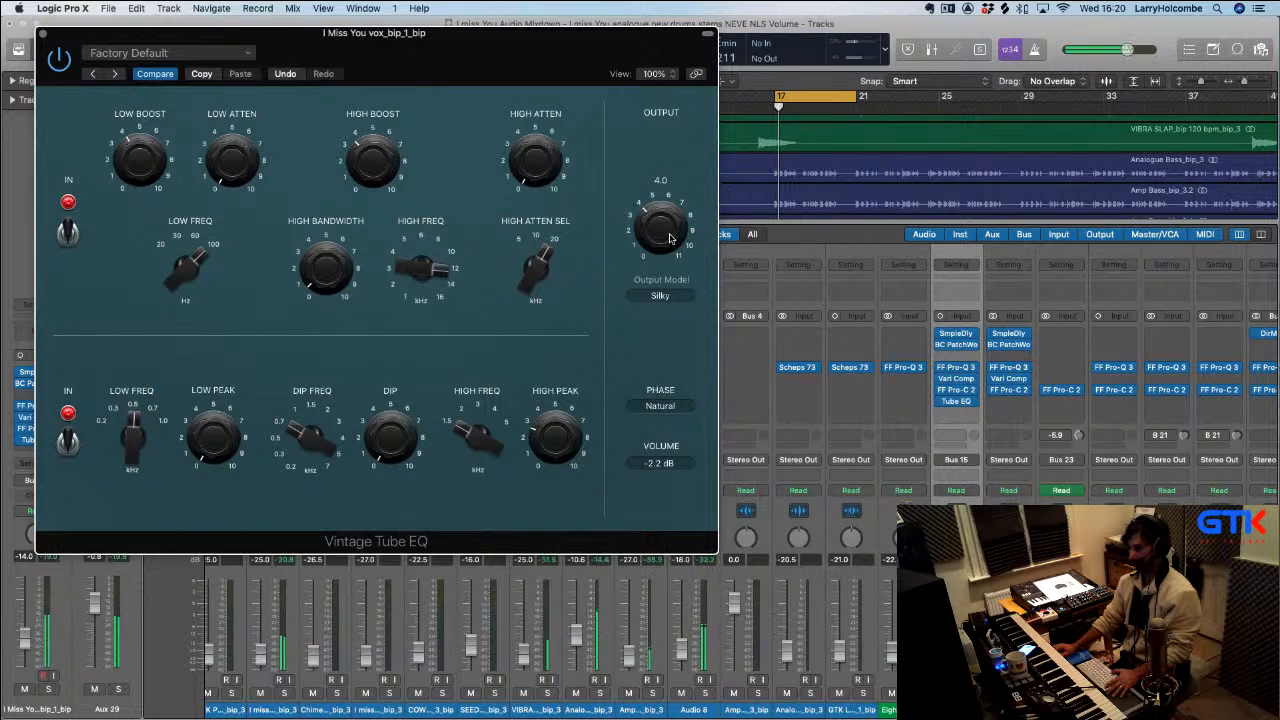
left_click_drag(667, 241, 665, 204)
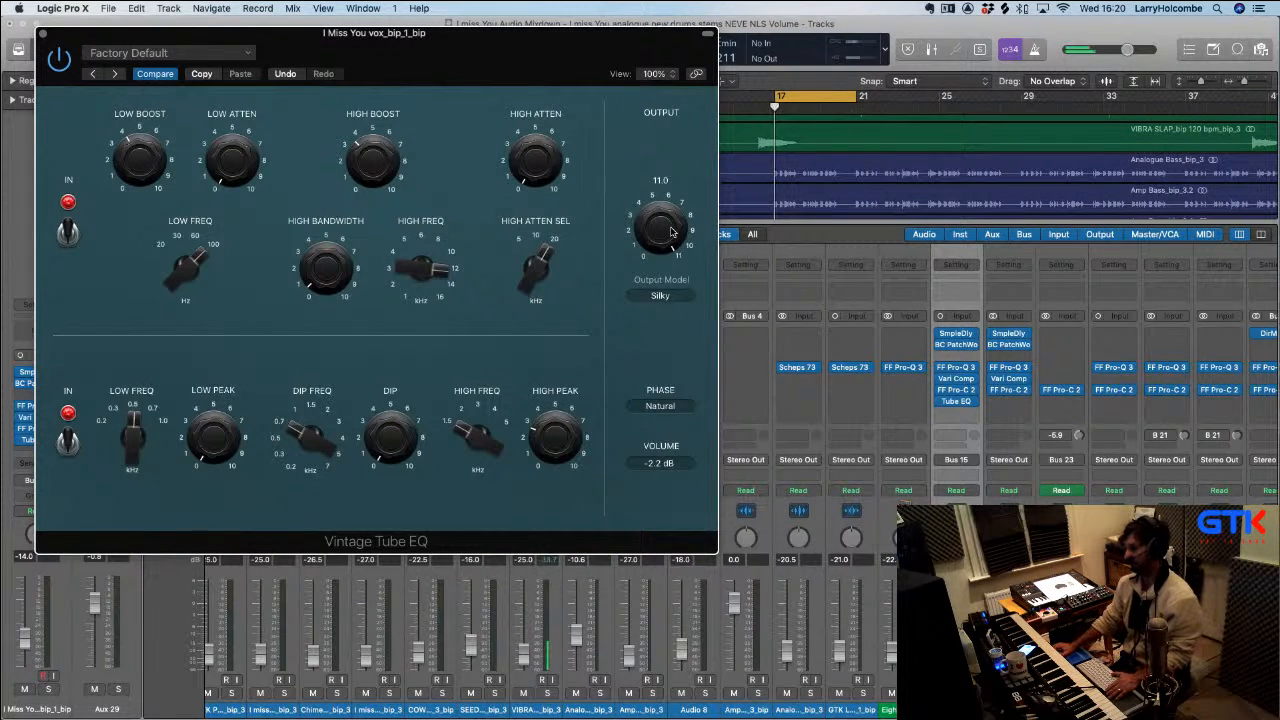
left_click_drag(672, 232, 670, 252)
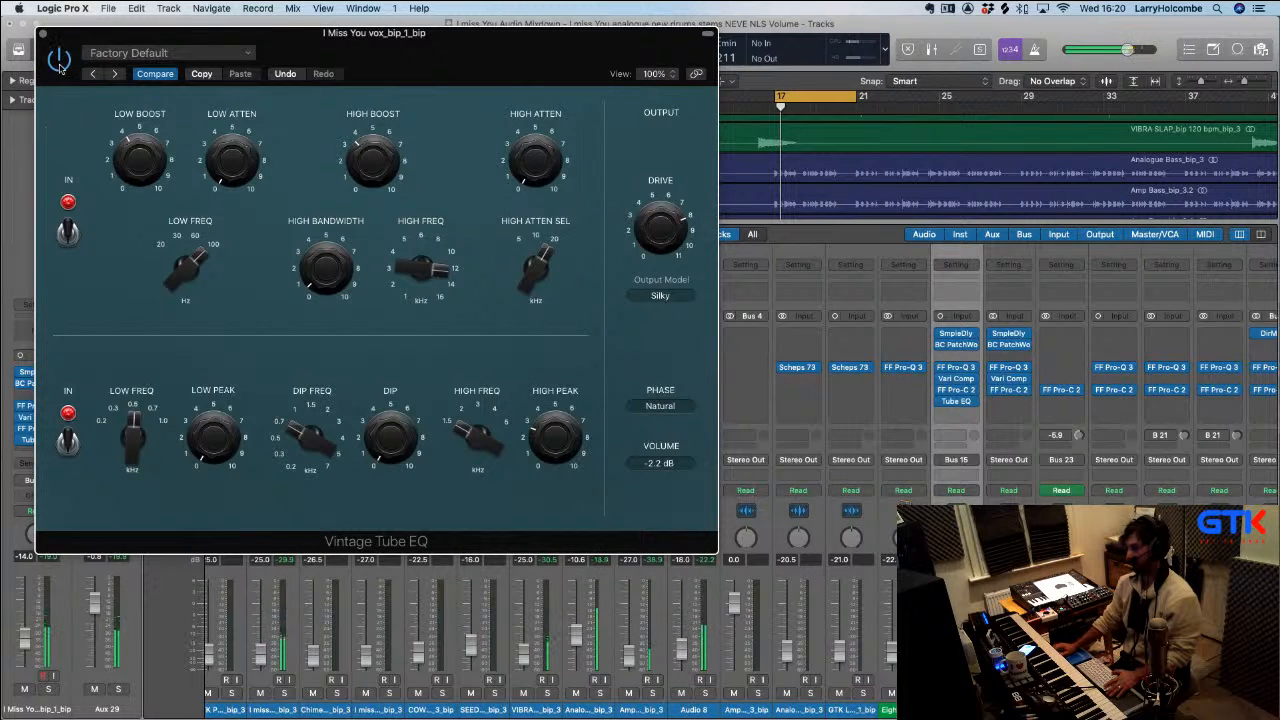
Compare the vocal with the Vintage Tube EQ bypassed and enabled, shortening the cycle range to bar 17 only
left_click(350, 260)
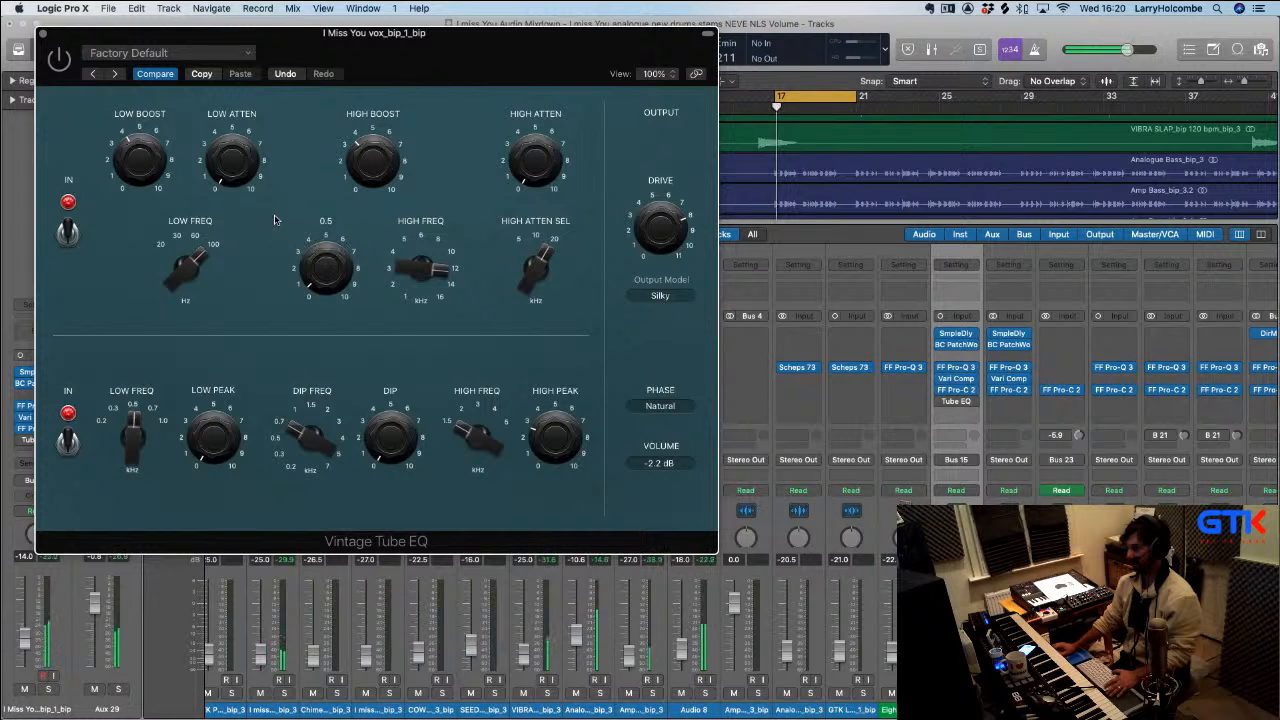
left_click_drag(781, 98, 791, 122)
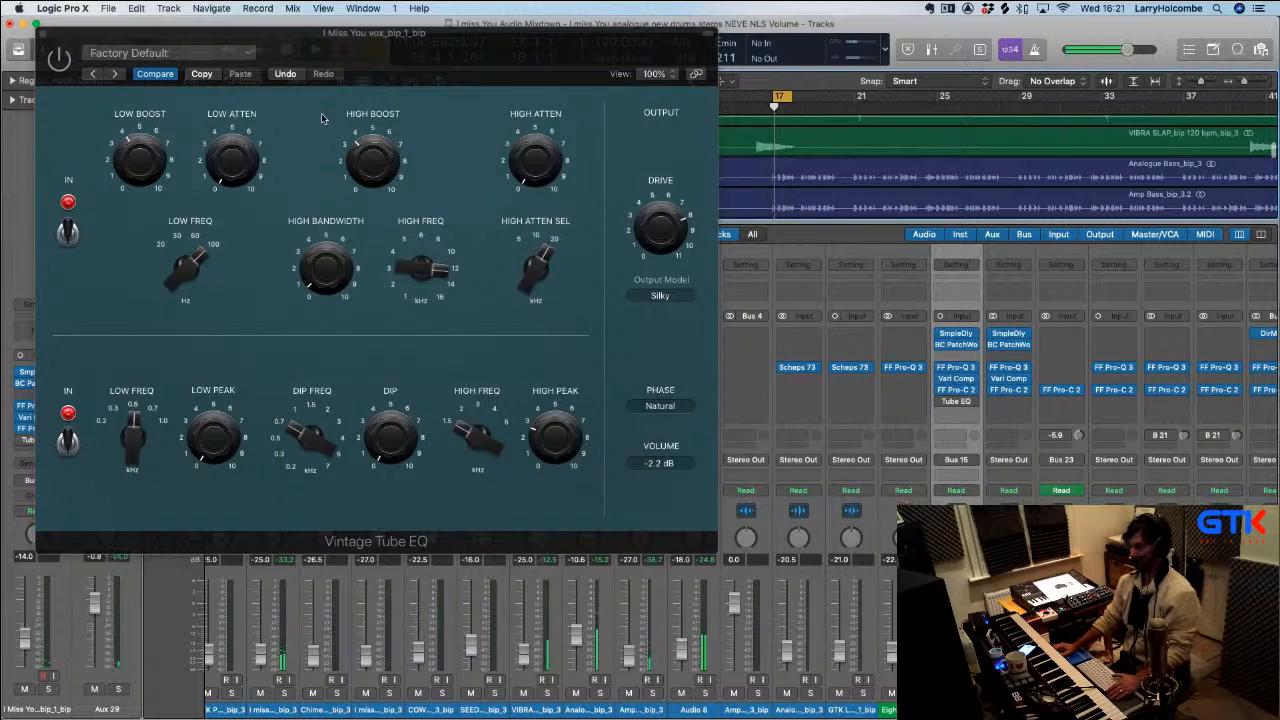
left_click(60, 62)
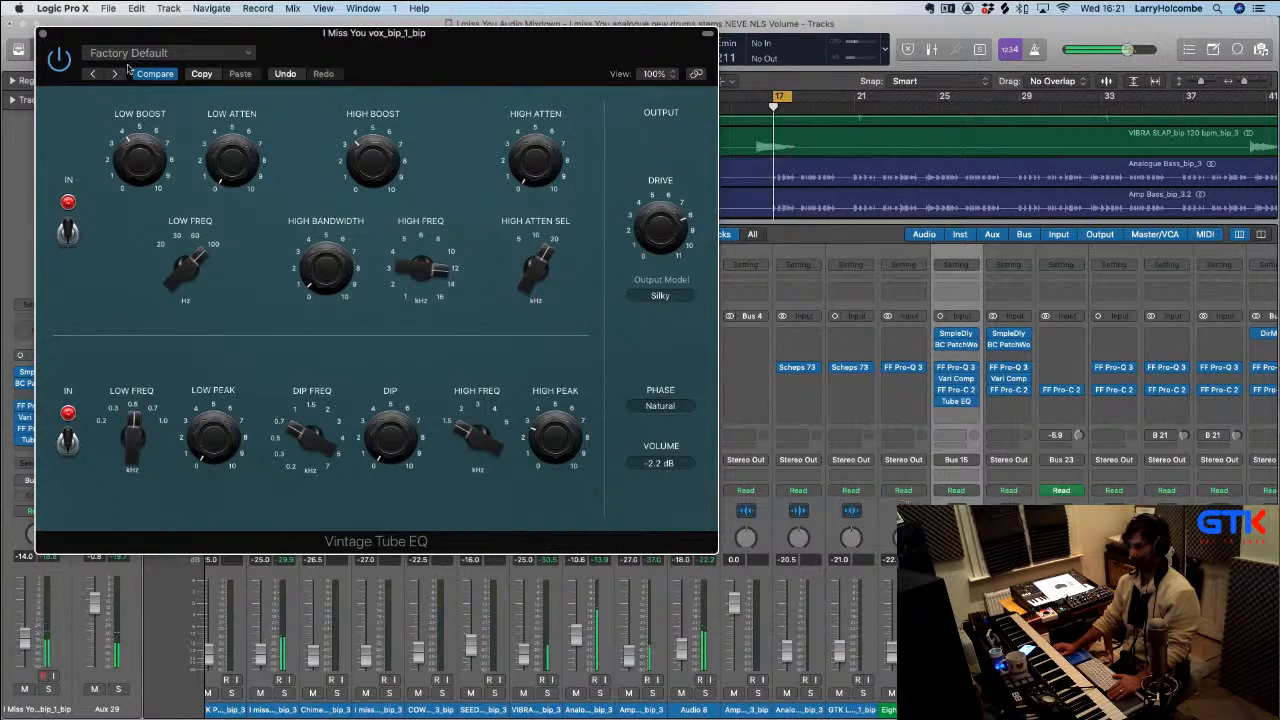
Reduce the Vintage Tube EQ's Low Boost to about 2 and High Peak to 1.8
left_click_drag(133, 157, 139, 164)
mouse_move(141, 164)
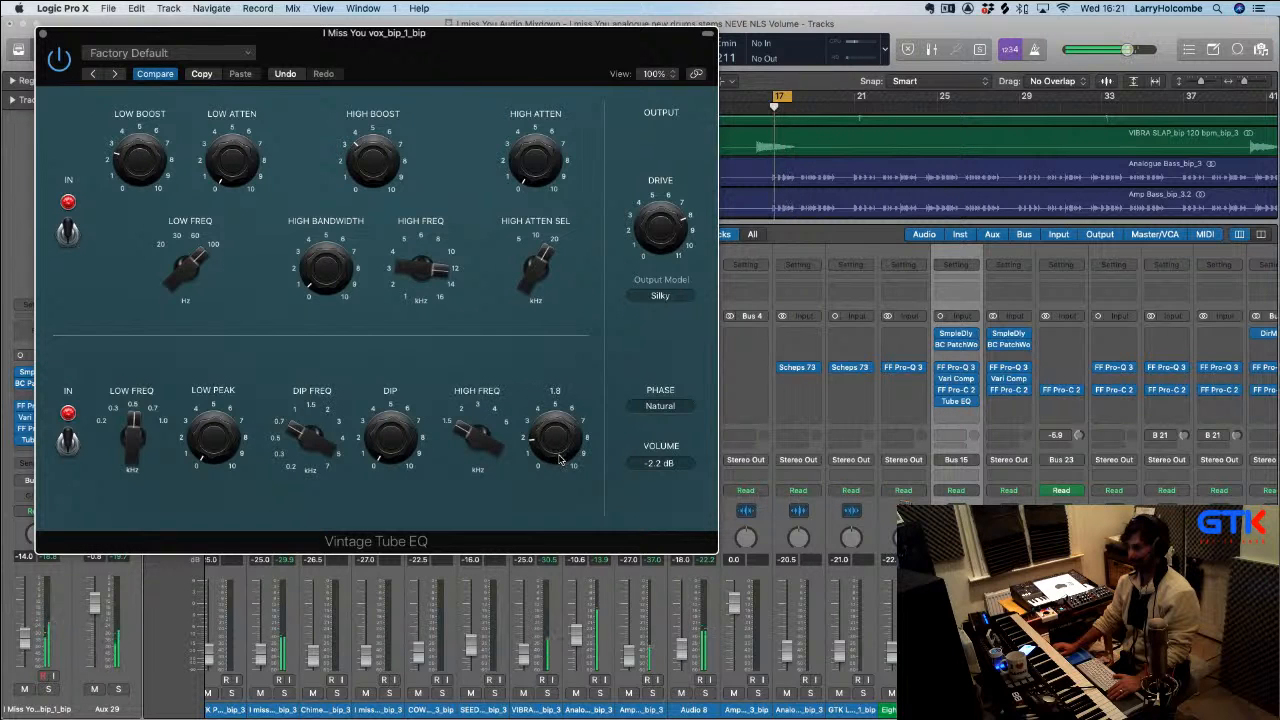
Try Drive and Low Boost at their minimum, then set Drive to 4.0 and Low Boost to about 2
mouse_move(658, 240)
left_click_drag(658, 240, 658, 272)
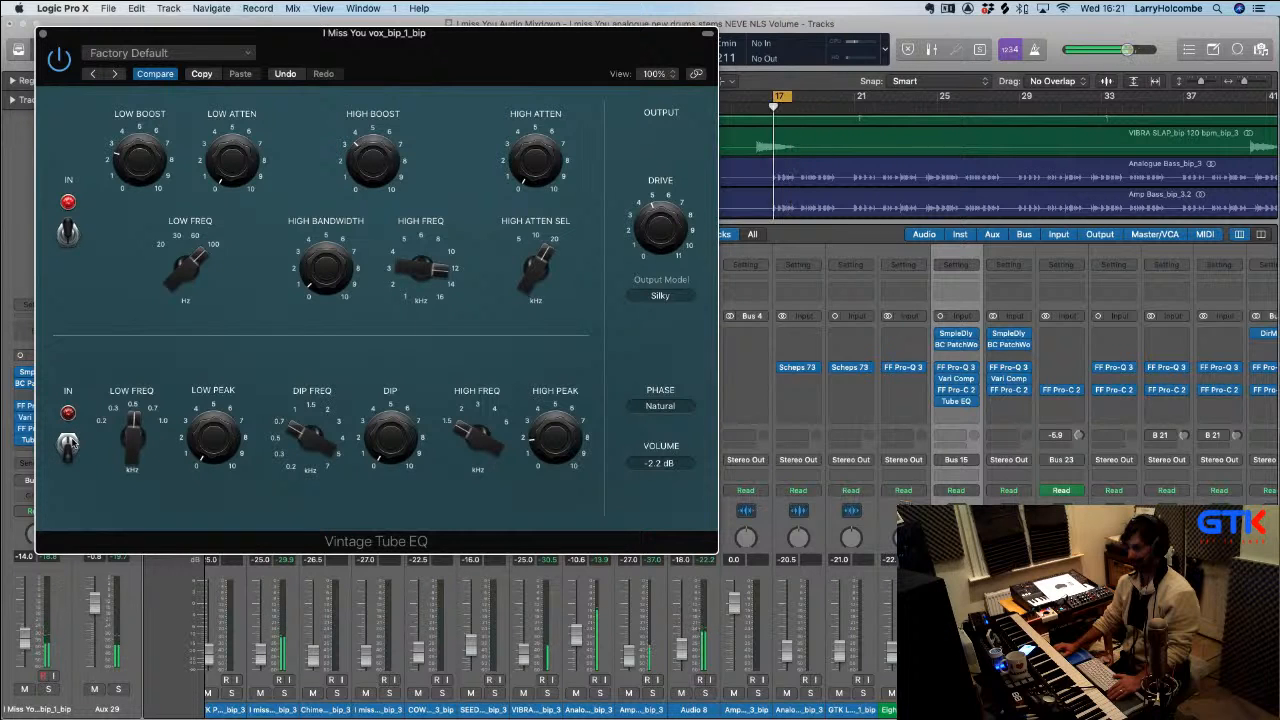
mouse_move(152, 279)
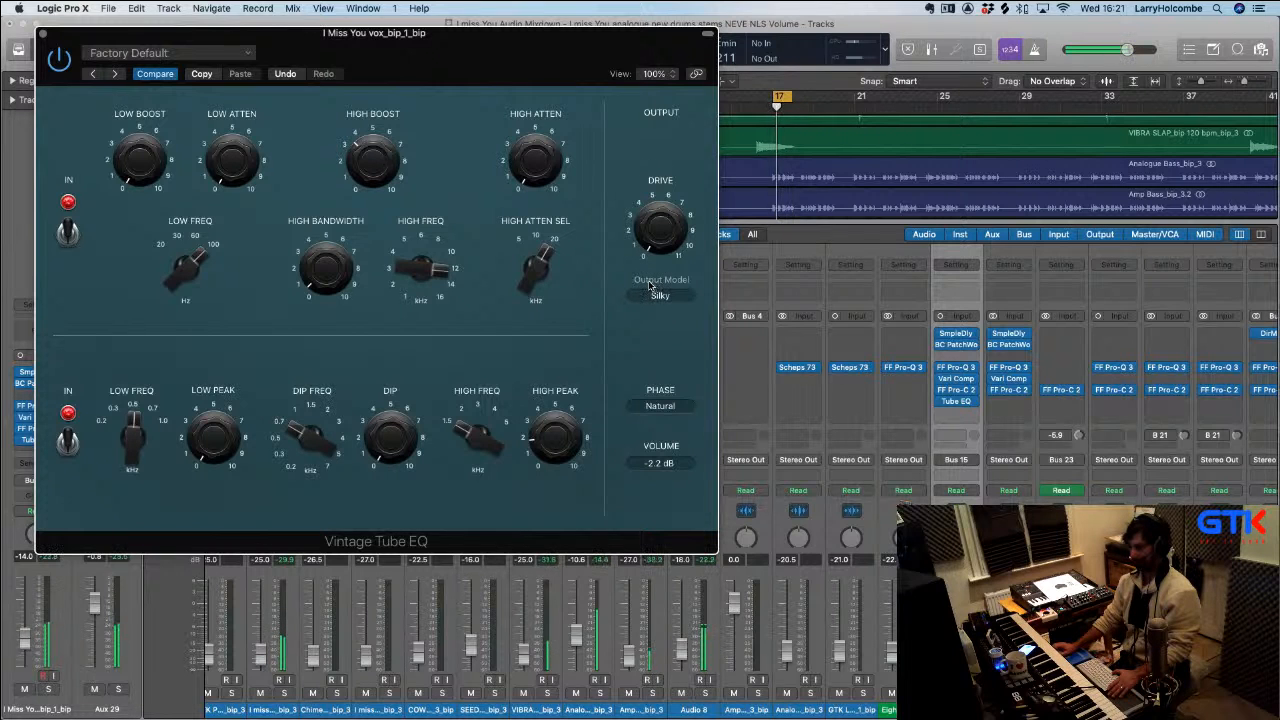
scroll(668, 229, "up", 5)
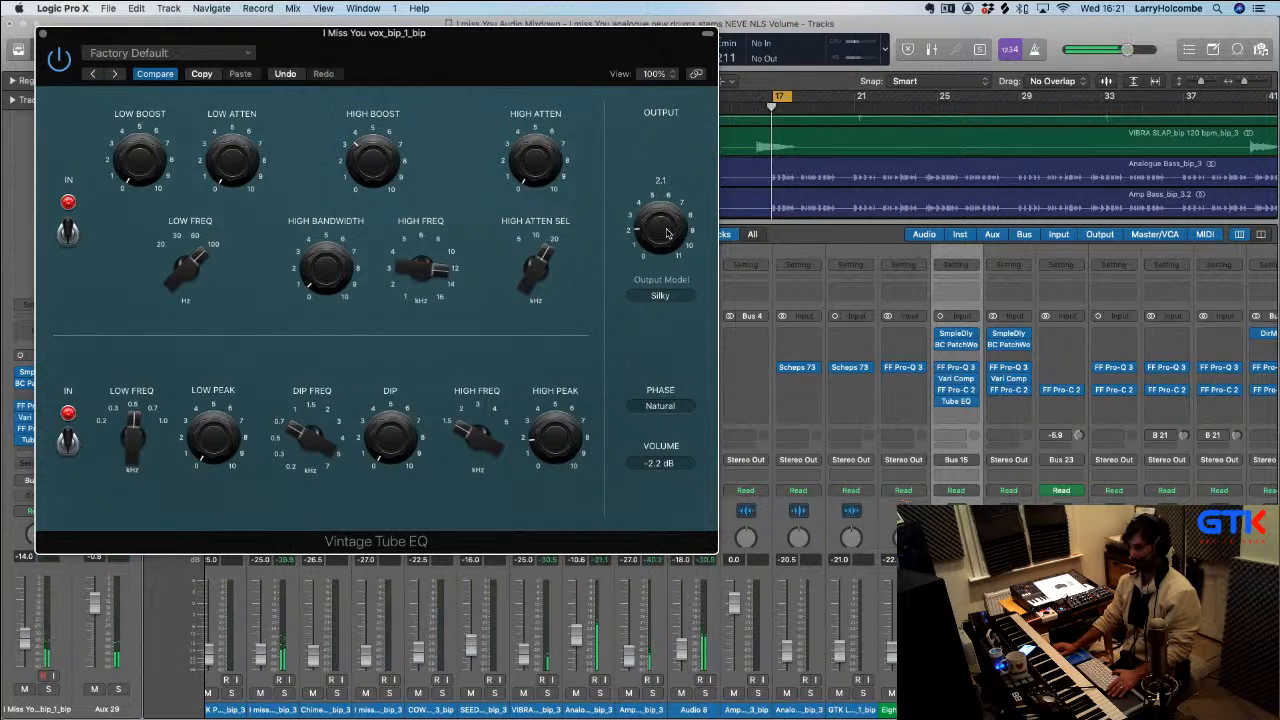
scroll(668, 229, "up", 2)
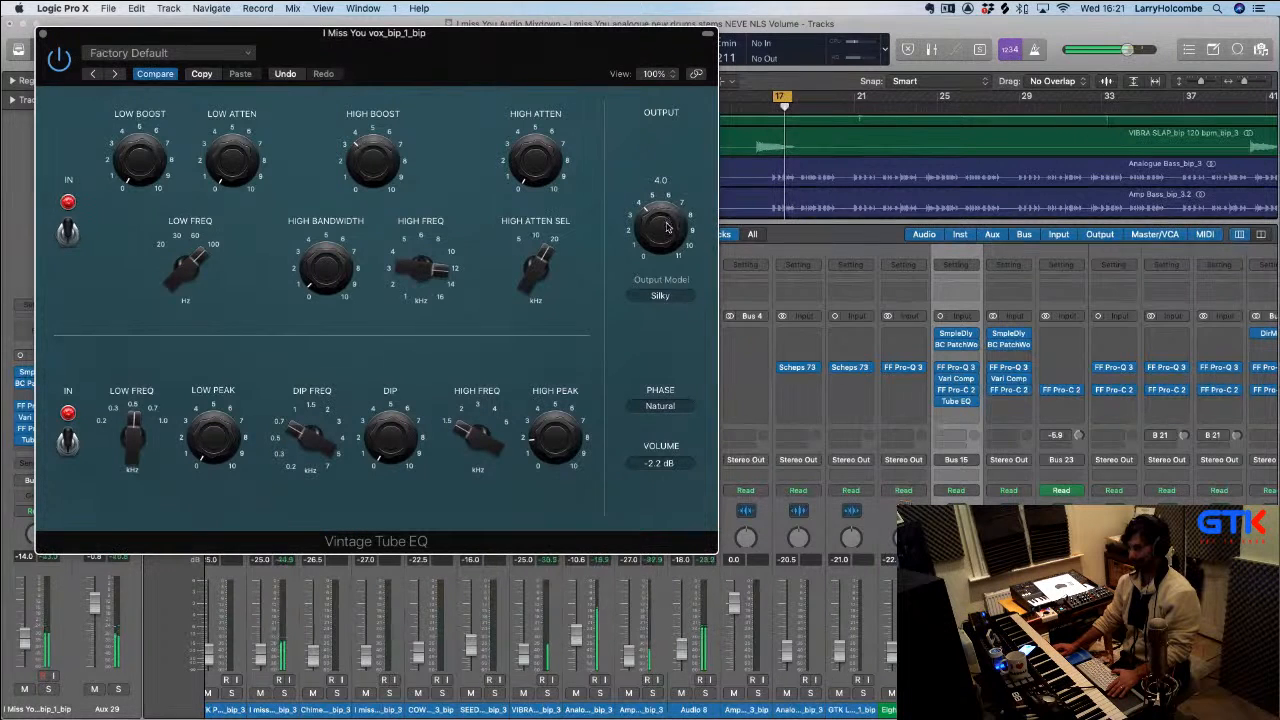
mouse_move(147, 177)
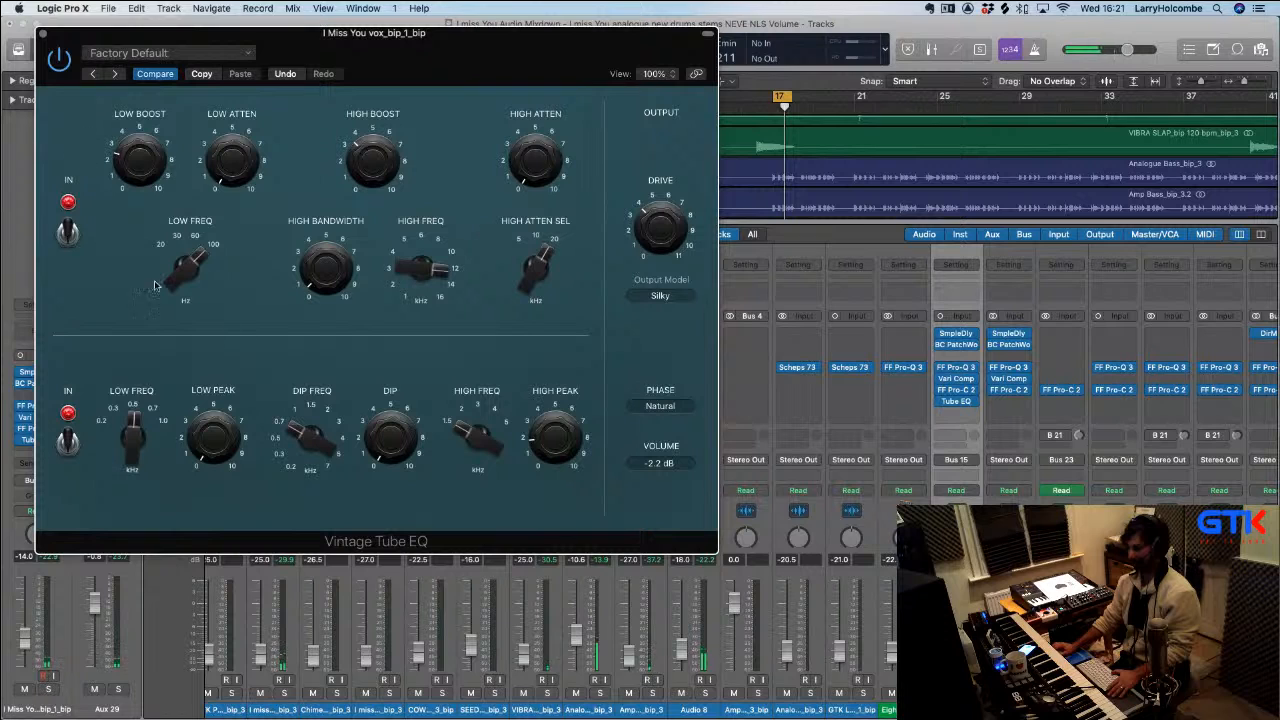
mouse_move(540, 436)
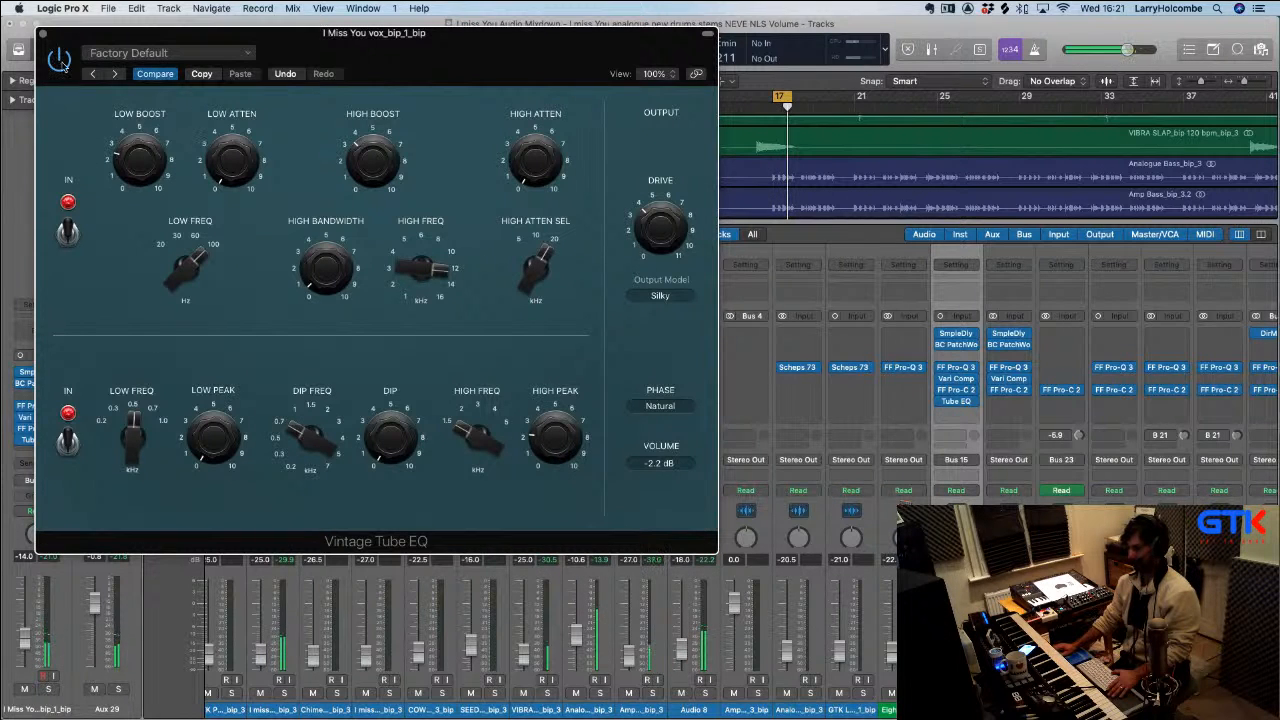
Check the EQ against bypass once more, then close its window and turn off the bar 17 cycle
left_click(59, 60)
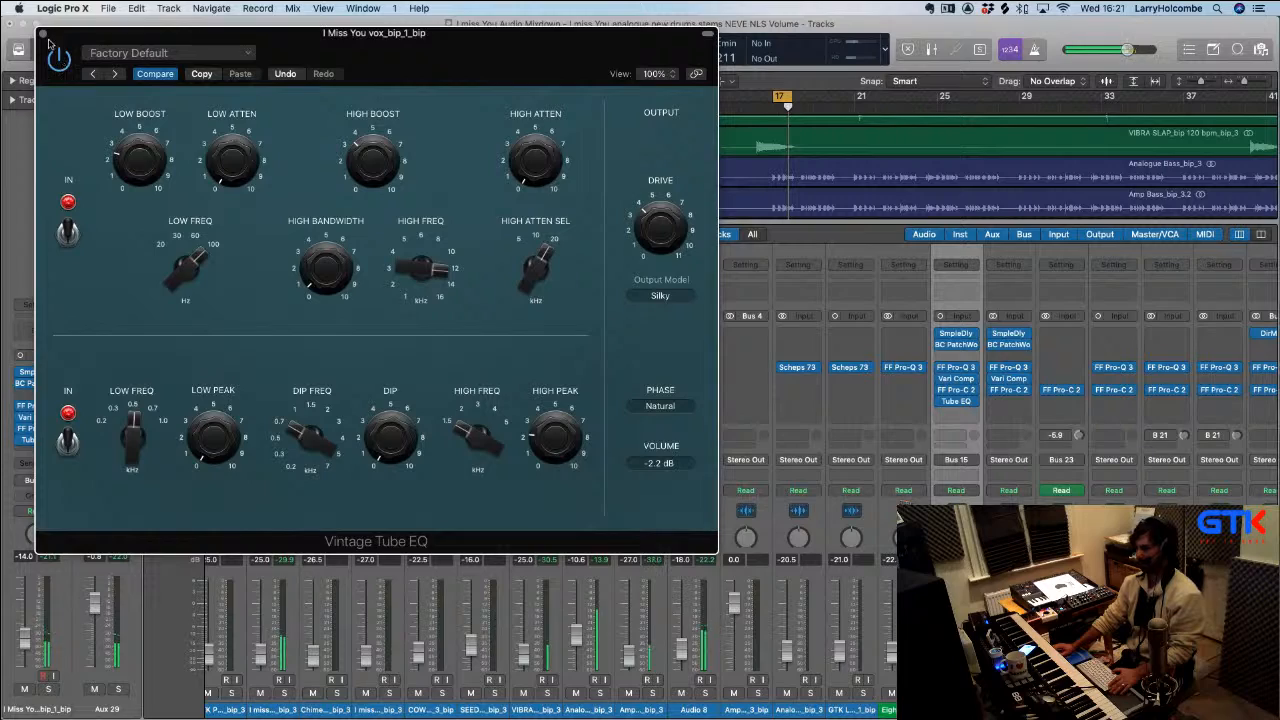
left_click(42, 34)
left_click(781, 97)
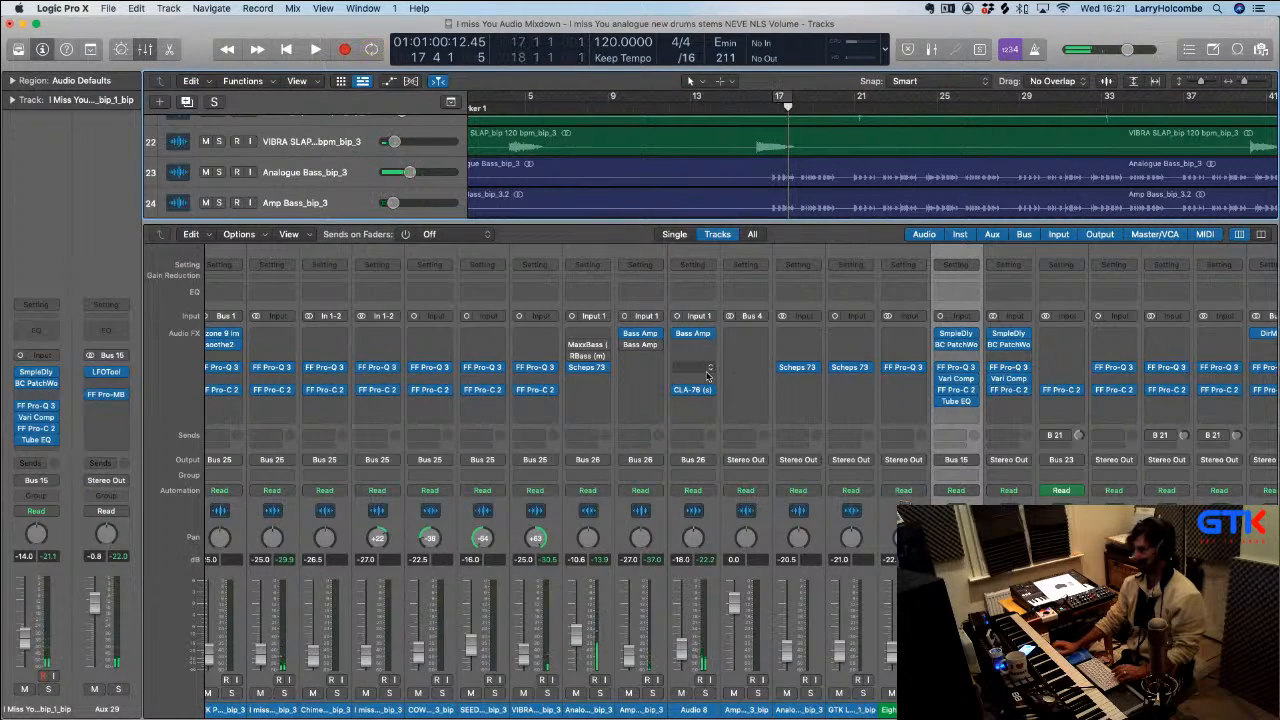
Hide the mixer and zoom out the arrangement to show more bars around the vocal and piano tracks
scroll(709, 373, "right", 5)
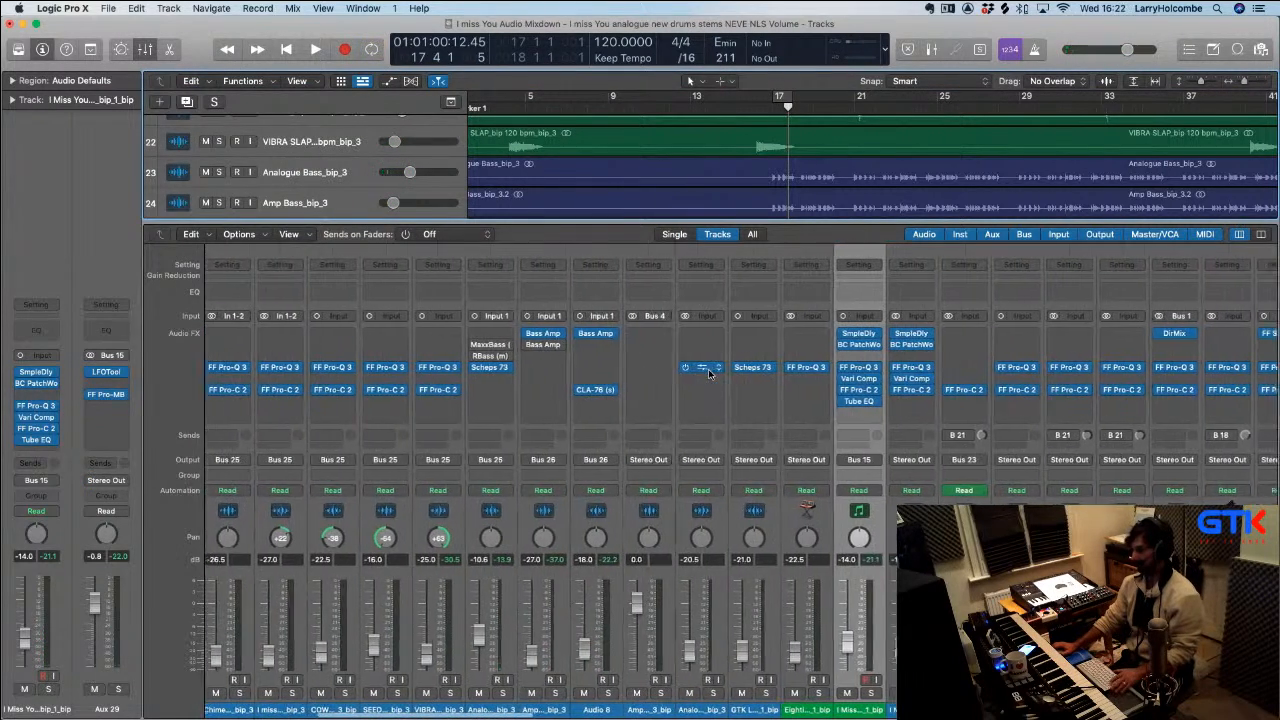
key("x")
key("z")
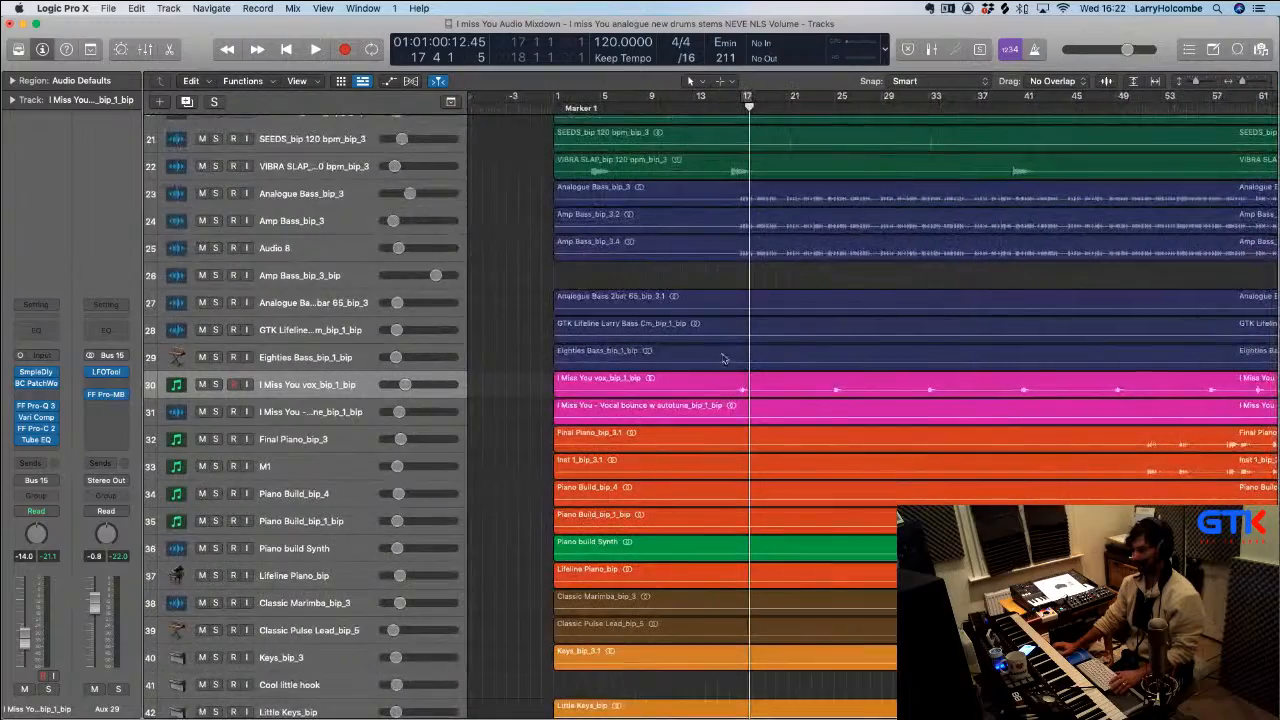
scroll(722, 349, "right", 5)
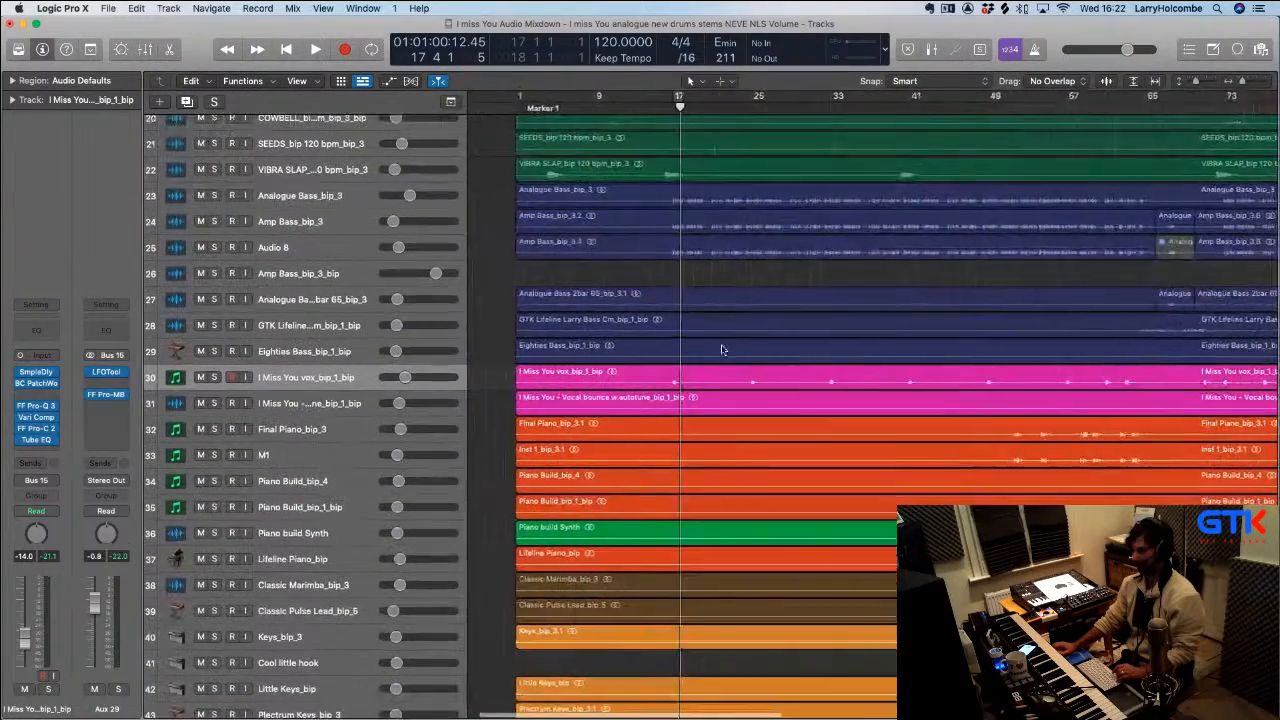
scroll(722, 349, "down", 3)
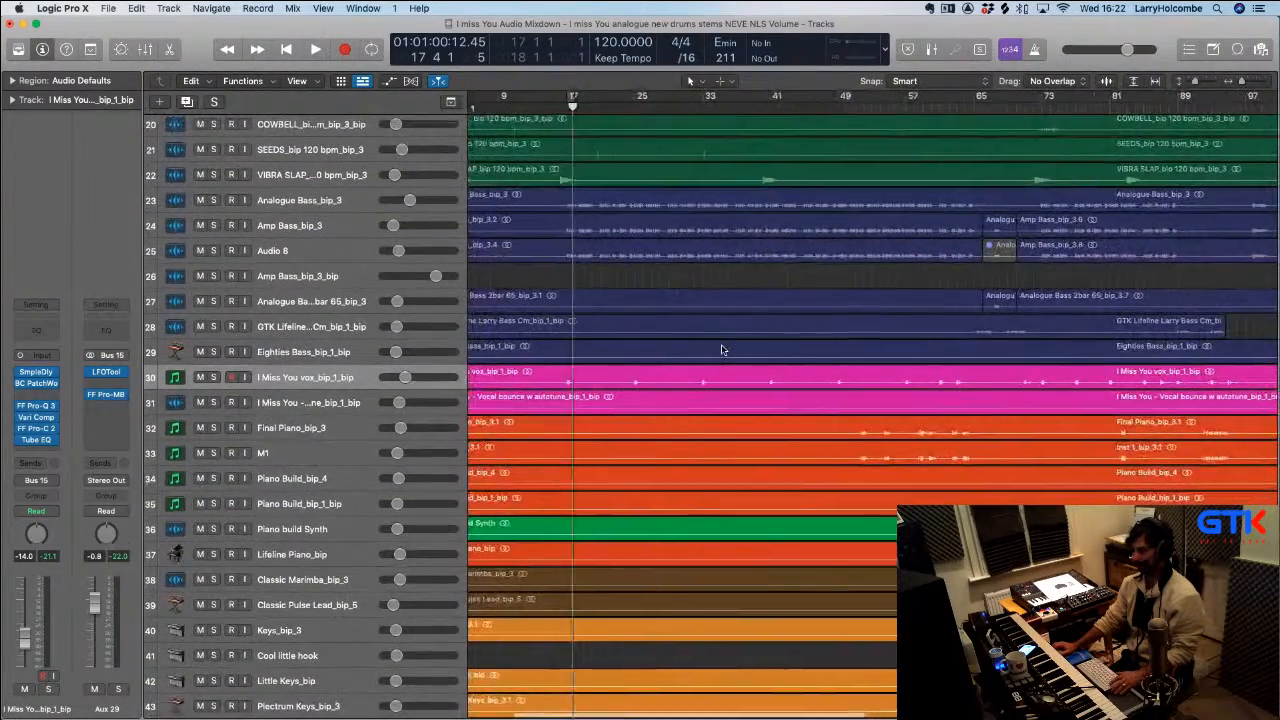
Select the Final Piano_bip_3 and M1 tracks, look over the aux channels in the mixer, and hide the mixer again
key("z")
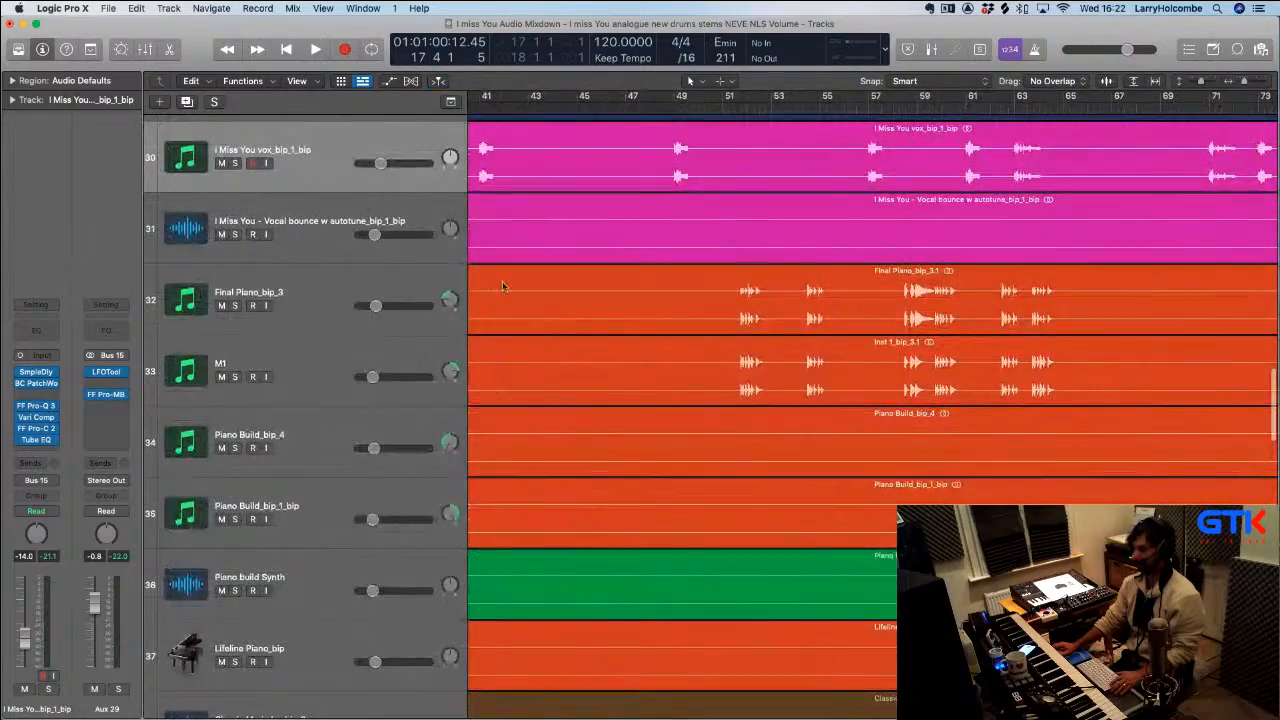
left_click(364, 283)
left_click(320, 366, "shift")
key("x")
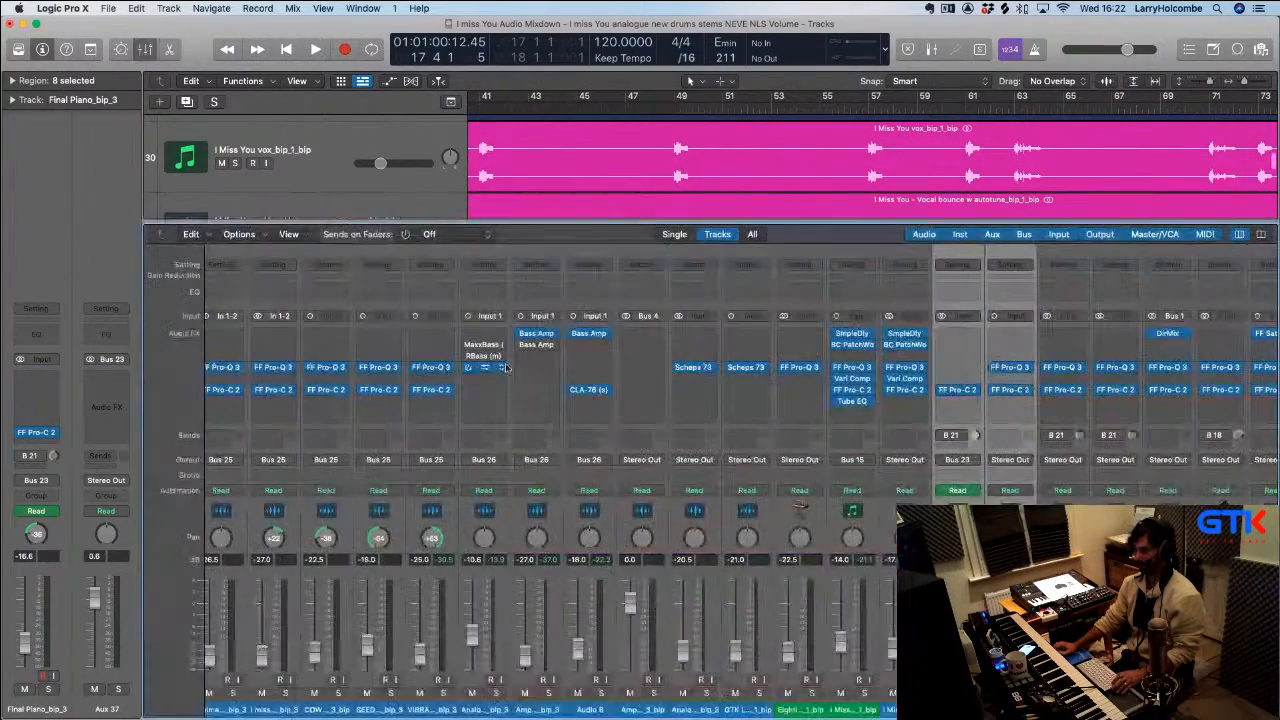
scroll(739, 391, "right", 10)
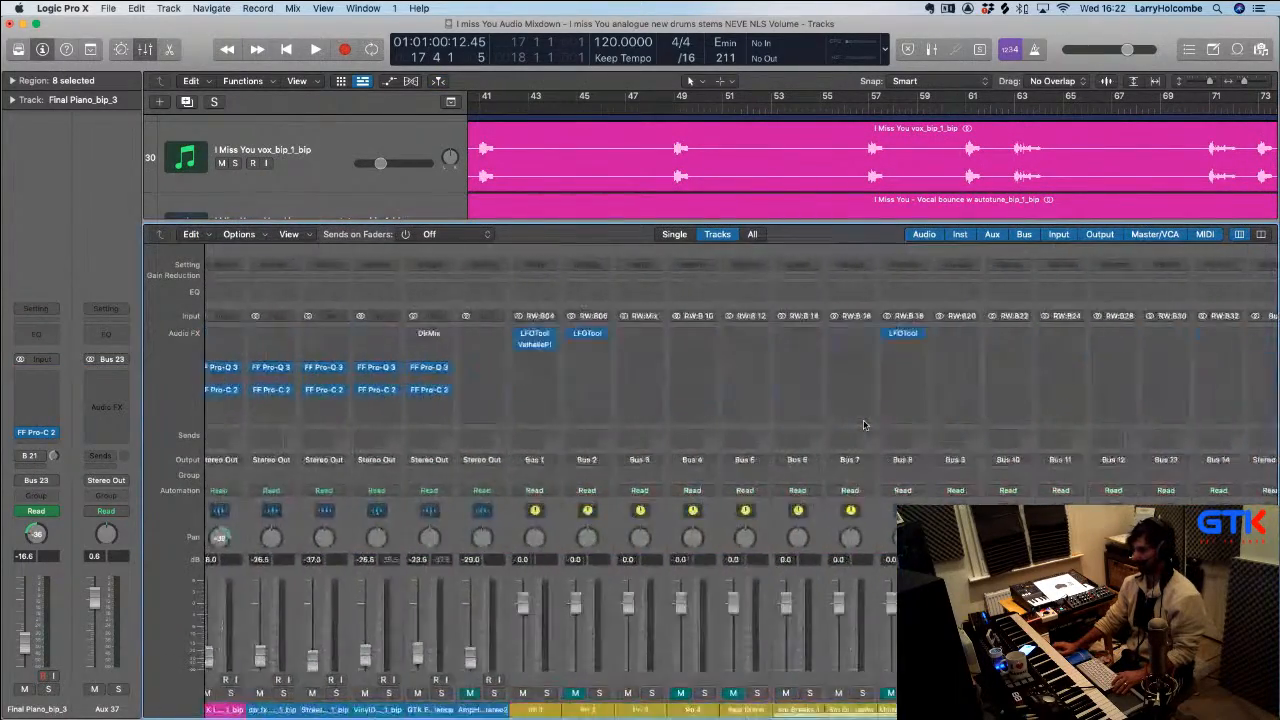
scroll(864, 425, "right", 10)
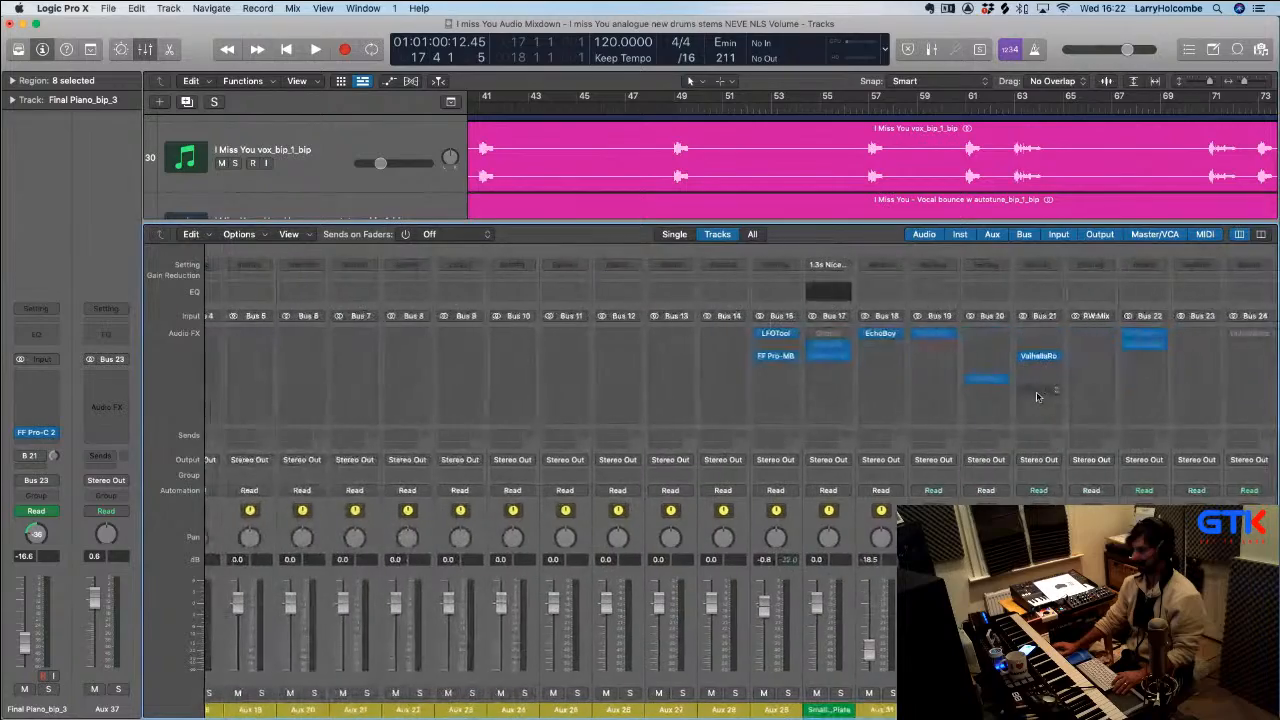
scroll(1127, 347, "left", 15)
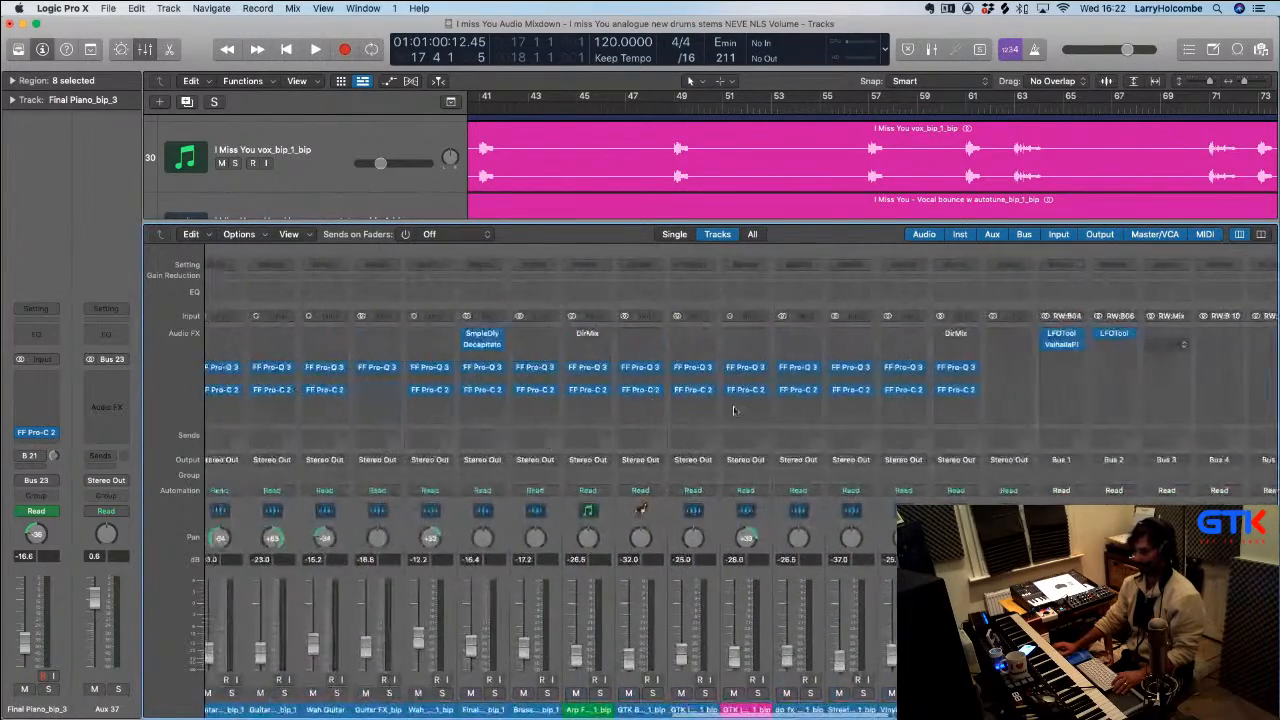
key("x")
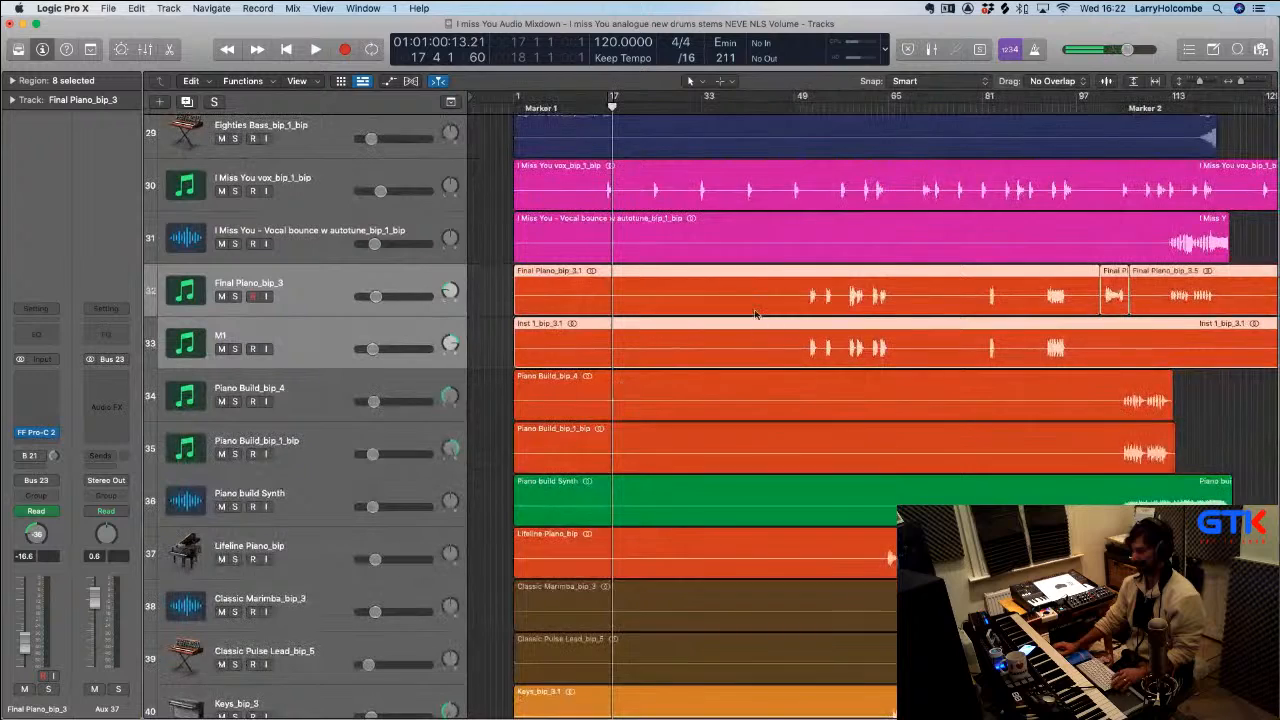
Set a cycle range from bar 51 to bar 57 over the first piano phrases and start playback
key("z")
key("super+Left")
key("super+Up")
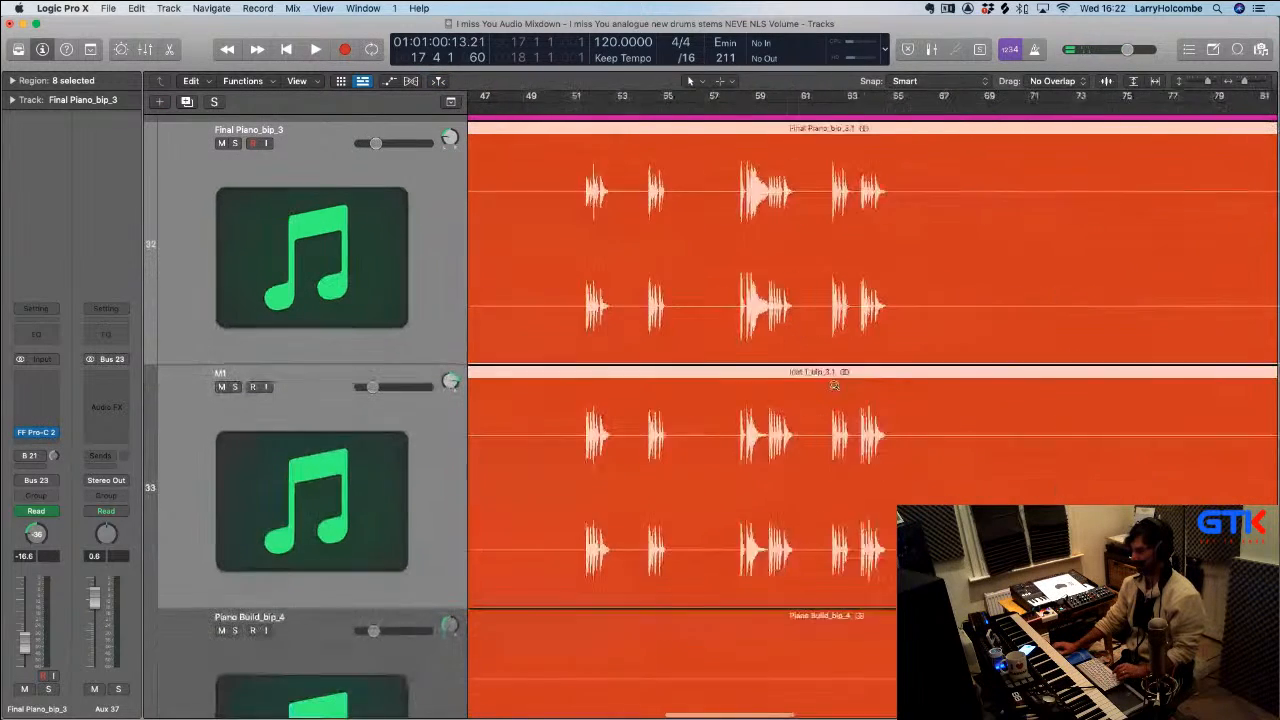
key("Down")
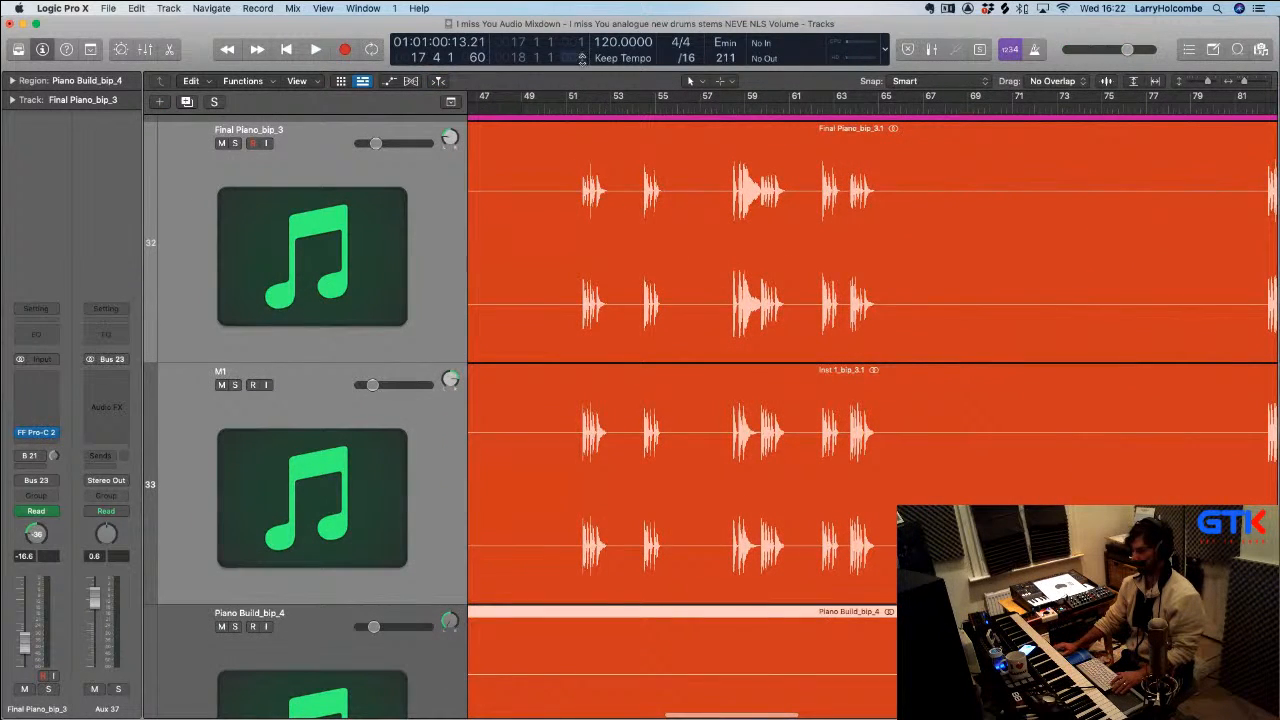
left_click_drag(568, 100, 695, 110)
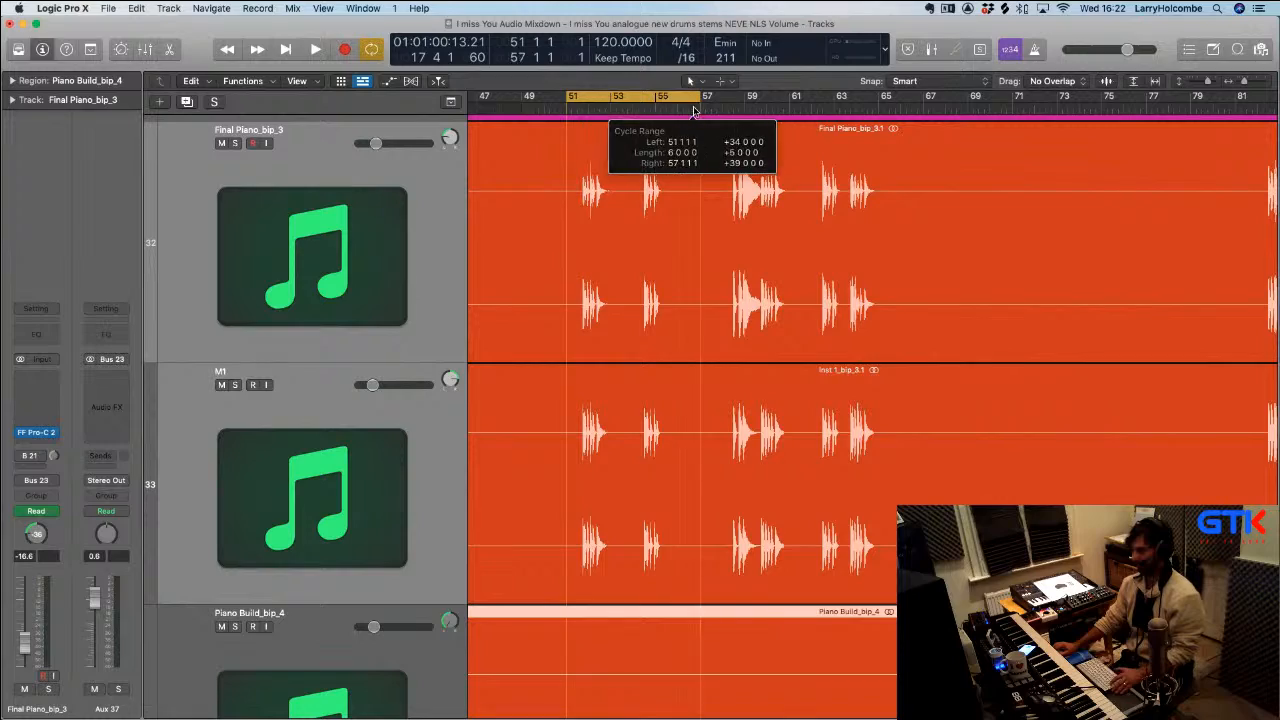
key("space")
Route the M1 channel's output to Bus 23 (Aux 37) in the mixer and stop playback
key("x")
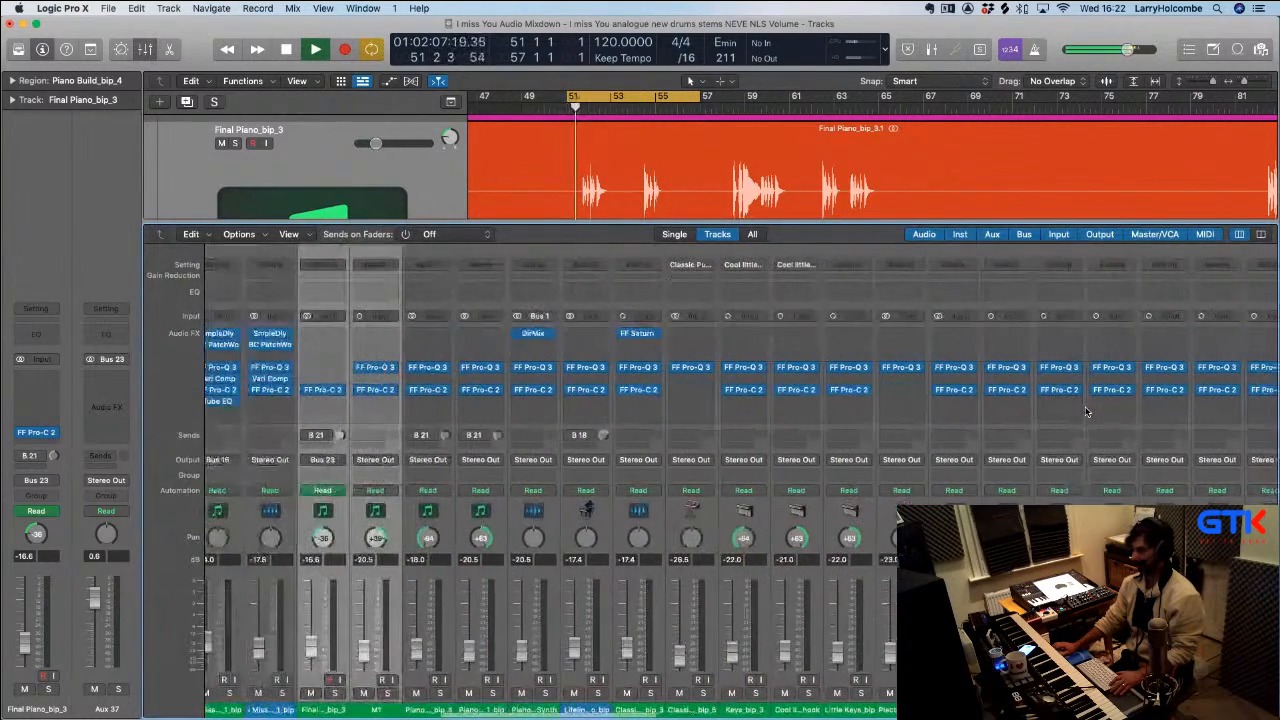
left_click(375, 459)
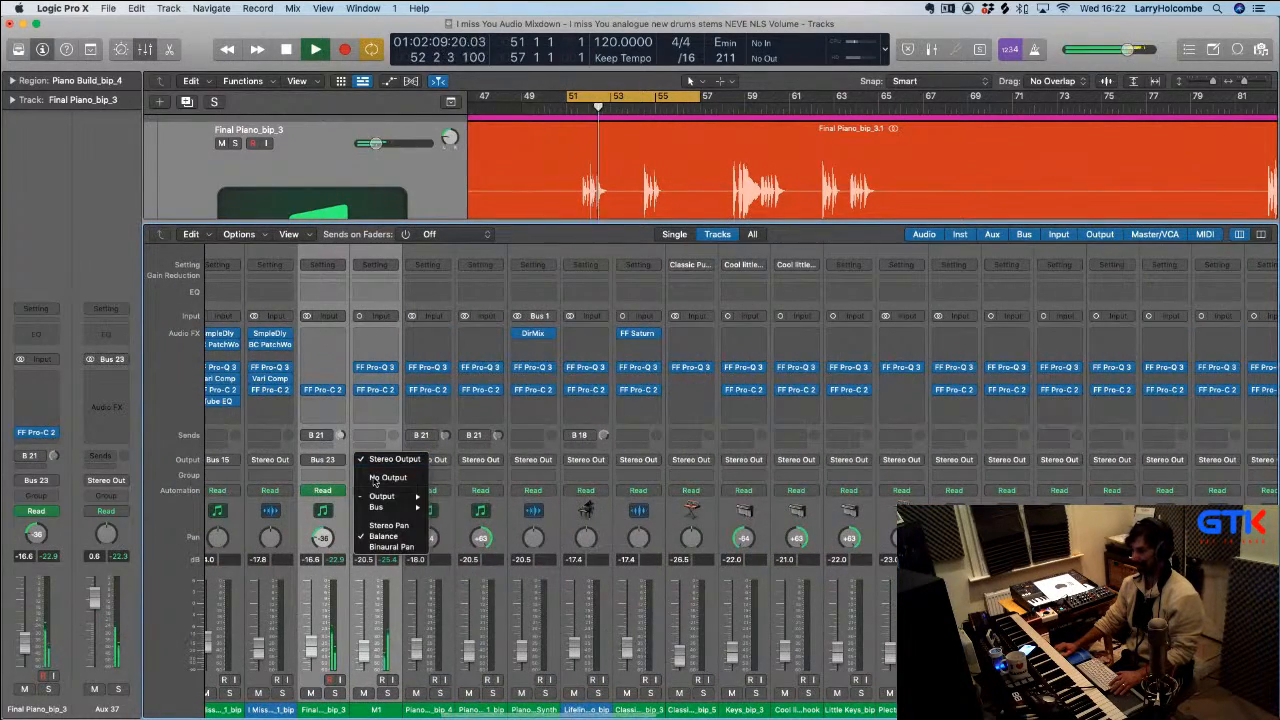
mouse_move(385, 507)
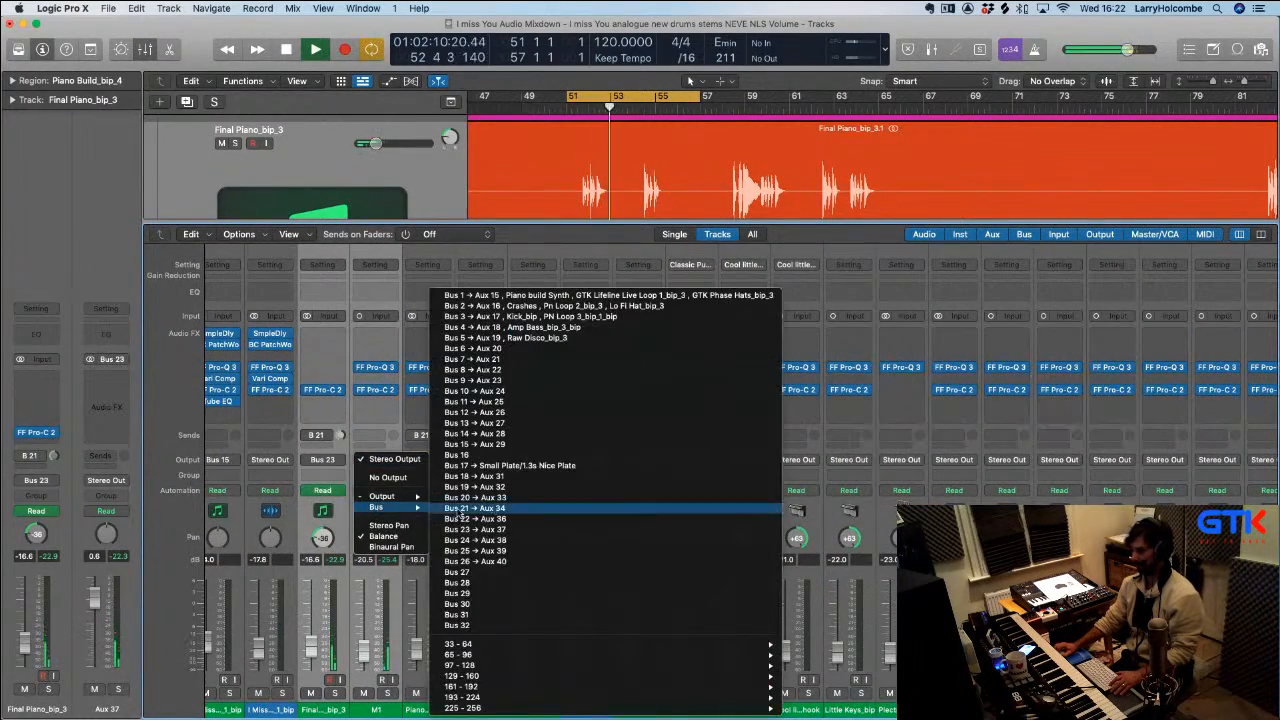
left_click(510, 530)
key("space")
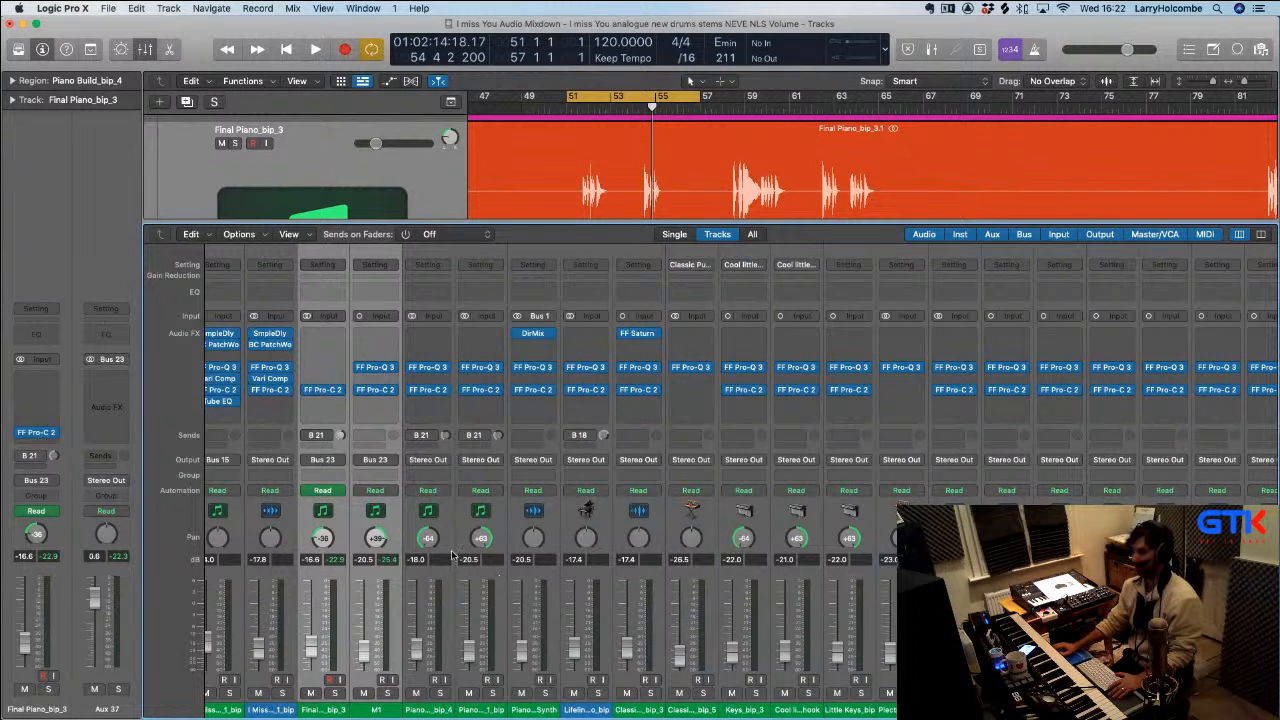
Select the Piano Build_bip_4 channel, hide the mixer and reduce the track heights to show the vocal and piano tracks together
left_click(430, 710)
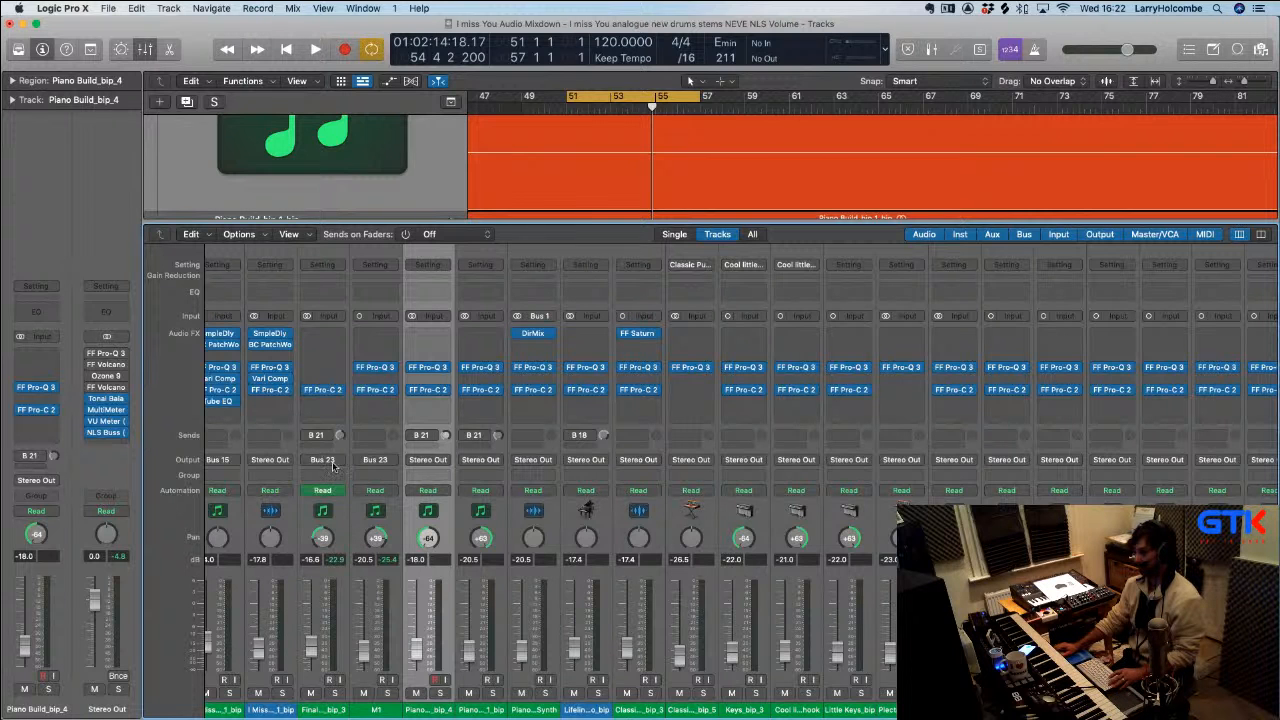
scroll(543, 462, "right", 10)
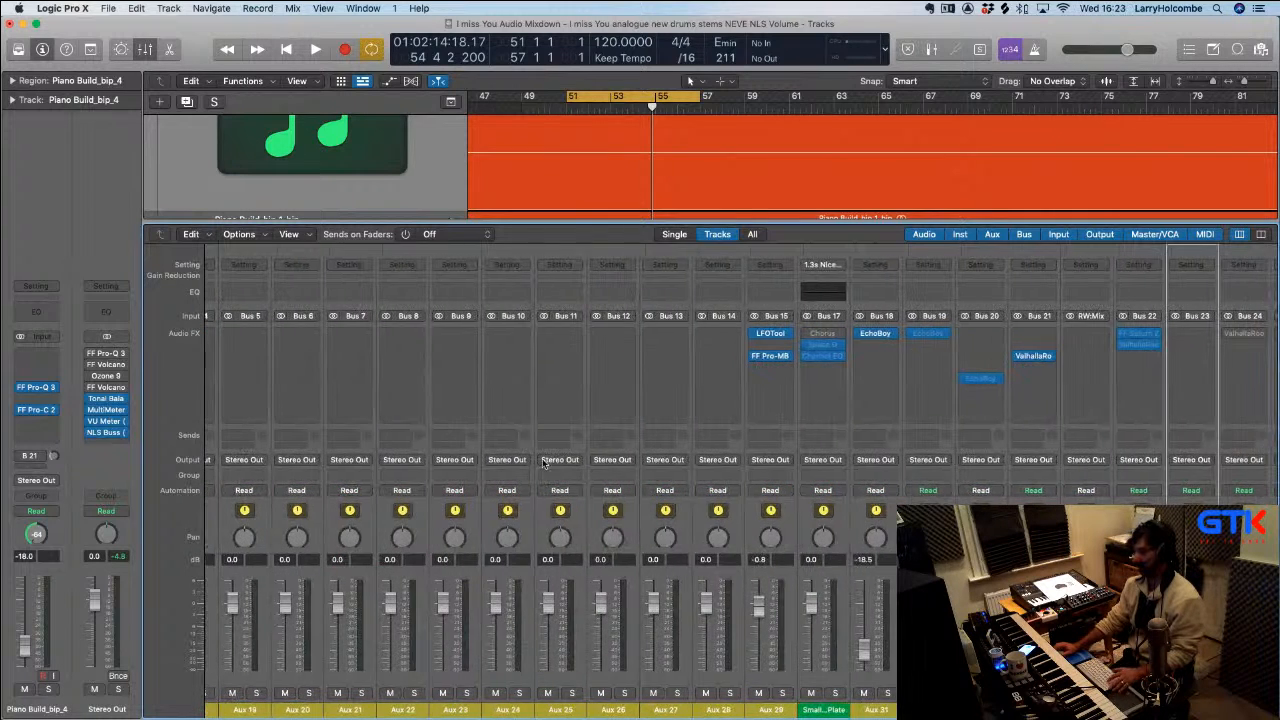
key("x")
key("super+Up")
key("super+Up")
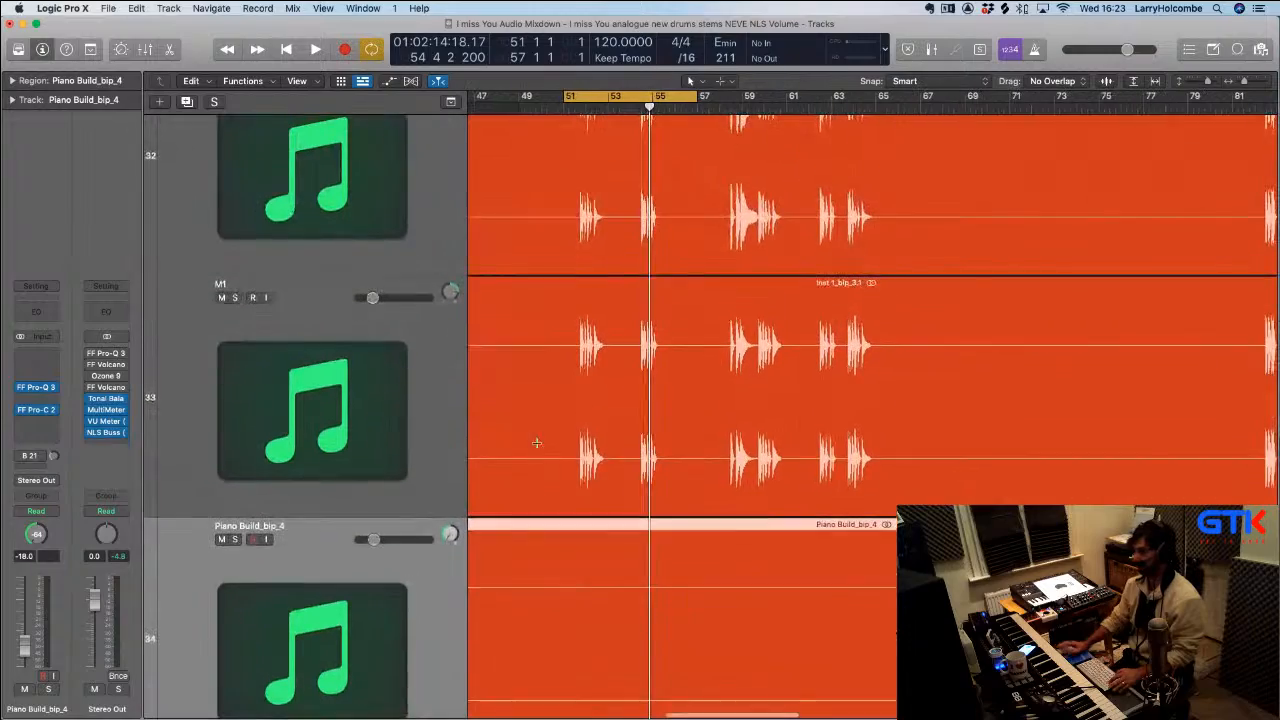
key("super+Up")
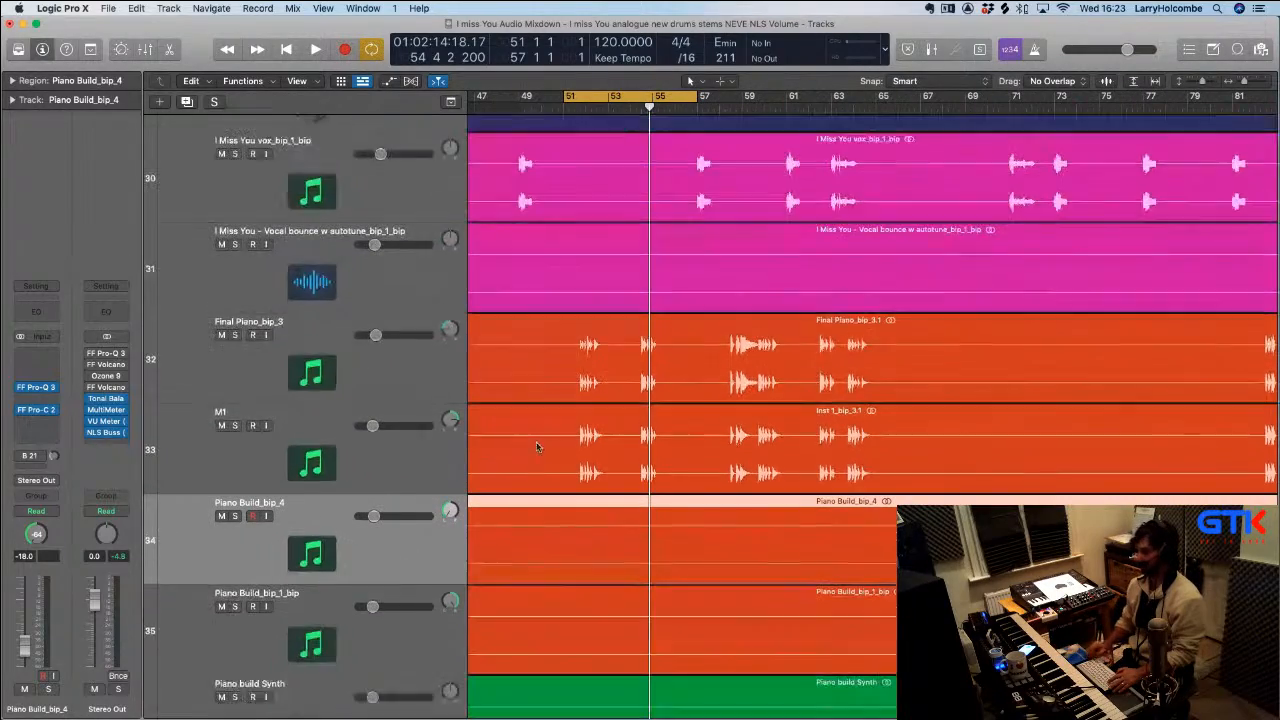
Show the Bus 23 aux channel in the mixer and briefly play the looped piano section
scroll(680, 460, "right", 2)
key("x")
scroll(900, 420, "right", 10)
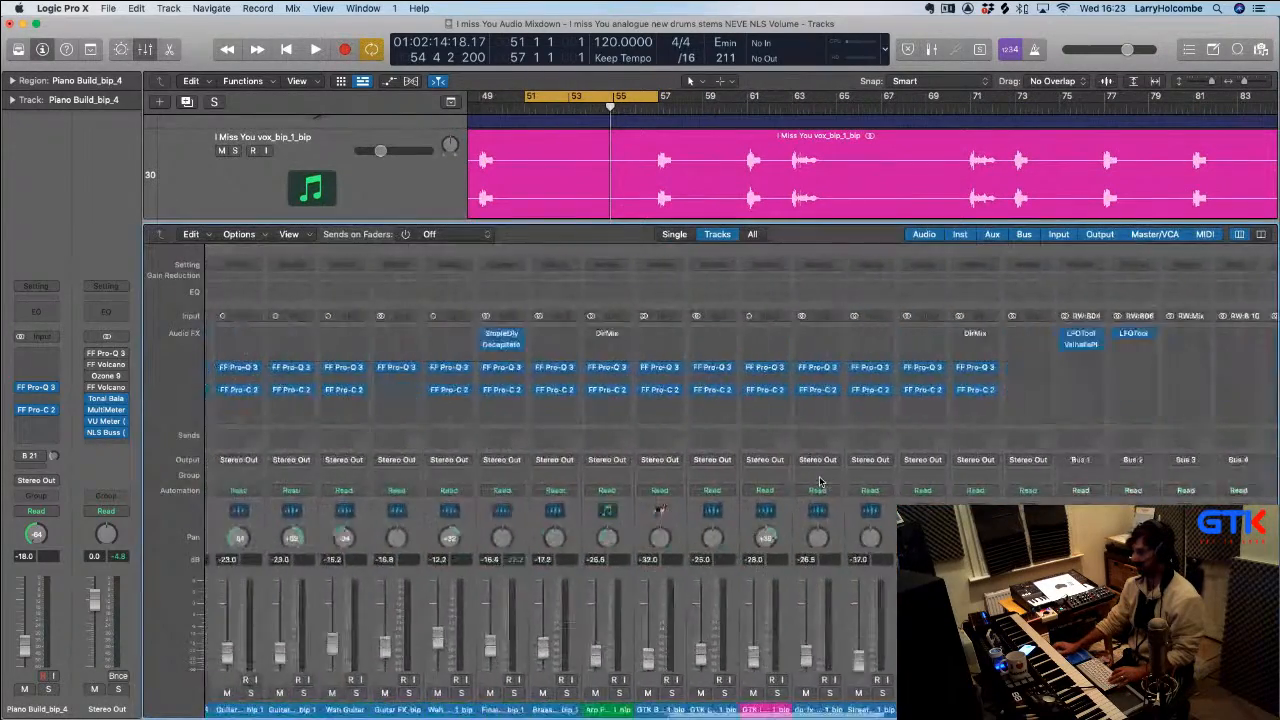
key("space")
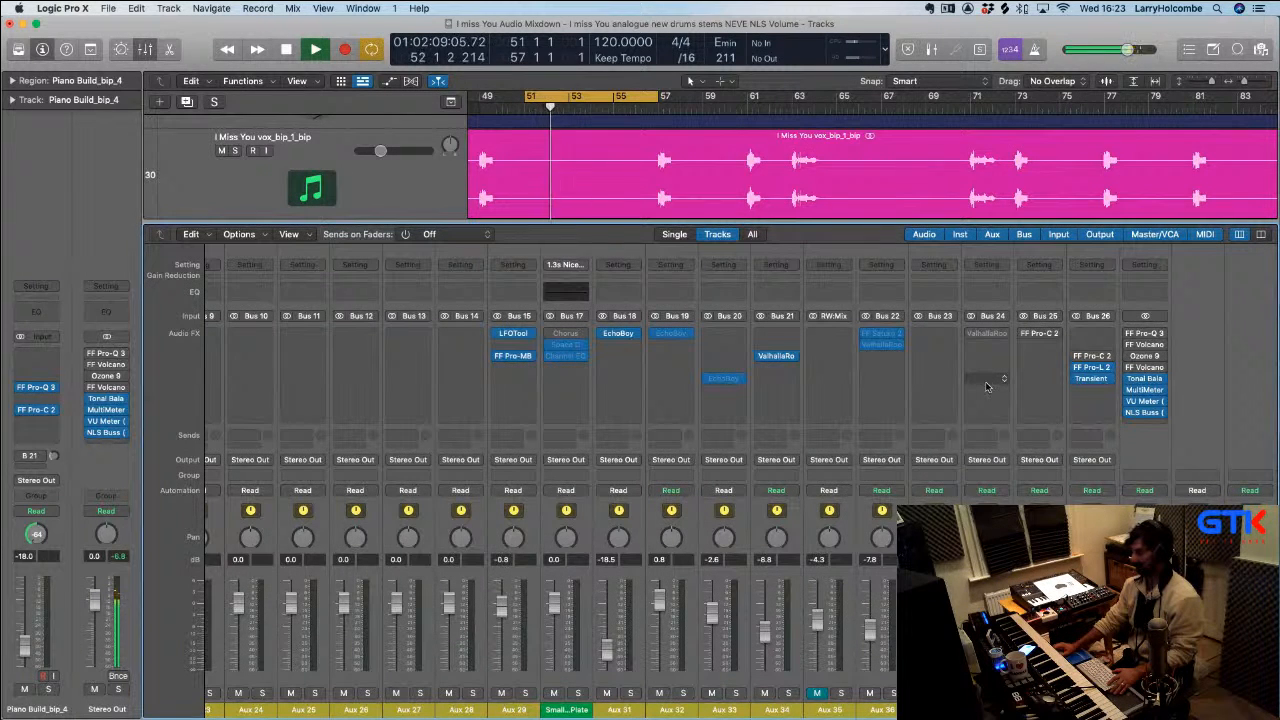
key("space")
Insert the Waves Kramer HLS (s) plug-in on the Bus 23 aux channel
left_click(921, 358)
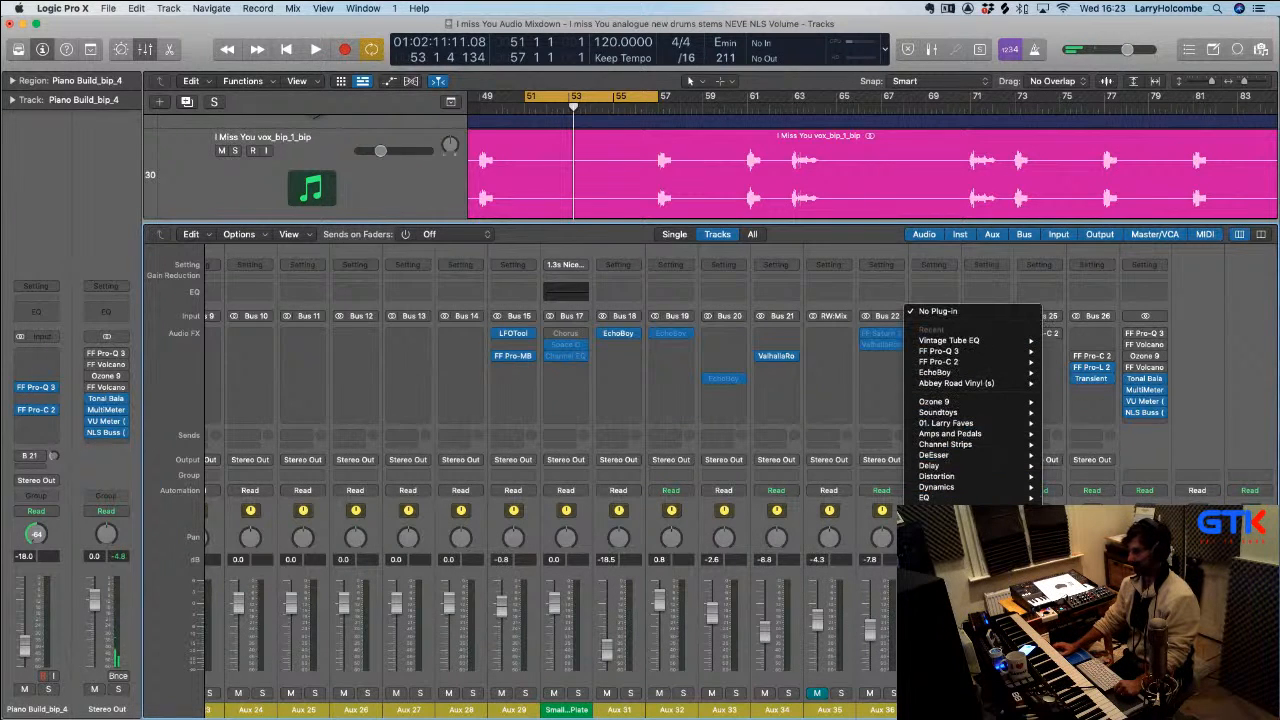
mouse_move(945, 704)
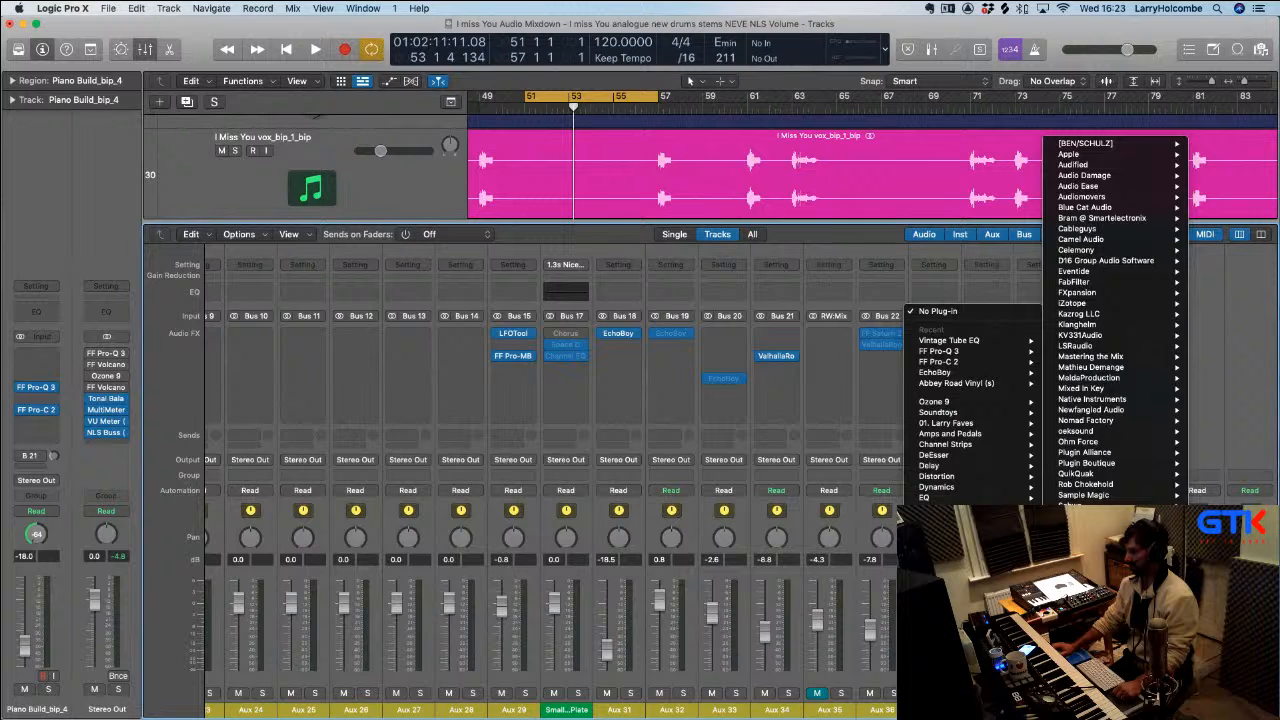
mouse_move(1110, 630)
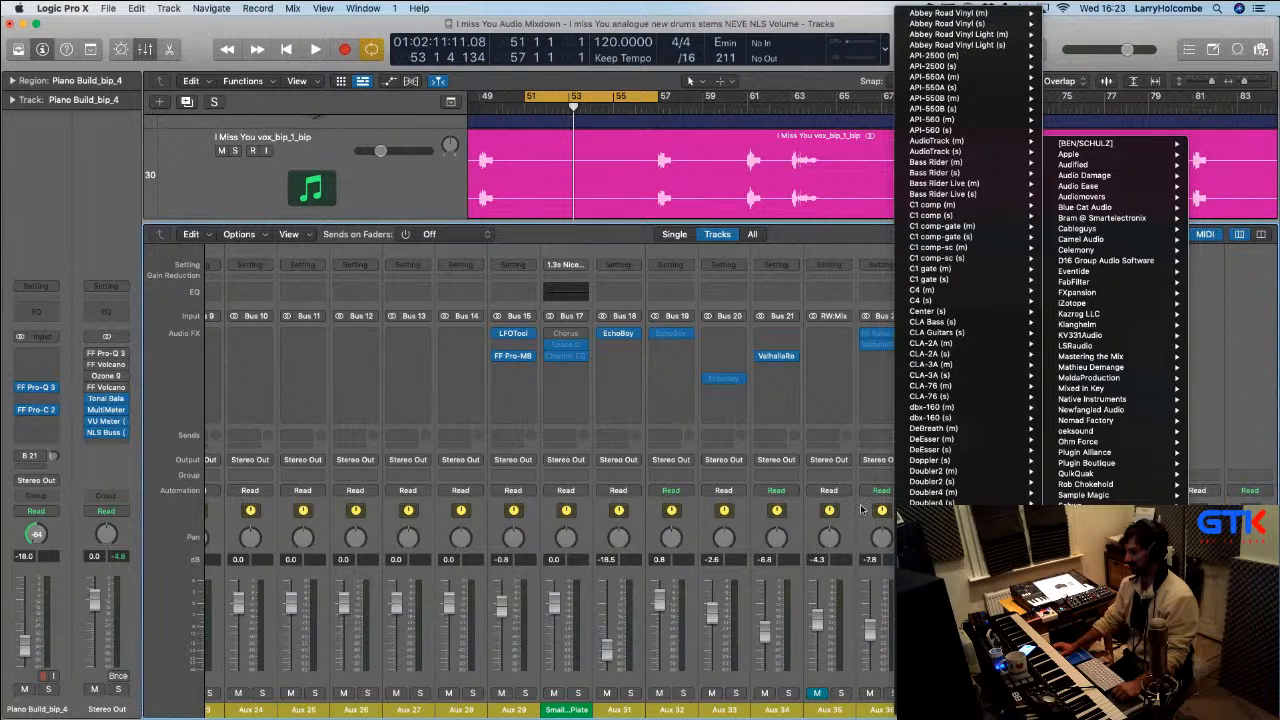
scroll(955, 480, "down", 10)
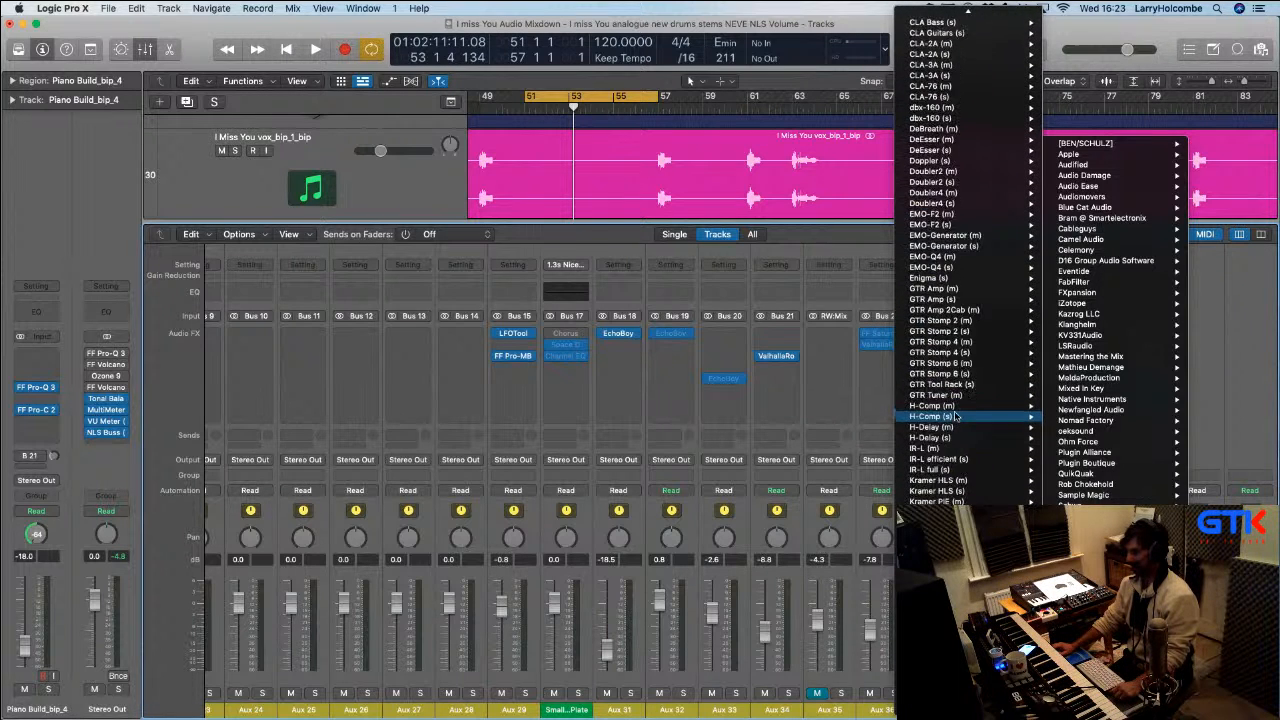
scroll(955, 415, "down", 10)
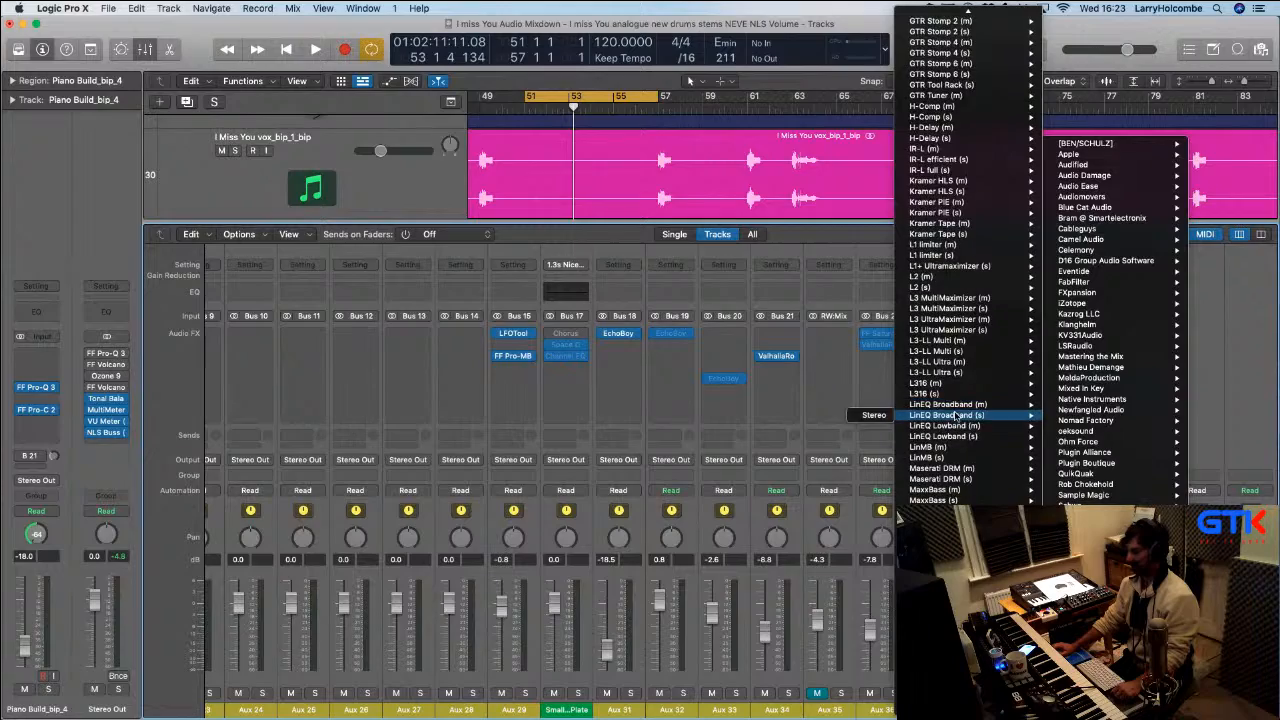
scroll(955, 415, "down", 4)
scroll(955, 415, "down", 8)
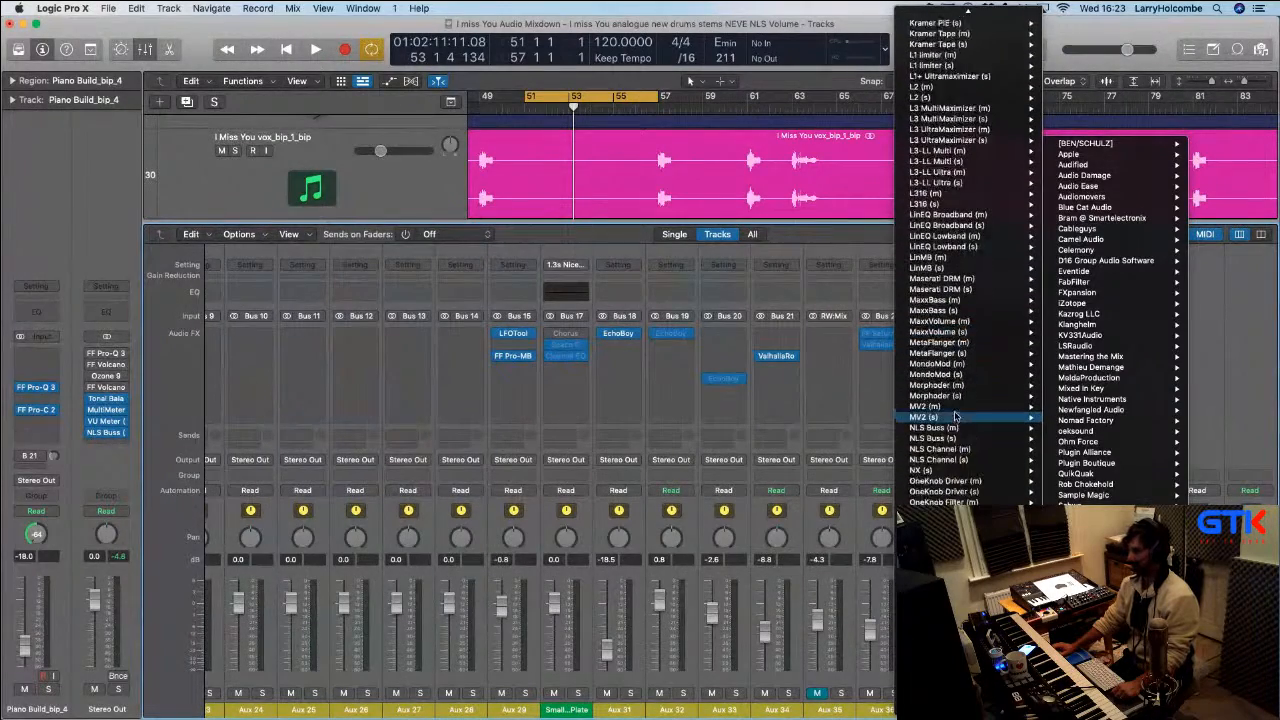
scroll(955, 415, "down", 20)
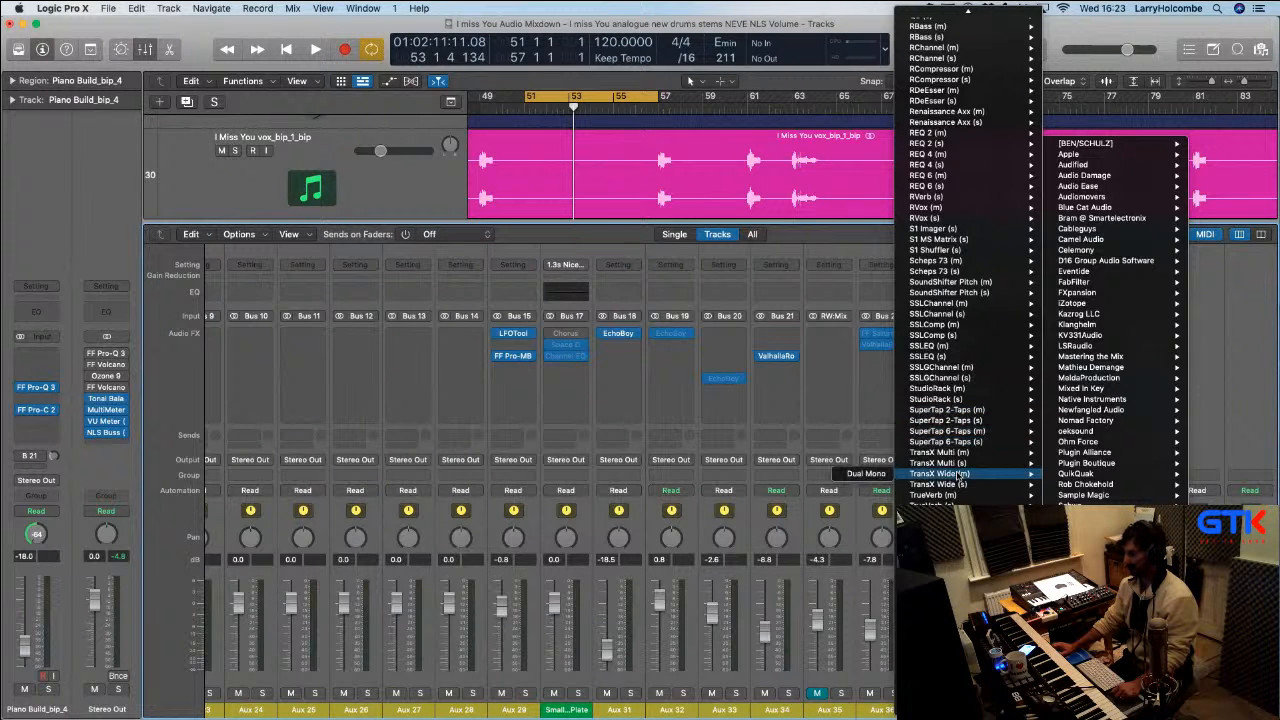
scroll(955, 474, "up", 15)
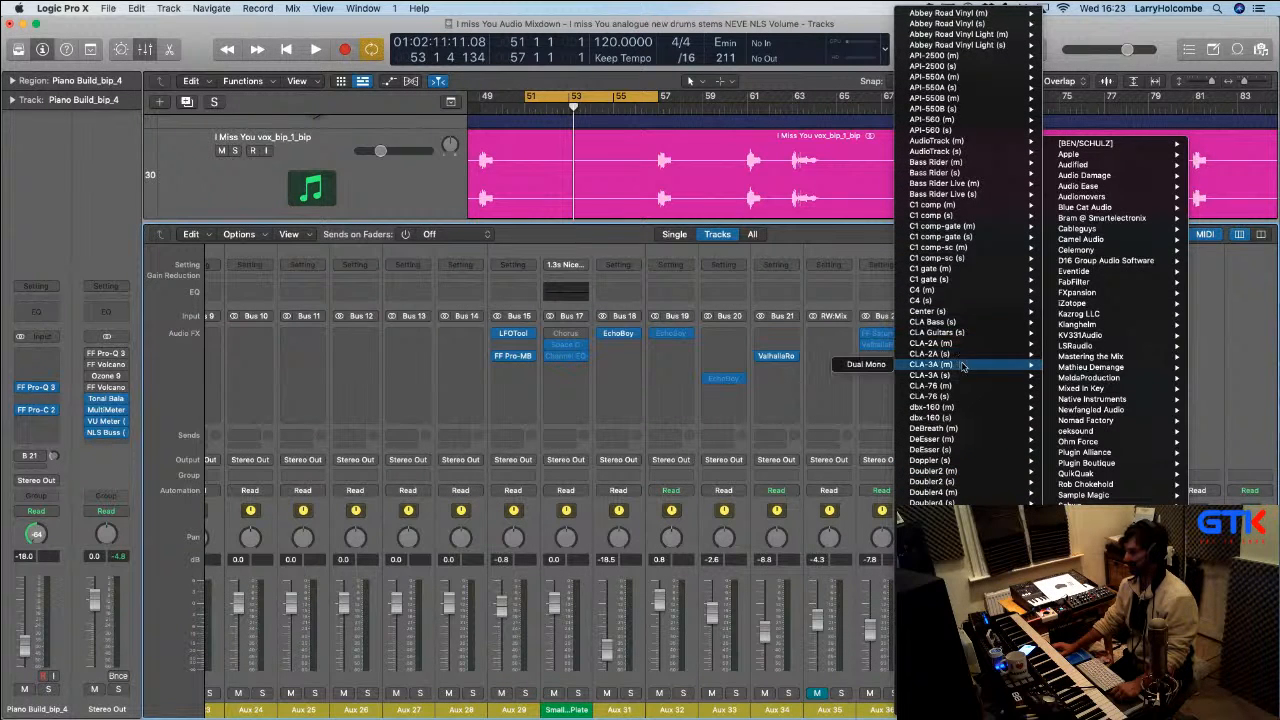
scroll(962, 367, "down", 10)
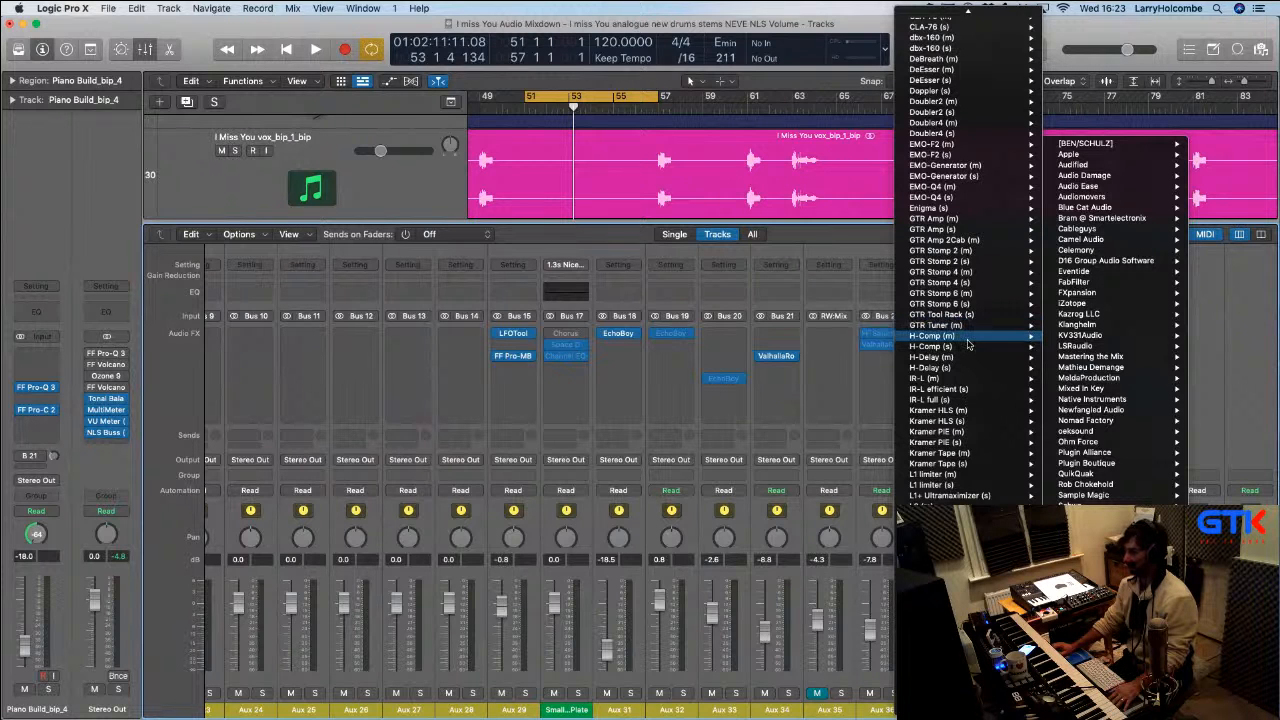
left_click(920, 421)
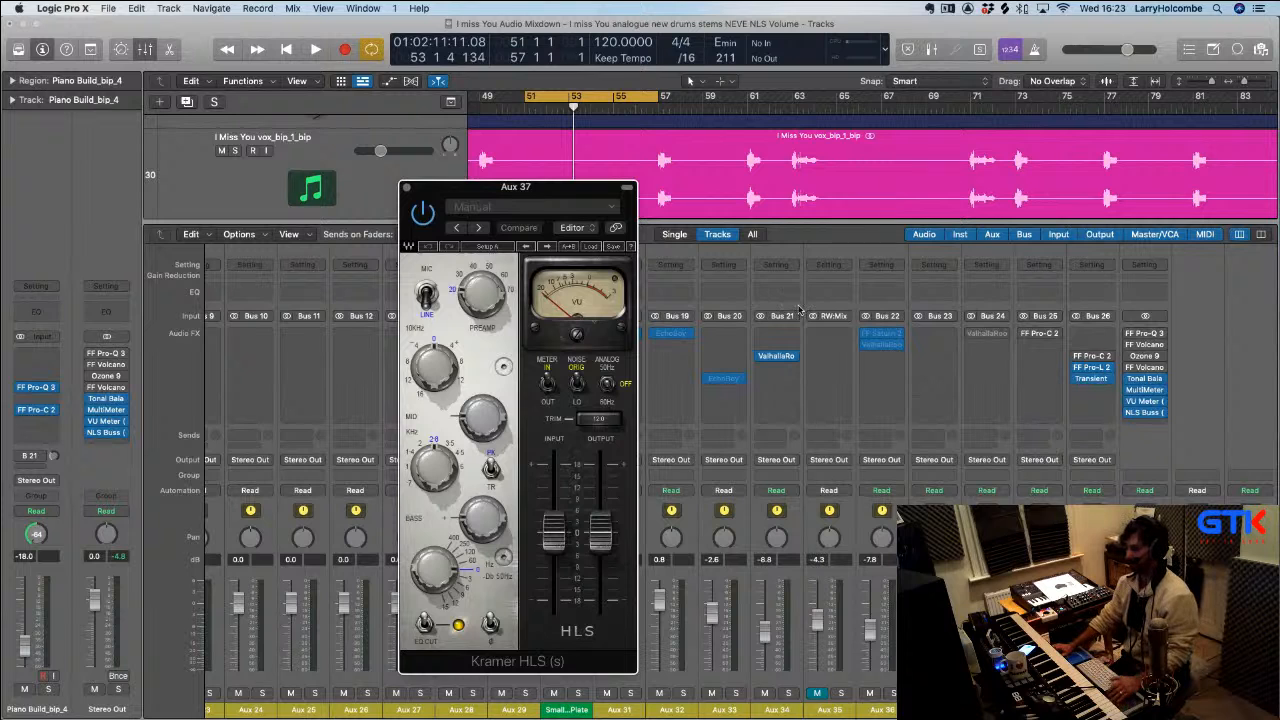
Move the Kramer HLS window clear of the Bus 23 channel and audition the looped piano section
left_click_drag(455, 191, 482, 152)
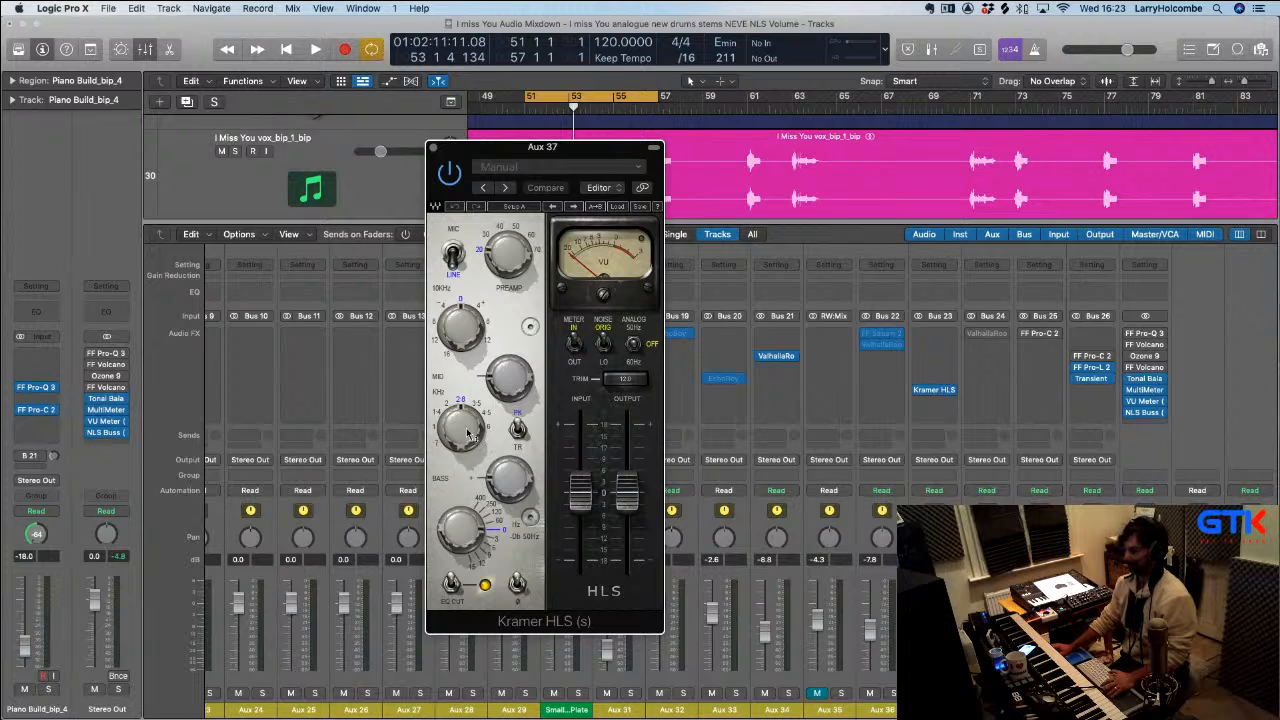
mouse_move(458, 433)
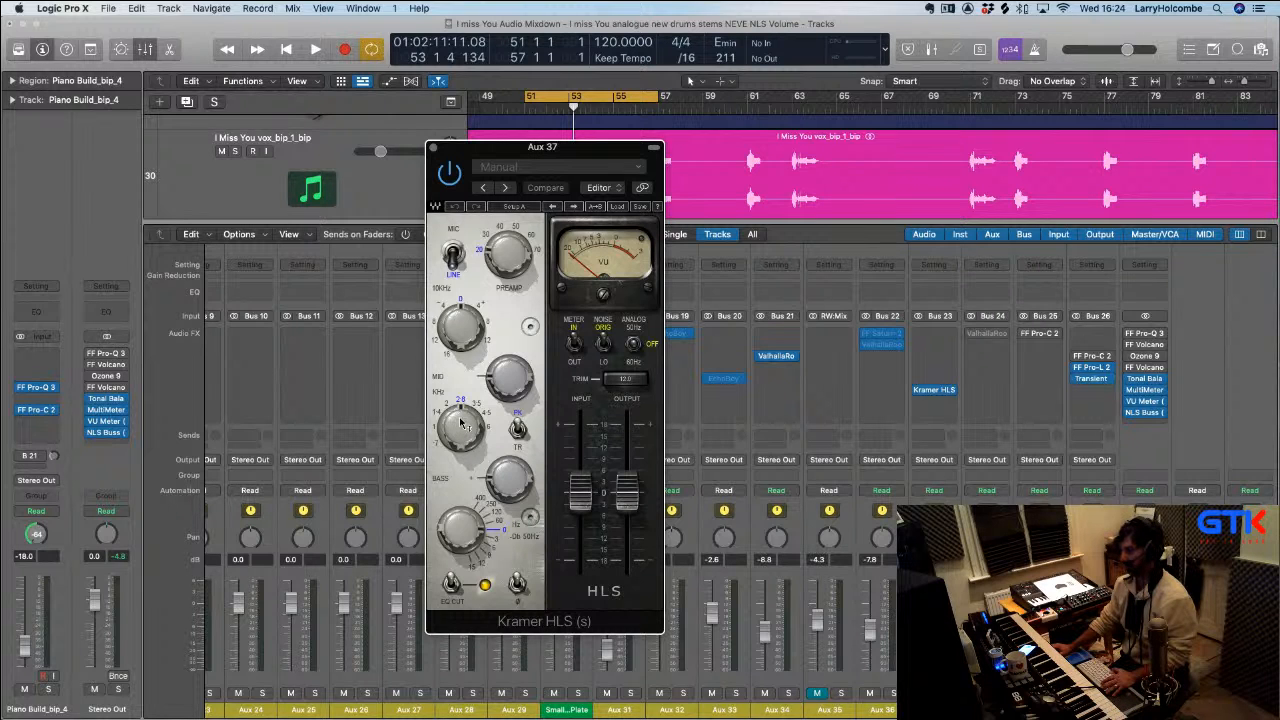
key("space")
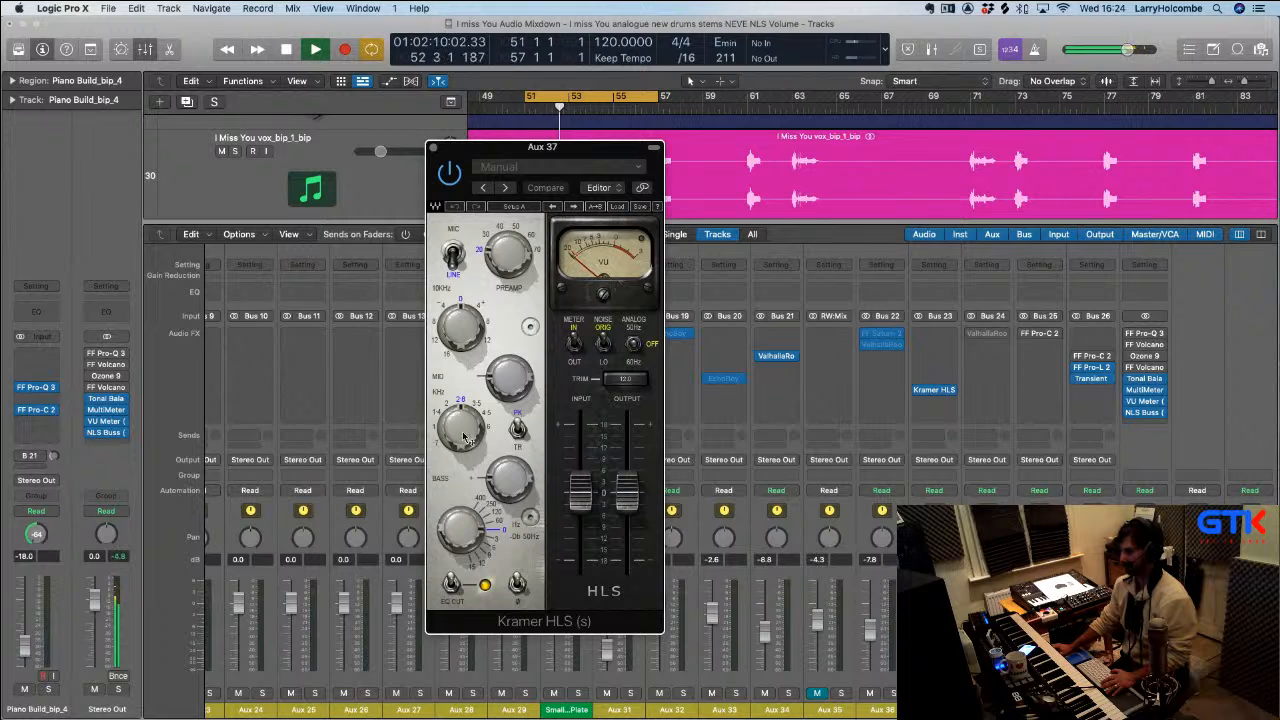
key("space")
key("space")
Boost the Kramer HLS Mid gain to about 5.8 during playback, then reduce it to about 2.9
left_click_drag(508, 380, 484, 288)
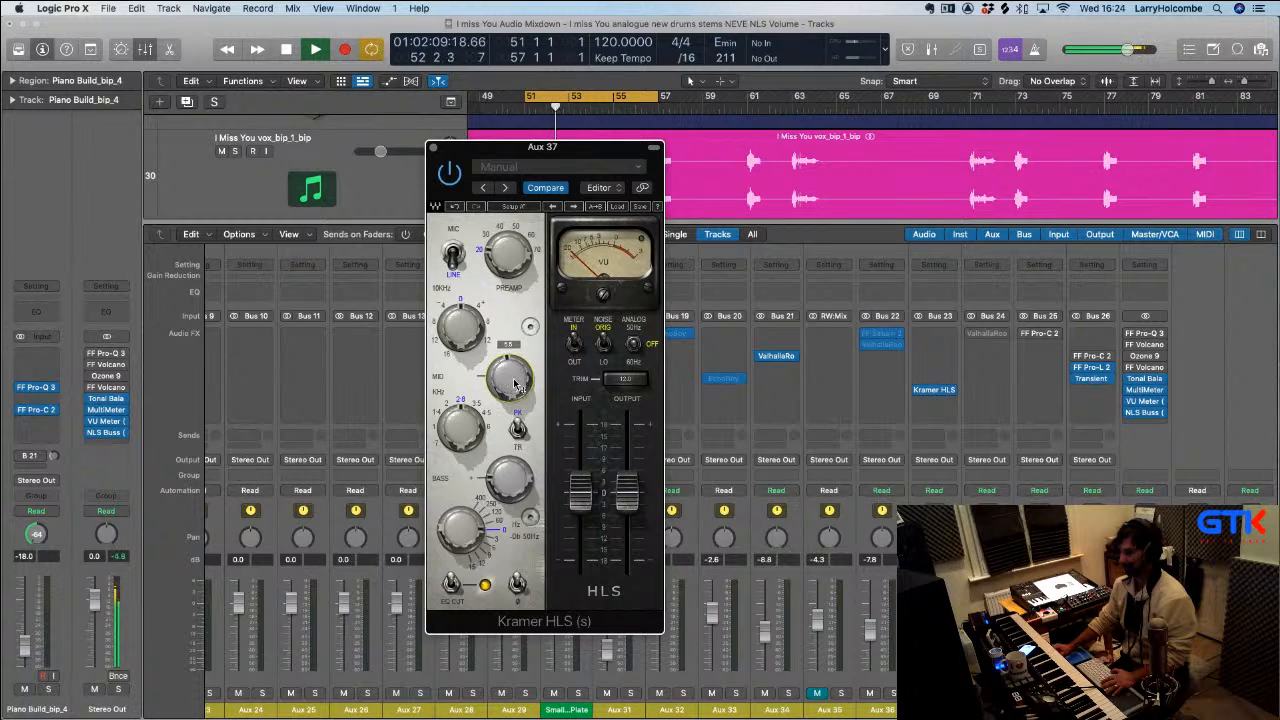
mouse_move(515, 385)
left_mouse_down()
mouse_move(508, 415)
mouse_move(512, 390)
left_mouse_up()
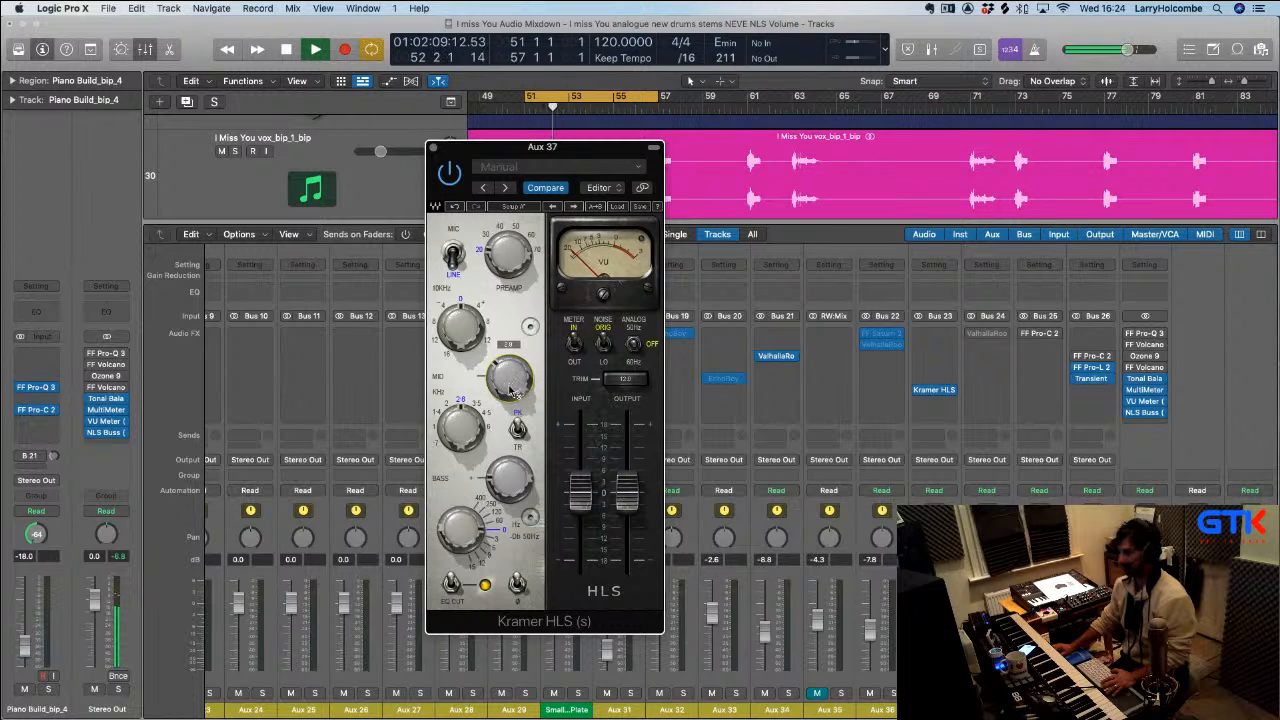
key("space")
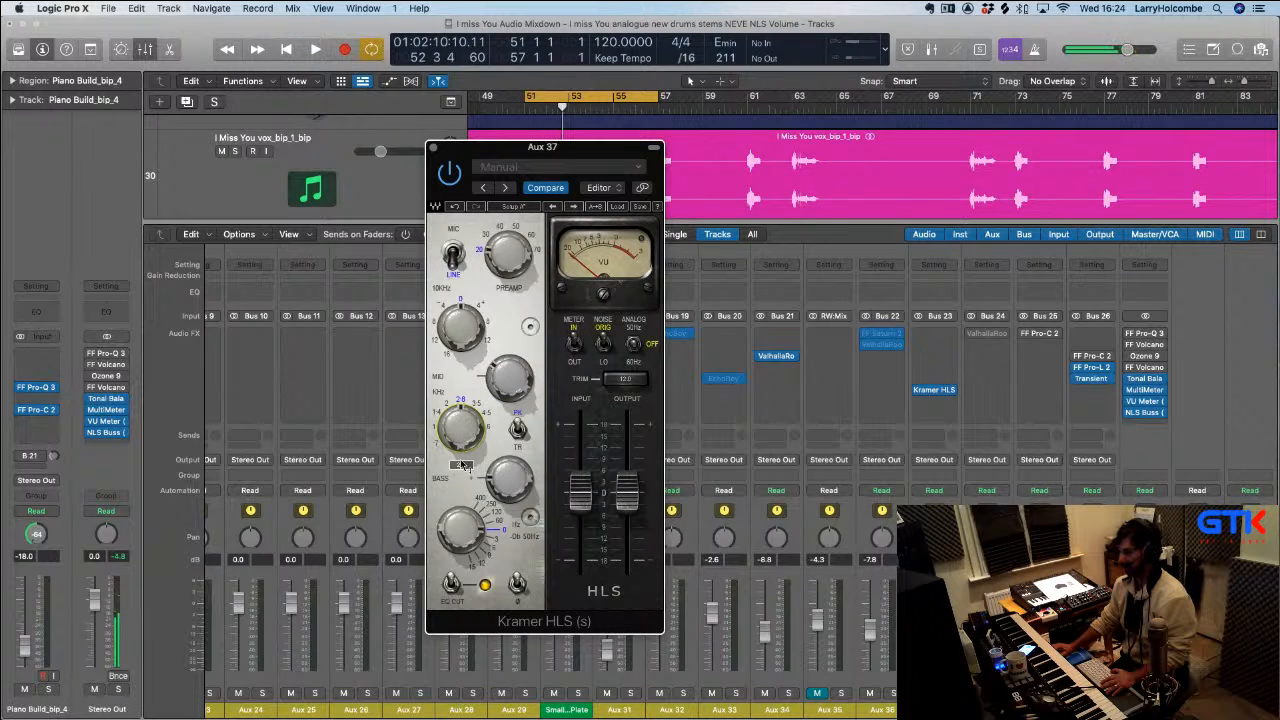
Compare Kramer HLS Mid frequency settings of 2 and 2.8 kHz while playing the looped piano section
key("space")
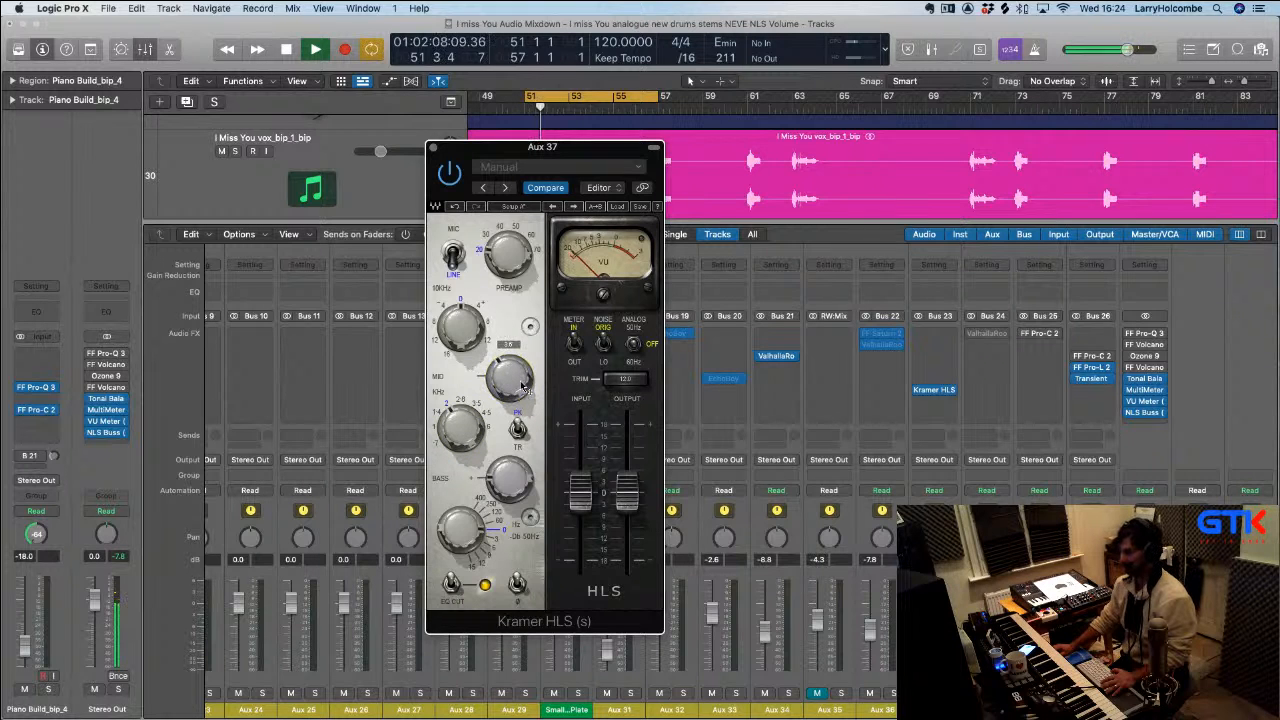
left_click_drag(522, 386, 477, 418)
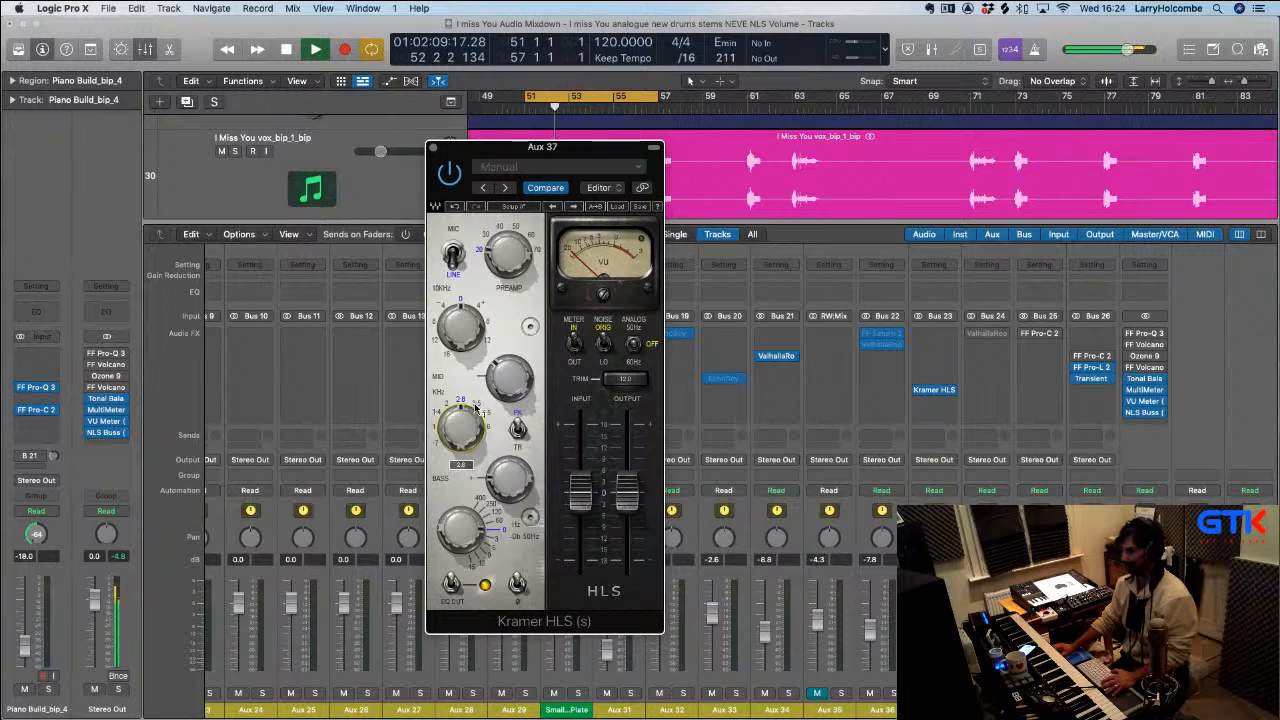
key("space")
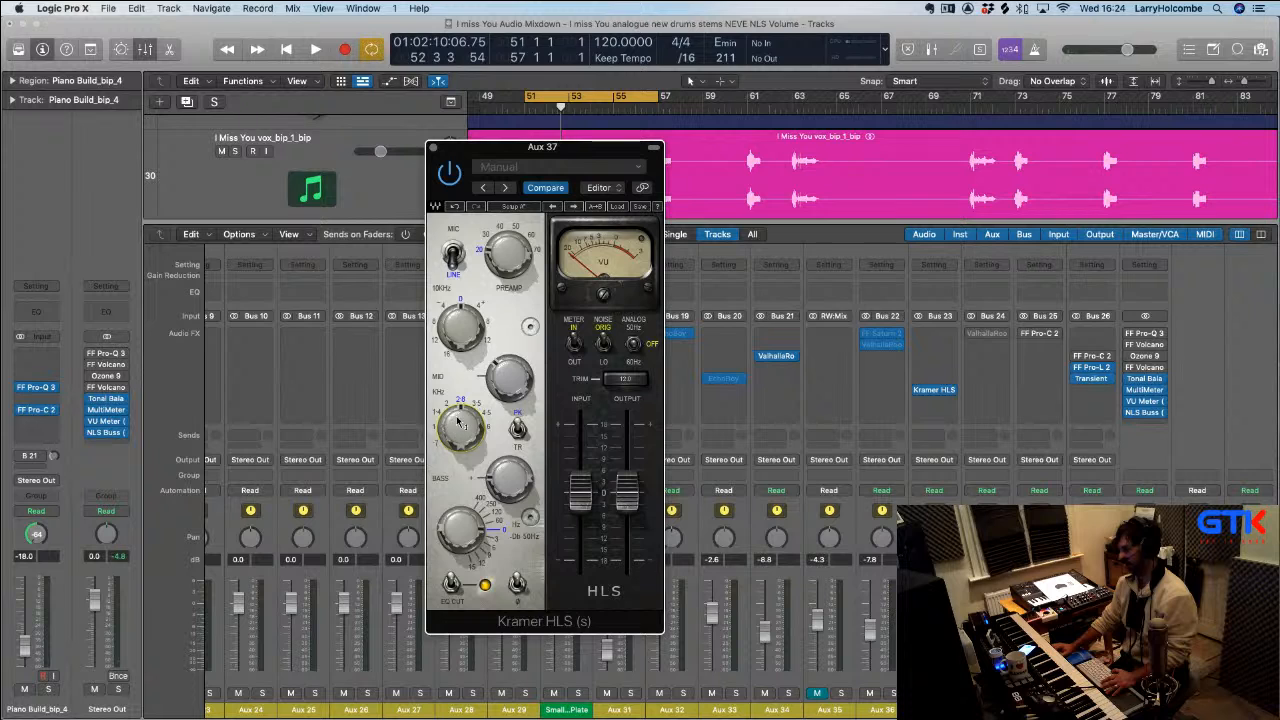
mouse_move(466, 416)
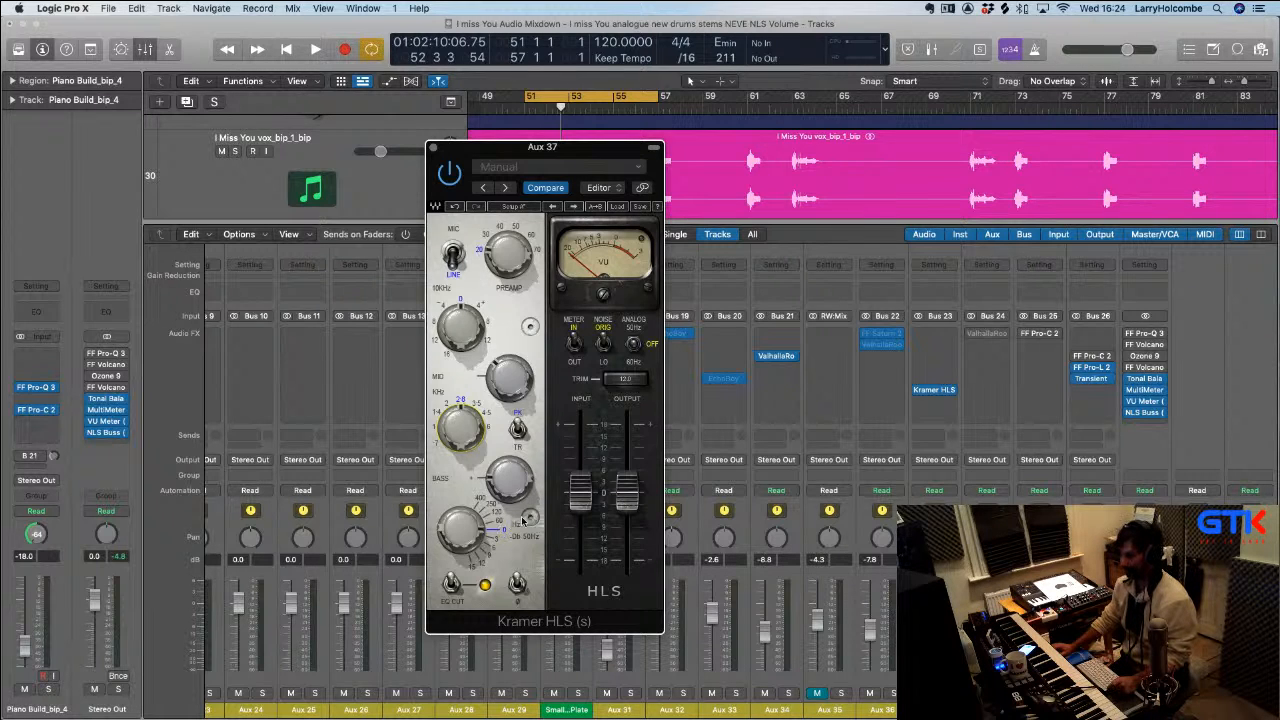
Set the Kramer HLS Bass frequency to 120 Hz and adjust the Bass gain for a slight boost
left_click_drag(468, 530, 466, 512)
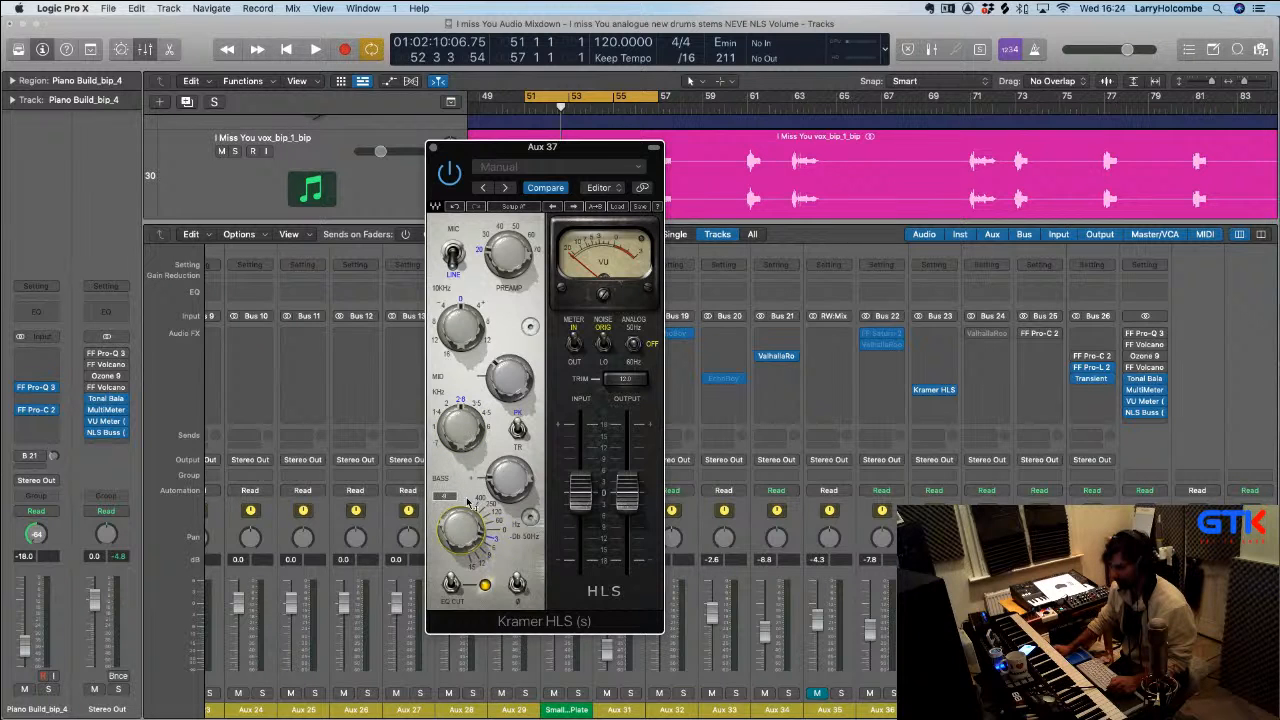
left_click_drag(470, 570, 474, 600)
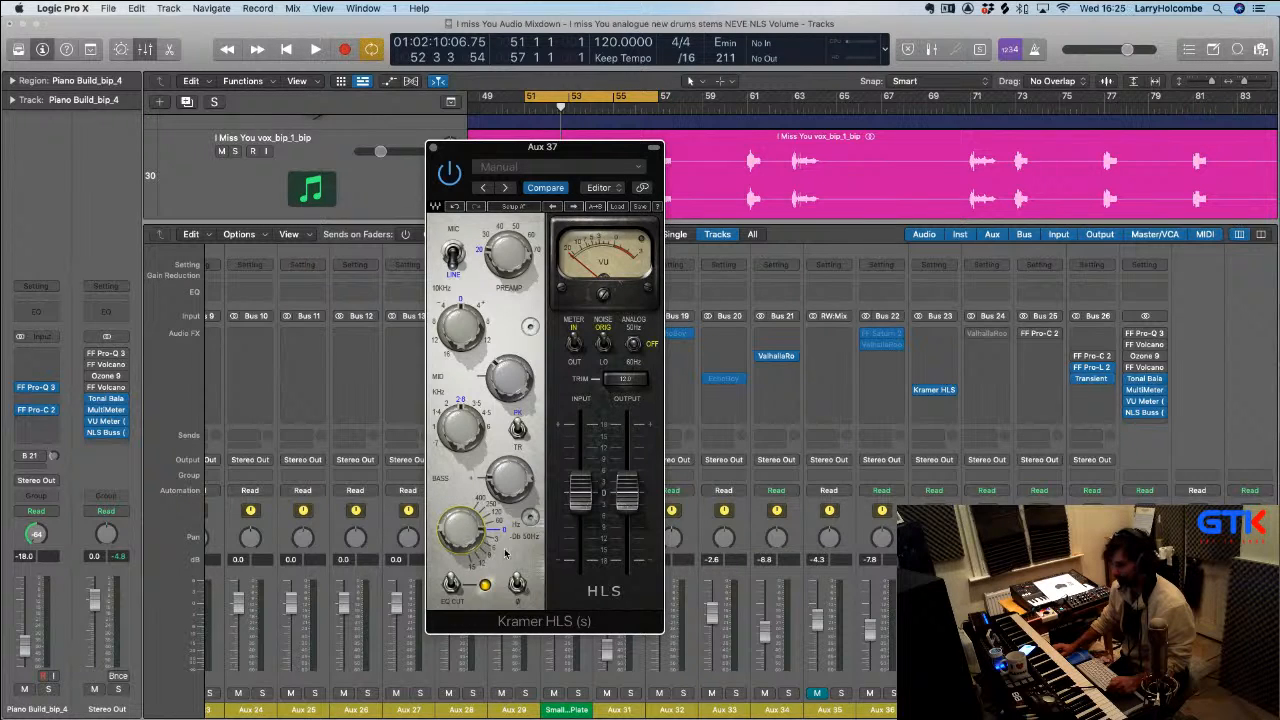
left_click_drag(467, 543, 466, 600)
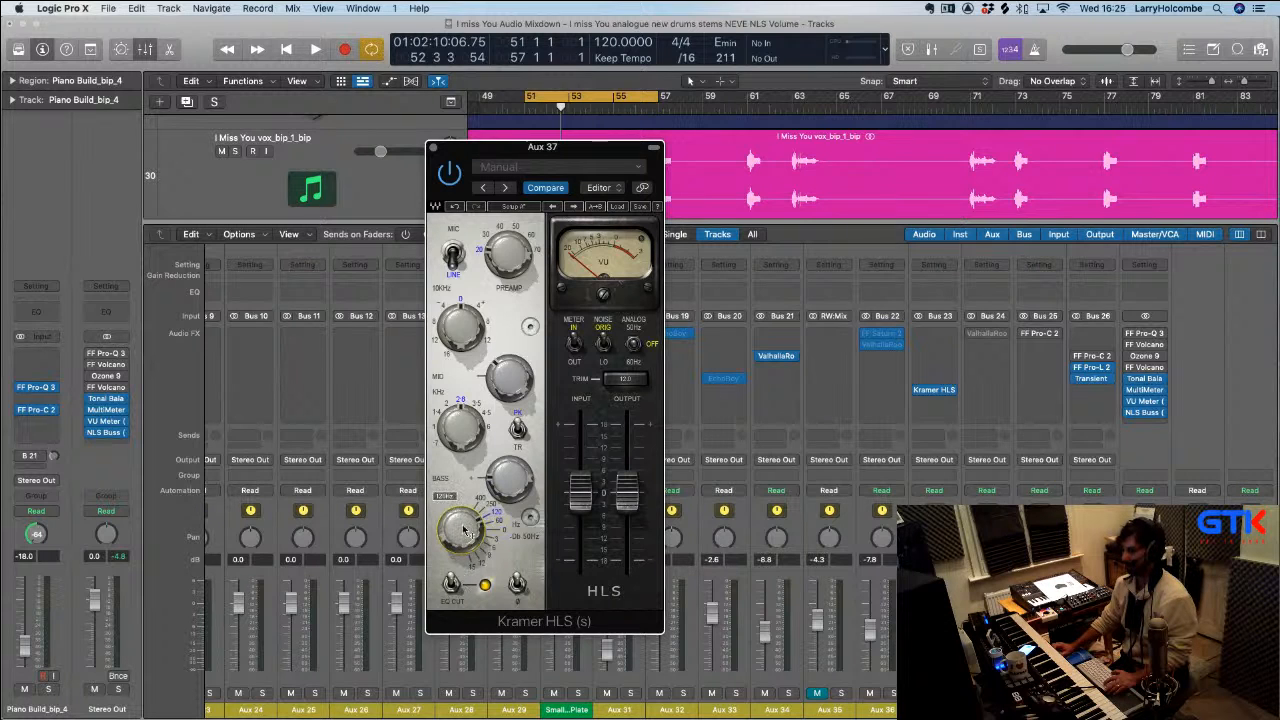
scroll(502, 495, "up", 2)
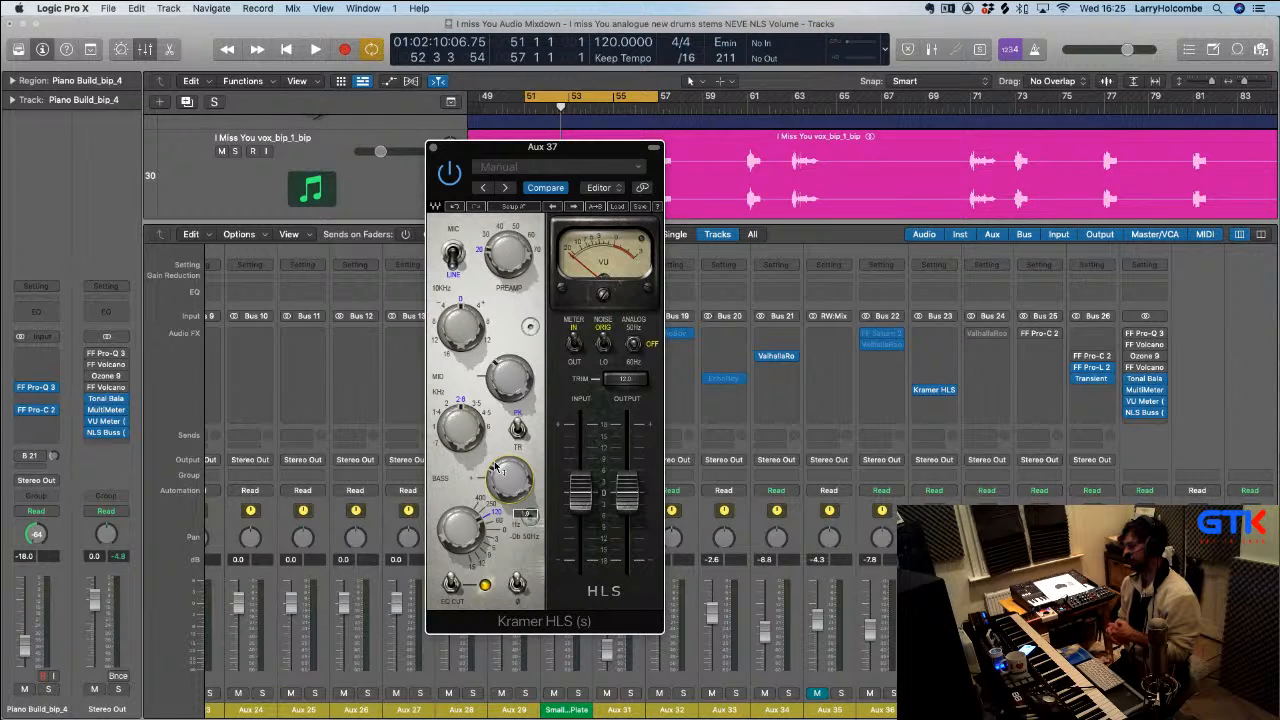
left_click_drag(495, 467, 524, 488)
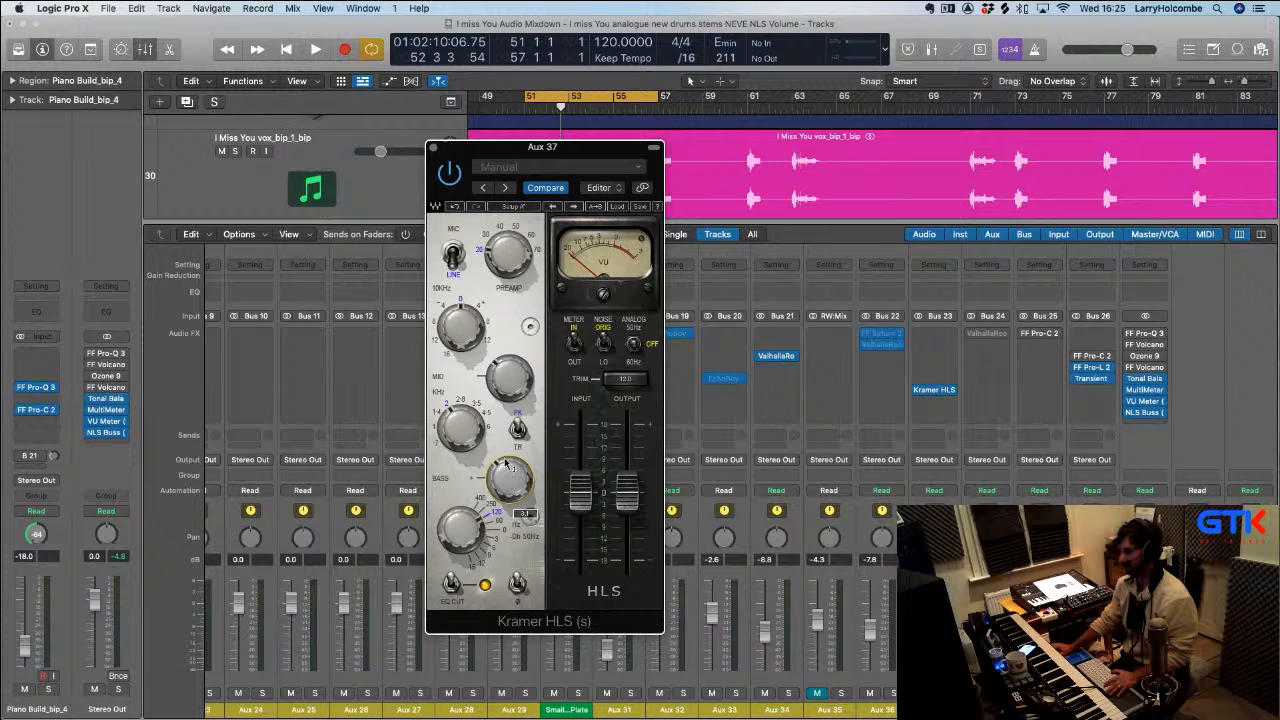
Play the looped piano section and compare it with the Kramer HLS bypassed and enabled
key("space")
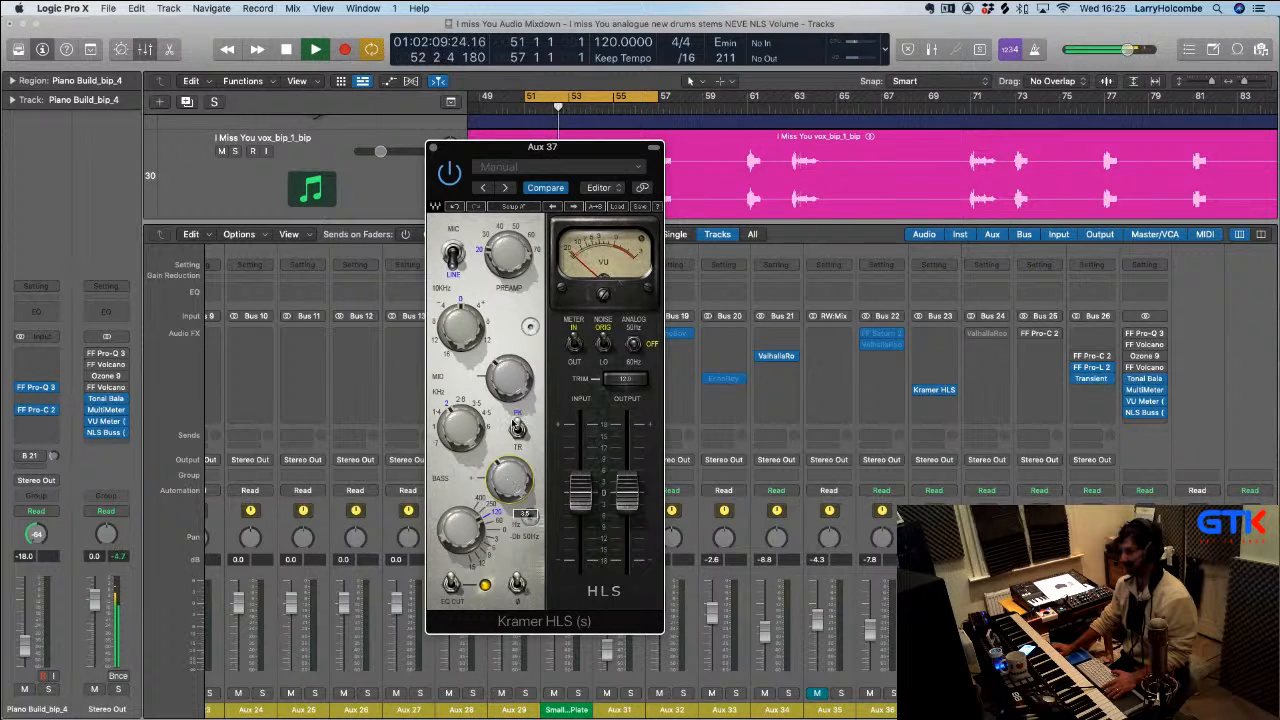
left_click(450, 172)
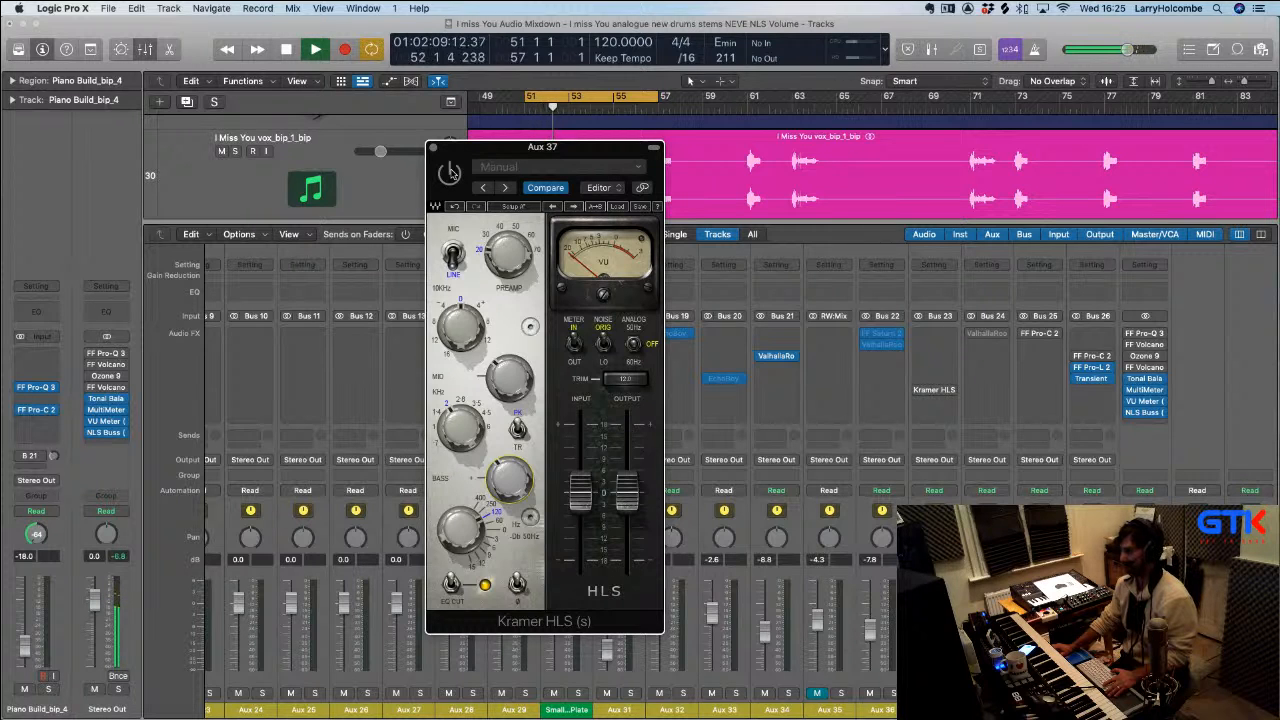
left_click(450, 172)
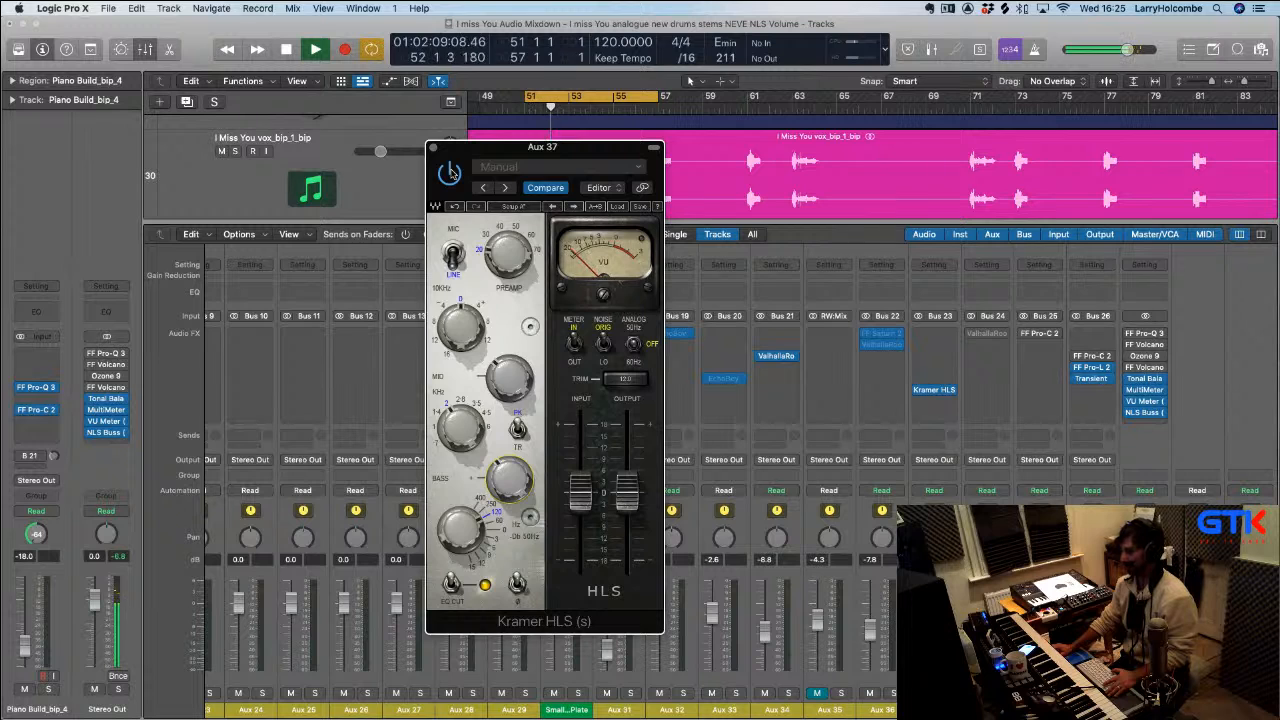
key("space")
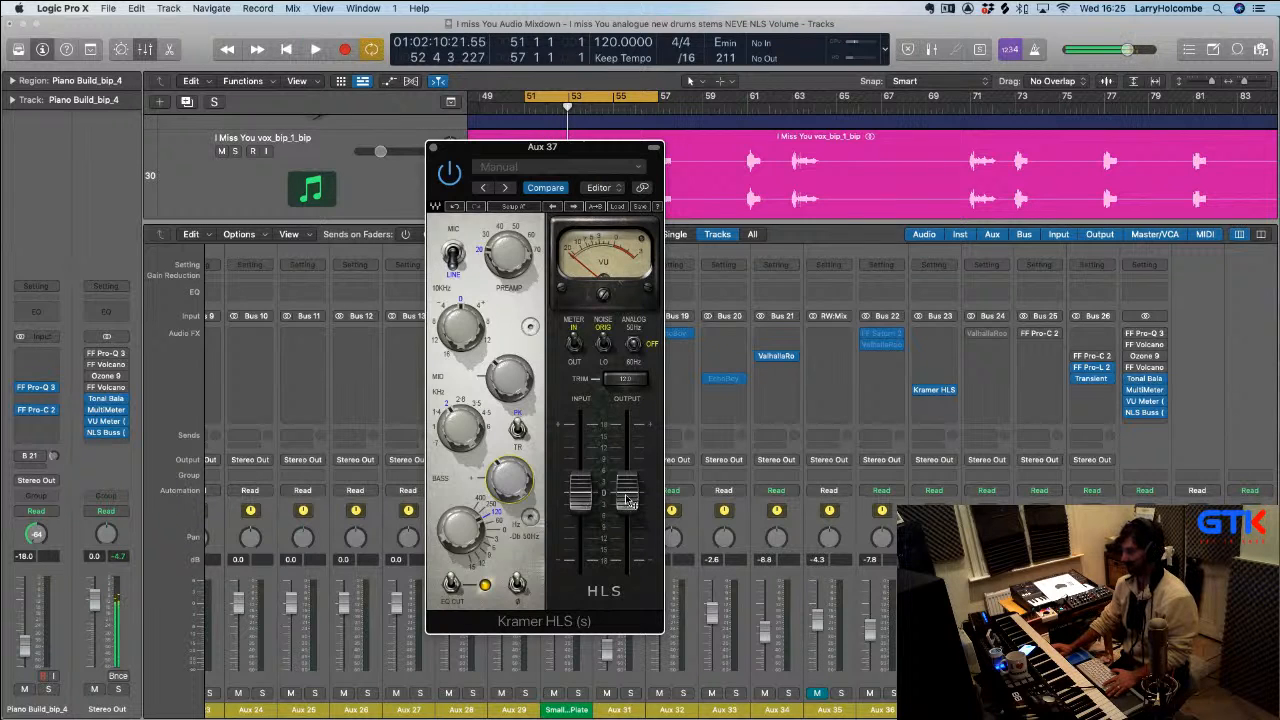
Trim the Kramer HLS Output fader slightly below zero and try the Preamp at 50 during looped playback
left_click_drag(627, 500, 628, 505)
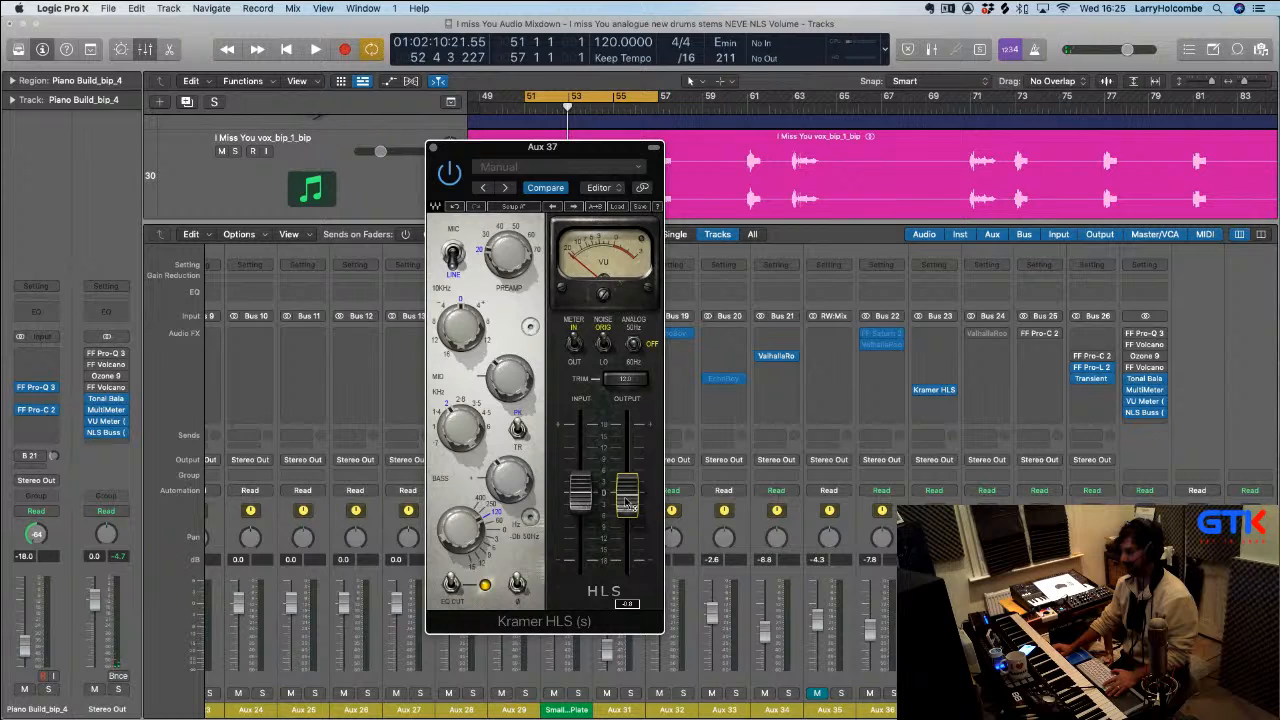
left_click_drag(627, 505, 627, 505)
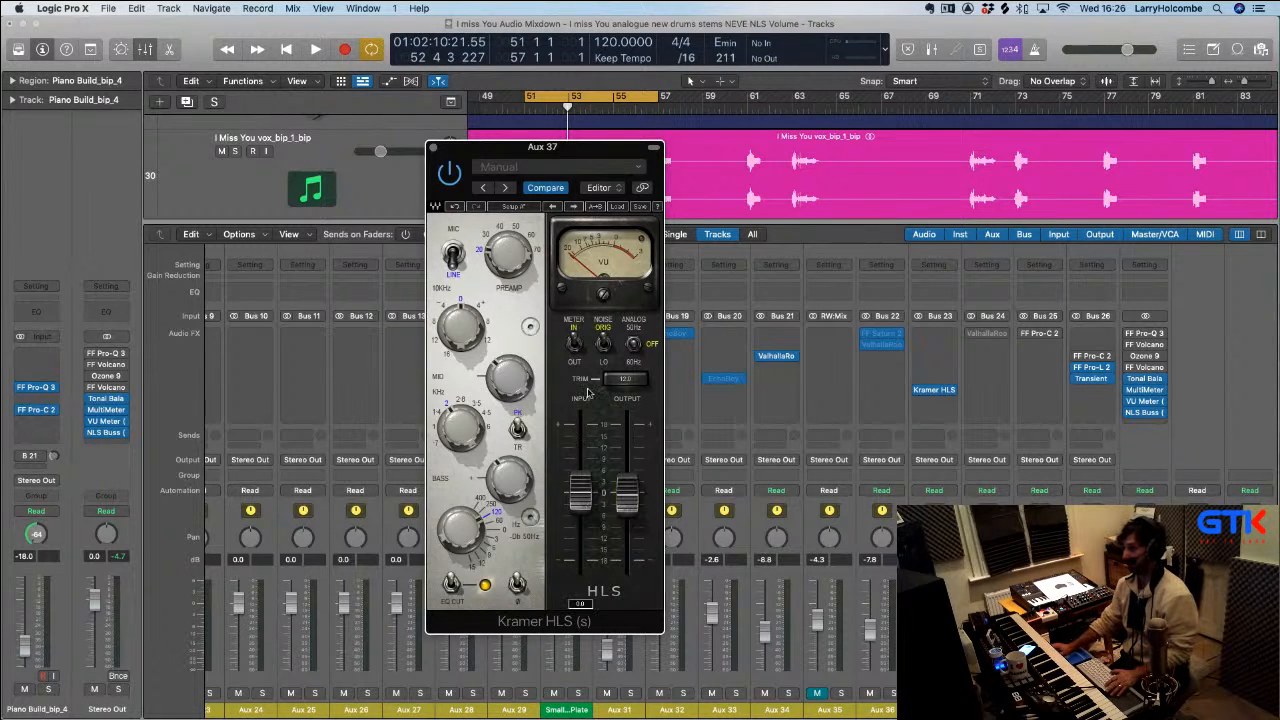
mouse_move(514, 262)
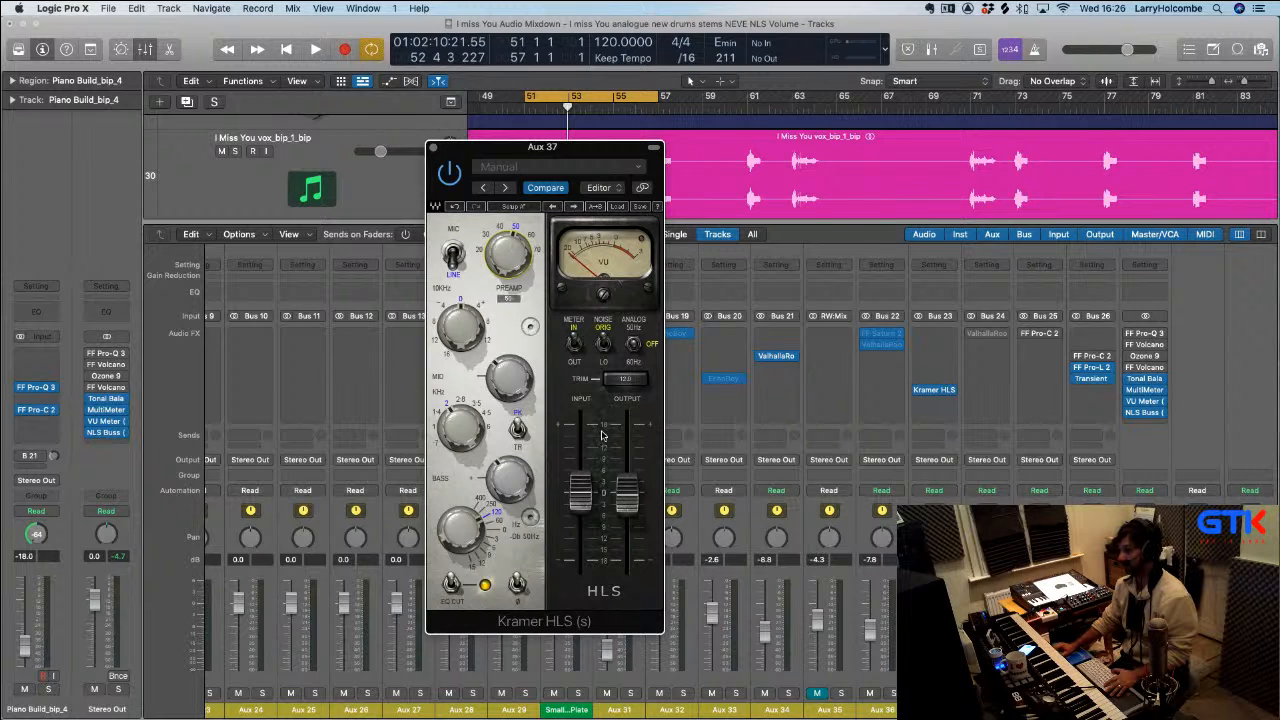
key("space")
mouse_move(626, 505)
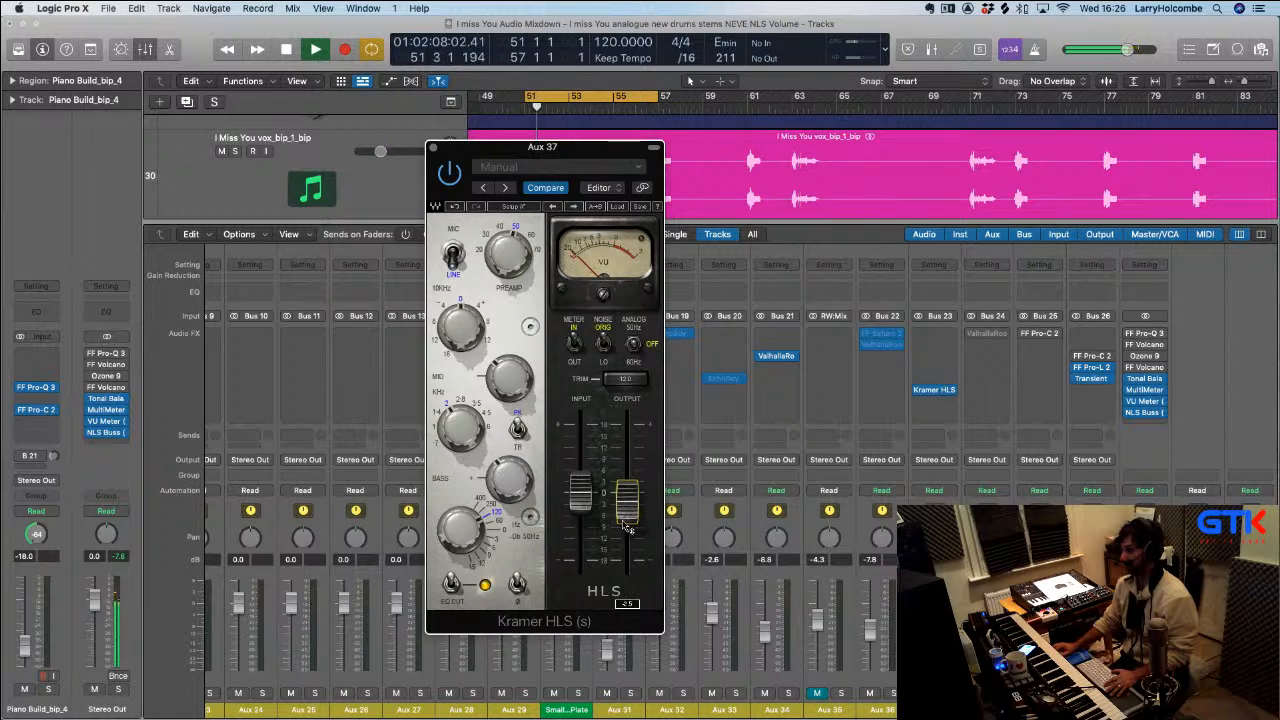
key("space")
key("space")
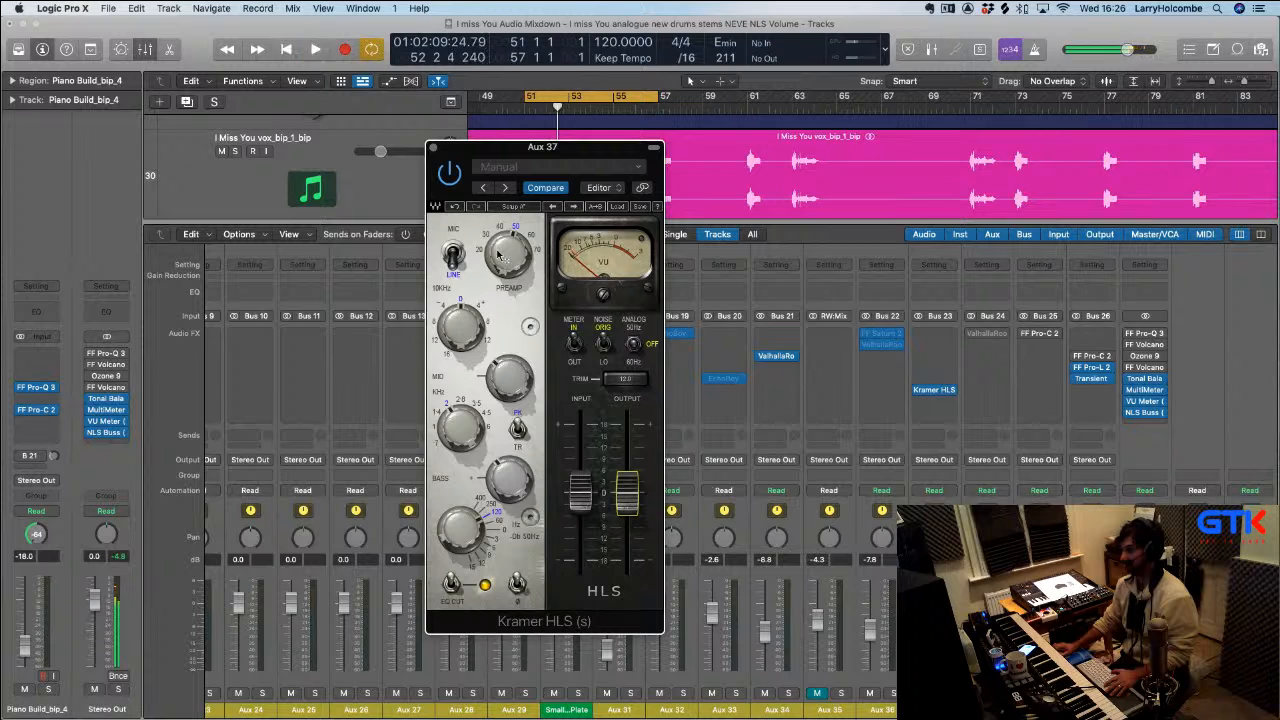
Push the Kramer HLS Preamp up to 70 during playback, then bring it back down to 20
left_click_drag(508, 255, 497, 213)
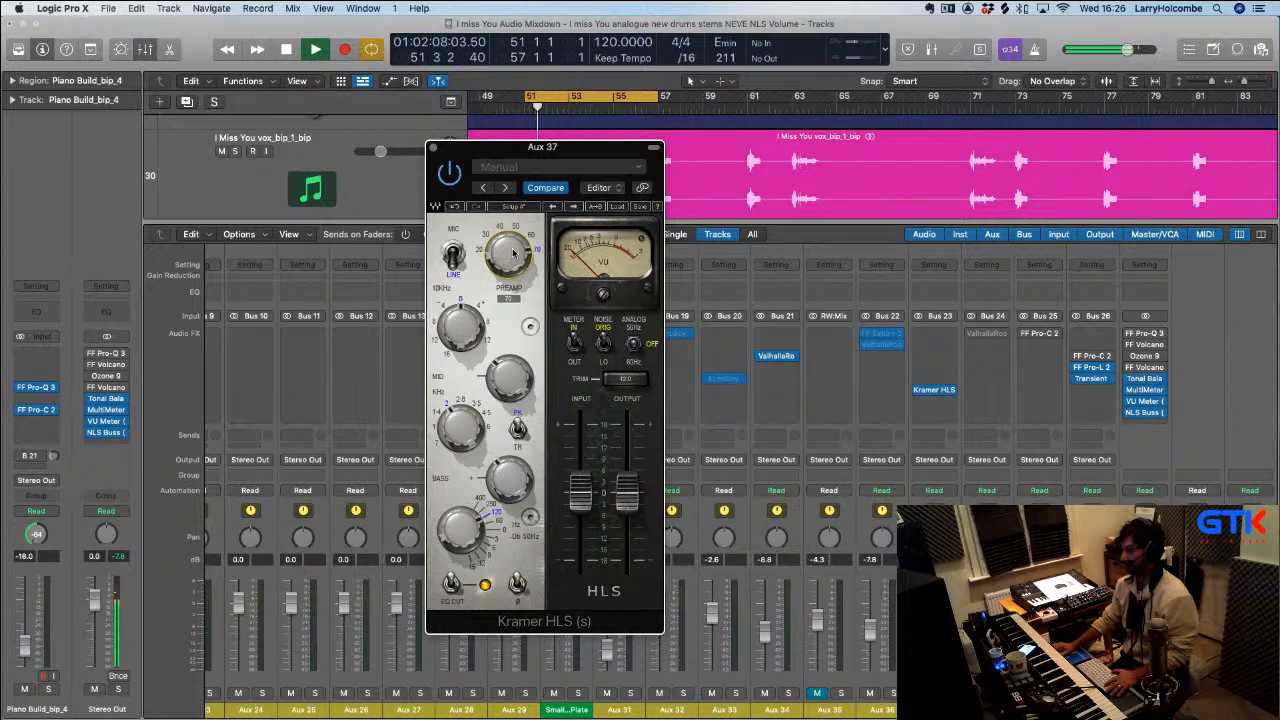
scroll(513, 255, "down", 5)
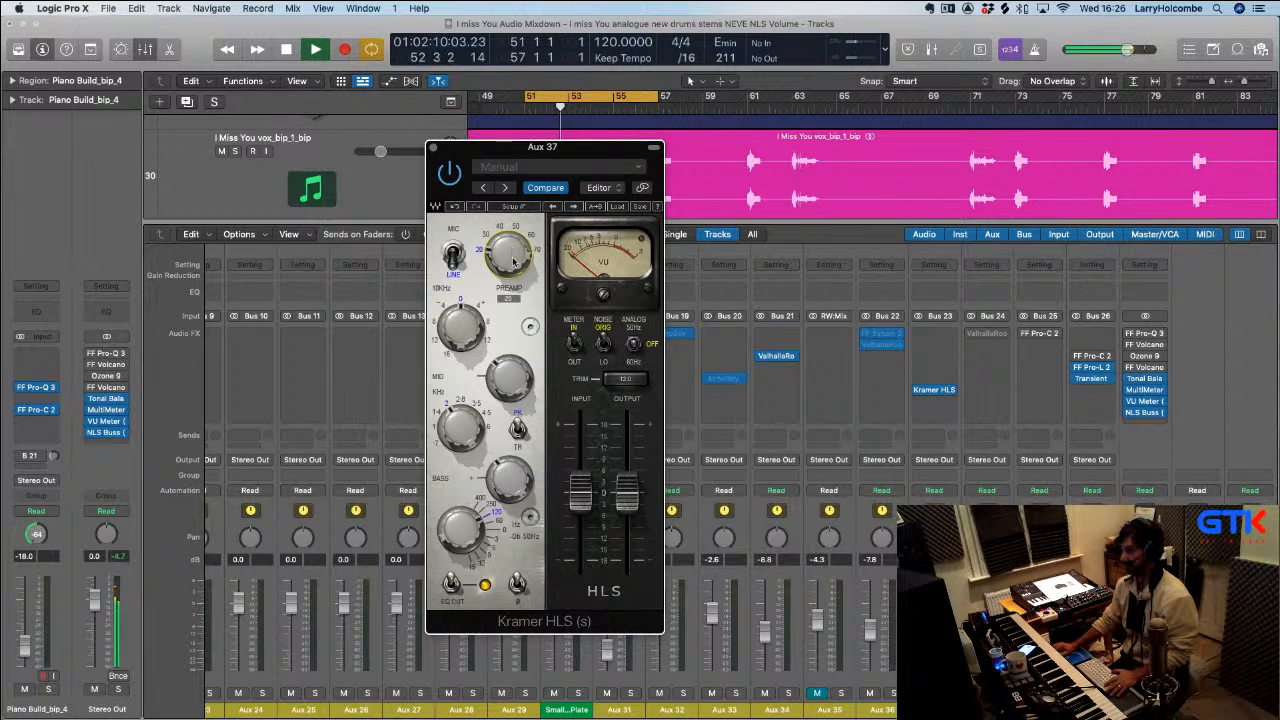
key("space")
key("space")
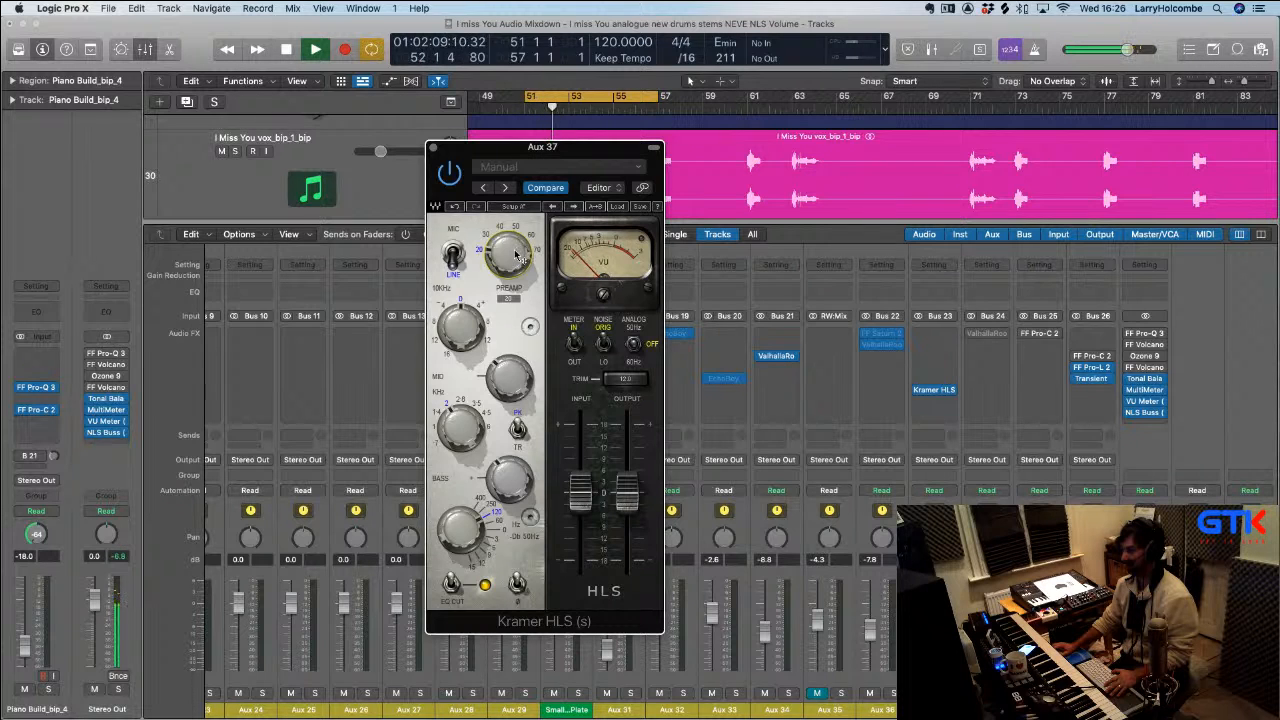
Fine-tune the Kramer HLS Output level and compare the piano loop with the plug-in bypassed and enabled
left_click(622, 487)
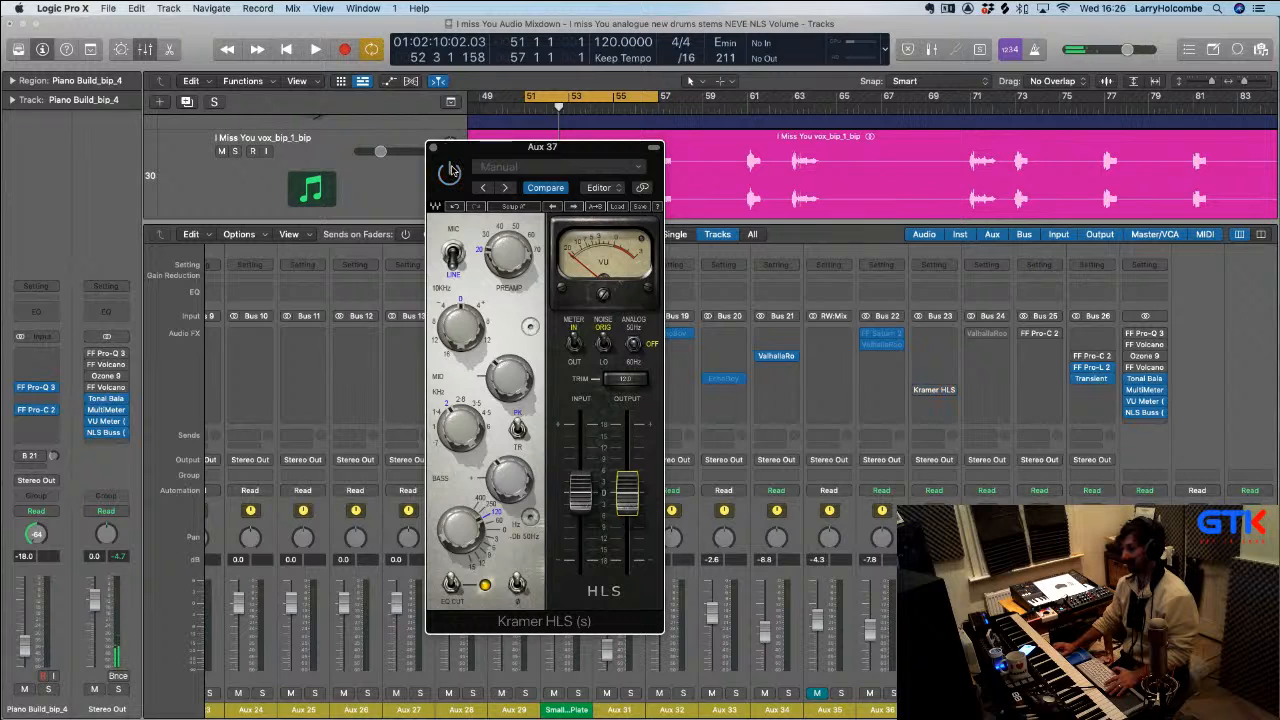
key("space")
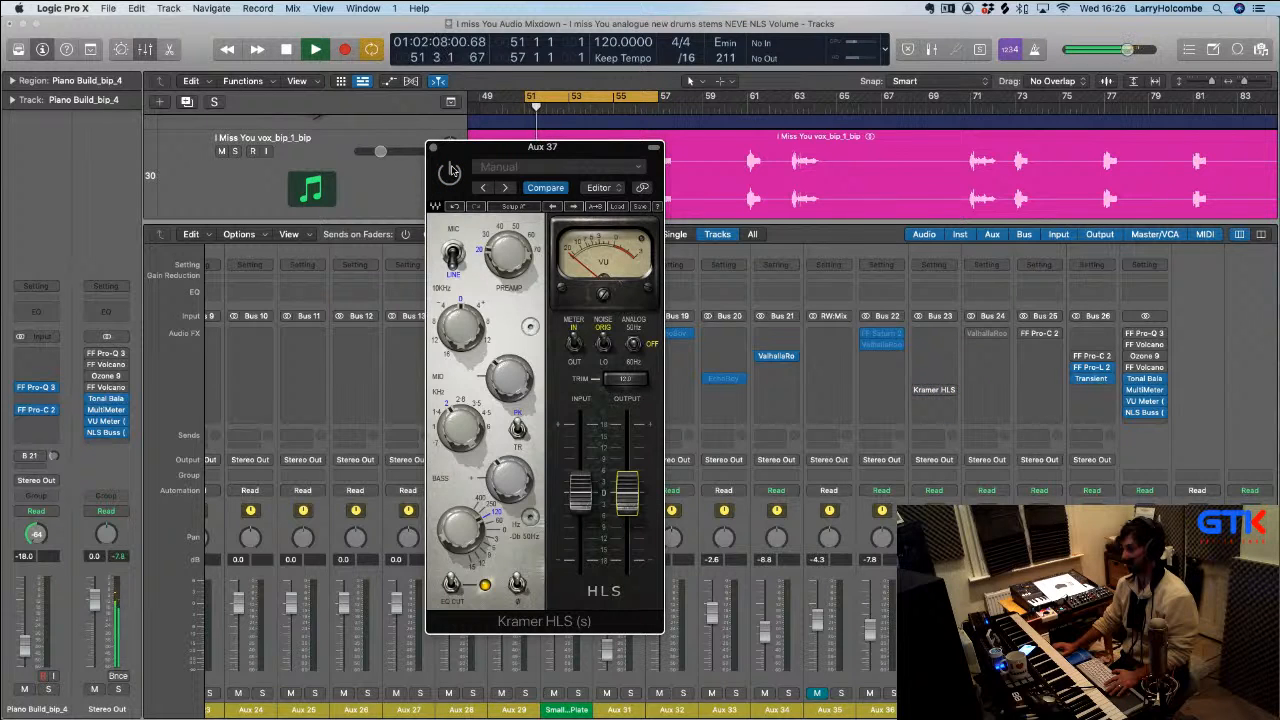
left_click(451, 170)
key("space")
key("space")
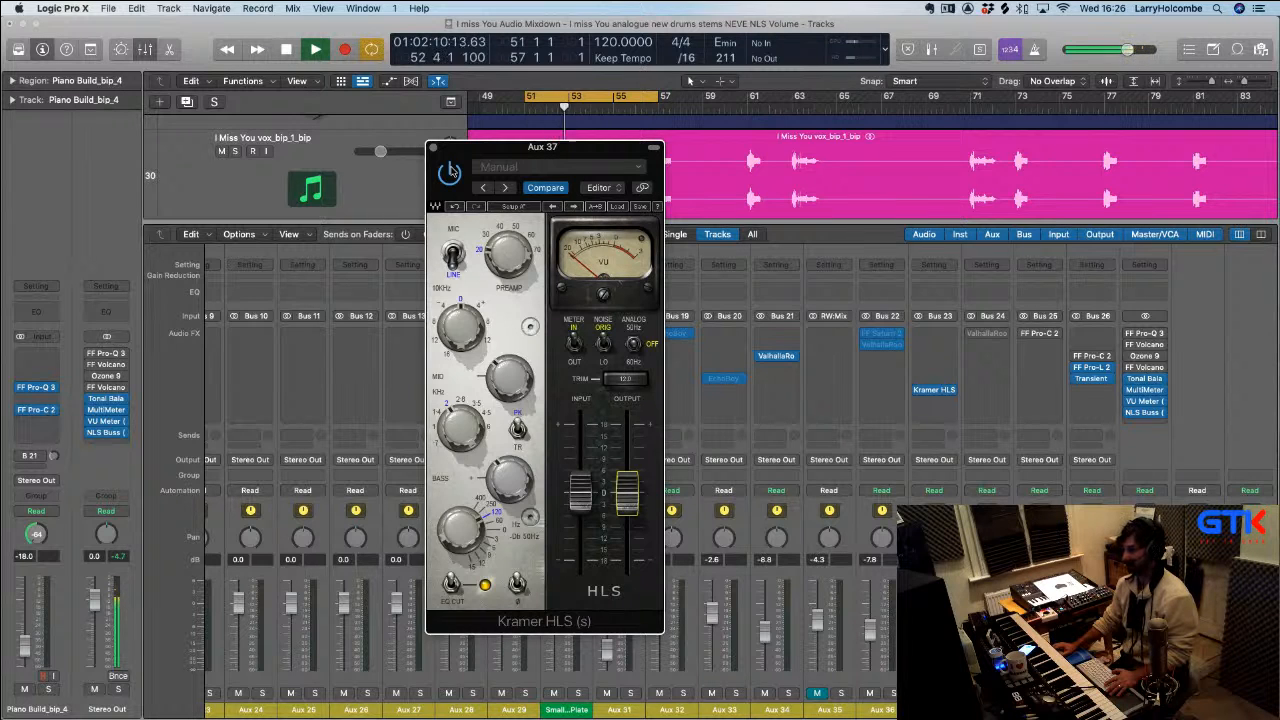
Stop playback, check the Kramer HLS setup B and factory presets, then return to setup A and close the plug-in window
key("space")
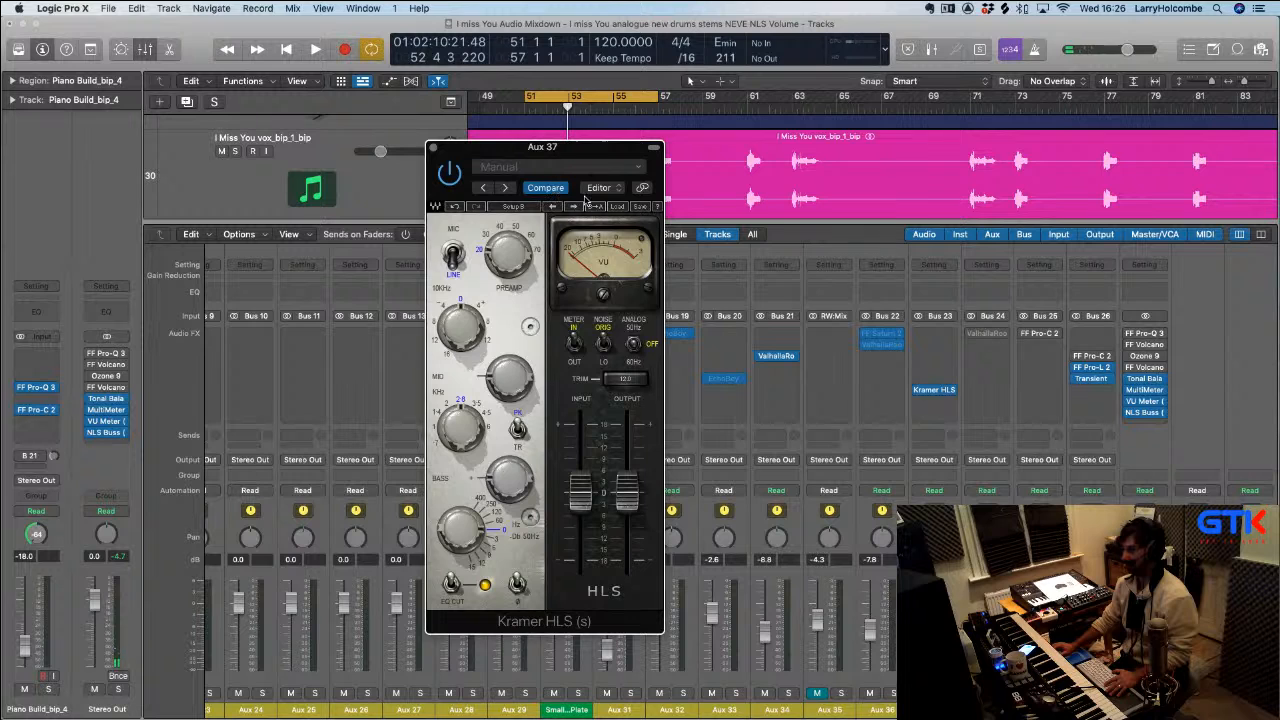
left_click(620, 207)
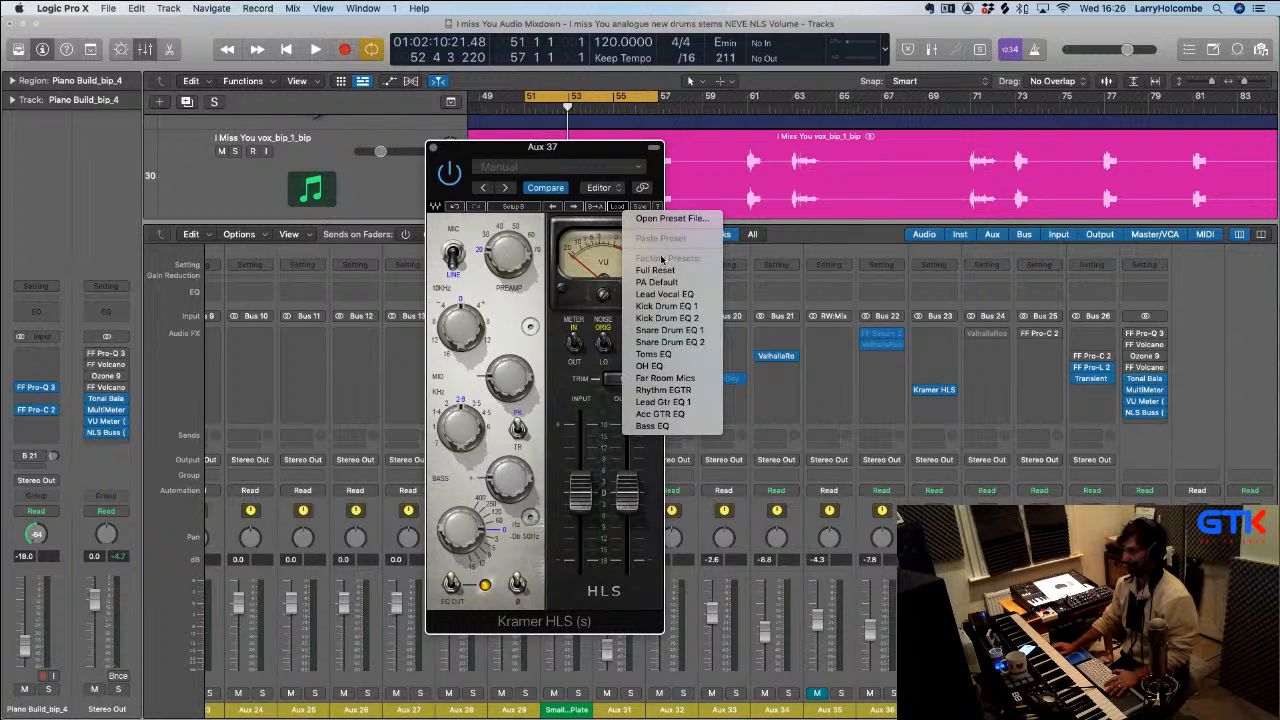
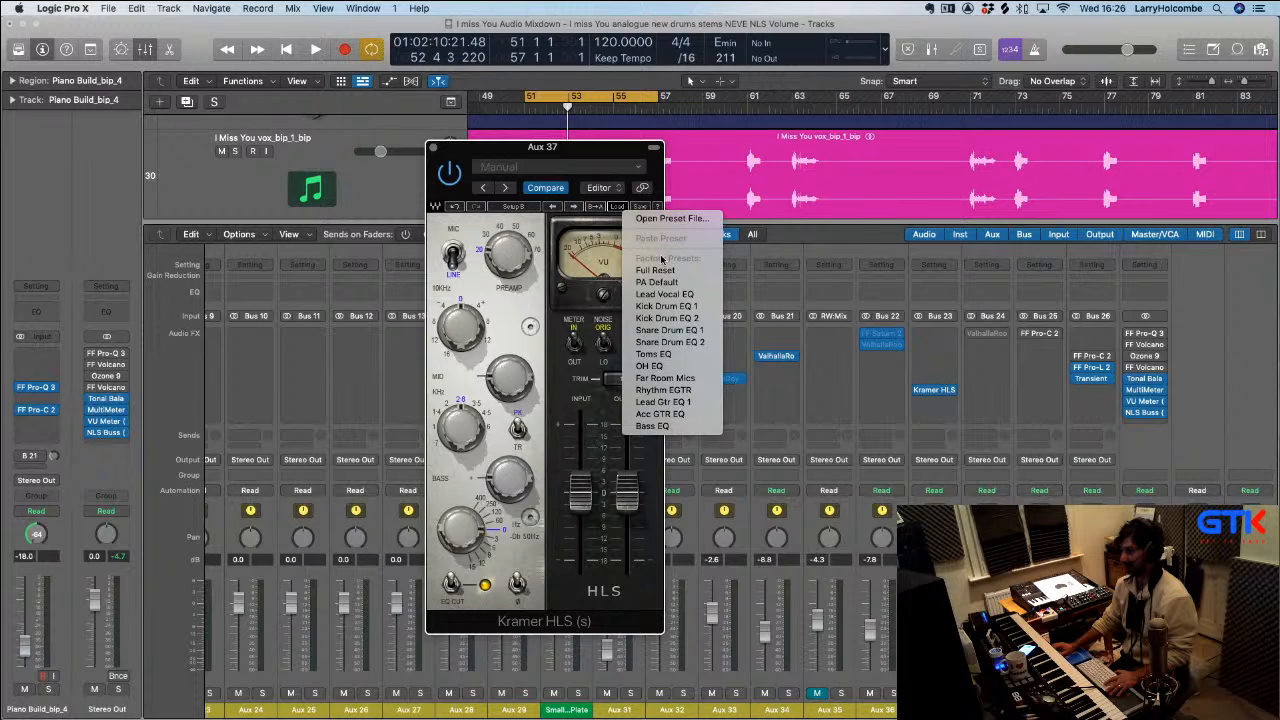
left_click(597, 207)
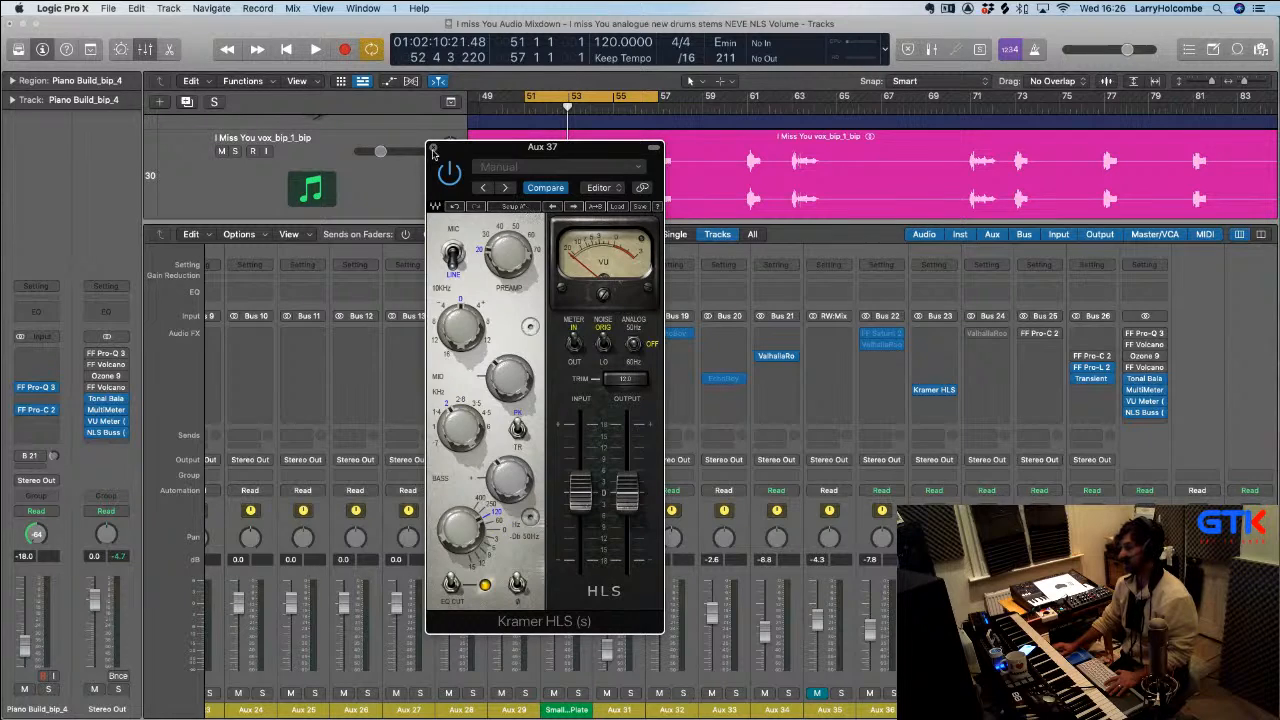
left_click(433, 149)
Show the Final Piano, M1 and Piano Build channels in the mixer
scroll(645, 358, "left", 8)
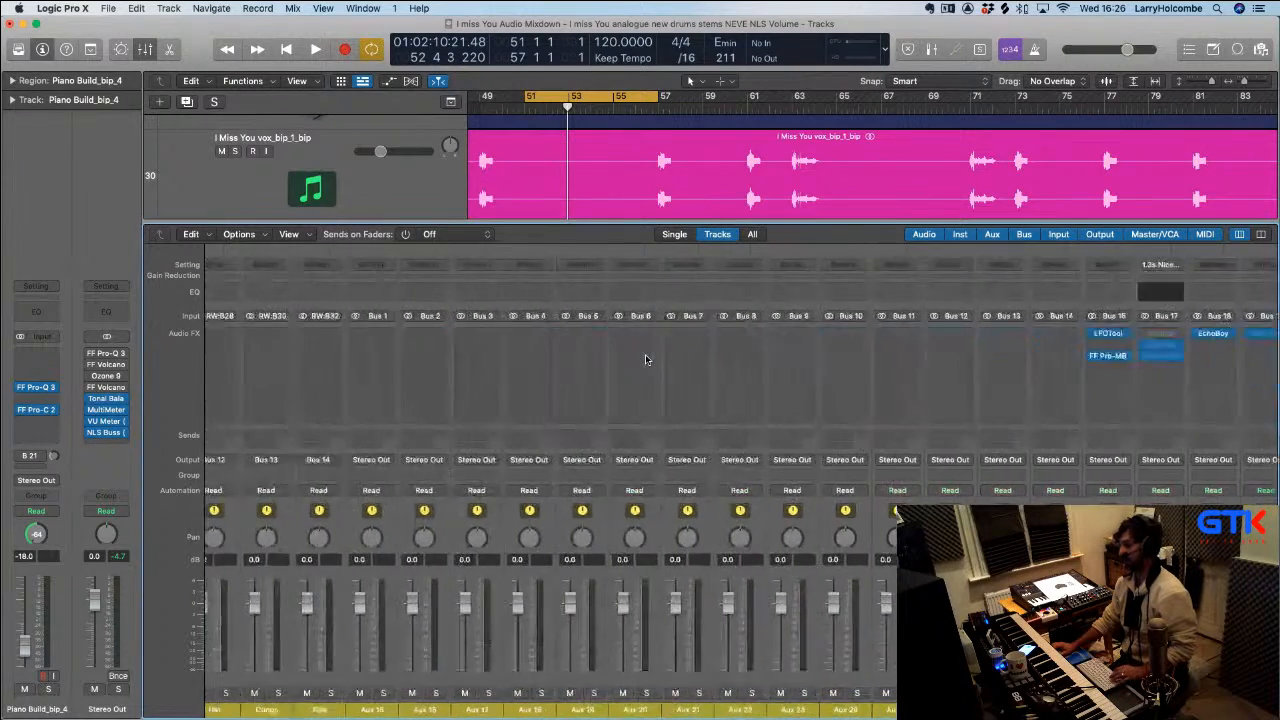
scroll(645, 358, "left", 10)
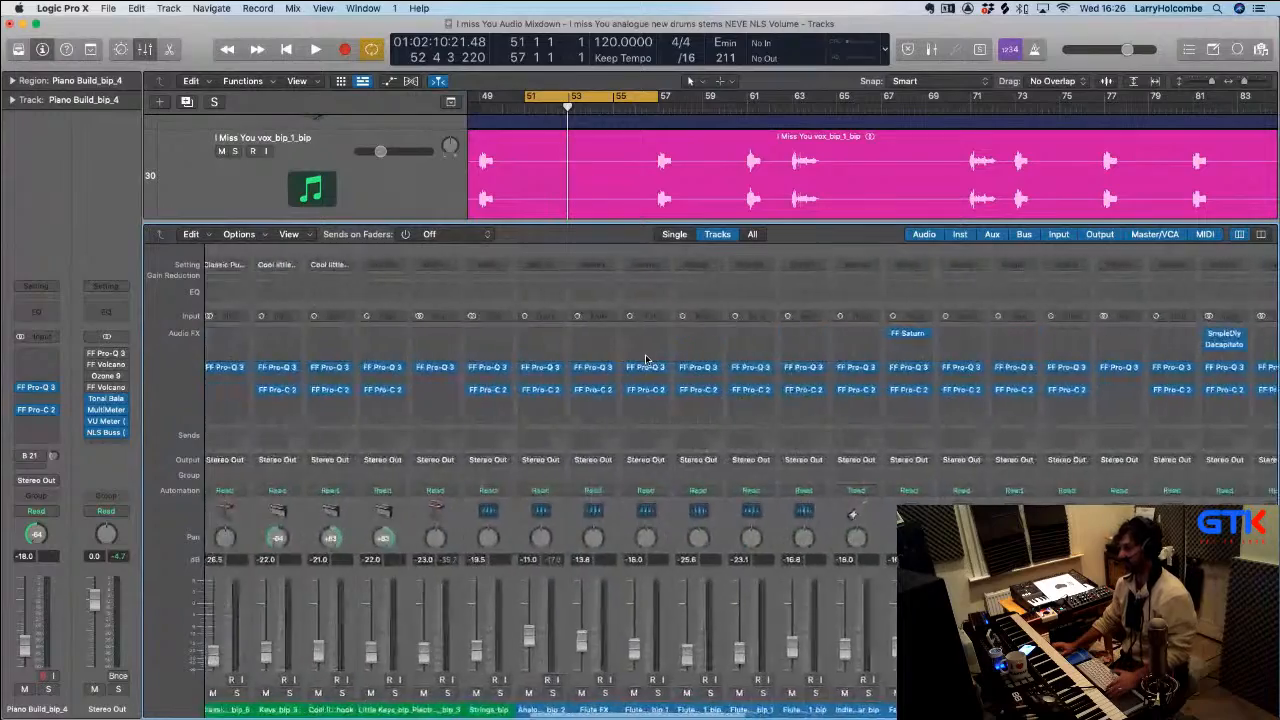
scroll(645, 358, "left", 10)
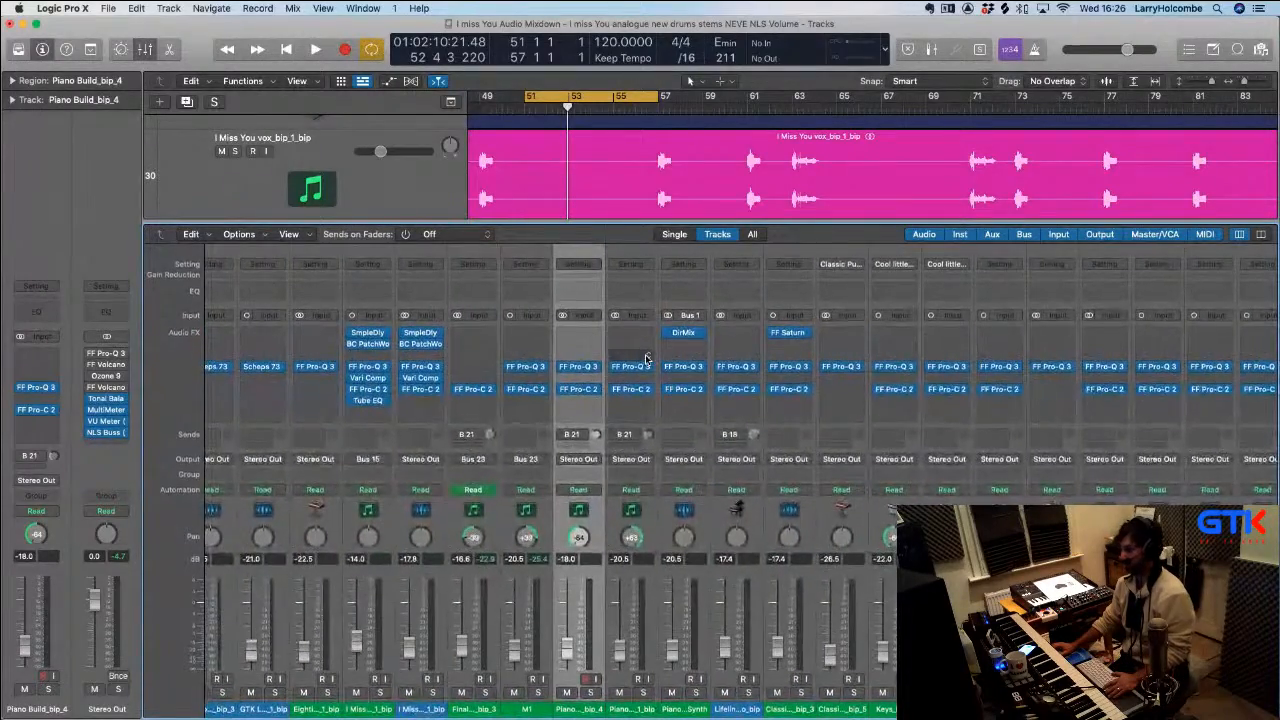
mouse_move(630, 394)
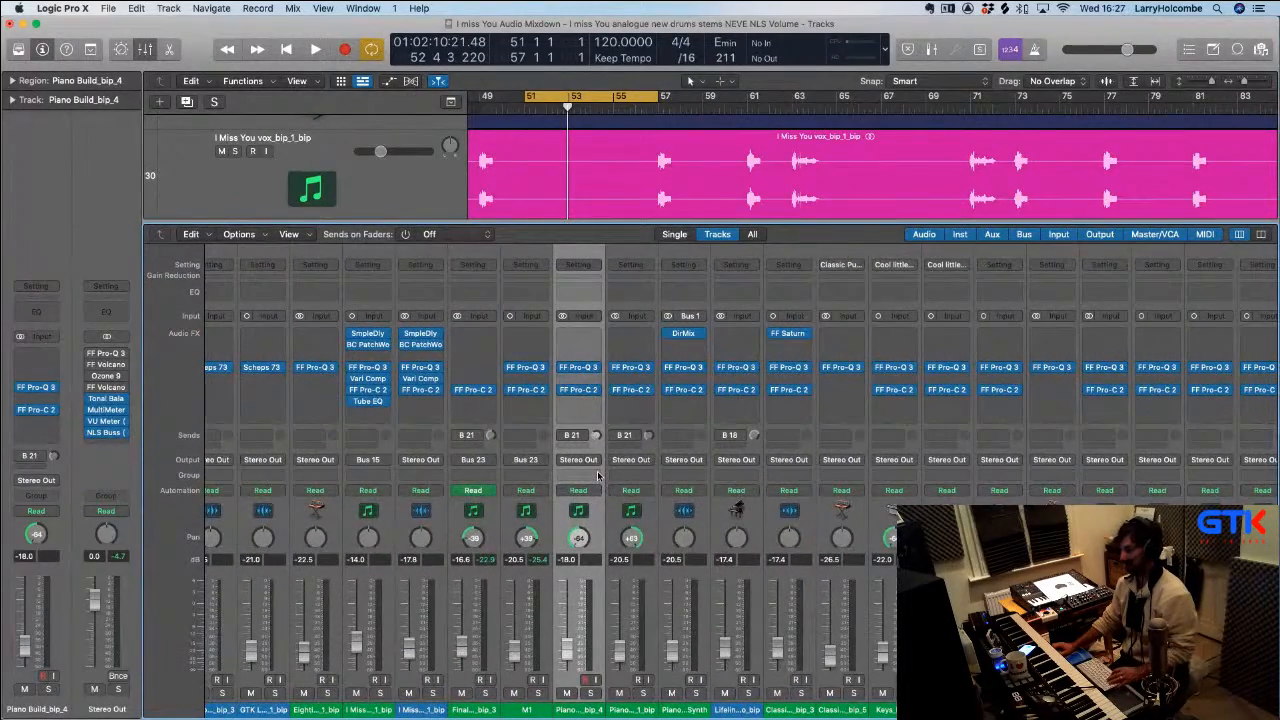
Hide the mixer, fit the whole arrangement in view and play from Marker 2 with cycle mode off
key("x")
key("z")
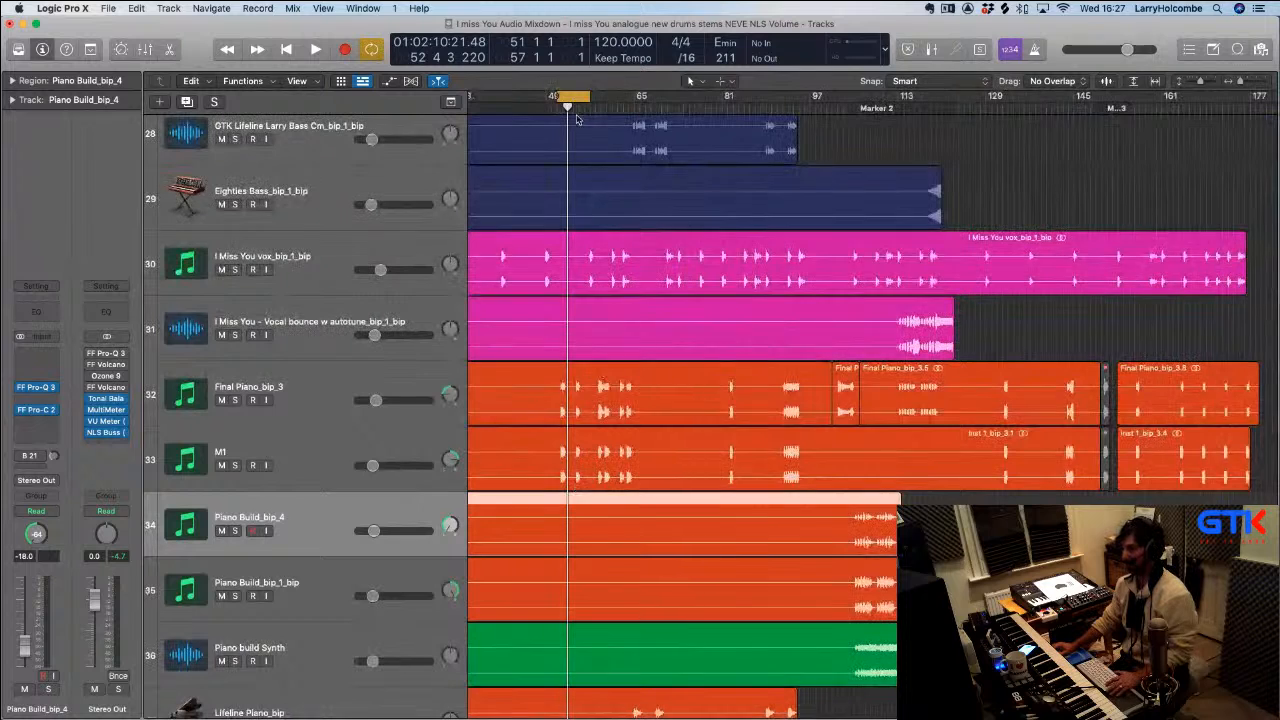
scroll(325, 440, "down", 3)
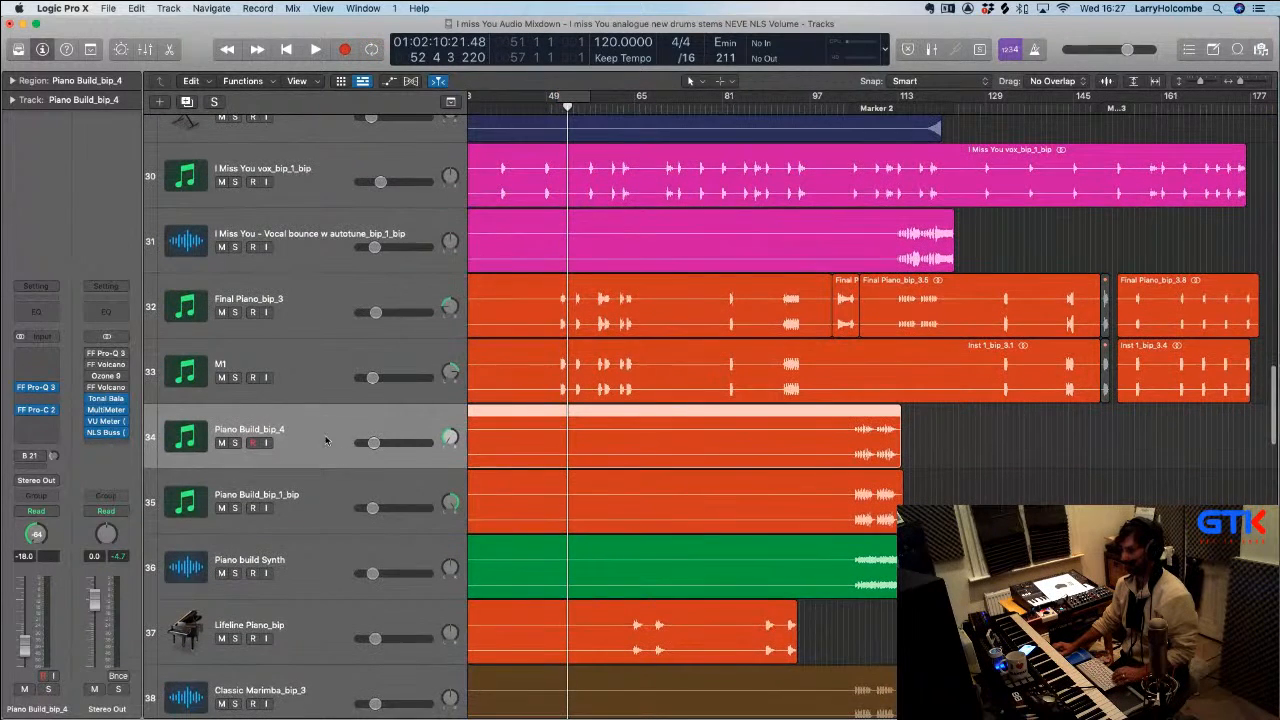
key("alt+period")
key("space")
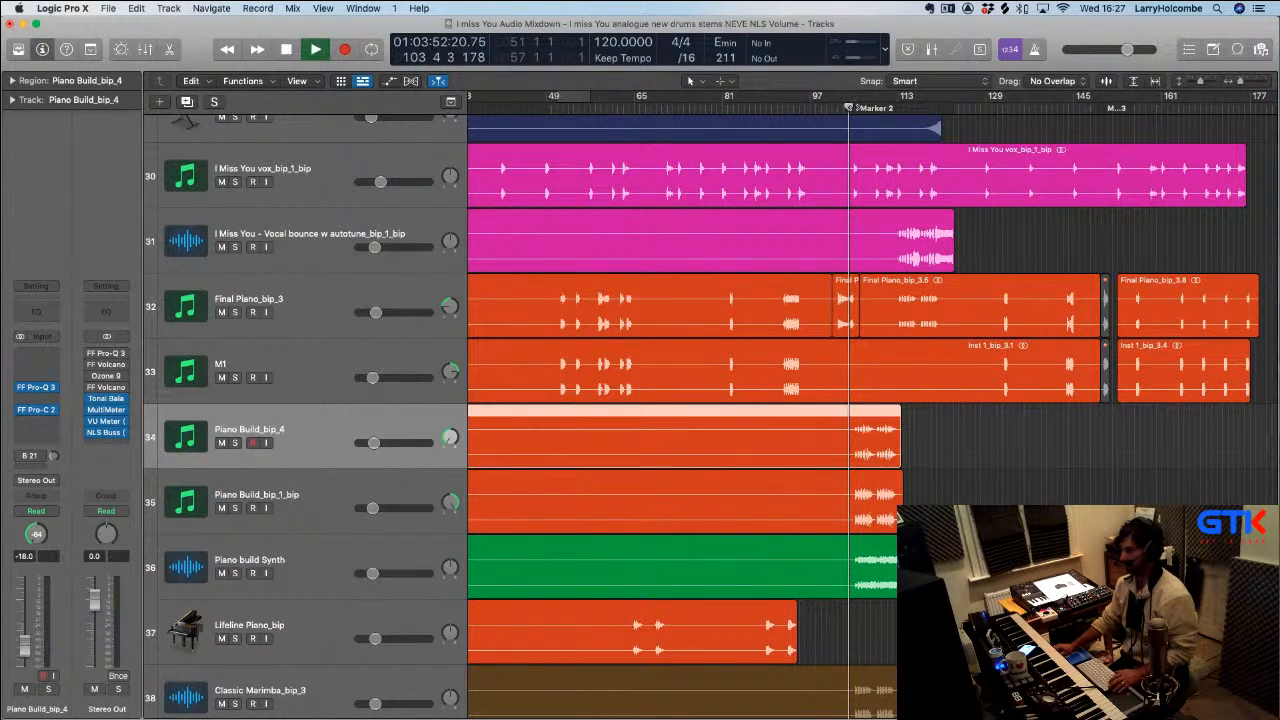
Solo the two Piano Build tracks, select both in the mixer and route their outputs to Bus 23
left_click(235, 443)
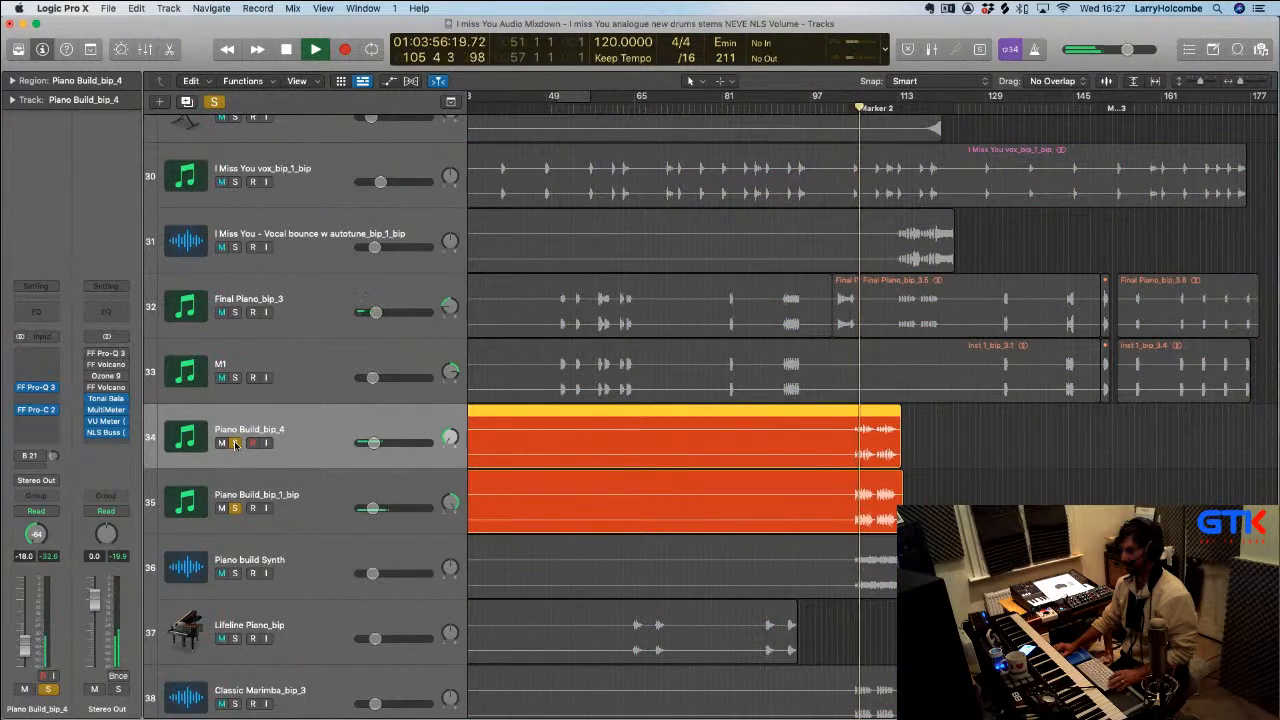
key("x")
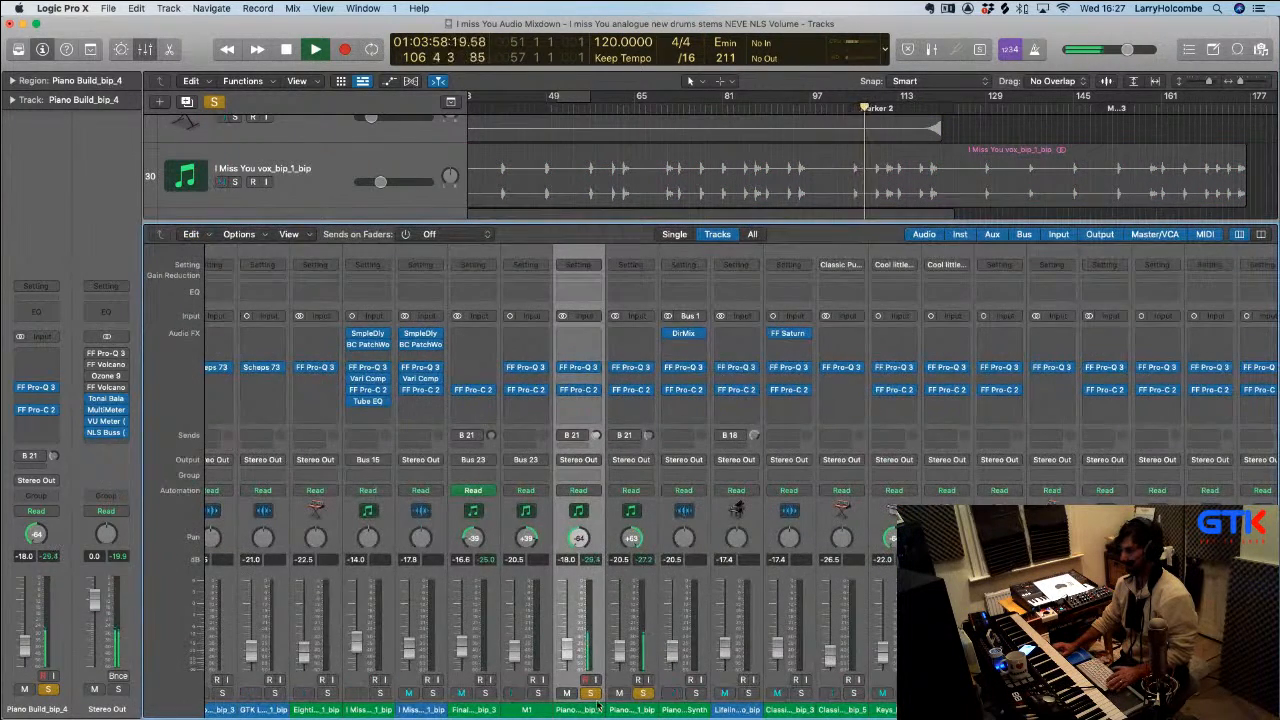
left_click(625, 710)
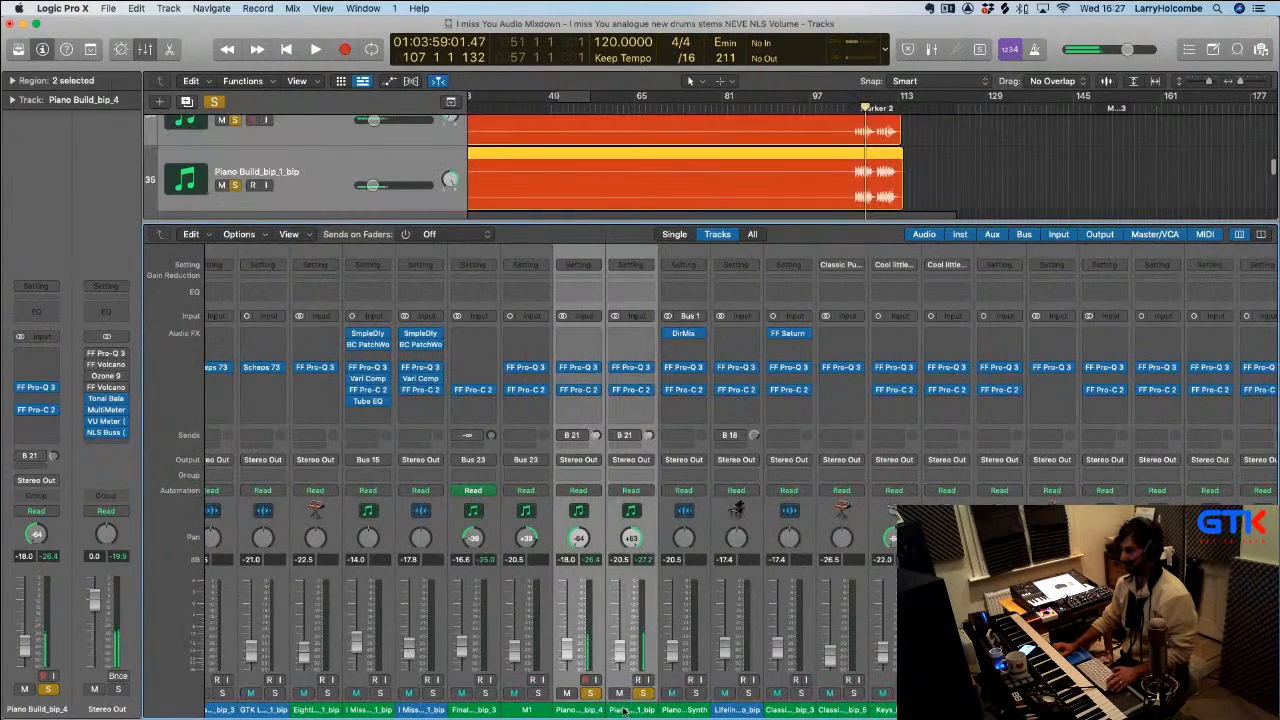
left_click(574, 461)
mouse_move(585, 510)
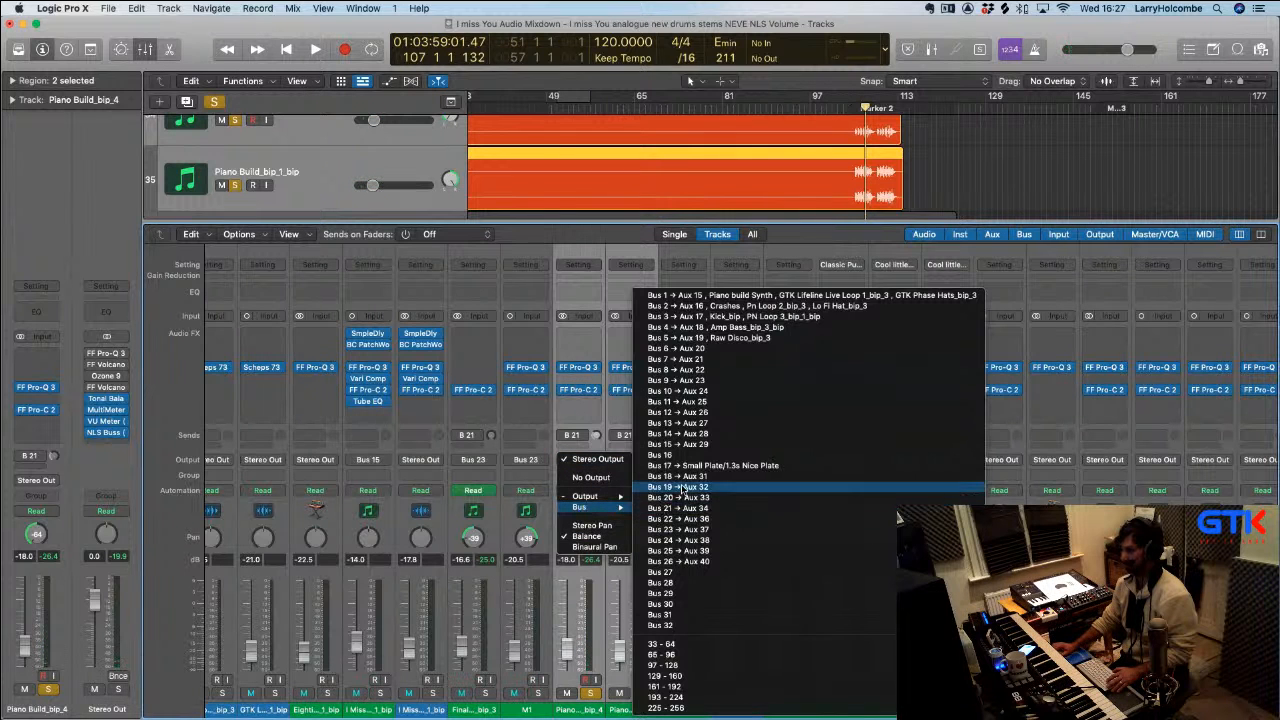
left_click(683, 530)
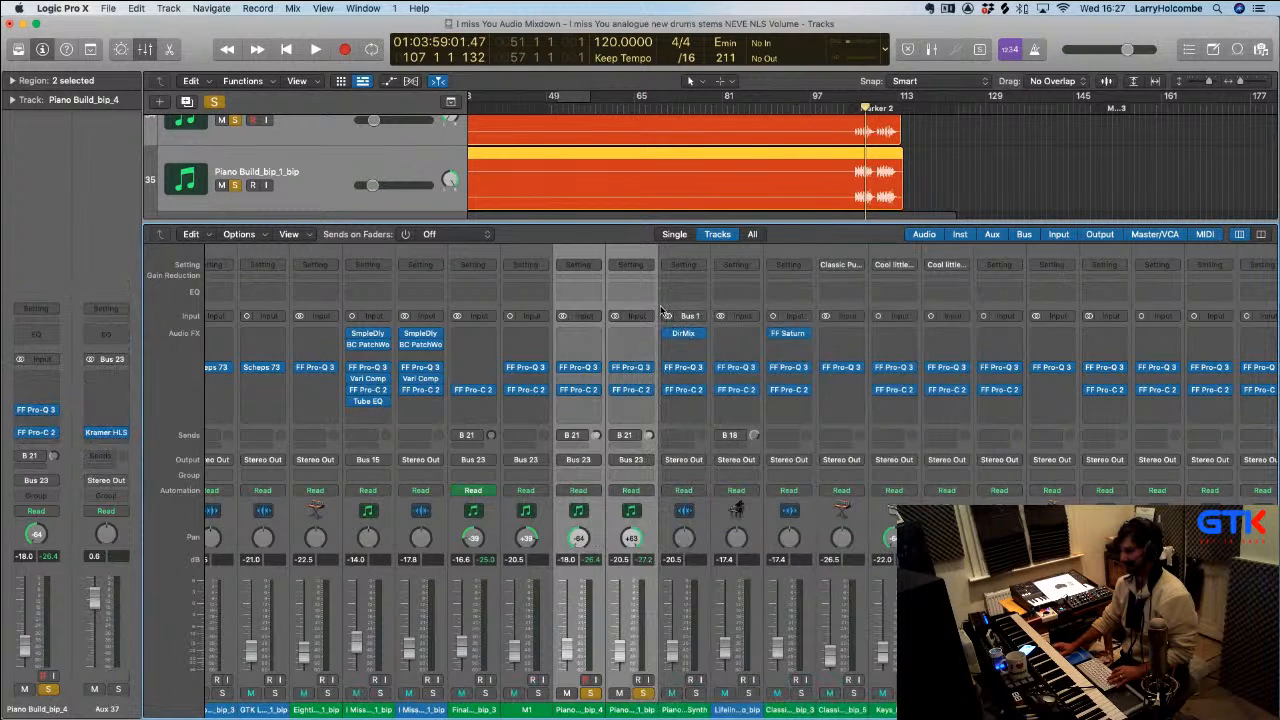
Hide the mixer, play the Piano Build section and unsolo both Piano Build tracks to hear them in the mix
key("x")
key("space")
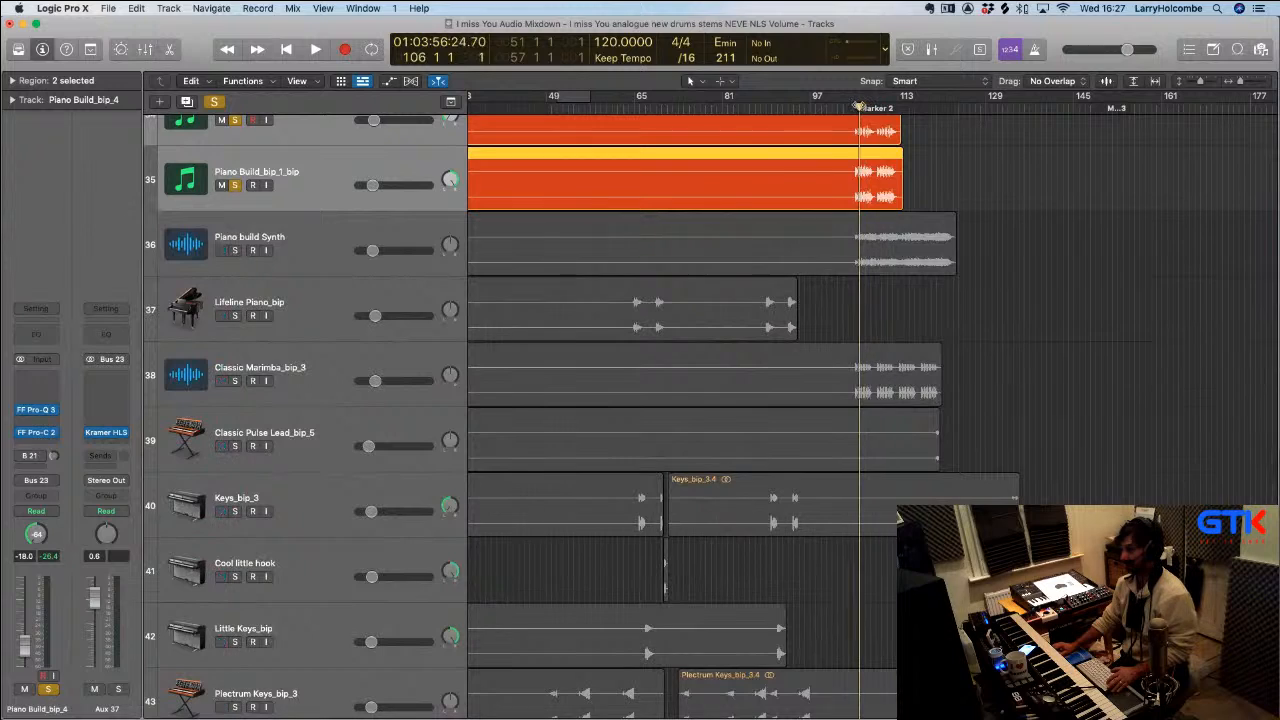
scroll(320, 220, "up", 2)
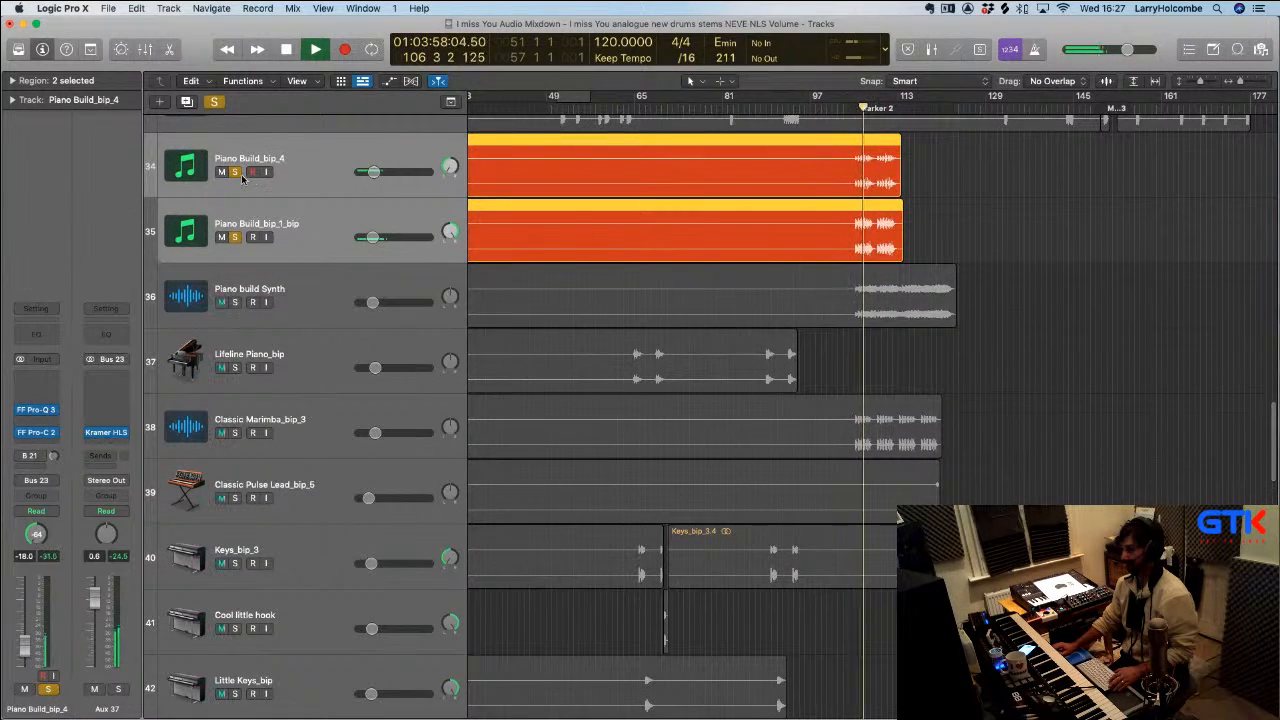
left_click(237, 215)
scroll(600, 300, "up", 5)
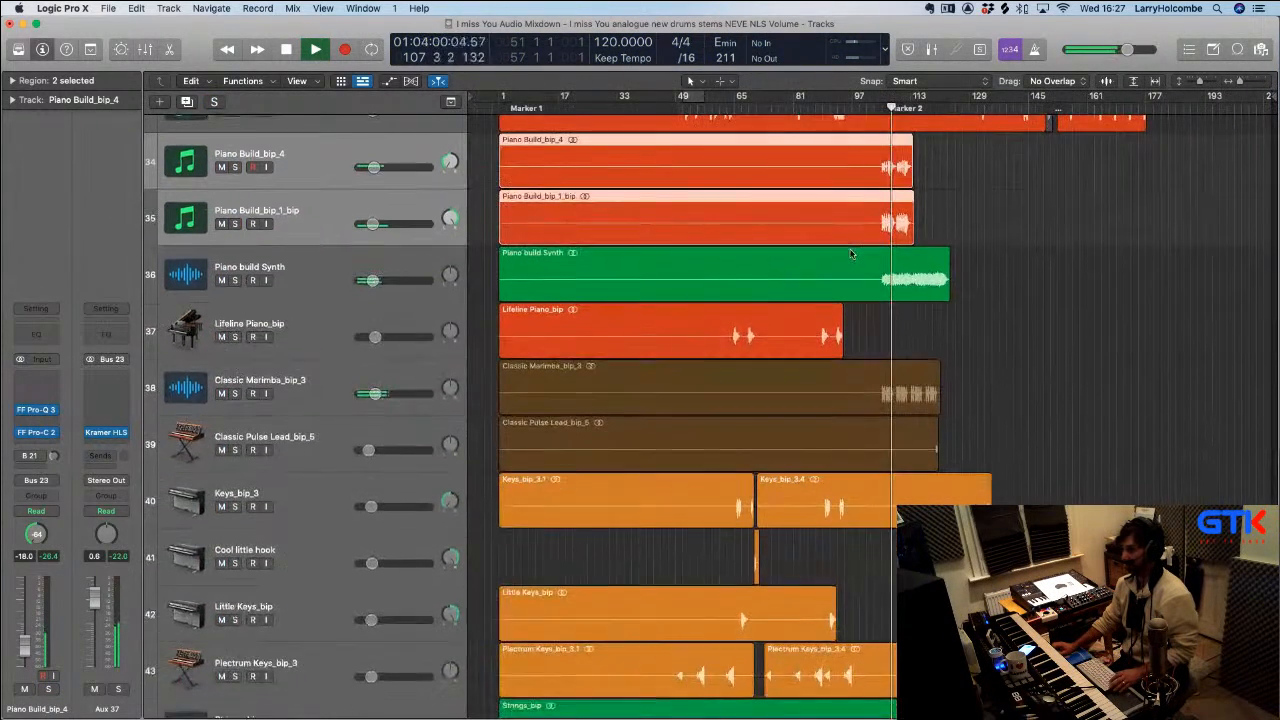
Stop playback, audition Piano build Synth in solo from the arrangement, then stop and enlarge its region
left_click(971, 246)
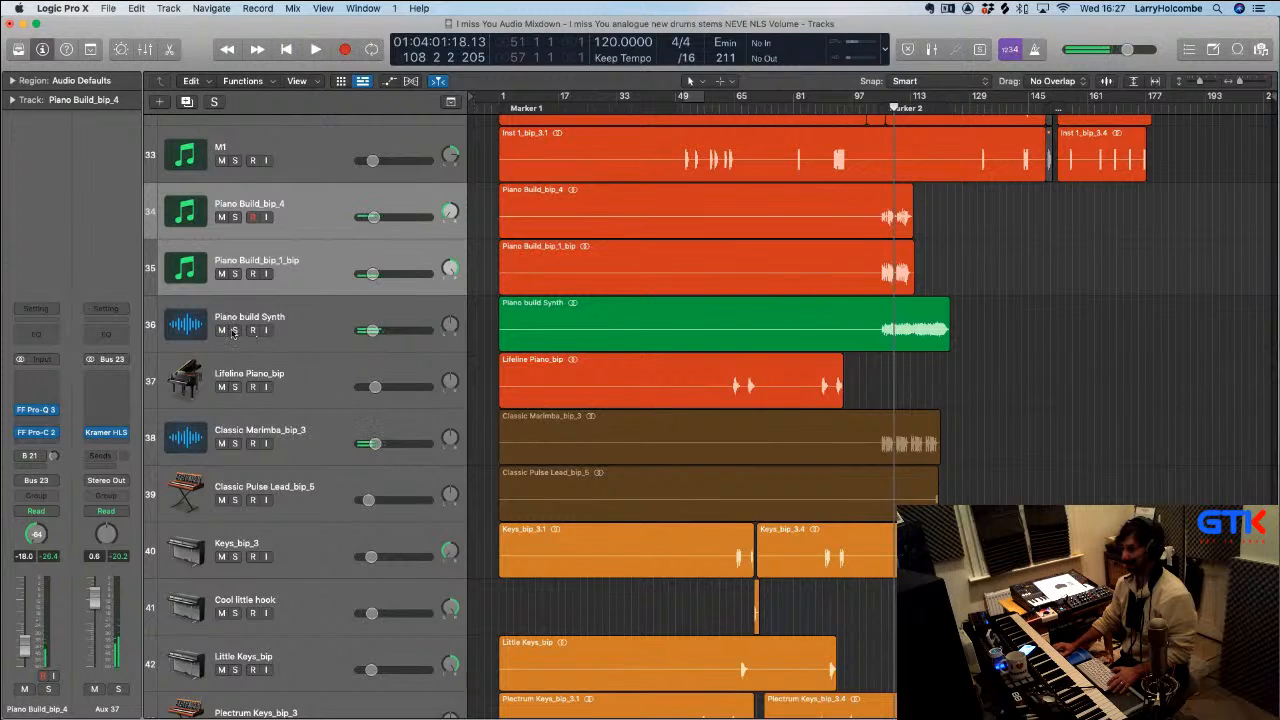
left_click(233, 331)
key("space")
left_click(325, 323)
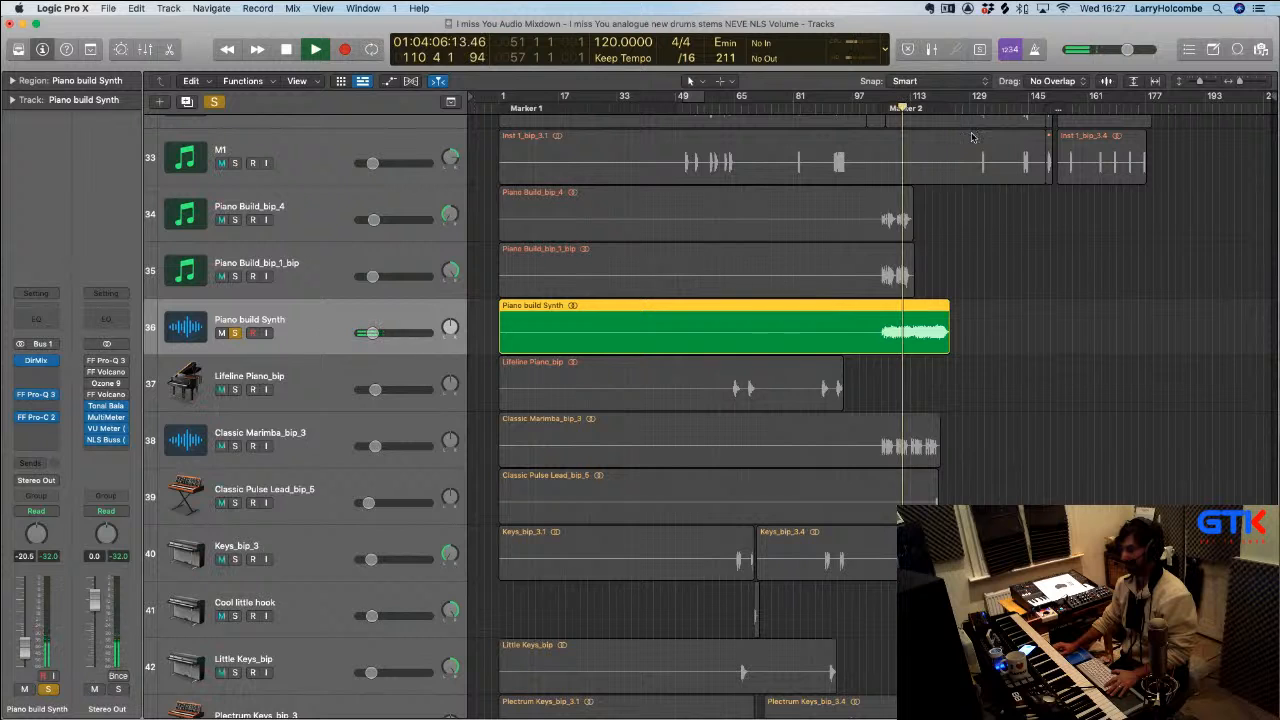
key("space")
key("z")
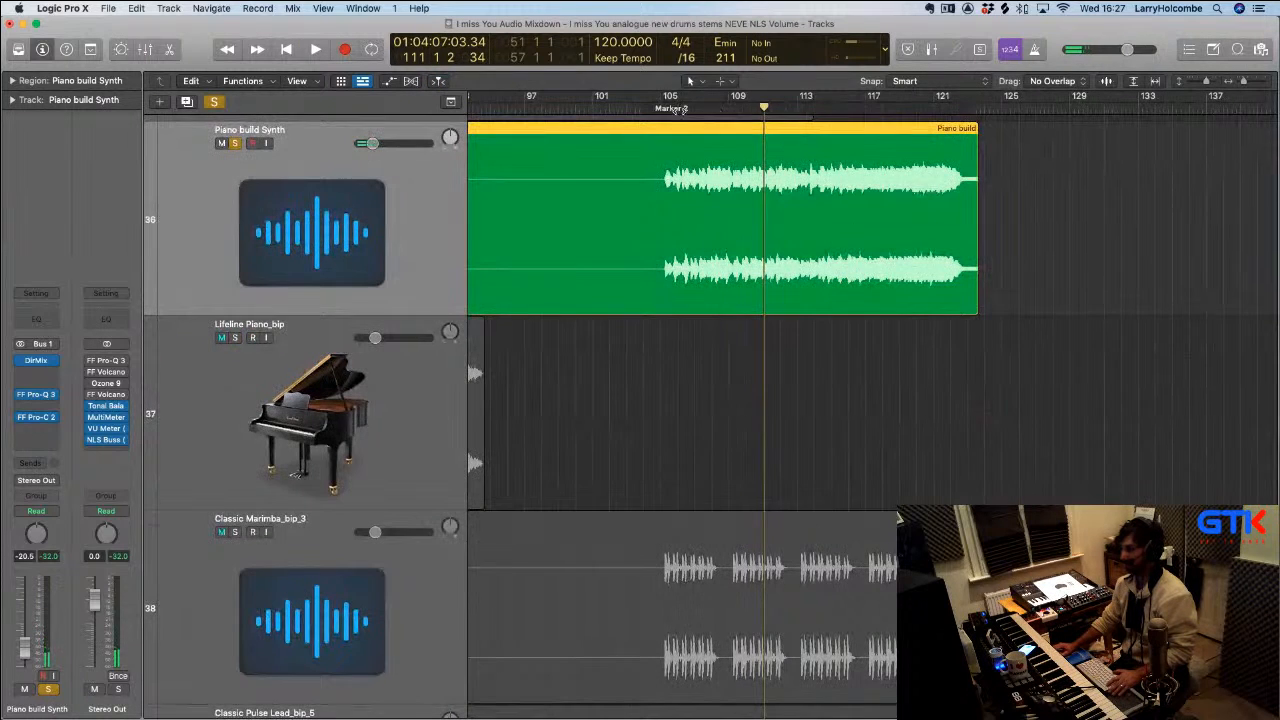
Set a cycle range from bar 105 past the end of Piano build Synth and check the track's Direction Mixer settings
left_click_drag(678, 108, 1035, 102)
left_click(39, 365)
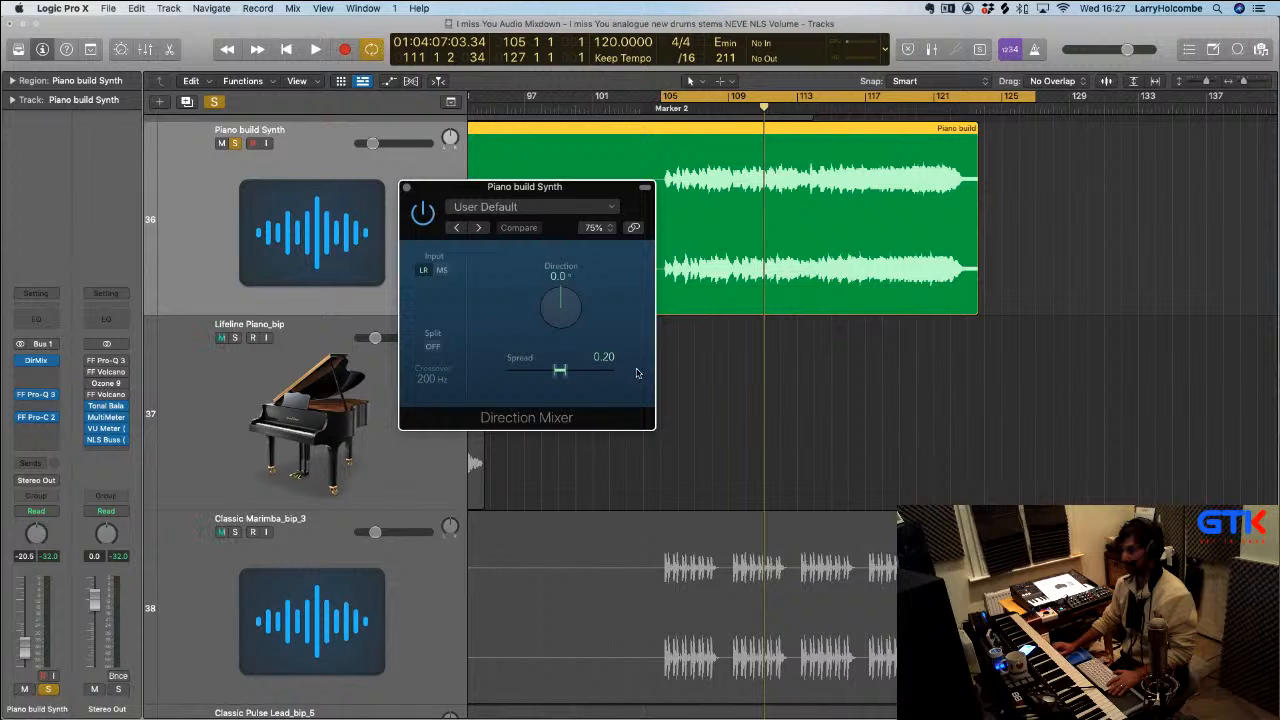
left_click(408, 189)
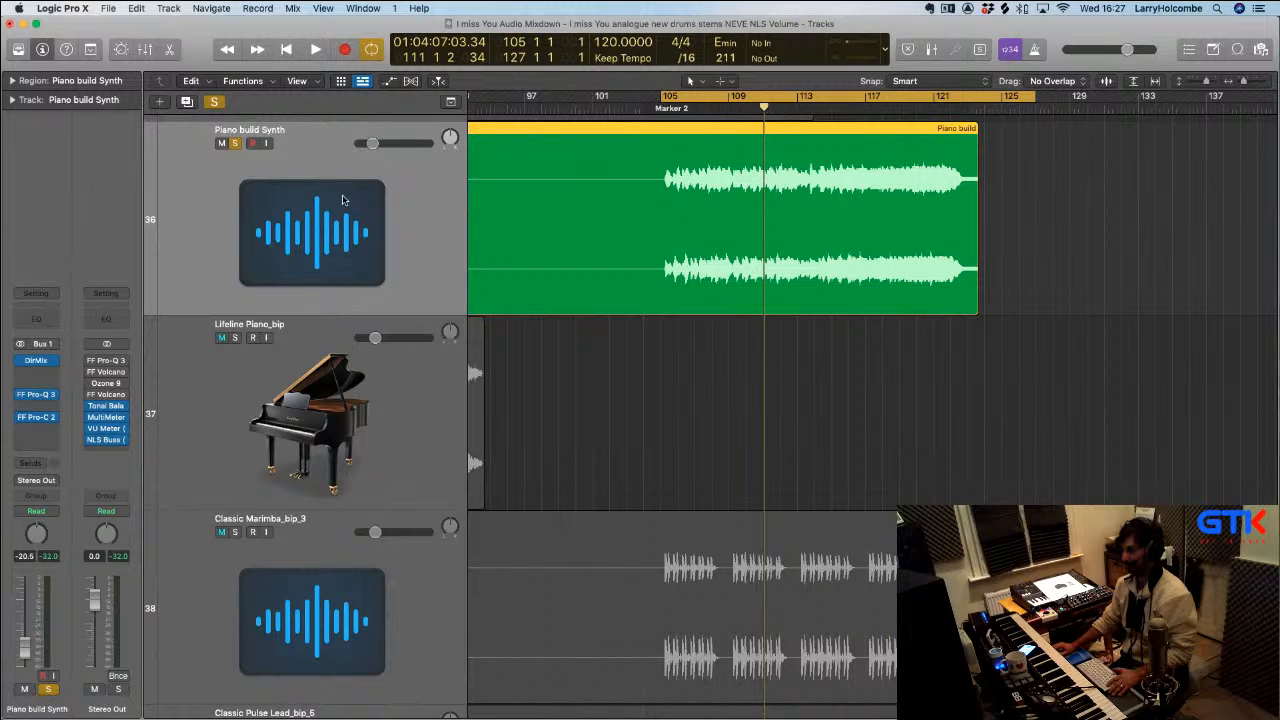
Unsolo Piano build Synth, play it in the full mix and set a short cycle range starting at bar 113
left_click(234, 143)
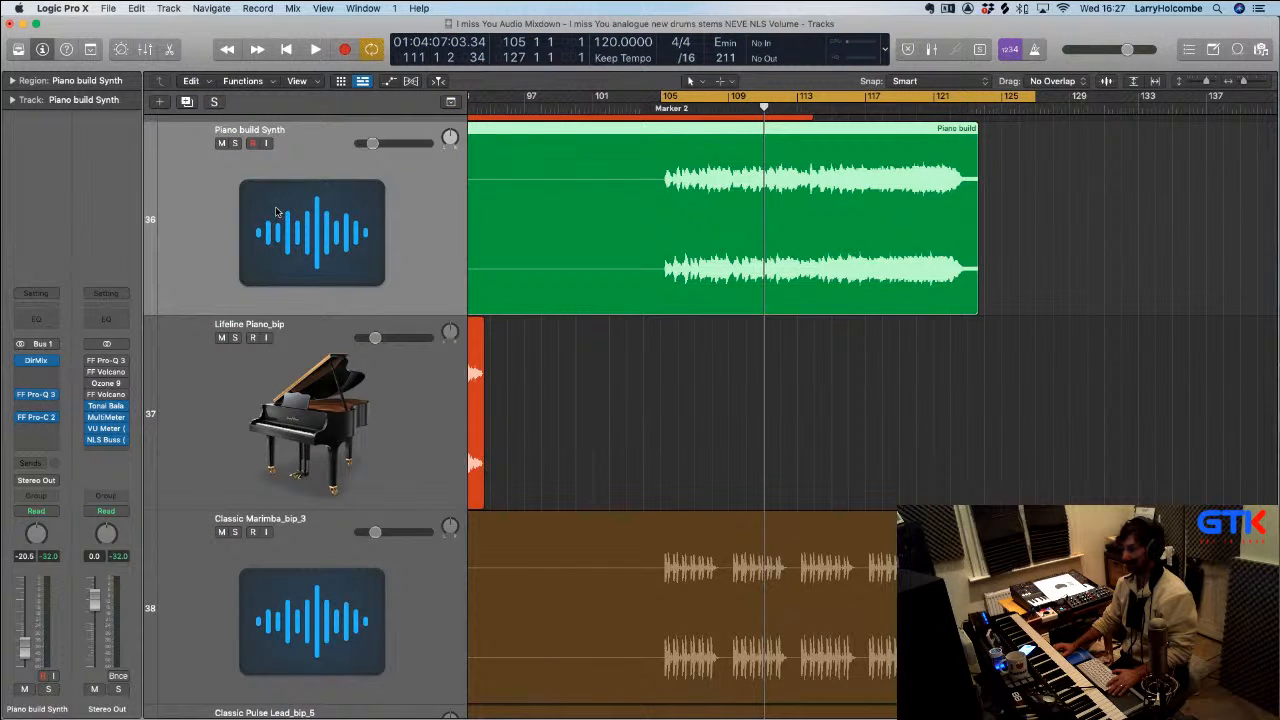
key("space")
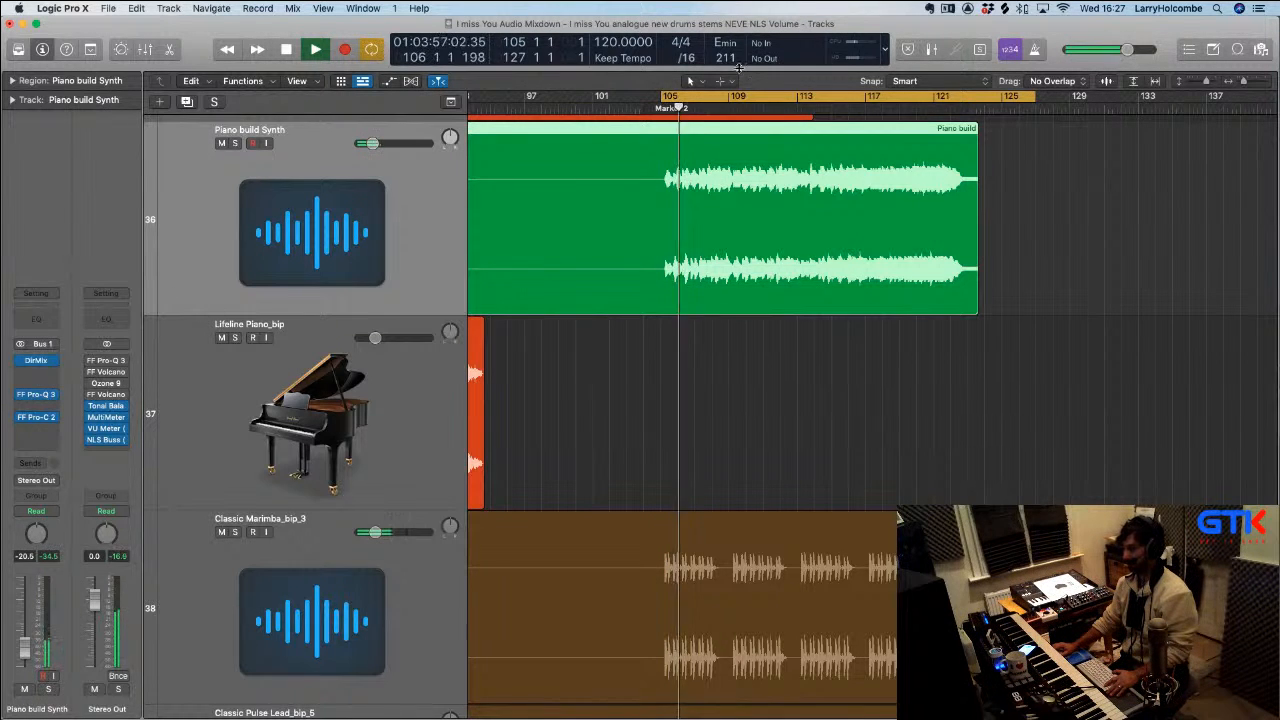
left_click_drag(812, 100, 856, 100)
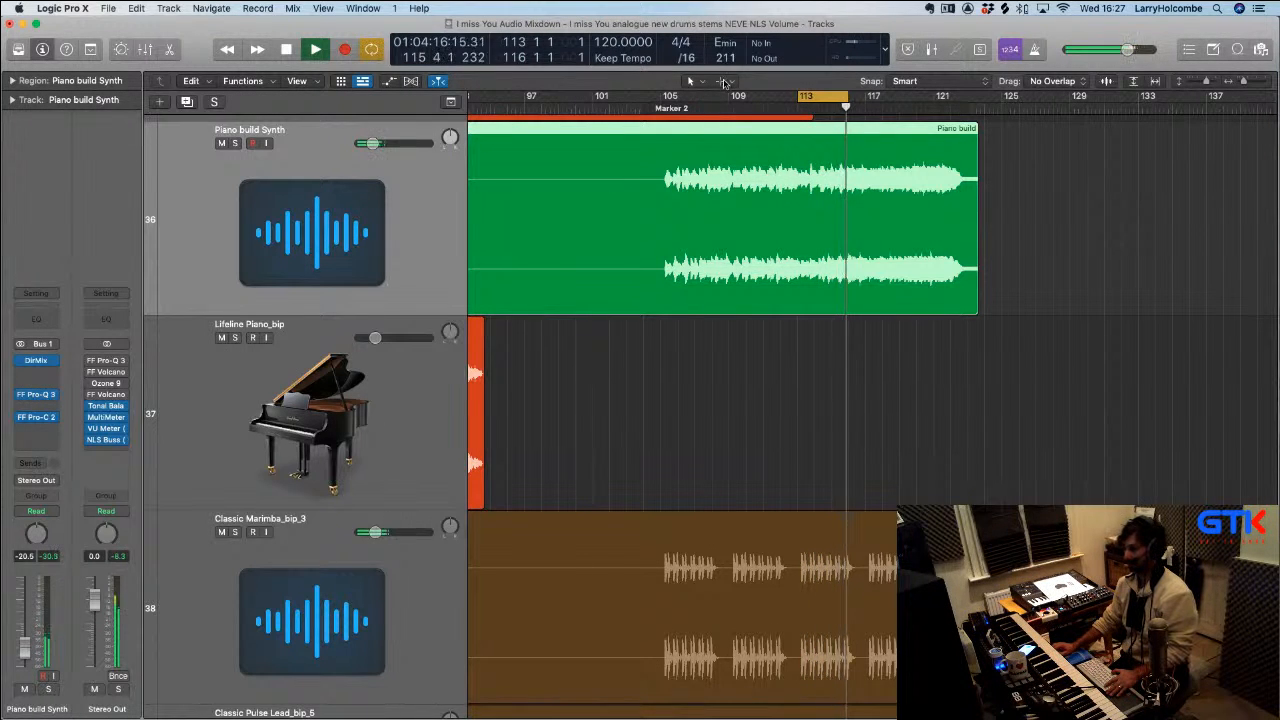
Turn cycle mode off, rewind a few bars and toggle the Direction Mixer bypass on Piano build Synth while listening
key("c")
key("comma")
key("comma")
key("comma")
key("comma")
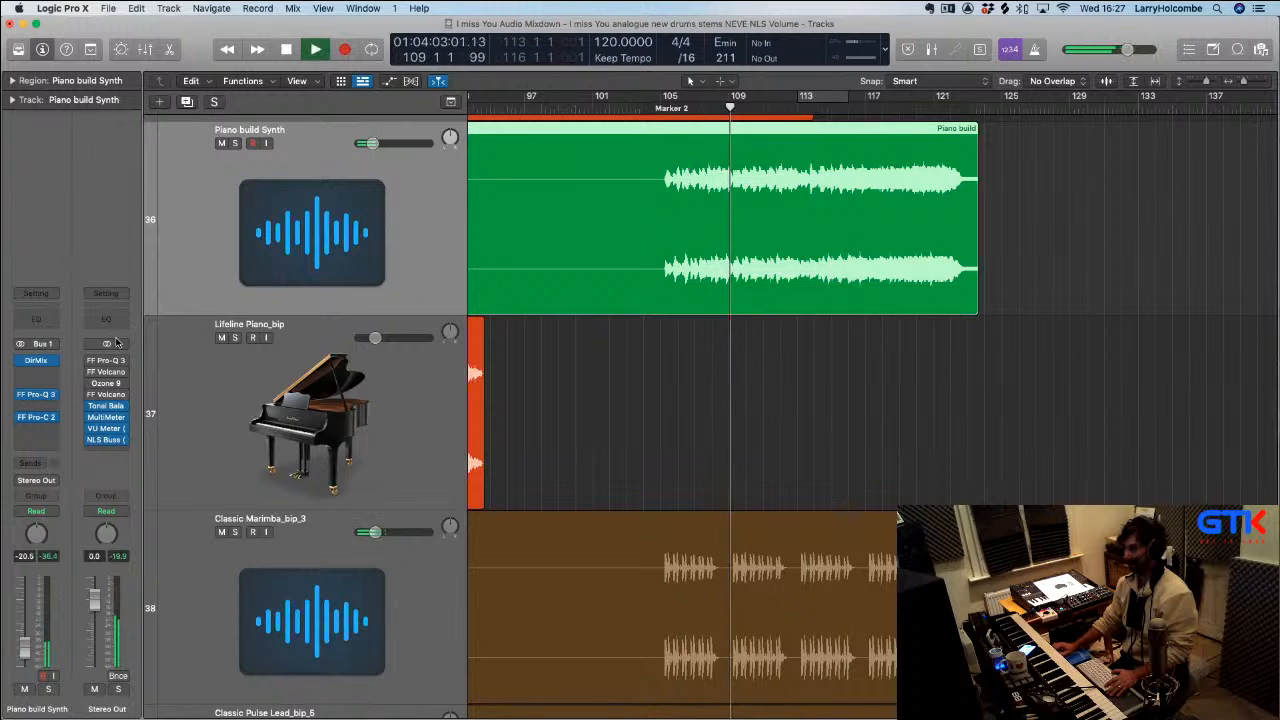
left_click(20, 361)
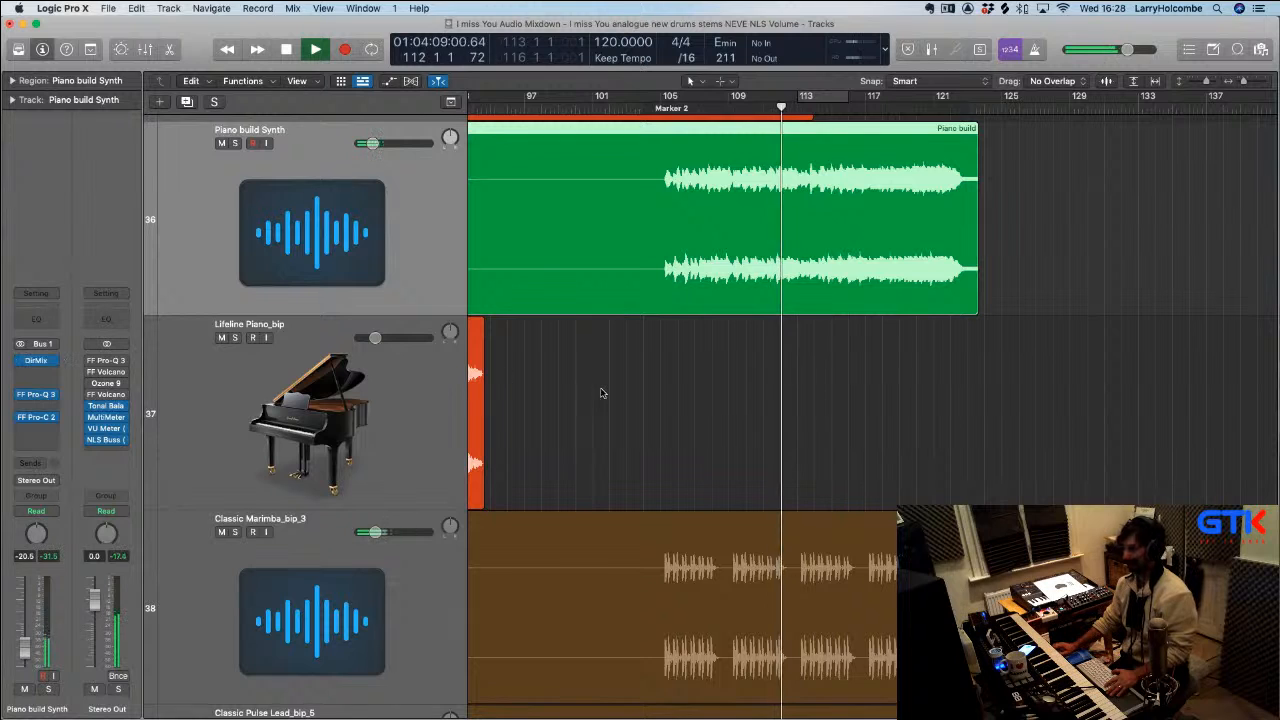
Stop playback and examine where Piano build Synth sits among the neighbouring tracks in the arrangement
key("z")
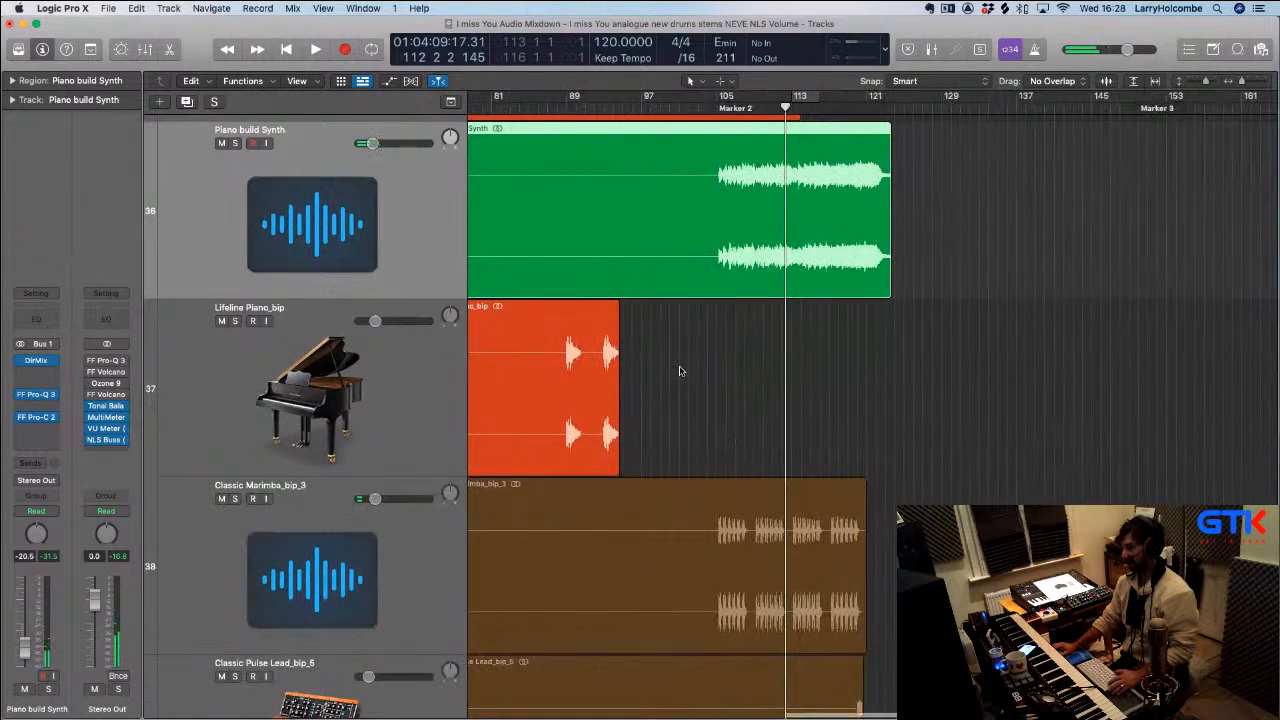
left_click(679, 371)
key("super+Up")
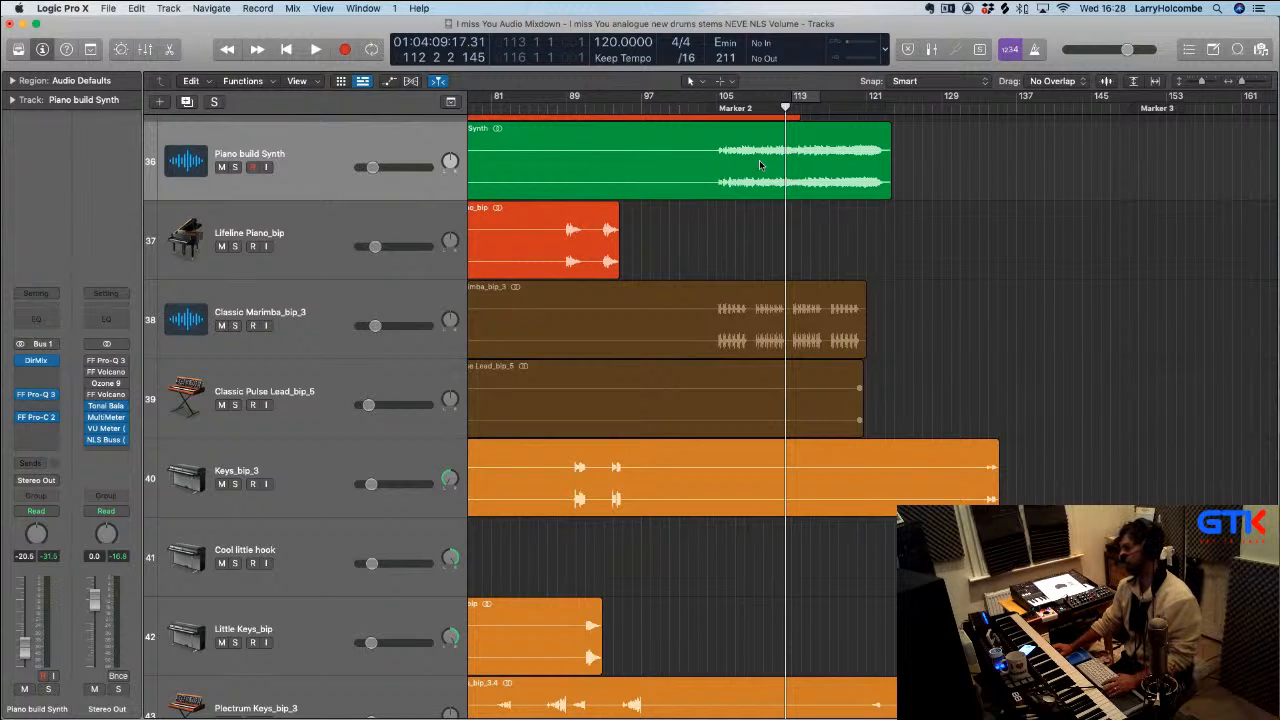
key("super+Left")
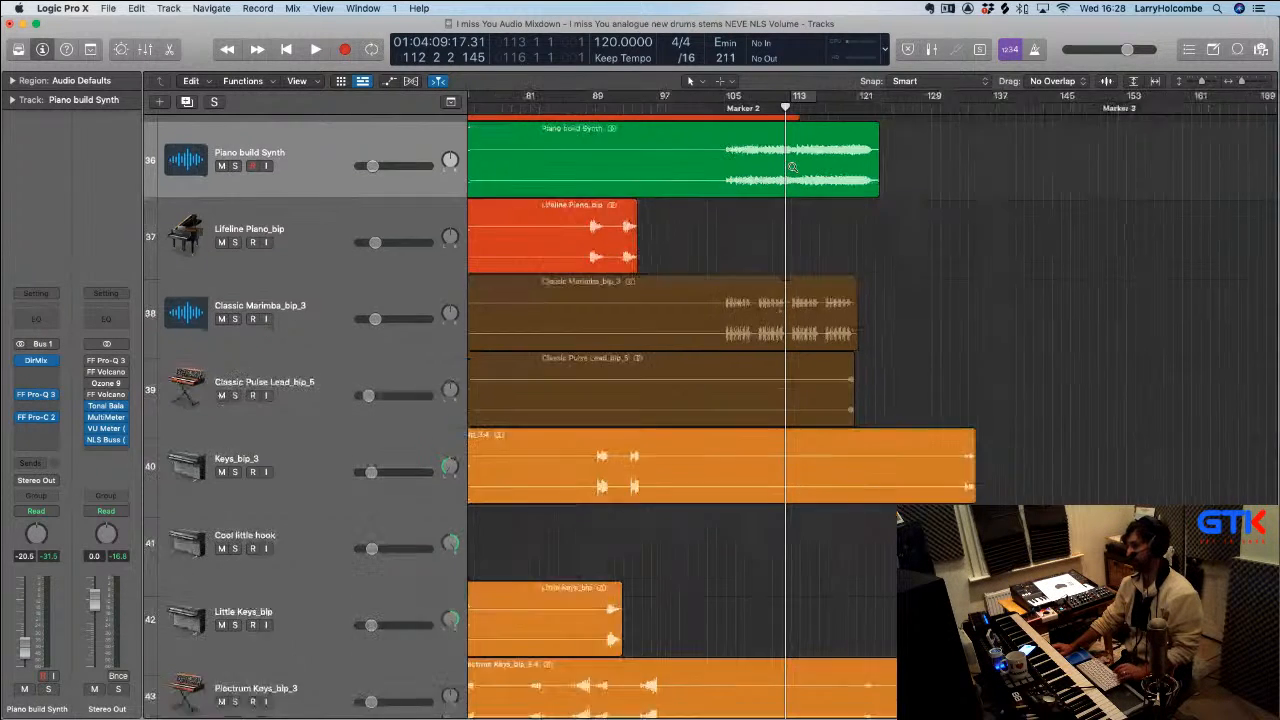
key("super+Up")
scroll(779, 170, "left", 10)
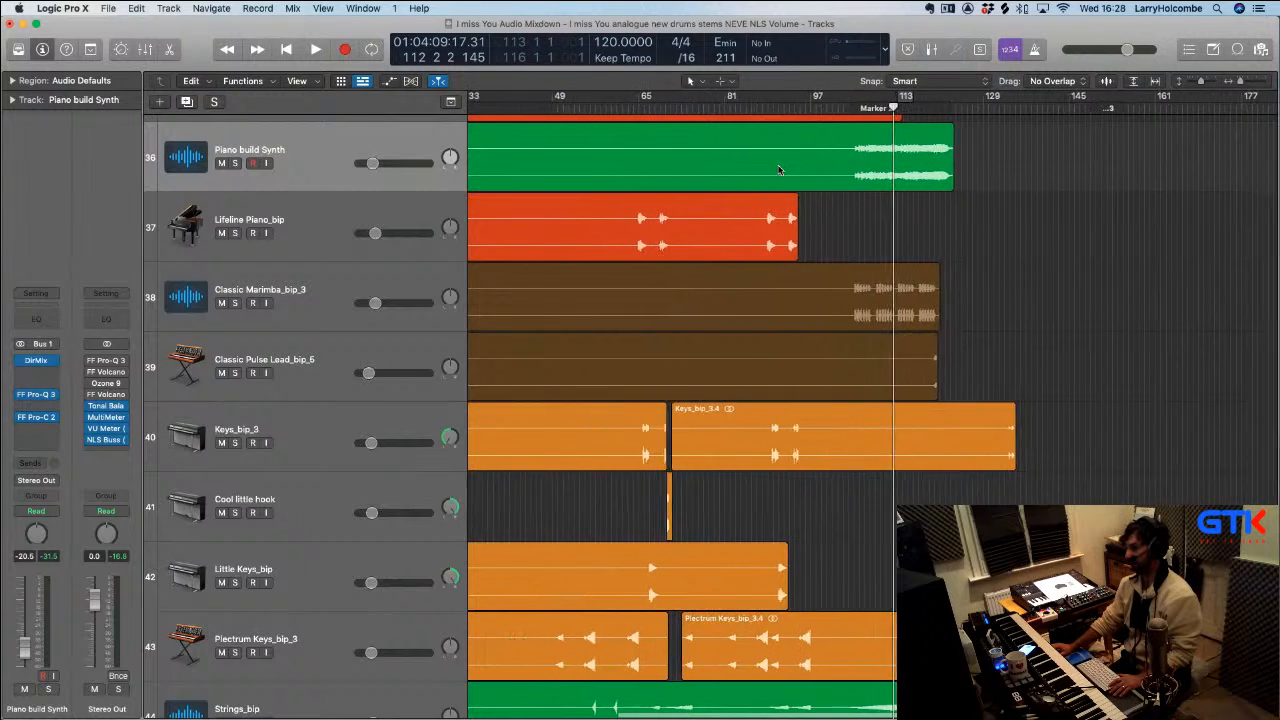
scroll(913, 173, "left", 5)
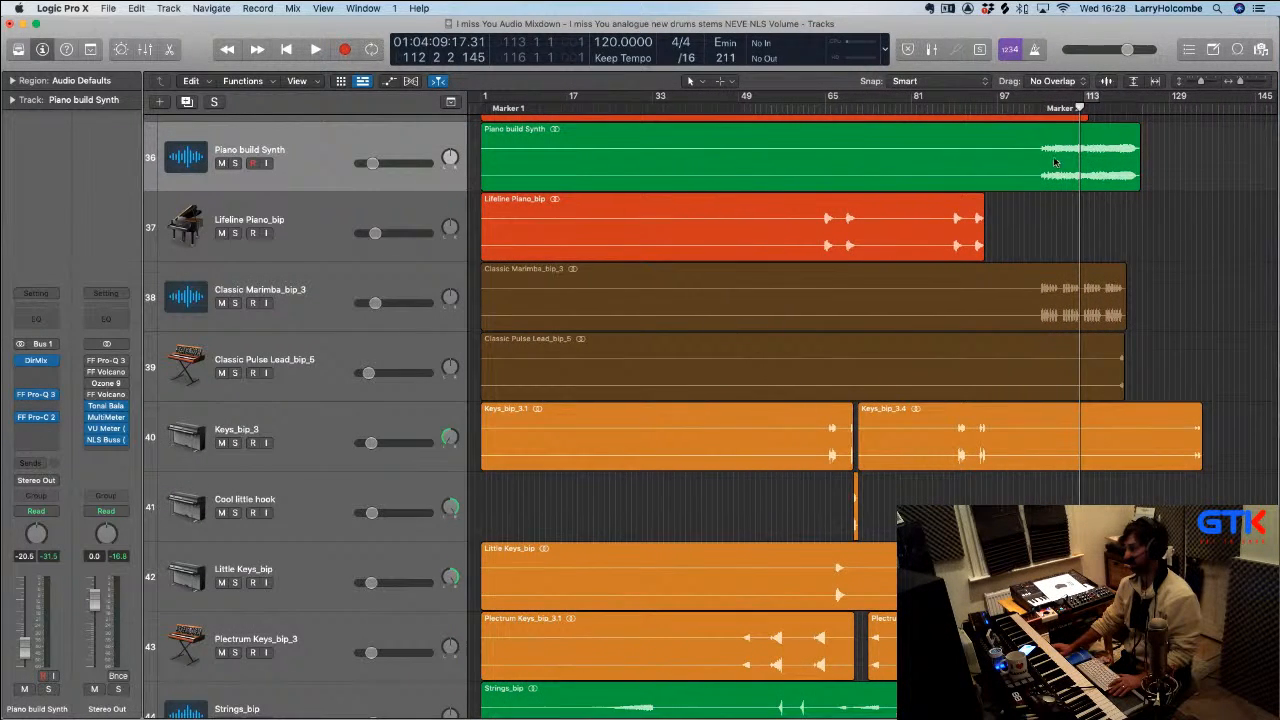
scroll(1057, 165, "up", 1)
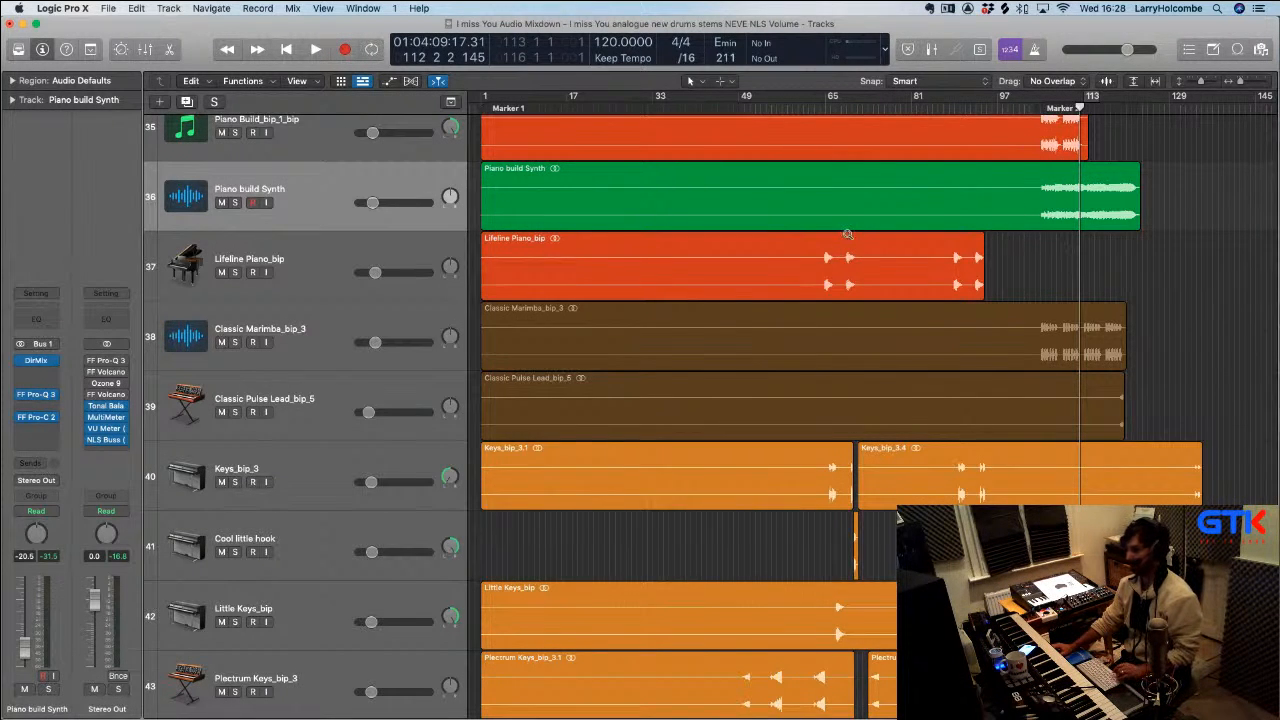
key("z")
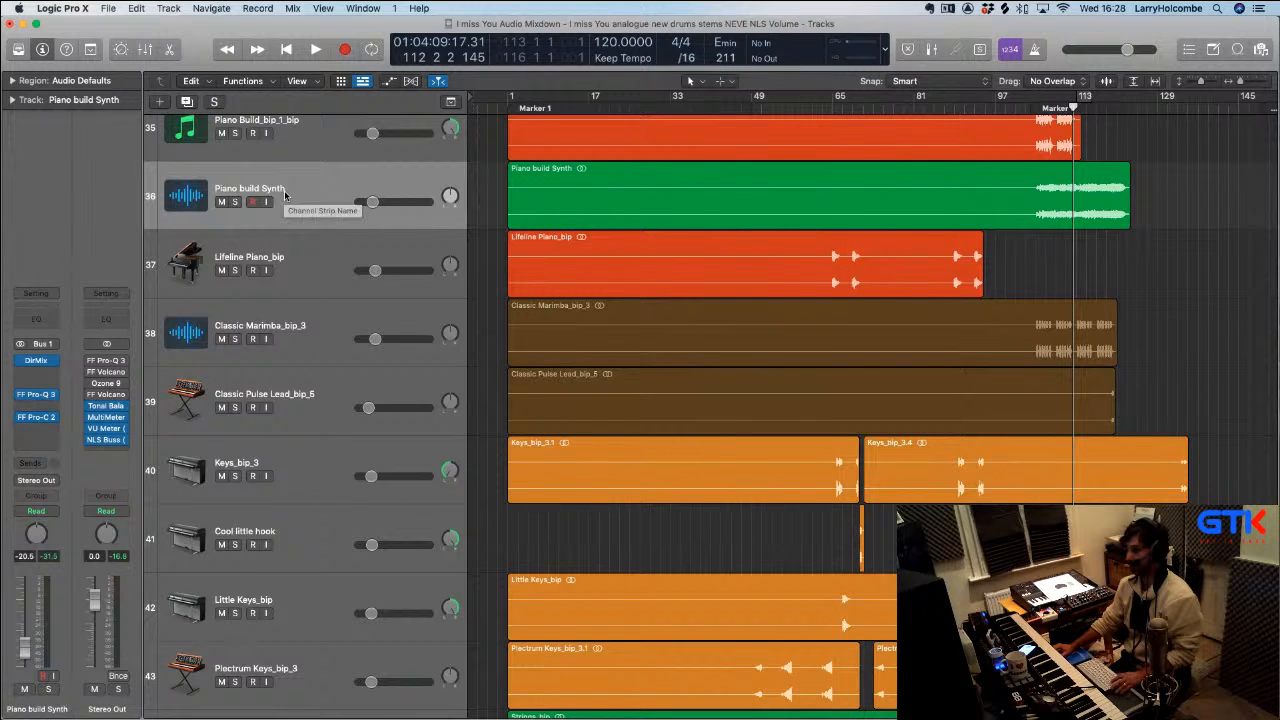
Select Classic Marimba_bip_3, set a cycle range from bar 105 over its part and start playback
left_click(341, 335)
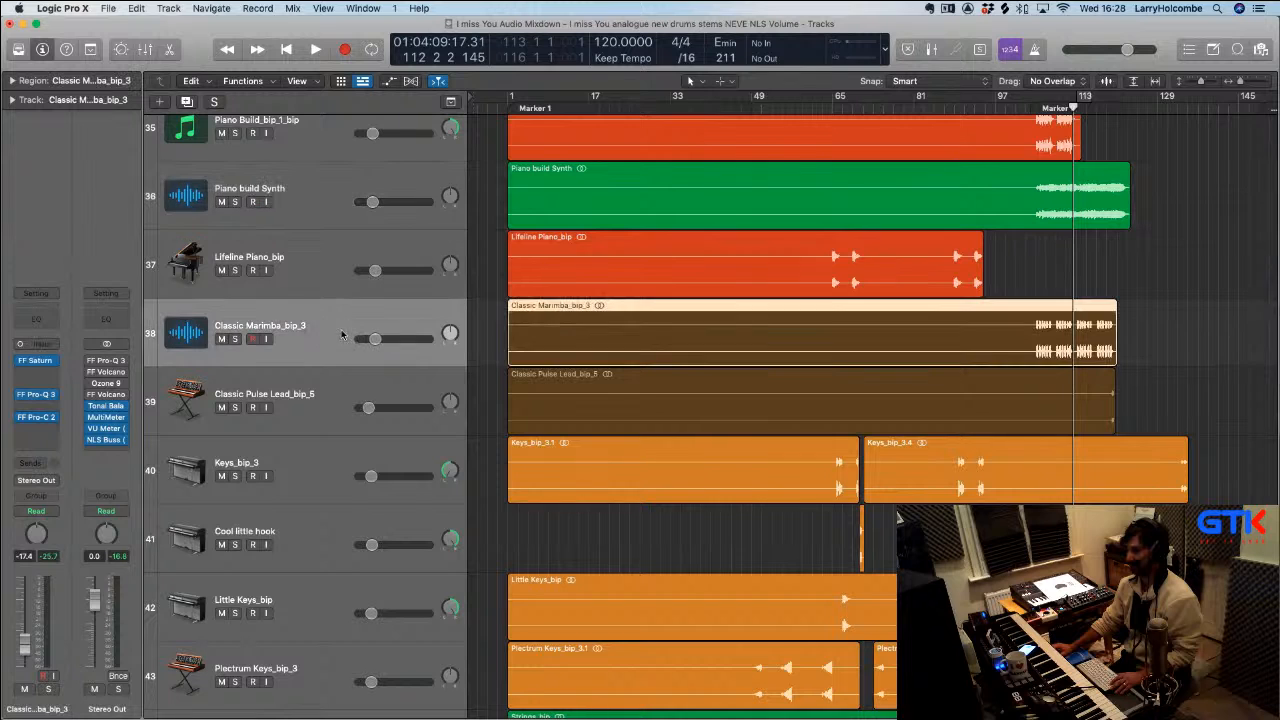
left_click_drag(958, 302, 1120, 505)
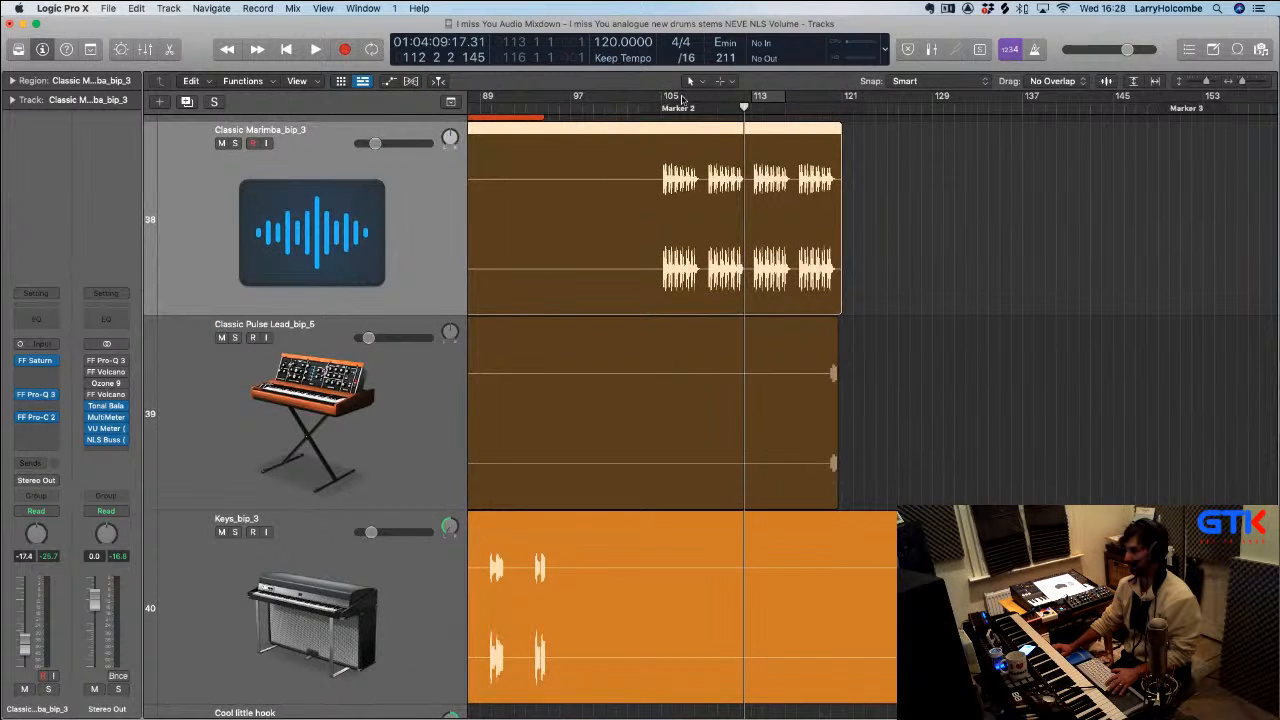
left_click_drag(683, 97, 897, 97)
key("space")
Compare Classic Marimba_bip_3 in solo and in the full mix, then deselect its region
left_click(236, 143)
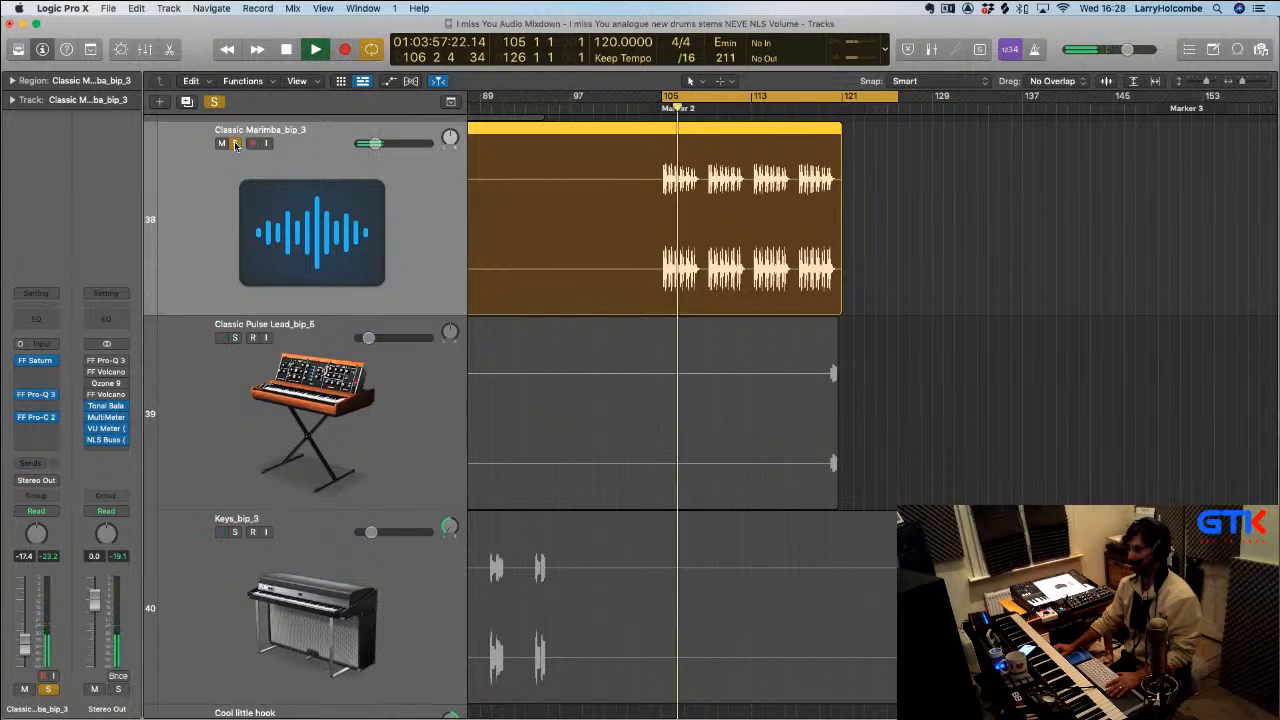
left_click(236, 143)
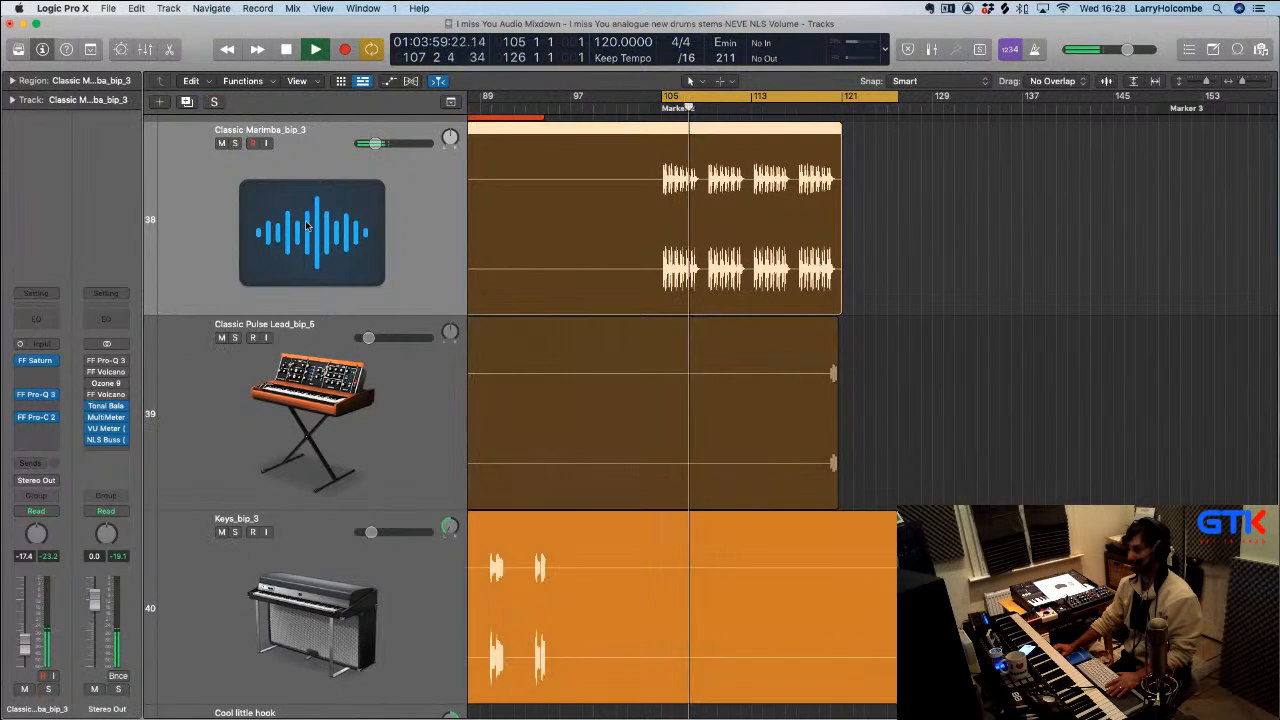
left_click(978, 219)
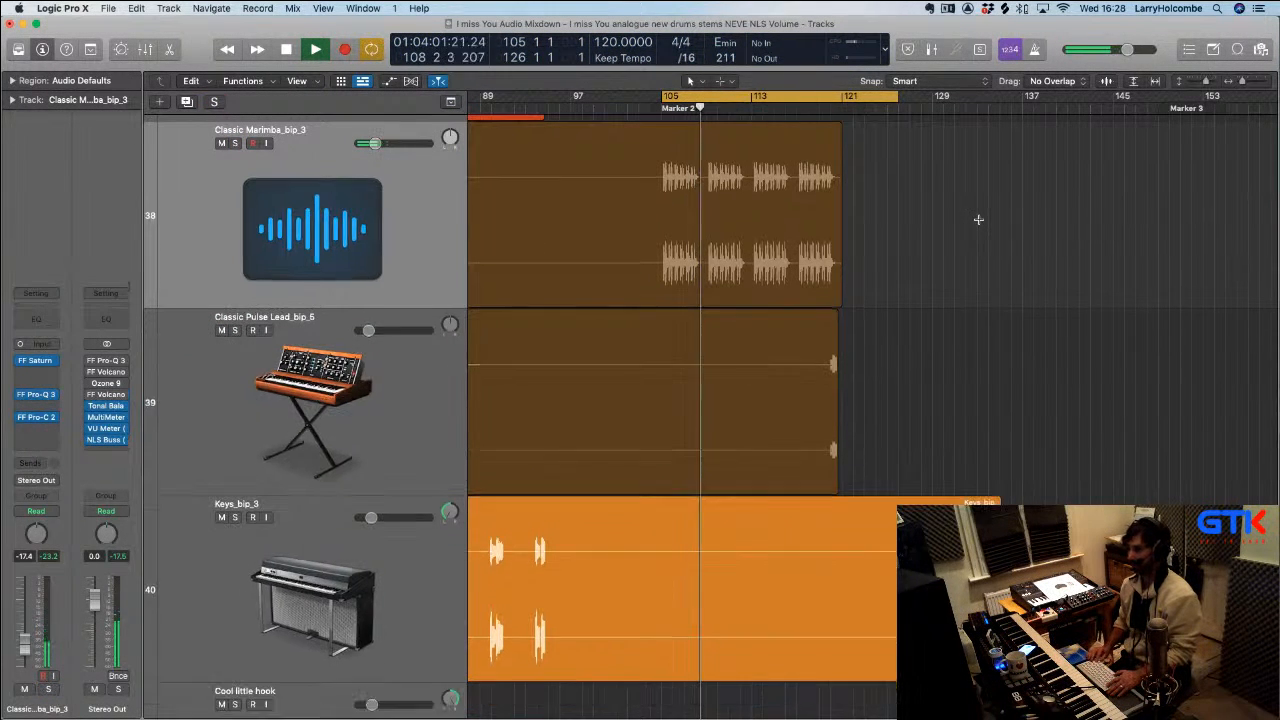
Stop playback, select the Lifeline Piano_bip track and look over the piano, marimba and keys tracks in the arrangement
scroll(978, 219, "down", 5)
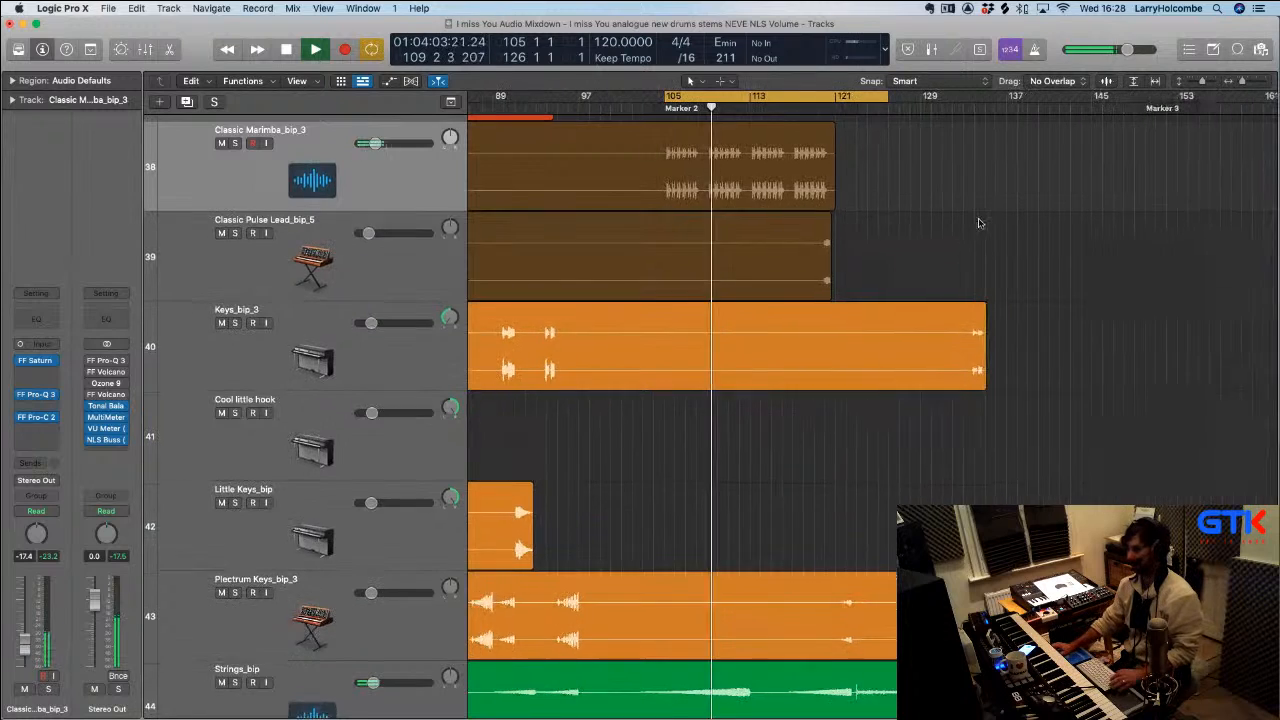
scroll(978, 223, "up", 5)
key("space")
scroll(672, 205, "up", 1)
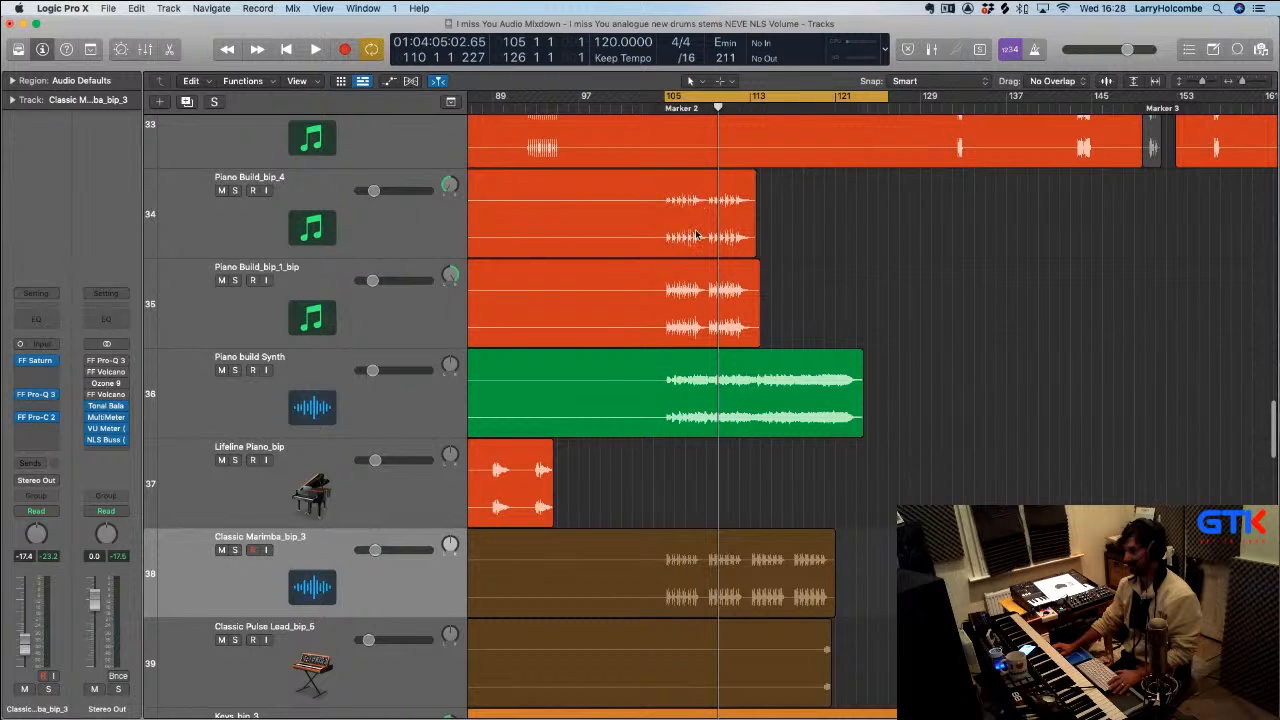
key("super+Up")
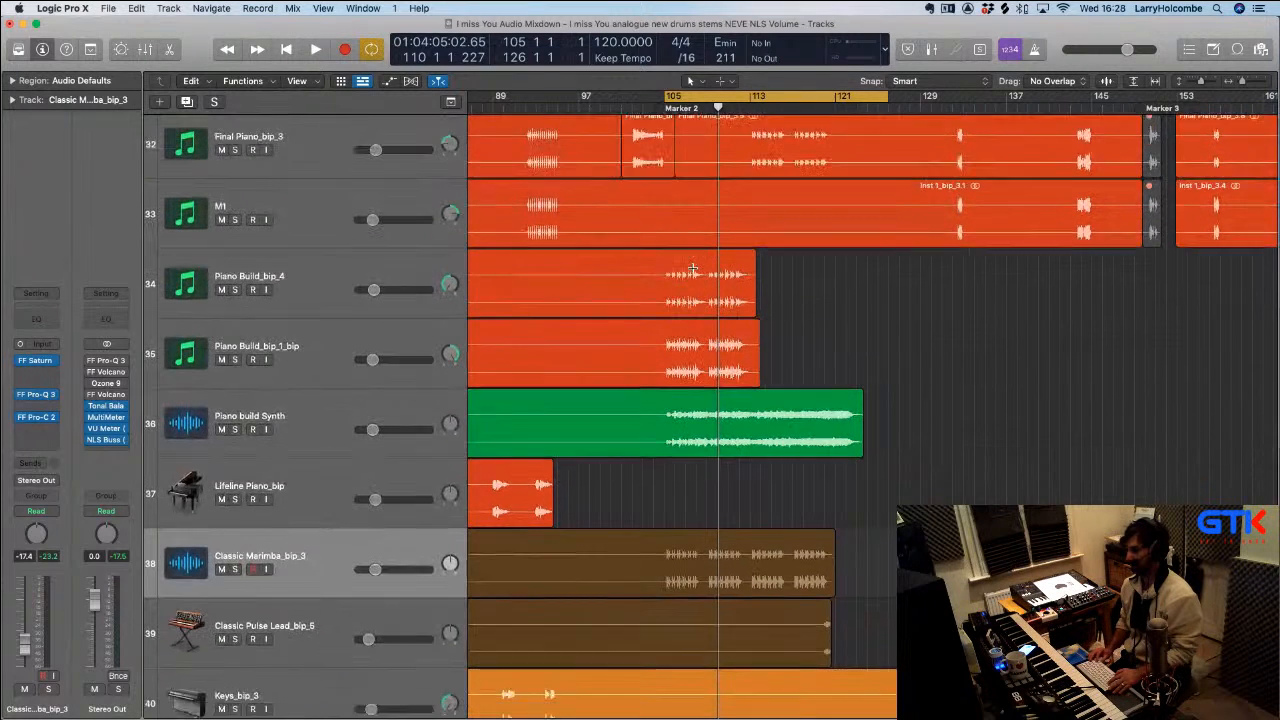
key("Up")
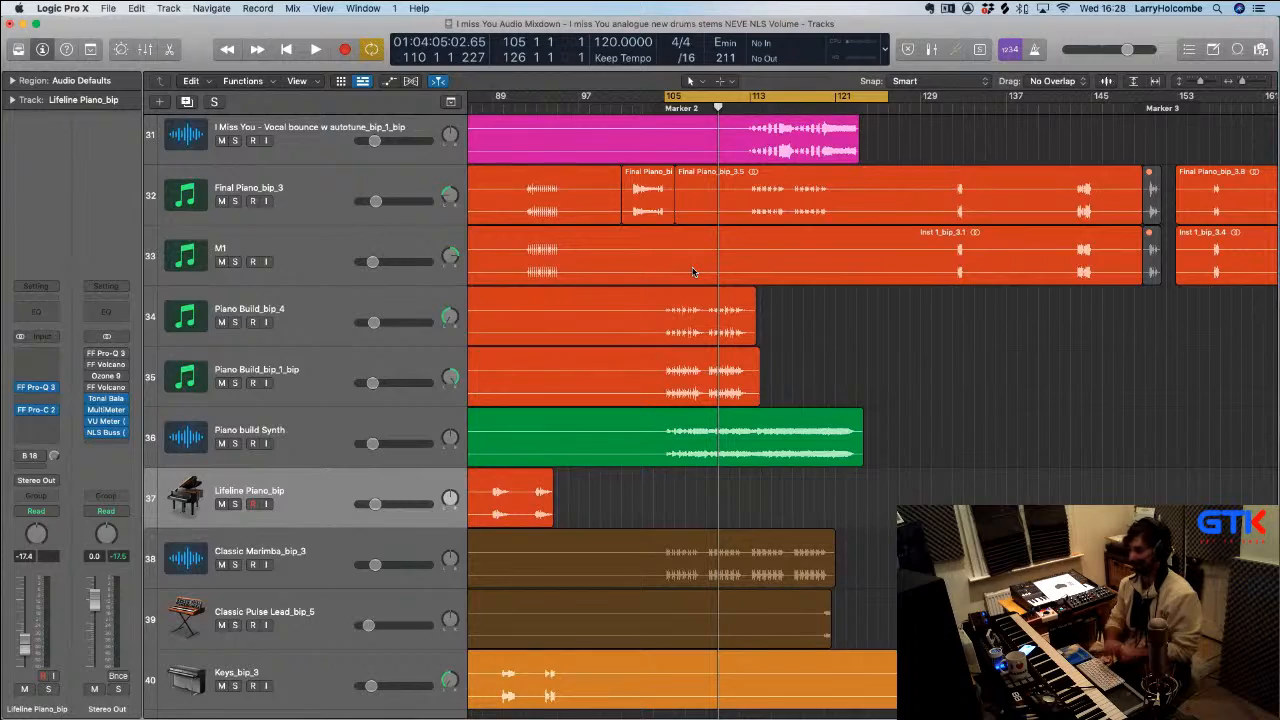
scroll(692, 271, "down", 3)
key("super+Up")
key("super+Left")
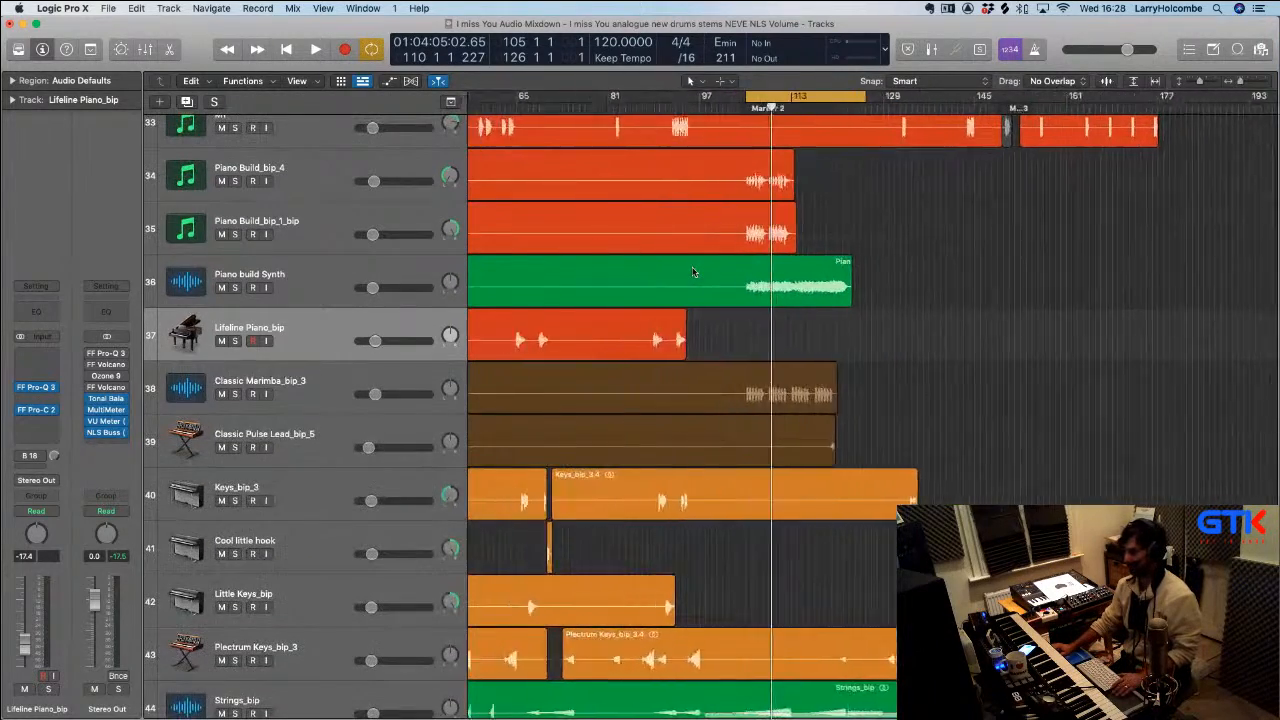
Set a two-bar cycle range from bar 65 over the keys part, start playback and select the Keys_bip_3 track
scroll(692, 271, "left", 5)
left_click_drag(606, 464, 726, 588)
left_click_drag(677, 100, 643, 97)
key("space")
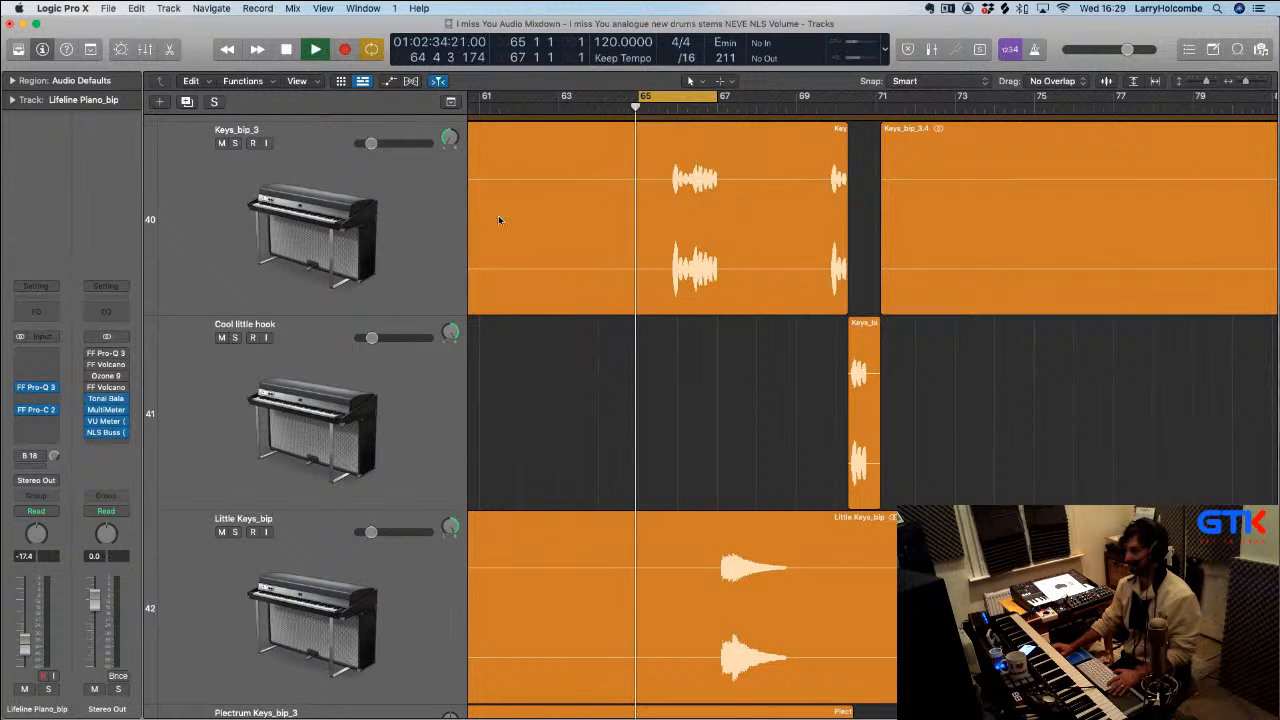
left_click(294, 230)
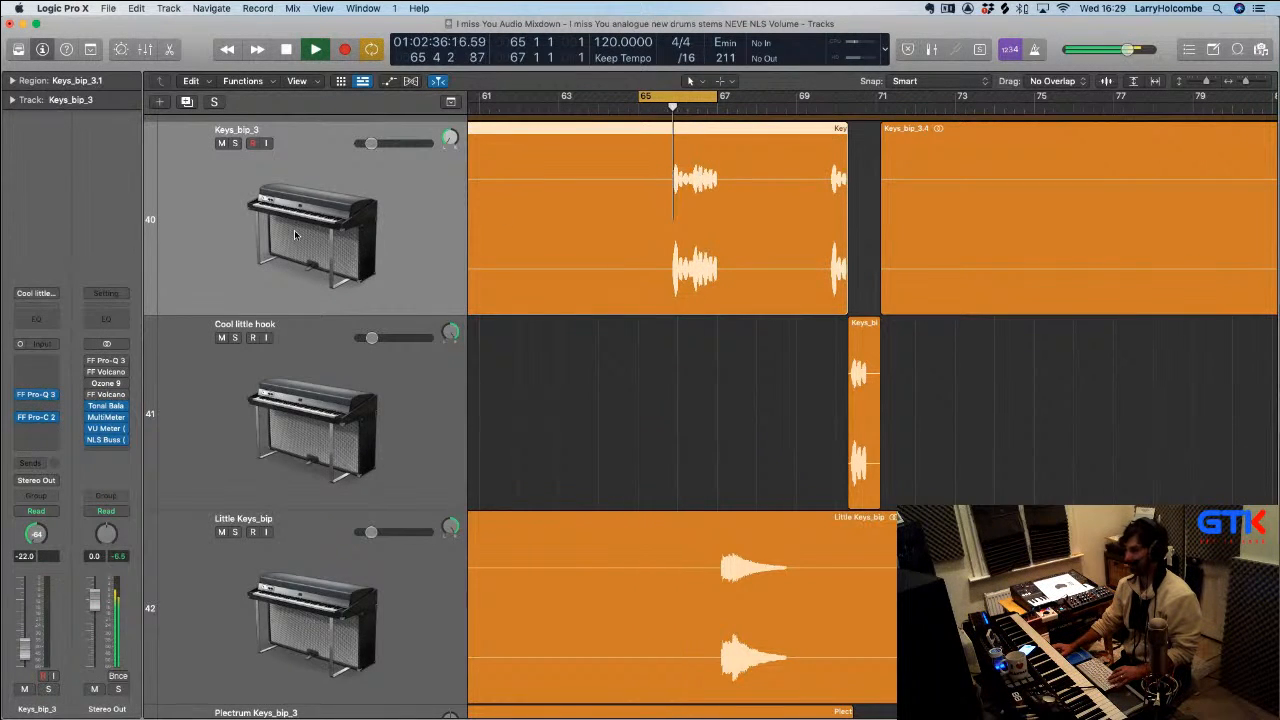
Open the mixer, raise the Keys_bip_3 fader to -16.4 dB and replay the cycle
key("x")
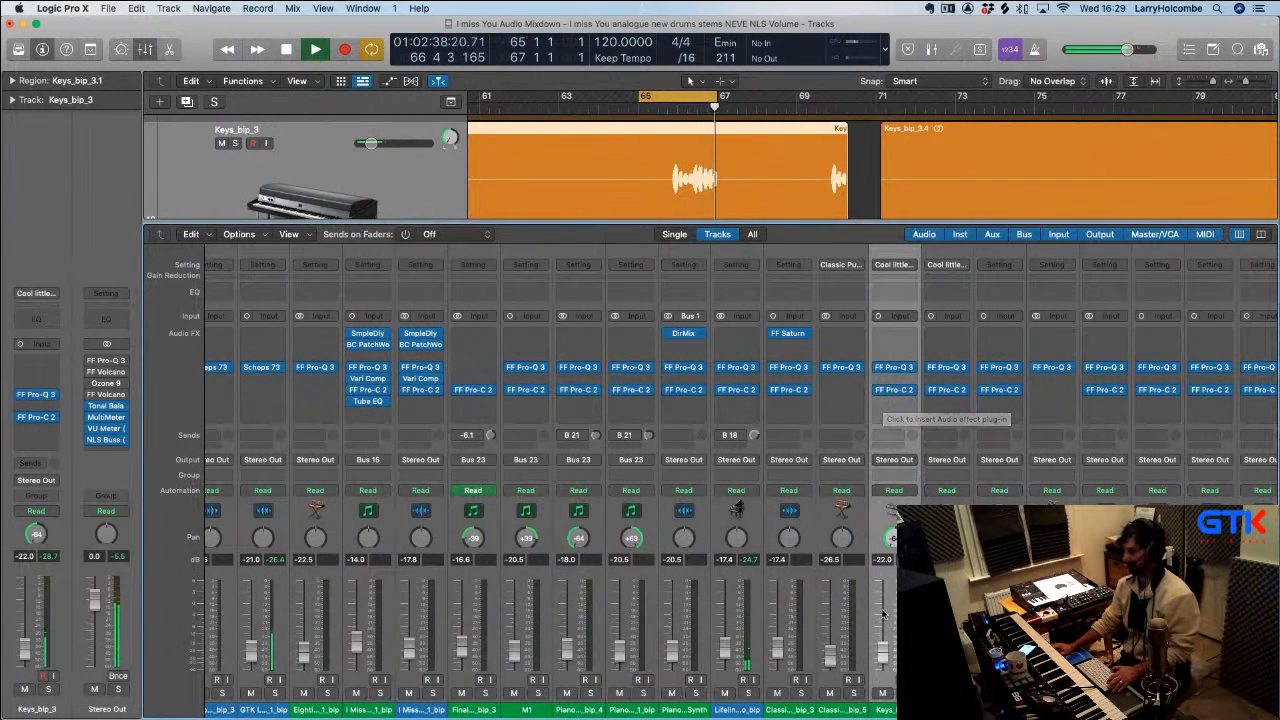
key("space")
key("space")
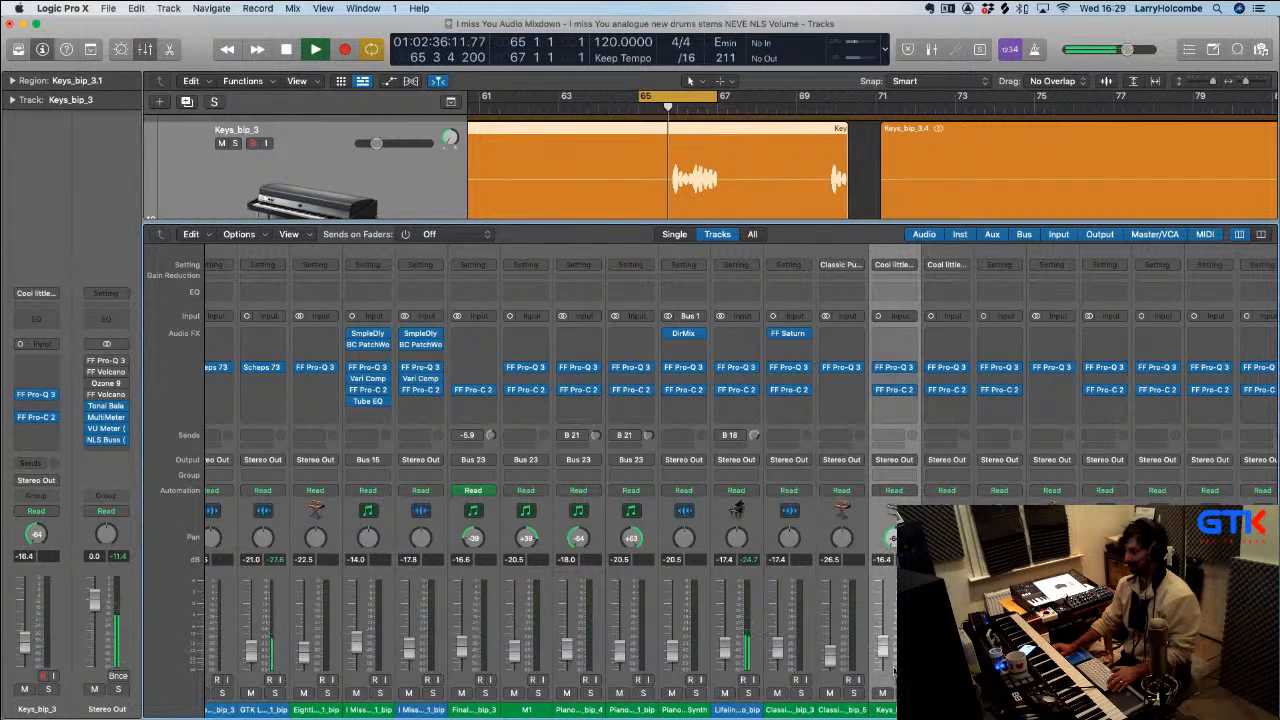
Compare Keys_bip_3 in solo and in the full mix
key("space")
key("s")
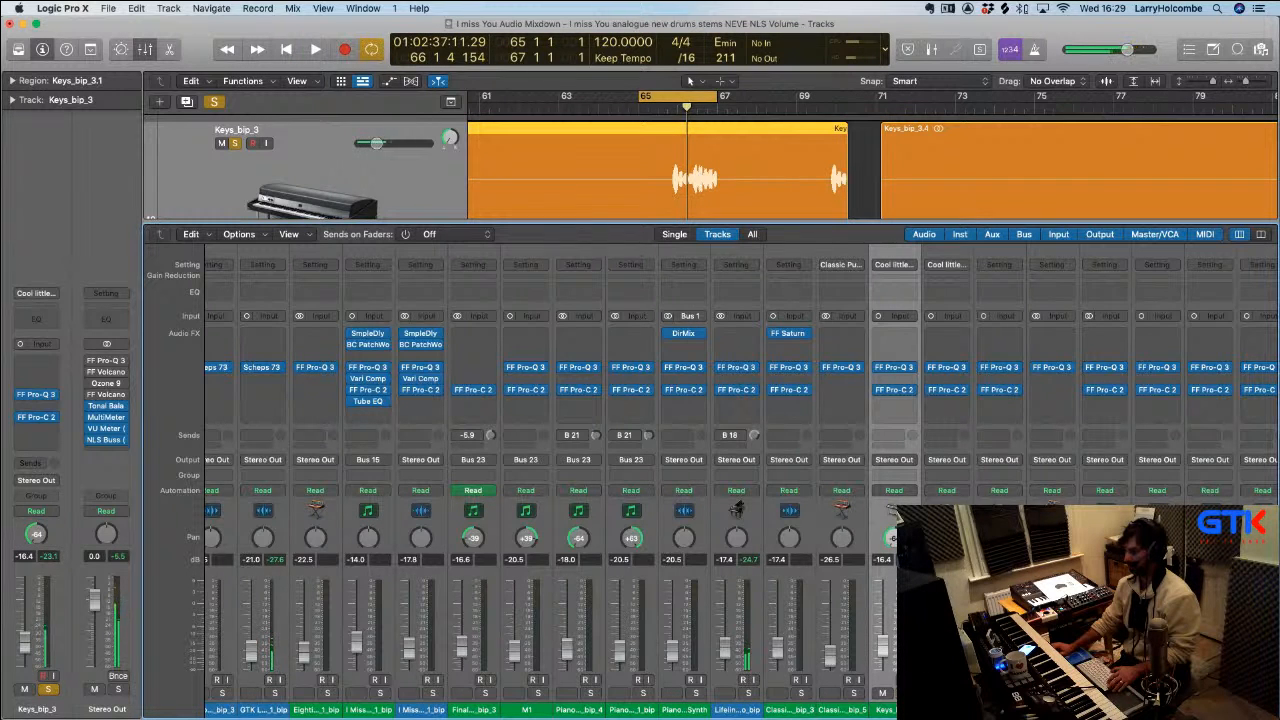
key("space")
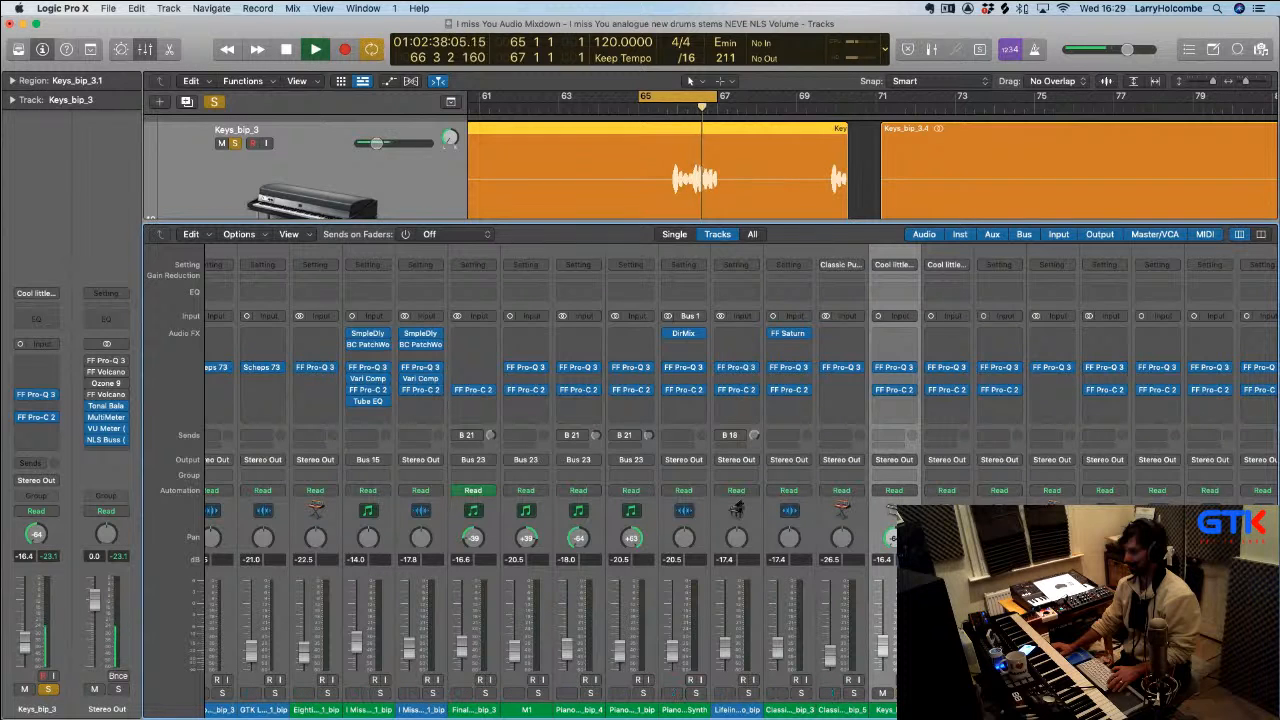
key("s")
key("space")
key("space")
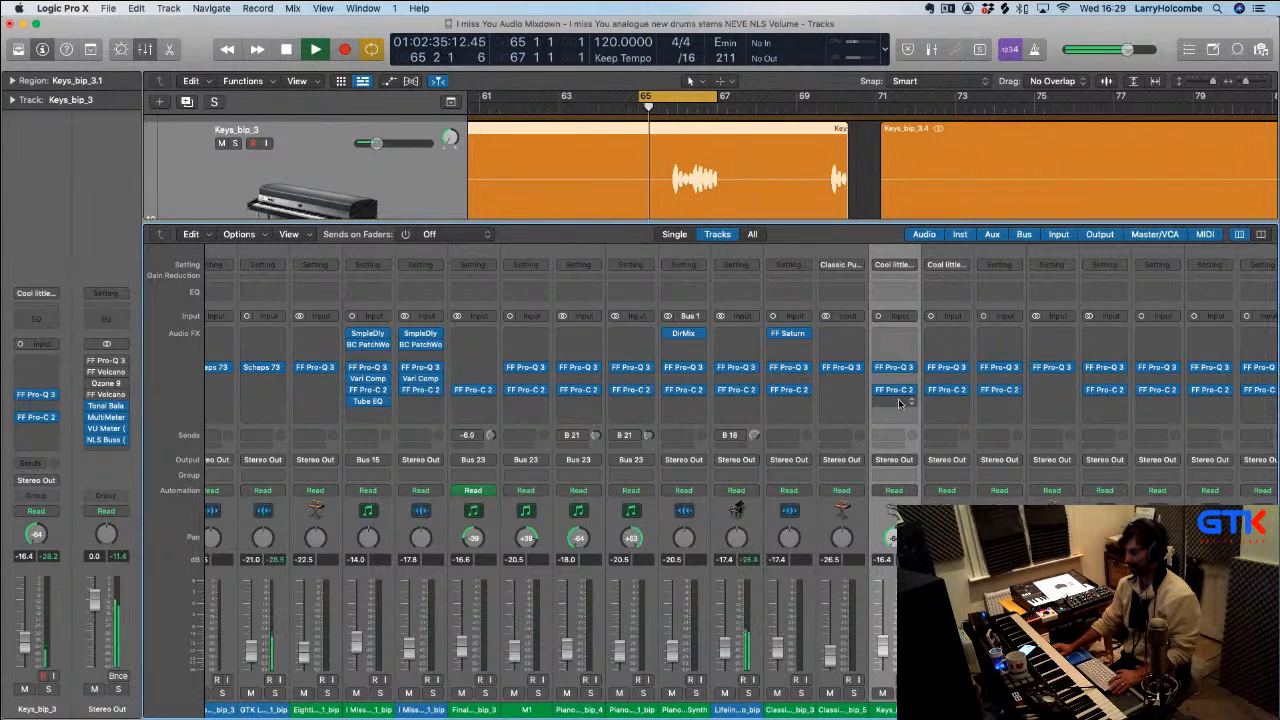
Insert a second FF Pro-Q 3 after FF Pro-C 2 on Keys_bip_3 and play the cycle to view its spectrum
left_click(895, 403)
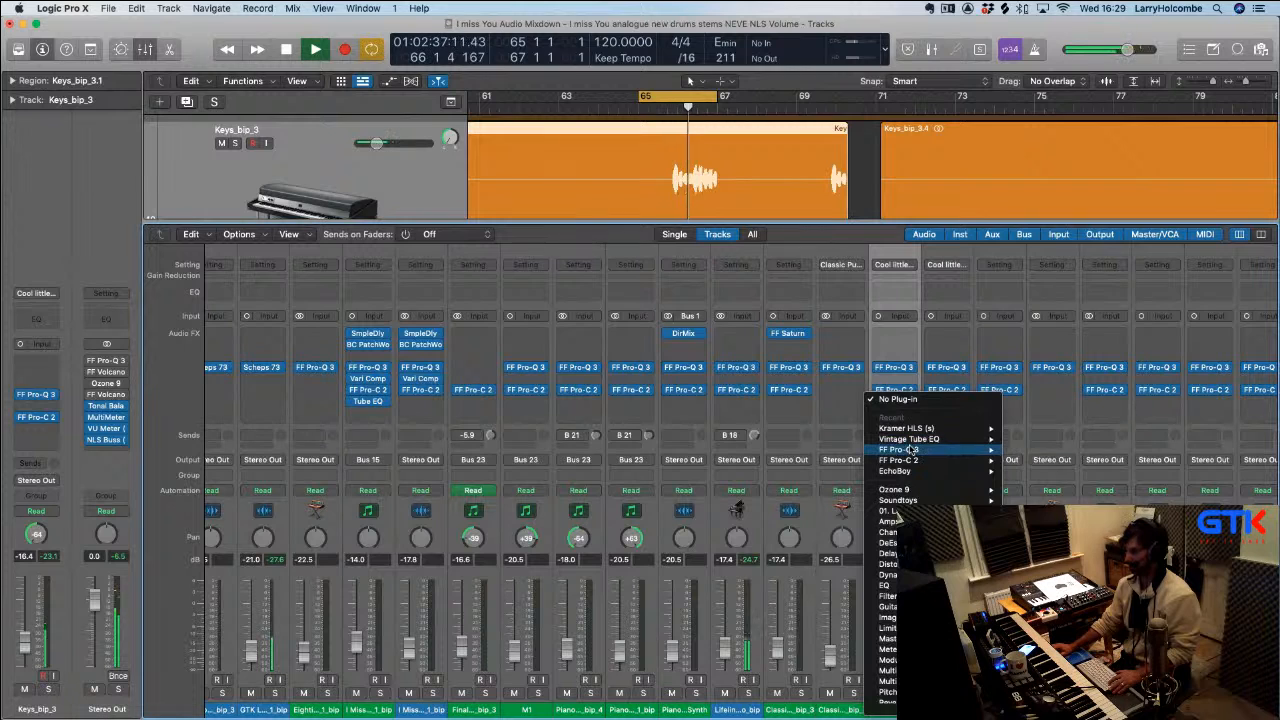
left_click(1028, 450)
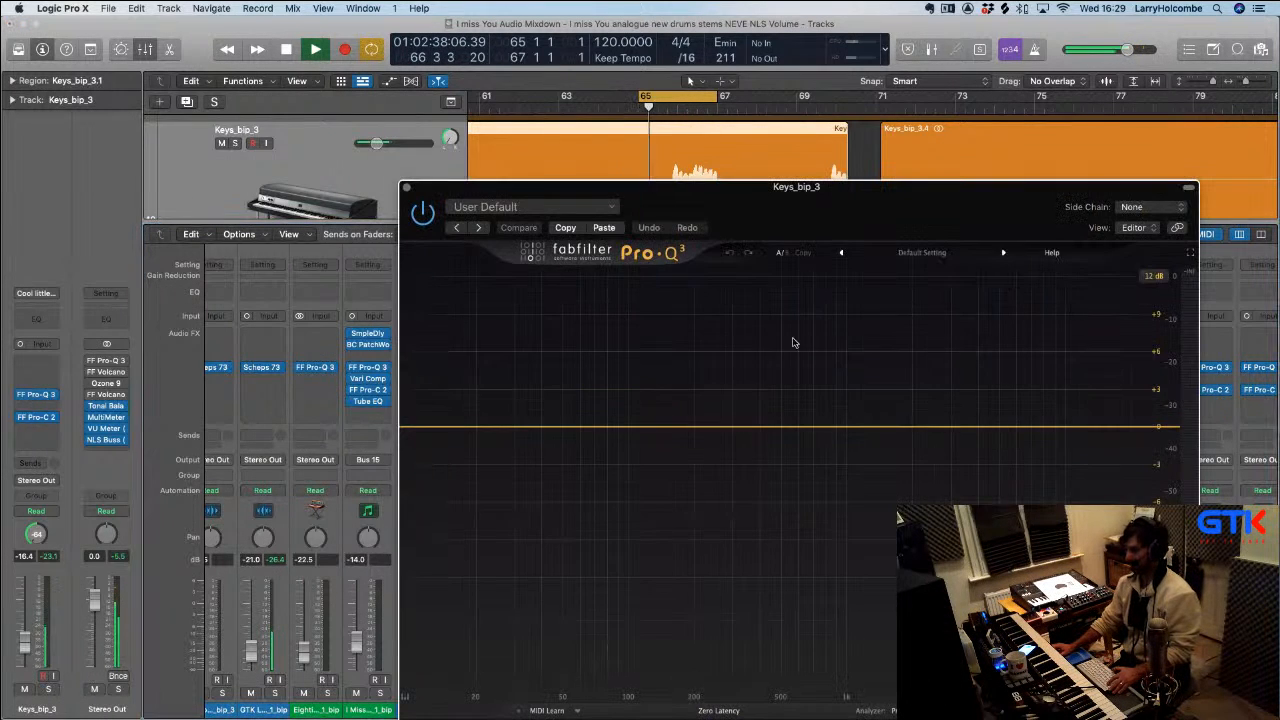
key("space")
left_click_drag(825, 203, 561, 118)
key("space")
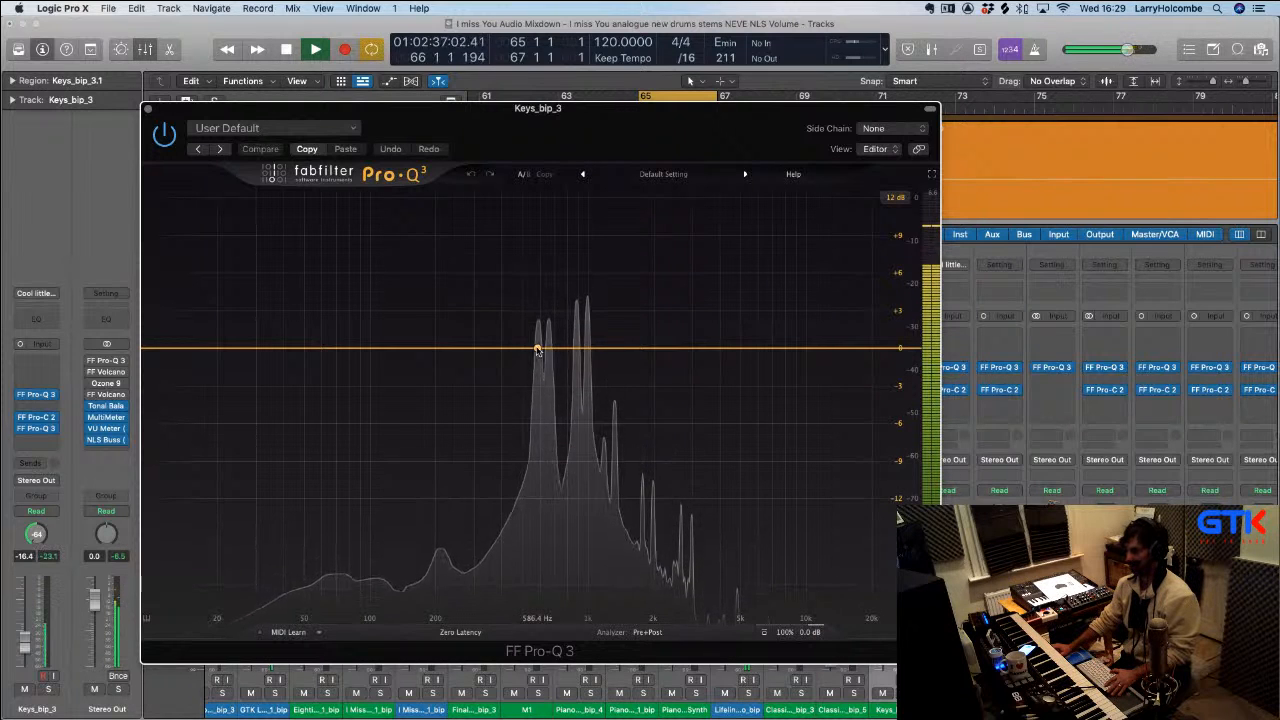
Add a wide bell boost in the Keys_bip_3 EQ at about 628 Hz with +2.3 dB gain and Q 0.45, auditioning during playback
key("space")
left_click_drag(420, 349, 538, 341)
left_click_drag(588, 591, 588, 610)
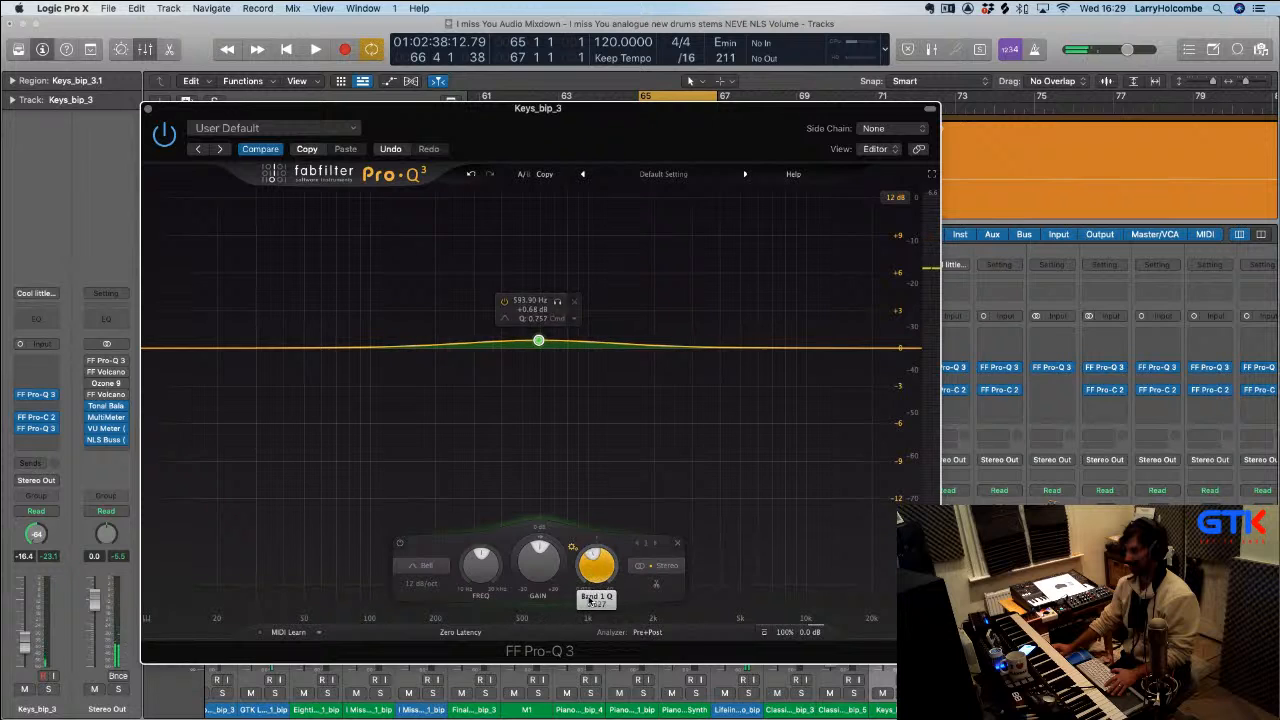
left_click_drag(538, 341, 538, 320)
key("space")
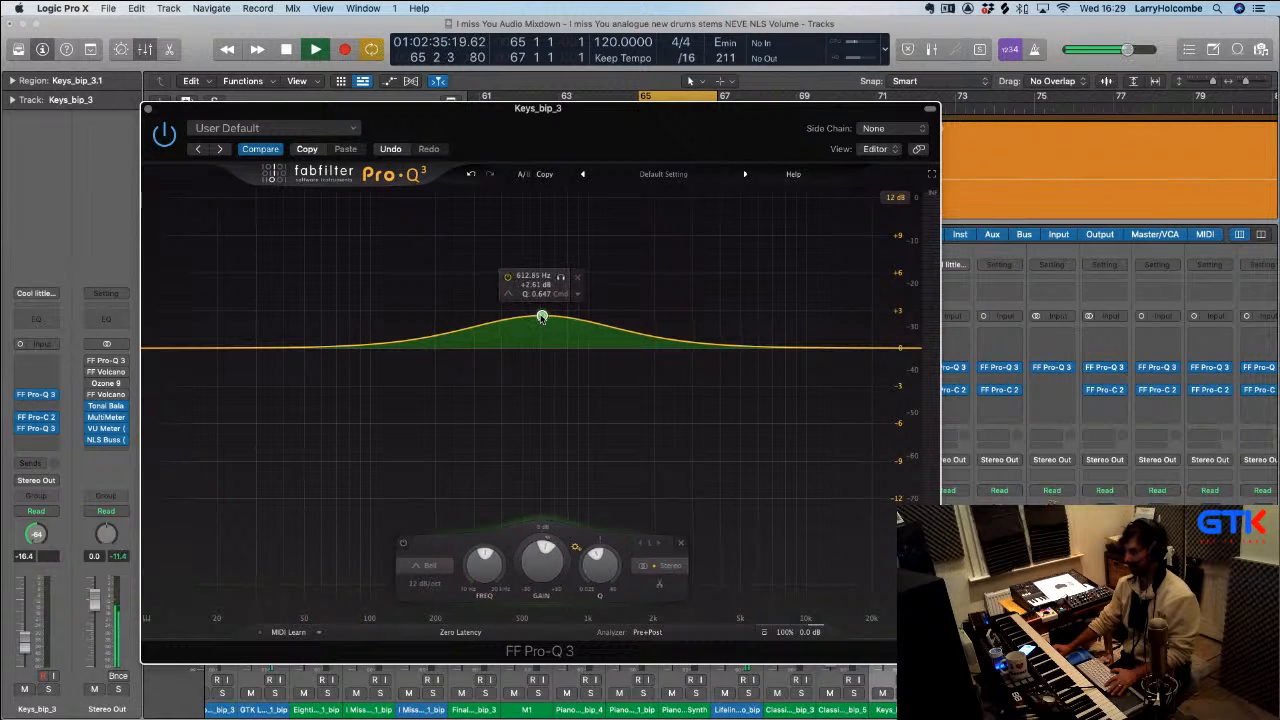
mouse_move(541, 317)
left_mouse_down()
mouse_move(564, 316)
mouse_move(548, 314)
left_mouse_up()
key("space")
left_click_drag(604, 582, 602, 586)
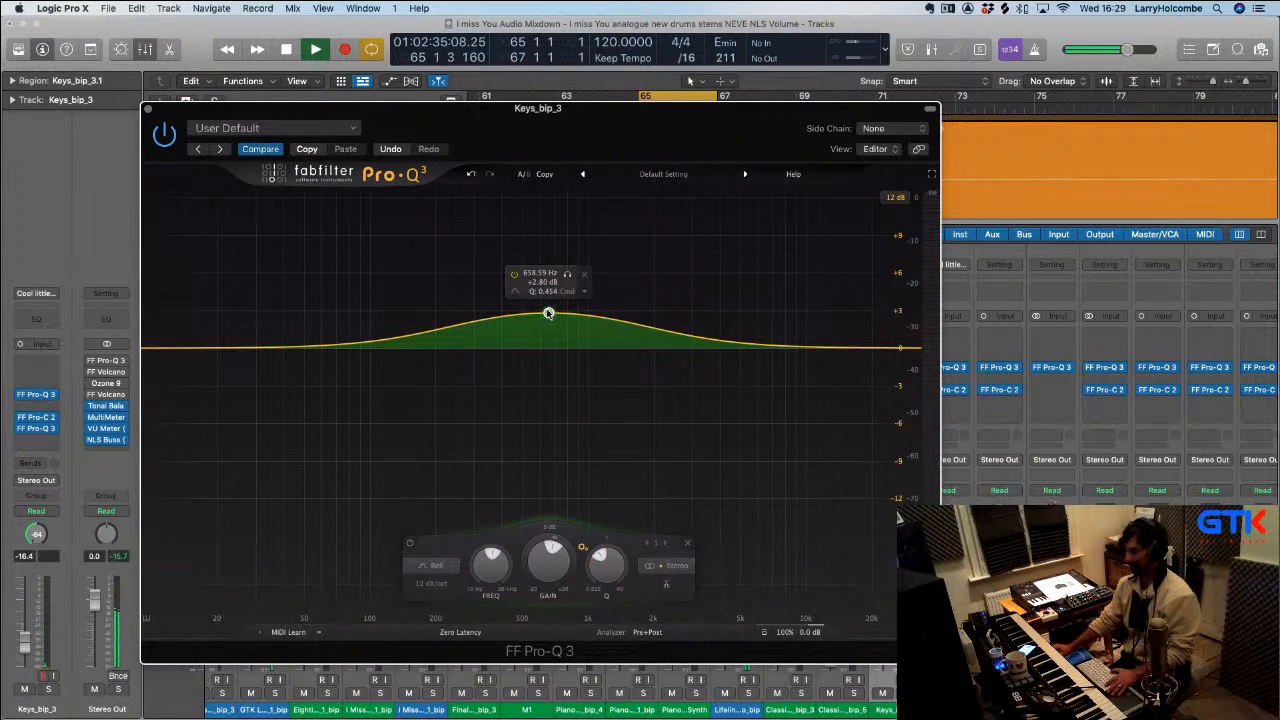
left_click_drag(548, 314, 543, 321)
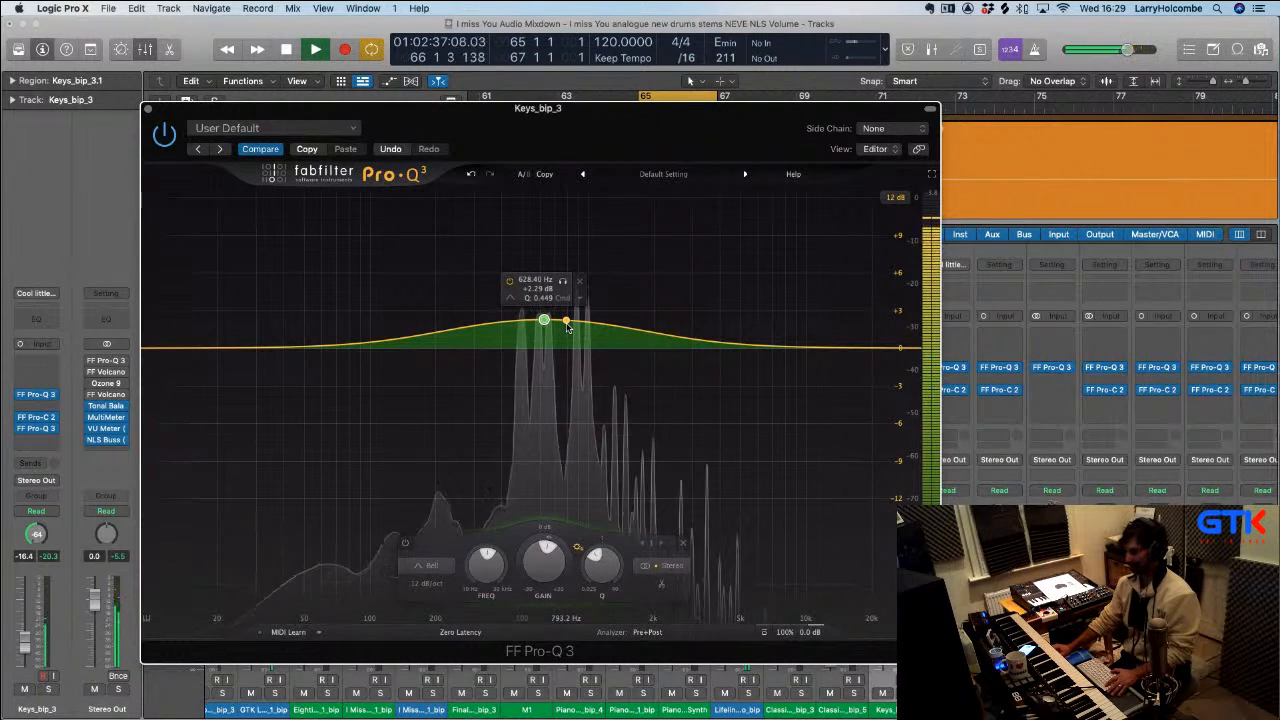
key("space")
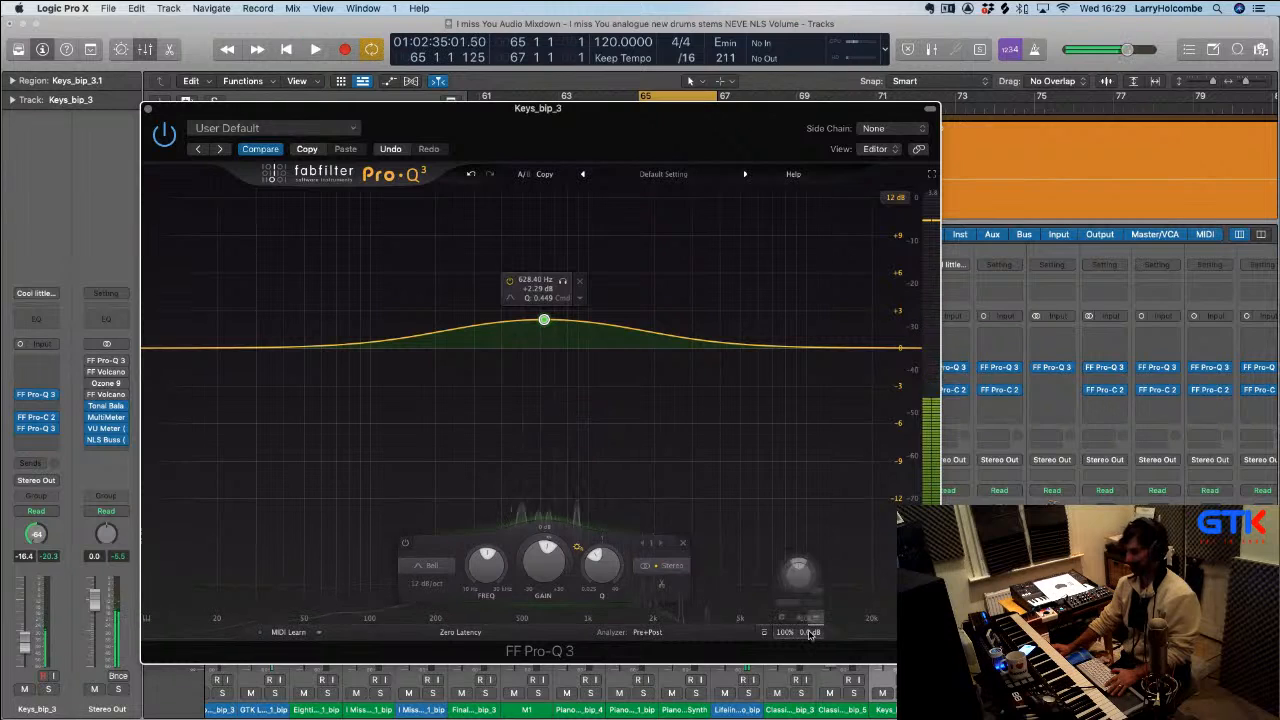
Lower the EQ's output level to -1.3 dB, audition the result and close the plug-in window
left_click_drag(810, 634, 808, 647)
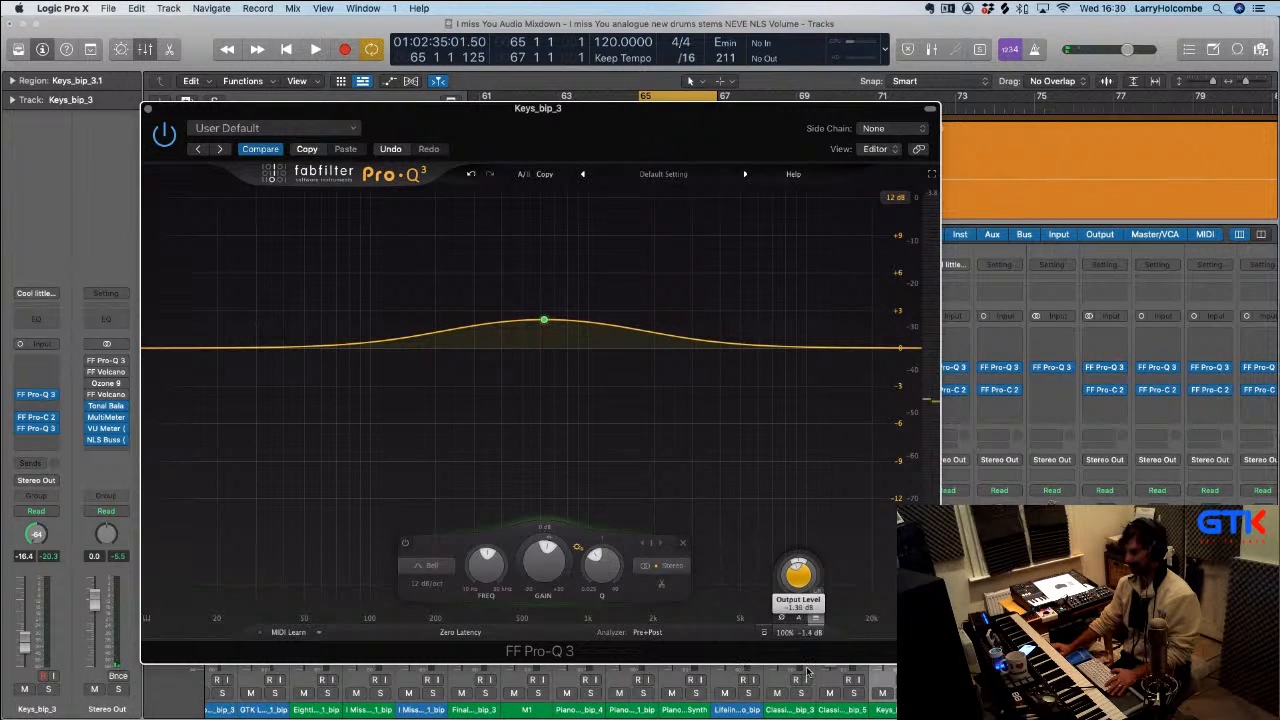
left_click_drag(807, 670, 808, 634)
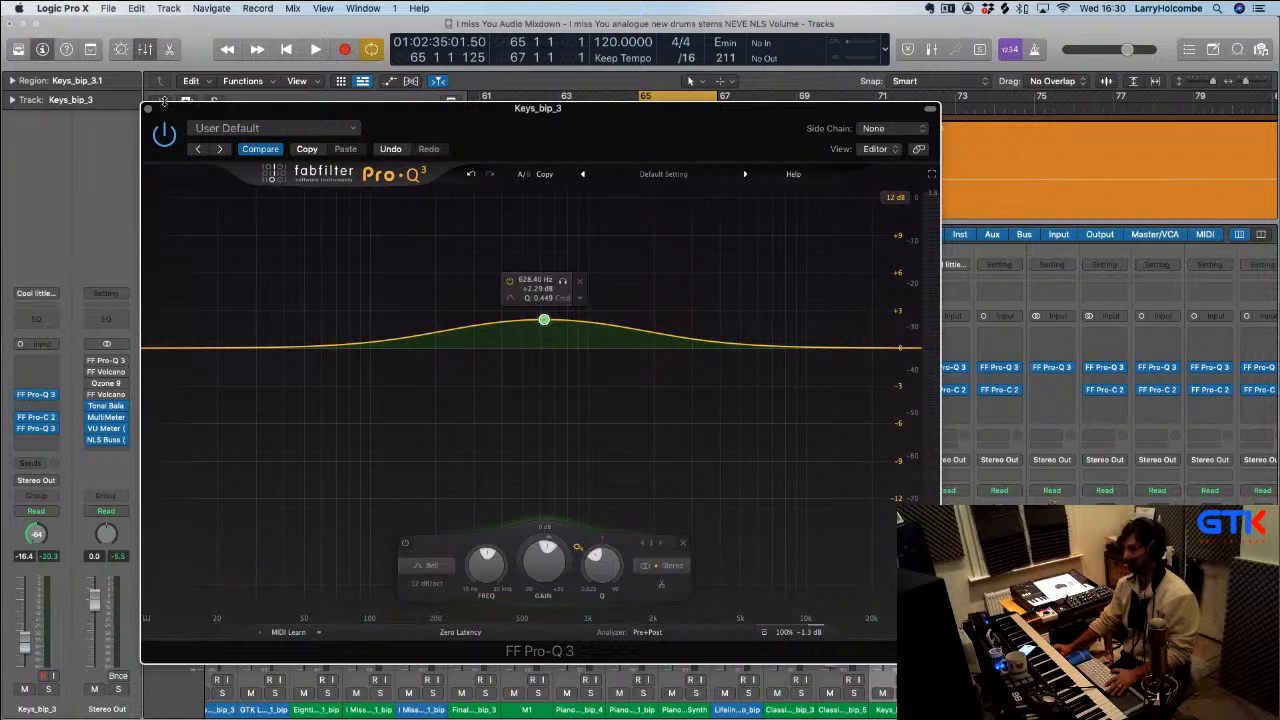
key("space")
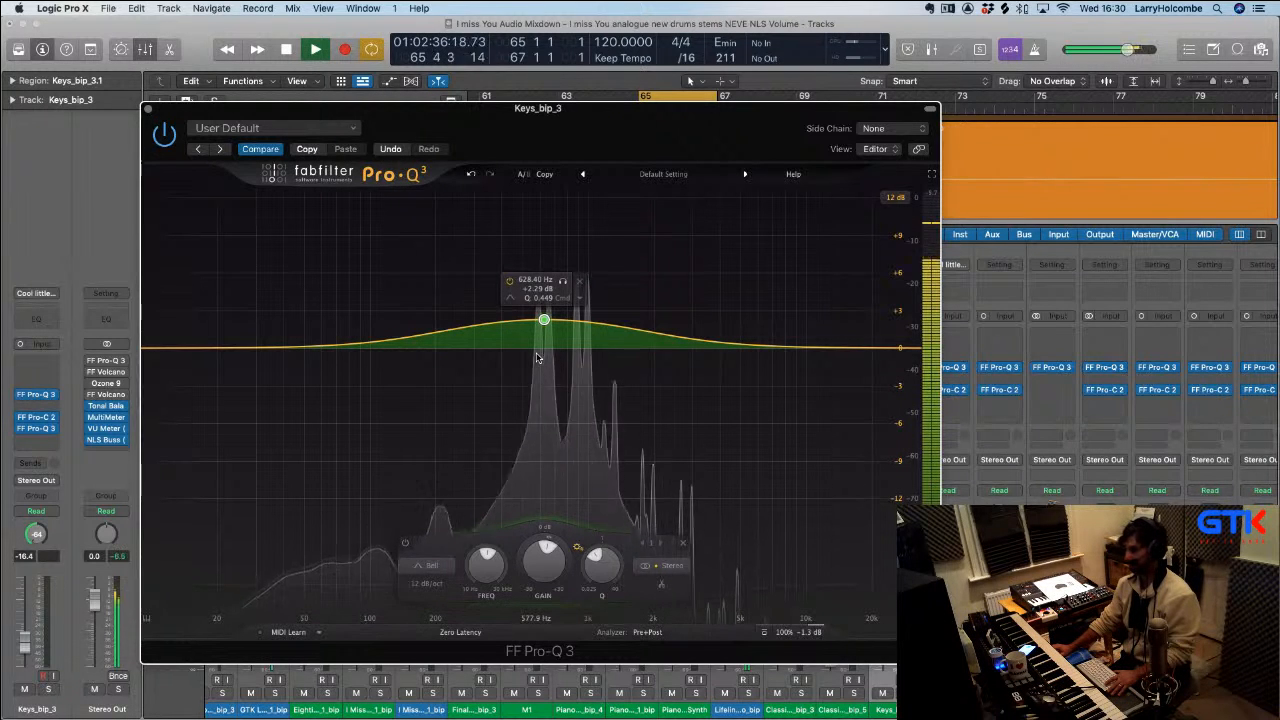
left_click(147, 108)
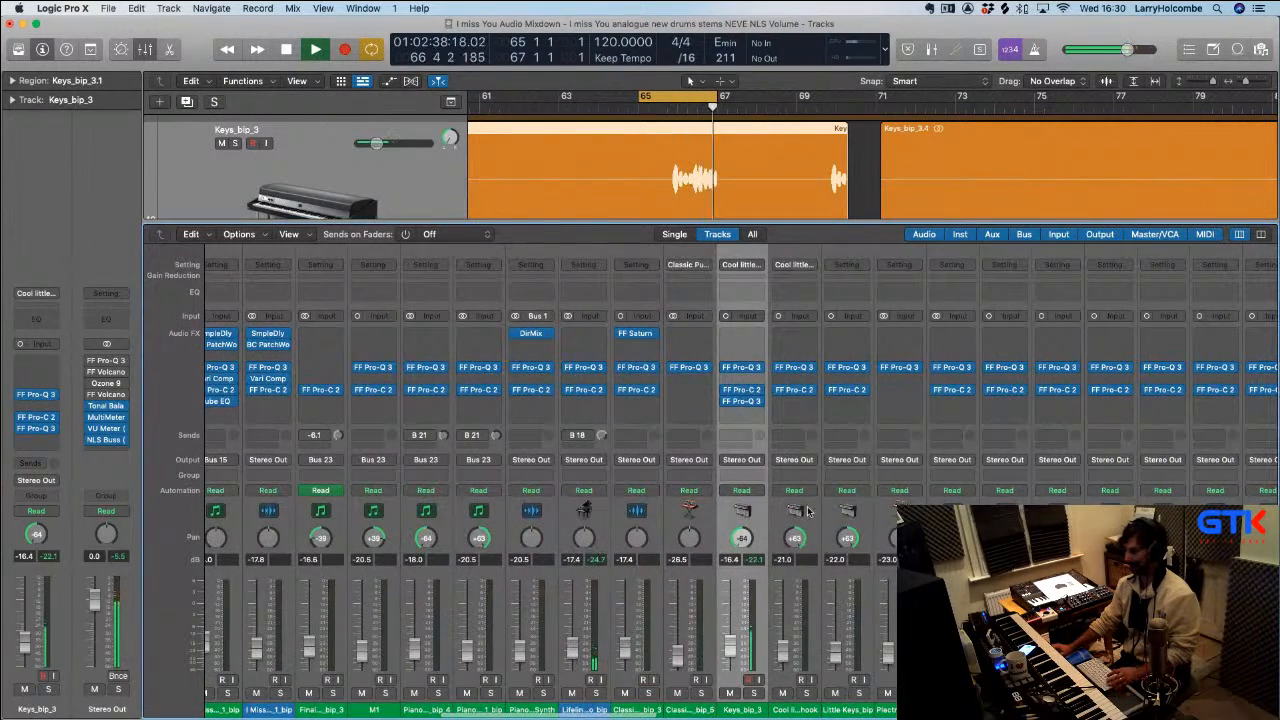
Hide the mixer, move the cycle range to bars 67–69 over the Little Keys_bip note and start playback
key("x")
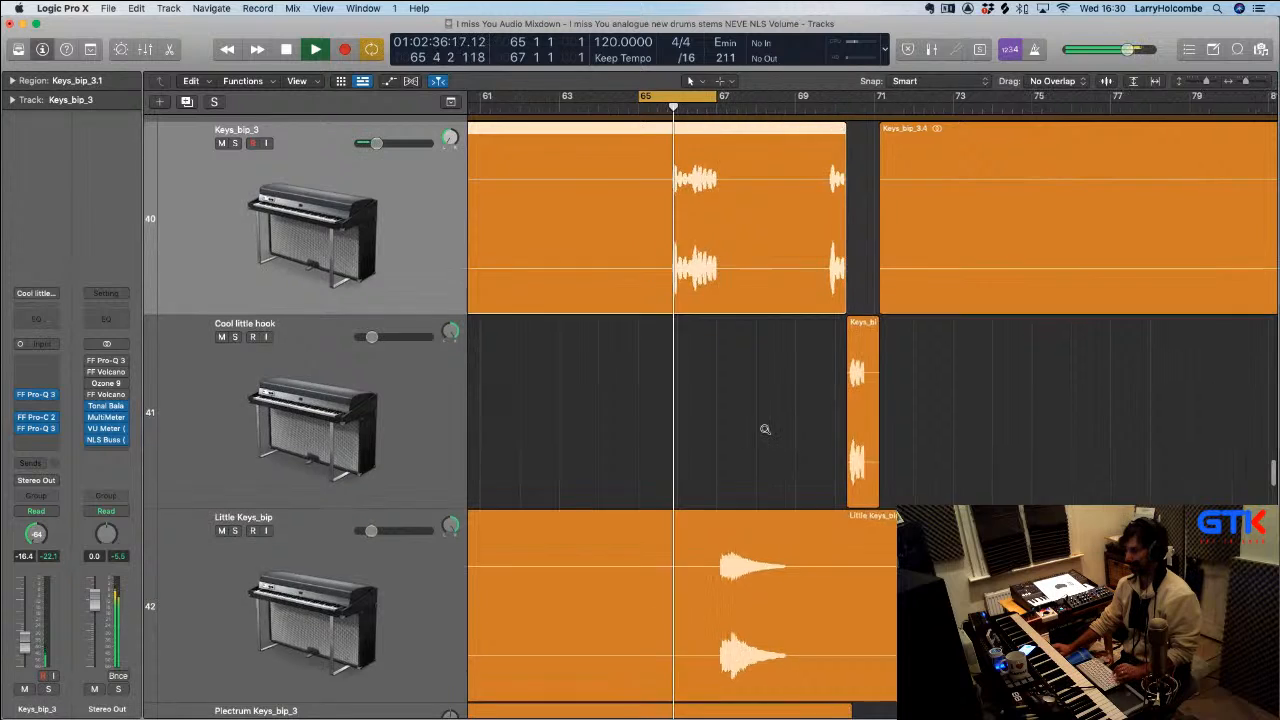
key("space")
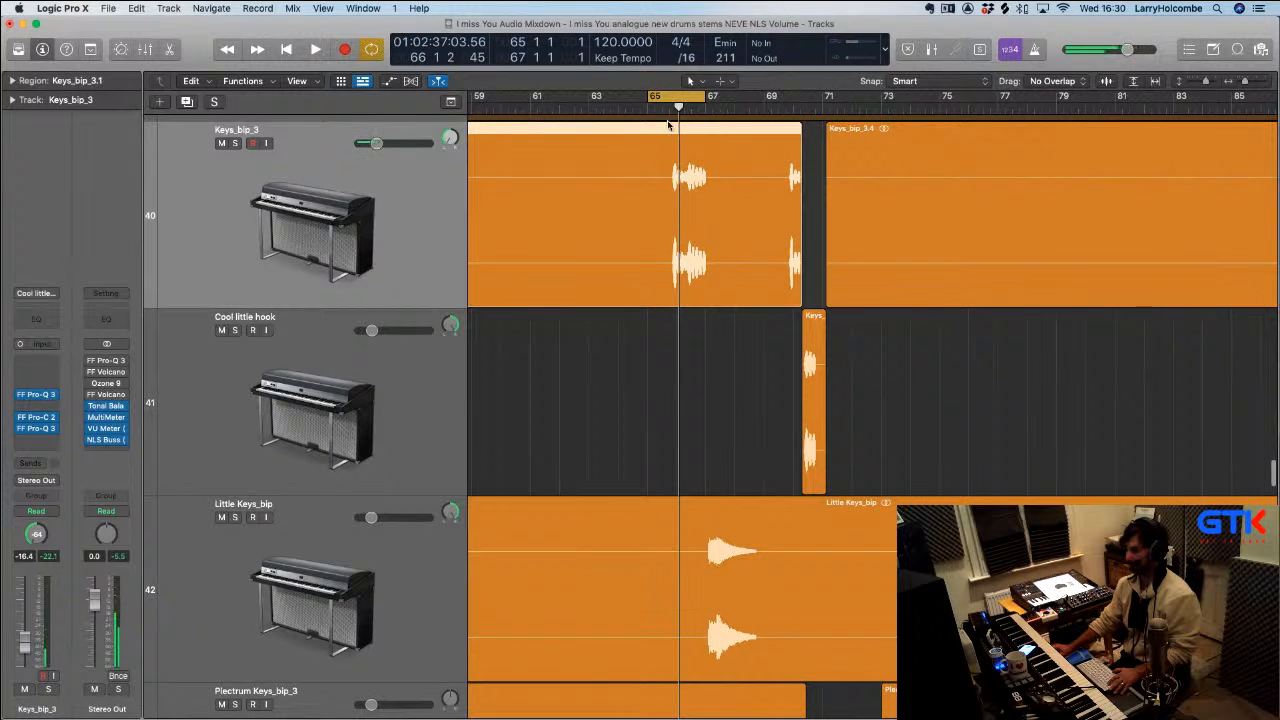
left_click_drag(673, 96, 752, 278)
key("space")
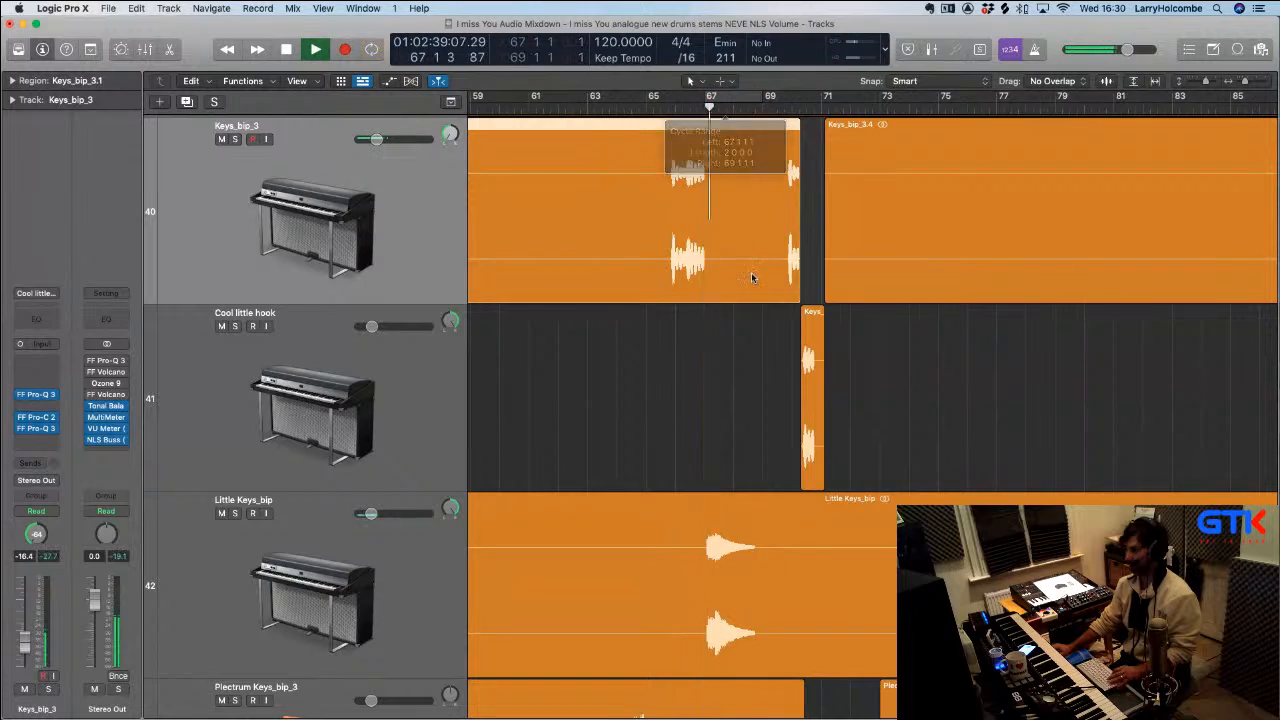
Show the mixer and compare Little Keys_bip in solo and in the full mix
key("x")
left_click(860, 693)
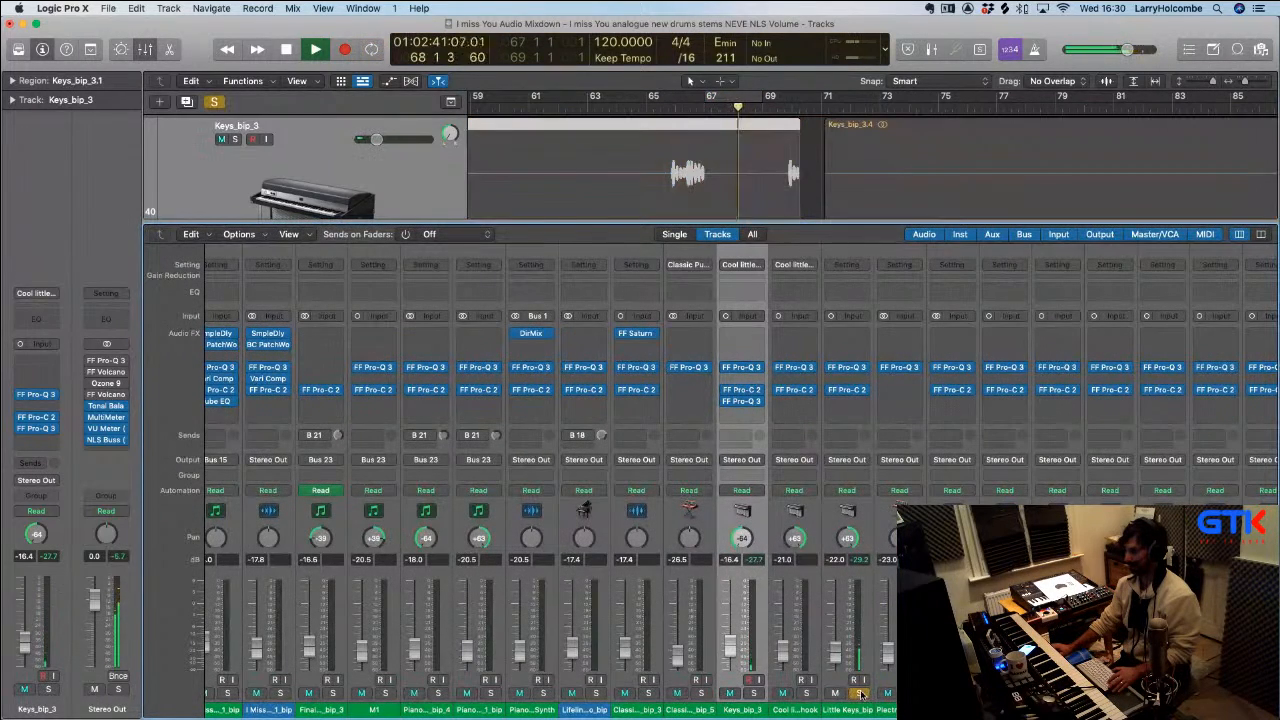
left_click(860, 693)
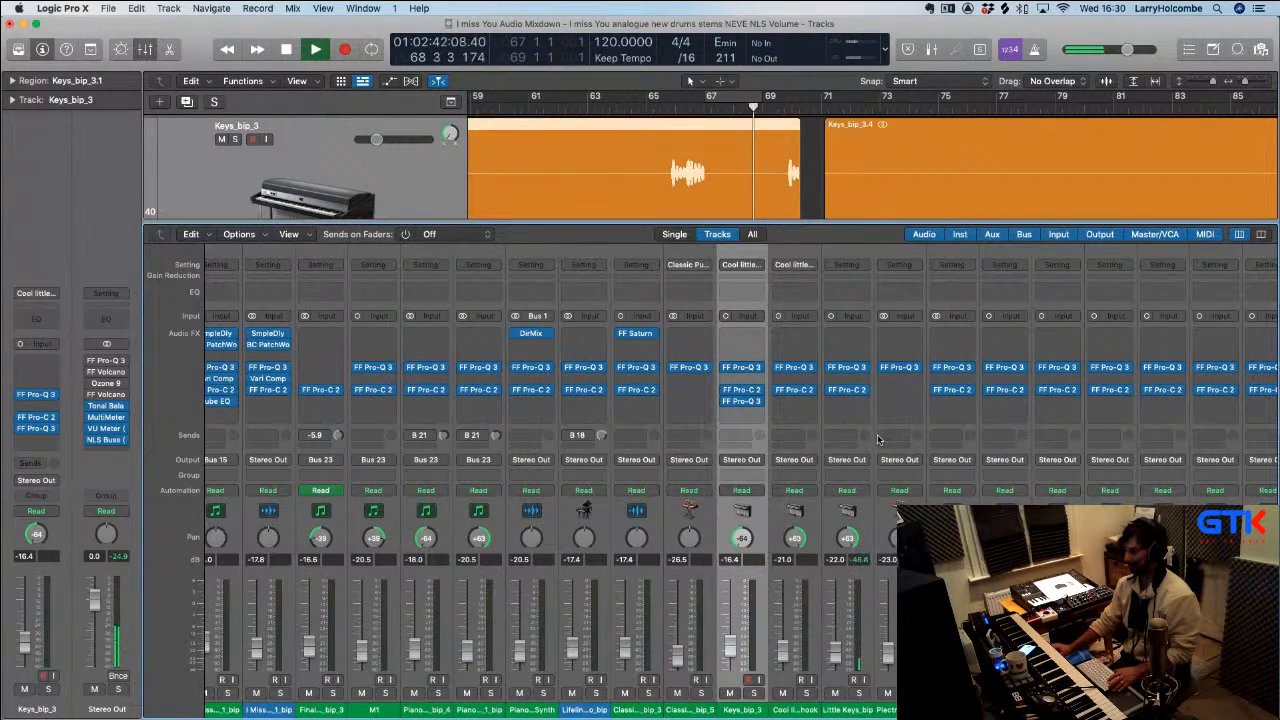
Insert a stereo FF Pro-Q 3 equalizer after the compressor on the Little Keys_bip track
left_click(842, 401)
mouse_move(880, 428)
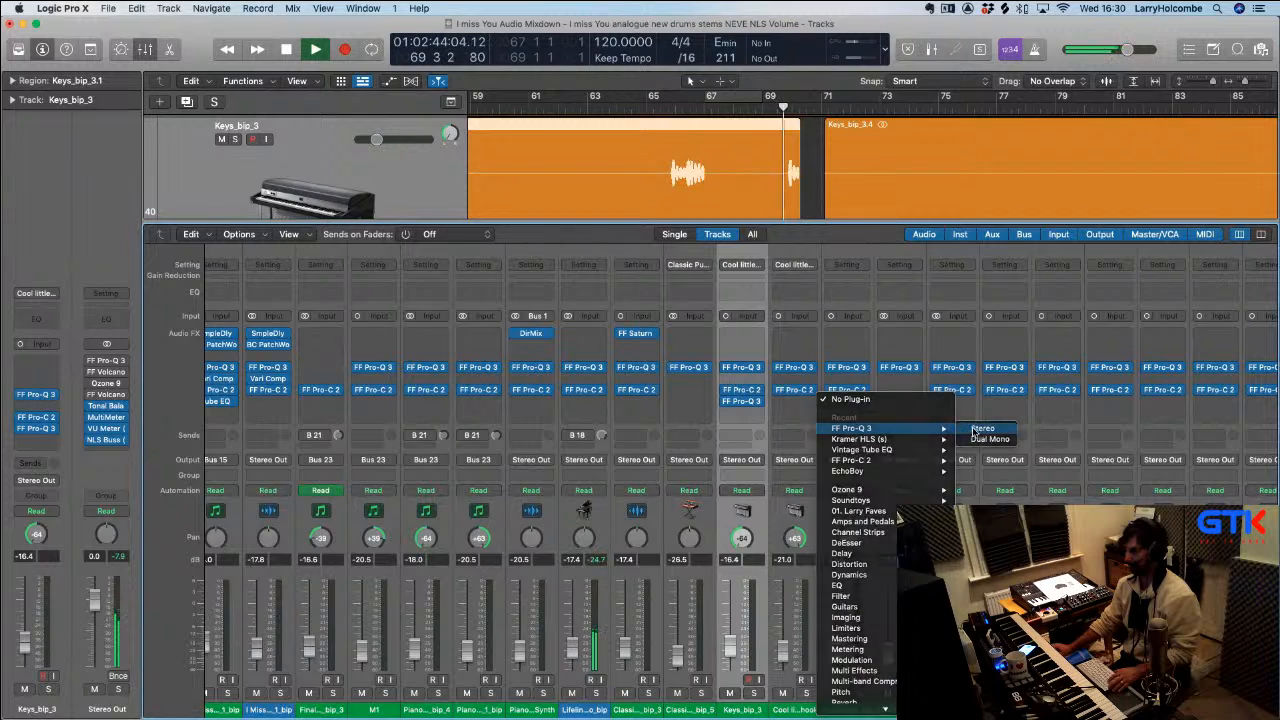
left_click(975, 429)
Loop playback over bars 67 to 69 and place the equalizer window over the mixer
key("x")
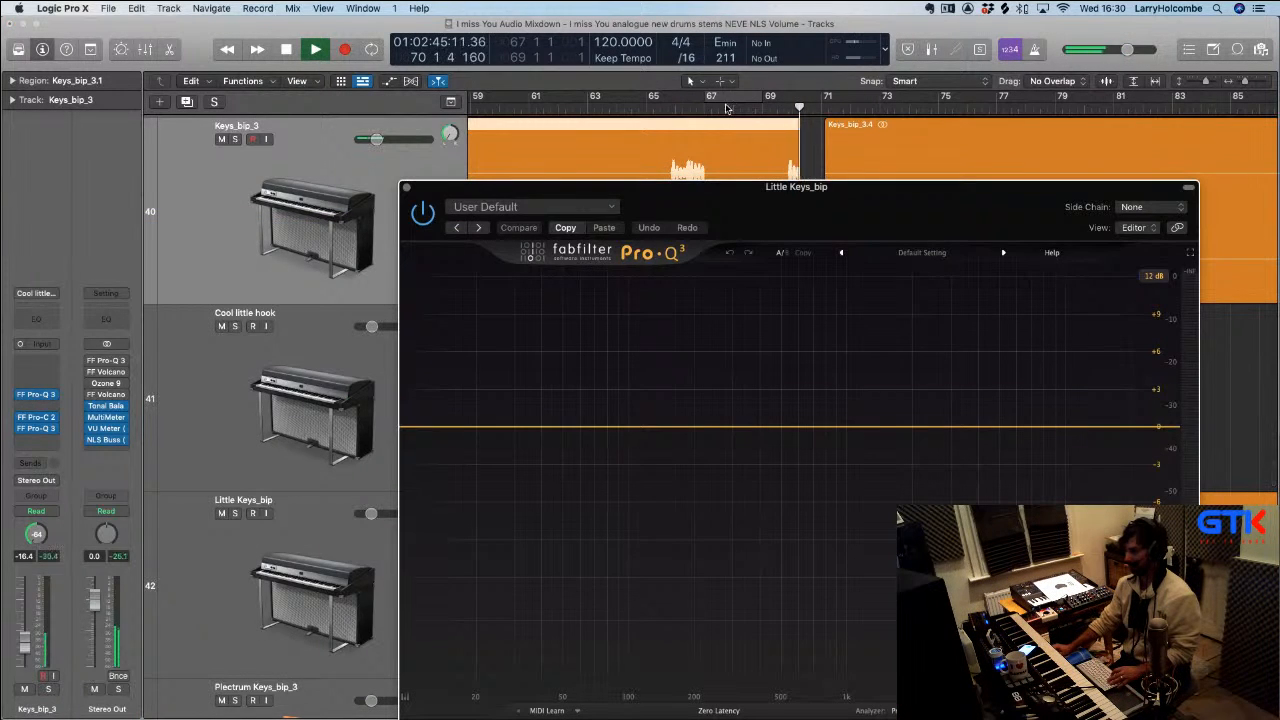
left_click_drag(705, 100, 764, 100)
key("x")
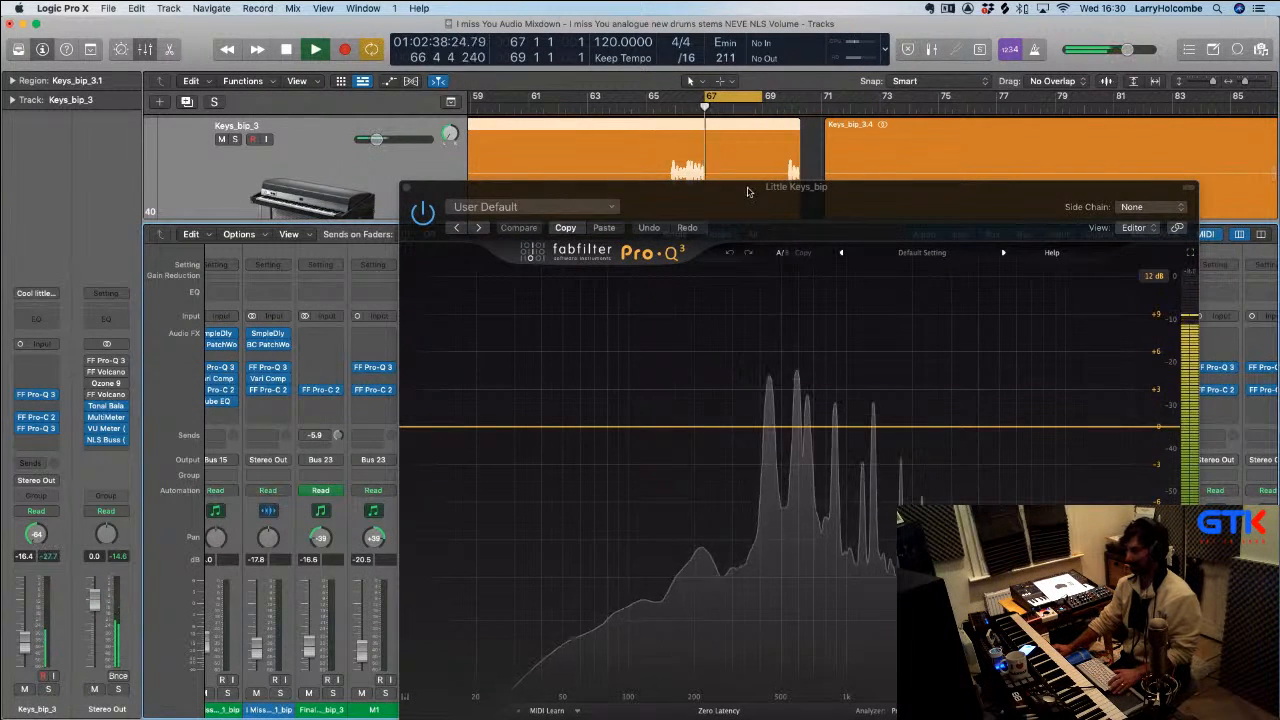
left_click_drag(760, 187, 668, 127)
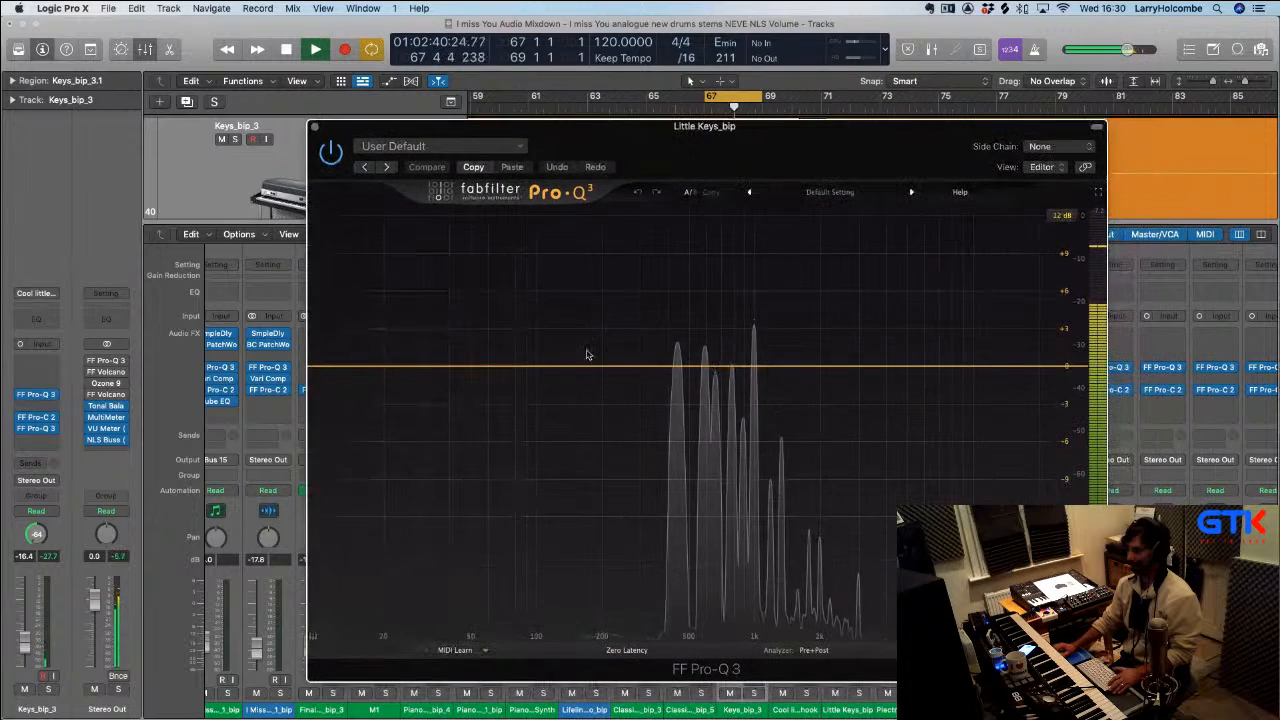
Boost Little Keys_bip by nearly 5 dB with a bell band around 630 Hz, audition it in the loop, and close the equalizer
left_click_drag(563, 362, 710, 334)
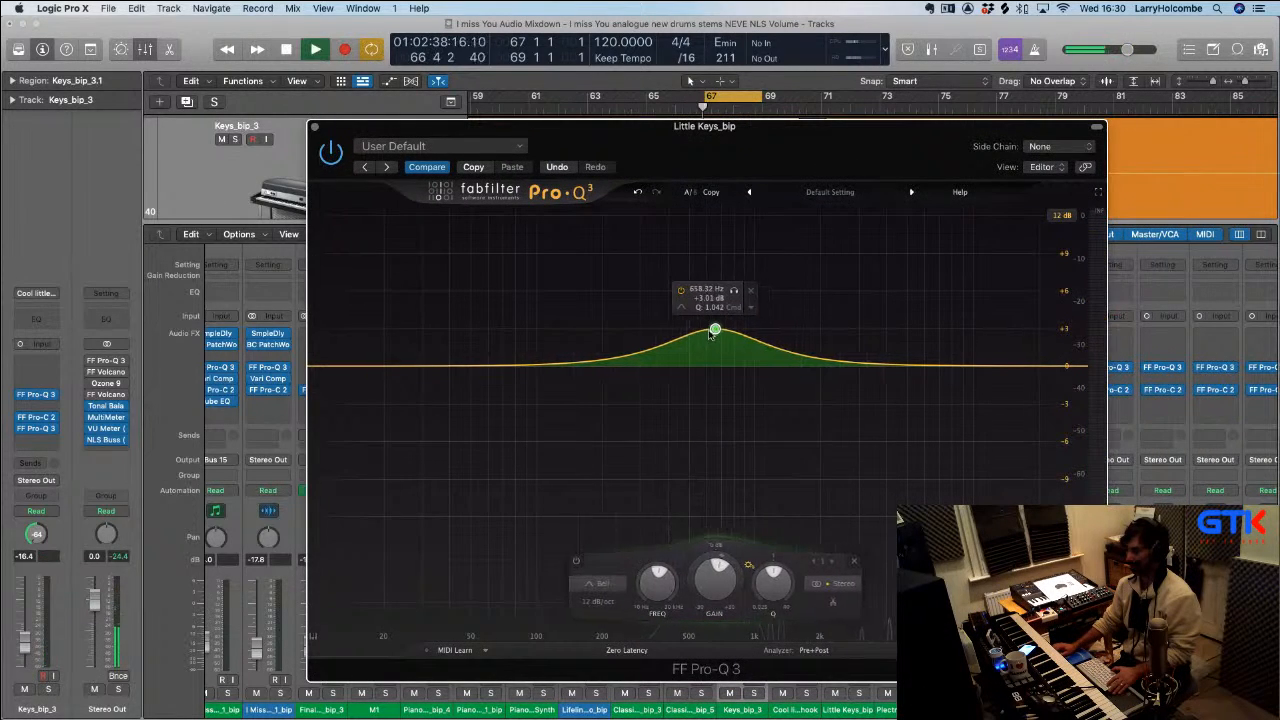
scroll(710, 333, "down", 5)
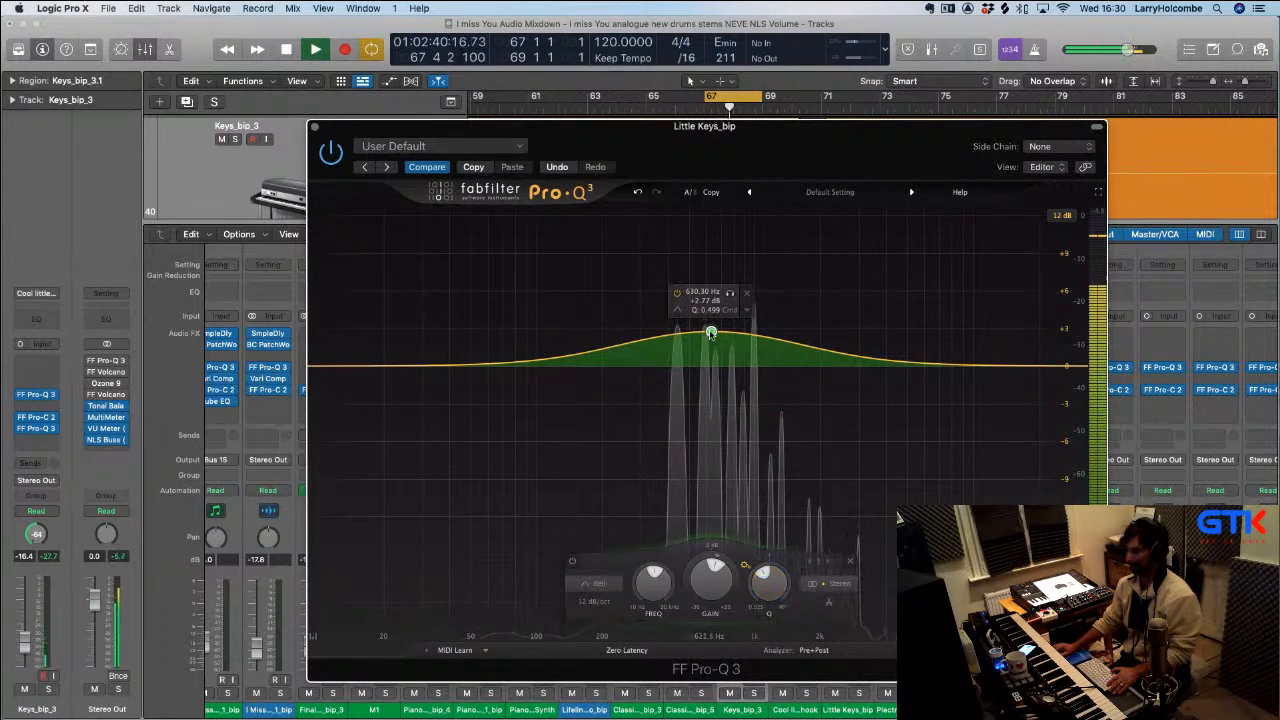
left_click_drag(710, 333, 711, 308)
scroll(711, 308, "up", 4)
key("space")
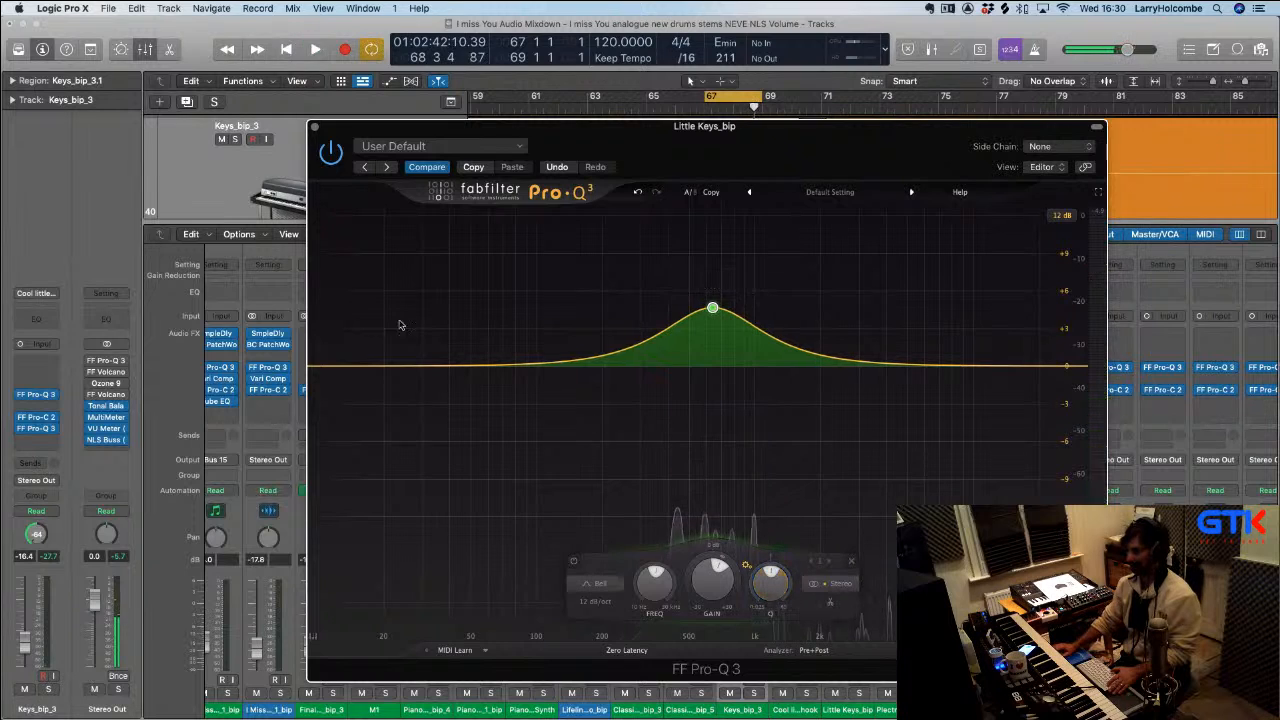
key("space")
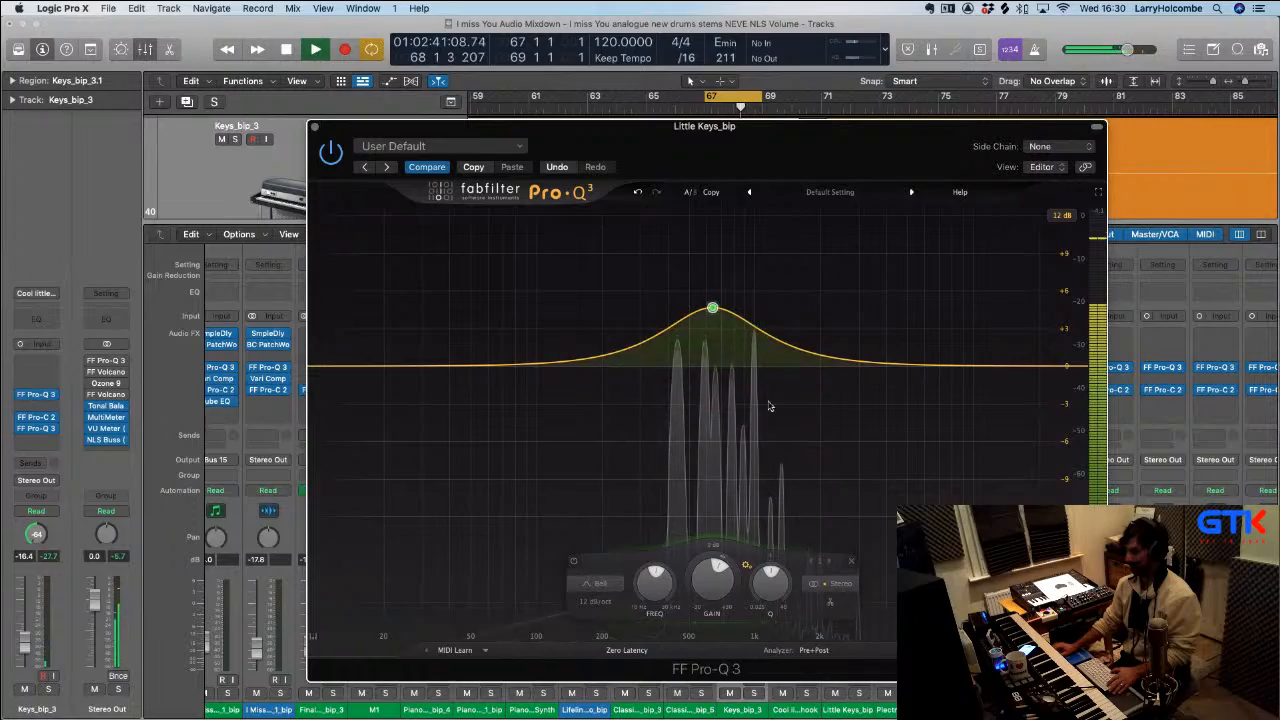
key("super+w")
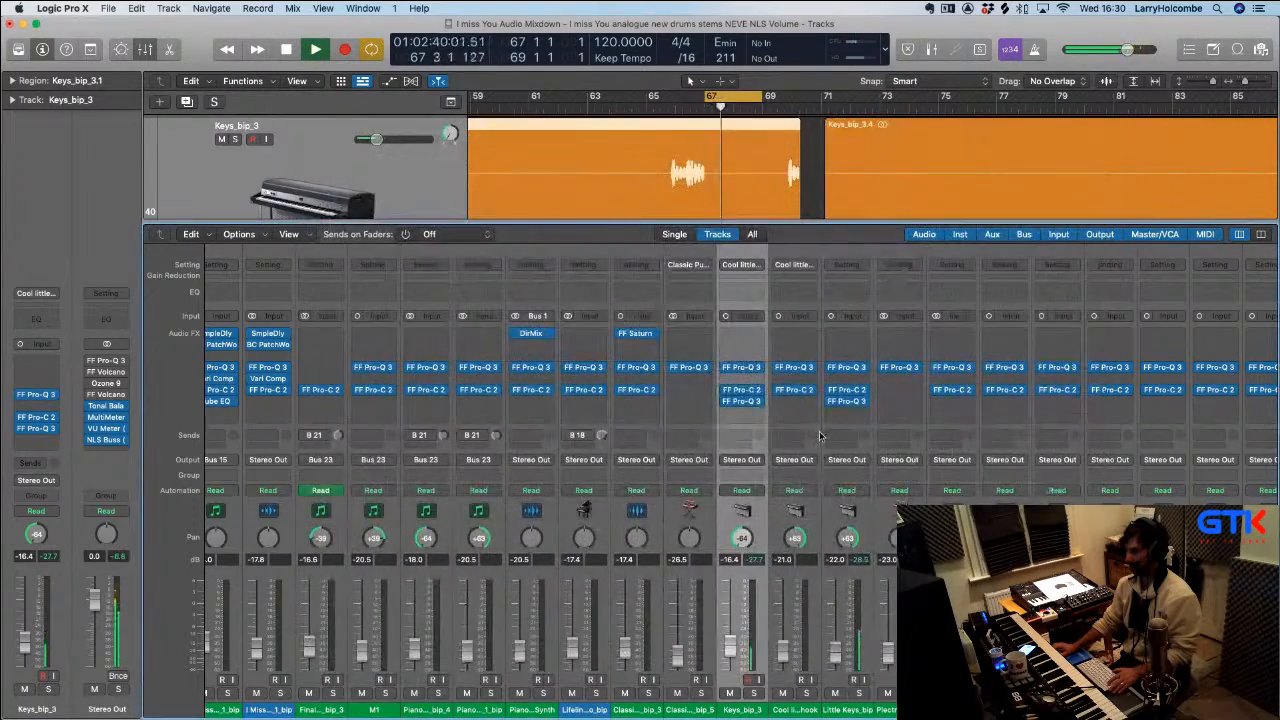
Stop playback, select the Indie Guitar_bip track and show its channel strip in the mixer
key("space")
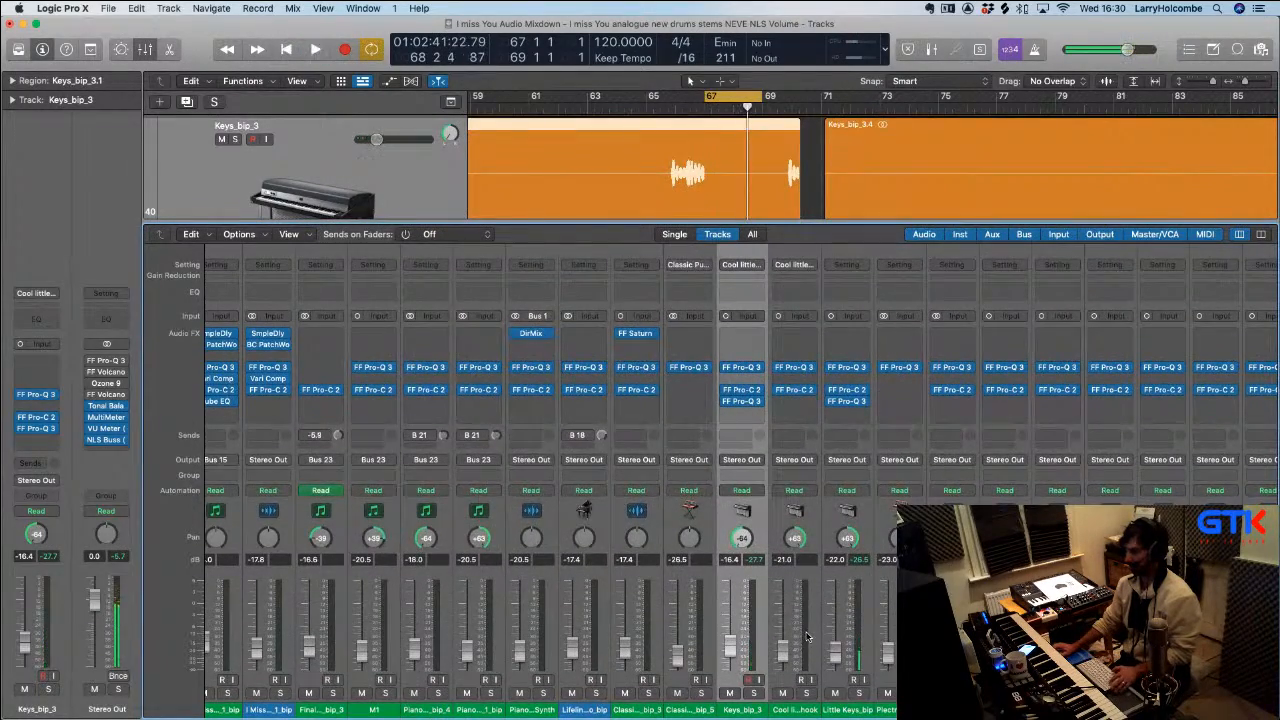
scroll(808, 636, "right", 7)
key("x")
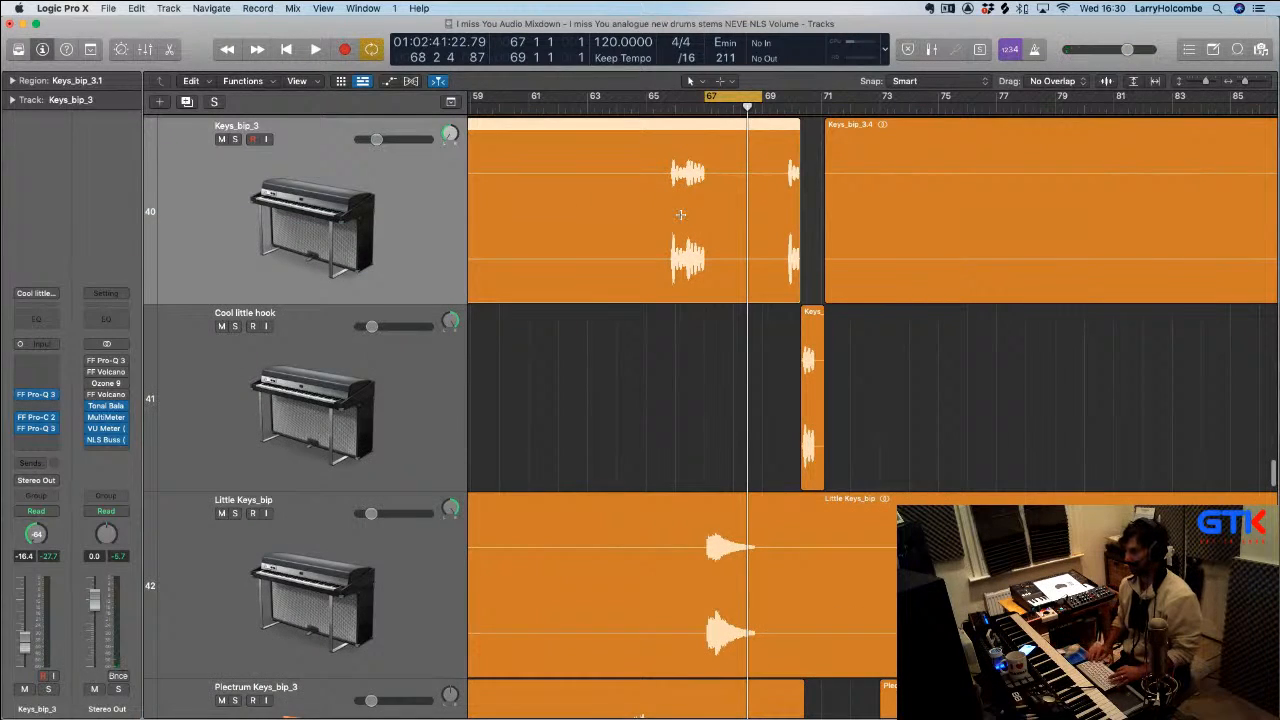
key("super+Up")
key("super+Up")
key("super+Up")
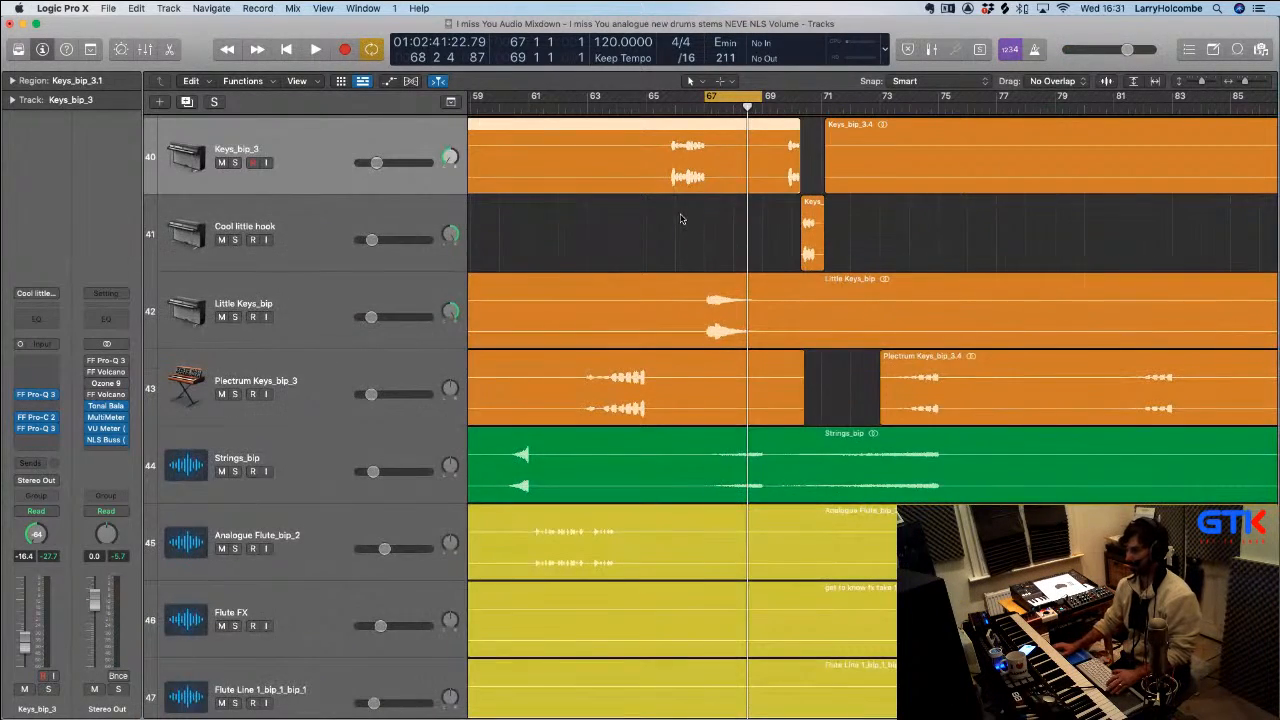
scroll(681, 212, "down", 10)
scroll(681, 212, "down", 2)
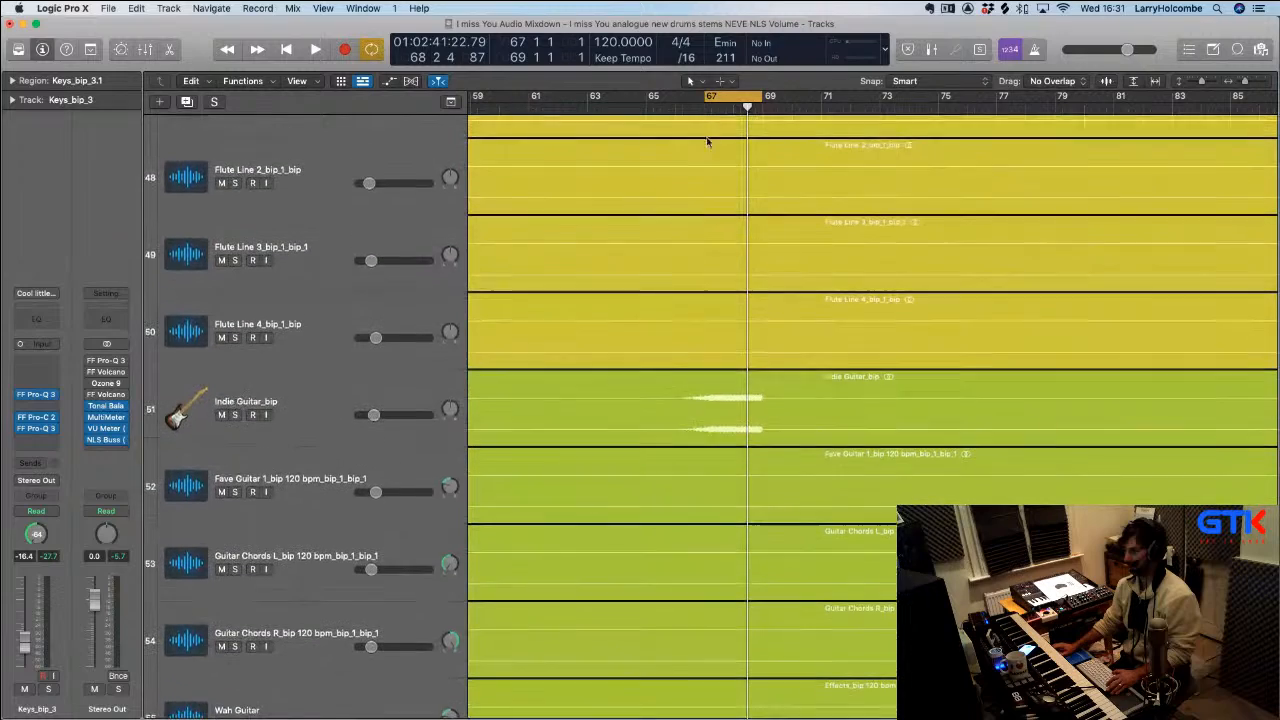
left_click(358, 393)
key("x")
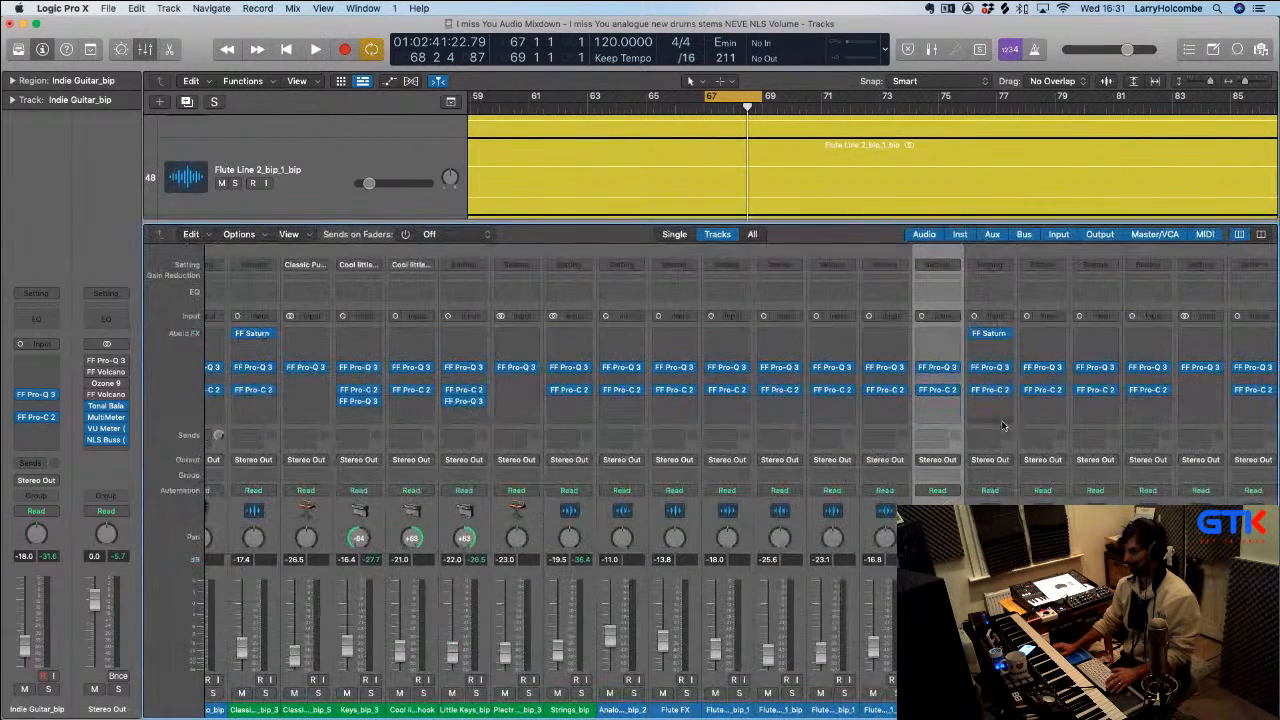
Insert a Vintage Graphic EQ after the compressor on Indie Guitar_bip and listen to the loop
left_click(926, 401)
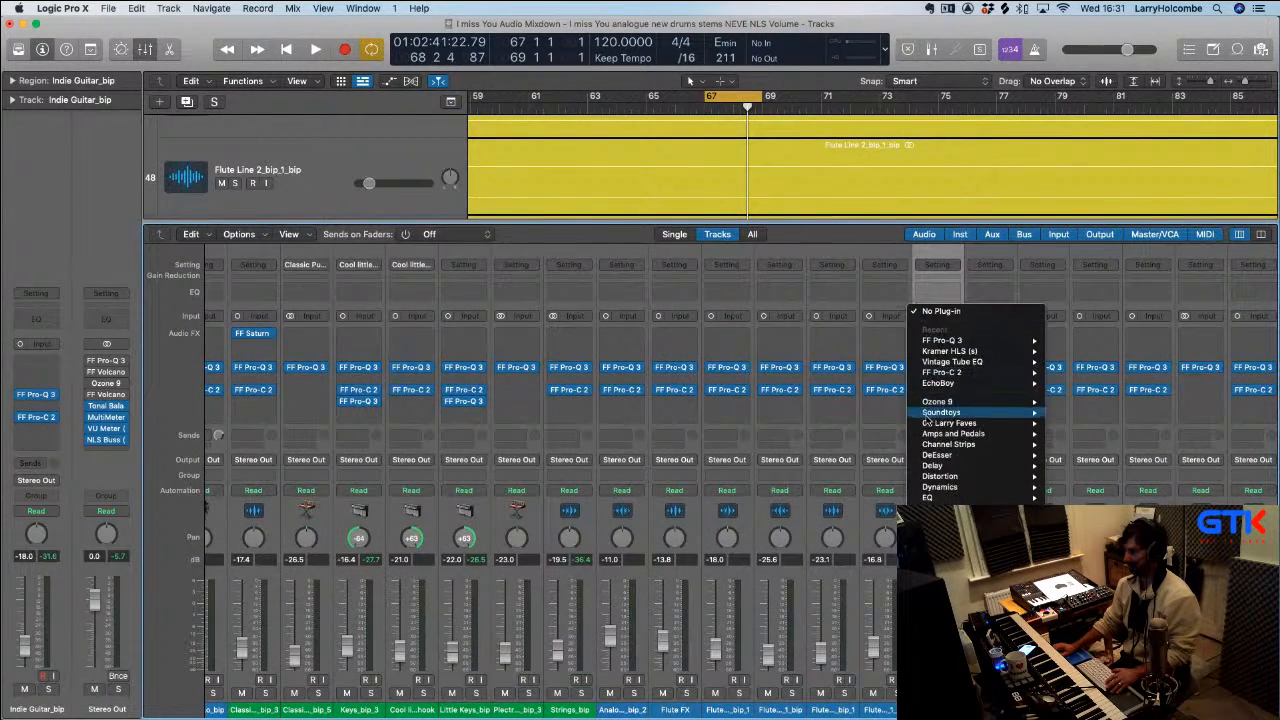
mouse_move(960, 498)
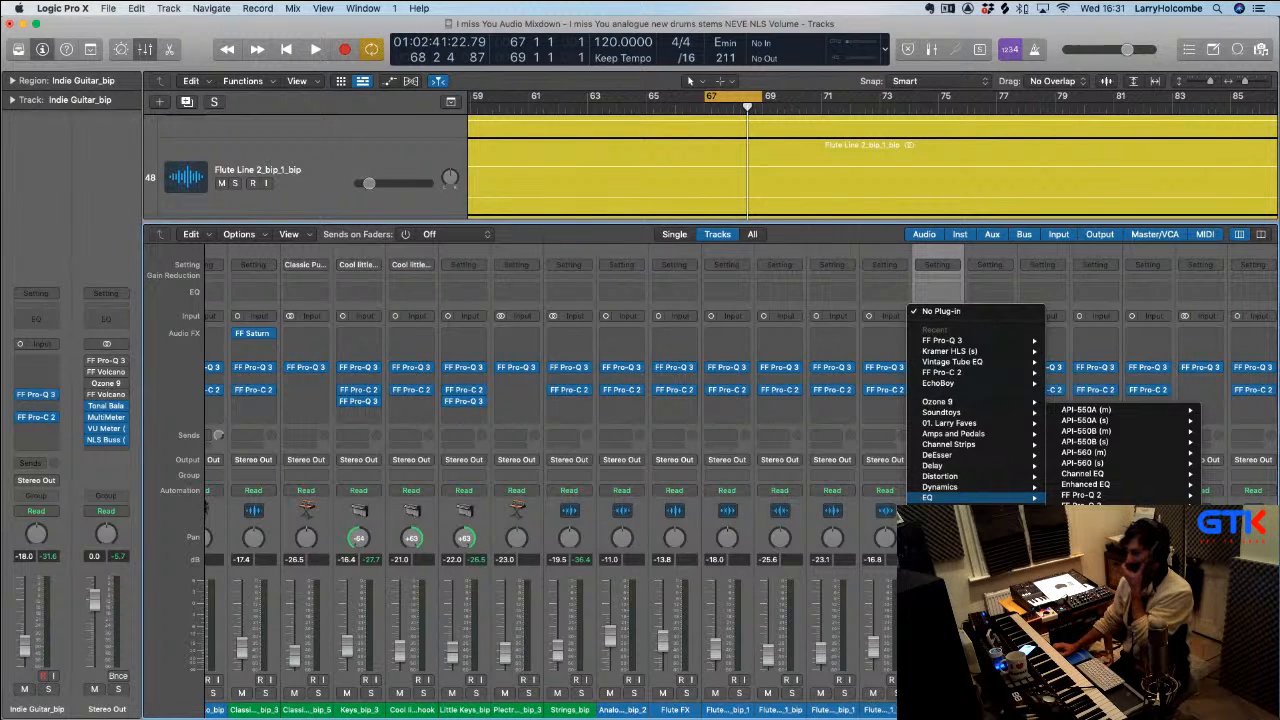
key("Escape")
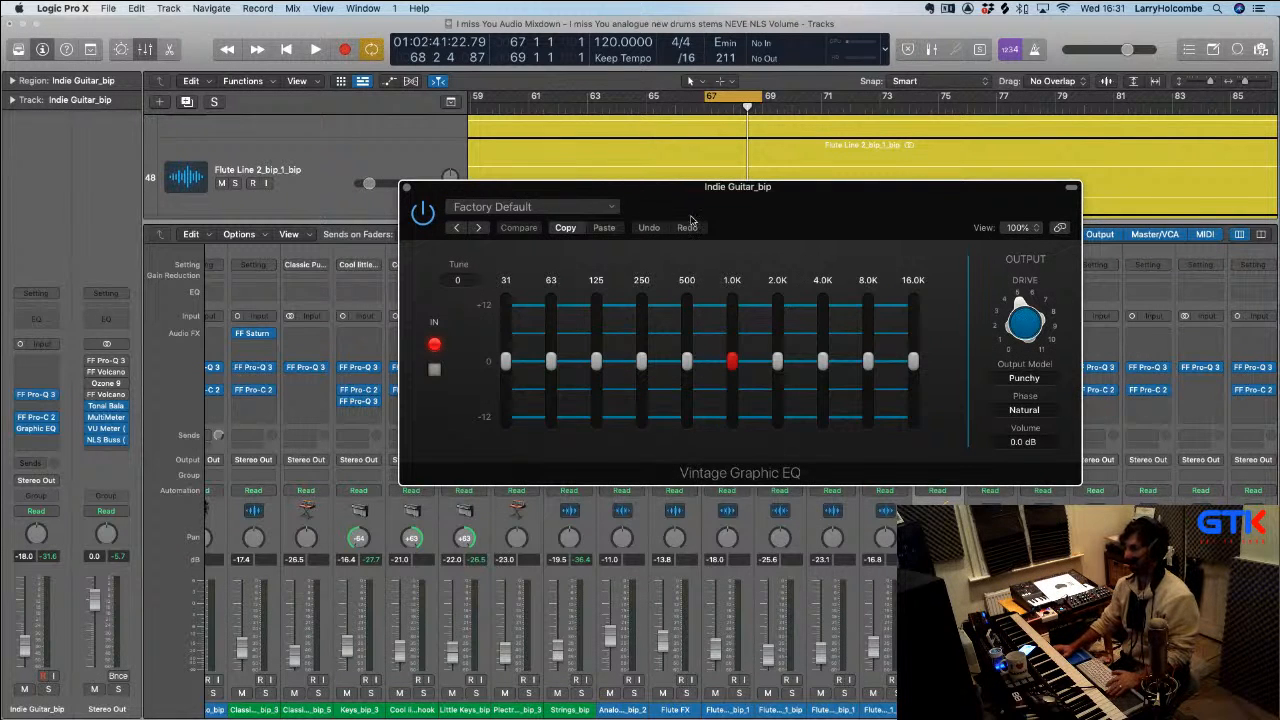
left_click_drag(700, 186, 630, 142)
key("space")
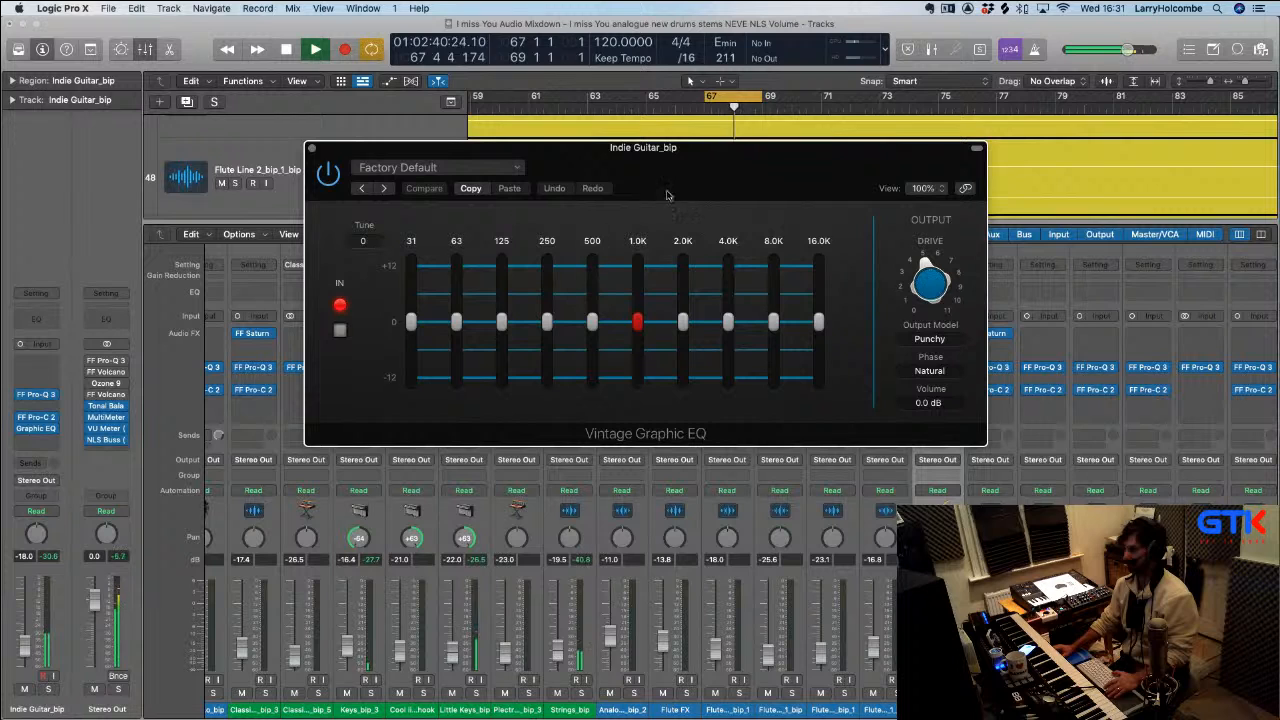
key("space")
left_click_drag(713, 161, 432, 96)
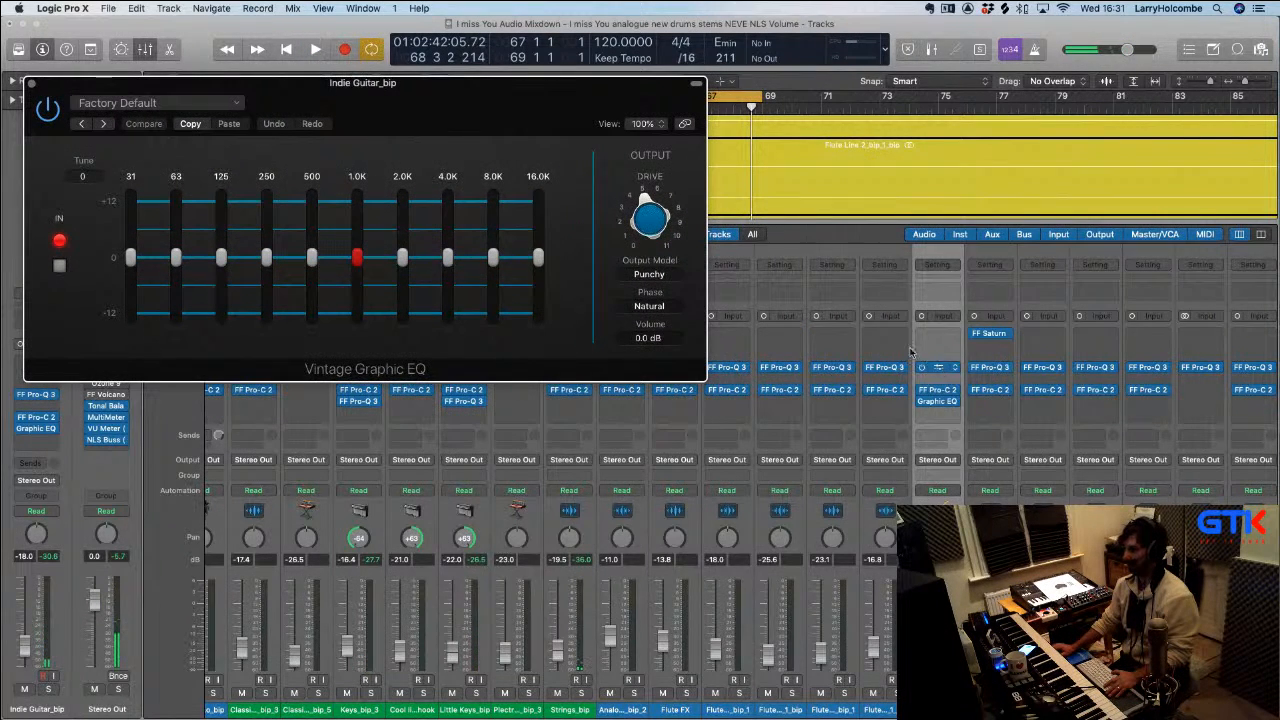
Open the Indie Guitar_bip FF Pro-Q 3 beside the graphic EQ to view the guitar's frequency spectrum
left_click(937, 367)
left_click_drag(505, 214, 591, 128)
left_click_drag(425, 89, 369, 36)
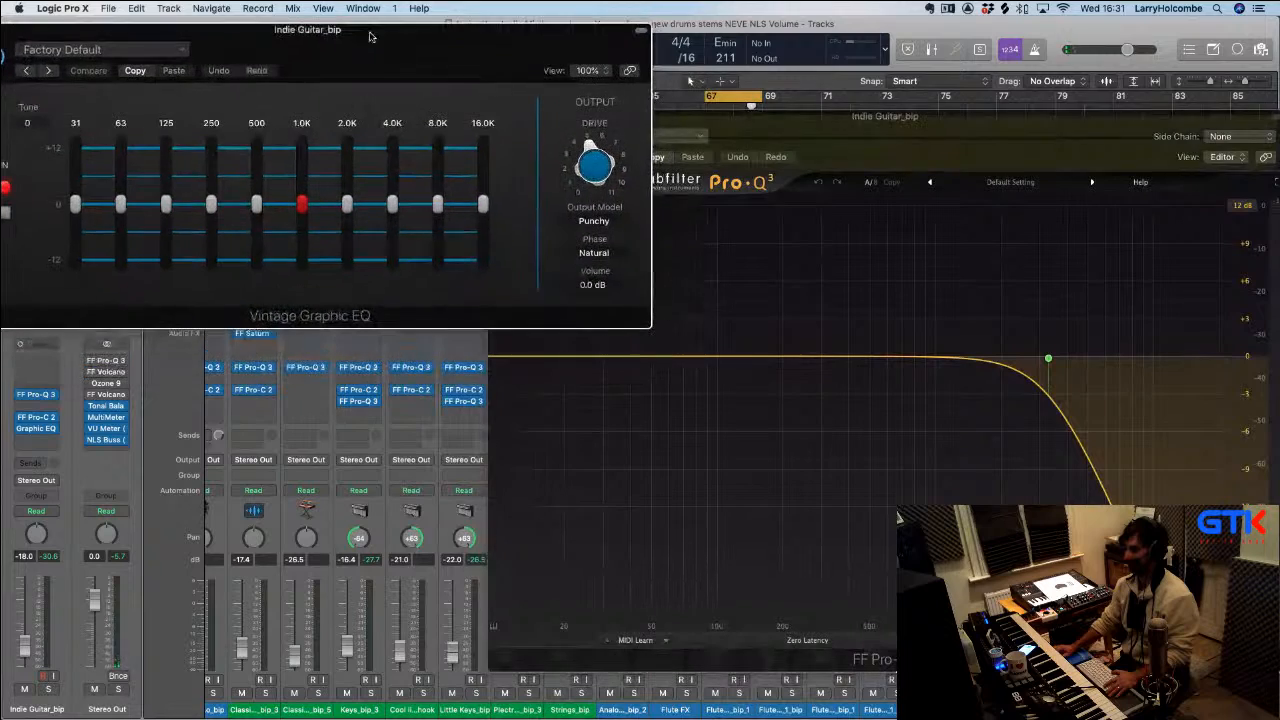
left_click_drag(719, 115, 765, 57)
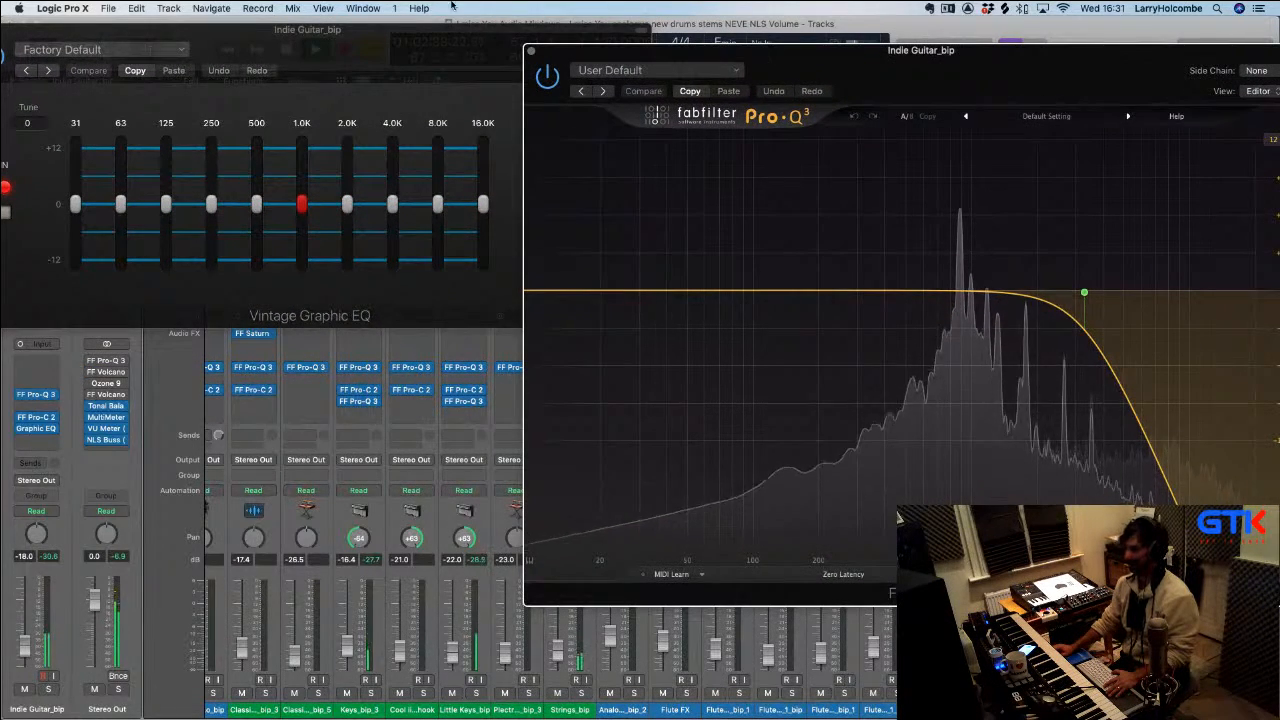
Shape the guitar's graphic EQ, raising the bands around 1.0K most and cutting the low and high ends
left_click(304, 199)
left_click_drag(304, 199, 296, 180)
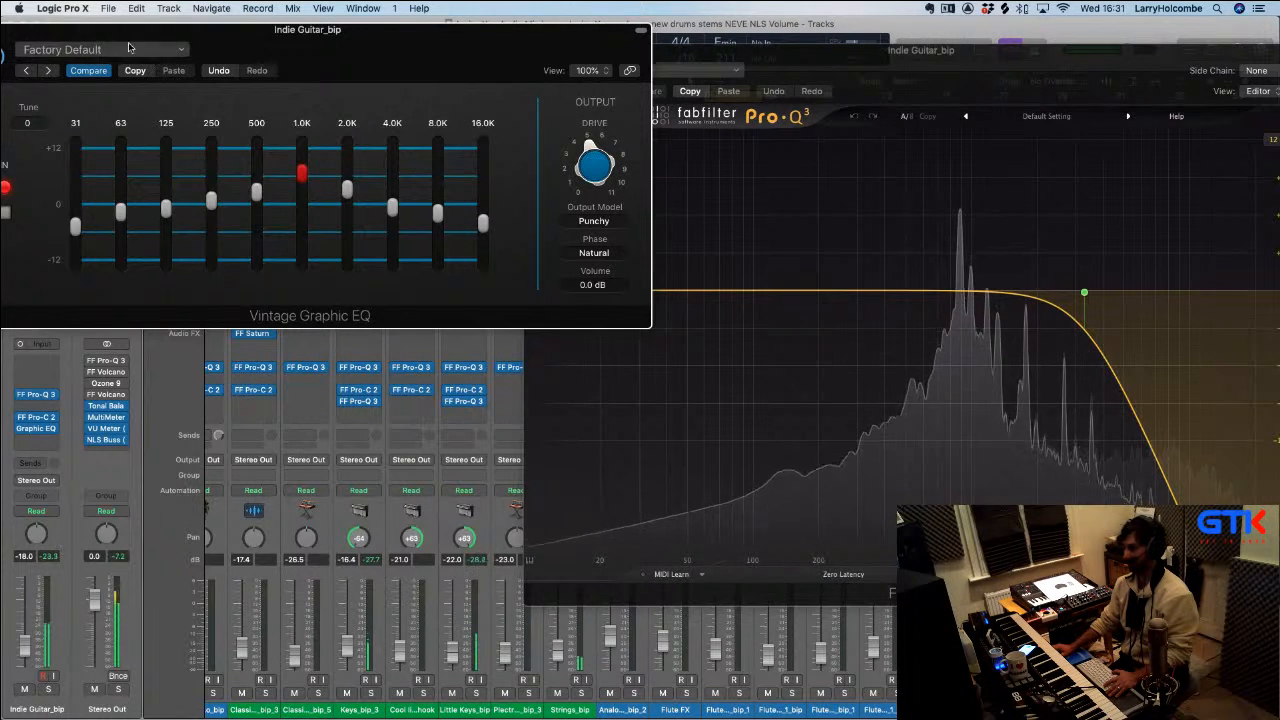
left_click_drag(101, 40, 139, 41)
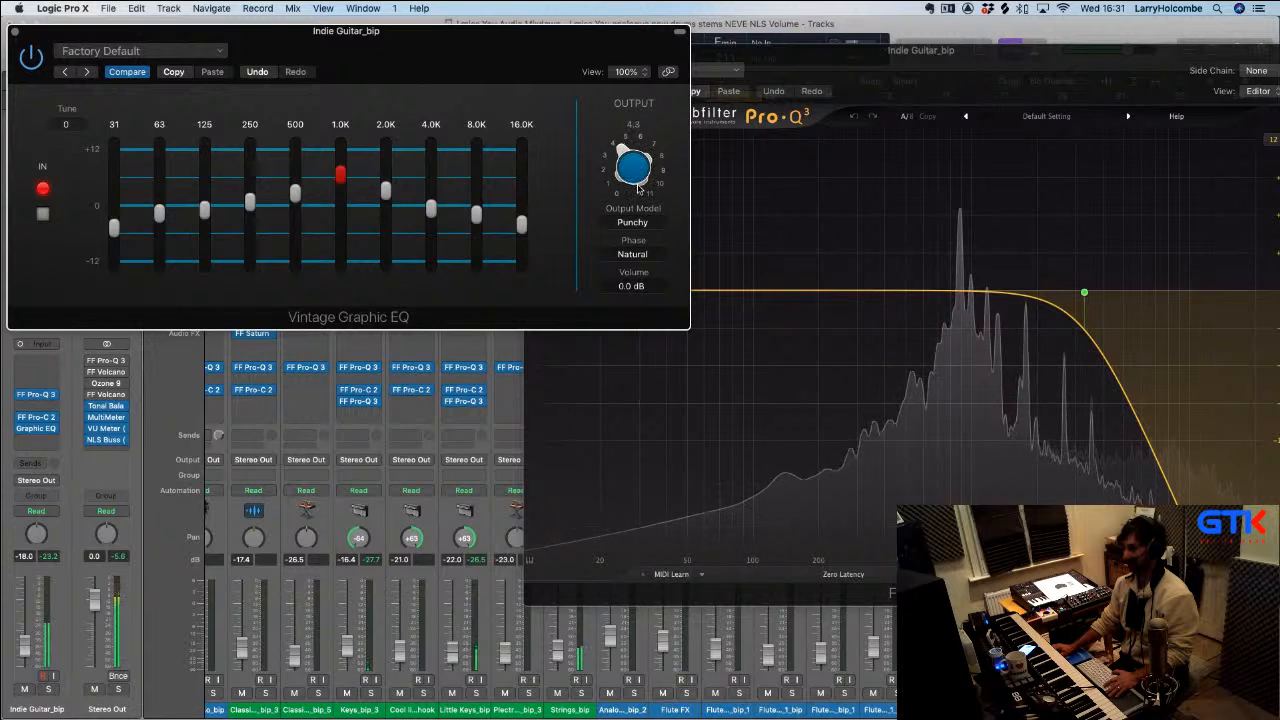
Lower the graphic EQ's drive to about 1.6 and its 1.0K band to 3.1 dB, and bypass the plug-in to compare
scroll(637, 180, "down", 3)
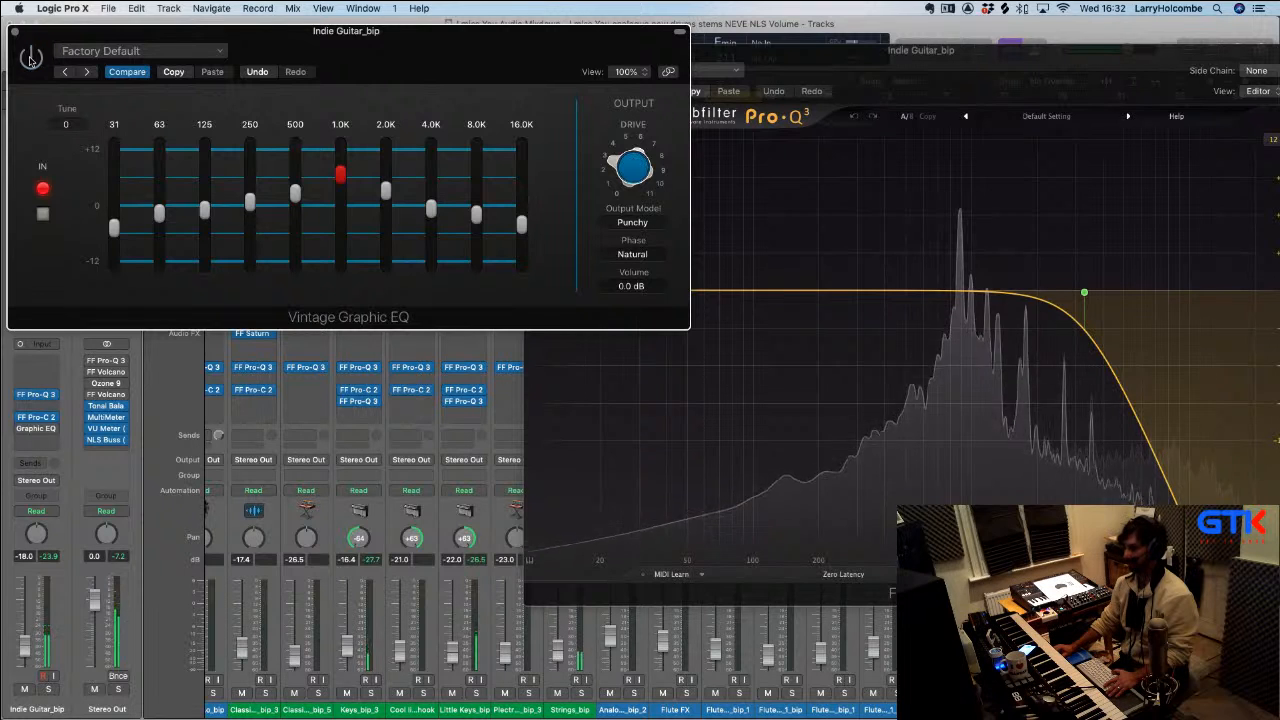
scroll(613, 182, "down", 5)
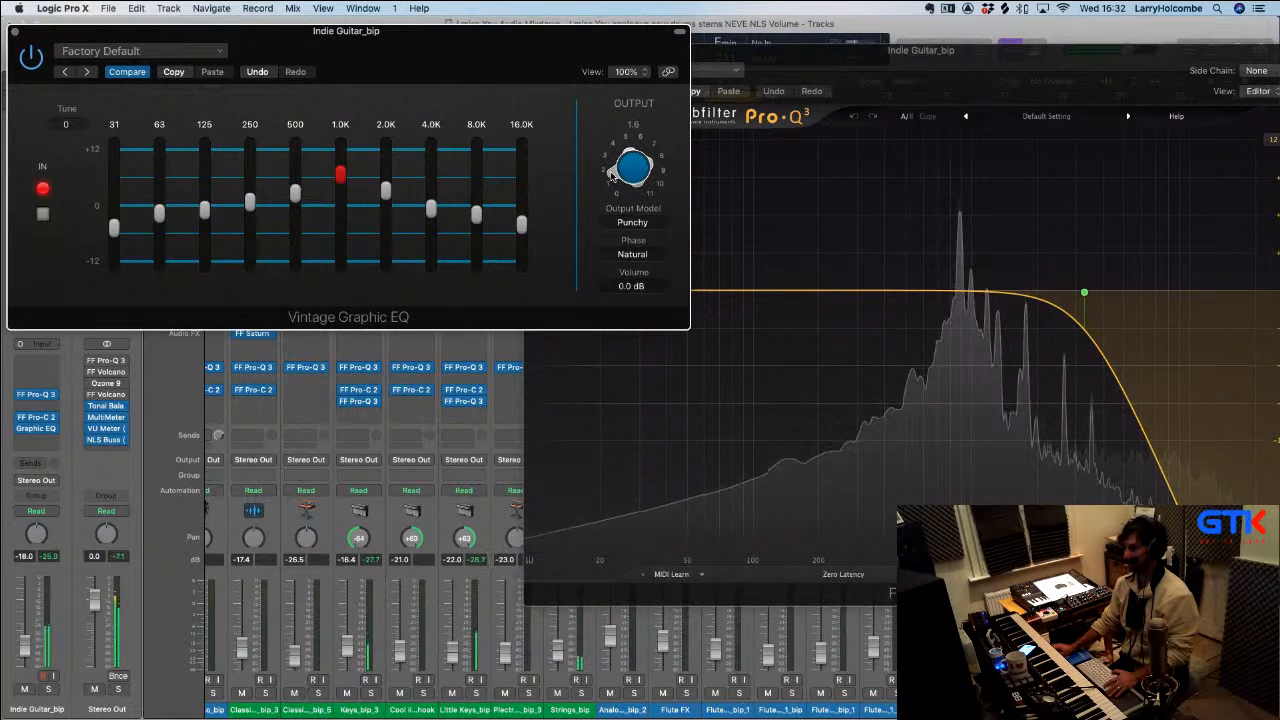
scroll(340, 180, "down", 3)
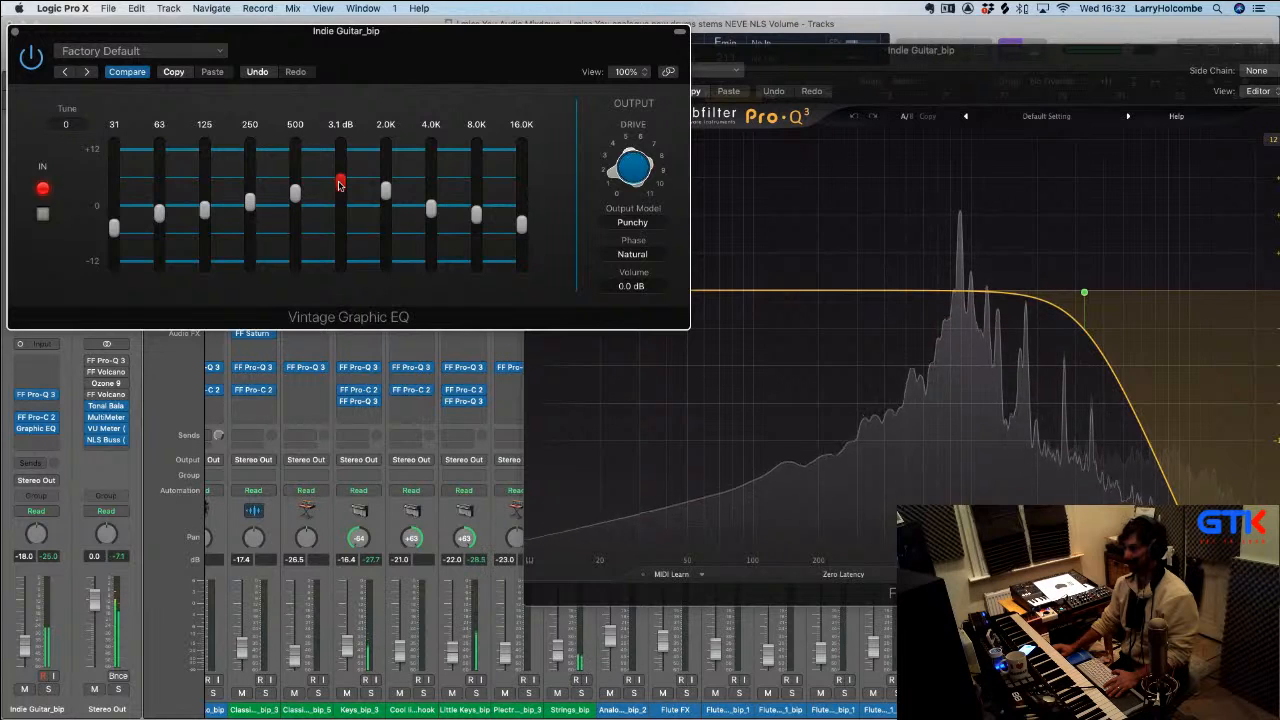
left_click(30, 57)
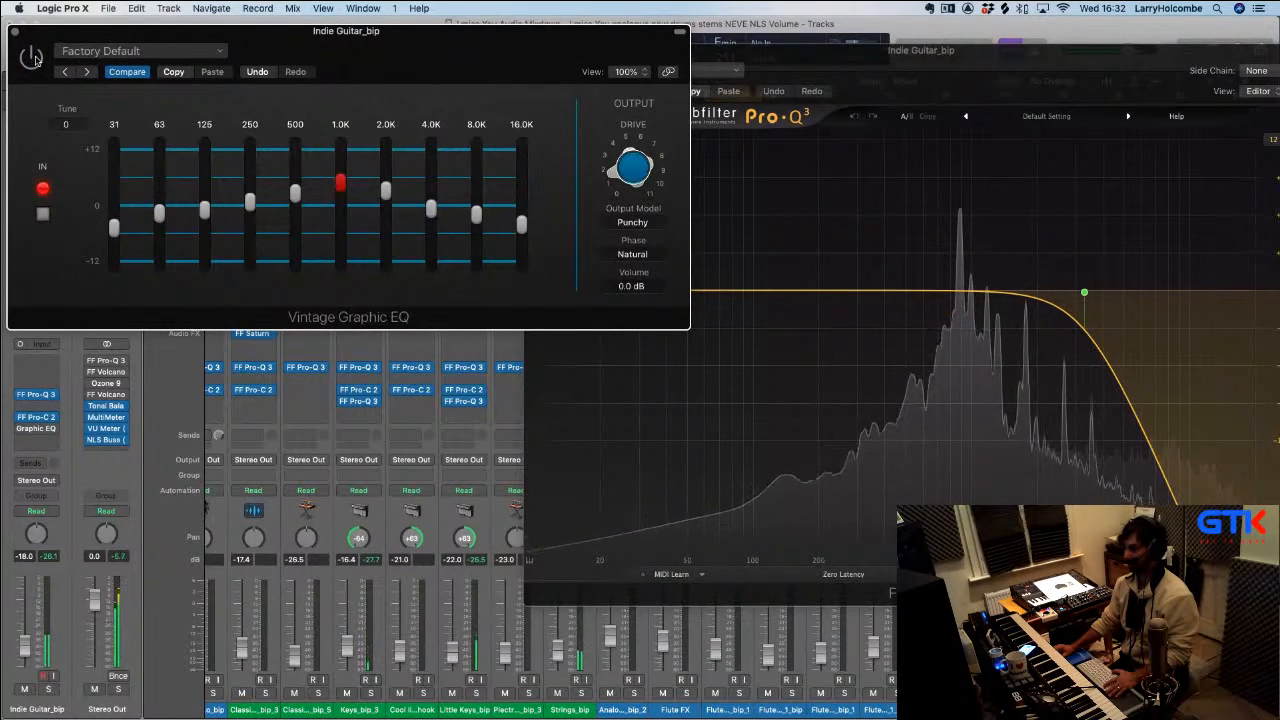
Close both equalizer windows and remove the Vintage Graphic EQ from Indie Guitar_bip
left_click(14, 31)
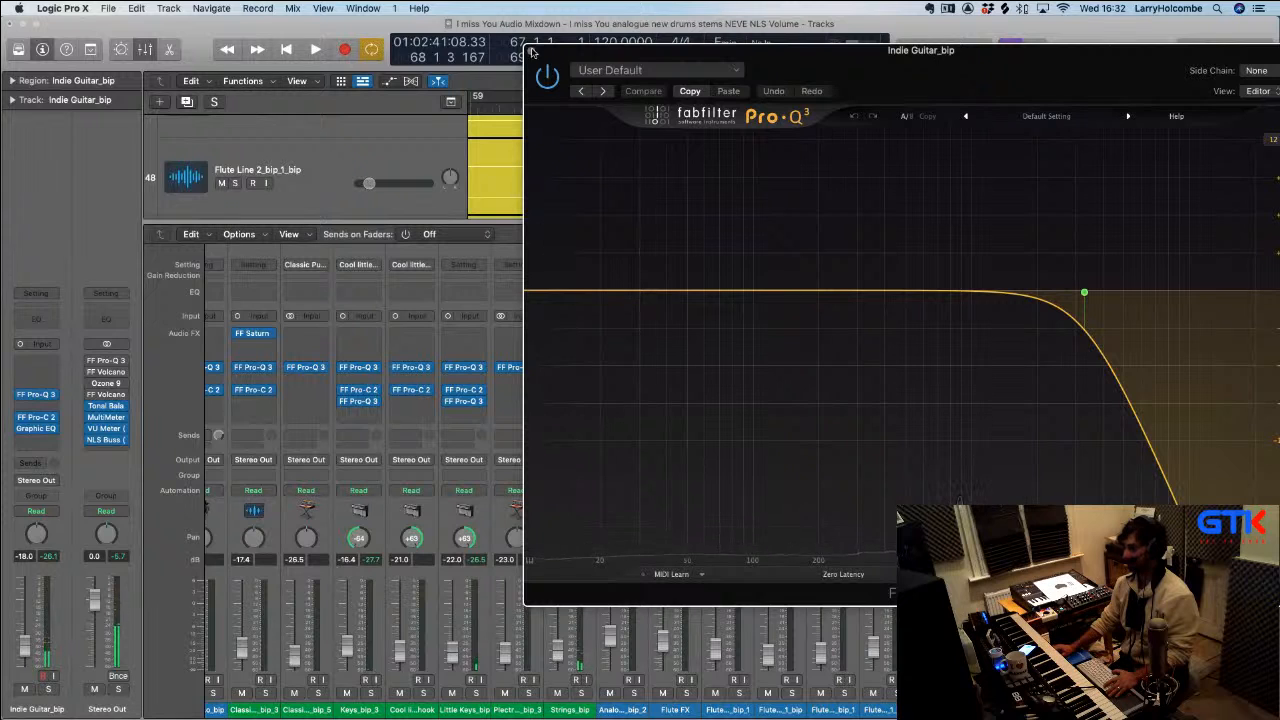
key("super+w")
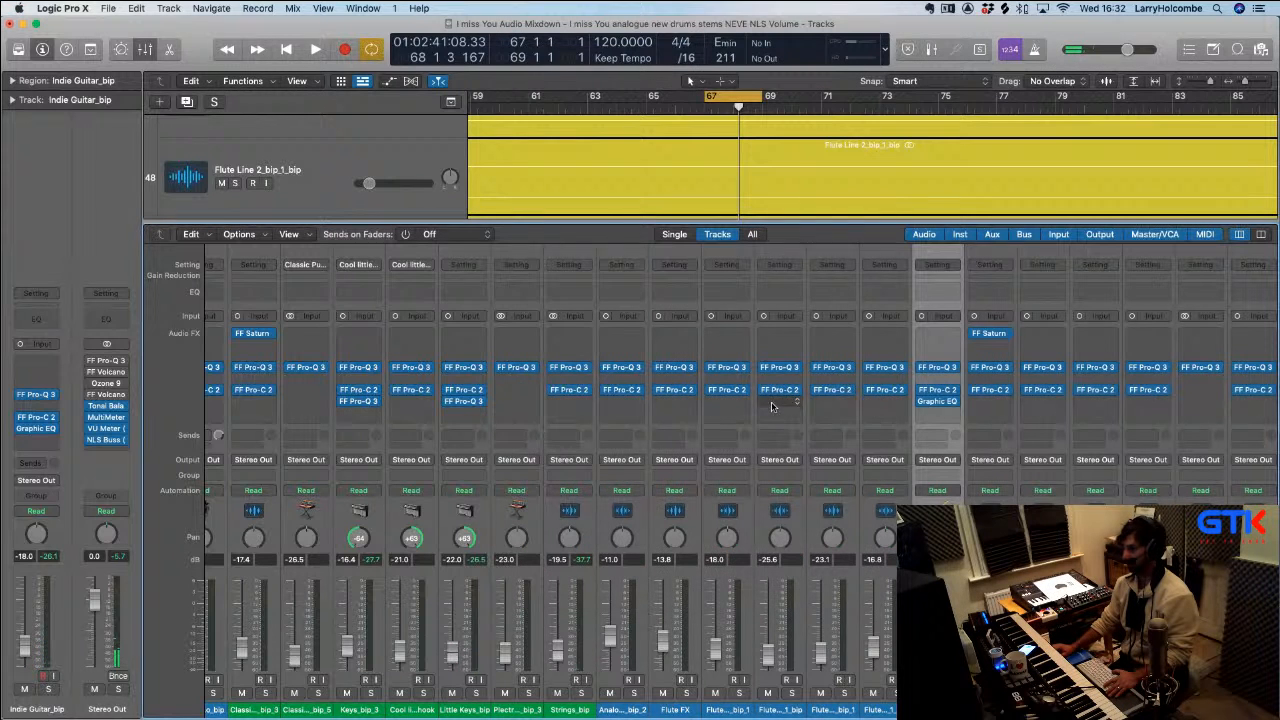
left_click(955, 403)
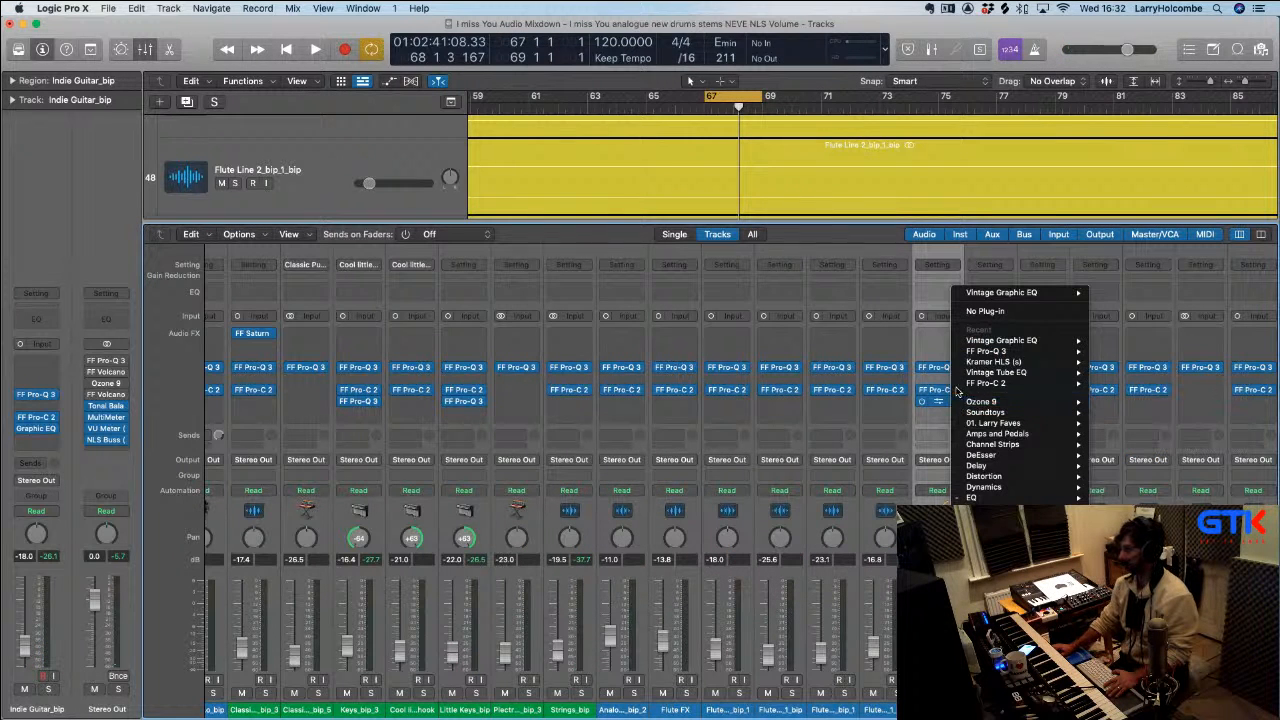
left_click(955, 401)
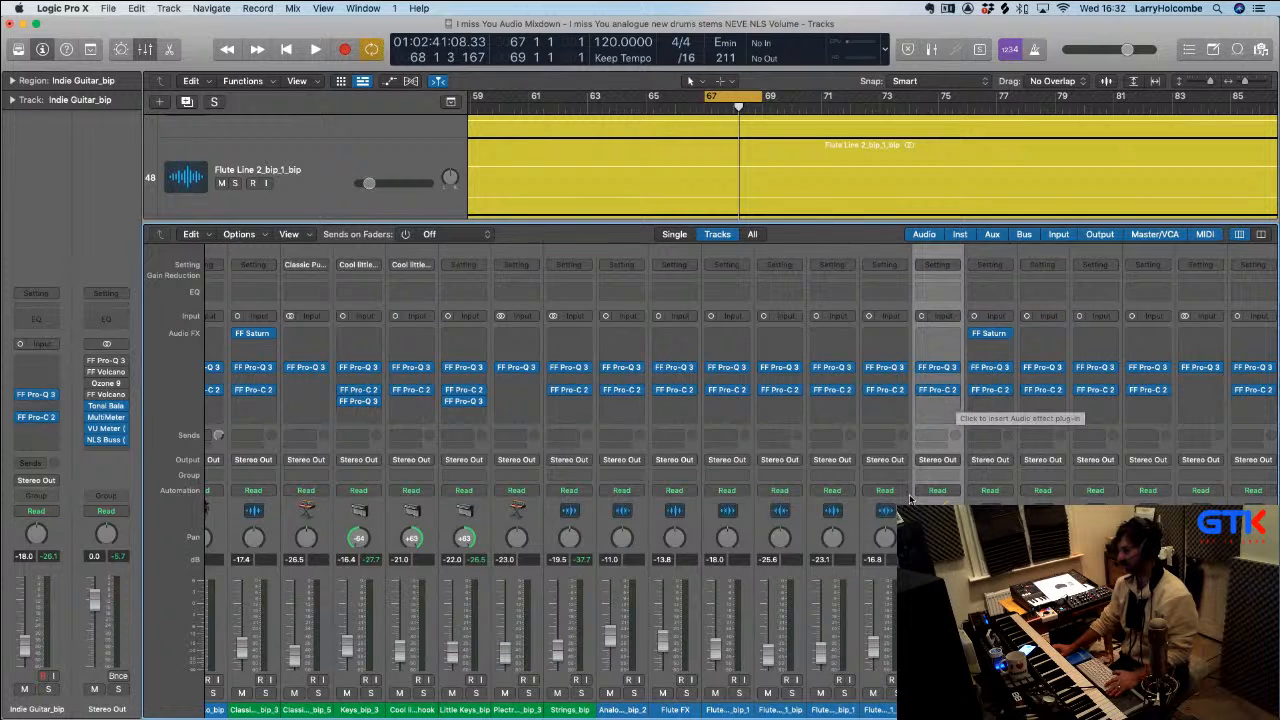
Check the FF Pro-C 2 compressor settings on Indie Guitar_bip and return to an overview of the whole arrangement
left_click(938, 390)
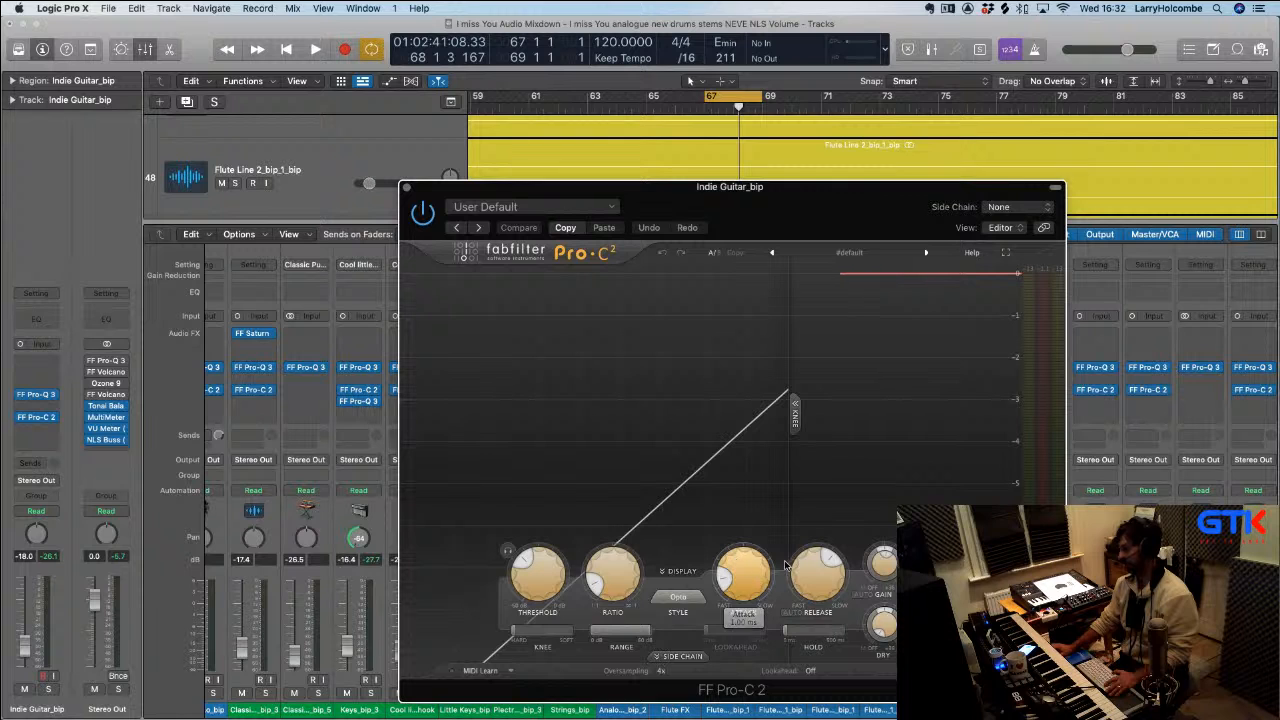
left_click(408, 189)
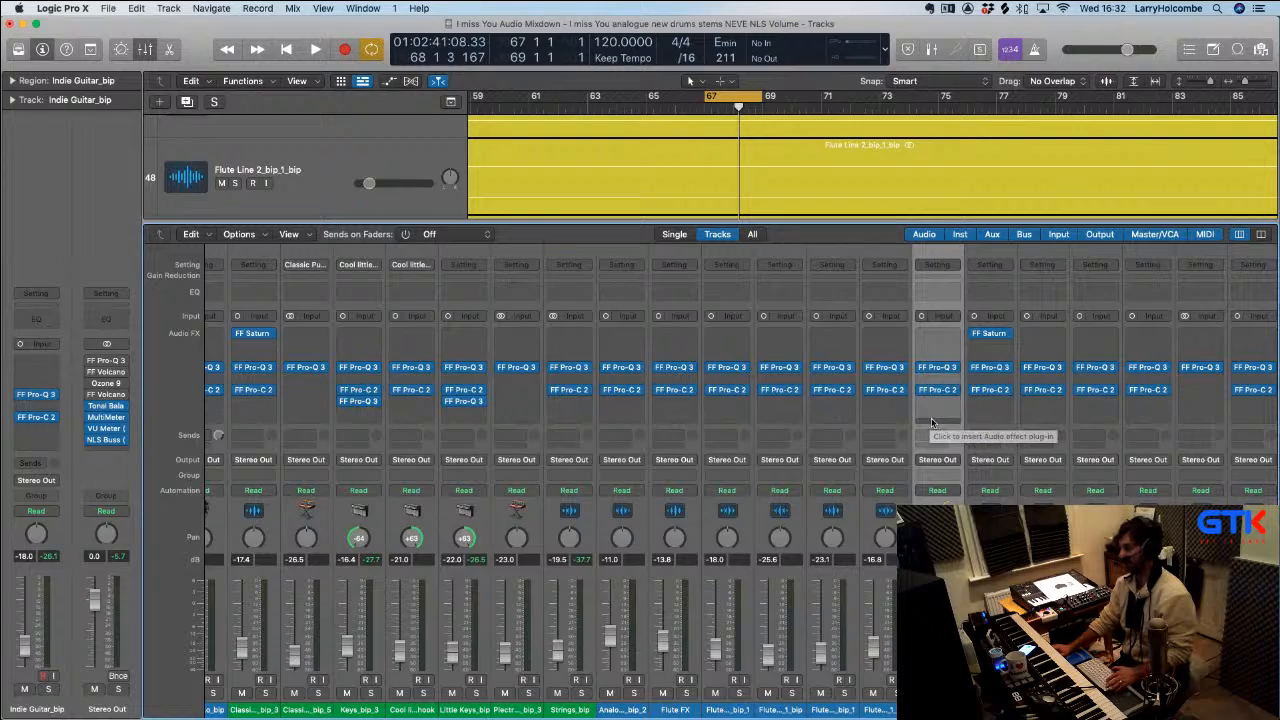
key("x")
scroll(907, 398, "down", 5)
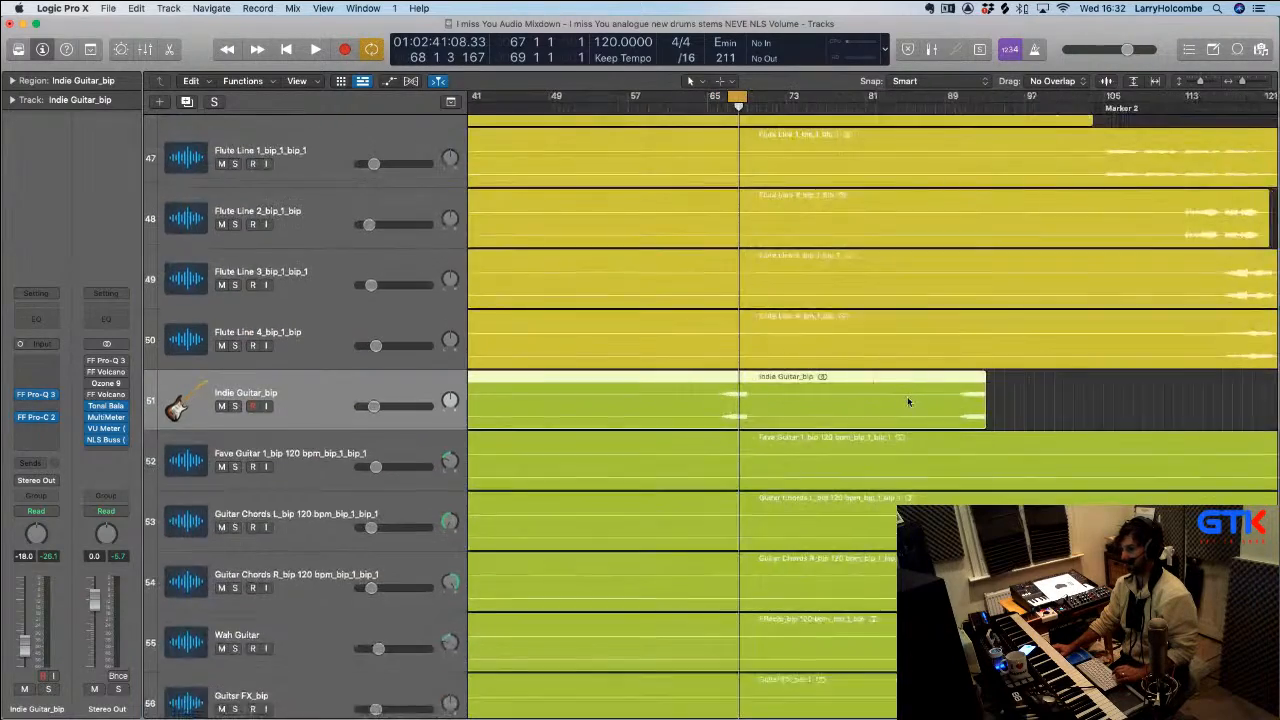
scroll(908, 402, "down", 8)
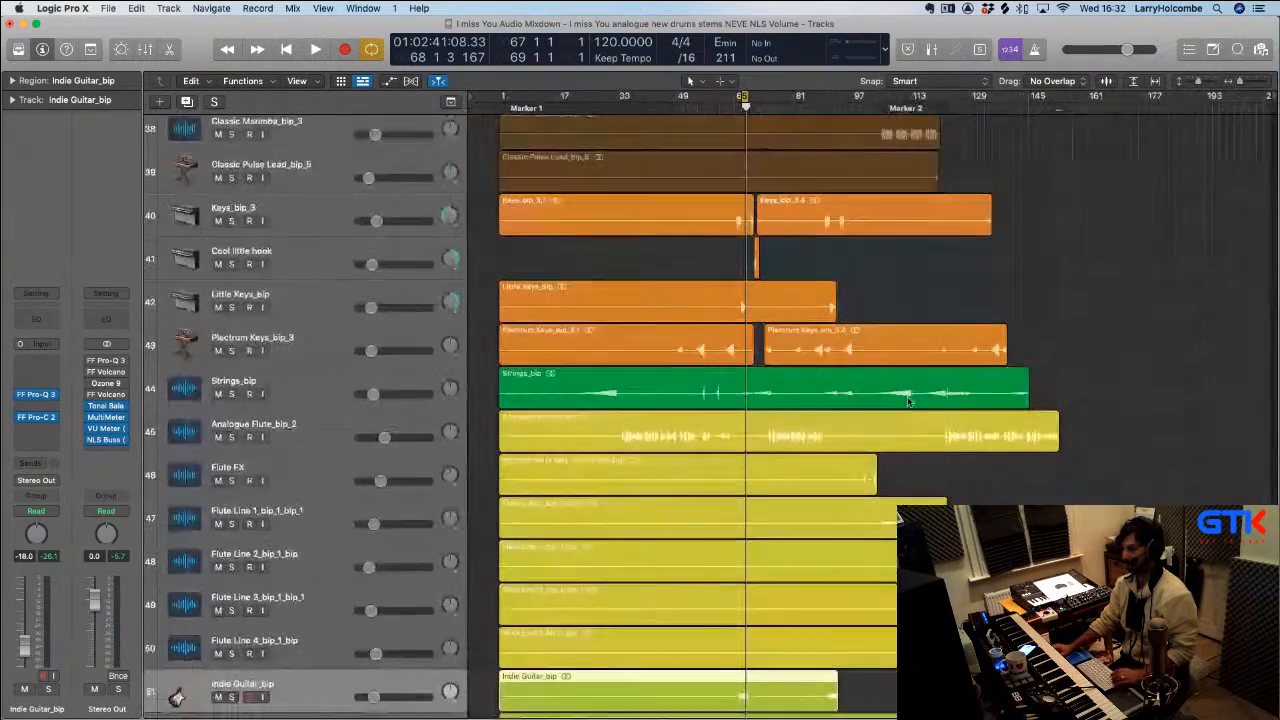
Set a loop over bars 35 to 39, select the Analogue Flute_bip_2 track and audition the passage
scroll(665, 446, "up", 10)
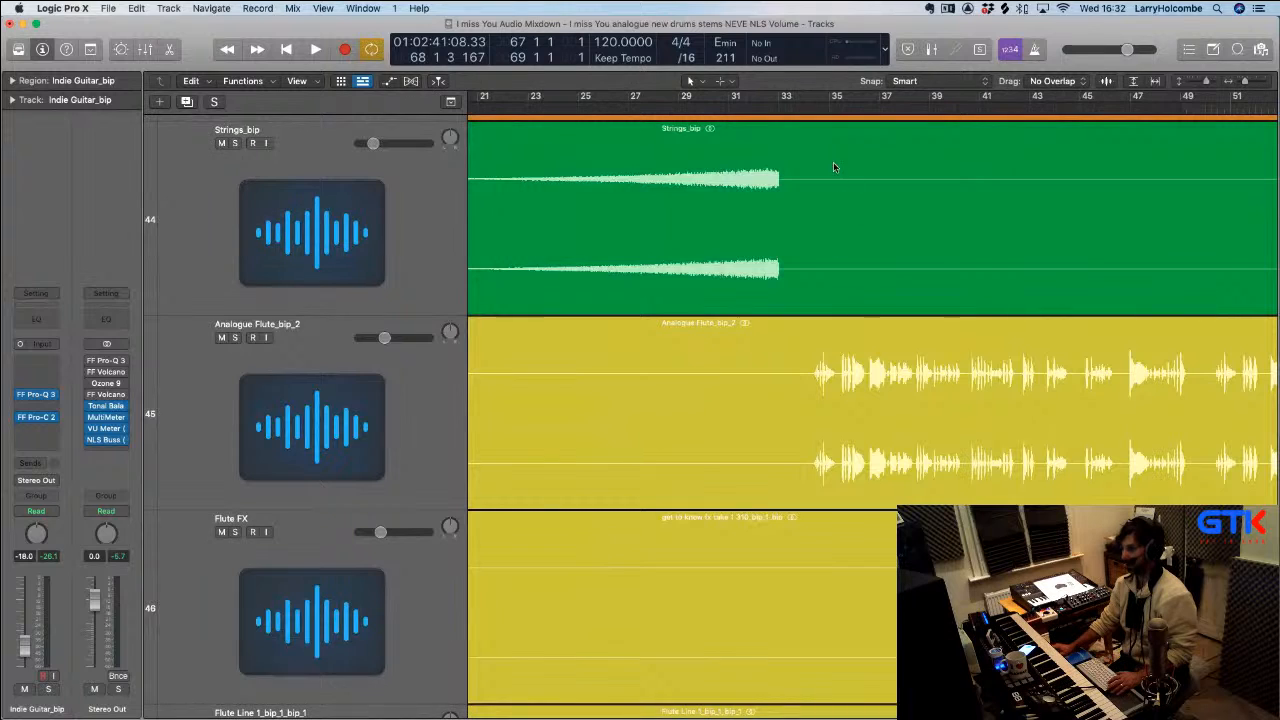
left_click_drag(833, 104, 934, 104)
left_click(399, 410)
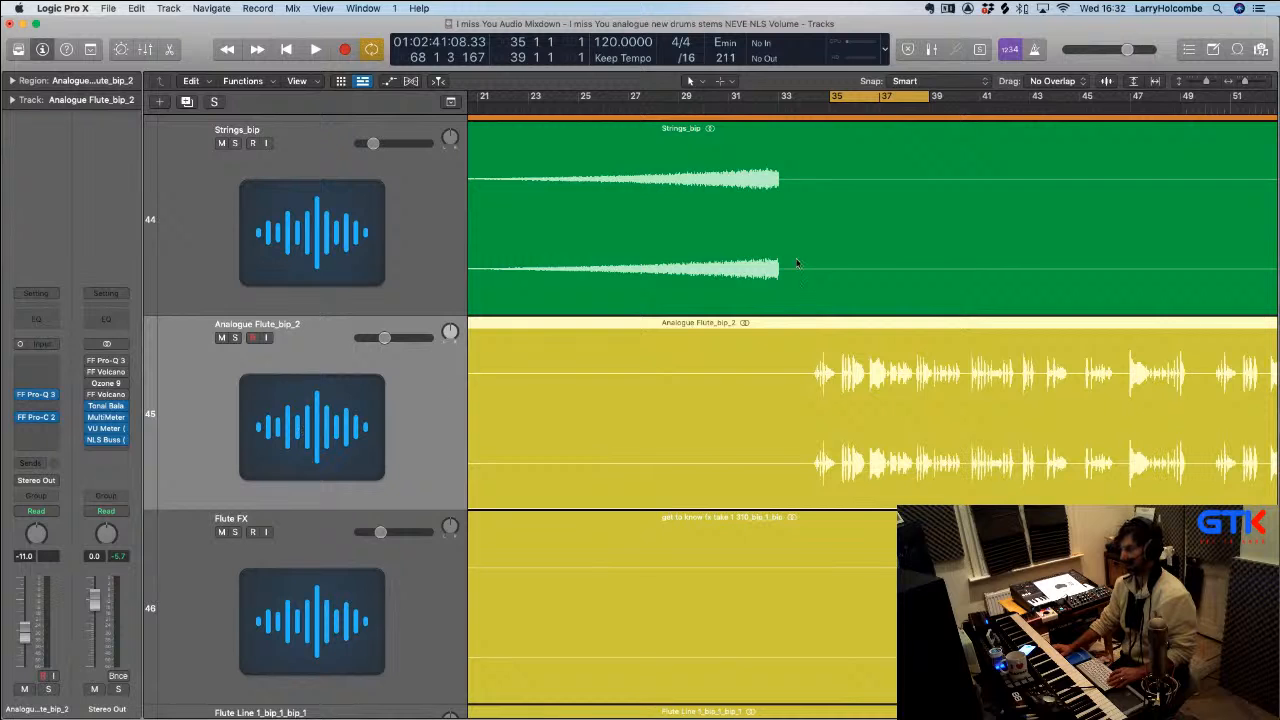
key("space")
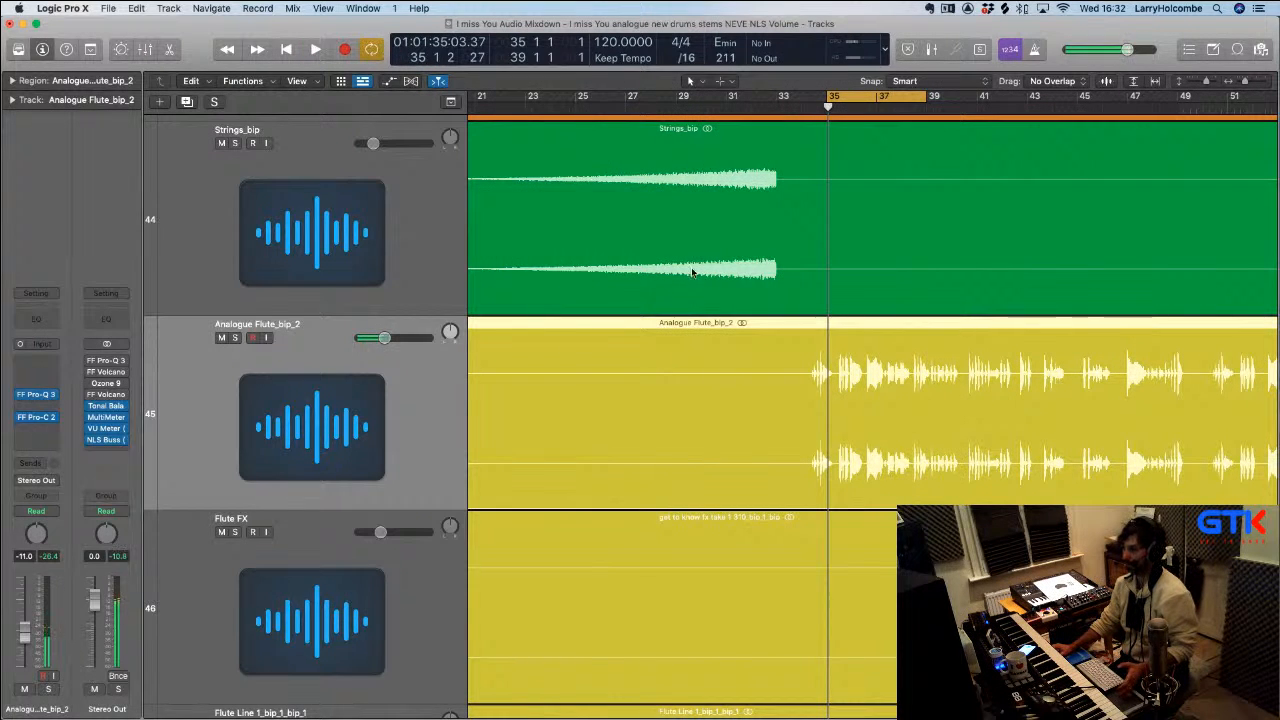
Widen the loop to run from bar 33 to bar 41 around the flute's entrance
left_click_drag(803, 97, 922, 124)
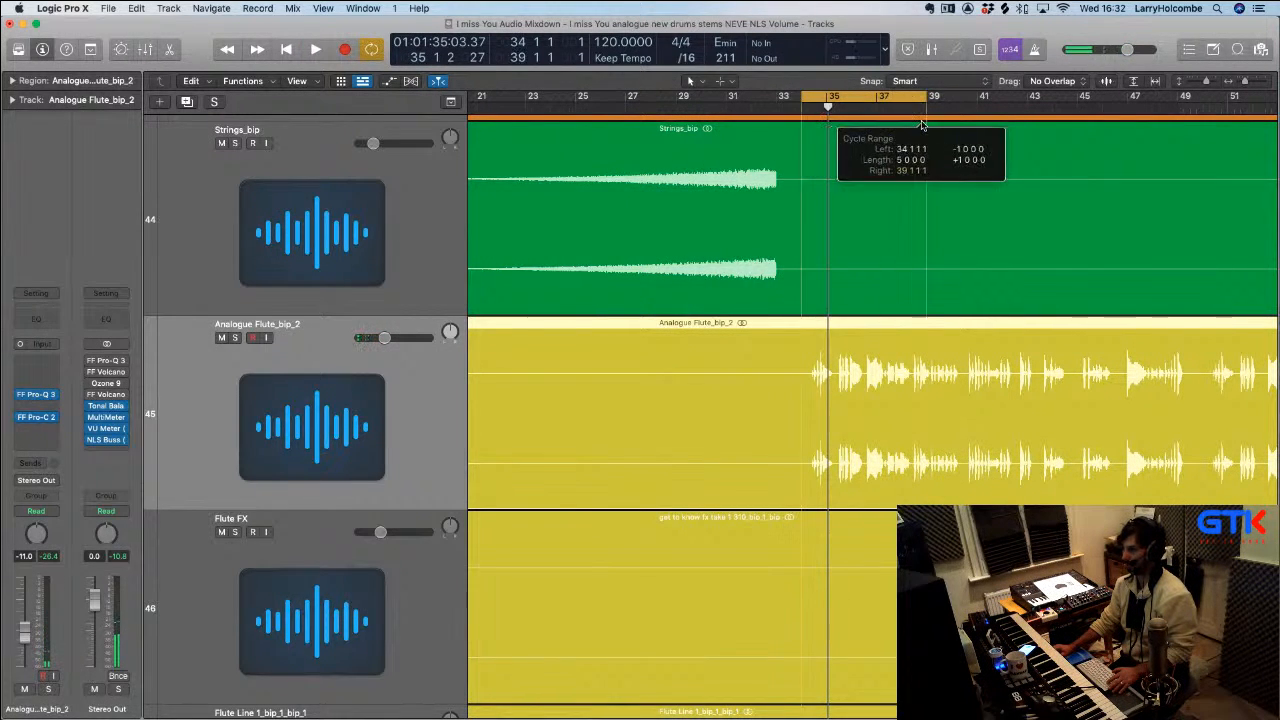
left_click_drag(802, 97, 778, 97)
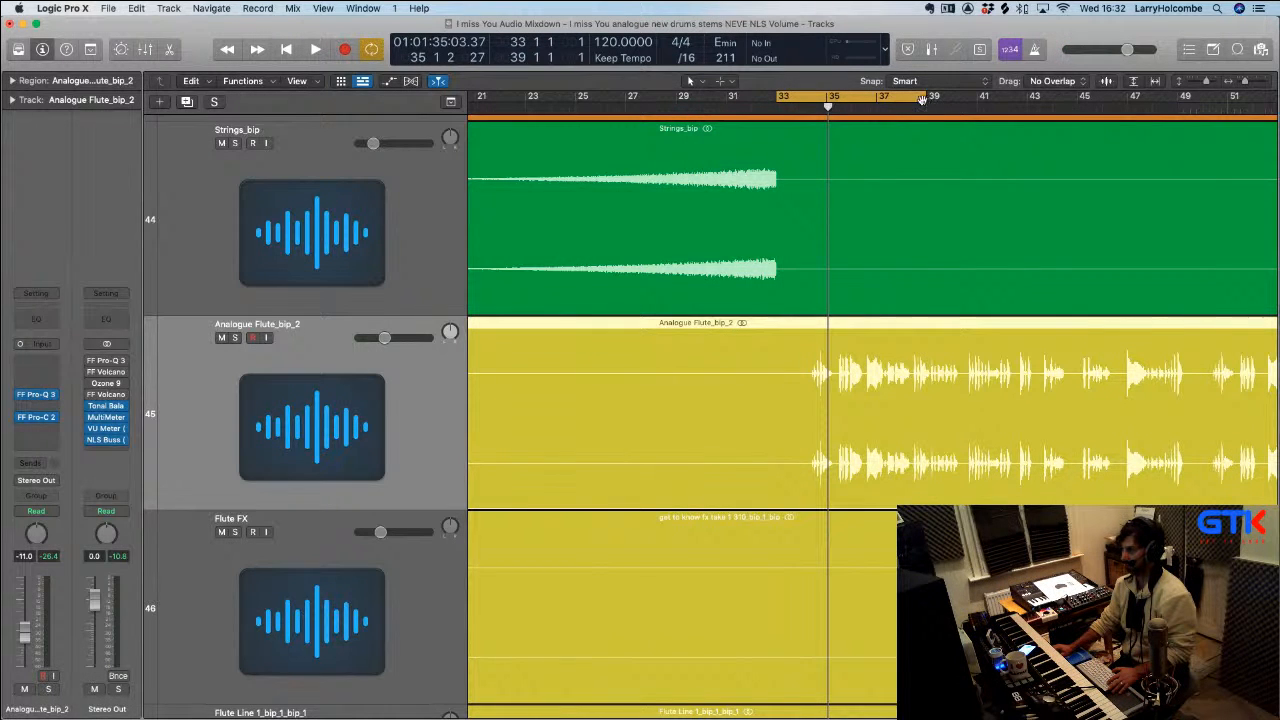
left_click_drag(922, 97, 900, 97)
left_click_drag(913, 98, 980, 103)
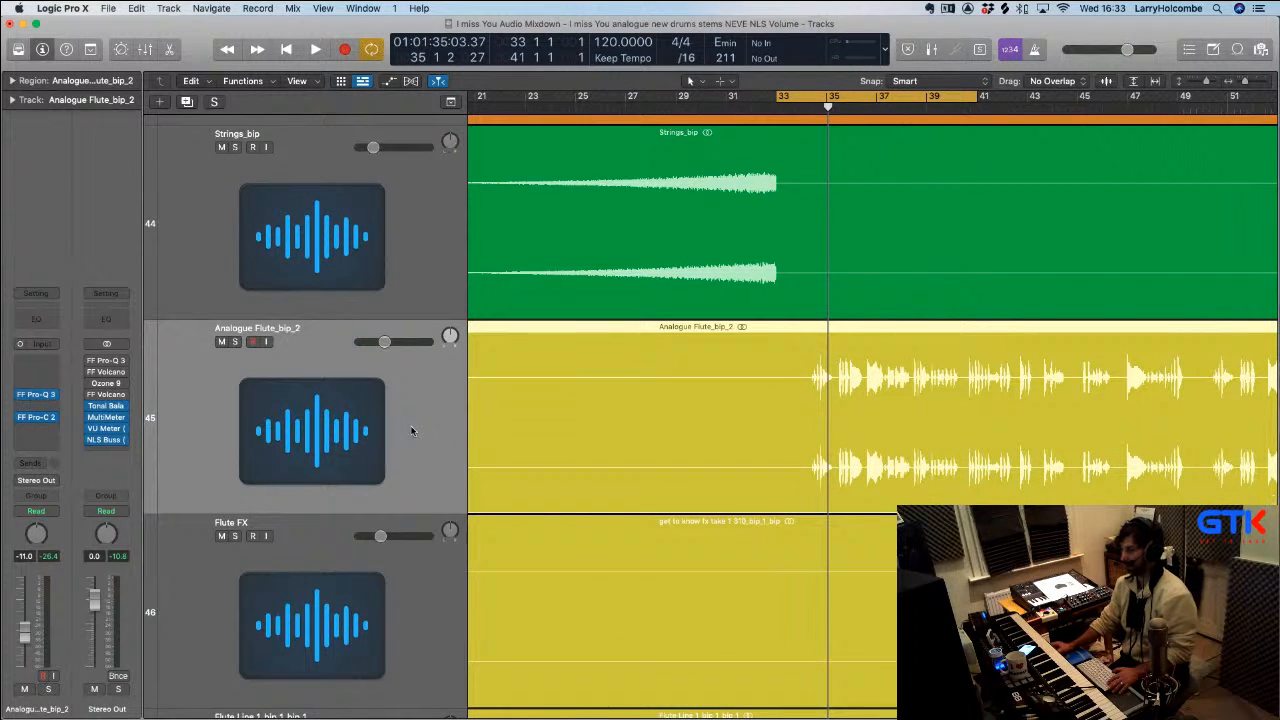
Insert a stereo Sie-Q equalizer after the FF Pro-C 2 on Analogue Flute_bip_2
key("super+Up")
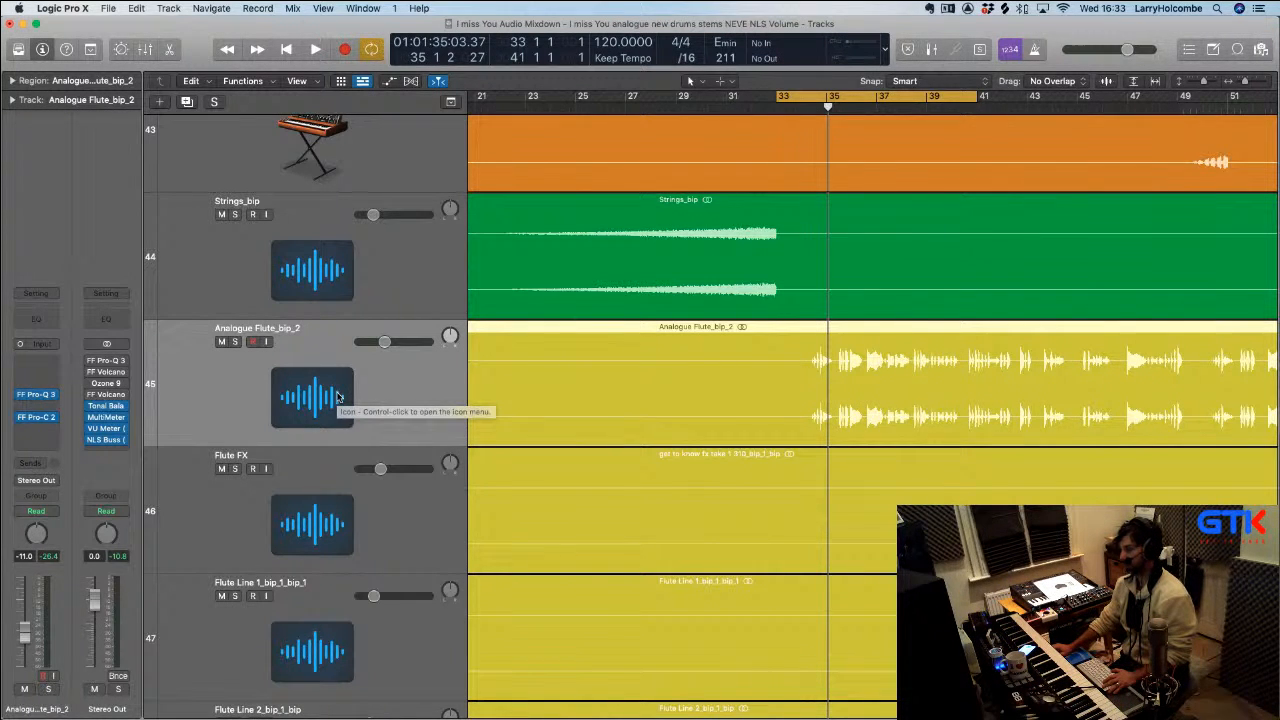
left_click(51, 417)
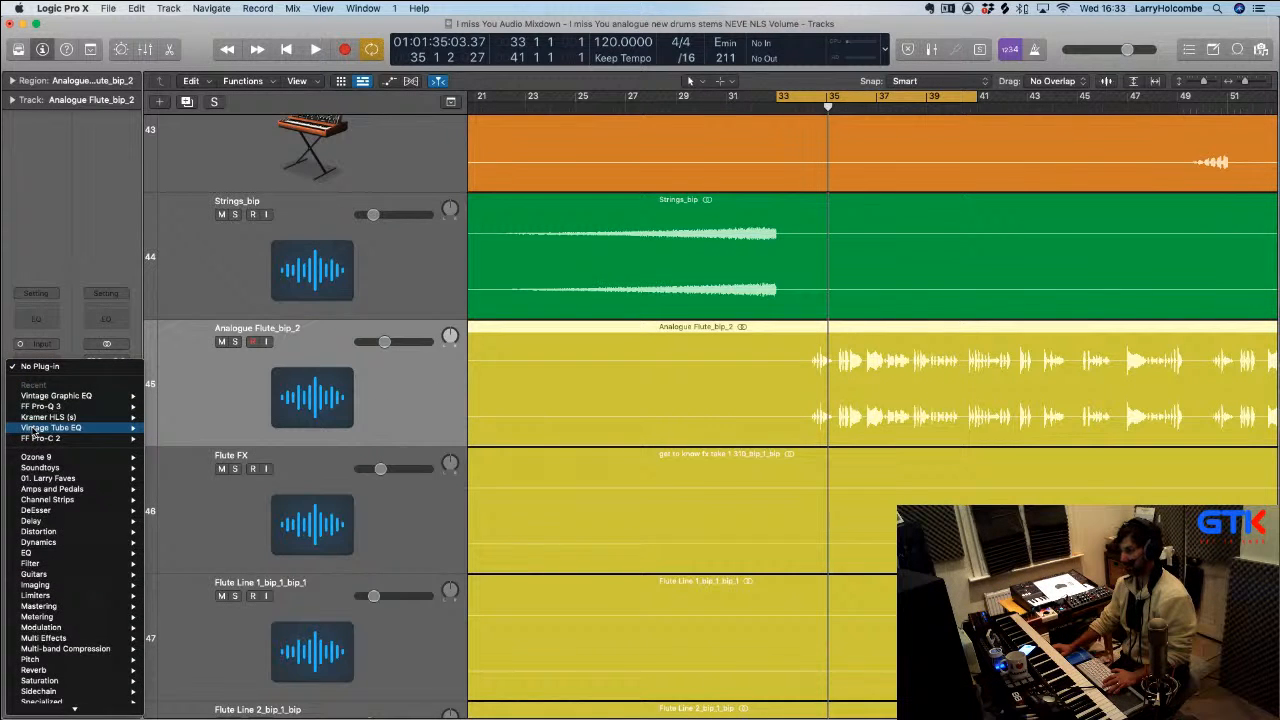
scroll(35, 432, "down", 3)
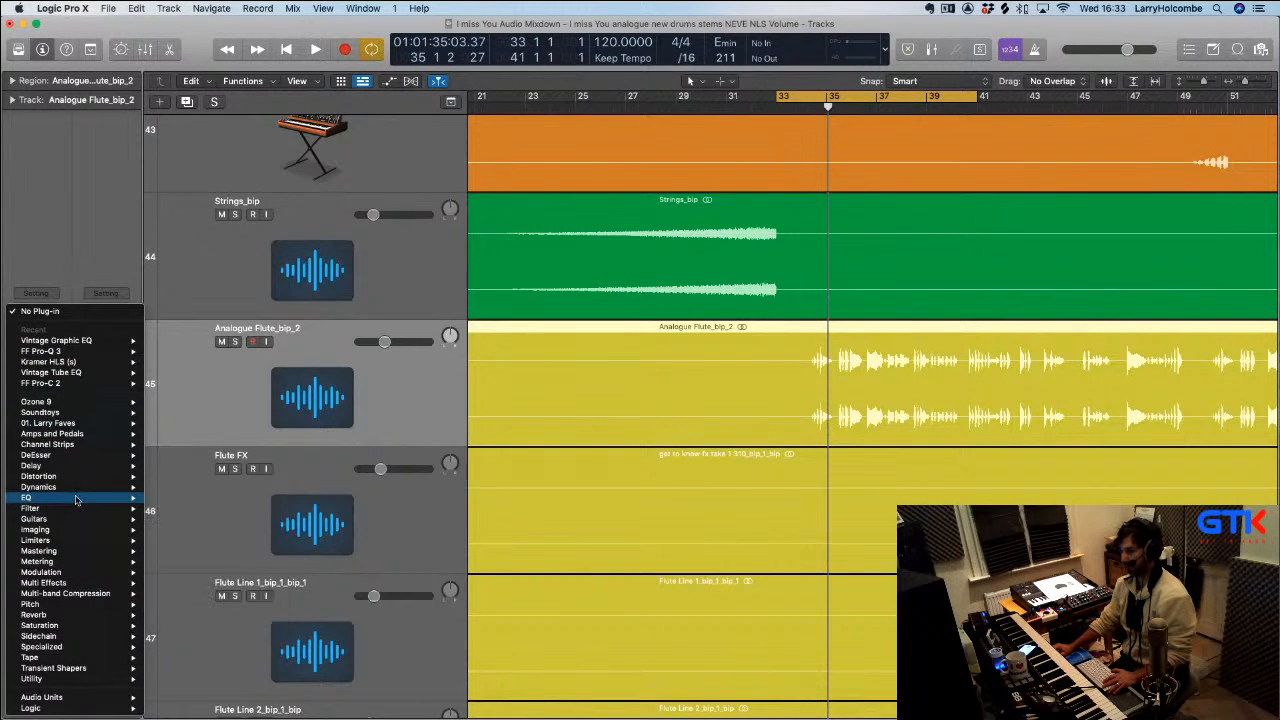
mouse_move(76, 499)
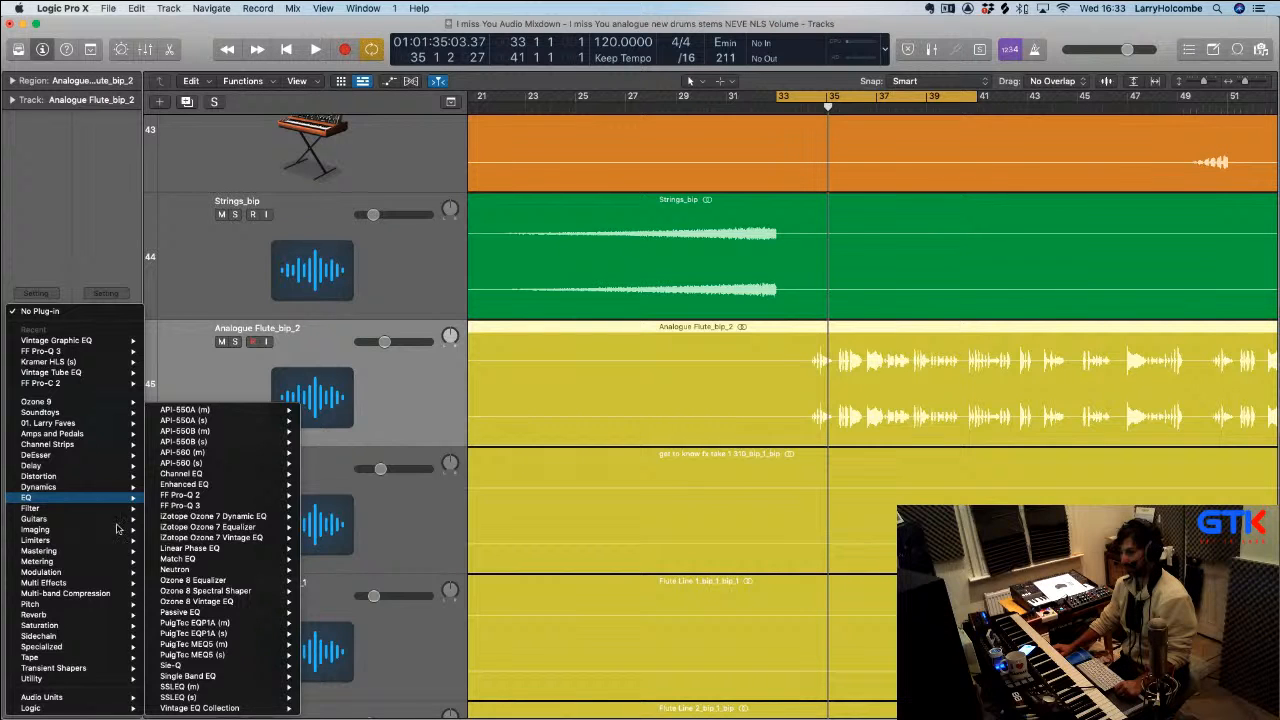
mouse_move(258, 668)
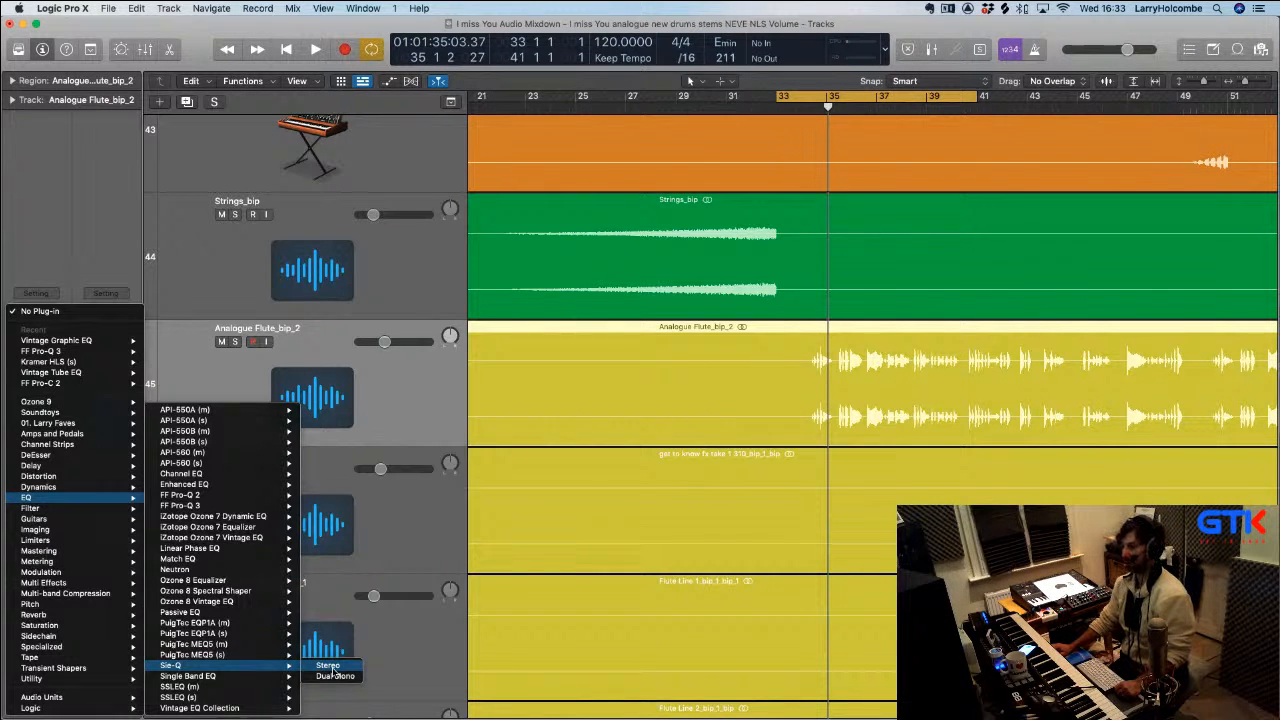
left_click(333, 670)
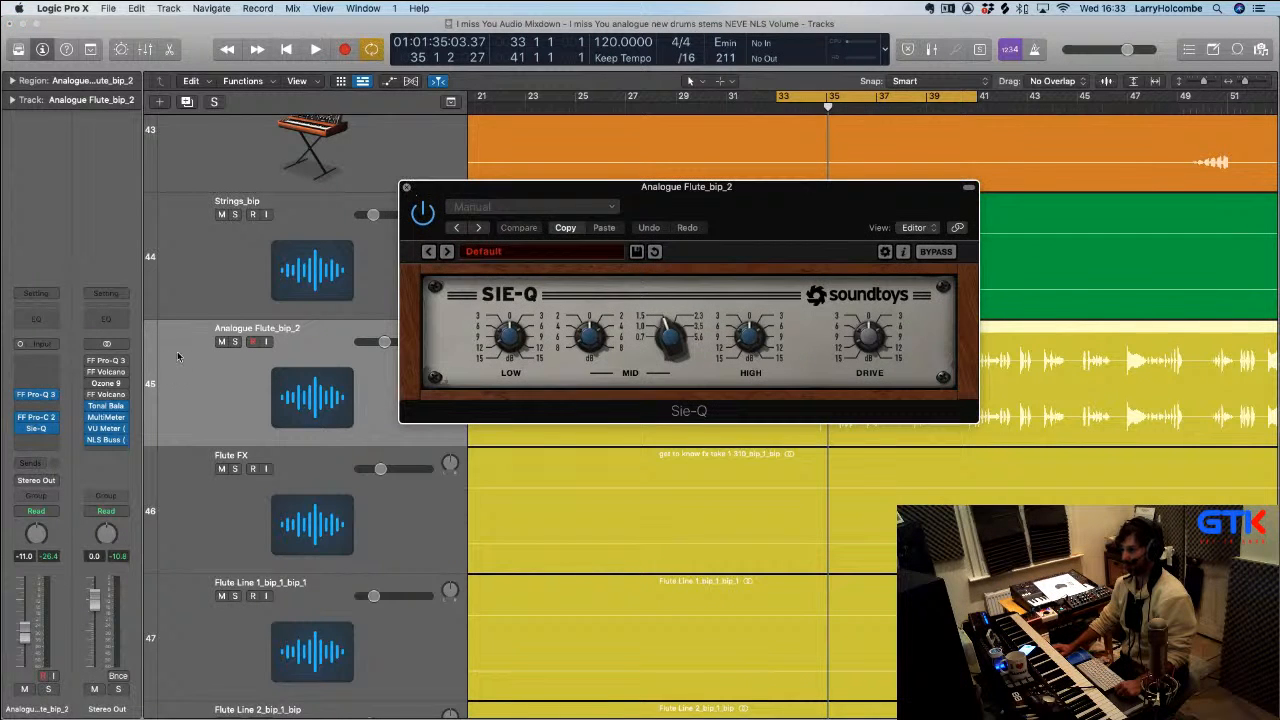
Replace the Sie-Q with a stereo Vintage Console EQ and move its window clear of the flute waveform
left_click(58, 437)
left_click(54, 432)
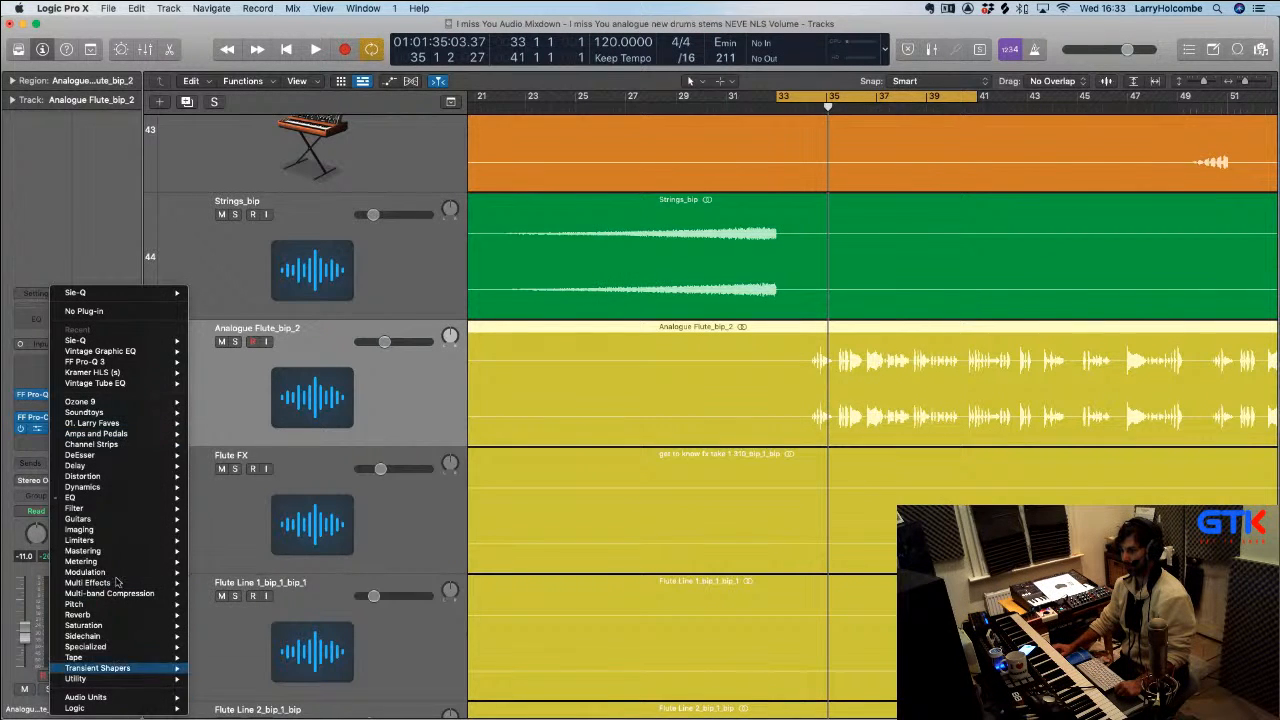
mouse_move(252, 708)
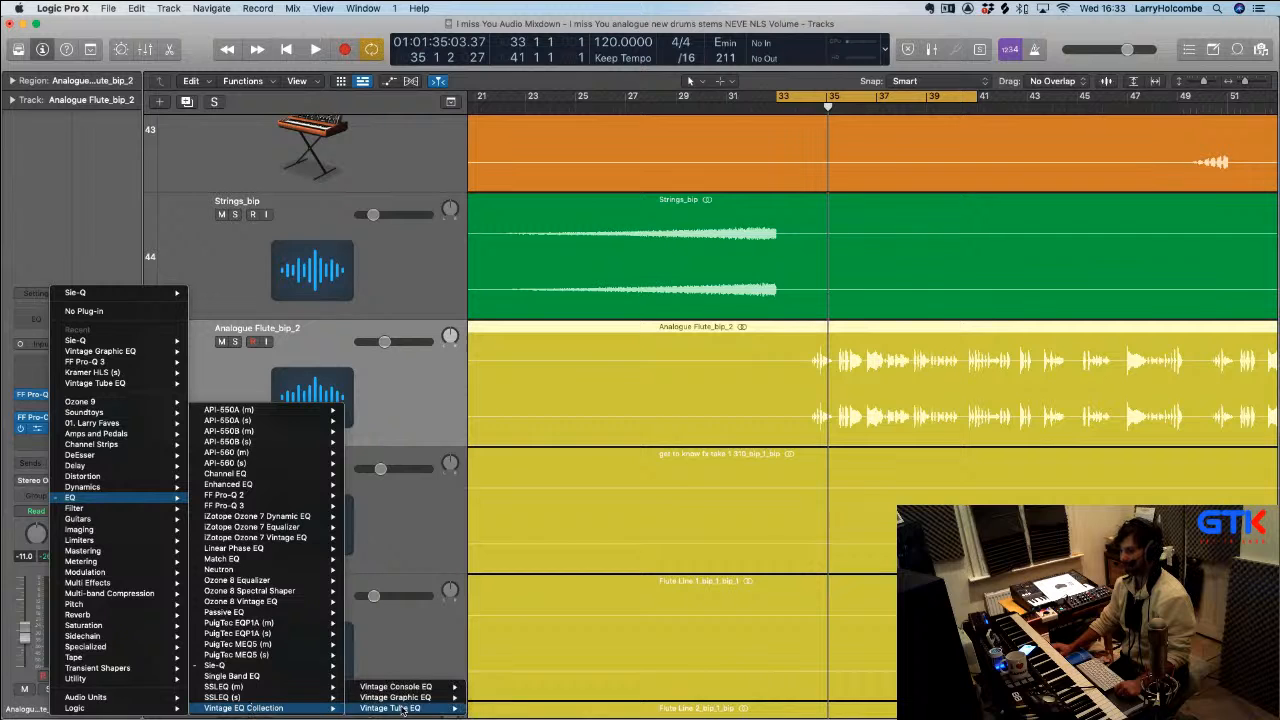
mouse_move(403, 698)
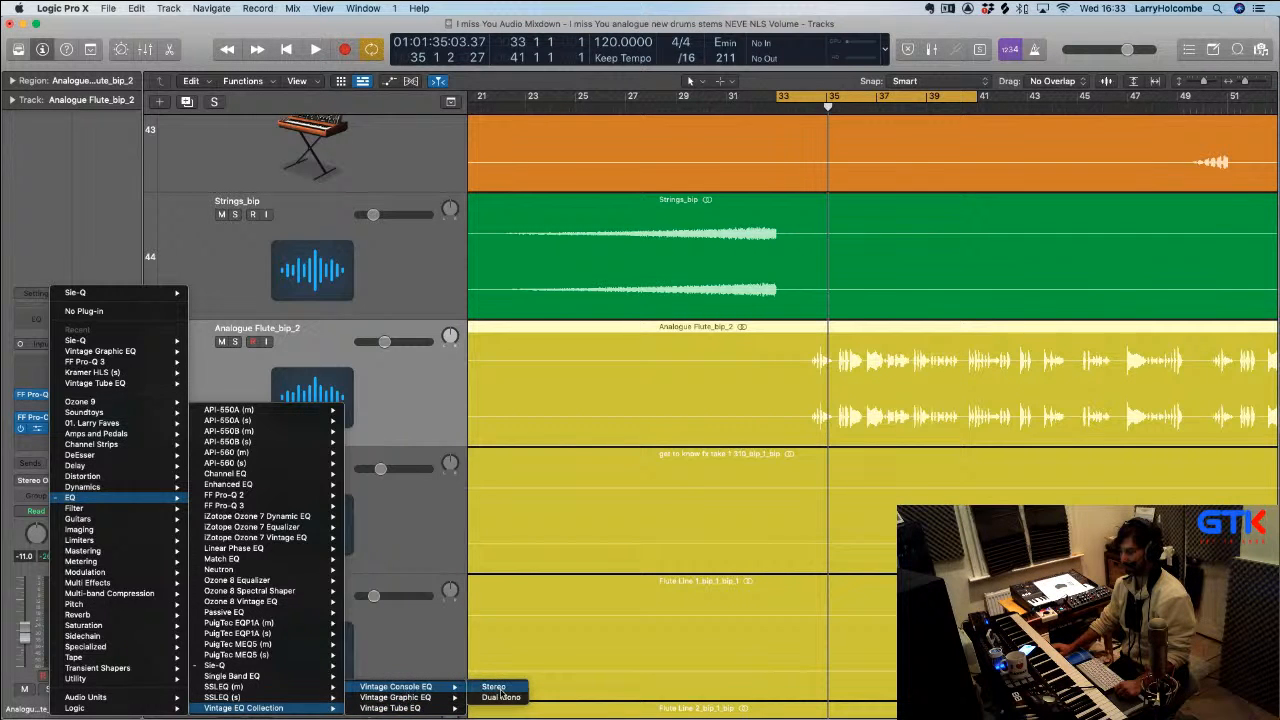
left_click(490, 688)
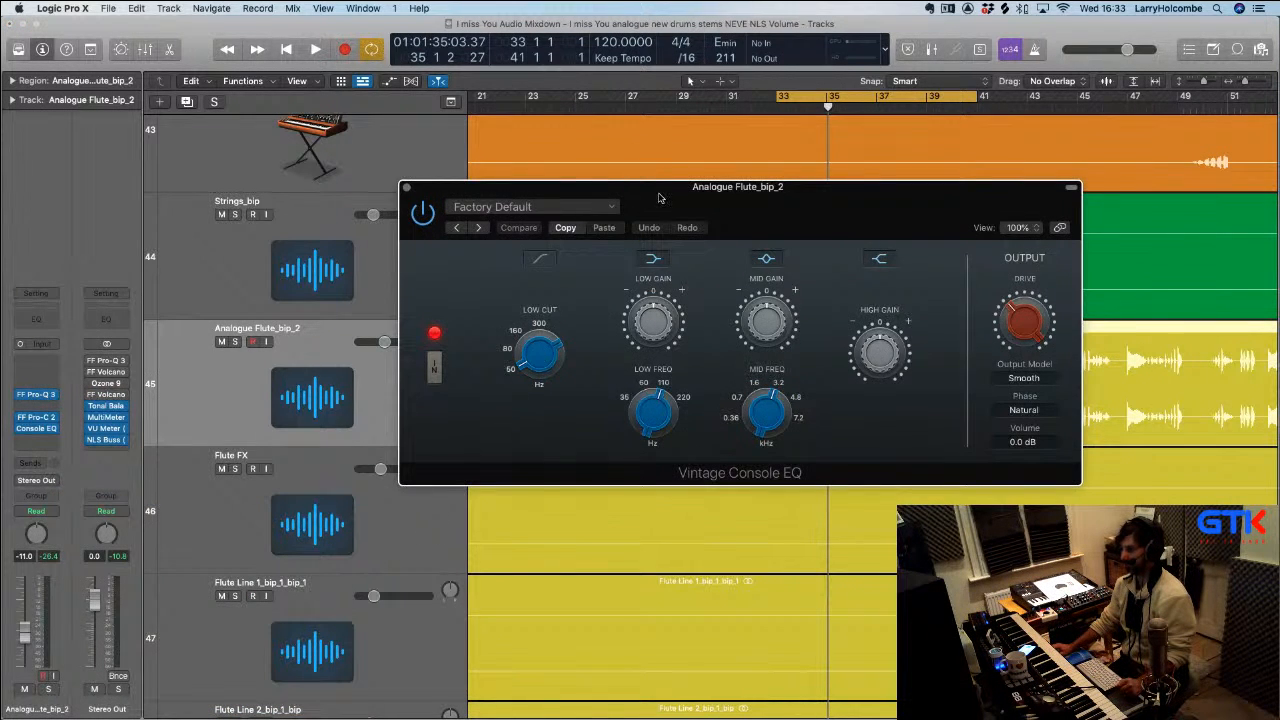
left_click_drag(673, 194, 350, 125)
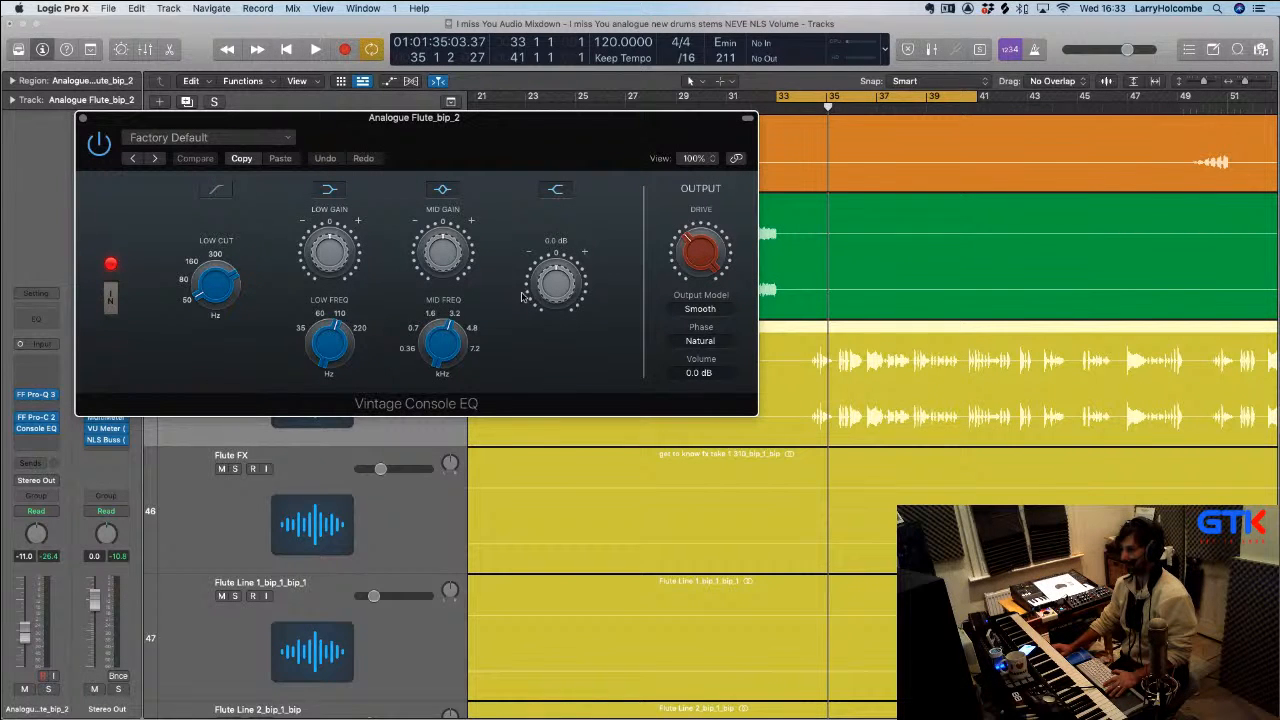
Play the loop while trying the flute's high gain up to 18.0 dB, set the drive to 3.5, and bypass the EQ to compare
left_click(560, 191)
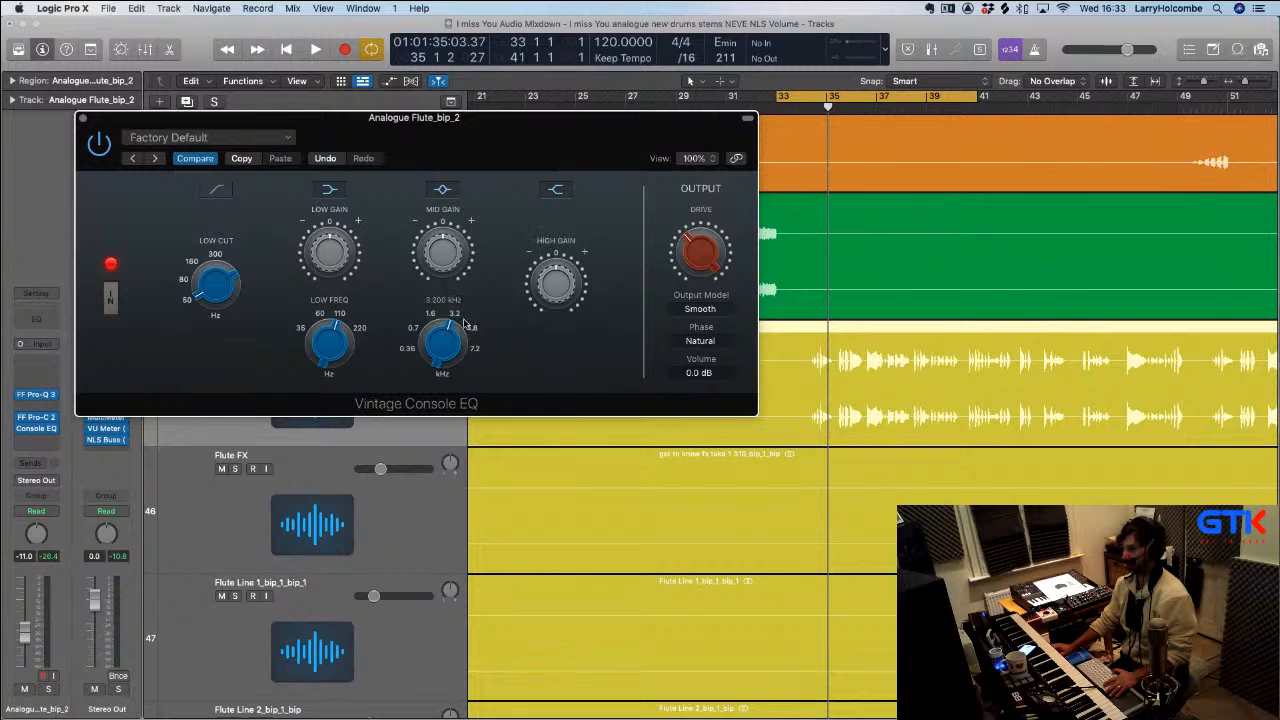
key("space")
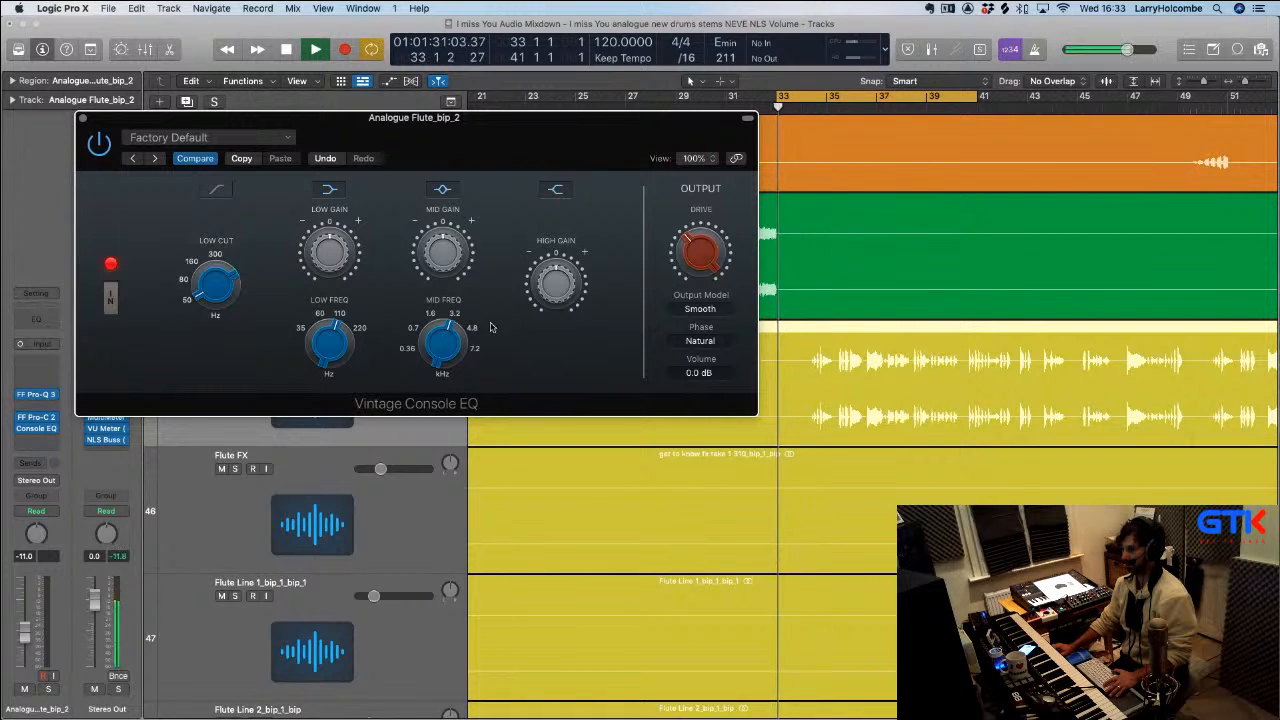
mouse_move(551, 292)
left_click_drag(551, 292, 549, 282)
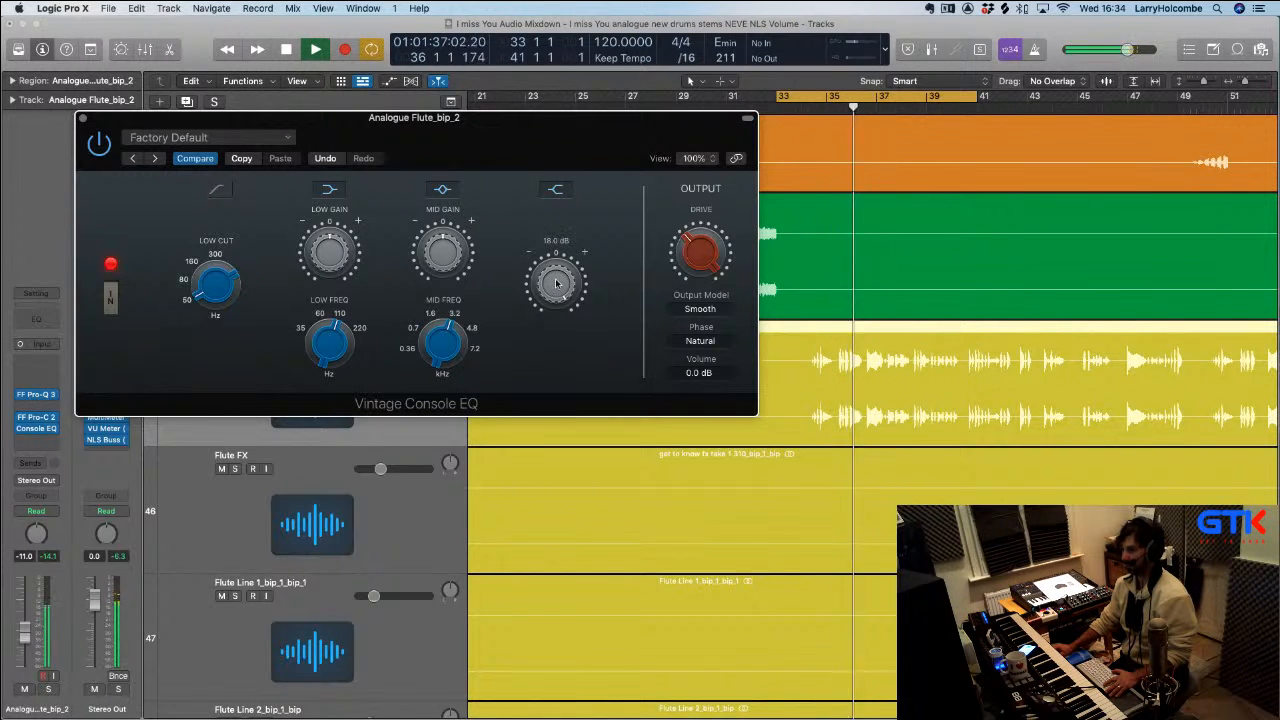
left_click_drag(554, 306, 551, 308)
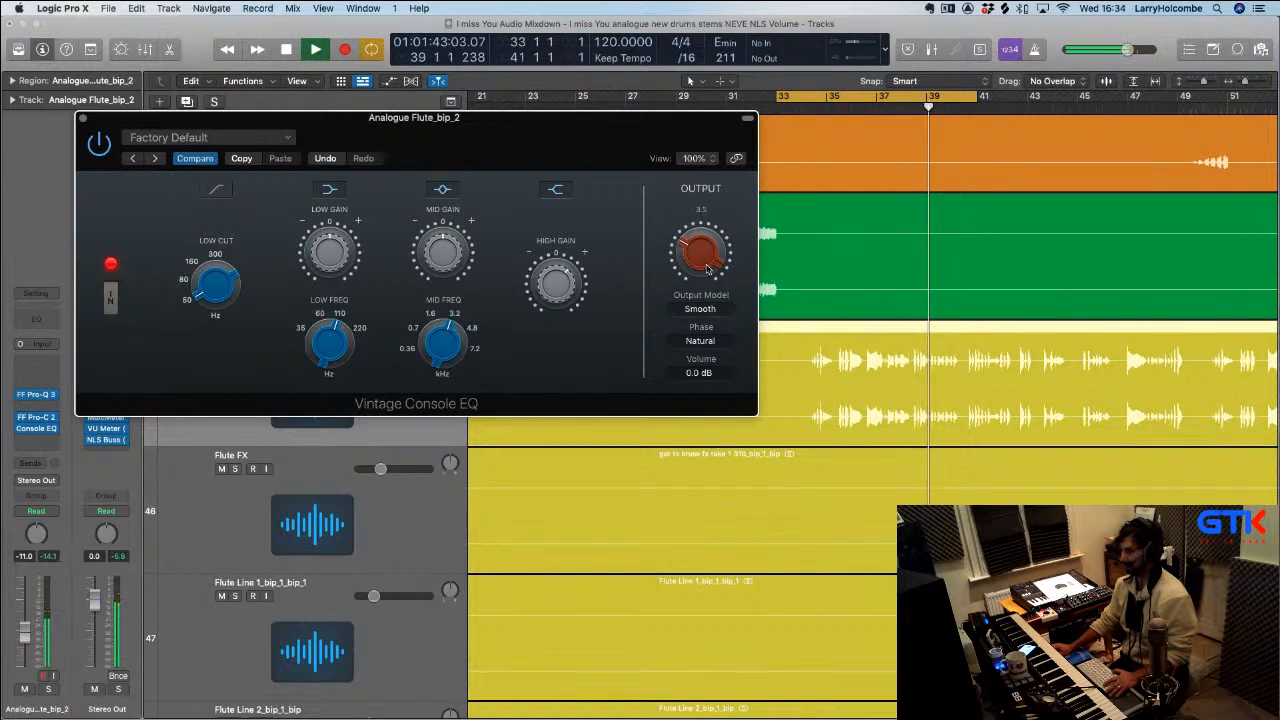
left_click(99, 144)
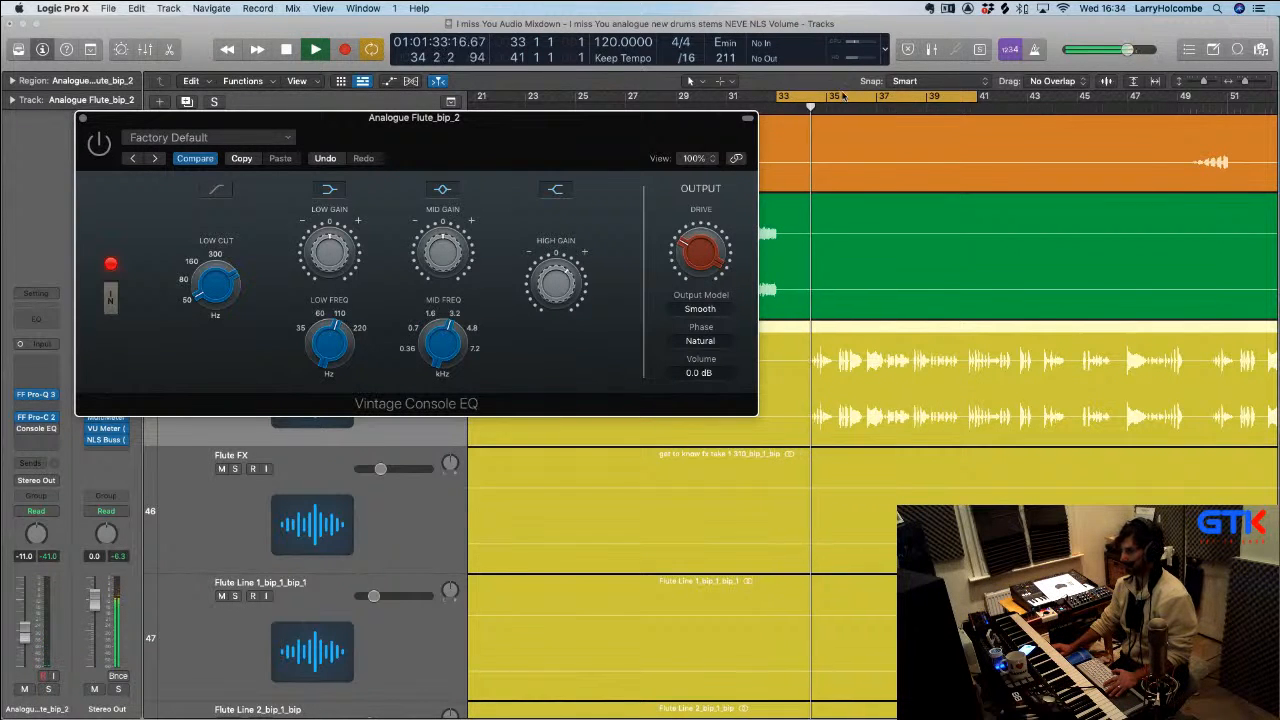
Shorten the loop to bars 35 to 41, lower the EQ's drive to near its minimum and raise the mid frequency to about 6.96 kHz
left_click_drag(828, 98, 978, 118)
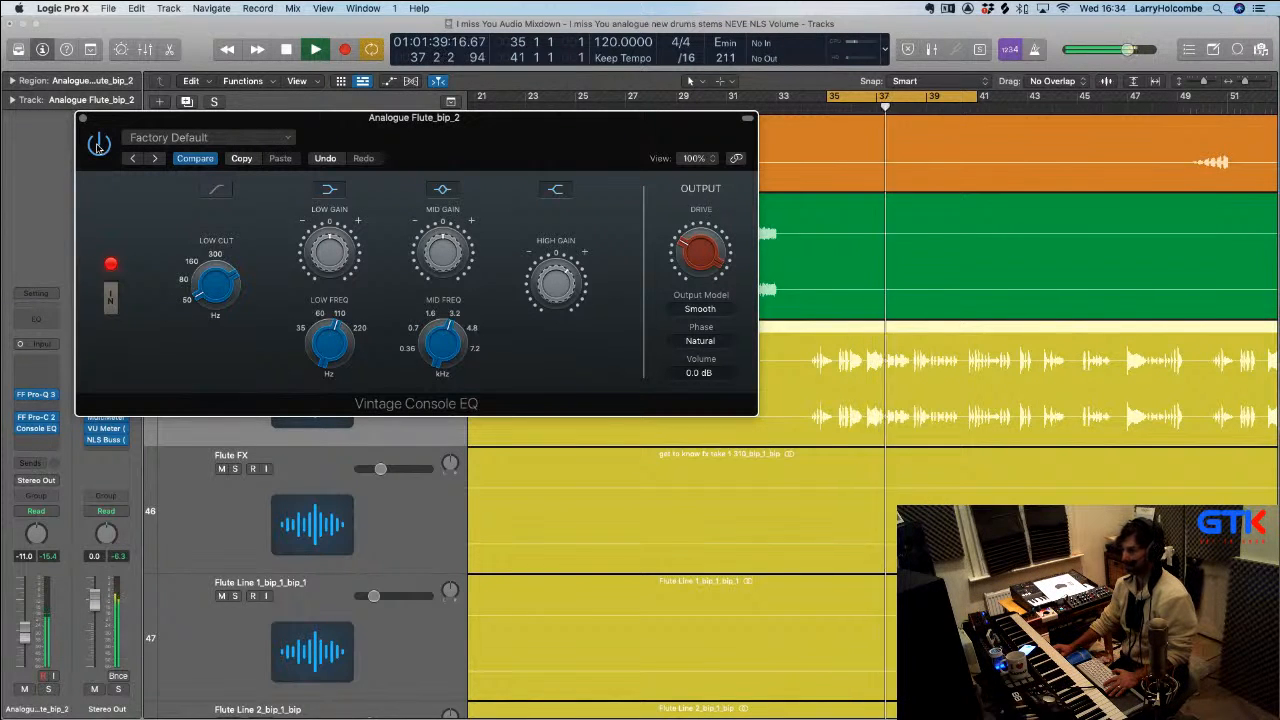
mouse_move(704, 257)
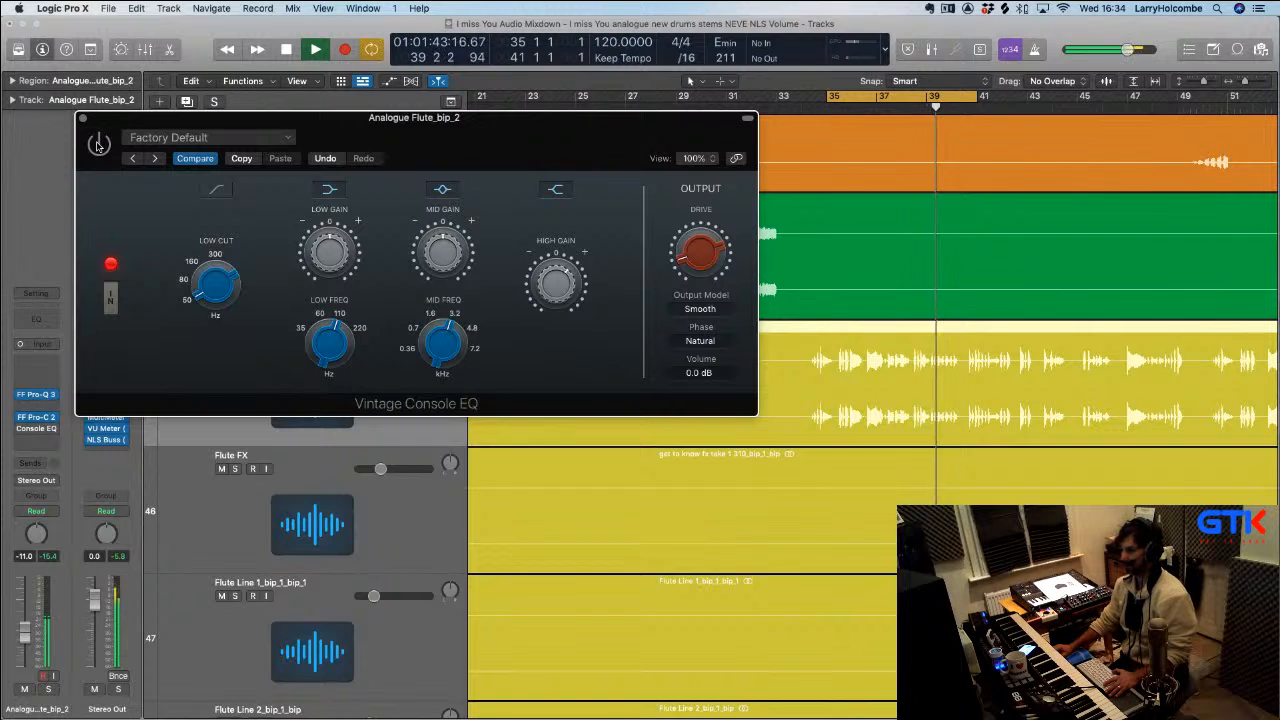
scroll(474, 357, "up", 5)
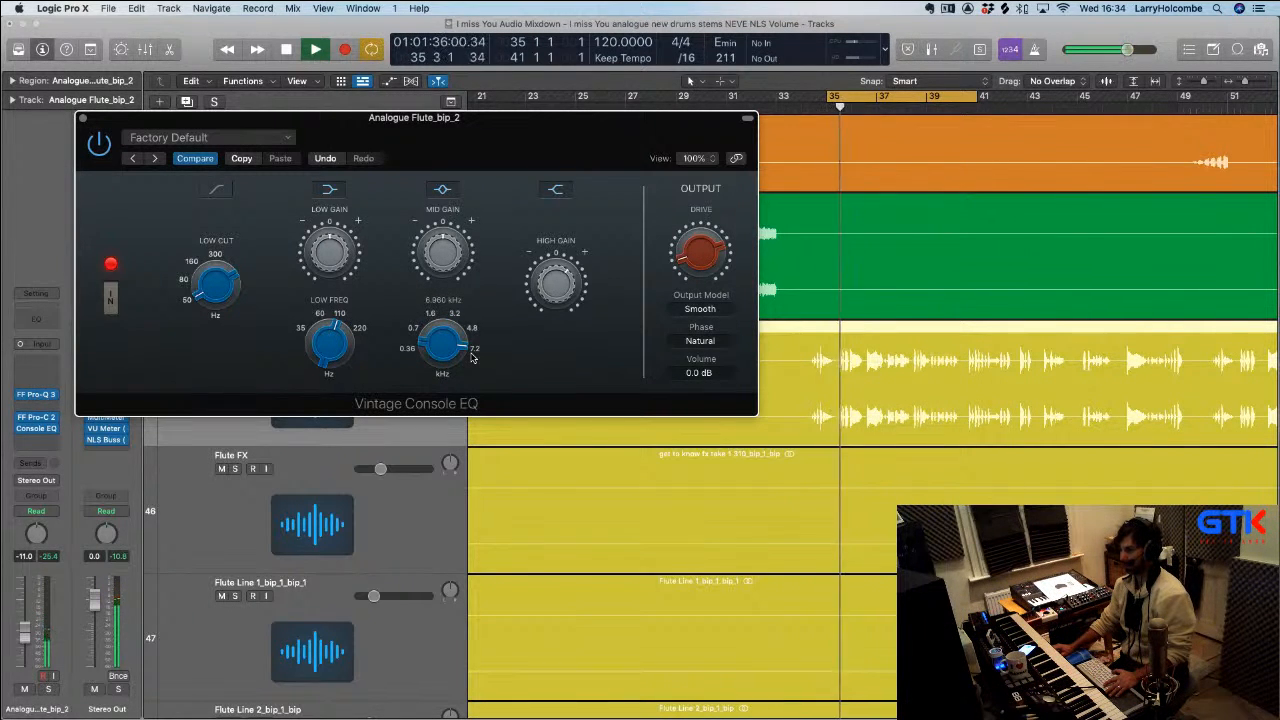
Set the console EQ's high gain to about 6.3 dB, mid frequency near 4.8 kHz and output volume to -1.5 dB
scroll(563, 272, "up", 8)
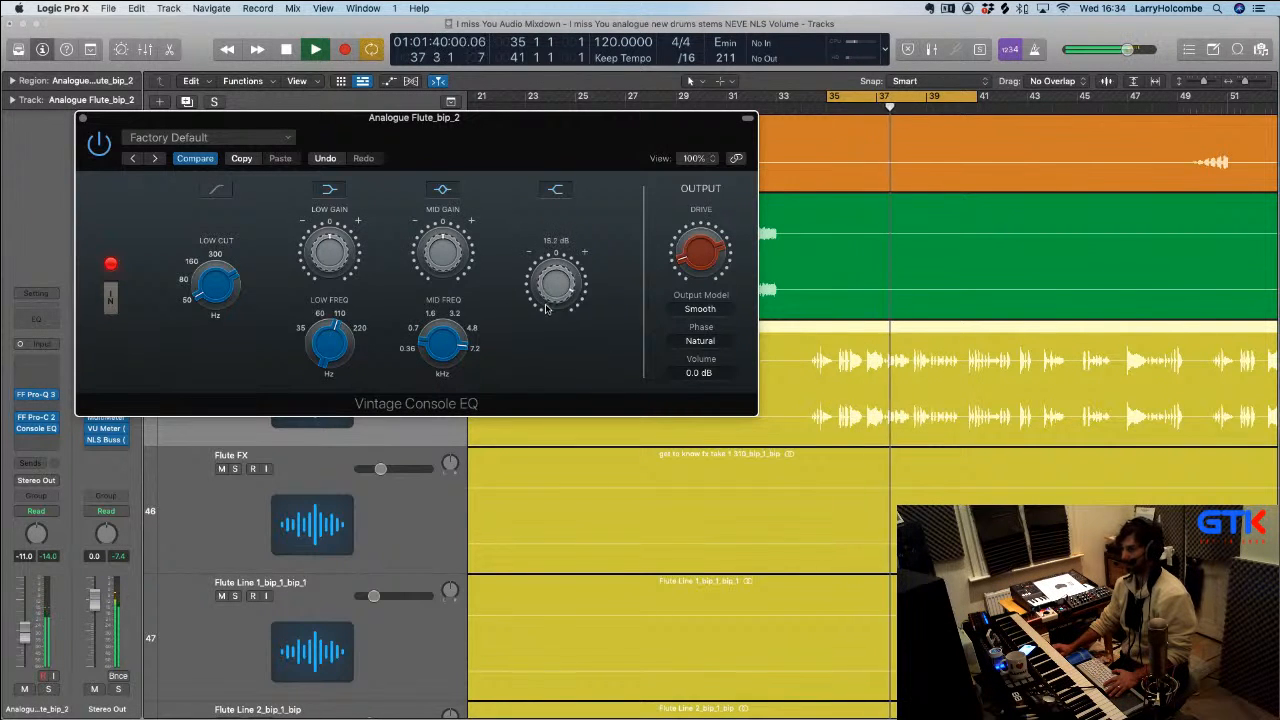
scroll(550, 295, "down", 8)
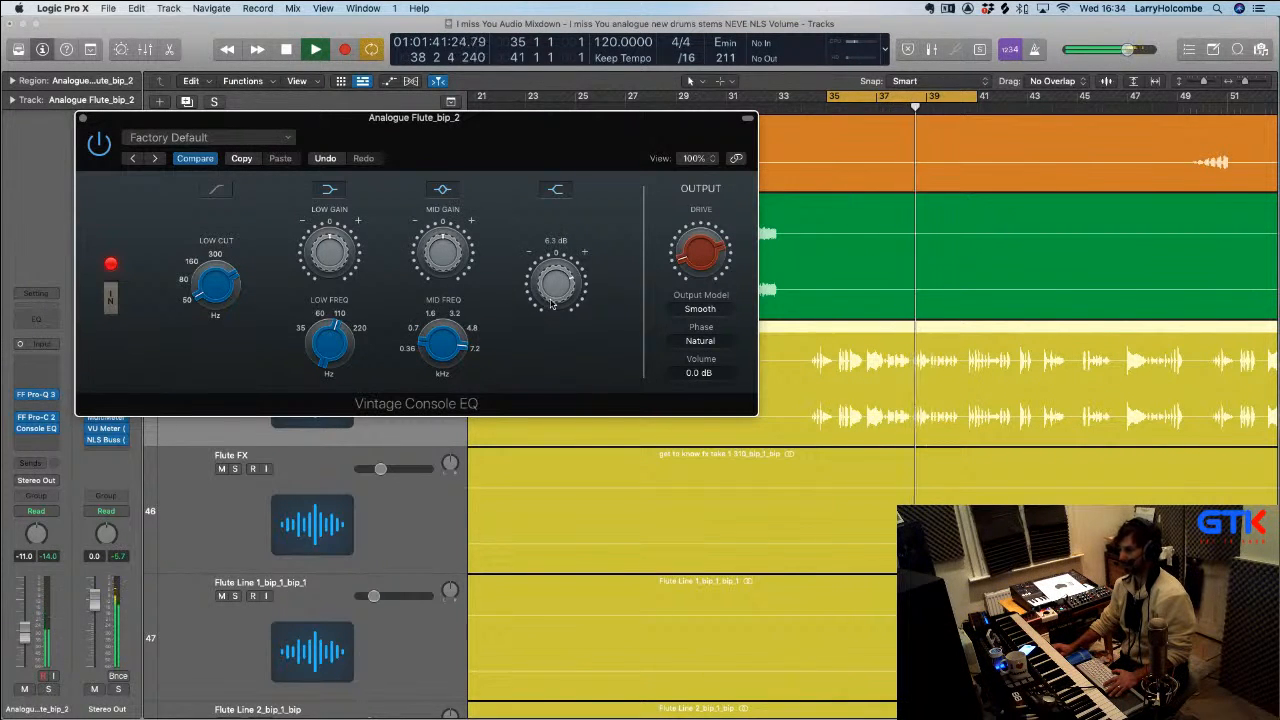
scroll(545, 300, "up", 2)
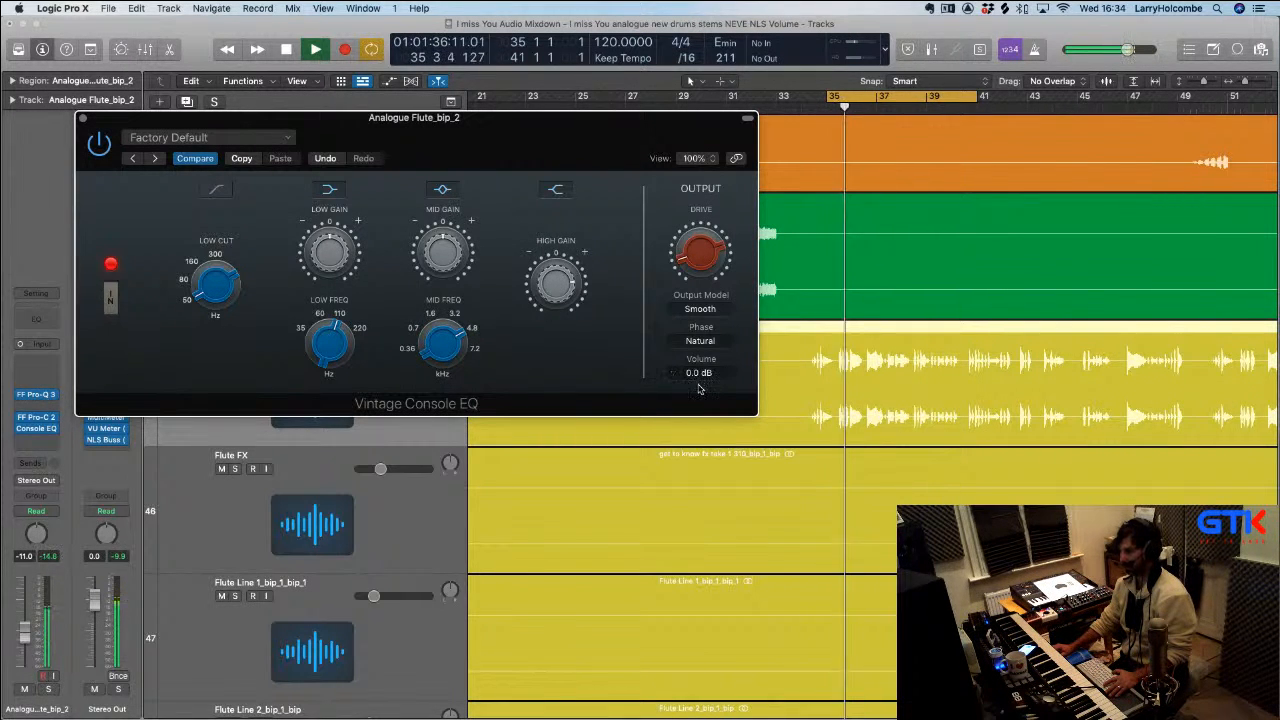
scroll(697, 374, "down", 2)
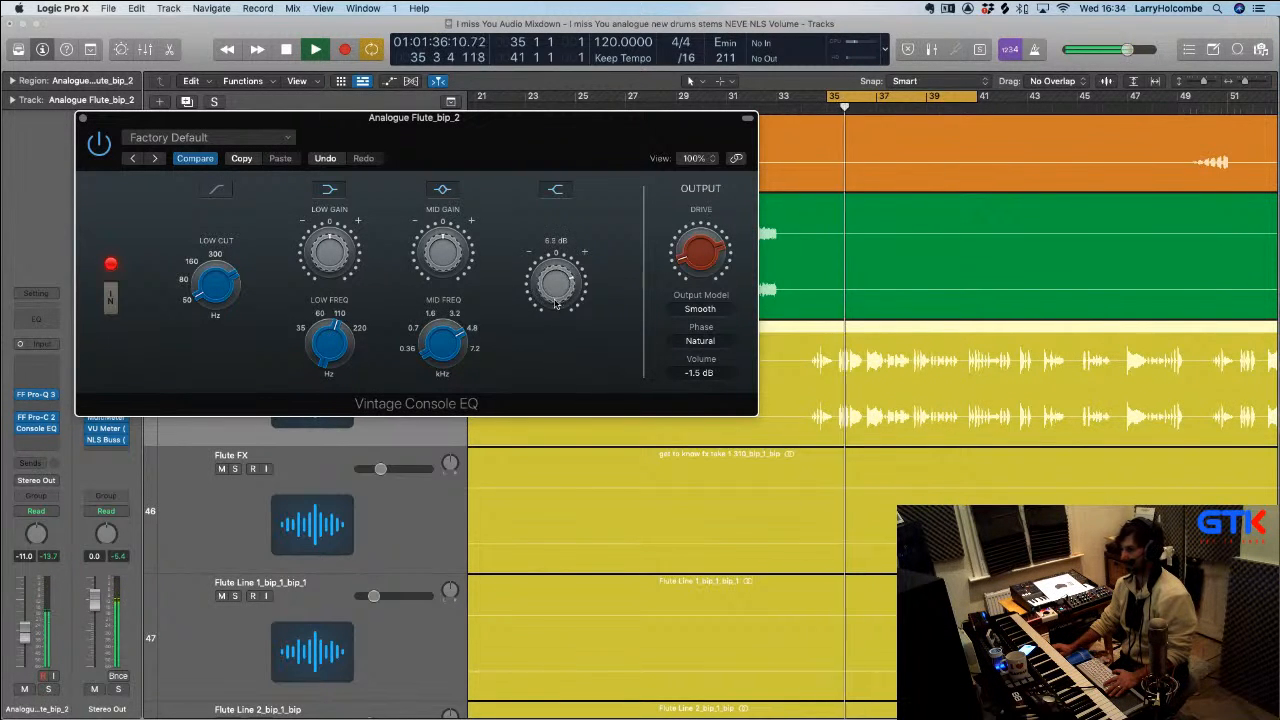
Raise the mid frequency to around 7.2 kHz, compare with the EQ bypassed, then stop playback and close the plug-in window
mouse_move(555, 310)
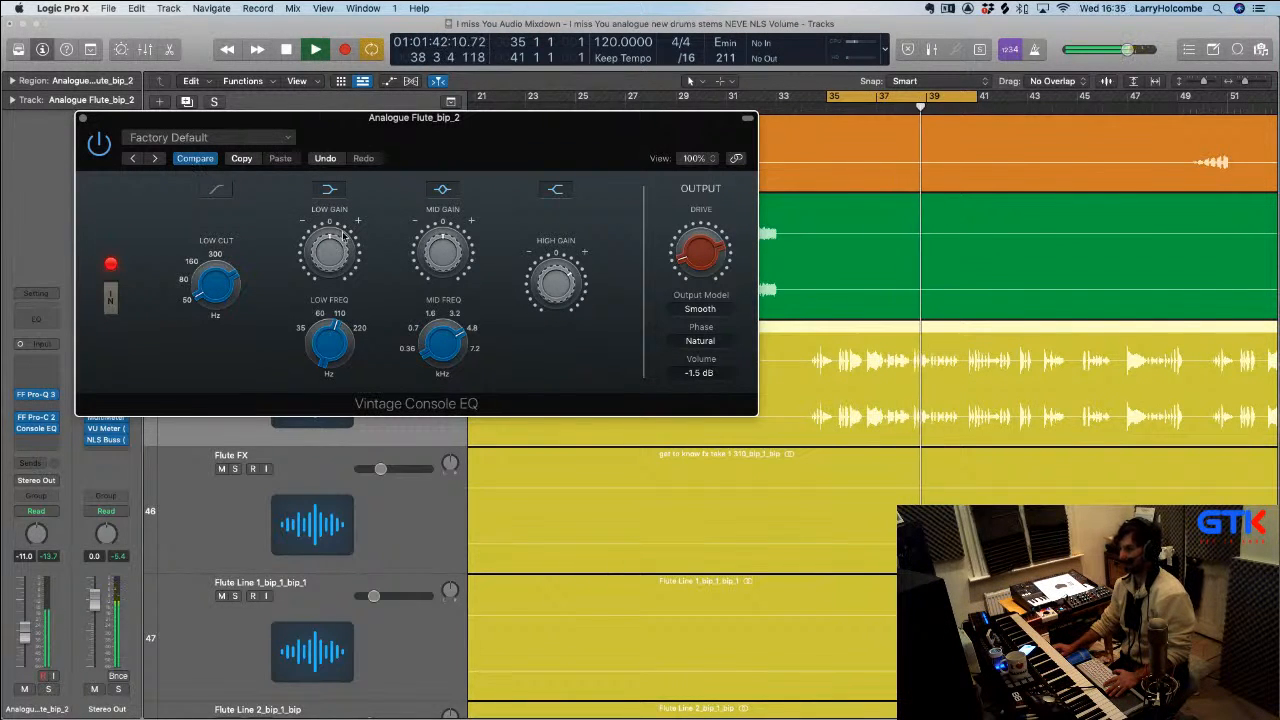
mouse_move(462, 347)
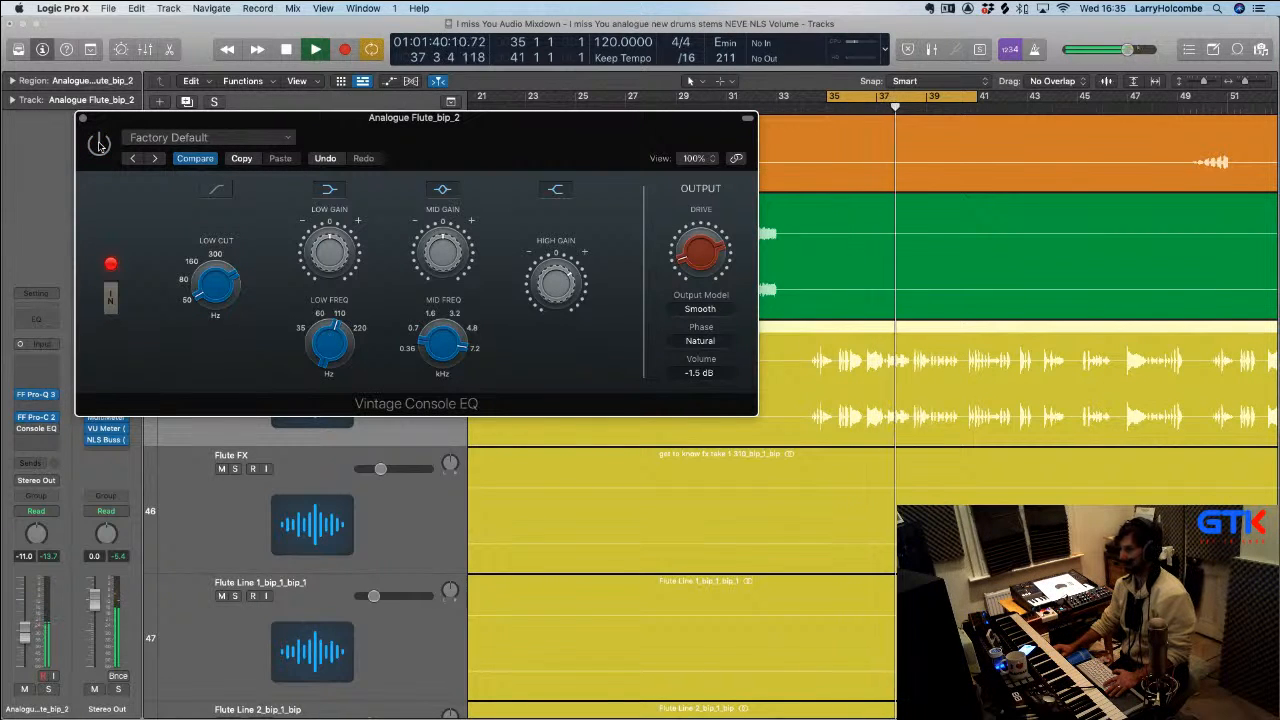
left_click(99, 145)
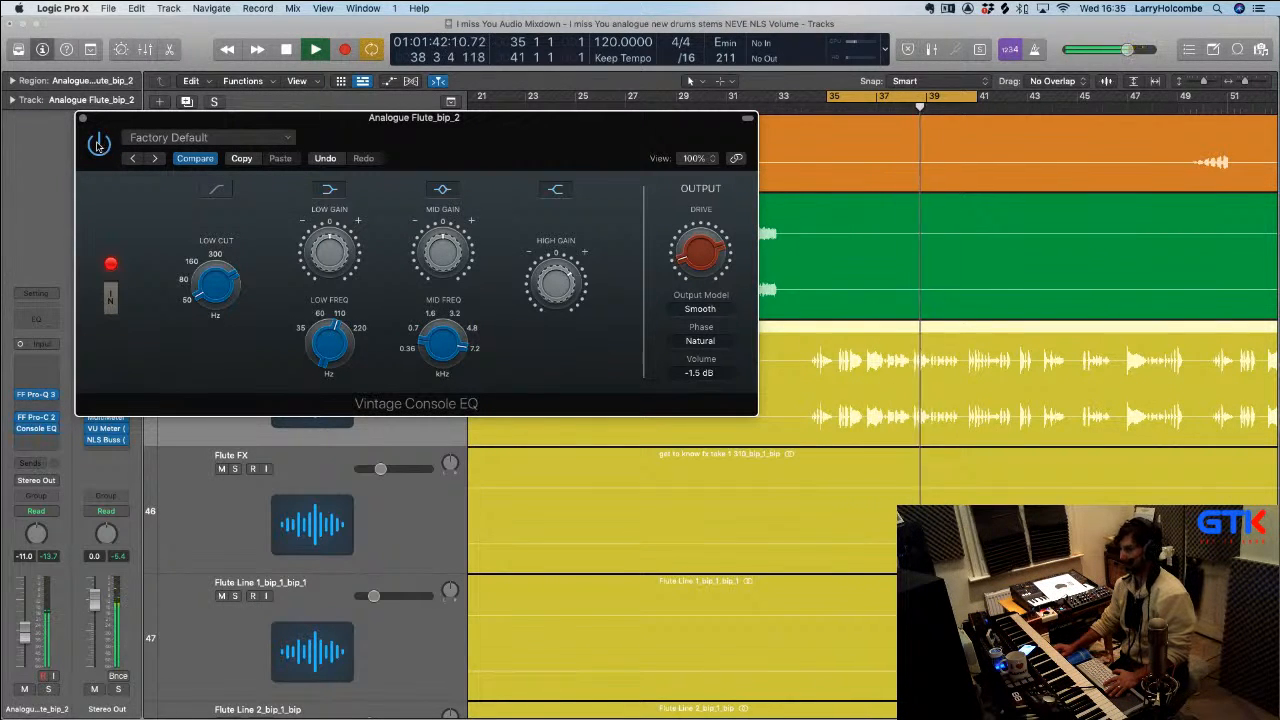
key("space")
left_click(82, 118)
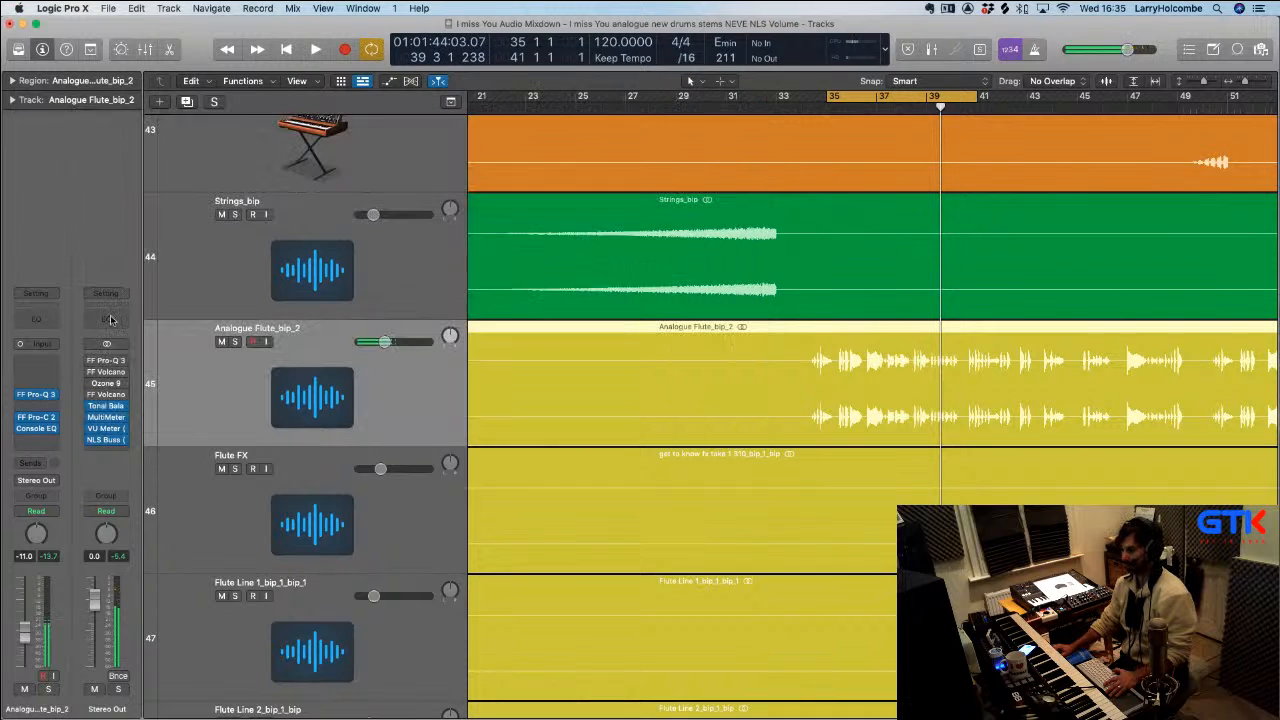
Insert a stereo Vintage Tube EQ in the free slot after the Console EQ on the Analogue Flute_bip_2 track
left_click(37, 431)
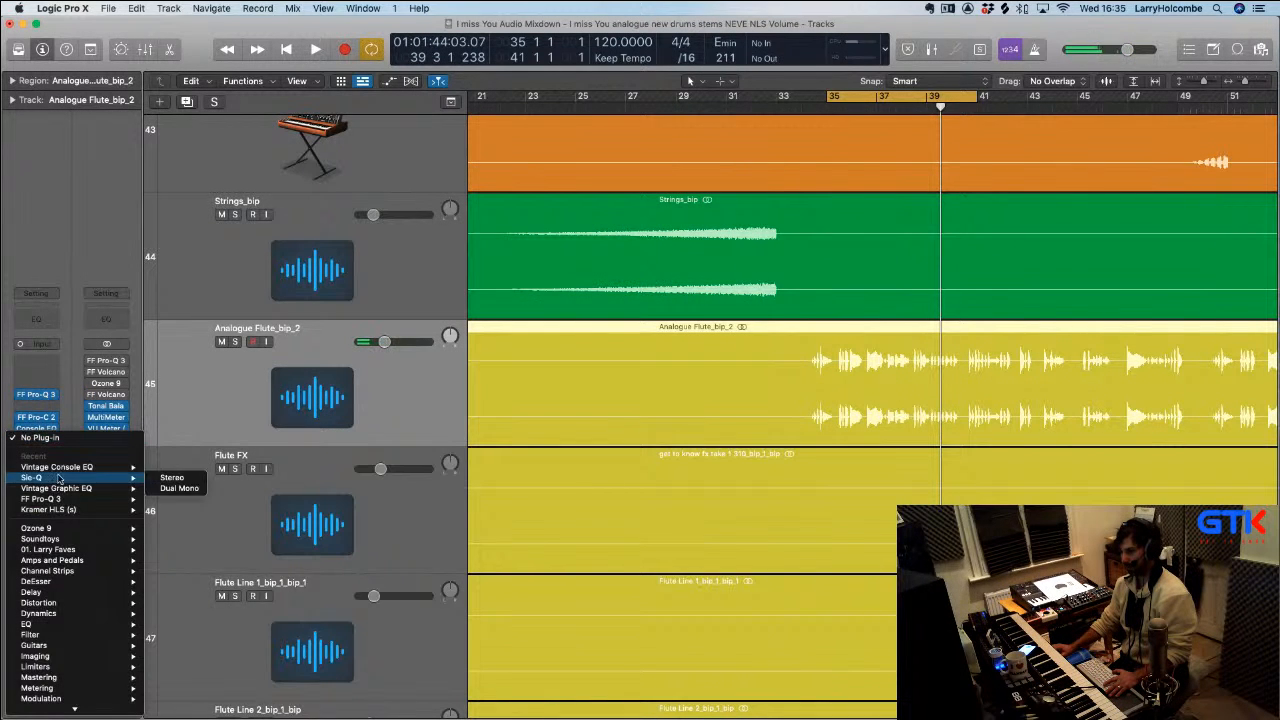
mouse_move(62, 490)
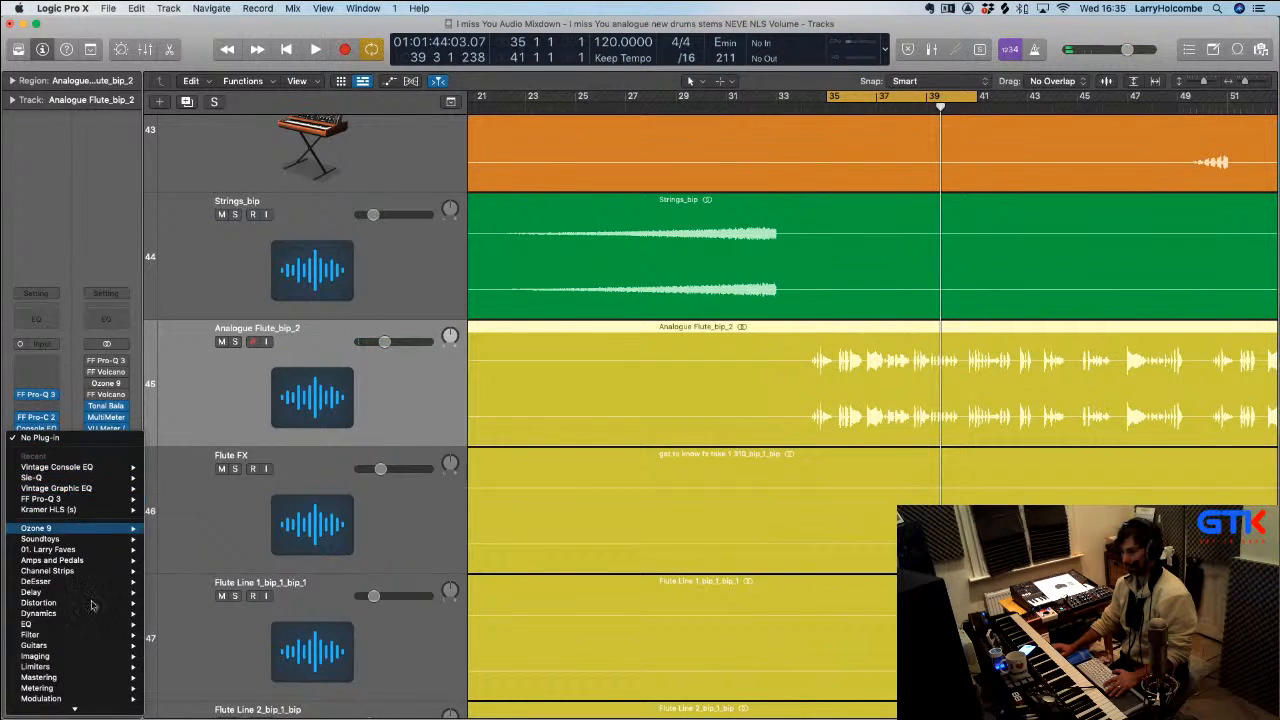
scroll(60, 560, "down", 5)
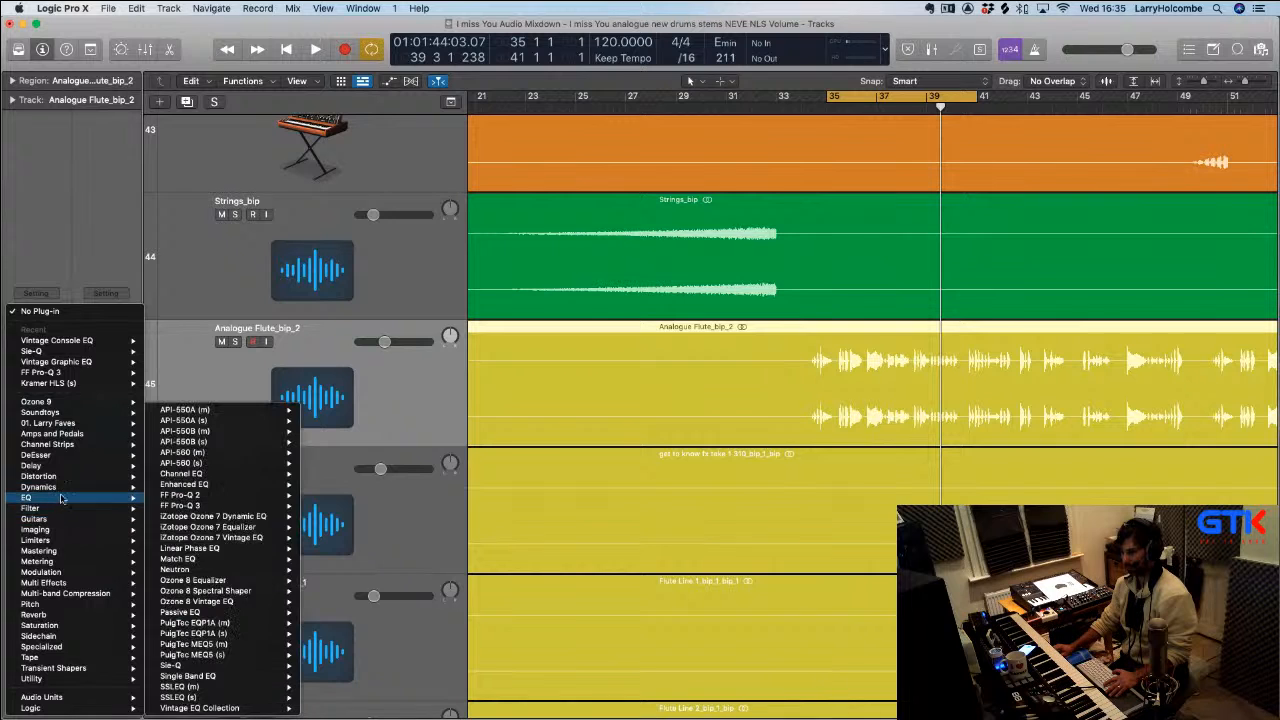
mouse_move(235, 708)
mouse_move(362, 711)
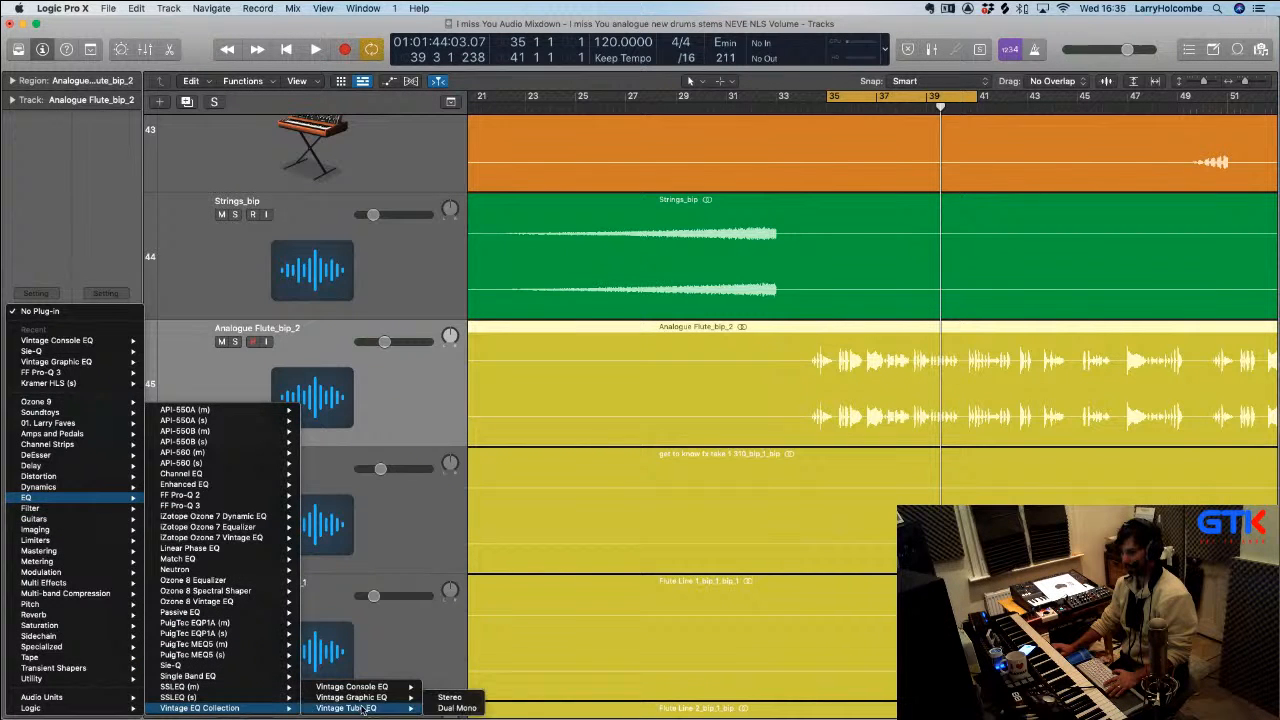
left_click(441, 708)
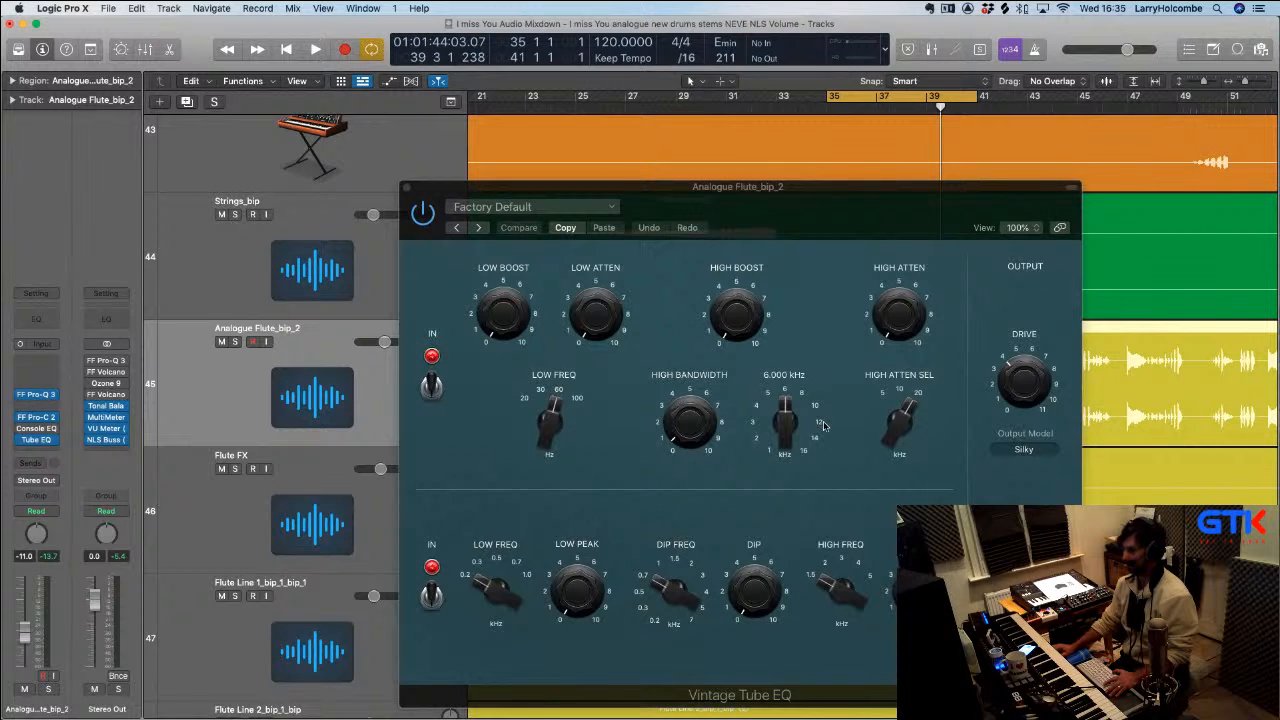
Play the loop while trying the Tube EQ's high boost at 10 kHz up to full, and at 6 kHz down to about 6.2
left_click_drag(823, 425, 815, 410)
mouse_move(882, 332)
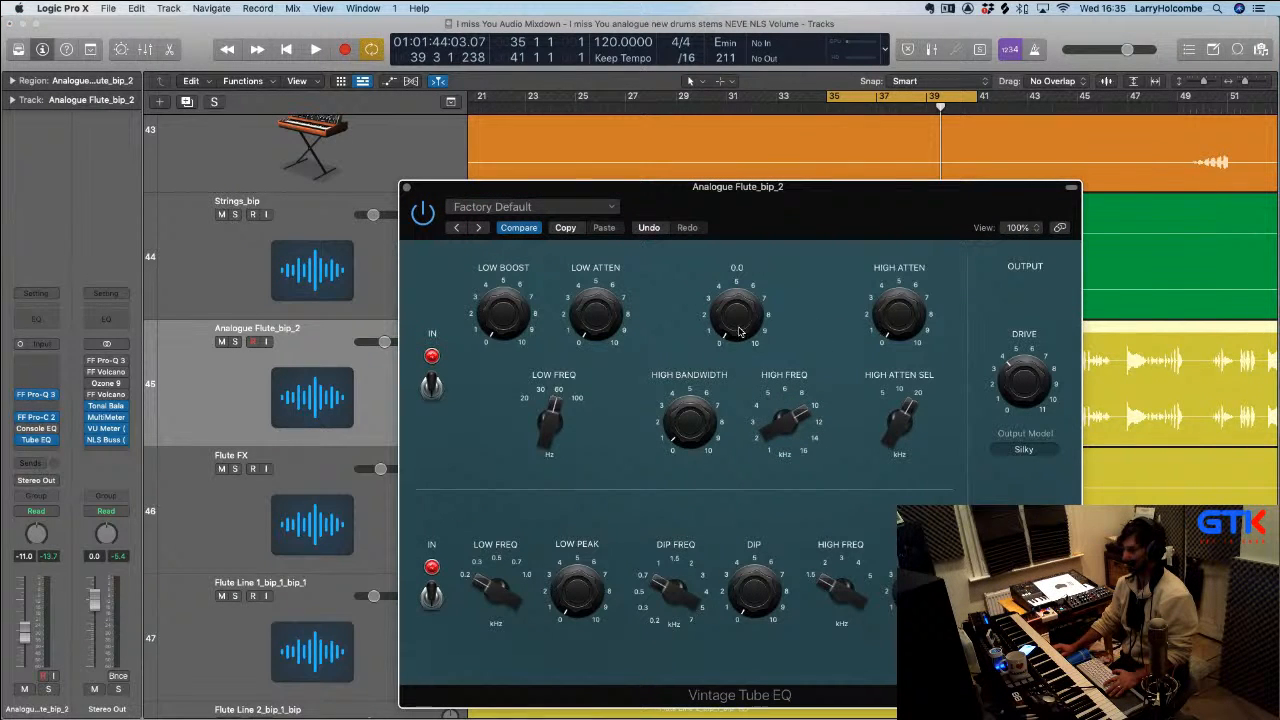
key("space")
left_click_drag(735, 330, 782, 349)
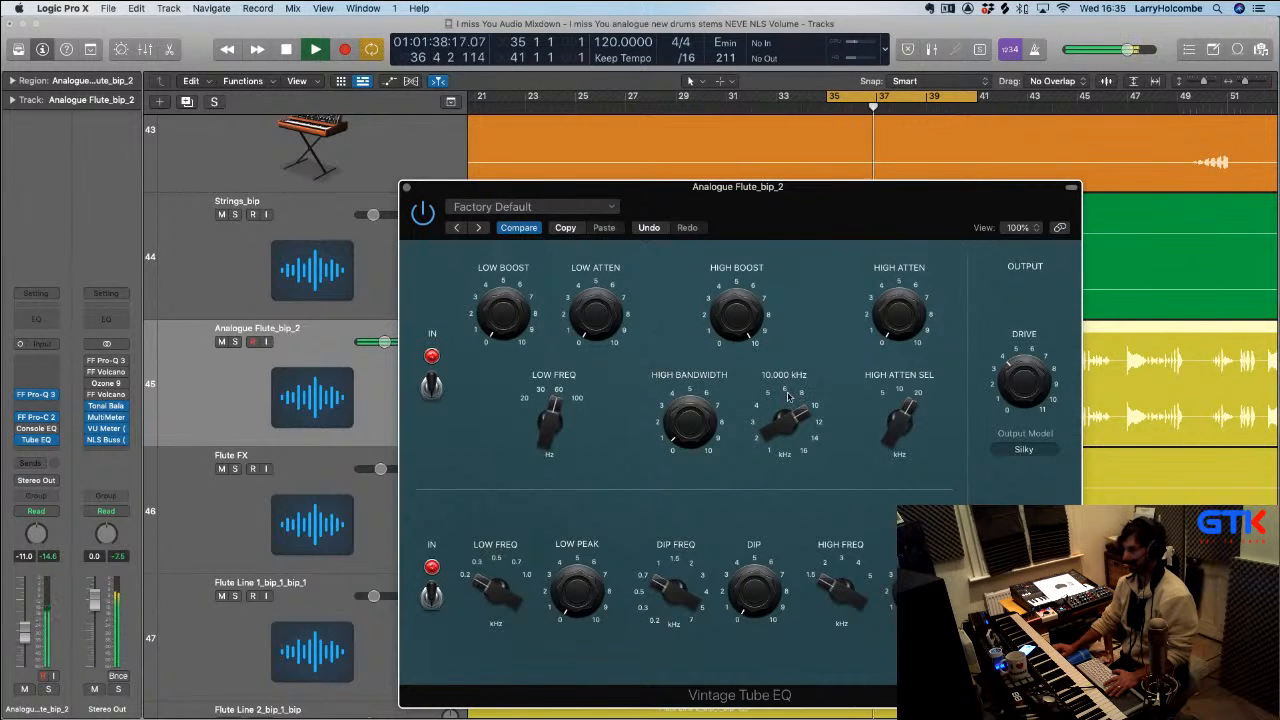
left_click_drag(788, 397, 741, 325)
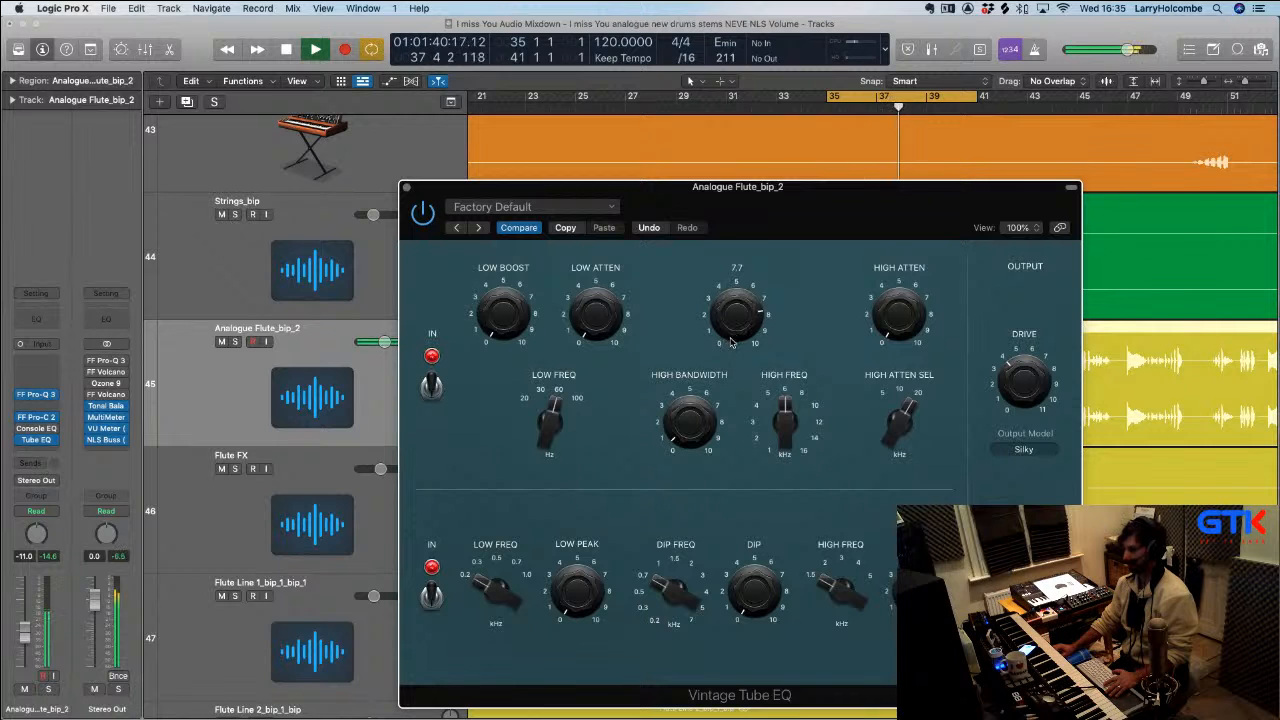
left_click_drag(735, 338, 735, 339)
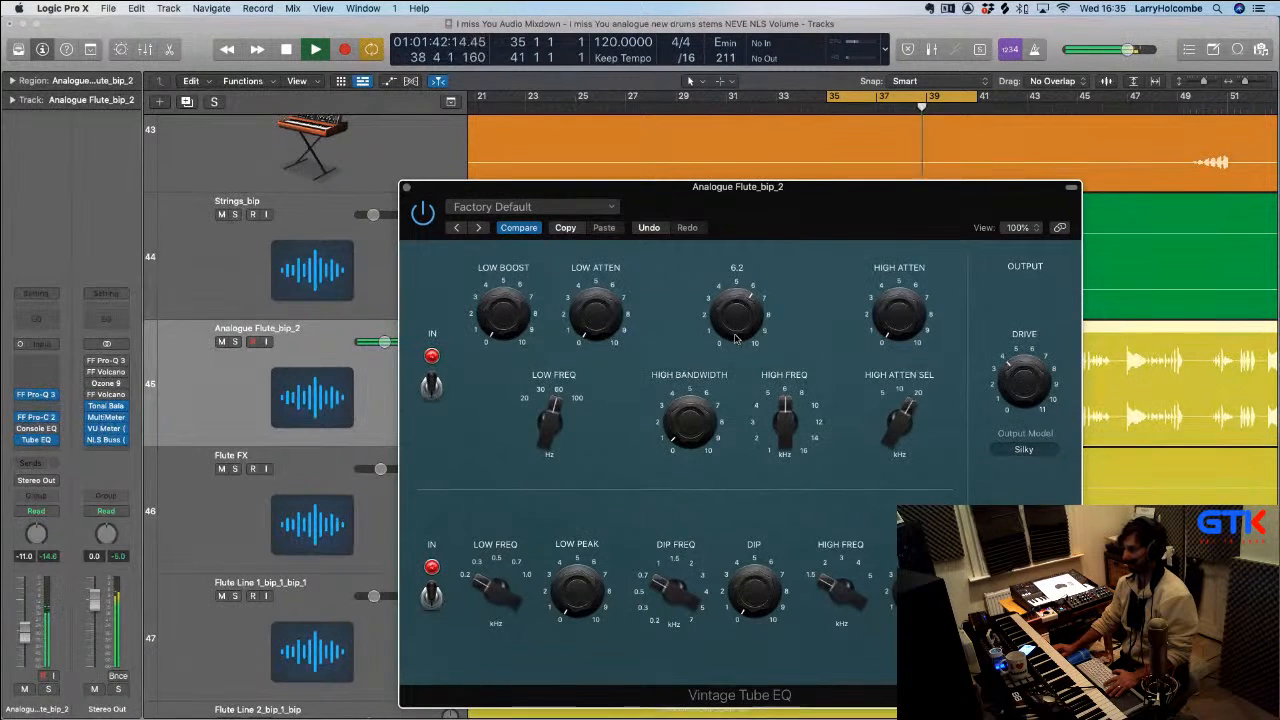
Return the high frequency to 10 kHz, lower the high boost to about 5, set the drive to 3.1, compare bypassed and close the plug-in
left_click_drag(785, 410, 818, 408)
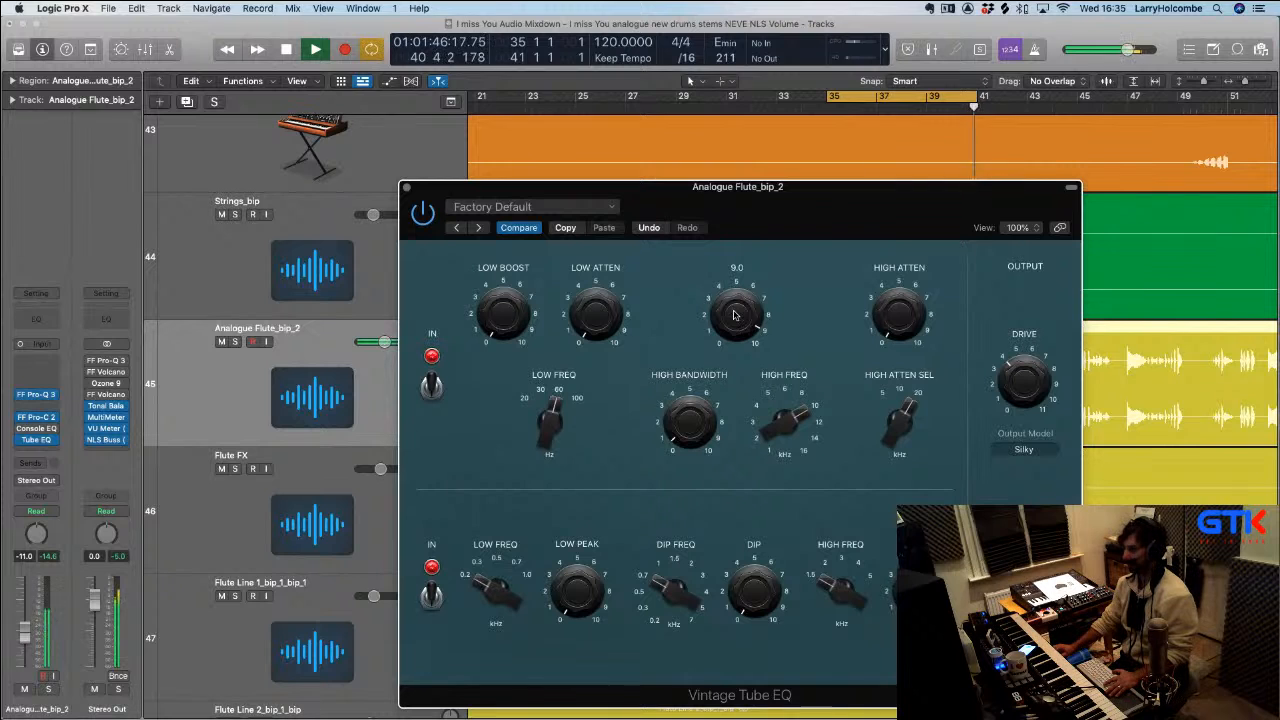
left_click_drag(735, 316, 731, 338)
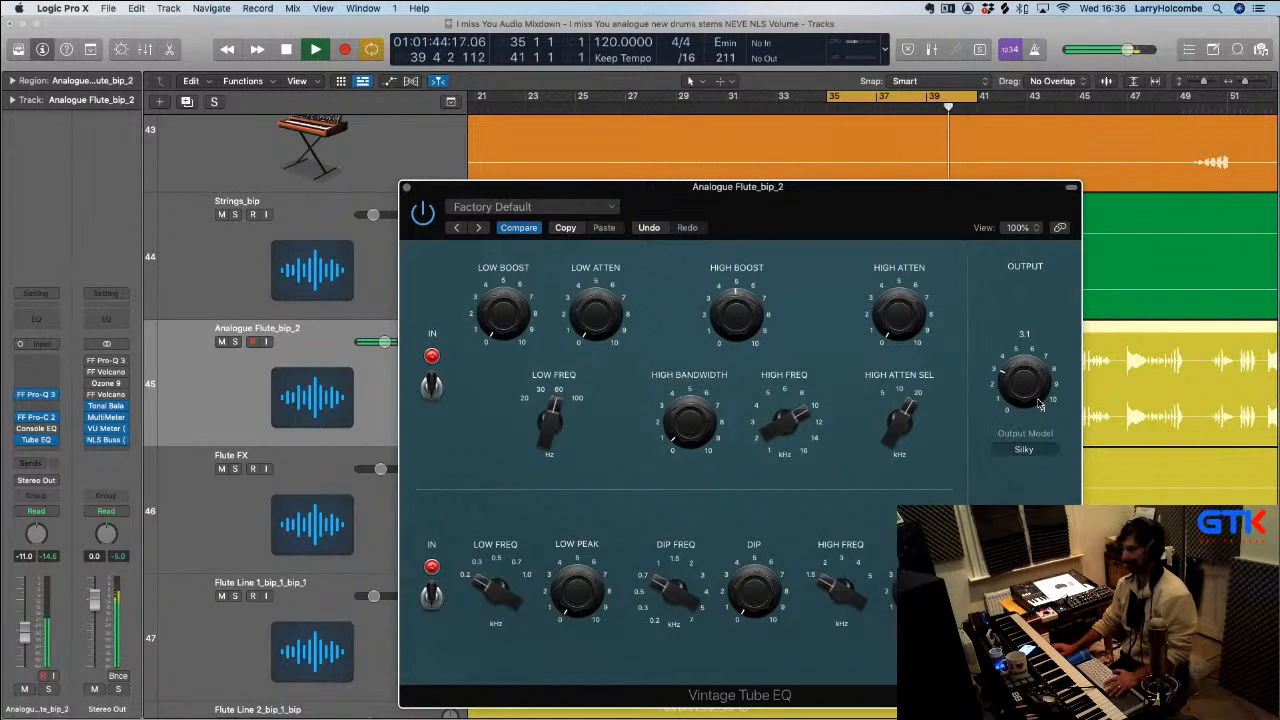
mouse_move(752, 343)
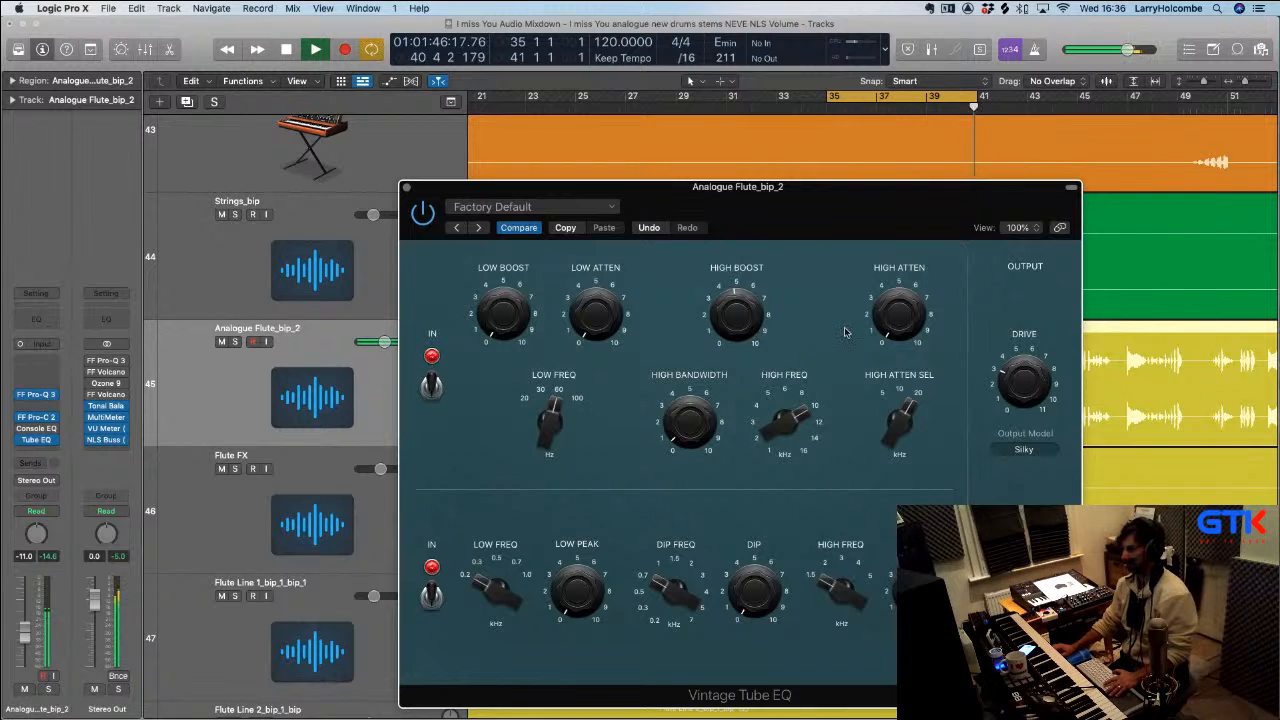
mouse_move(852, 328)
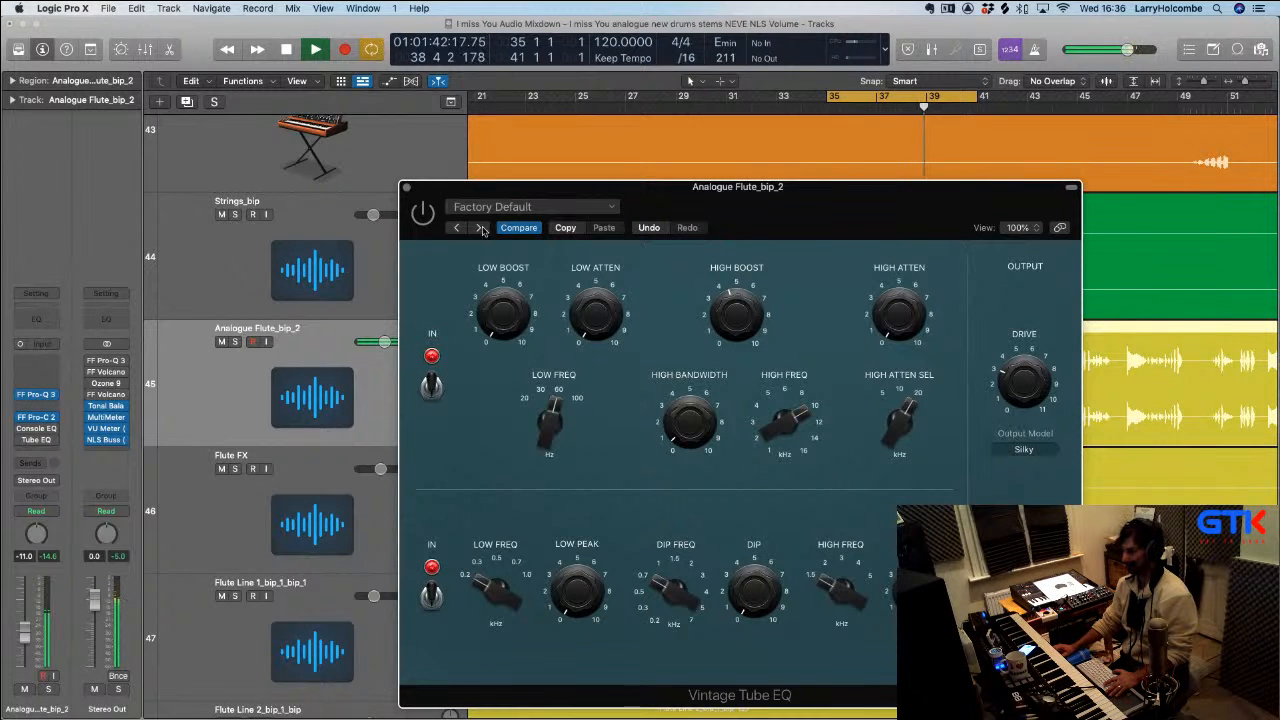
left_click(406, 189)
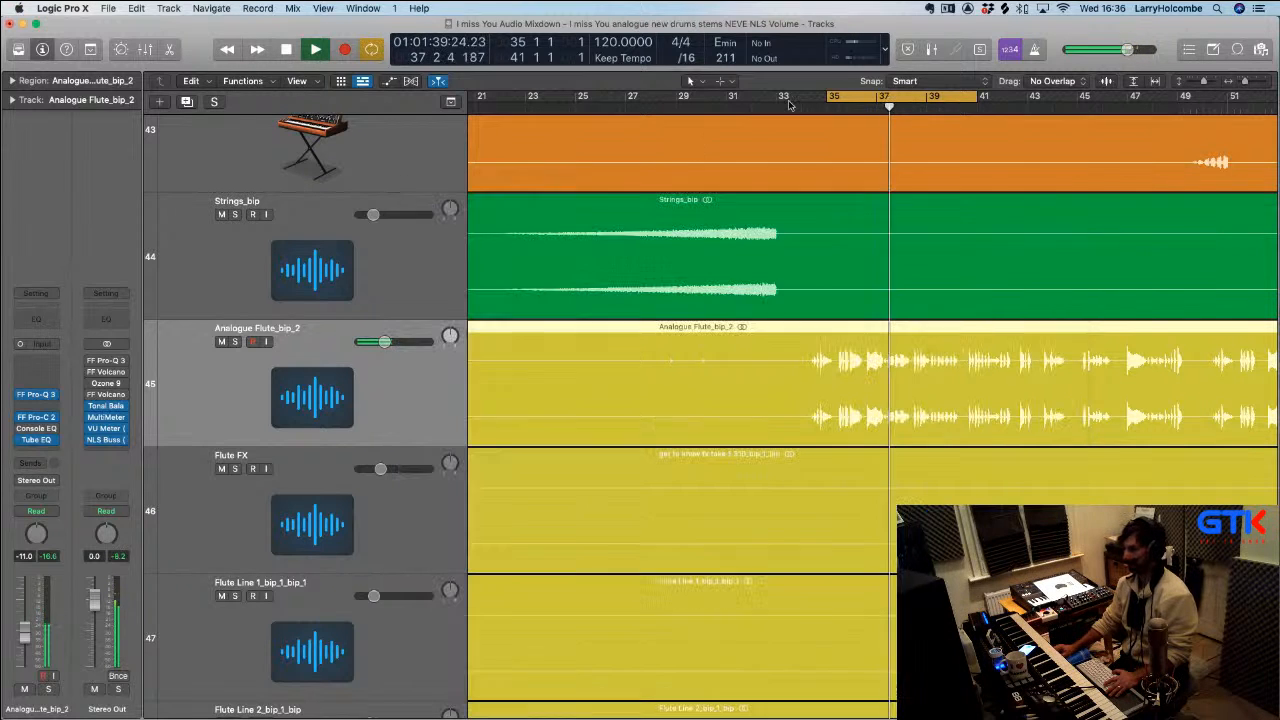
Turn looping off, listen with the Console EQ active and the Tube EQ bypassed, then remove the Tube EQ from the flute track
key("space")
key("c")
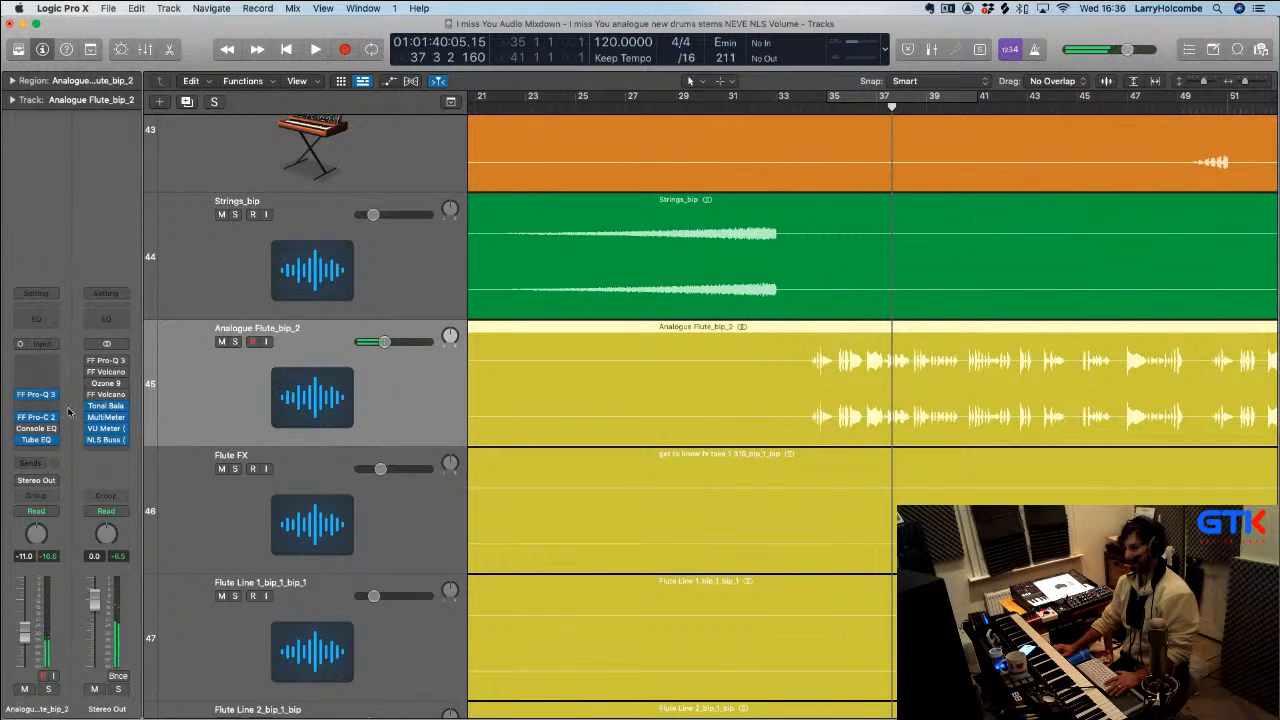
key("space")
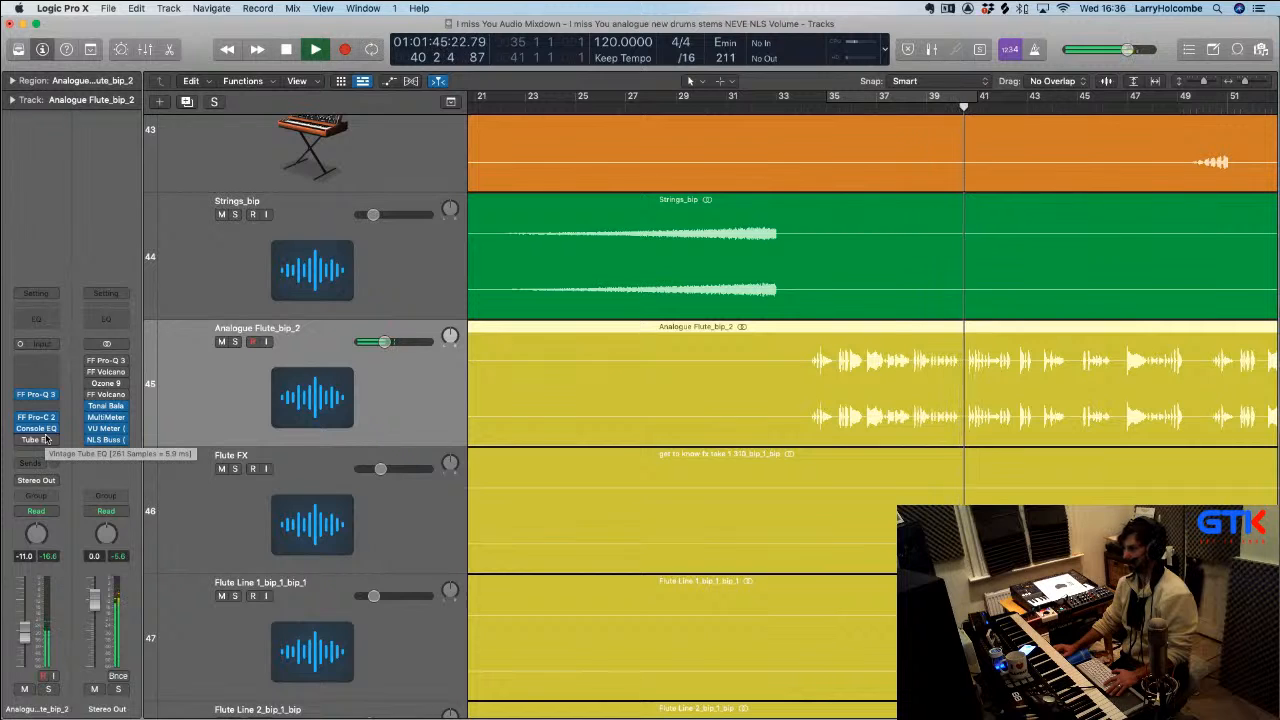
mouse_move(48, 440)
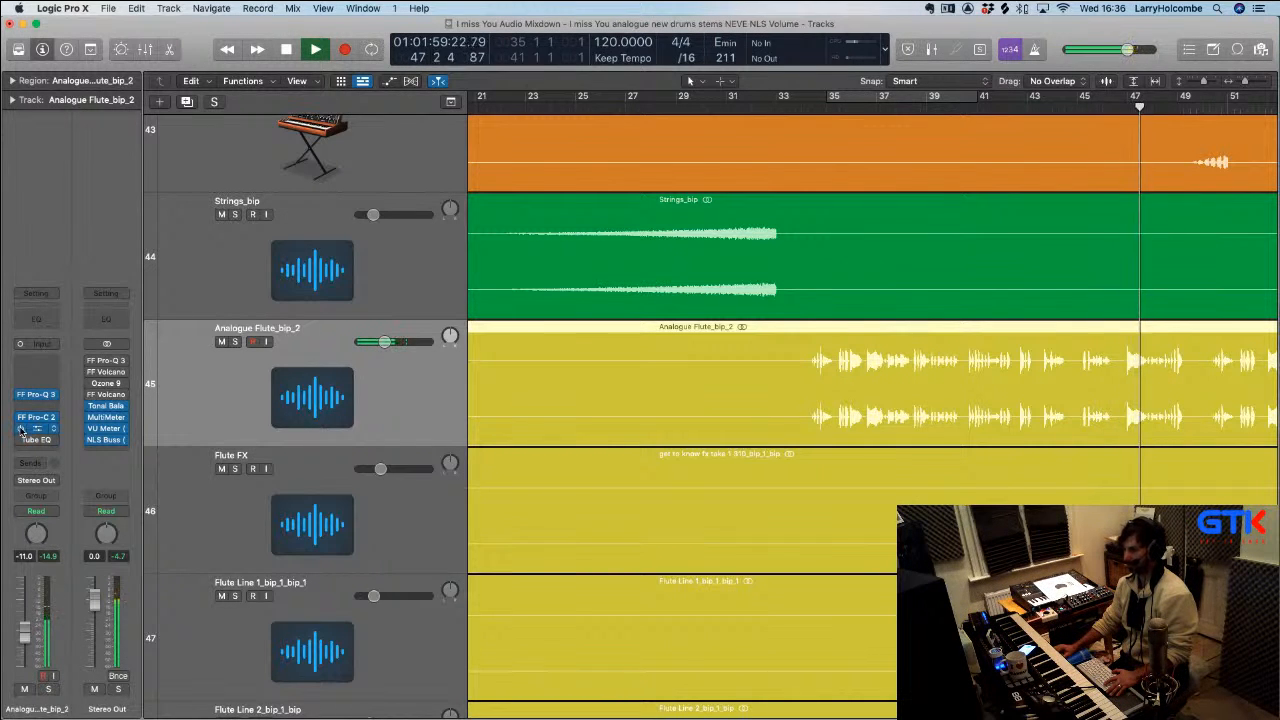
left_click(52, 432)
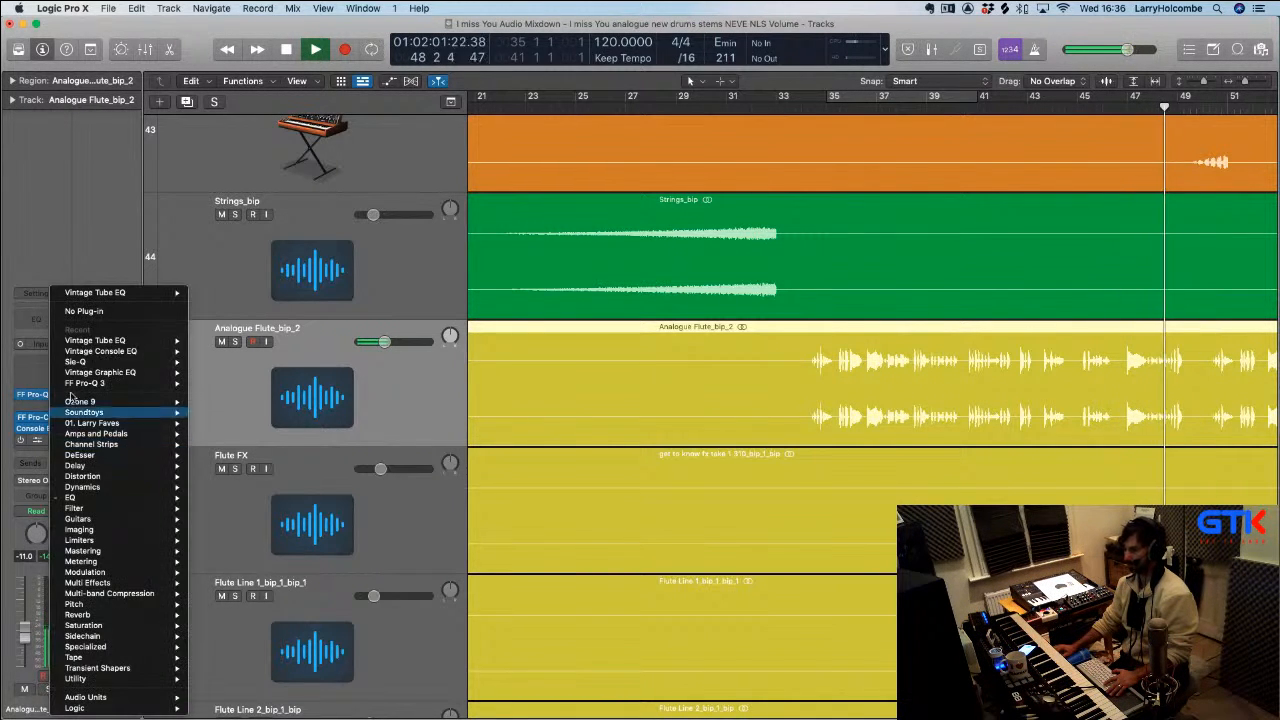
key("Escape")
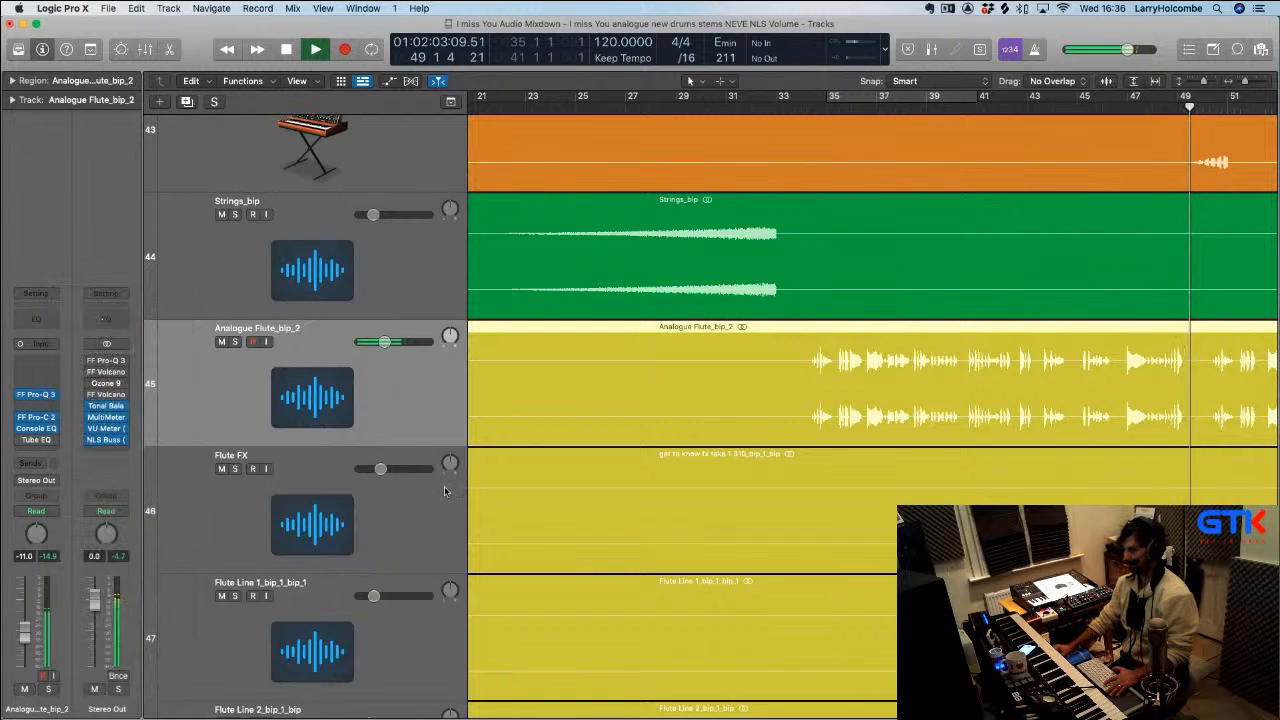
key("space")
Examine where the Analogue Flute plays across the whole arrangement
key("super+Up")
key("super+Up")
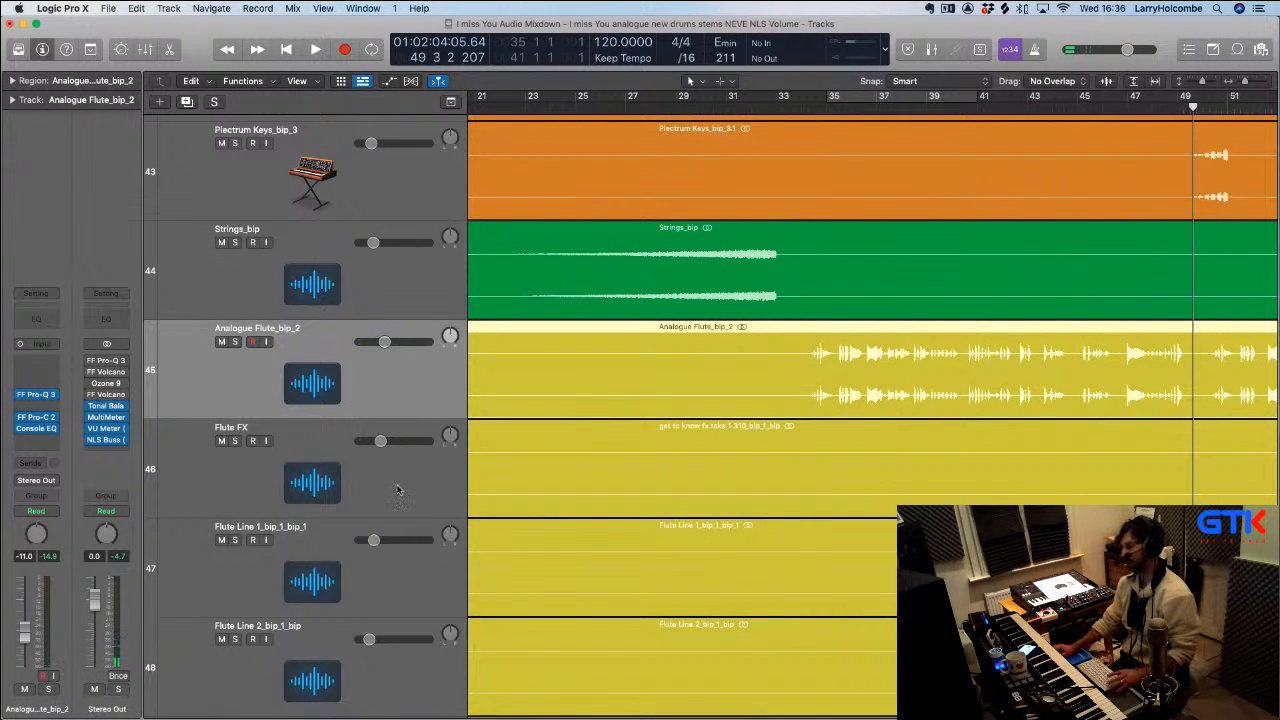
key("super+Up")
key("super+Left")
key("super+Left")
key("super+Left")
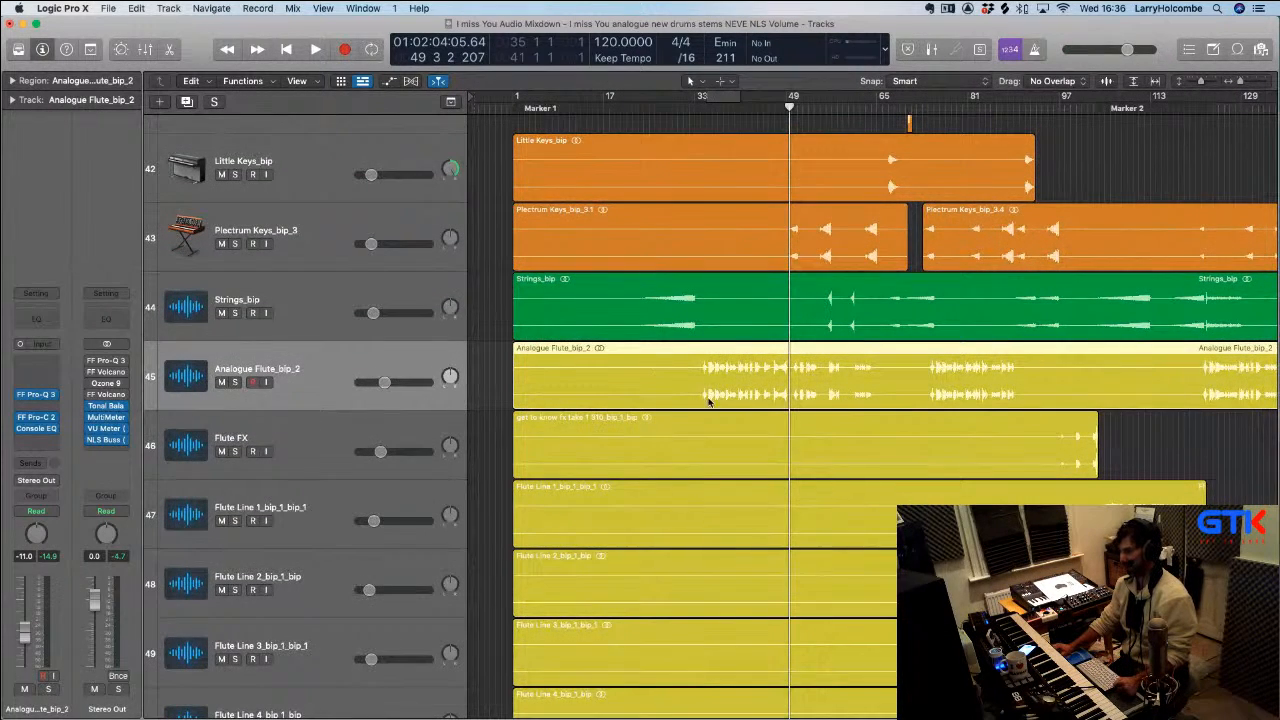
scroll(708, 400, "down", 1)
left_click(504, 251)
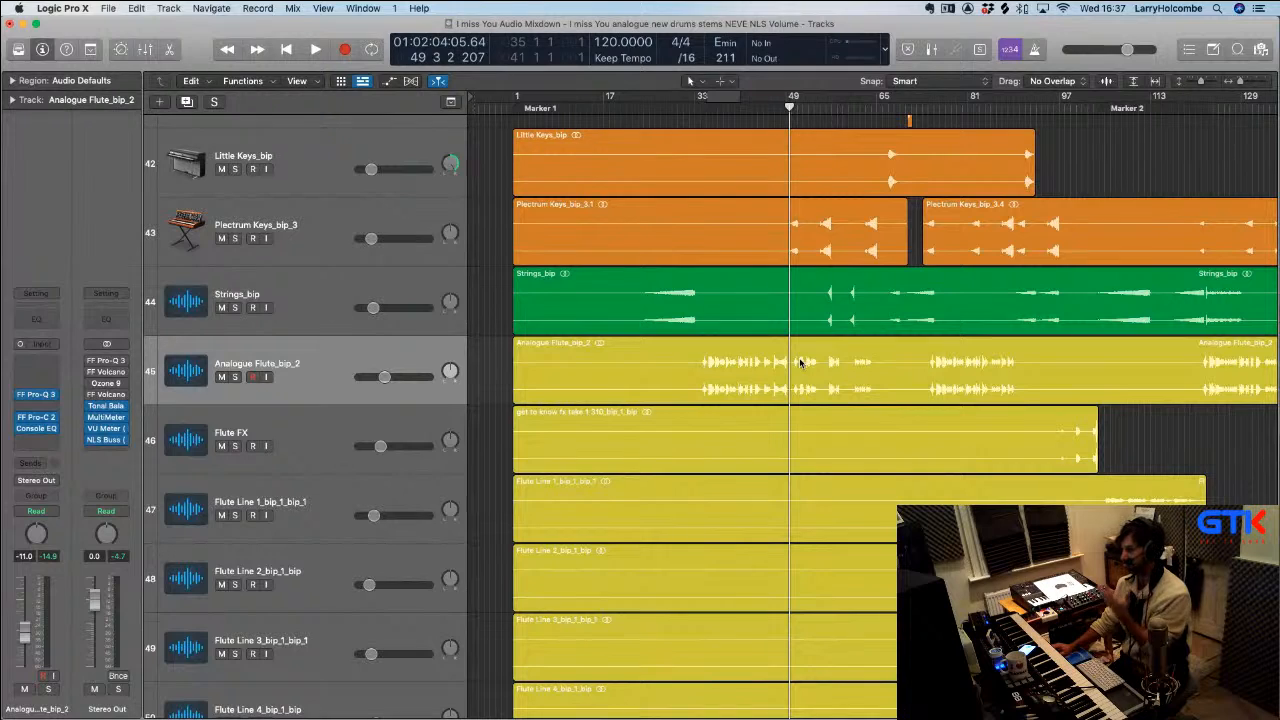
scroll(750, 380, "right", 3)
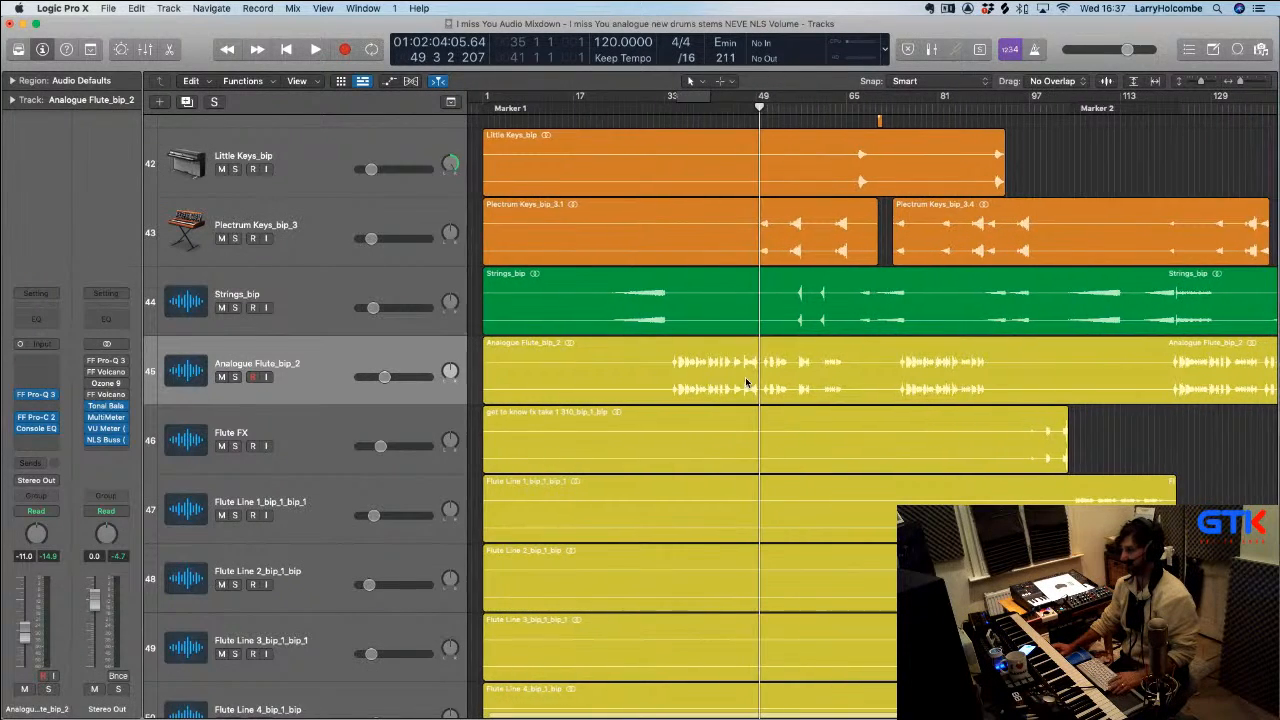
key("super+Left")
Select the Final Harp_bip_1 region and loop bars 36 to 38 around its first harp phrase
scroll(745, 380, "down", 5)
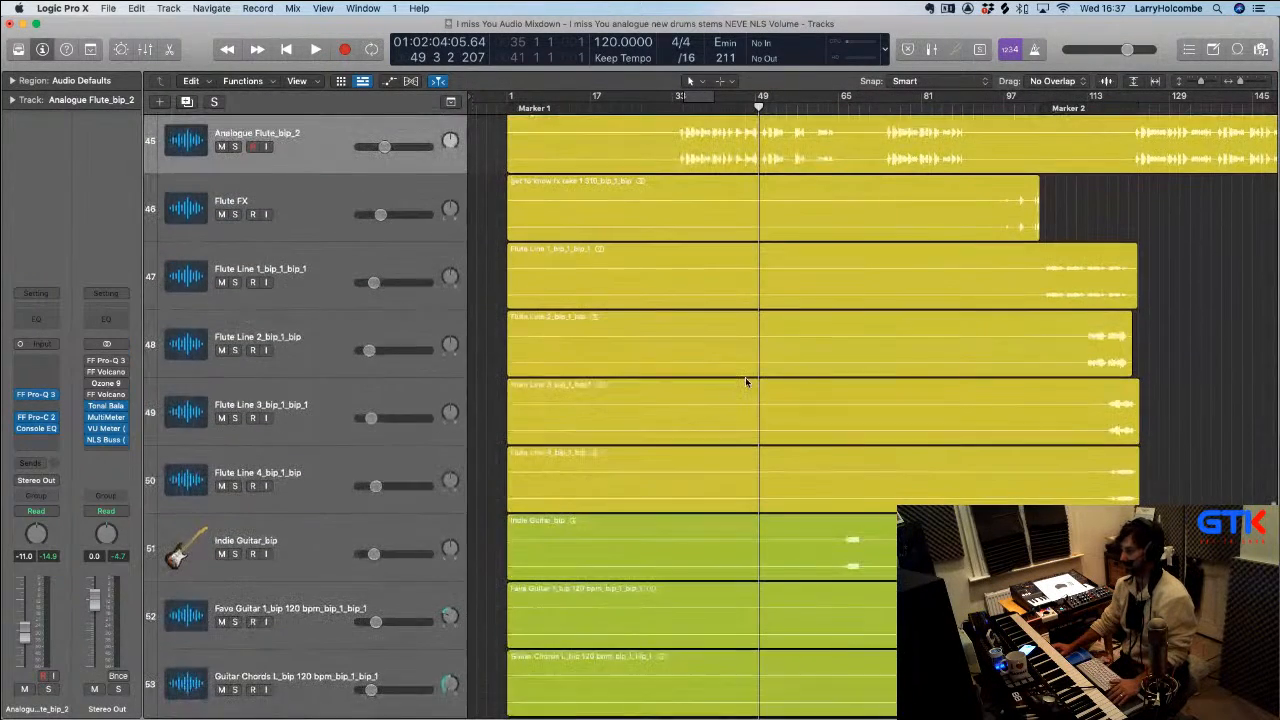
scroll(745, 380, "down", 6)
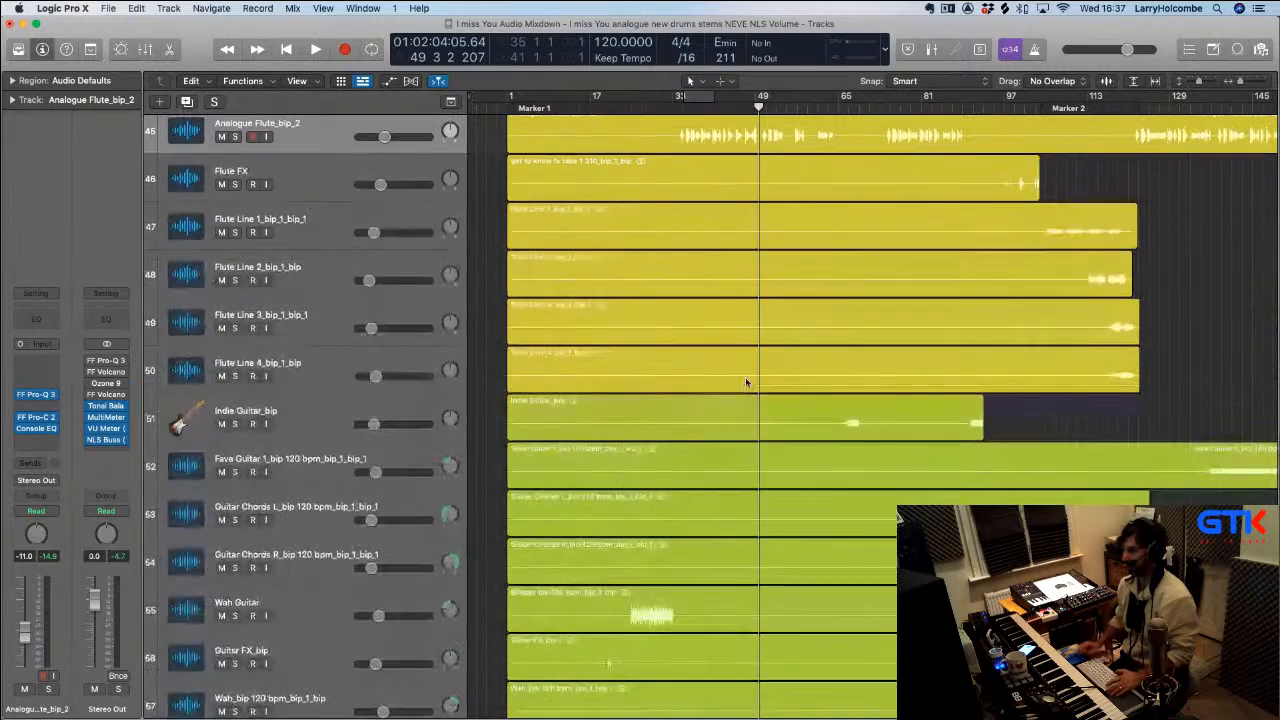
scroll(745, 381, "down", 1)
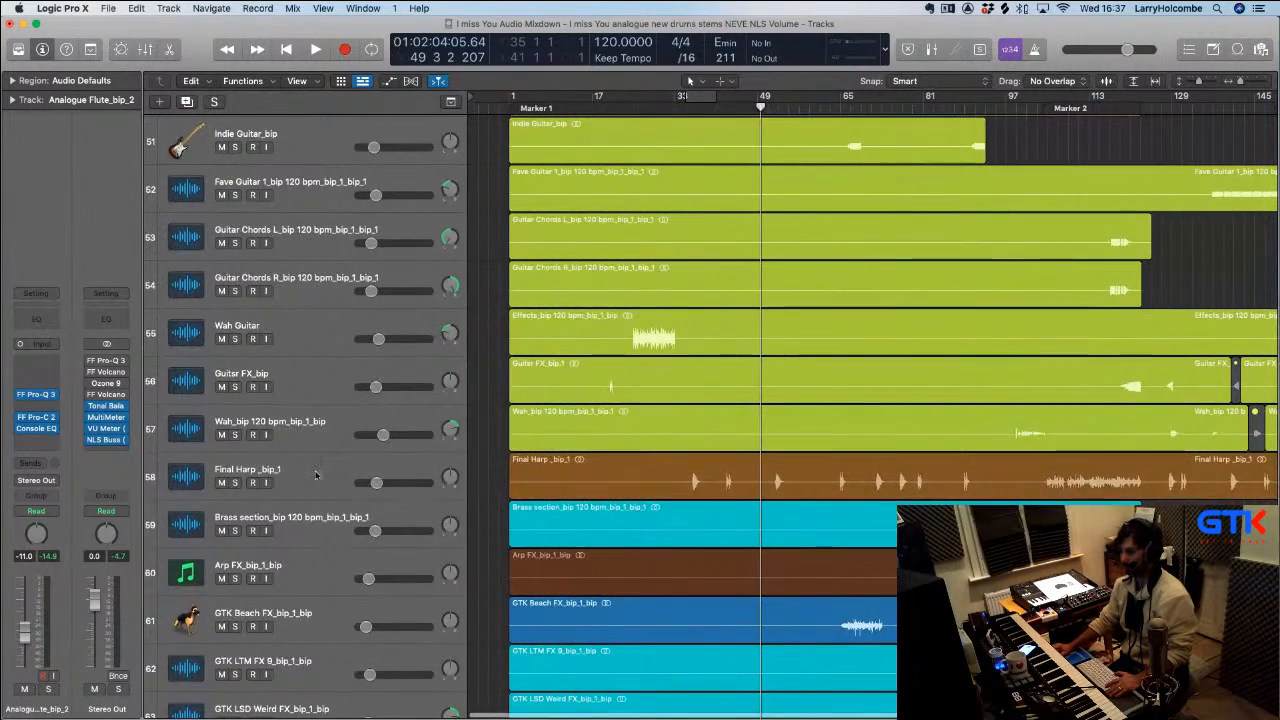
left_click(680, 478)
key("super+Right")
key("super+Down")
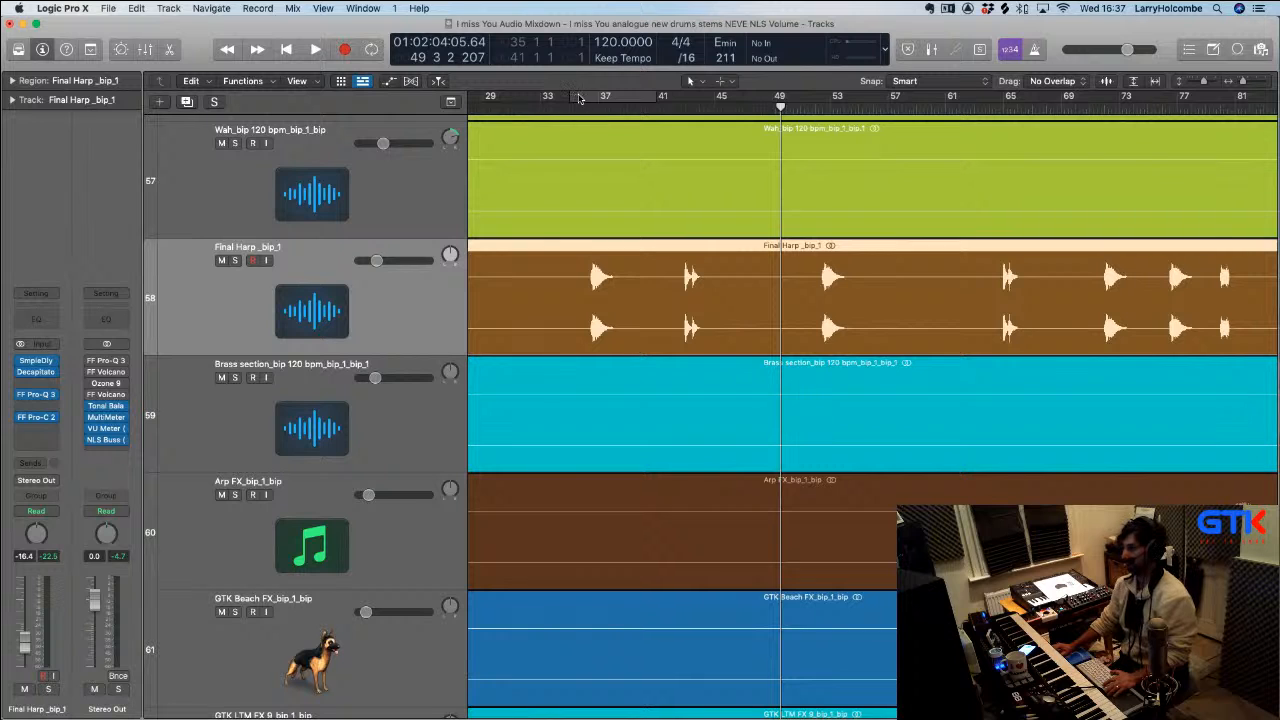
left_click_drag(545, 243, 600, 290)
left_click_drag(678, 101, 782, 113)
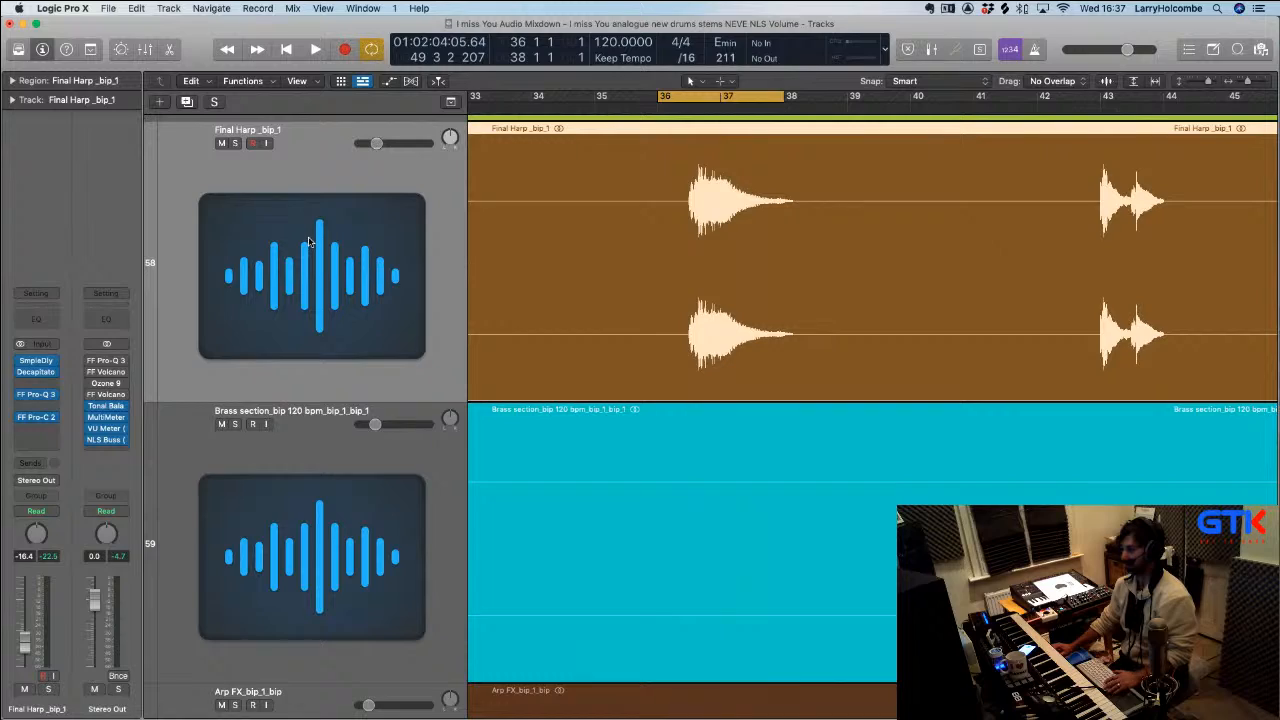
scroll(318, 240, "down", 2)
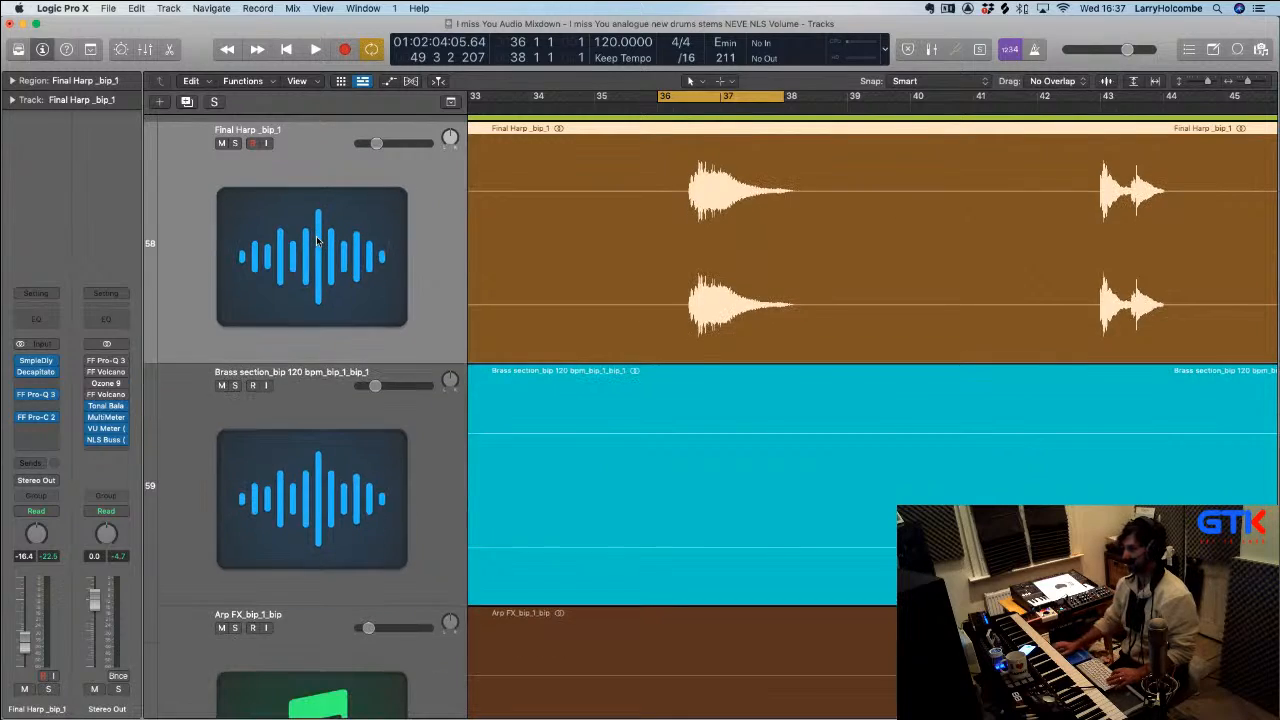
Open the mixer and listen to the harp loop with the Final Harp channel strip in view
key("x")
key("space")
scroll(626, 410, "right", 4)
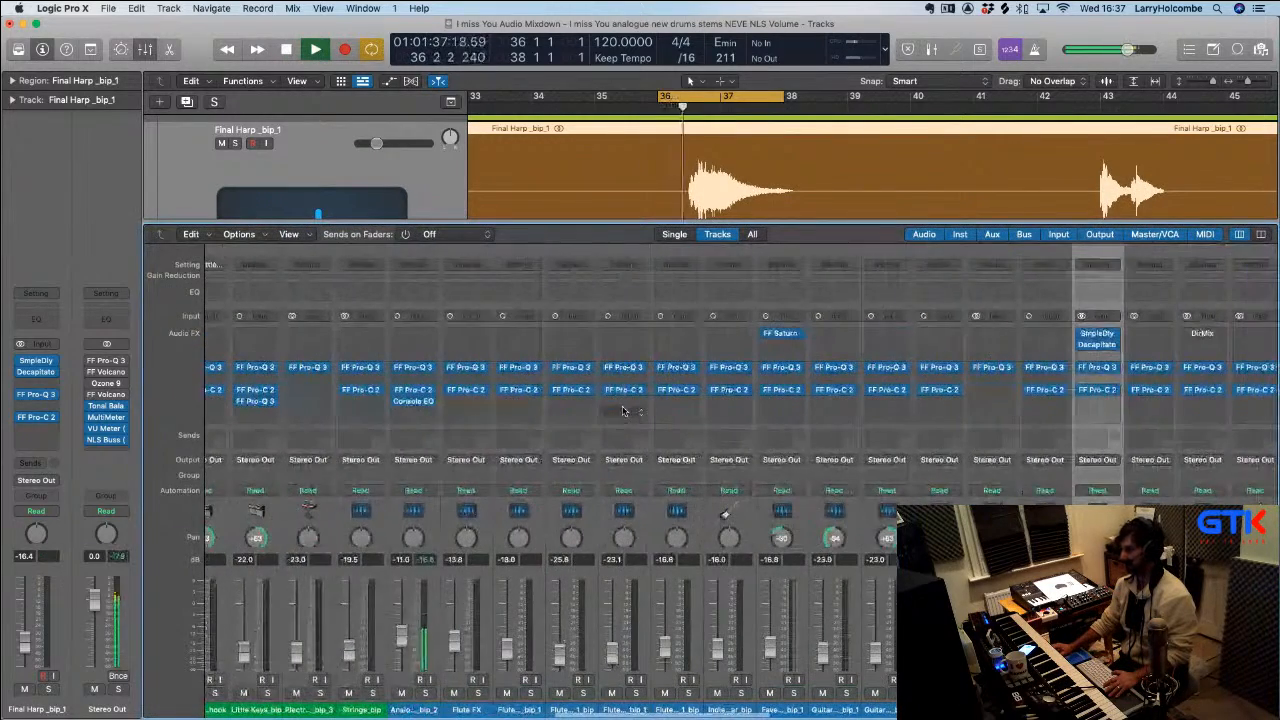
scroll(820, 404, "right", 2)
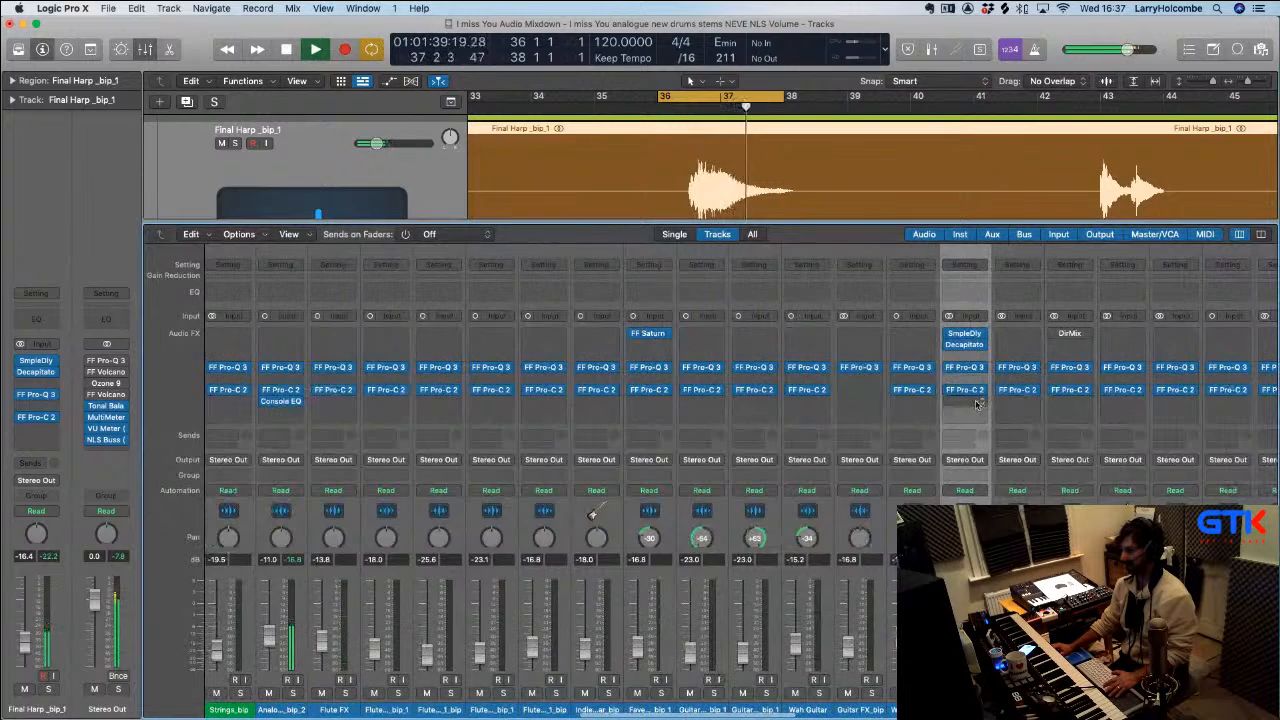
key("space")
Insert a stereo Sie-Q after the compressor on the Final Harp channel and raise its high gain
left_click(956, 401)
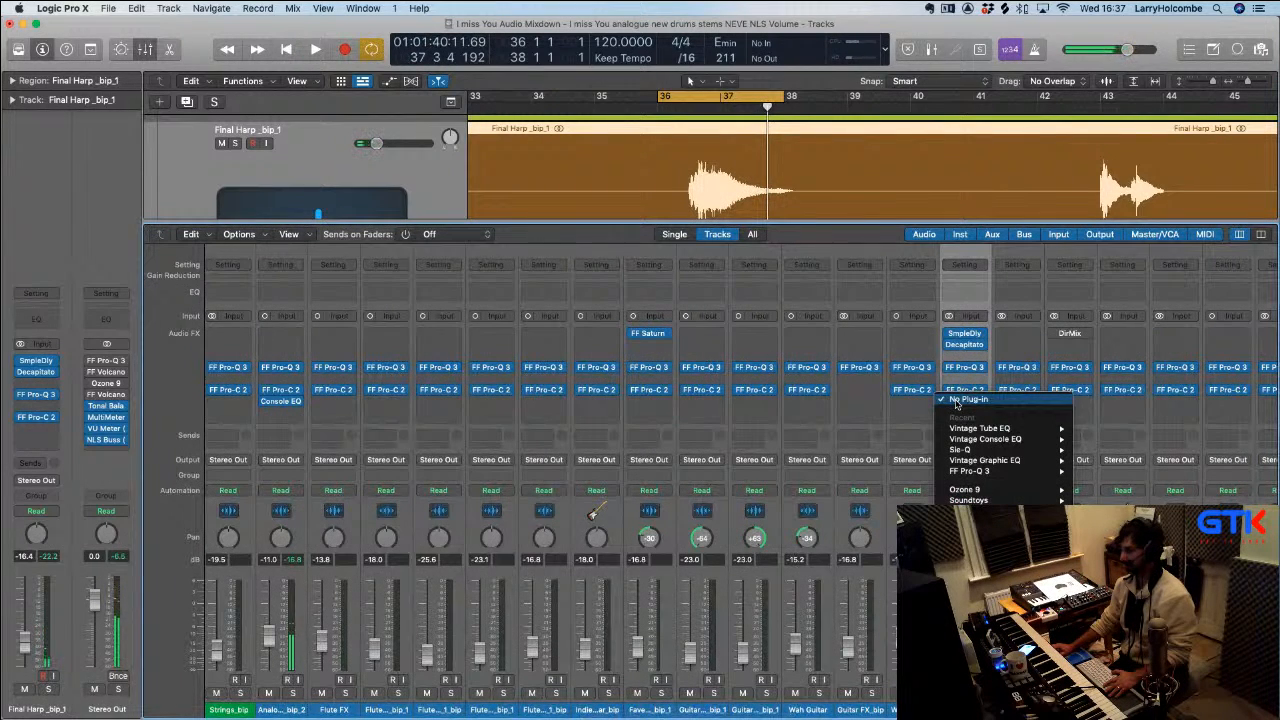
mouse_move(1040, 449)
left_click(1100, 451)
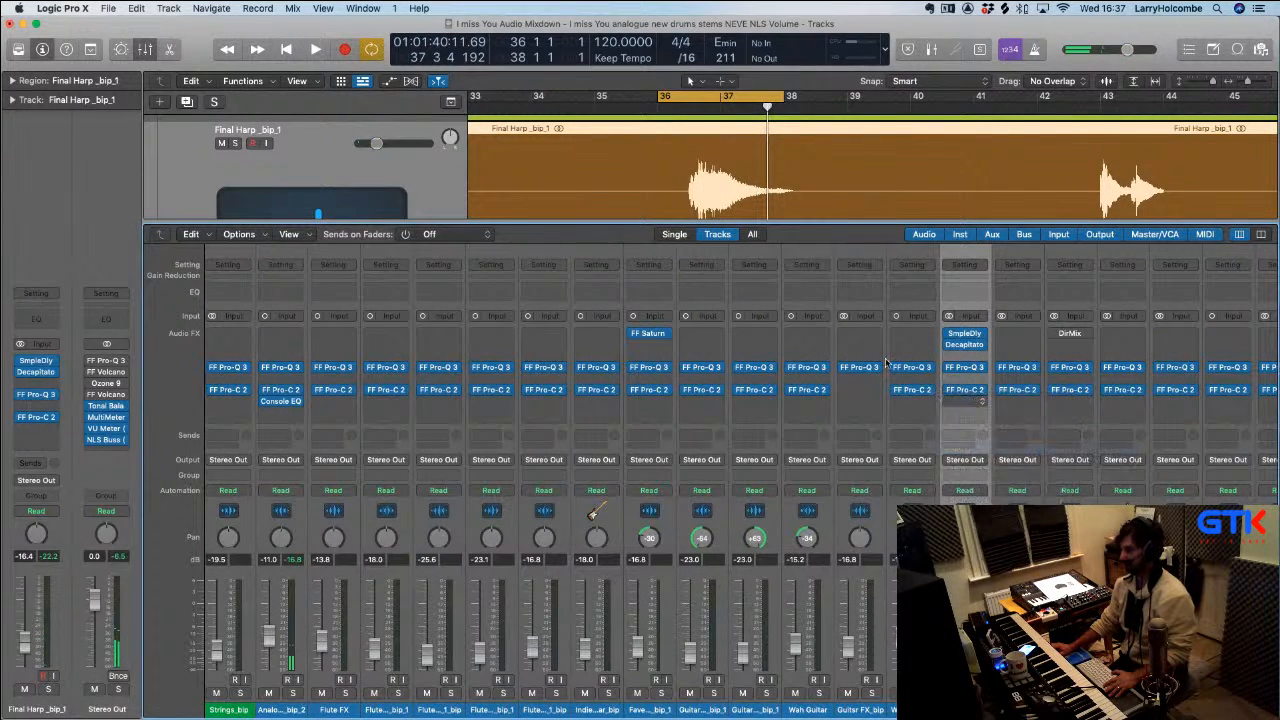
left_click_drag(652, 192, 631, 189)
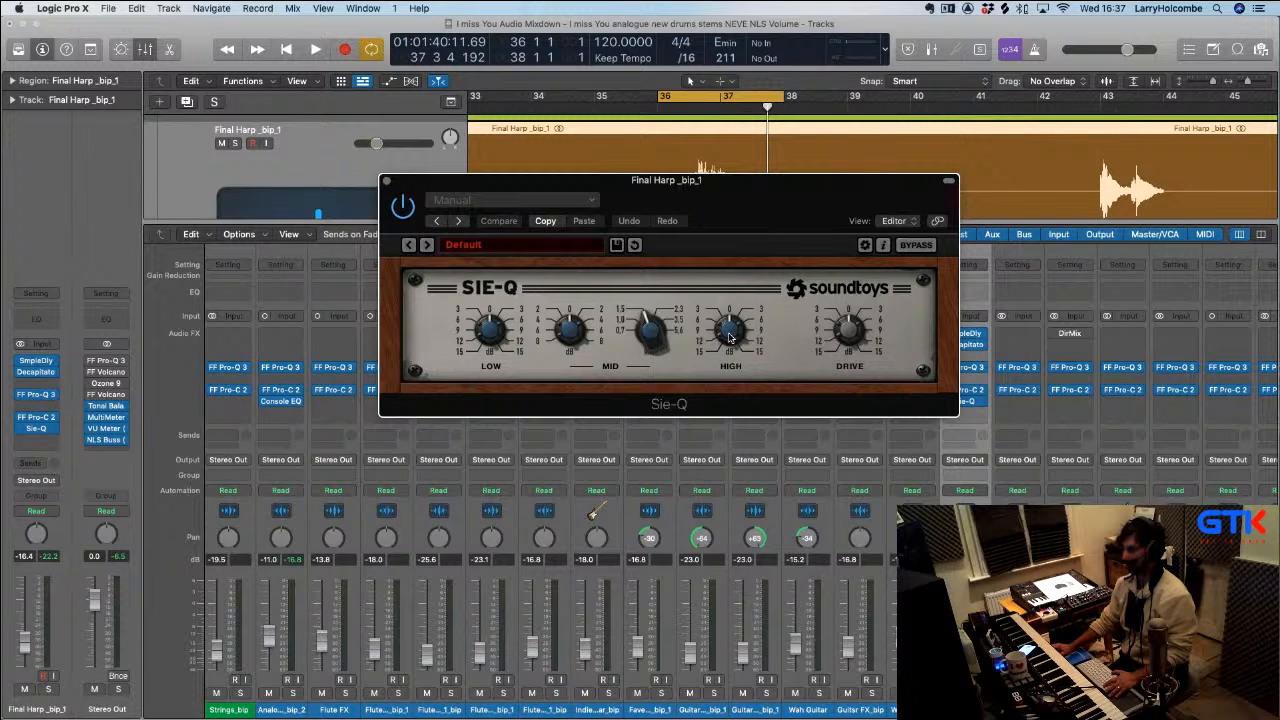
left_click_drag(818, 340, 753, 330)
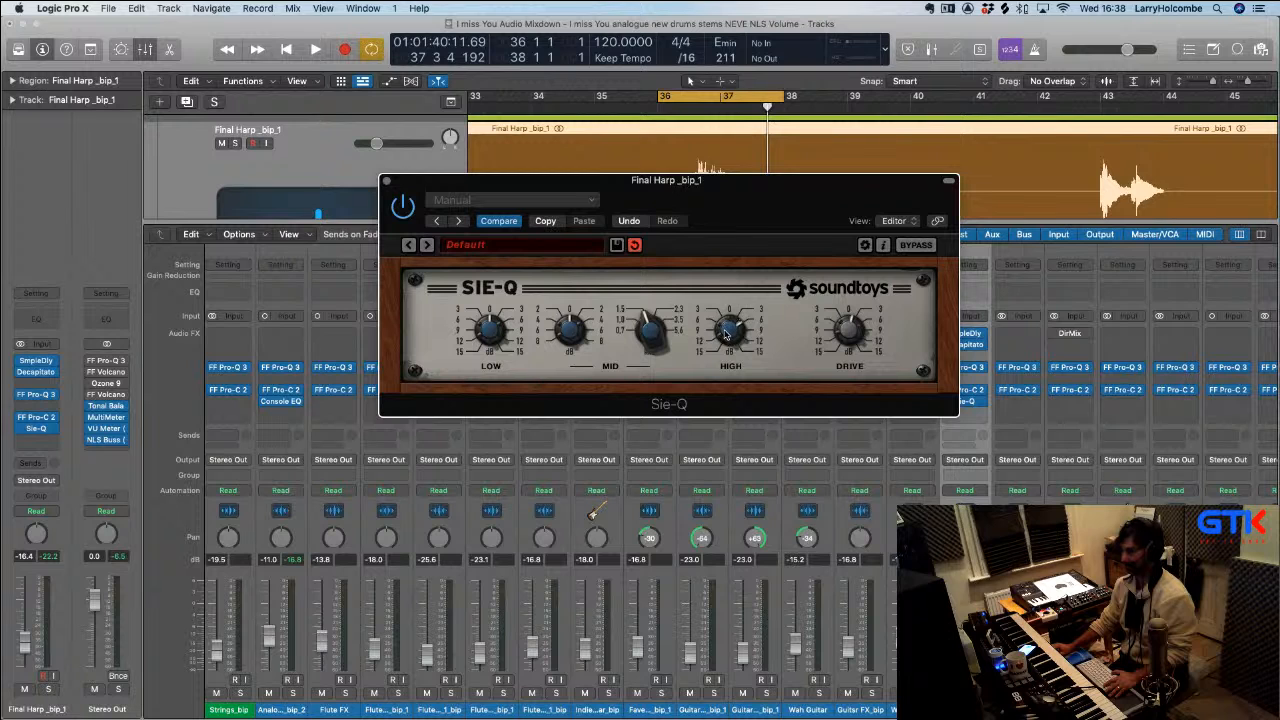
Raise the Sie-Q's high gain further and adjust its drive while auditioning the harp loop
key("space")
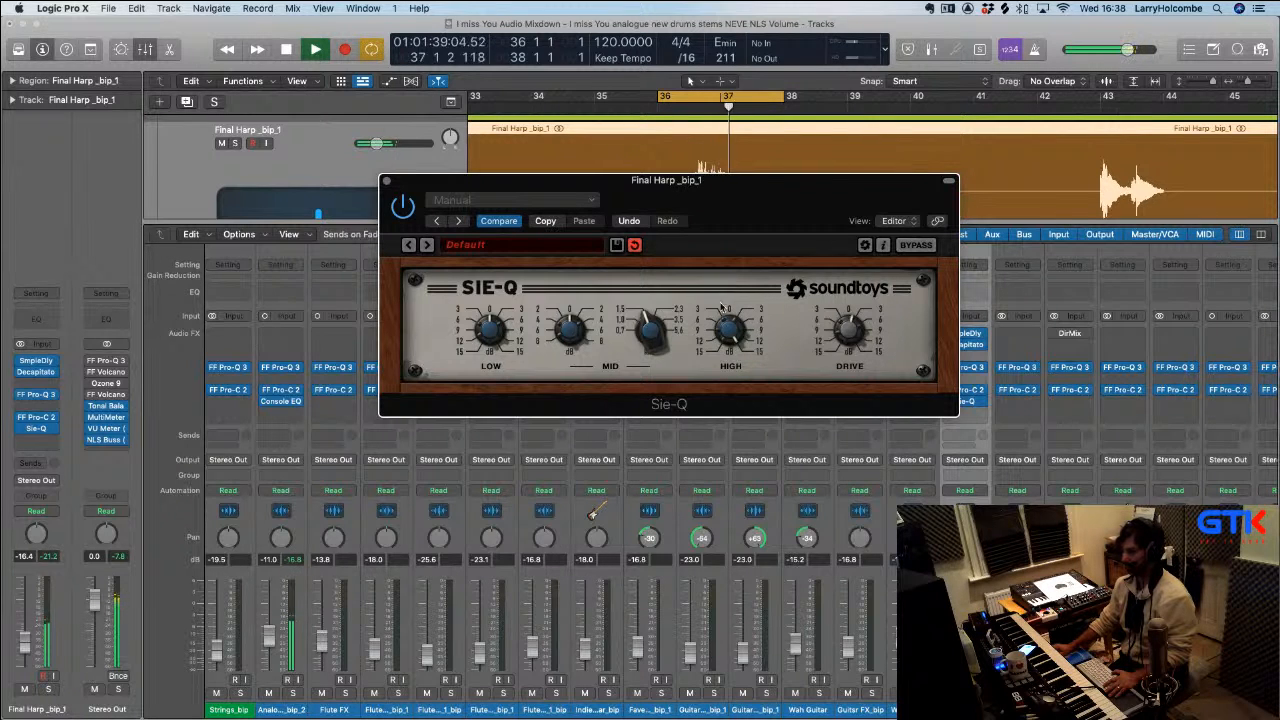
key("space")
key("space")
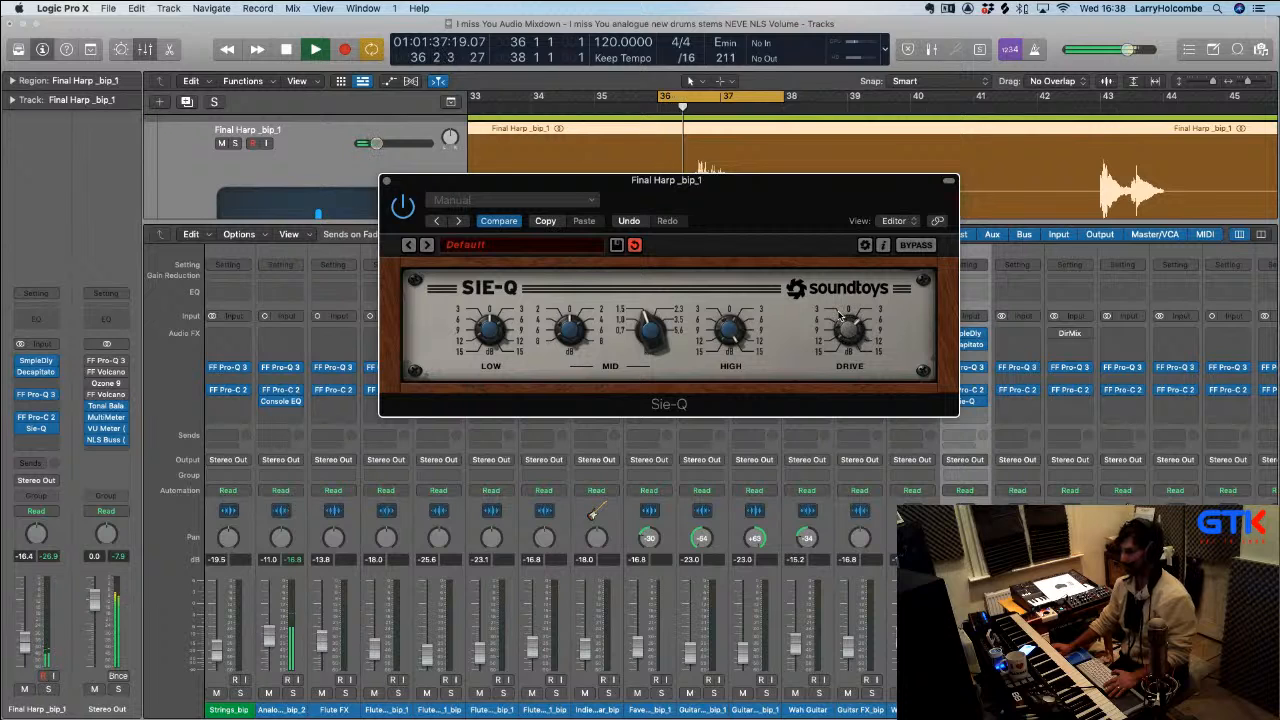
key("space")
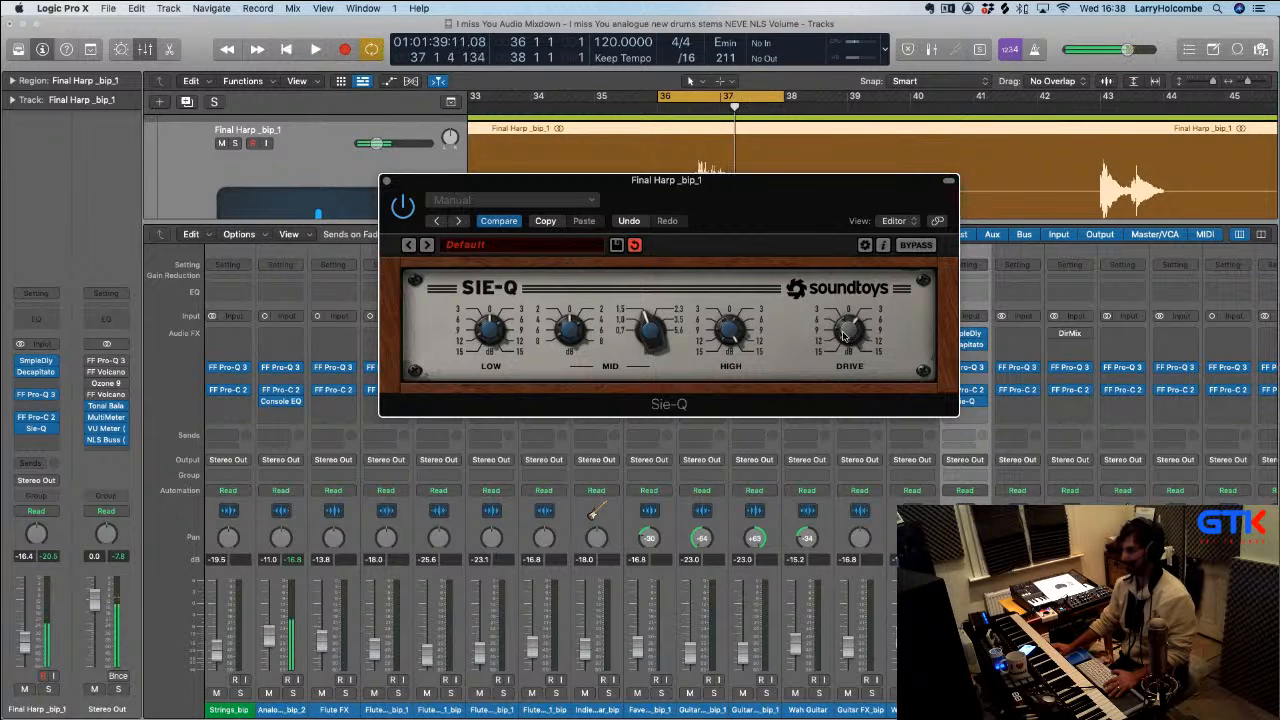
key("space")
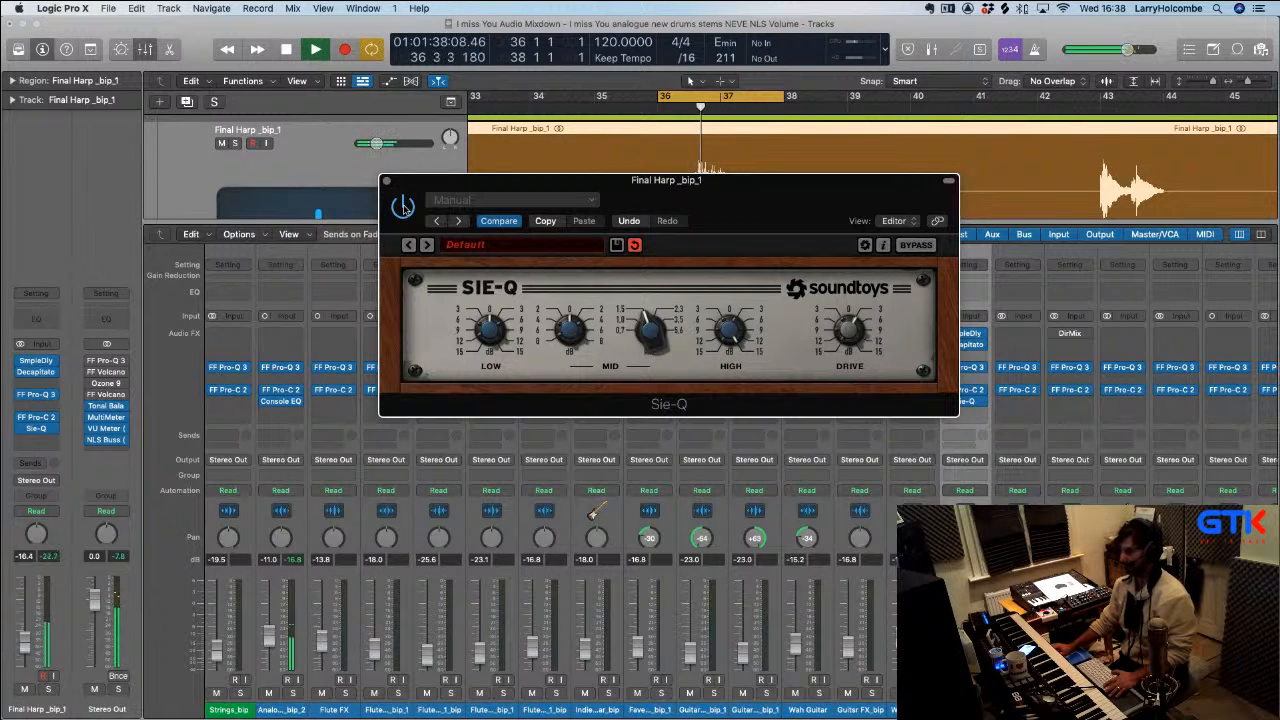
Bypass and re-enable the Sie-Q to compare the harp with and without it in the mix
key("space")
key("space")
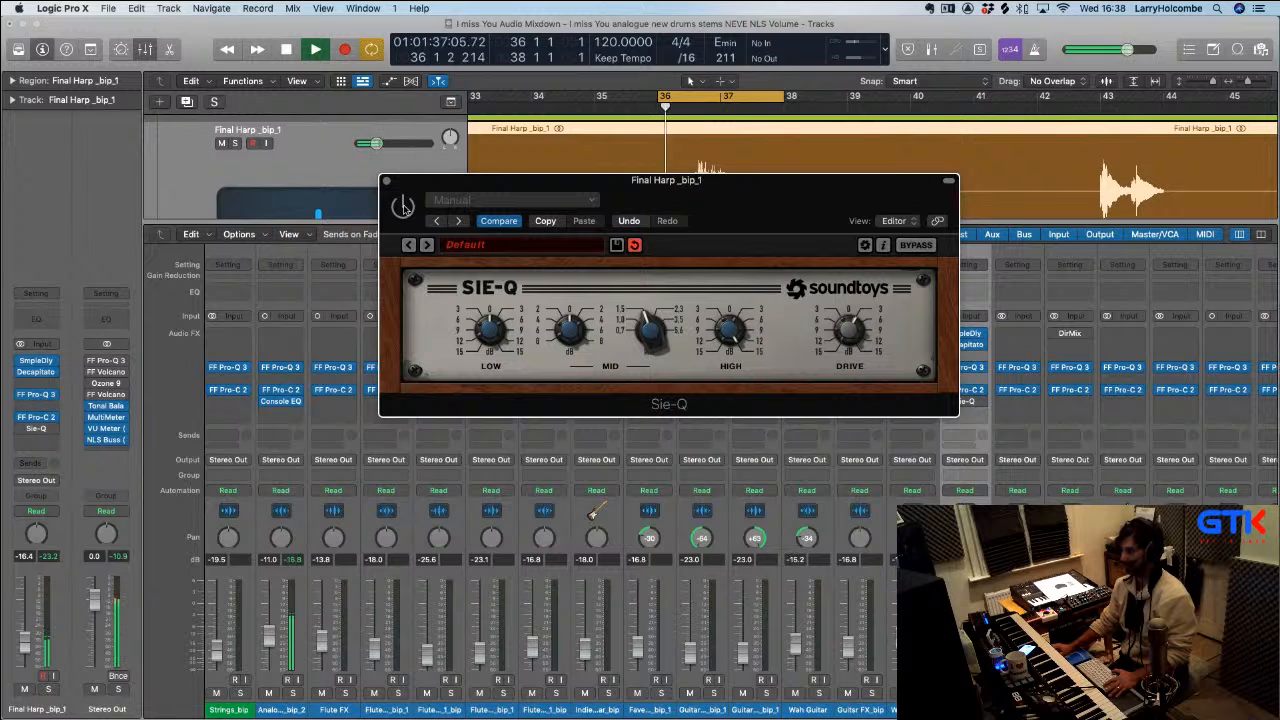
left_click(403, 206)
key("space")
key("space")
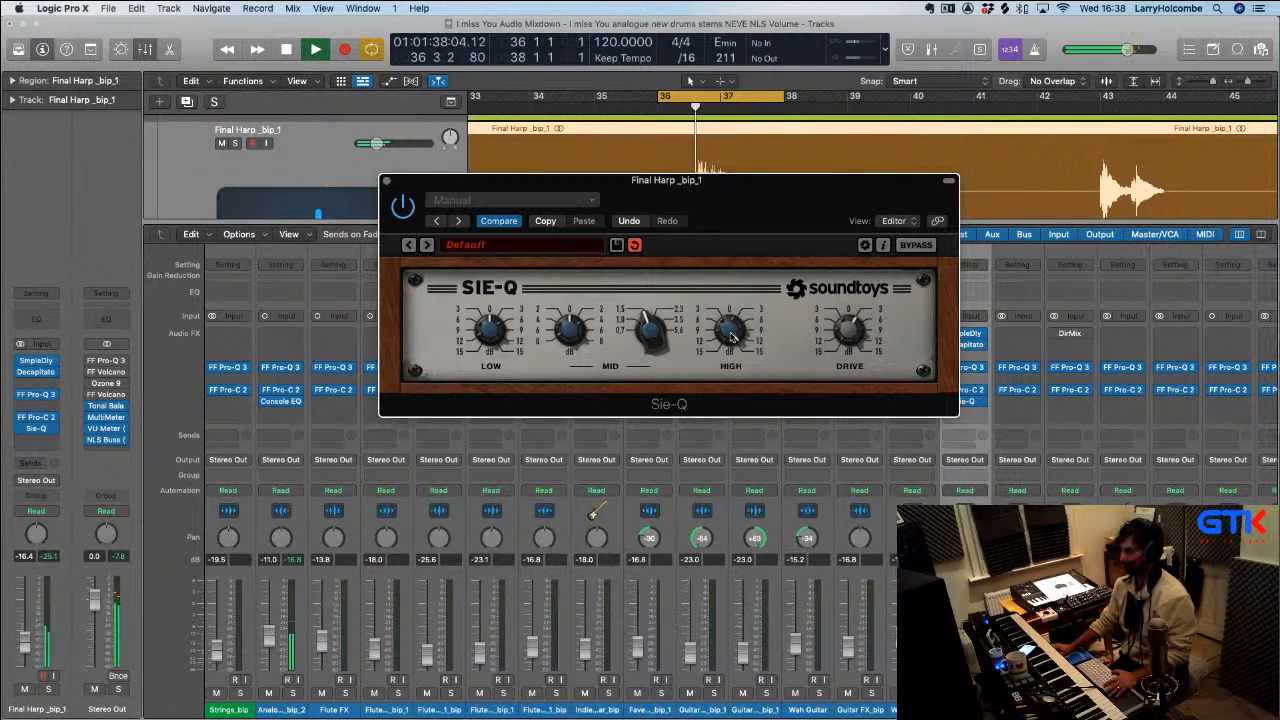
Ease the Sie-Q's high gain back to a more moderate boost while auditioning the harp loop
key("space")
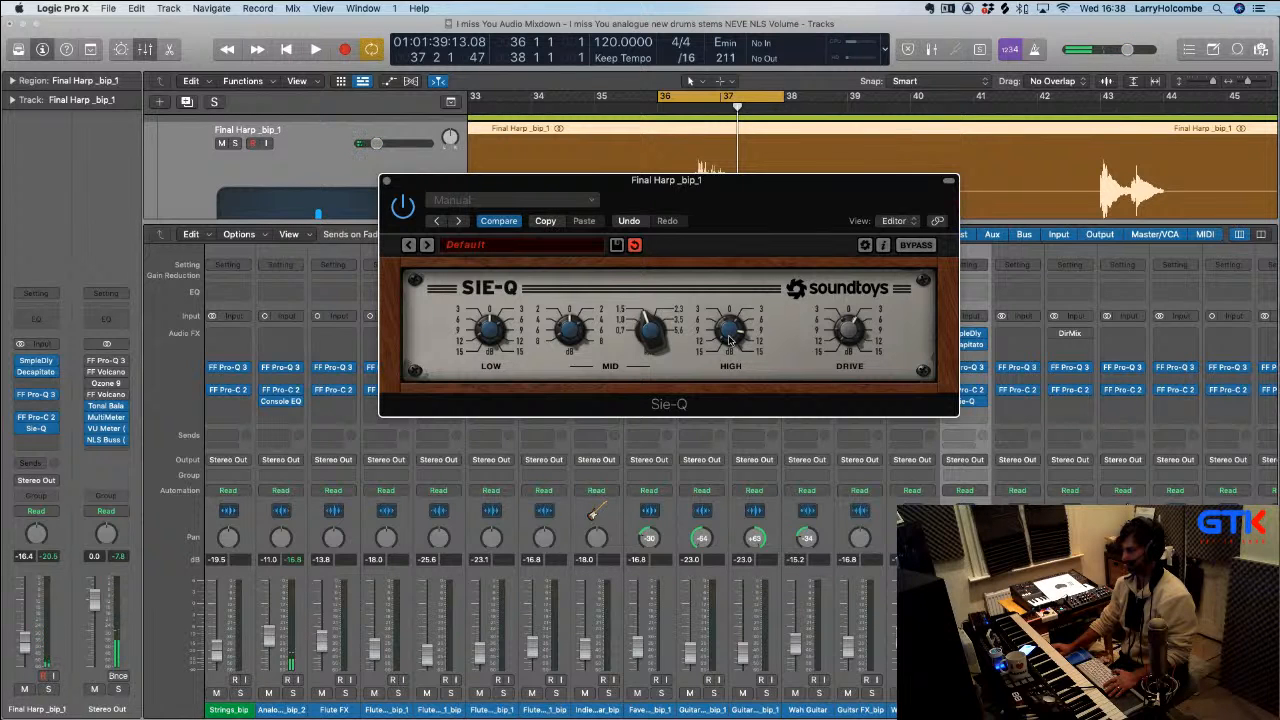
key("space")
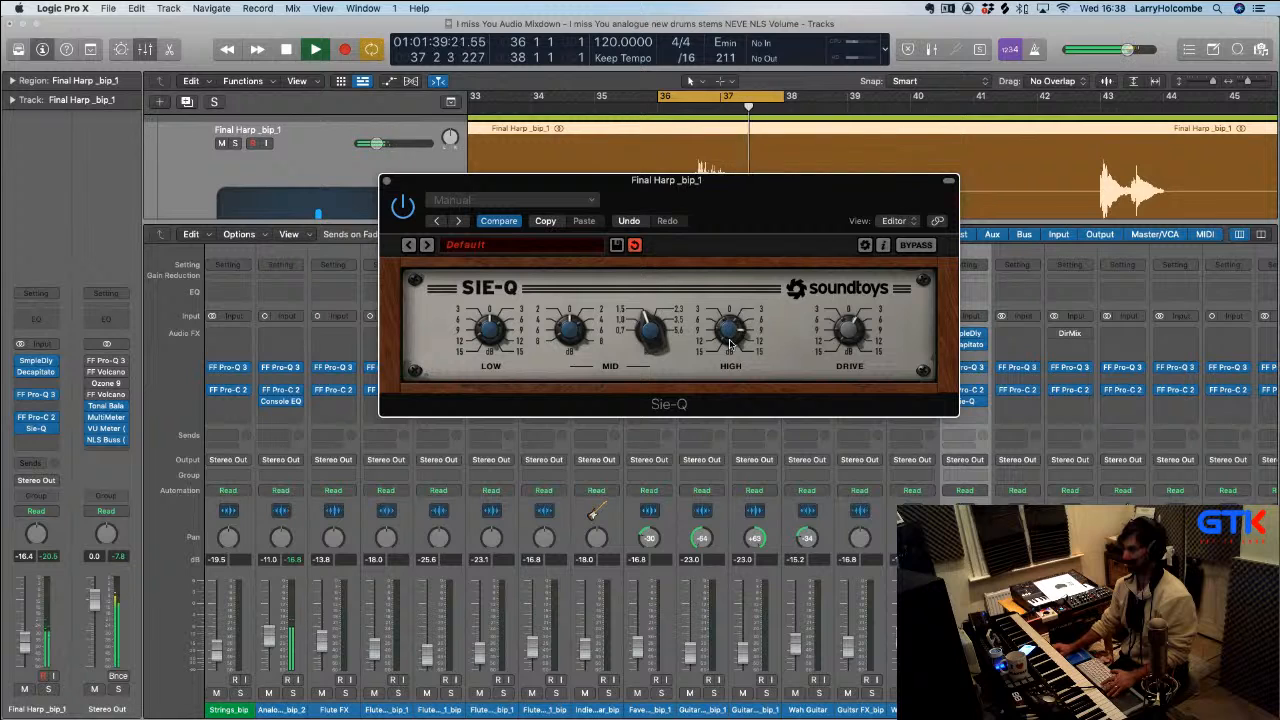
key("space")
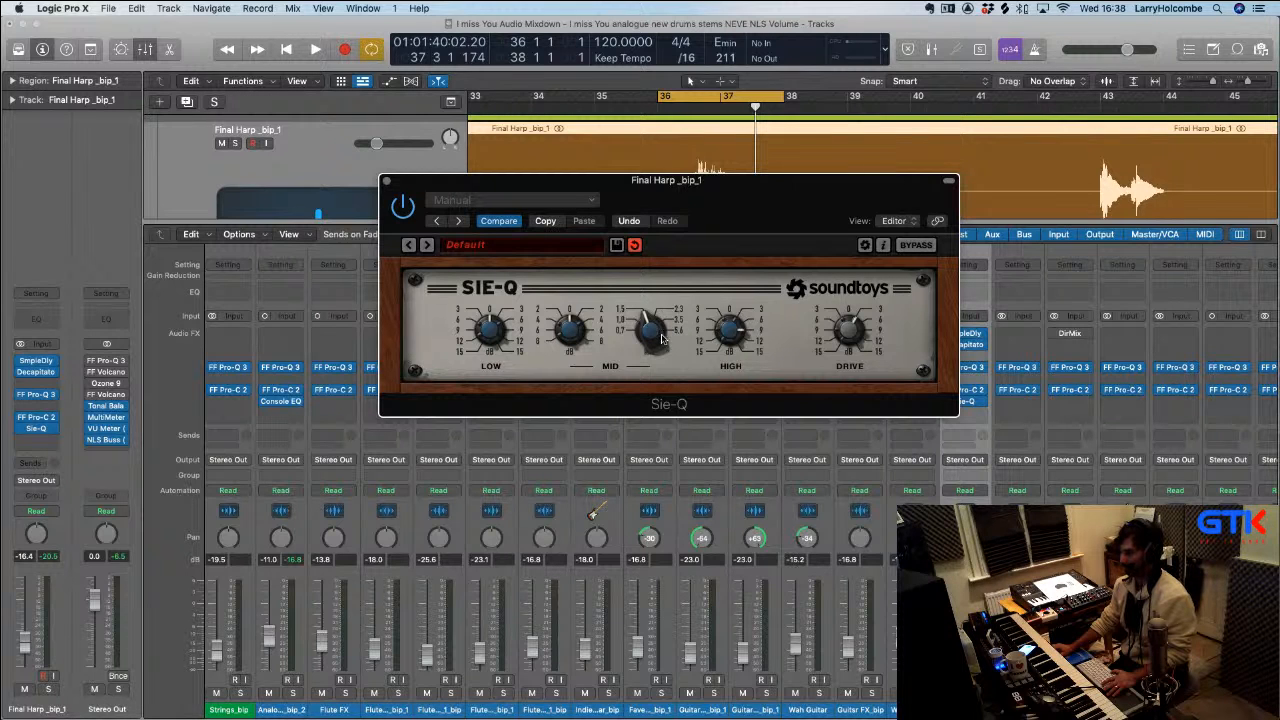
Set the Sie-Q's mid frequency to 0.7 kHz and boost the mid gain while listening to the harp loop
left_click_drag(656, 336, 656, 346)
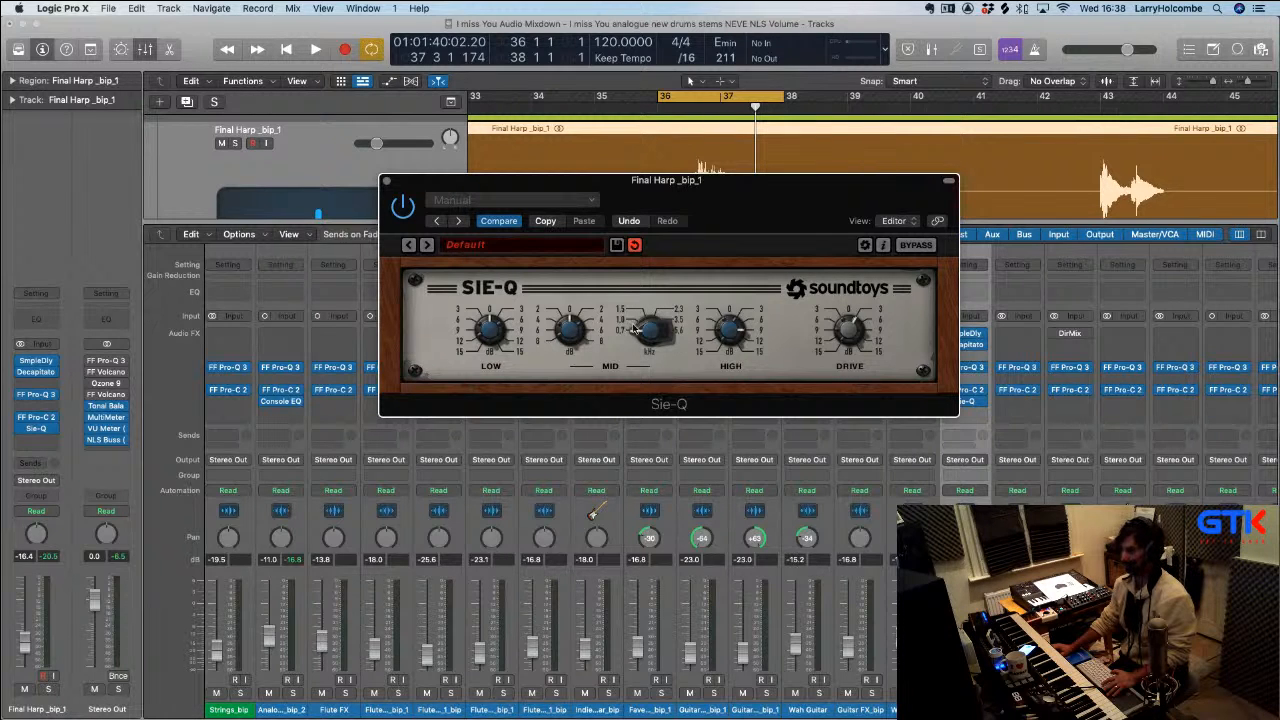
key("space")
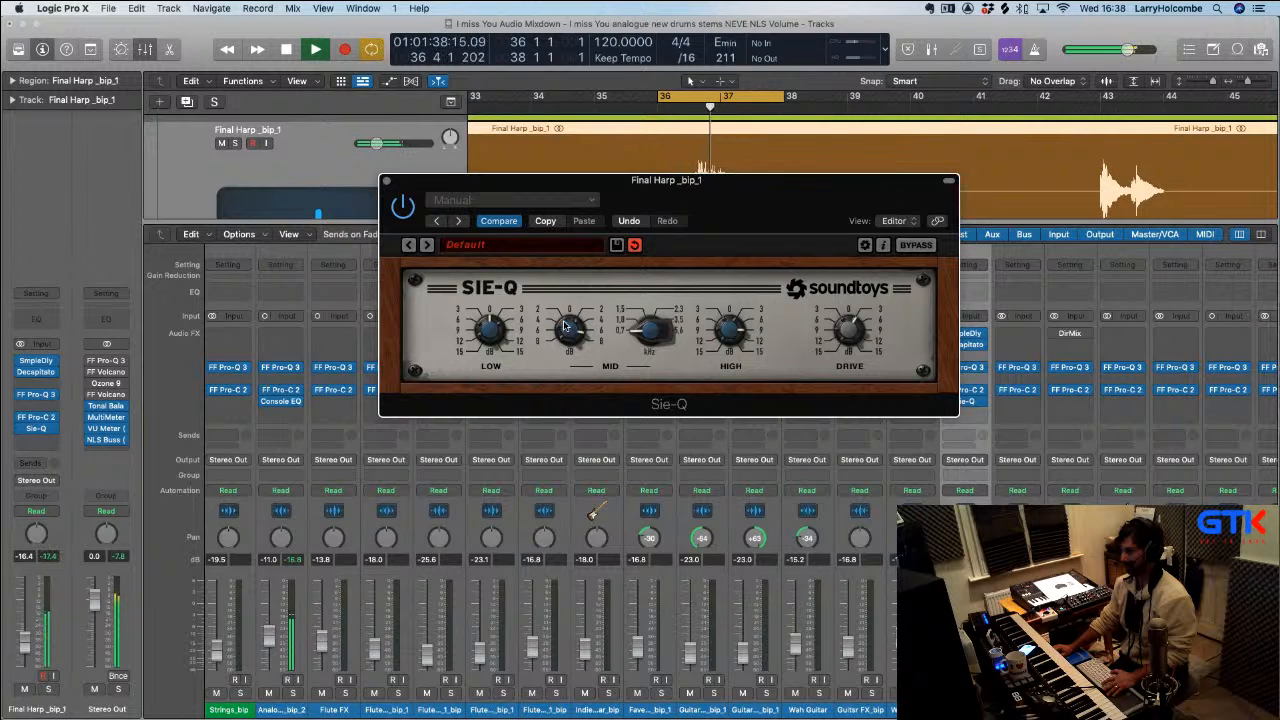
key("space")
key("space")
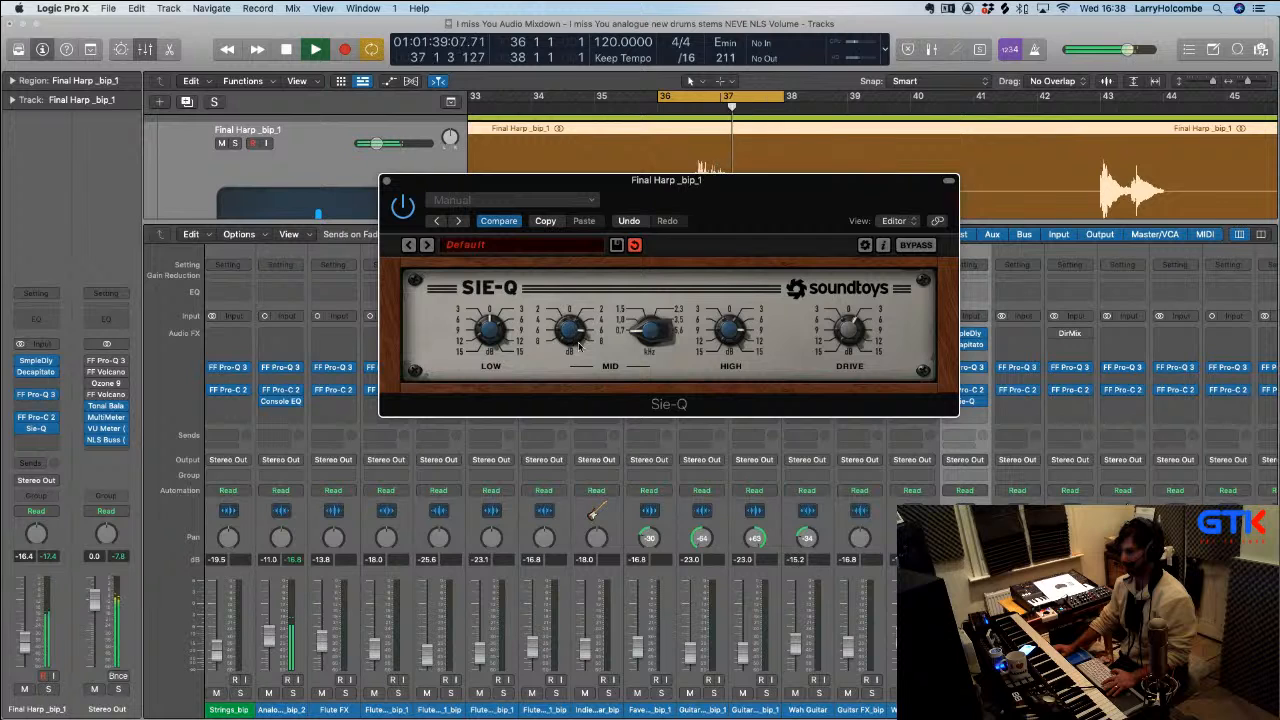
key("space")
key("space")
Try the mid band at 1.5 kHz, then solo the Final Harp track and settle on 0.7 kHz with boosted mid and high gains
left_click_drag(651, 334, 650, 325)
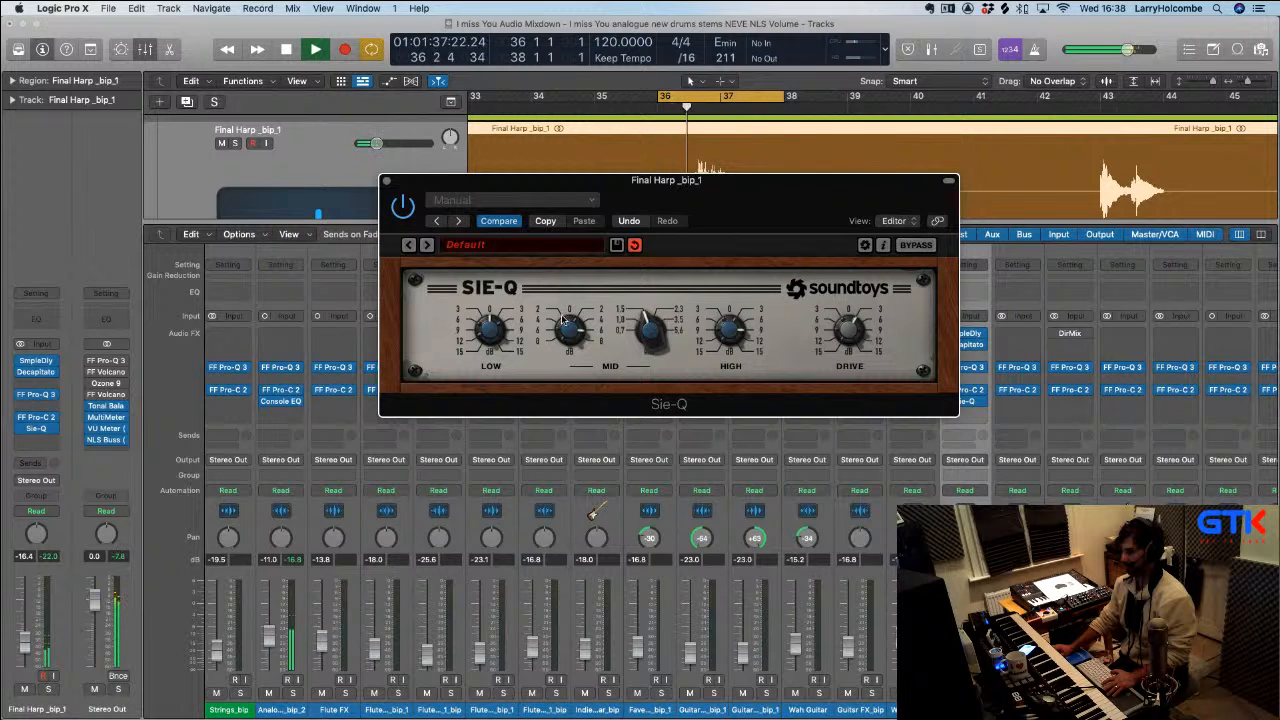
key("space")
key("space")
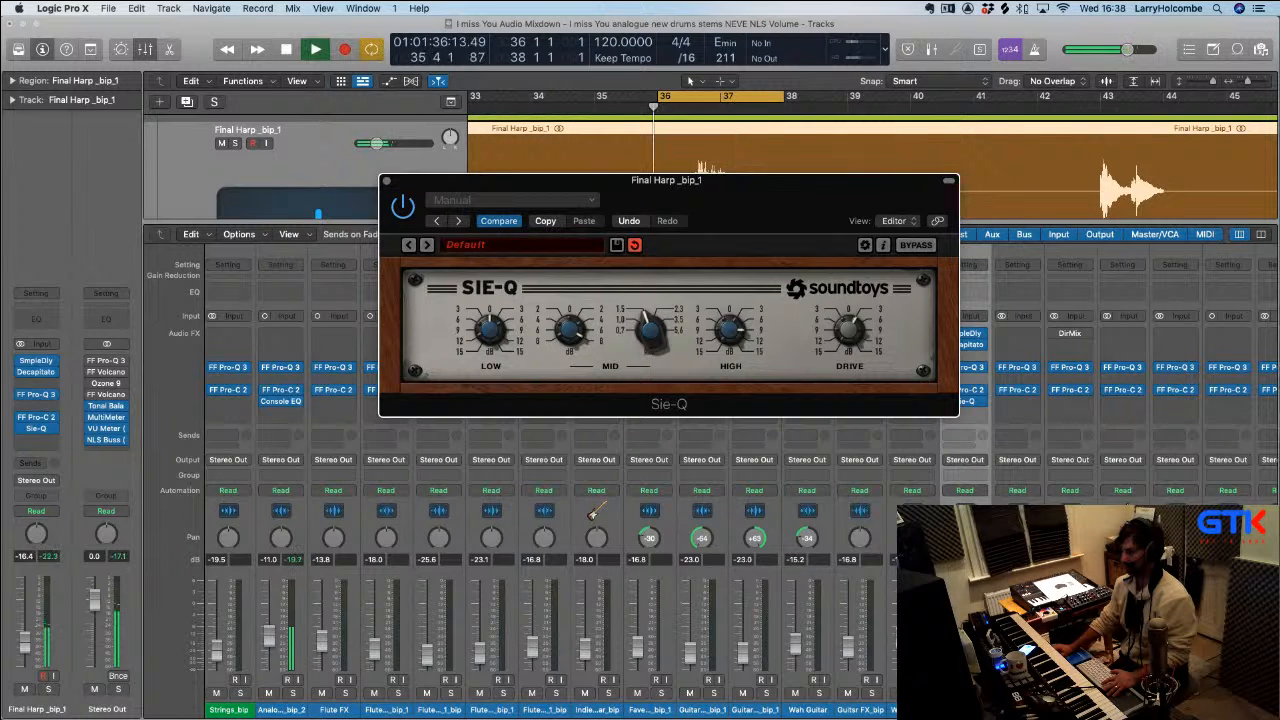
key("s")
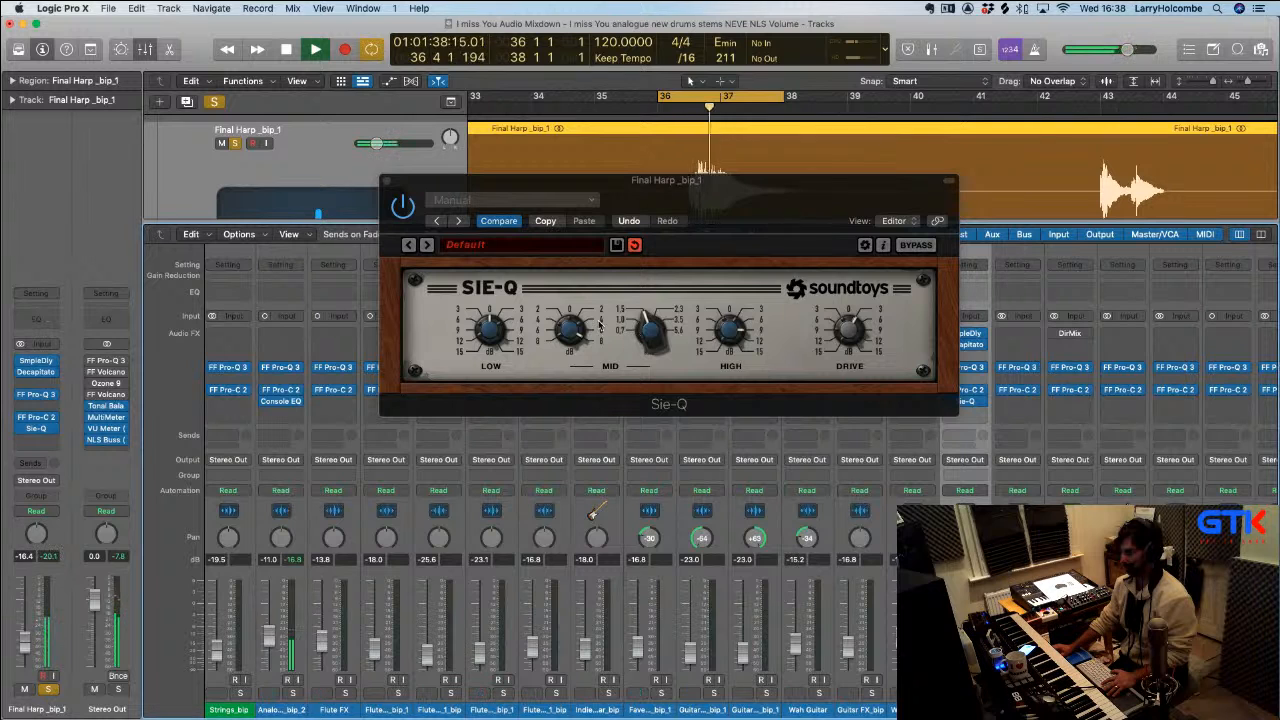
left_click_drag(648, 344, 645, 367)
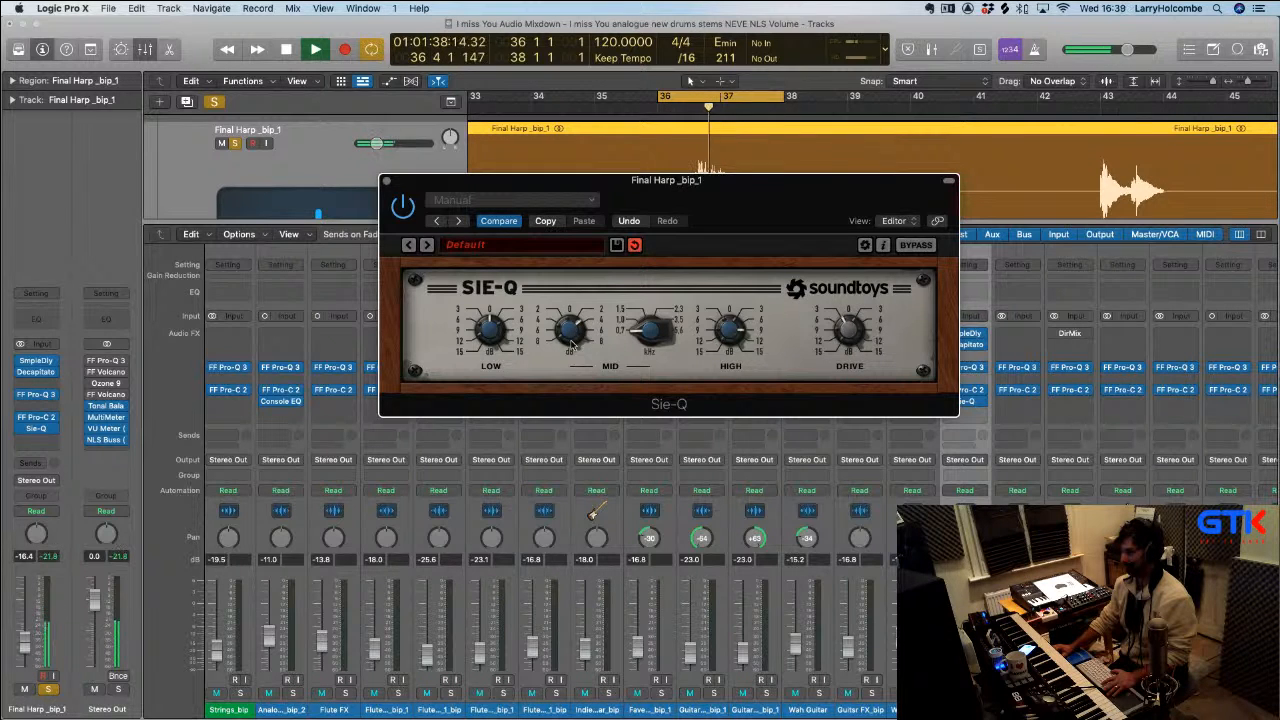
Compare the soloed harp with the Sie-Q bypassed and active, then close the plug-in
left_click(403, 206)
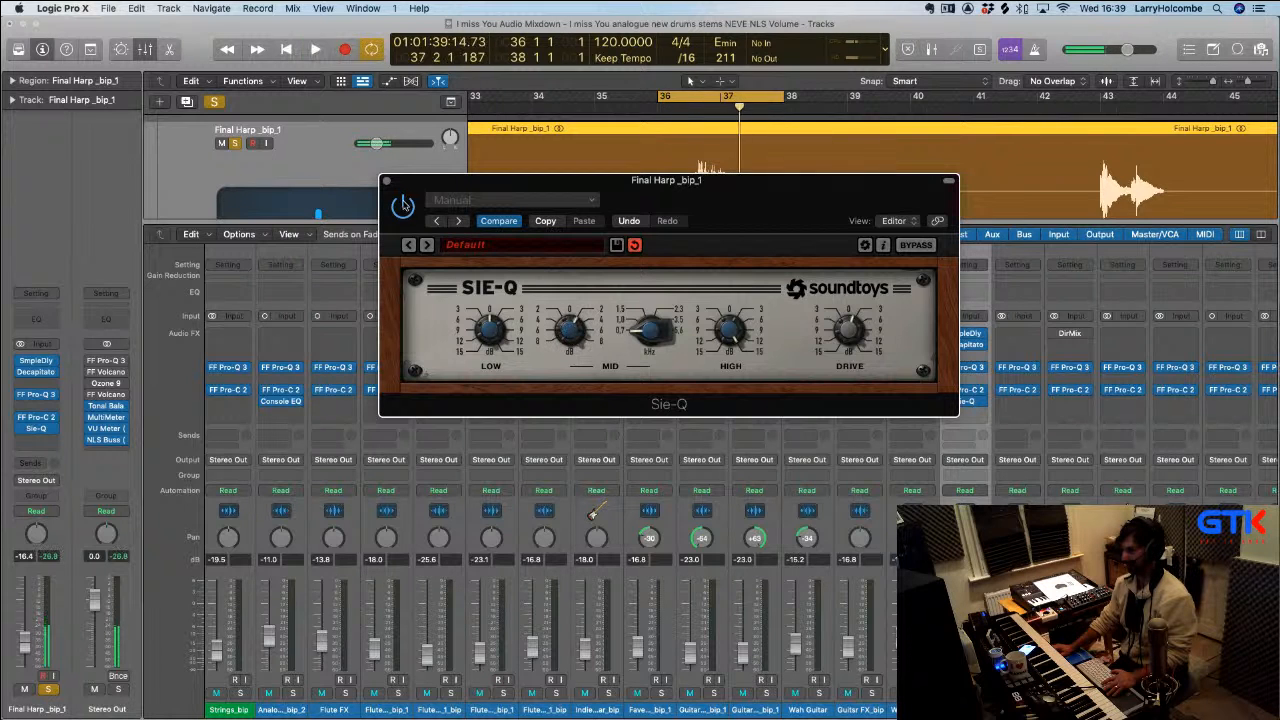
left_click(403, 206)
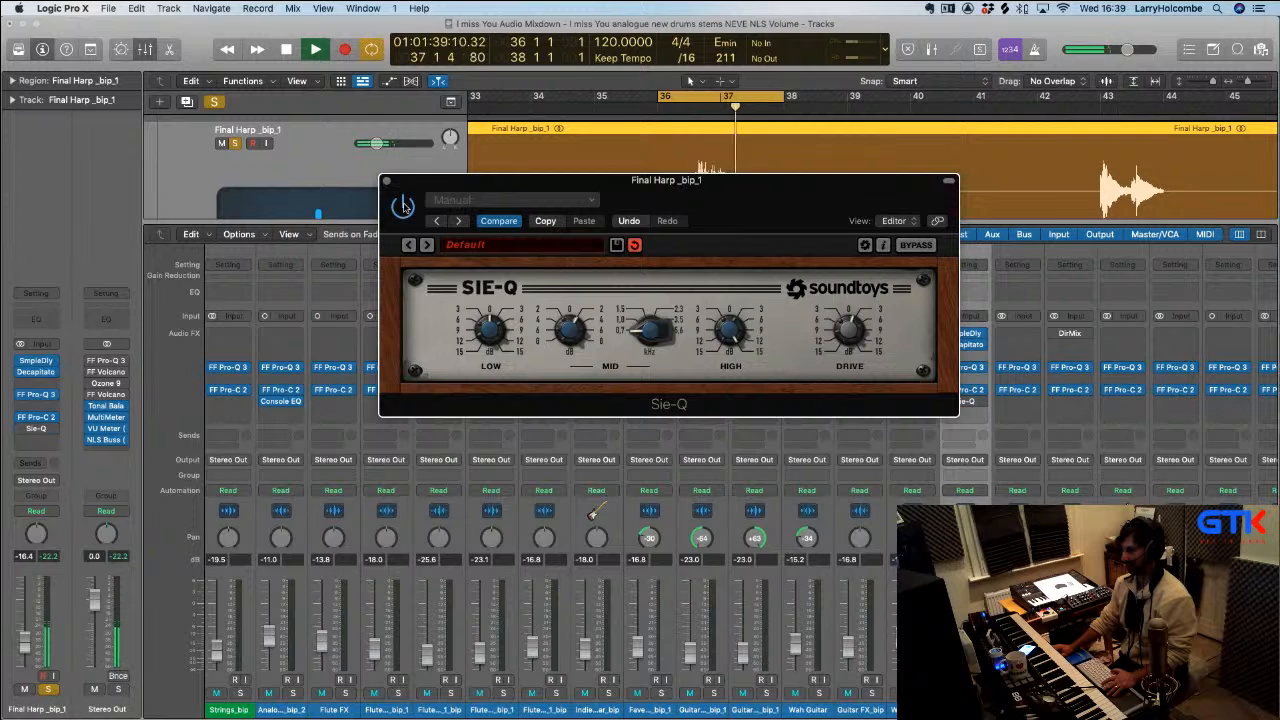
left_click(386, 181)
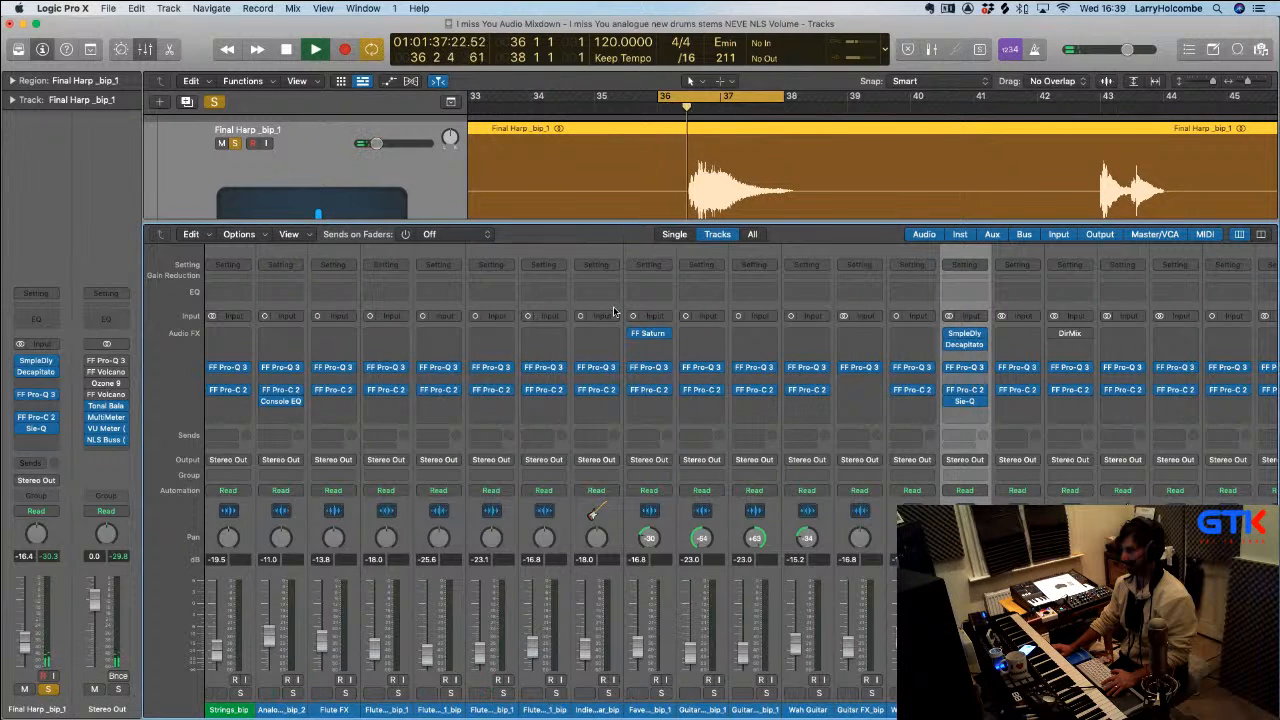
Listen to the soloed harp with the Decapitator bypassed and then active again
key("space")
mouse_move(981, 346)
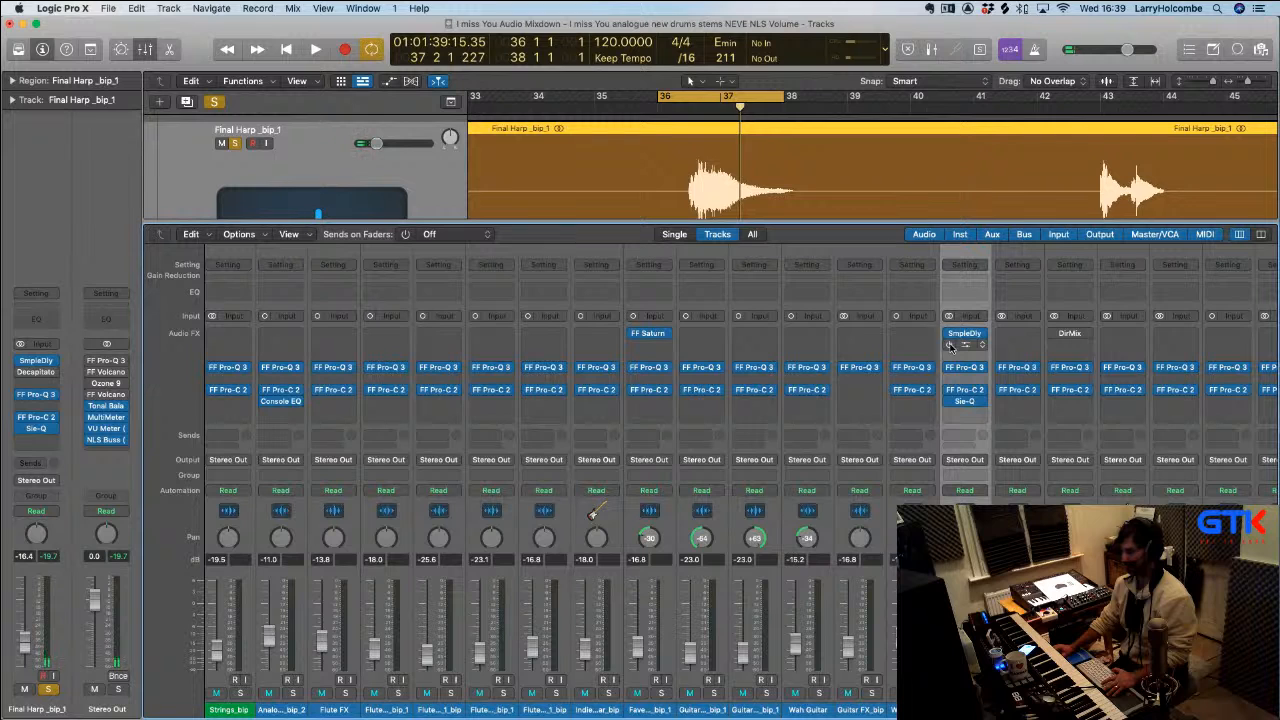
key("space")
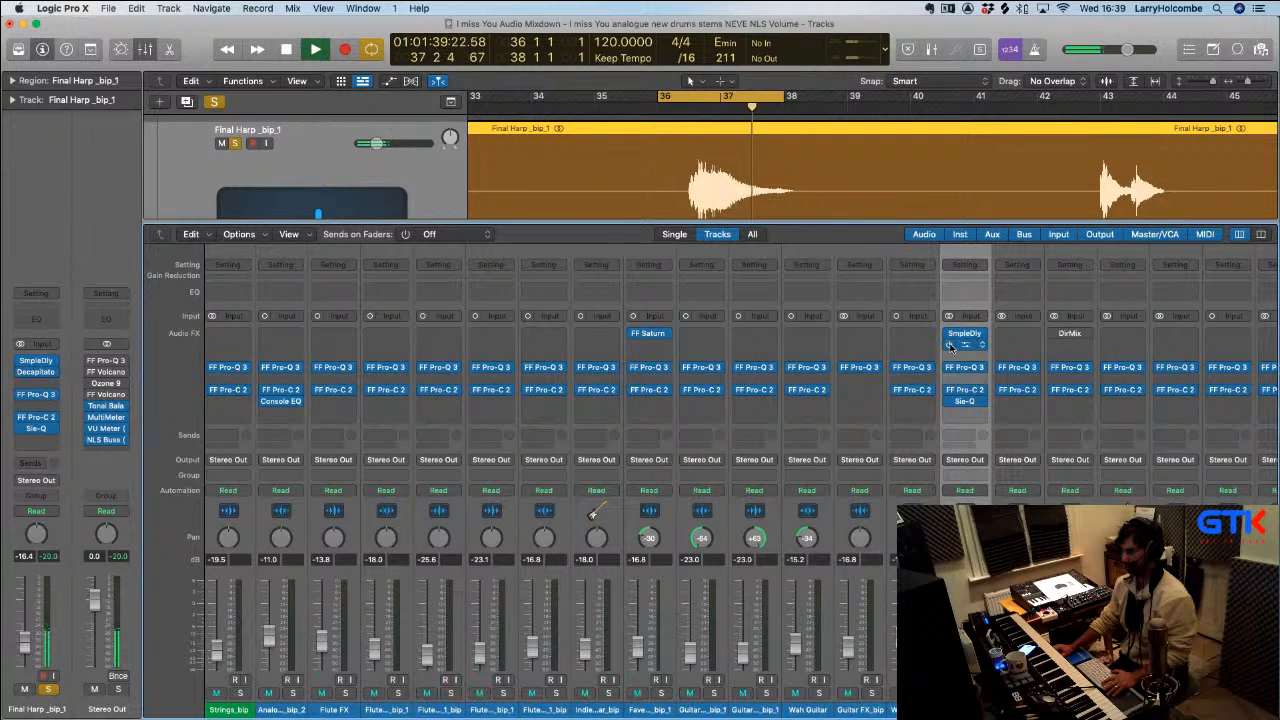
key("space")
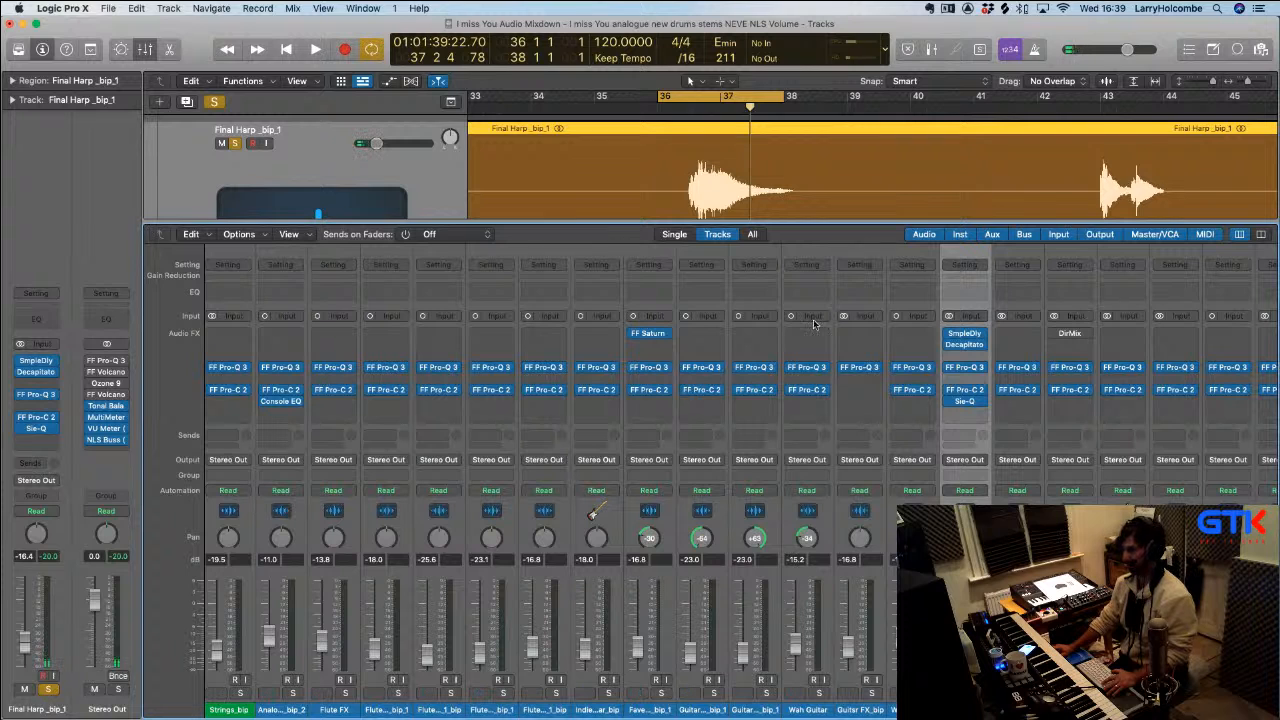
Turn off the loop and the Final Harp solo, and play the first harp phrase in the full mix
left_click(666, 95)
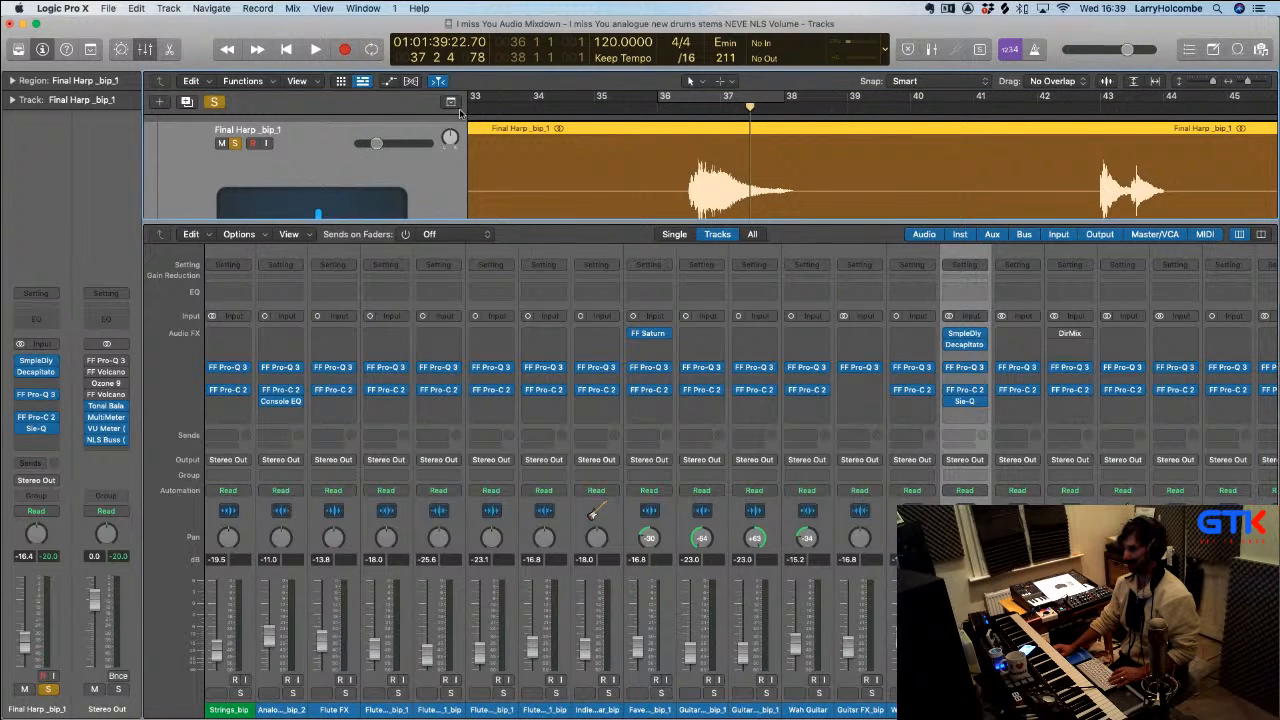
left_click(235, 143)
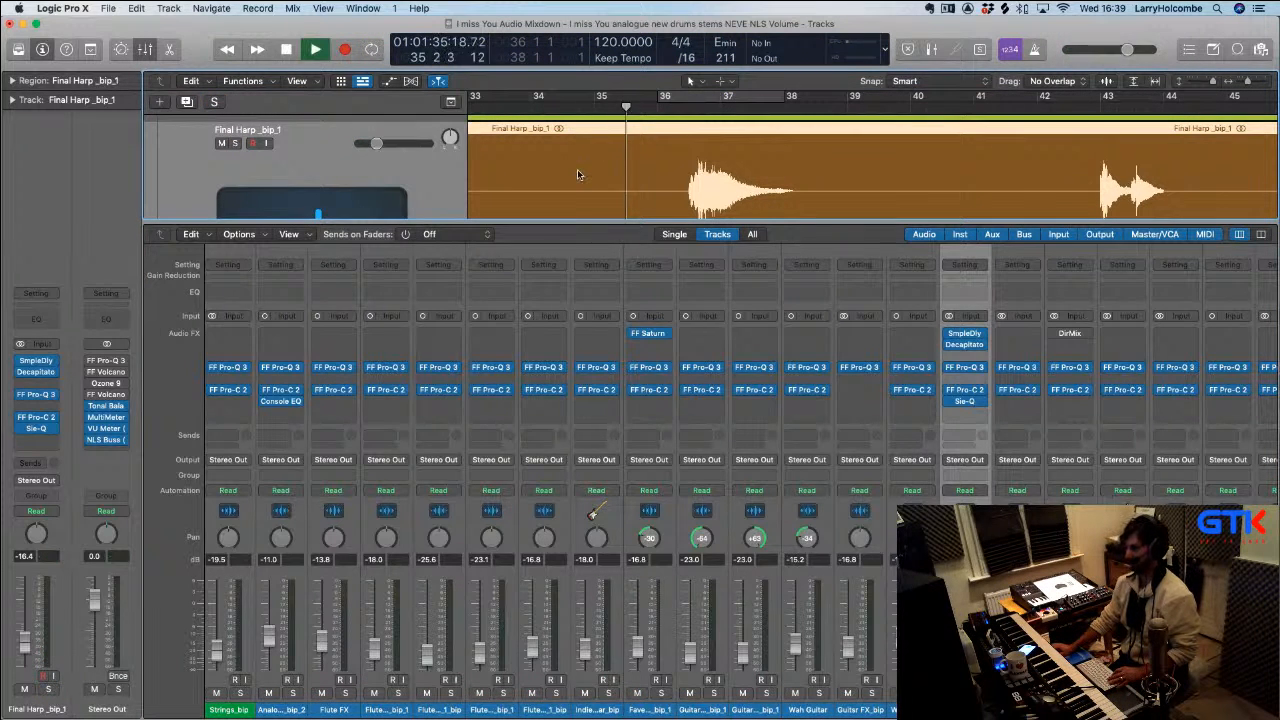
key("x")
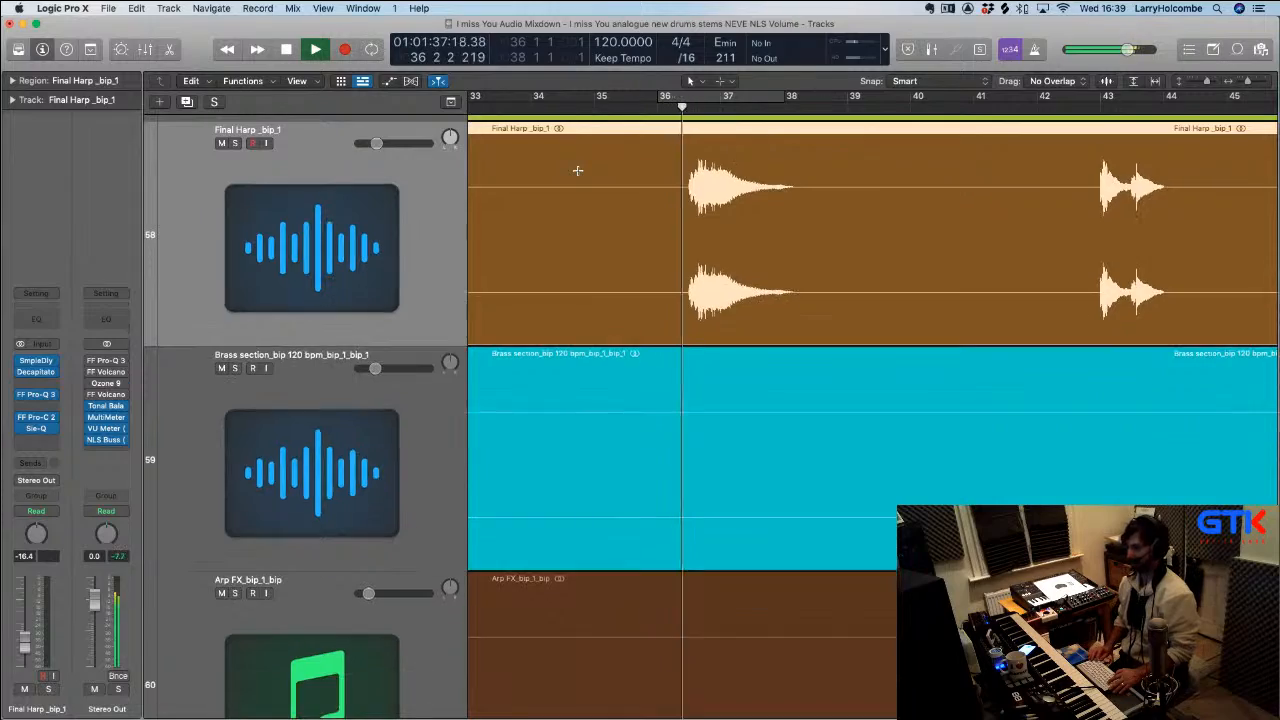
key("z")
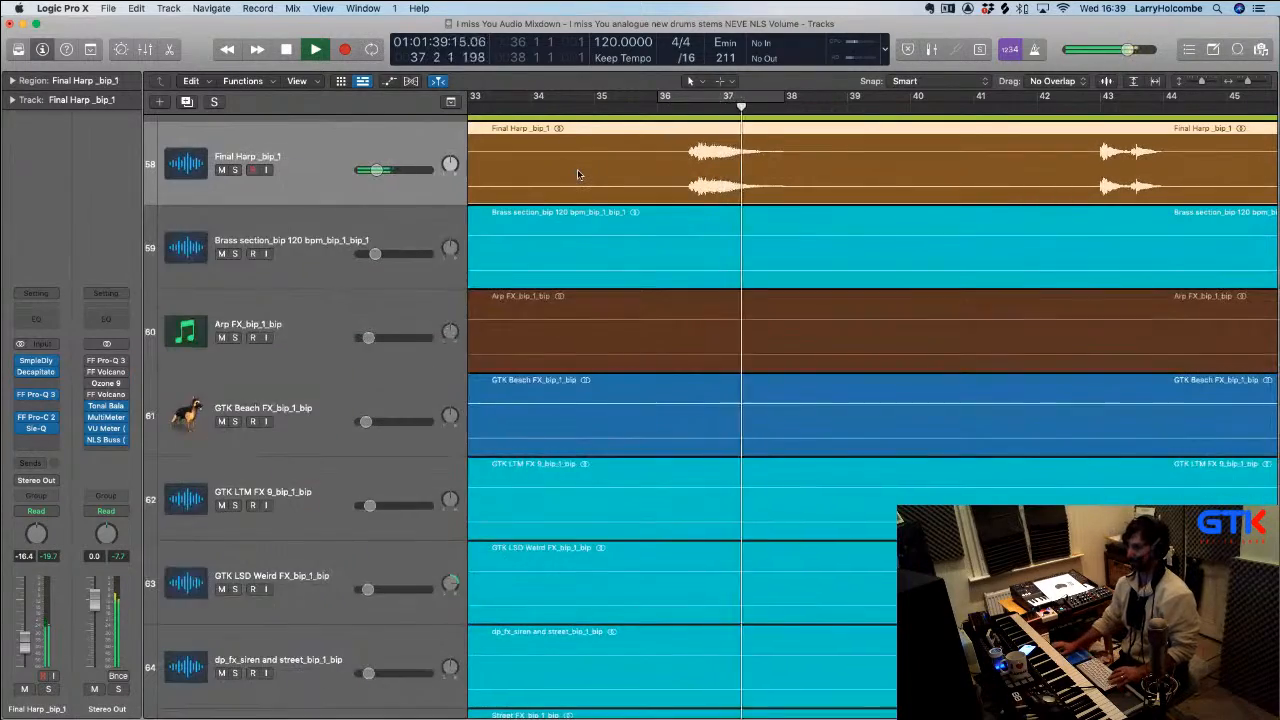
Review the Sie-Q settings on the Final Harp channel while the full mix plays
key("x")
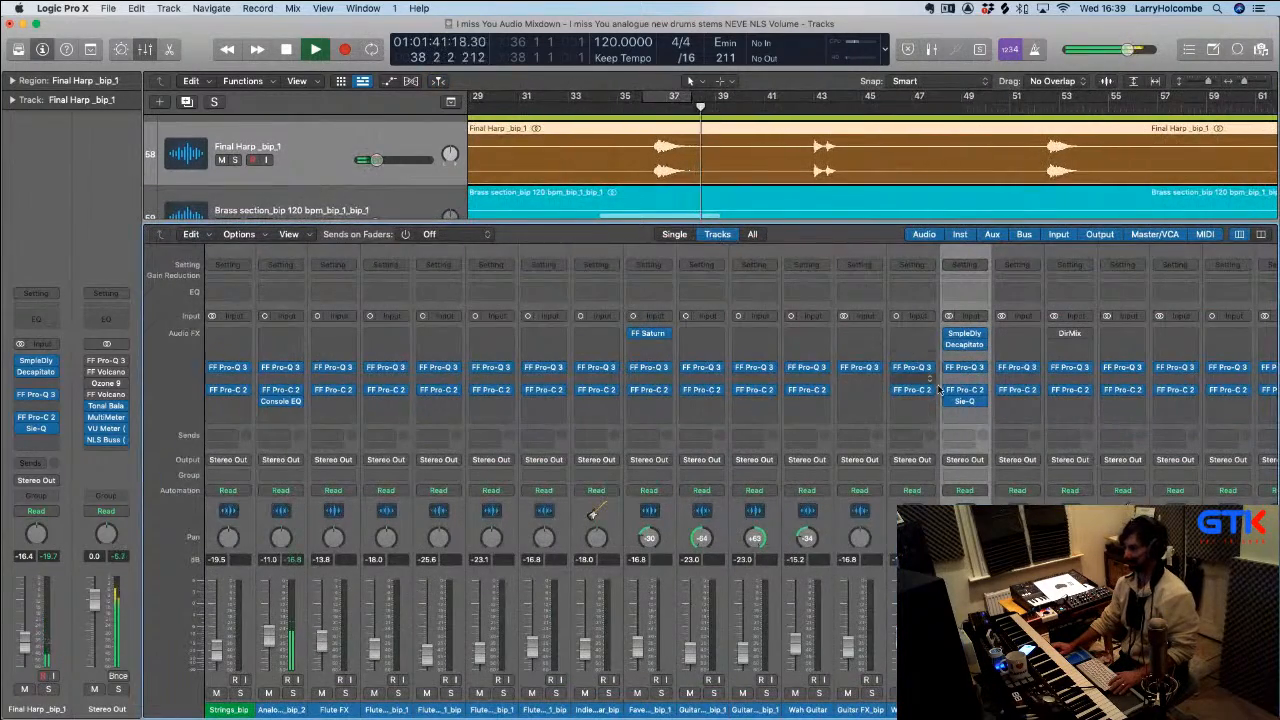
left_click(964, 401)
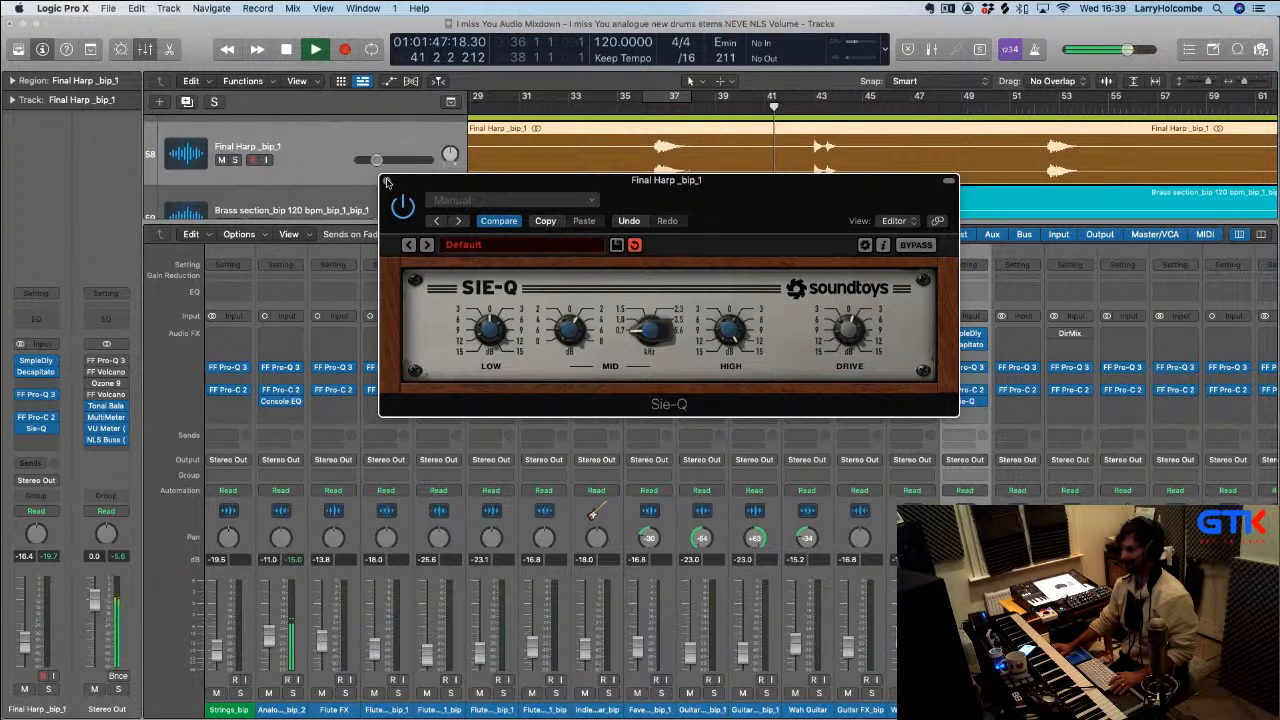
left_click(387, 181)
Lower the Final Harp channel volume to -20.0 dB while its next phrases play in the mix
key("x")
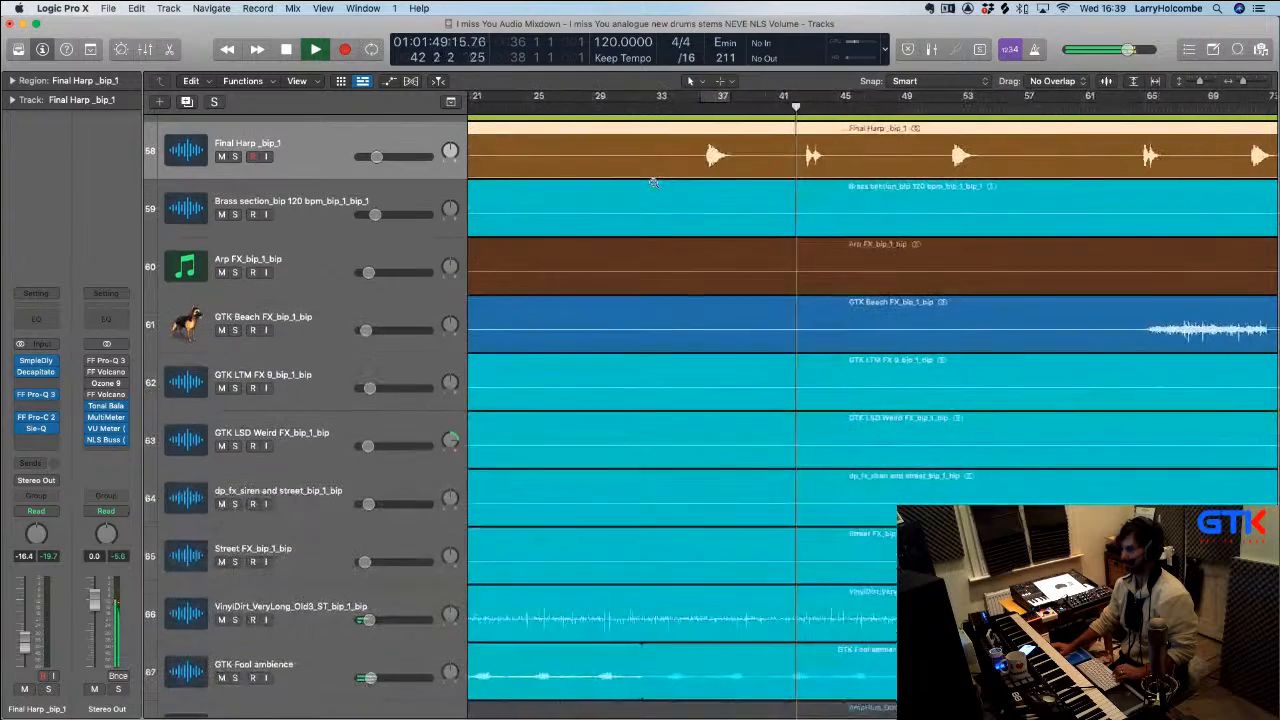
key("x")
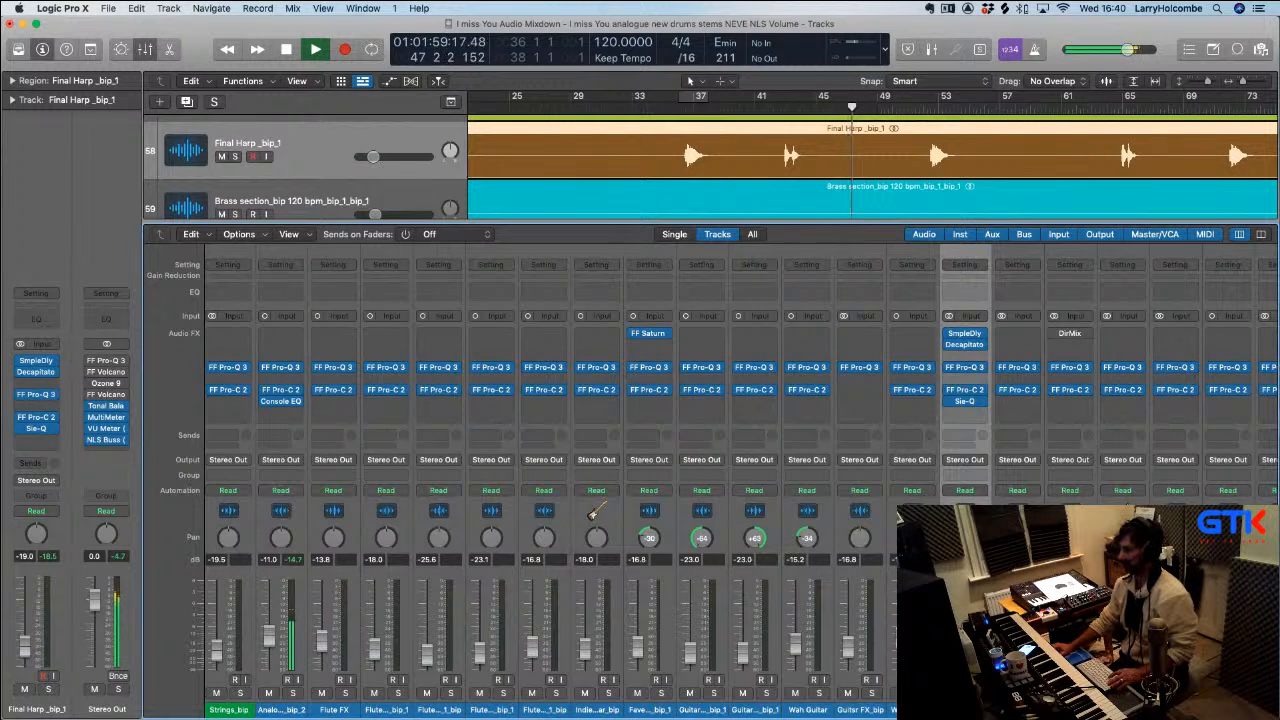
scroll(593, 512, "right", 1)
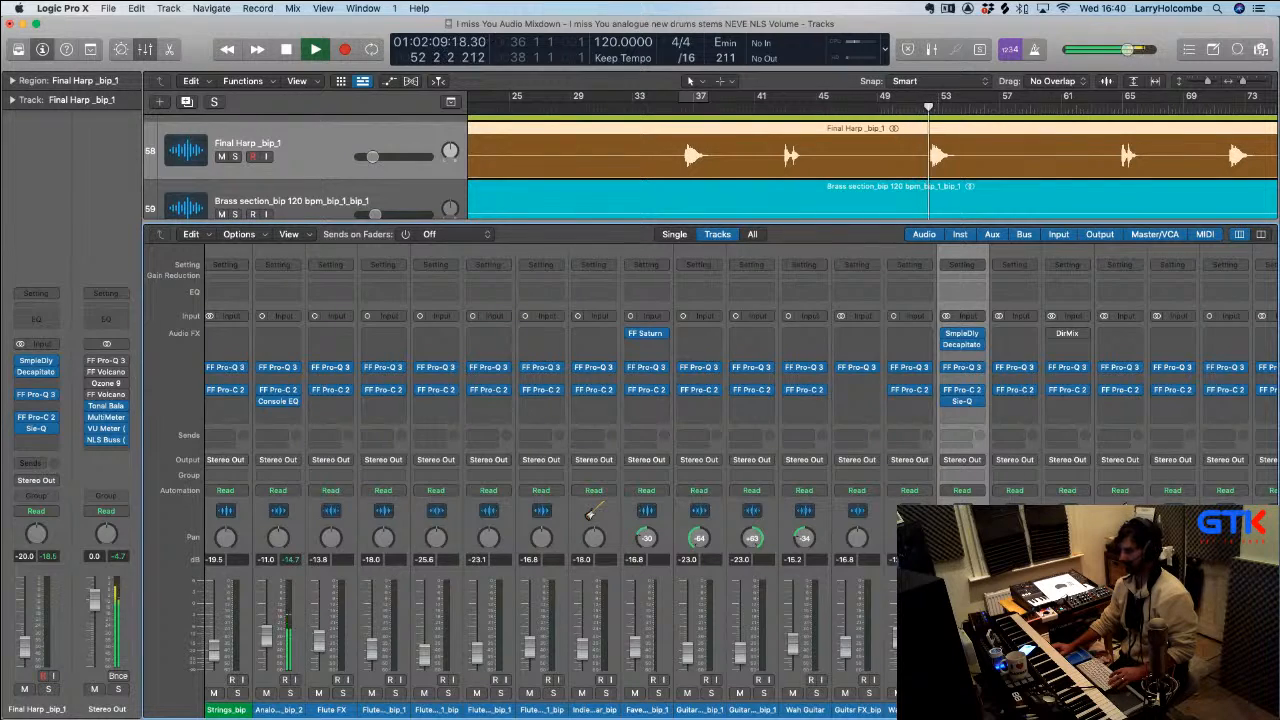
scroll(590, 512, "right", 5)
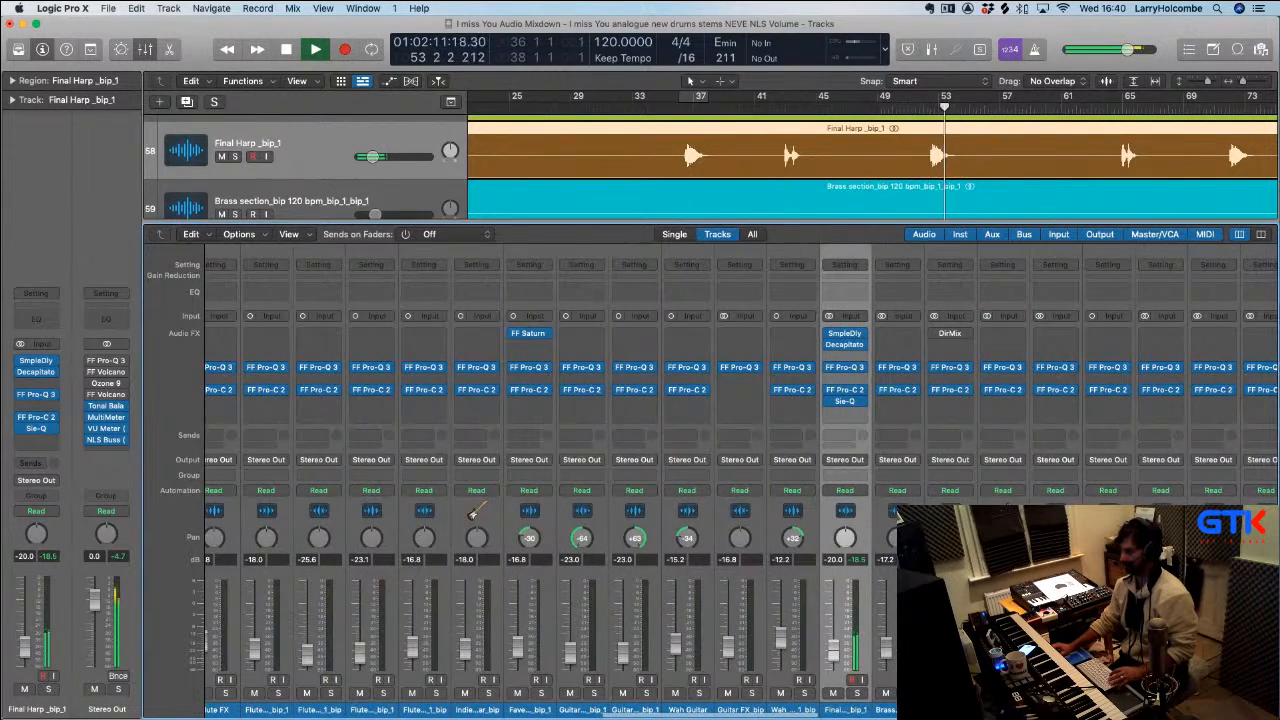
Stop playback, deselect the Final Harp region and bring the guitar tracks into view across the whole arrangement
key("x")
key("z")
key("space")
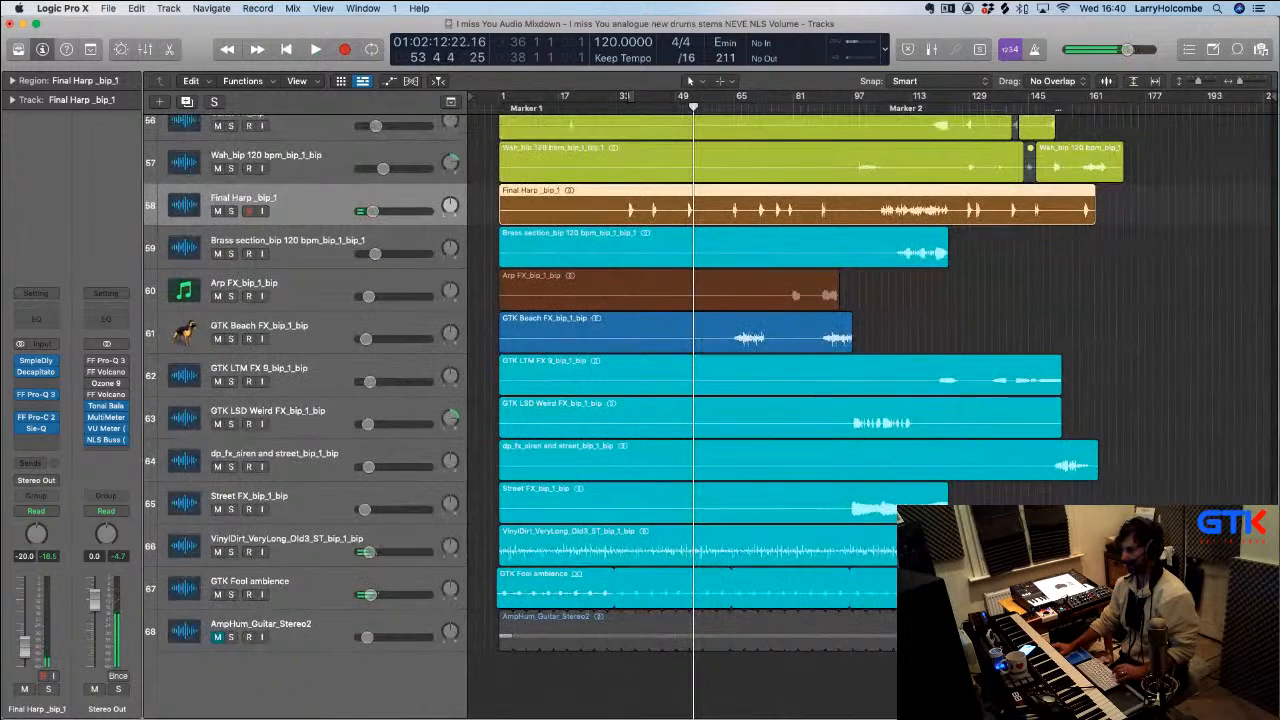
left_click(1043, 291)
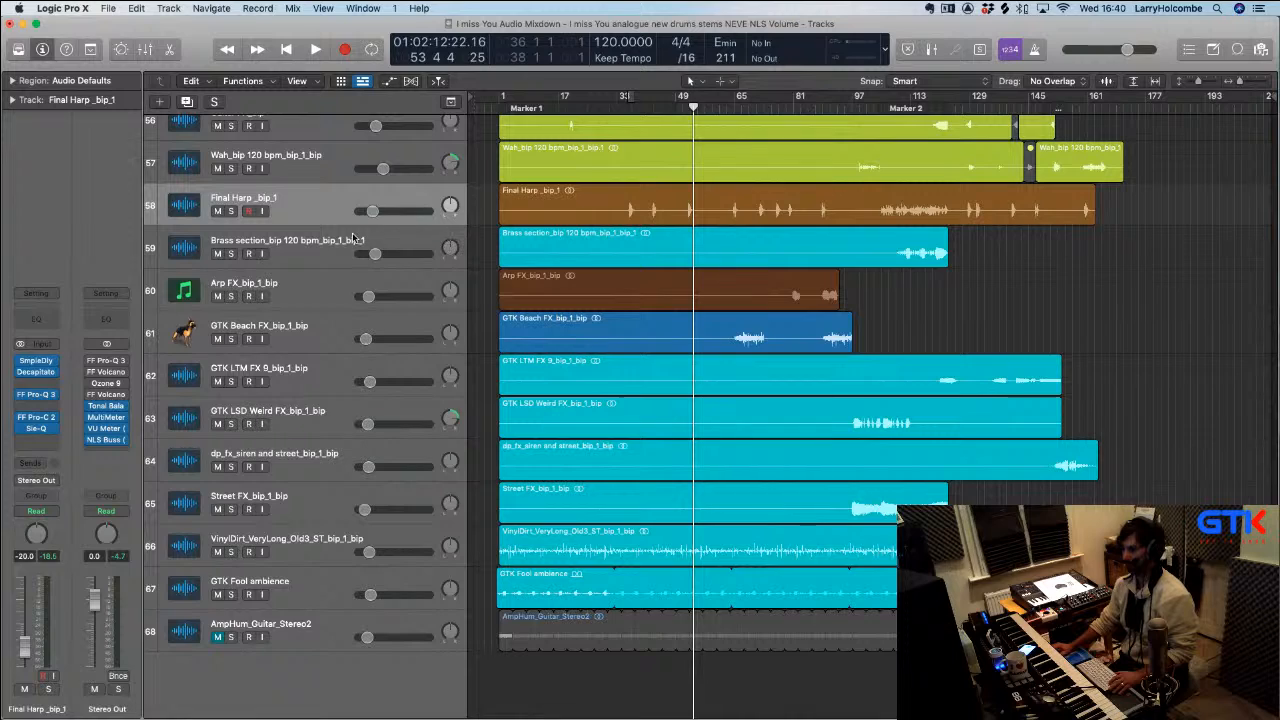
scroll(560, 263, "up", 5)
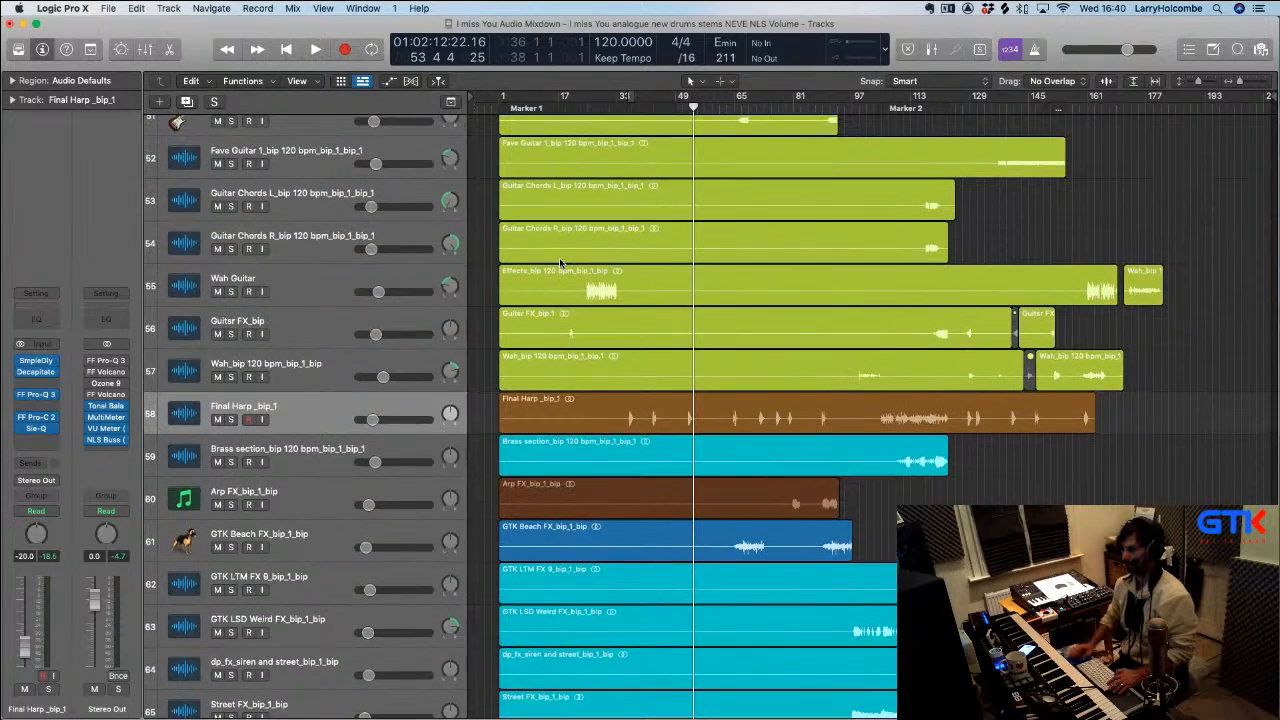
Loop bars 25 to 33 around the first Wah Guitar riff, play it in the mix and select that track
left_click_drag(560, 260, 664, 394)
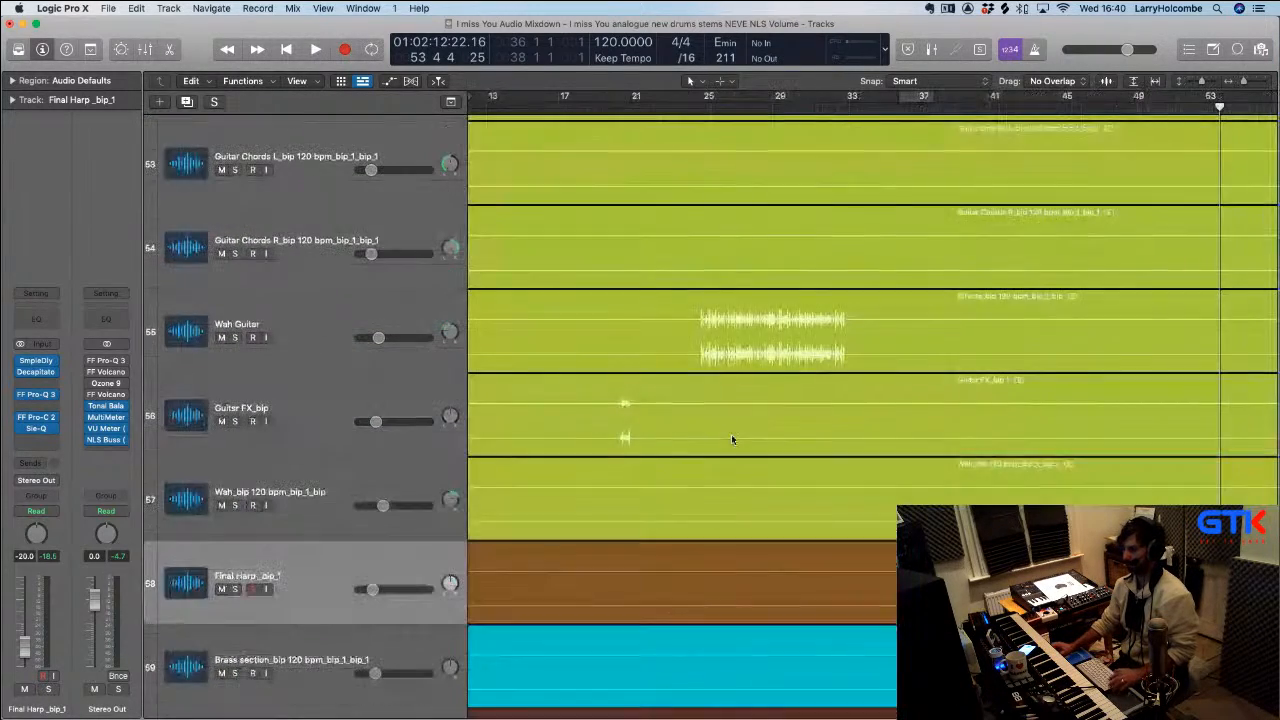
left_click_drag(705, 97, 843, 97)
key("space")
left_click(320, 313)
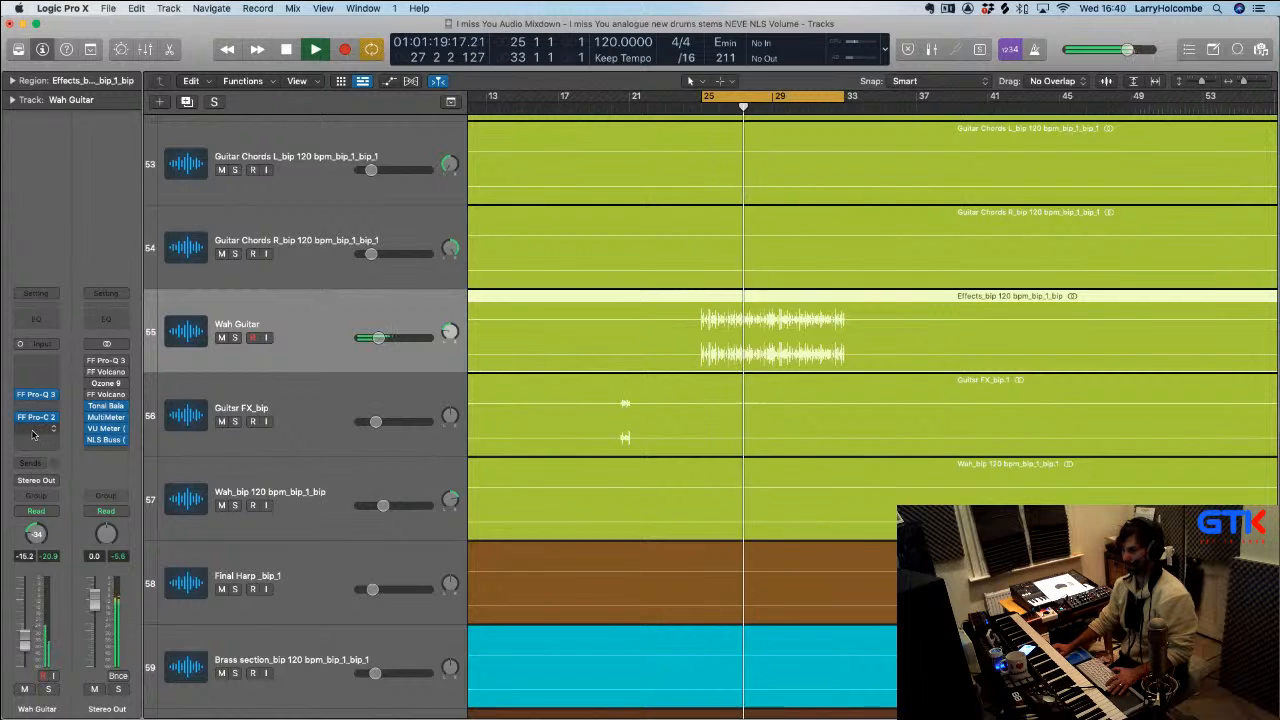
Insert a Vintage Graphic EQ on the Wah Guitar channel after its compressor and place its window clear of the track controls
left_click(52, 433)
mouse_move(68, 478)
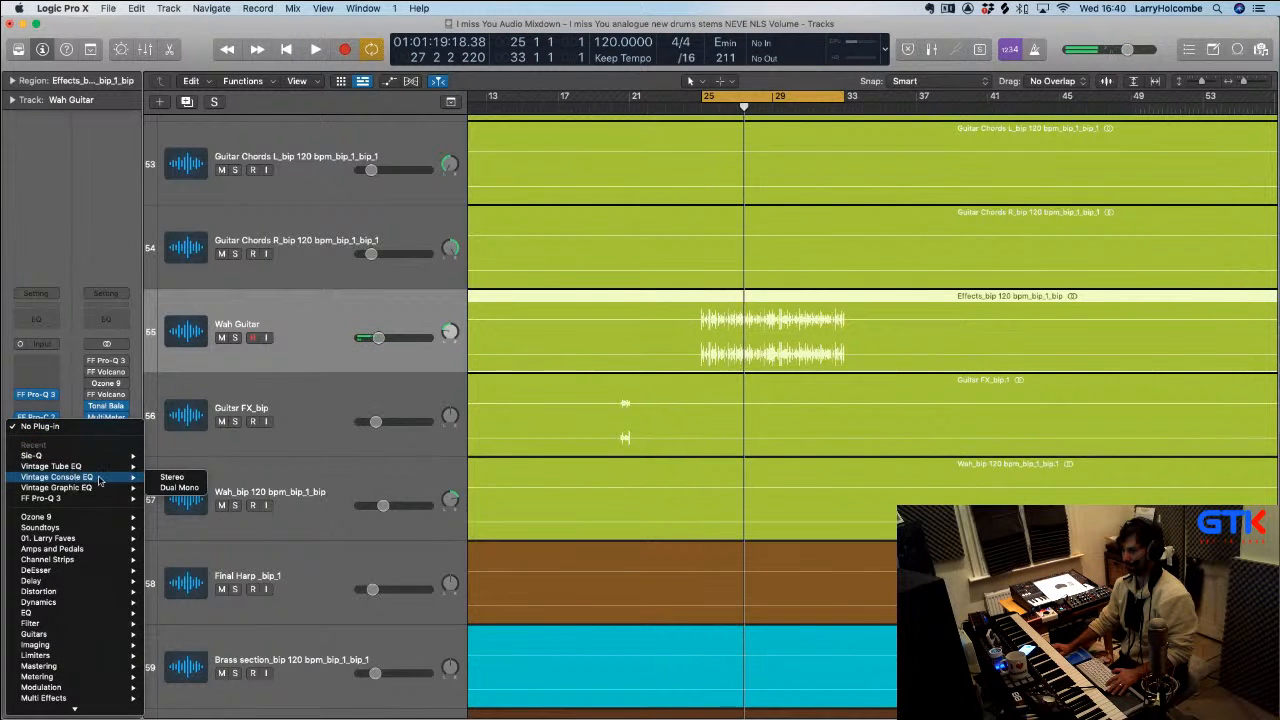
left_click(170, 488)
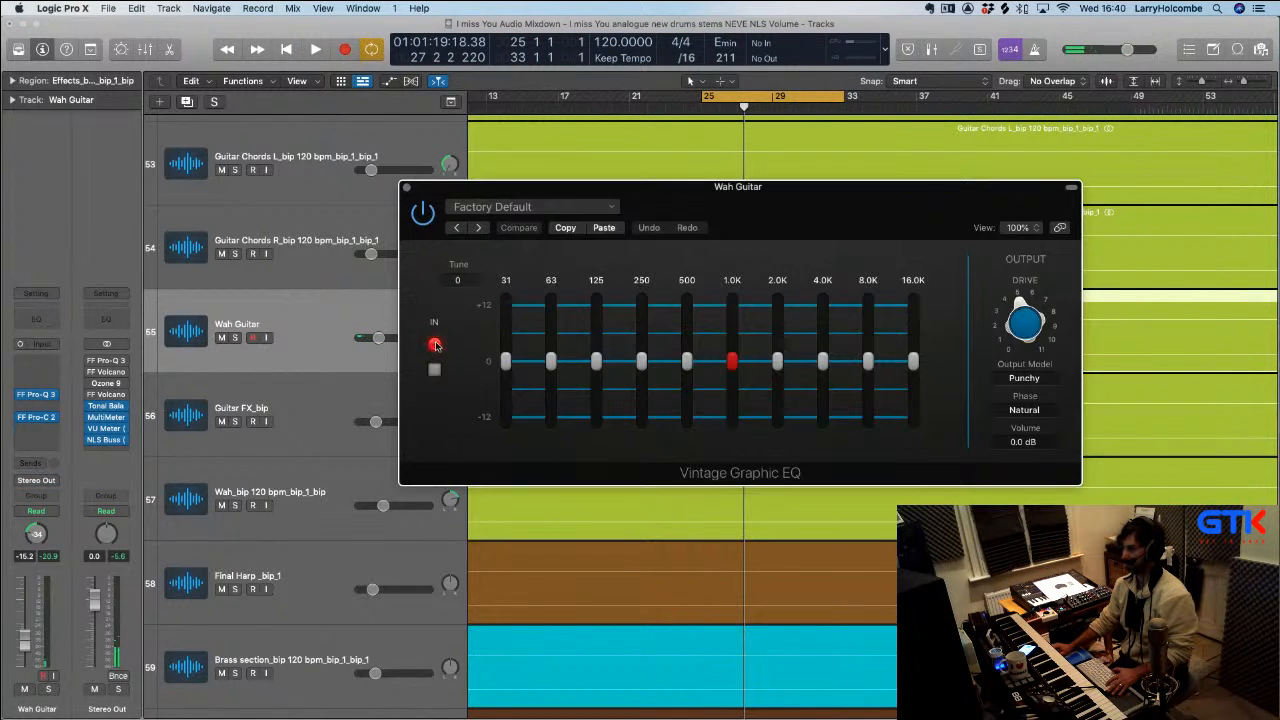
left_click_drag(756, 186, 669, 160)
Try the Funky Rhythm Guitar preset on the Wah Guitar EQ and compare the looped riff with the plug-in bypassed and active
left_click(450, 181)
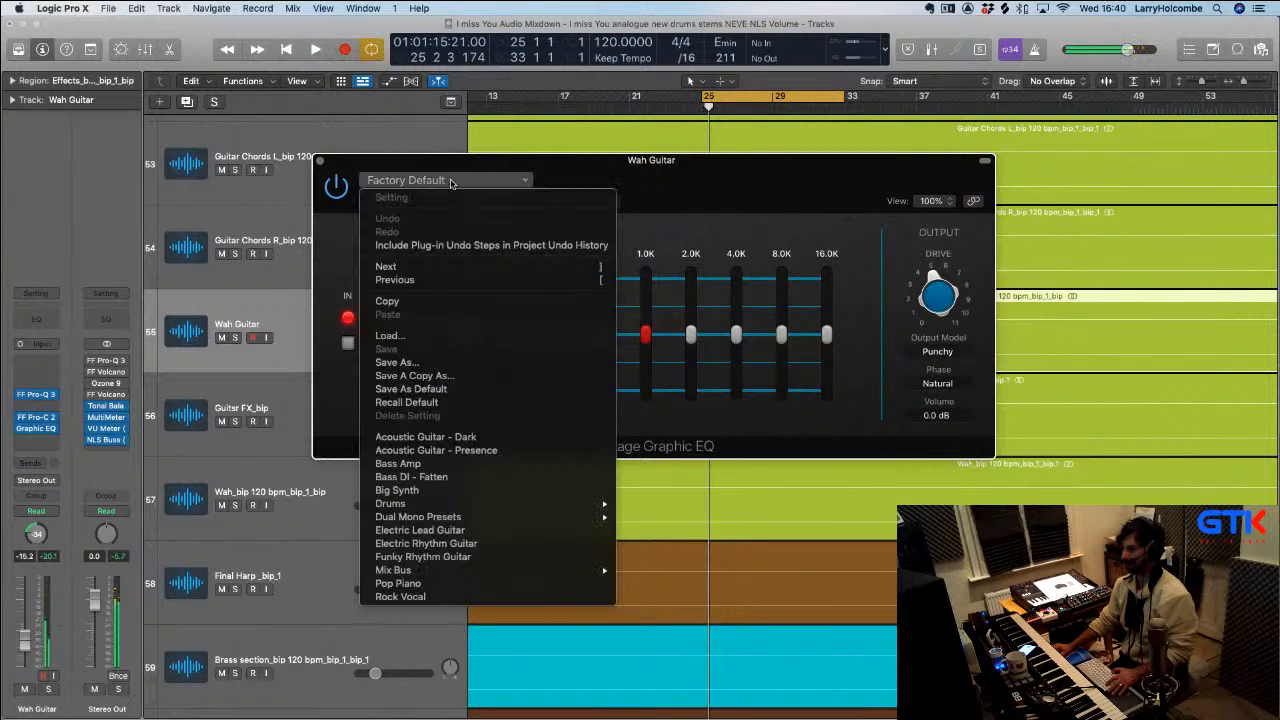
left_click(498, 556)
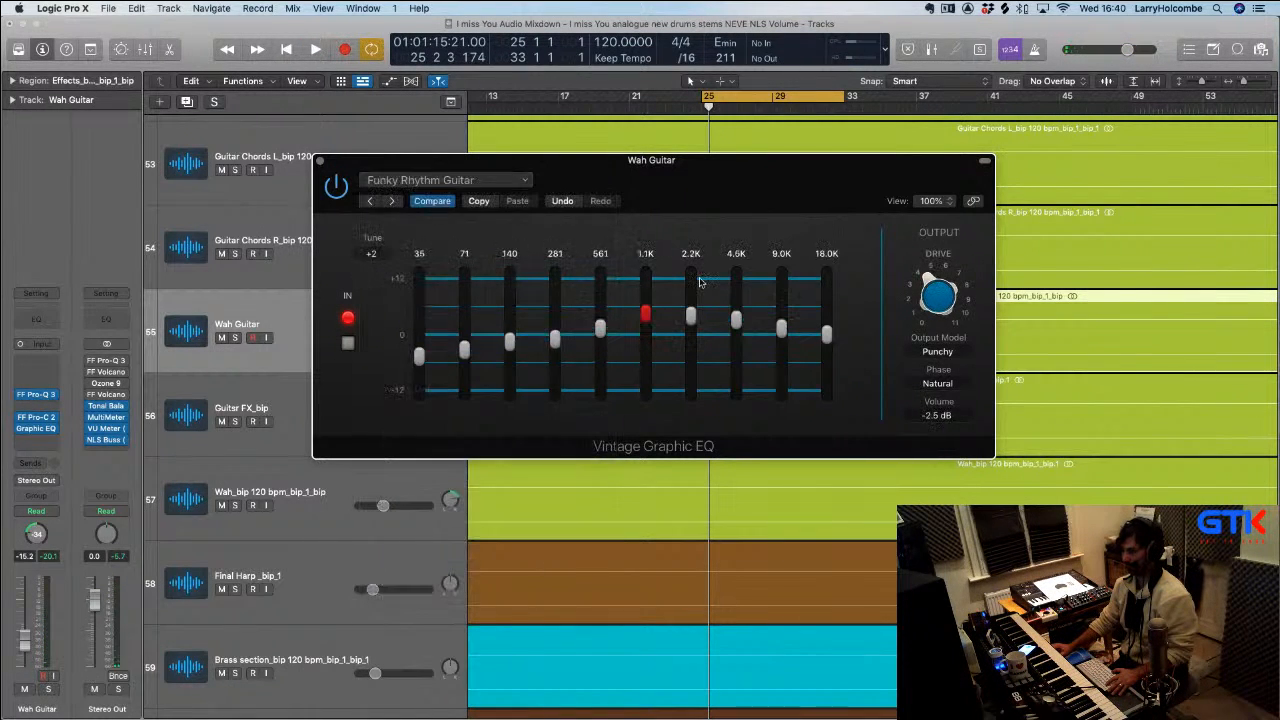
key("space")
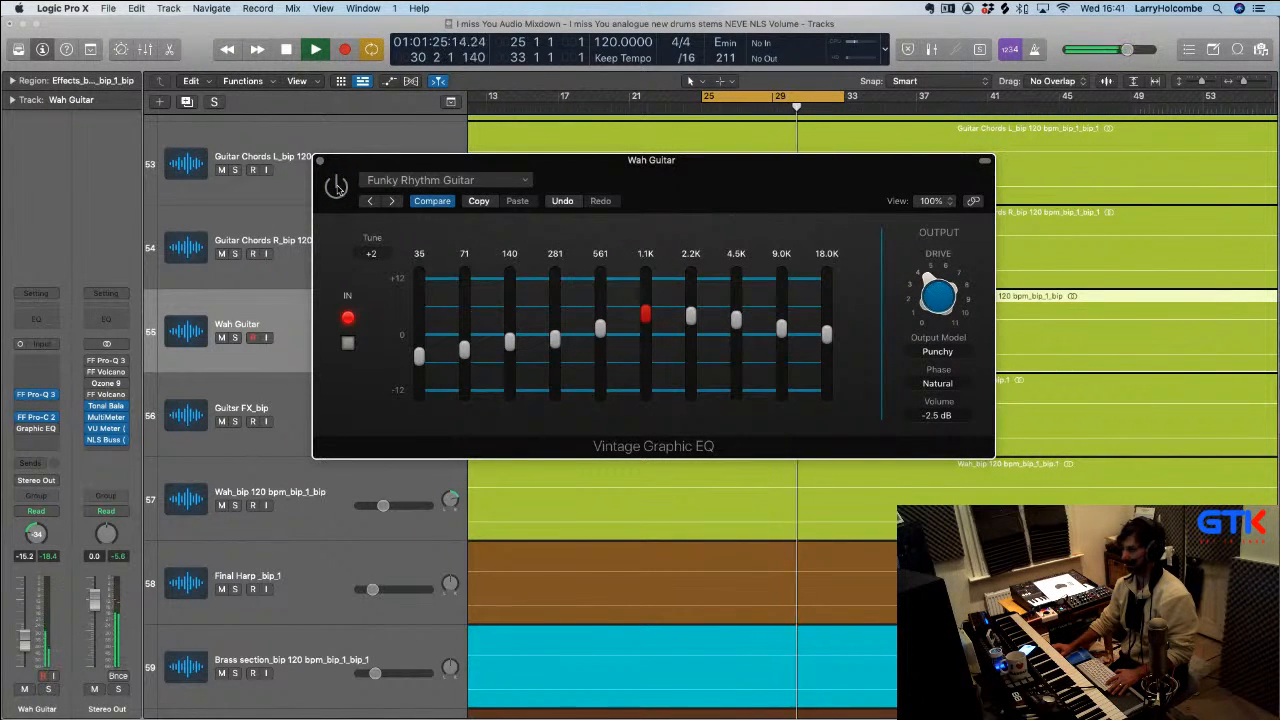
key("space")
key("space")
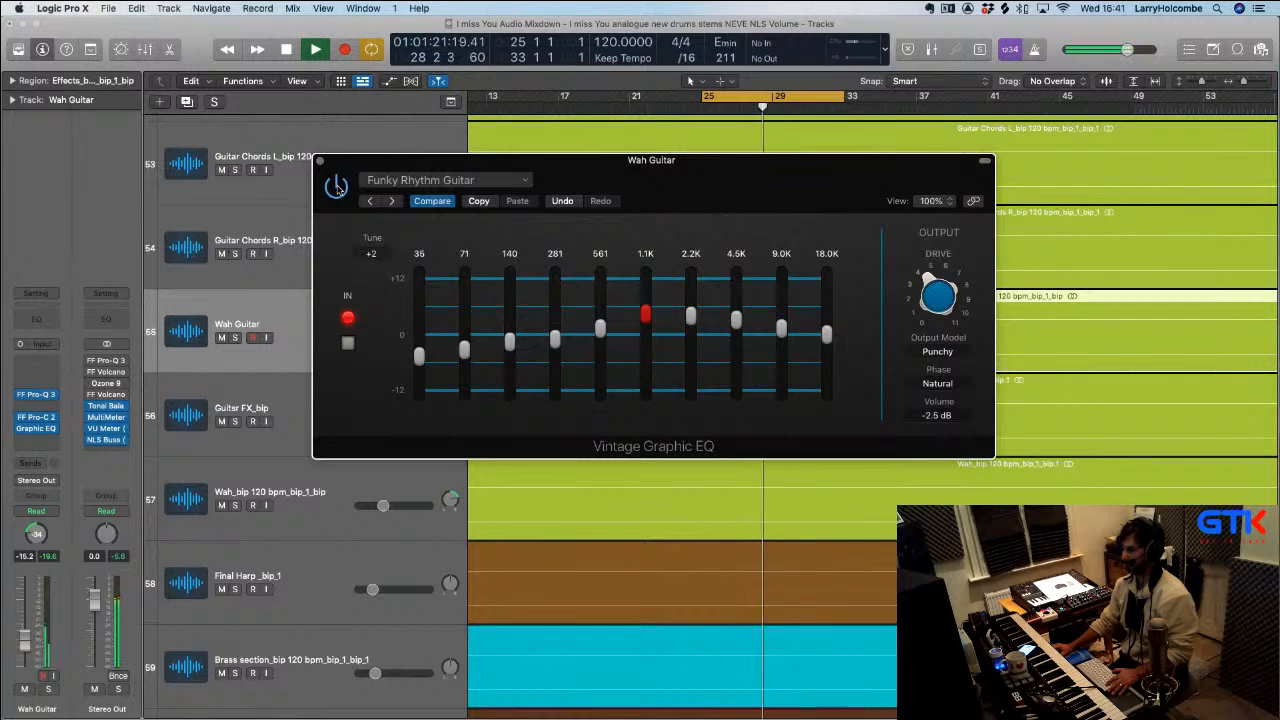
key("space")
Try the Electric Rhythm Guitar preset on the Wah Guitar EQ and compare the riff with the EQ switched out and in
left_click(425, 180)
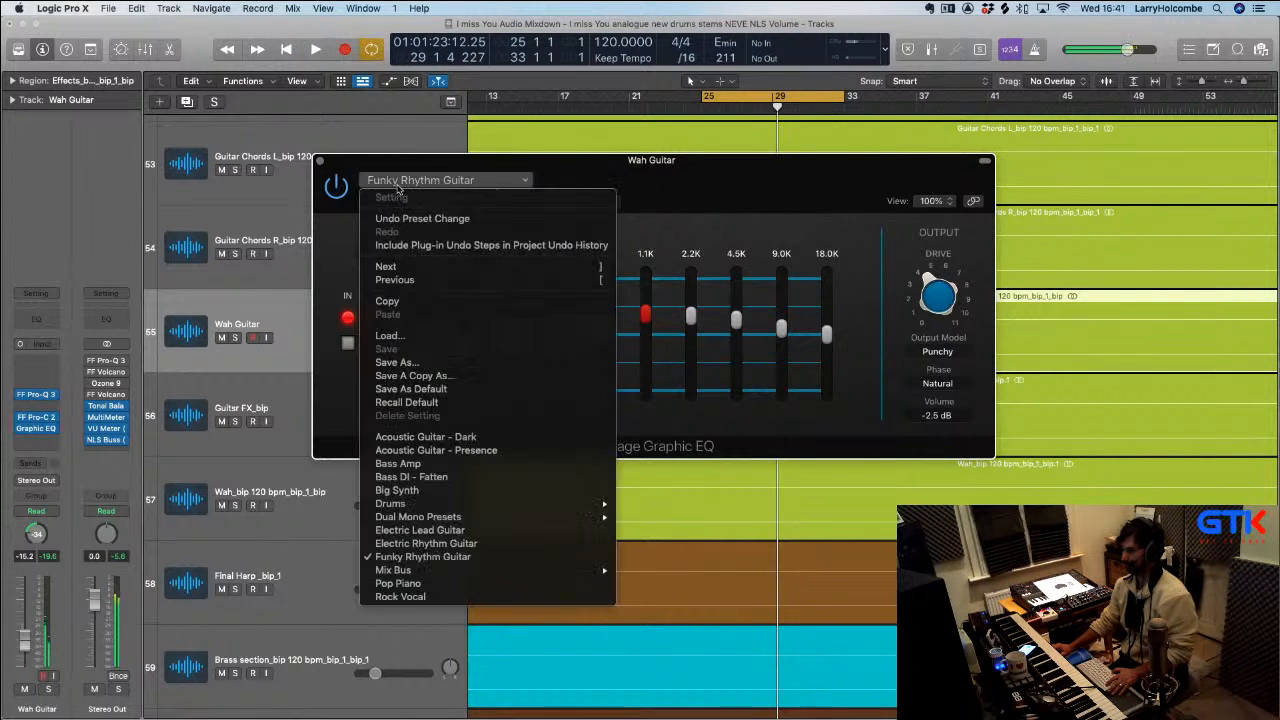
left_click(469, 544)
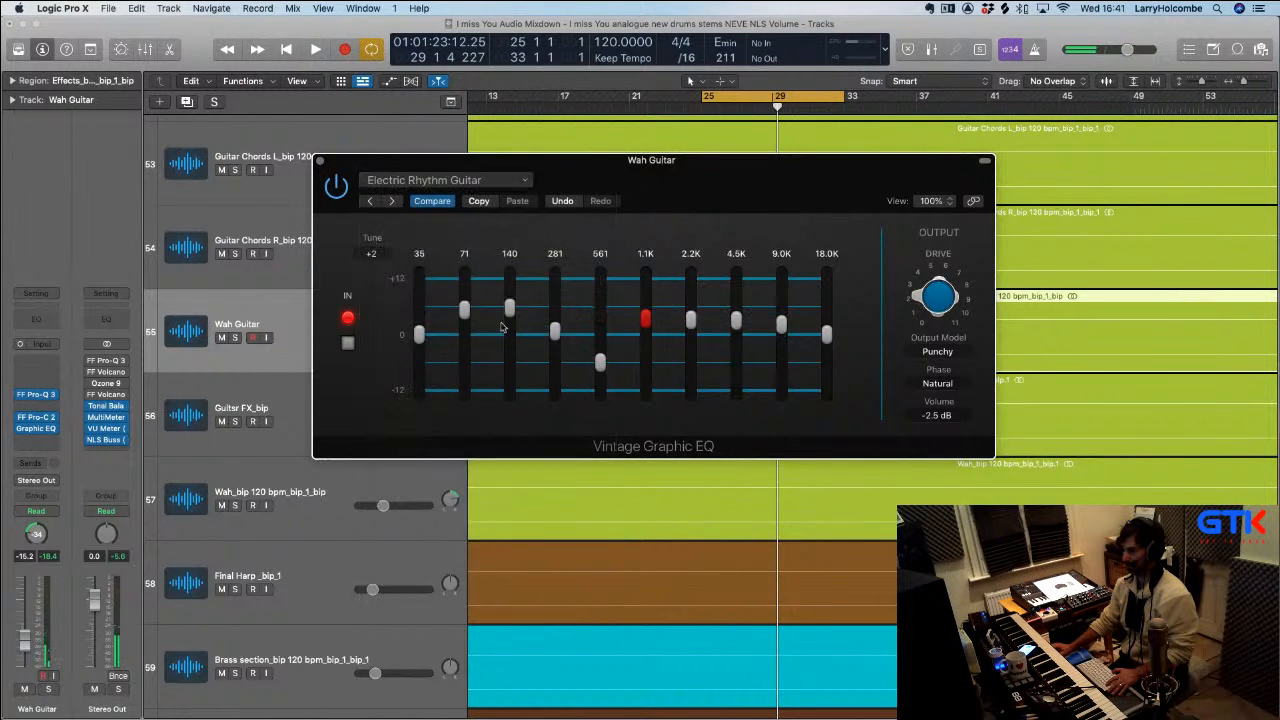
key("space")
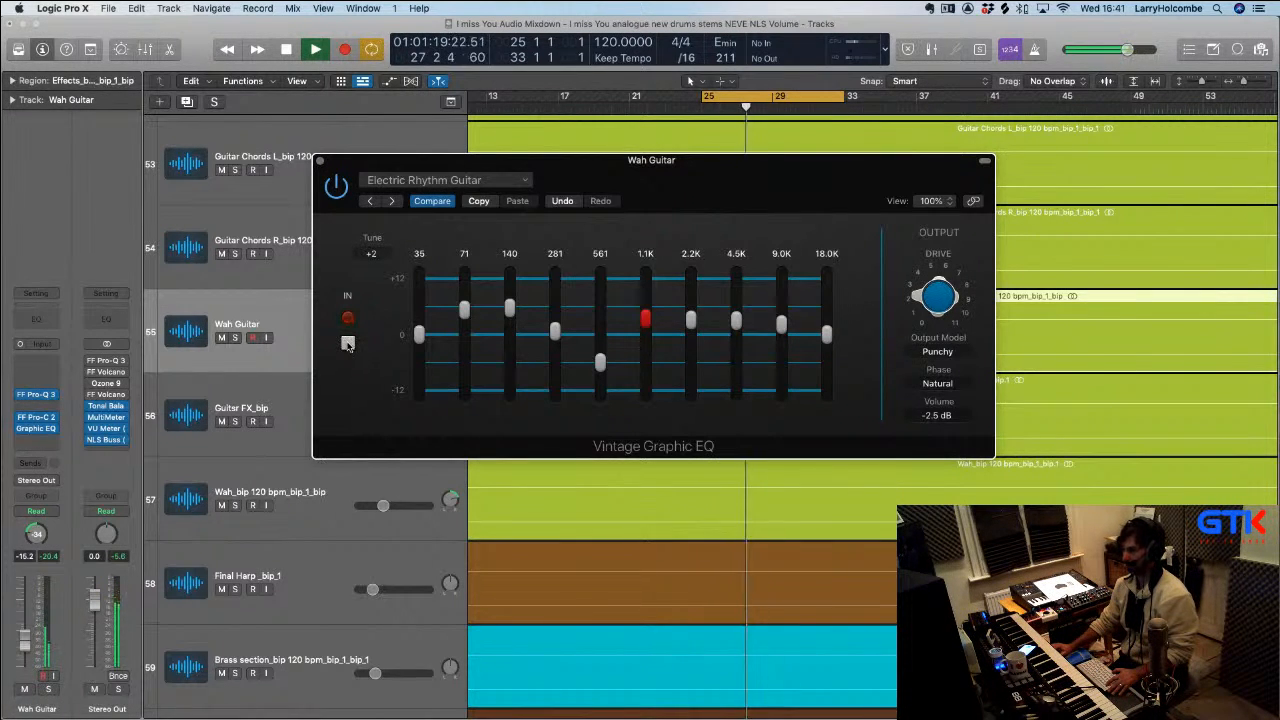
left_click(348, 343)
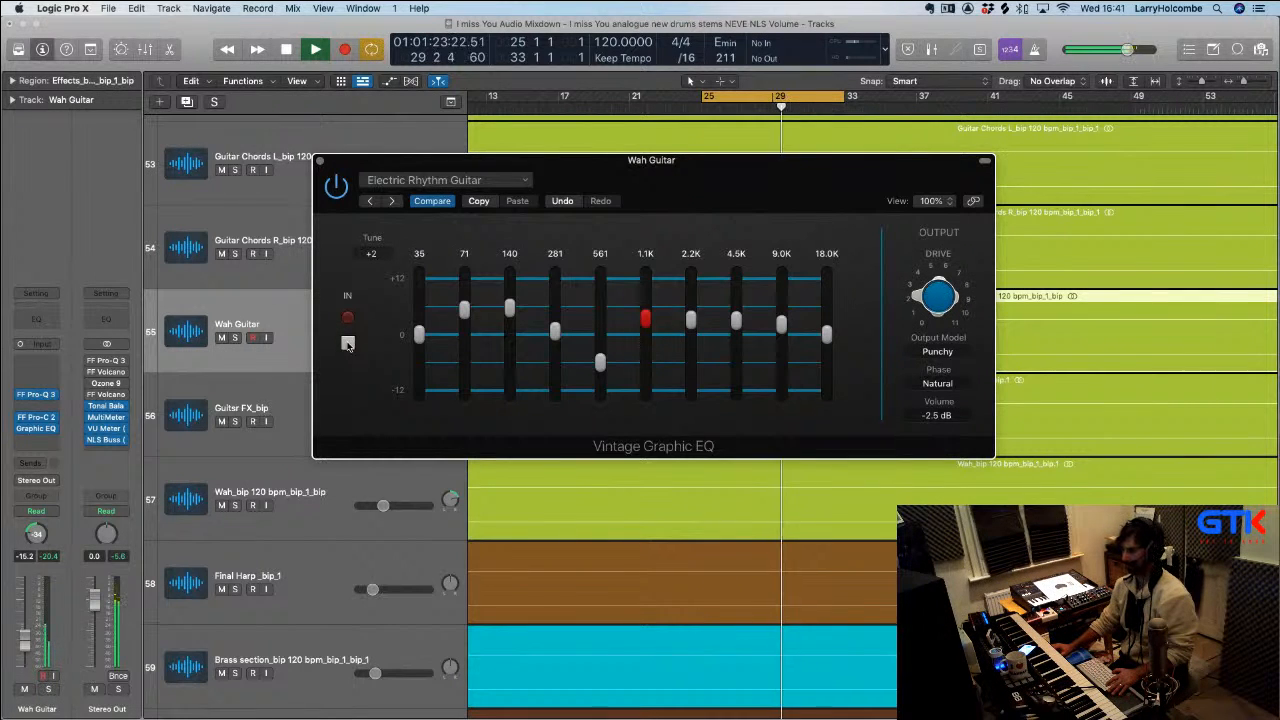
left_click(348, 343)
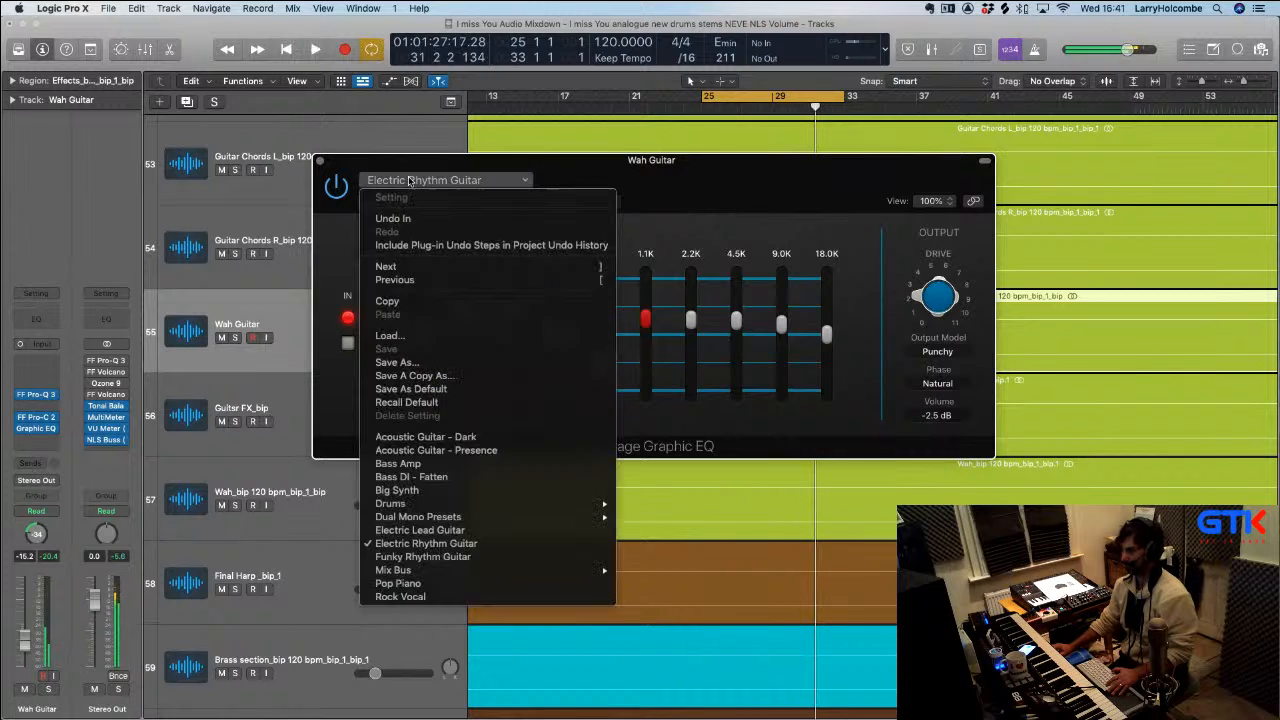
Audition the Electric Lead Guitar preset against the unequalized Wah Guitar riff and lower the EQ's output volume to -0.4 dB
left_click(445, 180)
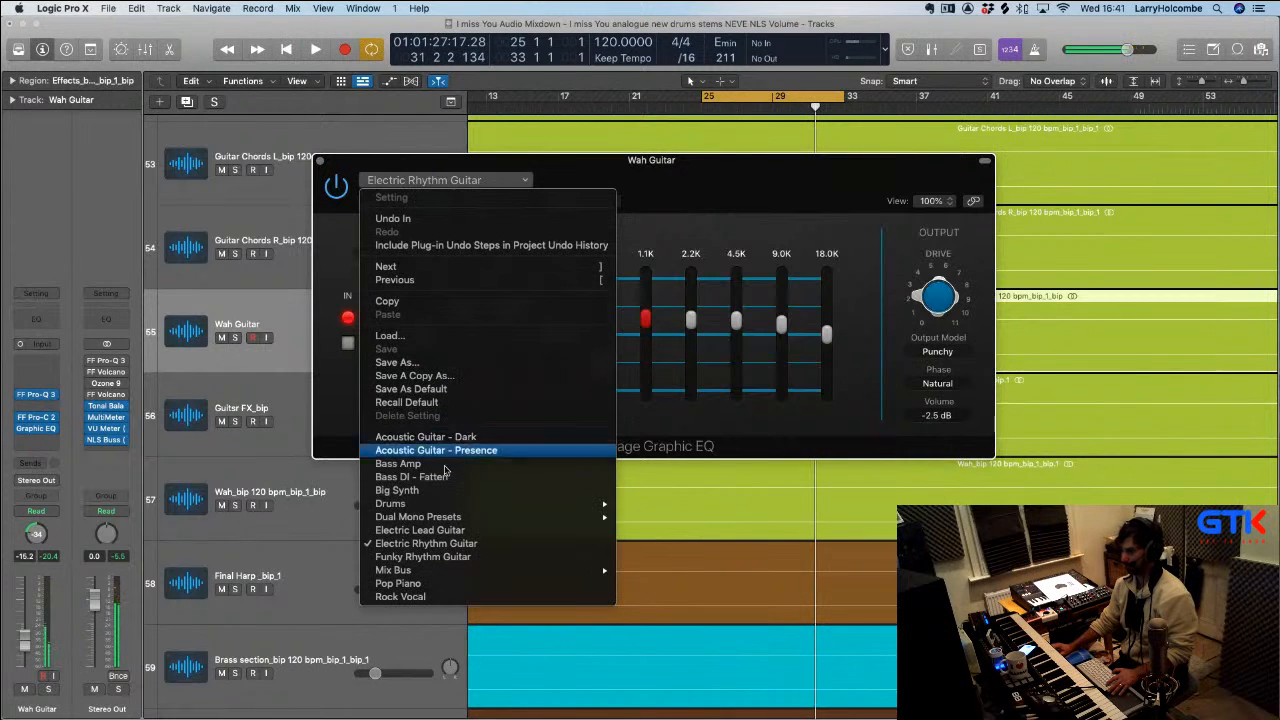
left_click(449, 530)
key("space")
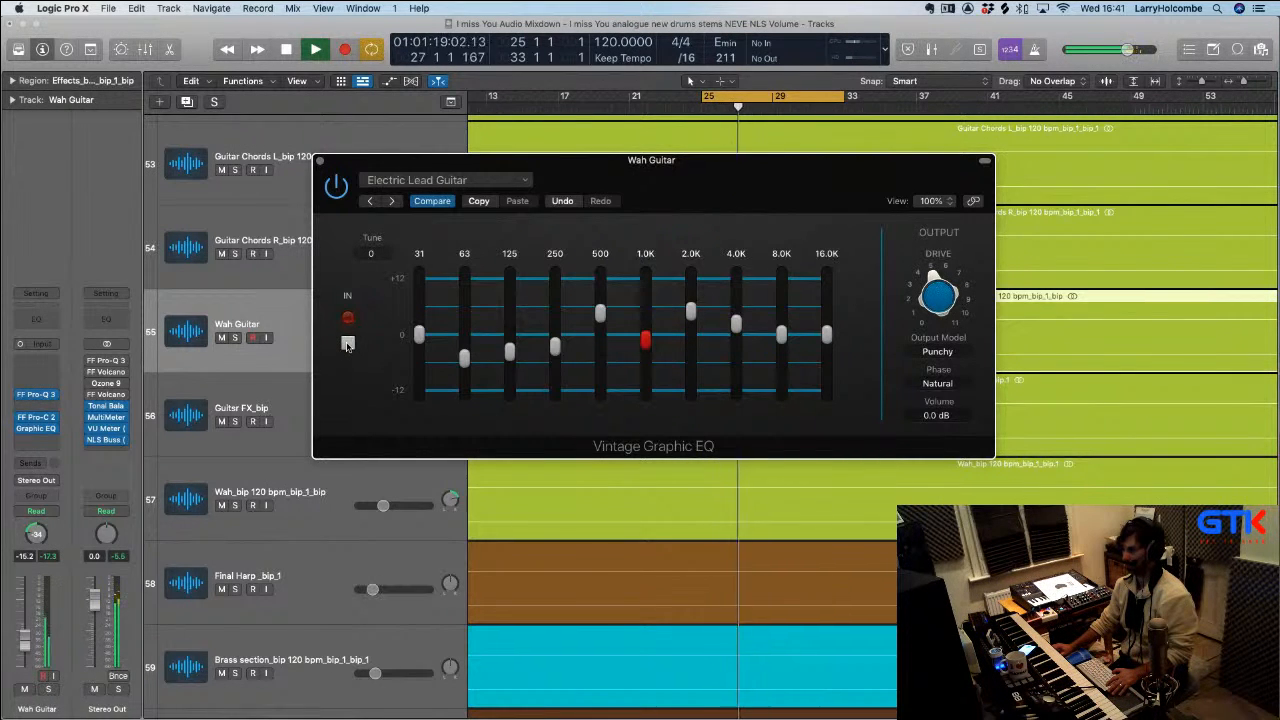
left_click(348, 343)
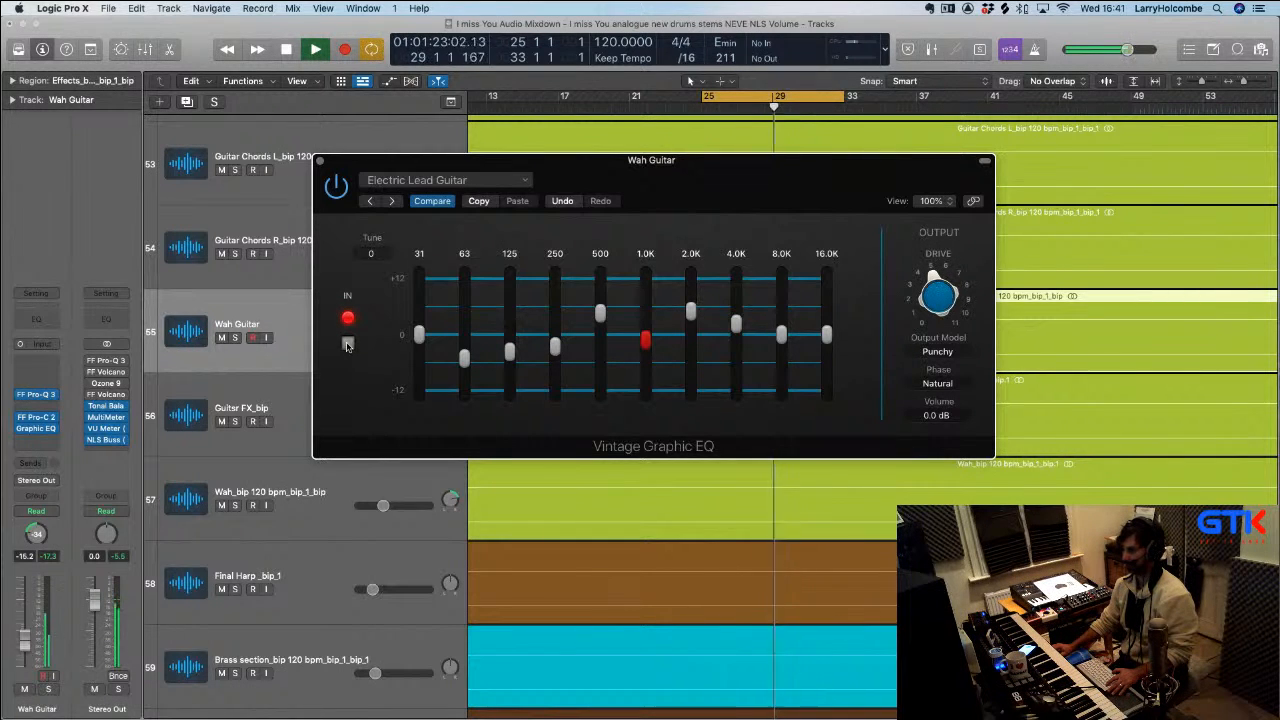
key("space")
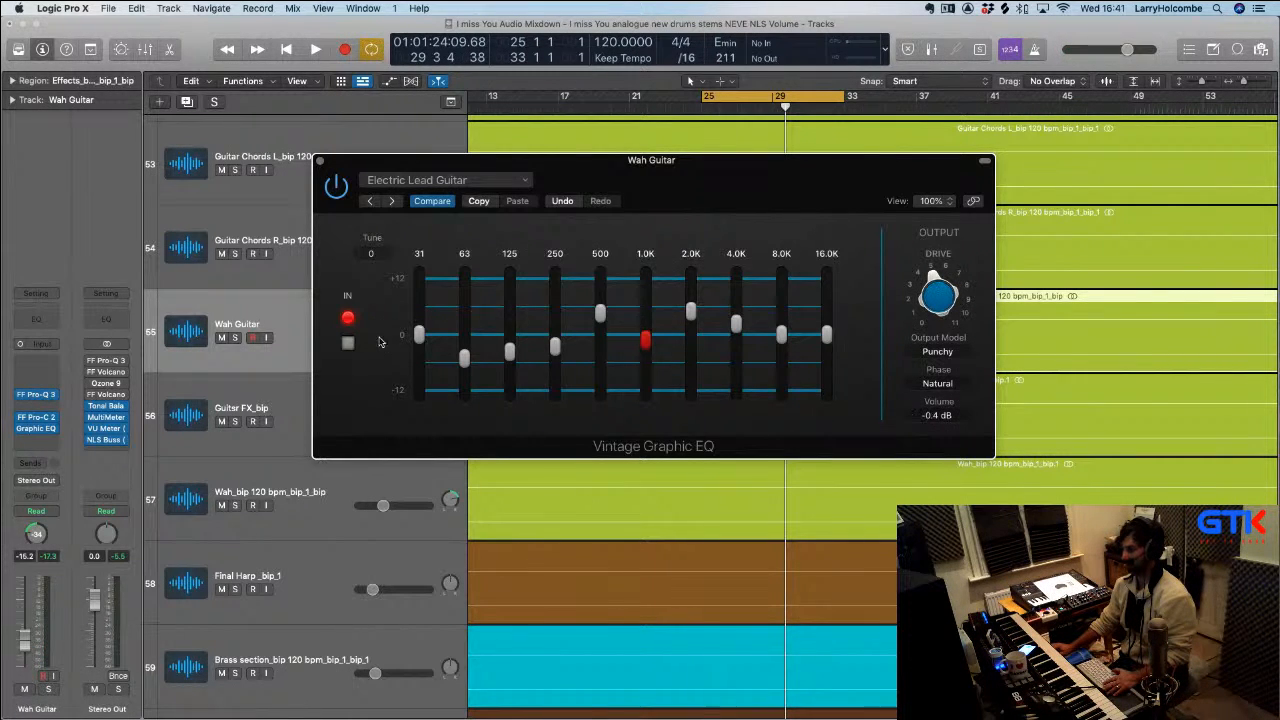
Lower the preset's 2 kHz band and trim its 500 Hz band to 2.7 dB while the Wah Guitar loop plays
key("space")
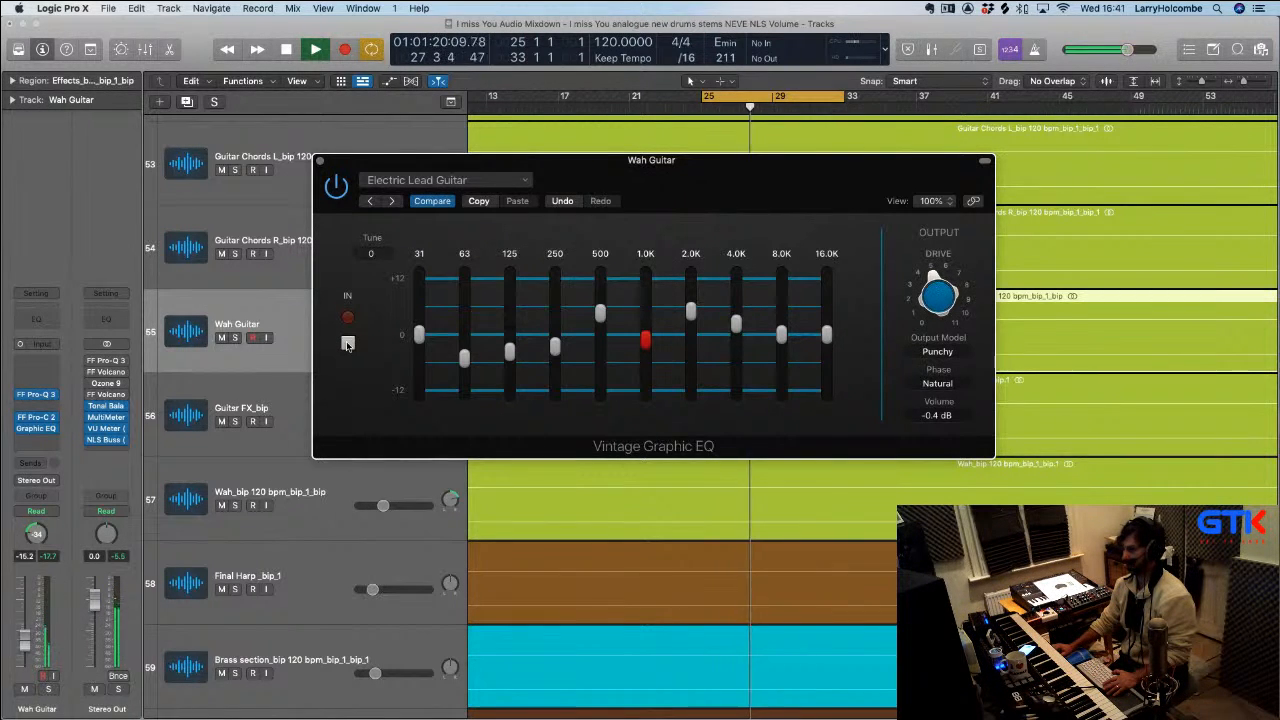
mouse_move(690, 320)
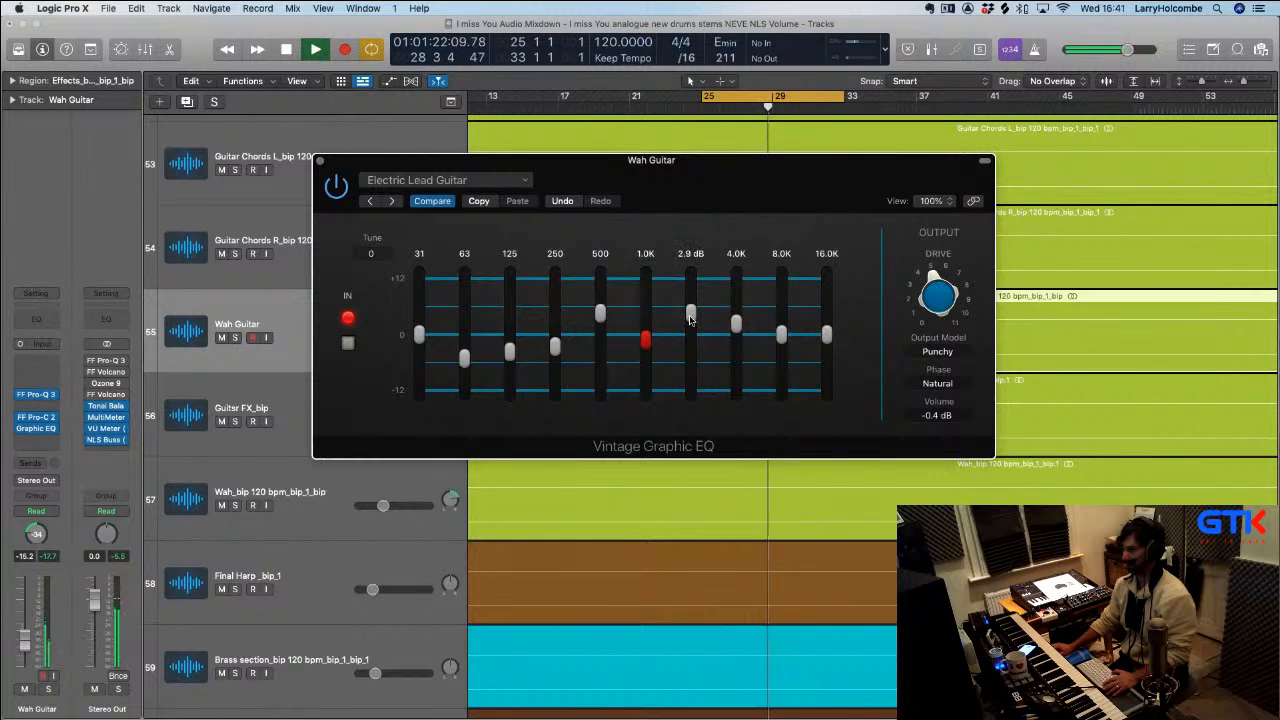
mouse_move(600, 316)
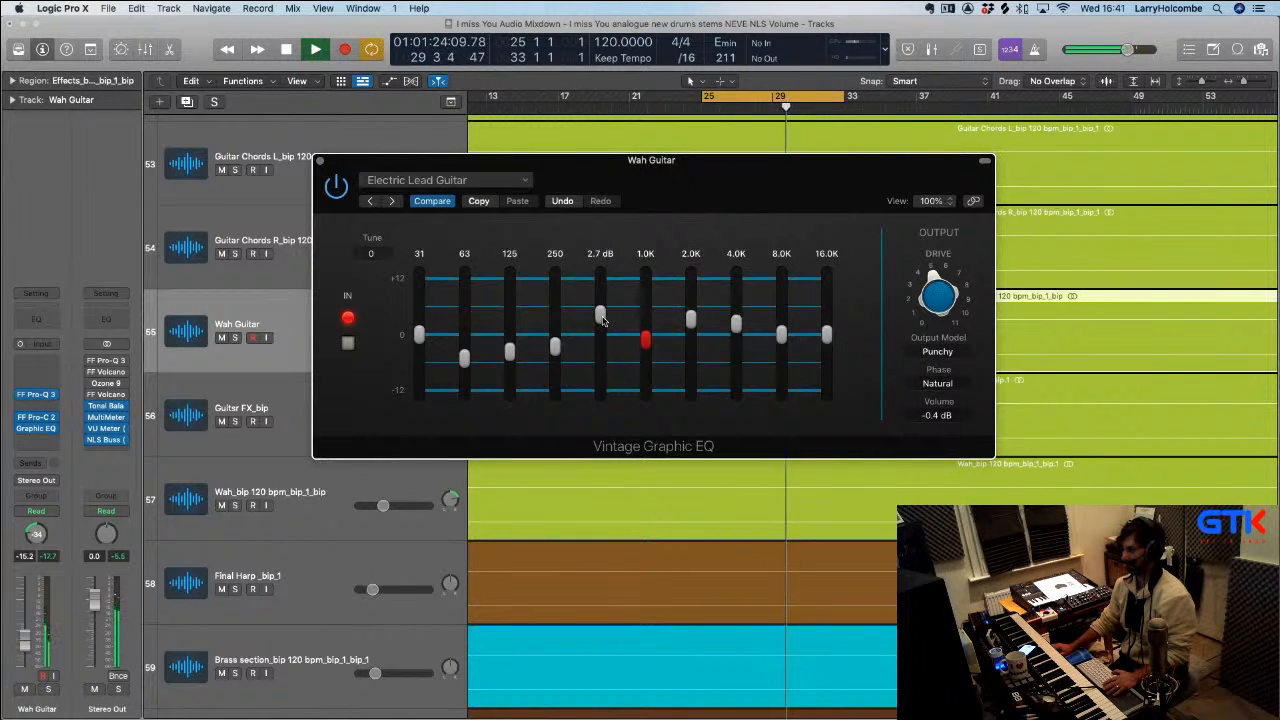
key("space")
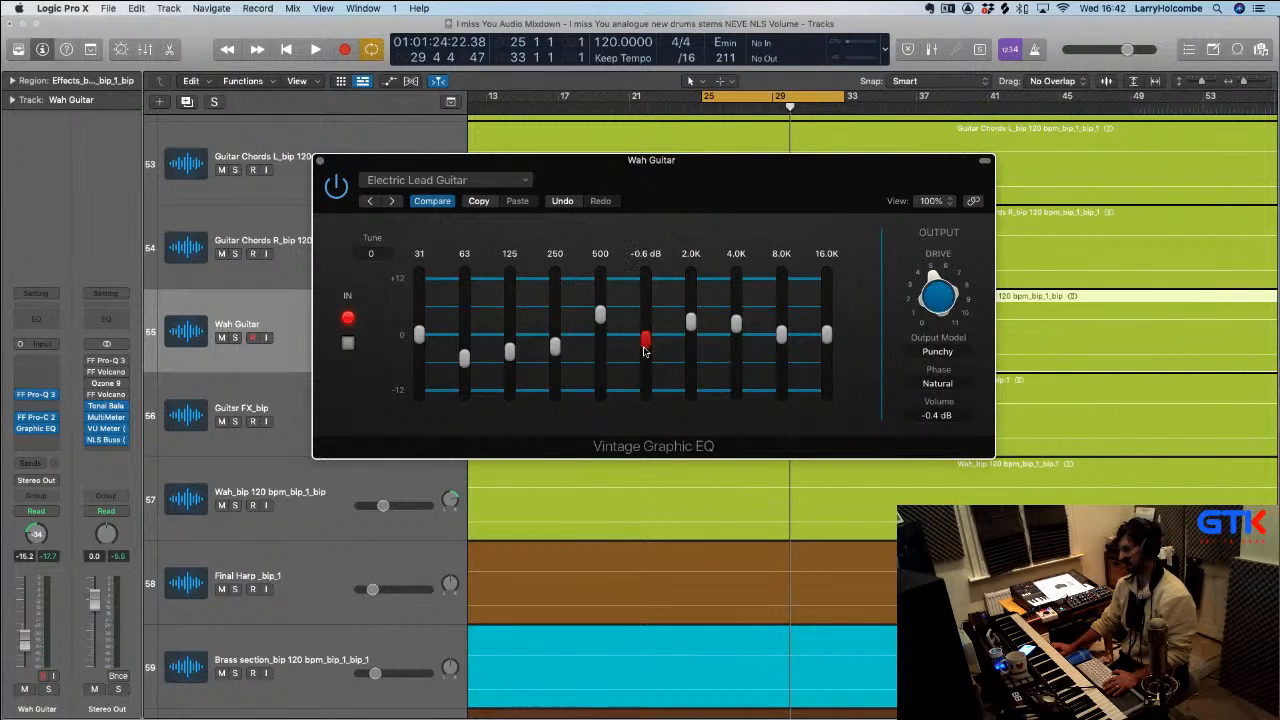
Reload the Electric Rhythm Guitar preset on the Wah Guitar EQ and play the loop again
left_click(404, 182)
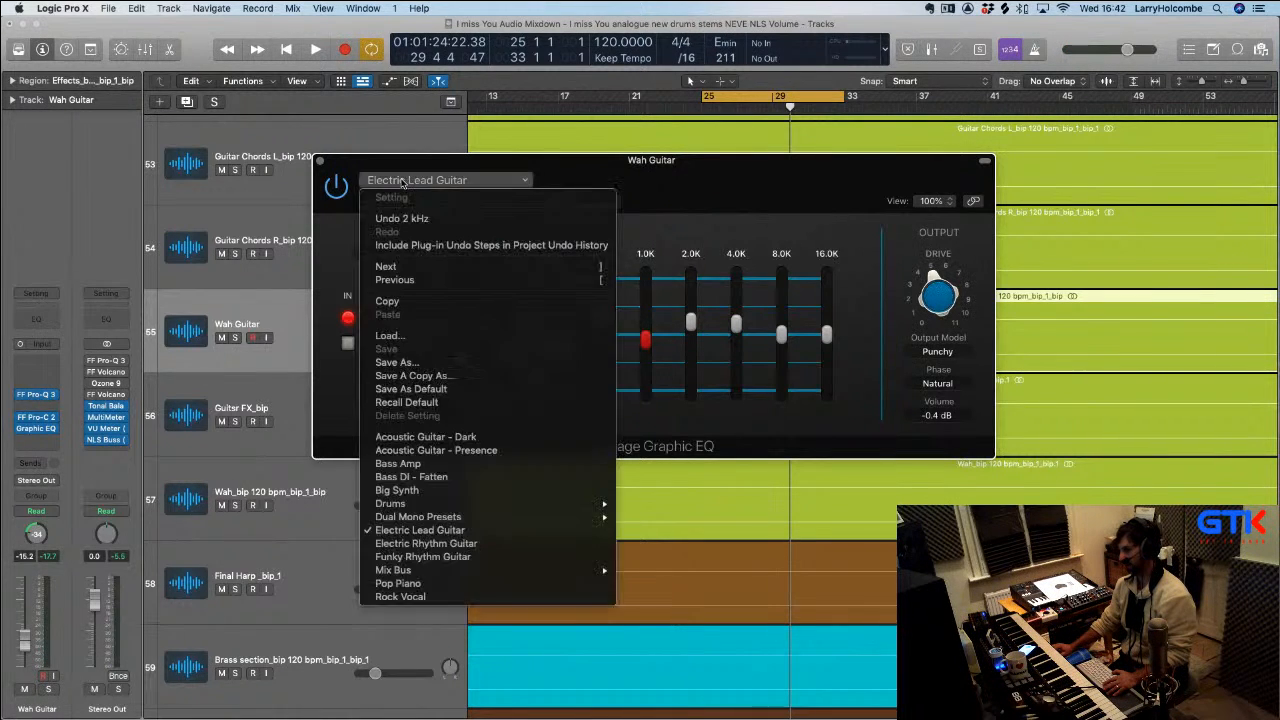
left_click(460, 543)
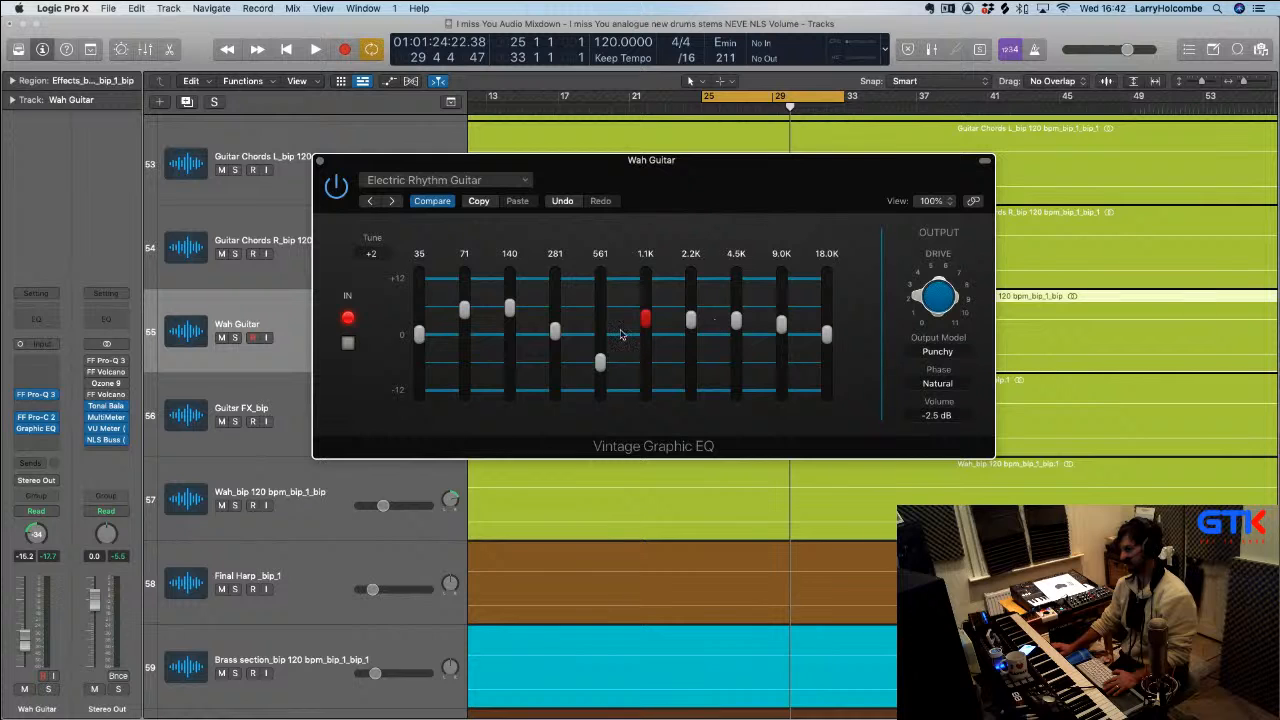
left_click_drag(614, 174, 616, 169)
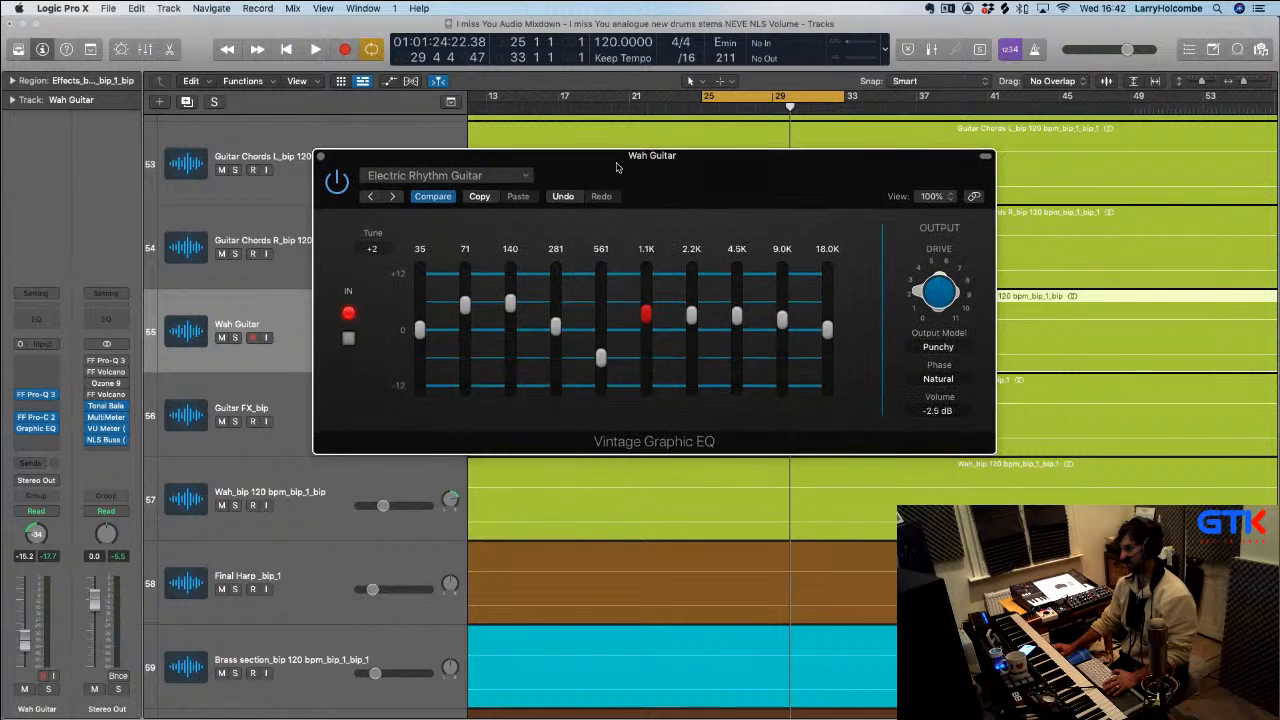
key("space")
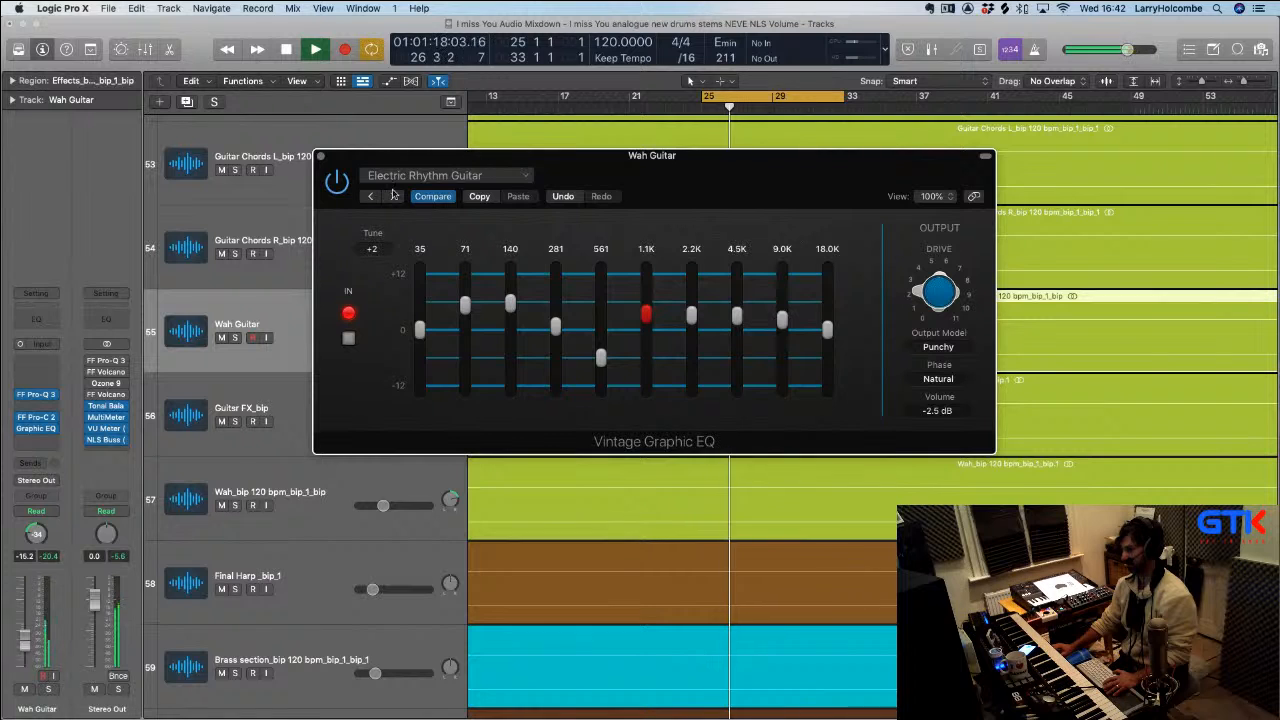
Settle on the Funky Rhythm Guitar preset for the Wah Guitar, comparing the riff with the EQ off and on before stopping playback
left_click(470, 176)
left_click(438, 556)
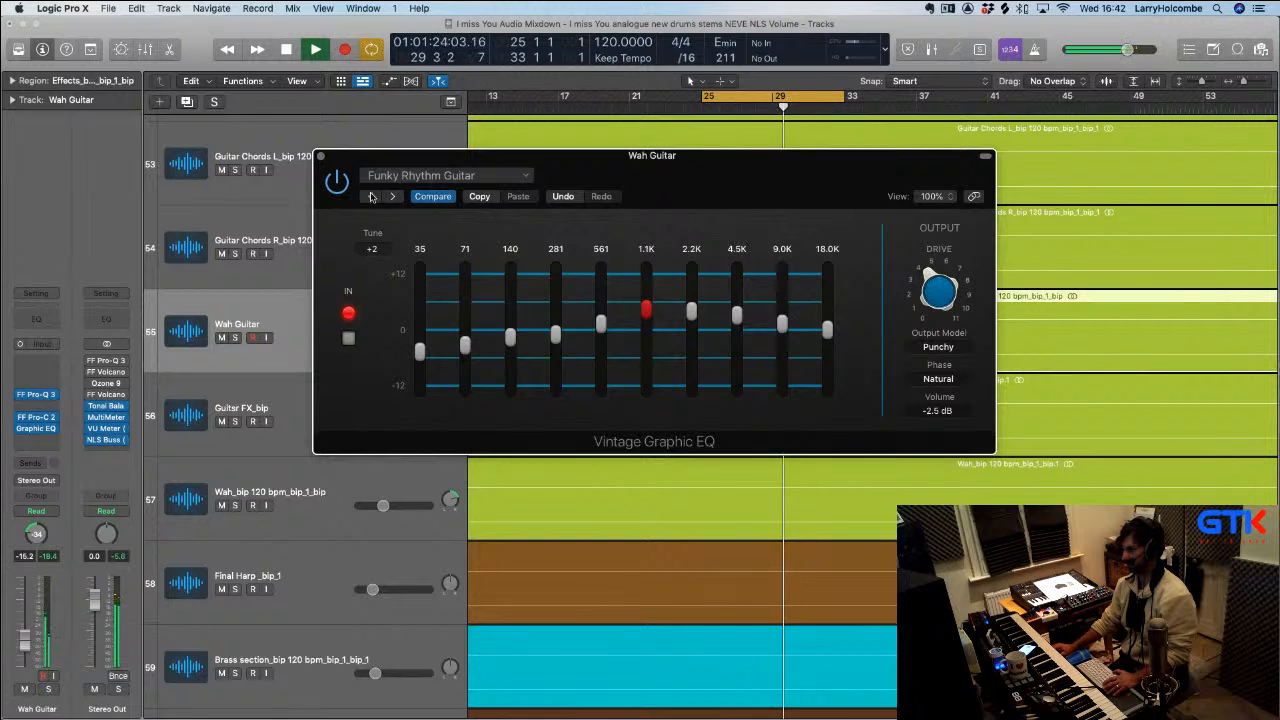
left_click(338, 181)
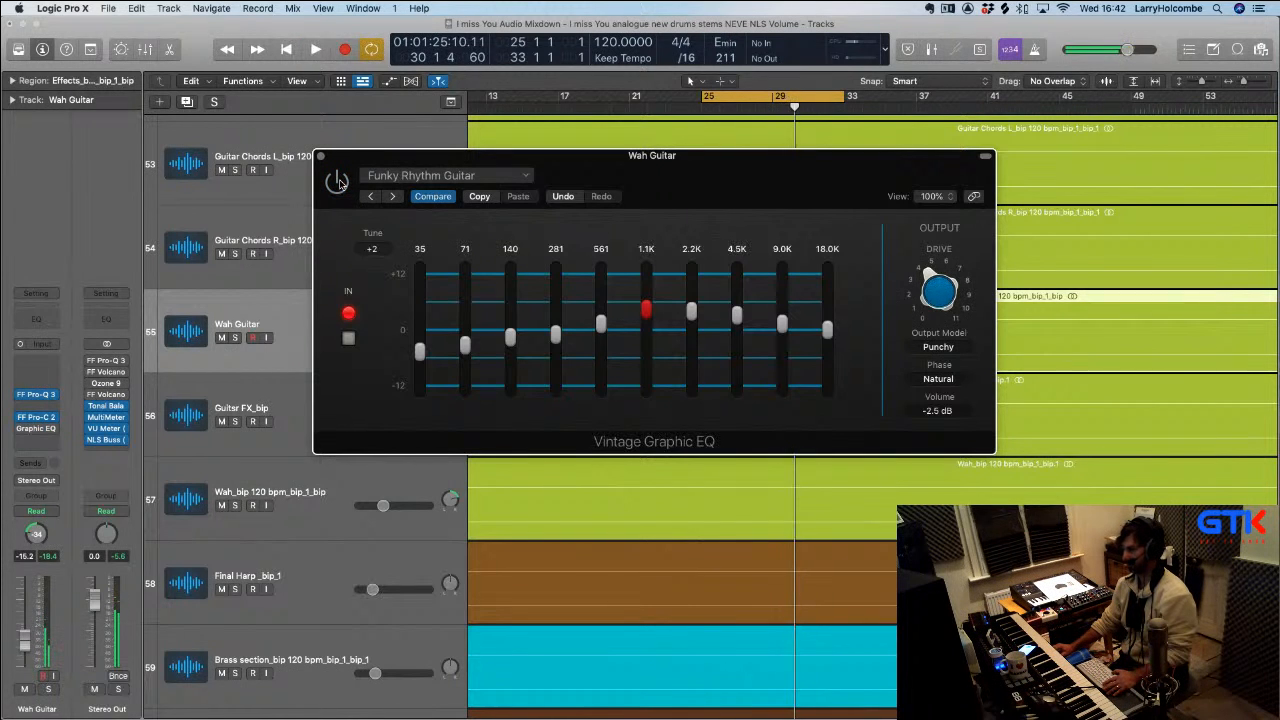
left_click(348, 338)
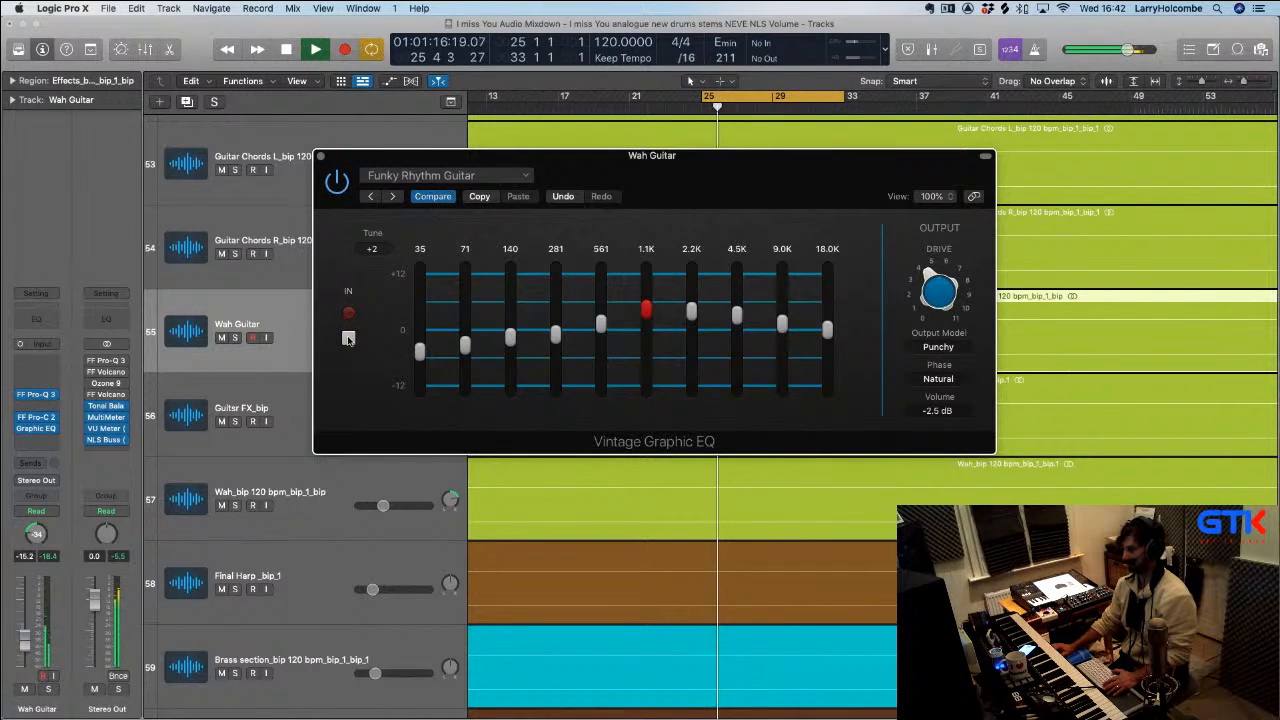
left_click(348, 338)
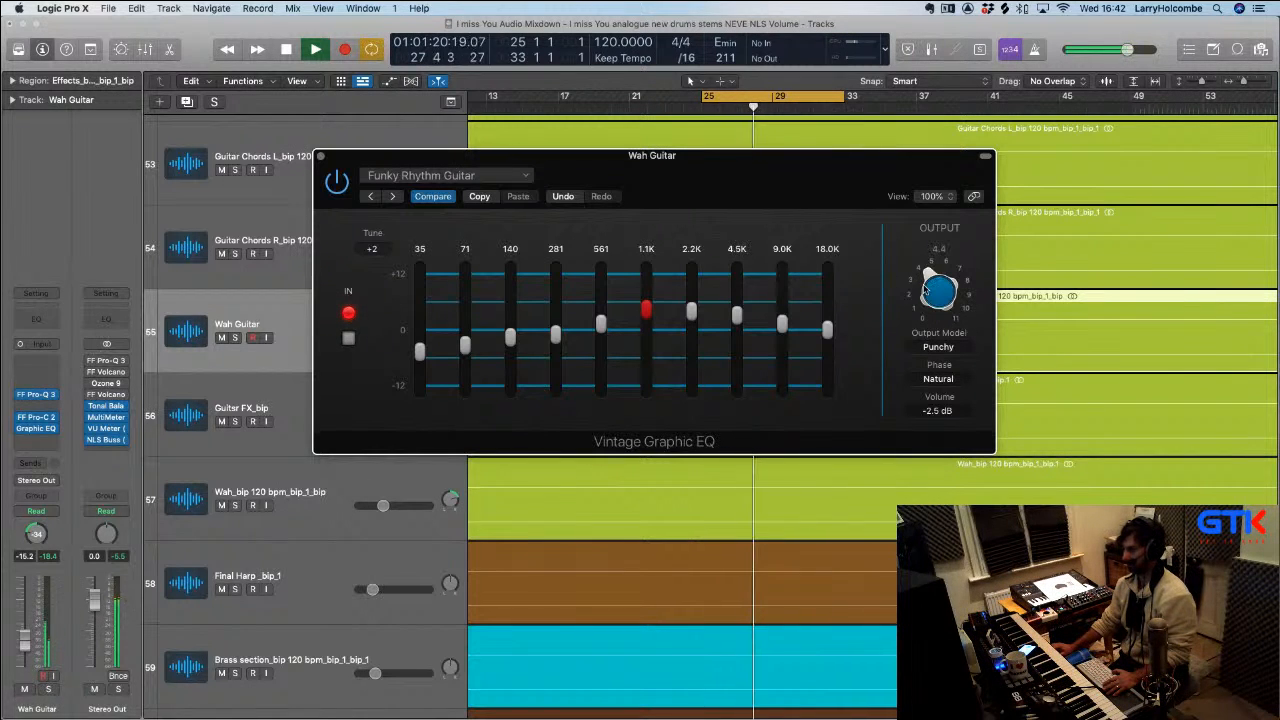
key("space")
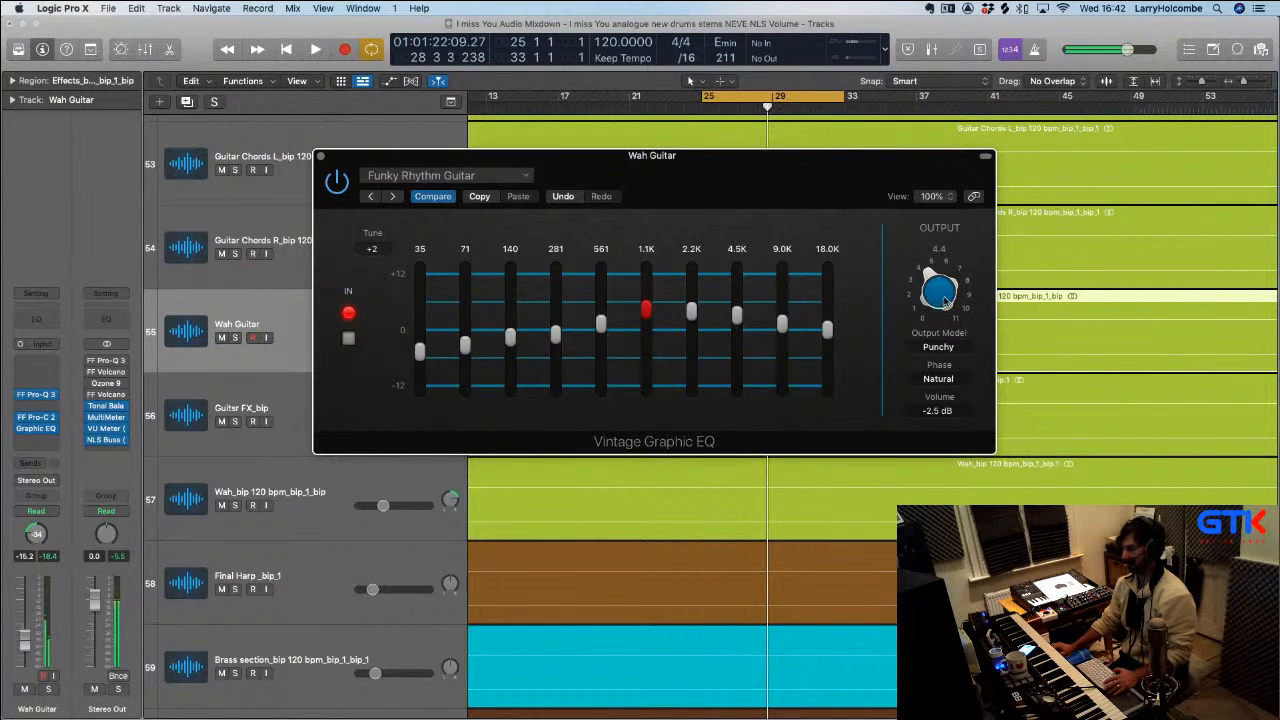
Close the Wah Guitar EQ, turn off the loop and show the guitar tracks across the whole arrangement
left_click(321, 157)
key("super+Left")
key("super+Left")
key("super+Up")
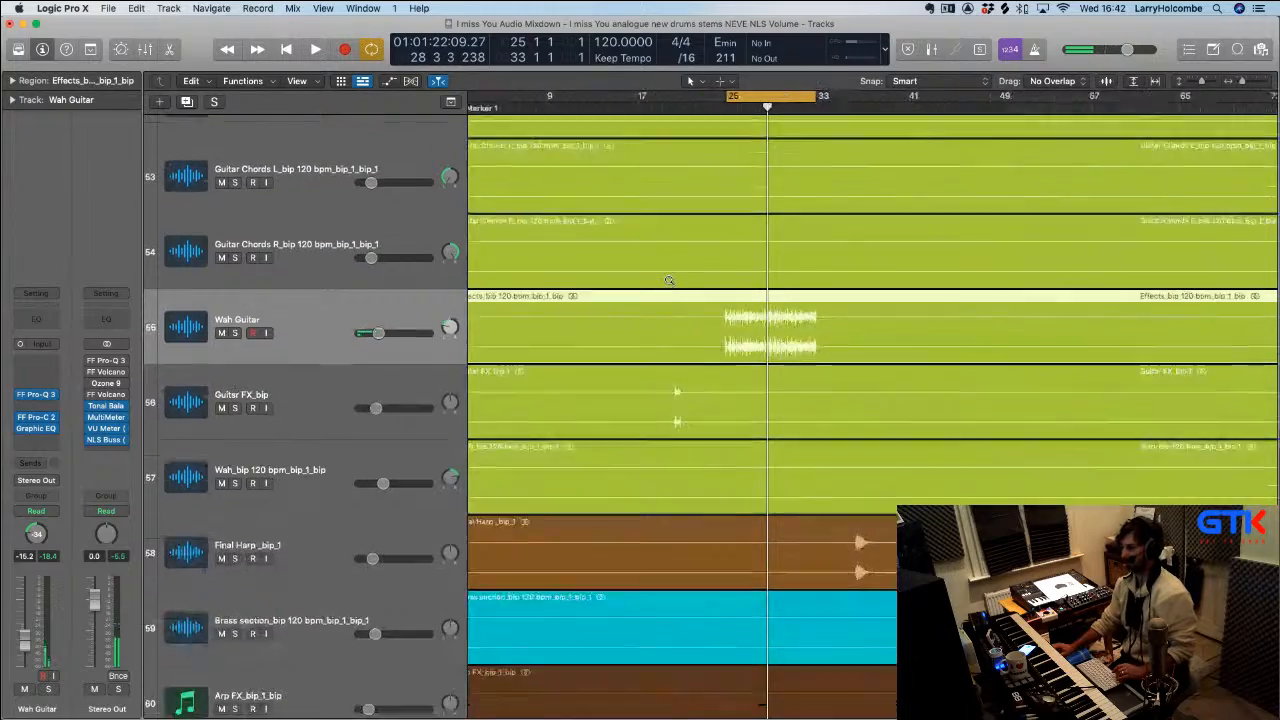
key("super+Up")
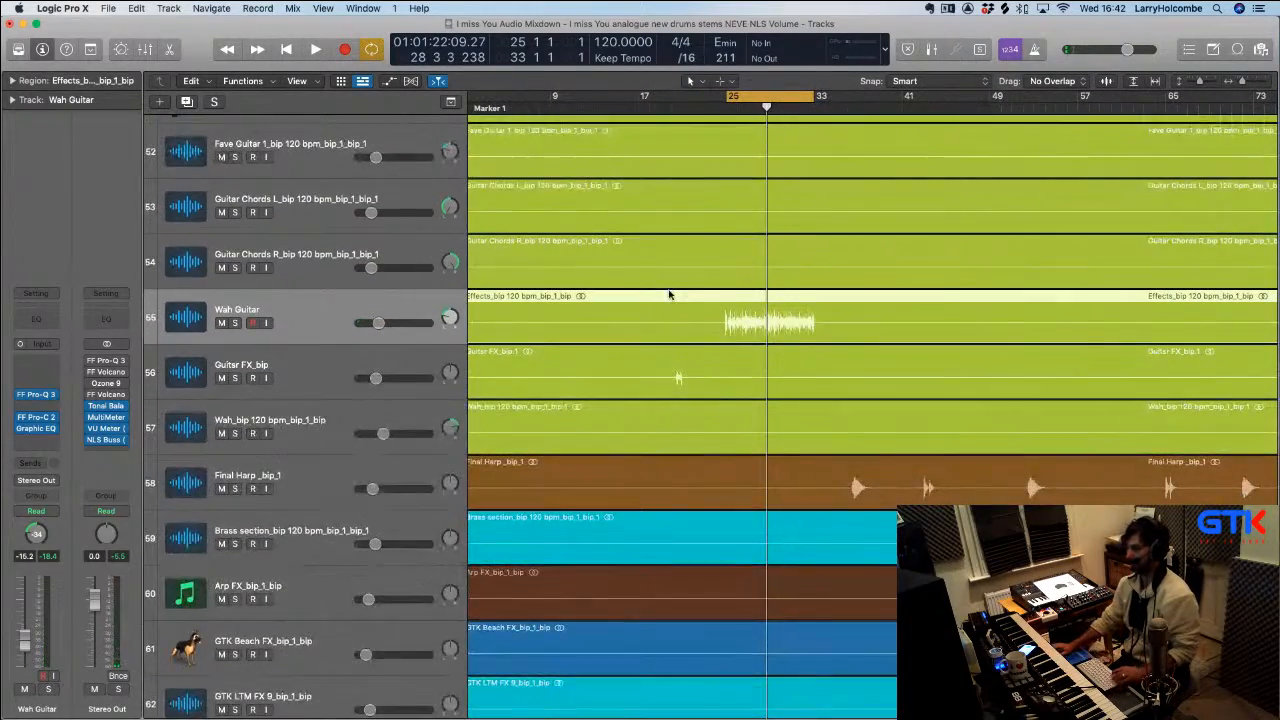
key("super+Left")
key("super+Left")
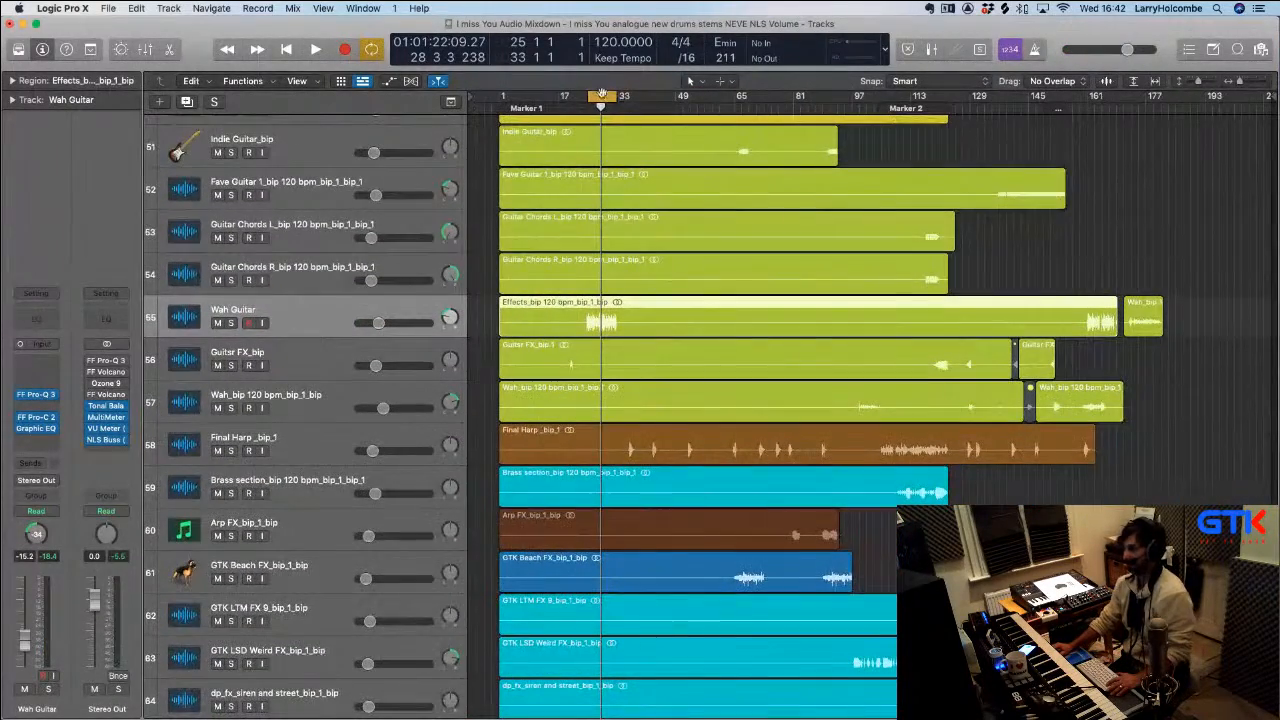
scroll(730, 204, "up", 1)
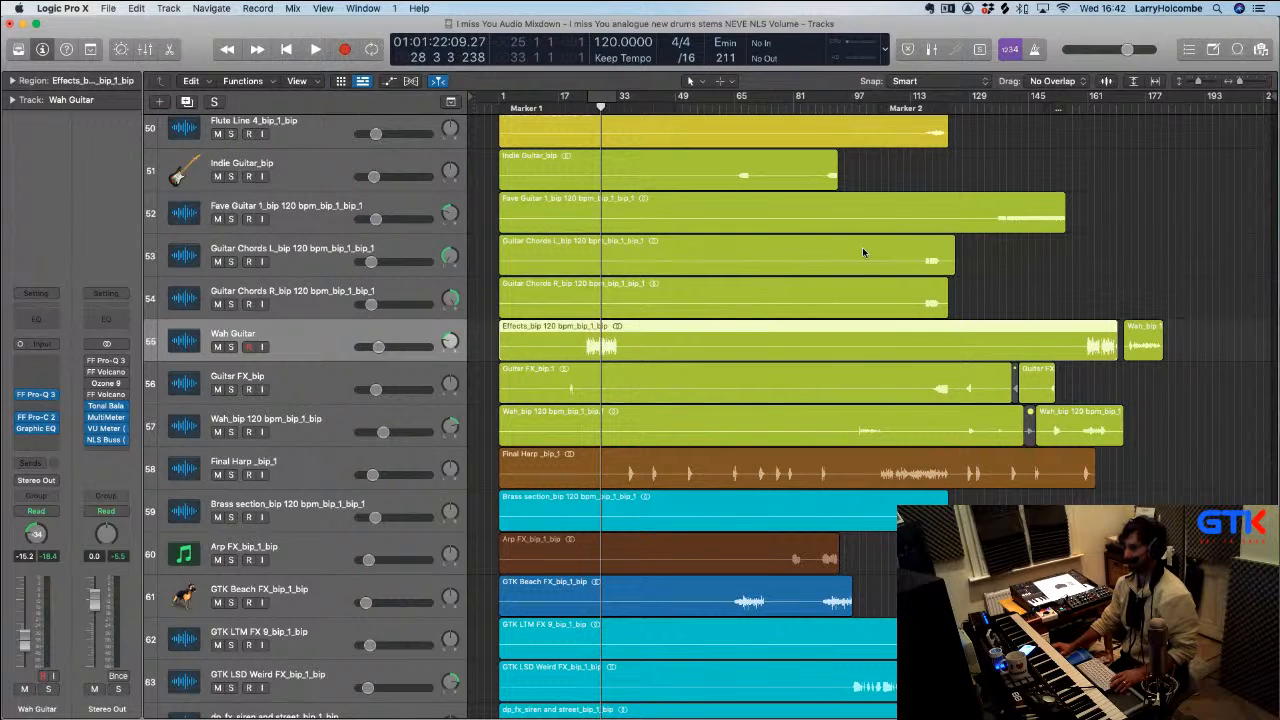
scroll(862, 290, "up", 1)
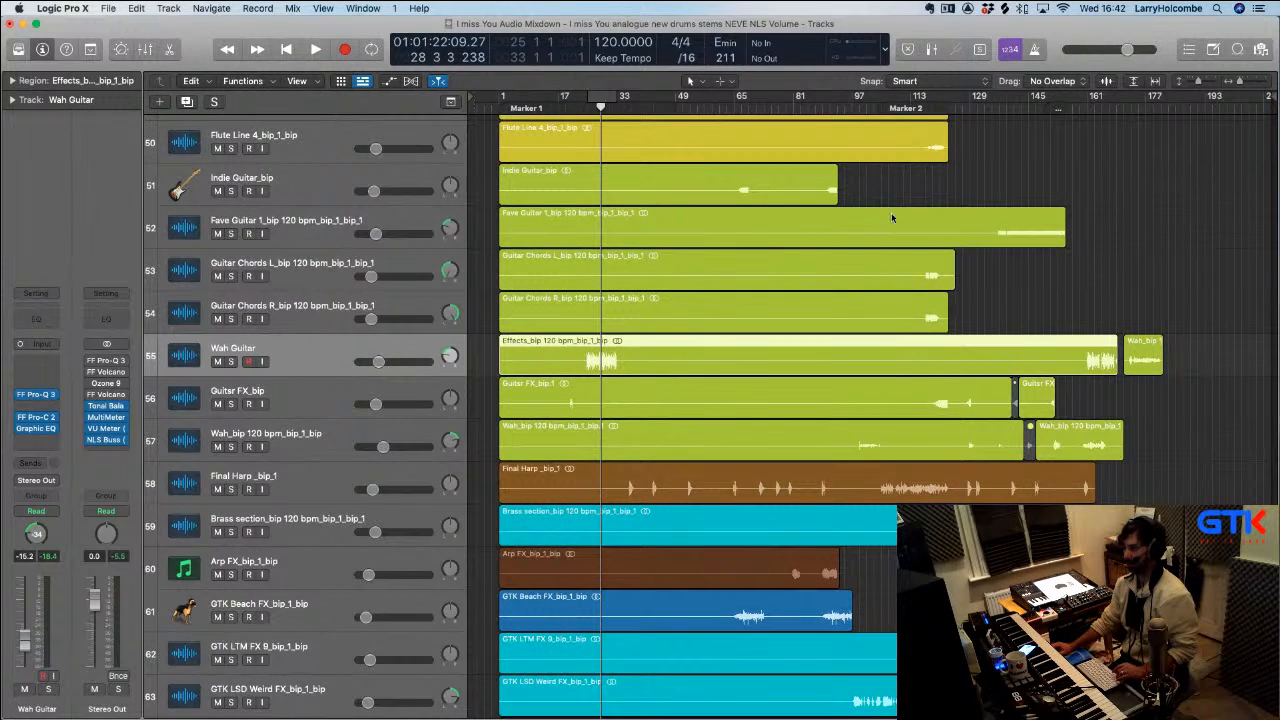
Set a loop over bars 137 to 155 and audition the Fave Guitar 1 track in the mix and soloed
scroll(892, 218, "up", 5)
left_click_drag(898, 95, 1124, 97)
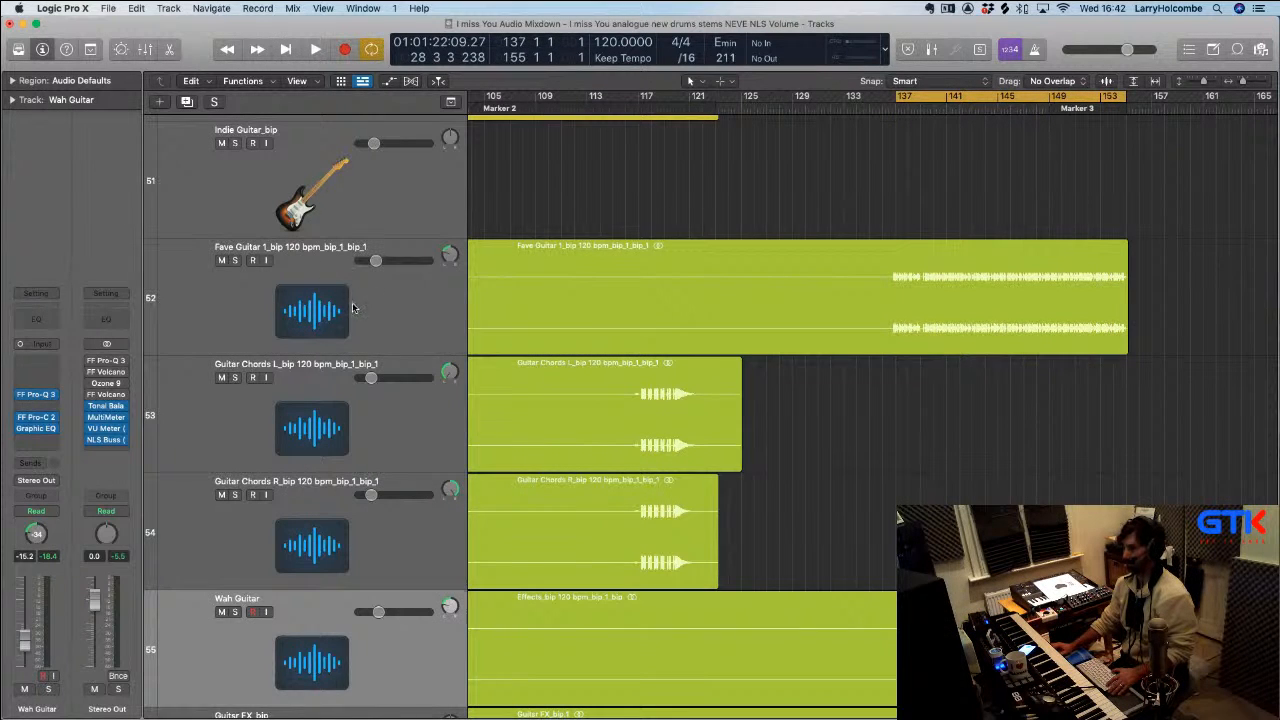
left_click(352, 308)
key("space")
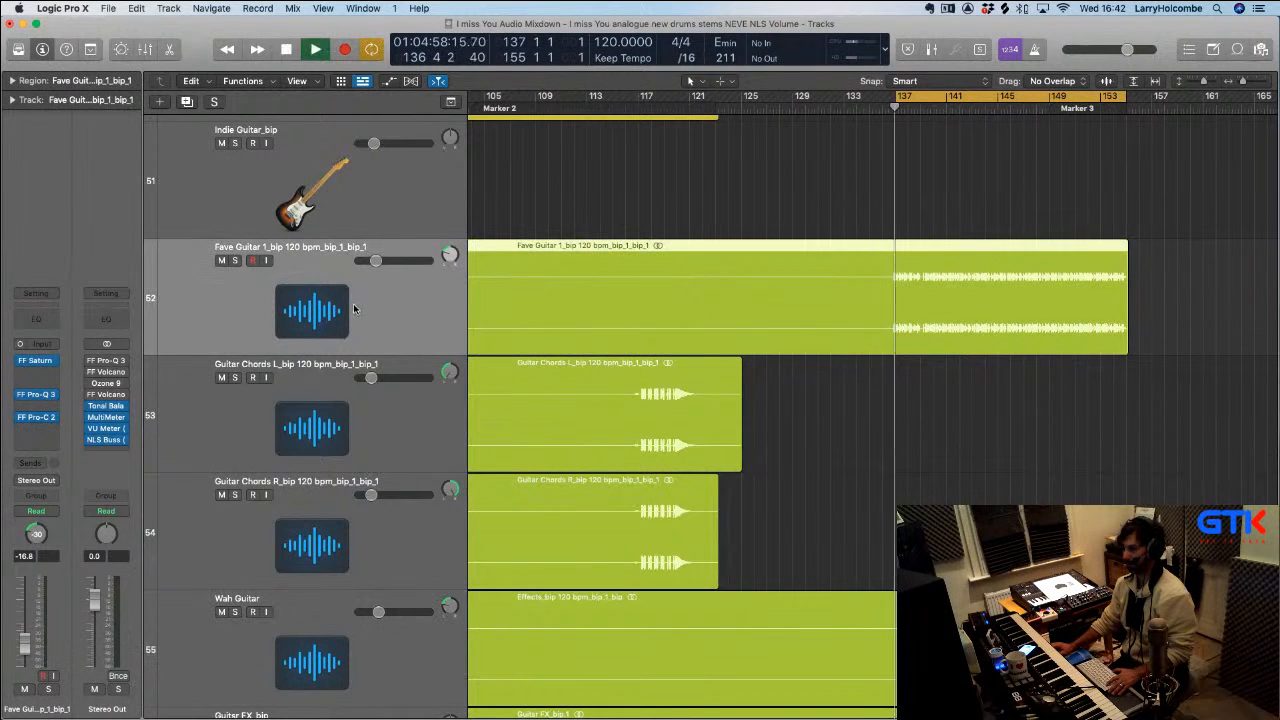
left_click(235, 261)
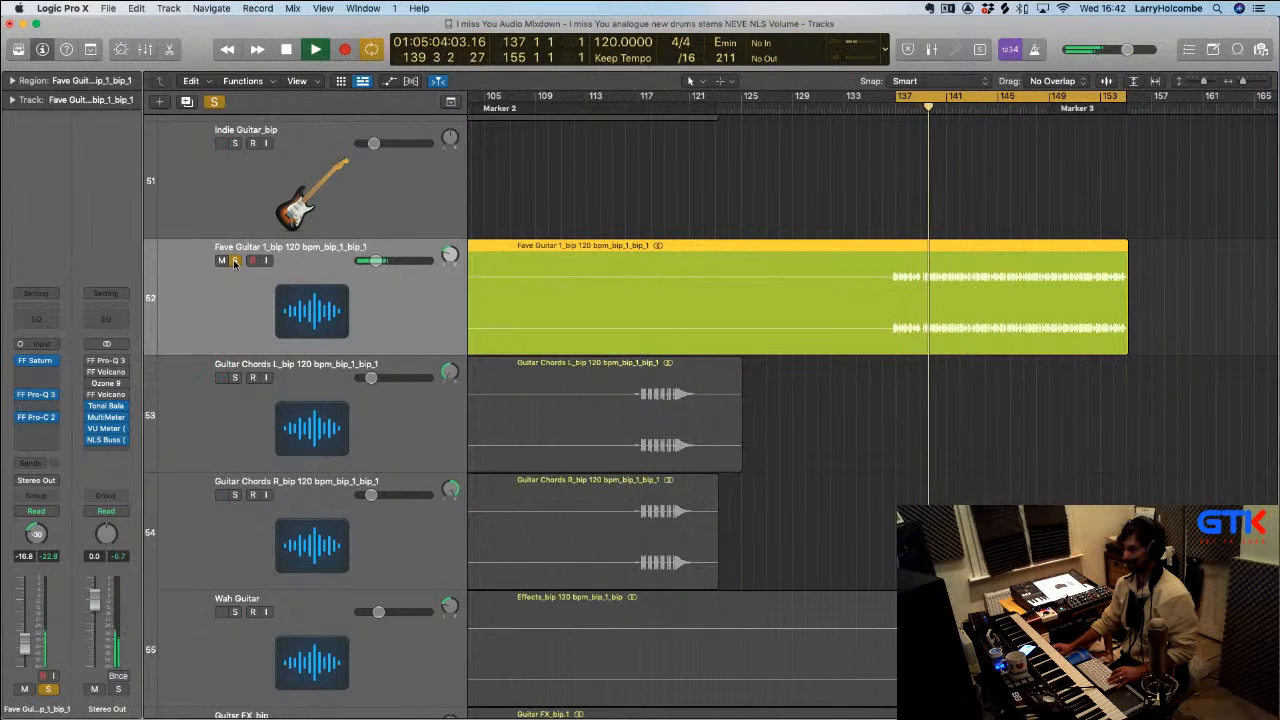
key("space")
left_click(235, 261)
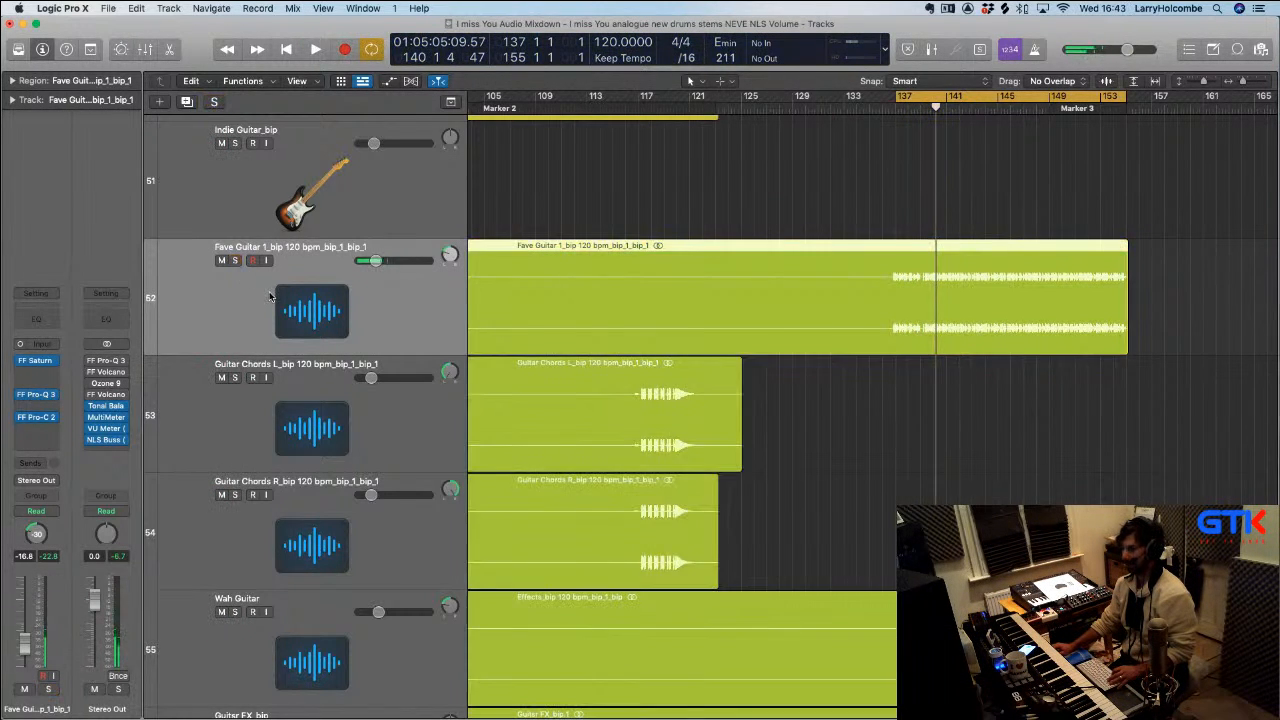
Try a mono Vintage Console EQ on the Fave Guitar 1 channel, looking through its presets before closing it
key("x")
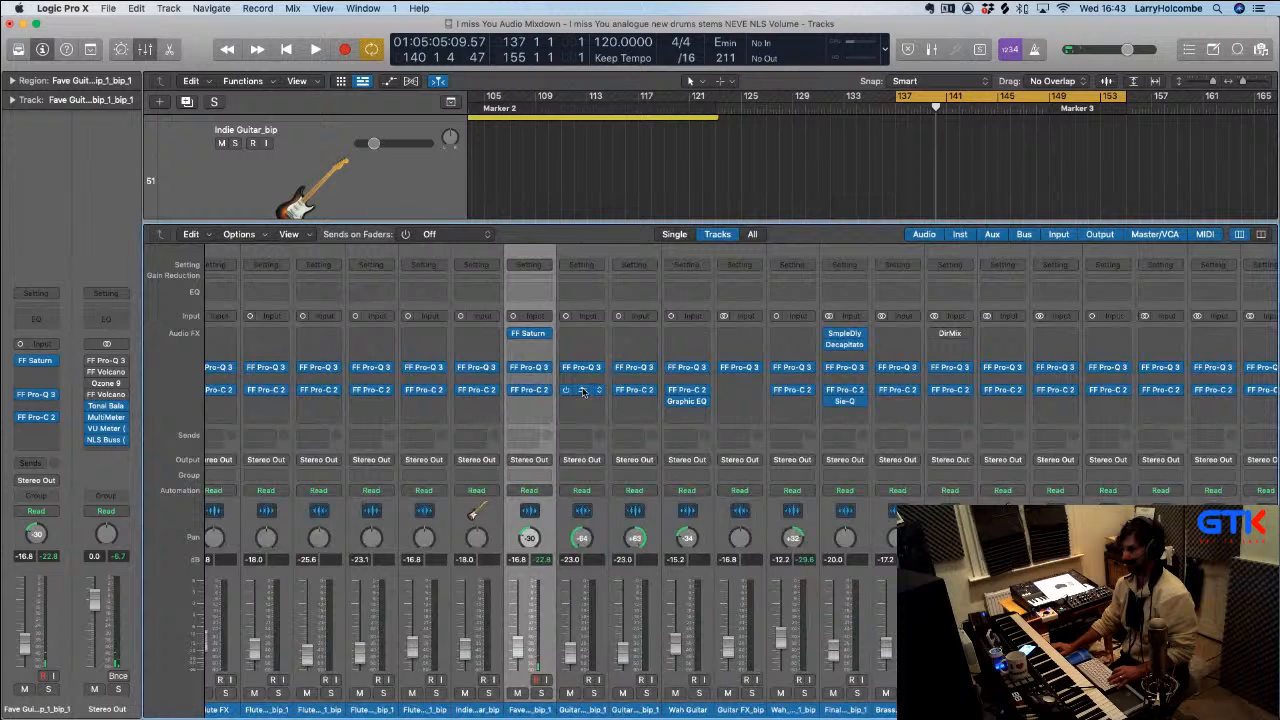
left_click(533, 401)
mouse_move(600, 460)
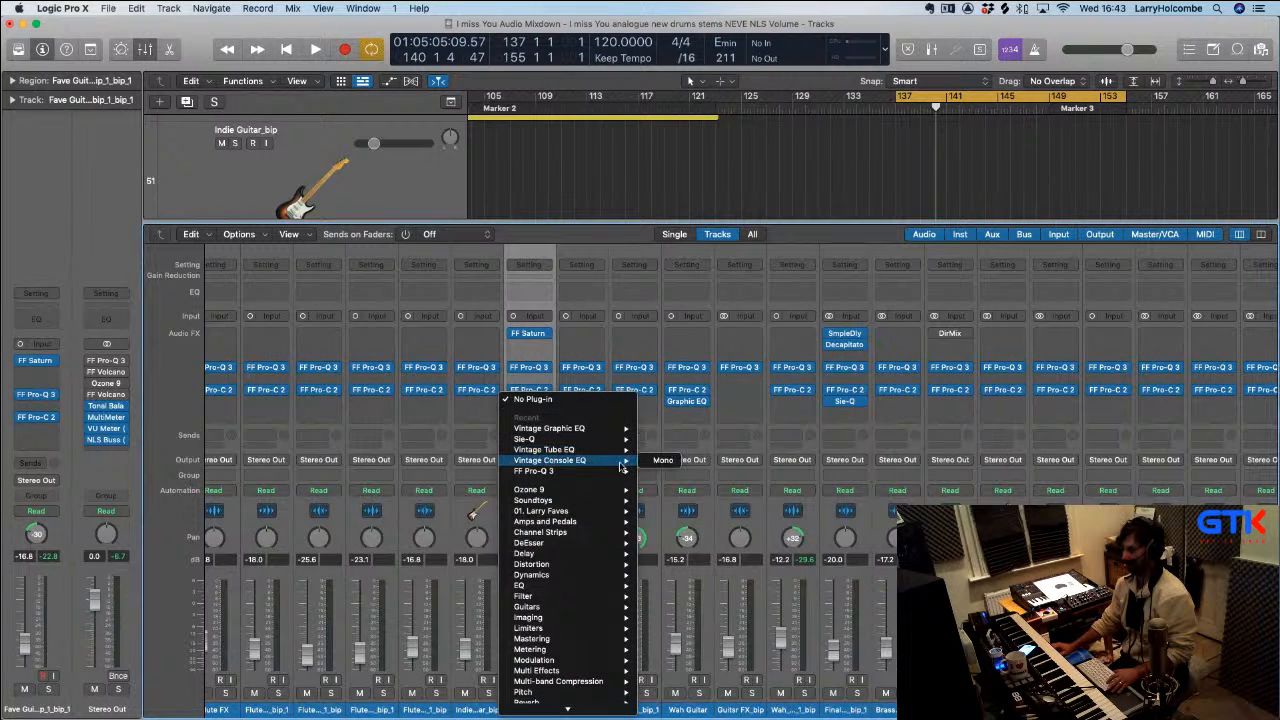
left_click(665, 461)
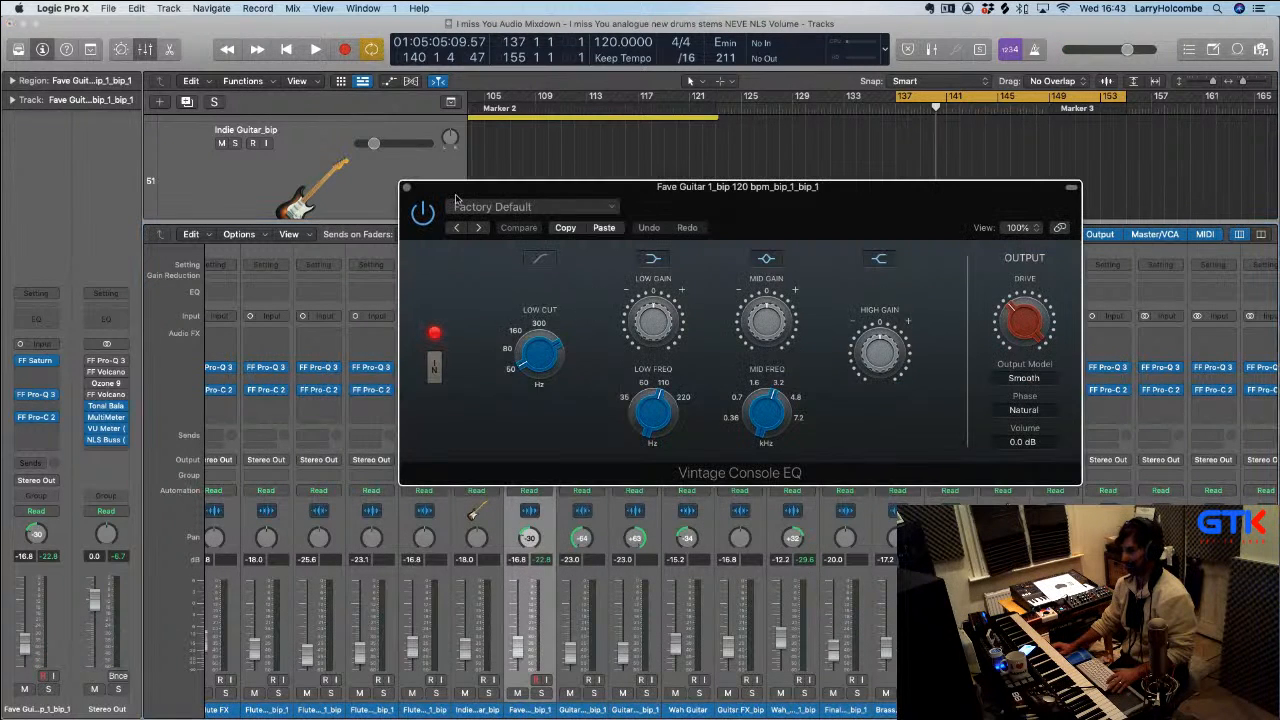
left_click(456, 203)
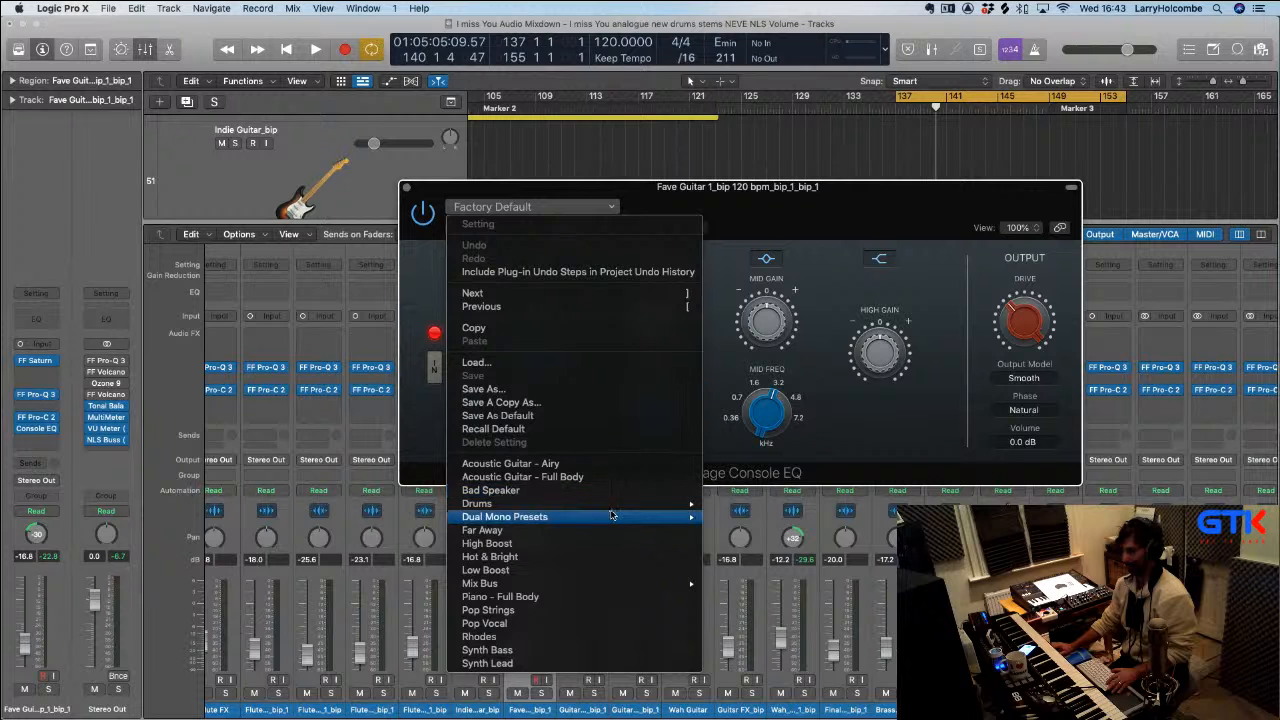
mouse_move(622, 510)
left_click(525, 206)
left_click(525, 206)
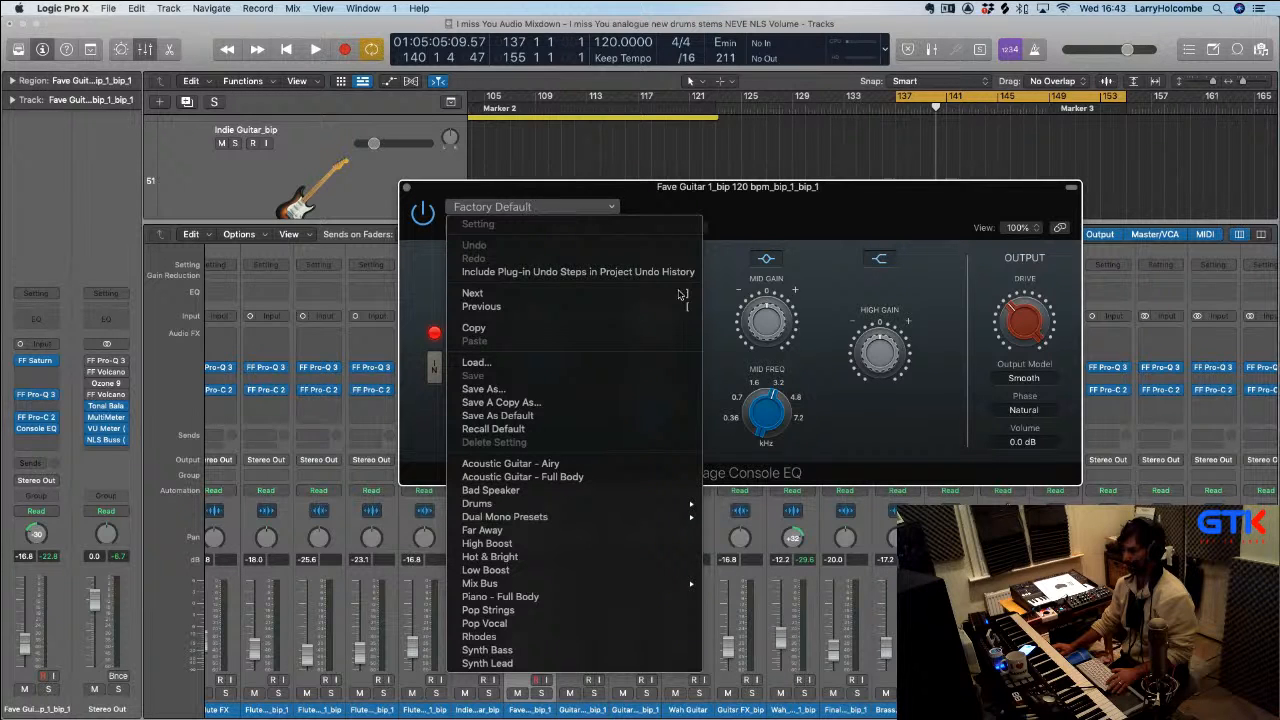
left_click(628, 211)
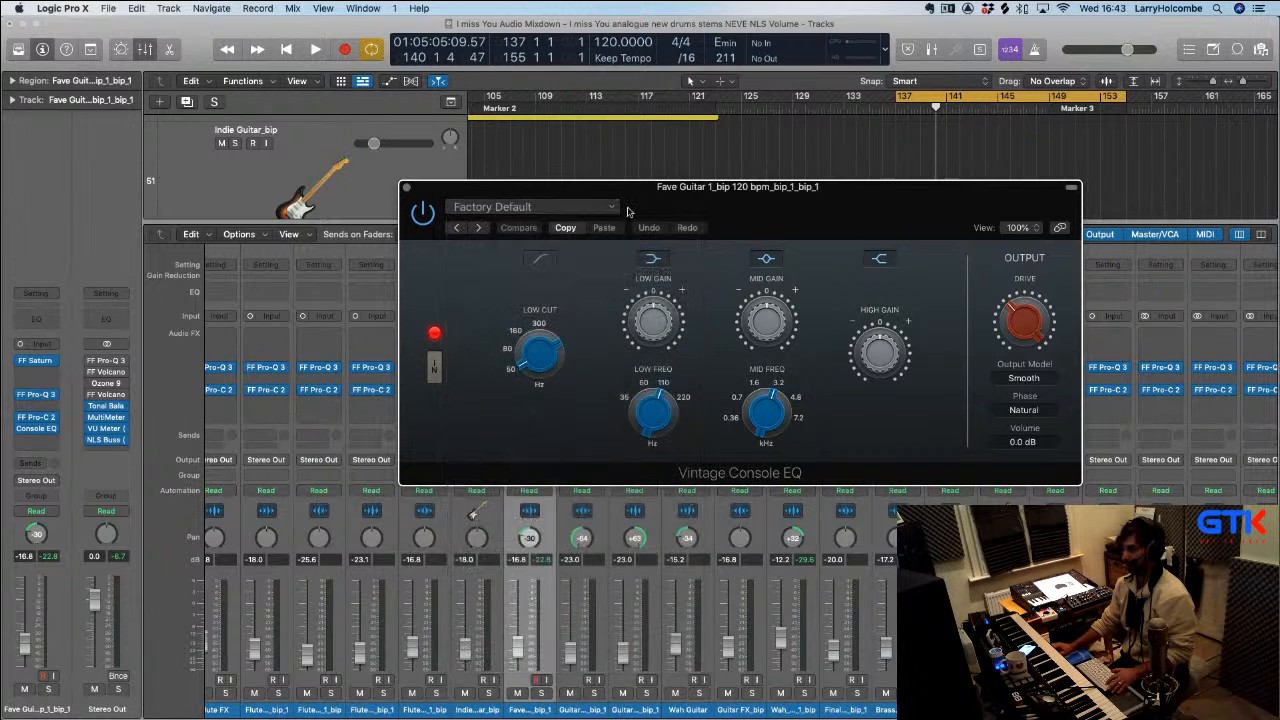
left_click(406, 189)
Replace the Fave Guitar 1 console EQ with a mono Vintage Graphic EQ, load the Electric Rhythm Guitar preset and play the loop
left_click(554, 403)
mouse_move(561, 400)
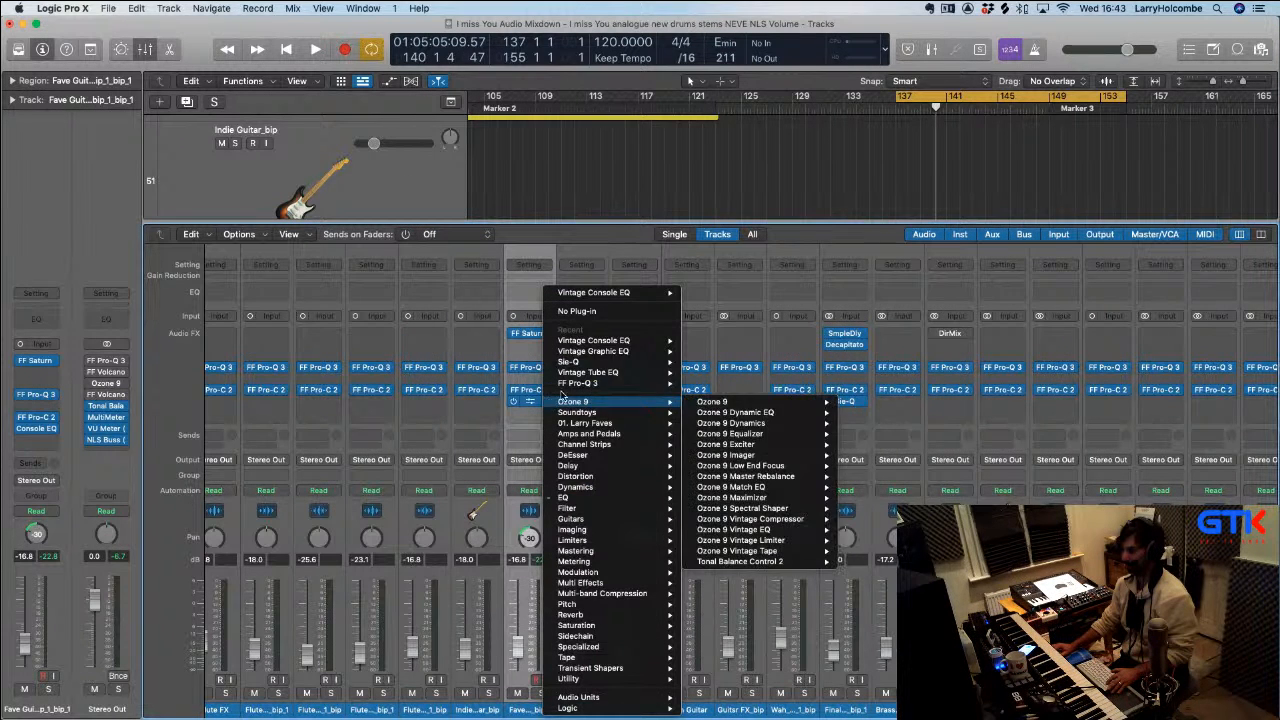
mouse_move(605, 352)
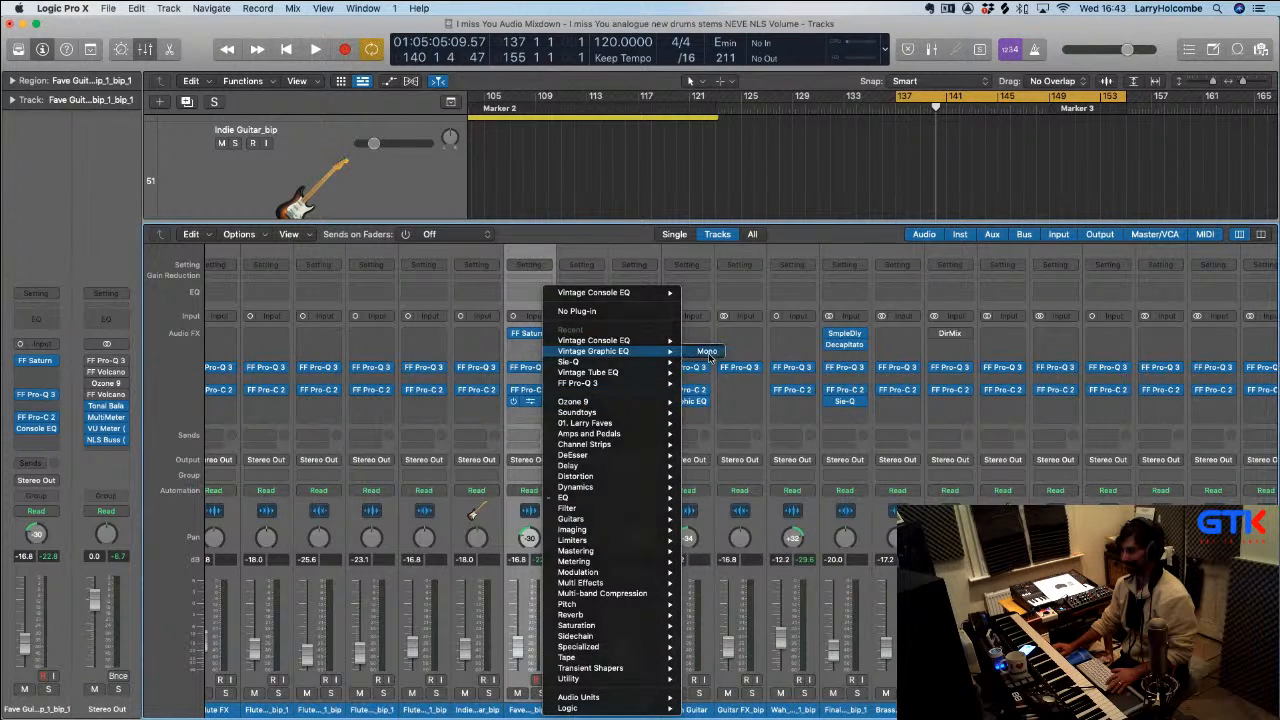
left_click(707, 352)
left_click(530, 207)
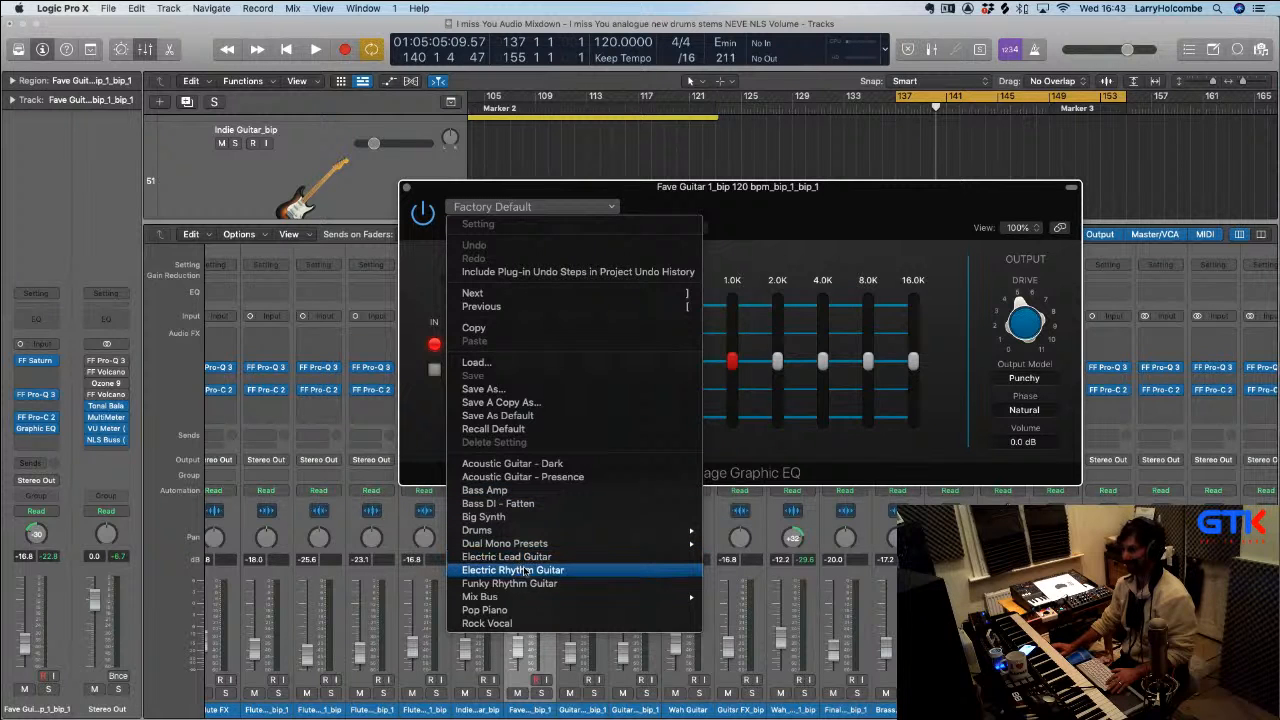
left_click(526, 570)
key("space")
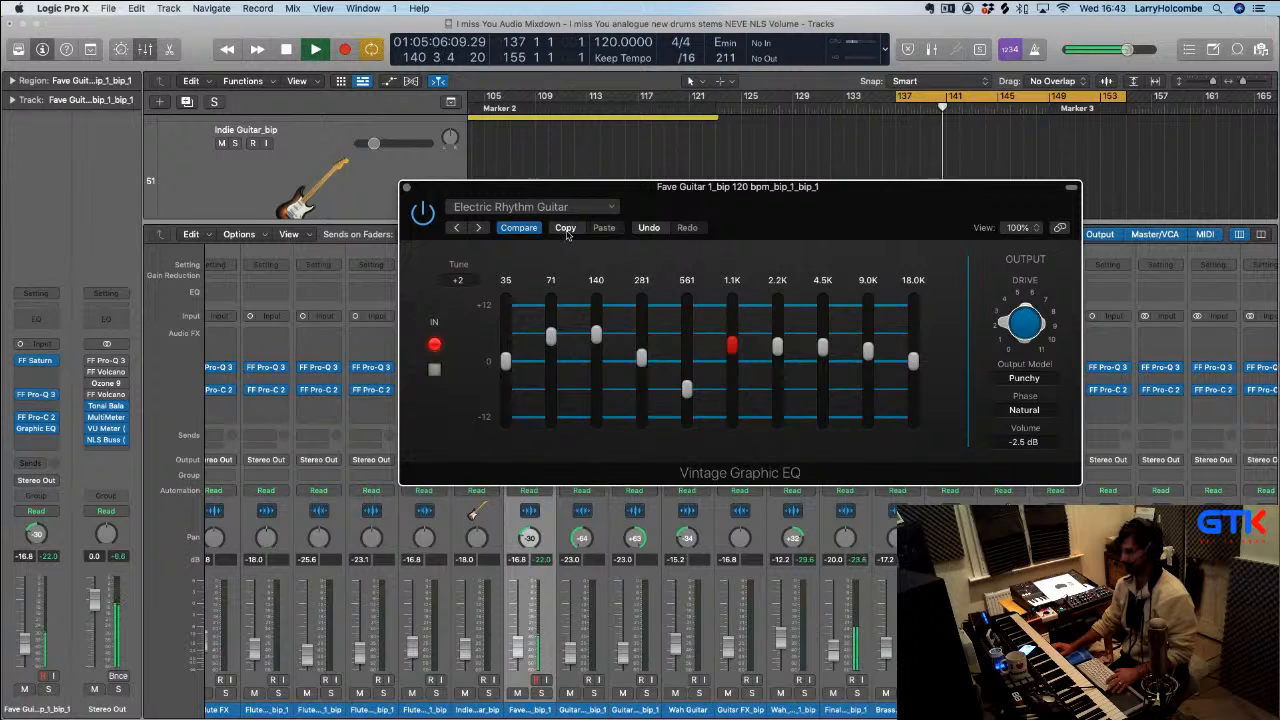
left_click_drag(480, 192, 487, 187)
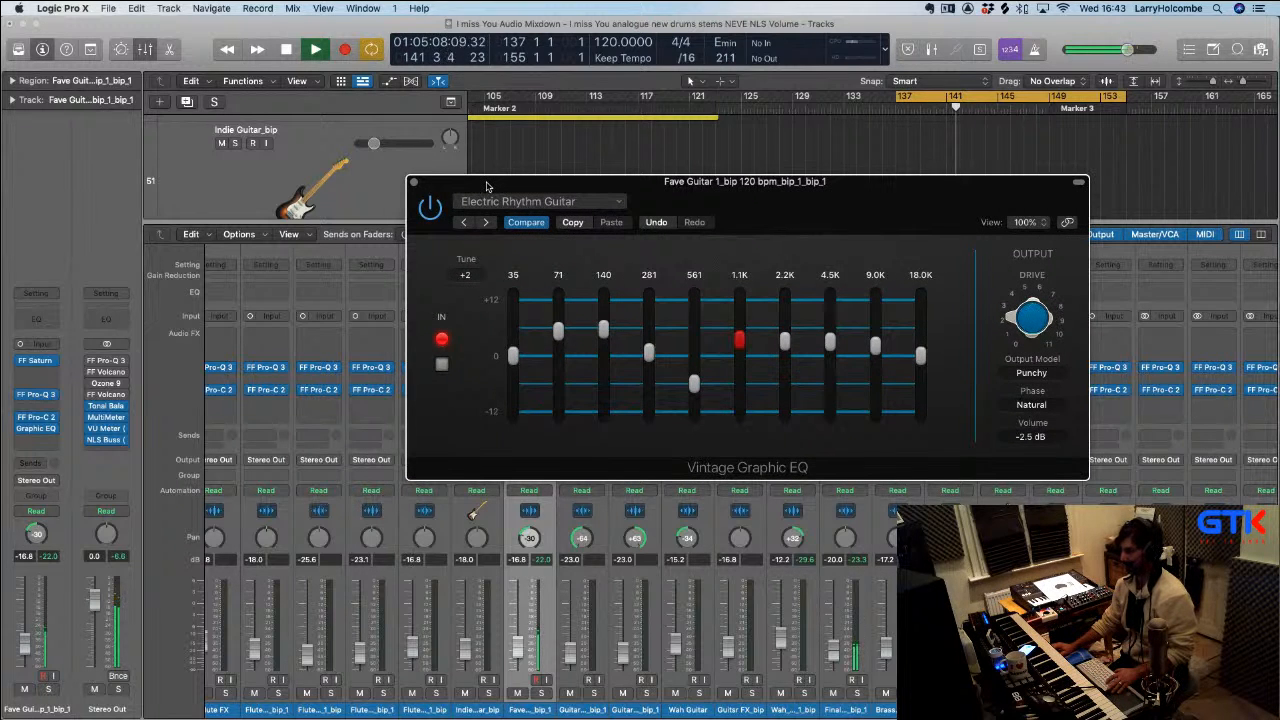
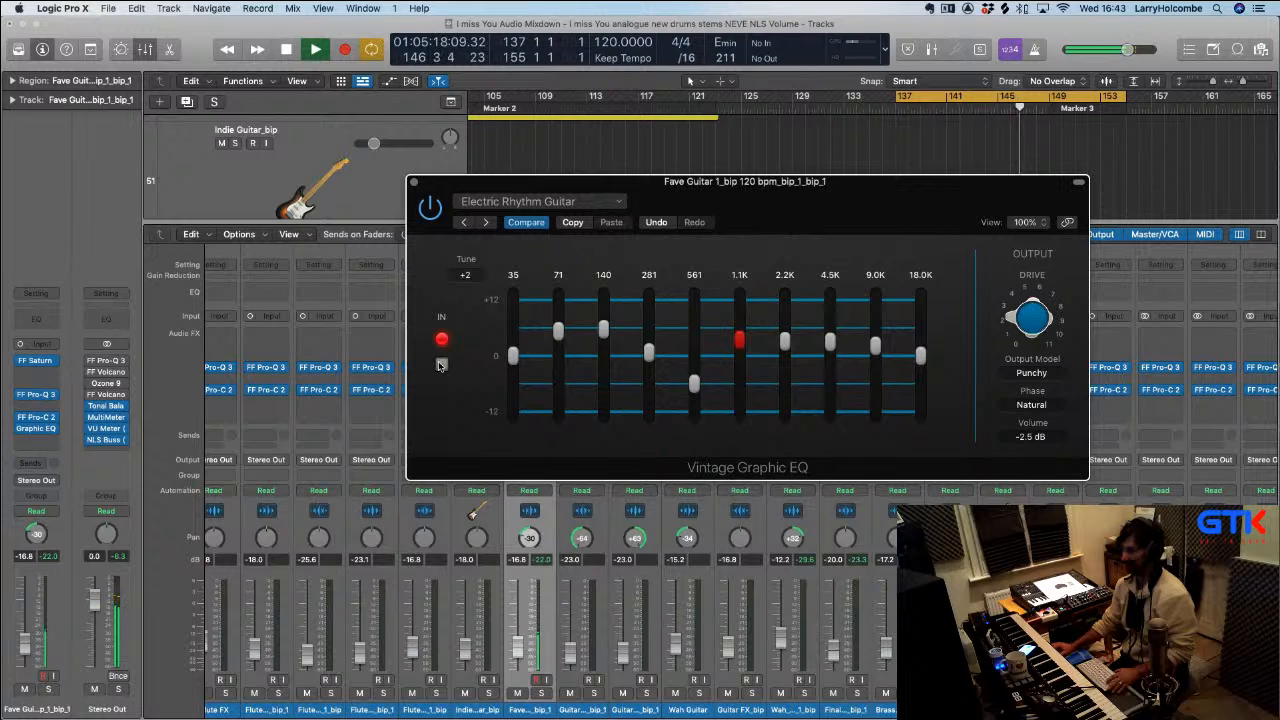
Switch the Fave Guitar 1 EQ to the Electric Lead Guitar preset, compare it off and on, then stop playback and the loop
left_click(498, 205)
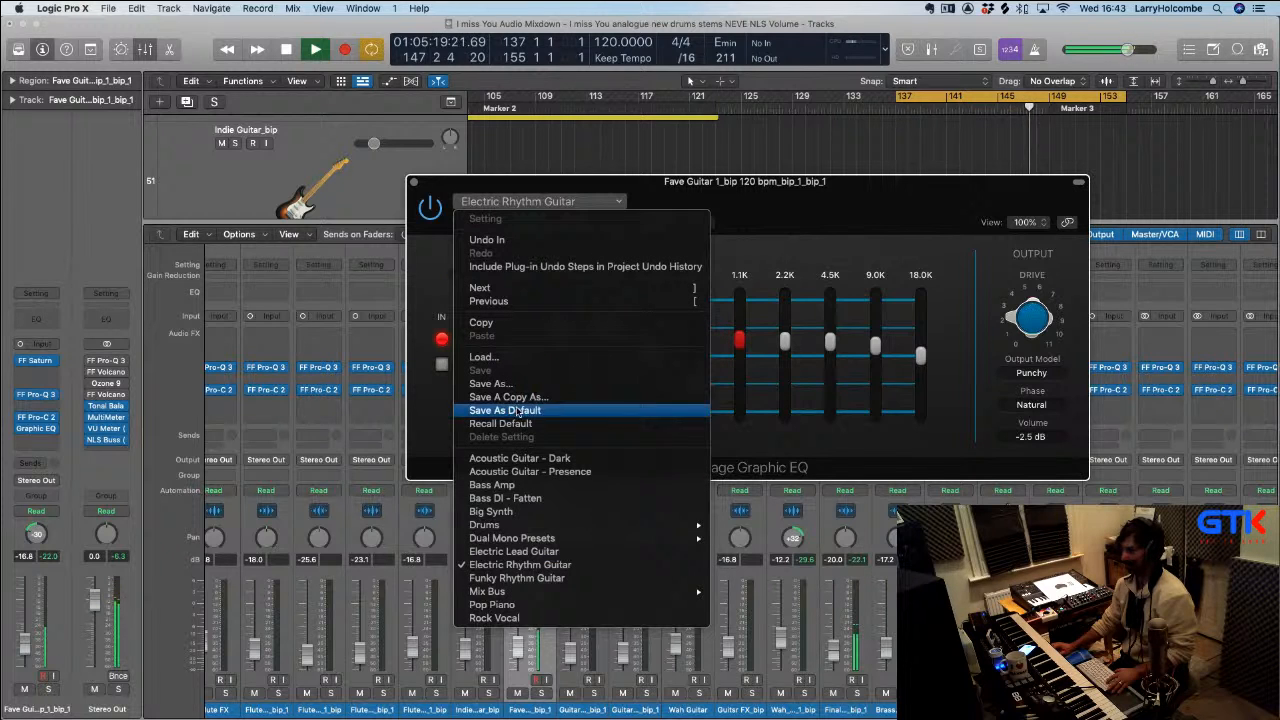
left_click(513, 551)
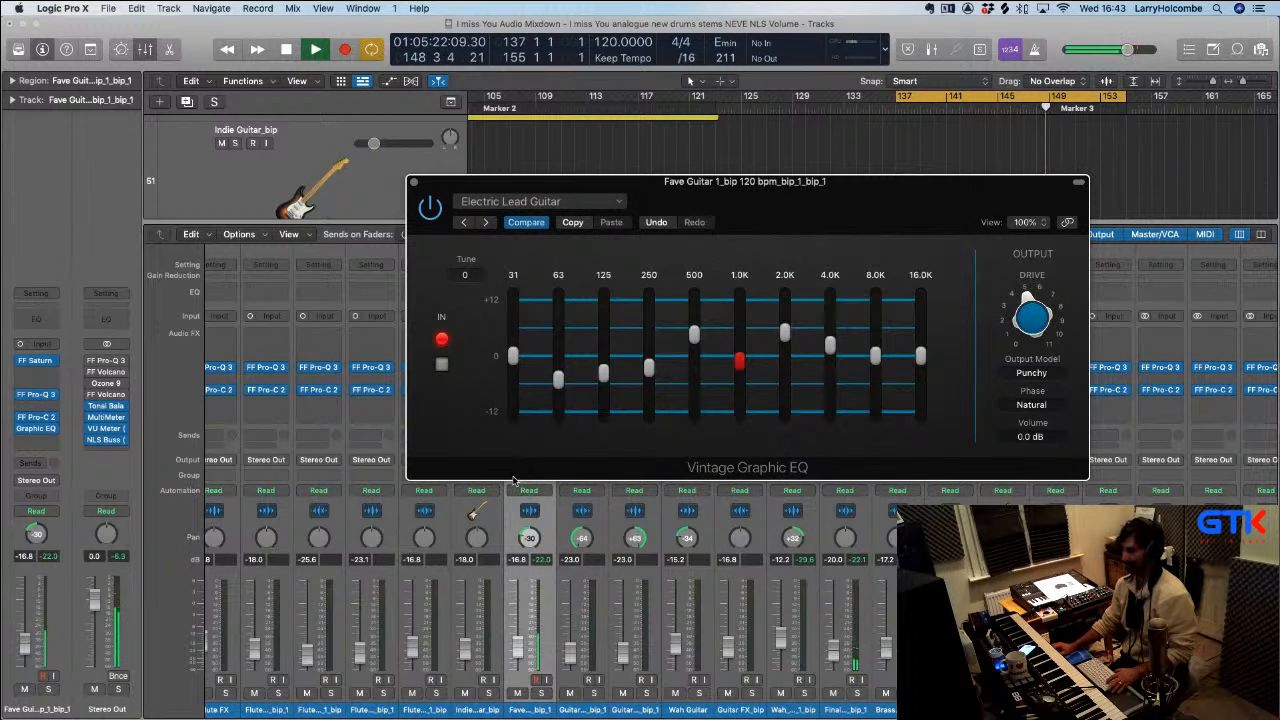
left_click(442, 366)
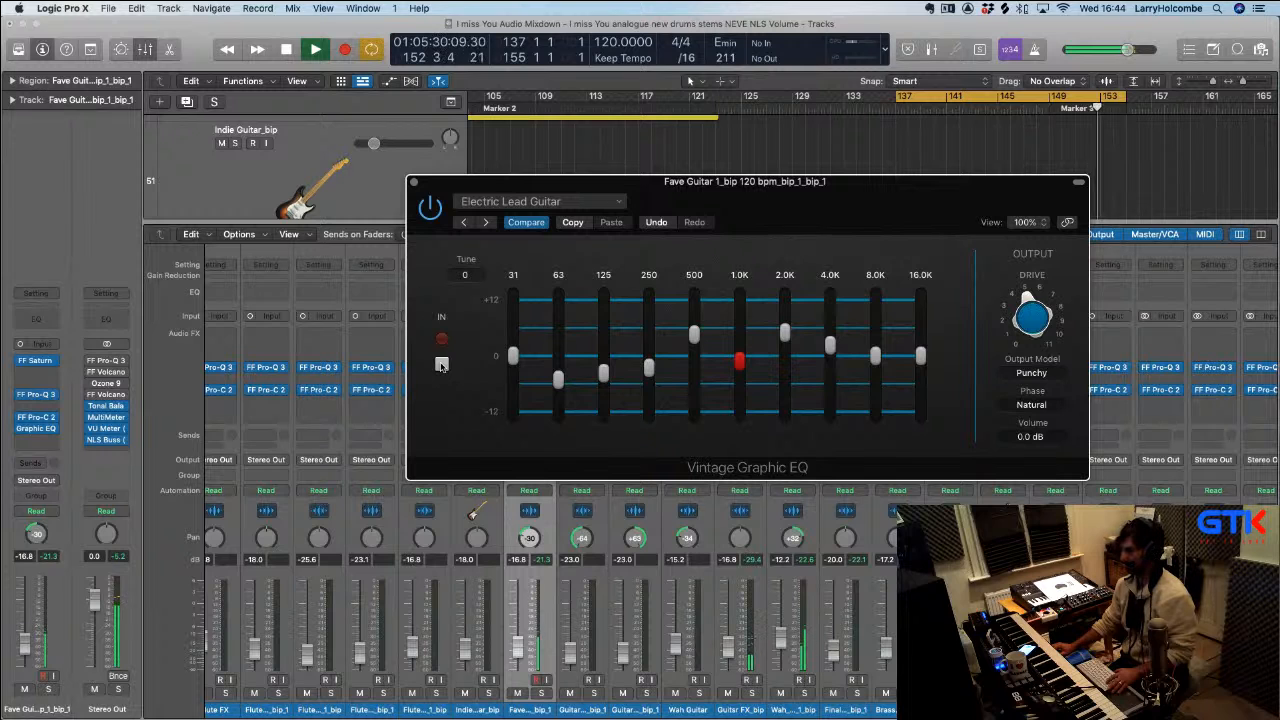
left_click(442, 366)
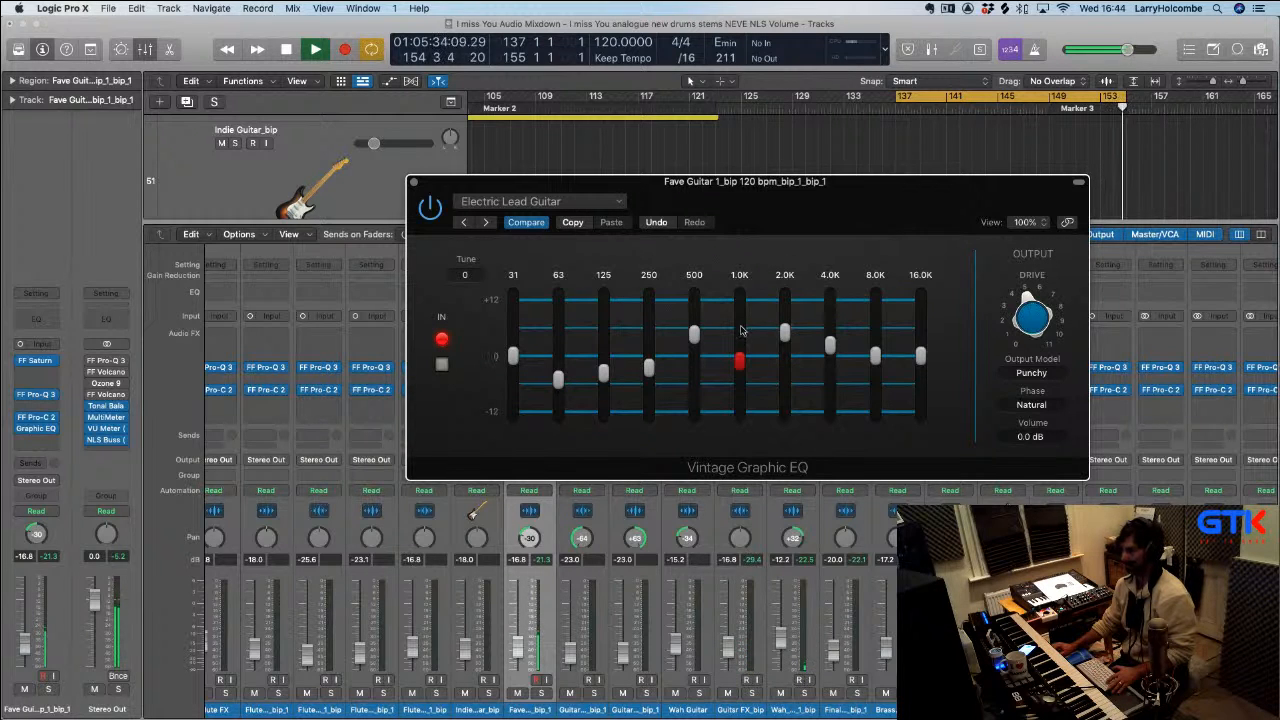
key("space")
left_click_drag(757, 185, 735, 172)
left_click(911, 104)
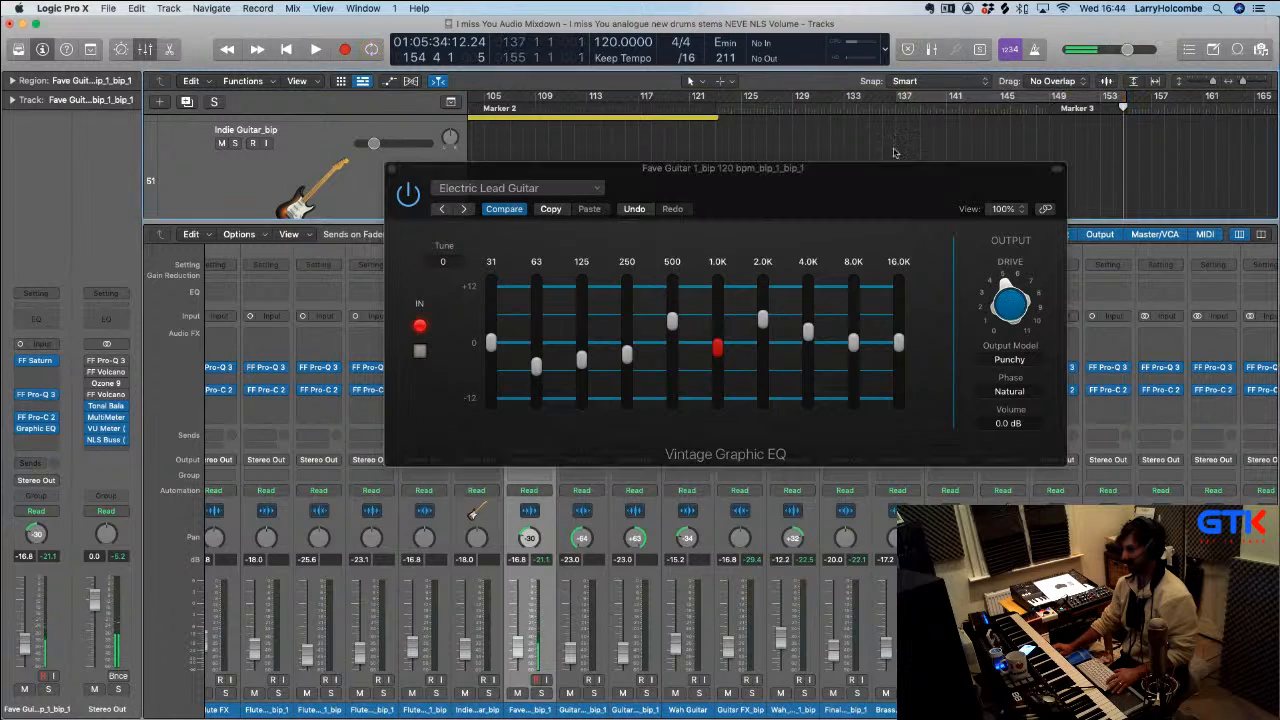
Reduce the boosts at 2 kHz and 500 Hz and cut the 31 Hz band on the Fave Guitar 1 EQ
left_click_drag(768, 317, 764, 324)
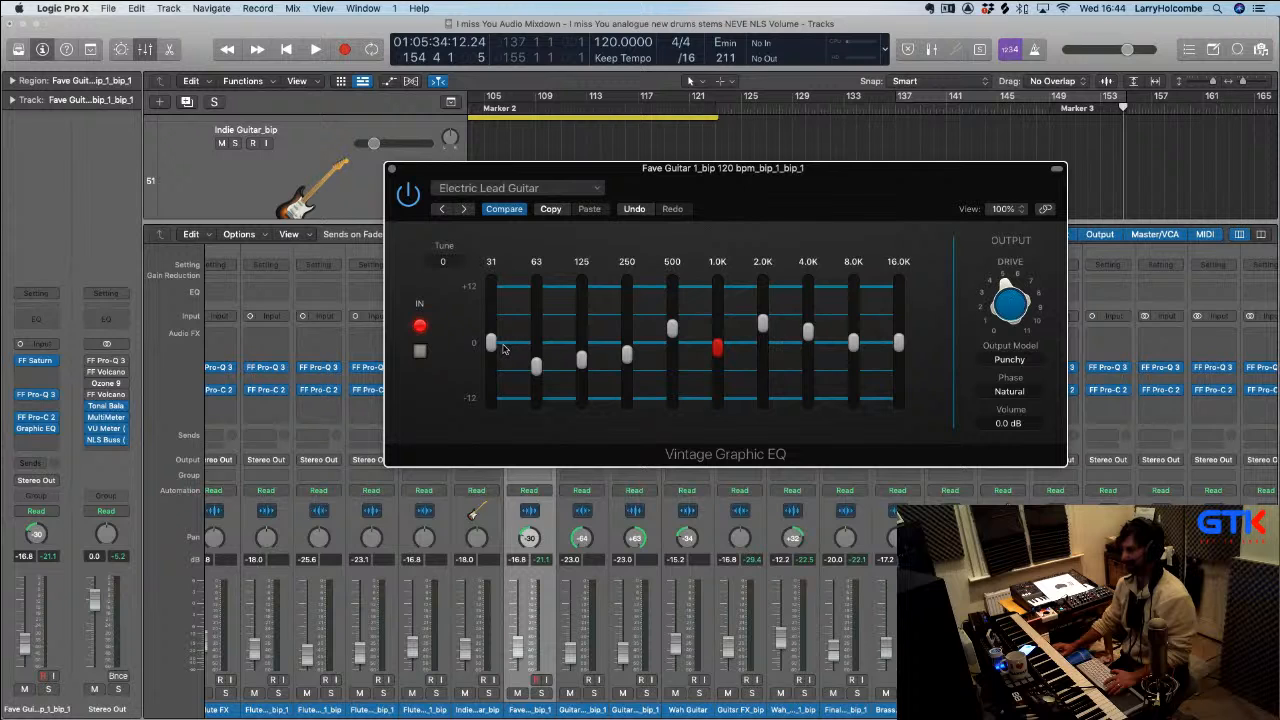
left_click_drag(488, 346, 488, 362)
mouse_move(858, 341)
scroll(675, 341, "up", 3)
mouse_move(764, 333)
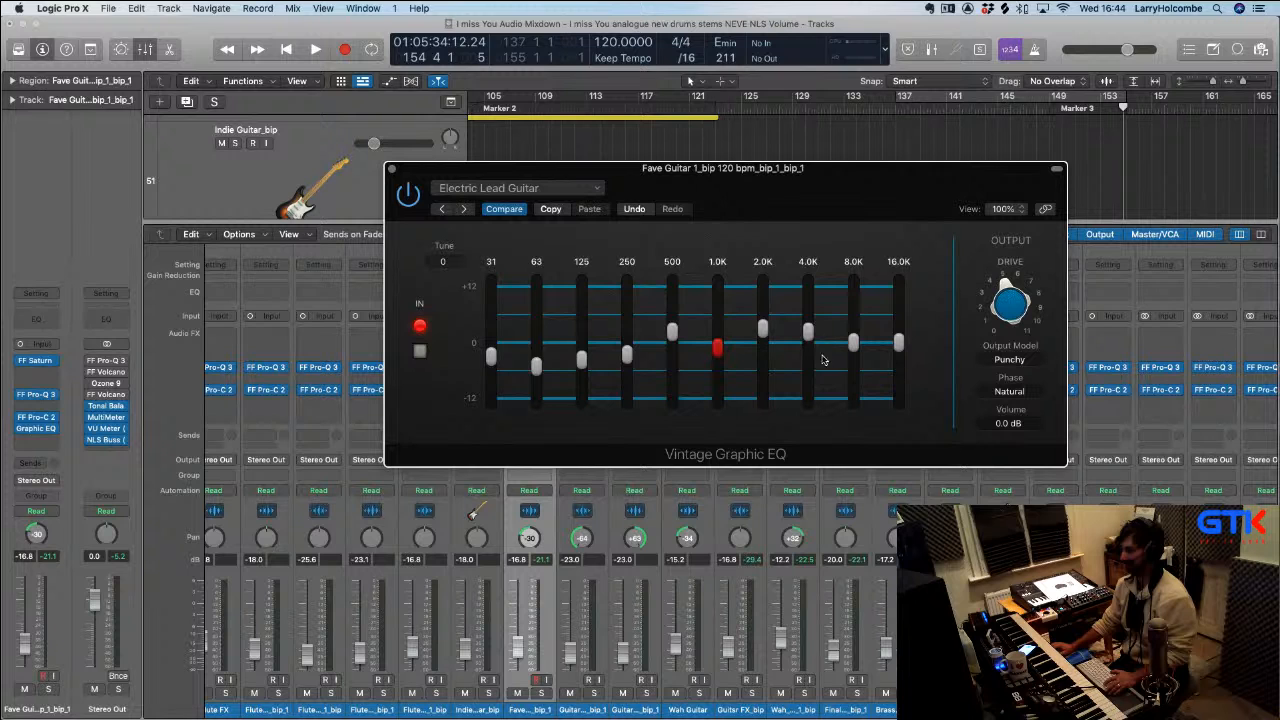
Play the loop again, lower the 2 kHz band slightly and the 4 kHz band to 0.1 dB, and compare the EQ off and on
left_click(926, 97)
key("space")
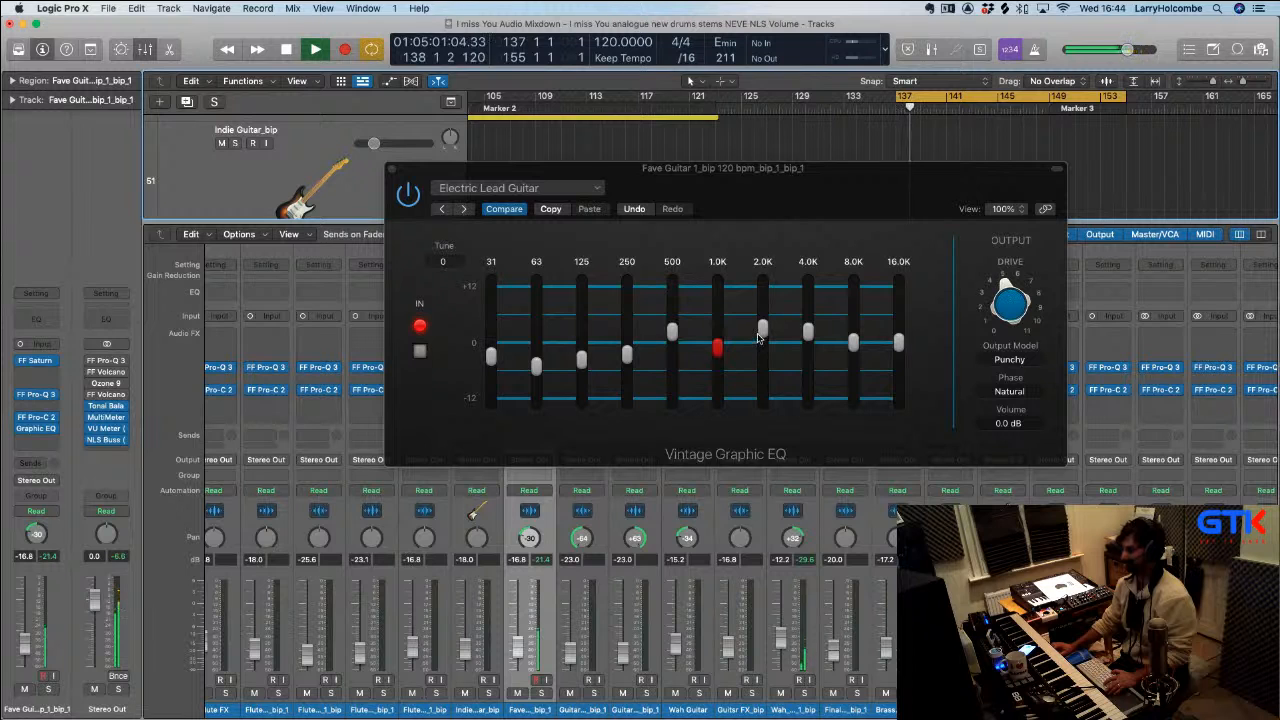
left_click_drag(762, 333, 807, 342)
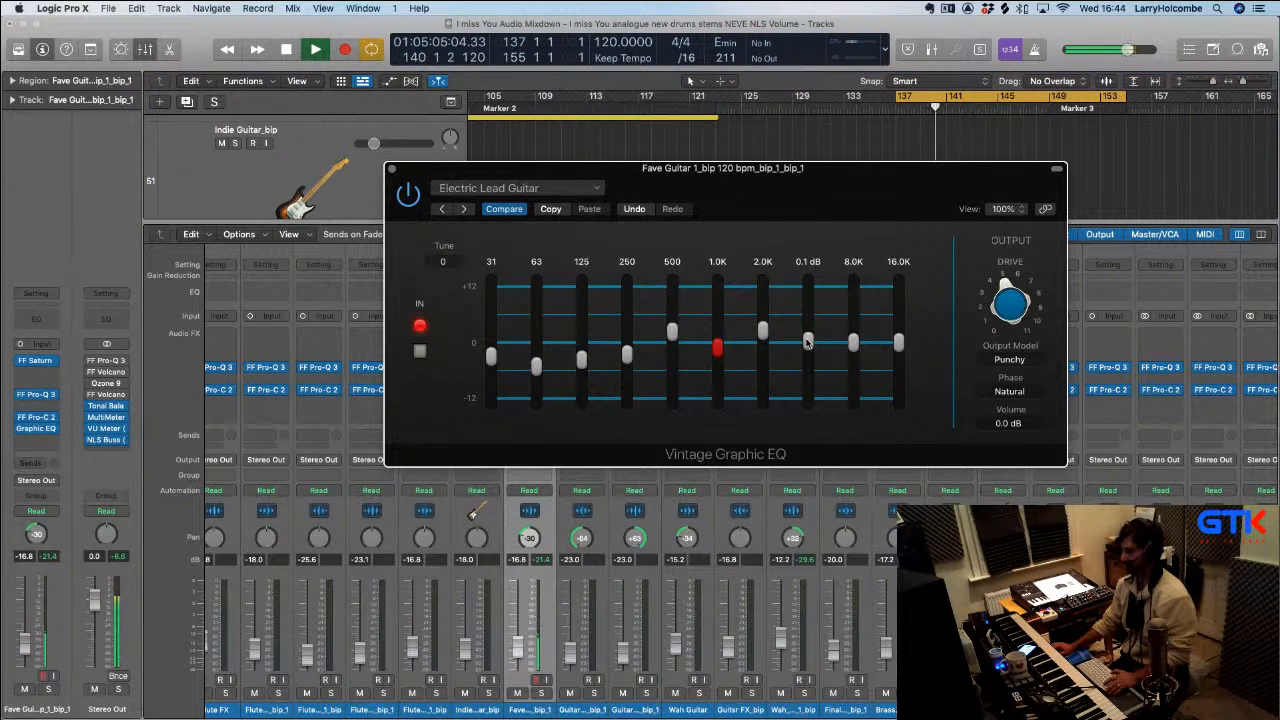
left_click(420, 352)
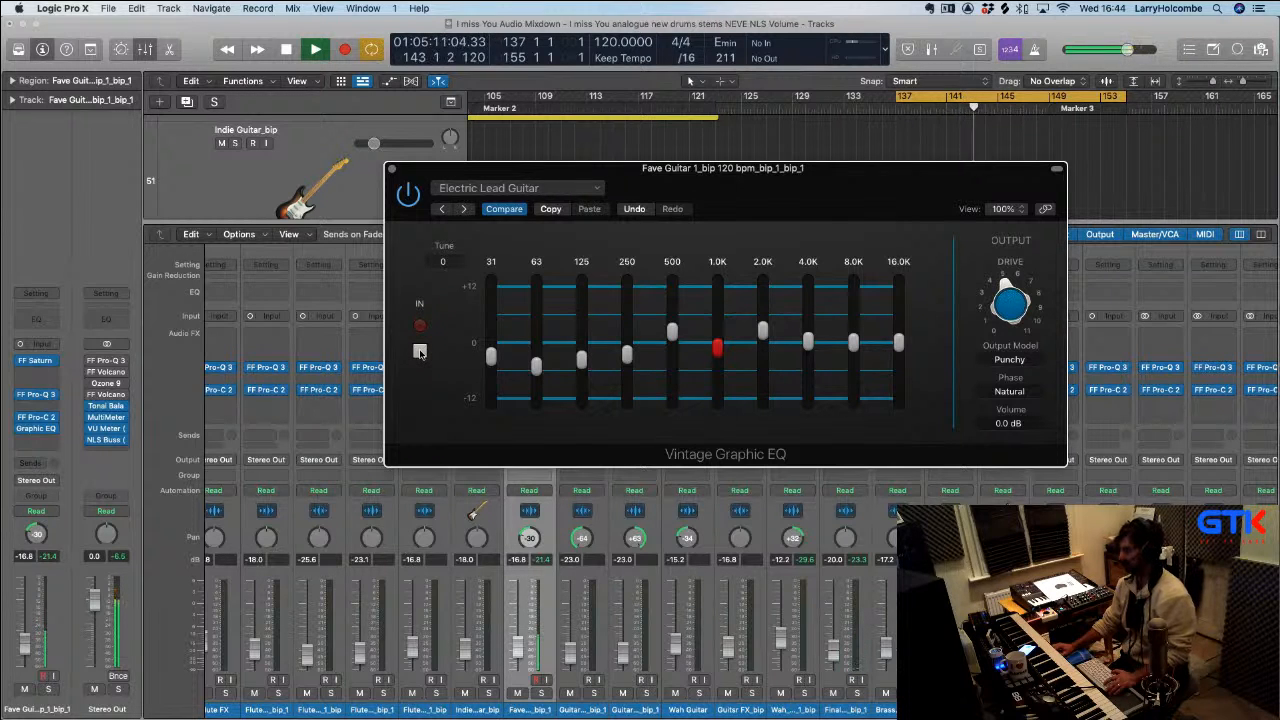
left_click(420, 352)
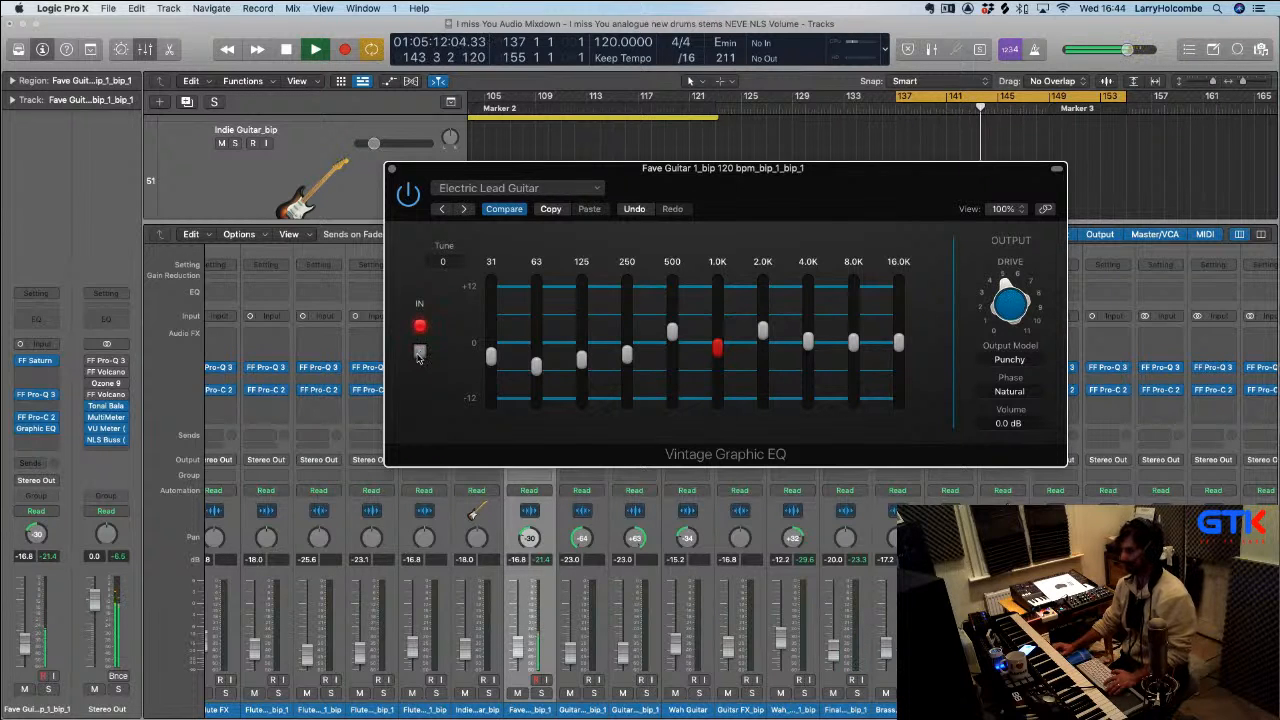
Close the Fave Guitar 1 EQ, stop playback, turn off the loop, and hide the mixer to show the whole arrangement
left_click(391, 168)
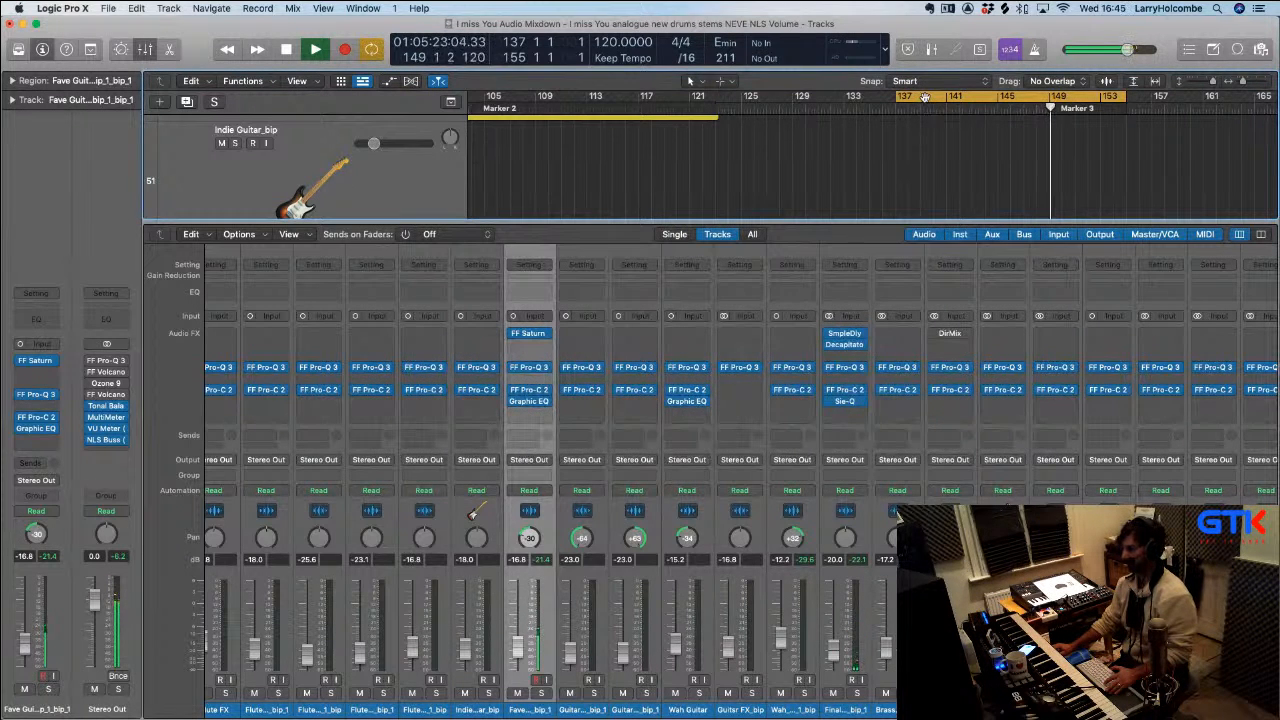
key("space")
left_click(925, 97)
key("x")
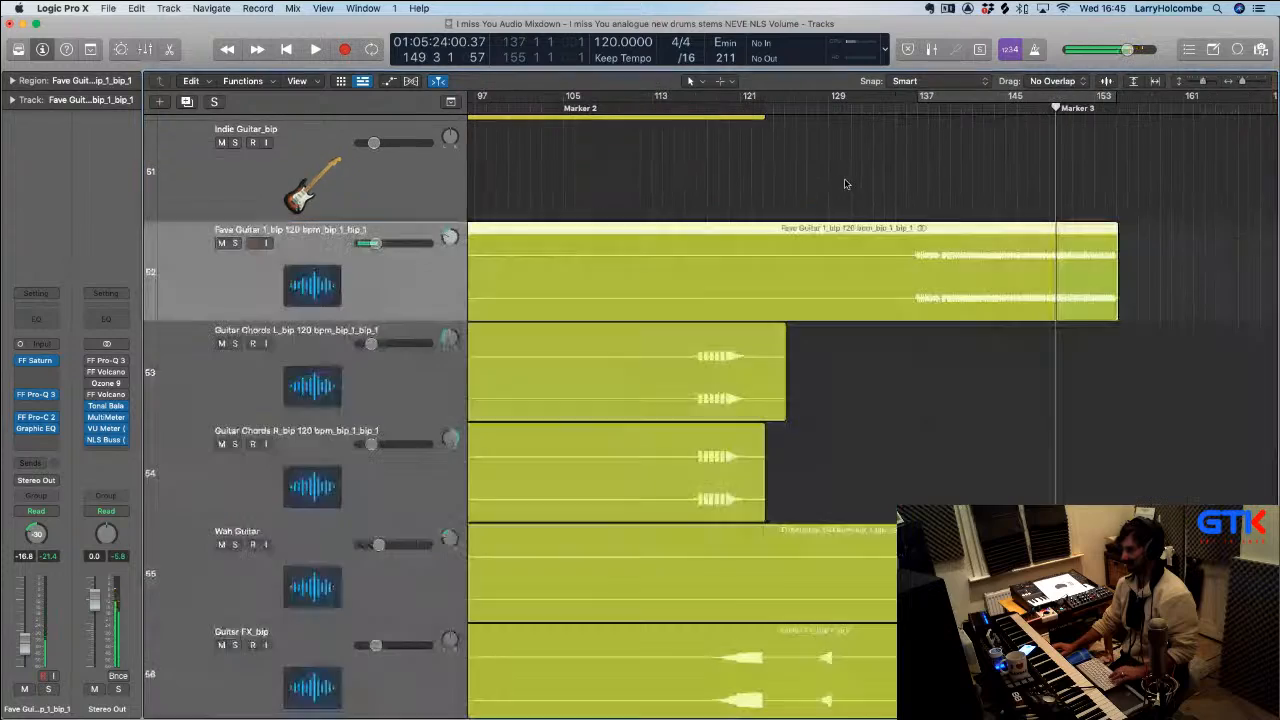
key("z")
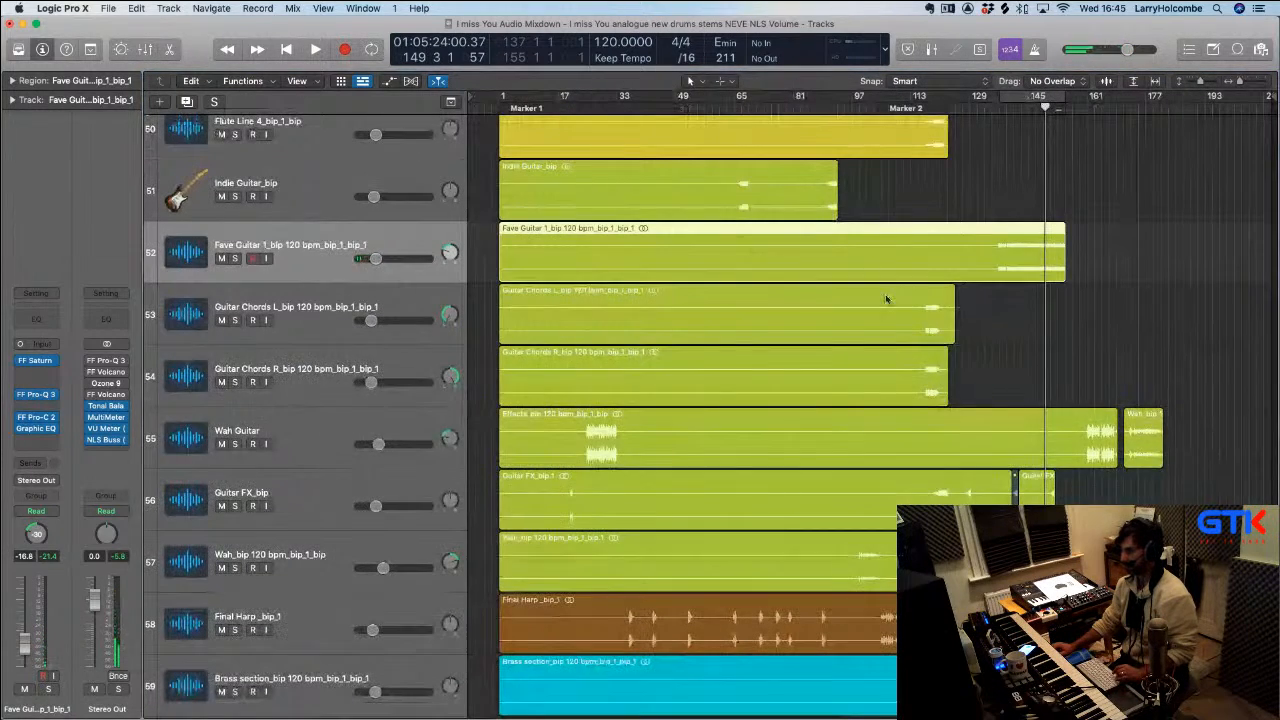
left_click(955, 208)
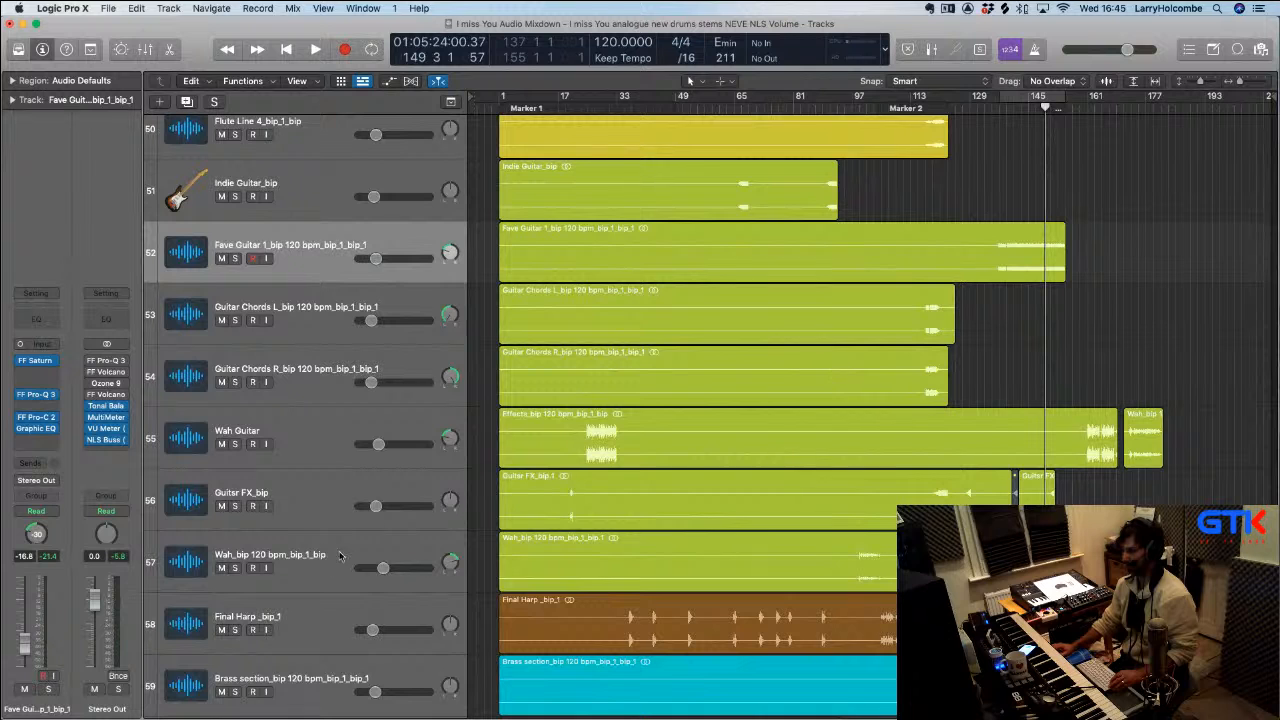
Select the Wah track below Guitar FX and audition its regions soloed and in the mix, then stop playback
left_click(340, 555)
key("space")
key("z")
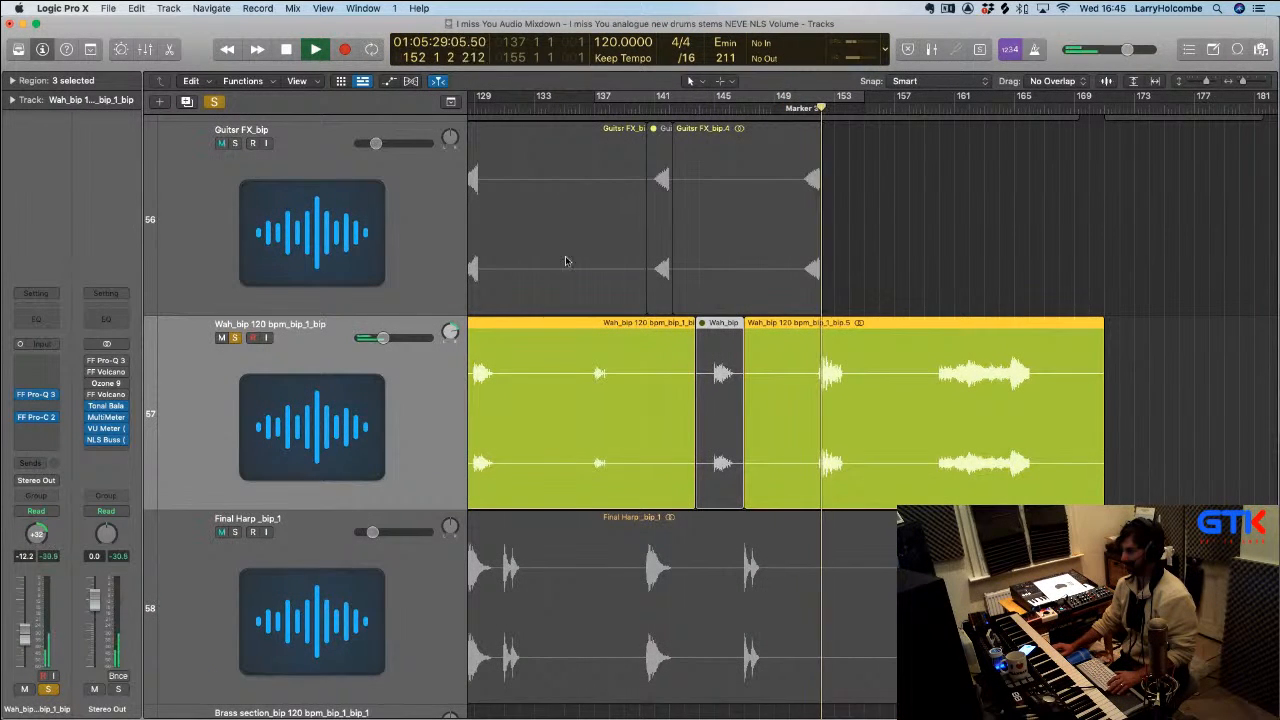
key("super+a")
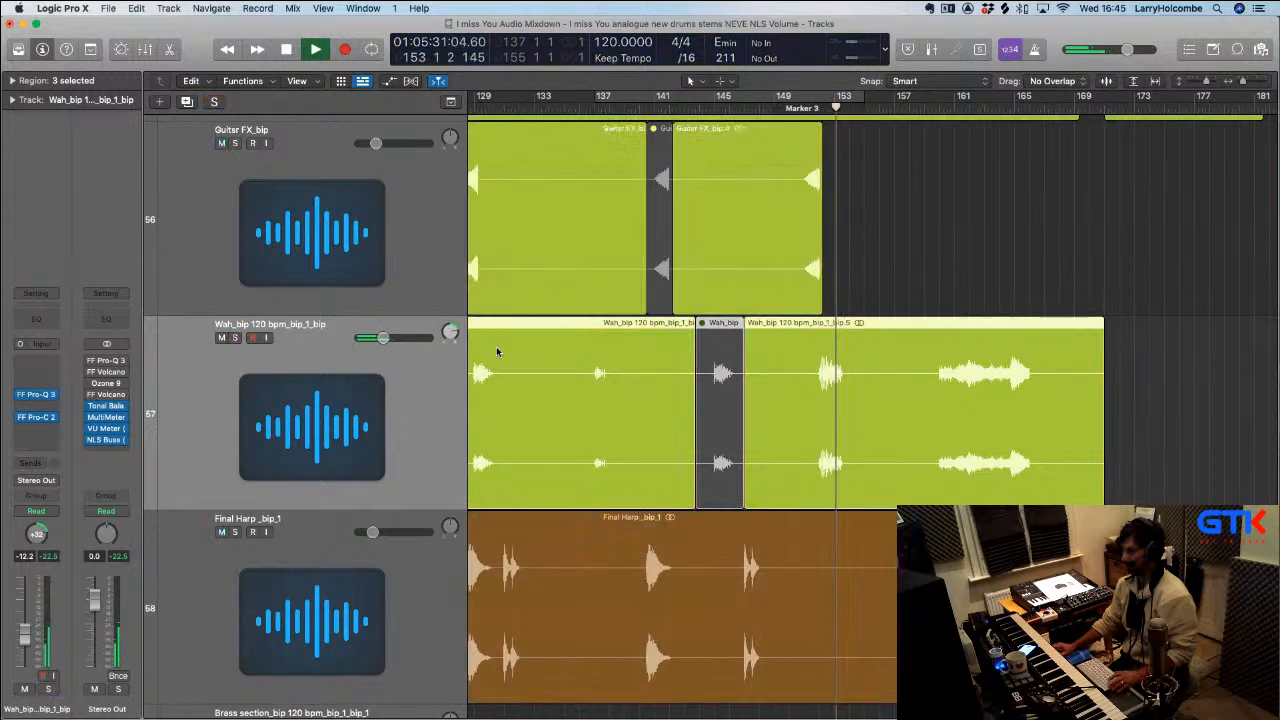
key("z")
key("space")
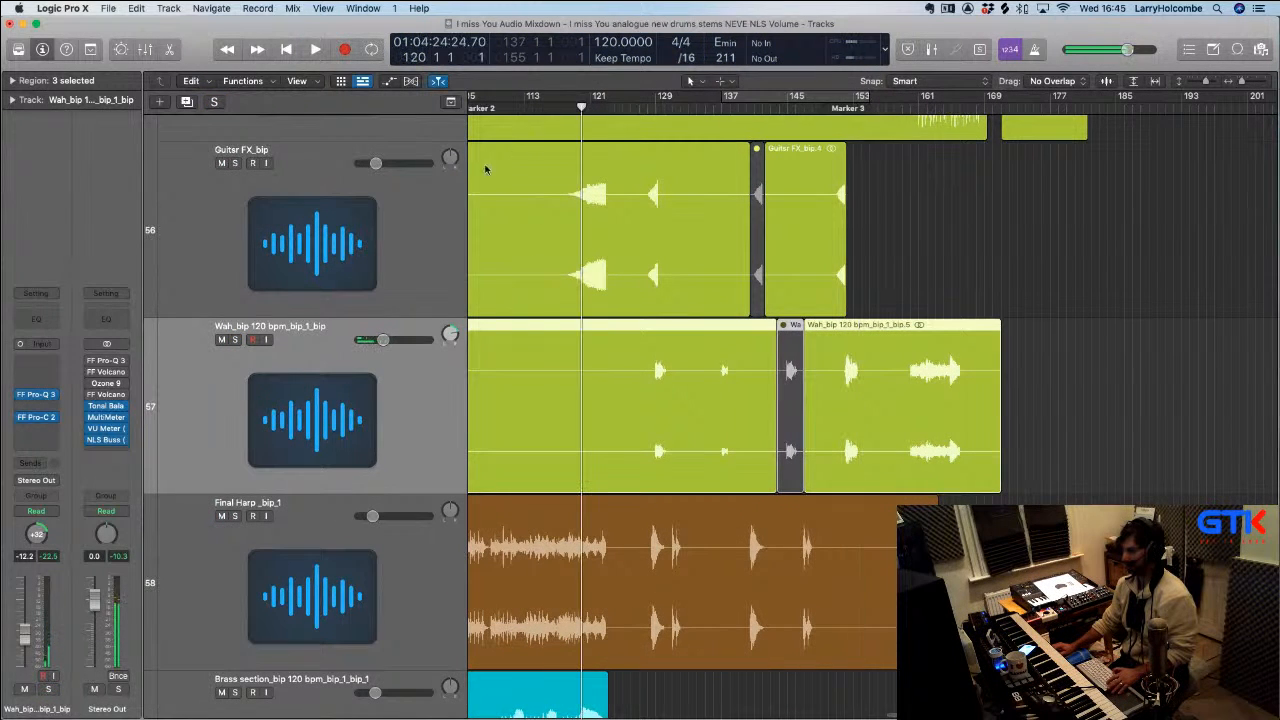
Audition the Guitar FX track soloed, then stop playback and unsolo it
key("space")
left_click(235, 165)
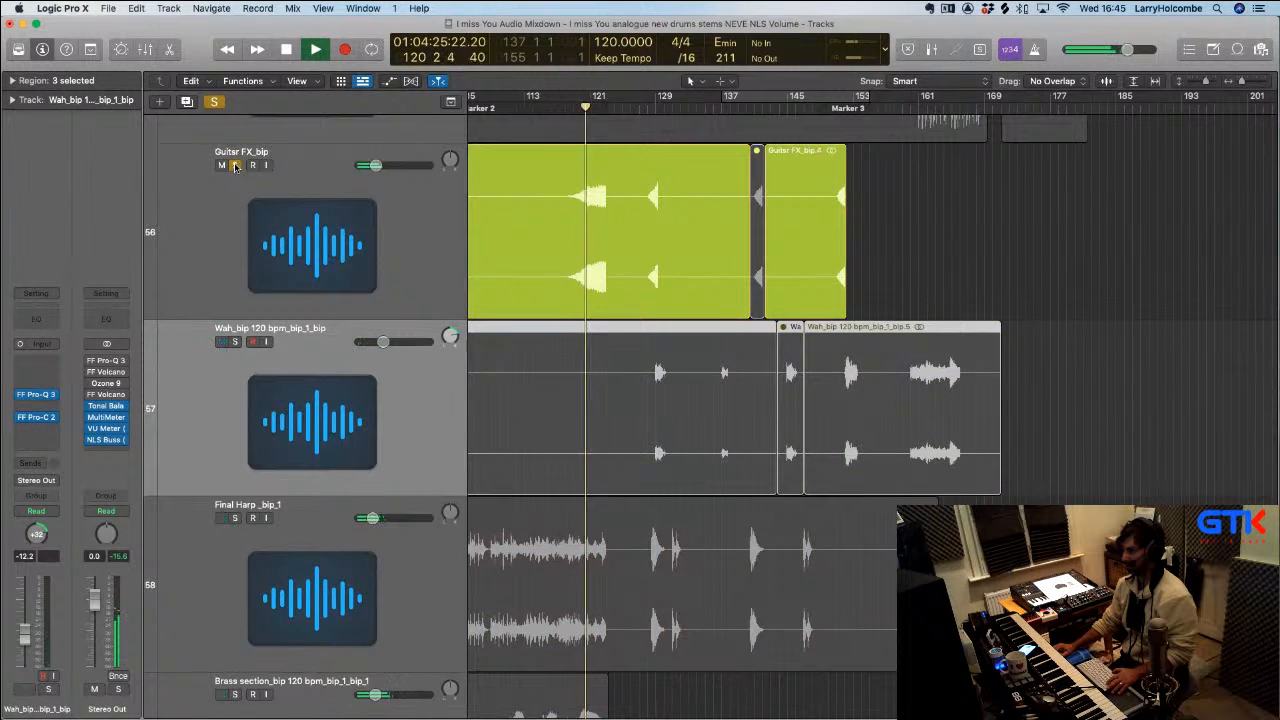
scroll(376, 208, "left", 3)
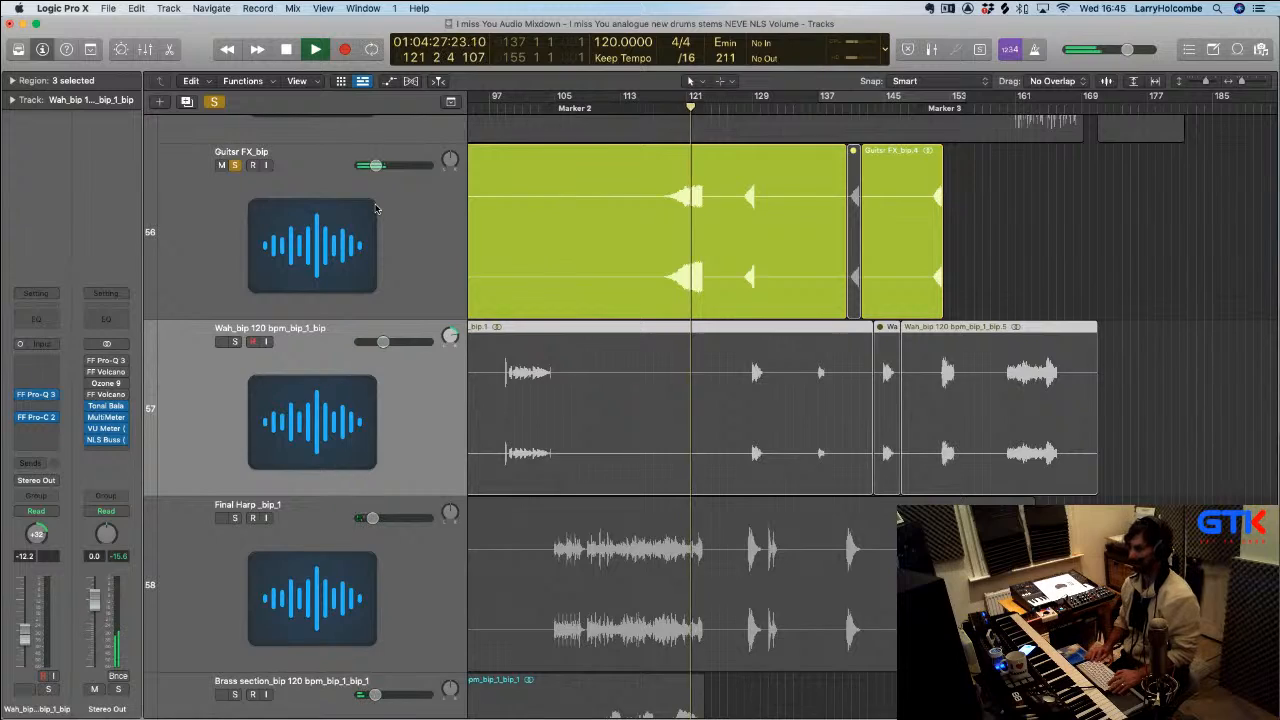
key("z")
key("space")
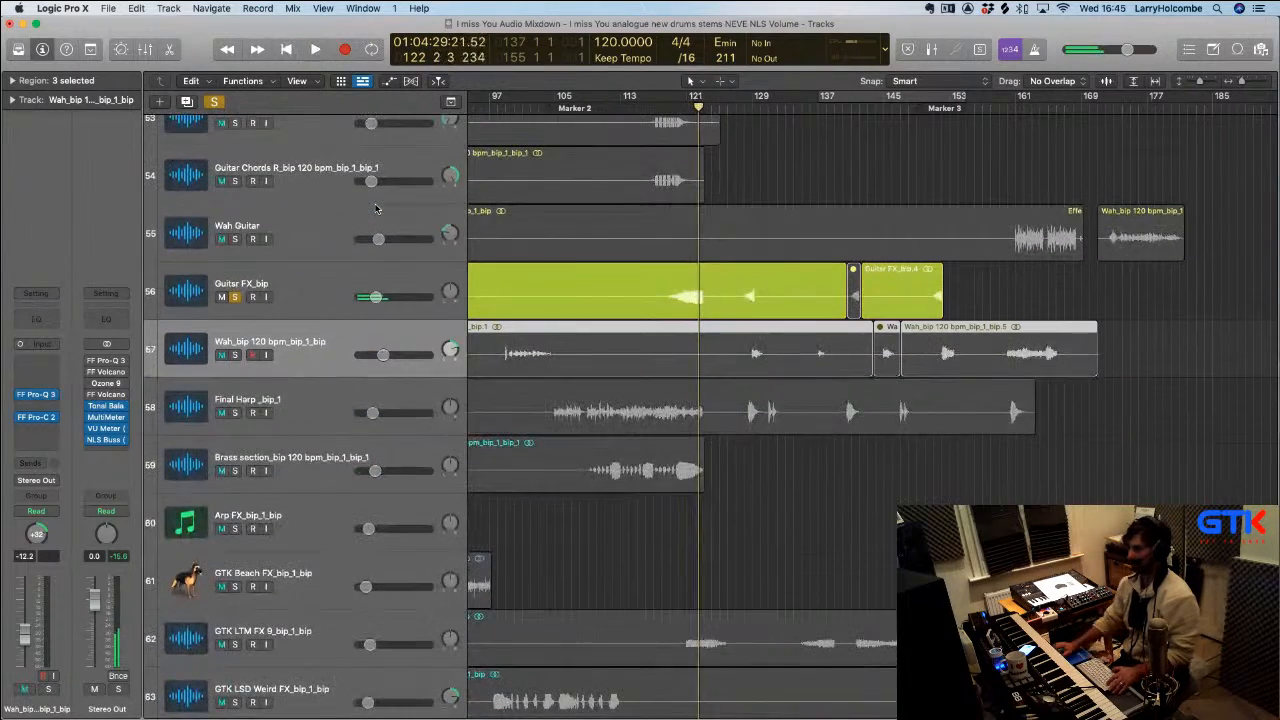
left_click(236, 297)
Loop bars 117 to 121 and play the Guitar Chords L and R tracks soloed together
scroll(497, 186, "up", 2)
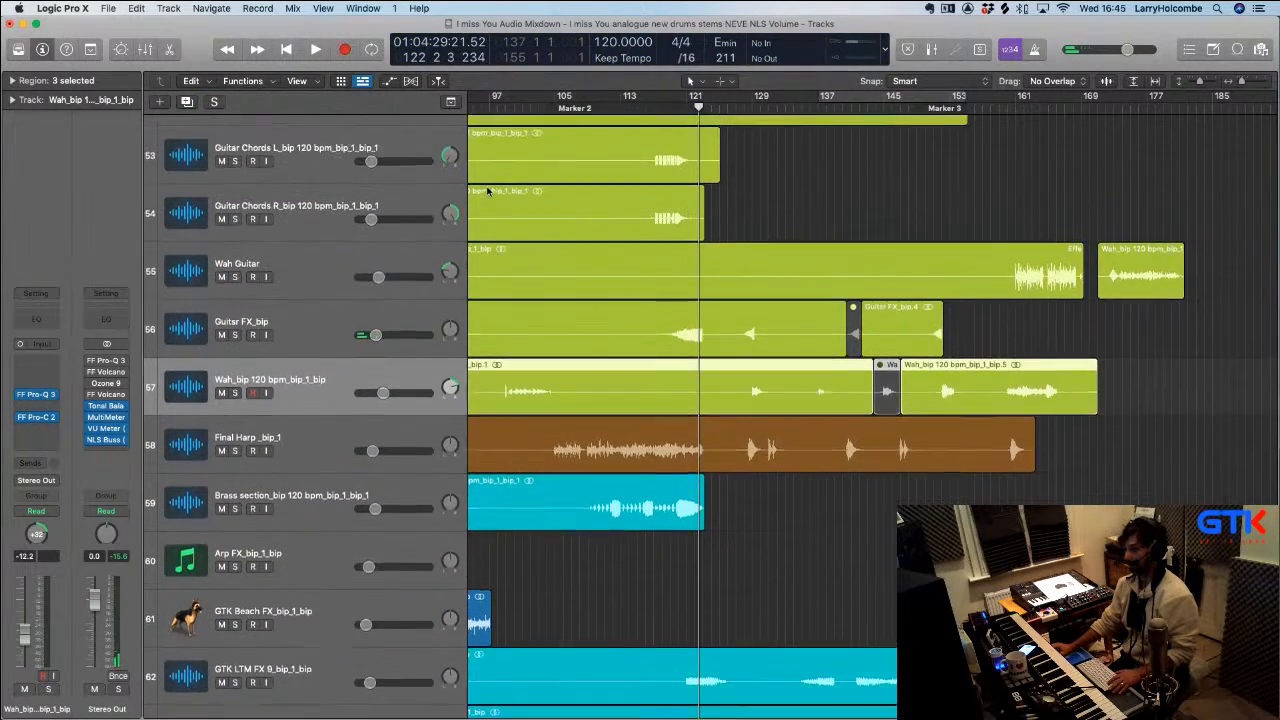
key("super+Left")
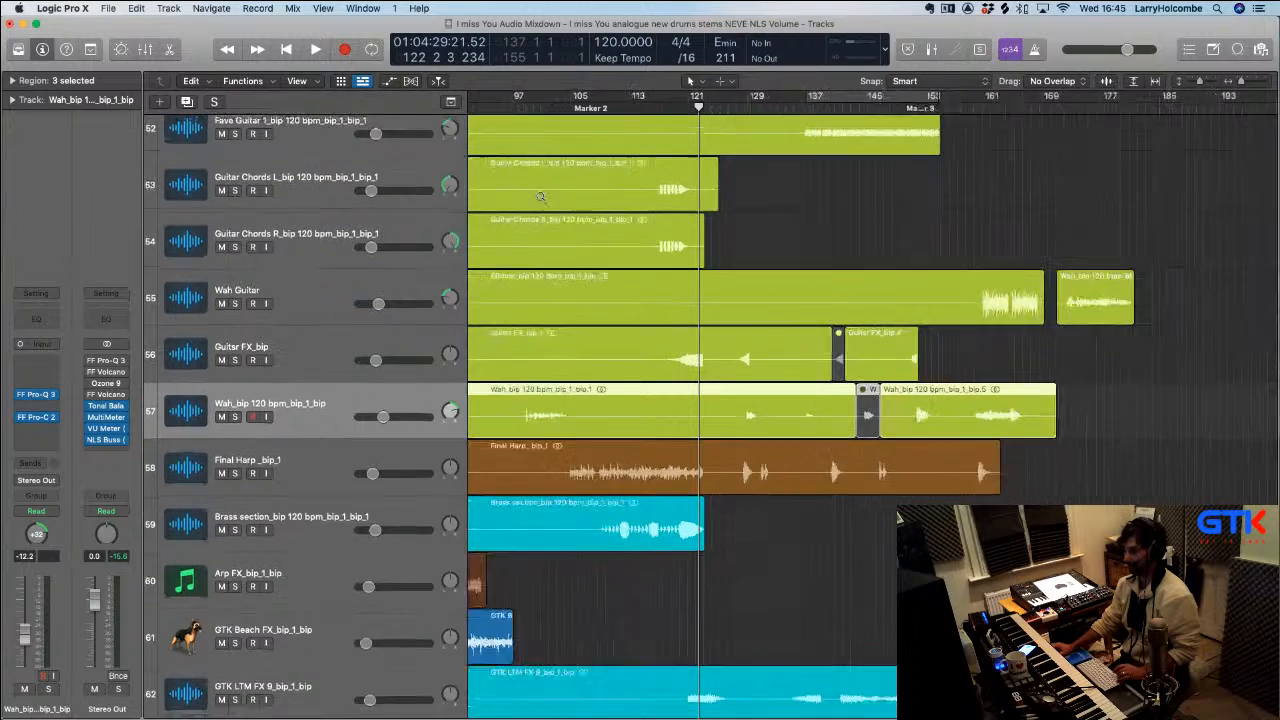
left_click_drag(690, 223, 746, 182)
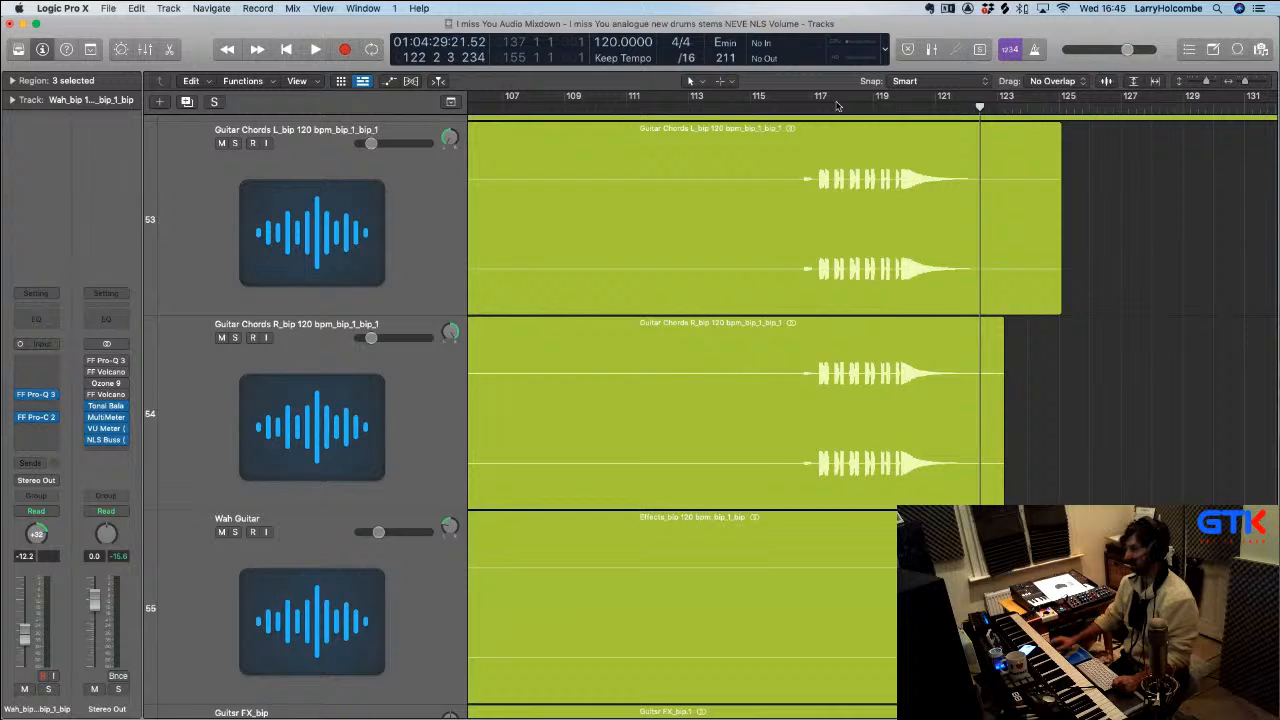
left_click_drag(817, 100, 940, 100)
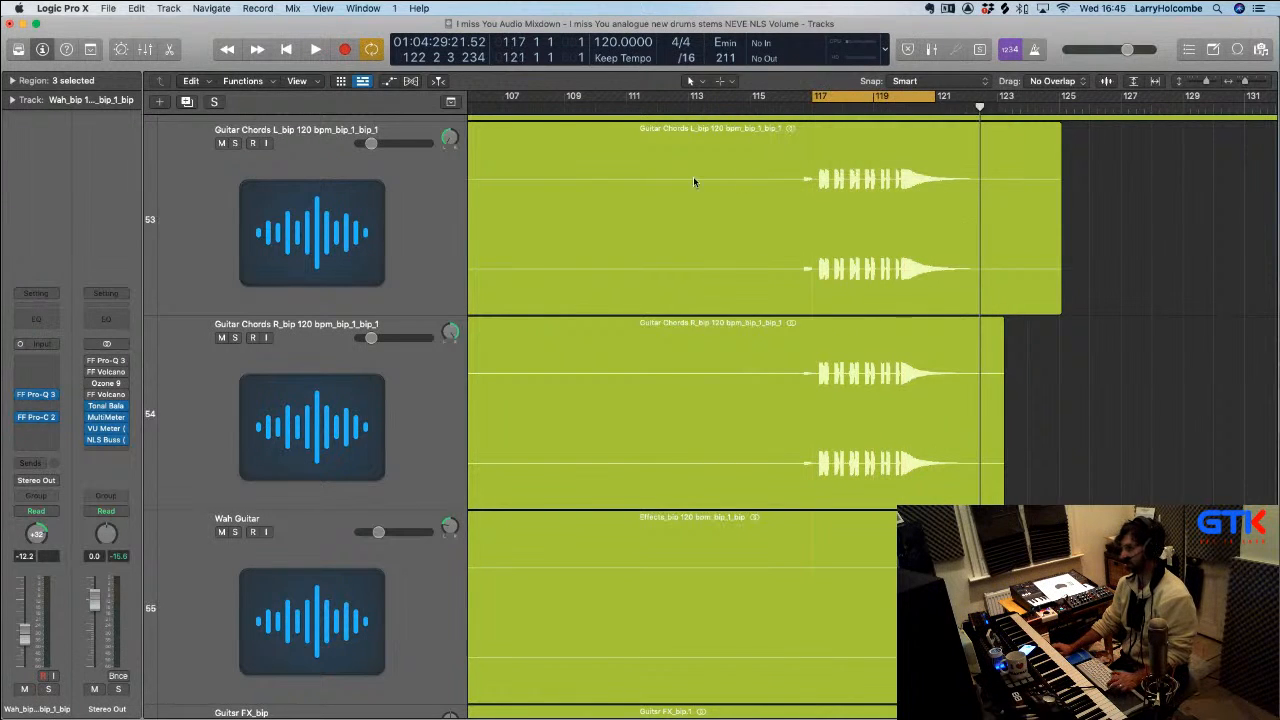
left_click(235, 143)
left_click(235, 337)
key("space")
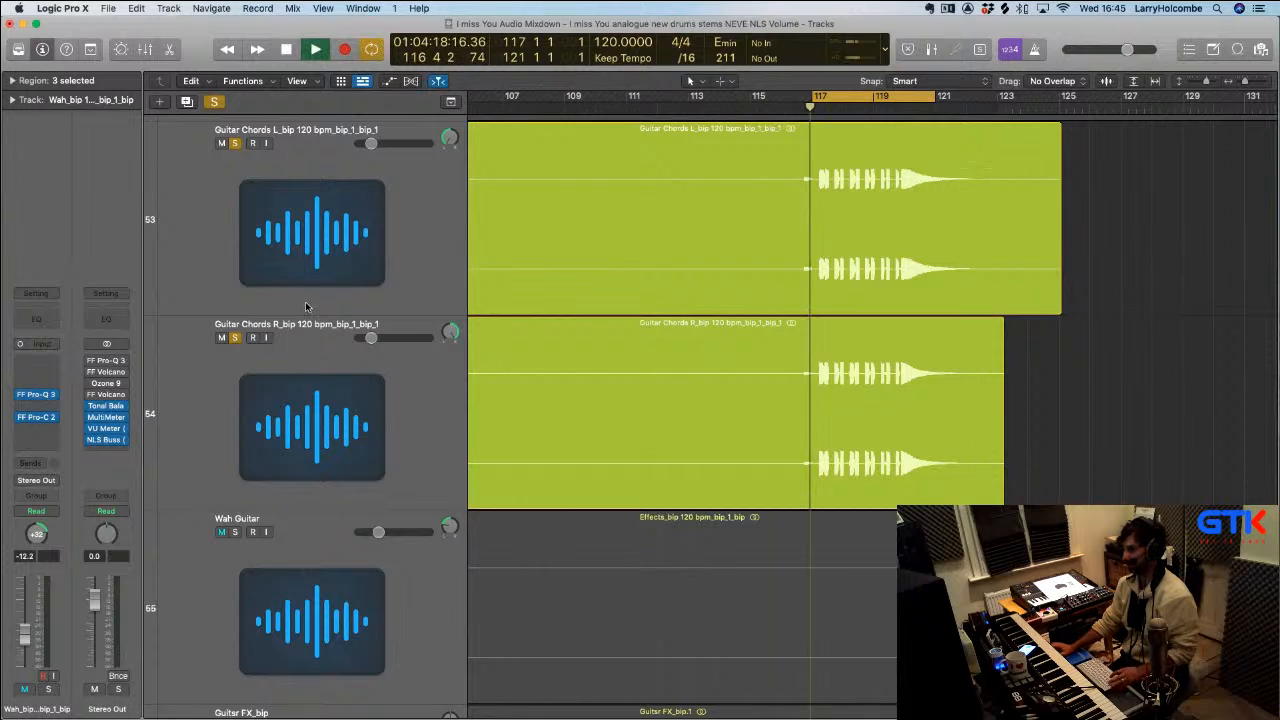
Stop playback, add a Vintage Graphic EQ to the Guitar Chords L channel, and load its Electric Rhythm Guitar preset
key("x")
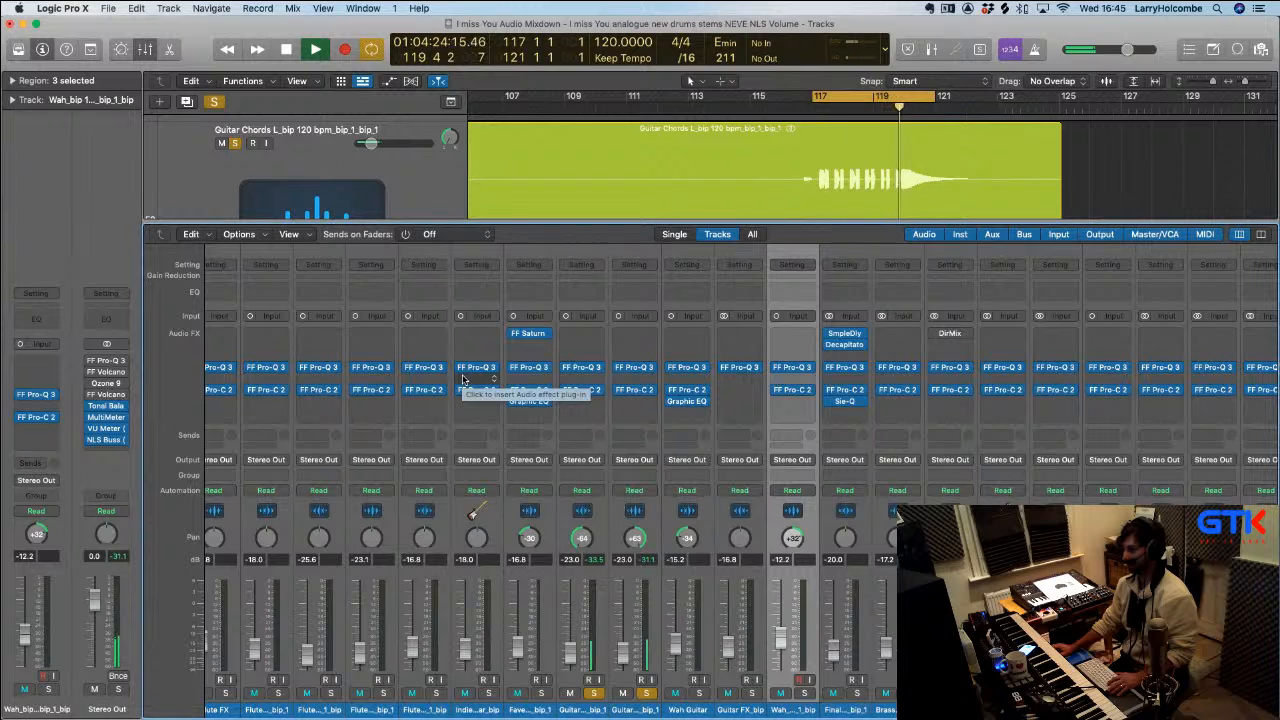
key("x")
key("space")
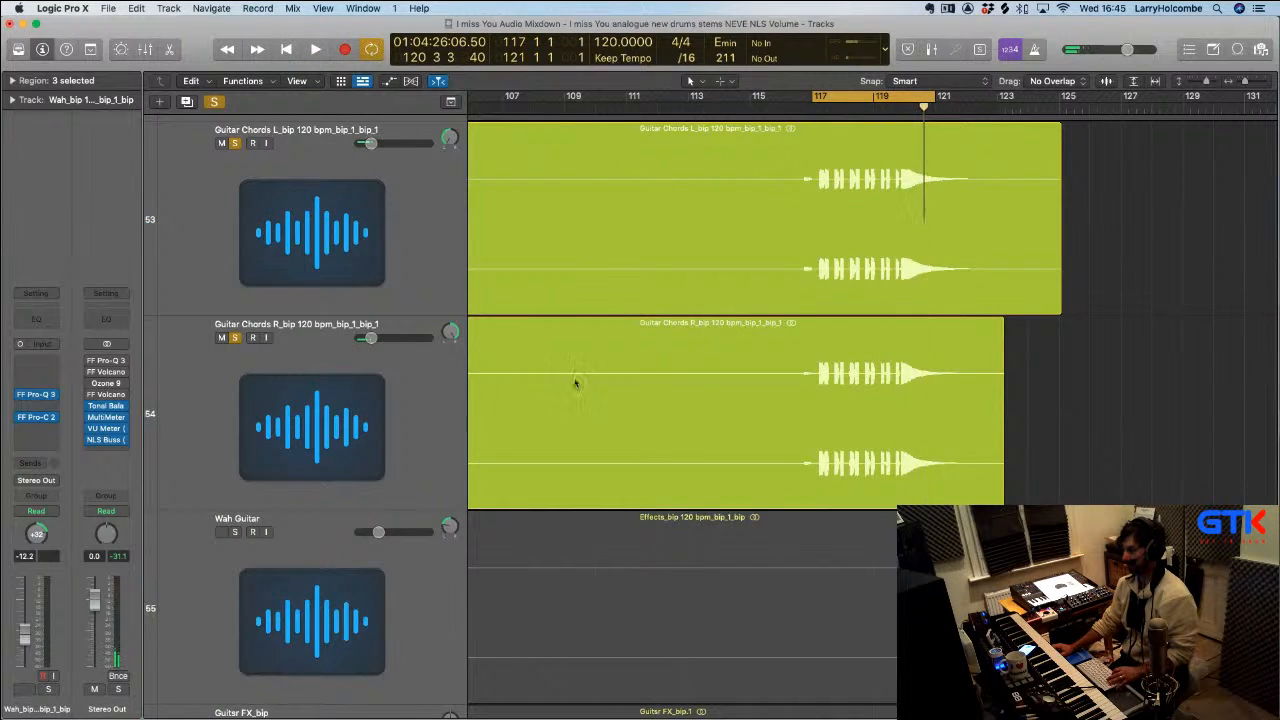
key("x")
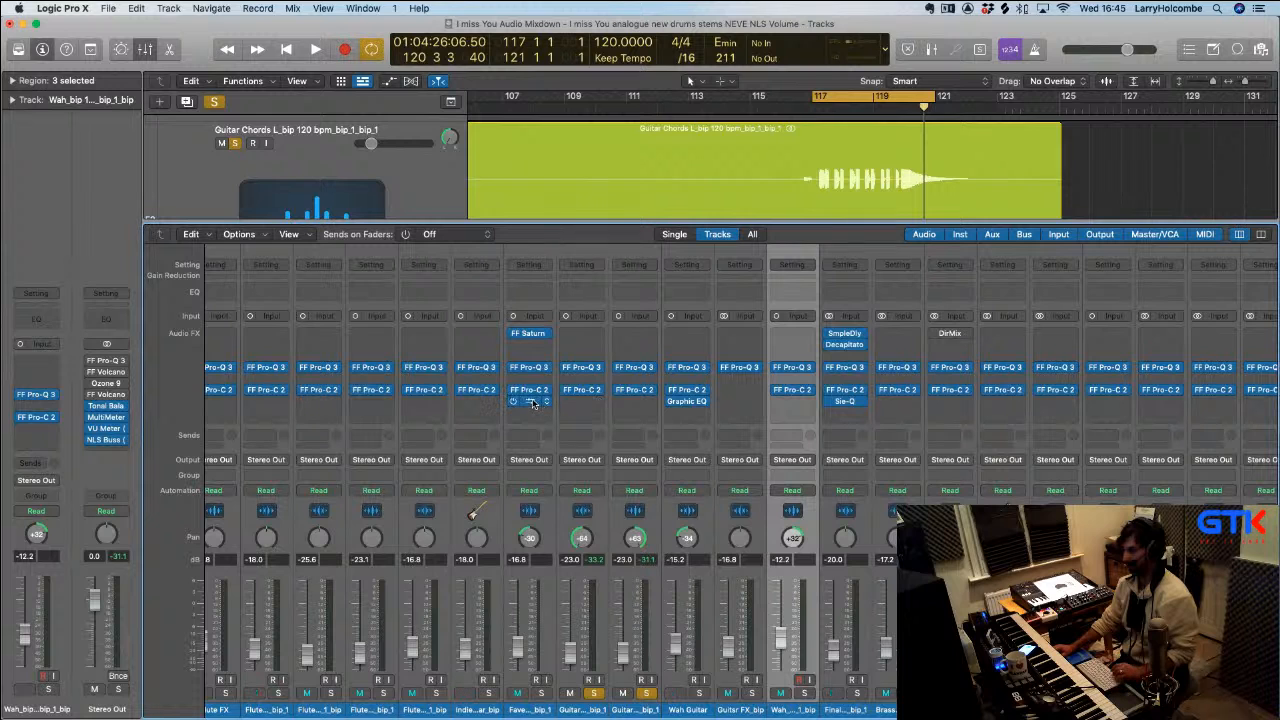
left_click(583, 402)
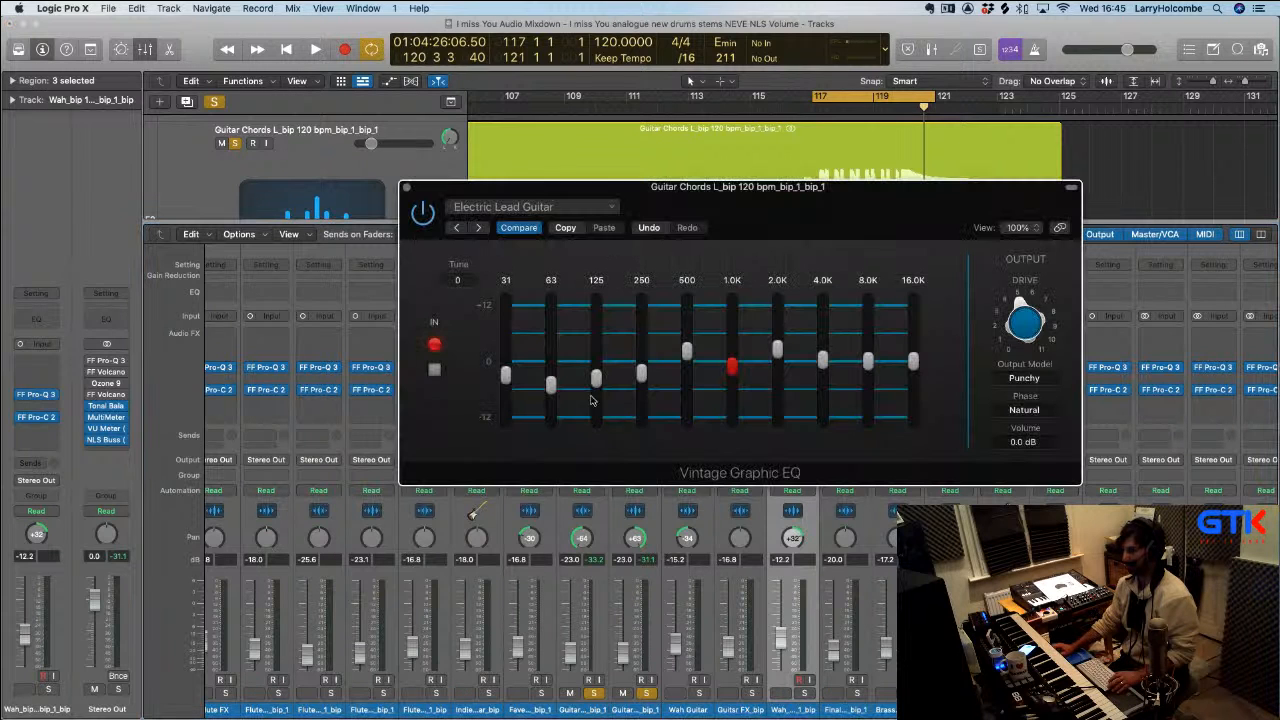
left_click(530, 207)
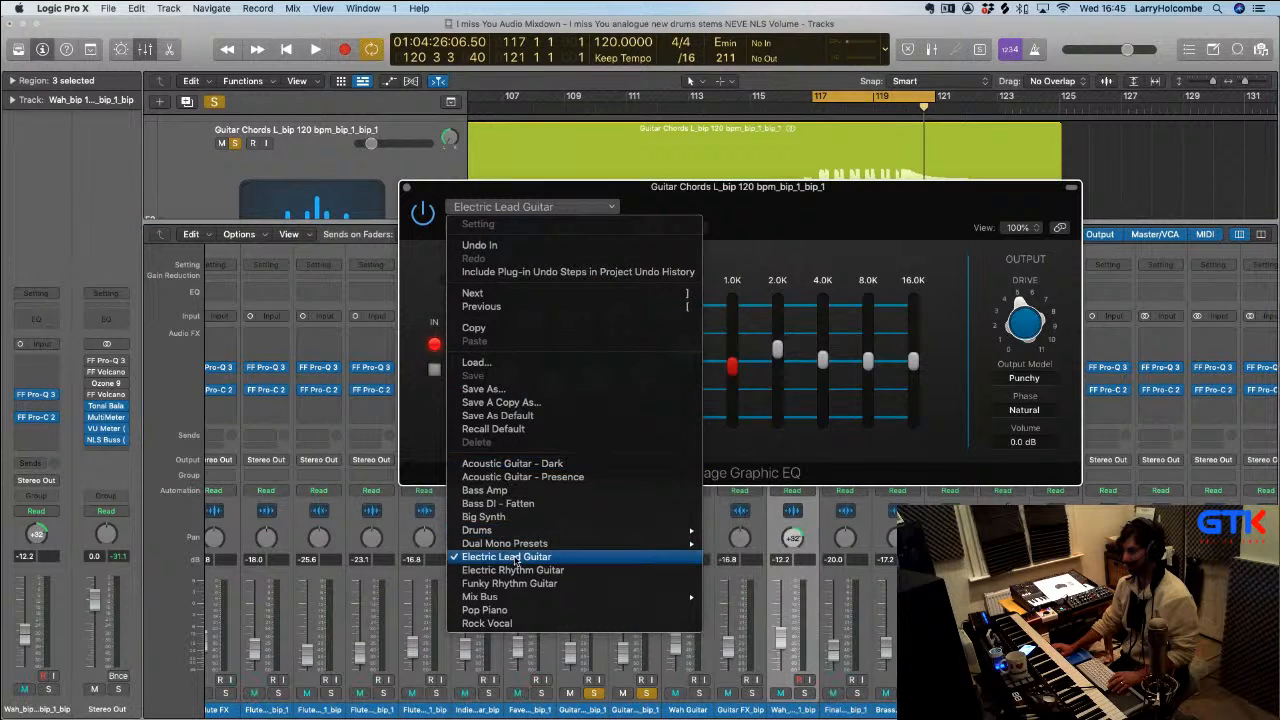
left_click(510, 570)
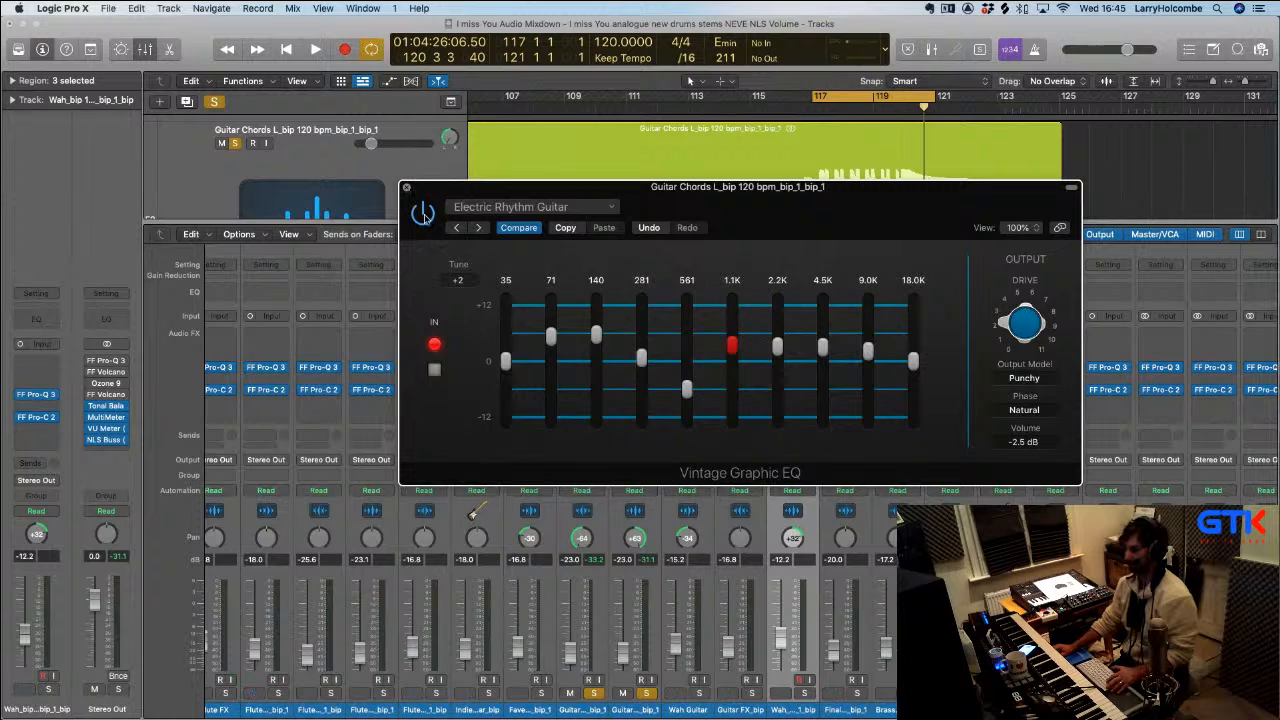
left_click(406, 190)
Copy the graphic EQ to the Guitar Chords R channel, audition both soloed chord tracks in the loop, and stop playback
key("space")
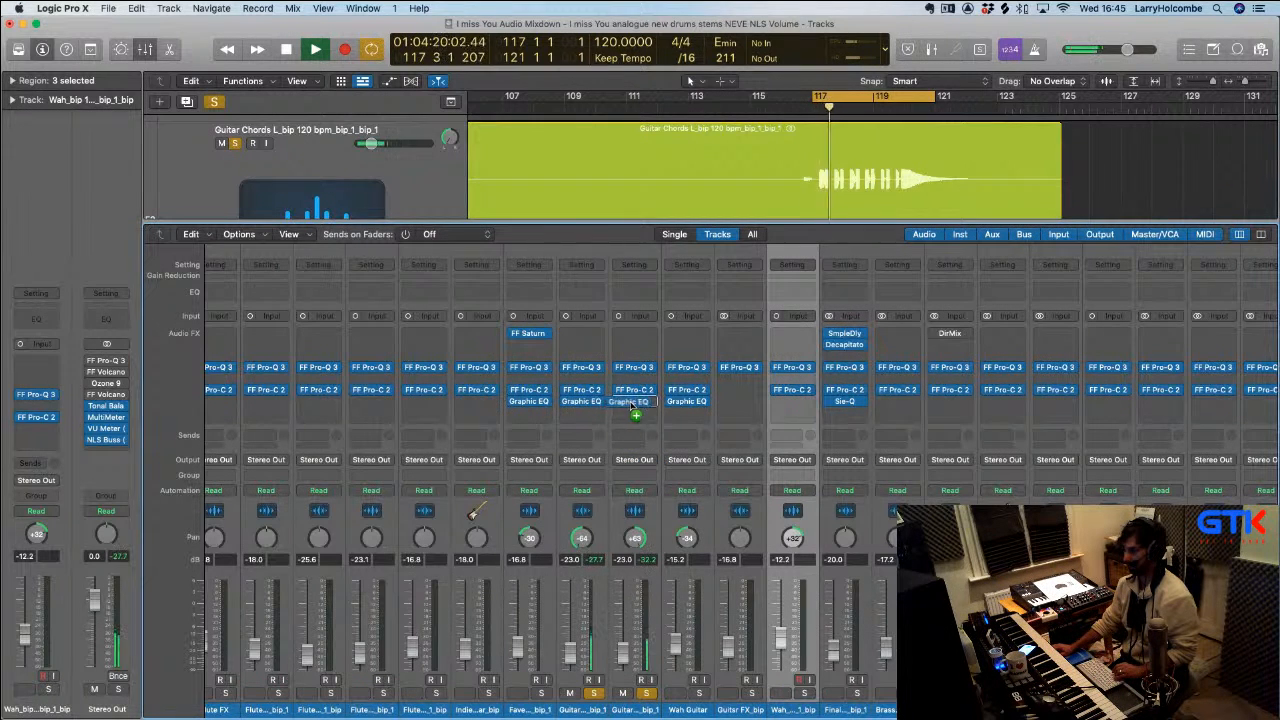
left_click(594, 710)
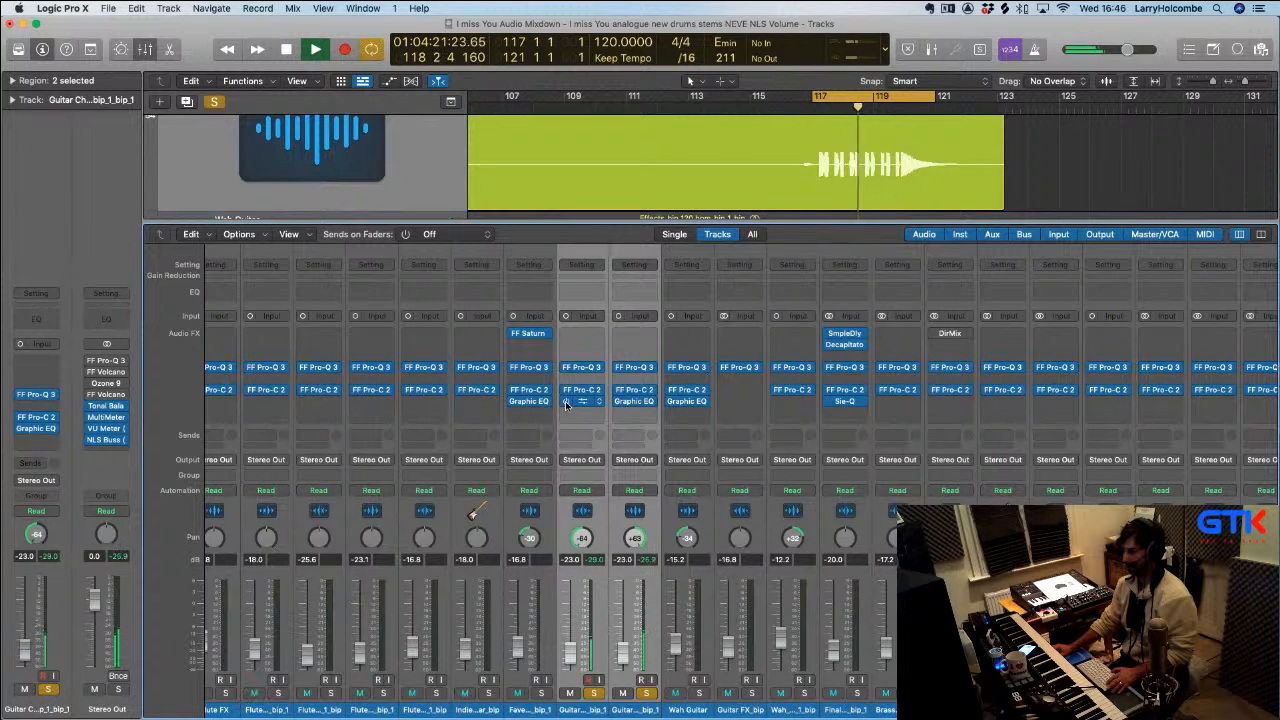
left_click(1120, 177)
key("space")
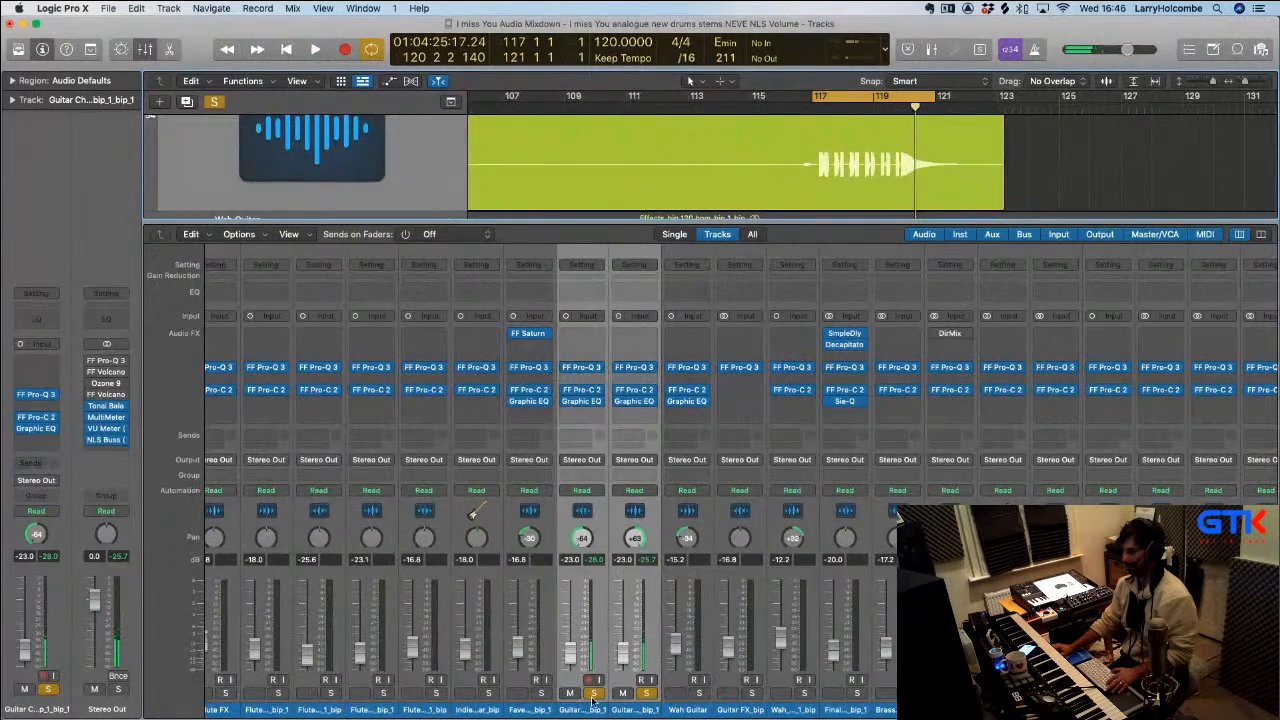
Unsolo both Guitar Chords tracks, play the loop in the full mix, and hide the mixer
left_click(593, 693)
key("space")
left_click(531, 710)
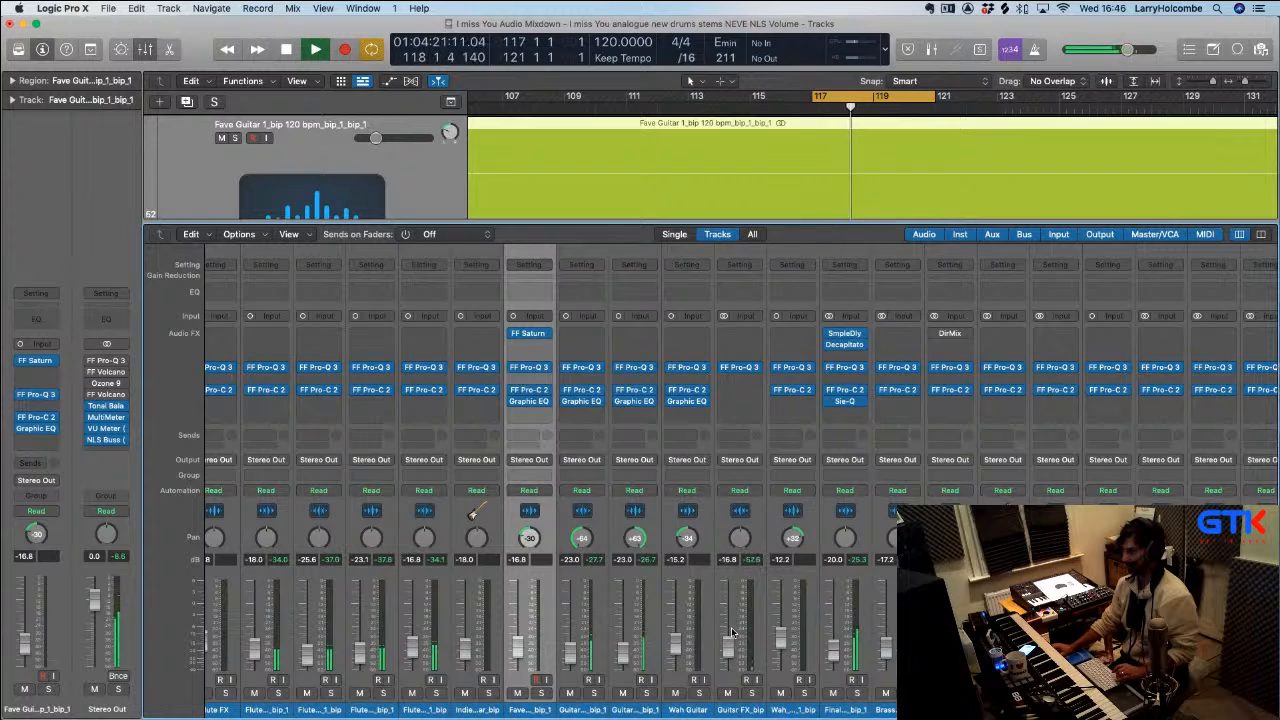
key("x")
key("z")
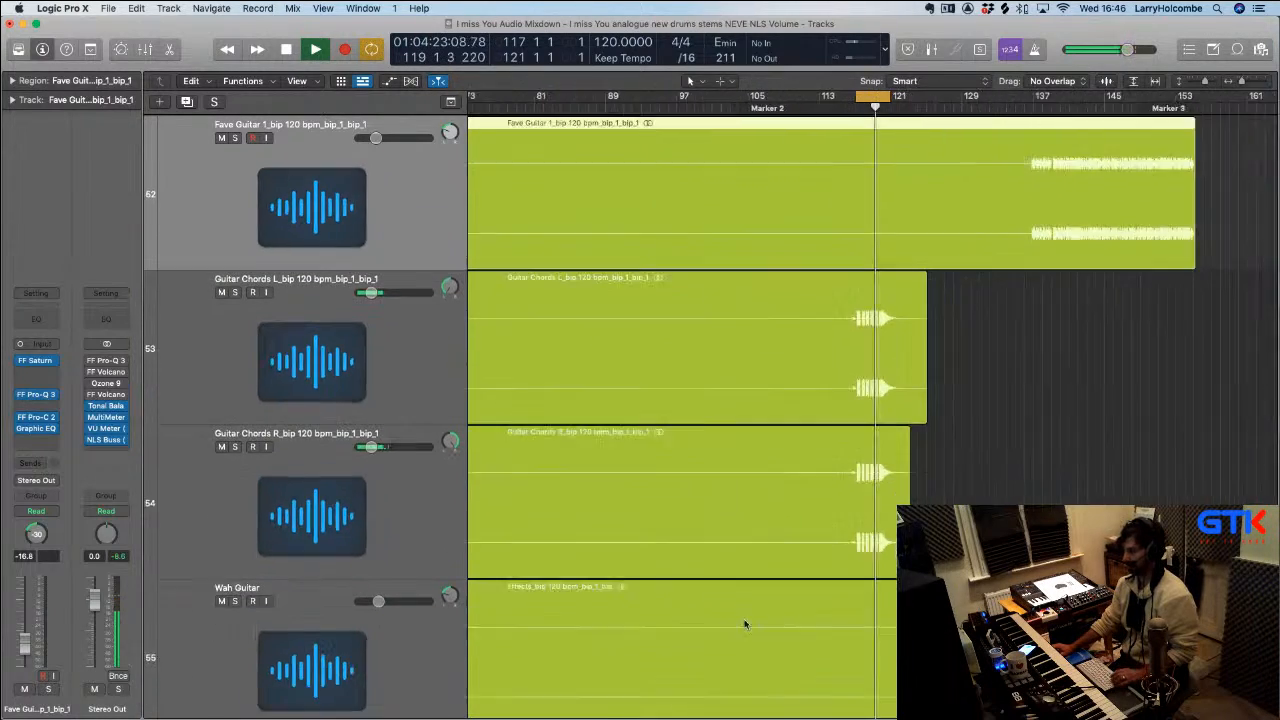
Survey the guitar, flute, keys and effects tracks while the loop plays, then turn off the loop and stop playback
key("super+Up")
key("super+Up")
key("super+Up")
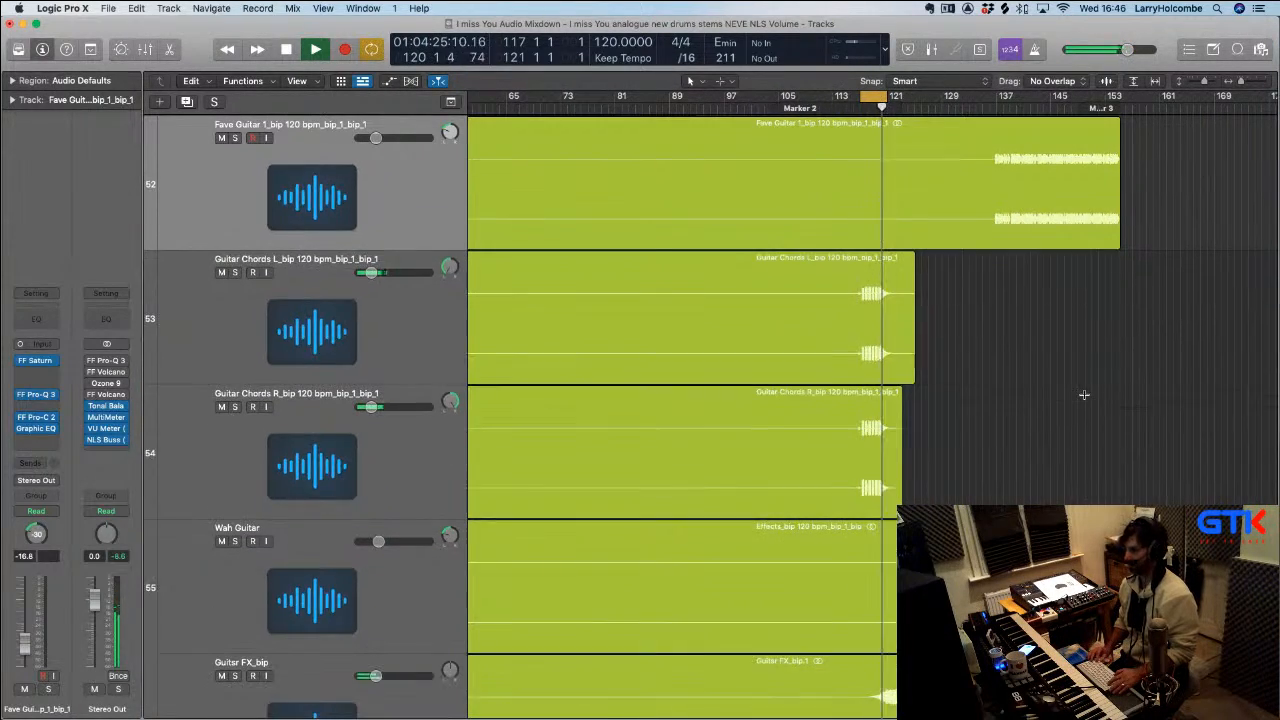
key("super+Up")
key("super+Up")
key("super+Up")
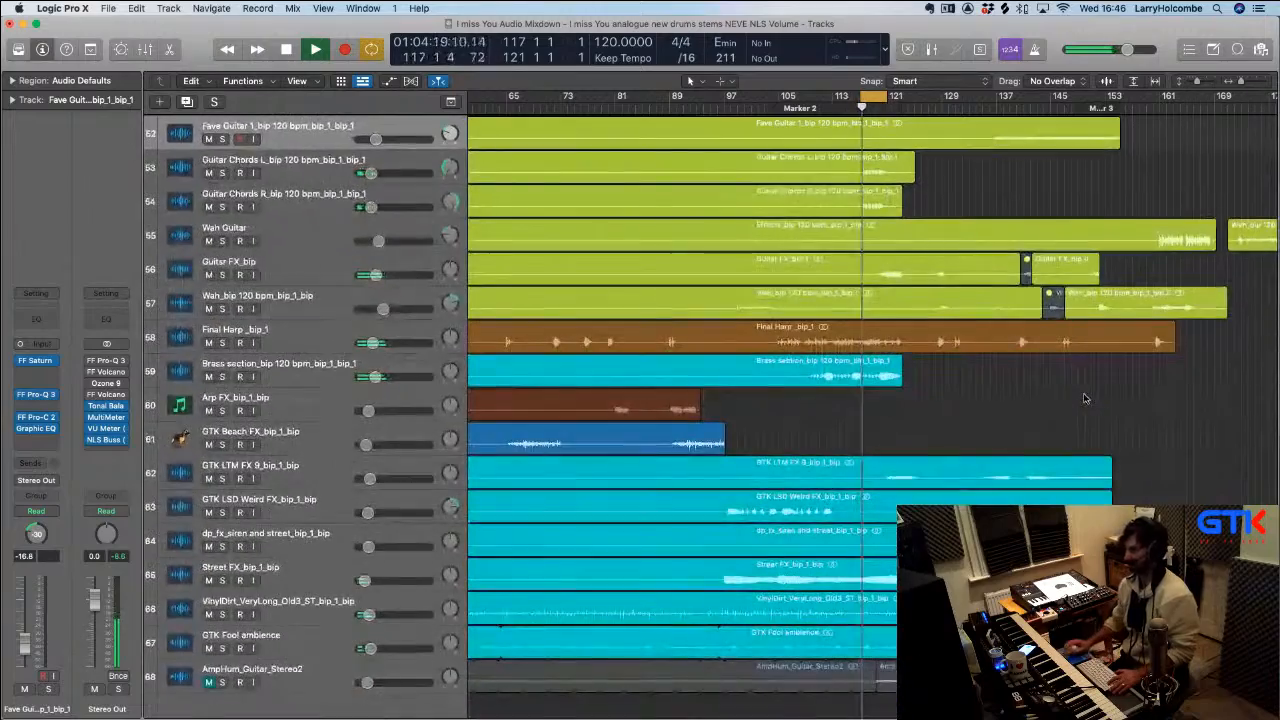
key("super+Down")
scroll(1084, 398, "up", 6)
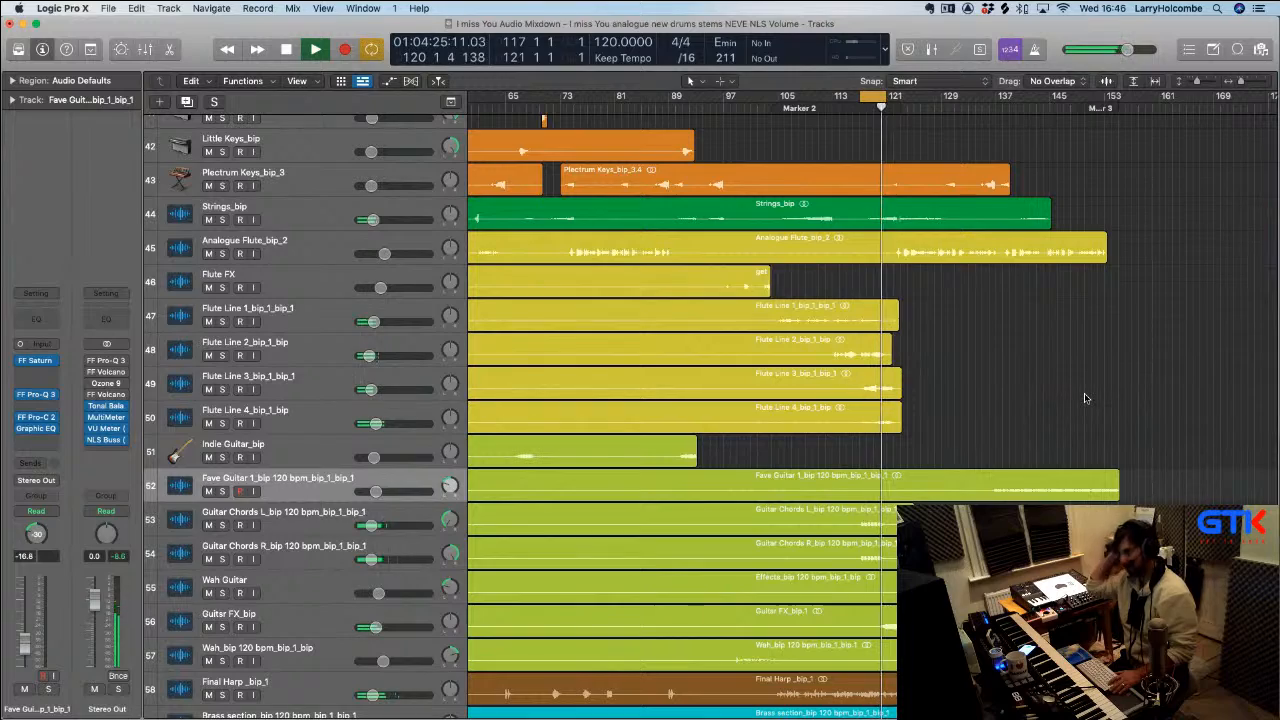
scroll(1022, 436, "down", 2)
left_click(866, 96)
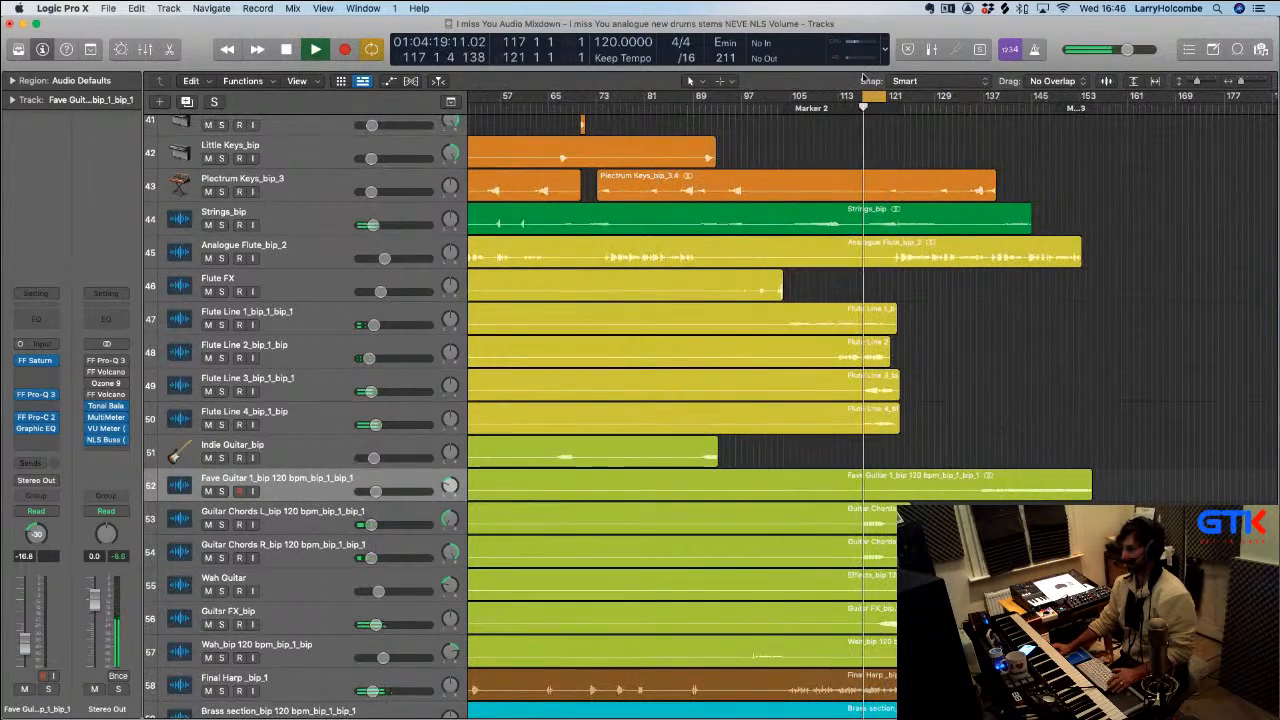
key("space")
Loop bars 112 to 124 and play the I Miss You - Vocal bounce w autotune track soloed
scroll(876, 180, "up", 10)
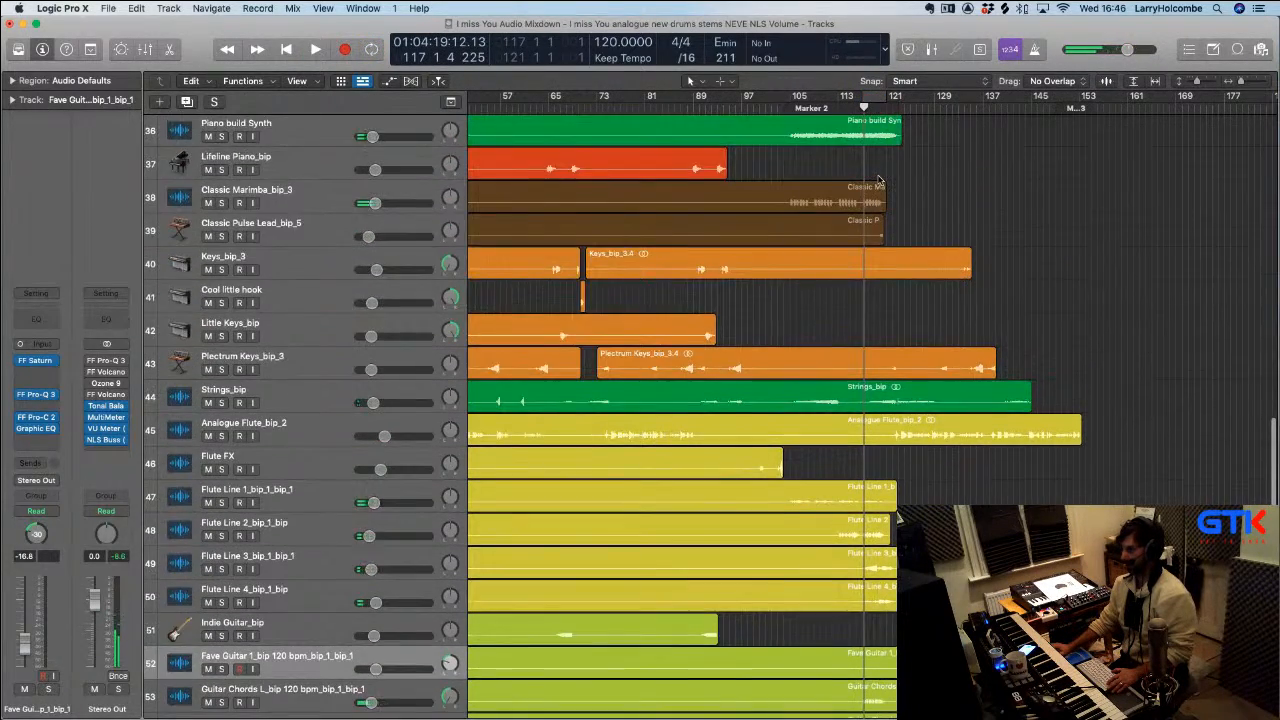
scroll(876, 176, "up", 3)
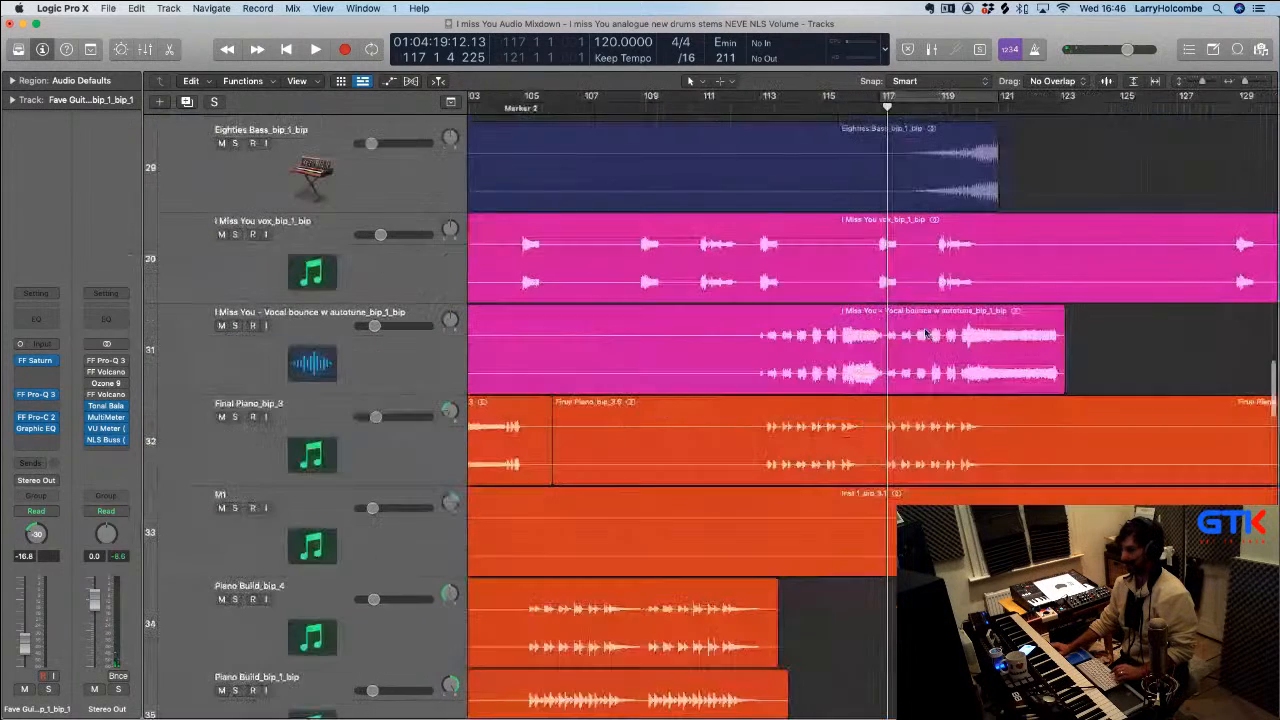
scroll(874, 210, "up", 3)
left_click_drag(745, 101, 1090, 96)
left_click(312, 358)
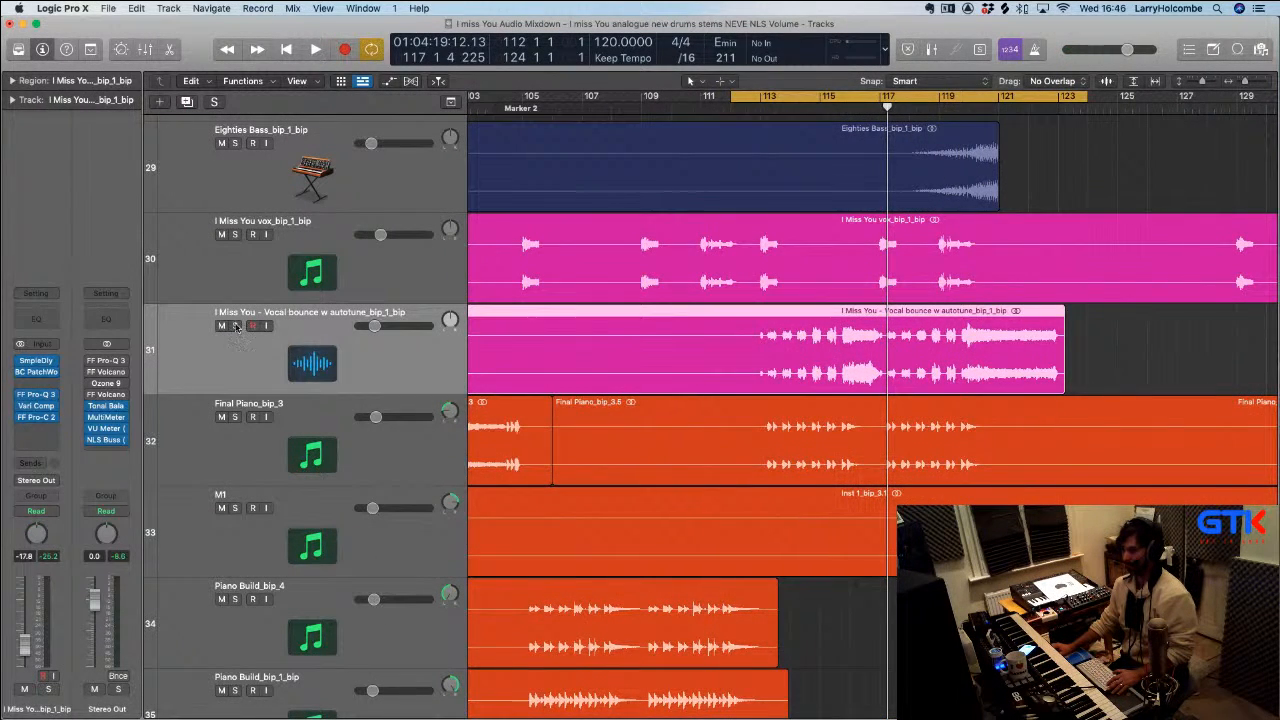
left_click(235, 326)
left_click_drag(685, 337, 1157, 480)
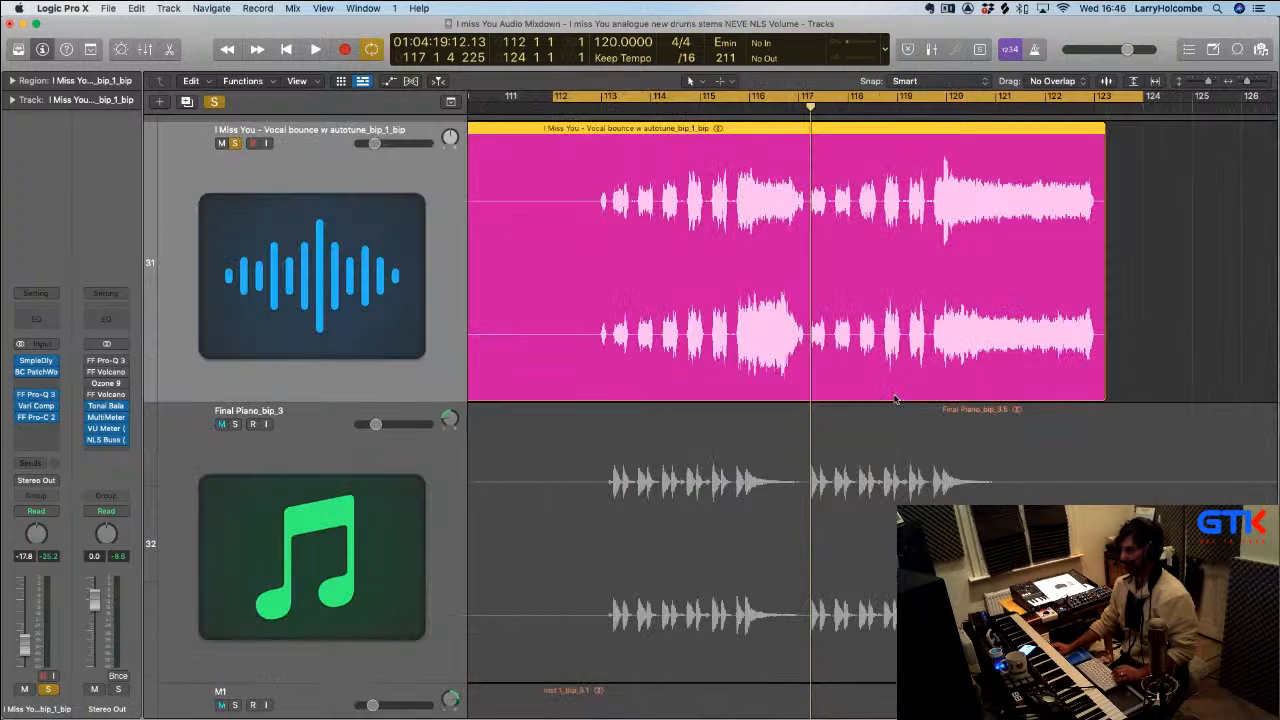
left_click(1193, 245)
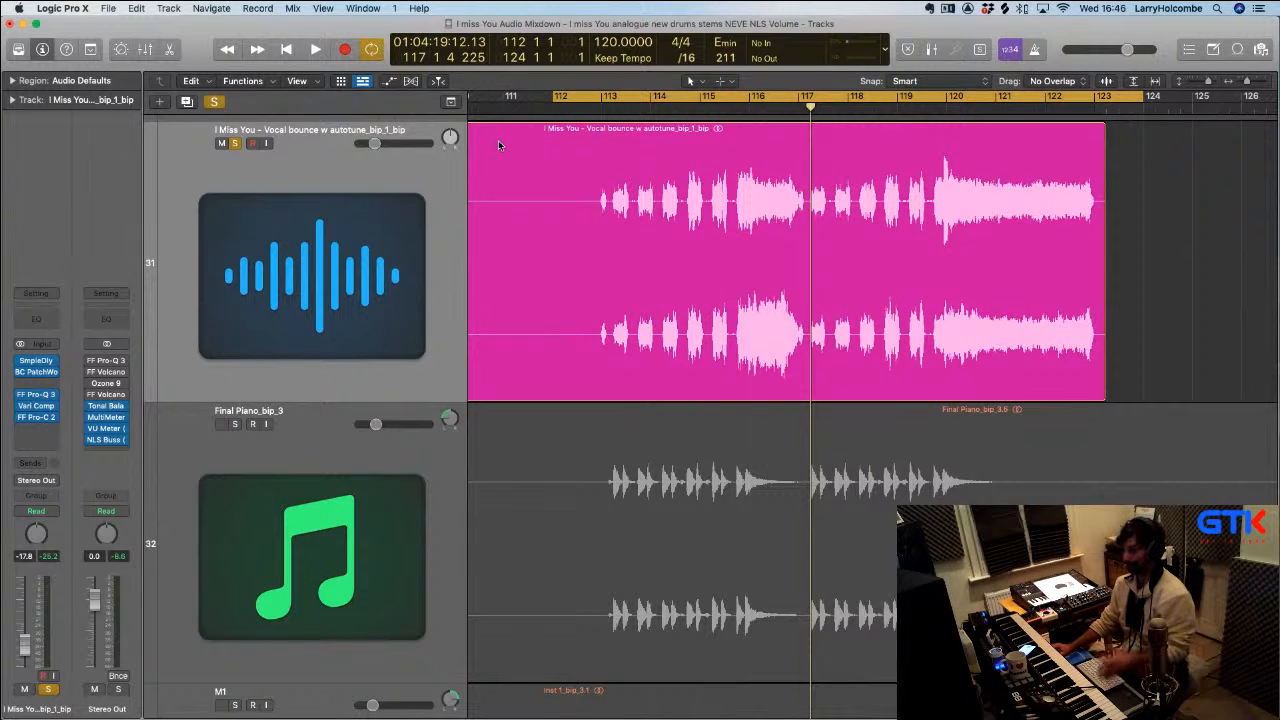
key("space")
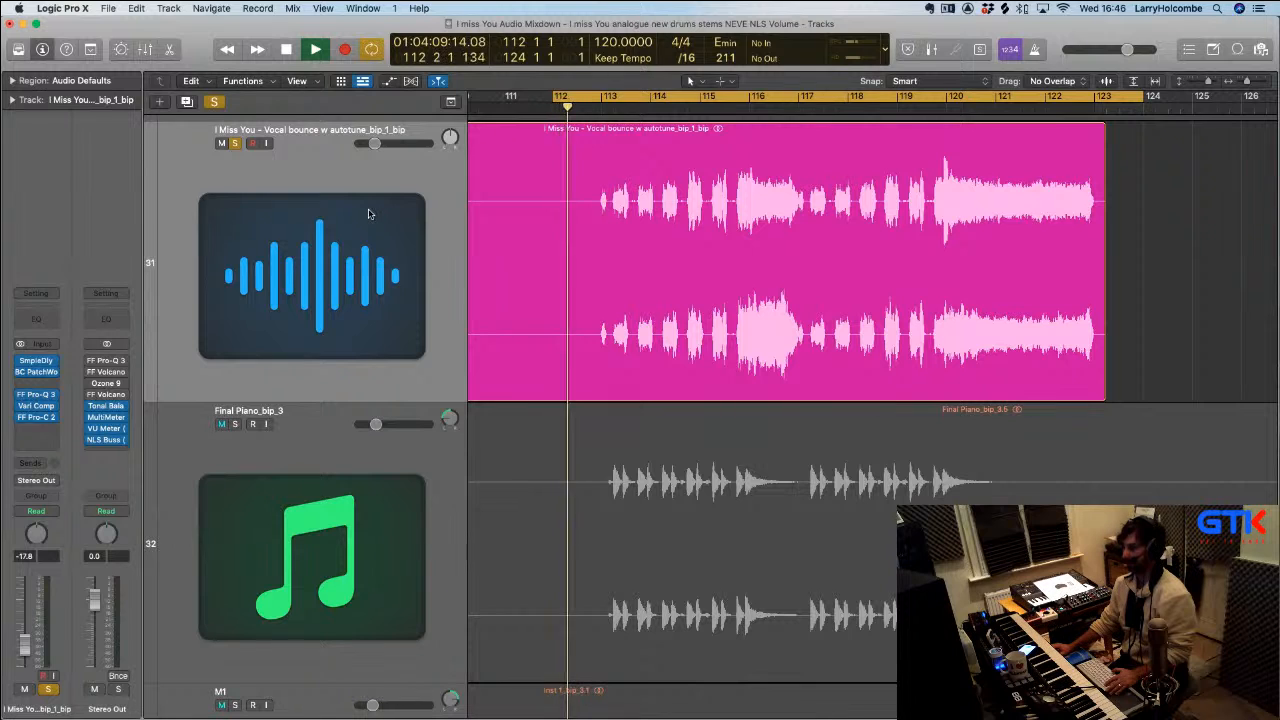
left_click(367, 213)
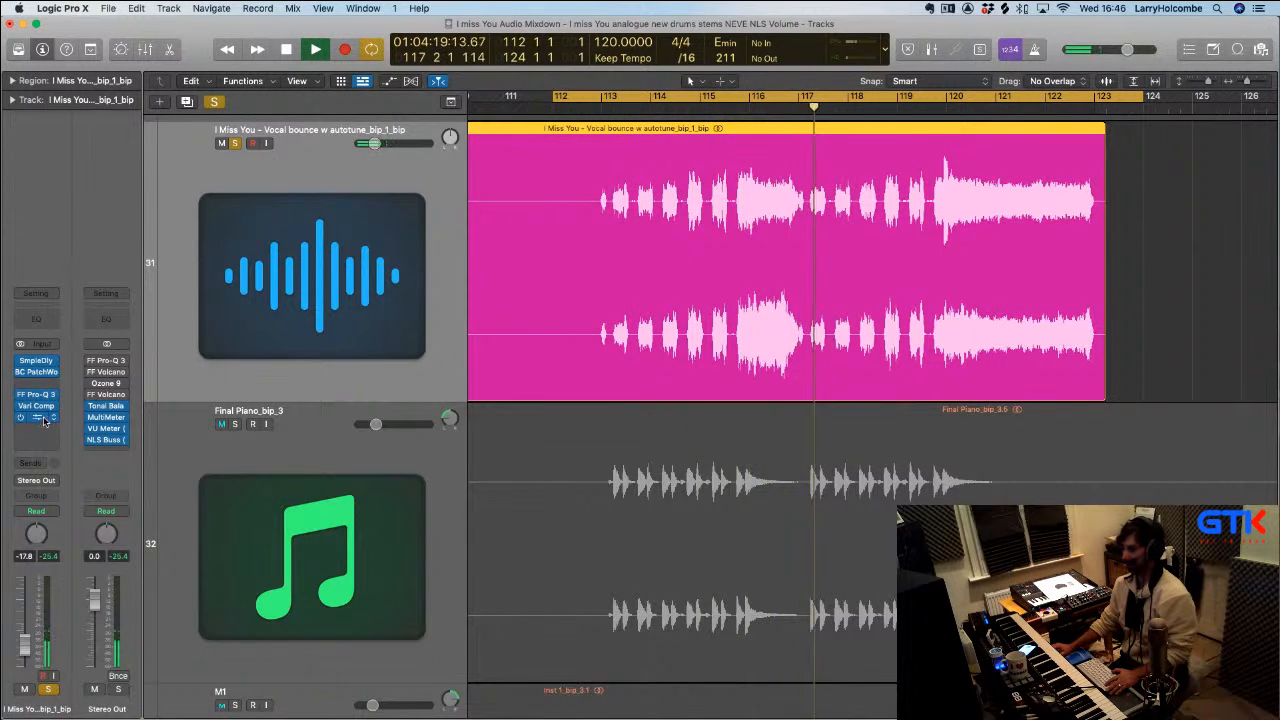
Insert the Waves PuigTec EQP1A (s) equalizer after FF Pro-C 2 on the Vocal bounce w autotune channel and stop playback
key("x")
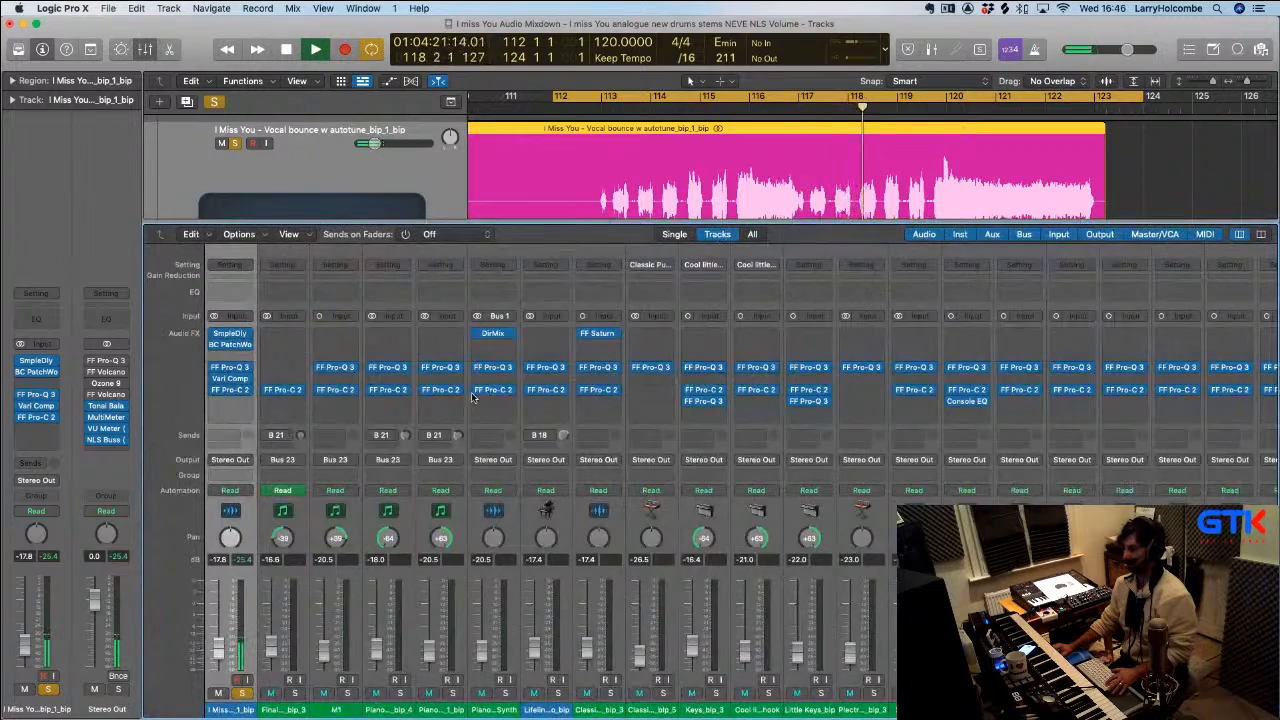
scroll(600, 390, "left", 3)
left_click(366, 400)
scroll(366, 405, "down", 3)
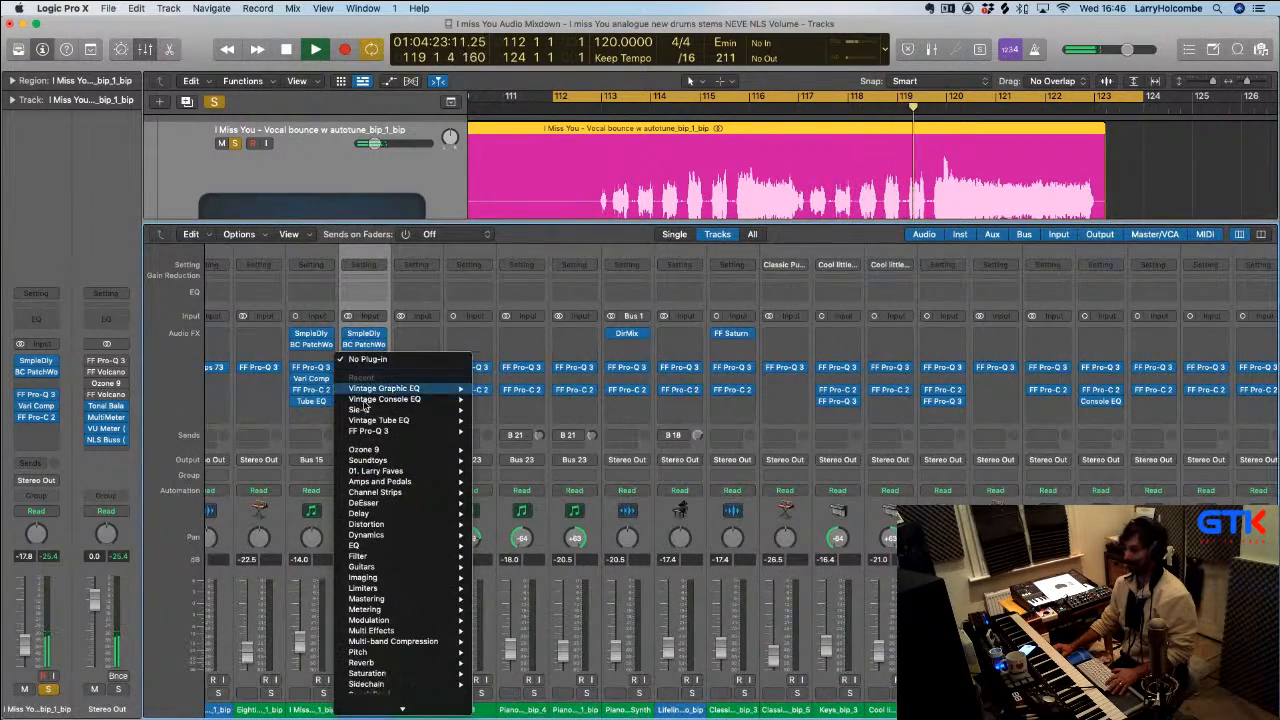
mouse_move(366, 402)
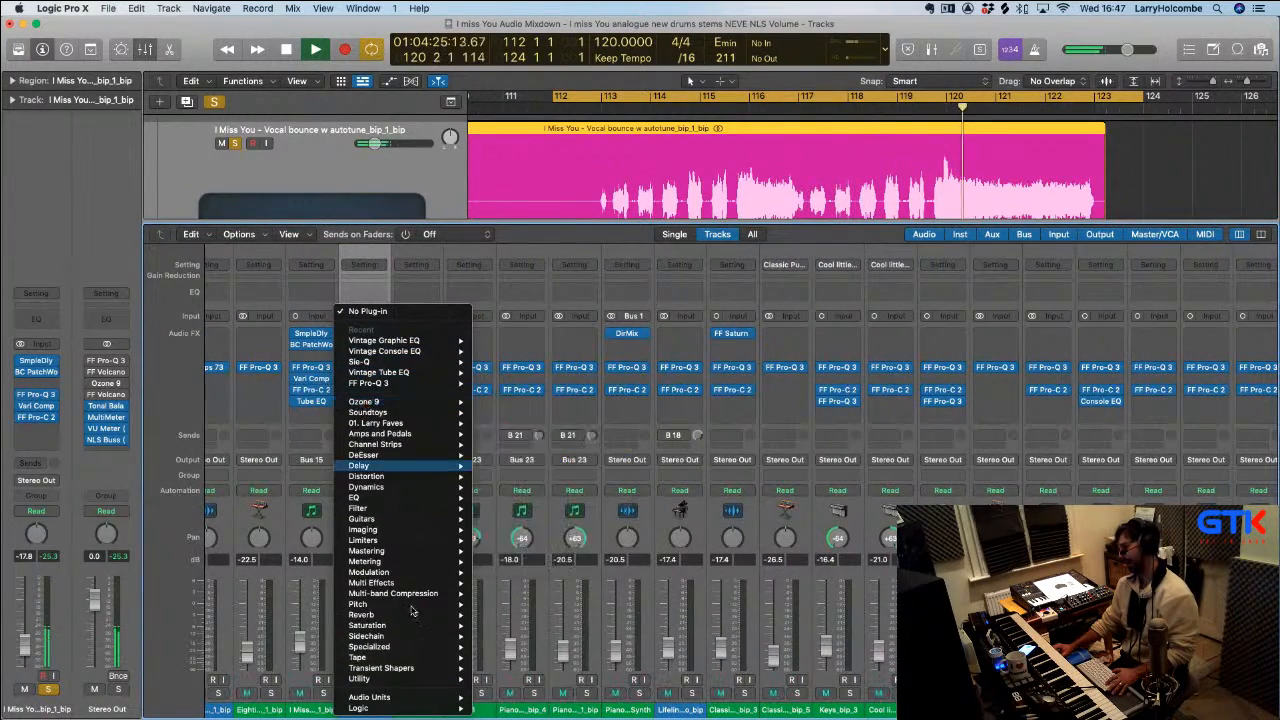
mouse_move(400, 697)
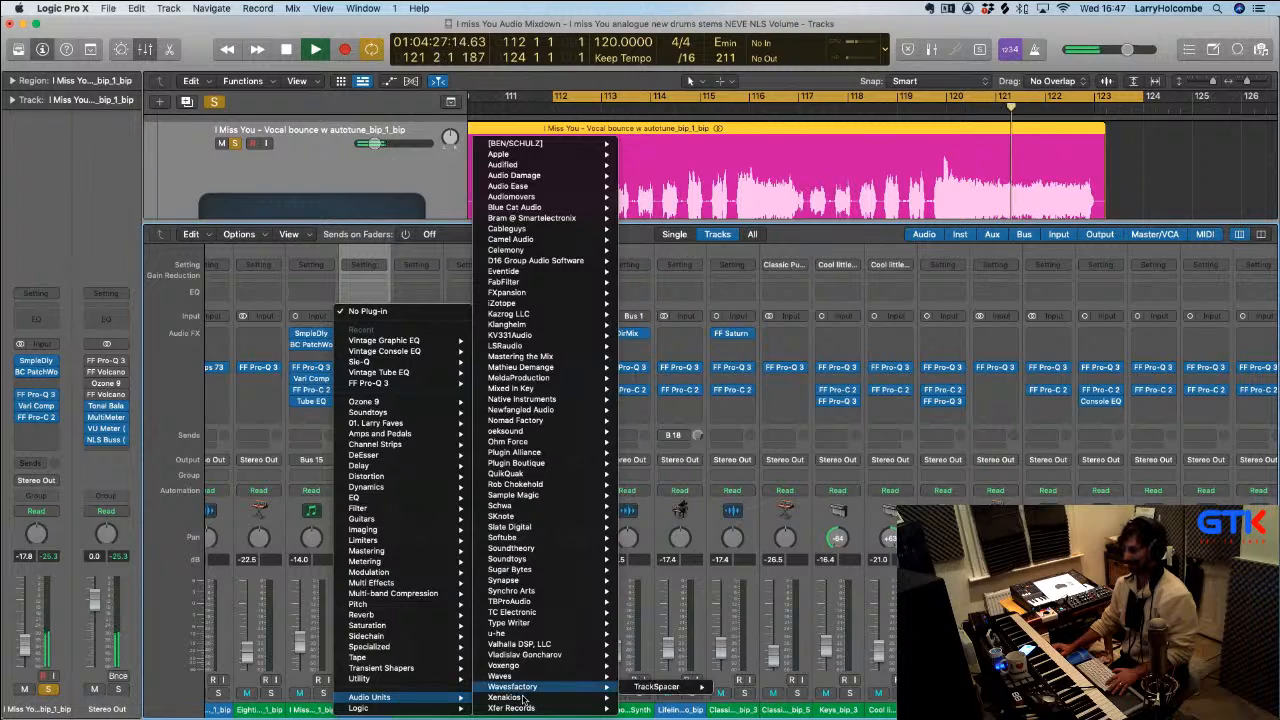
mouse_move(500, 676)
scroll(697, 648, "down", 15)
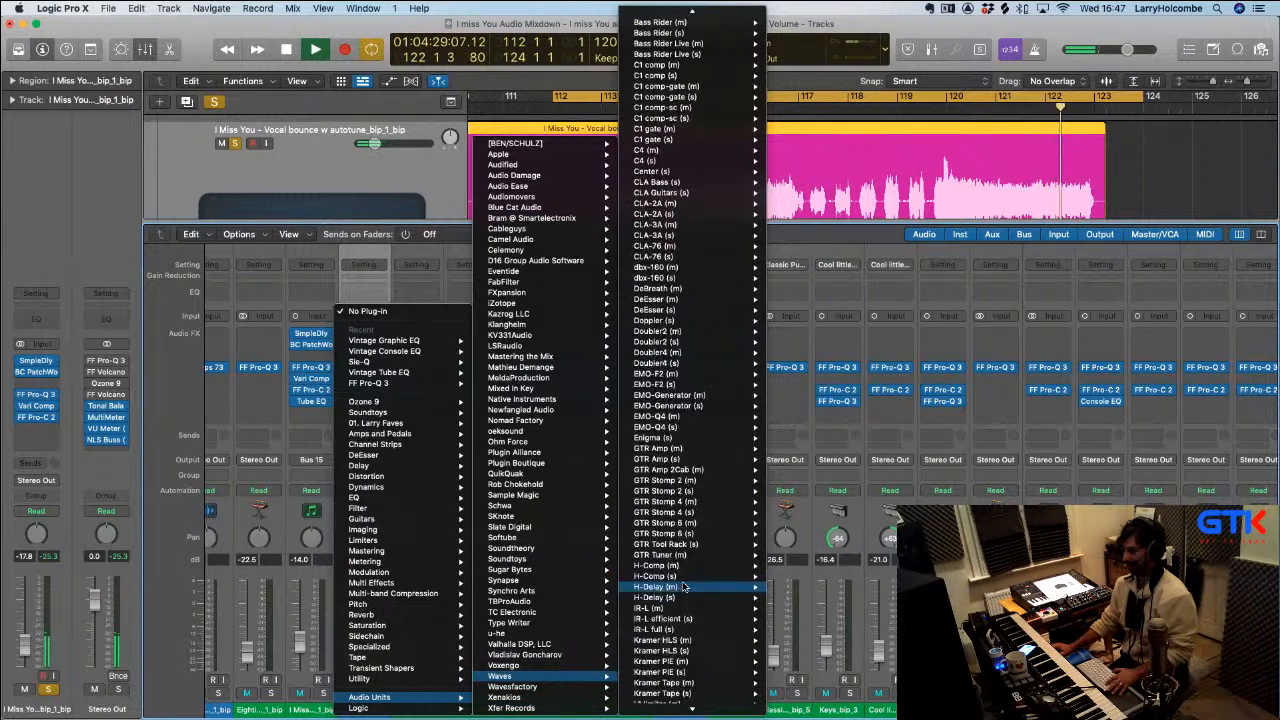
scroll(685, 585, "down", 5)
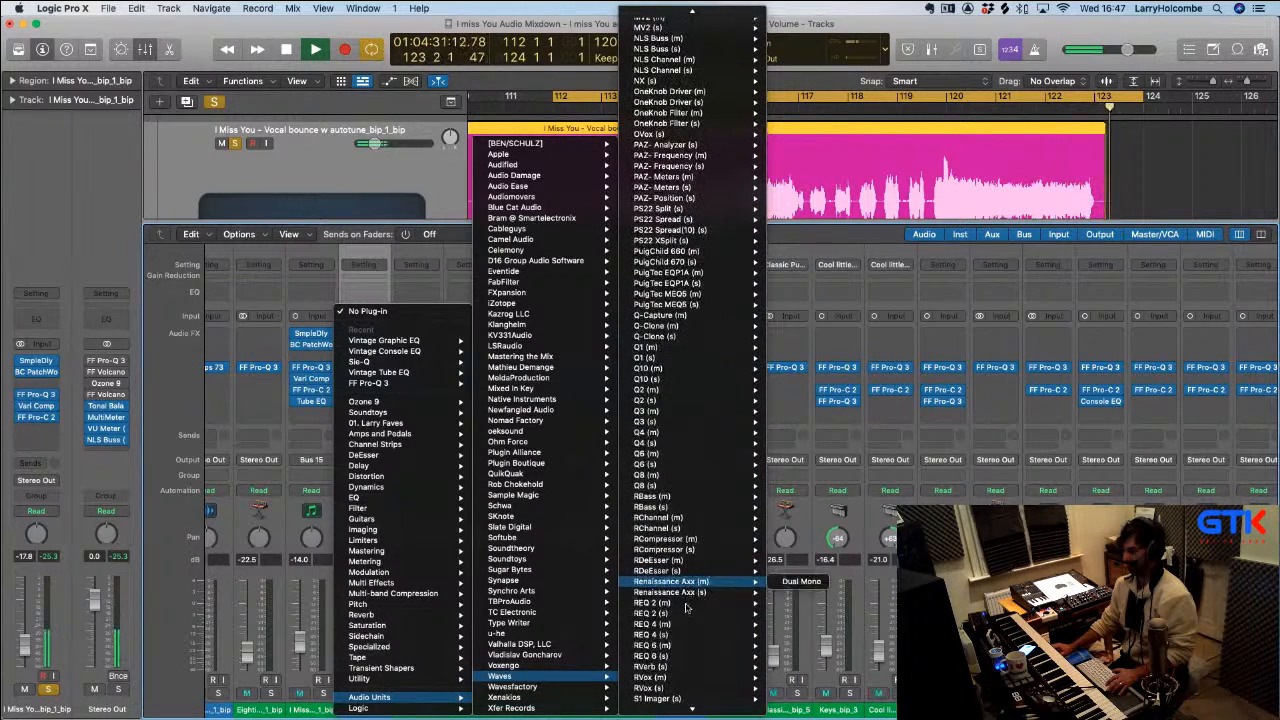
mouse_move(700, 327)
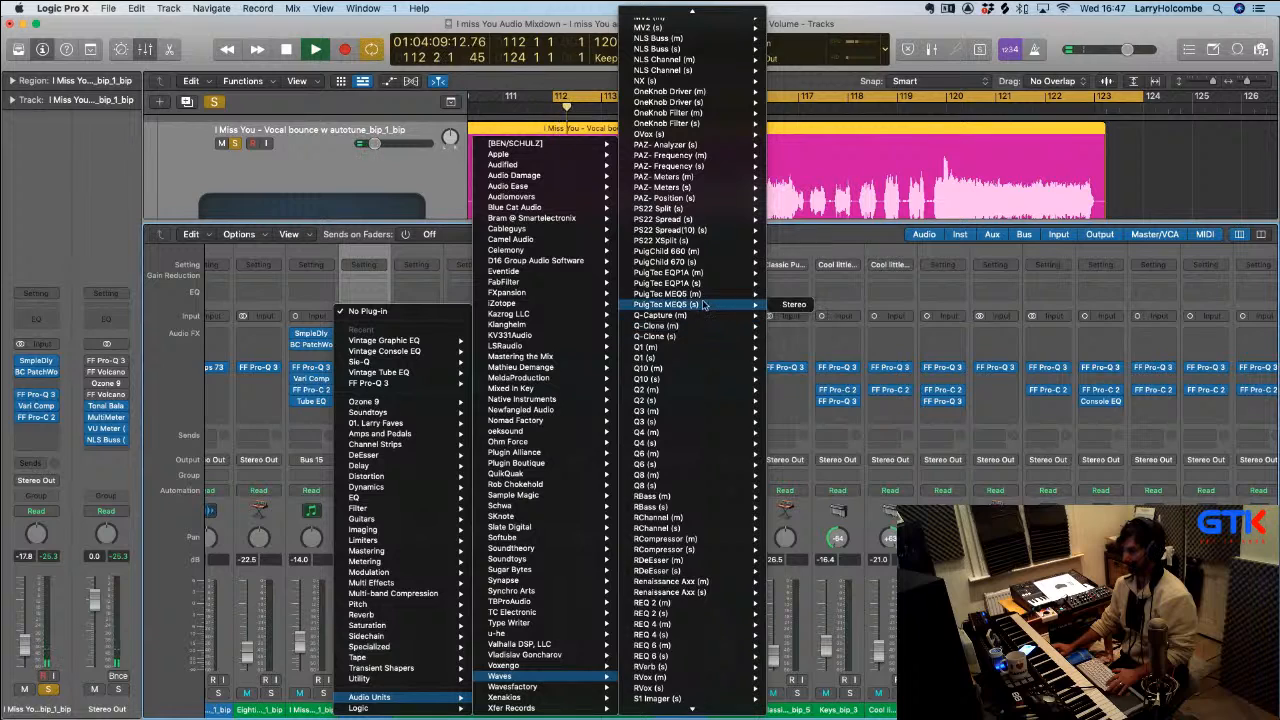
mouse_move(700, 284)
left_click(790, 284)
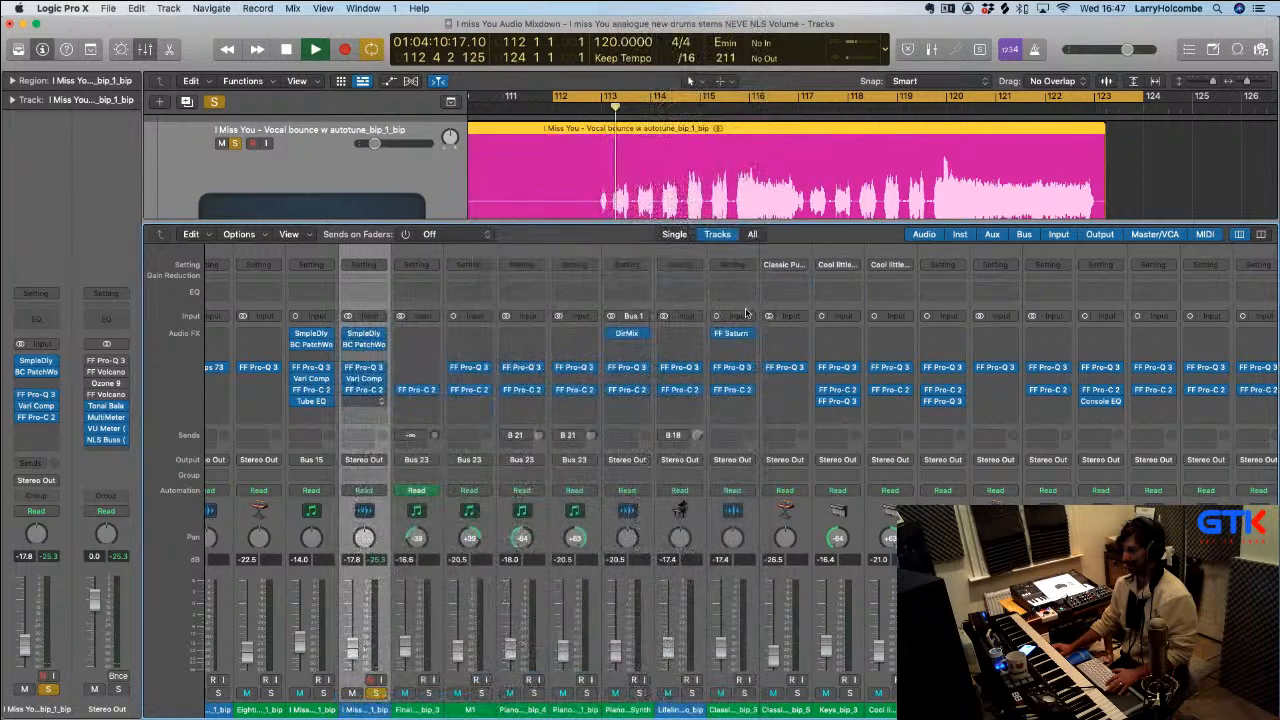
key("space")
In the PuigTec EQP1A, set the low boost to about 3, the high frequency to 12 and the high boost to about 4
left_click_drag(545, 328, 530, 296)
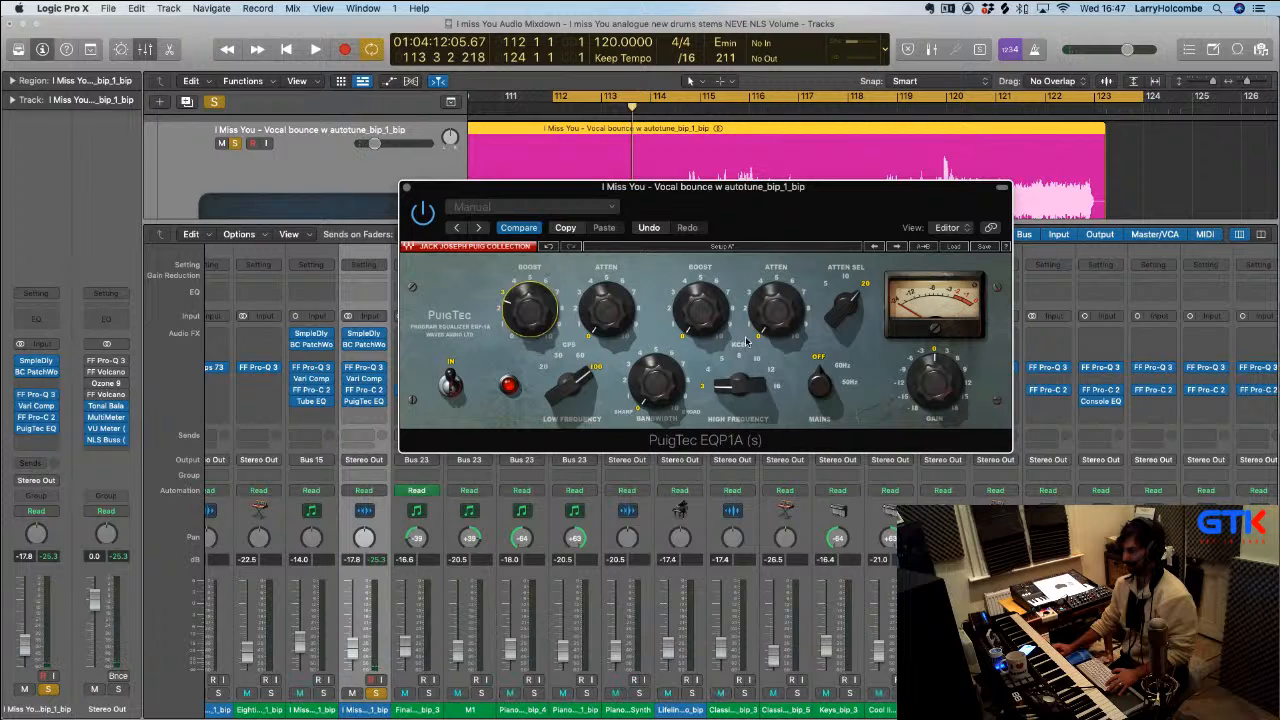
left_click(773, 373)
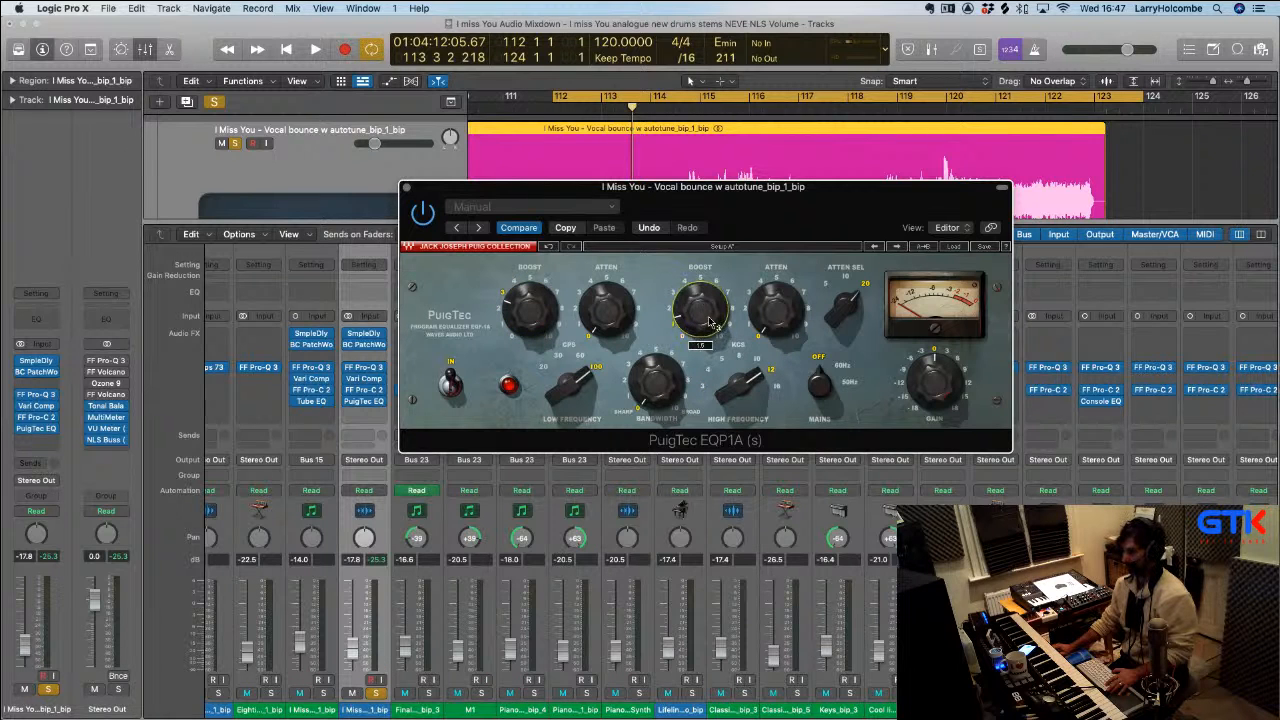
left_click_drag(700, 312, 705, 357)
left_click_drag(697, 298, 705, 305)
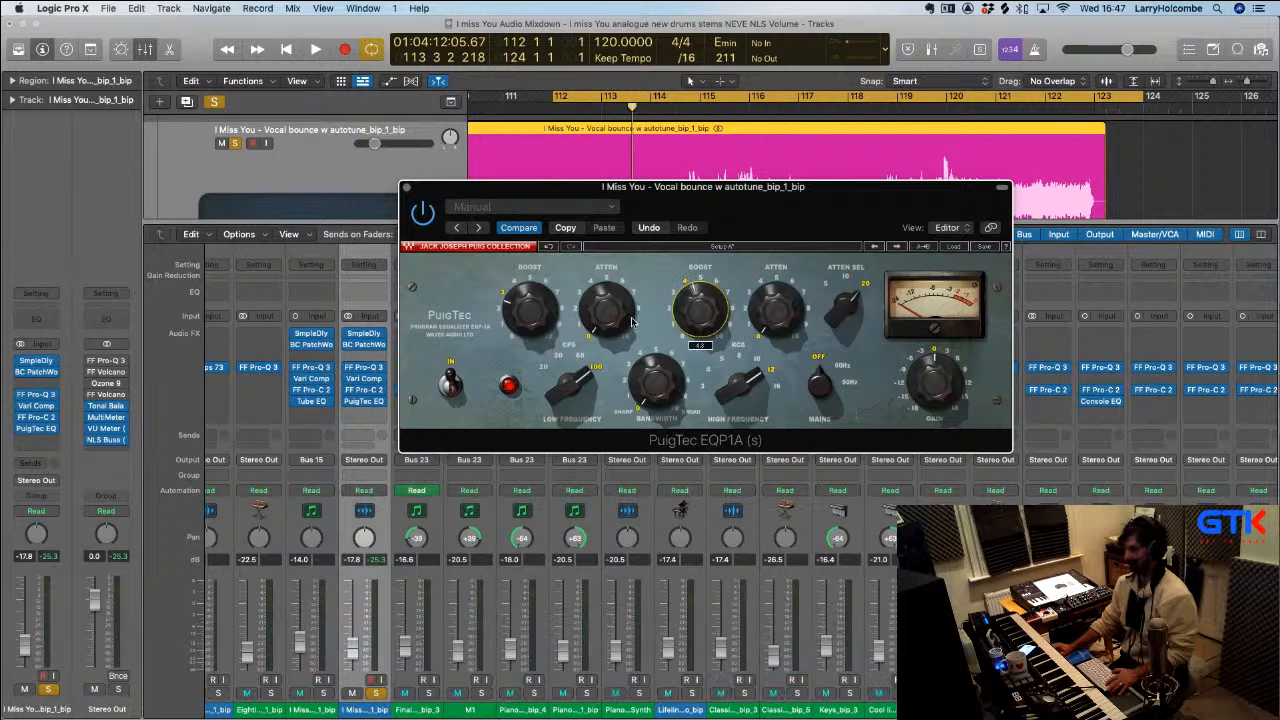
Adjust the PuigTec's low boost to about 4 and play the soloed vocal loop
left_click_drag(548, 322, 543, 312)
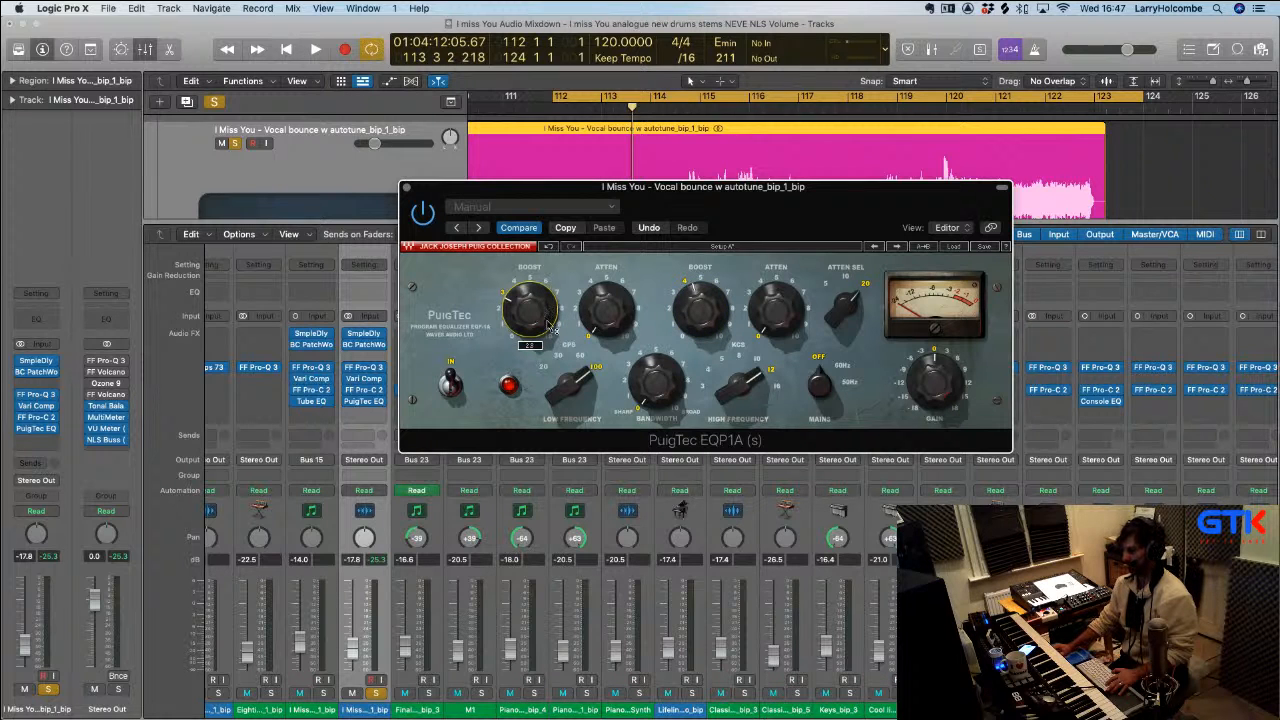
key("space")
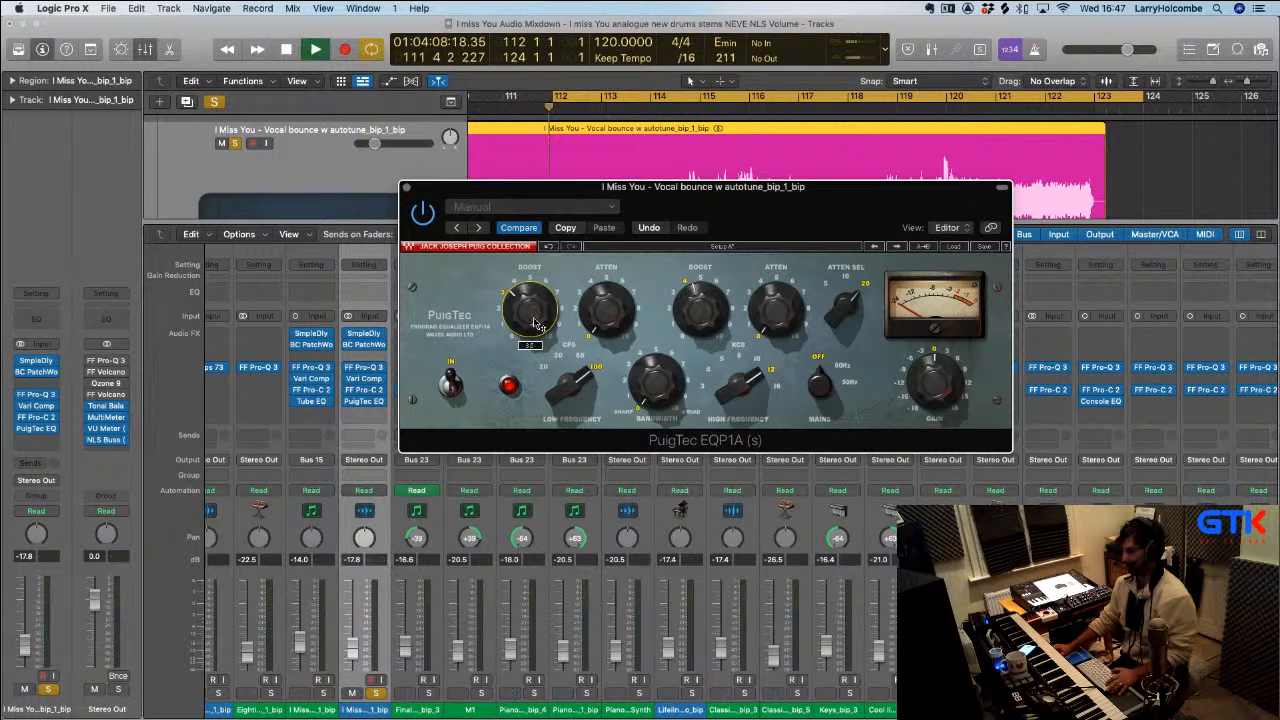
key("space")
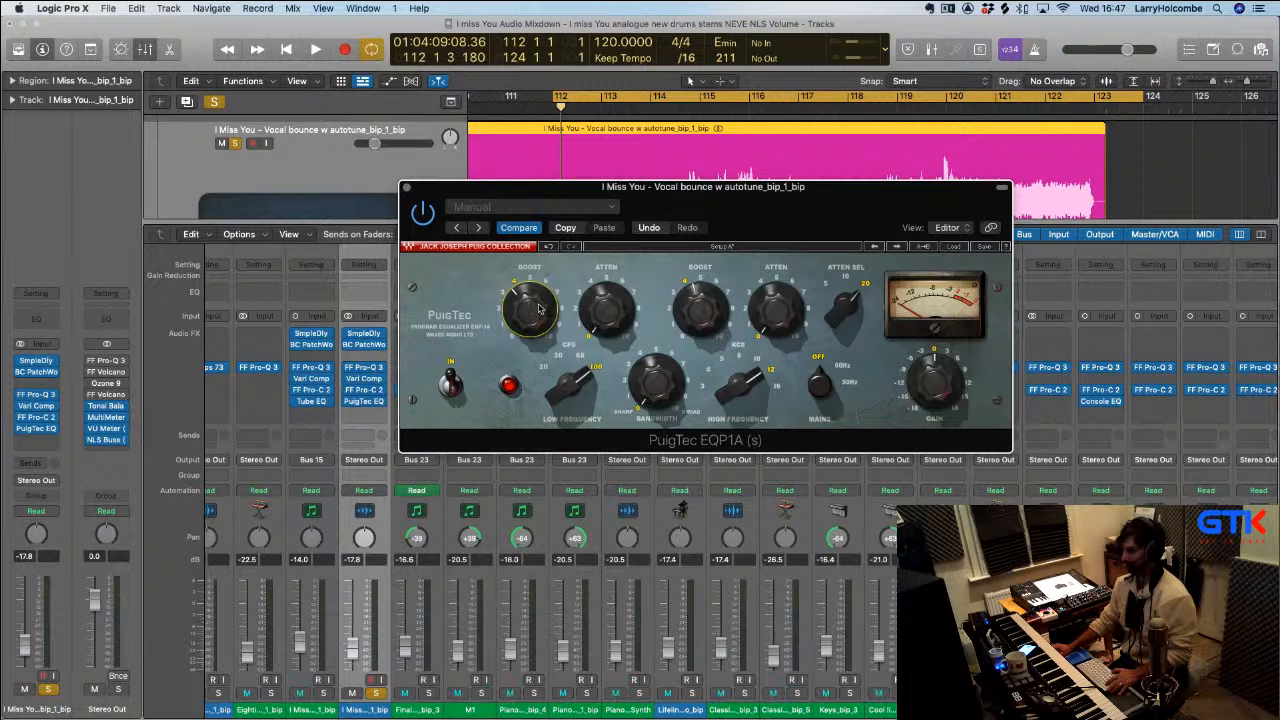
left_click(525, 320)
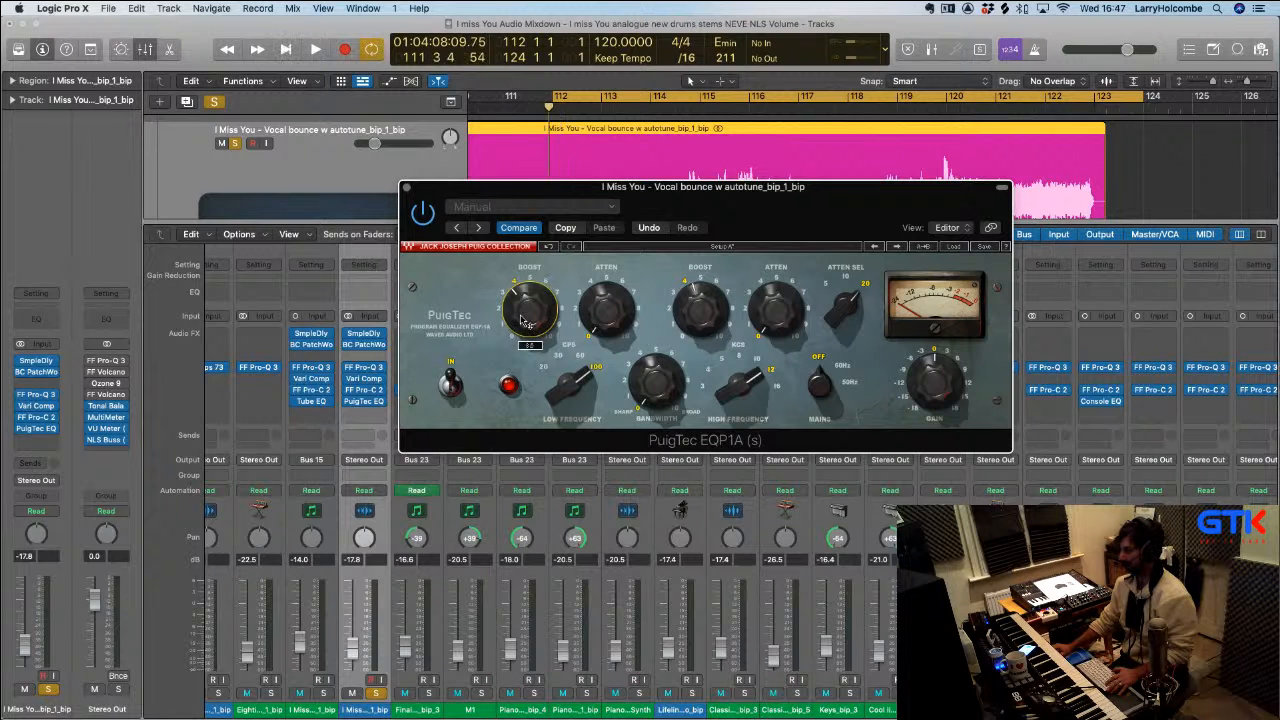
left_click_drag(525, 320, 535, 320)
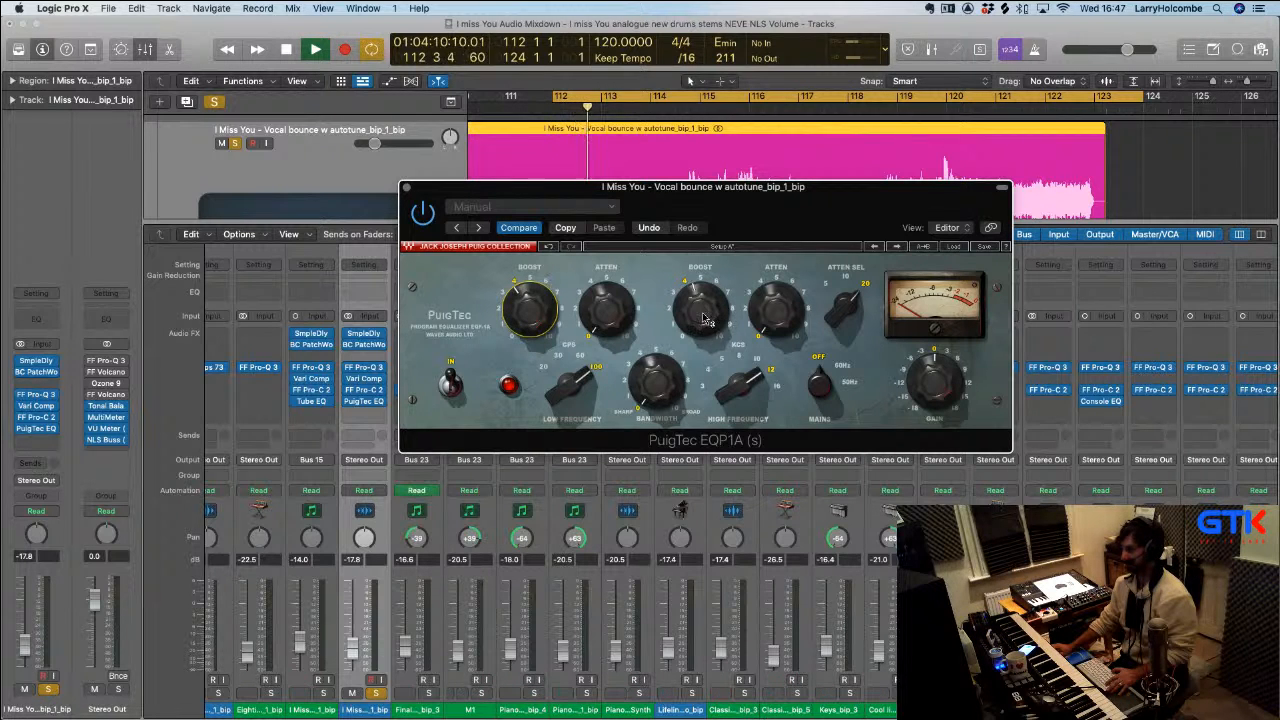
Shift the loop to bars 113 to 125 and raise the PuigTec's high boost to about 8
left_click(615, 97)
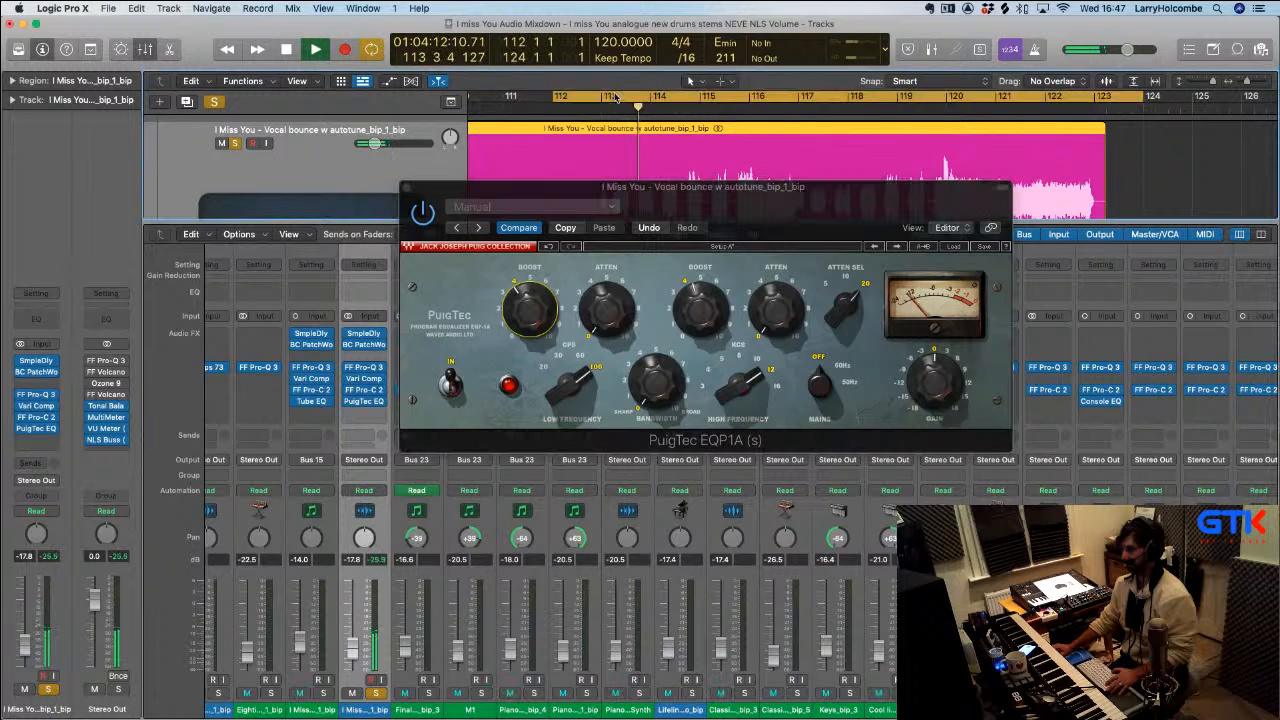
left_click(717, 290)
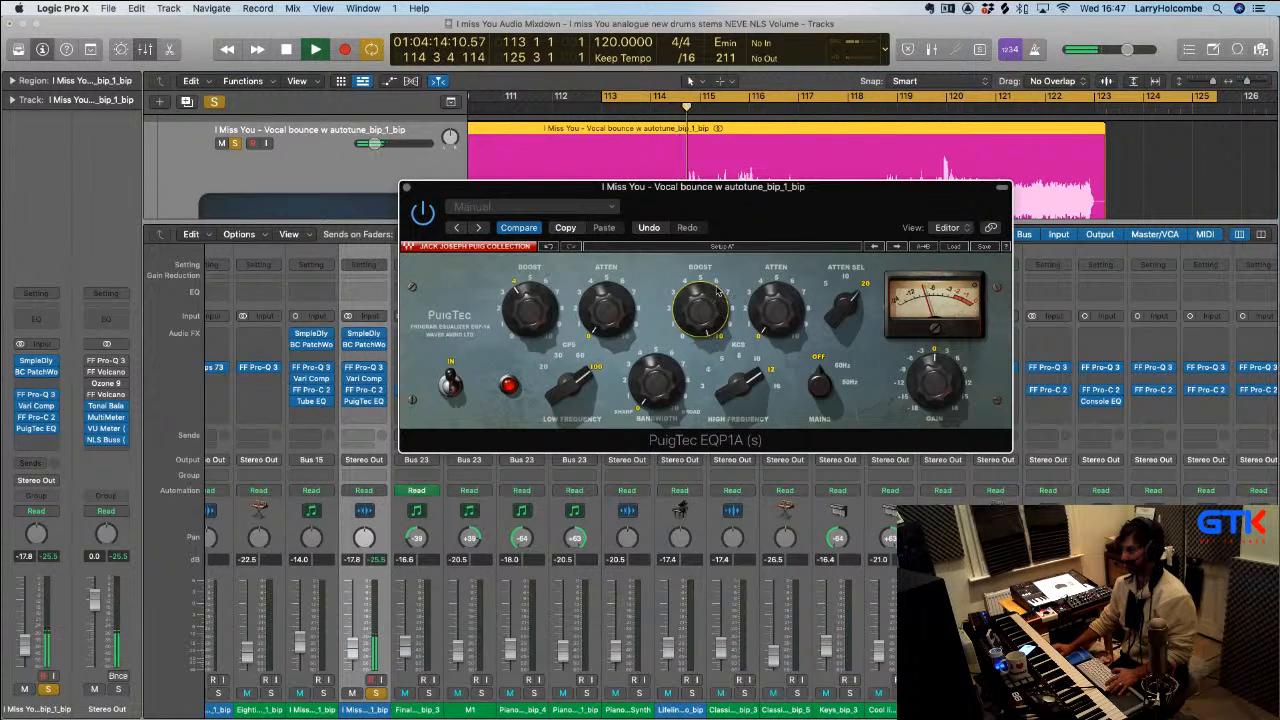
left_click_drag(717, 290, 704, 295)
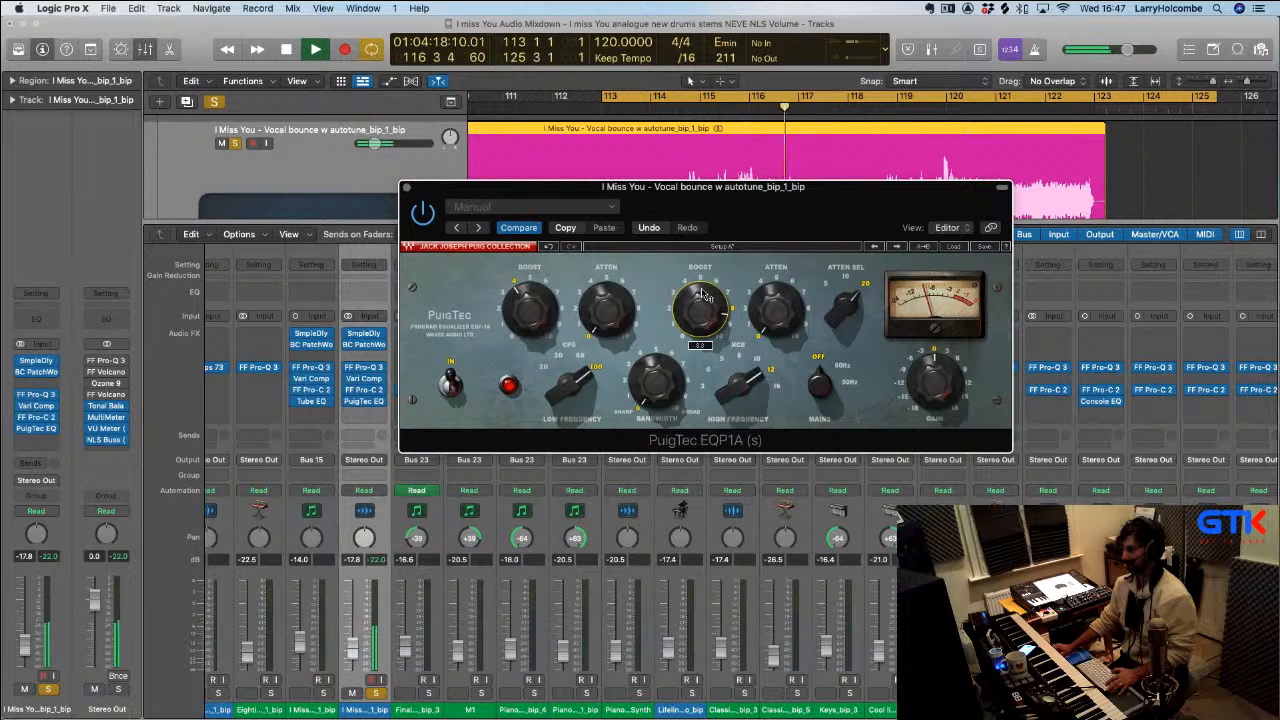
Compare the soloed vocal with the PuigTec bypassed and active, stop playback, and close the plug-in
left_click(423, 213)
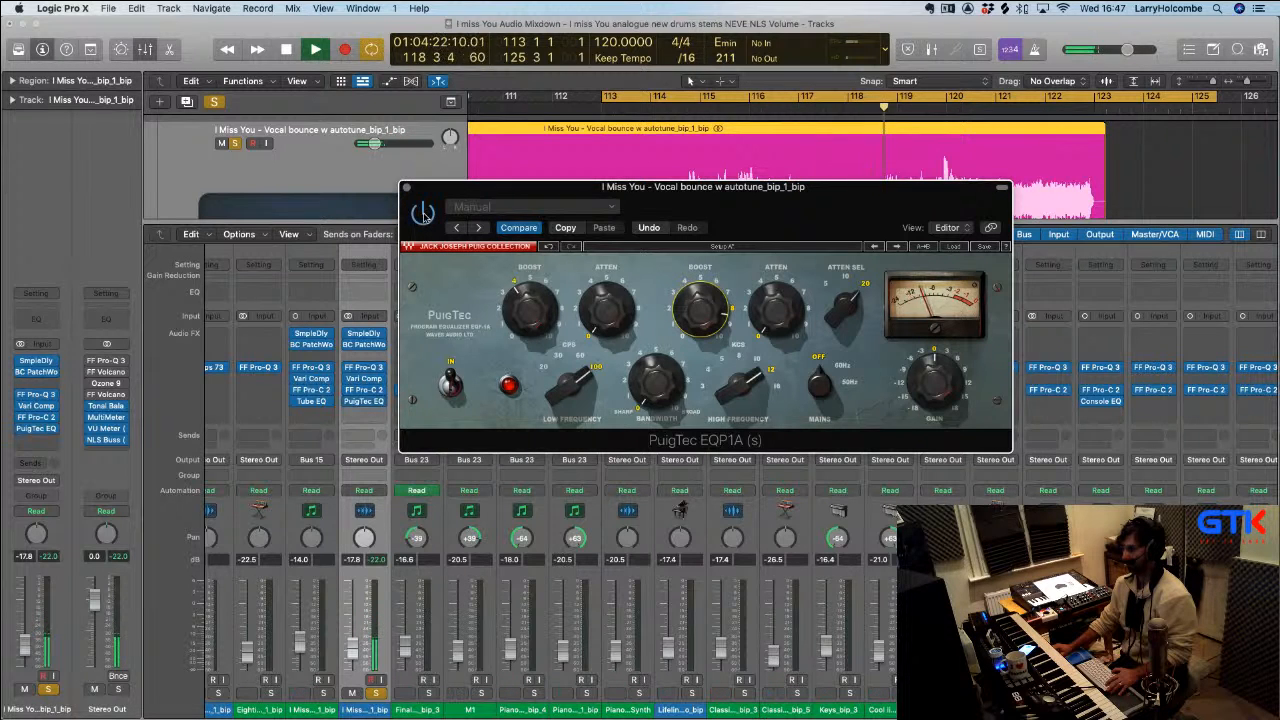
left_click(423, 213)
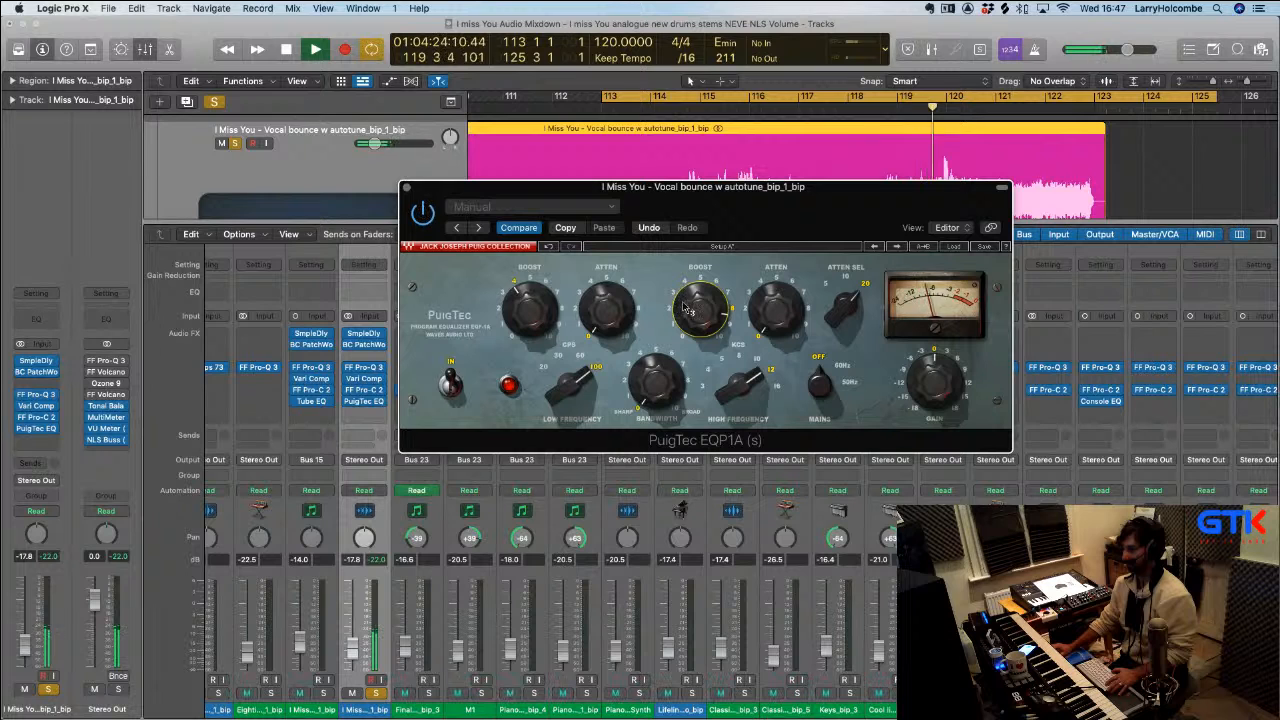
key("space")
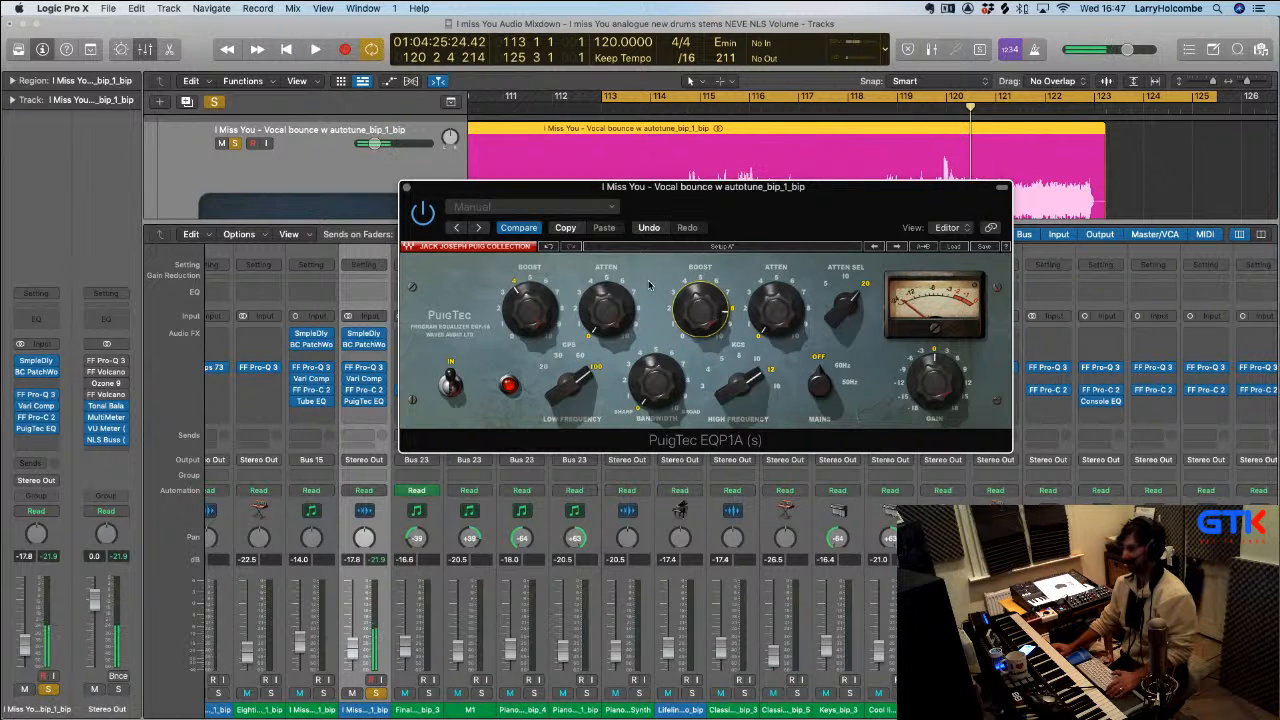
mouse_move(727, 314)
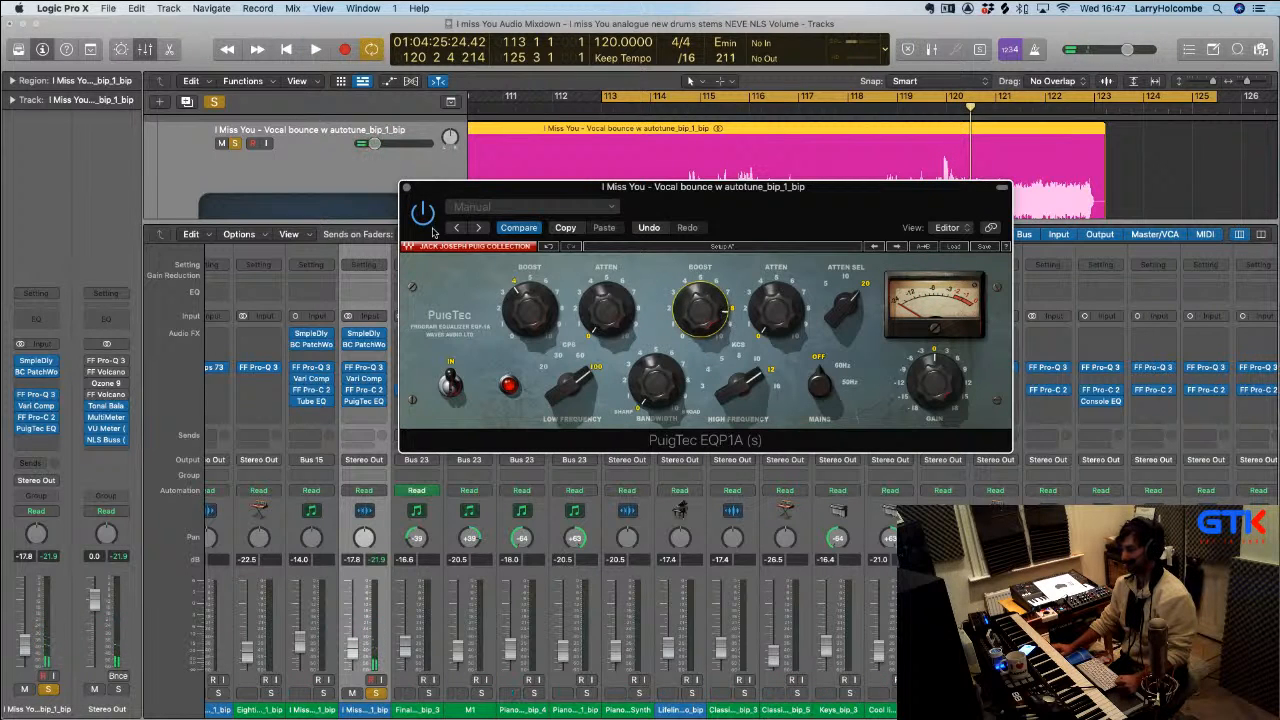
left_click(406, 190)
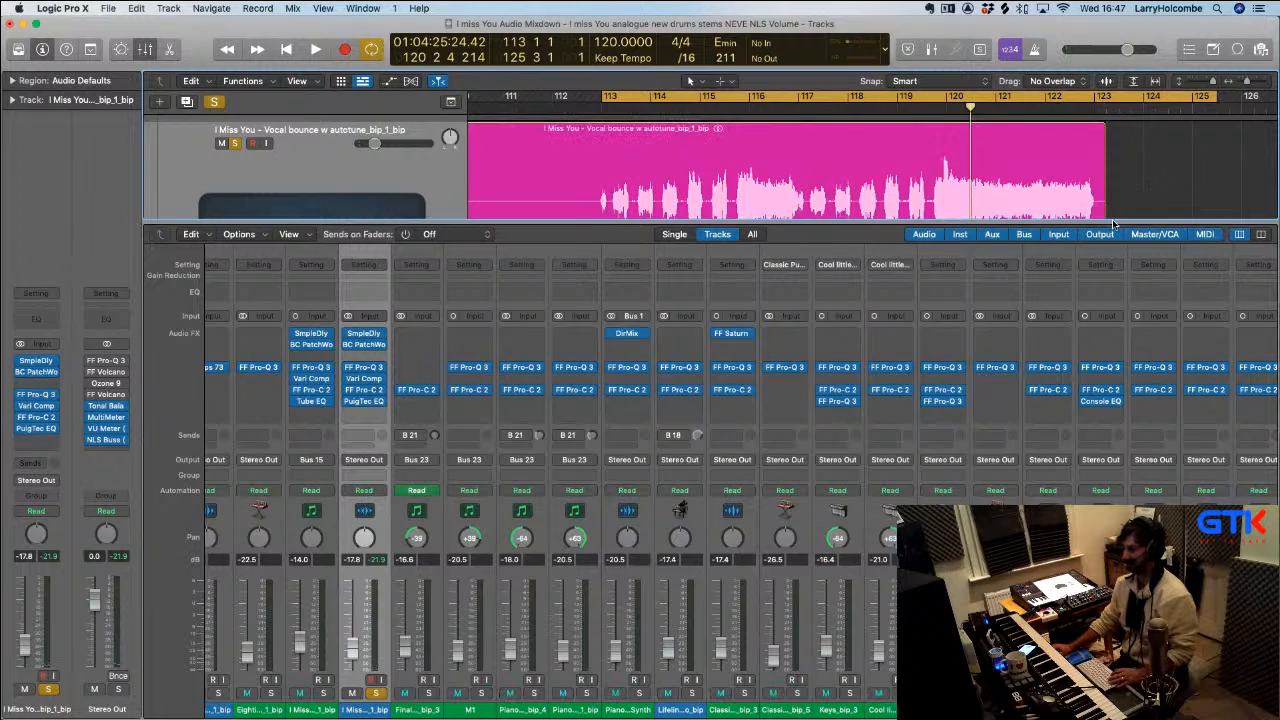
Unsolo the autotune vocal, play the loop in the full mix while surveying the mixer channels, and stop playback
left_click(377, 693)
key("space")
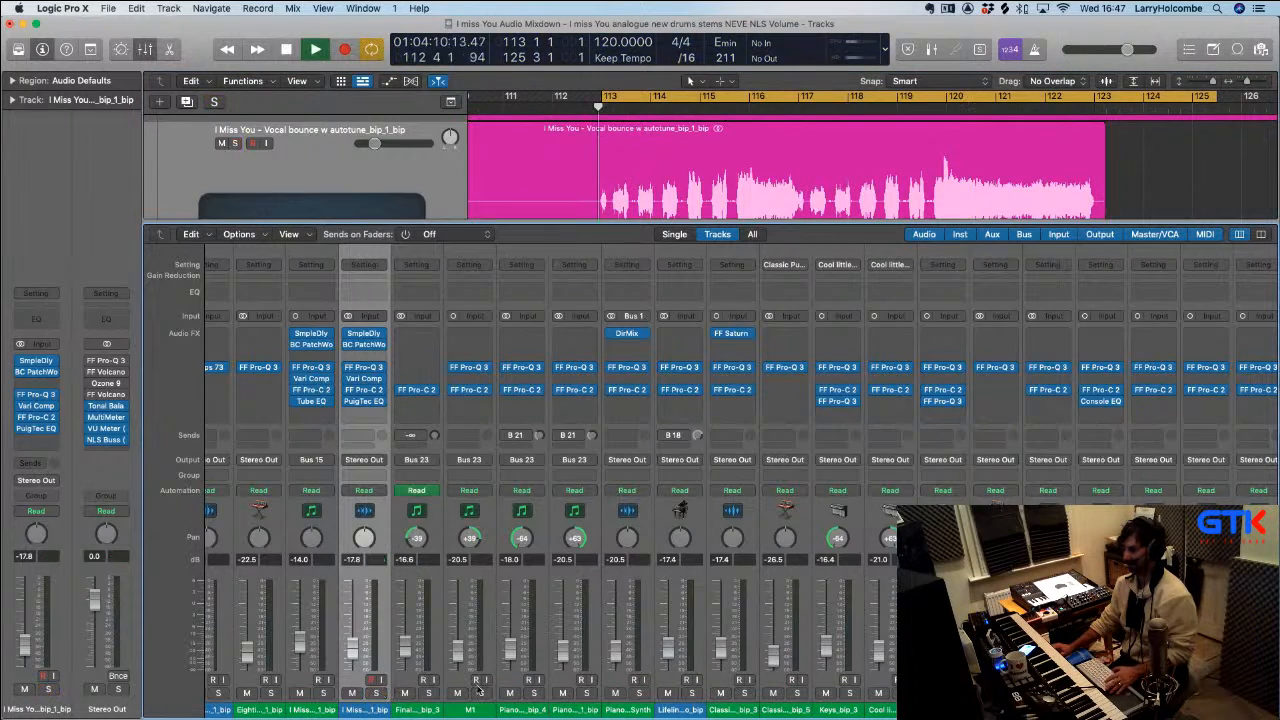
scroll(478, 690, "left", 5)
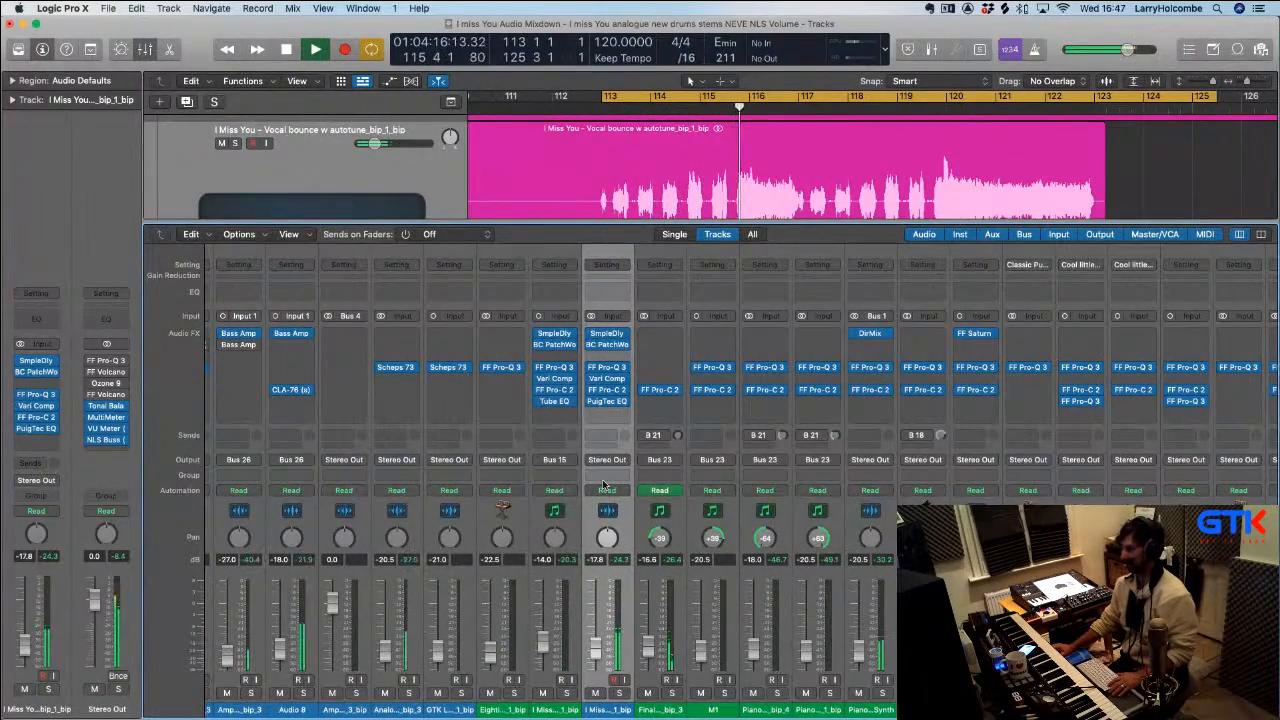
scroll(616, 480, "right", 5)
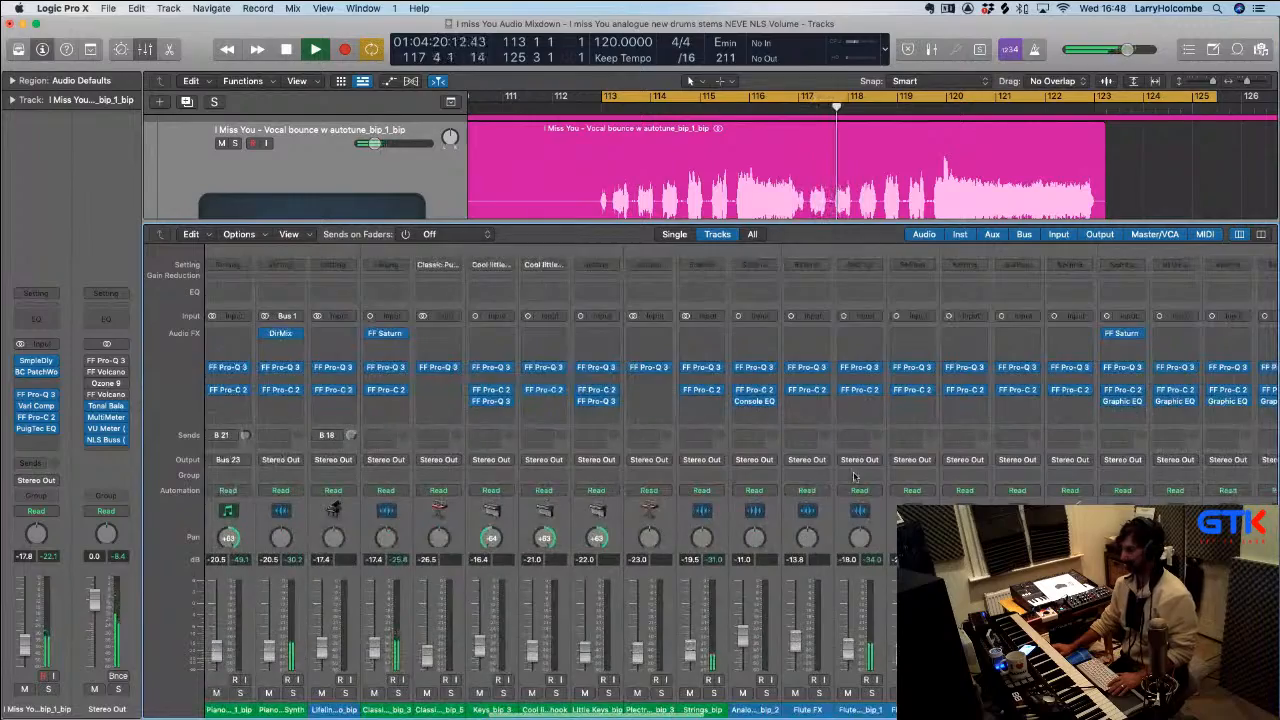
scroll(1015, 468, "right", 8)
scroll(1015, 468, "right", 4)
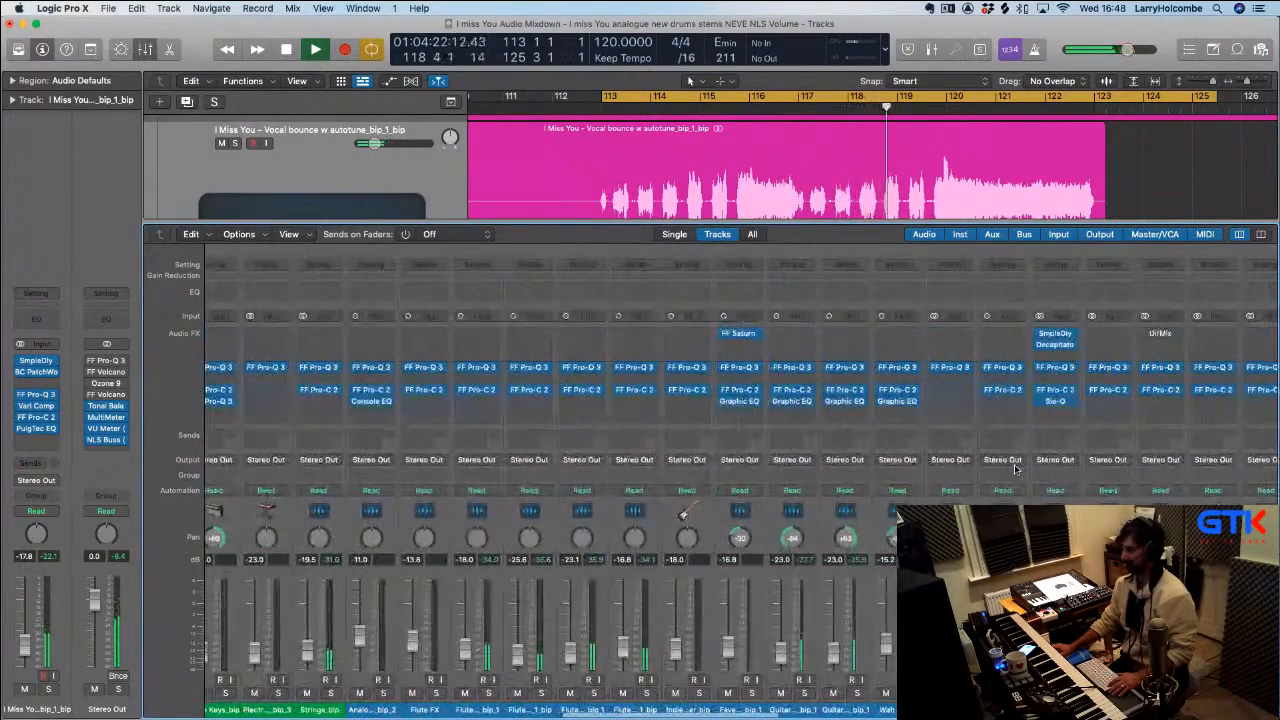
key("space")
Open the Final Harp track's Sie-Q, audition it in the full mix, and close it with the loop turned off
left_click(1057, 405)
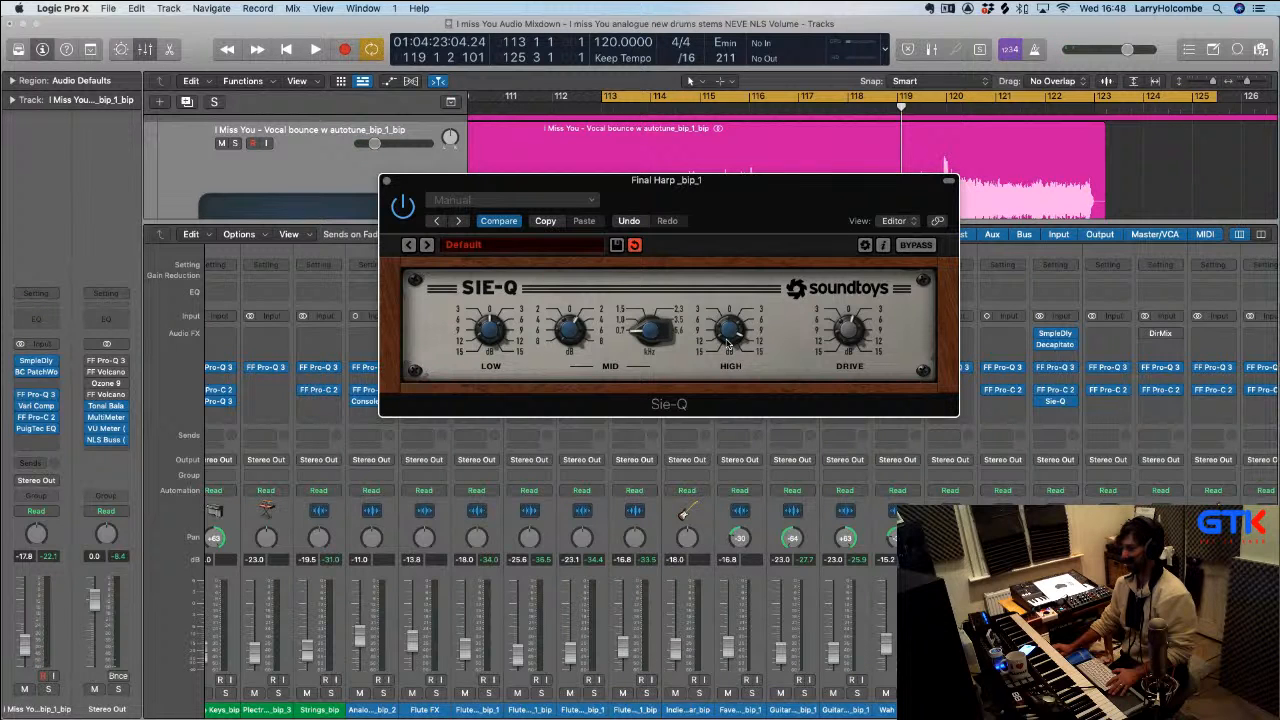
key("space")
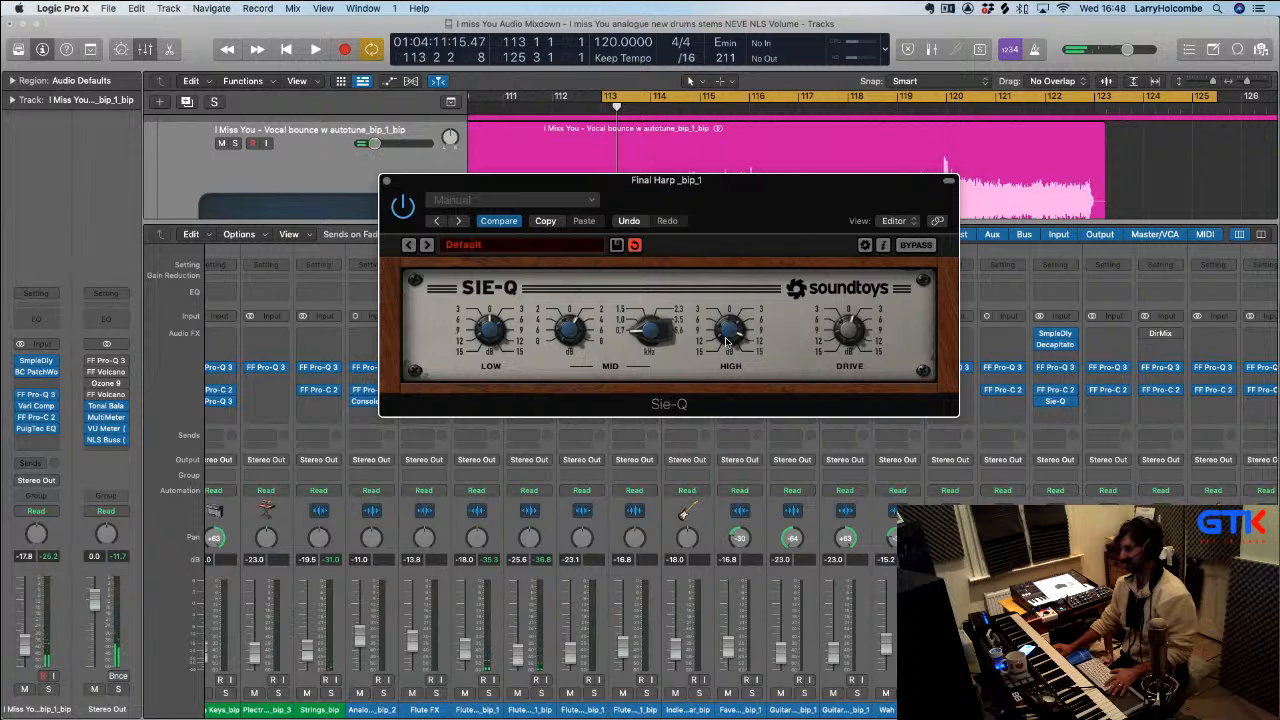
key("space")
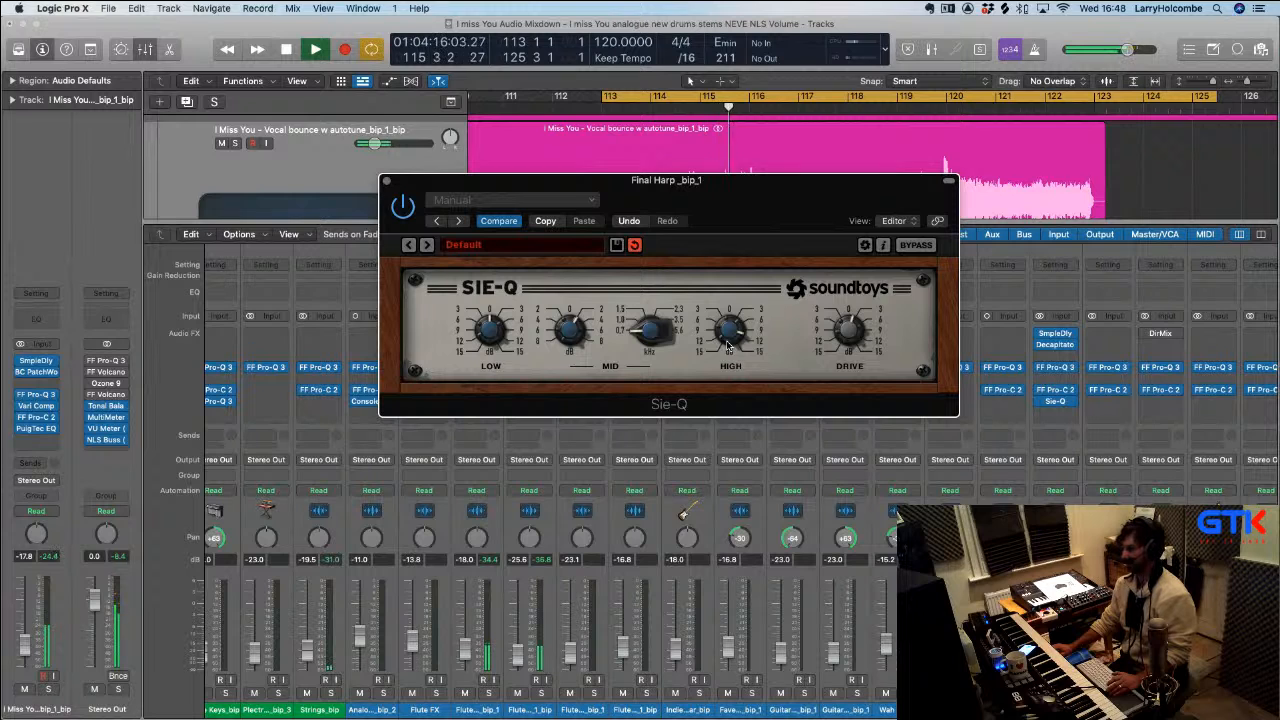
scroll(478, 162, "down", 1)
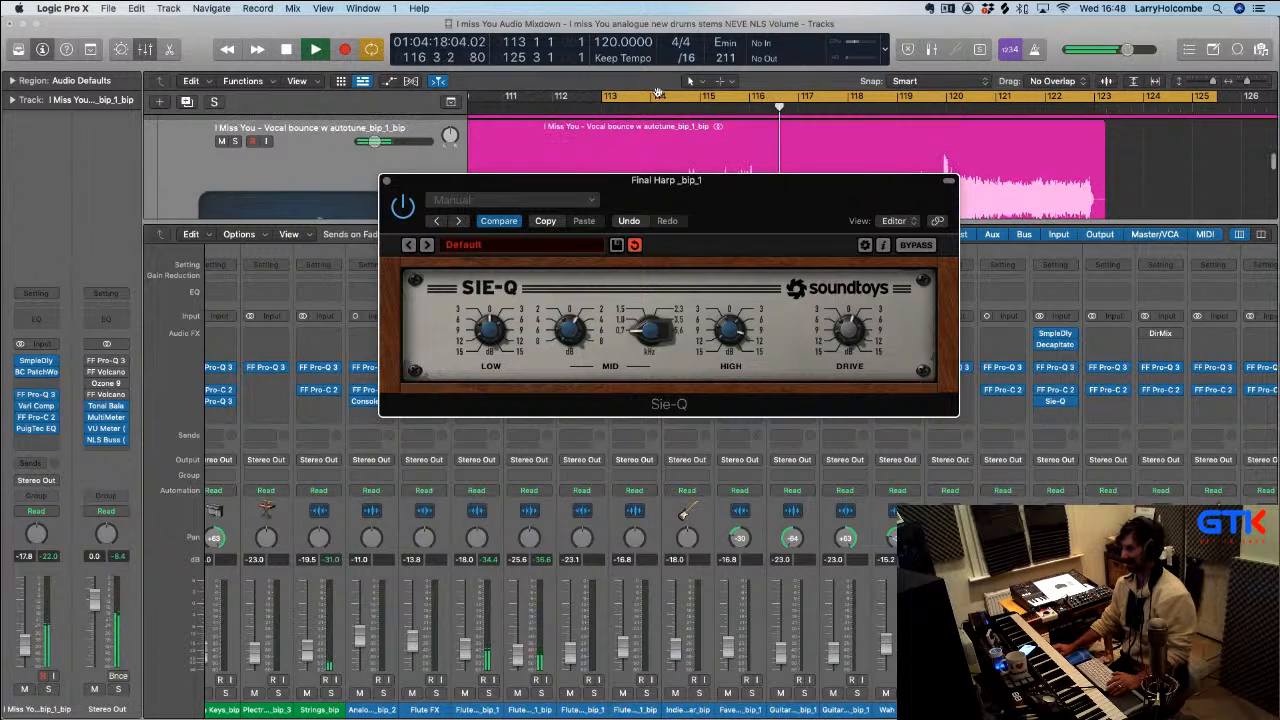
left_click(478, 162)
left_click(388, 183)
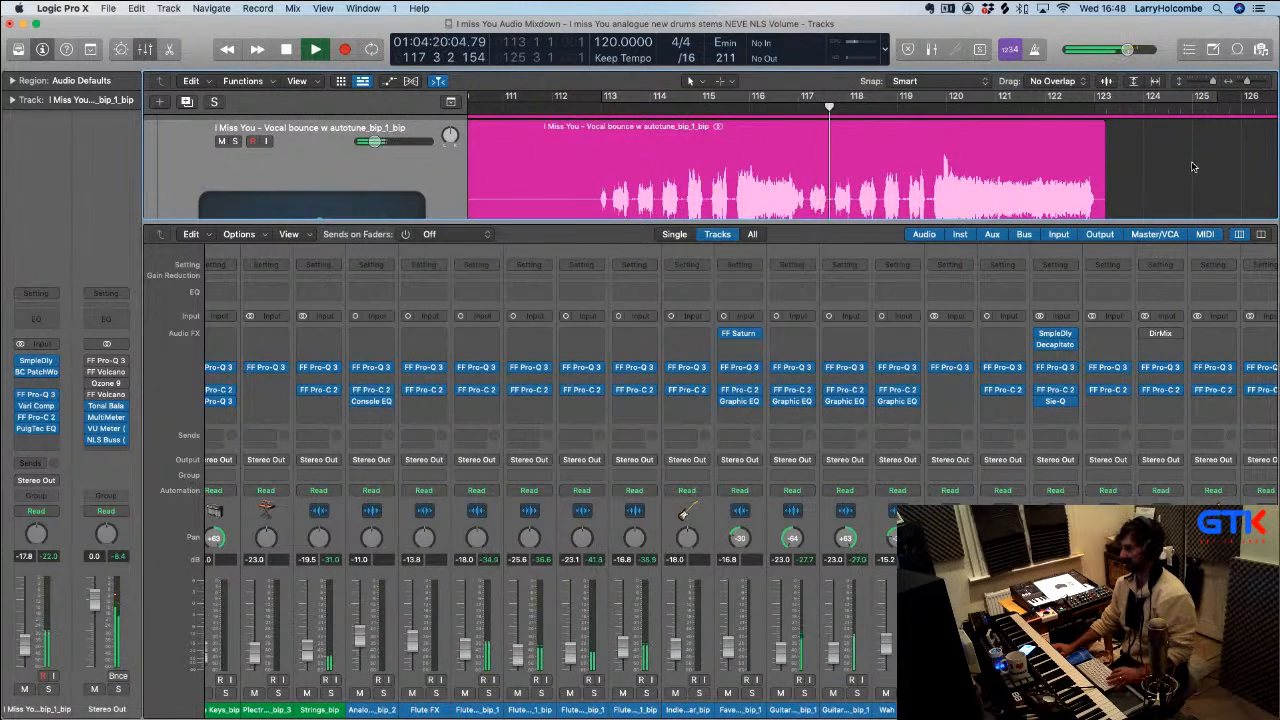
Hide the mixer and shrink the track heights to show the vocal, piano and synth tracks together during playback
key("x")
scroll(1194, 182, "down", 2)
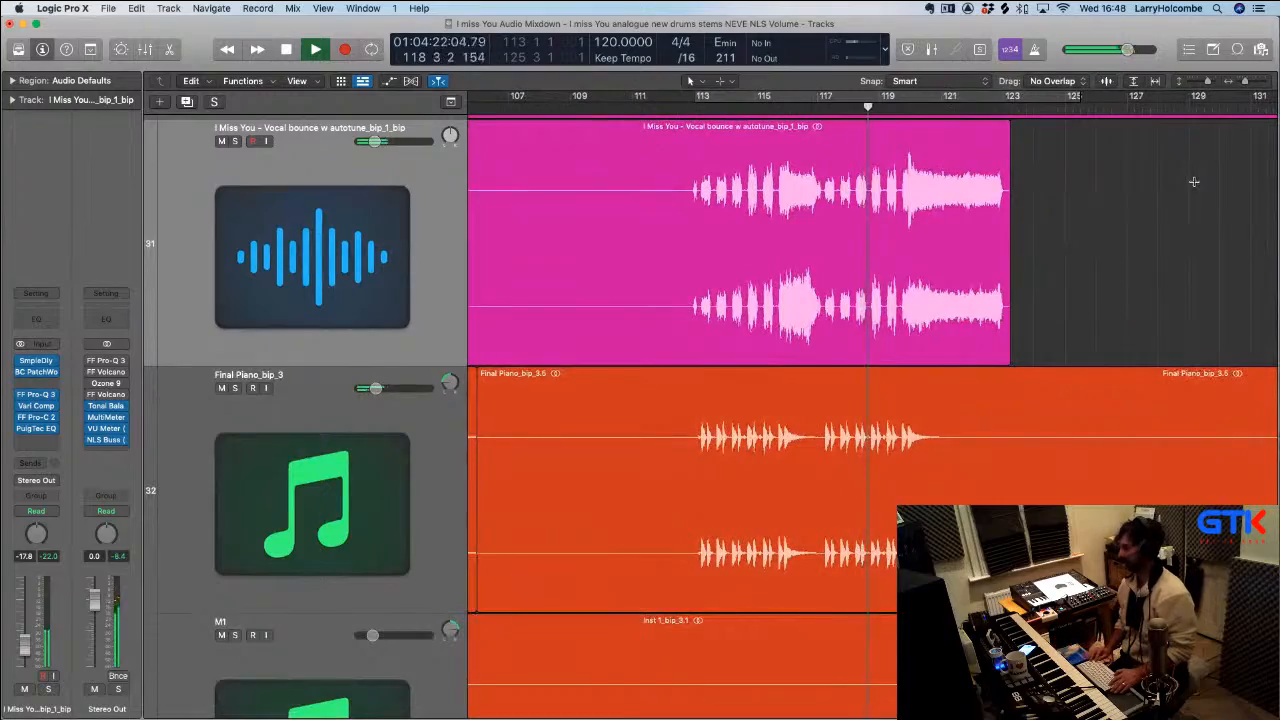
scroll(1194, 182, "down", 3)
scroll(1194, 182, "down", 4)
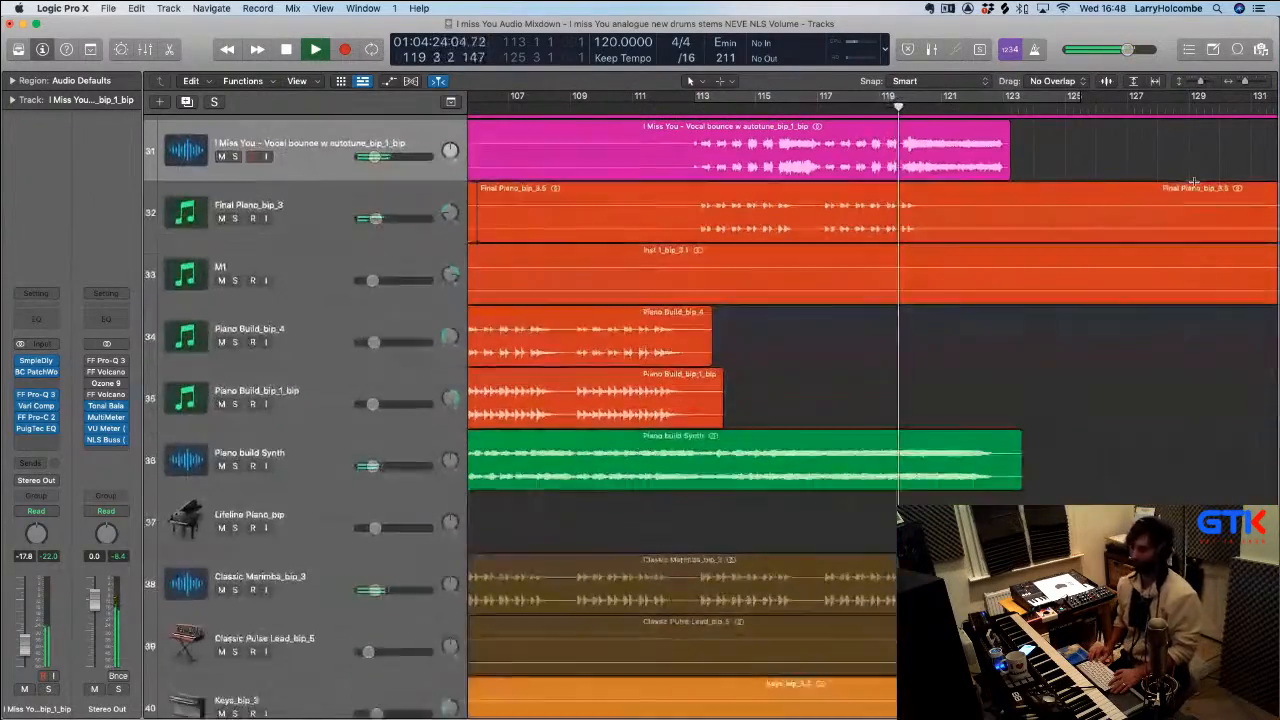
Stop playback and set a loop over bars 101 to 125 with the whole track list in view
scroll(1194, 182, "down", 4)
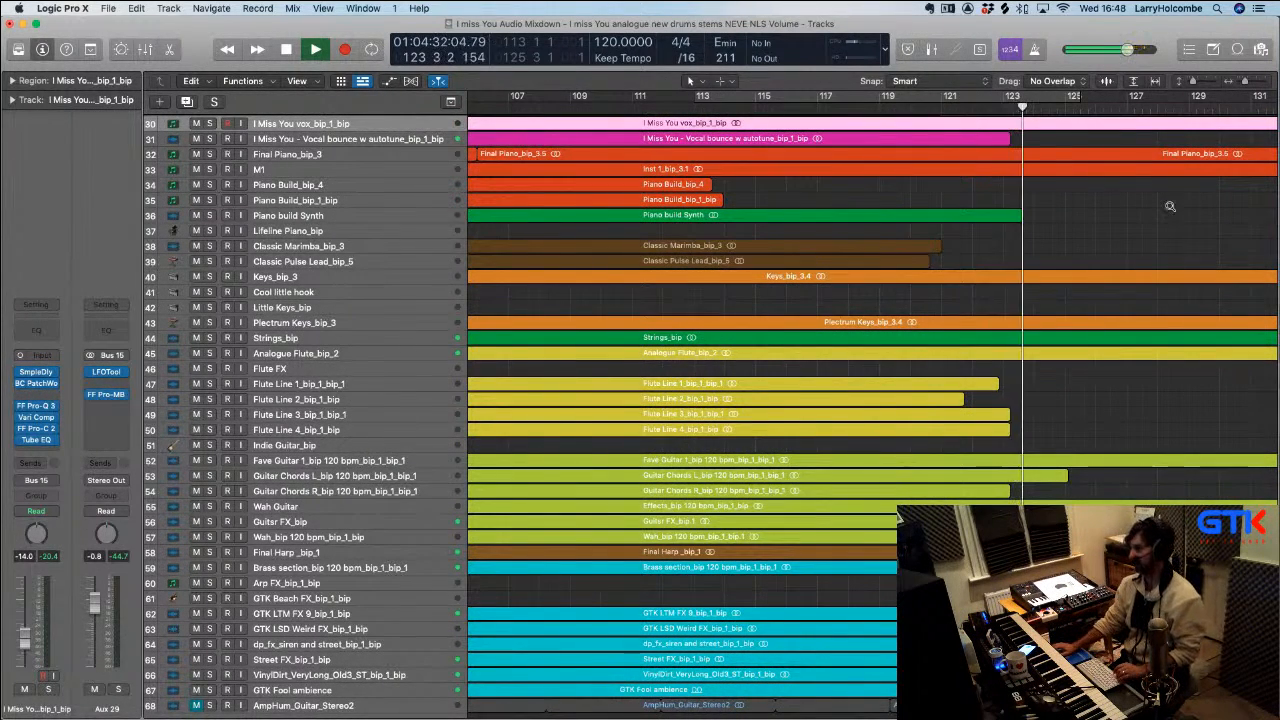
key("super+Left")
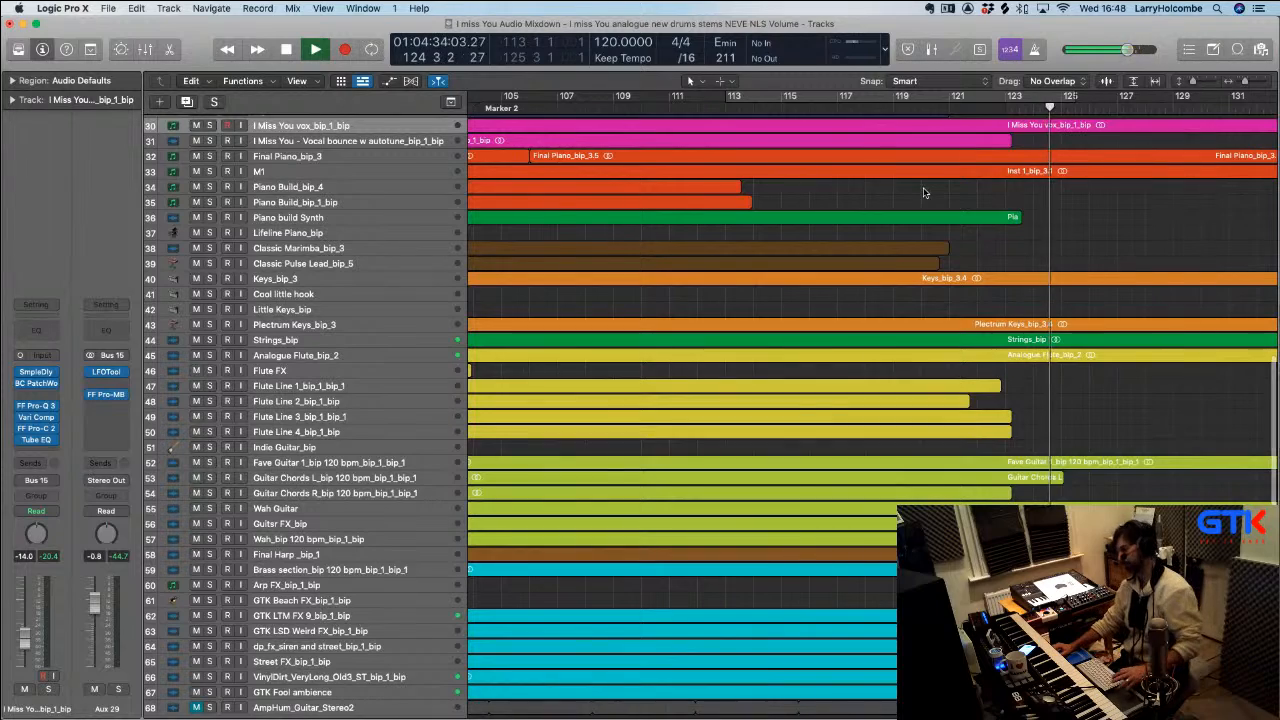
left_click(955, 197, "ctrl+alt")
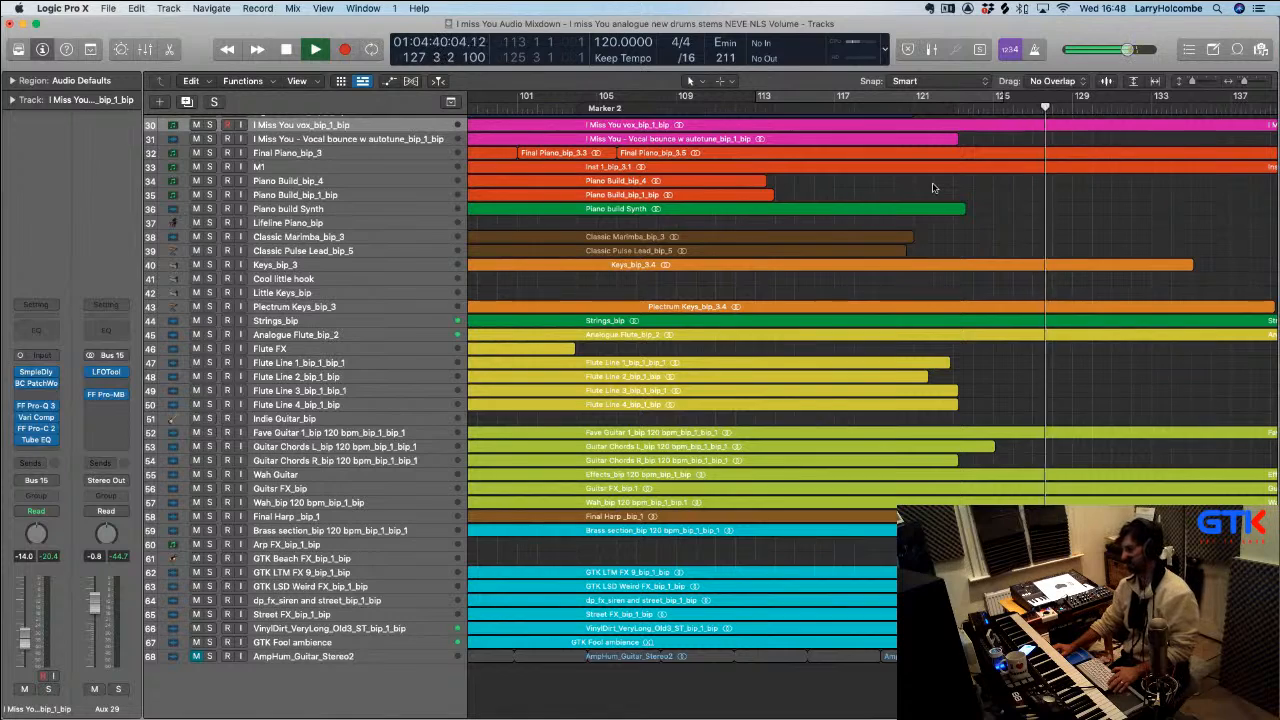
key("space")
left_click(988, 192, "ctrl+alt")
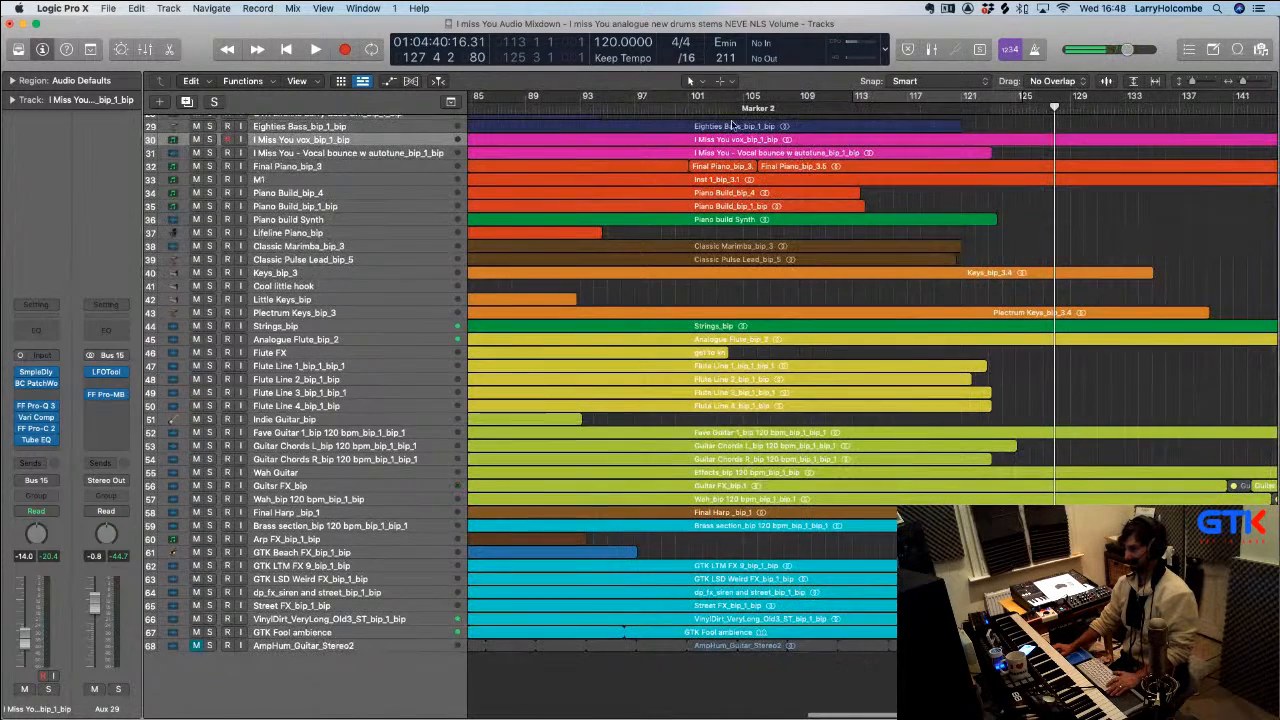
left_click_drag(660, 108, 1016, 148)
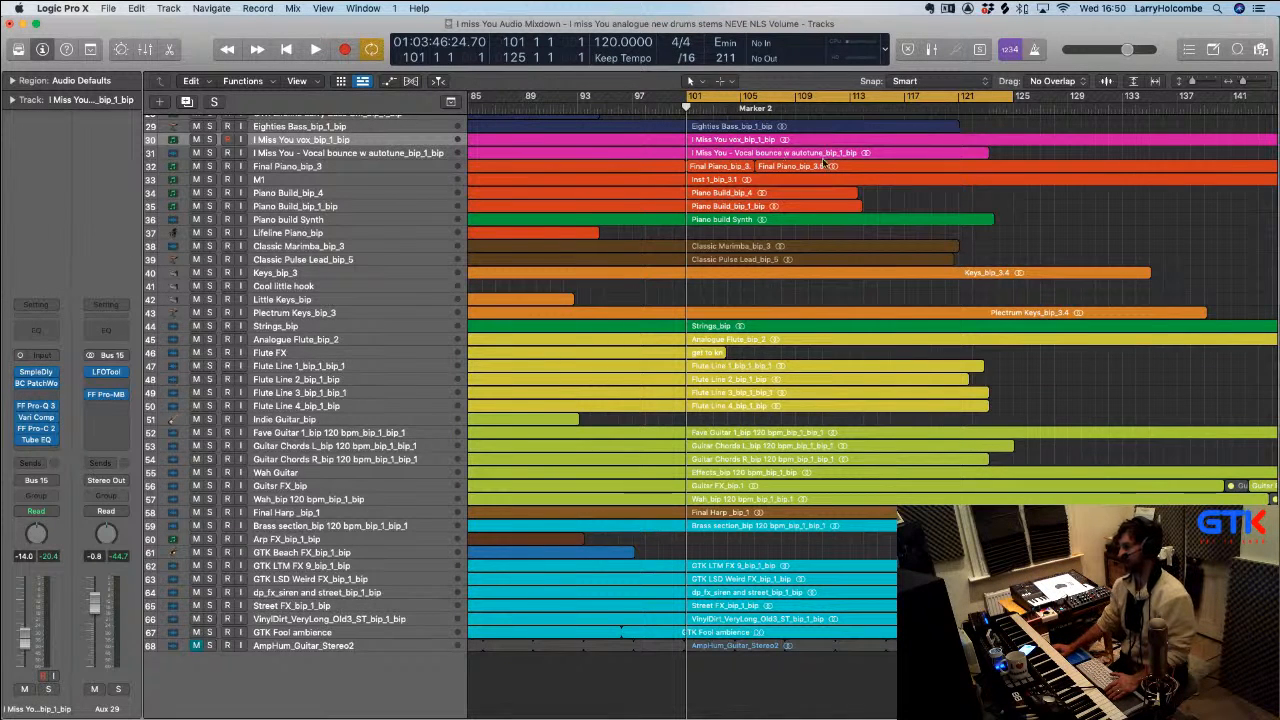
Turn the loop off, play the full mix from bar 100 with the autotune vocal bounce track selected, and stop playback near bar 123
left_click(713, 102)
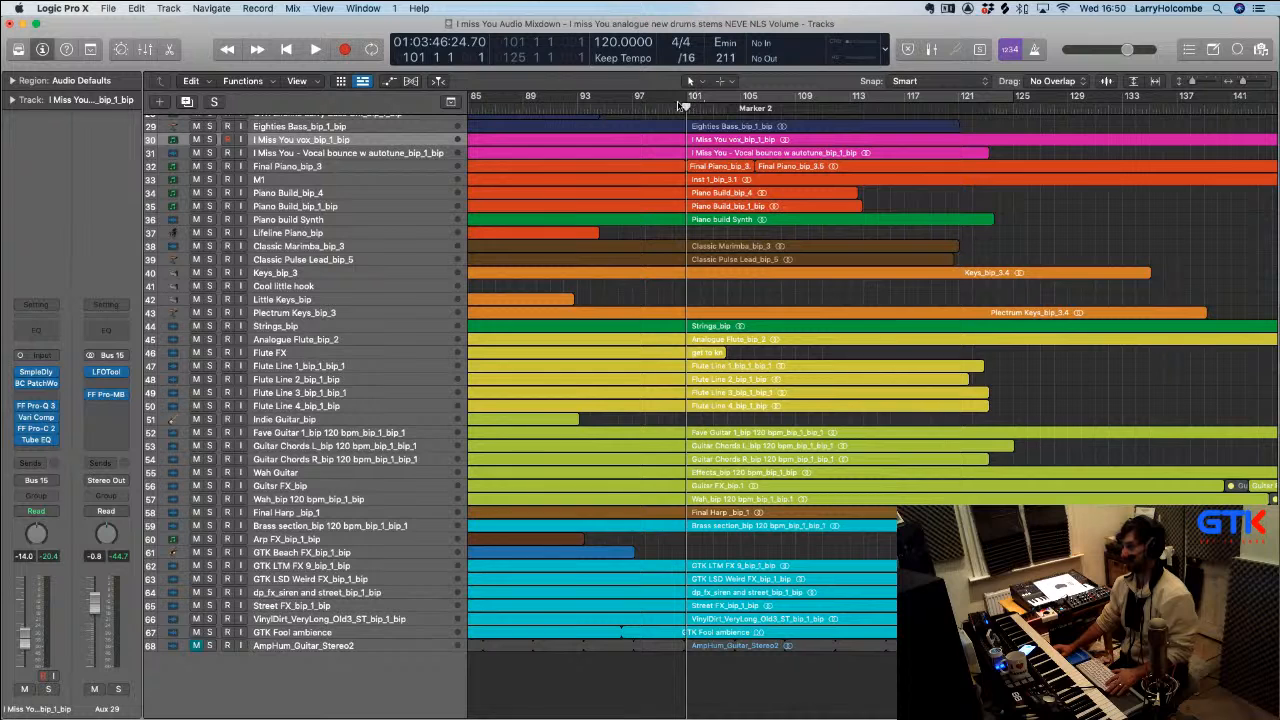
left_click(679, 105)
key("space")
key("Down")
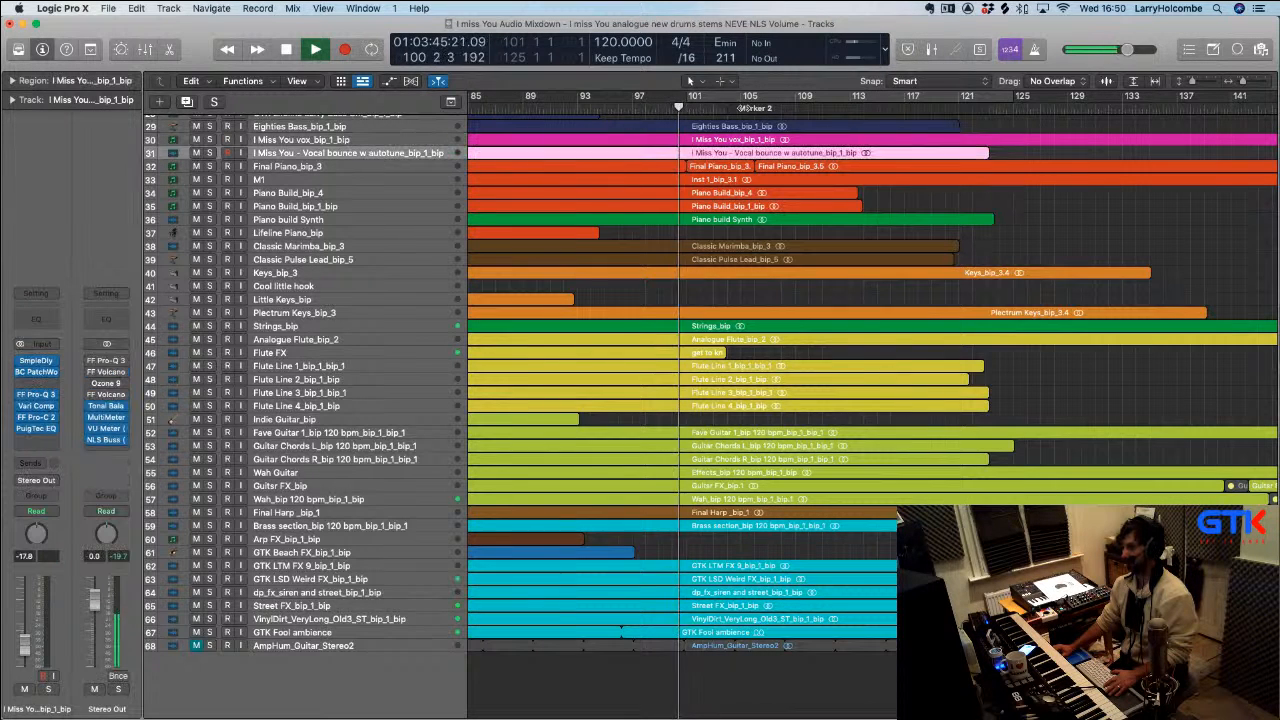
left_click(742, 106)
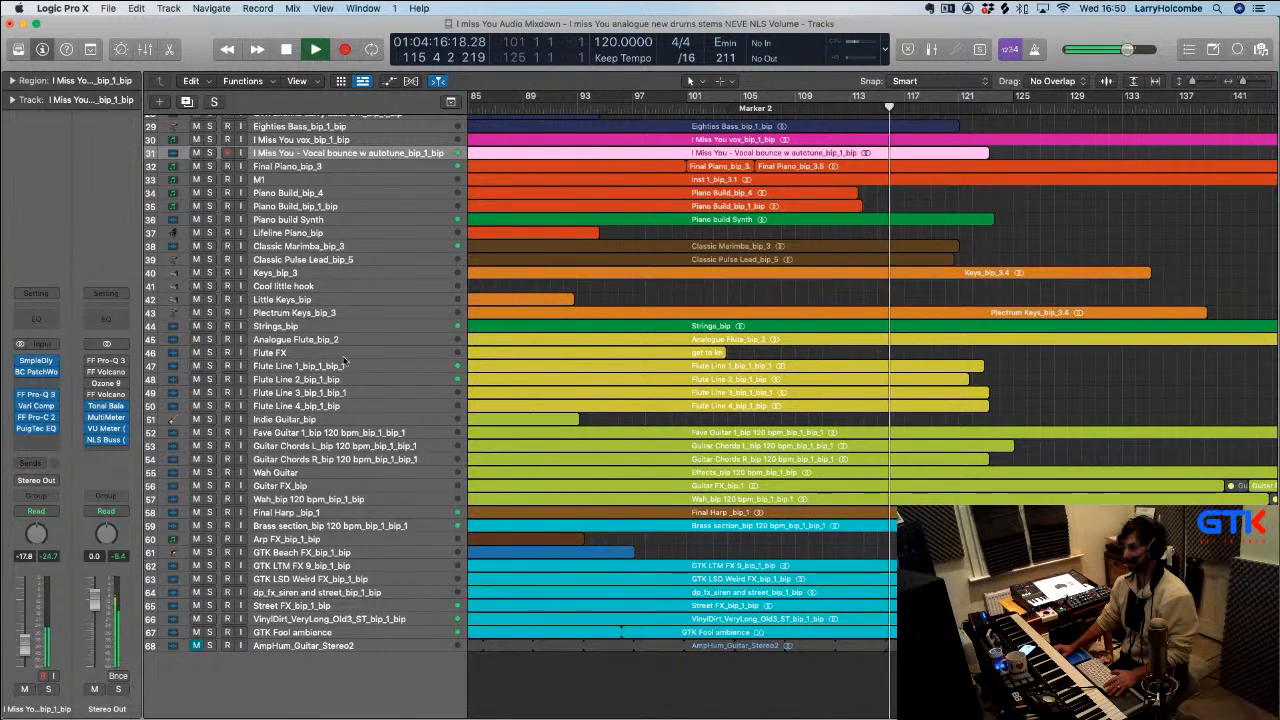
scroll(1047, 241, "down", 1)
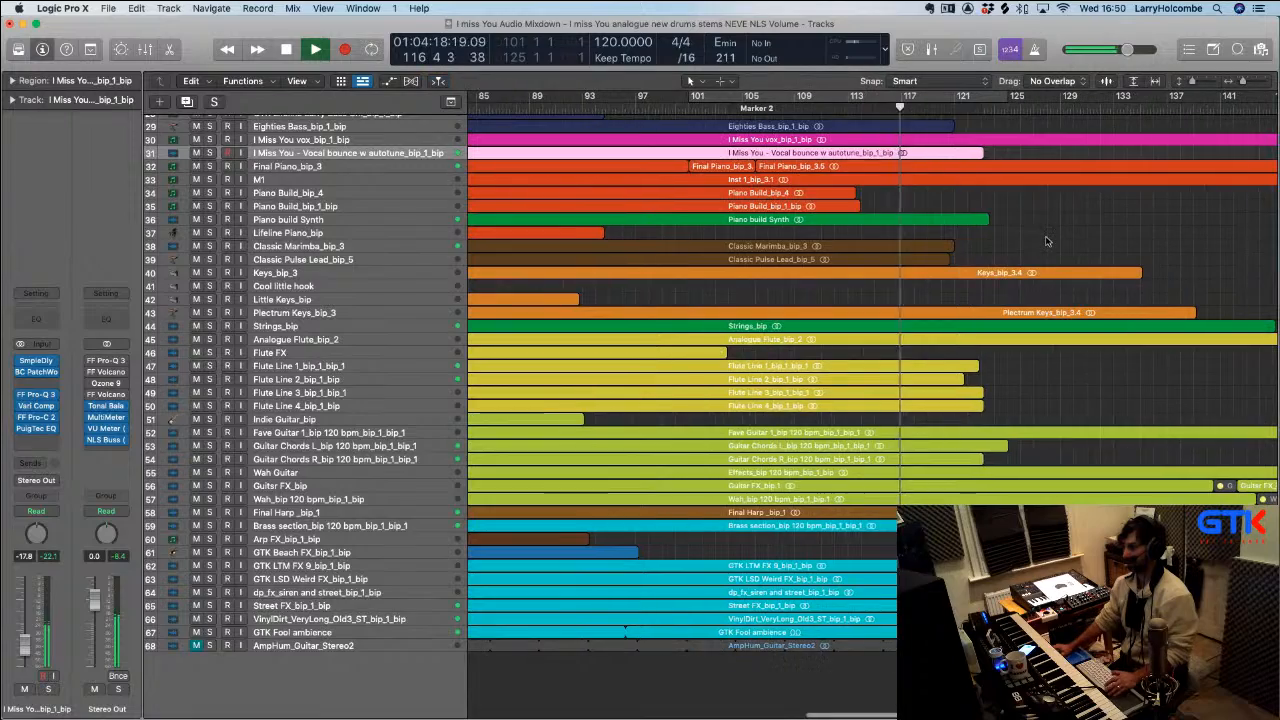
scroll(1047, 241, "down", 2)
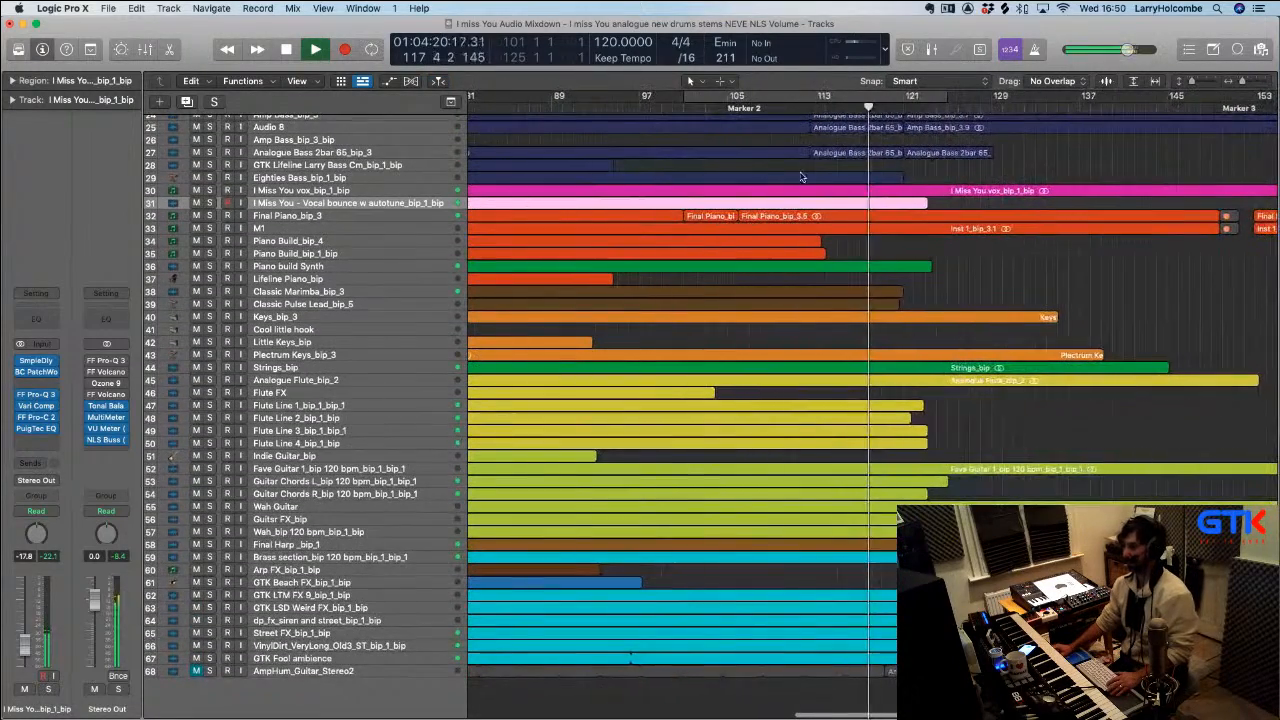
left_click(705, 140)
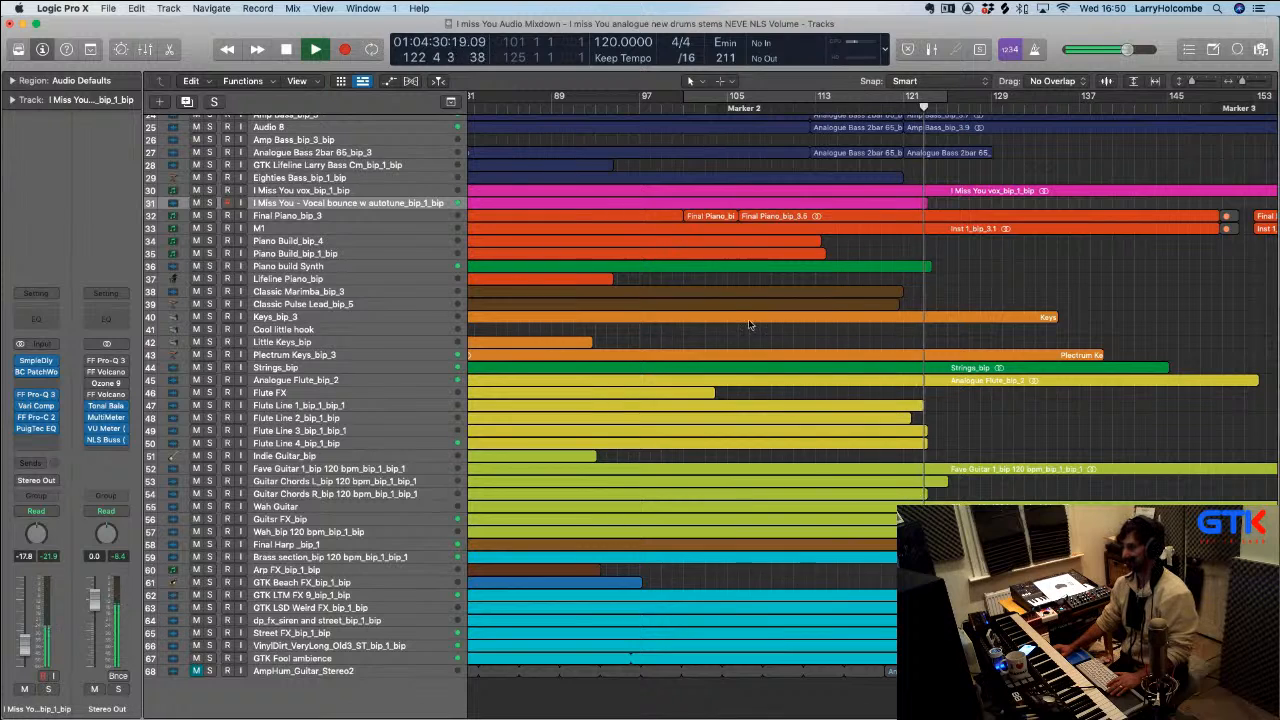
key("space")
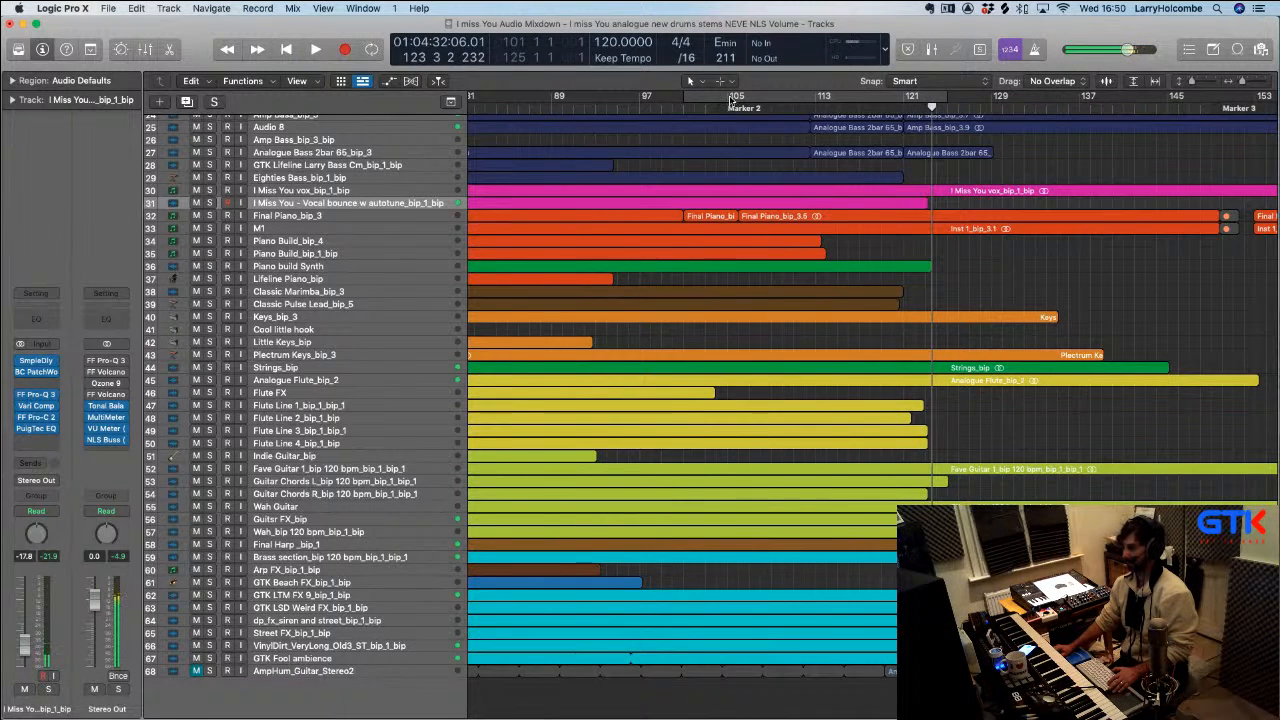
Set a loop over bars 105 to 121 and take a brief look at the mixer
left_click_drag(735, 100, 911, 100)
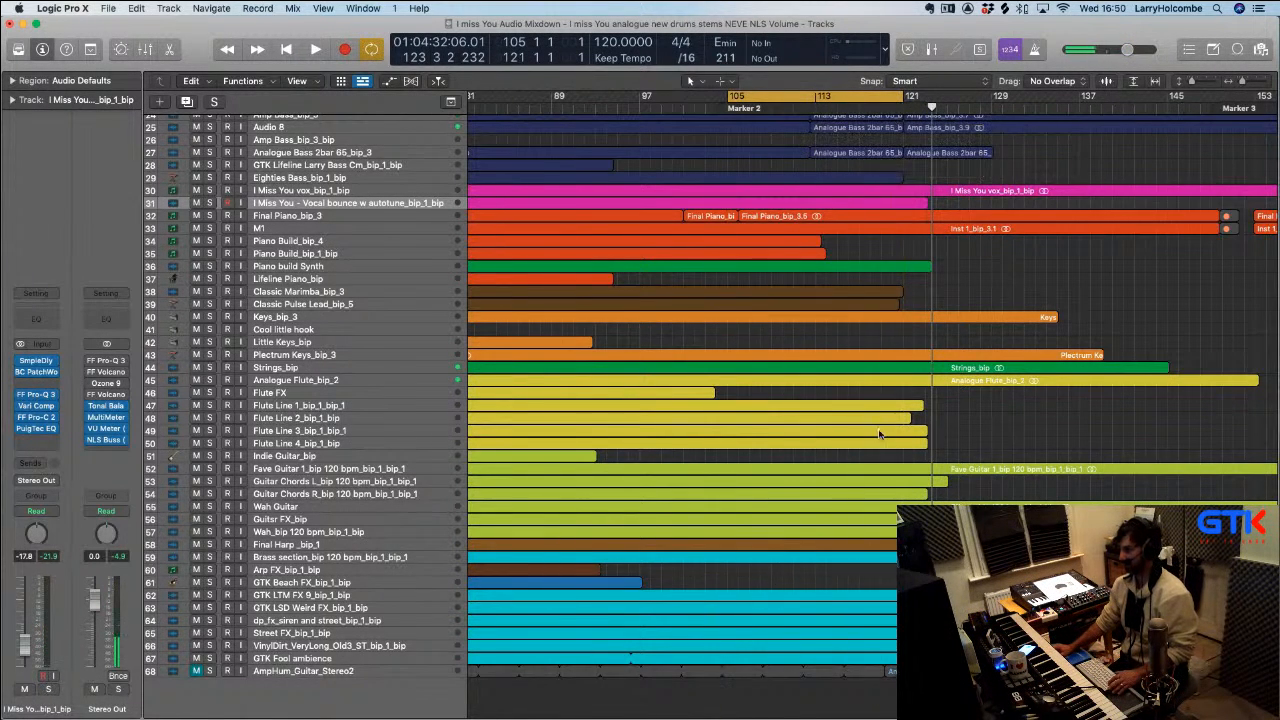
key("x")
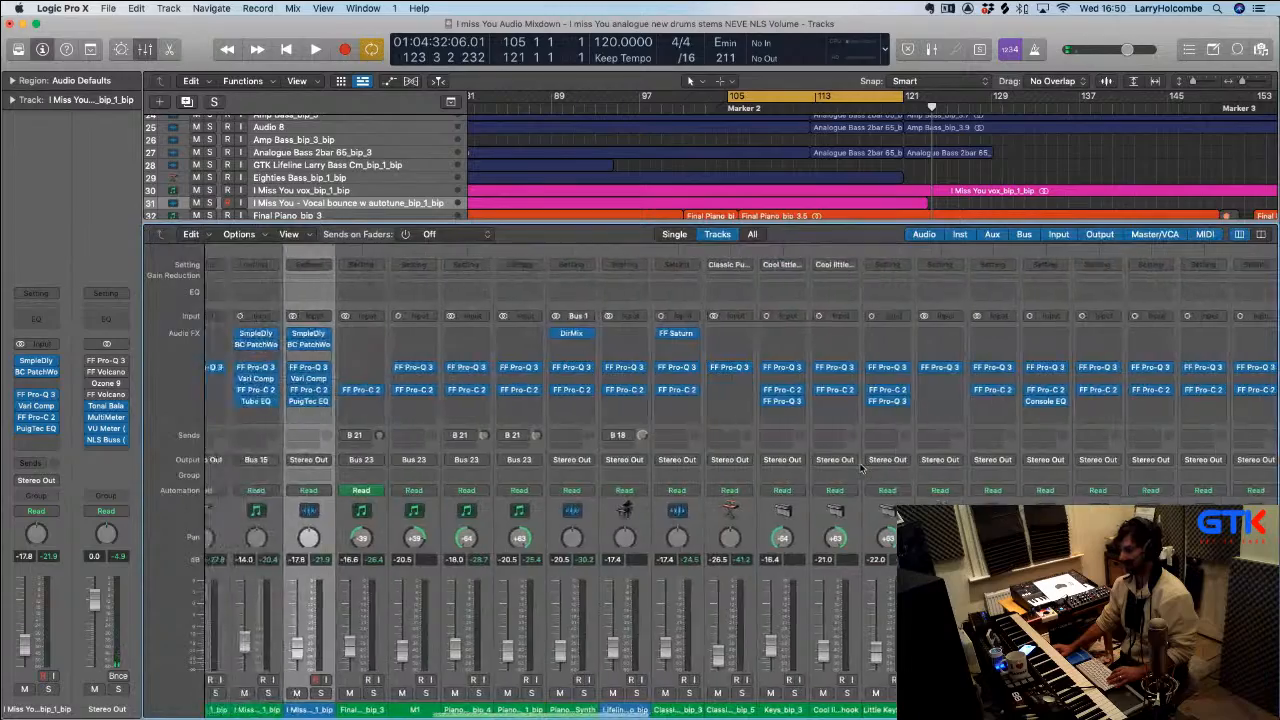
key("x")
Solo the Flute Line 1 to 4 tracks together and play the loop
left_click(336, 411)
left_click(300, 443, "shift")
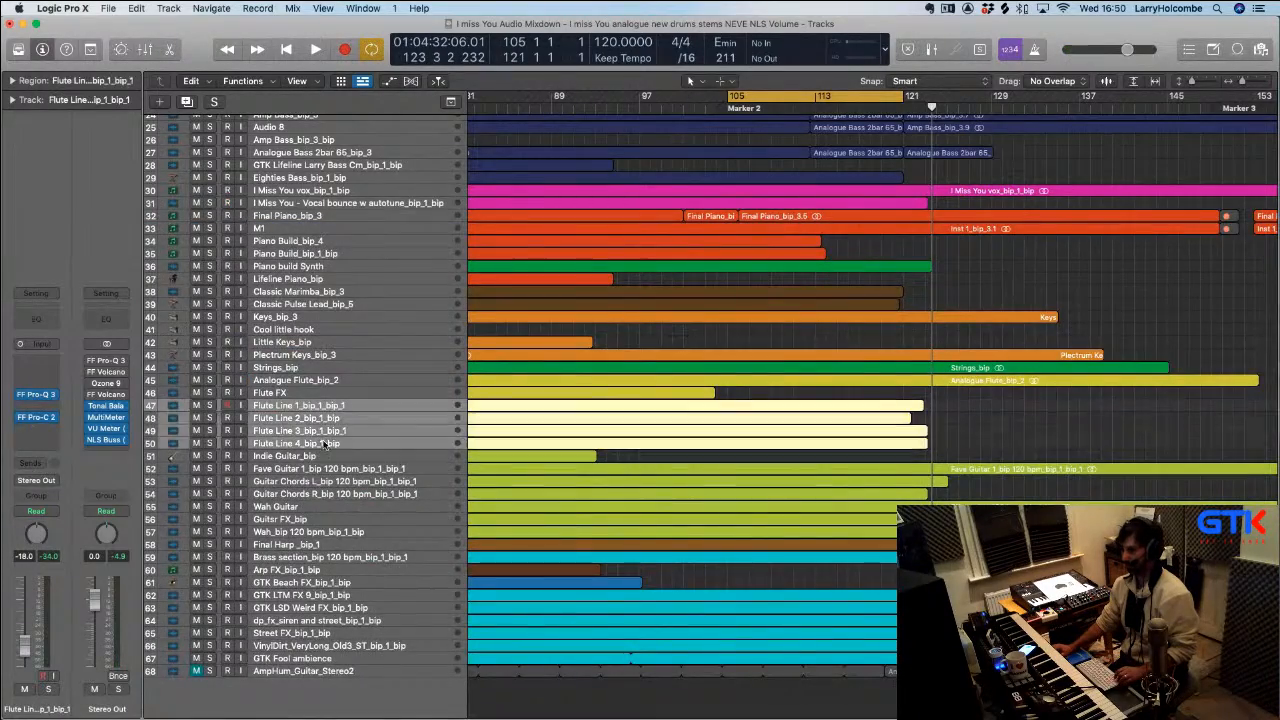
key("x")
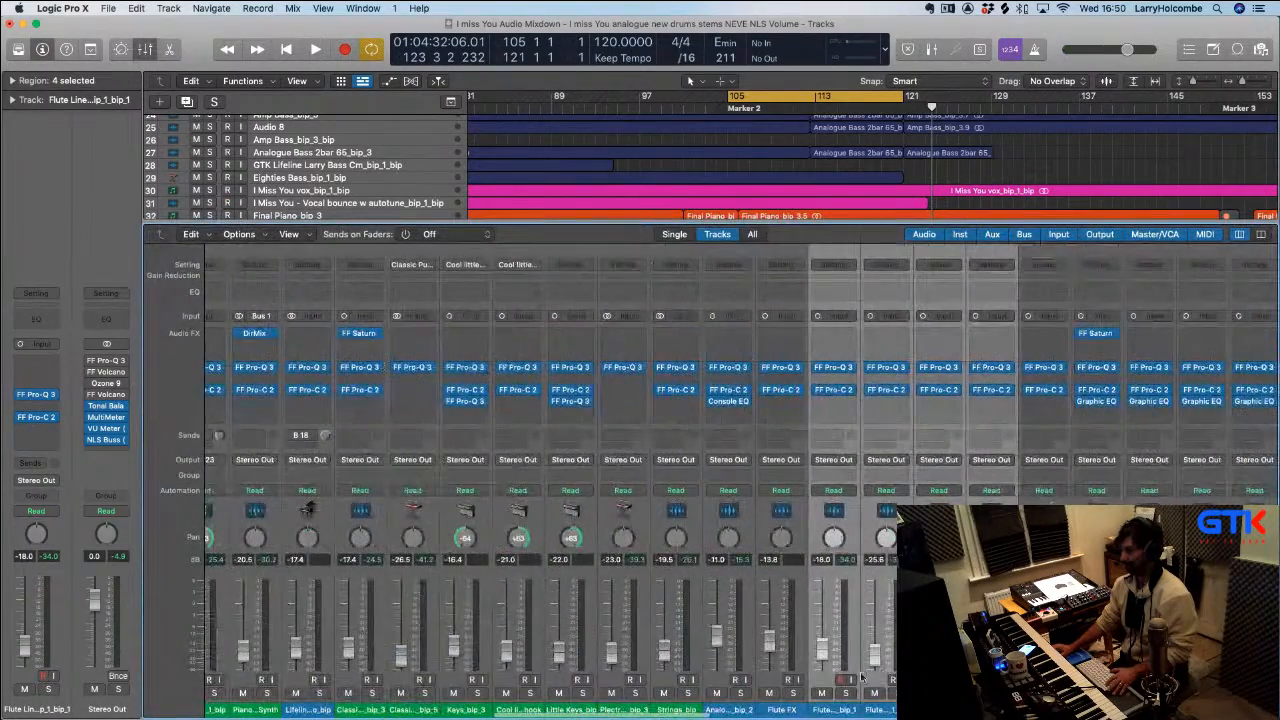
left_click(846, 693)
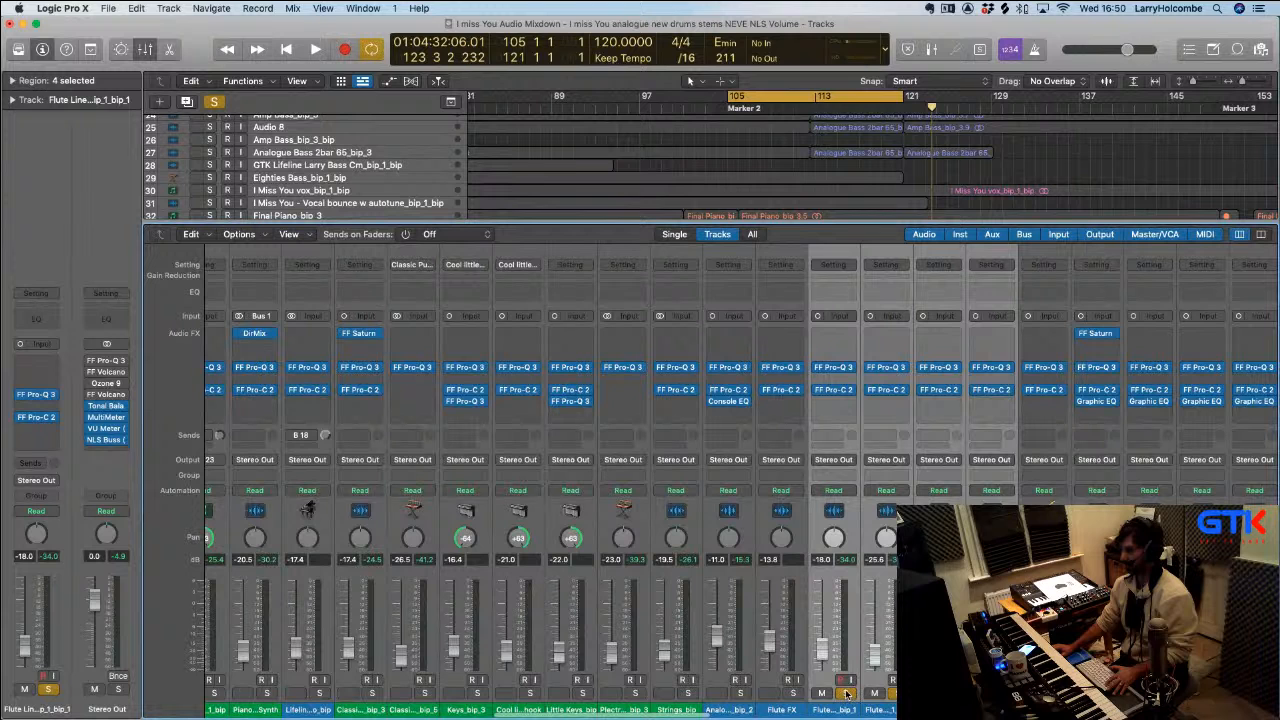
key("space")
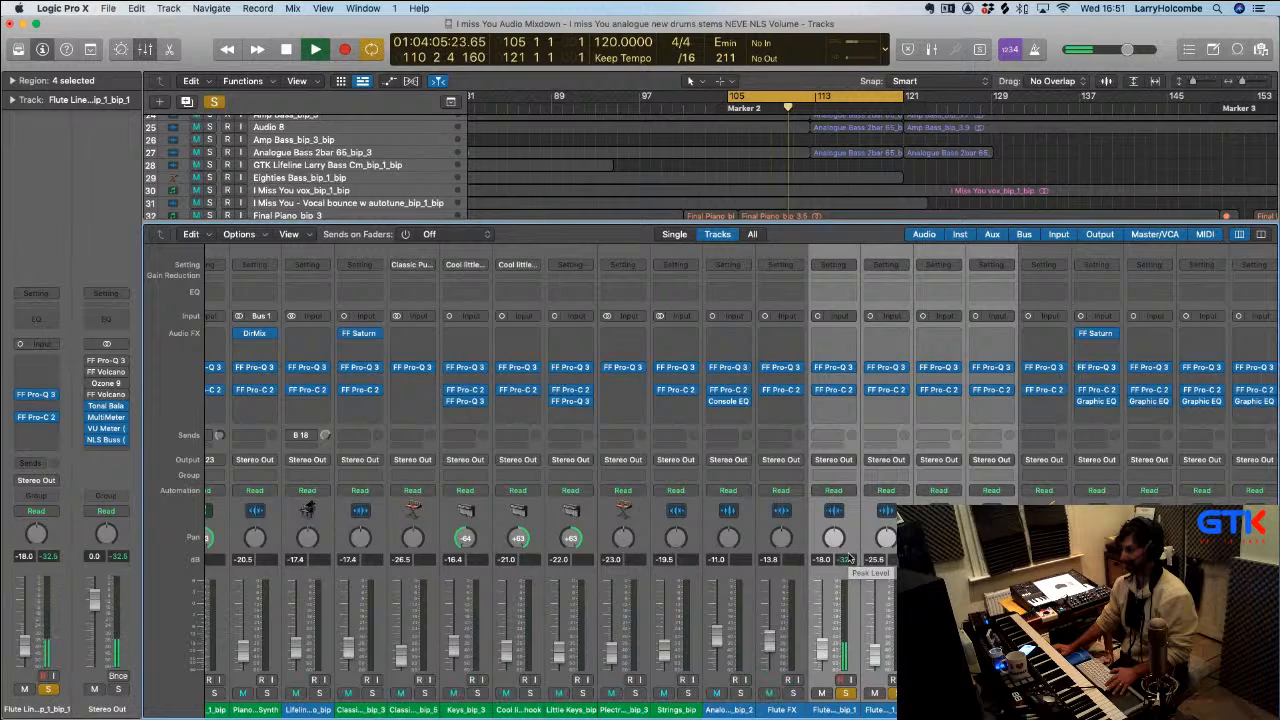
Hide the mixer and examine the four Flute Line waveforms while the soloed flutes play, stopping near bar 115
key("x")
left_click_drag(766, 380, 874, 460)
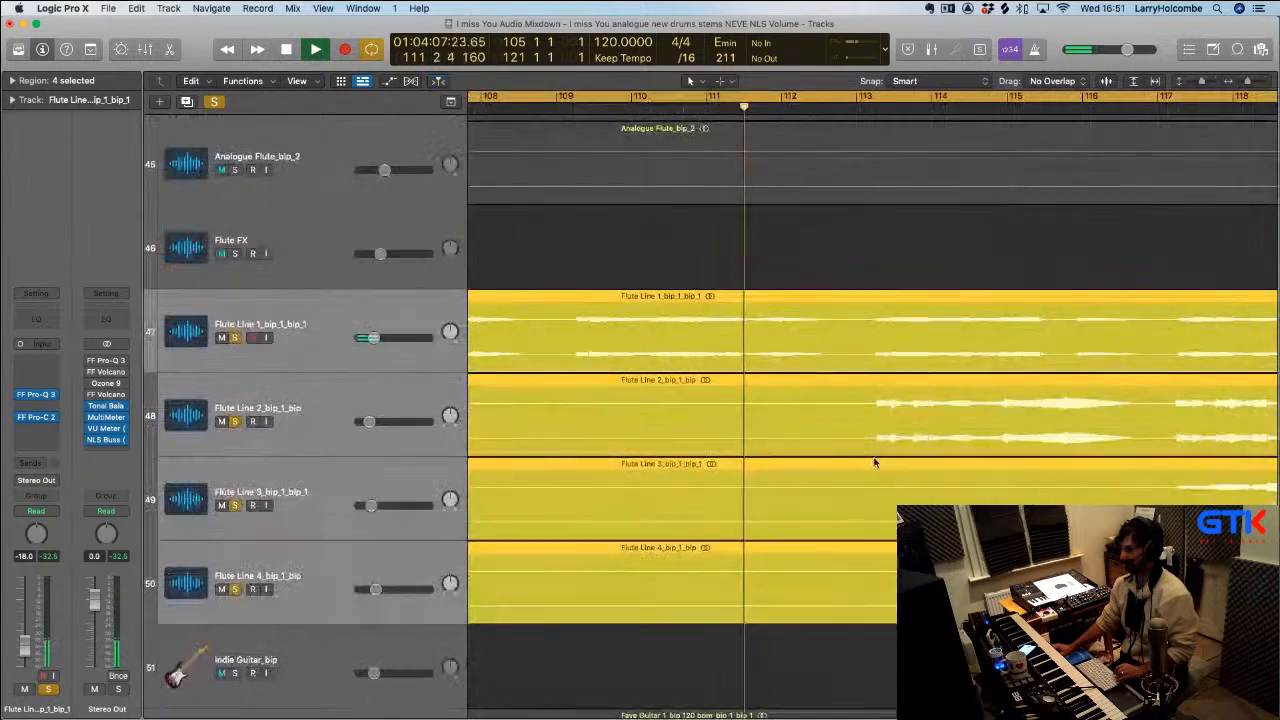
left_click(874, 460, "ctrl+alt")
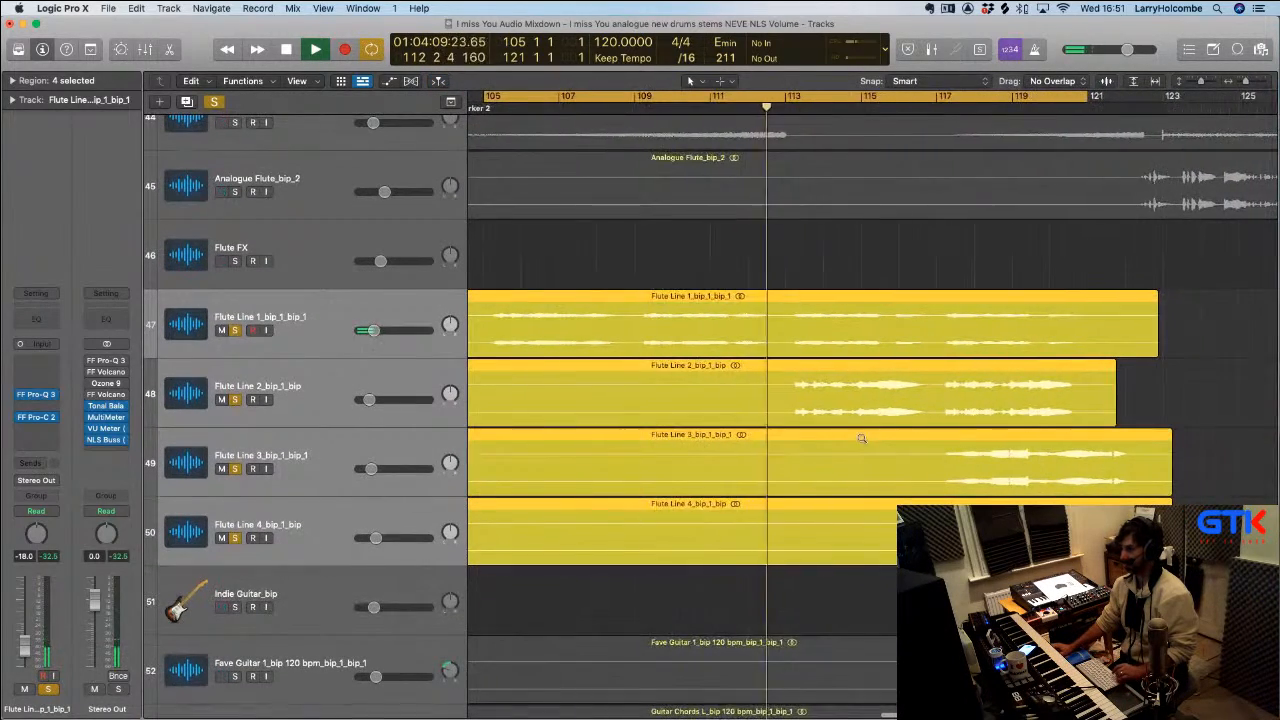
left_click(718, 274)
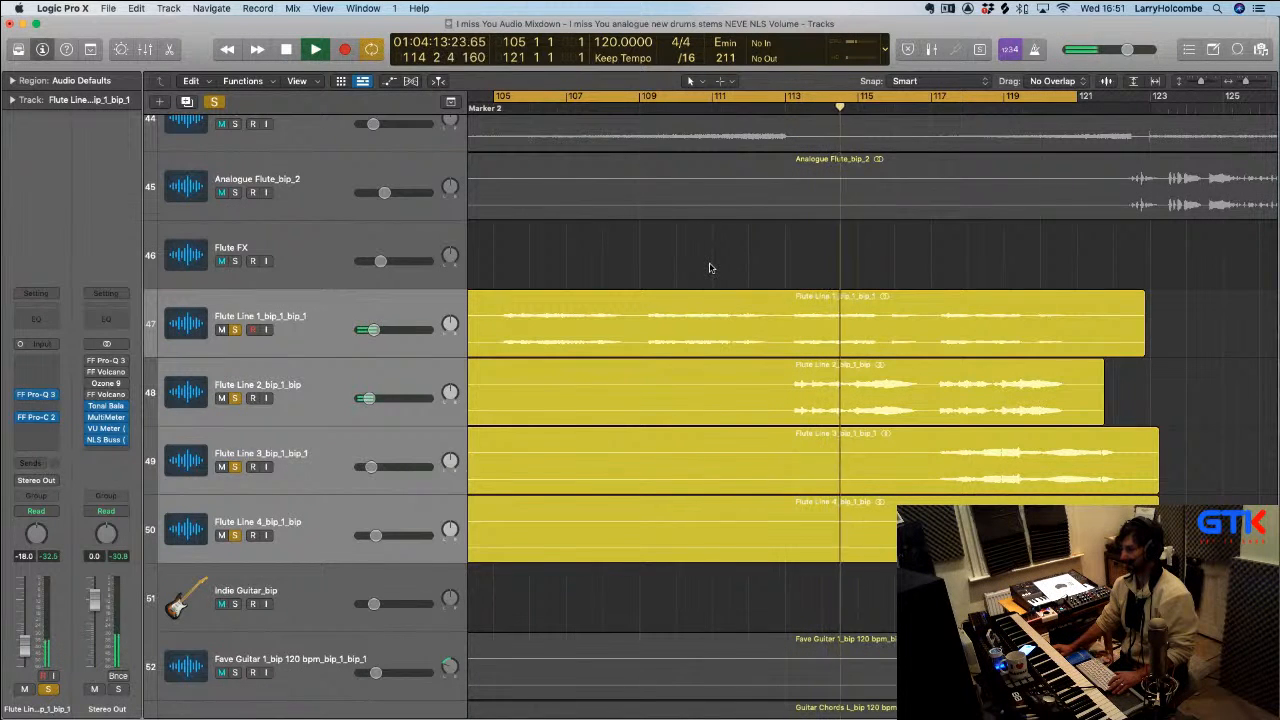
scroll(716, 260, "left", 1)
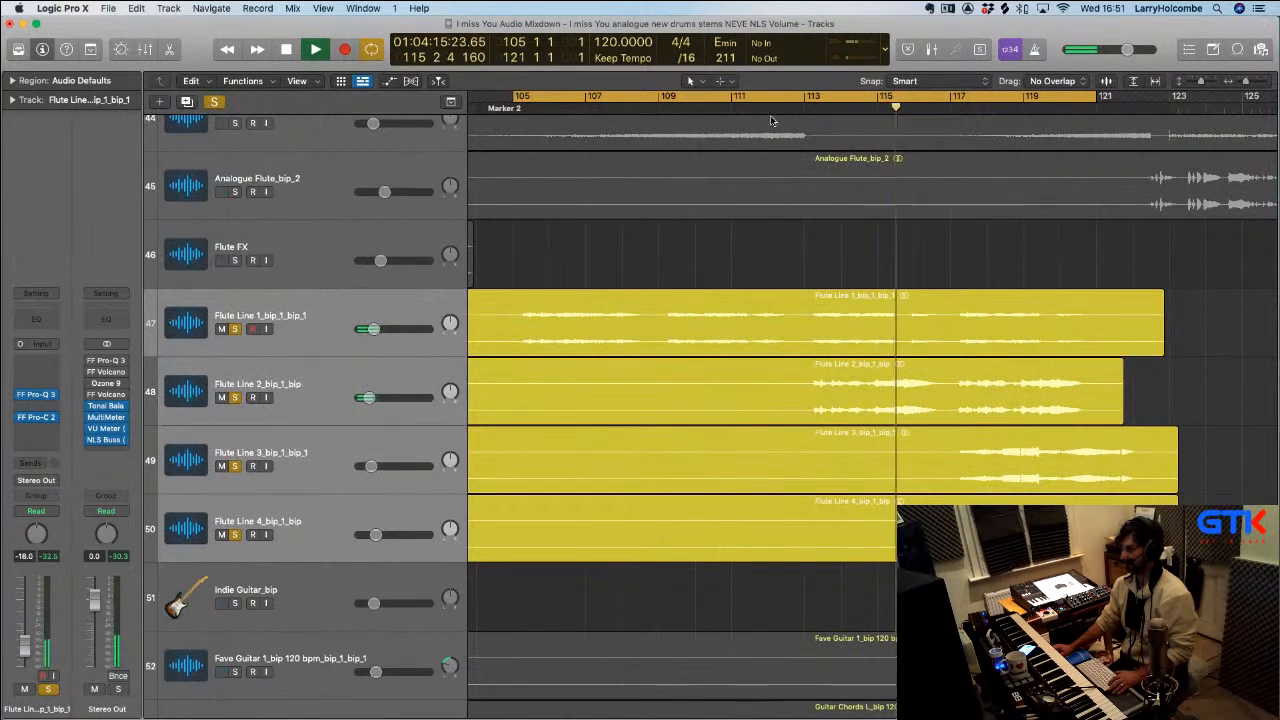
key("space")
Move the playhead to bar 110, select the Flute FX track, and loop bars 114 to 125 instead
left_click(695, 106)
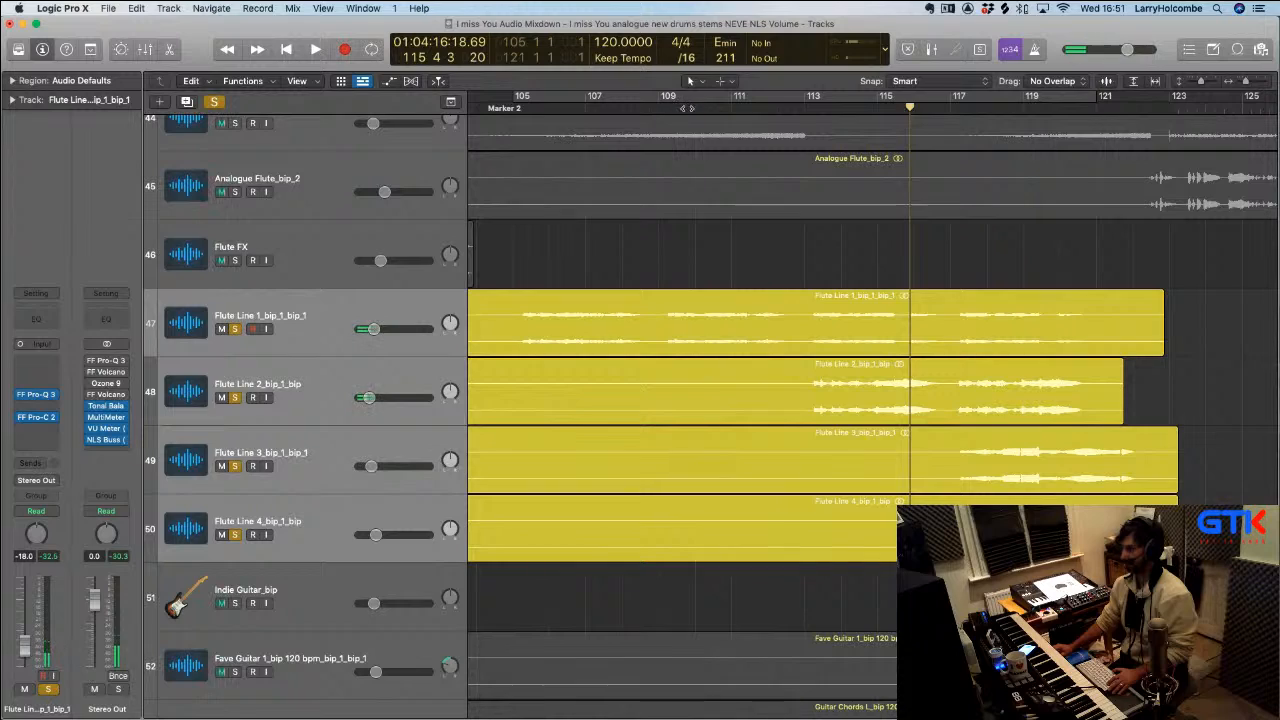
left_click(690, 106)
key("x")
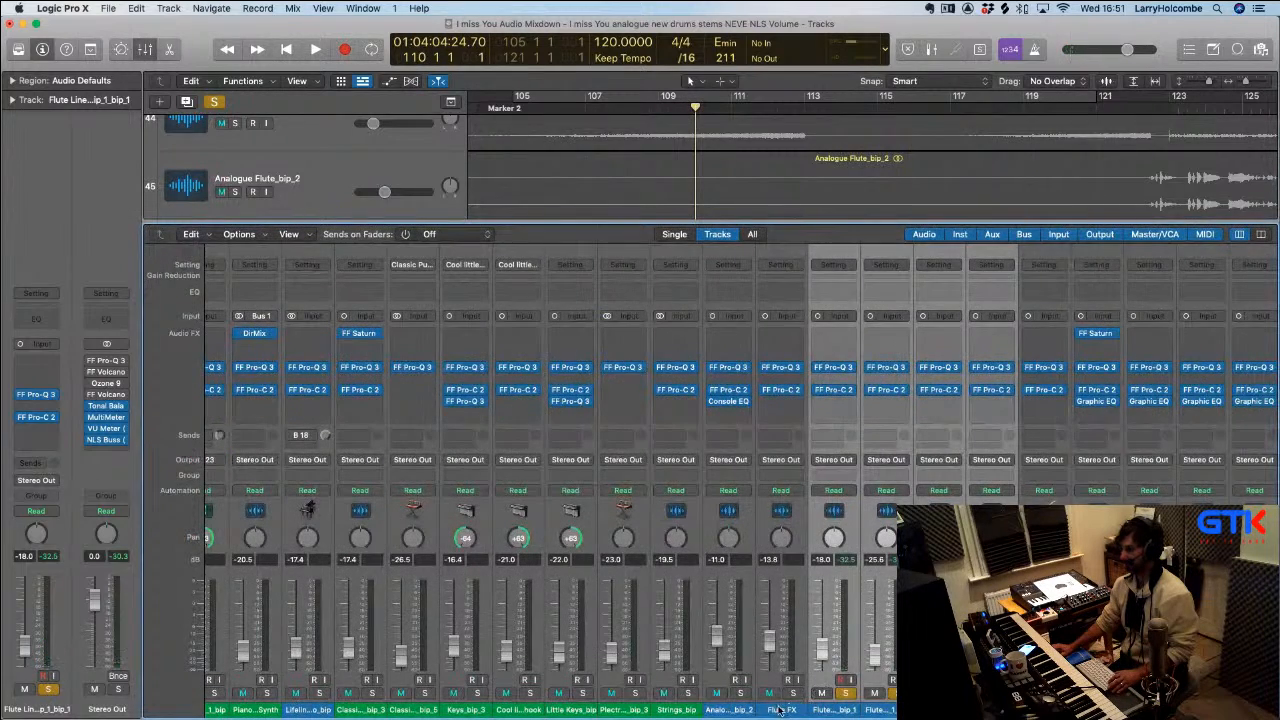
left_click(780, 710)
key("x")
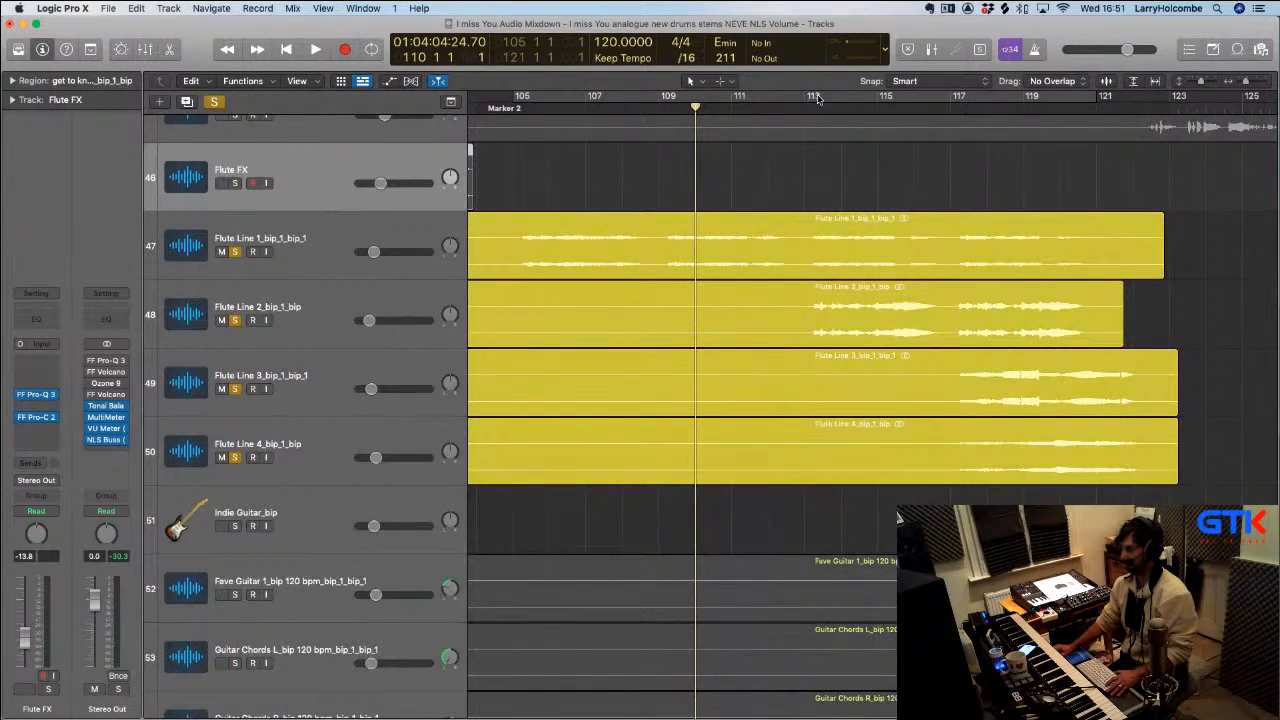
left_click_drag(845, 96, 1250, 96)
Step through the Flute Line channels in the mixer down to Flute Line 4, and return to the arrangement with that track selected
key("x")
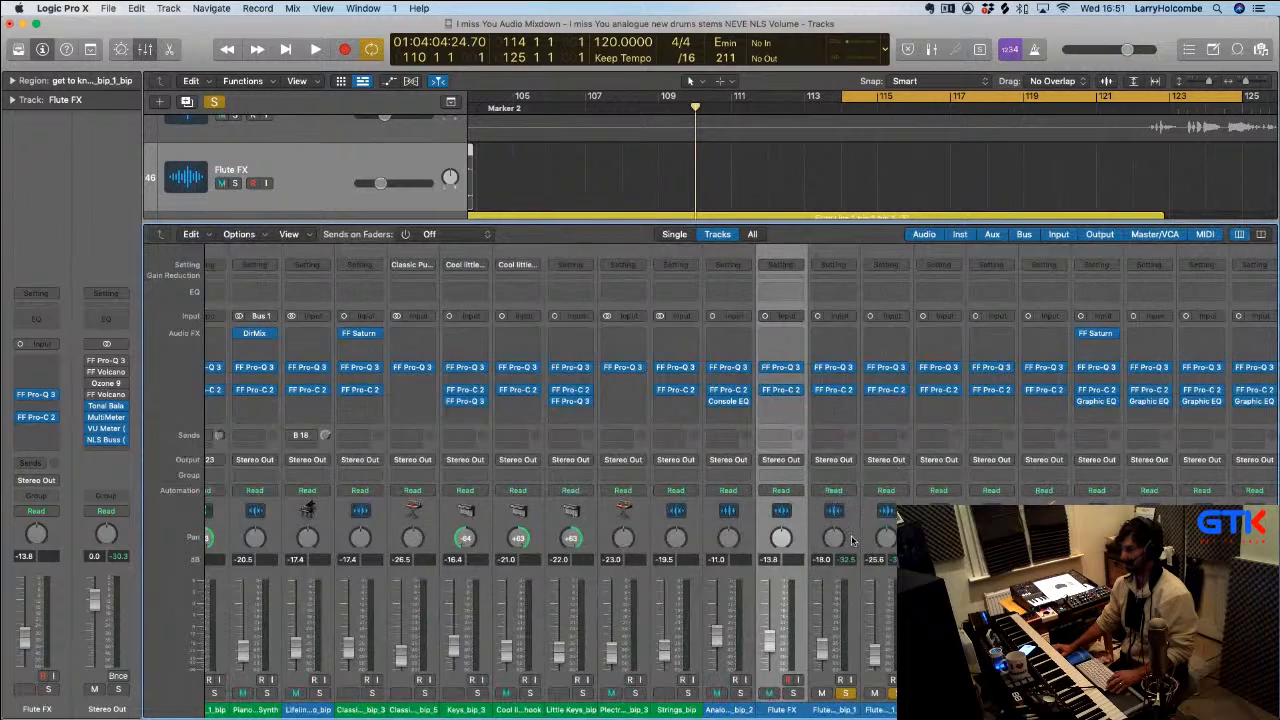
key("x")
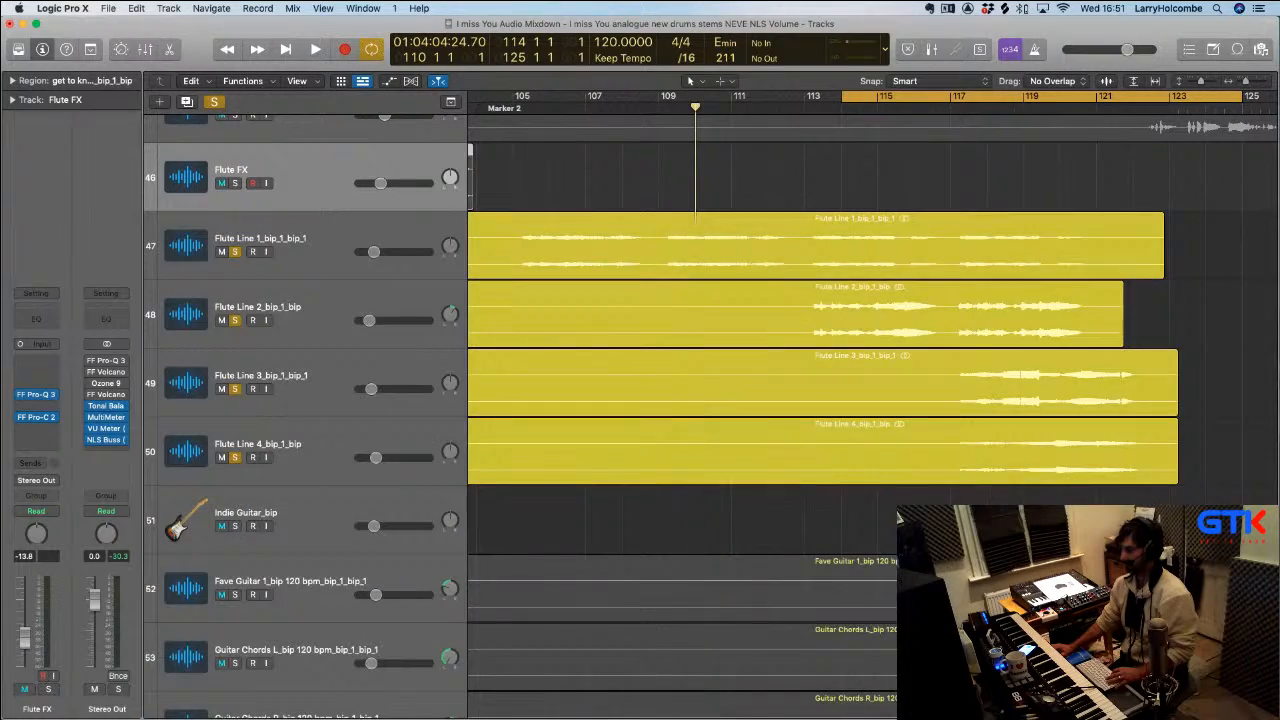
key("x")
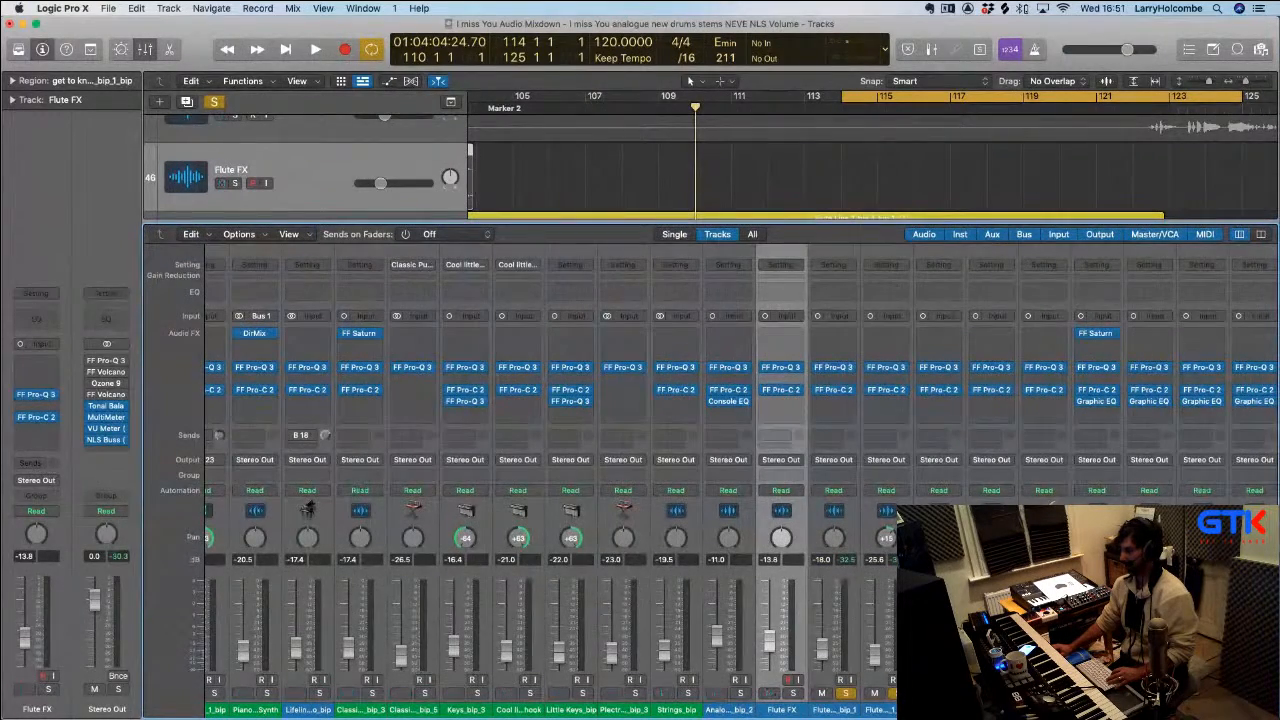
key("Down")
key("Down")
key("Down")
key("Down")
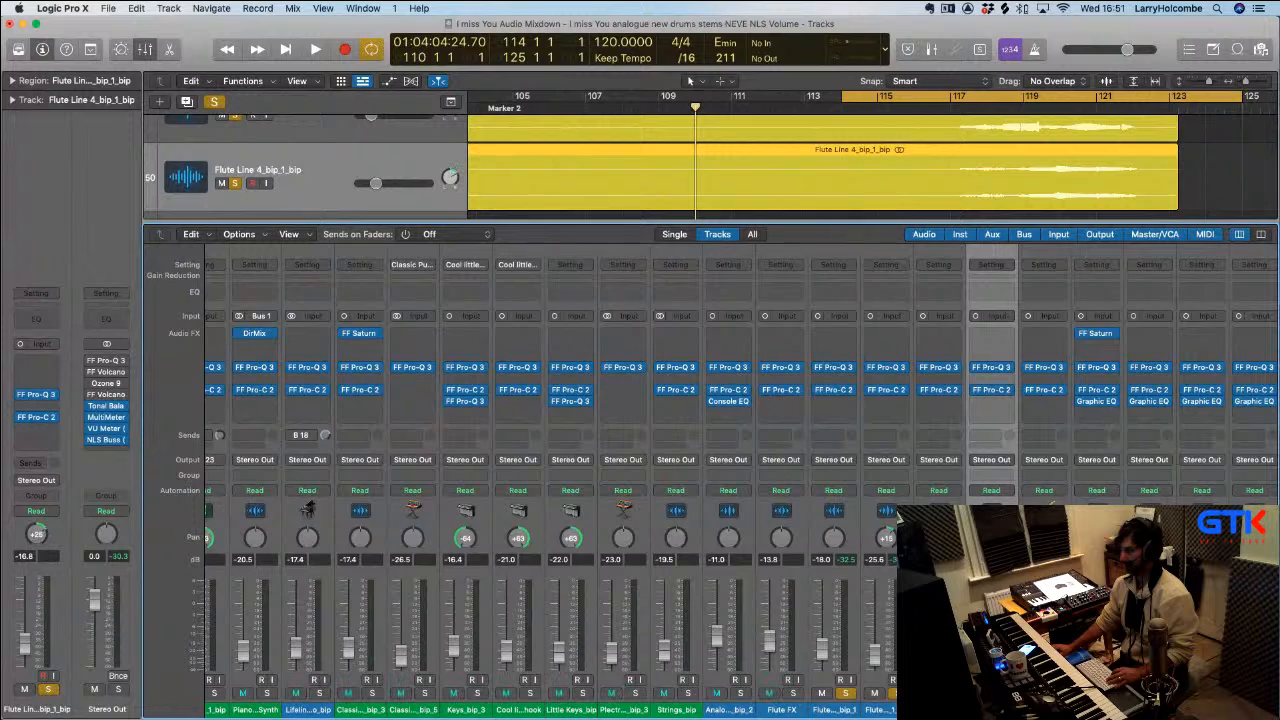
key("x")
key("super+Down")
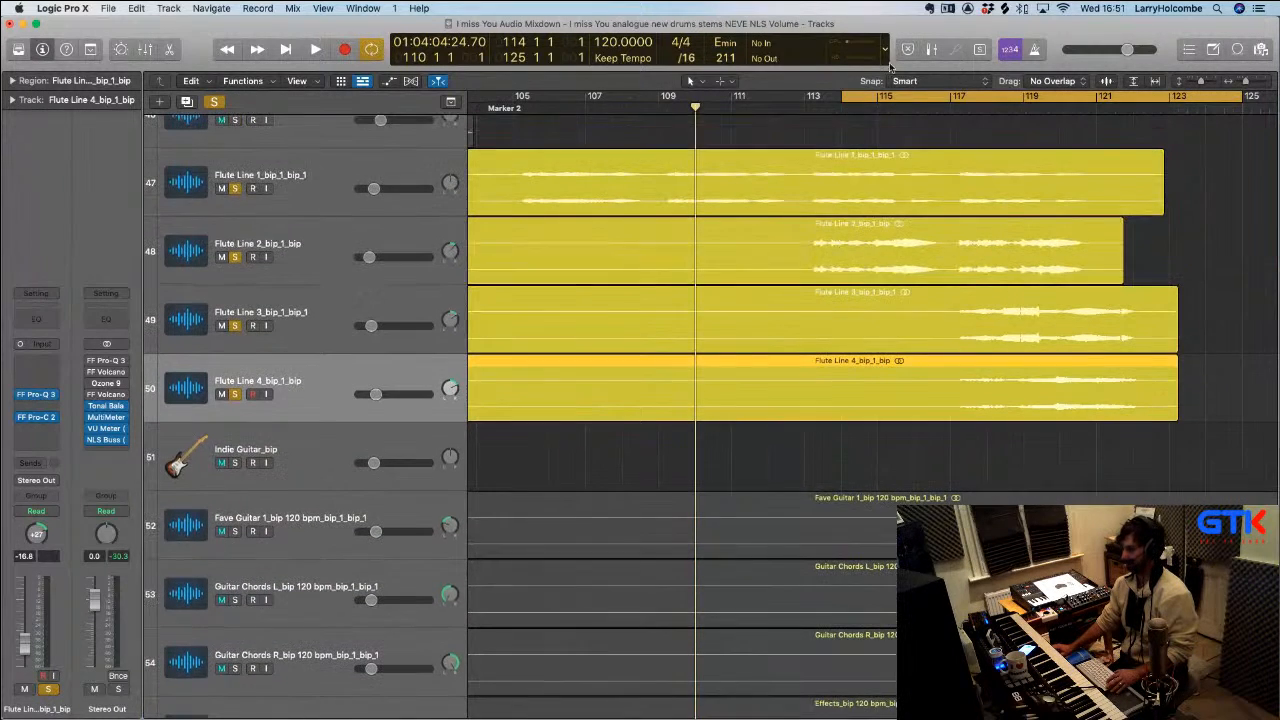
Turn off cycle mode and play the four soloed flute lines from bar 113, checking their mixer channels
left_click(850, 92)
left_click(818, 100)
key("space")
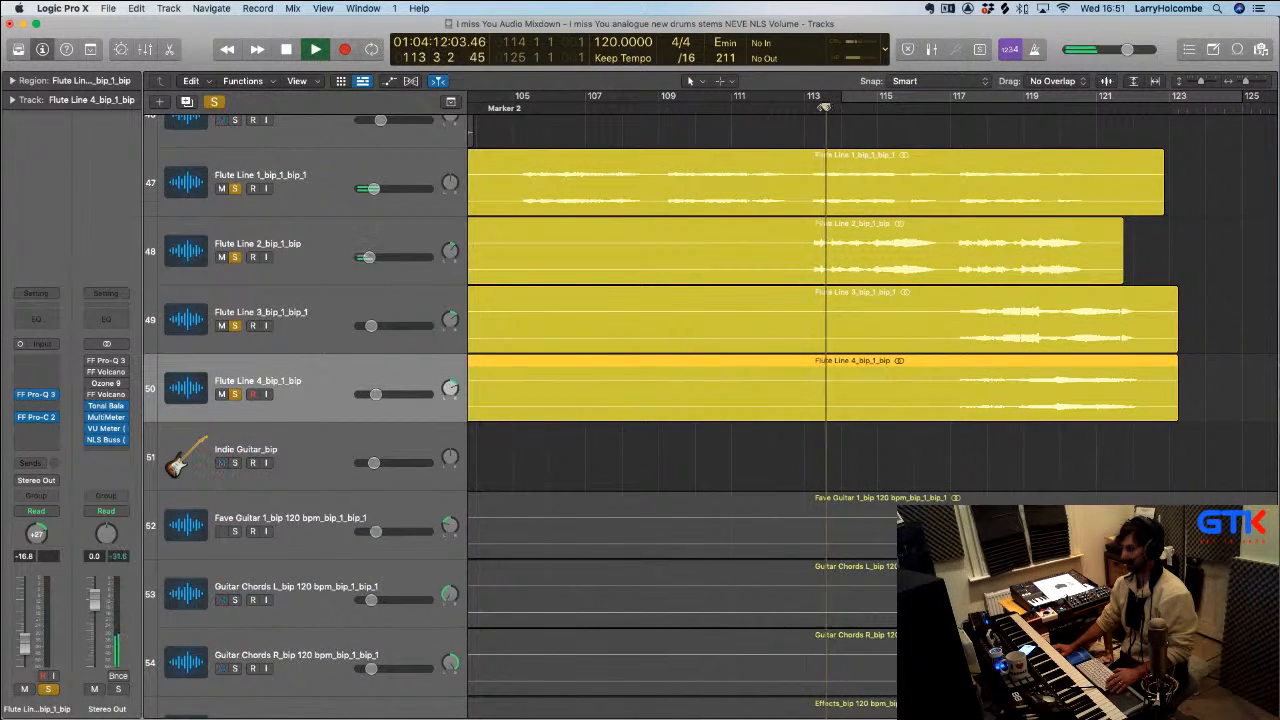
key("x")
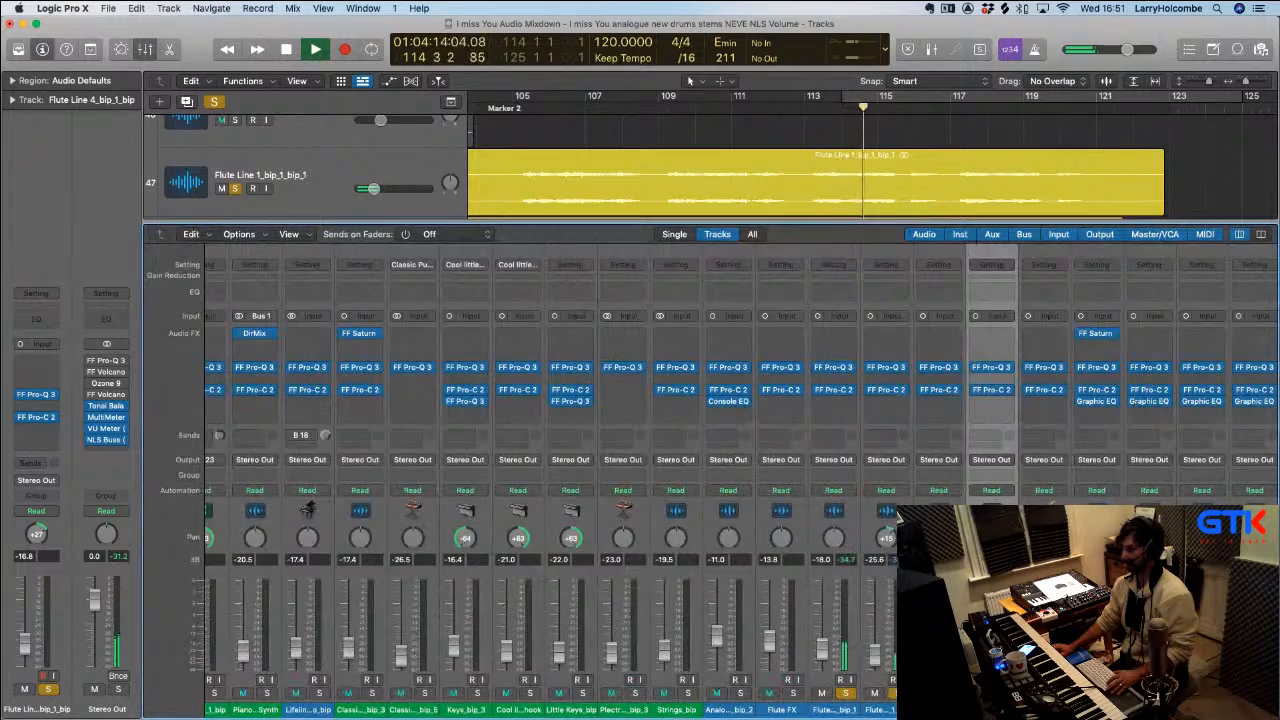
key("x")
scroll(720, 300, "right", 5)
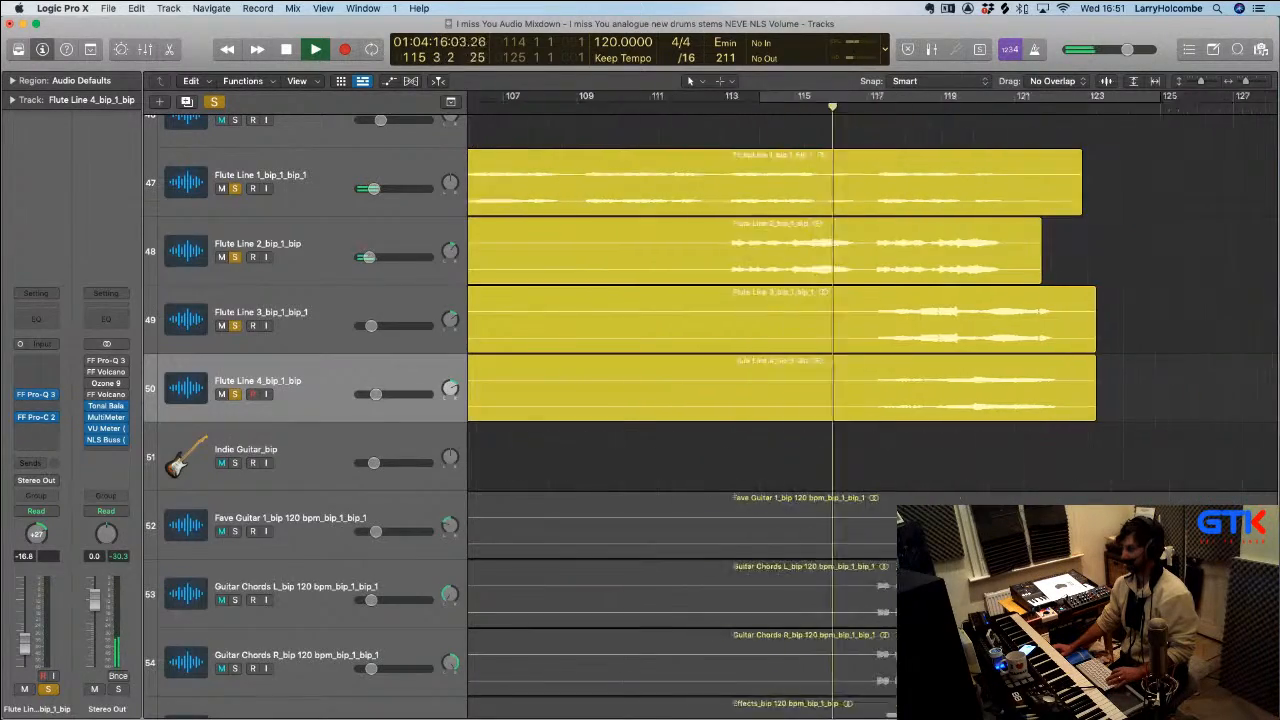
key("x")
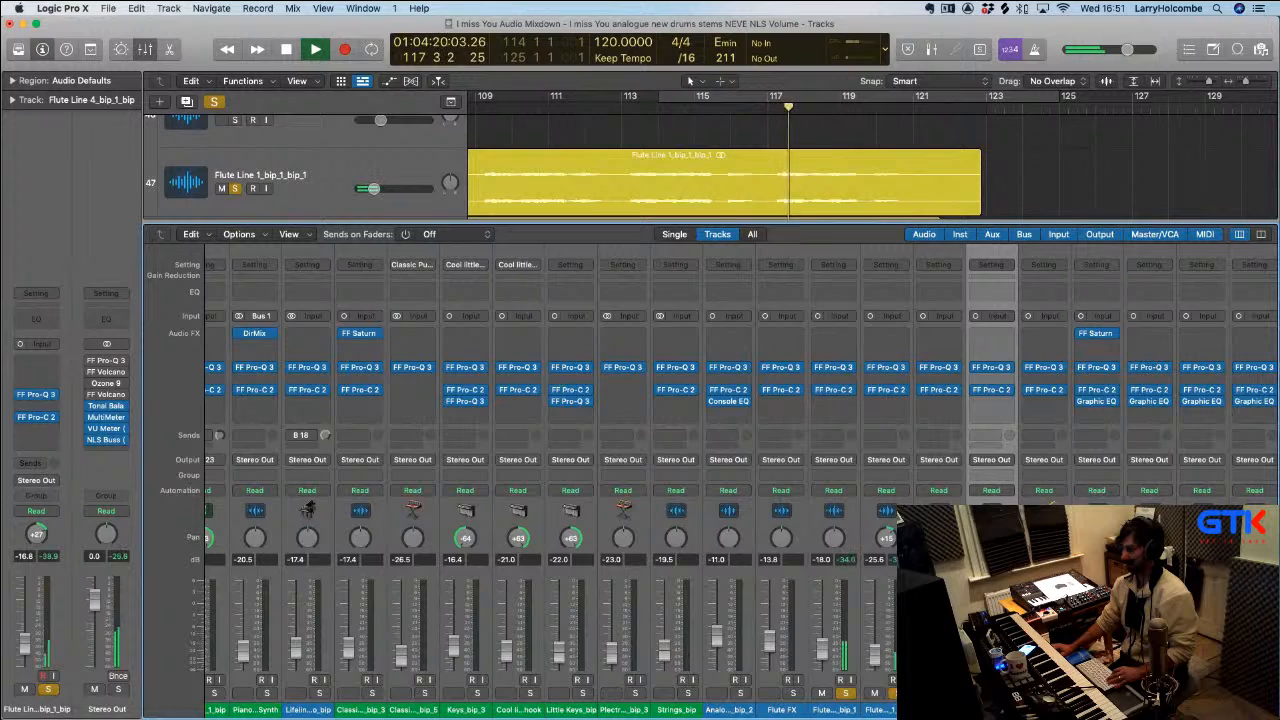
scroll(700, 470, "right", 1)
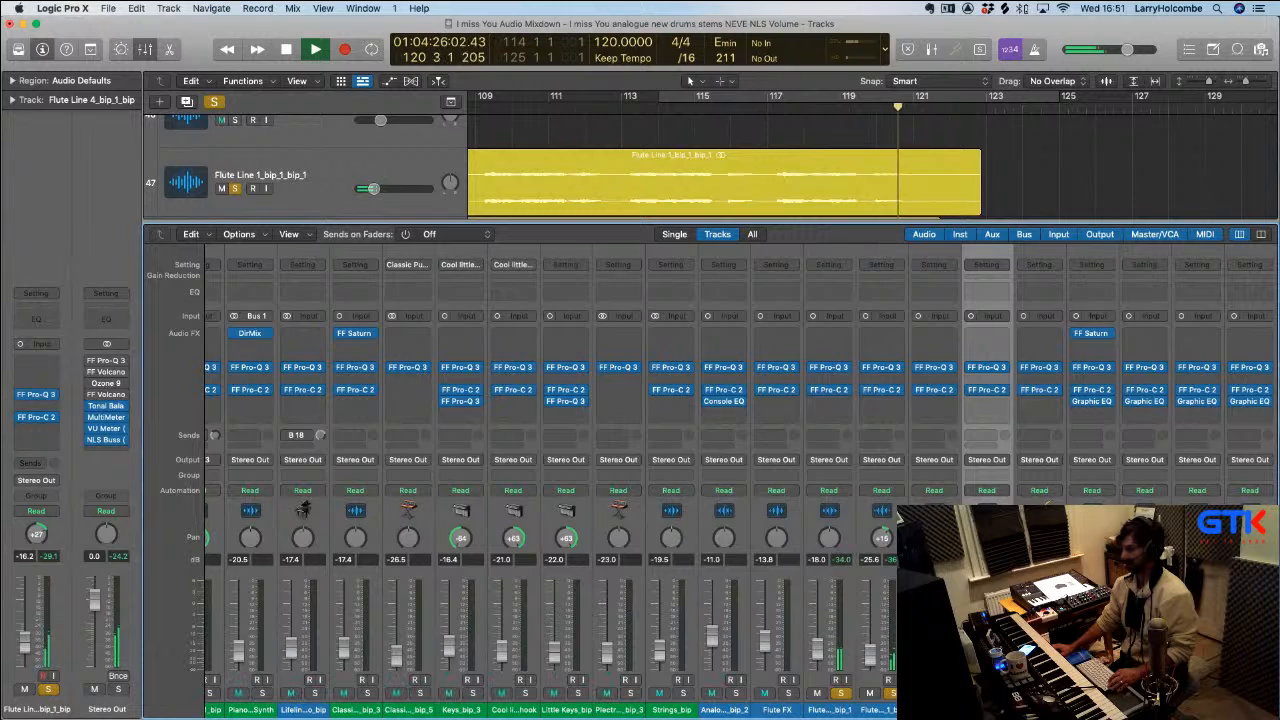
key("x")
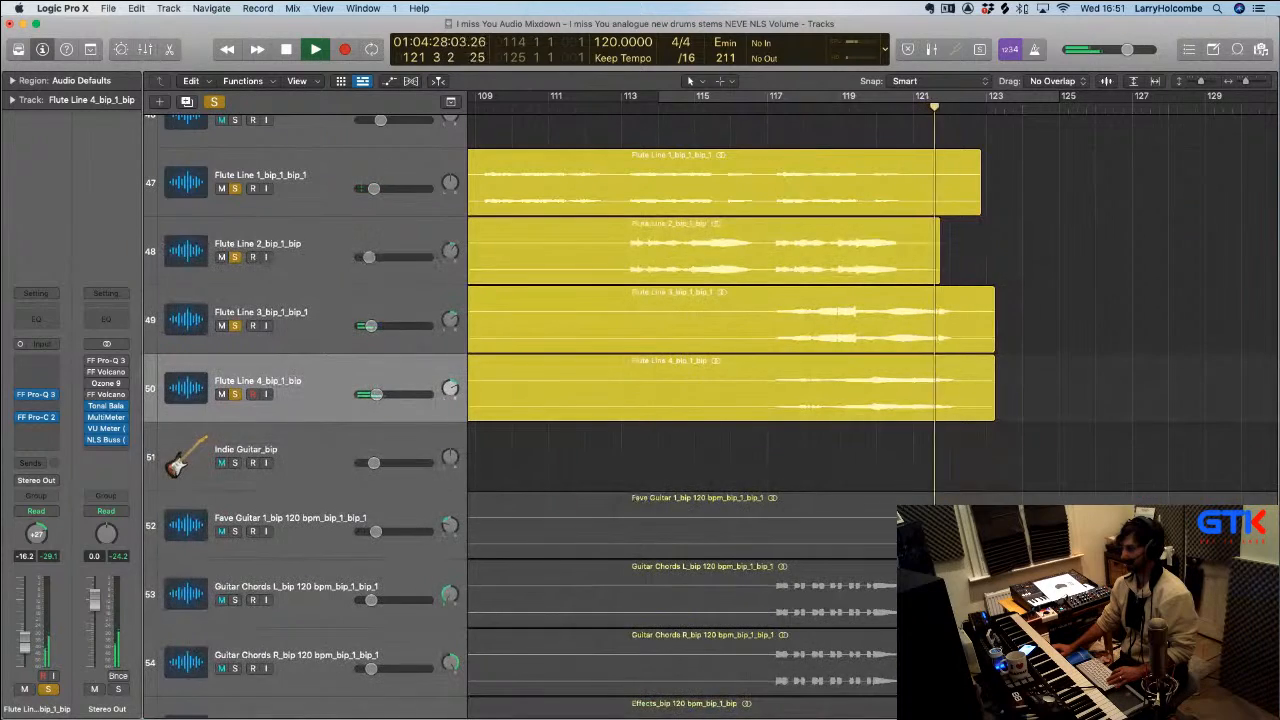
key("x")
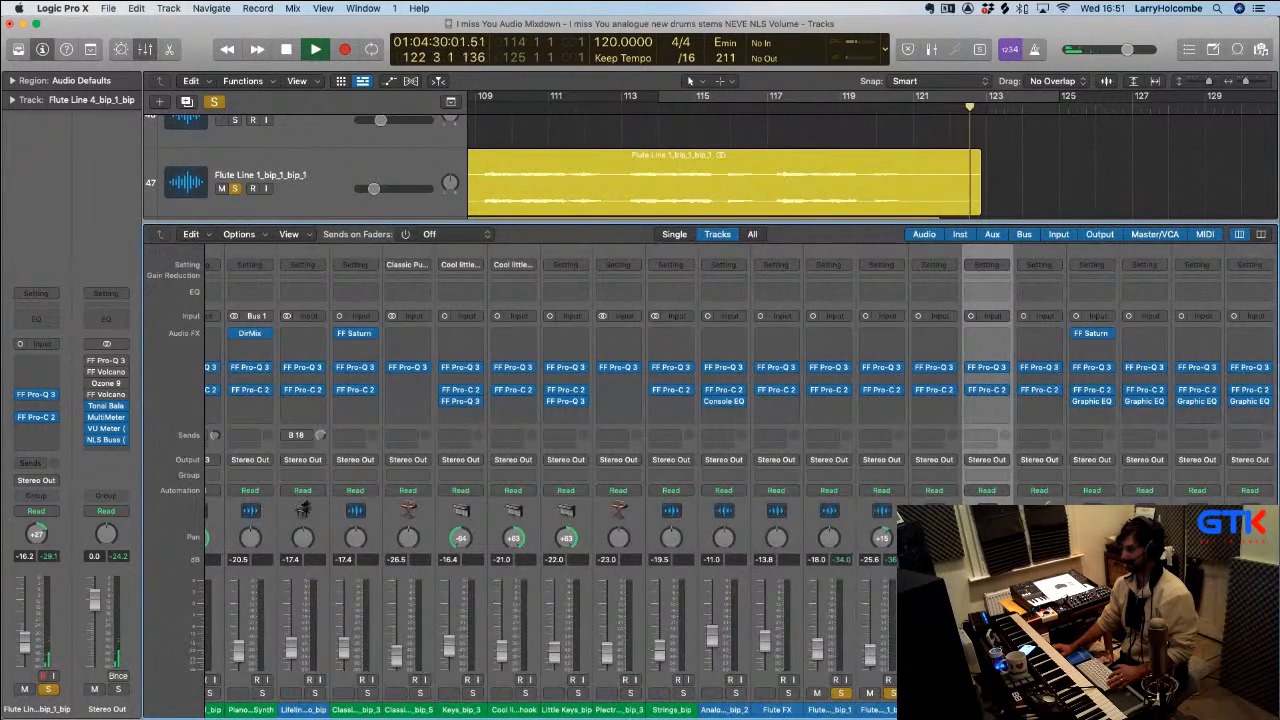
Select the four flute line tracks, take them out of solo and play the full mix from about bar 112
left_click(836, 711)
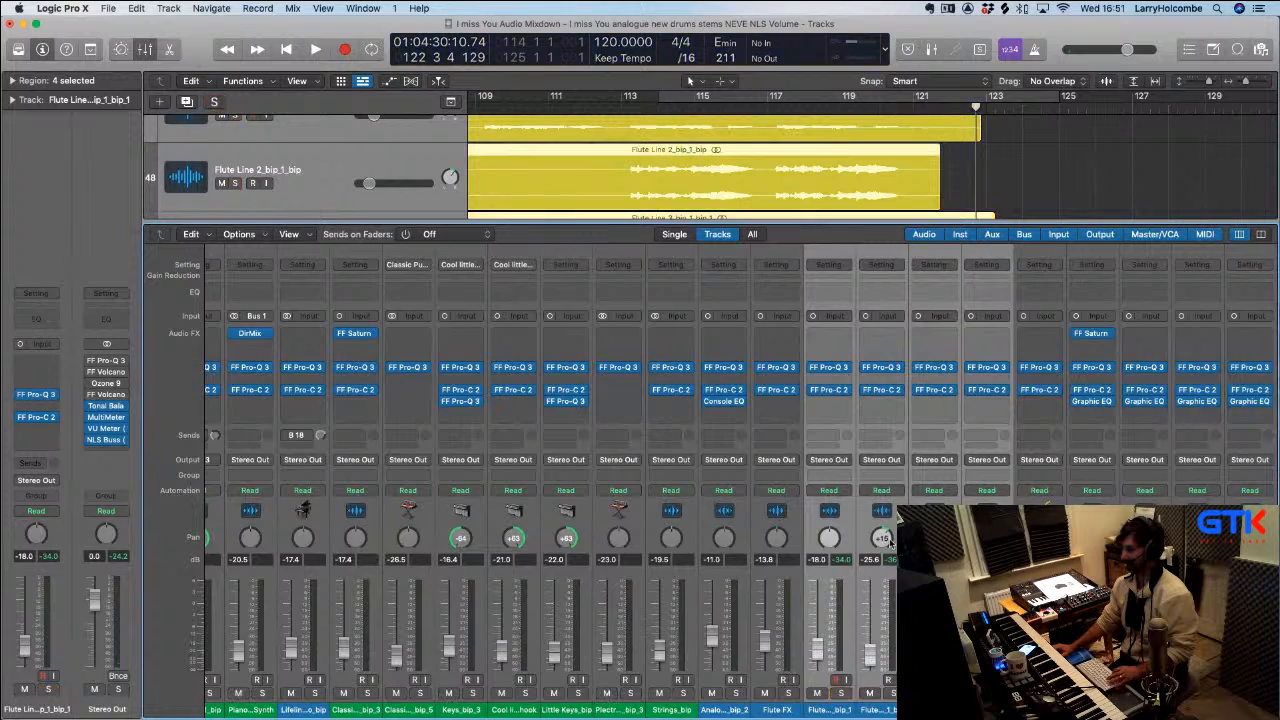
key("x")
left_click(610, 108)
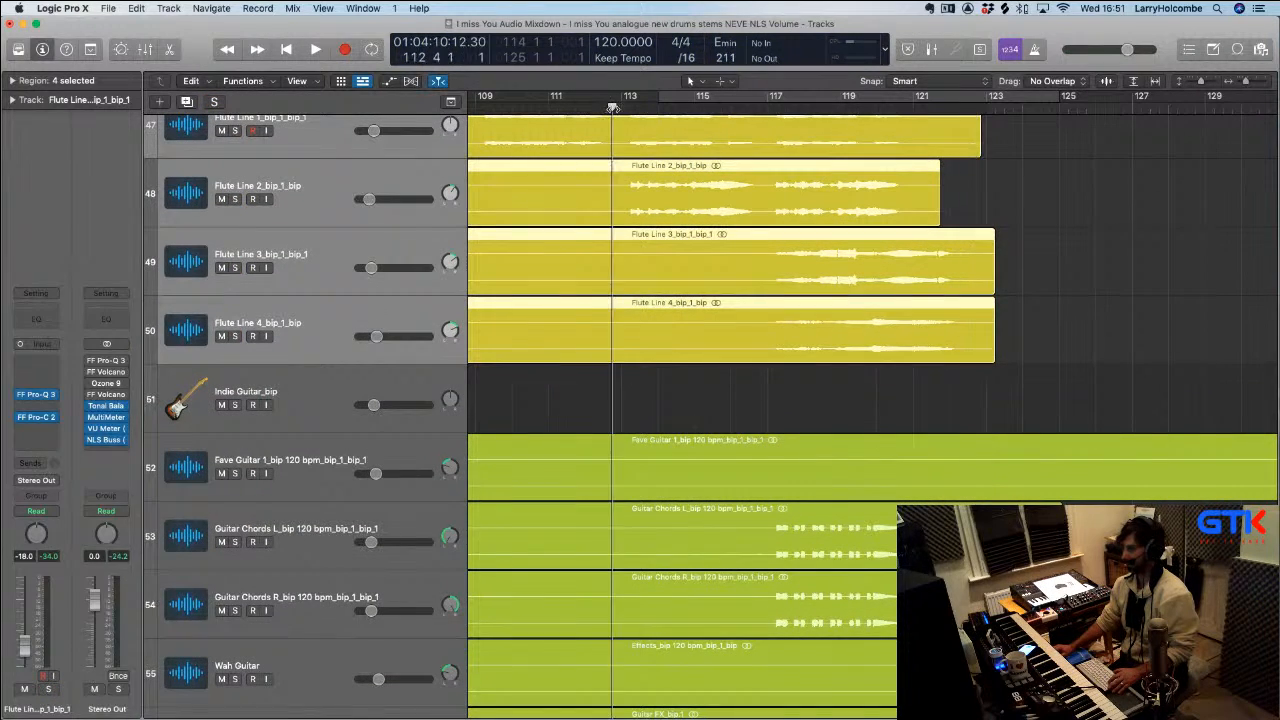
left_click(1048, 194)
key("super+Up")
key("super+Up")
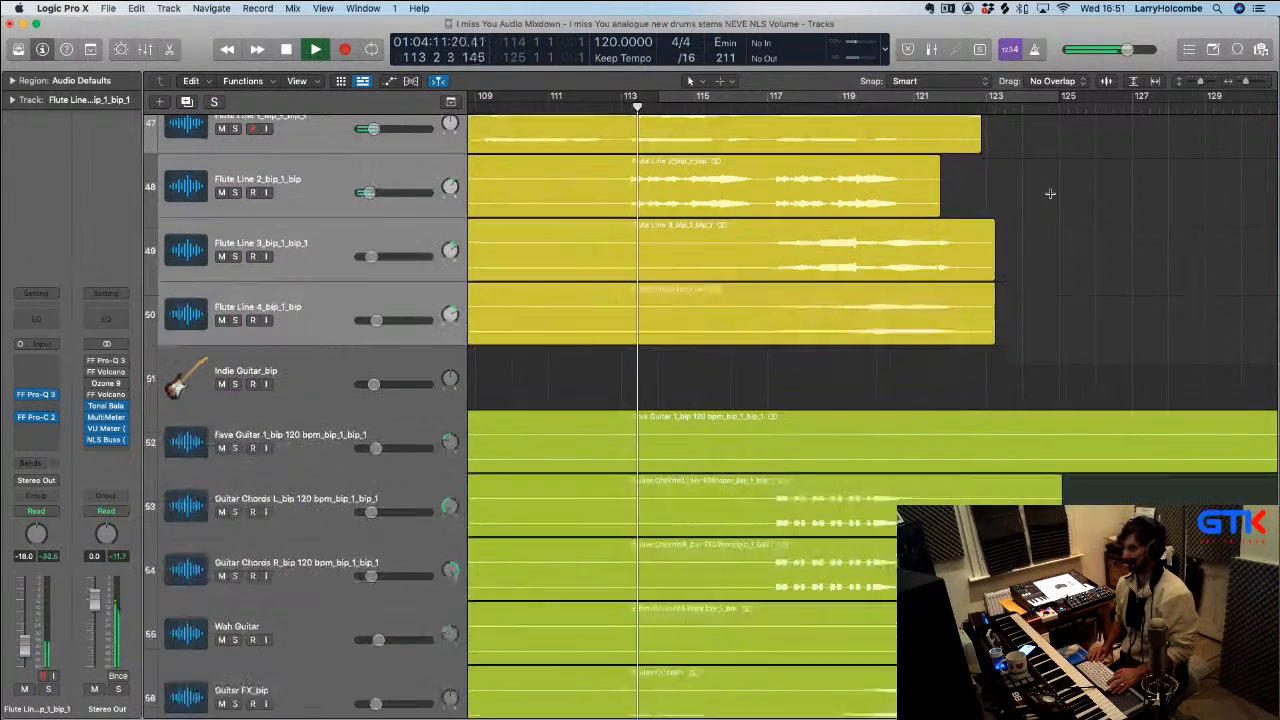
key("super+Up")
key("super+Up")
scroll(1050, 194, "up", 5)
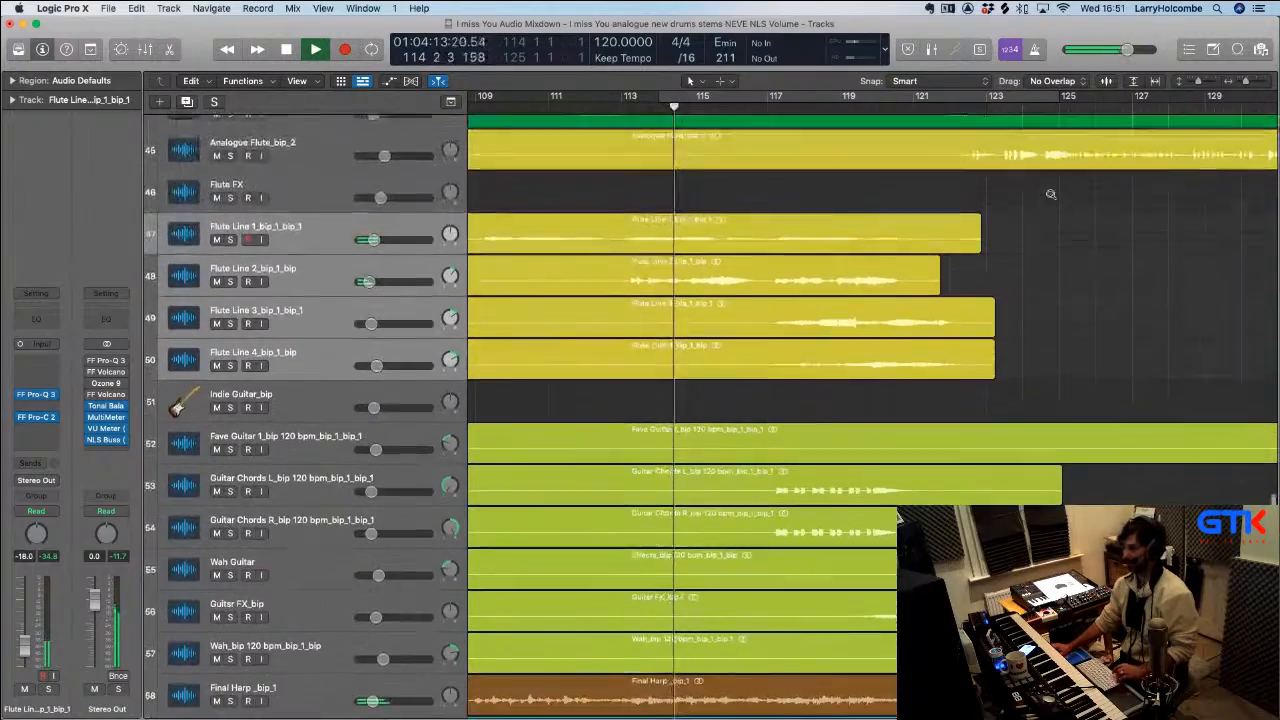
Open the PuigTec EQP1A on the vocal bounce track, adjust its gain knob slightly and close the plug-in window
key("super+Left")
scroll(885, 210, "up", 10)
key("super+Left")
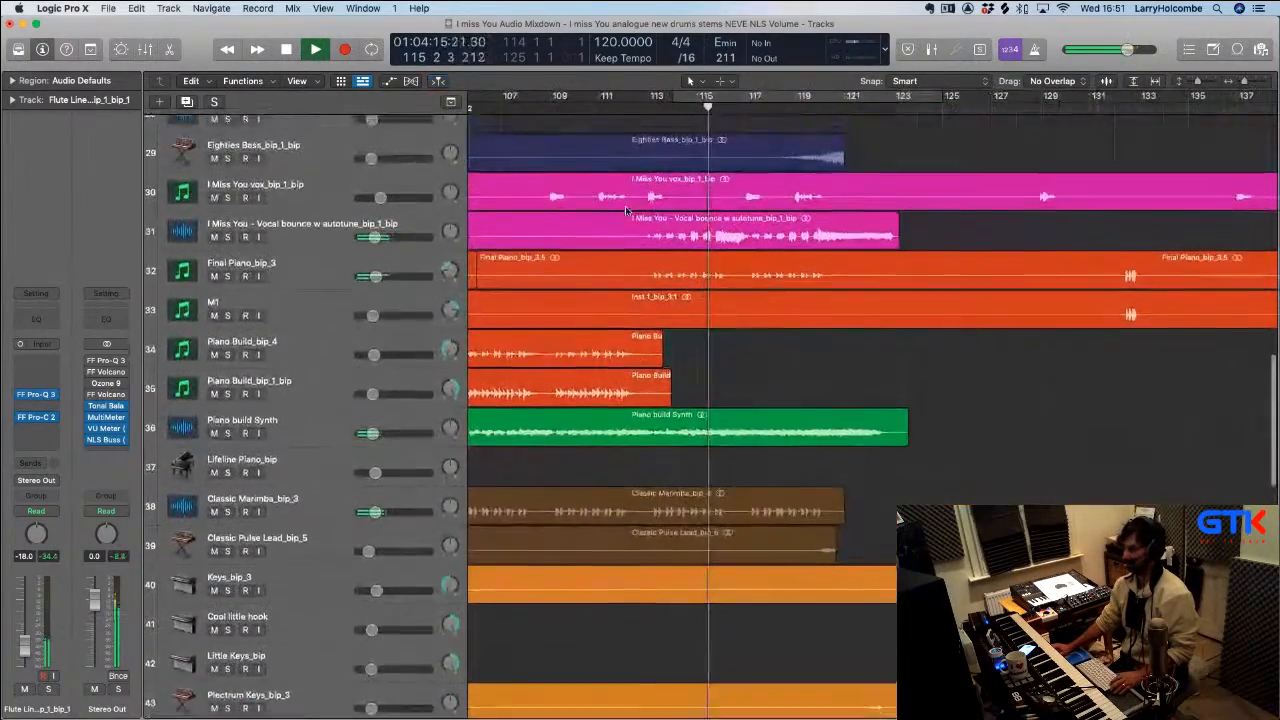
left_click(298, 251)
key("alt+super+v")
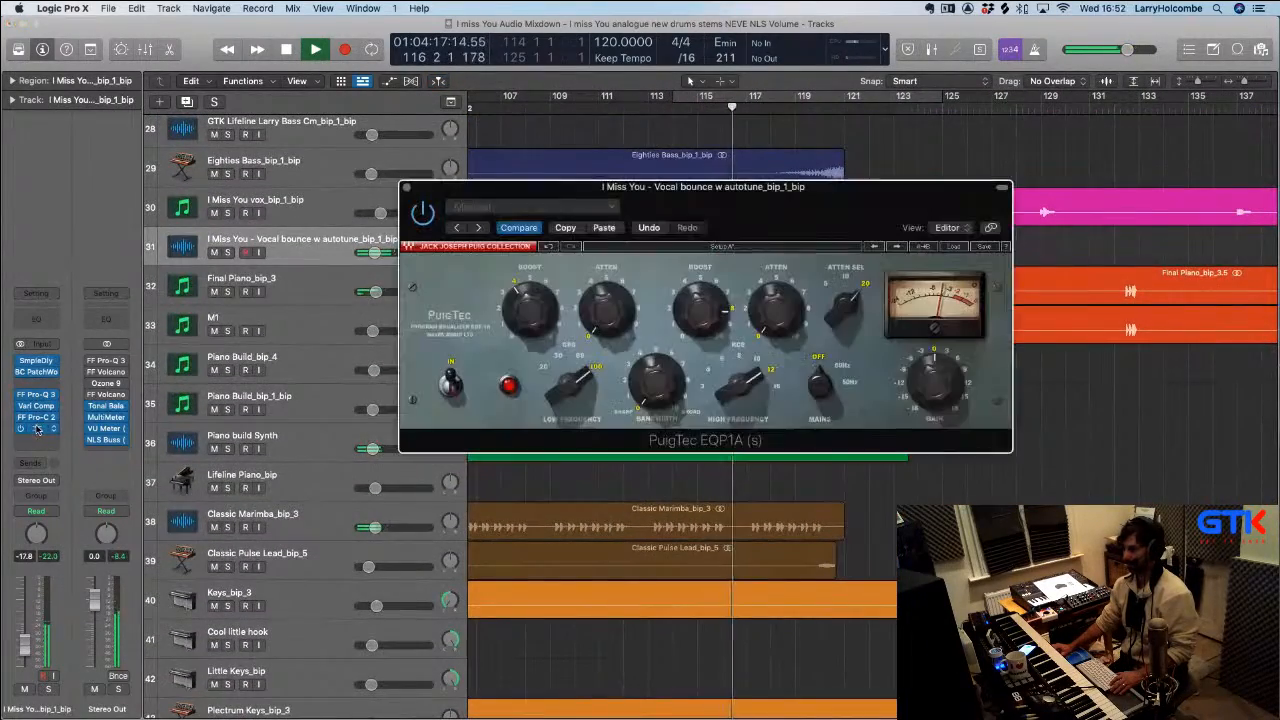
left_click_drag(940, 410, 940, 415)
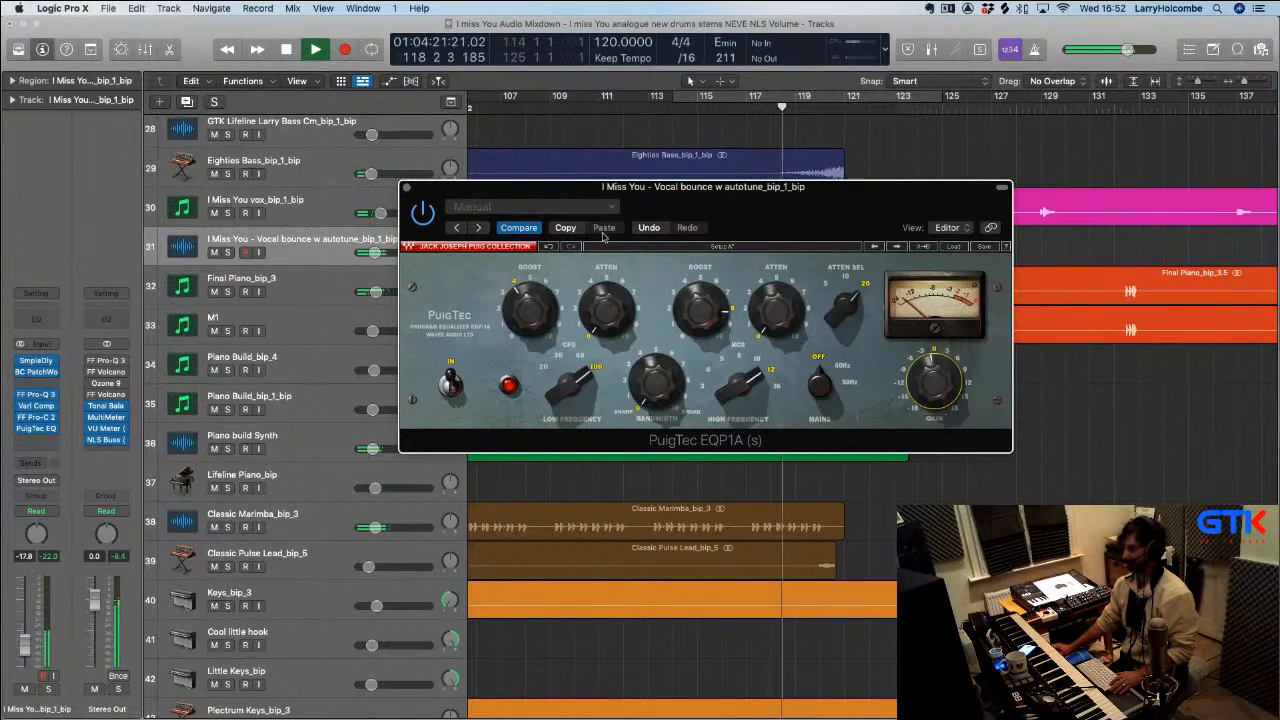
left_click(406, 187)
Examine the regions of all tracks around Marker 2 while the full mix plays
left_click(858, 213, "ctrl+alt")
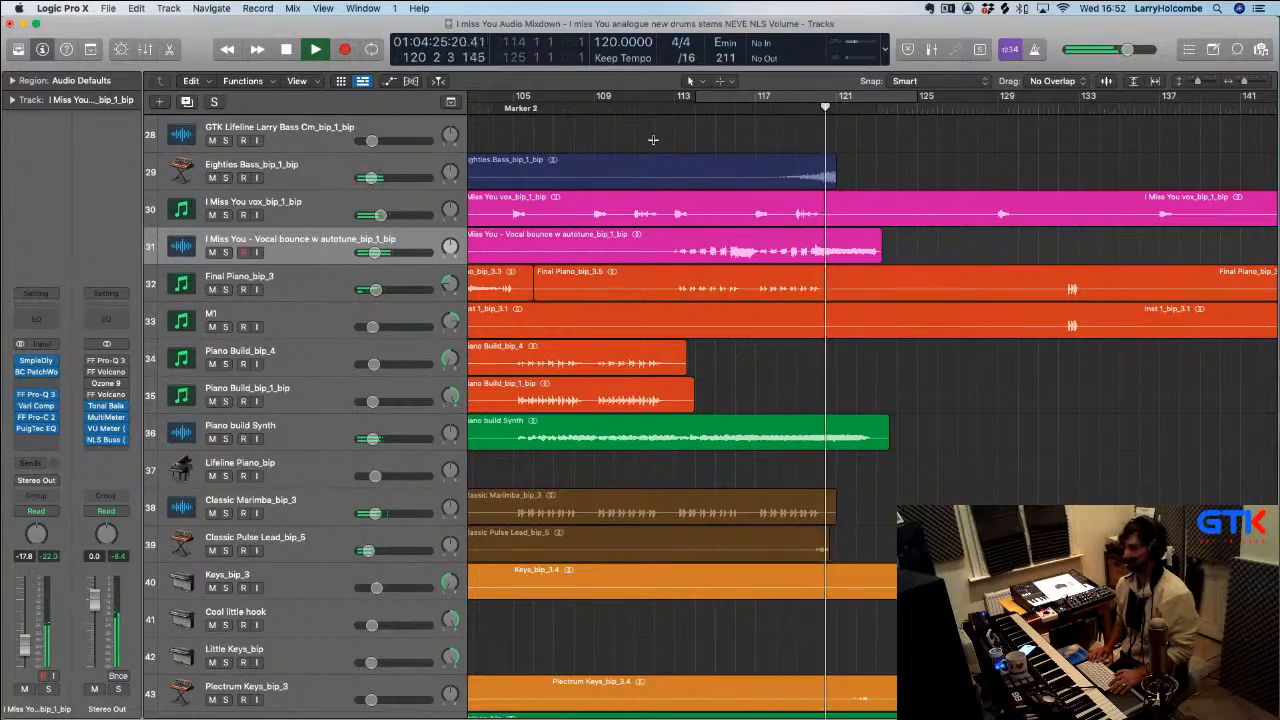
key("super+Up")
key("super+Up")
key("super+Up")
key("super+Up")
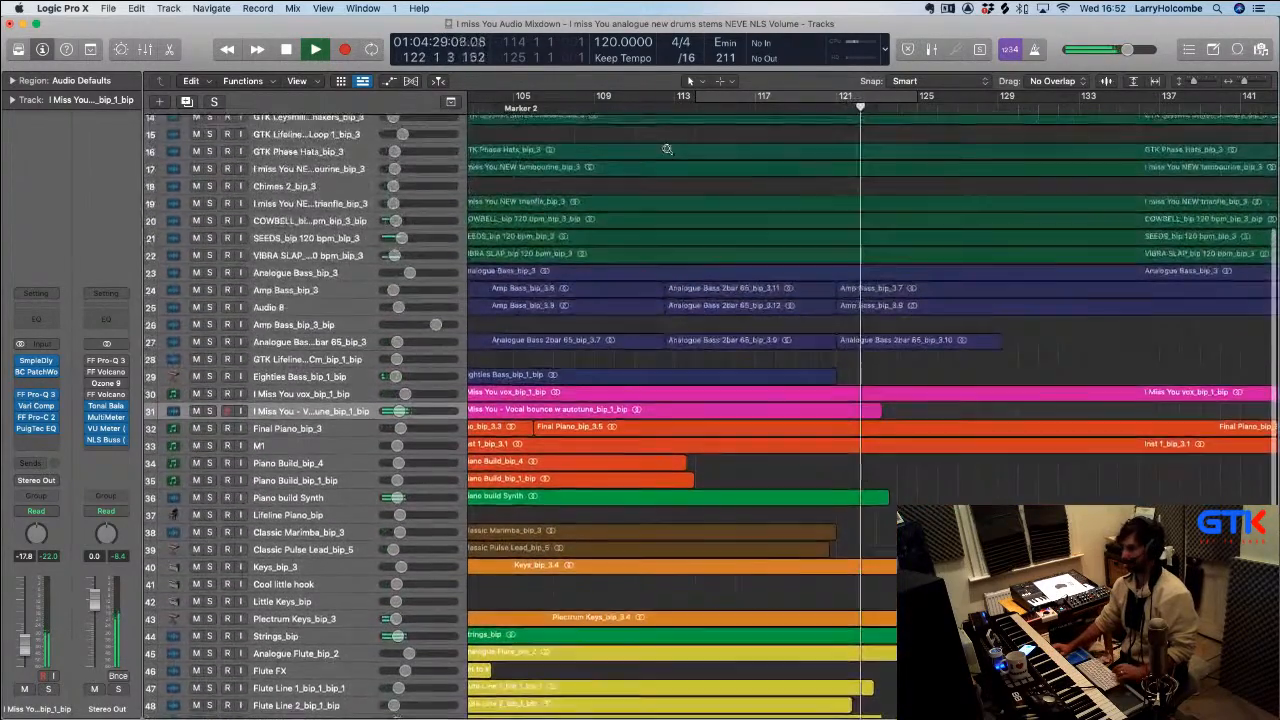
left_click(667, 149, "ctrl+alt")
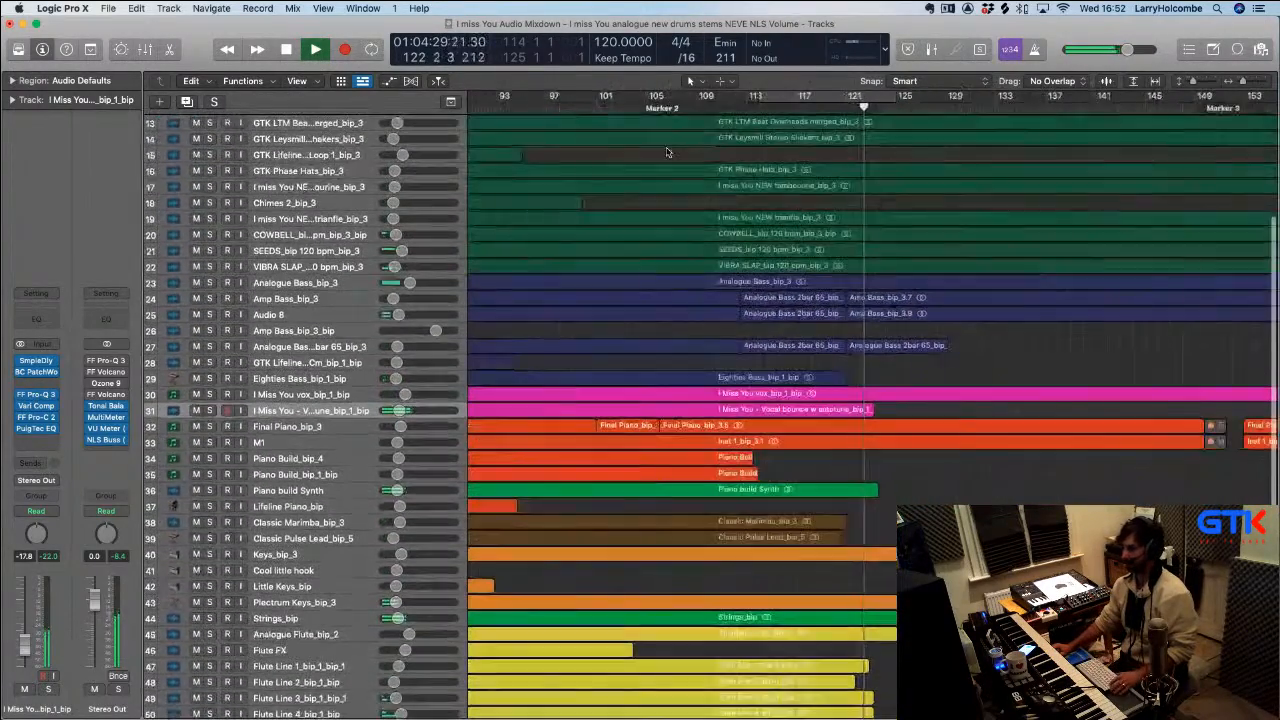
left_click(785, 250, "ctrl+alt")
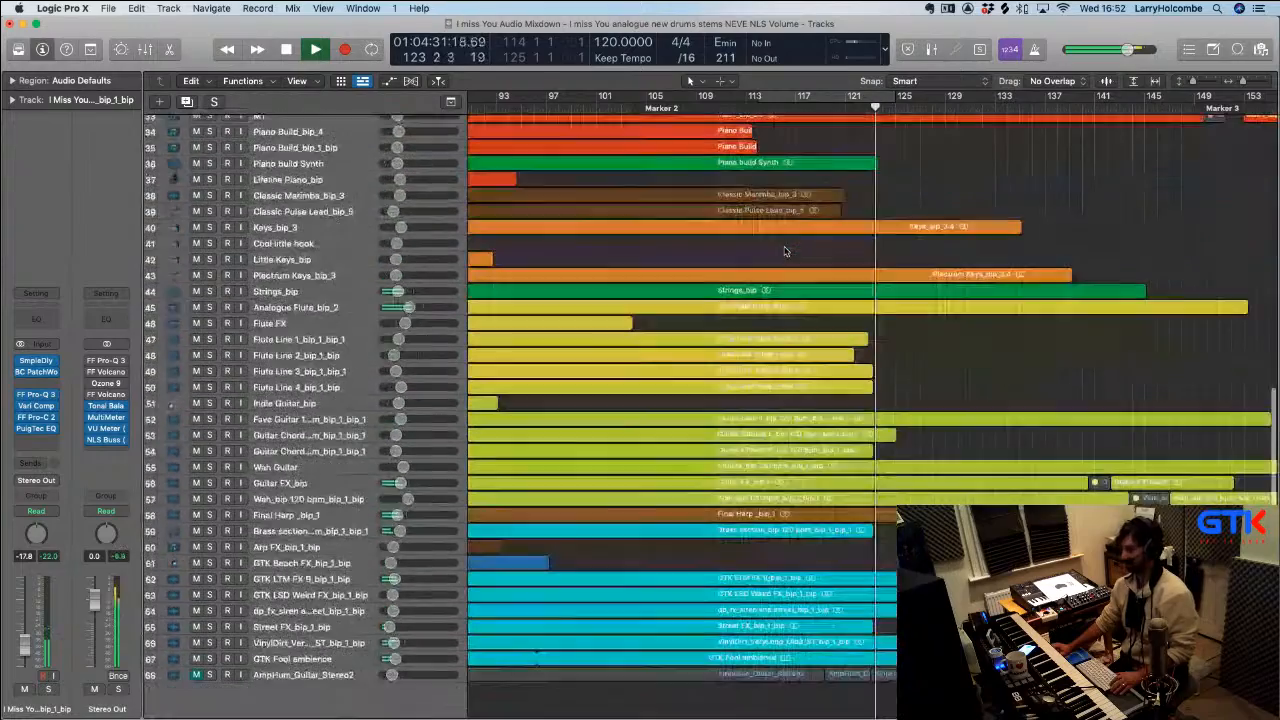
left_click(785, 250, "ctrl+alt")
scroll(785, 250, "left", 1)
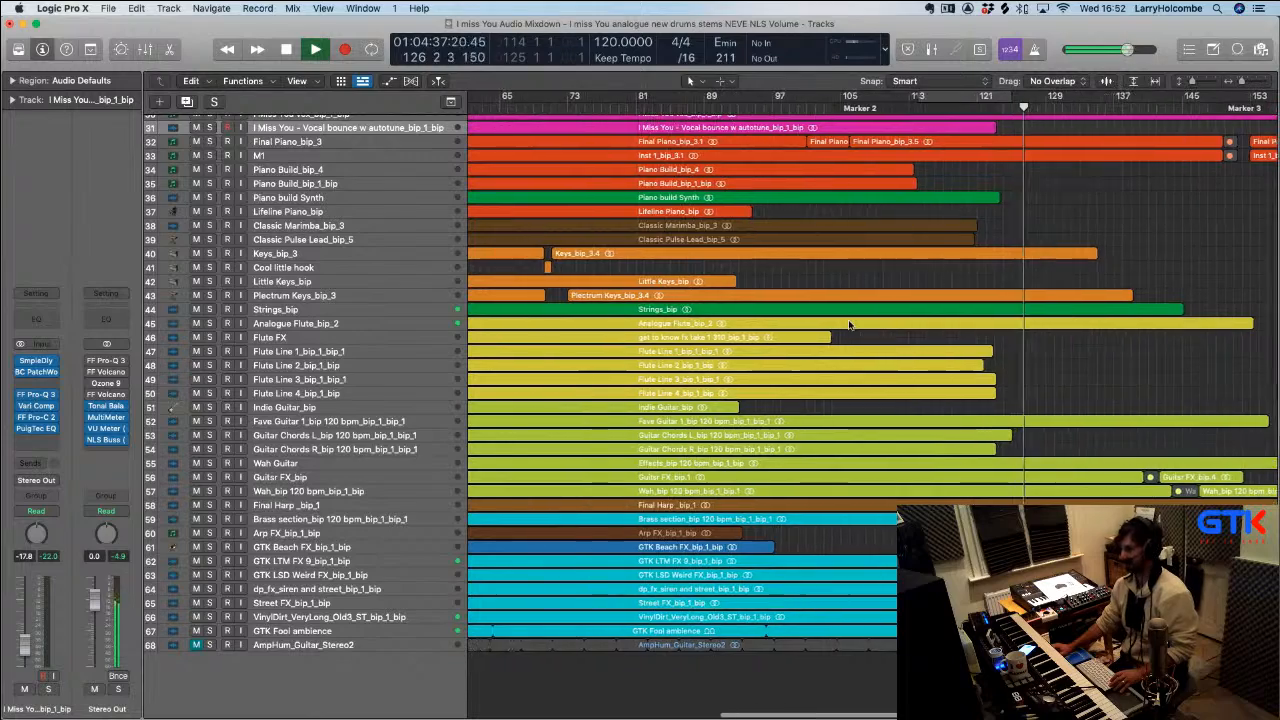
scroll(846, 325, "left", 5)
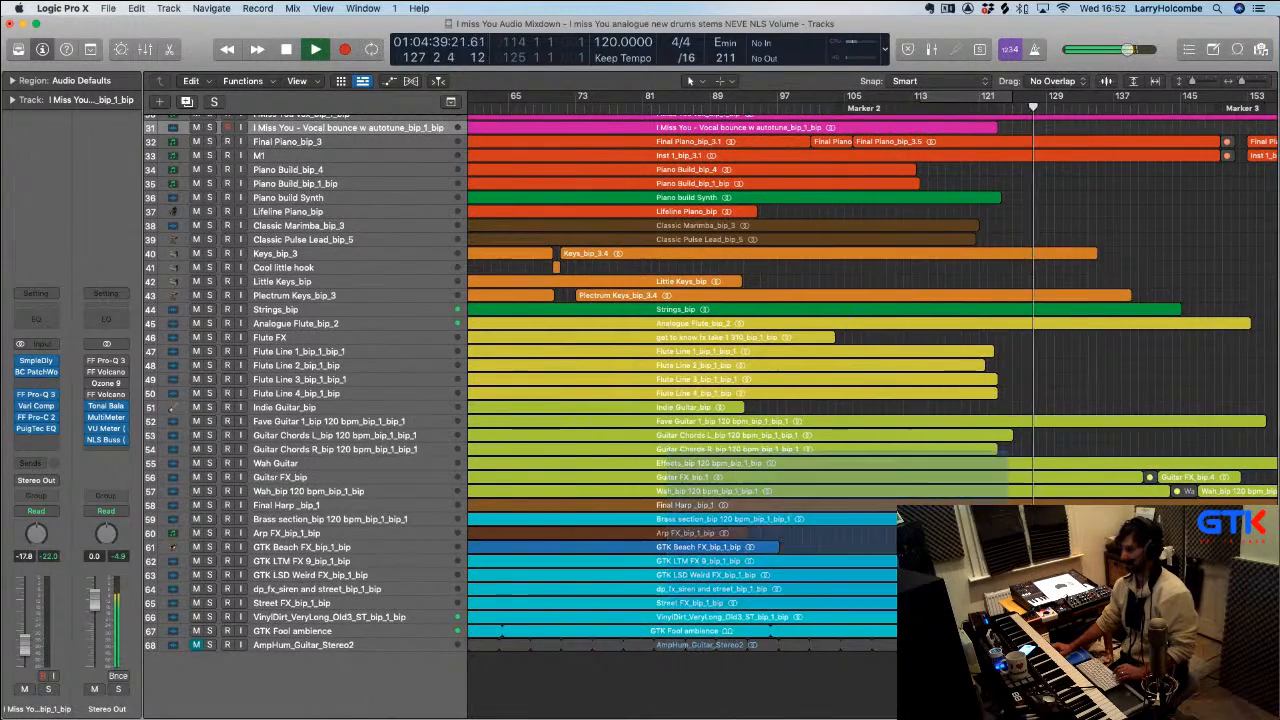
Stop playback and set the cycle range from bar 109 to bar 125
key("space")
scroll(995, 383, "up", 3)
scroll(995, 383, "right", 3)
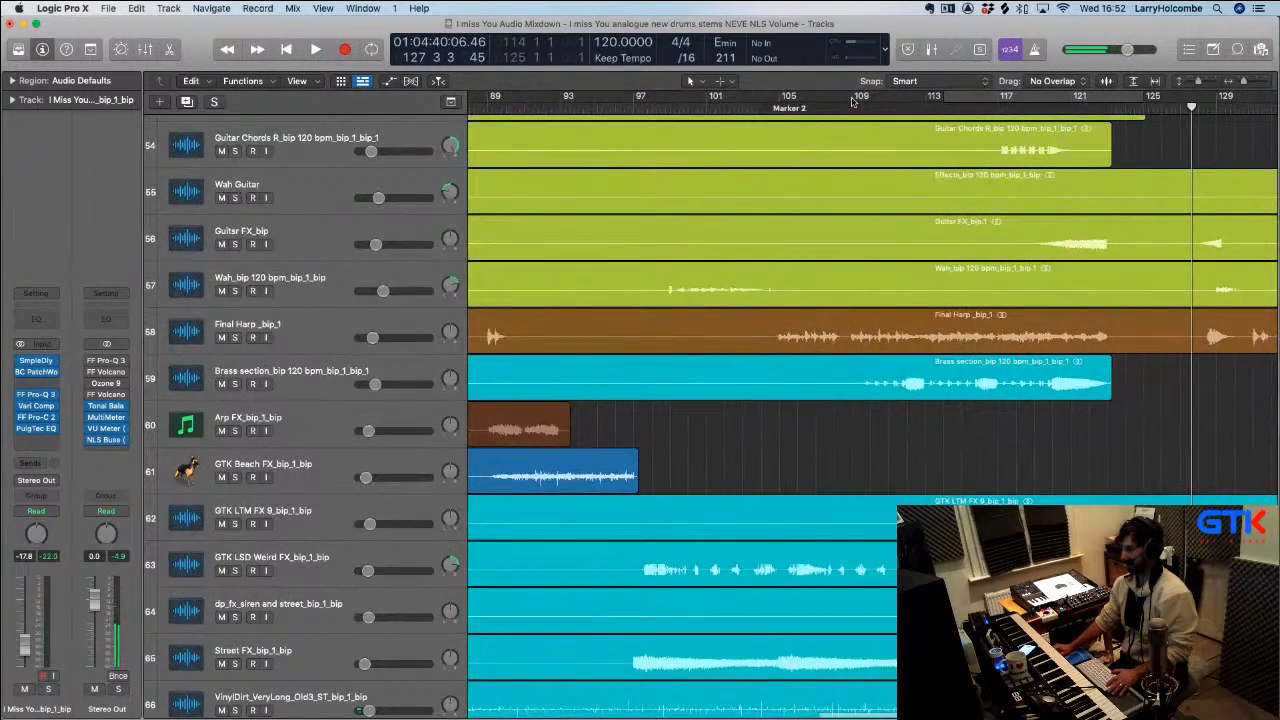
left_click_drag(852, 101, 1147, 96)
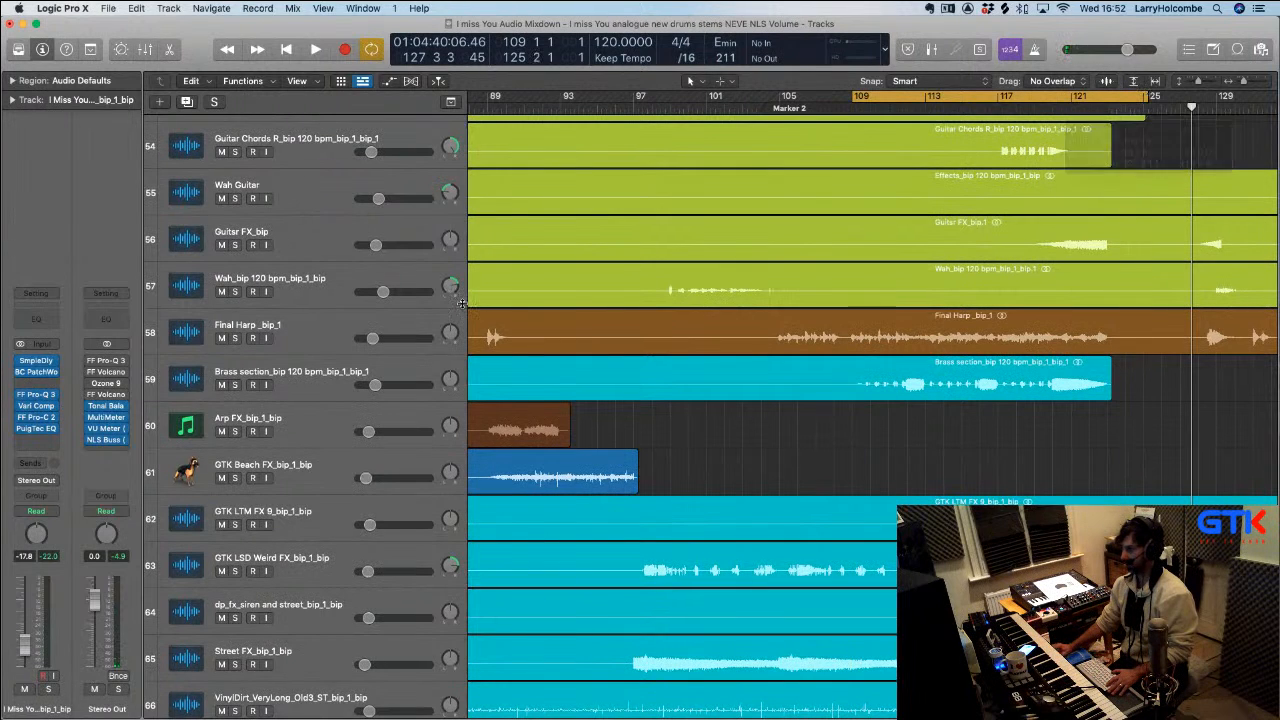
Audition the brass section track in solo over the cycle range, and return it to the full mix
left_click(235, 381)
key("space")
left_click(235, 384)
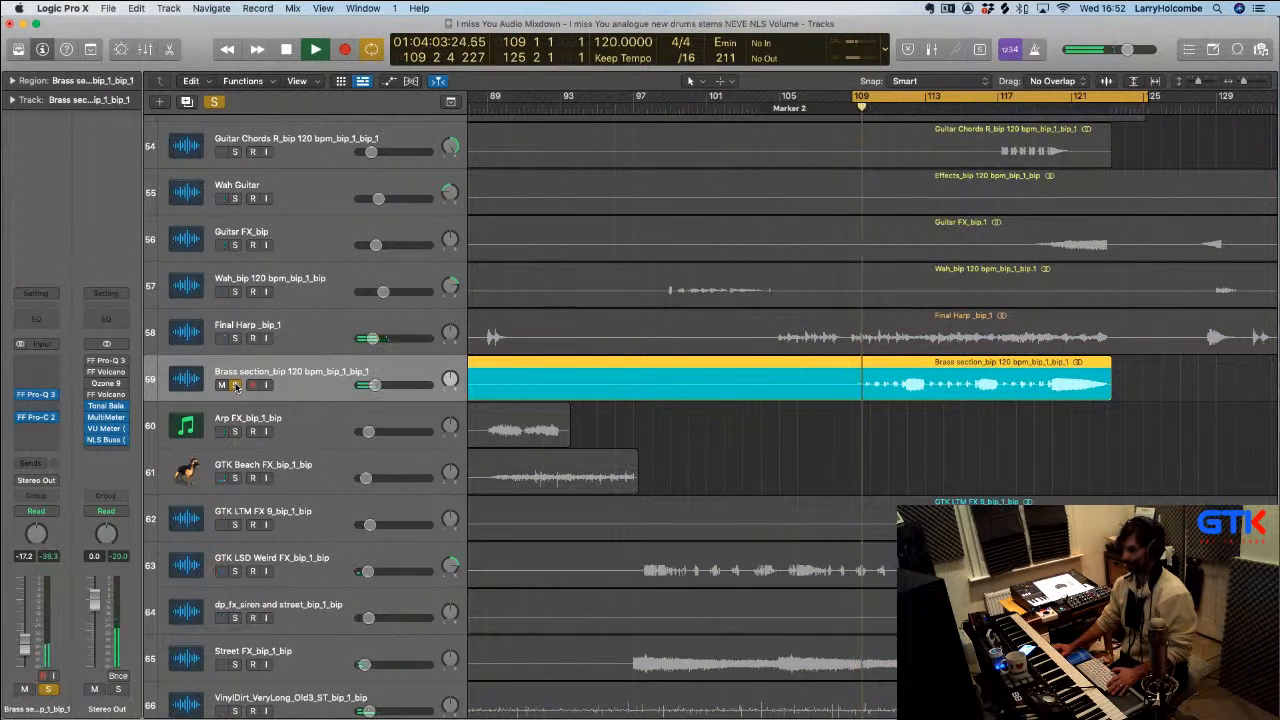
left_click(254, 384)
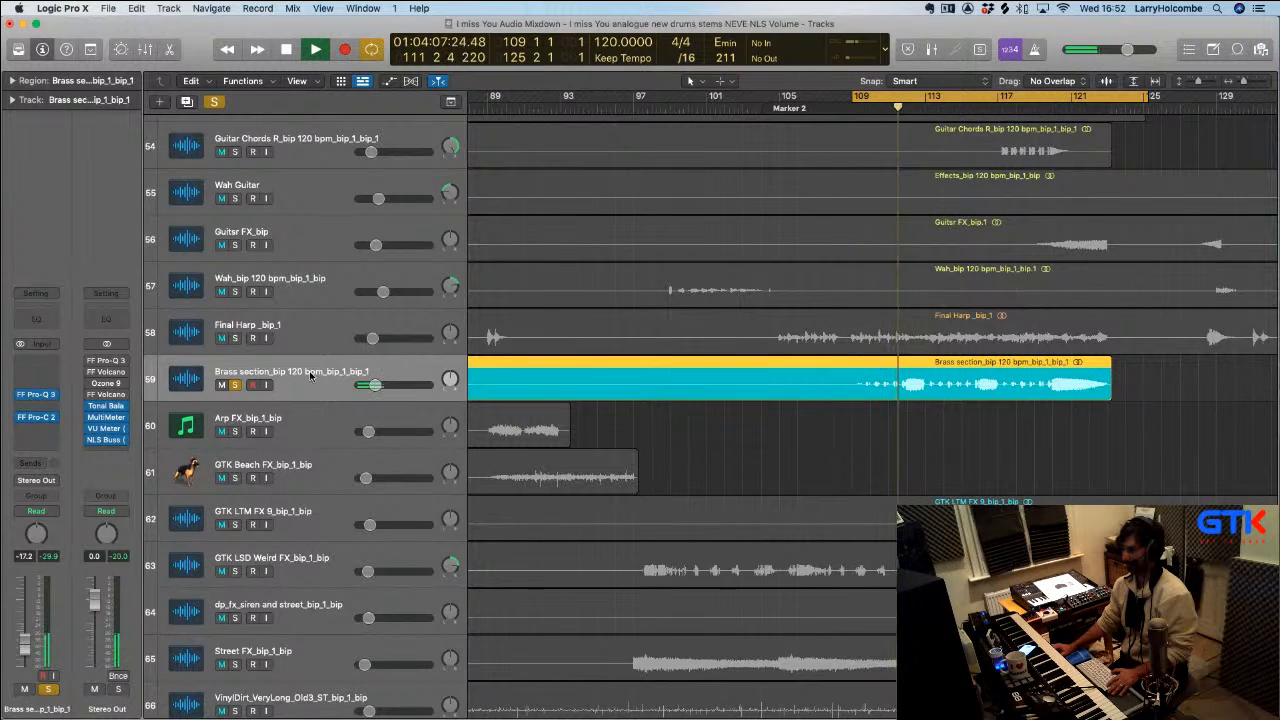
left_click(235, 386)
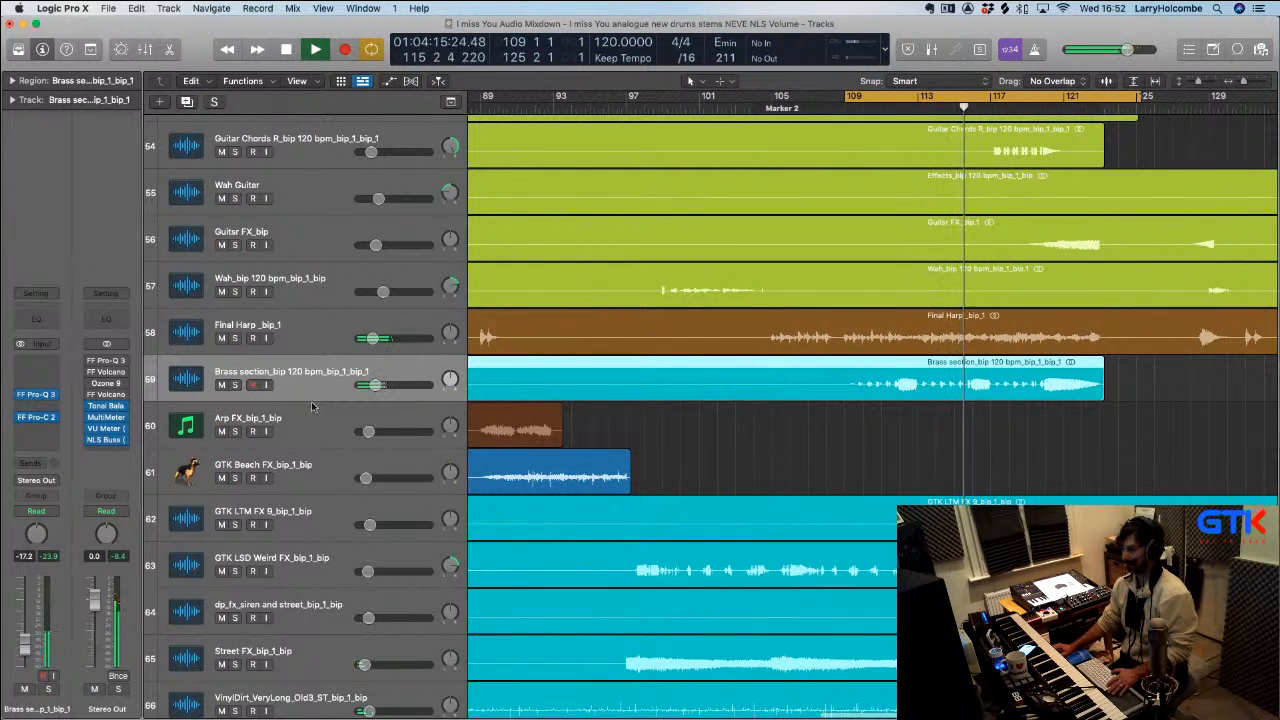
Automate the brass section's volume as a ramp from -17.2 dB at bar 109 to -10.1 dB at the region's end, and stop playback
key("a")
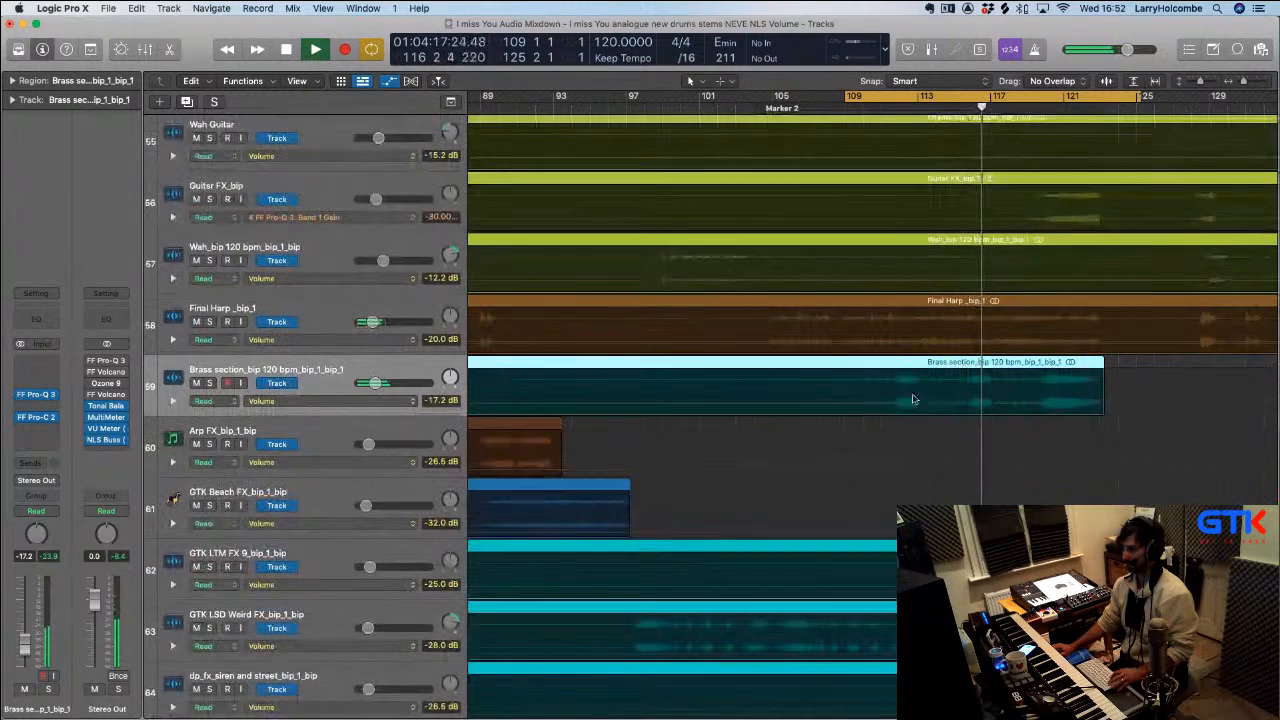
left_click_drag(845, 395, 881, 396)
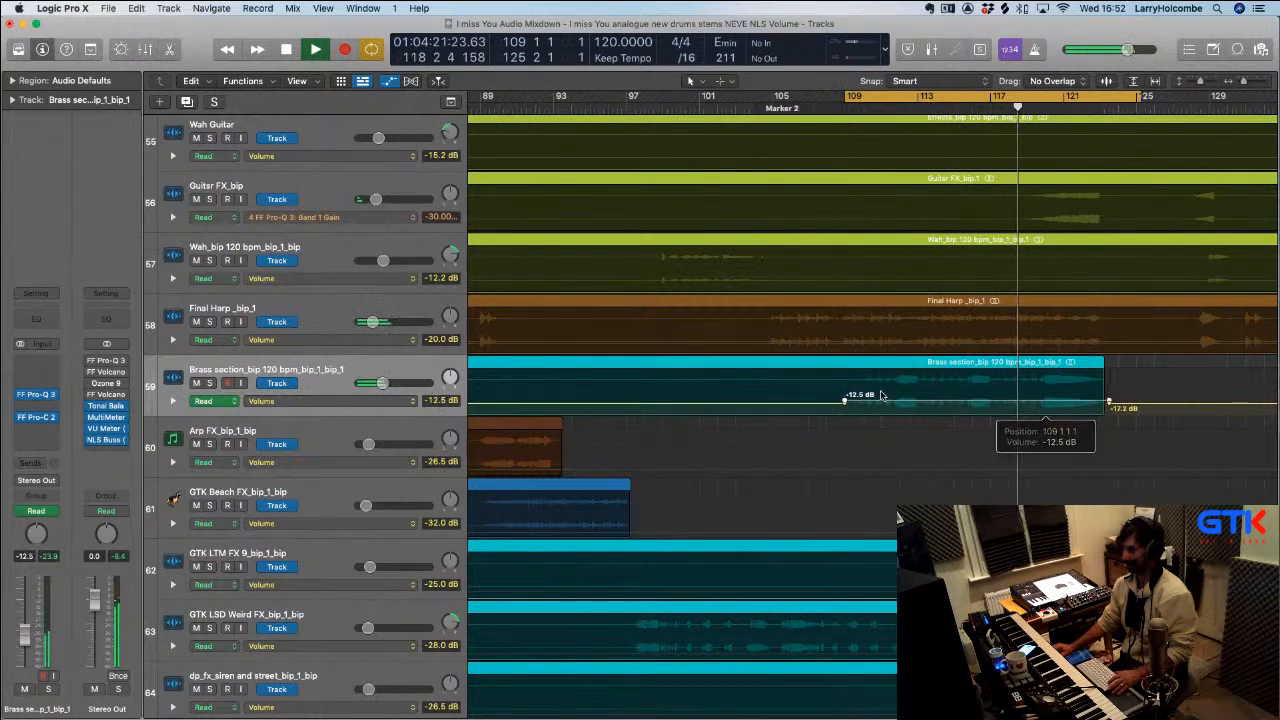
left_click(845, 402)
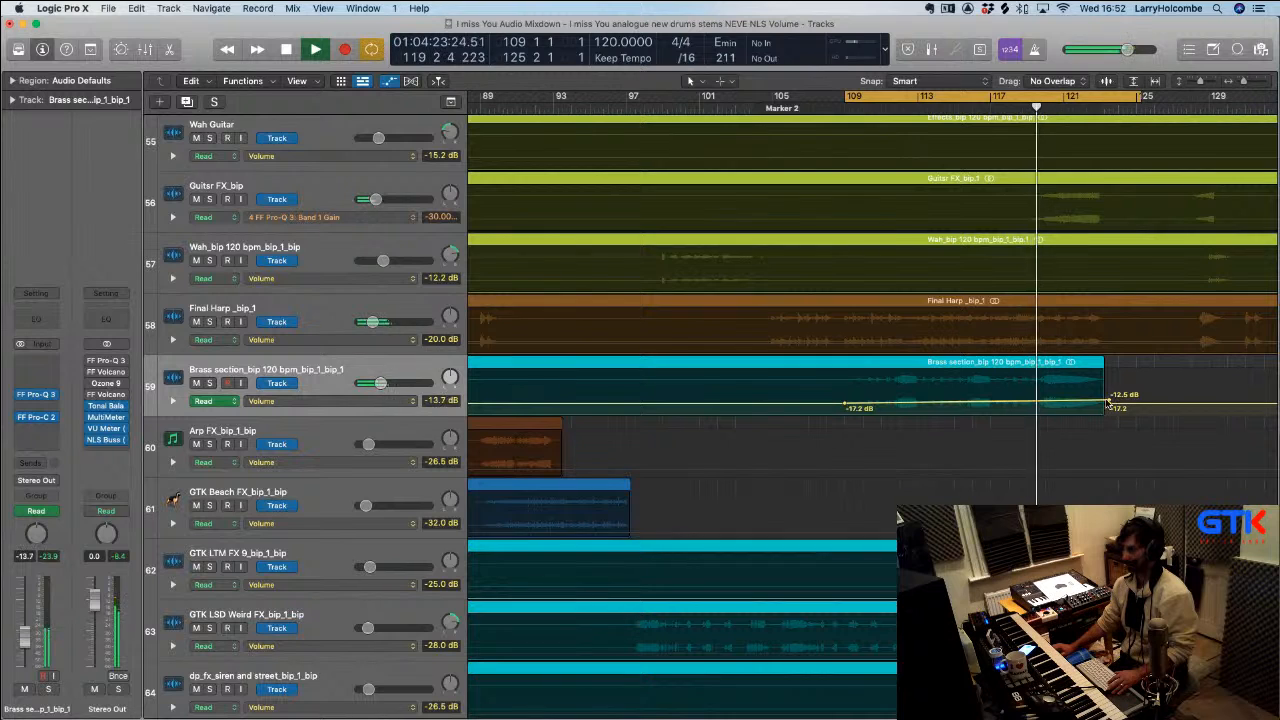
left_click_drag(1106, 401, 1108, 397)
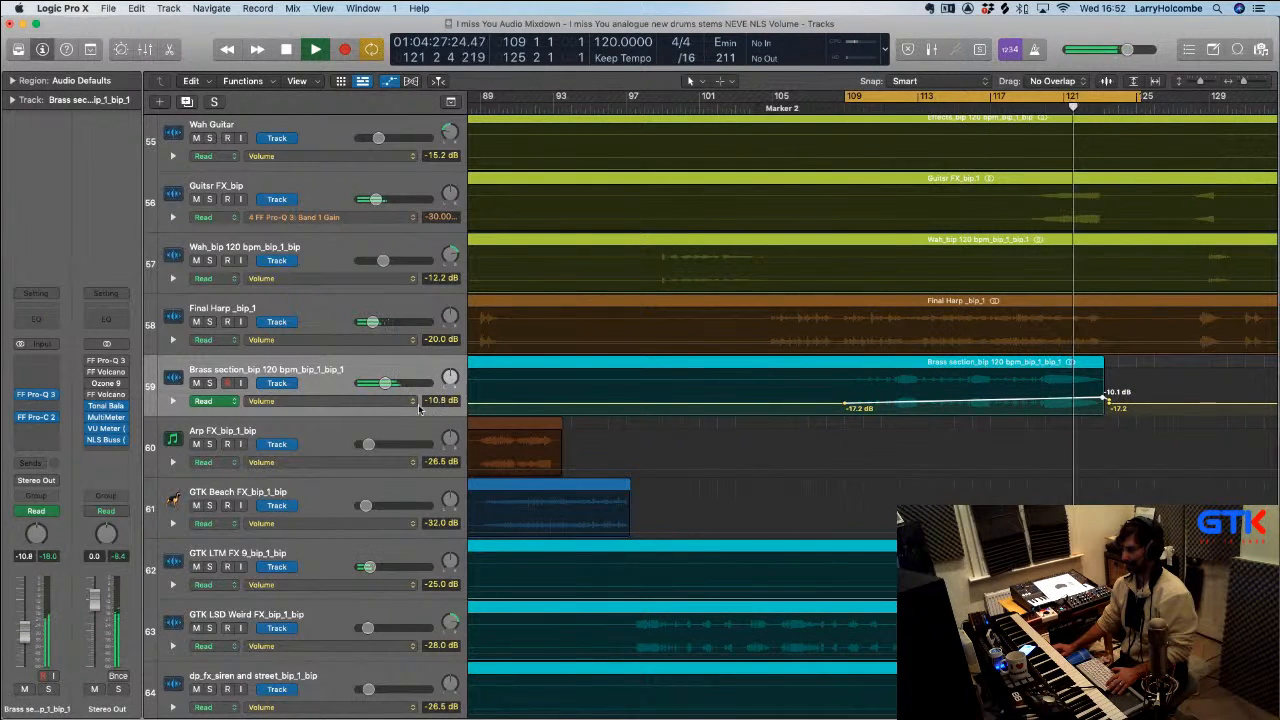
key("space")
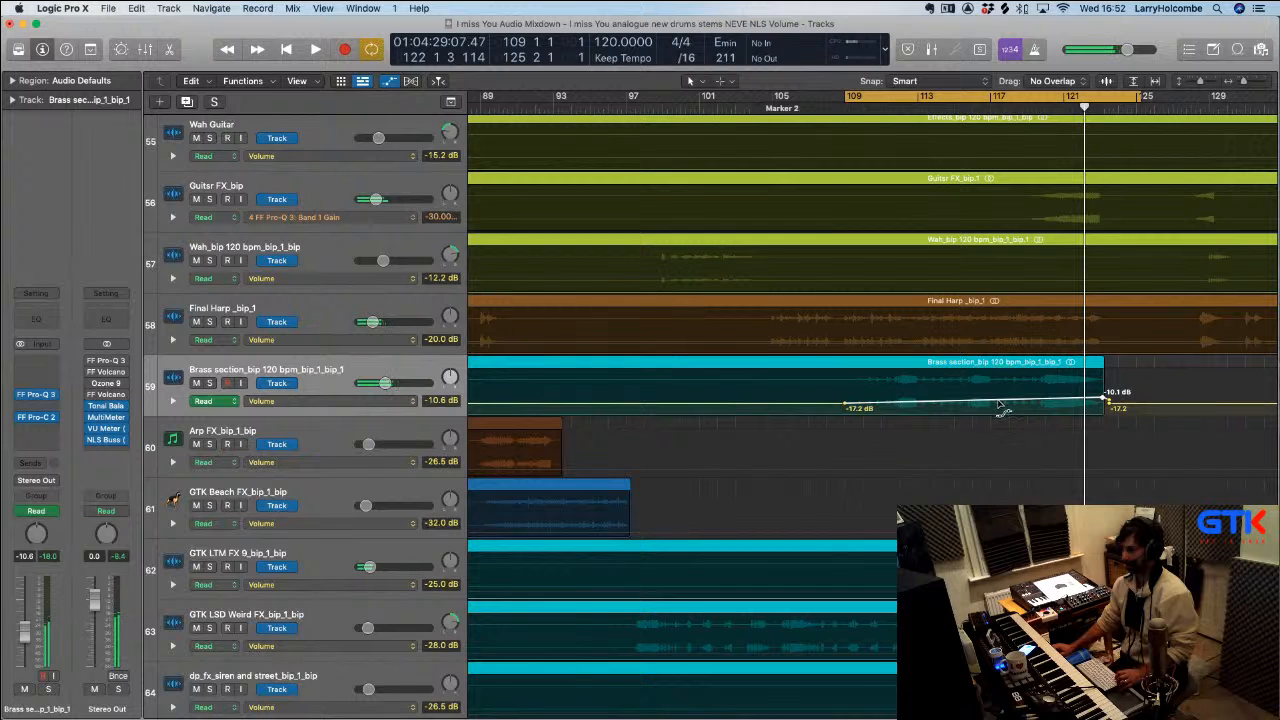
Insert a stereo Vintage Console EQ on the brass section track, look through its presets and close the plug-in window
left_click(44, 430)
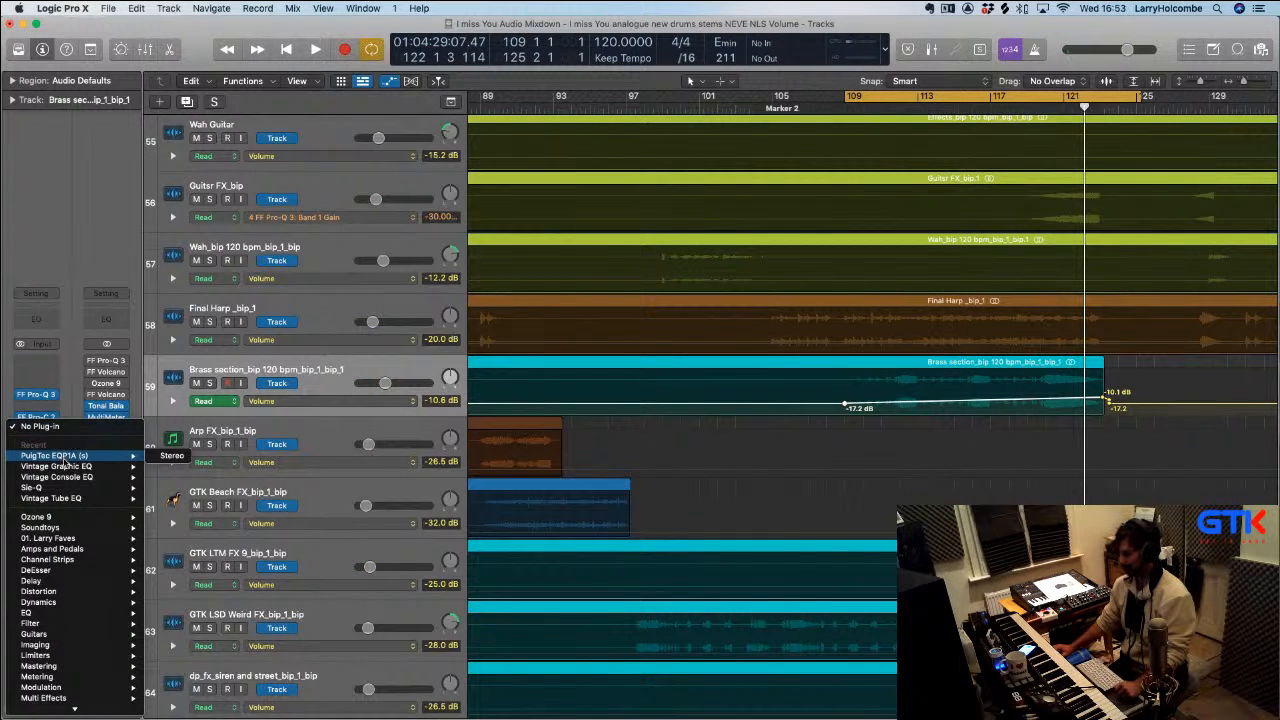
mouse_move(84, 482)
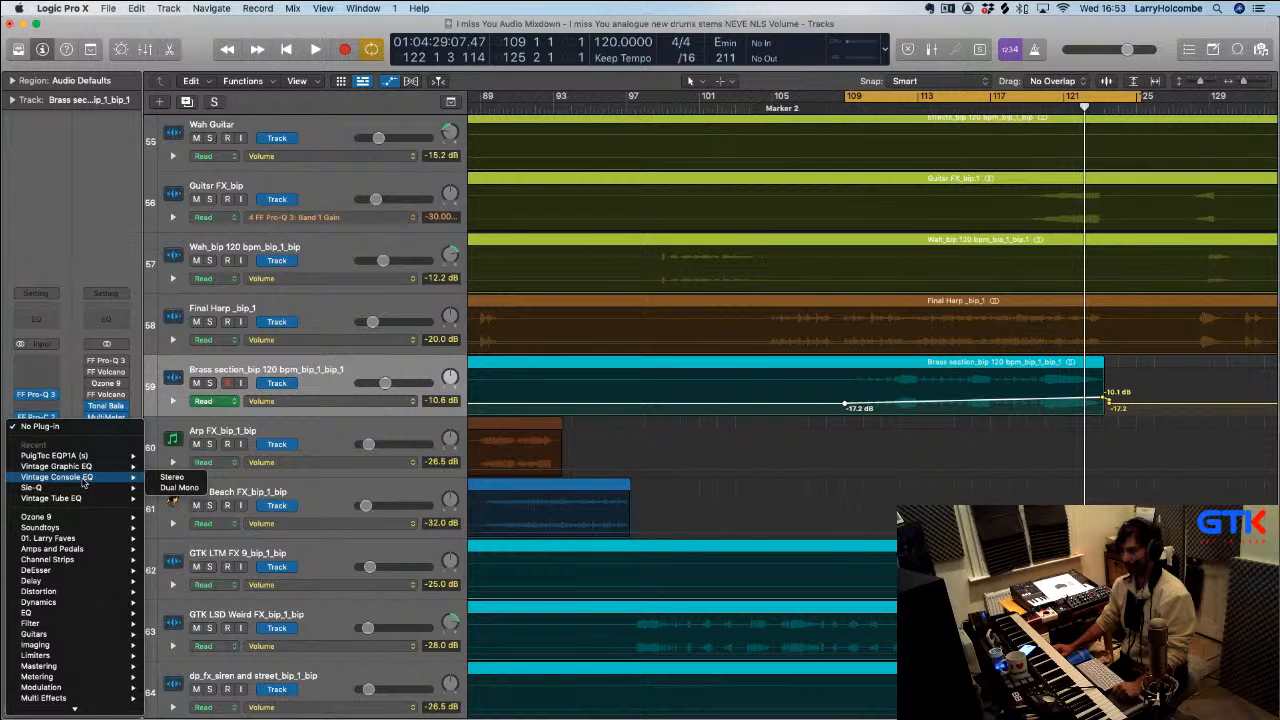
left_click(172, 478)
left_click(536, 207)
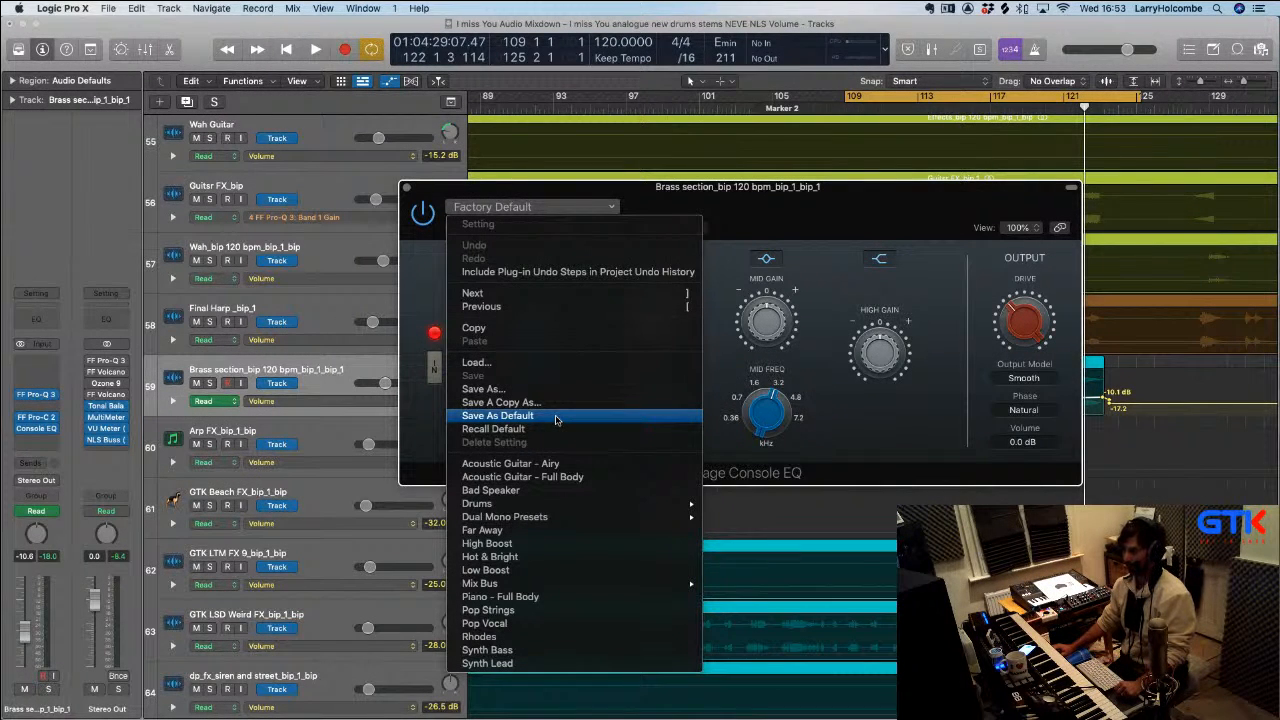
left_click(434, 195)
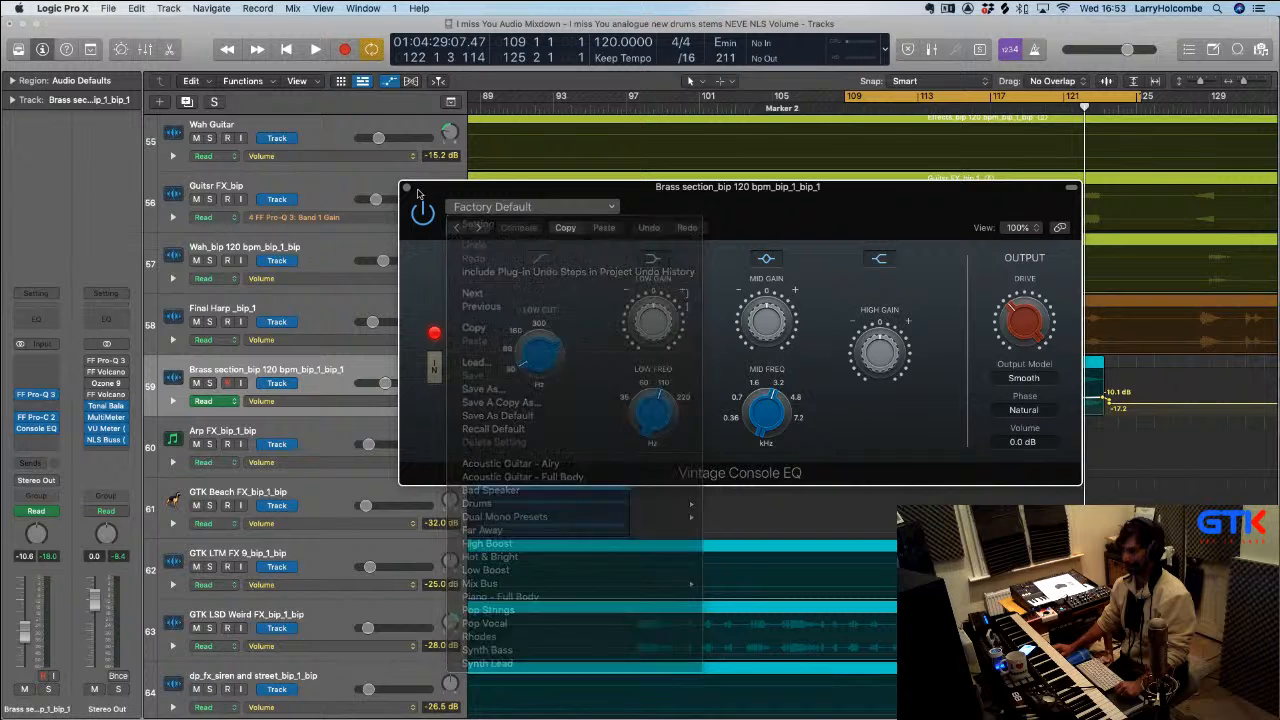
left_click(405, 188)
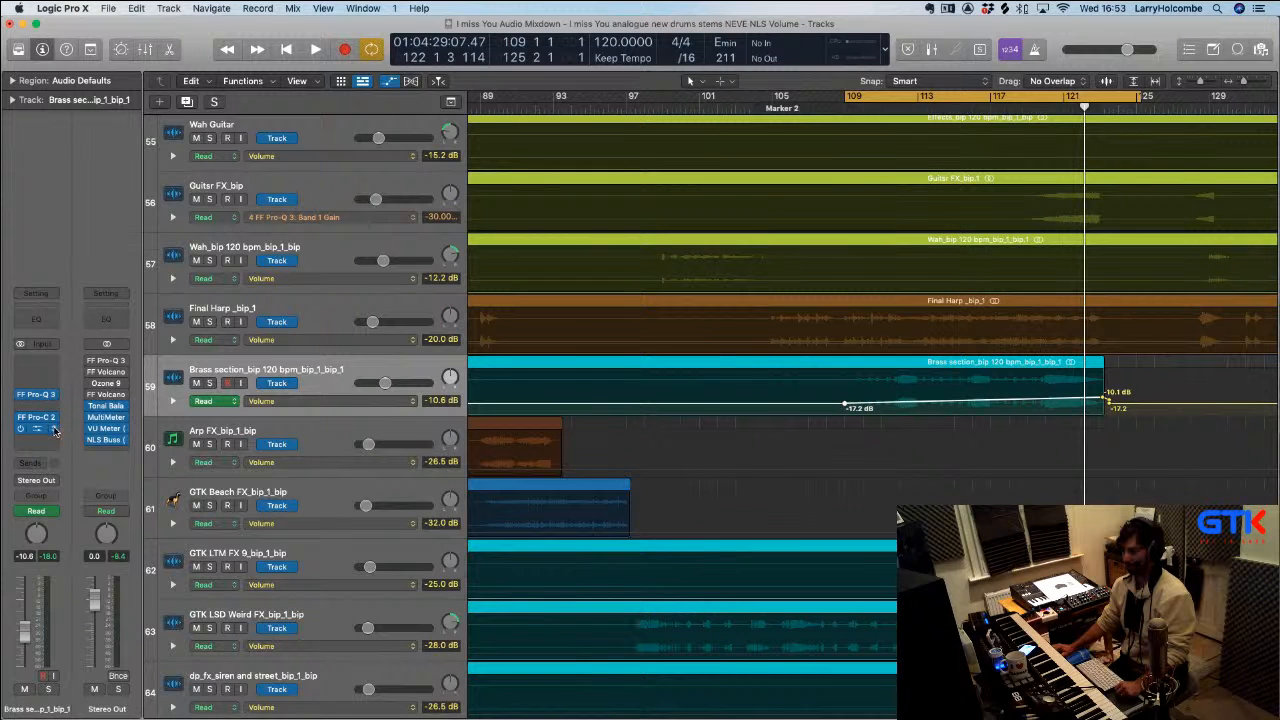
Replace the console EQ on the brass section track with a stereo Vintage Graphic EQ, look through its presets and close the plug-in window
left_click(55, 429)
mouse_move(118, 352)
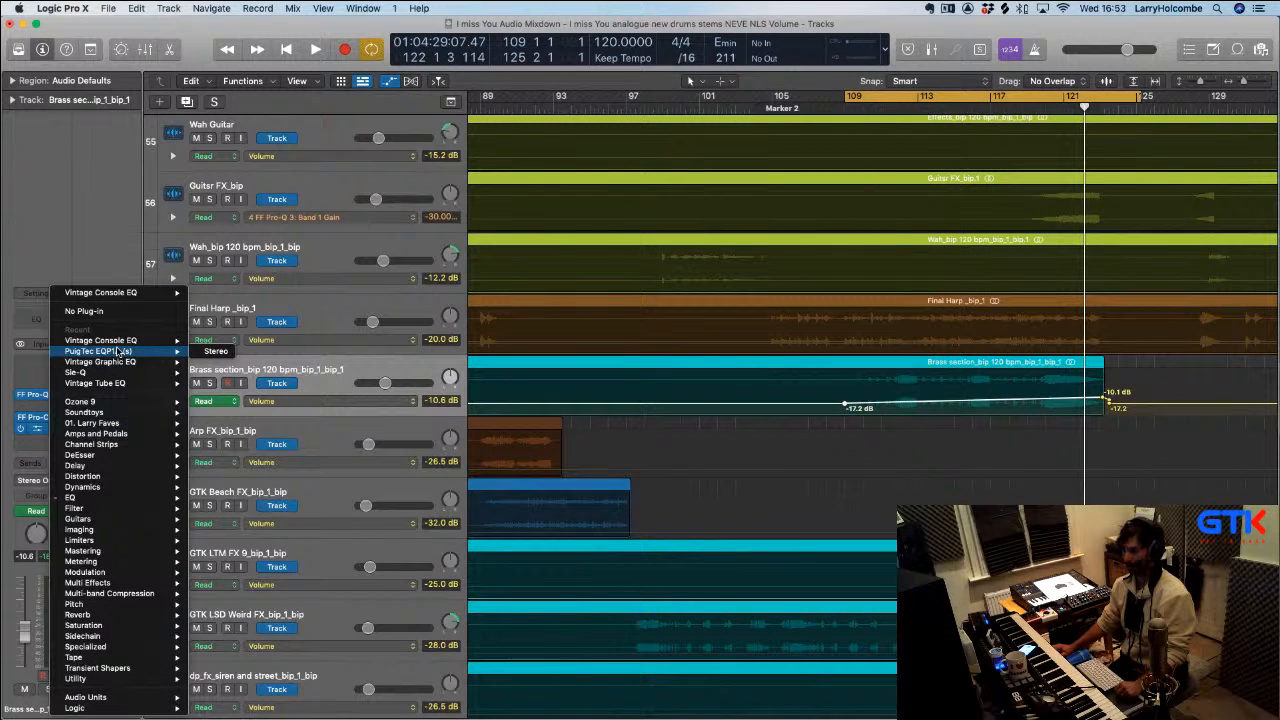
left_click(214, 361)
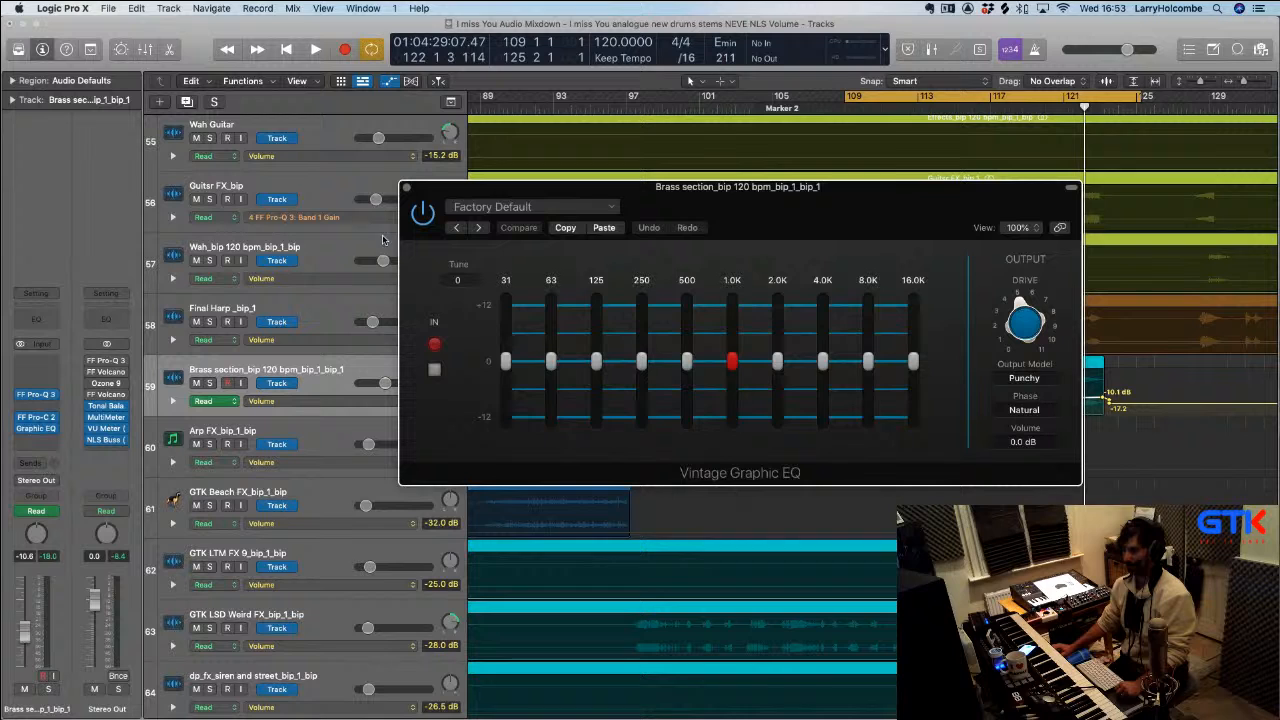
left_click(470, 207)
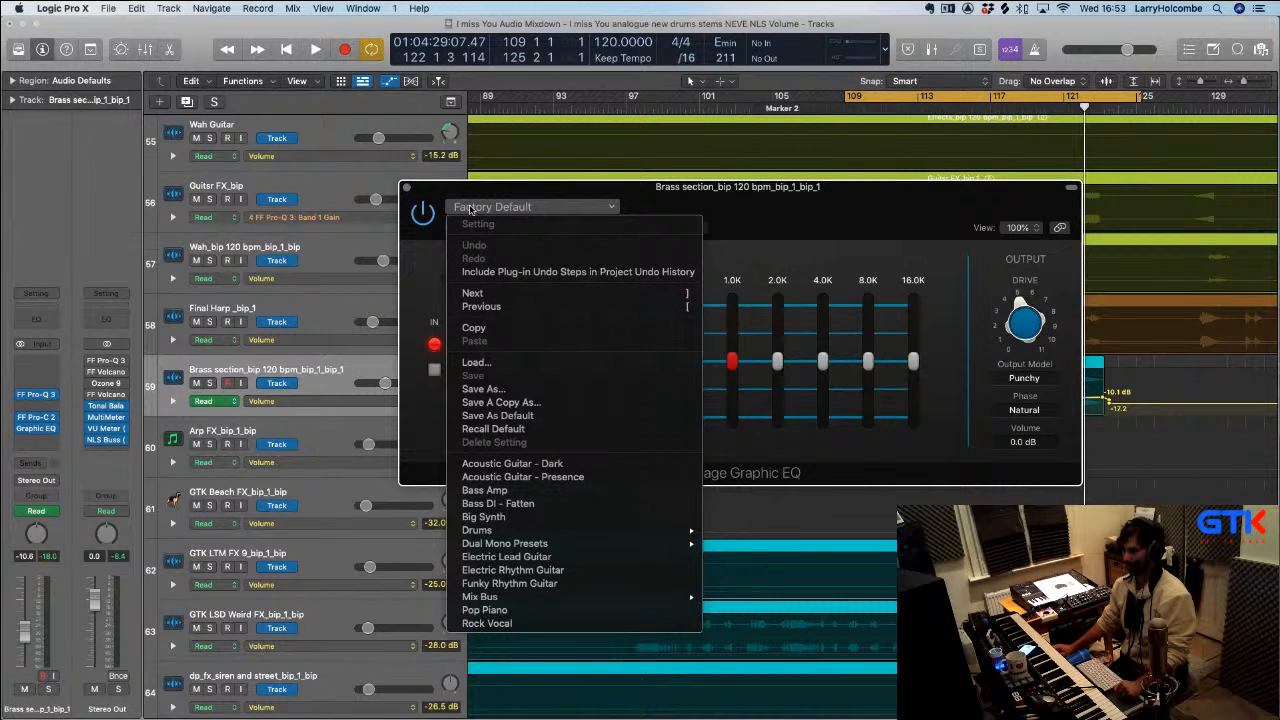
left_click(406, 187)
left_click(406, 187)
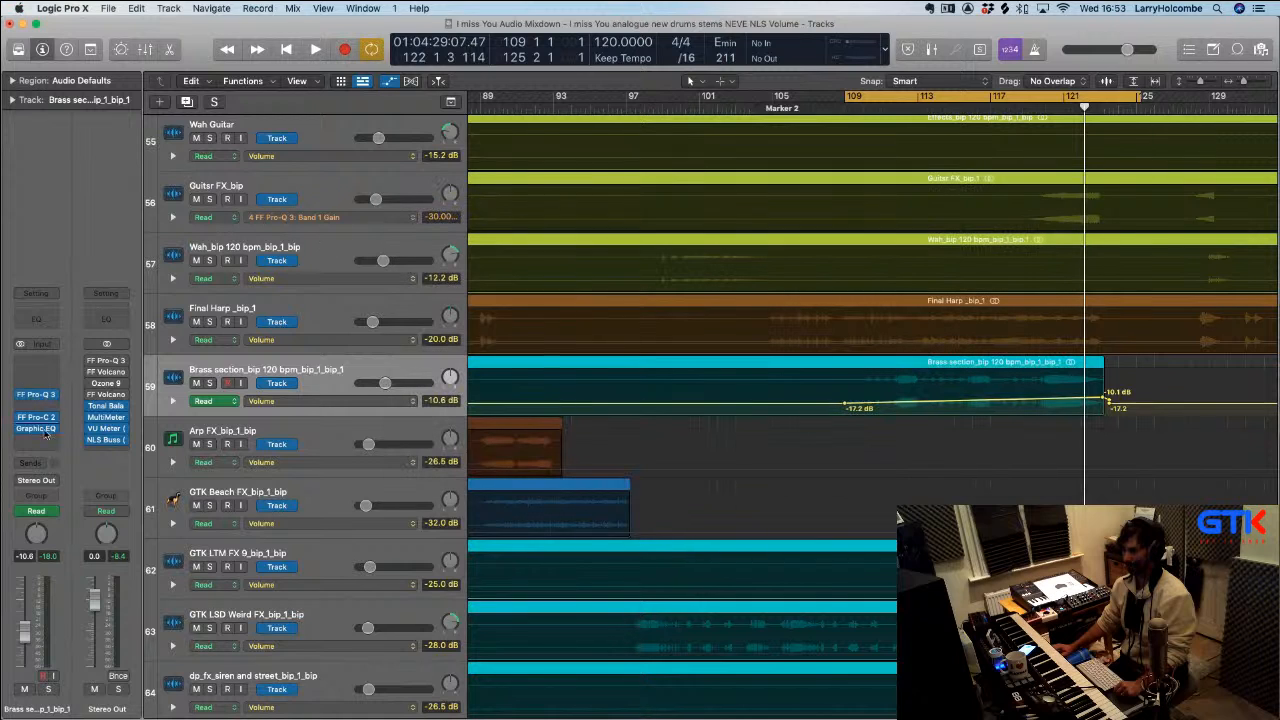
Replace the graphic EQ on the brass section track with the stereo Waves Kramer HLS and look through its factory presets
left_click(54, 428)
mouse_move(56, 432)
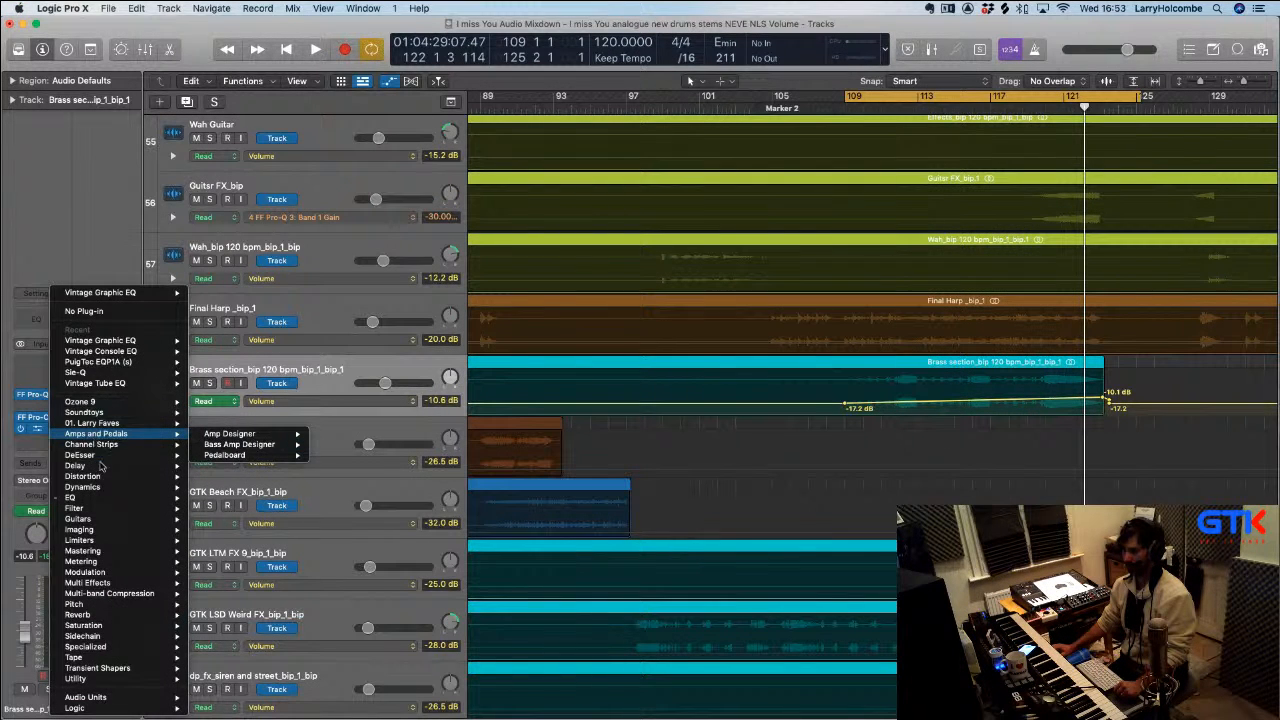
mouse_move(126, 701)
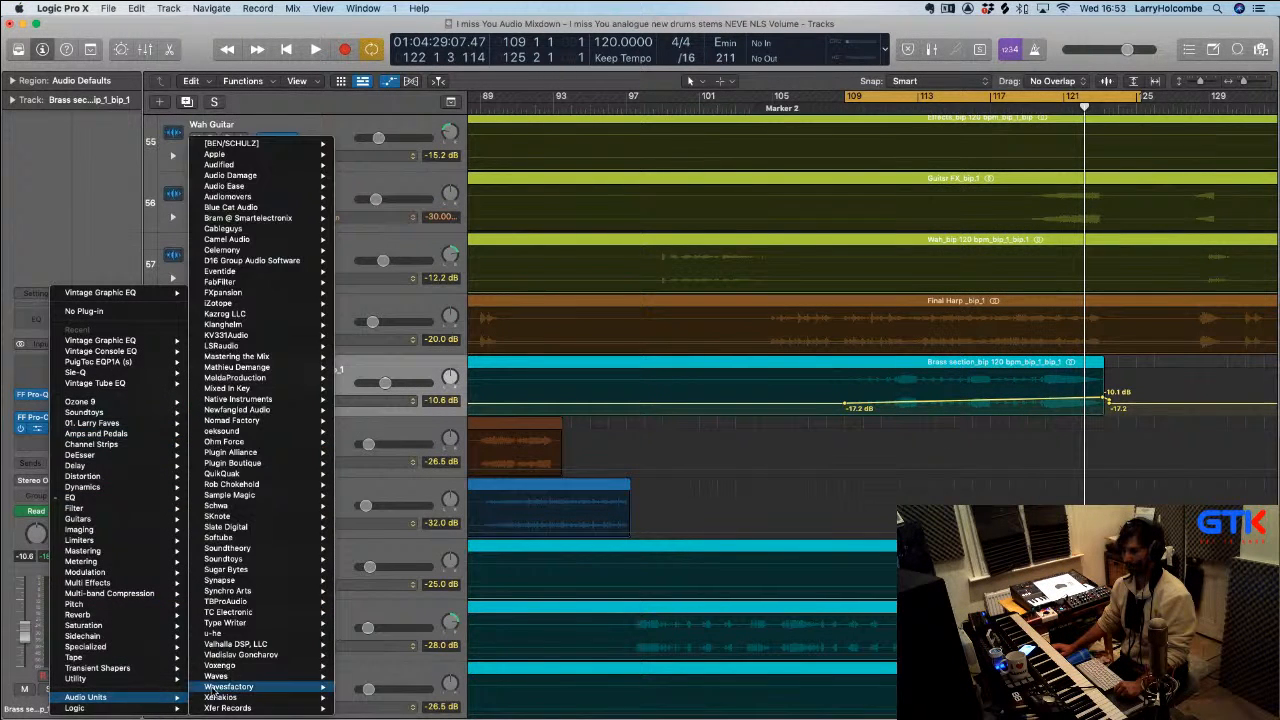
mouse_move(215, 676)
scroll(435, 467, "down", 3)
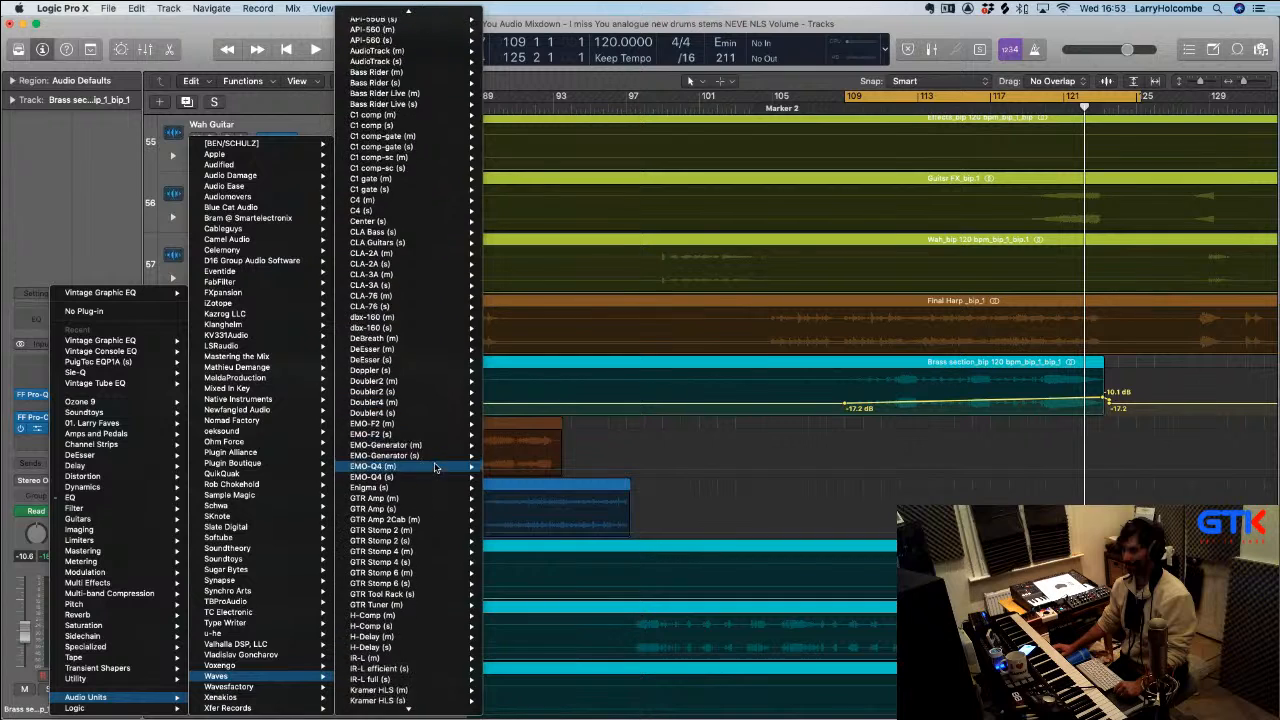
scroll(435, 467, "down", 6)
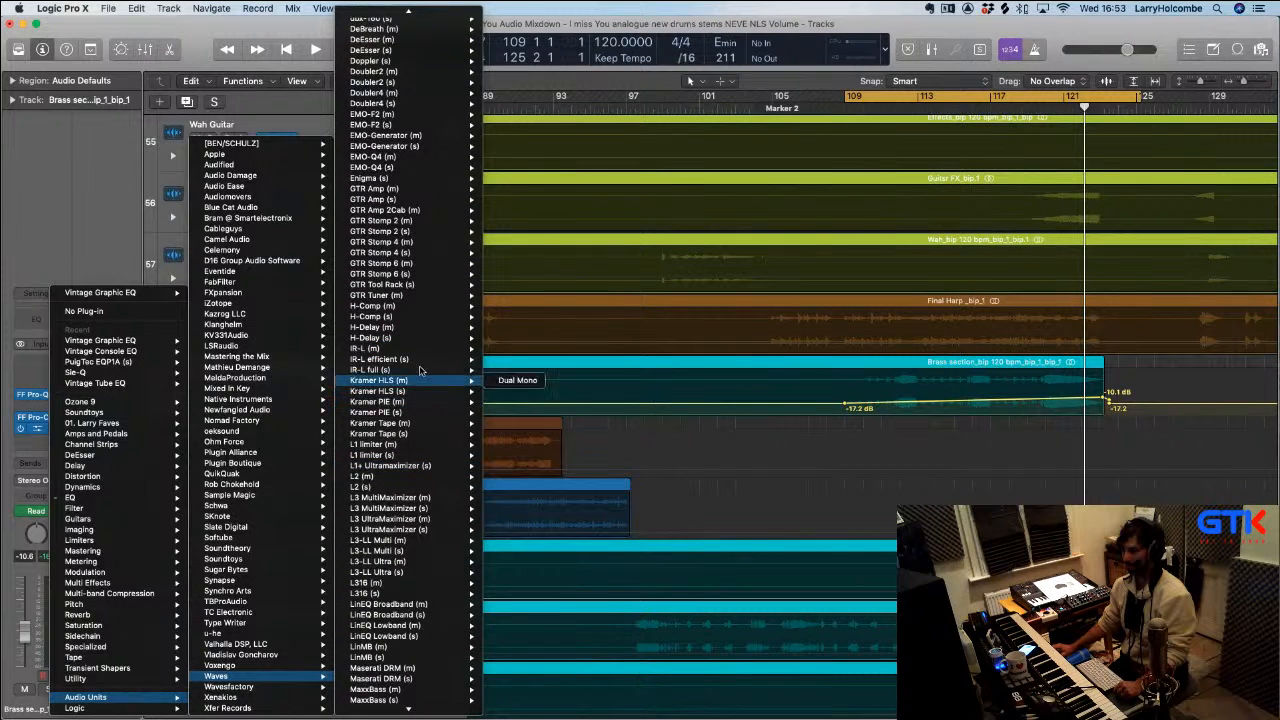
mouse_move(420, 371)
mouse_move(414, 394)
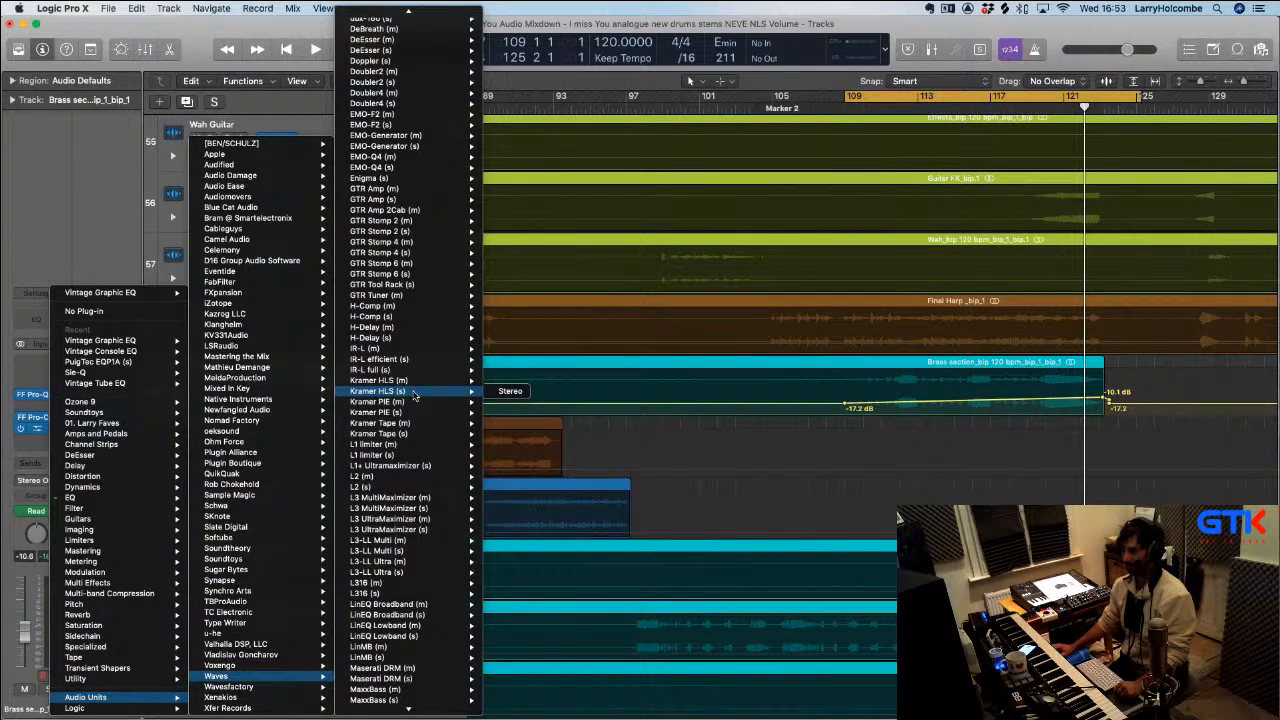
left_click(508, 393)
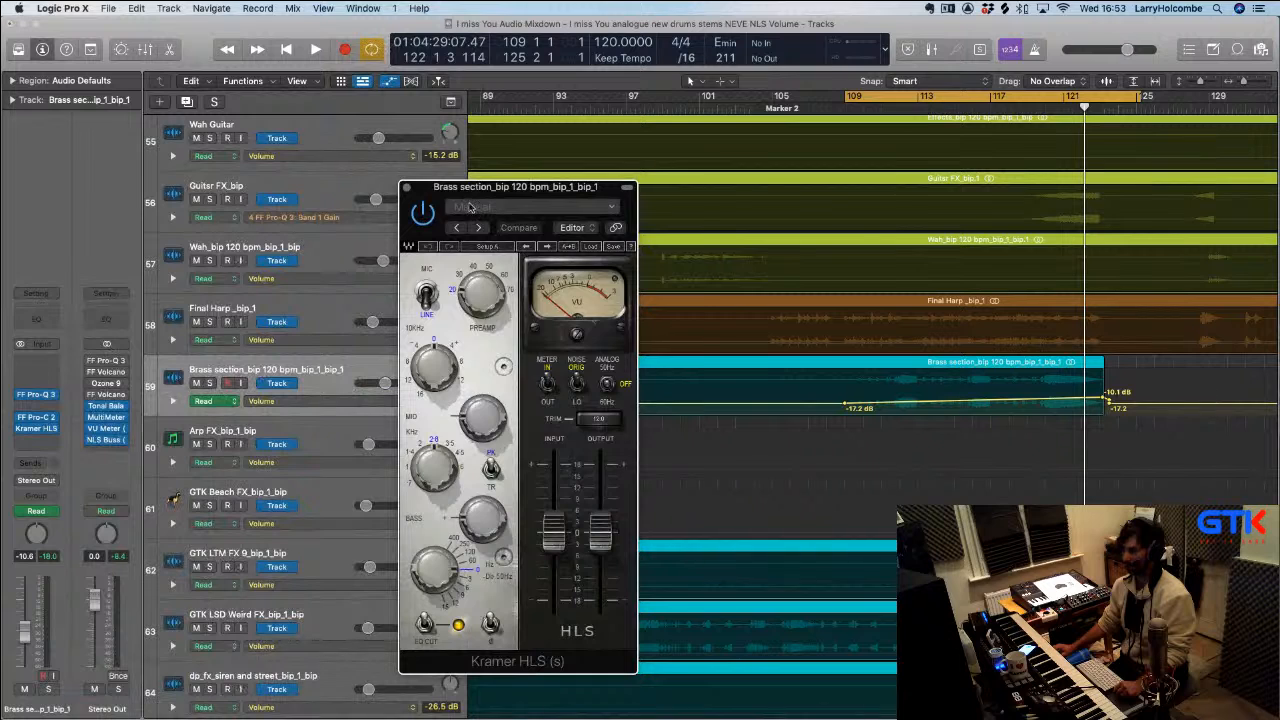
left_click(469, 207)
mouse_move(520, 479)
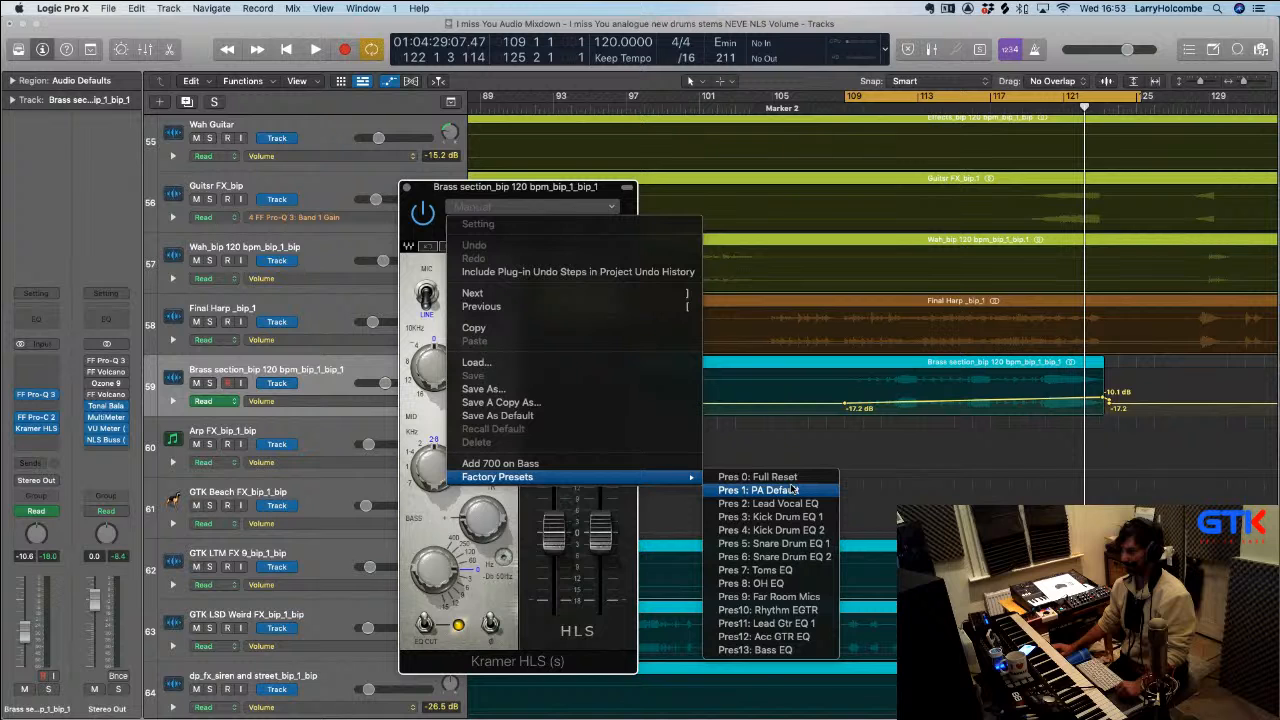
left_click(489, 207)
Start playback and boost the Kramer HLS midrange gain to about 7.3 on the brass section
left_click_drag(489, 226, 468, 176)
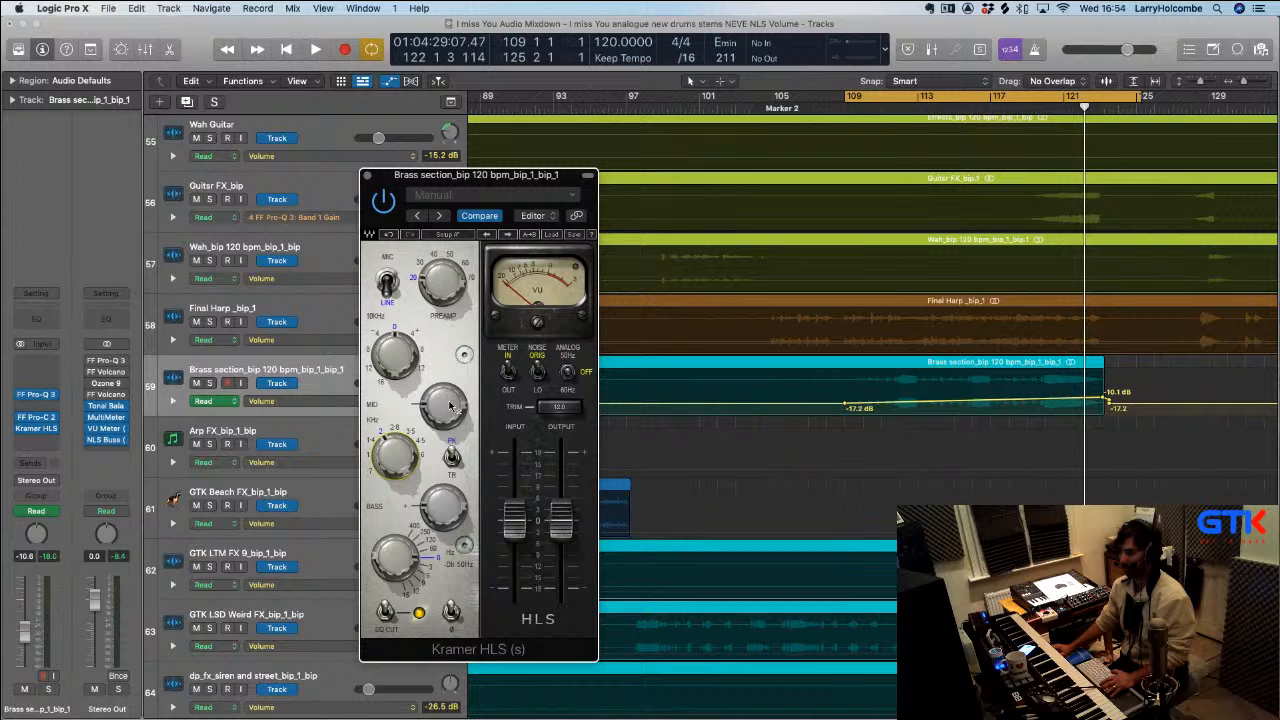
key("space")
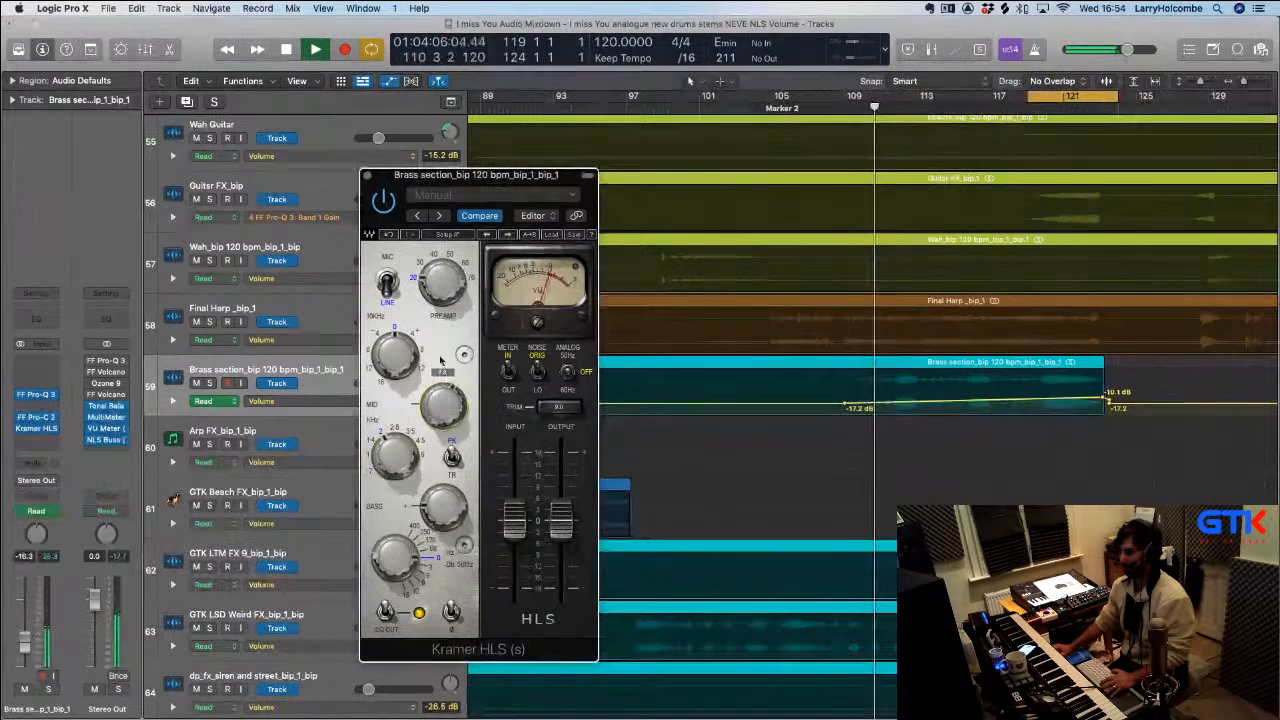
mouse_move(448, 408)
left_mouse_down()
mouse_move(443, 432)
mouse_move(446, 404)
left_mouse_up()
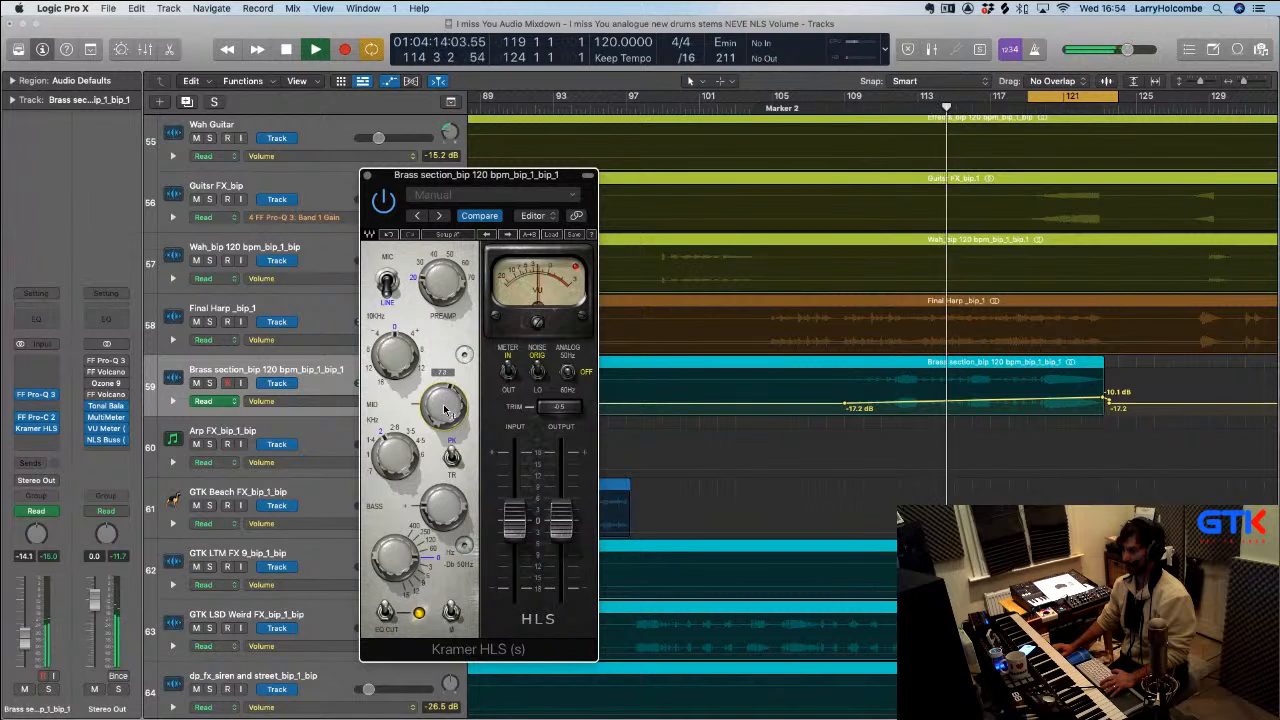
left_click_drag(576, 523, 562, 520)
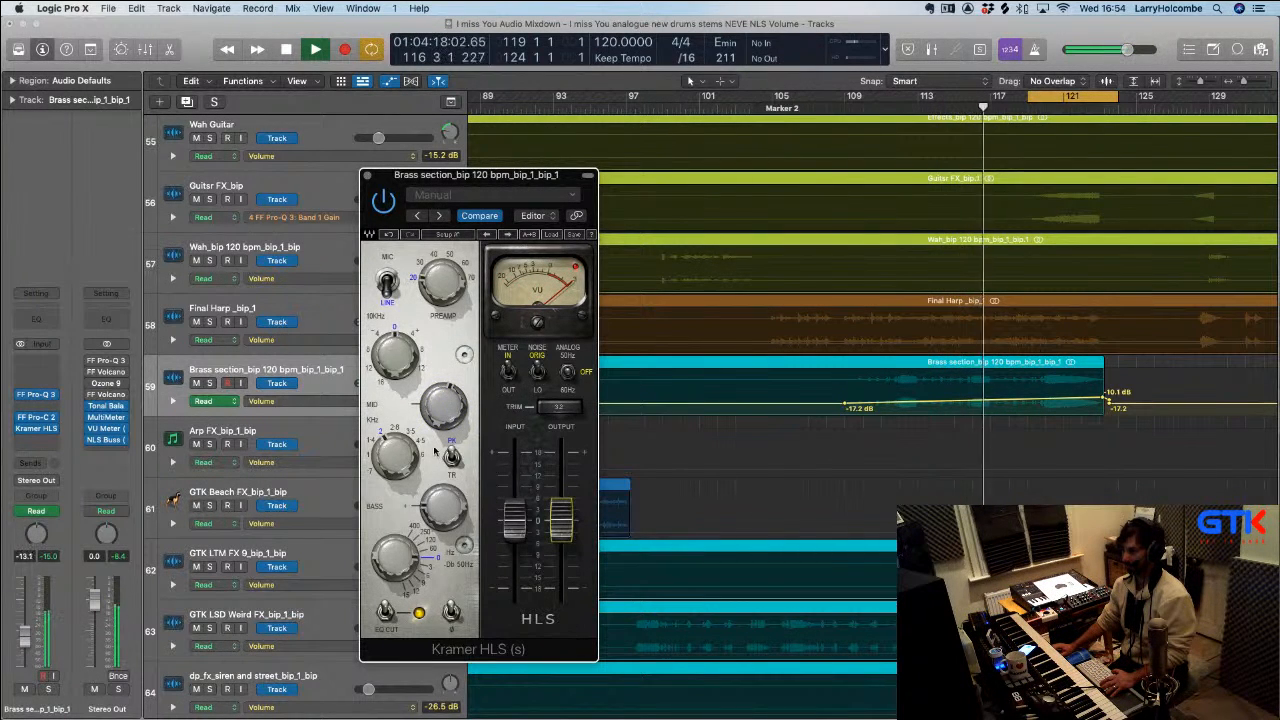
Raise the Kramer HLS midrange boost further while auditioning the brass in the mix, and stop playback
key("space")
key("space")
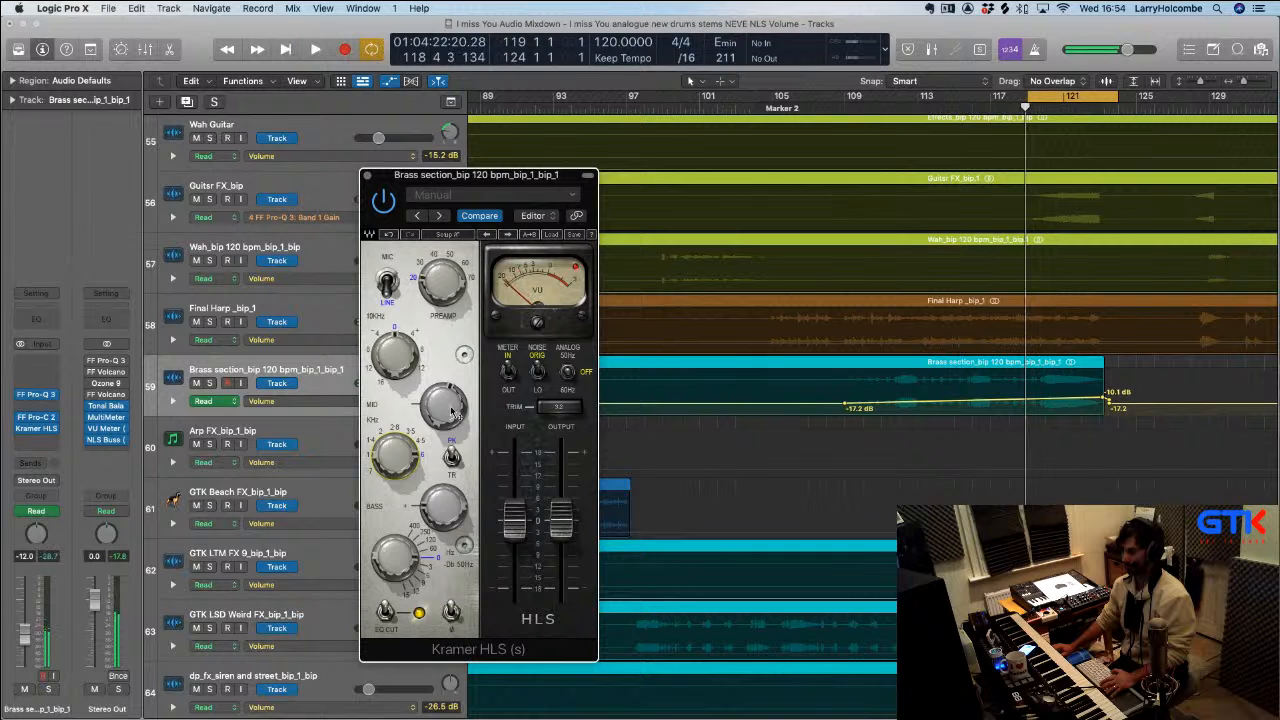
left_click(440, 417)
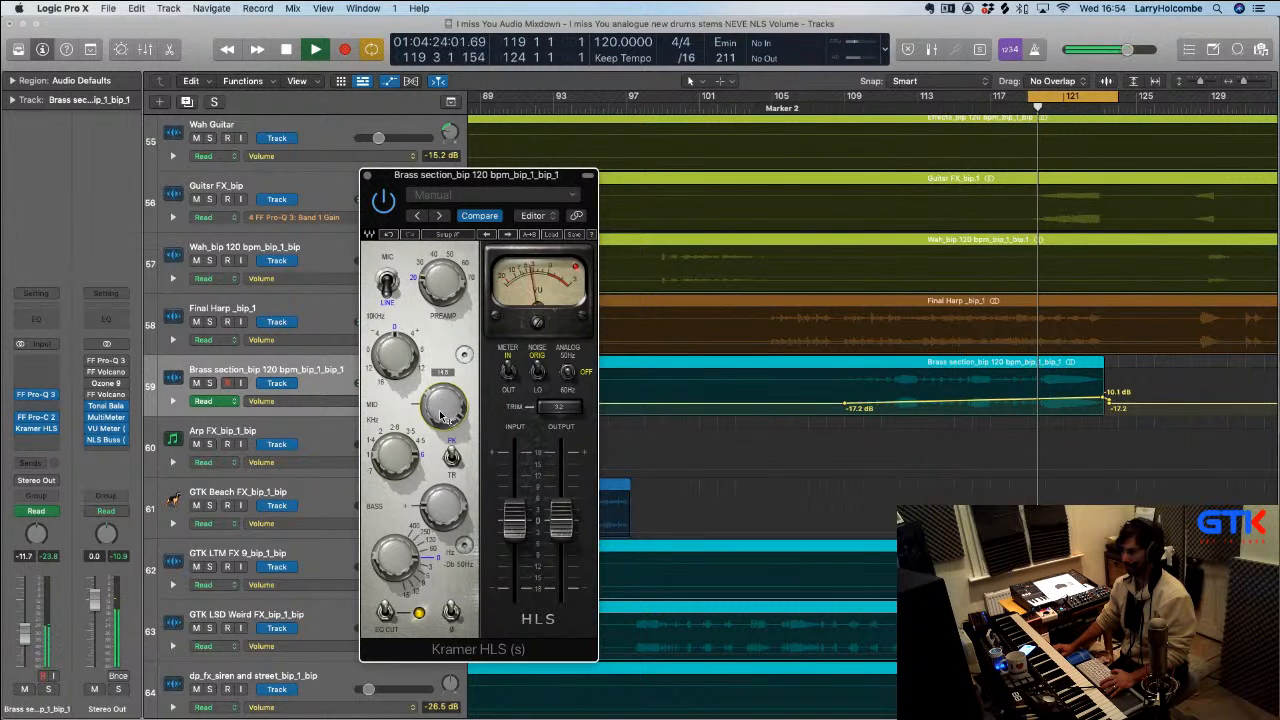
mouse_move(440, 417)
left_mouse_down()
mouse_move(444, 438)
mouse_move(444, 406)
mouse_move(445, 421)
left_mouse_up()
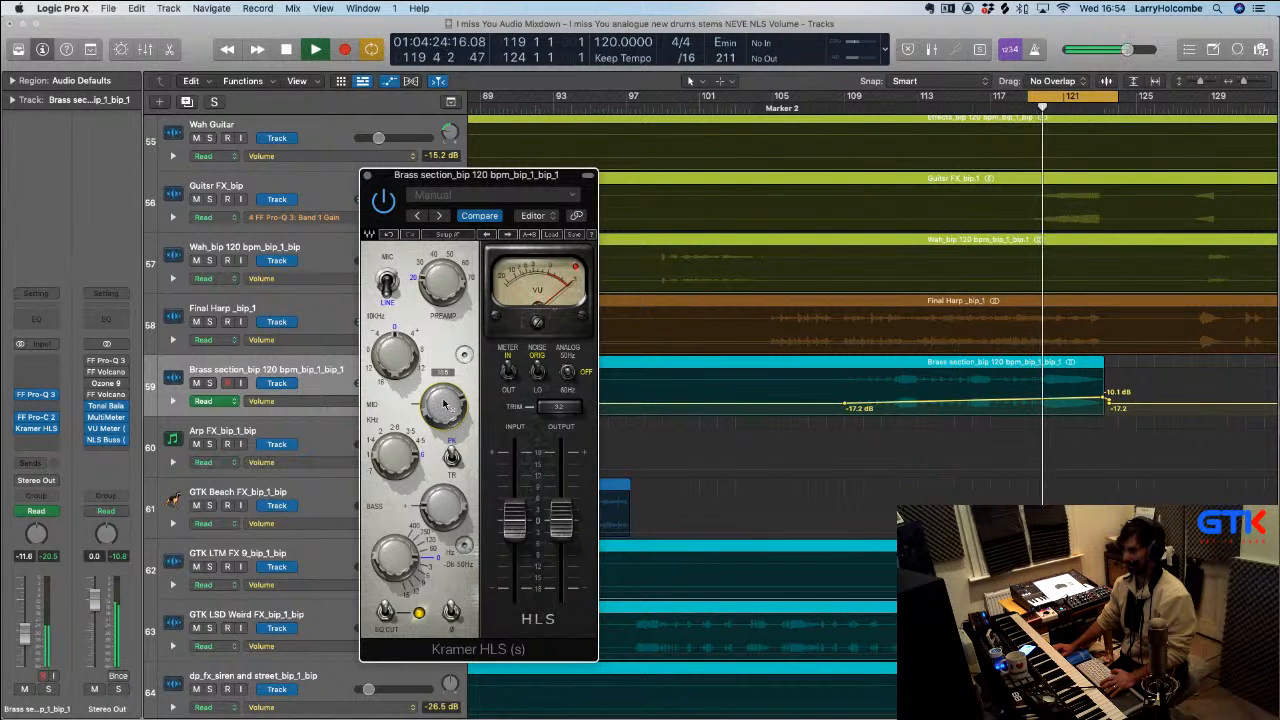
key("space")
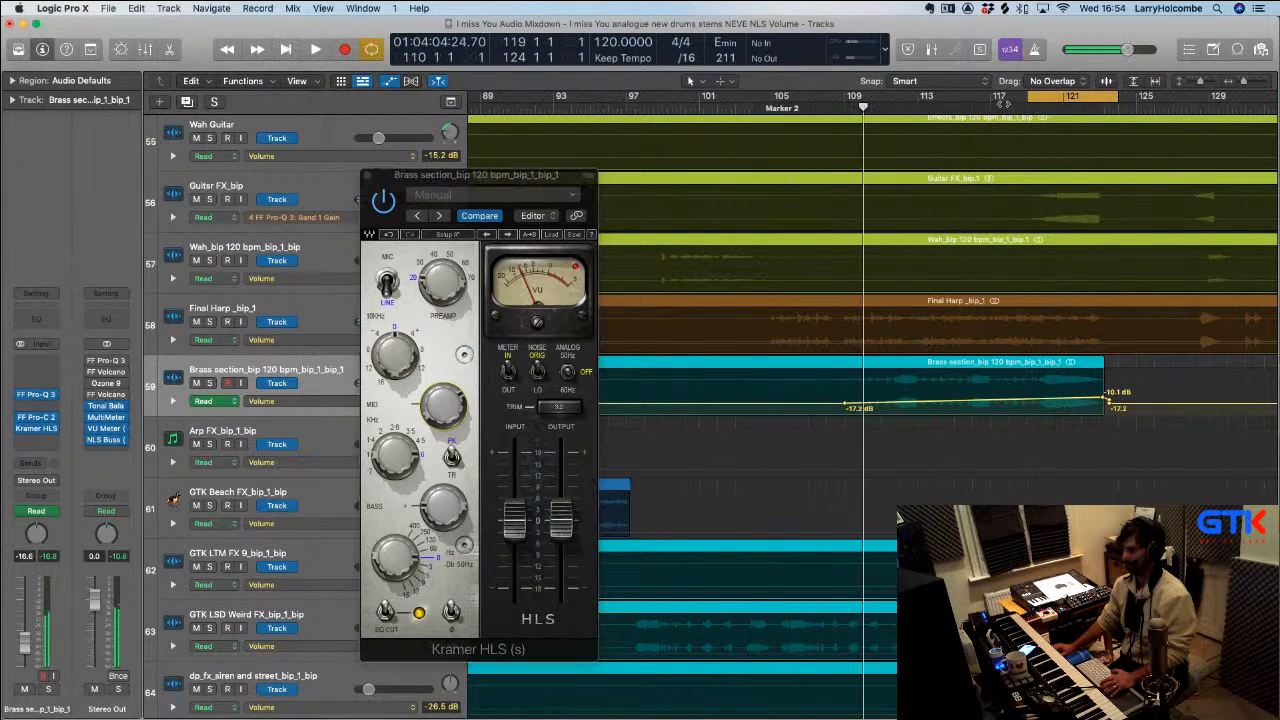
Play the passage with cycling off and adjust the Kramer HLS bass gain with the bass frequency at 400 Hz
left_click(1055, 96)
key("space")
left_click(443, 422)
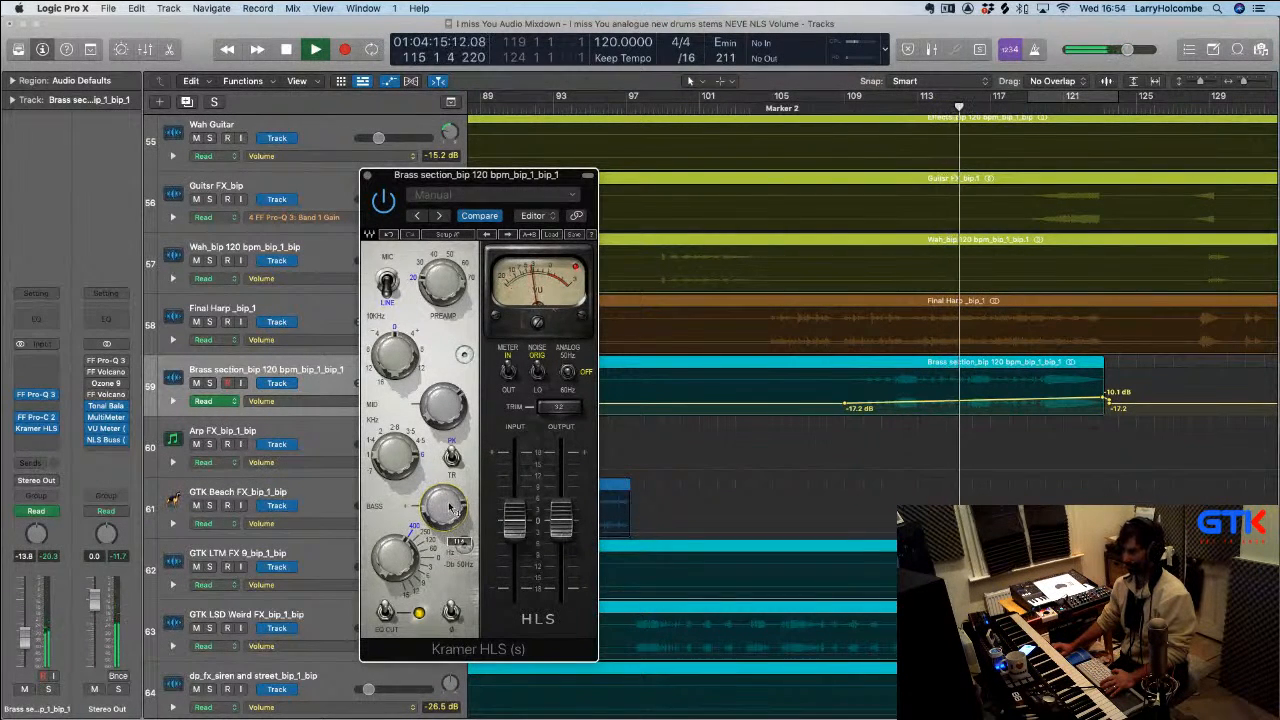
mouse_move(450, 508)
left_mouse_down()
mouse_move(448, 520)
mouse_move(449, 498)
left_mouse_up()
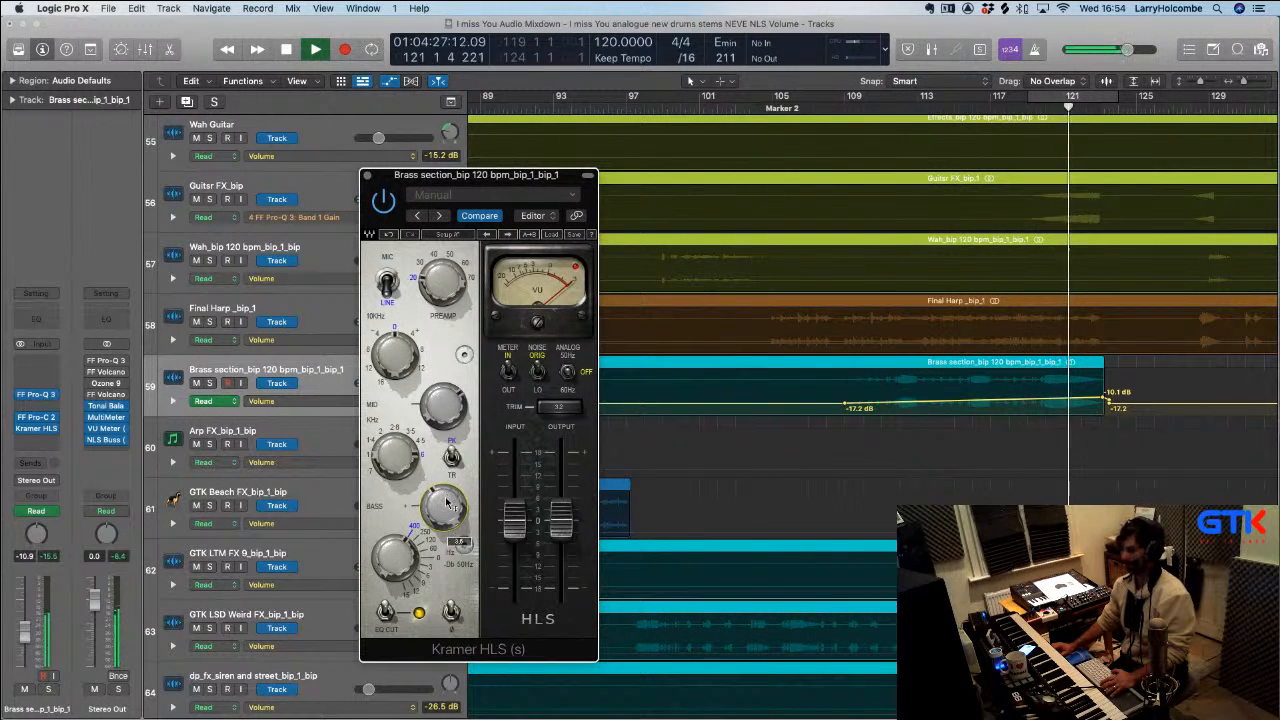
Replay from bar 111 with the Kramer HLS bypassed, lower its output level to compensate for the boosts, and switch it back on
left_click(897, 100)
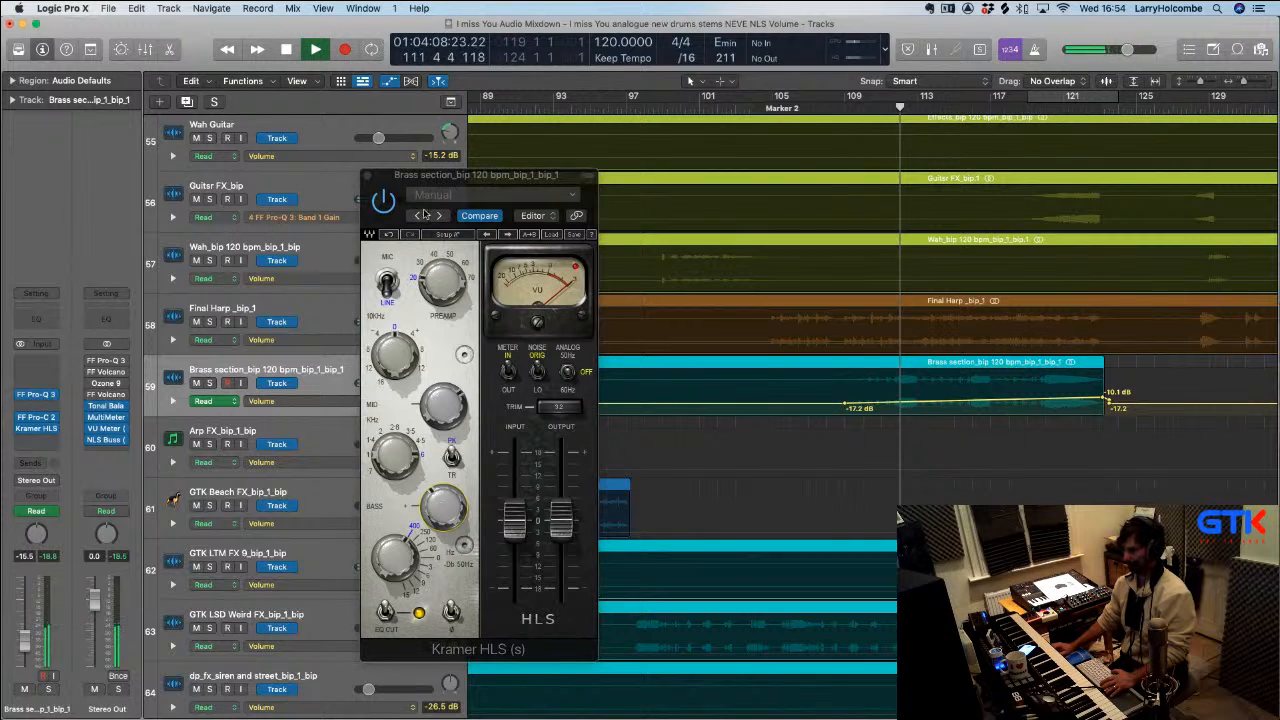
left_click(385, 200)
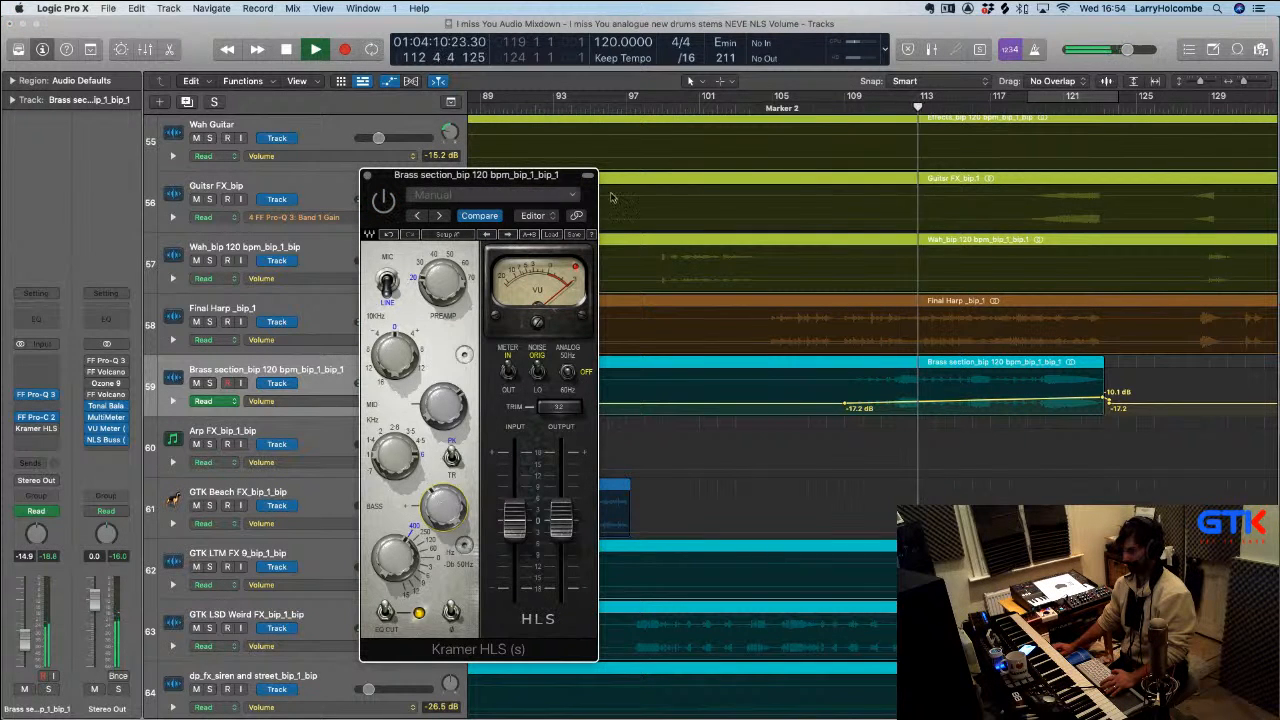
left_click_drag(1036, 97, 1173, 97)
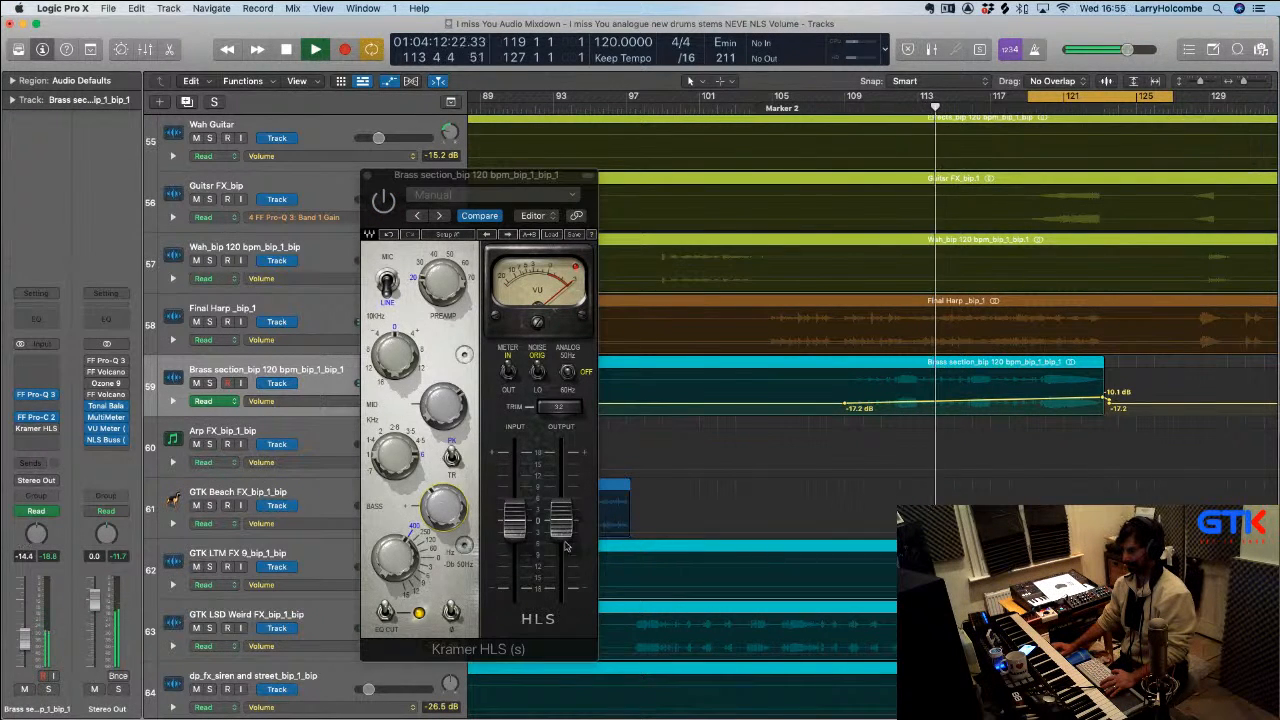
left_click_drag(561, 520, 558, 548)
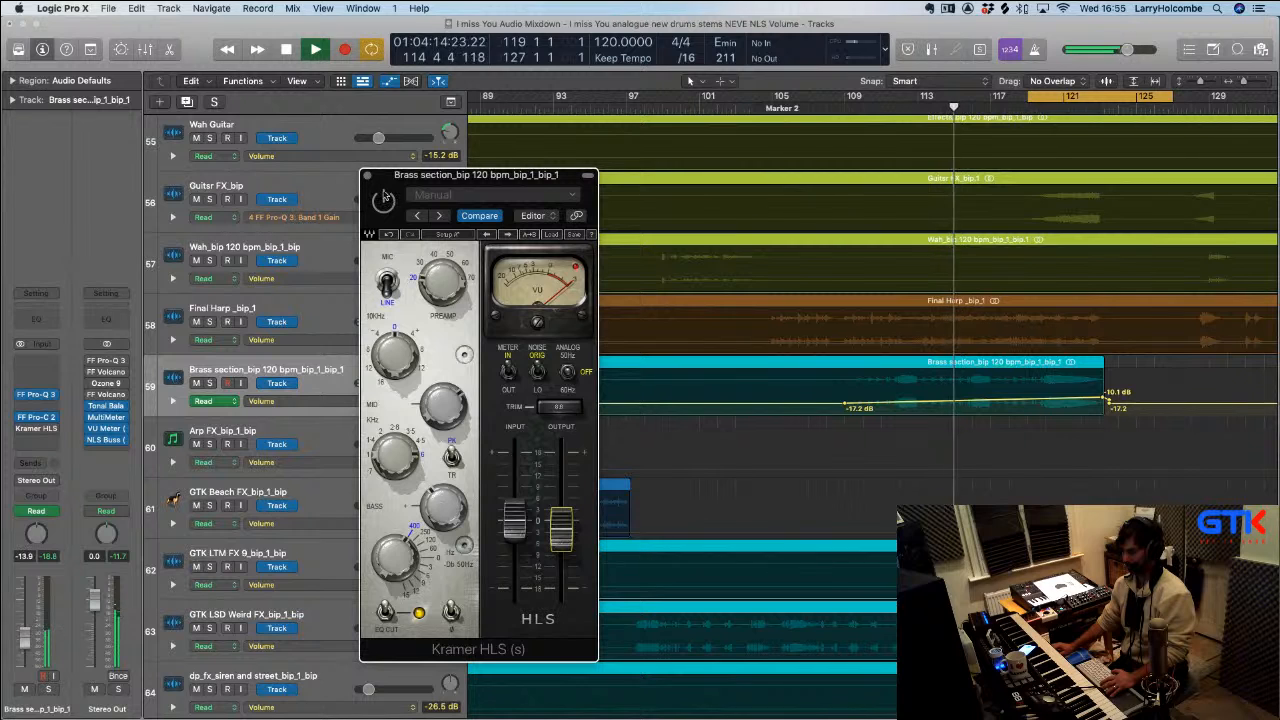
left_click_drag(561, 528, 563, 540)
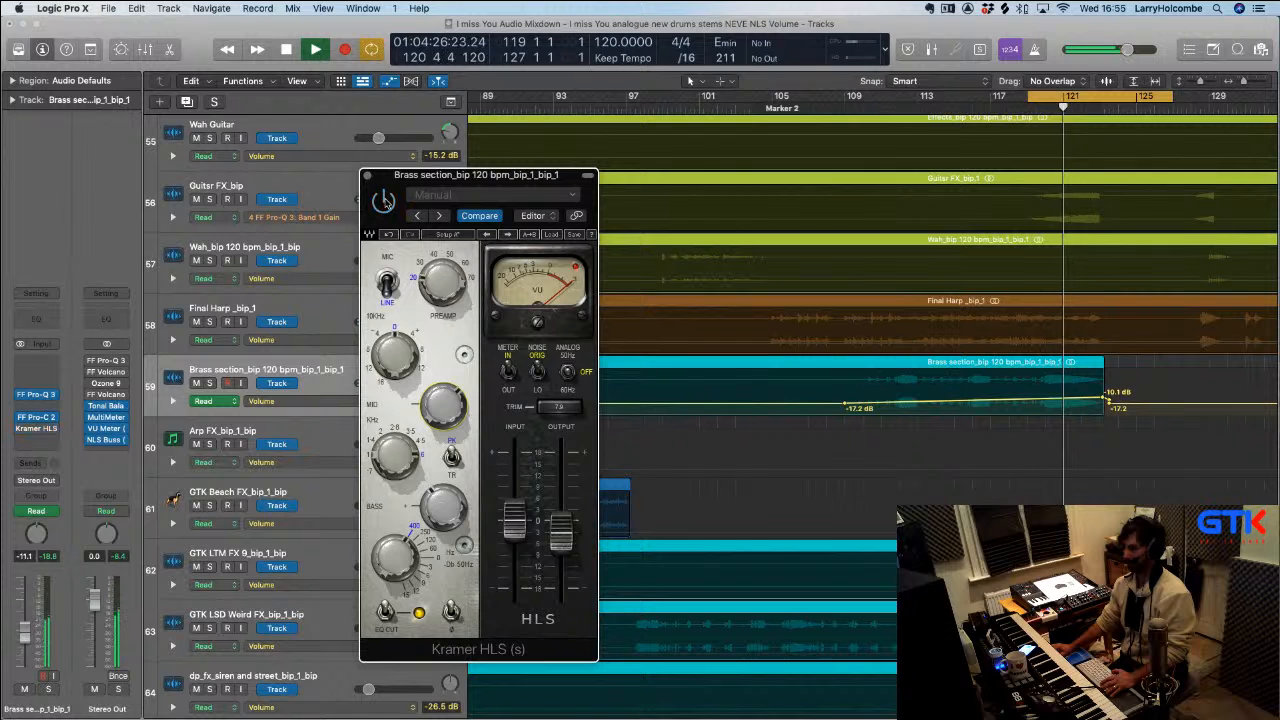
left_click(383, 200)
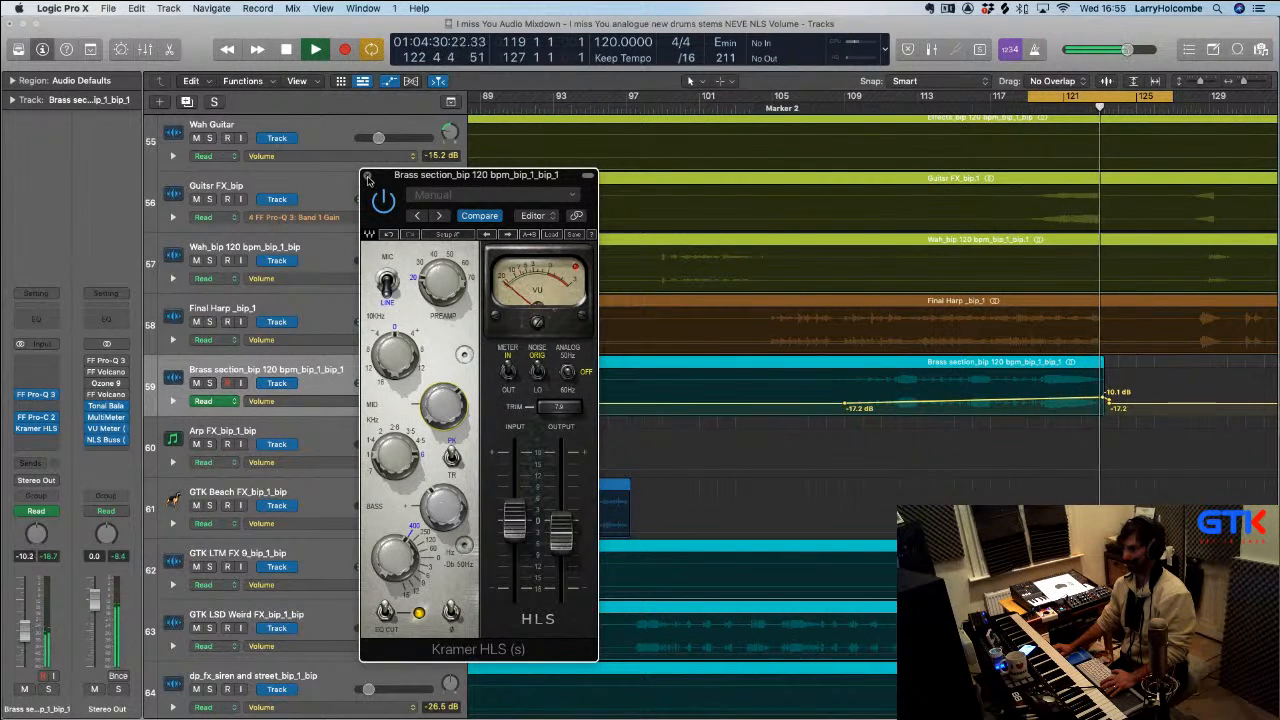
Stop playback, close the Kramer HLS window and turn cycling off
key("space")
left_click(367, 177)
left_click(1038, 95)
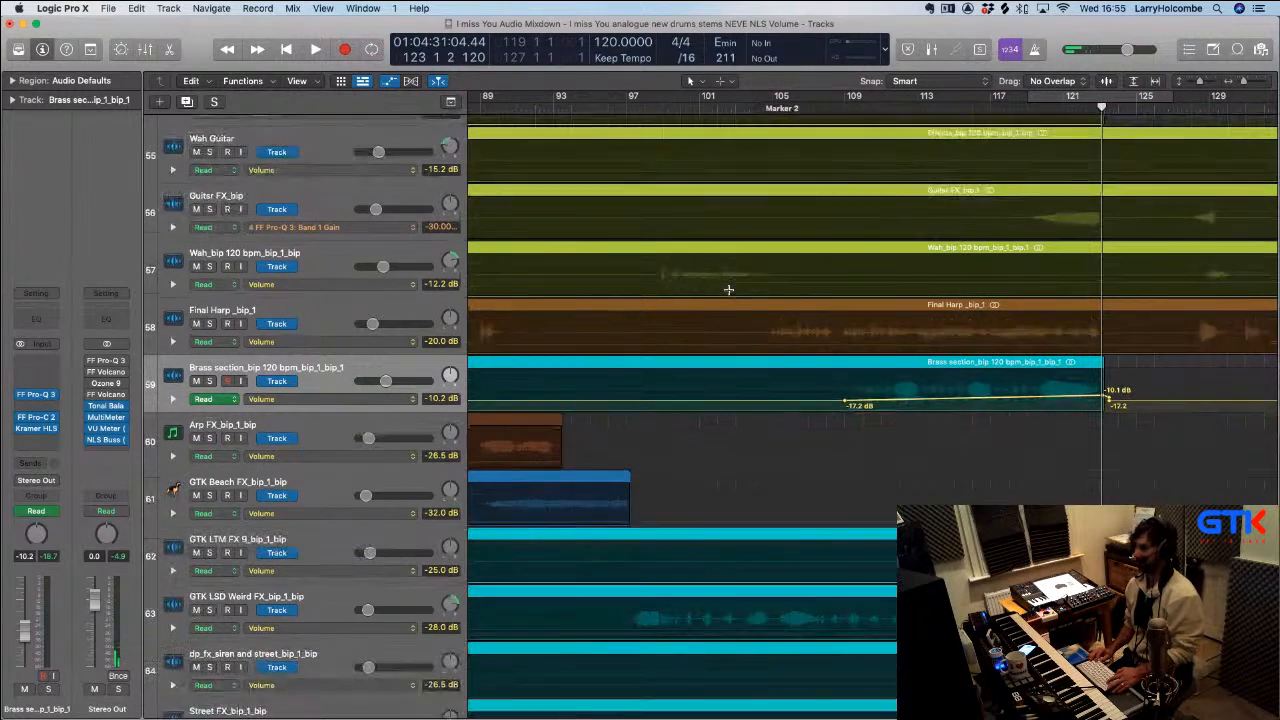
Hide the track automation and recheck the Kramer HLS settings on the brass section track
key("a")
key("super+Up")
key("super+Up")
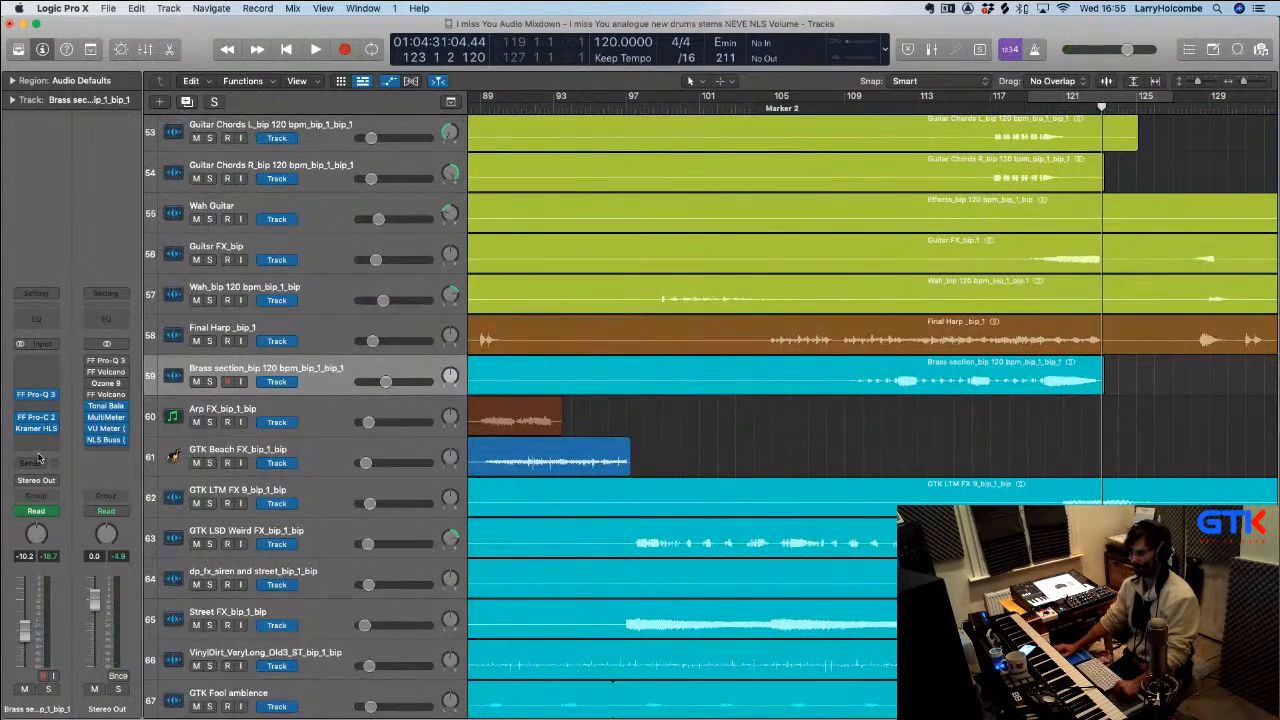
left_click(37, 430)
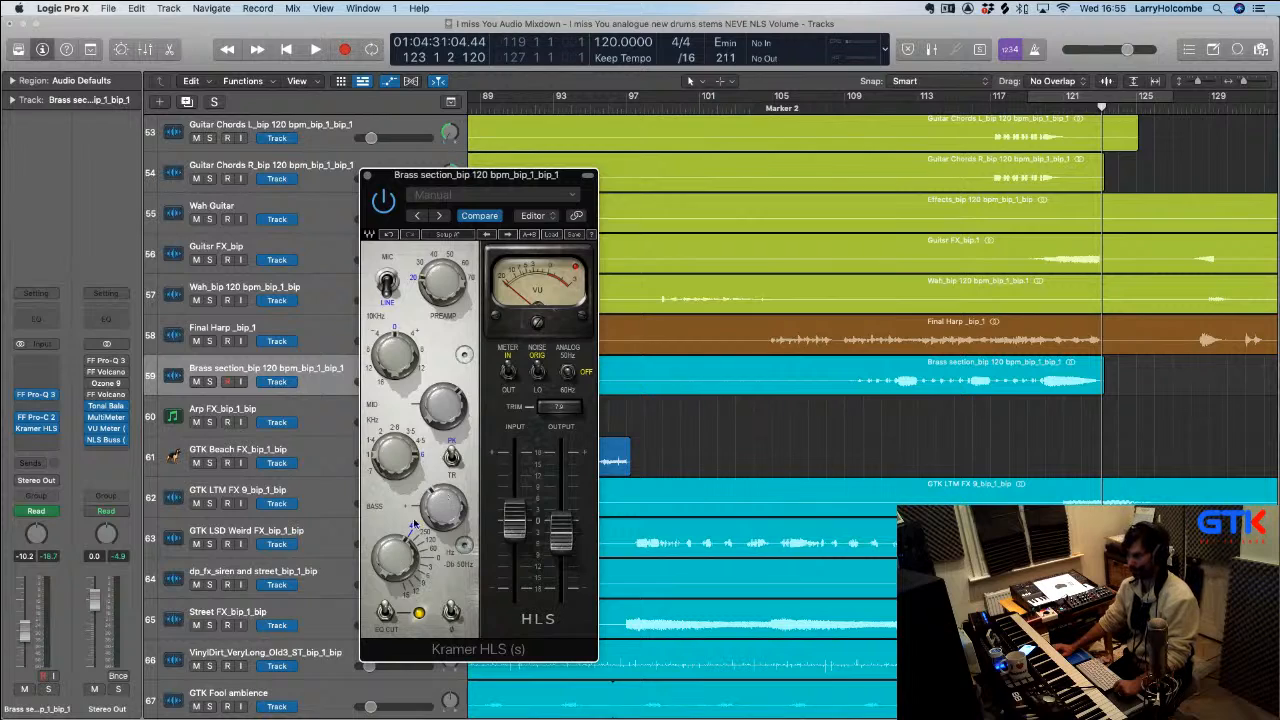
left_click(367, 177)
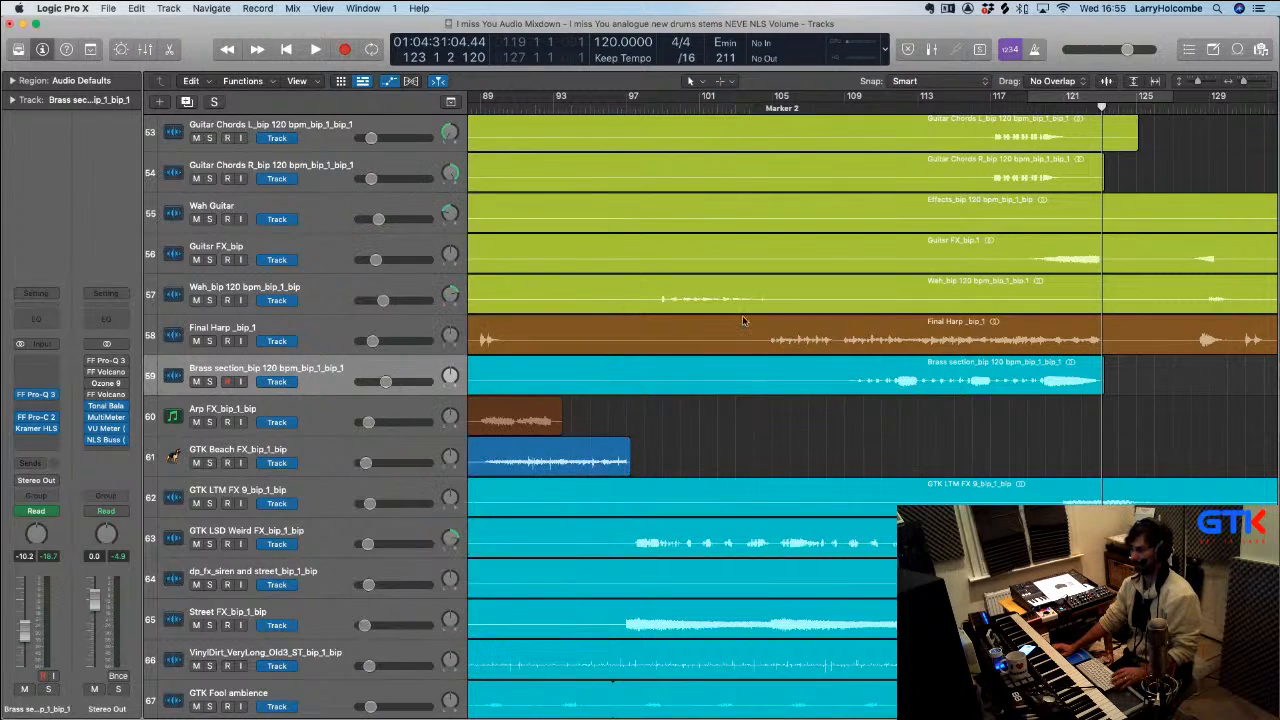
Zoom the arrangement out to view the full length of the song
left_click(742, 315, "ctrl+alt")
left_click(744, 318, "ctrl+alt")
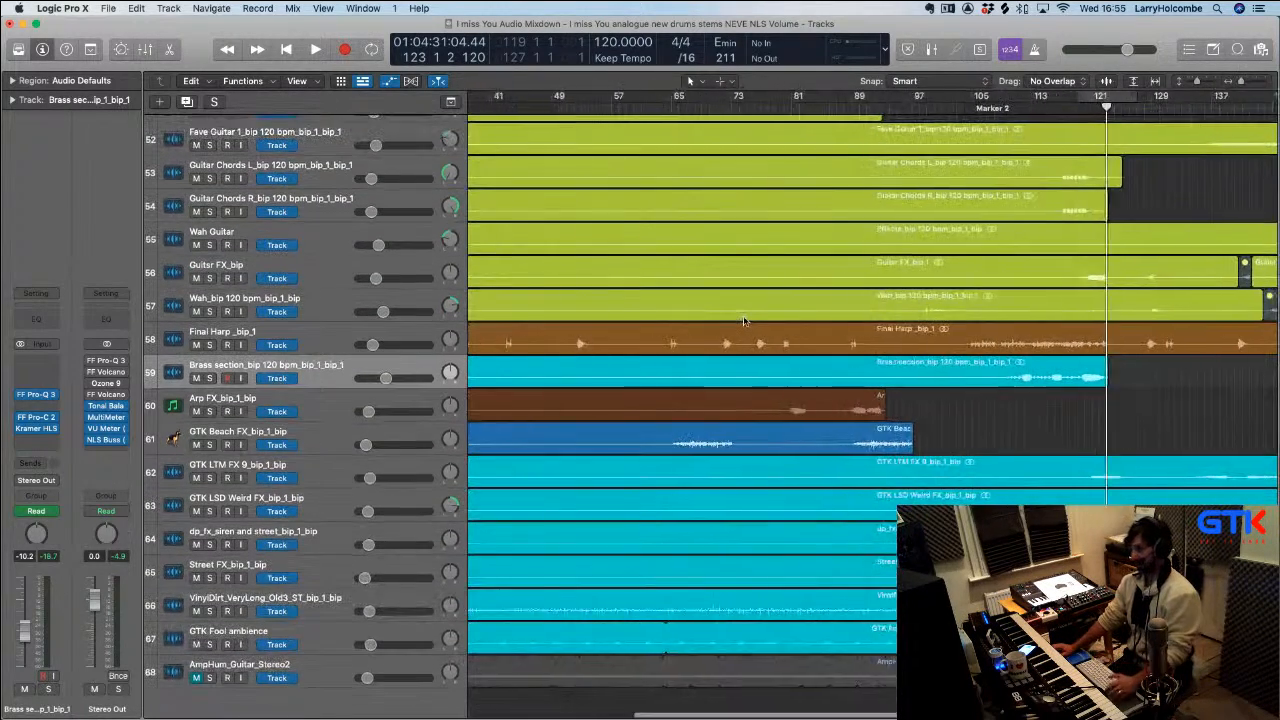
left_click(743, 318, "ctrl+alt")
left_click(742, 315, "ctrl+alt")
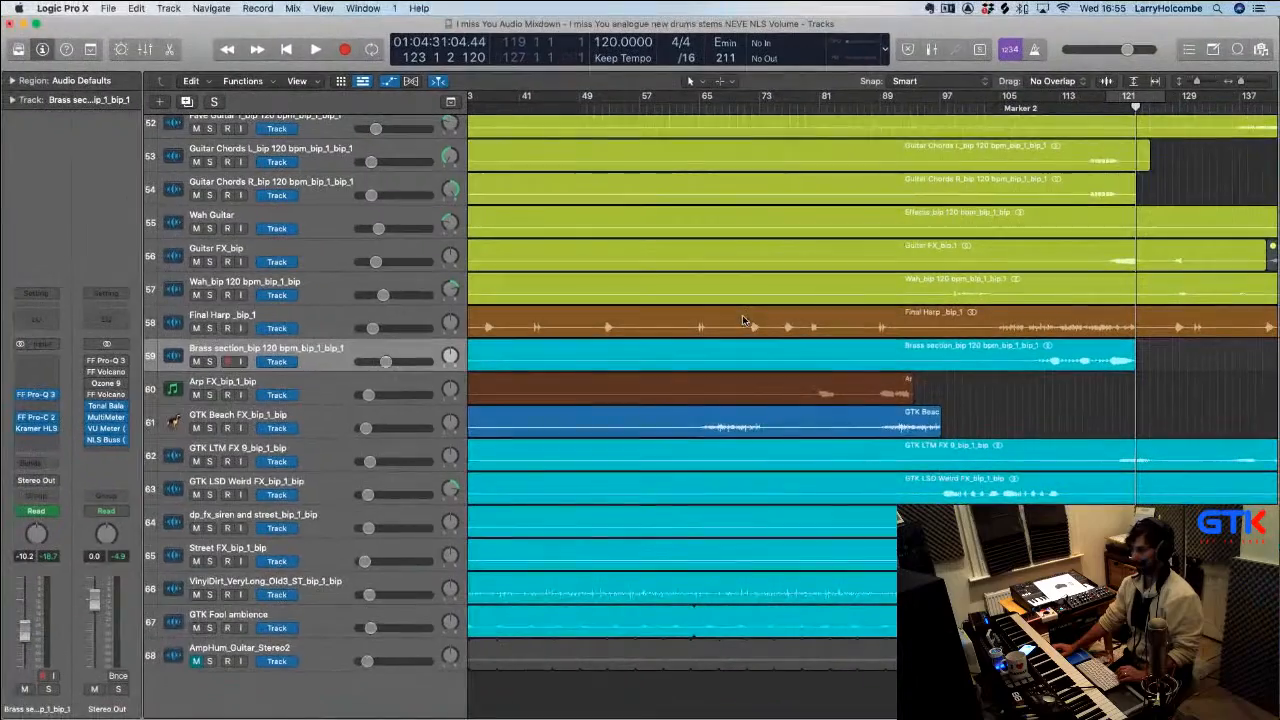
left_click(950, 343, "ctrl+alt")
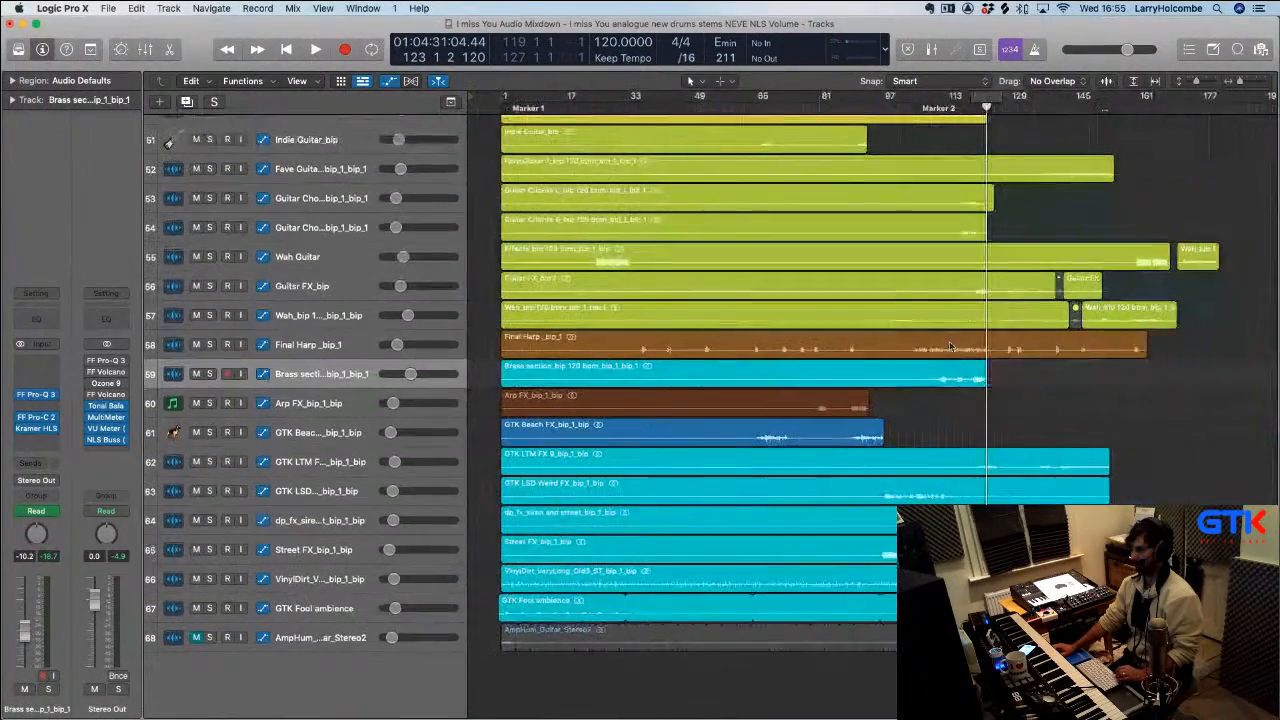
left_click(920, 146, "ctrl+alt")
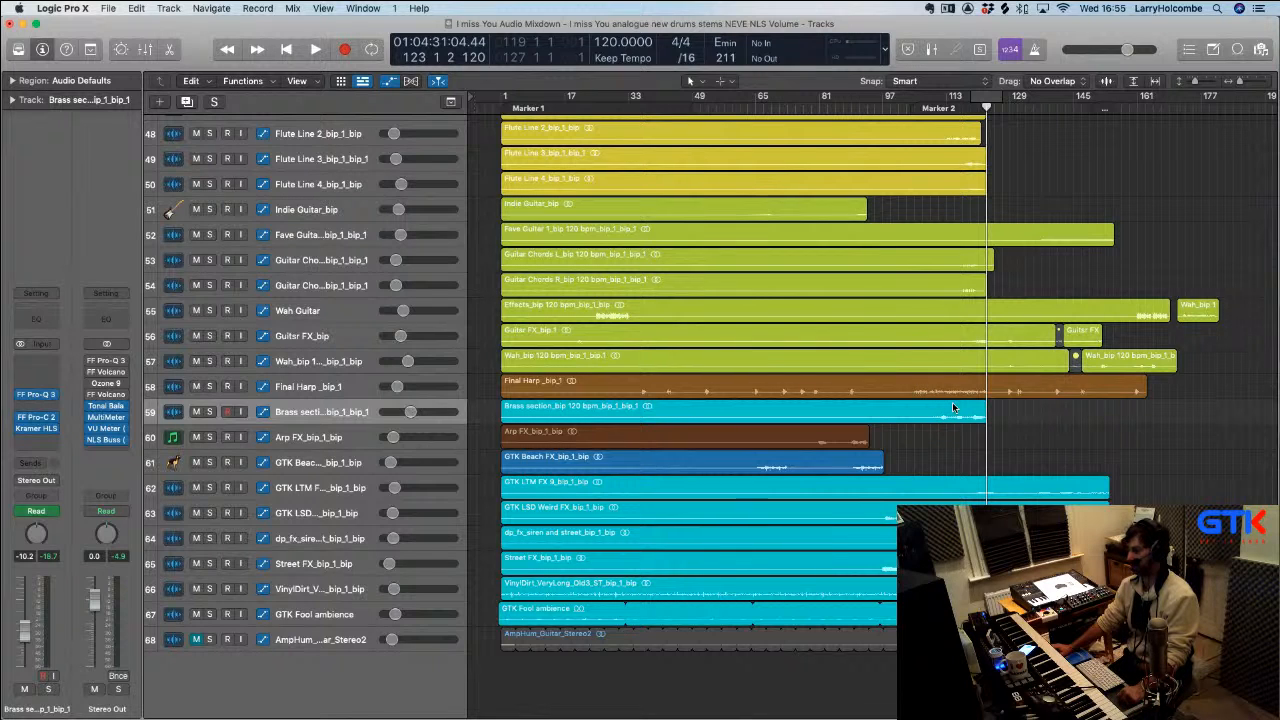
Zoom in on the Strings_bip track with track automation shown, play from around bar 26 and select that track
scroll(953, 407, "up", 5)
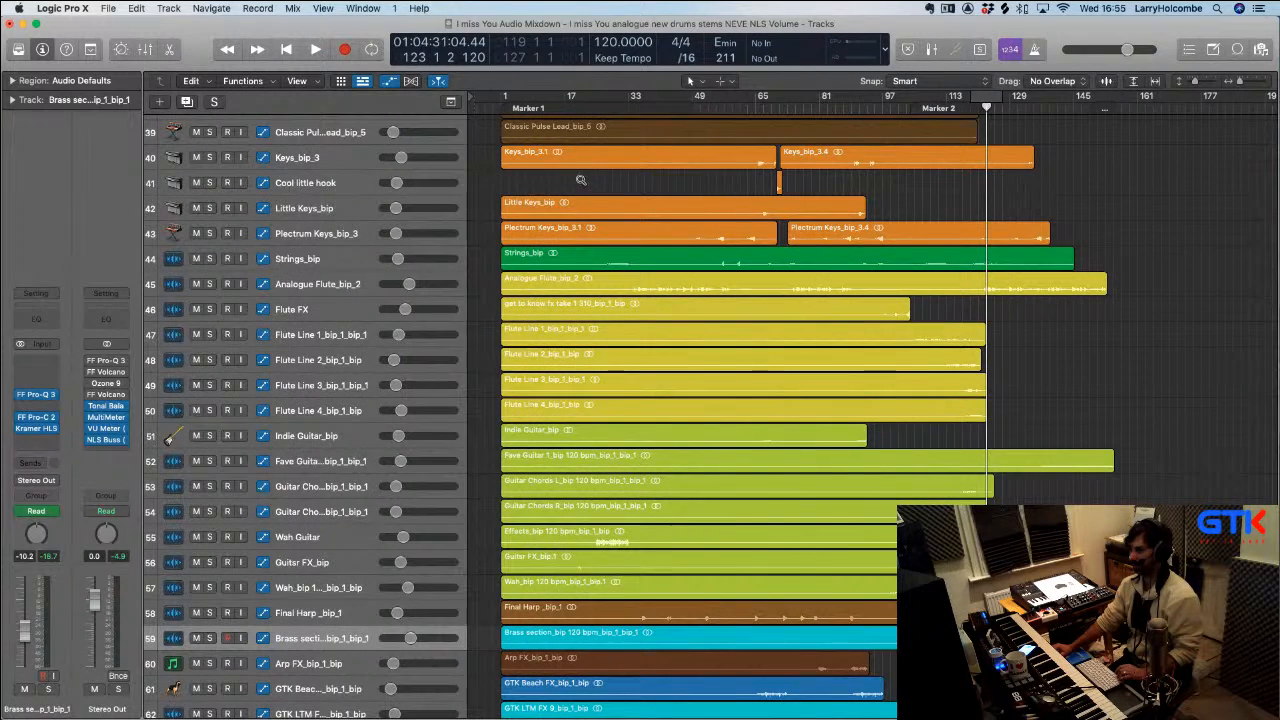
left_click_drag(578, 174, 744, 294)
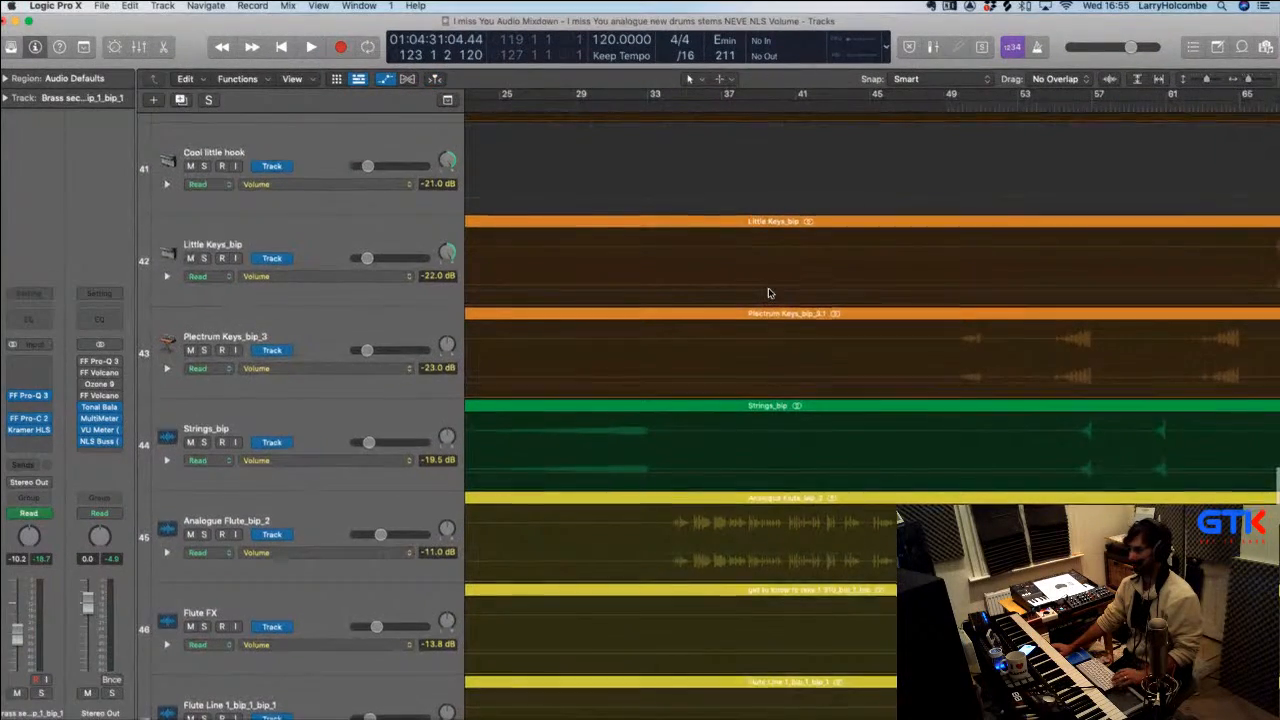
scroll(768, 293, "down", 2)
key("super+Left")
scroll(603, 206, "up", 1)
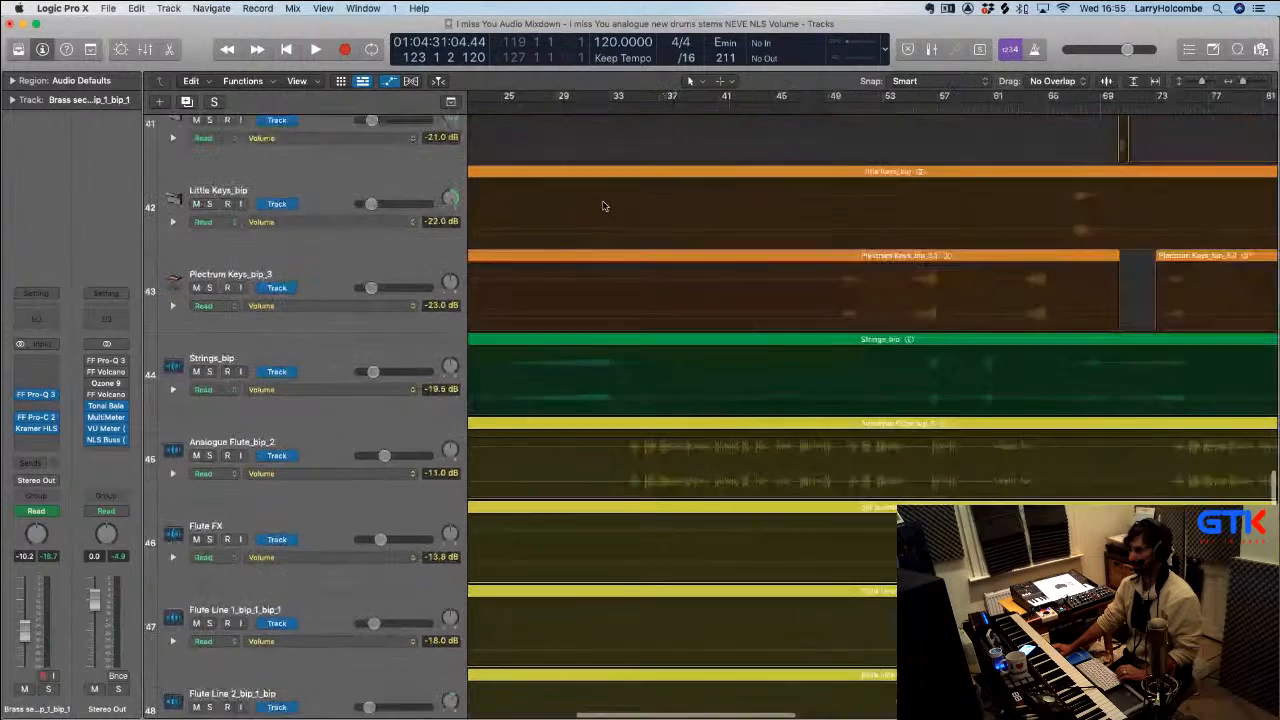
left_click(521, 107)
left_click(316, 352)
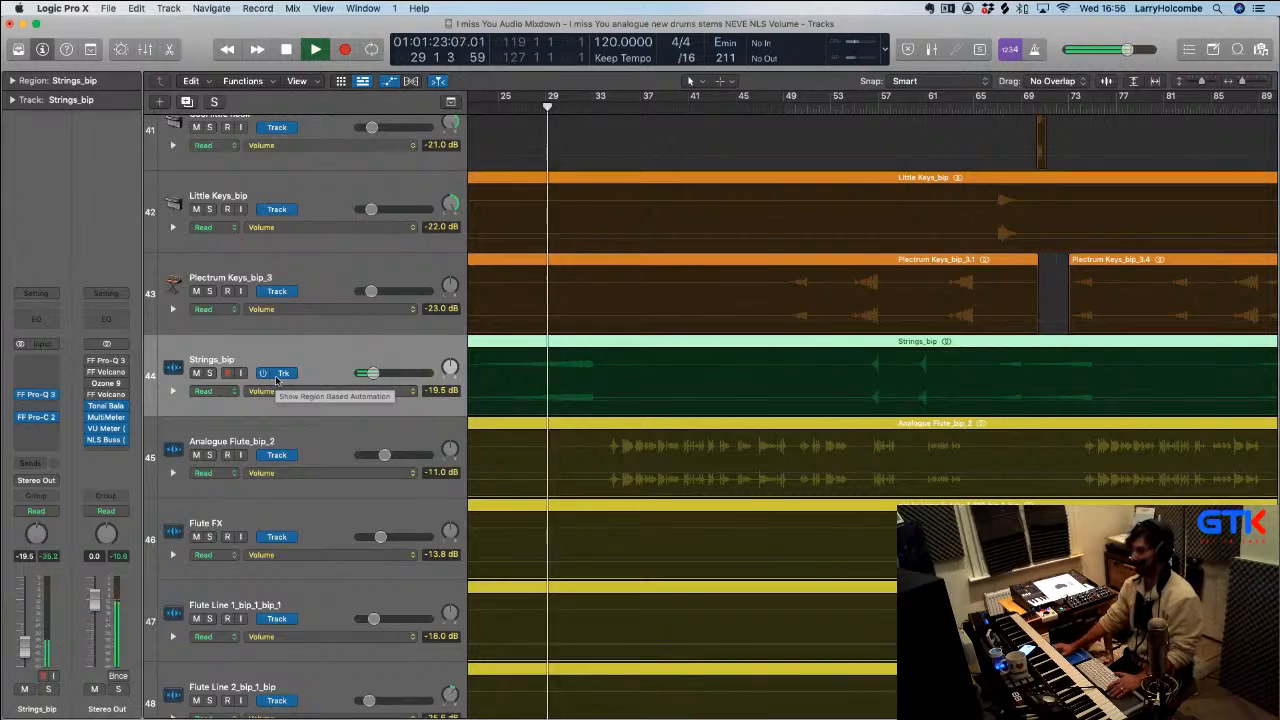
Check the Vintage Graphic EQ settings on the Wah Guitar channel in the mixer, and close both the plug-in and the mixer
key("x")
scroll(586, 518, "right", 10)
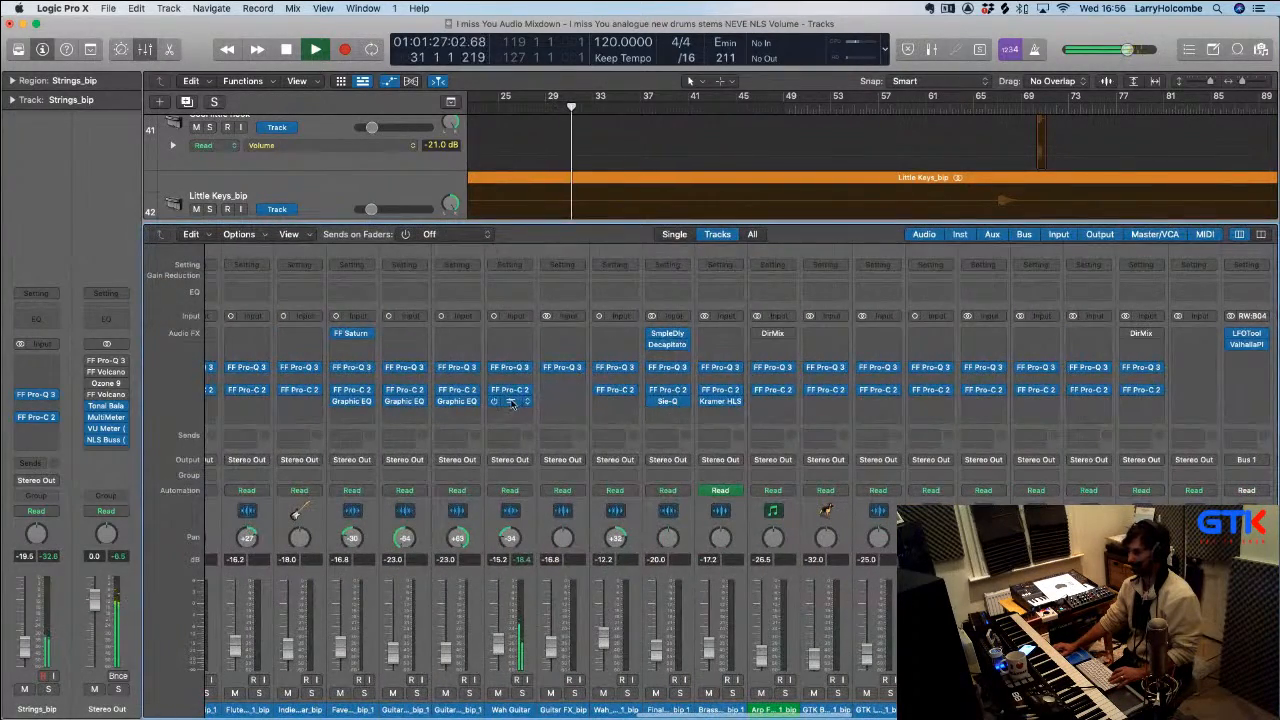
left_click(511, 401)
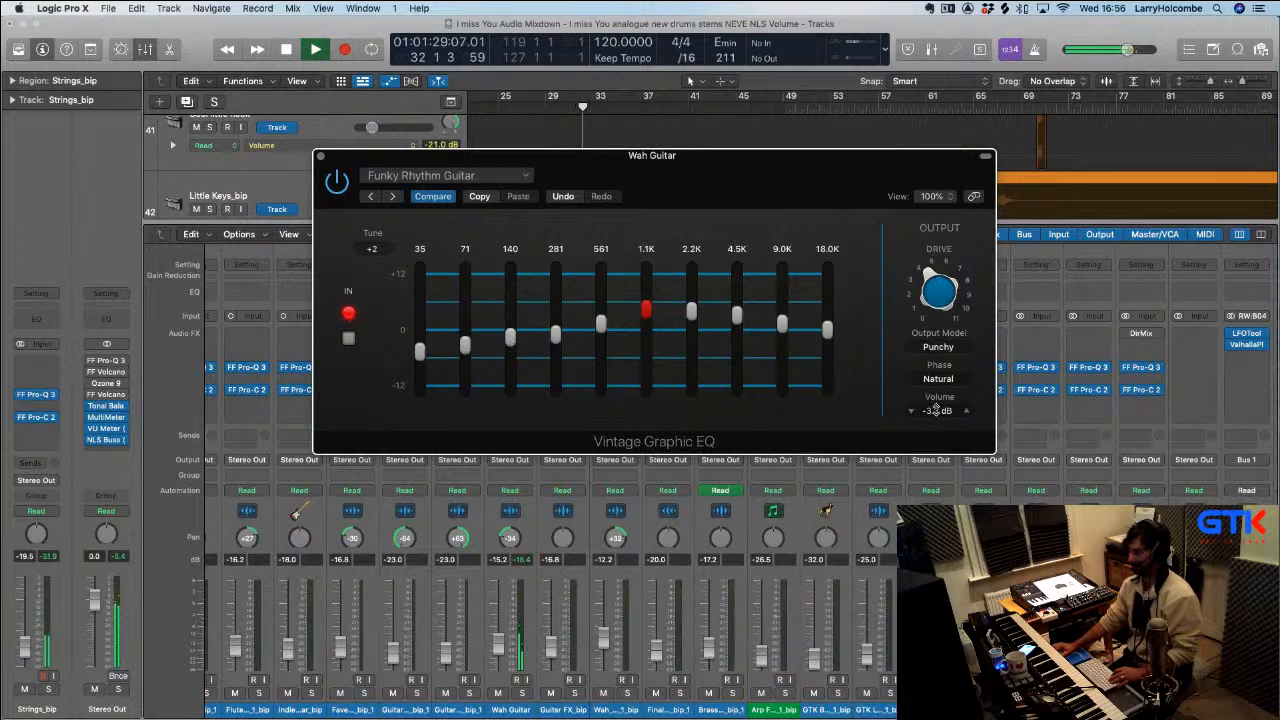
left_click(320, 157)
key("x")
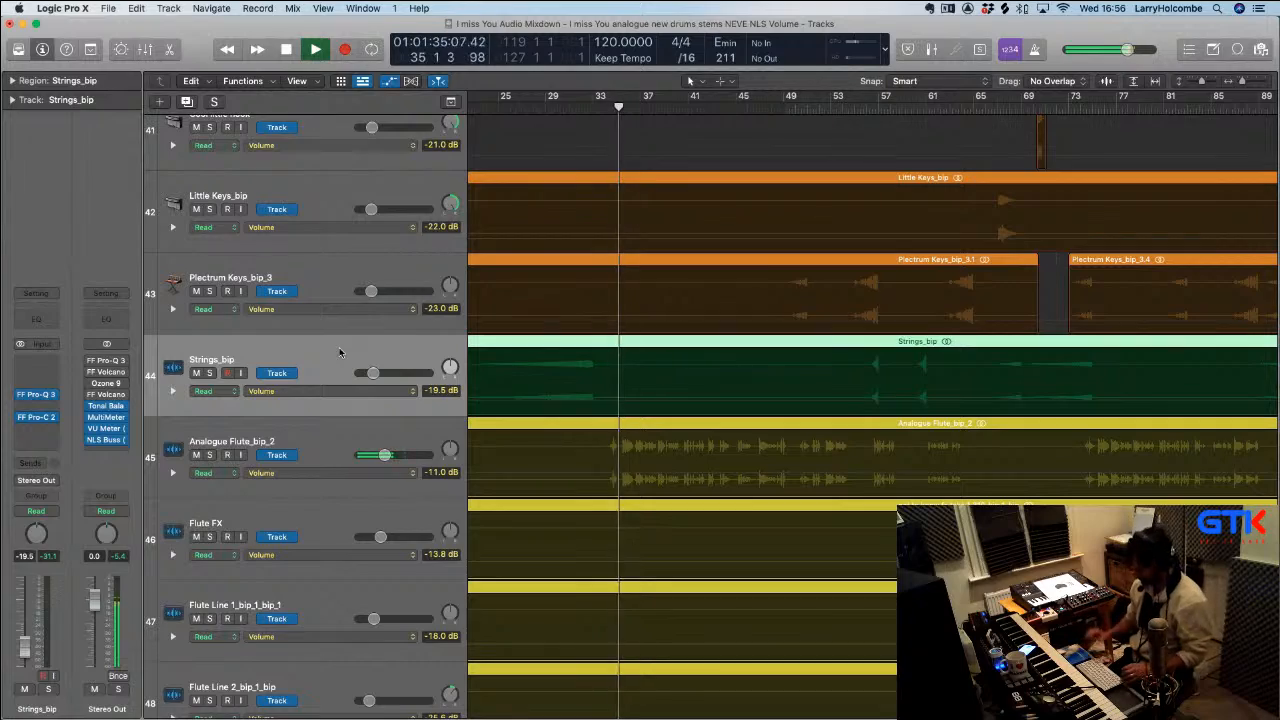
Keep the song playing into the Plectrum Keys_bip_3 part and set that track's volume to -21.0 dB
key("super+Up")
key("super+Up")
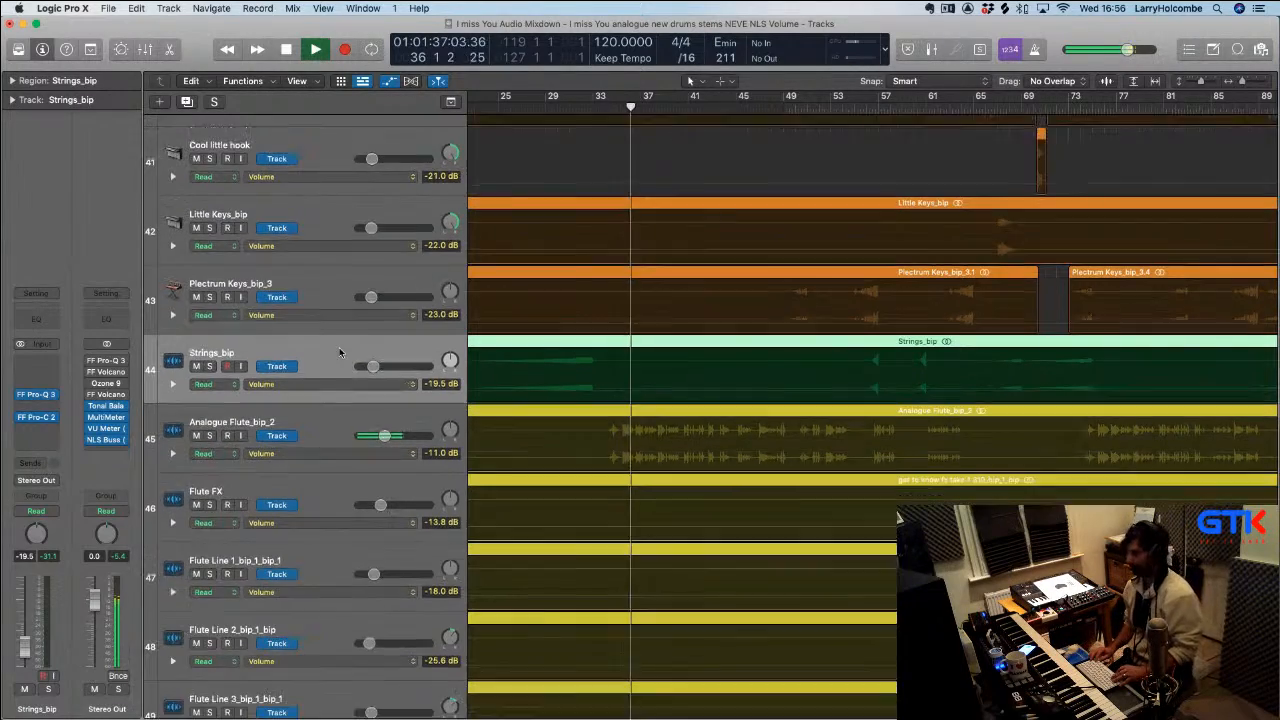
key("super+Up")
key("super+Left")
key("super+Left")
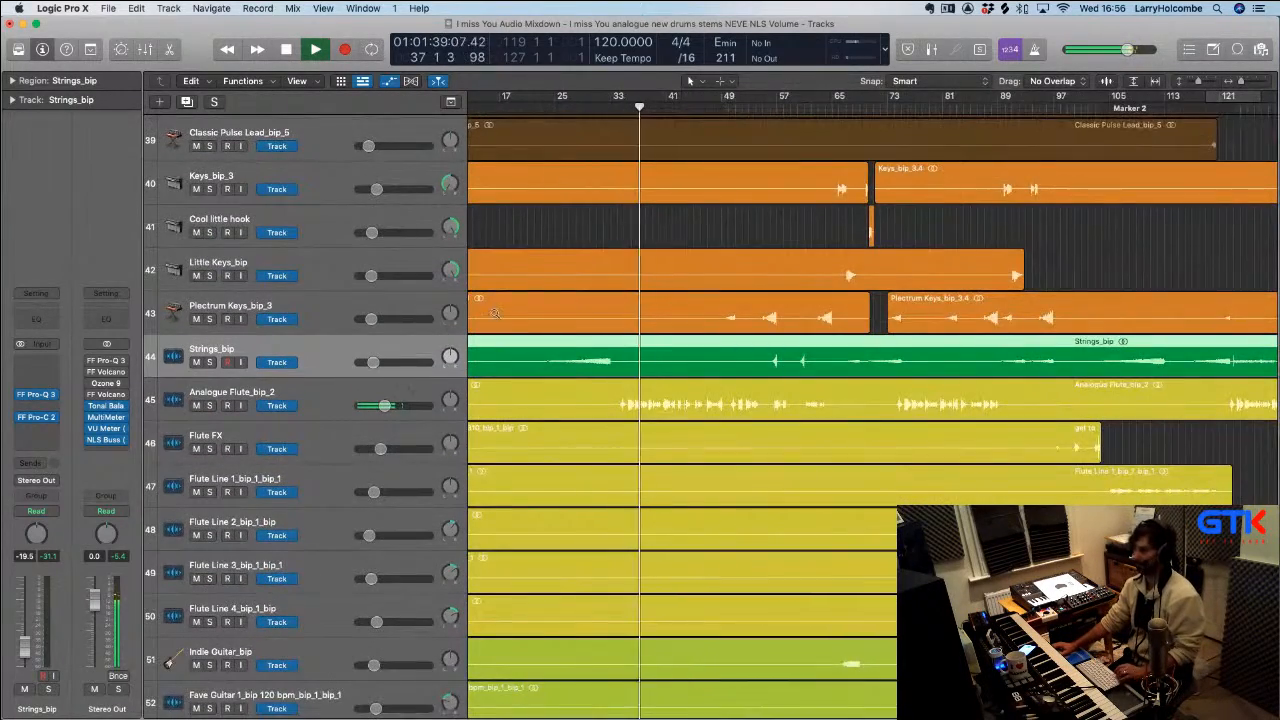
scroll(548, 200, "down", 1)
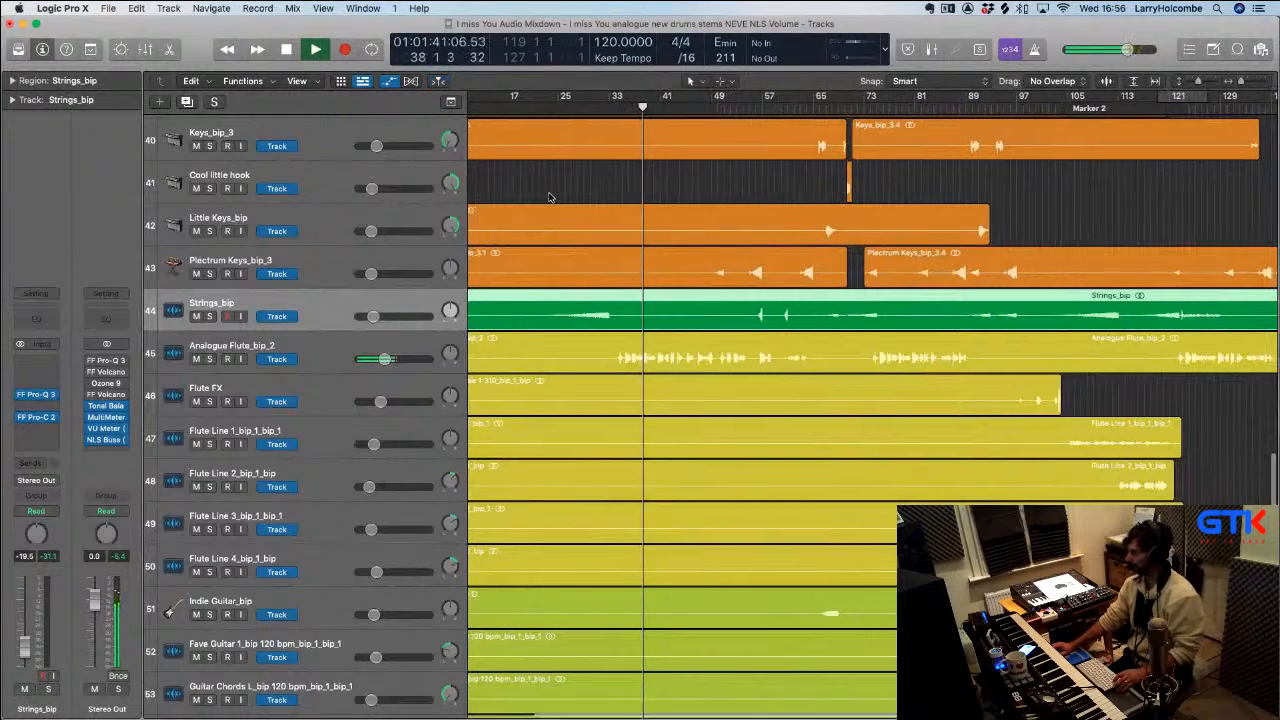
scroll(548, 197, "up", 1)
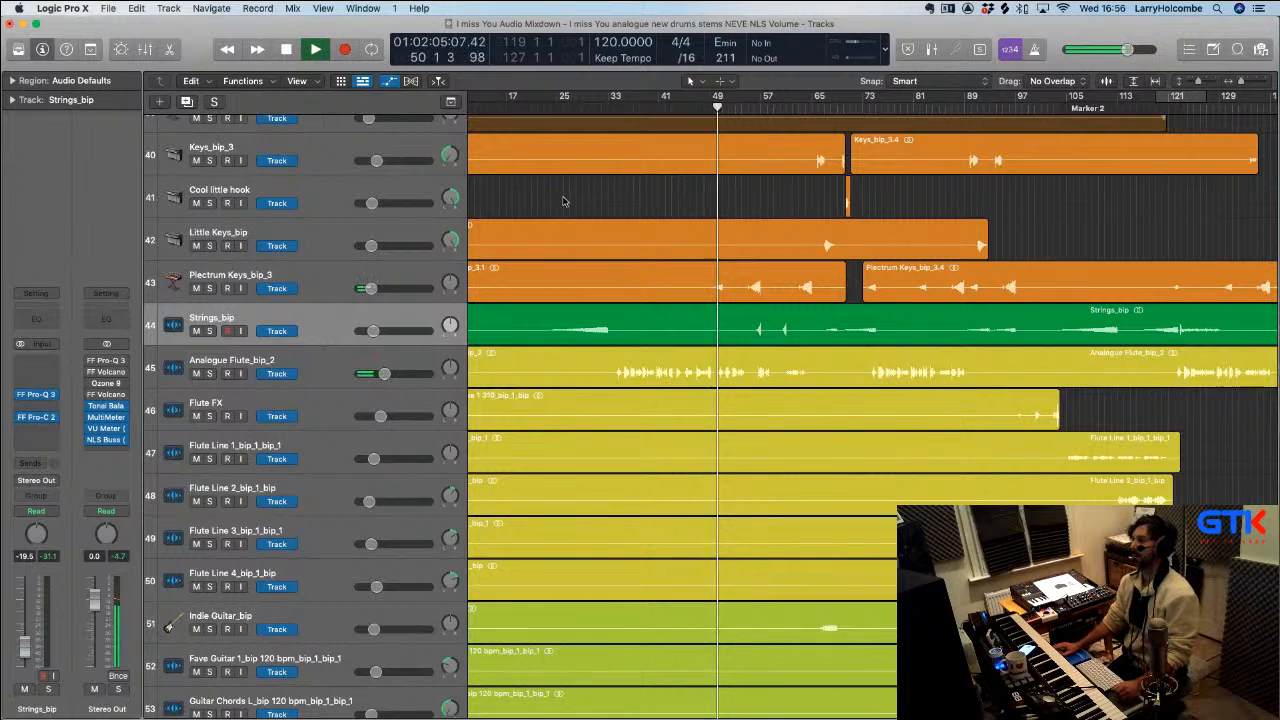
left_click(345, 285)
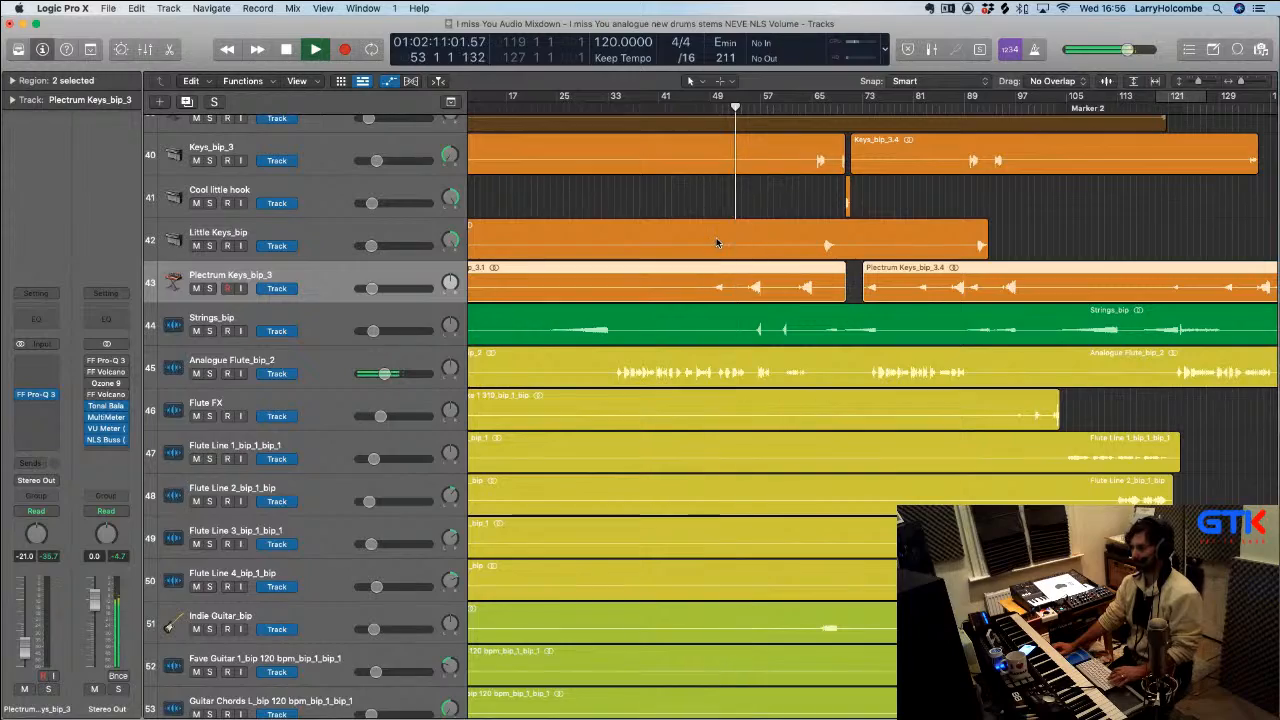
Stop playback, then cycle and play bars 55 to 57 around the Plectrum Keys swell
key("x")
key("space")
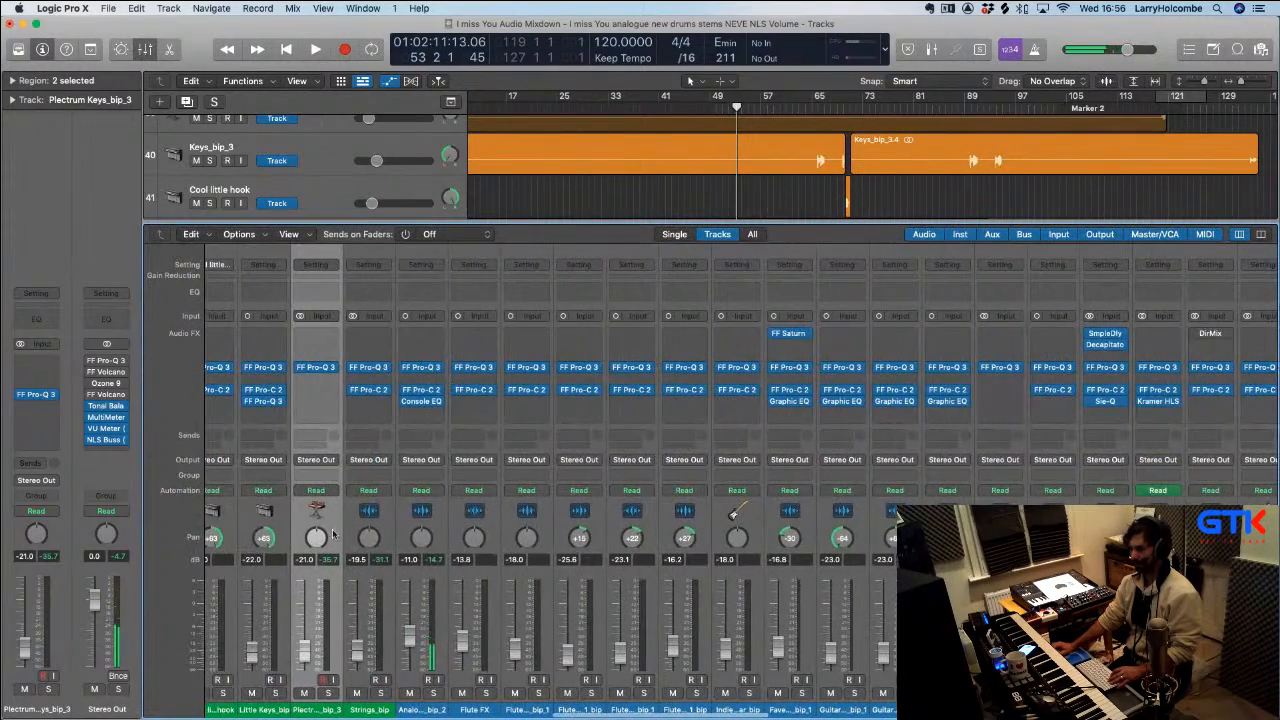
key("x")
key("z")
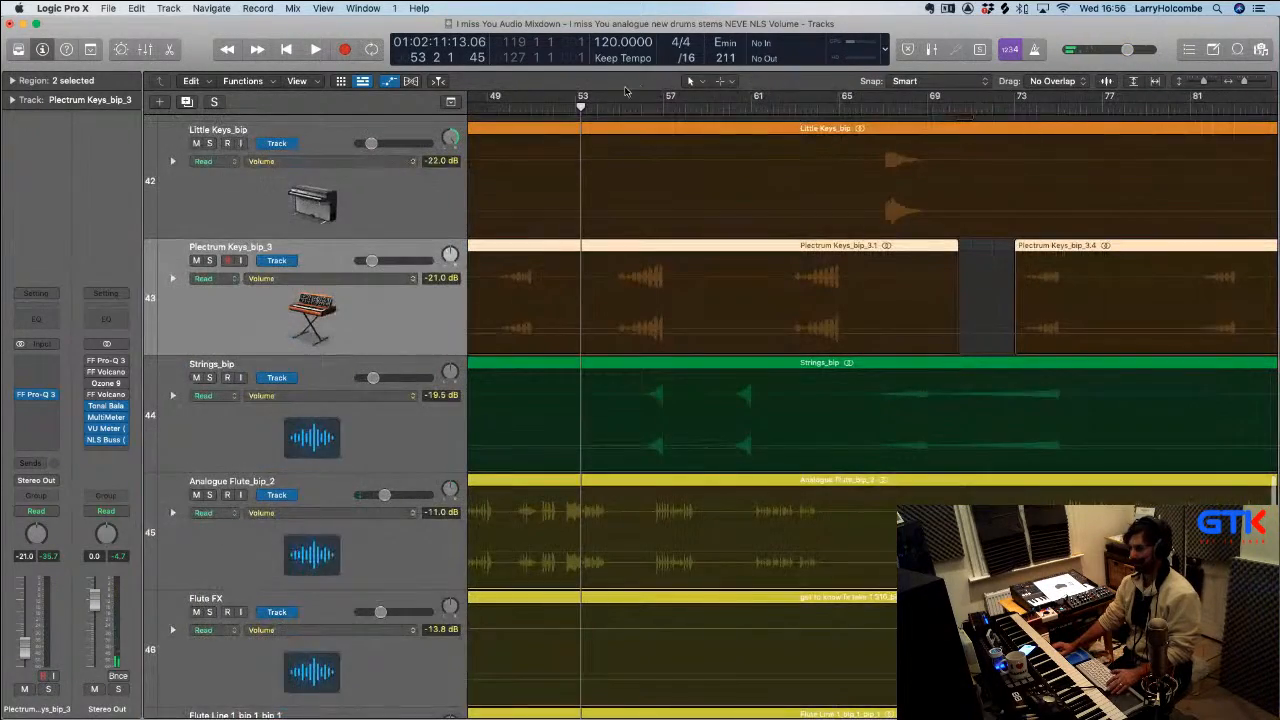
left_click_drag(621, 95, 656, 117)
key("space")
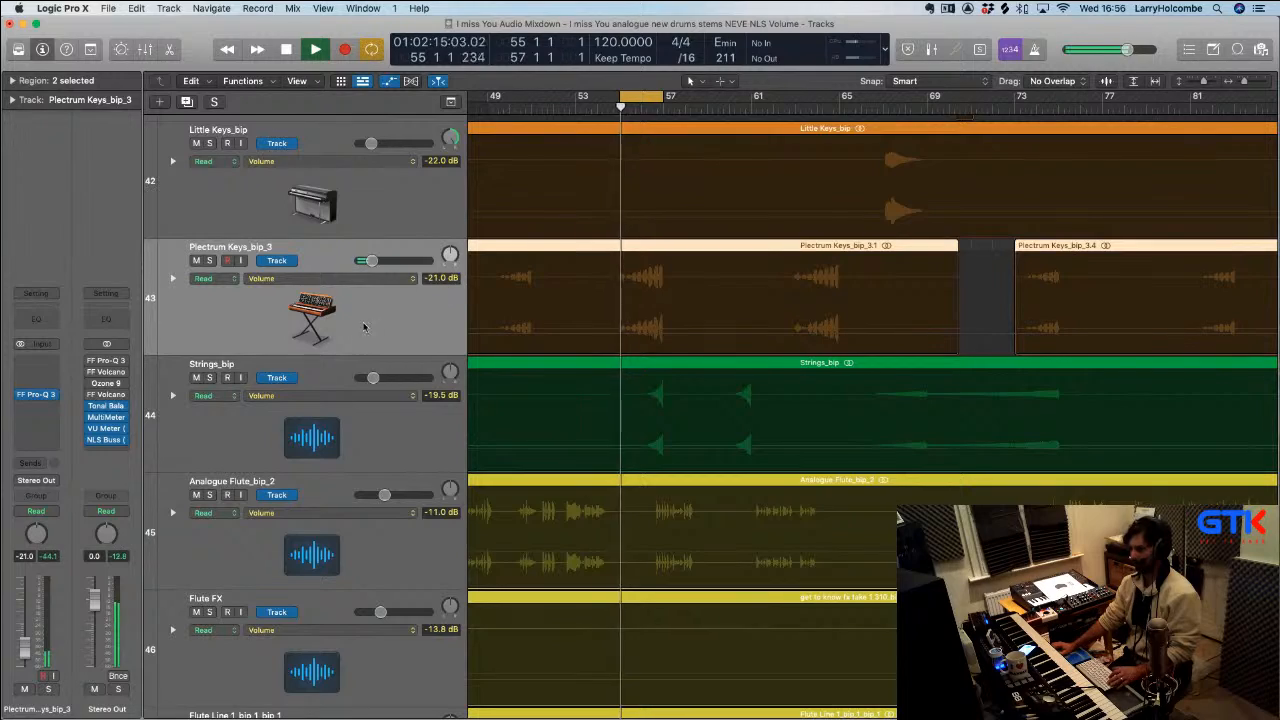
Check the FabFilter Pro-C 2 settings on the Little Keys channel and add the same compressor to the Plectrum Keys channel
key("x")
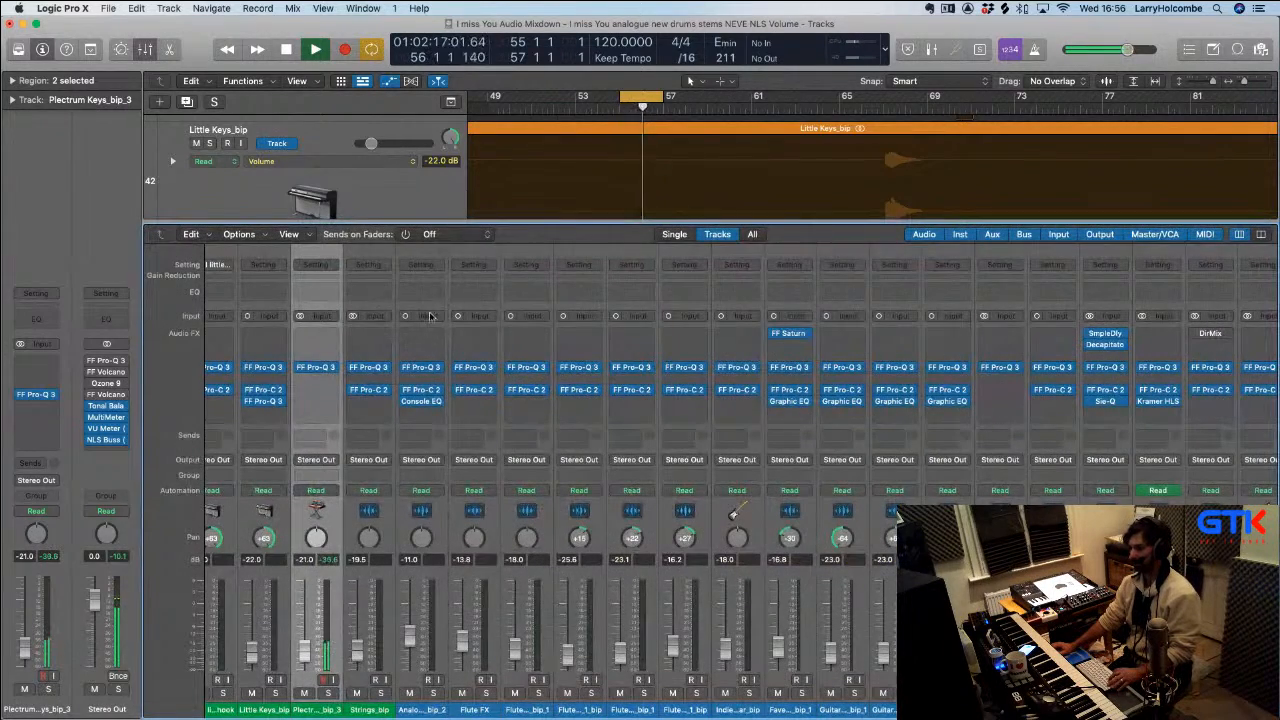
scroll(430, 317, "left", 2)
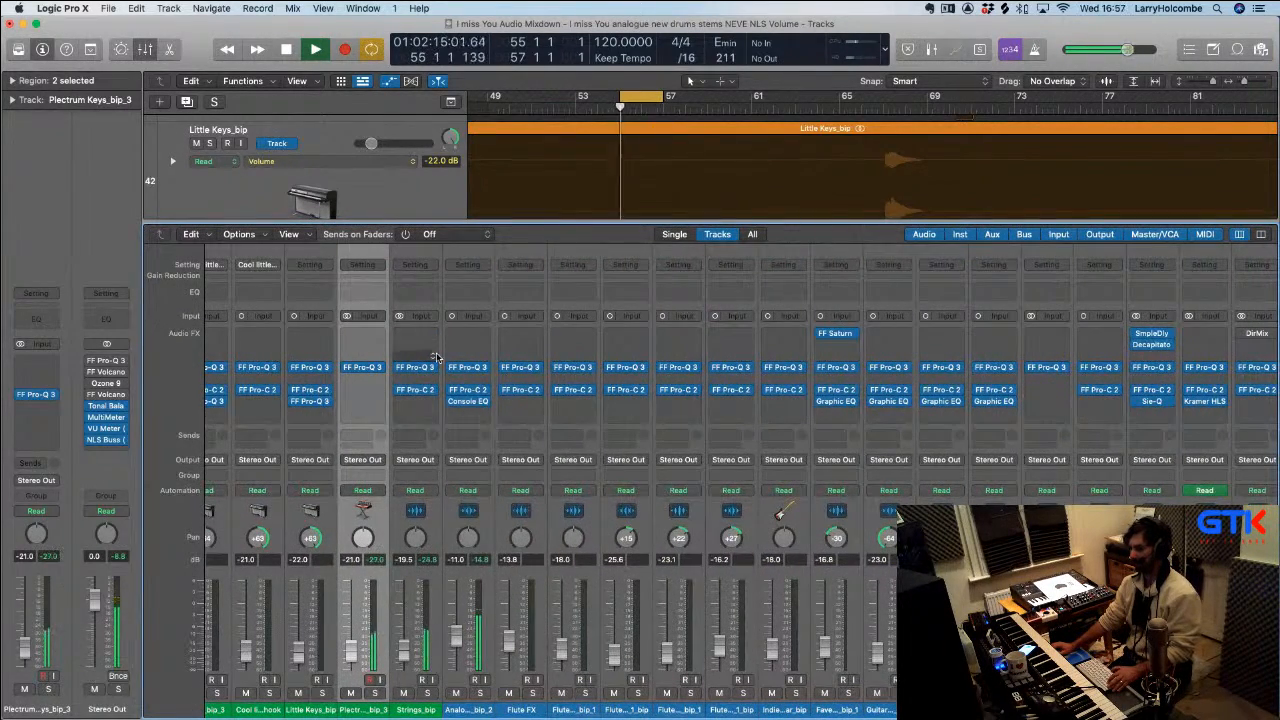
left_click(313, 390)
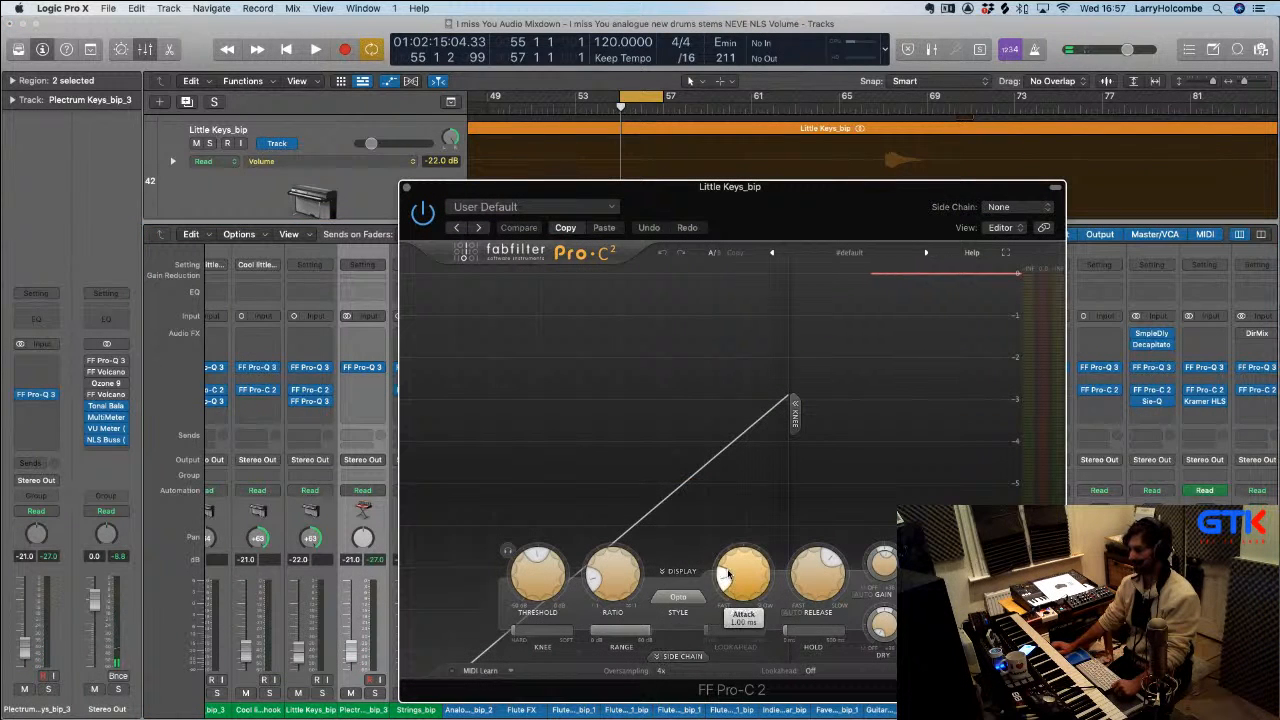
left_click_drag(481, 183, 614, 161)
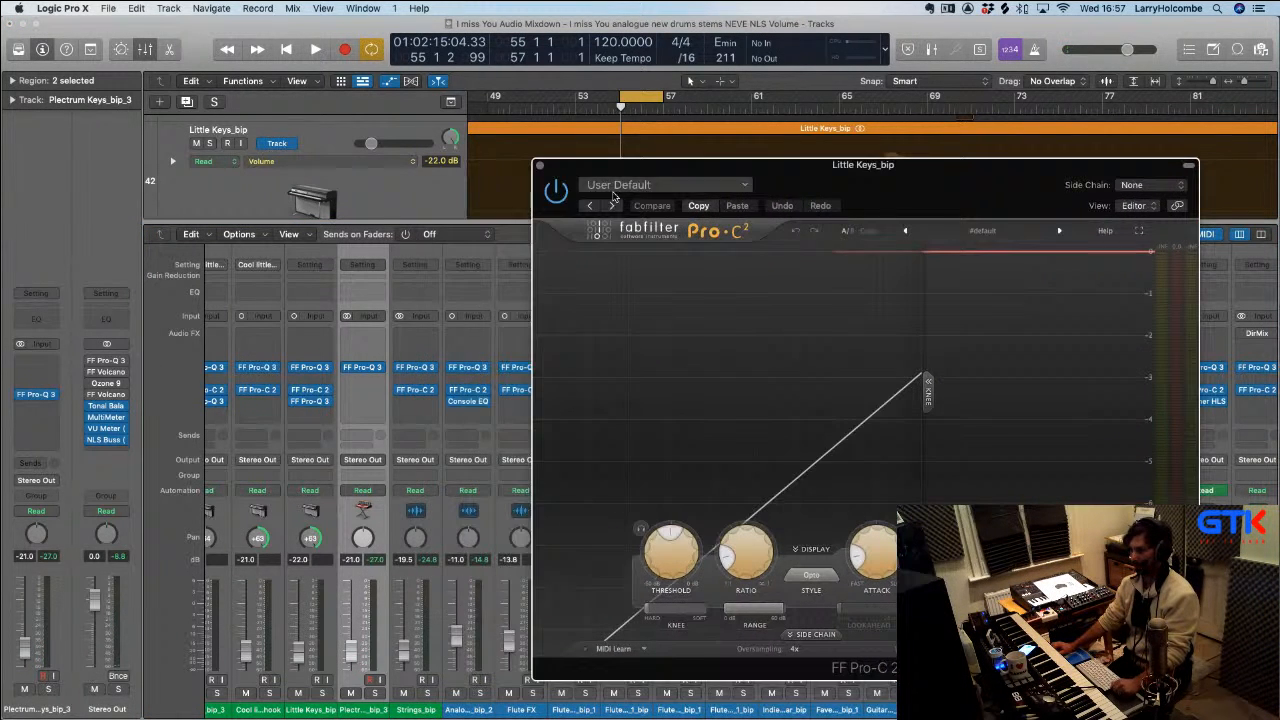
left_click(361, 392)
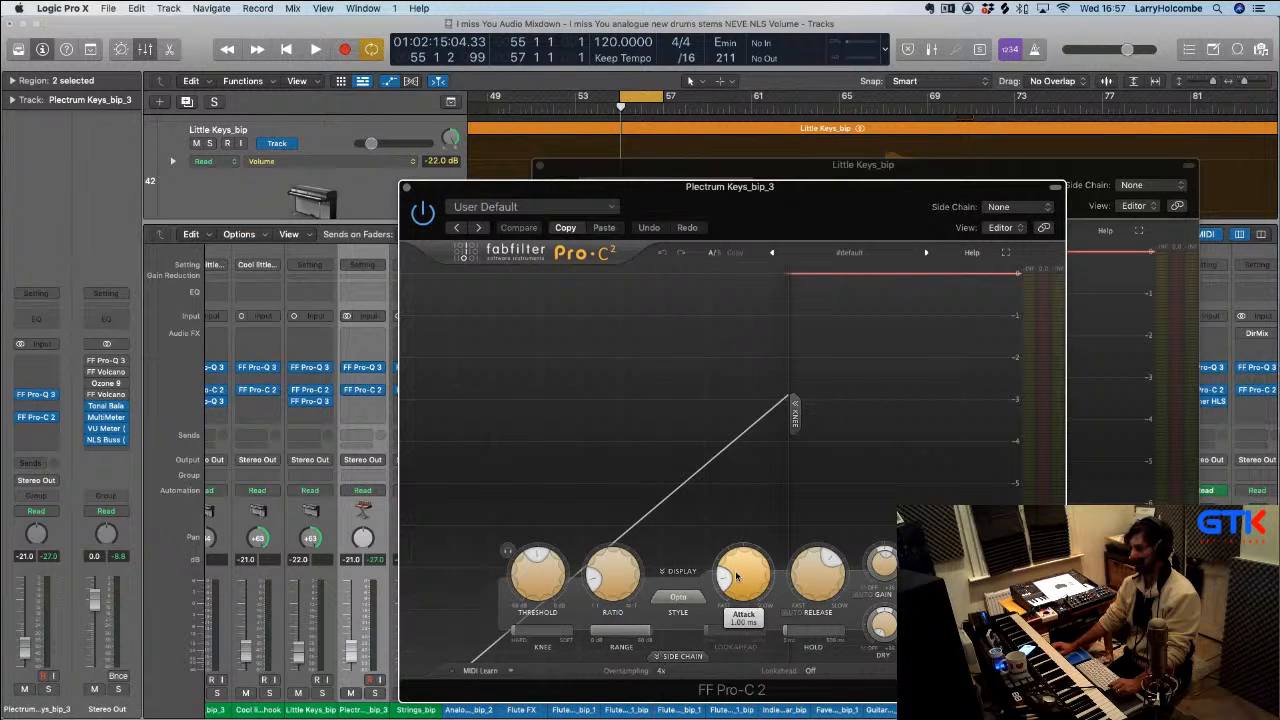
mouse_move(813, 581)
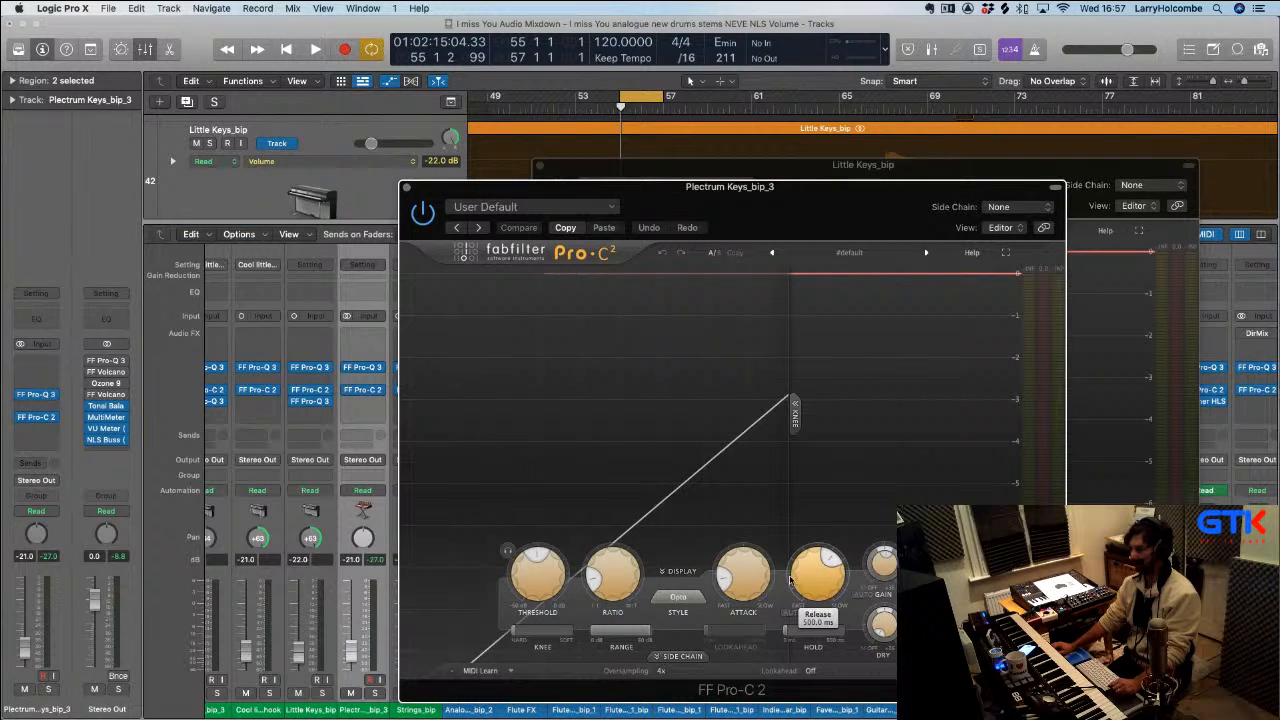
Set the Plectrum Keys Pro-C 2 threshold to -24 dB during looped playback, then stop and close both compressor windows and the mixer
key("space")
left_click_drag(537, 585, 541, 600)
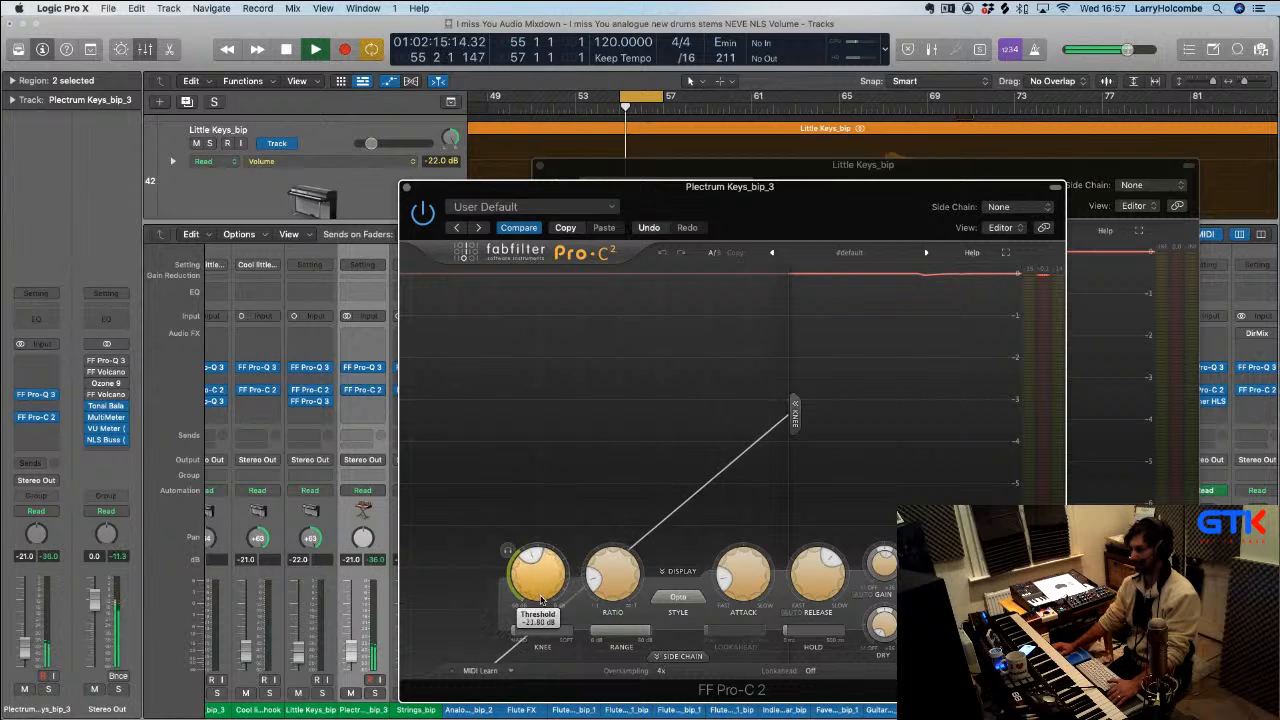
mouse_move(611, 598)
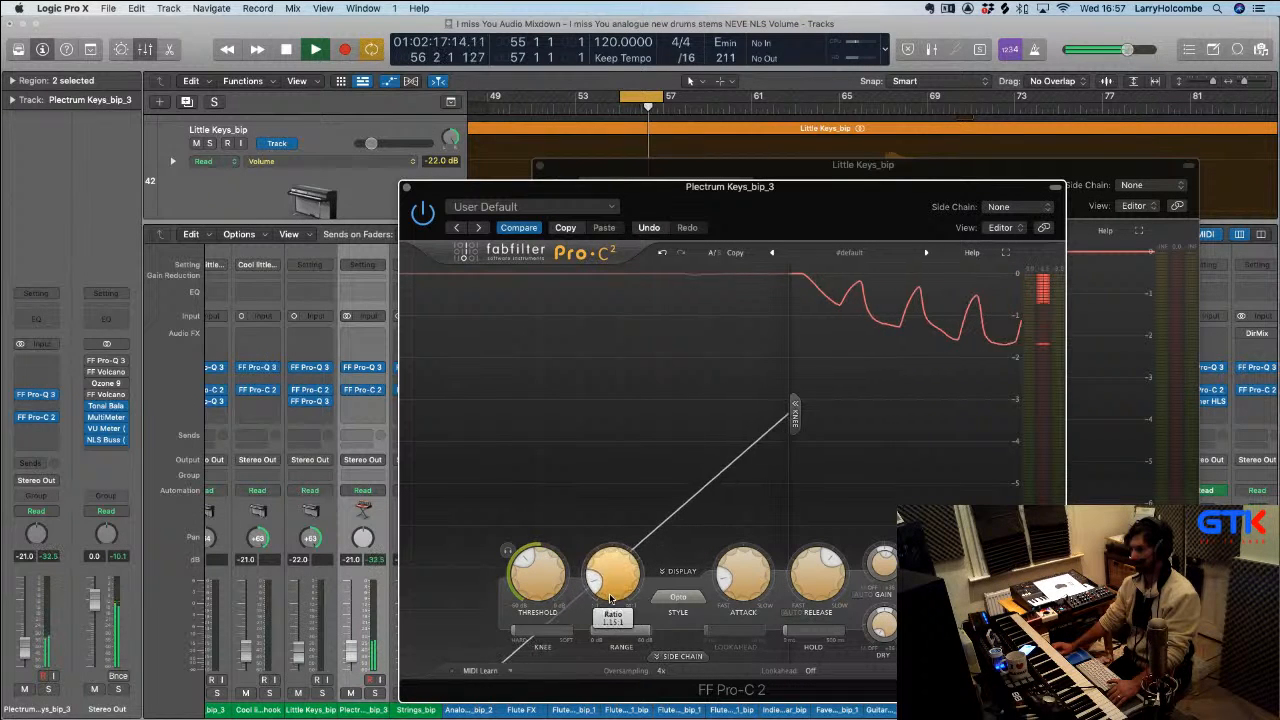
left_click_drag(537, 572, 541, 570)
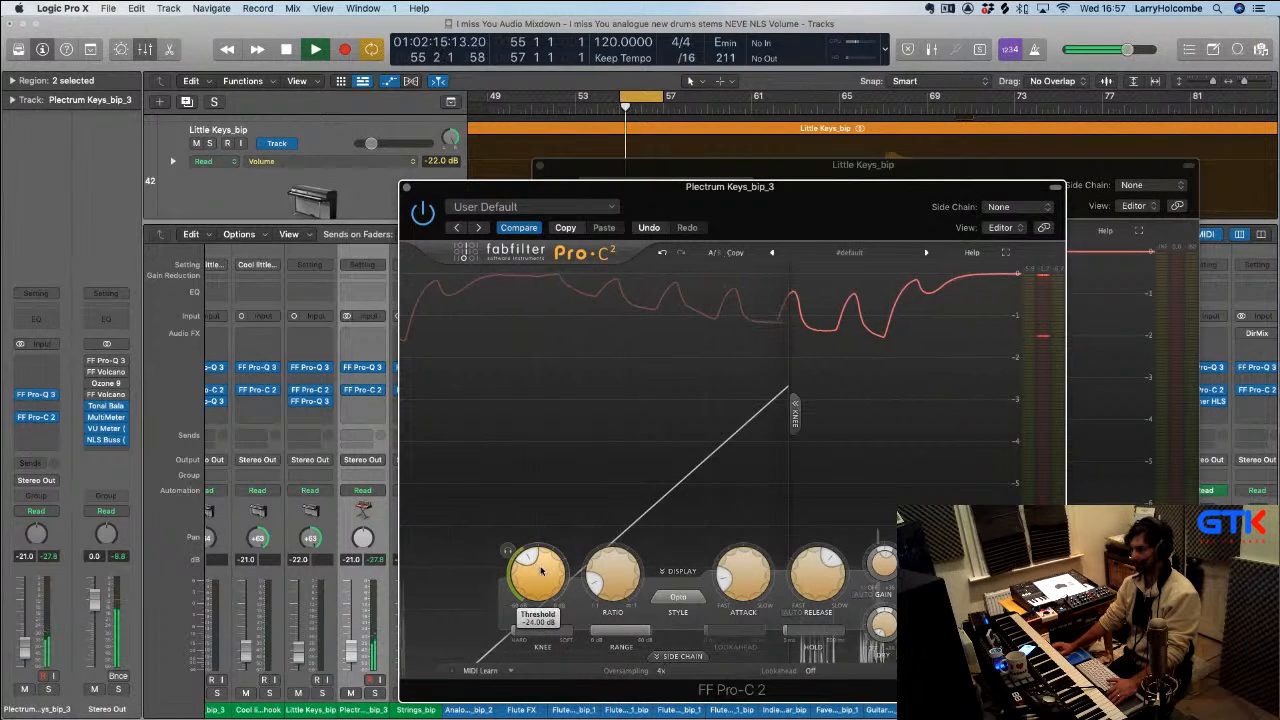
key("space")
key("super+w")
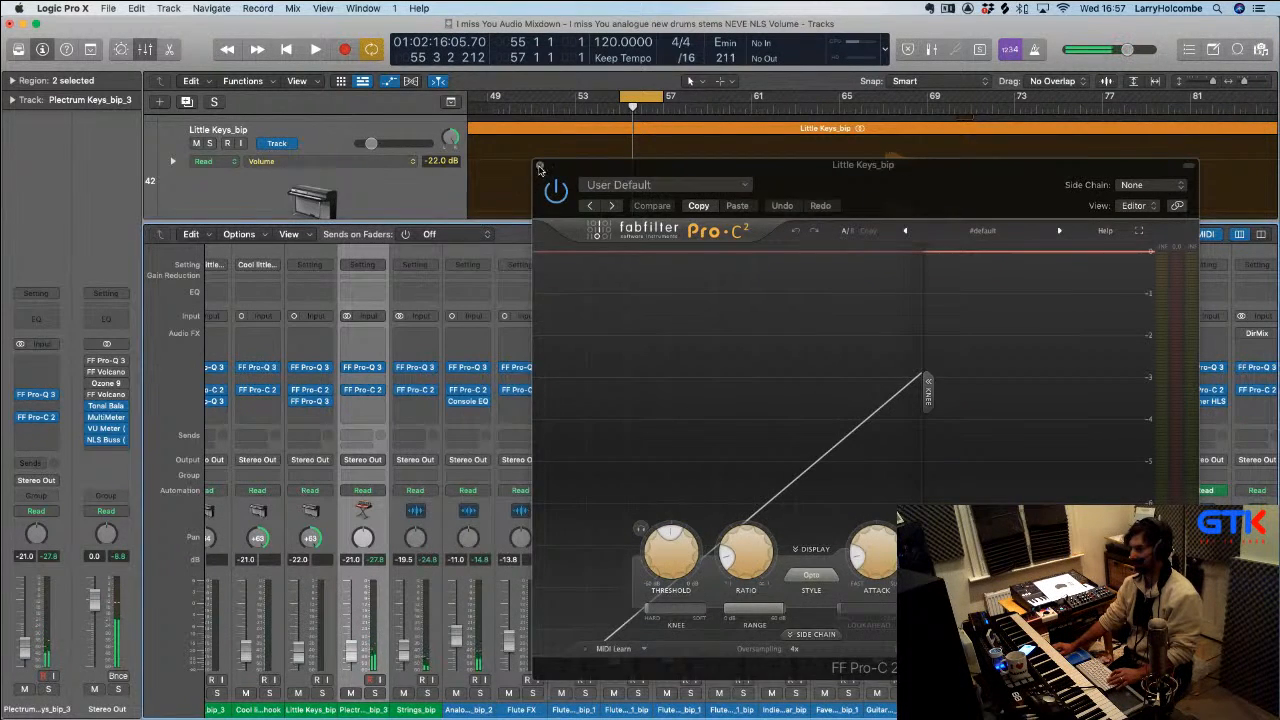
left_click(540, 167)
key("x")
Zoom in on the Plectrum Keys swell and loop one bar of it, first from 55 4 1, then from 56 2 1
left_click_drag(600, 264, 734, 300)
key("z")
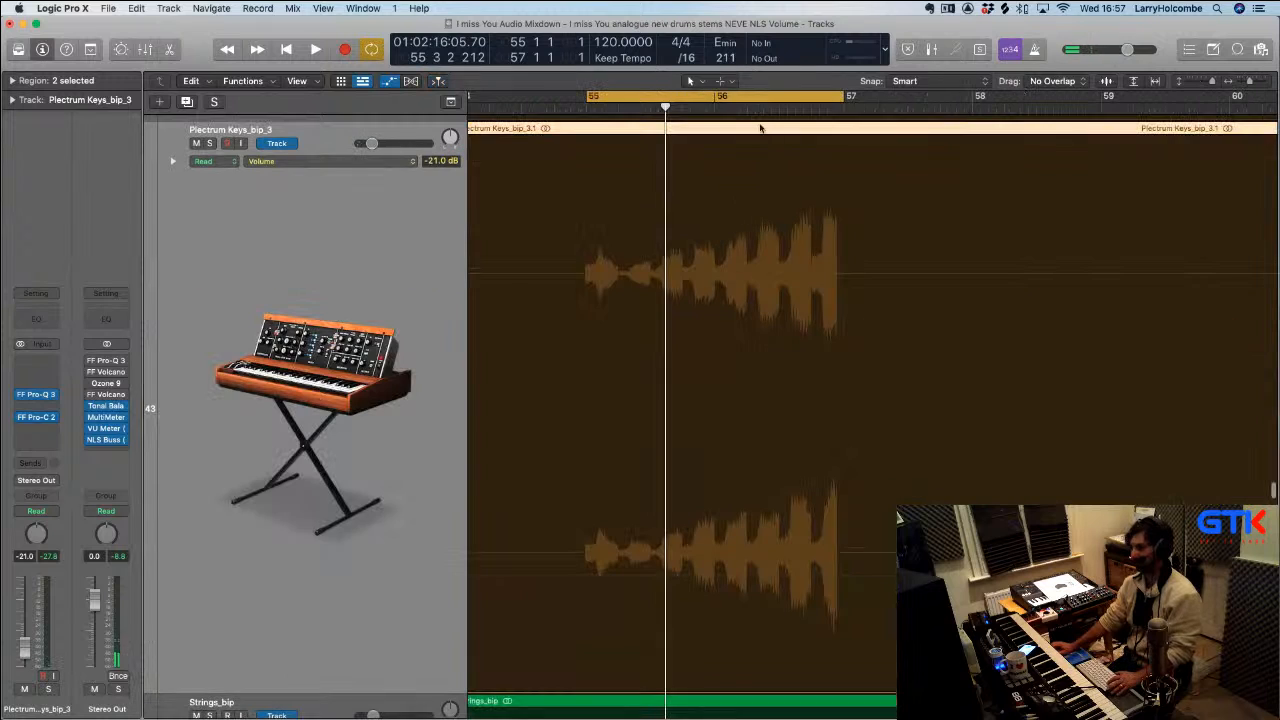
left_click_drag(706, 94, 811, 119)
key("space")
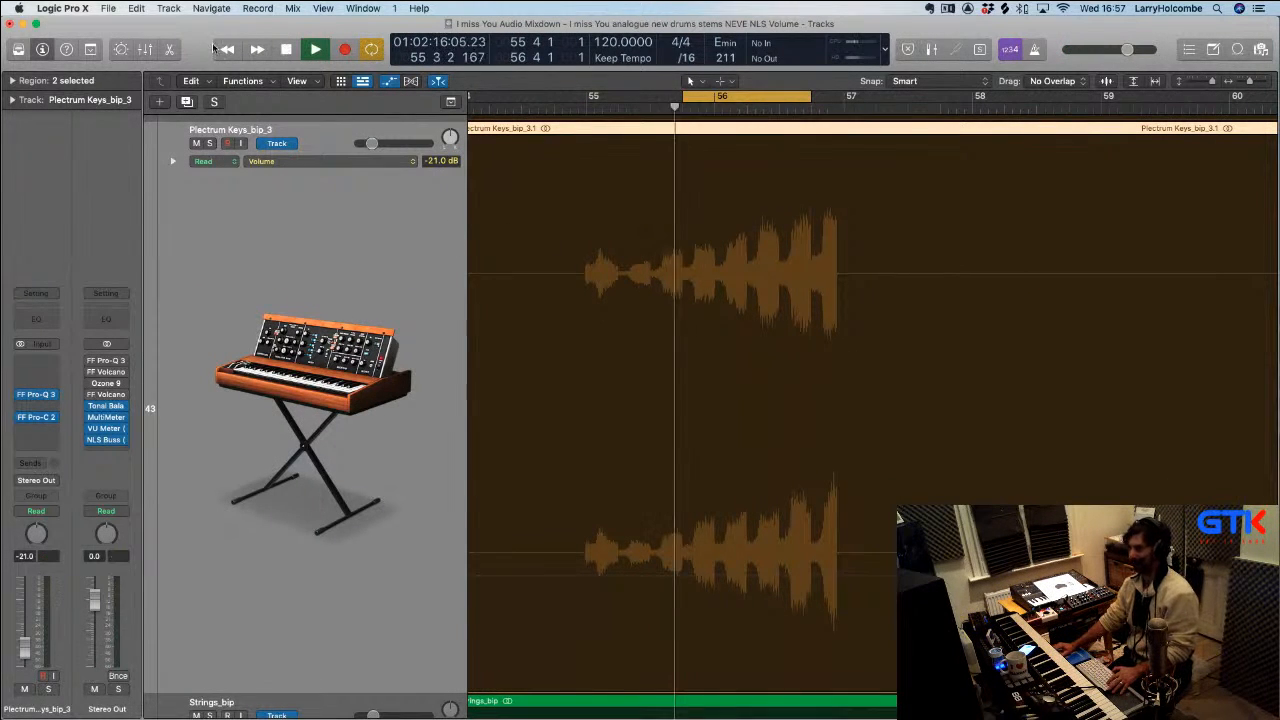
key("super+Up")
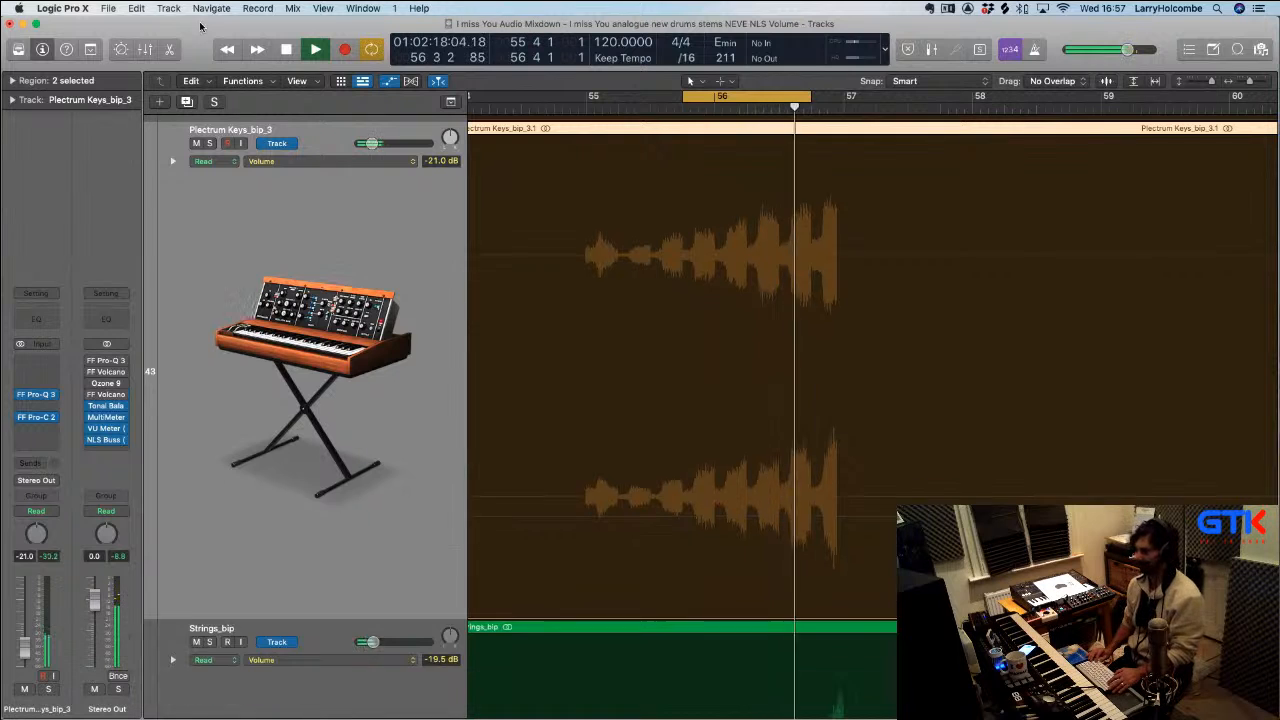
left_click_drag(719, 94, 784, 98)
key("super+Up")
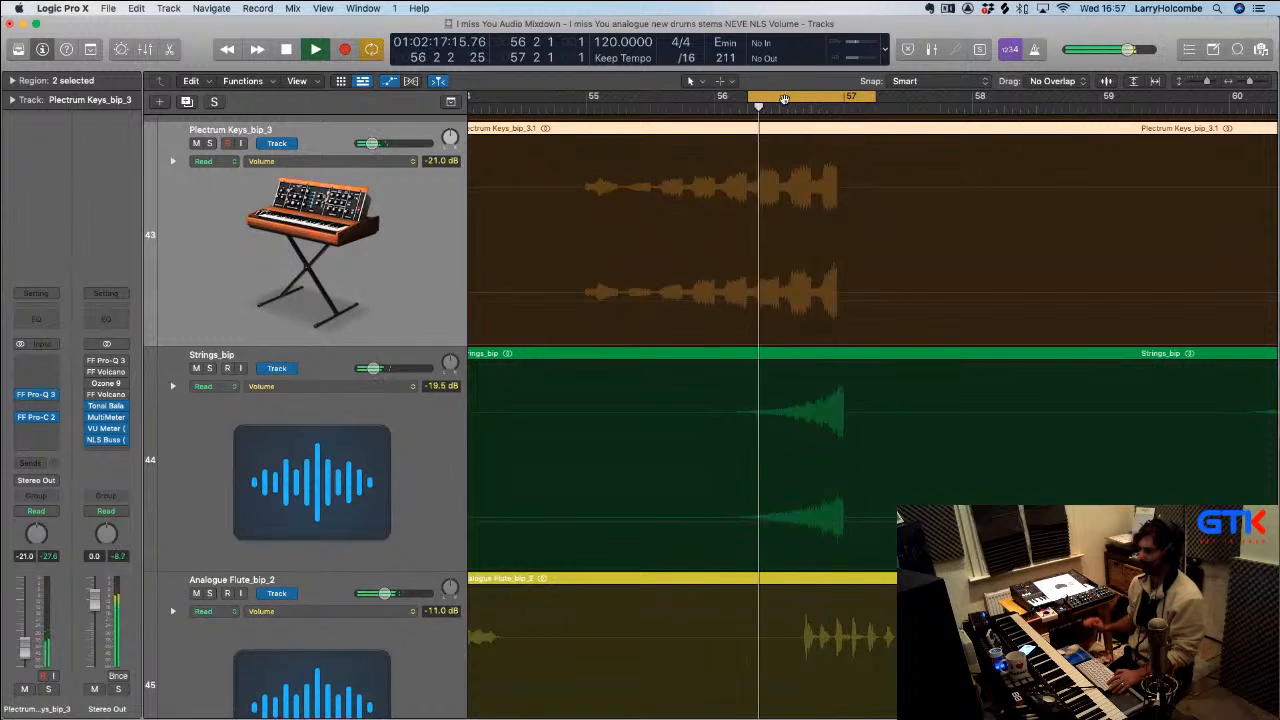
Stop playback, turn cycling off, and zoom the arrangement out to show the tracks around Plectrum Keys
key("super+Up")
key("super+Up")
key("super+Up")
key("super+Left")
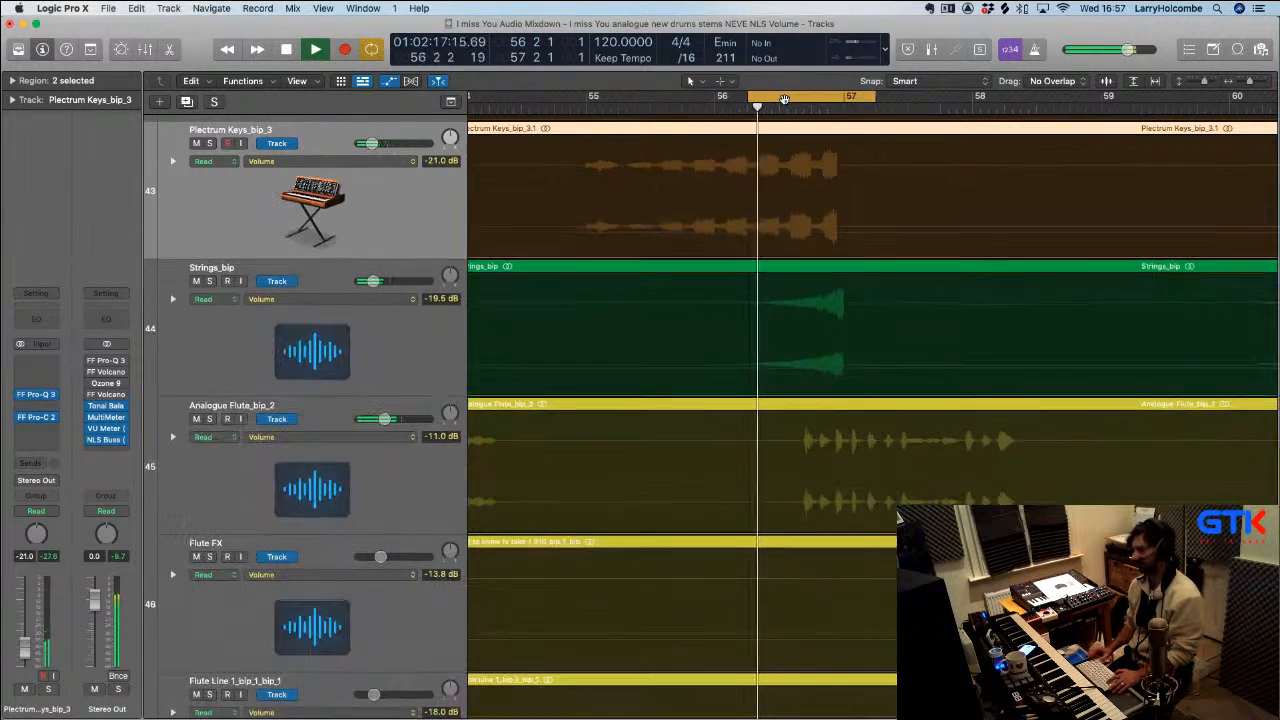
key("super+Up")
key("super+Left")
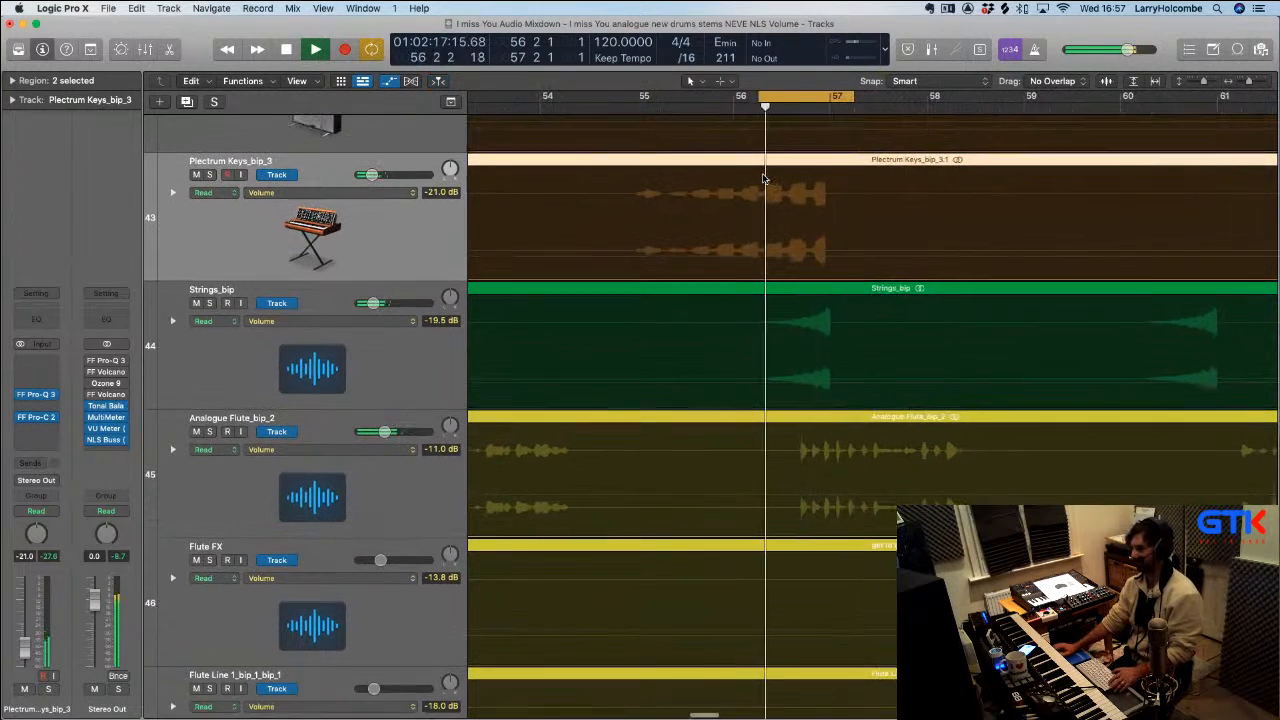
key("super+Up")
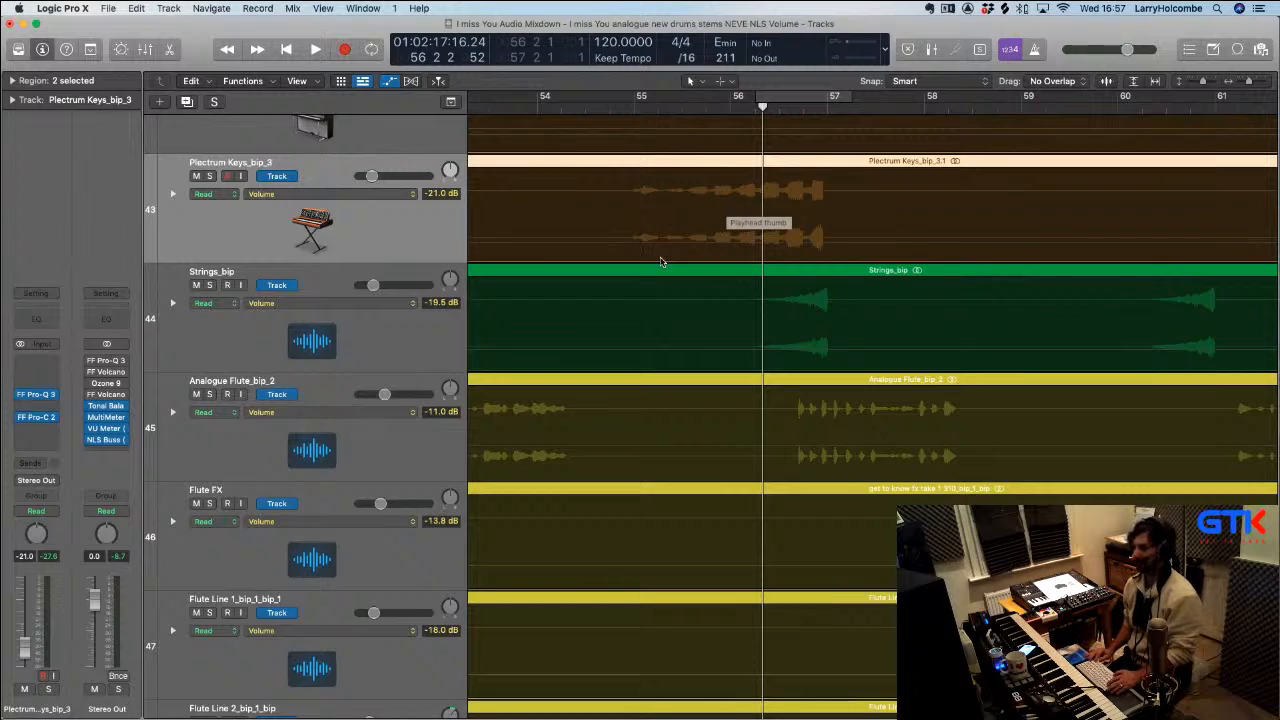
key("super+Up")
key("super+Up")
key("super+Up")
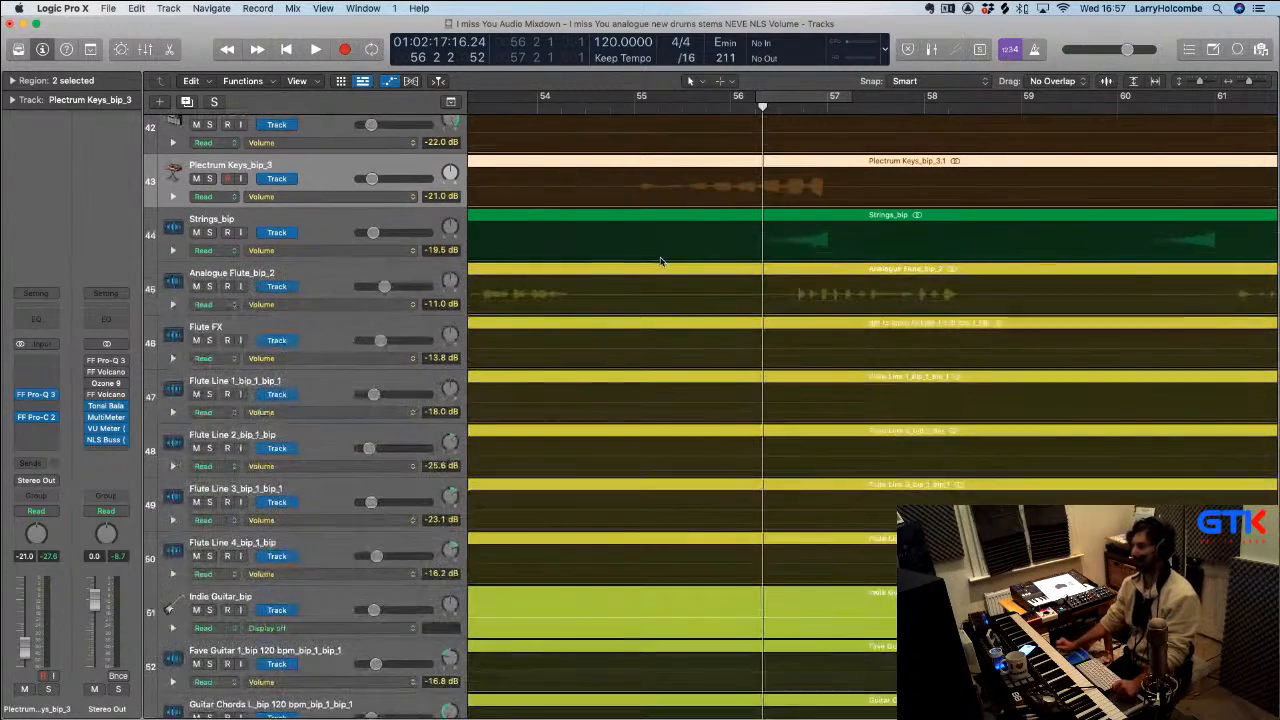
key("super+Up")
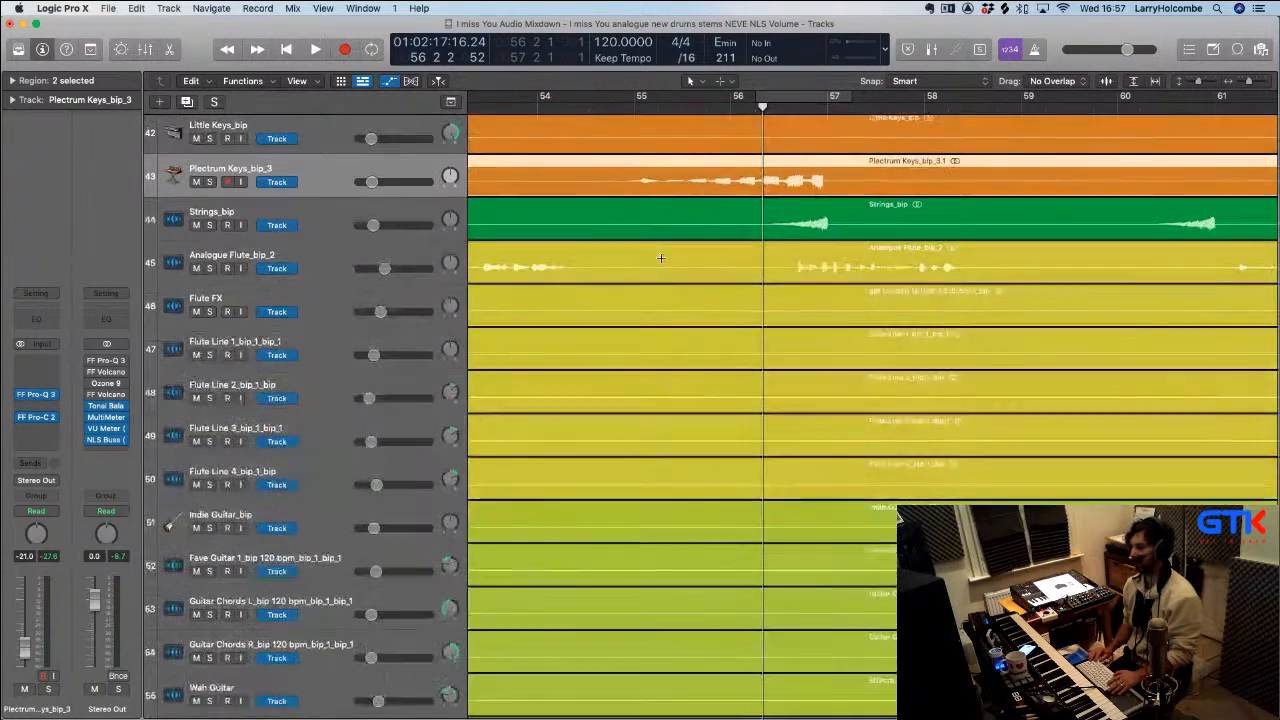
scroll(660, 256, "up", 1)
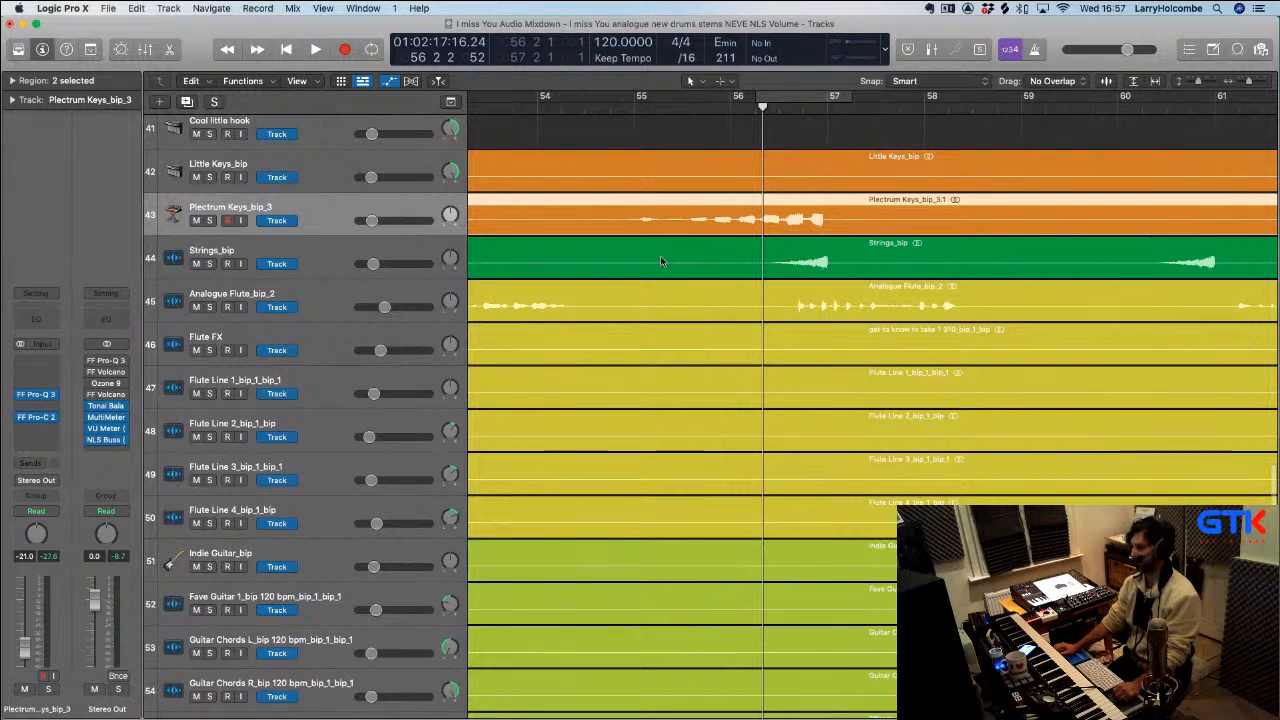
Set the cycle range from bar 55 to bar 57 and play it, briefly toggling solo on the Plectrum Keys track
scroll(499, 228, "up", 1)
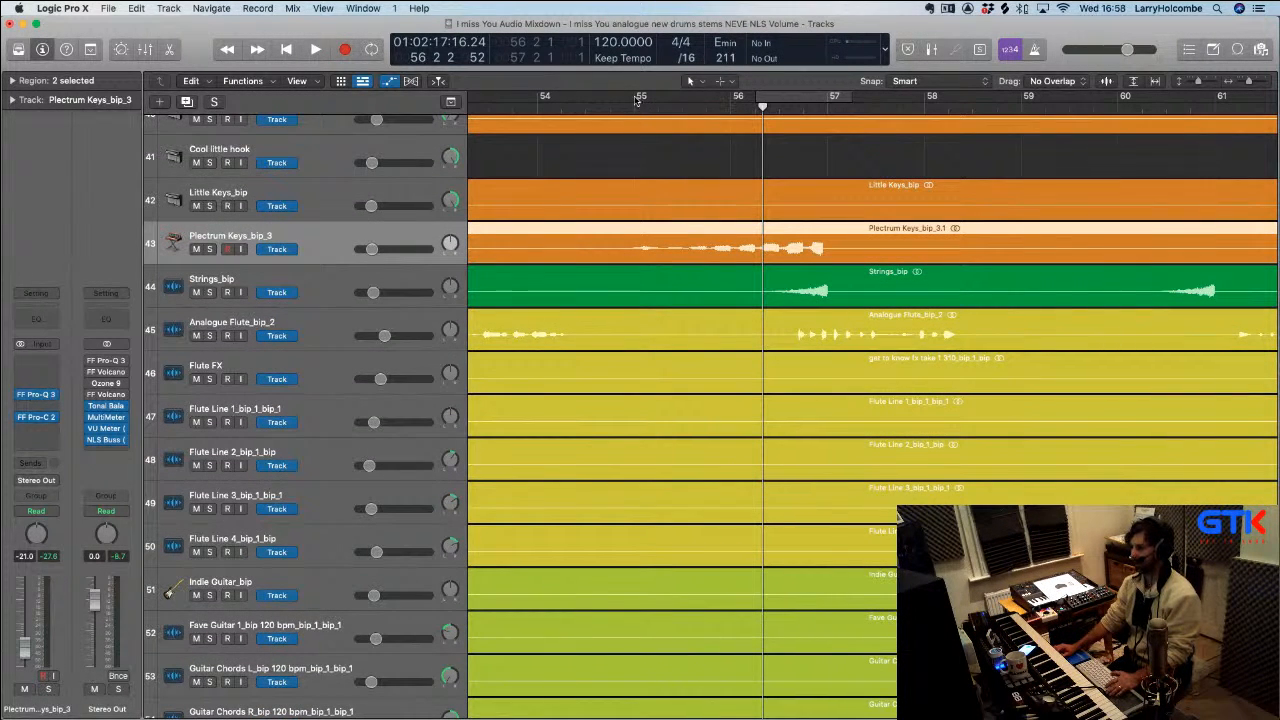
left_click_drag(636, 100, 834, 100)
key("space")
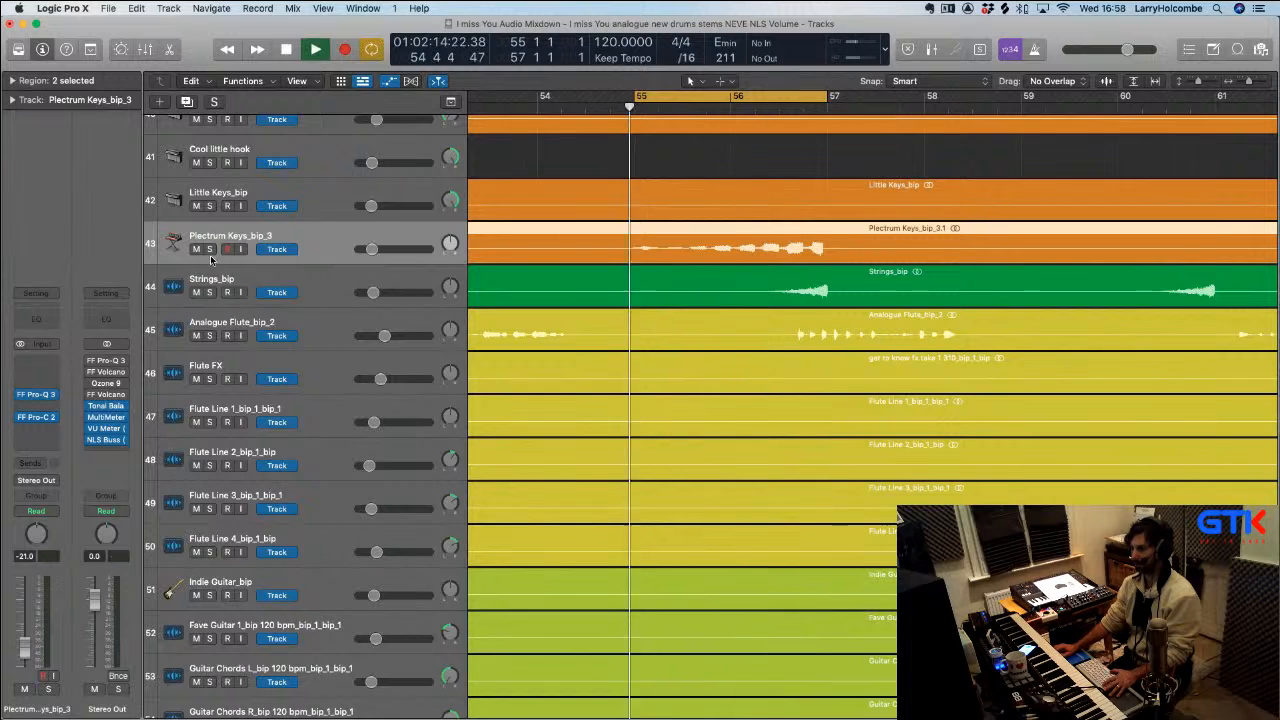
left_click(209, 249)
left_click(209, 249)
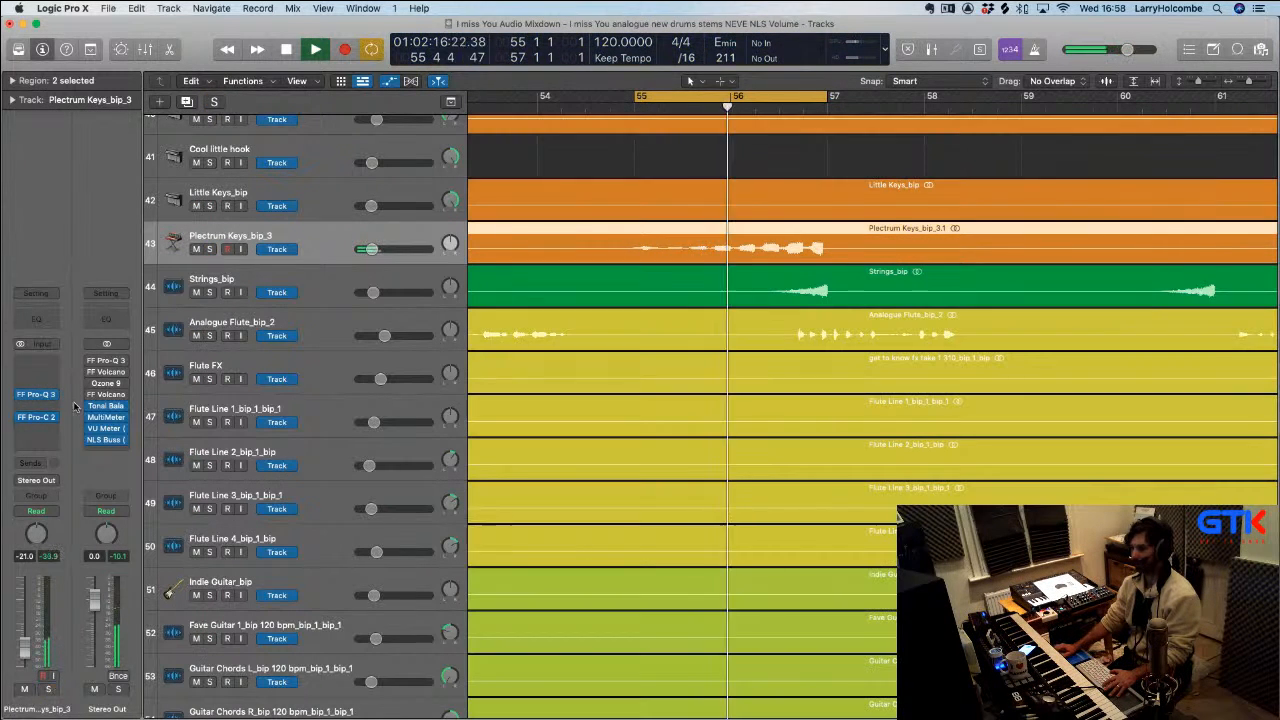
Insert FabFilter Pro-Q 3 after the Pro-C 2 compressor on the Plectrum Keys channel
left_click(38, 427)
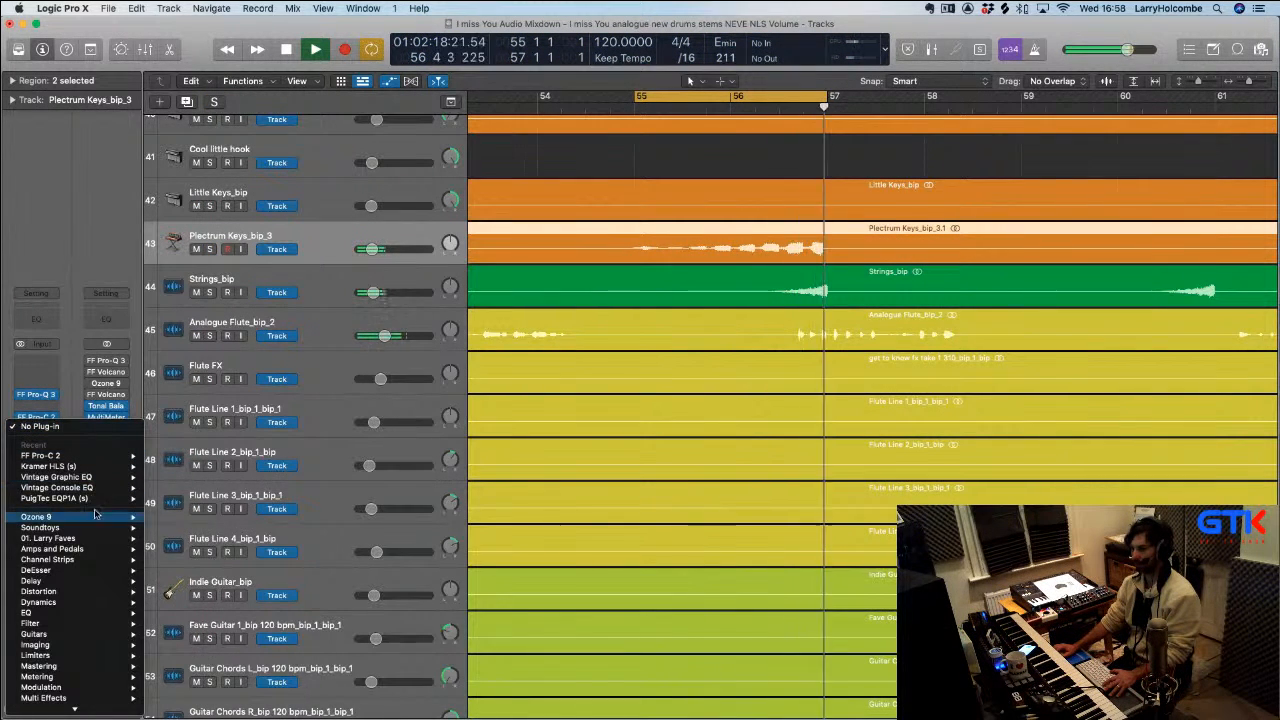
mouse_move(95, 538)
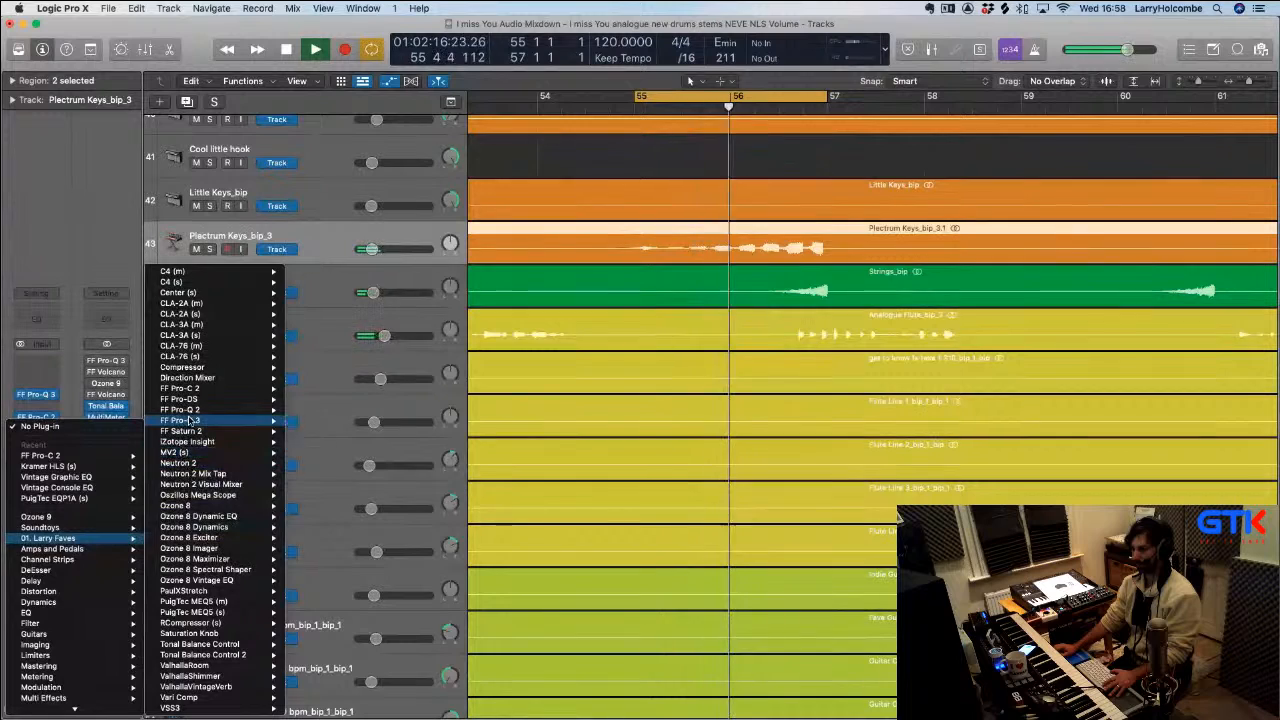
mouse_move(188, 421)
left_click(308, 421)
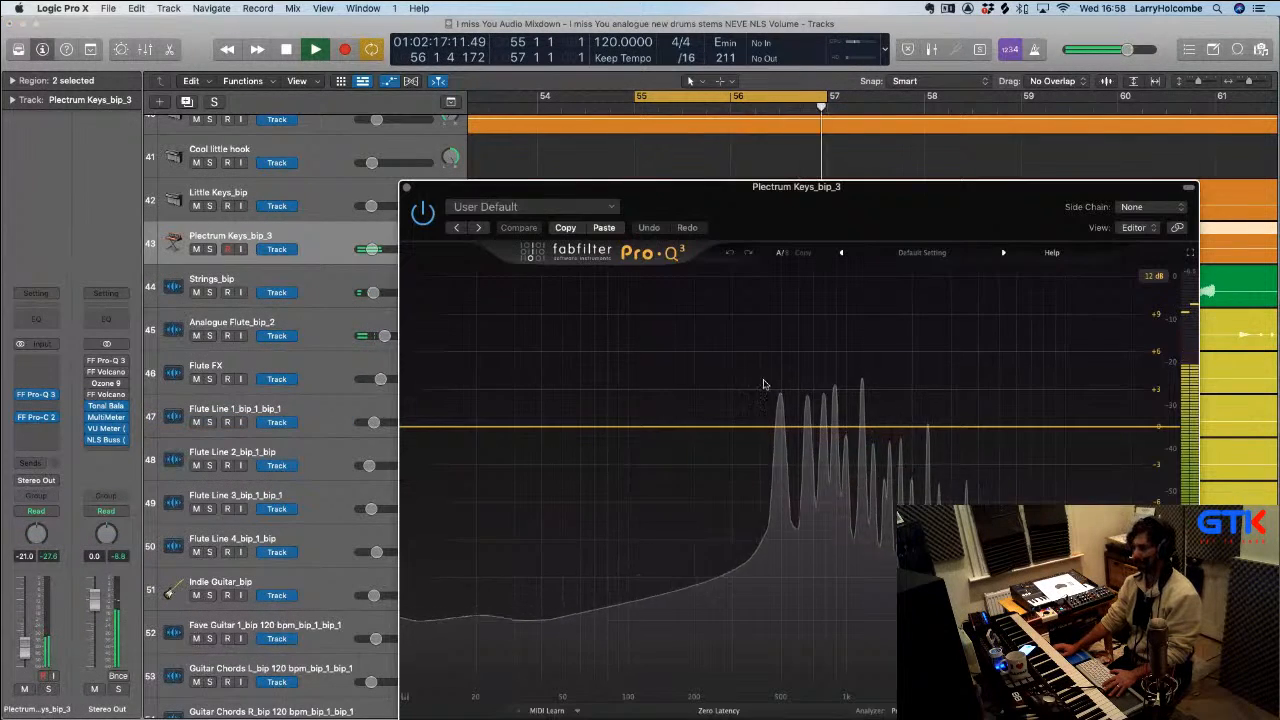
Add a bell boost of about 4 dB near 900 Hz in the new EQ and move its window up during playback
key("space")
left_click(731, 426)
left_click_drag(731, 426, 840, 375)
key("space")
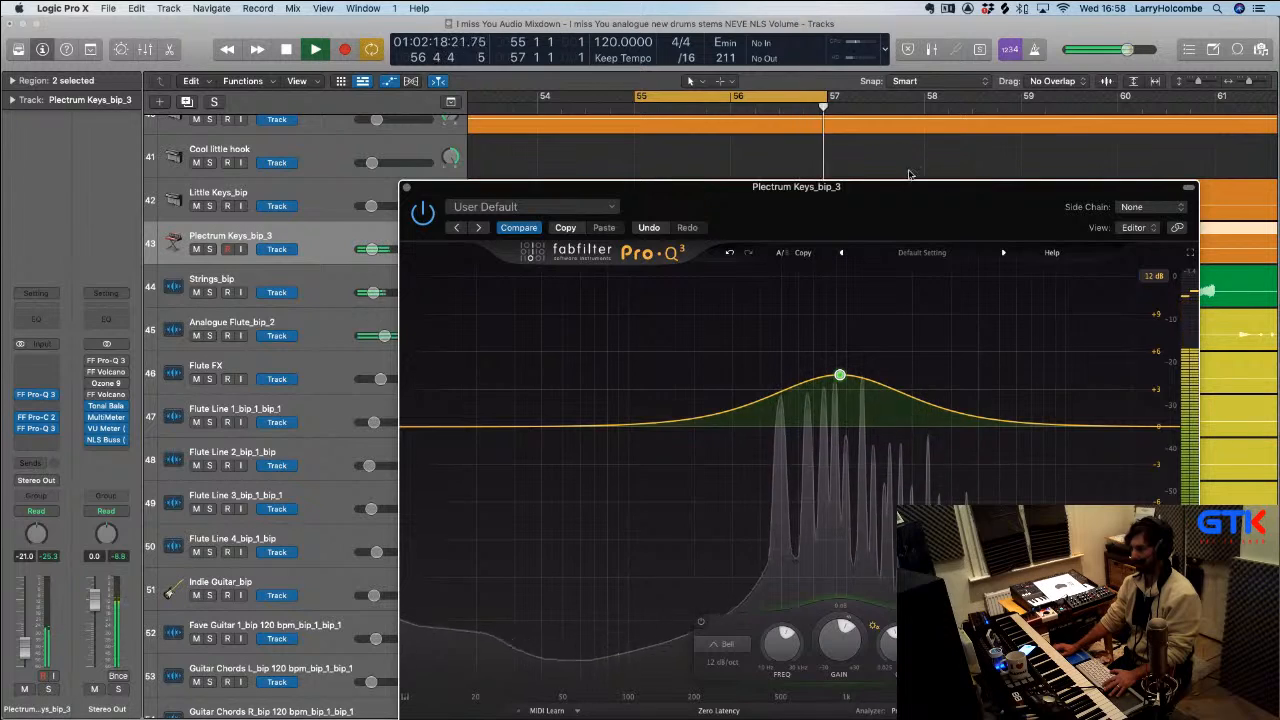
left_click_drag(760, 186, 702, 88)
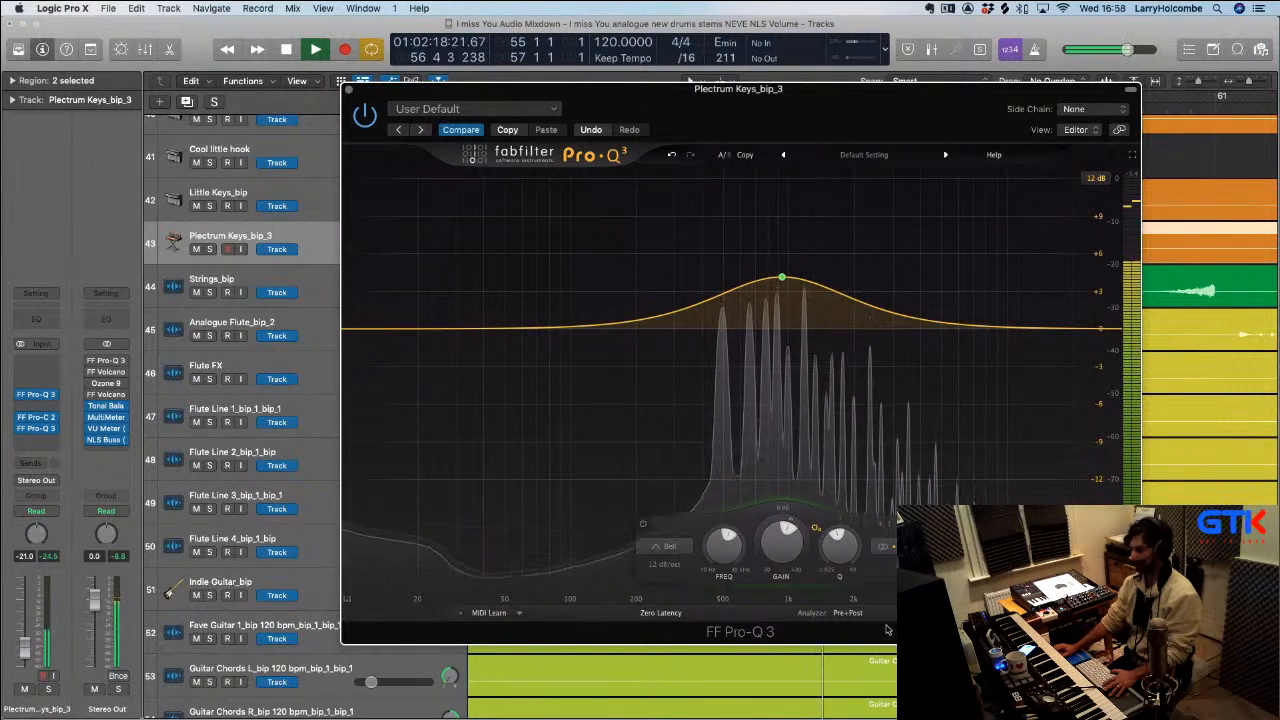
Add a low-shelf cut of -30 dB at about 38 Hz and listen to it in the loop
key("space")
left_click_drag(443, 331, 457, 382)
left_click_drag(569, 563, 557, 530)
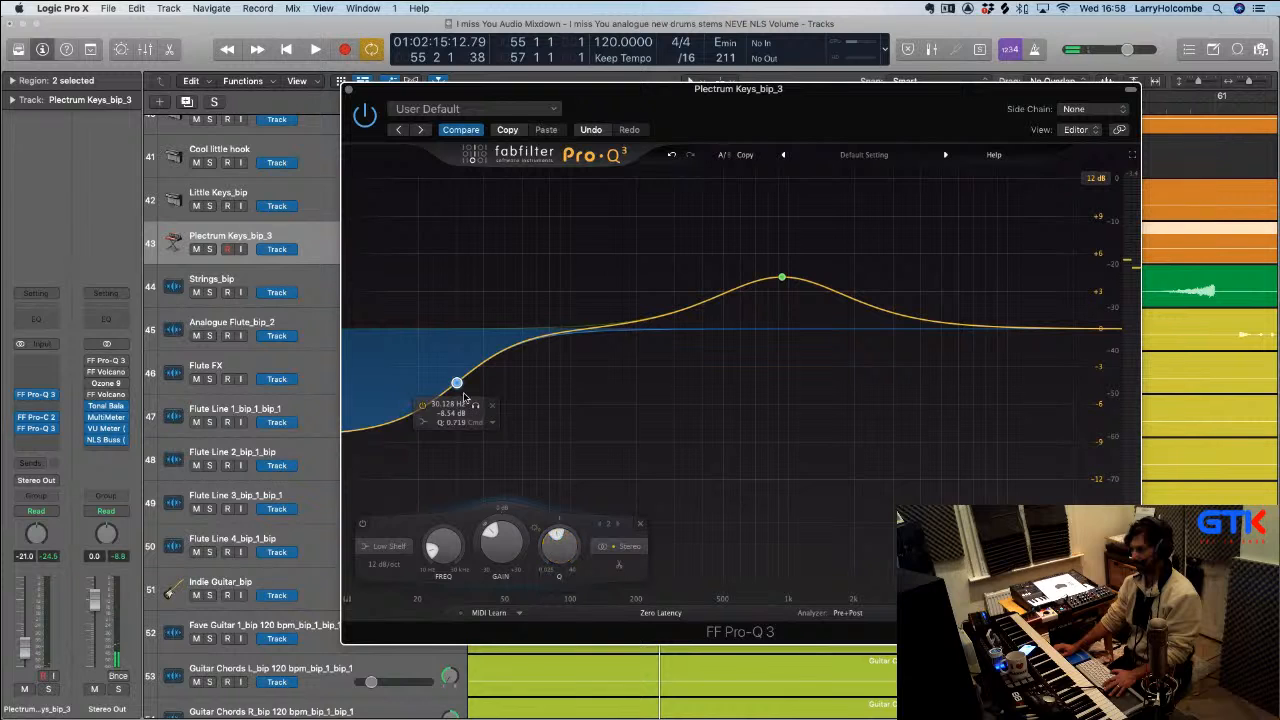
left_click_drag(463, 397, 475, 485)
key("space")
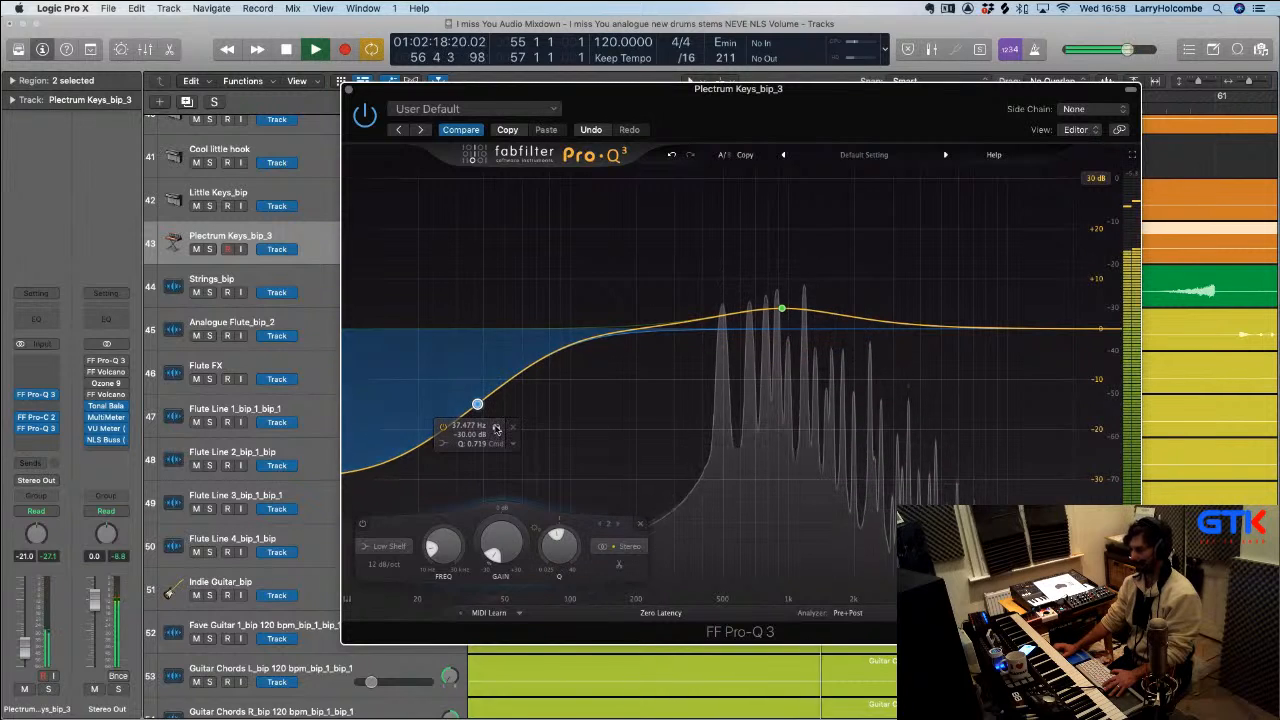
left_click_drag(478, 413, 483, 428)
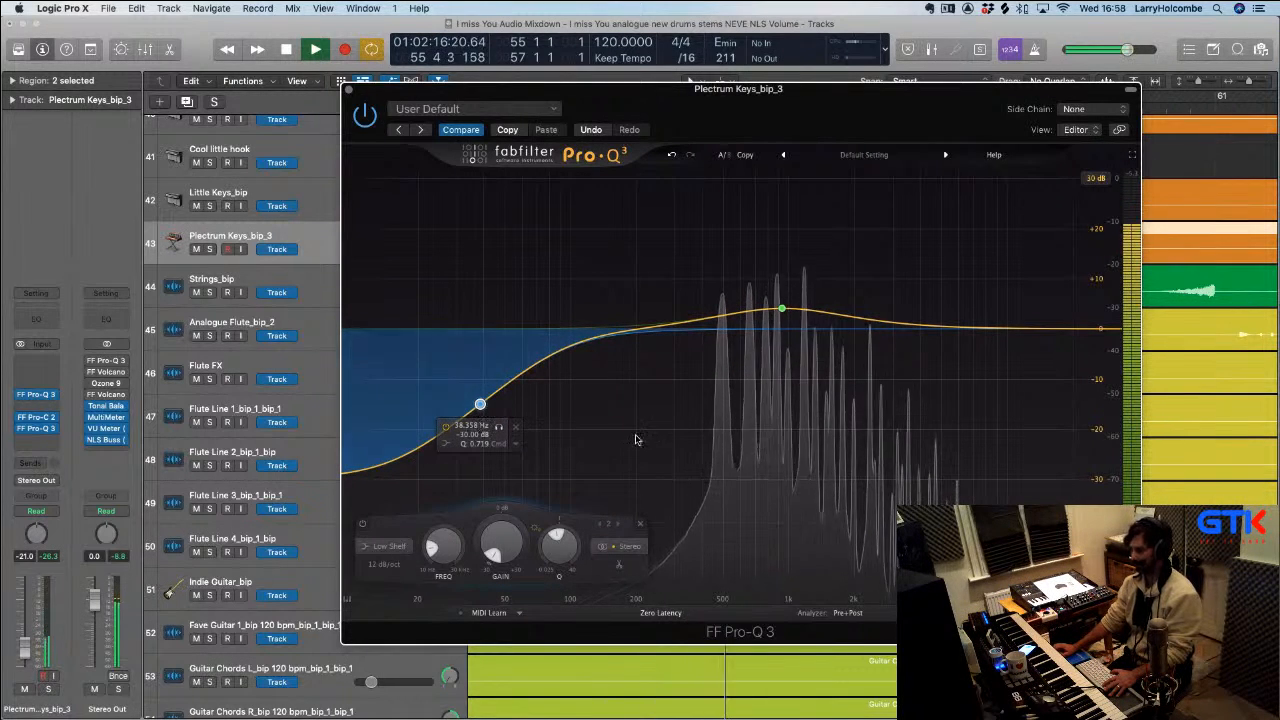
Raise the bell band to about +7 dB near 826 Hz and compare the loop with the EQ bypassed and active
left_click_drag(787, 311, 772, 299)
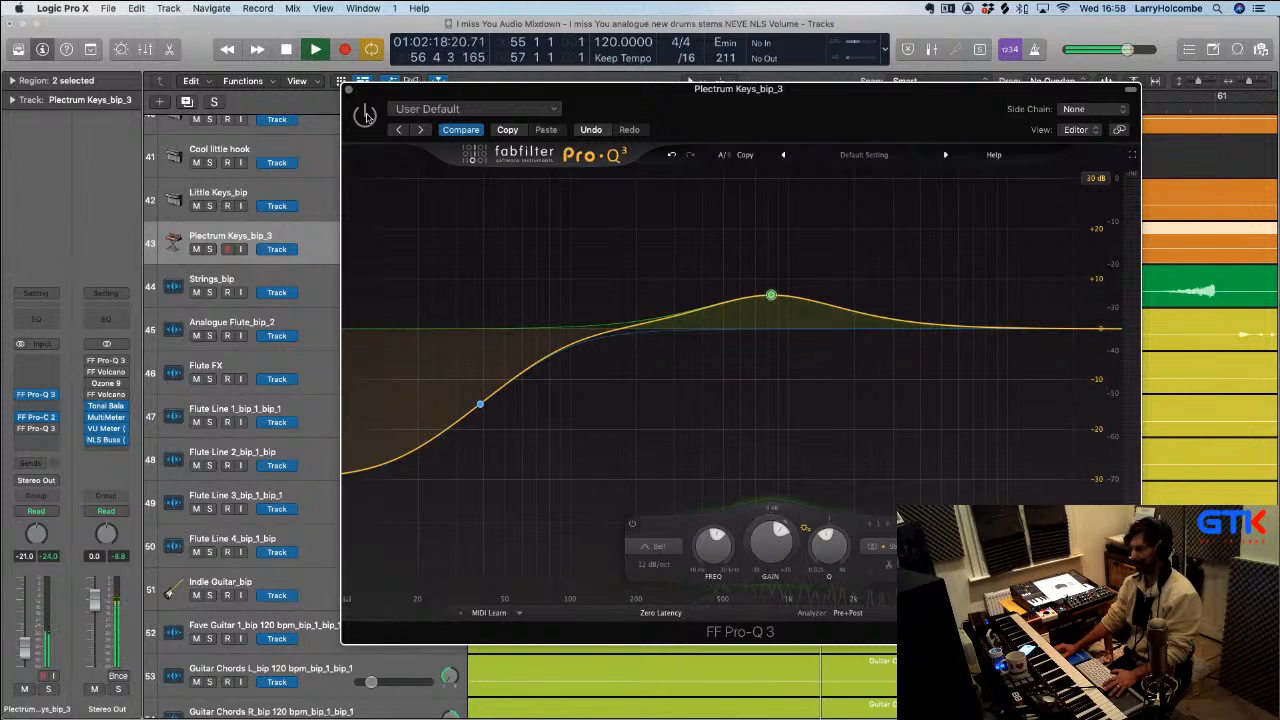
left_click(365, 115)
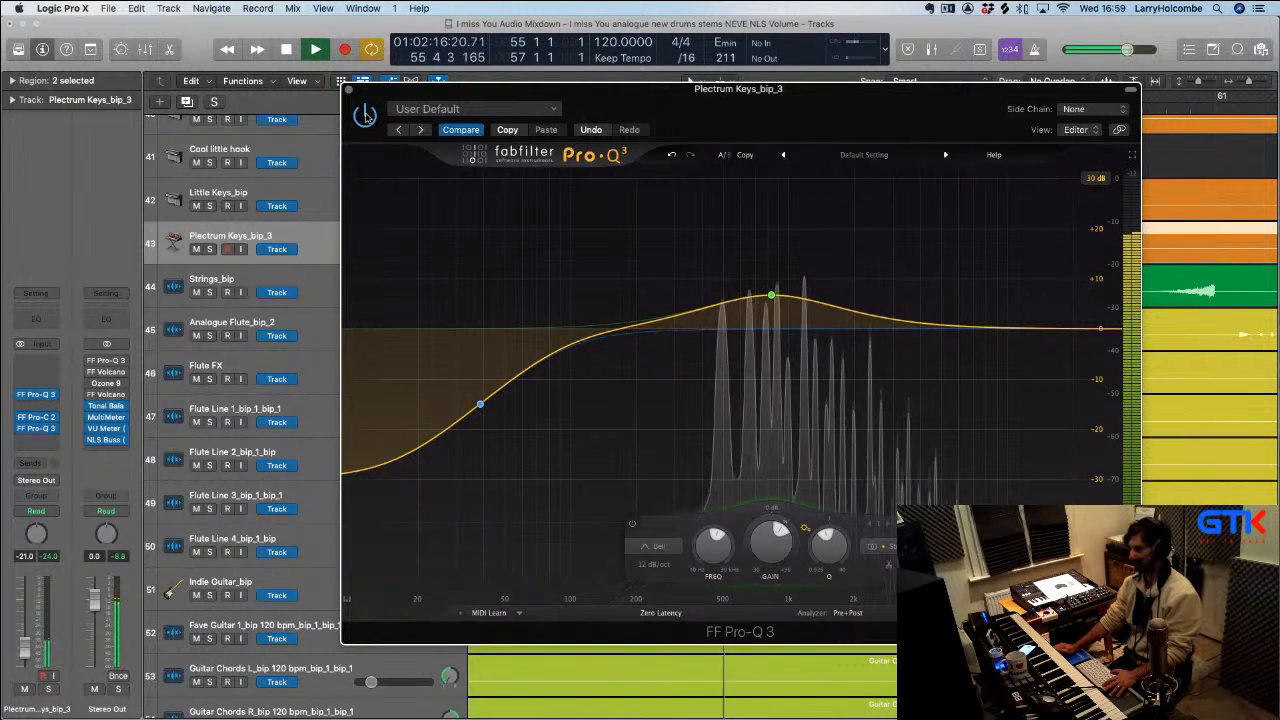
key("space")
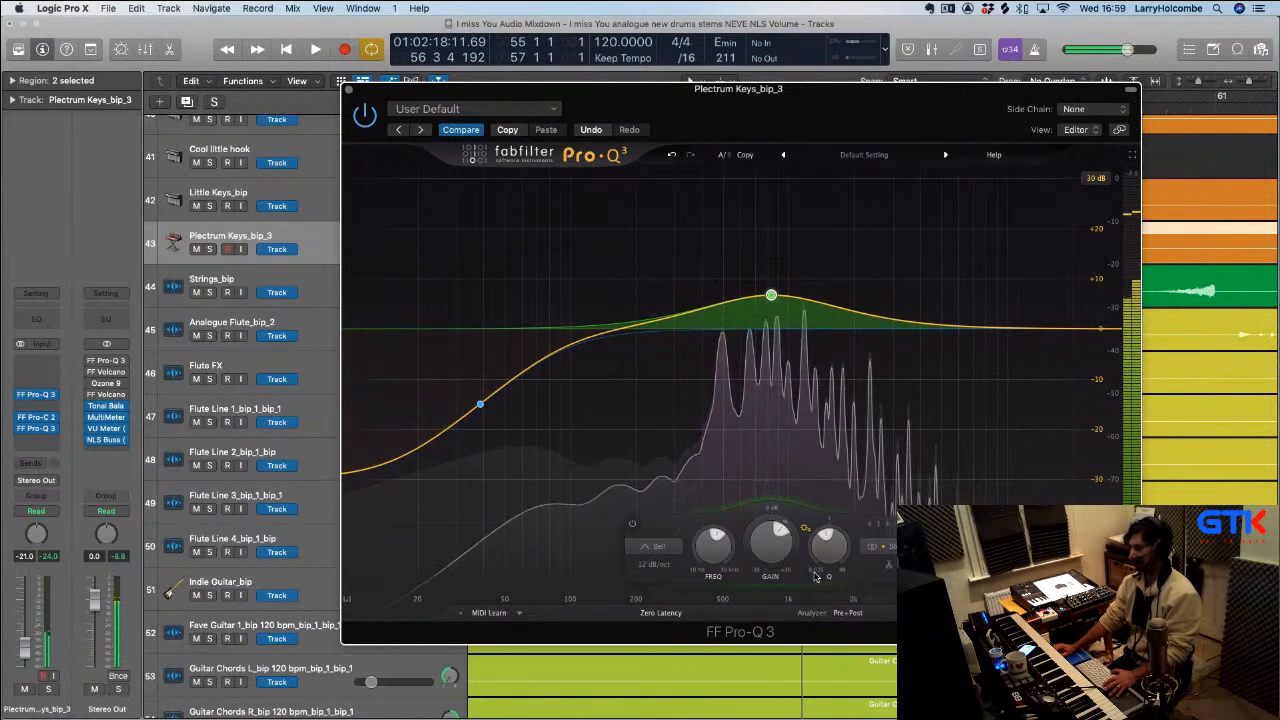
Narrow the bell to a Q of about 1.4 at +8.48 dB and move the low shelf to about 50.5 Hz
left_click_drag(823, 553, 820, 523)
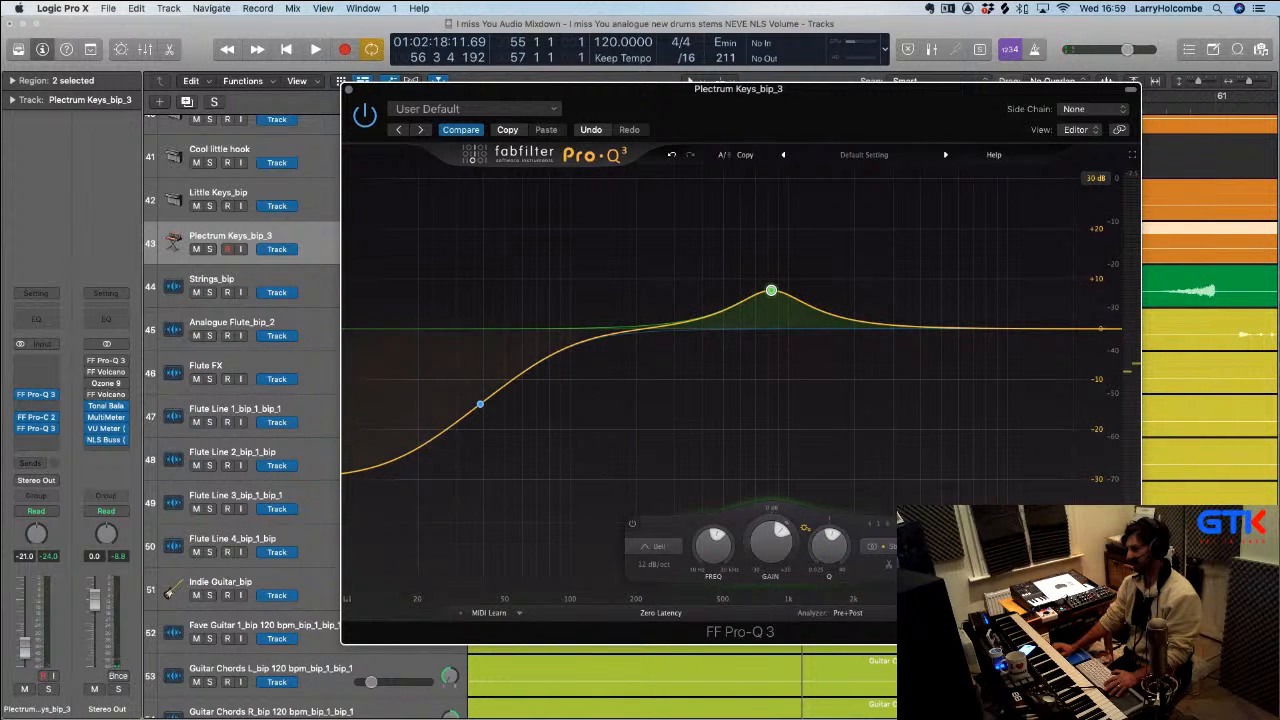
left_click_drag(480, 404, 506, 404)
key("space")
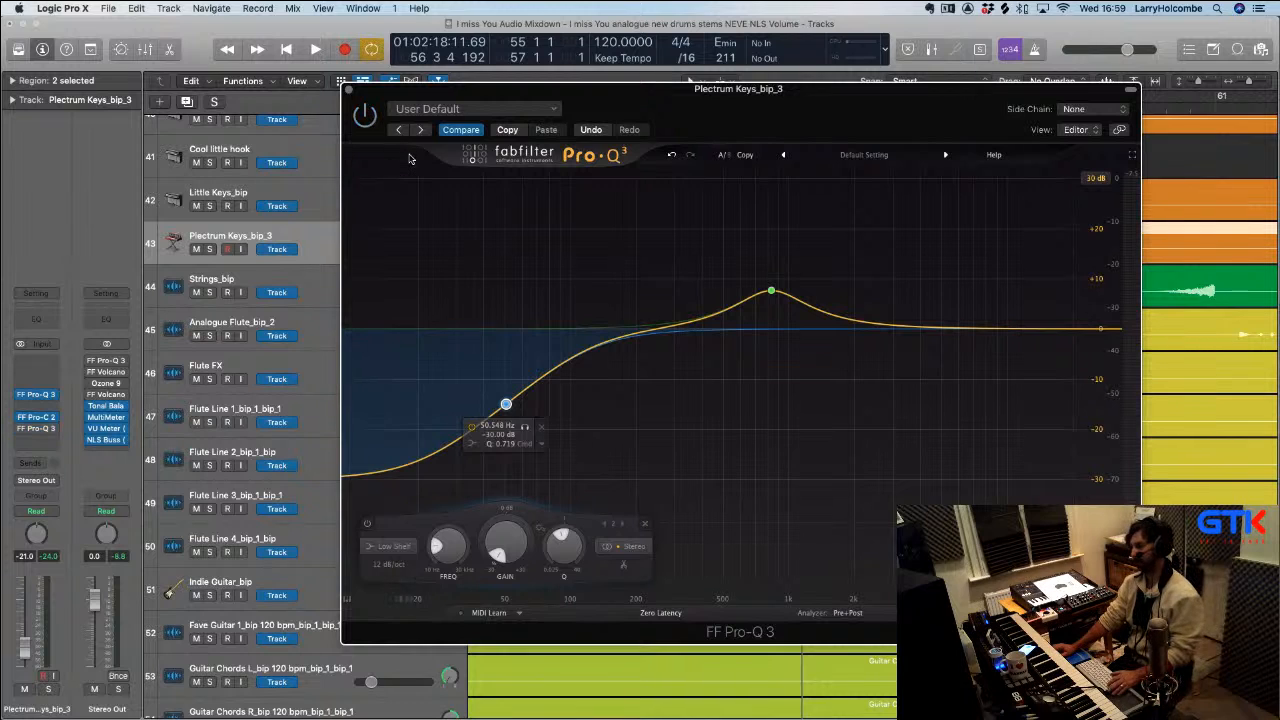
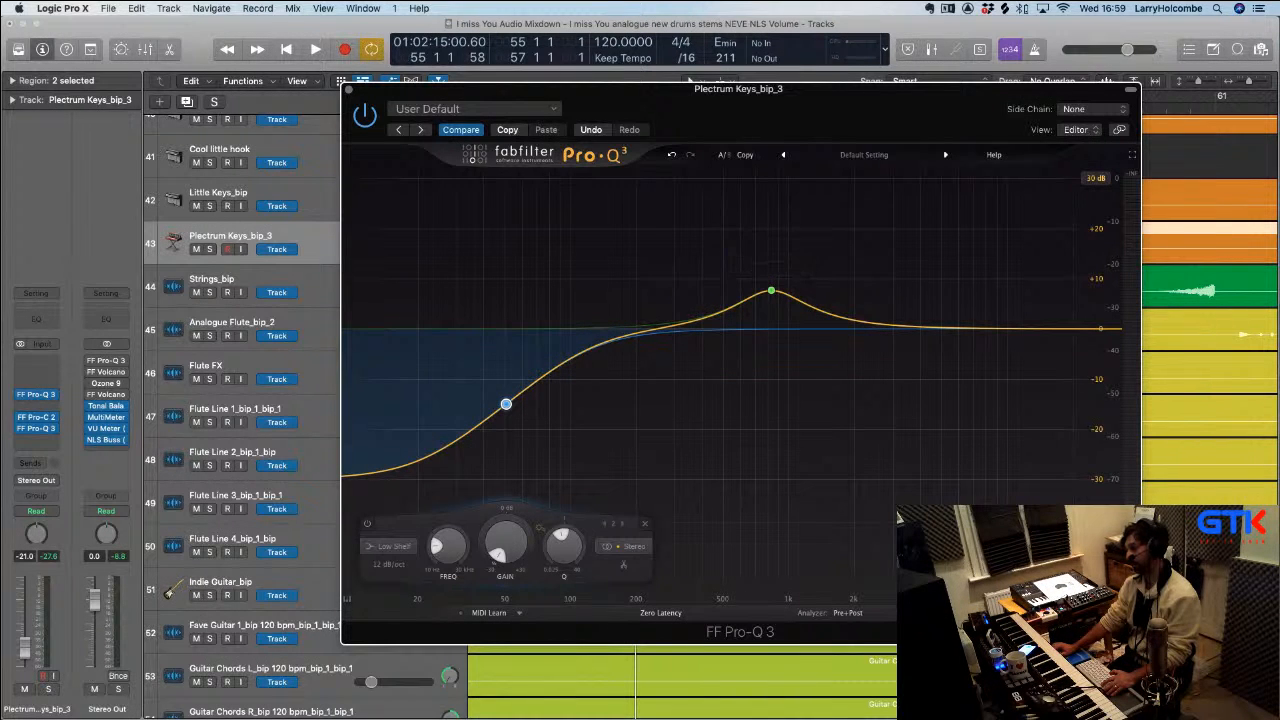
left_click_drag(771, 289, 770, 288)
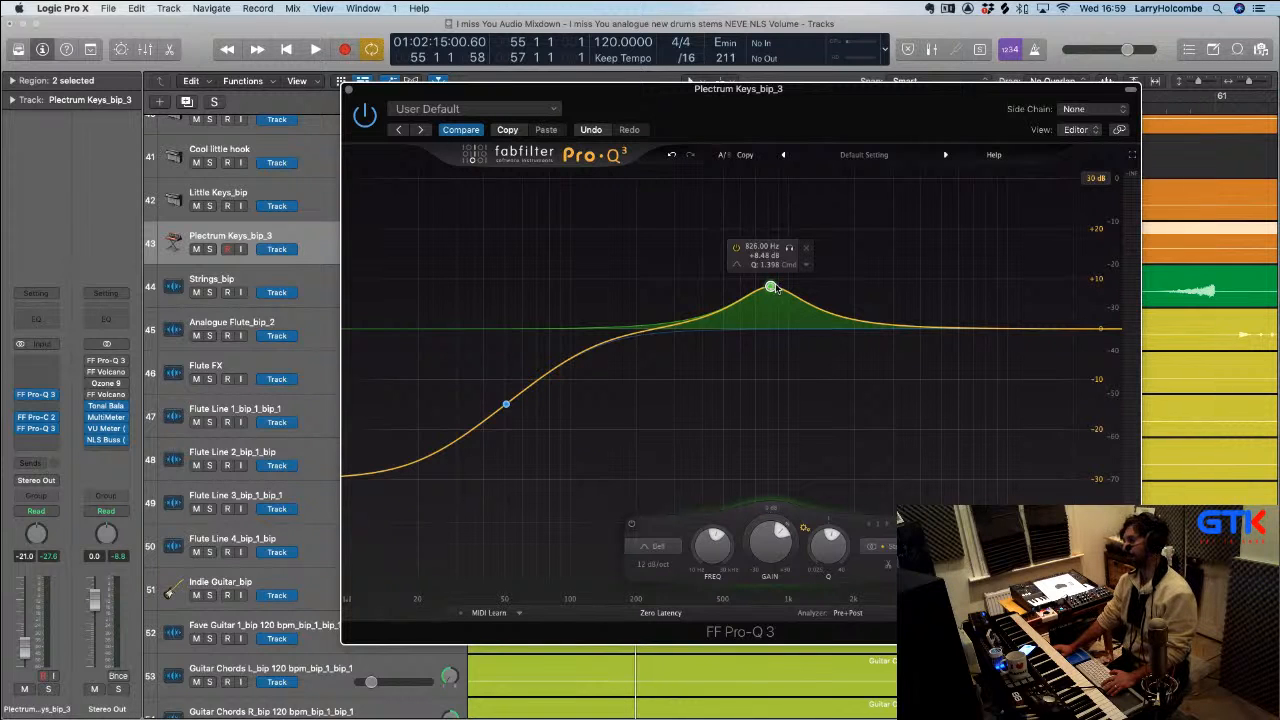
Compare the looped Plectrum Keys passage with the EQ processing bypassed and active, and close the EQ window
key("space")
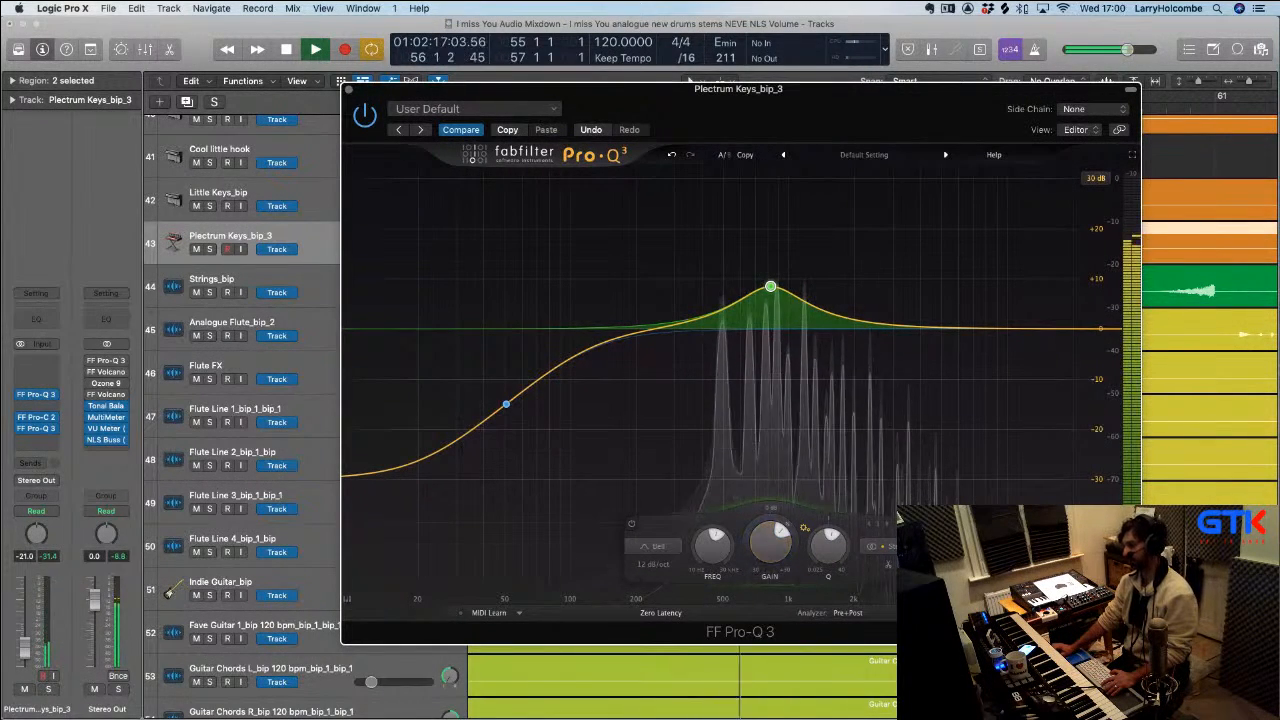
left_click(1056, 613)
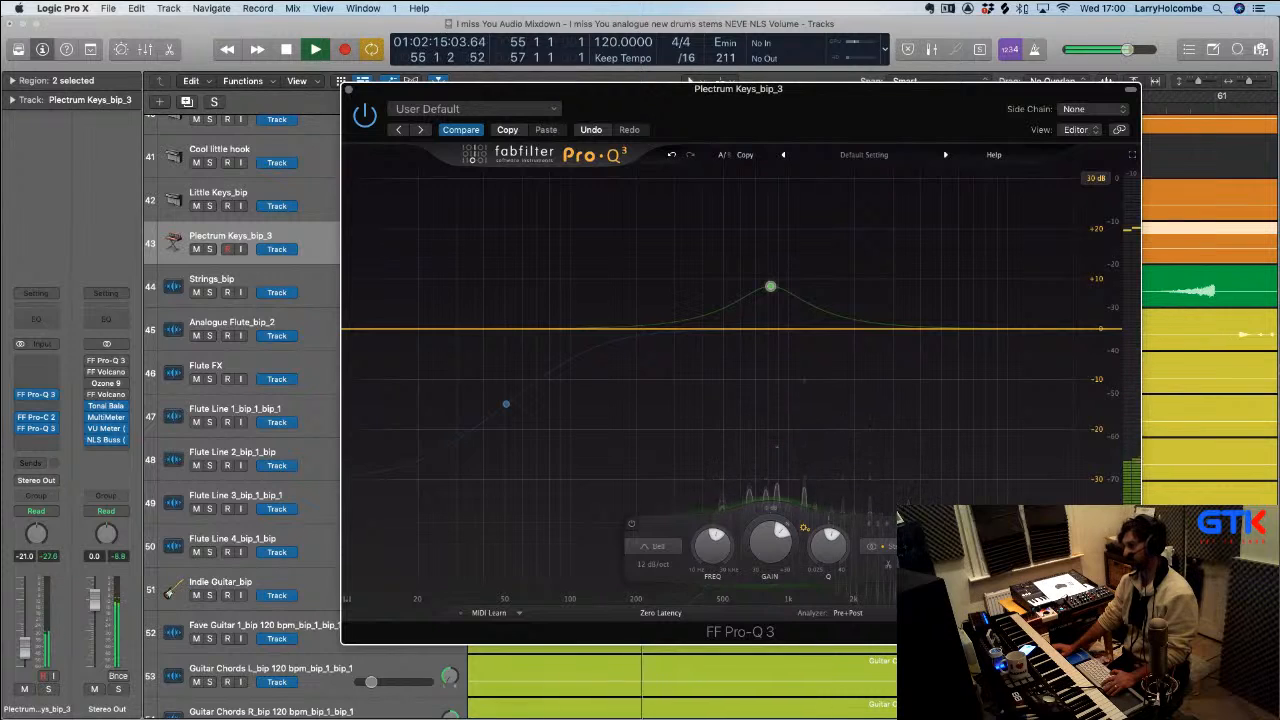
key("space")
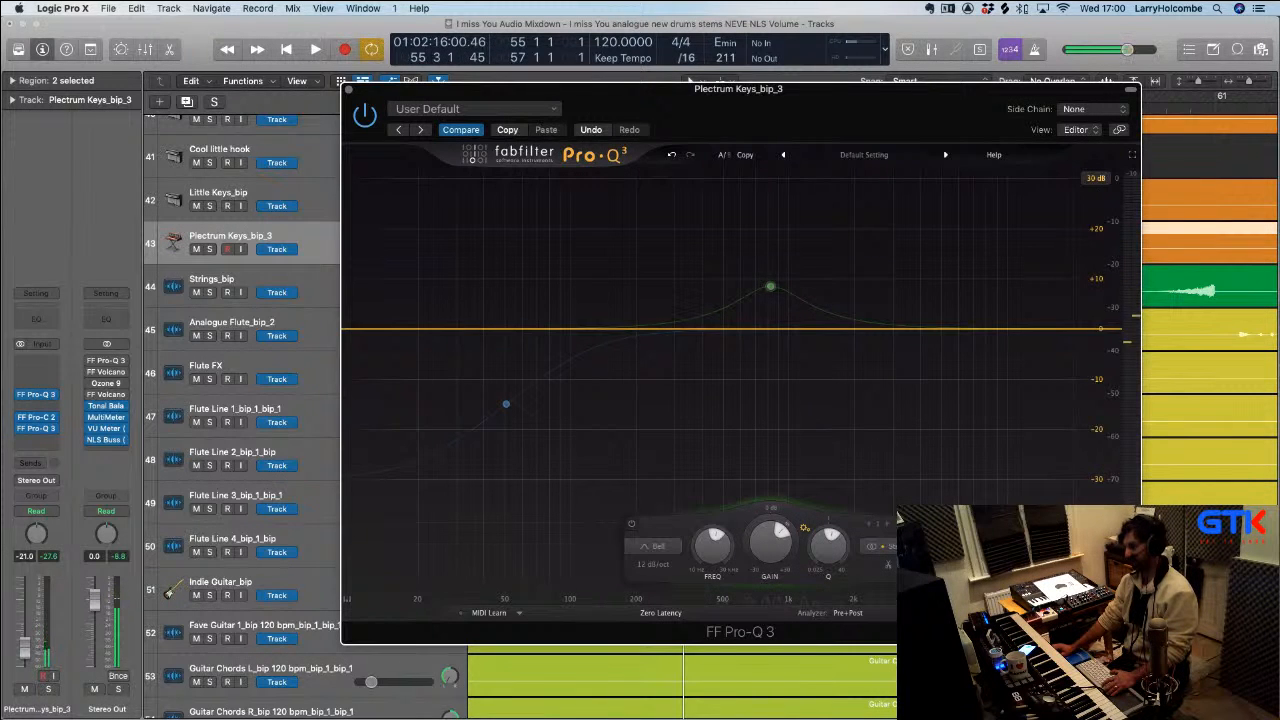
key("space")
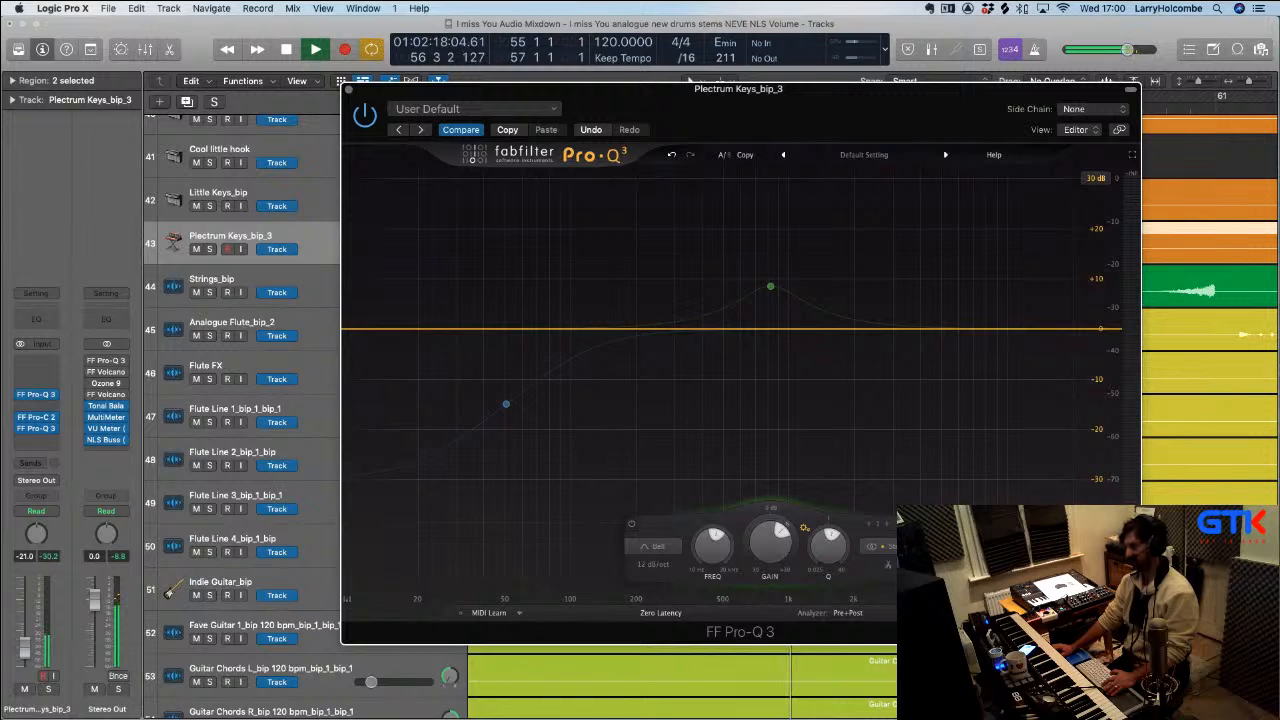
left_click(1056, 613)
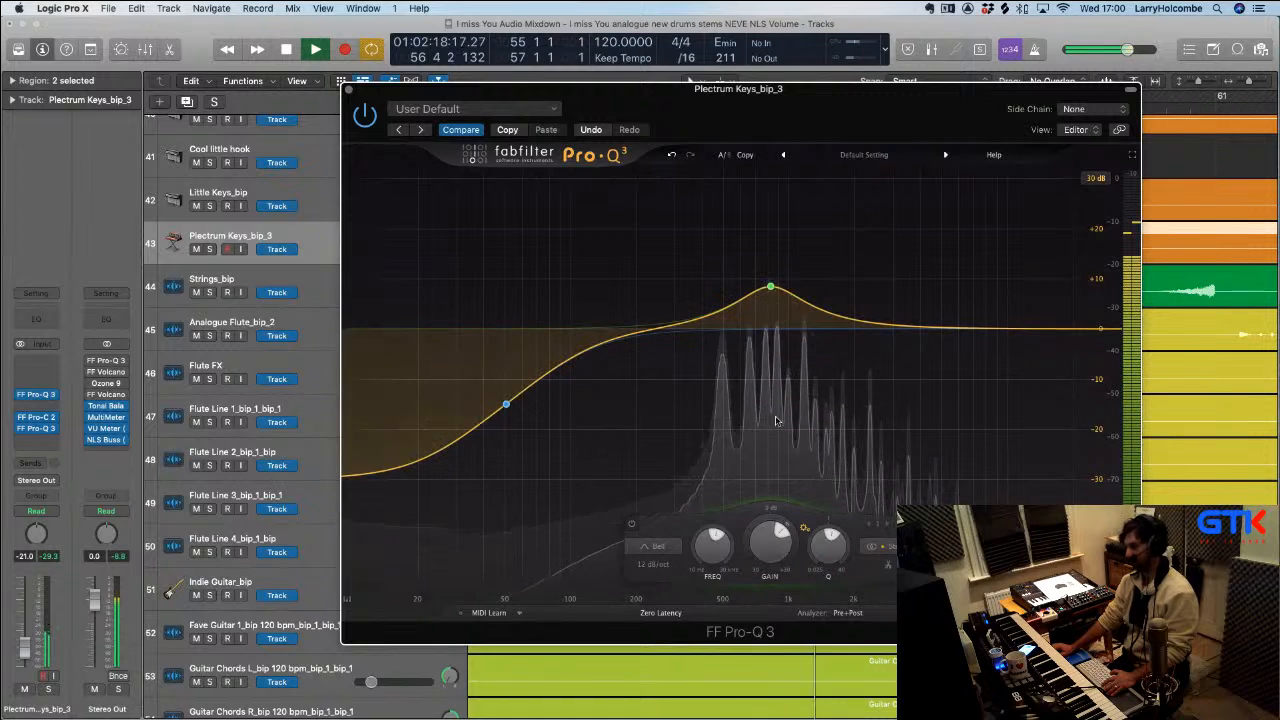
left_click(349, 91)
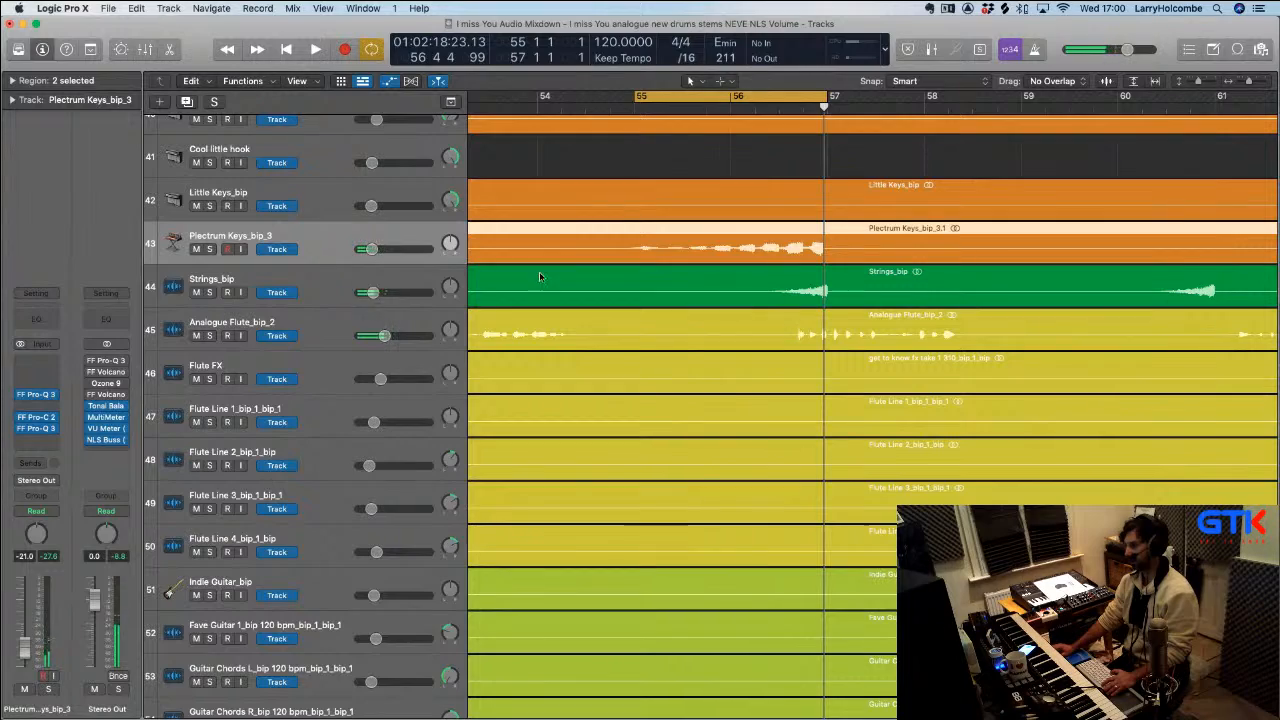
Insert a stereo Soundtoys Sie-Q after the Pro-C 2 compressor on the Strings channel in the mixer
left_click(343, 290)
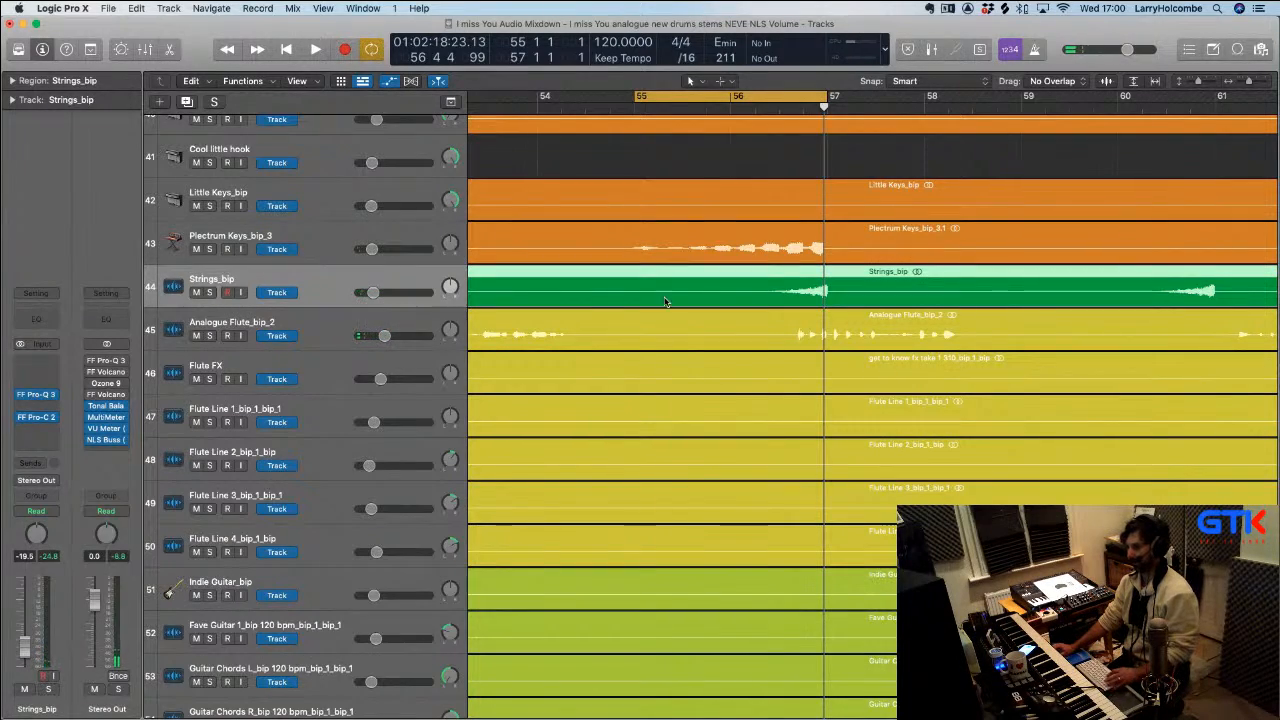
key("x")
scroll(964, 372, "right", 3)
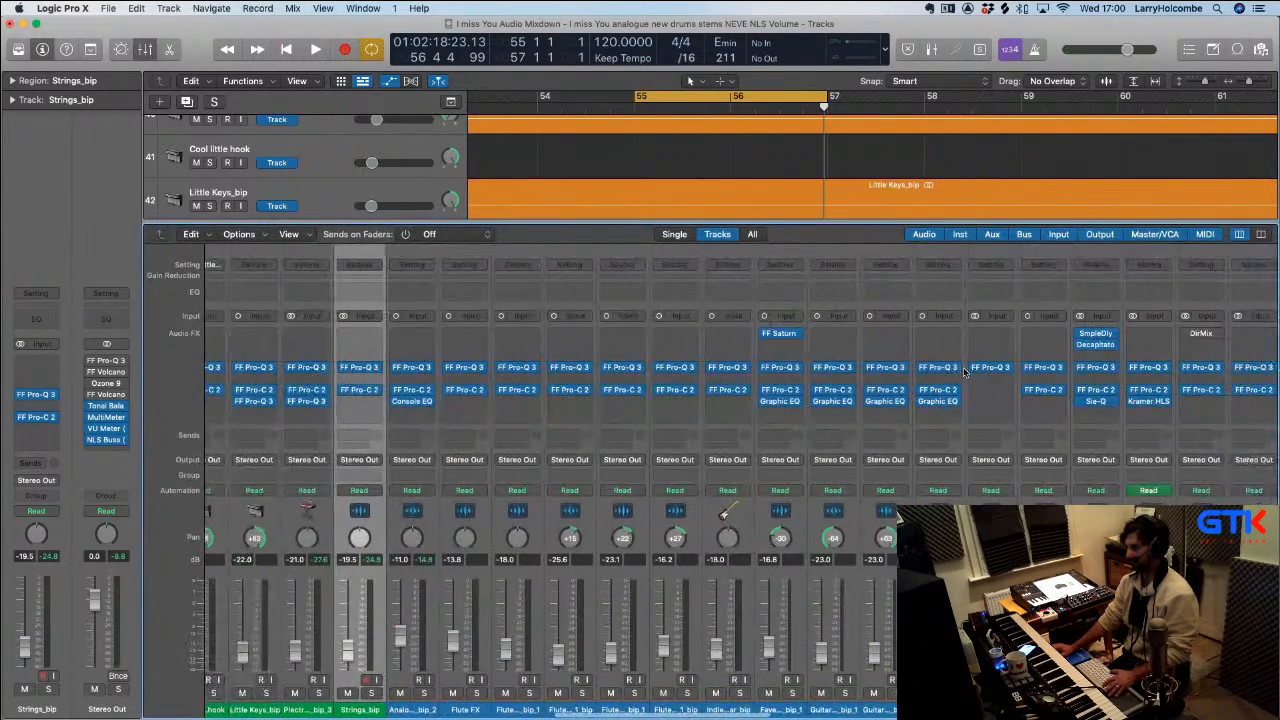
scroll(964, 372, "left", 2)
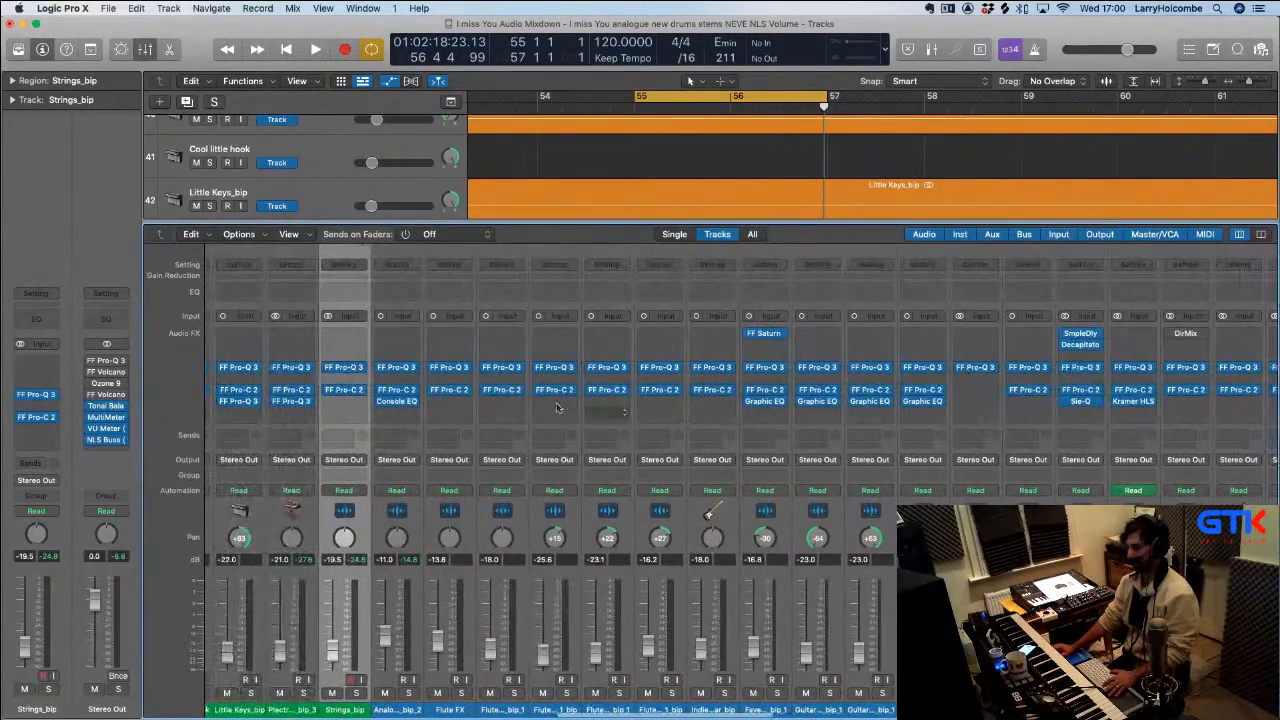
left_click(338, 404)
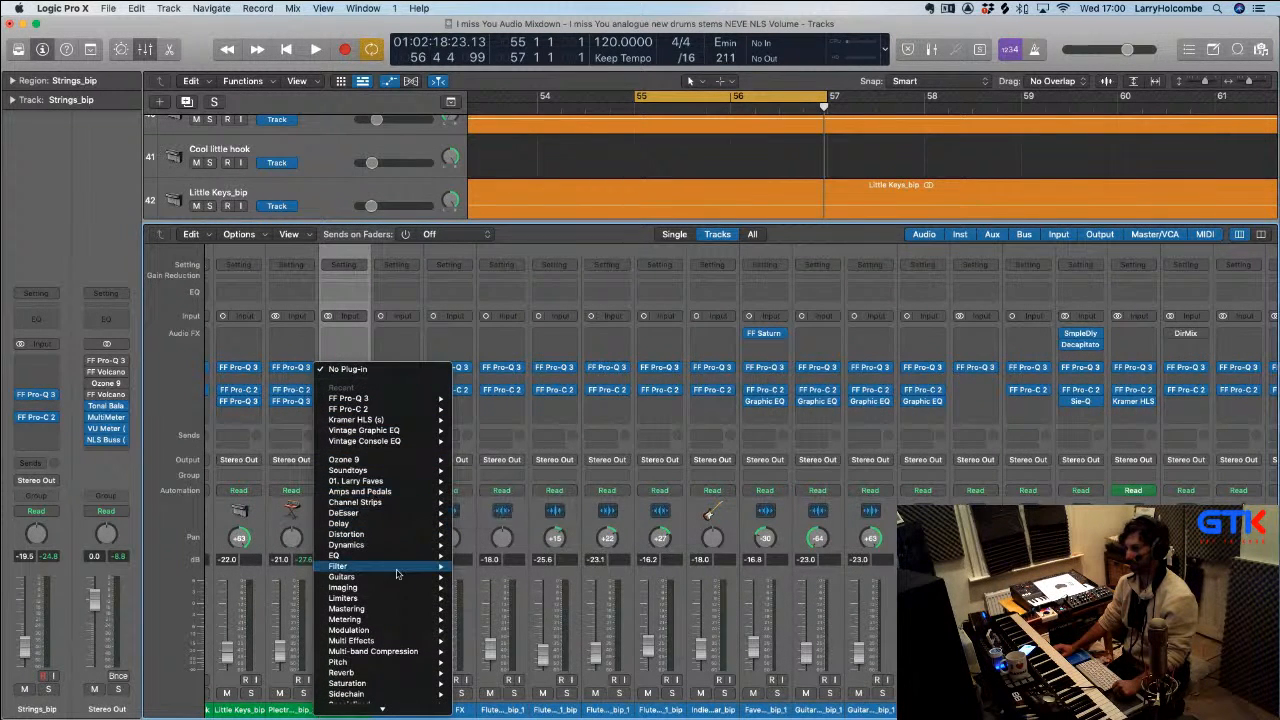
mouse_move(395, 558)
mouse_move(540, 665)
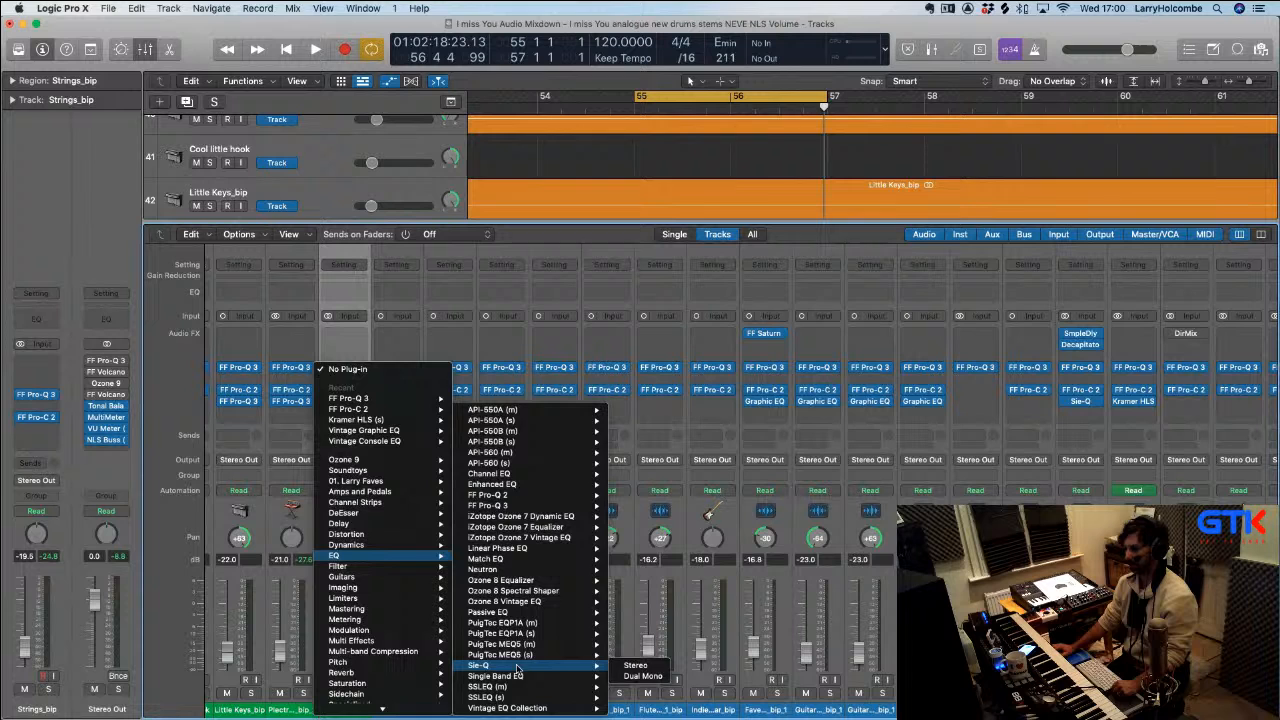
left_click(635, 665)
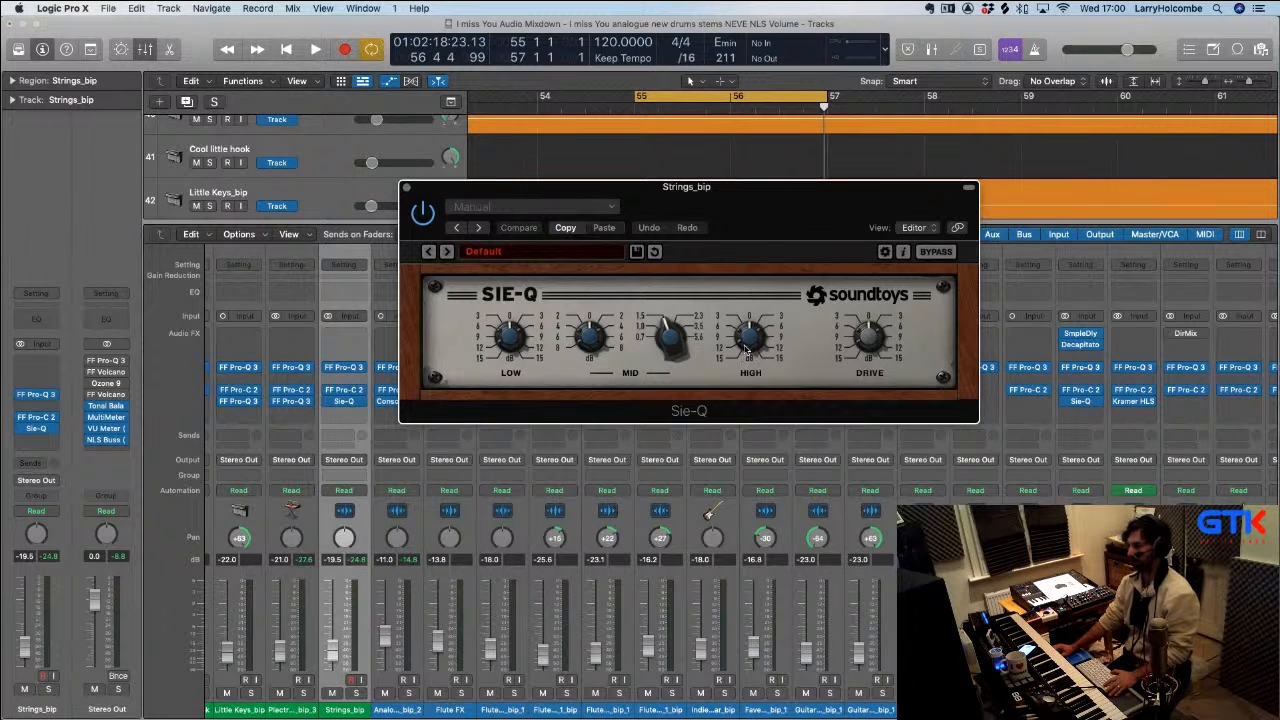
Boost the Sie-Q High band on the strings while playing on with cycling turned off, and move the plug-in window aside
left_click_drag(743, 345, 745, 335)
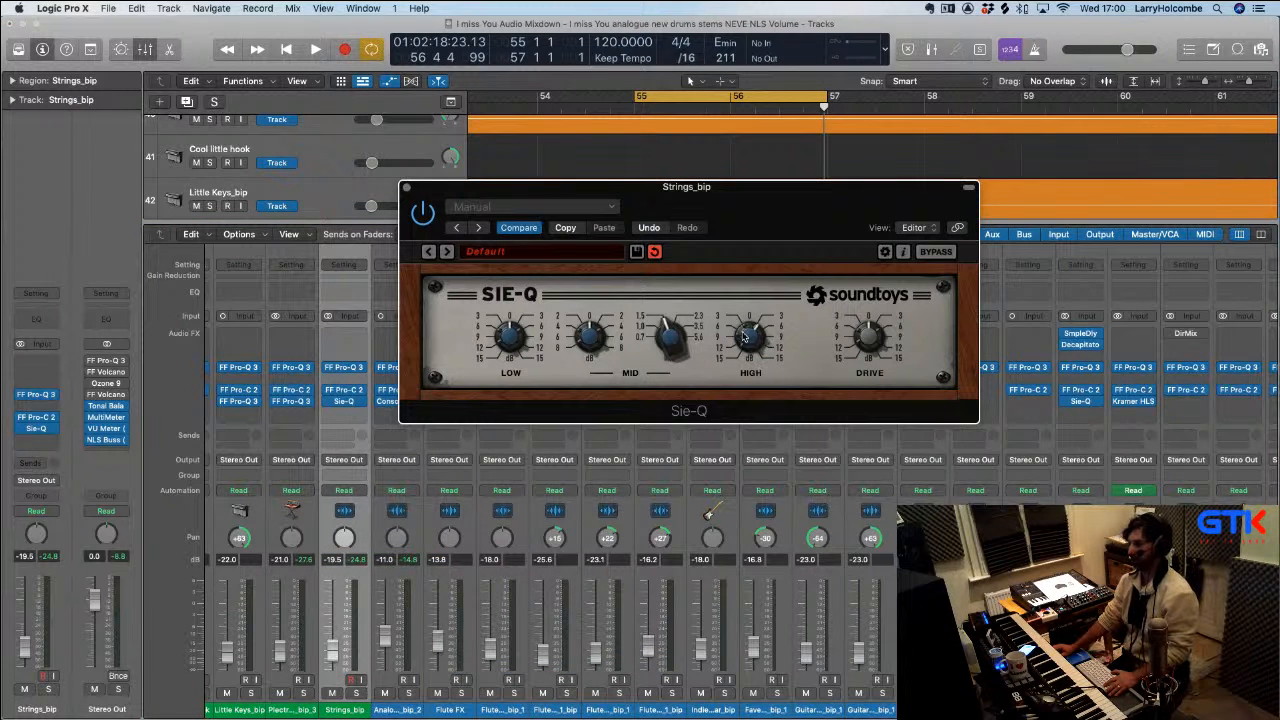
key("space")
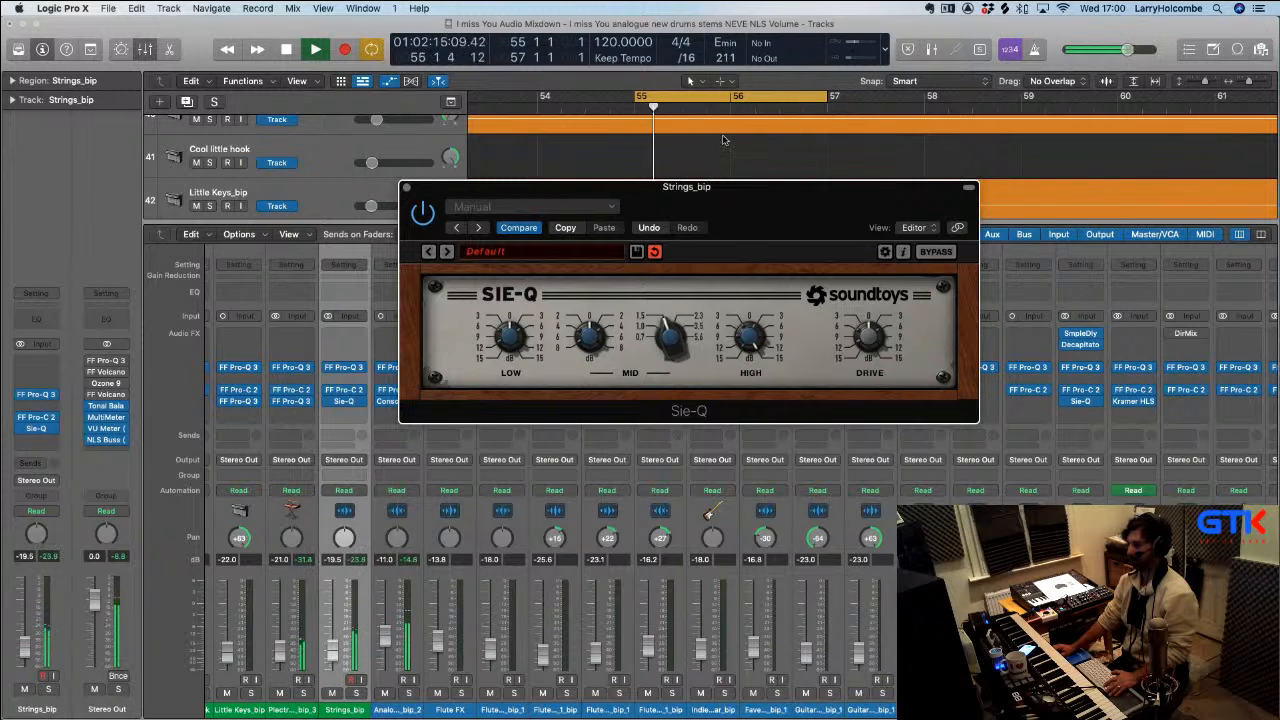
key("c")
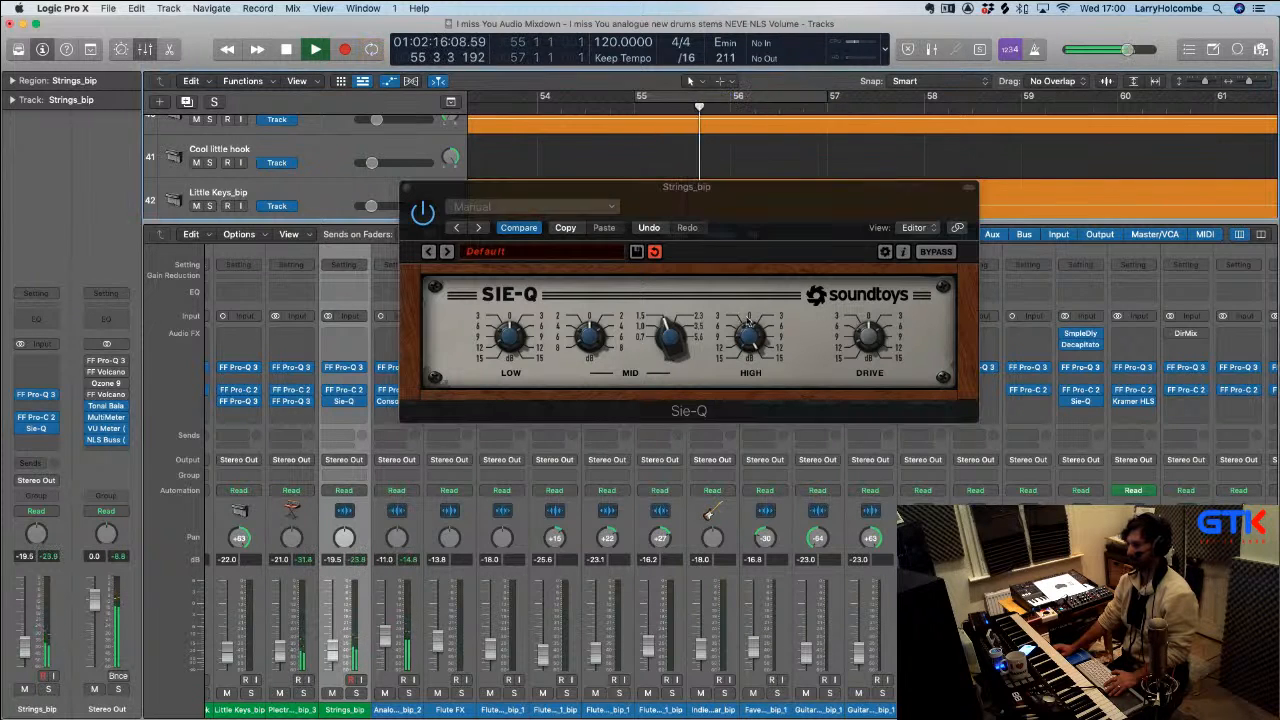
left_click(755, 318)
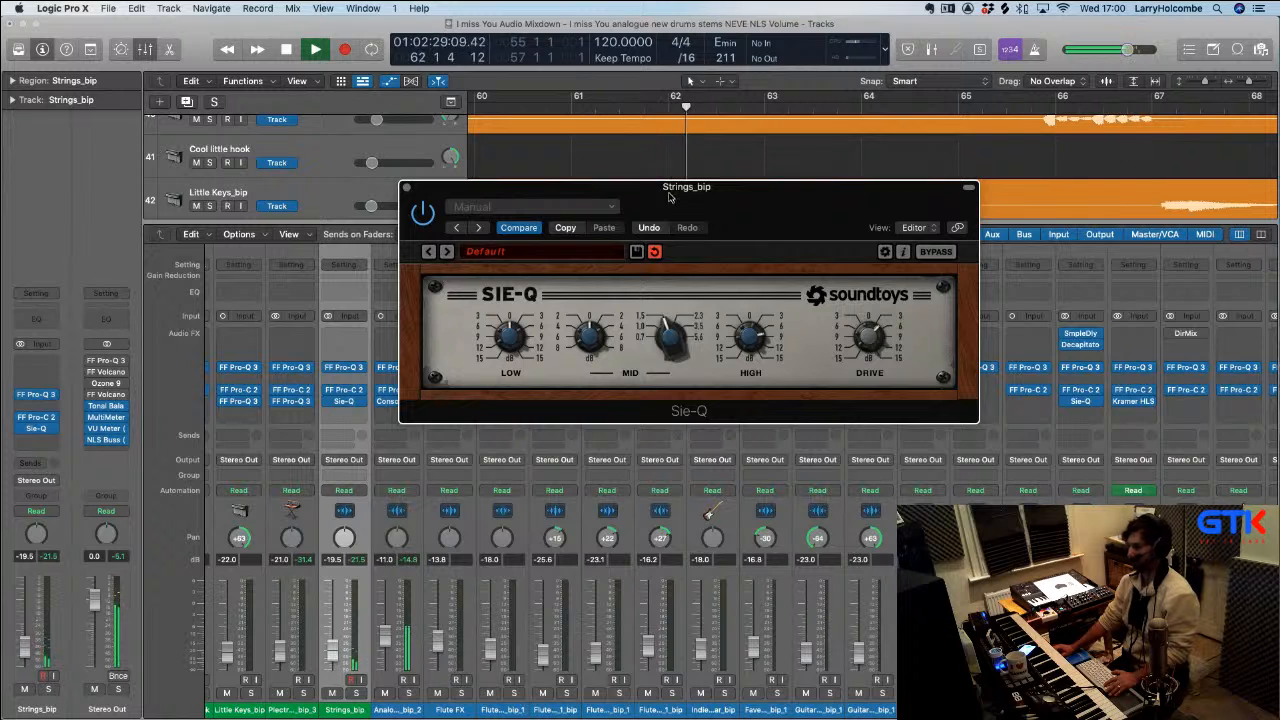
left_click_drag(651, 197, 691, 195)
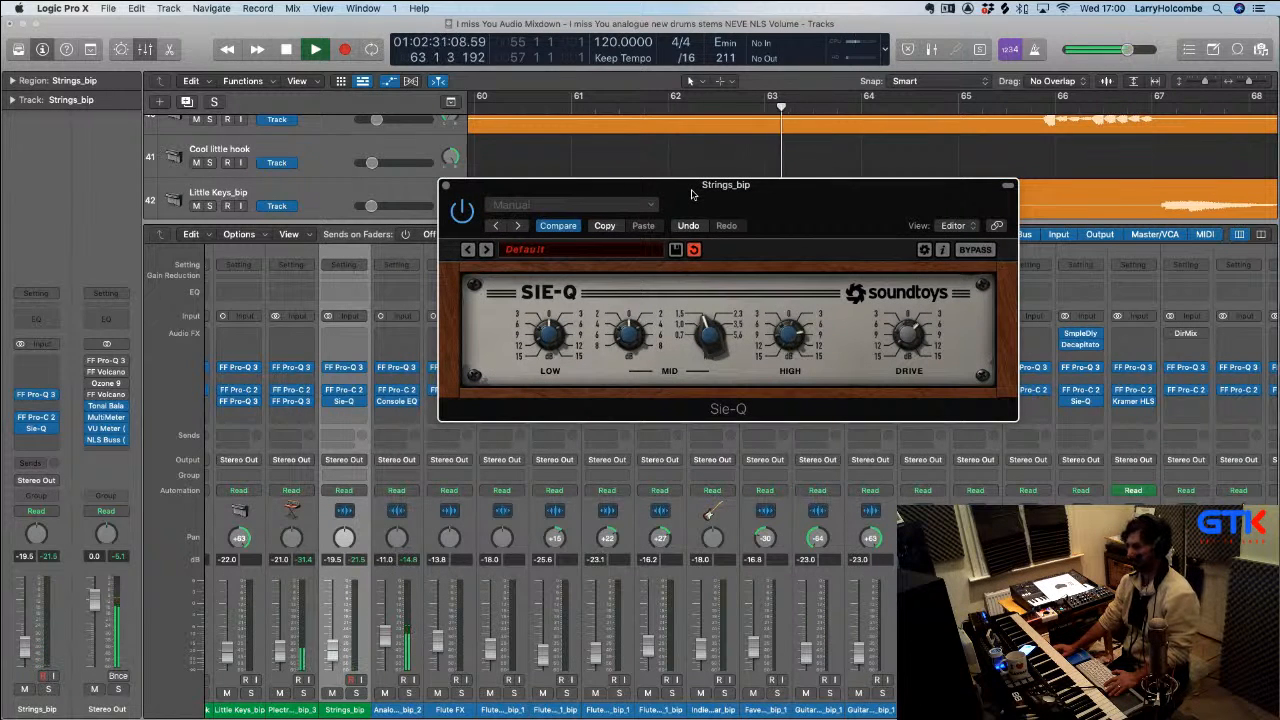
Compare the strings with the Sie-Q bypassed and active during playback, and close the plug-in window
left_click_drag(688, 195, 684, 191)
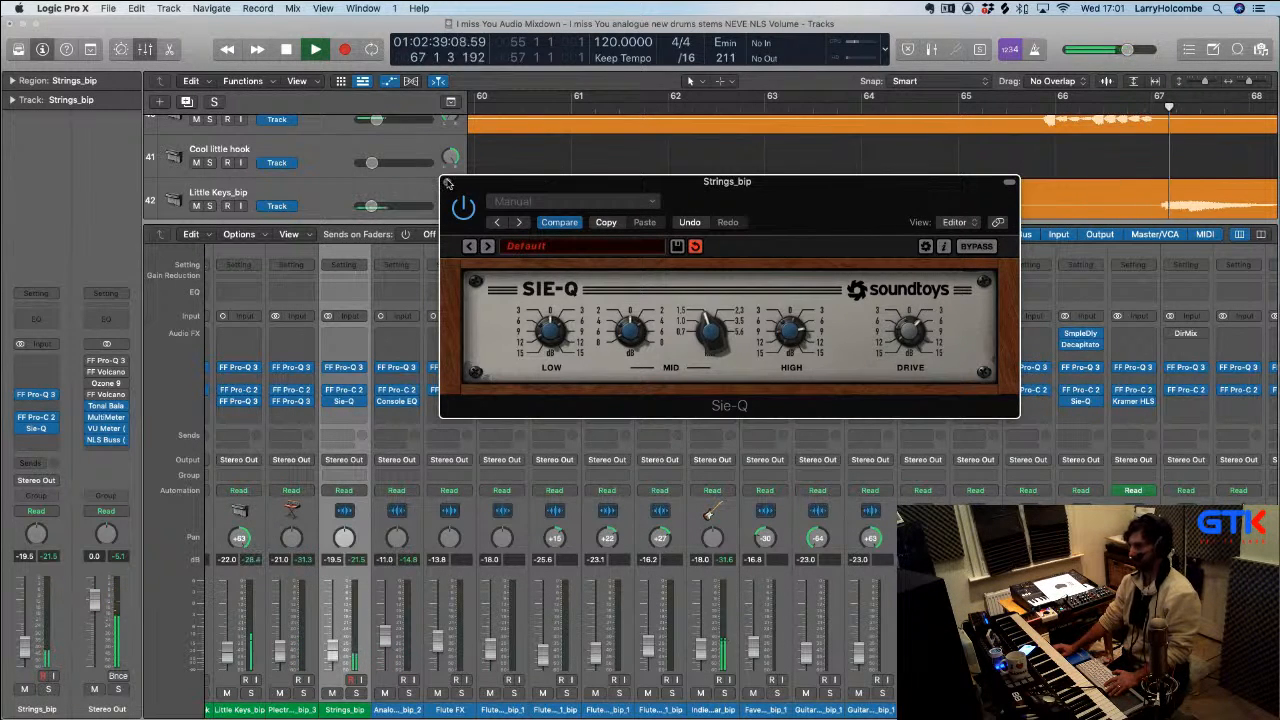
left_click(464, 207)
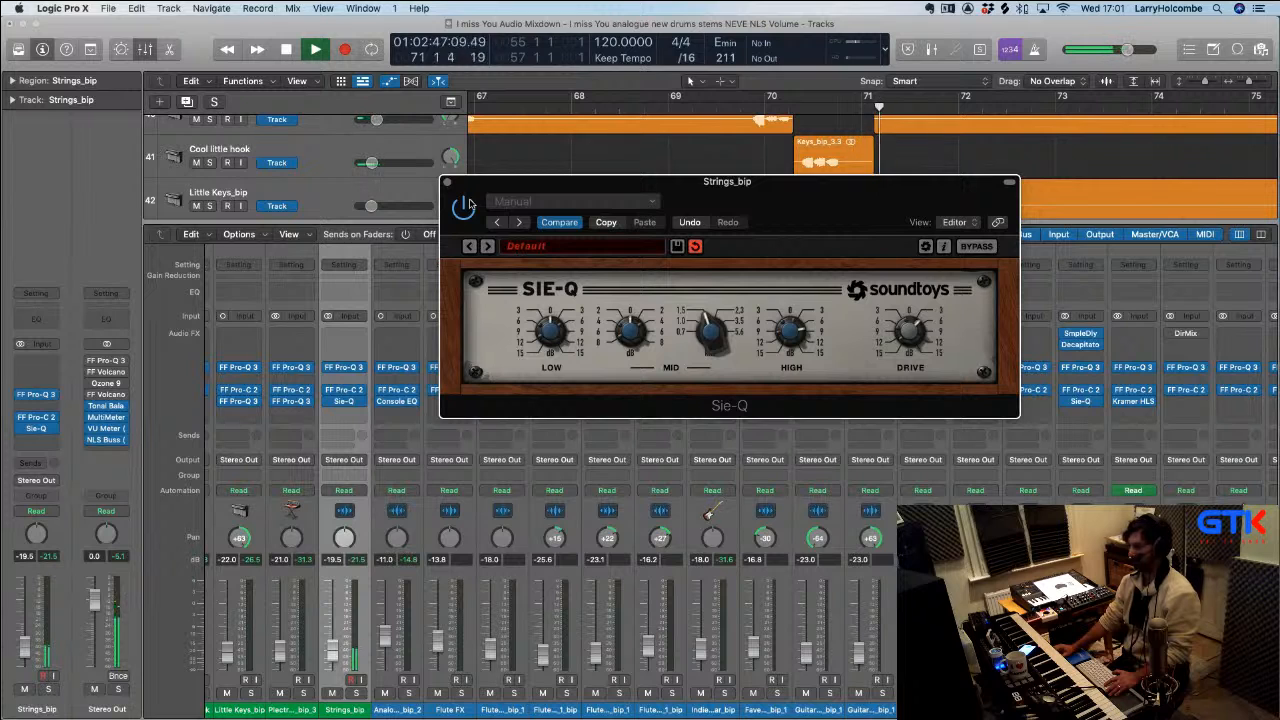
left_click(448, 183)
Set a cycle range from bar 33 to bar 41, select the Raw Disco_bip_3 track and play the loop
scroll(577, 176, "up", 2)
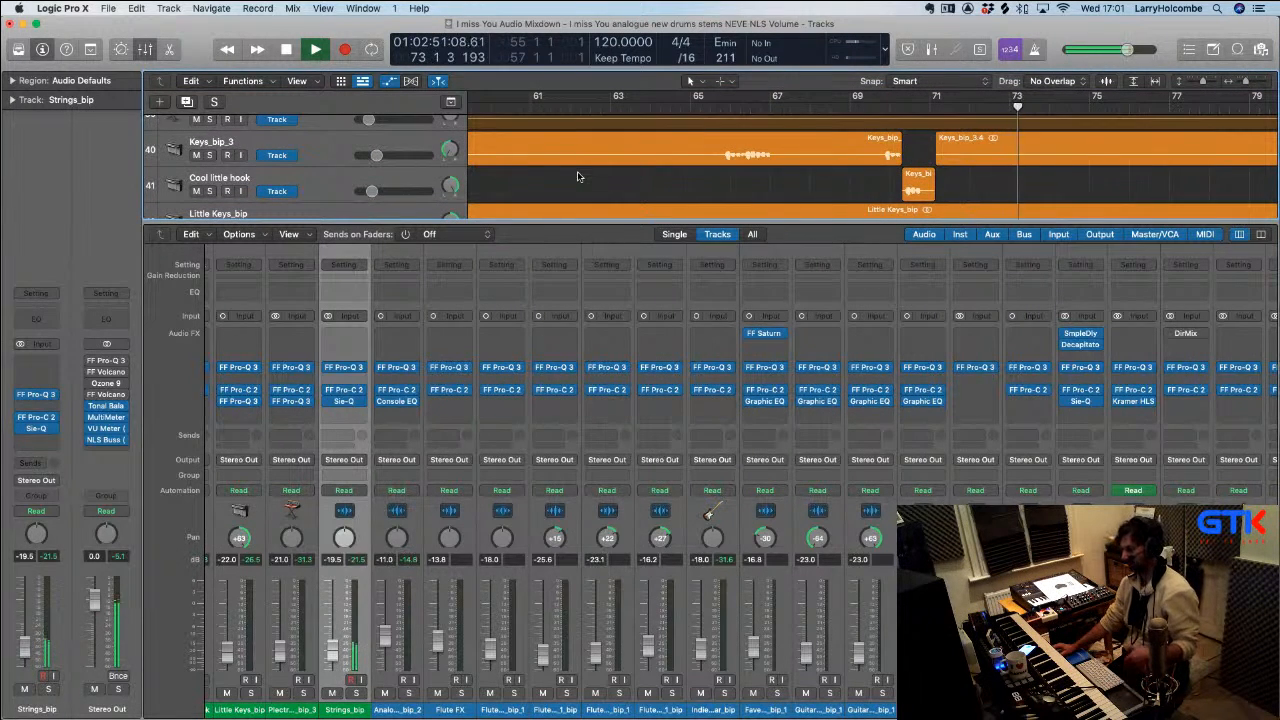
scroll(622, 335, "left", 8)
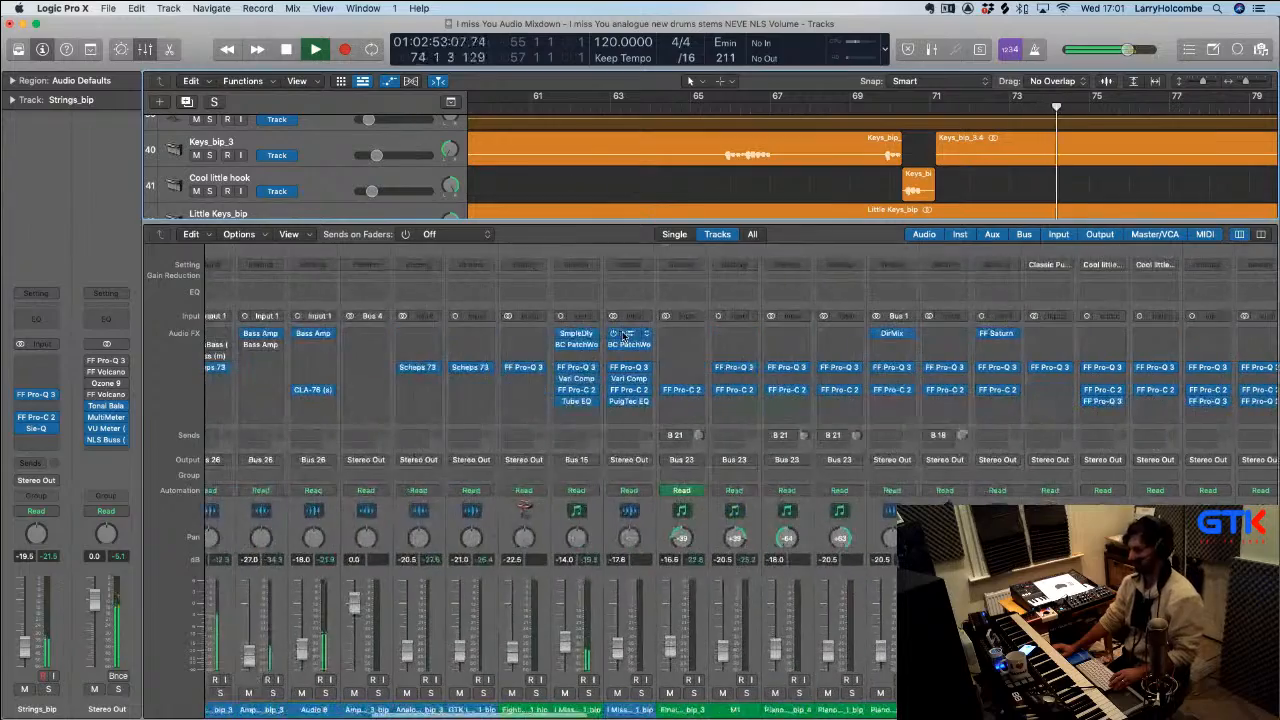
key("x")
key("z")
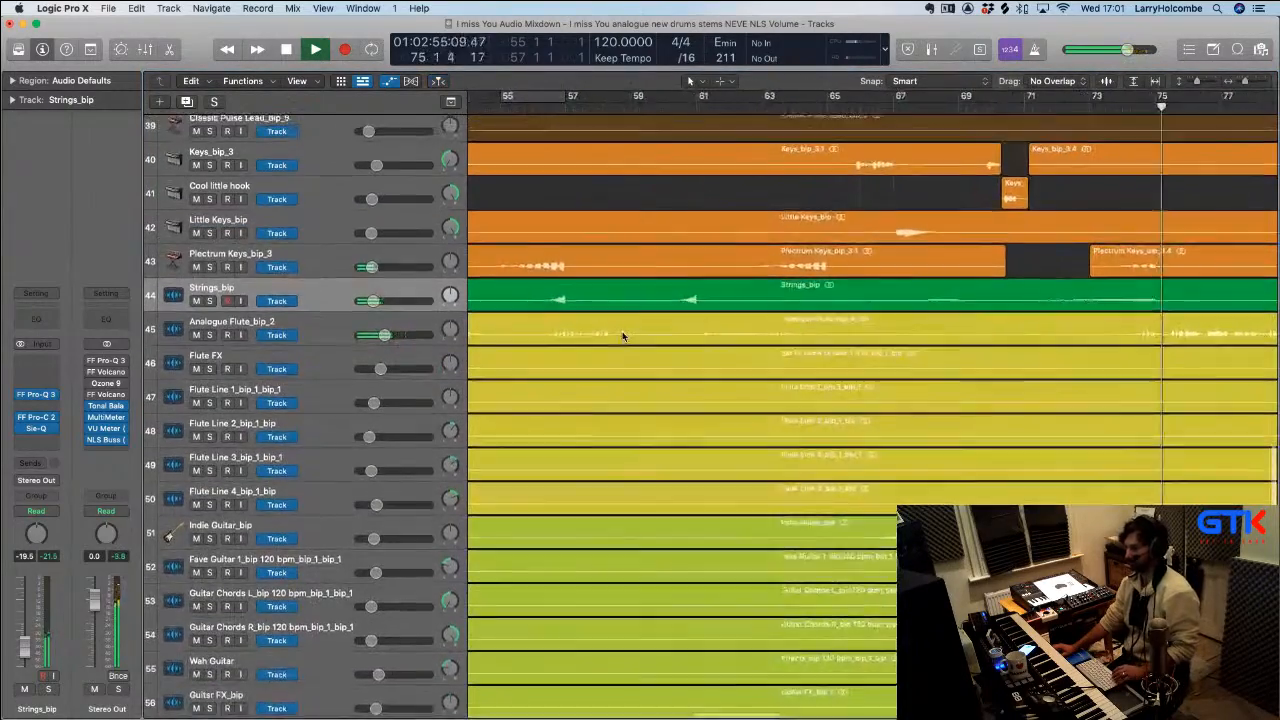
scroll(622, 335, "up", 15)
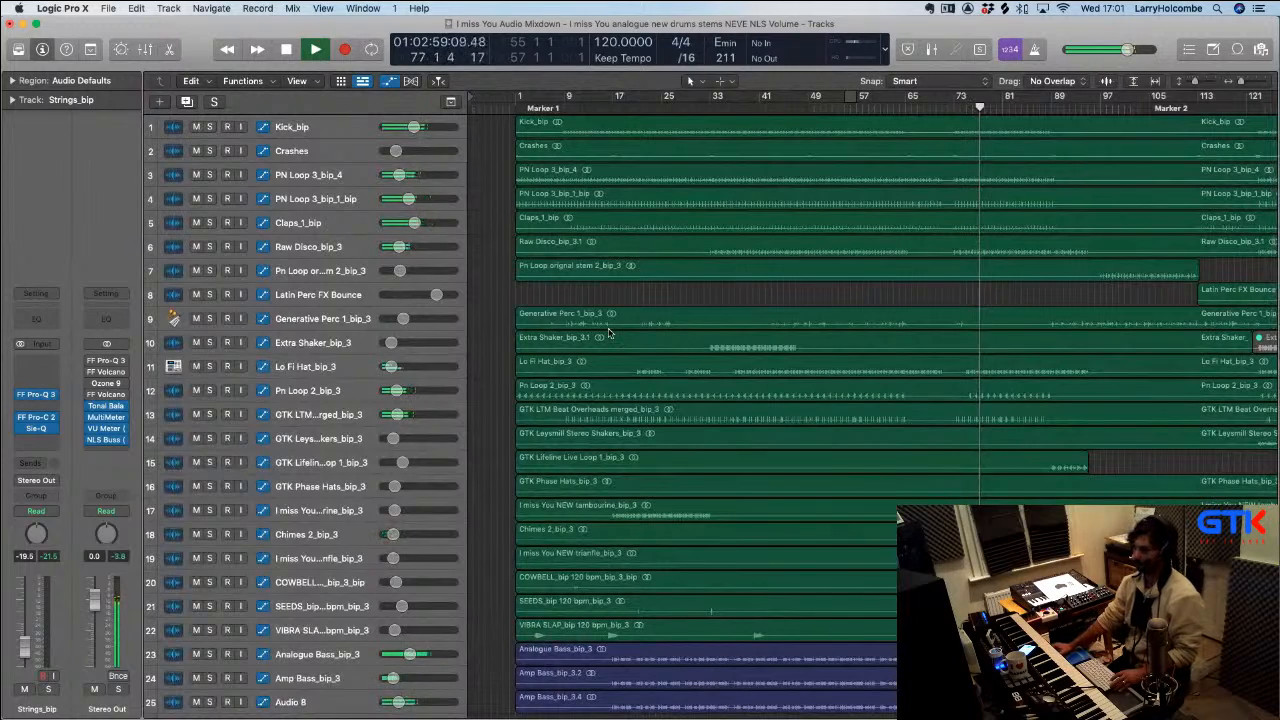
key("space")
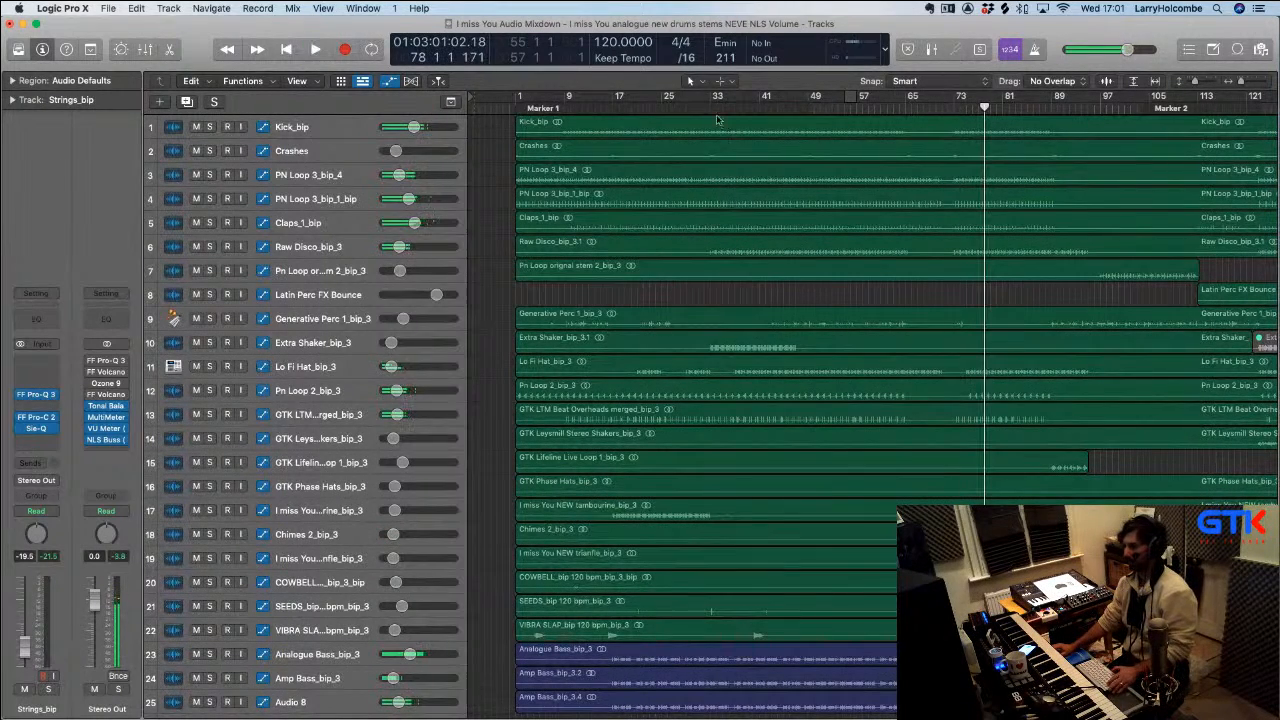
left_click_drag(712, 98, 760, 98)
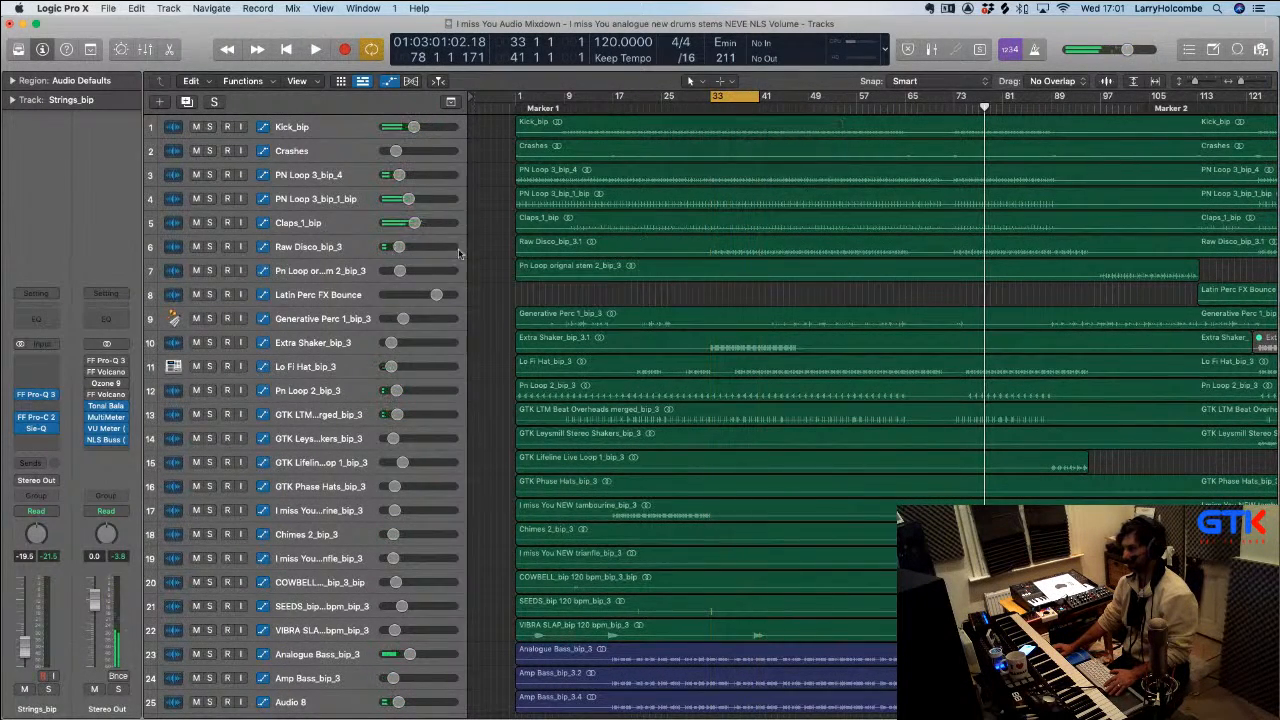
left_click(340, 246)
key("space")
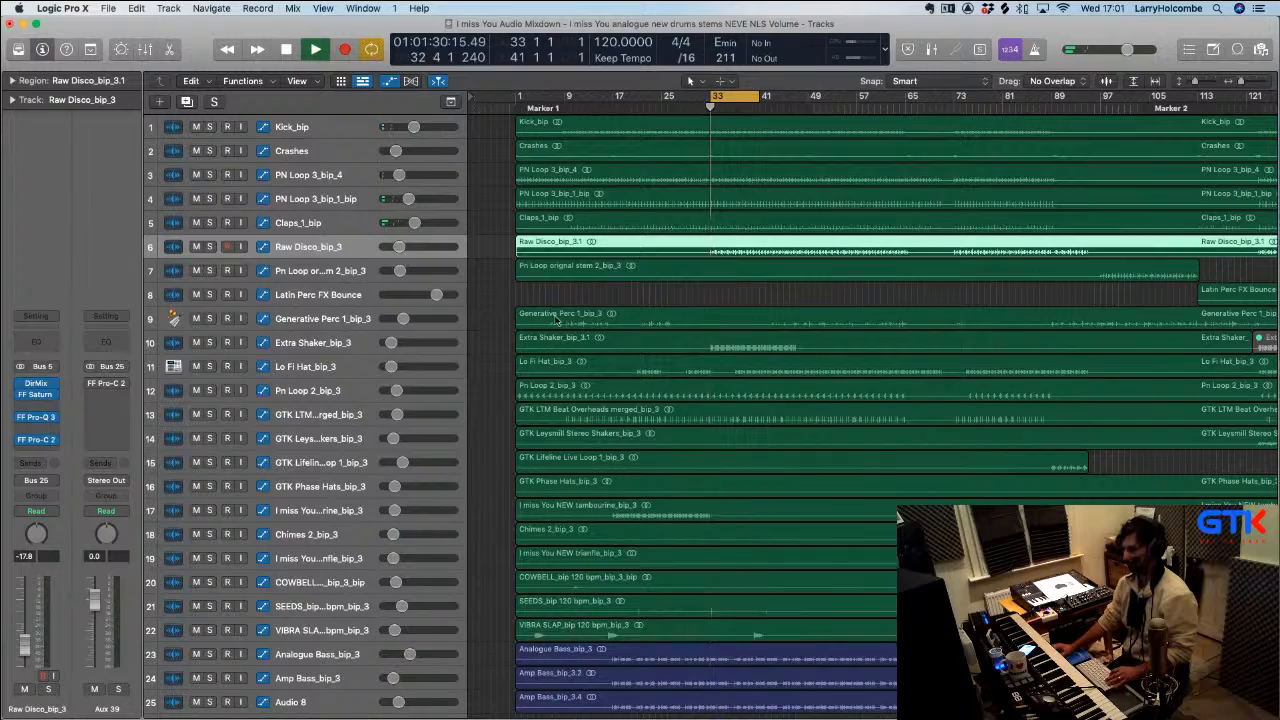
Audition the Raw Disco_bip_3 channel soloed in the mixer, and bring back the full mix
key("x")
scroll(450, 500, "left", 3)
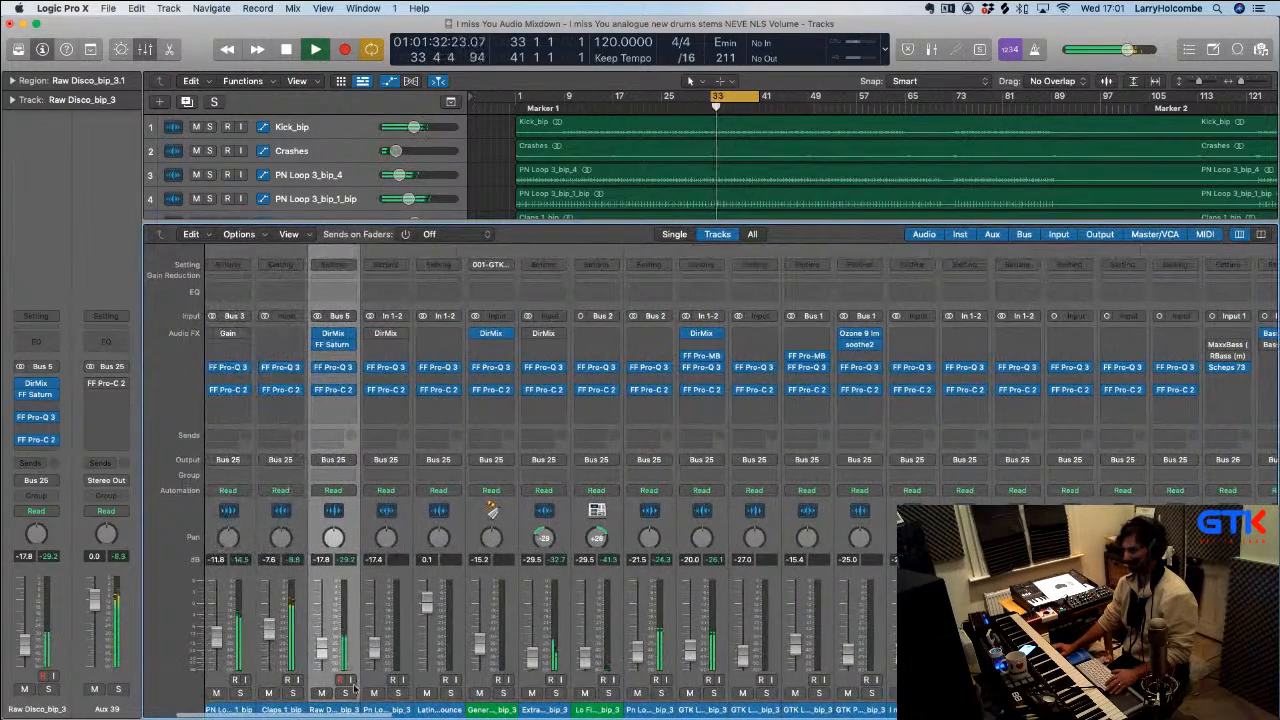
left_click(347, 694)
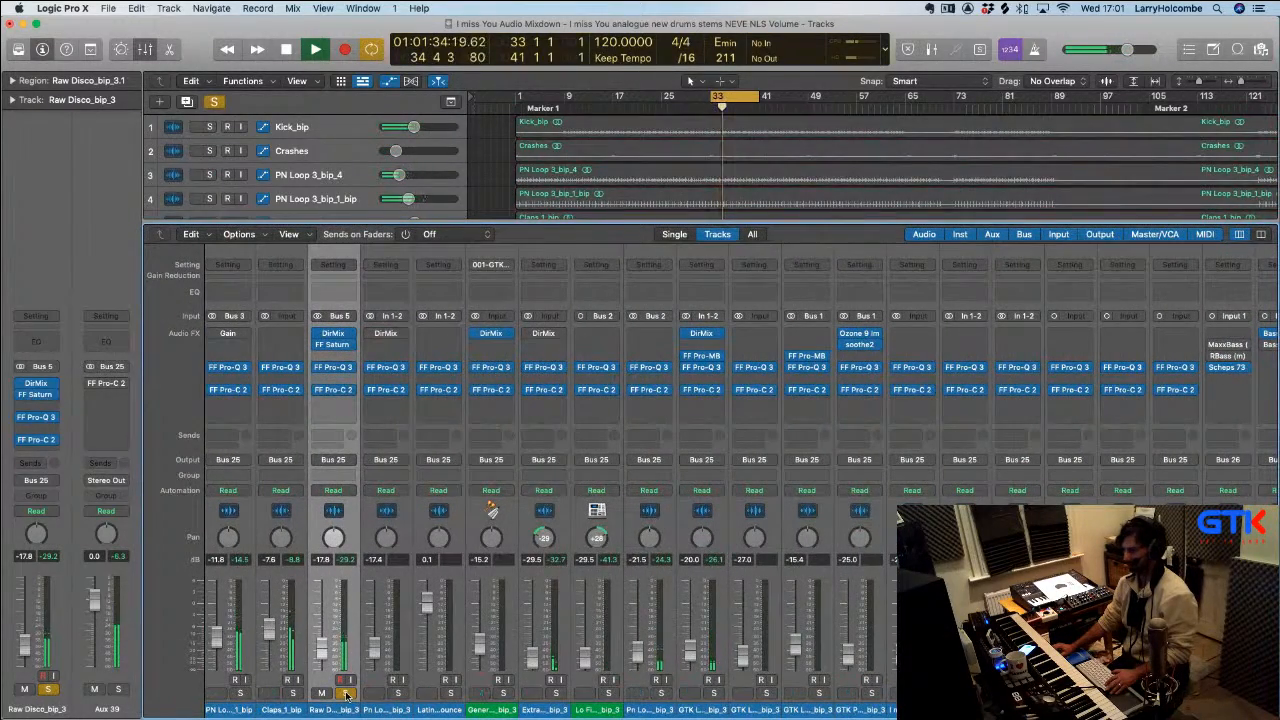
left_click(346, 693)
Stop playback and insert a Sie-Q after the Pro-C 2 compressor on the Raw Disco_bip_3 channel
key("space")
left_click(333, 411)
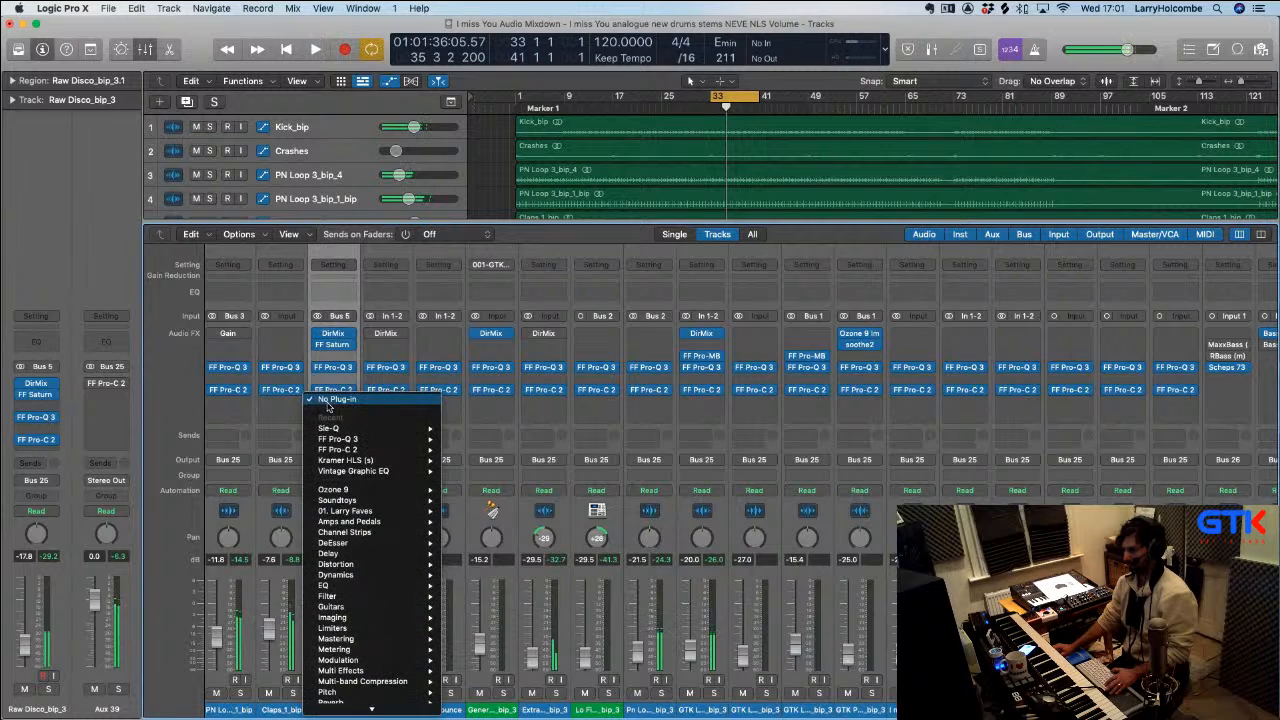
mouse_move(368, 432)
left_click(469, 428)
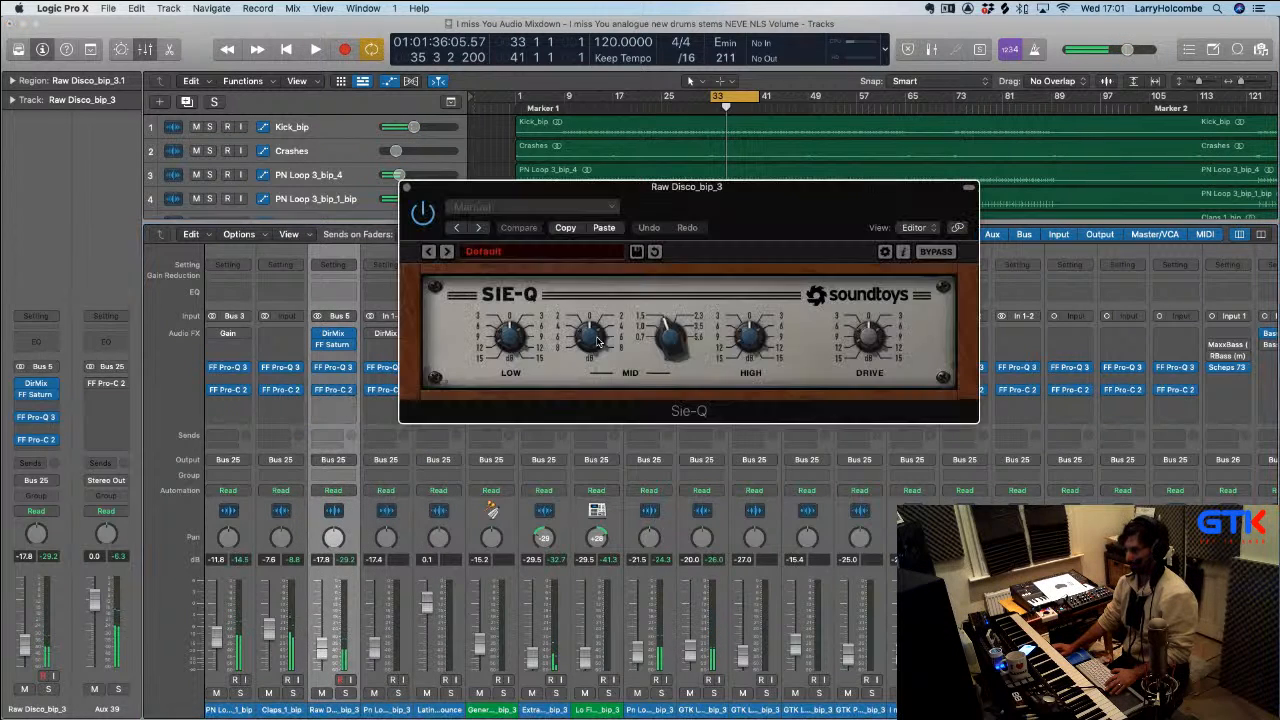
Boost the Sie-Q High band on Raw Disco_bip_3 while the loop plays, and close the plug-in window
left_click_drag(741, 343, 745, 345)
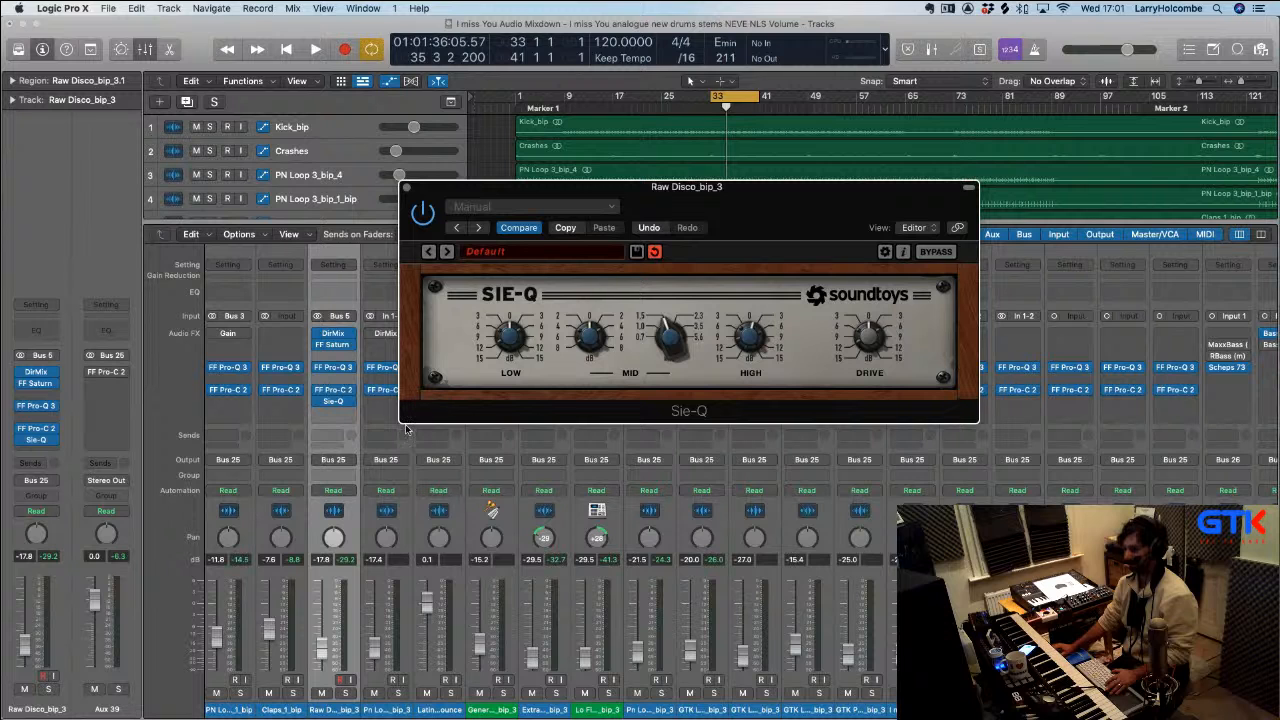
key("space")
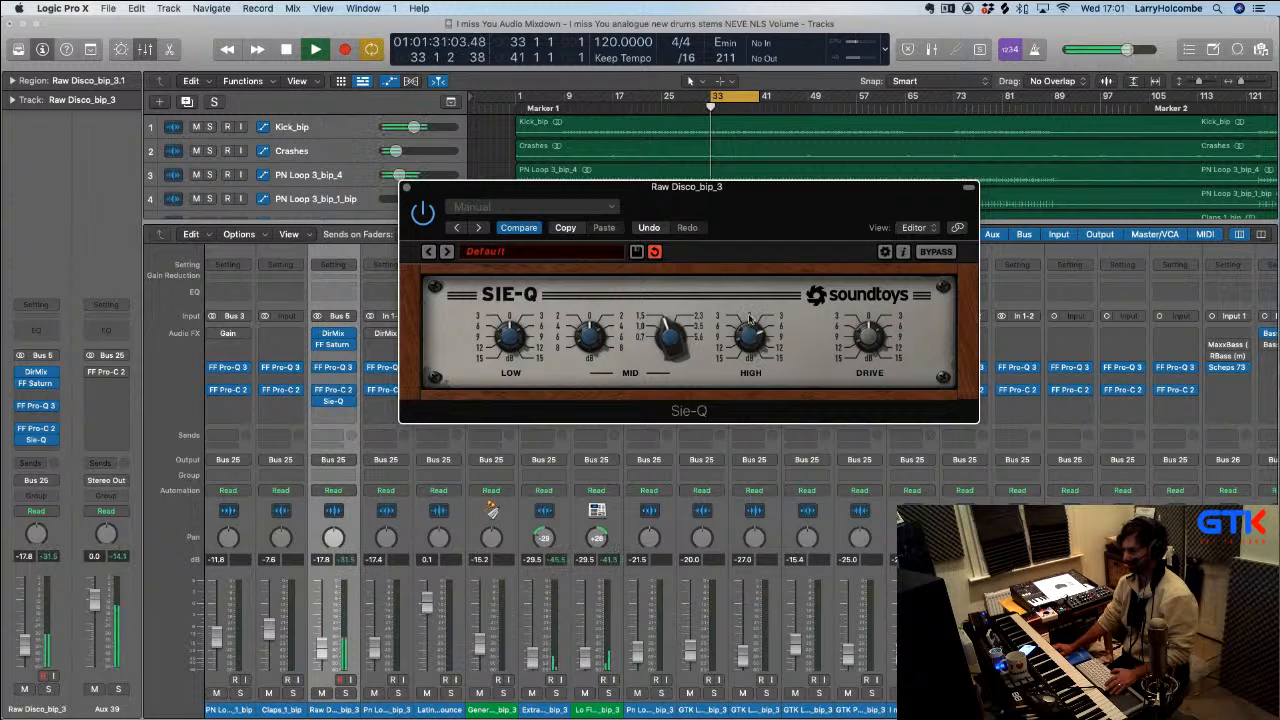
left_click_drag(749, 340, 744, 367)
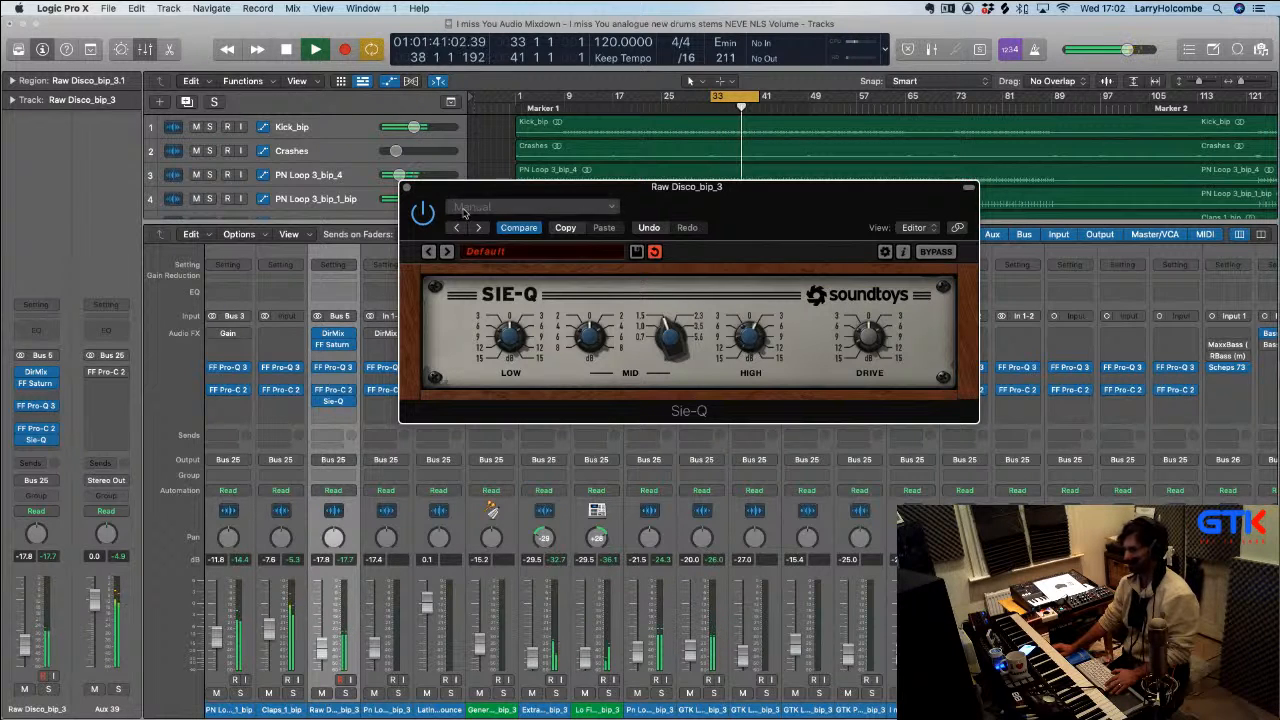
left_click(408, 188)
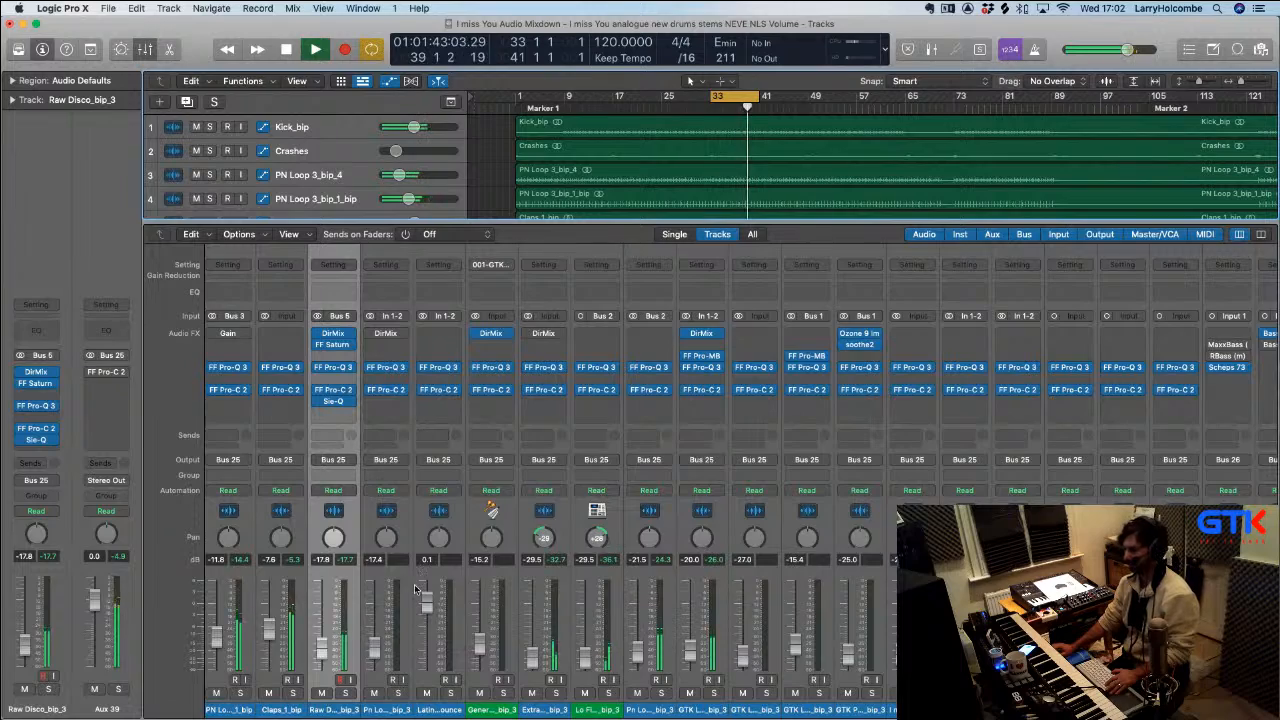
Solo the PN Loop 3_bip_1 and PN Loop 3_bip_4 channels in the mixer to hear them together
scroll(415, 588, "left", 5)
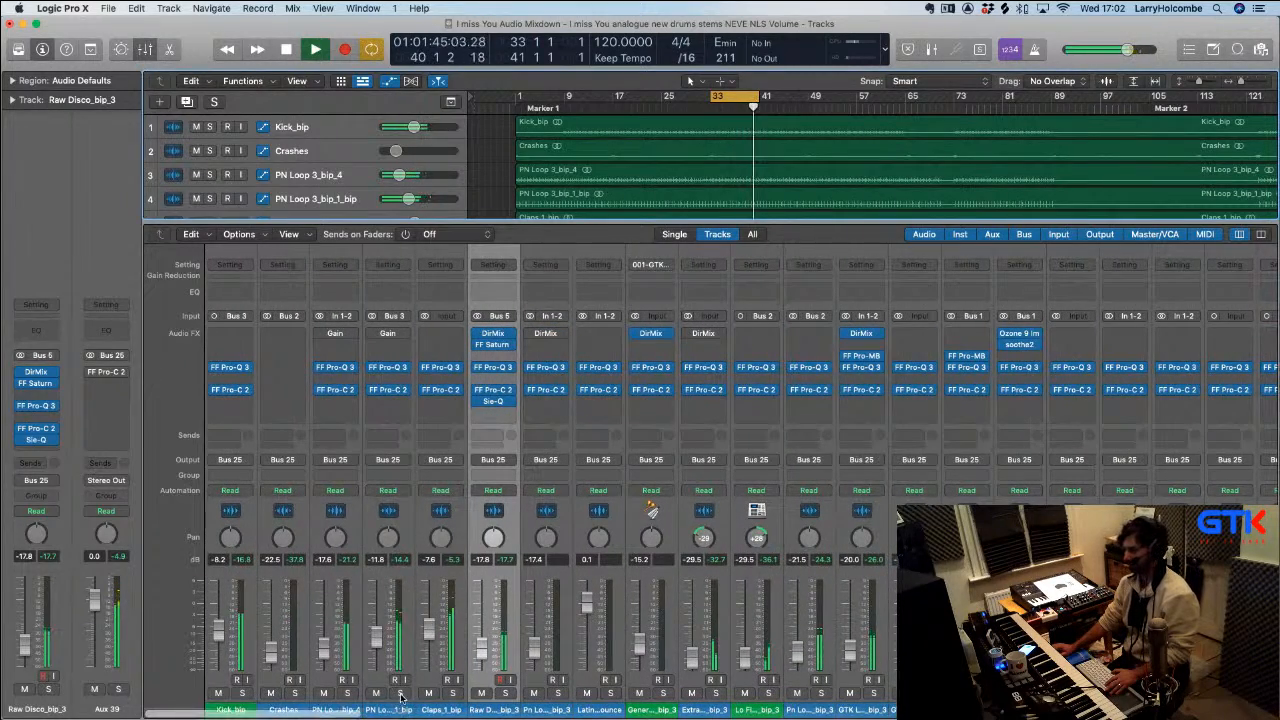
left_click(400, 693)
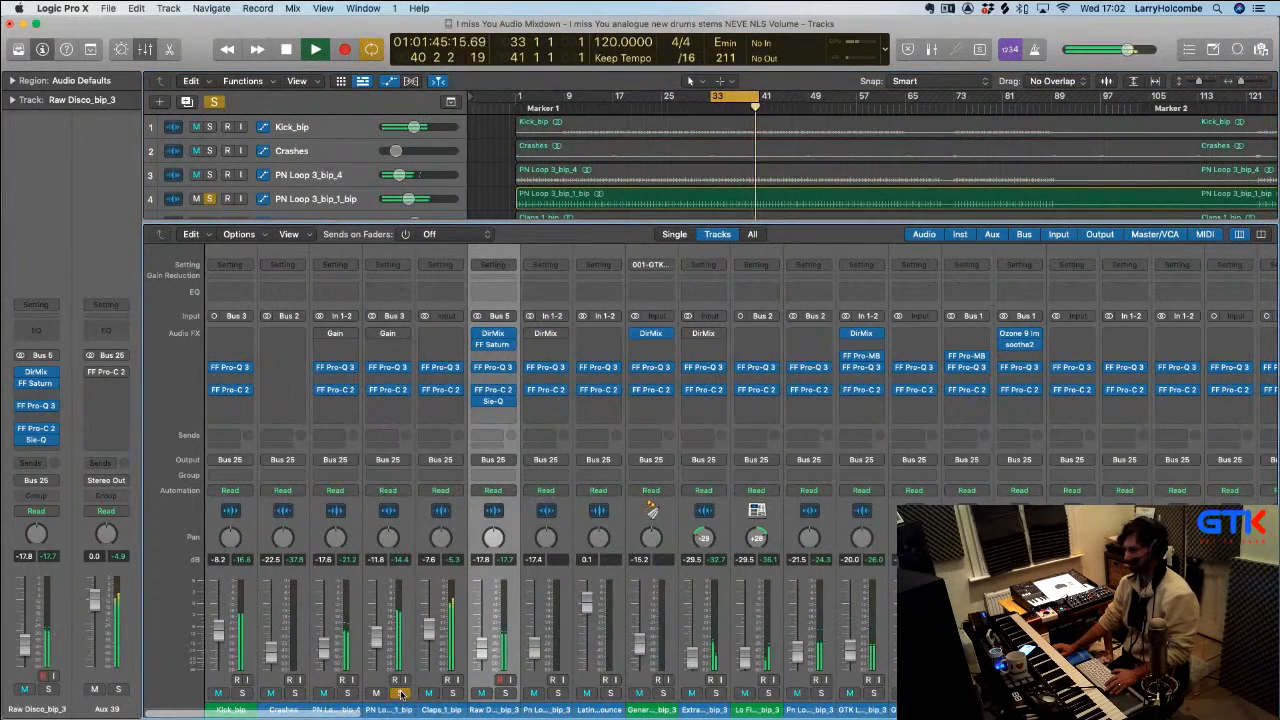
left_click(347, 693)
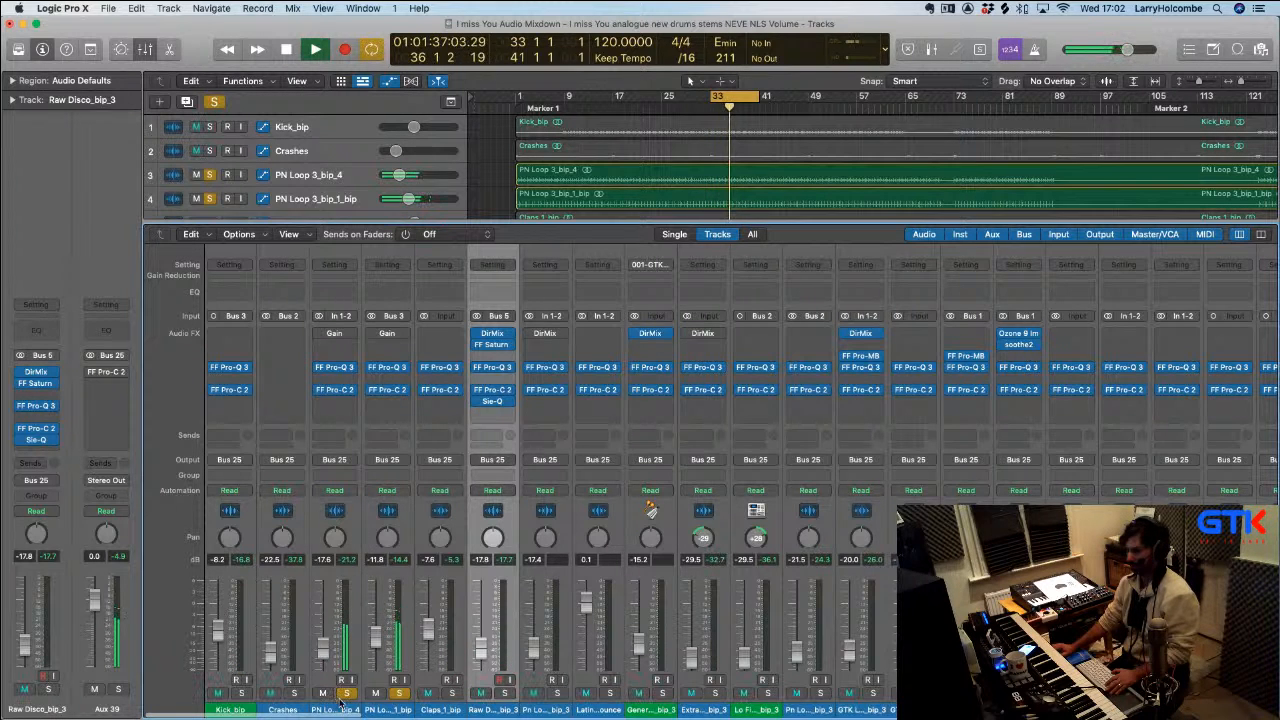
Route the output of both soloed PN Loop 3 channels to Bus 27, and play the loop briefly to check the routing
left_click_drag(335, 545, 372, 544)
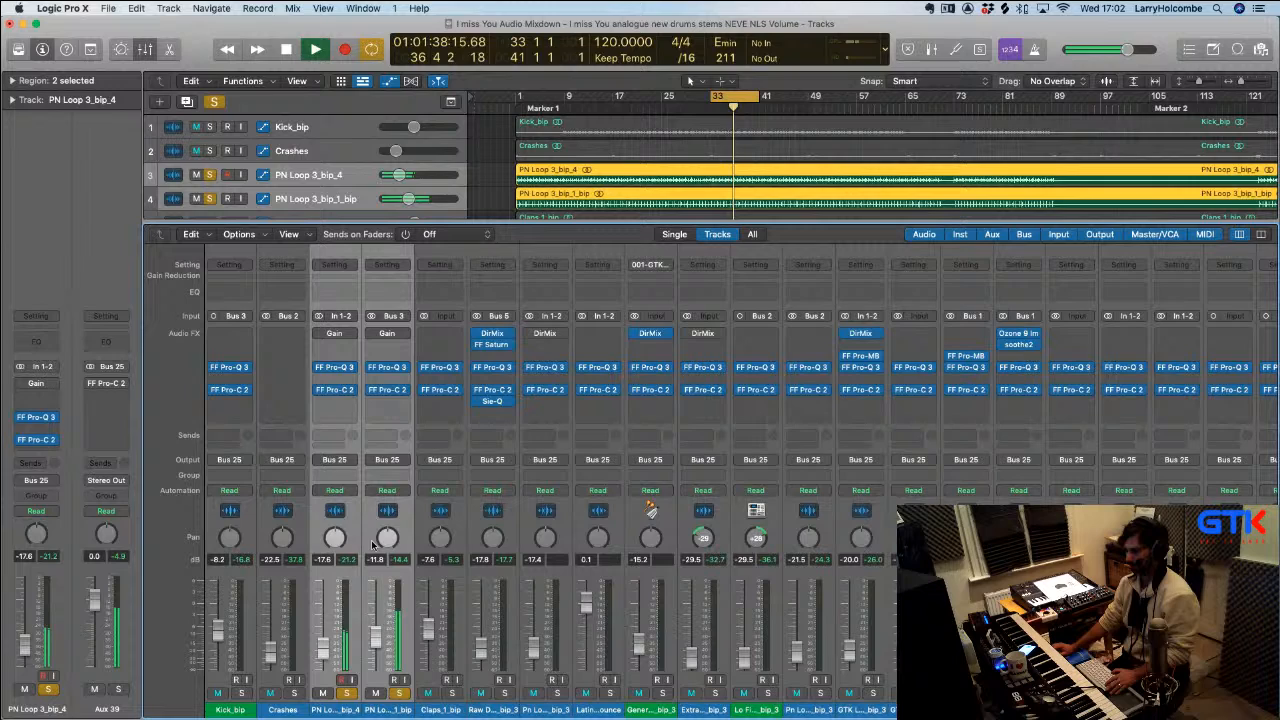
left_click(338, 459)
mouse_move(355, 508)
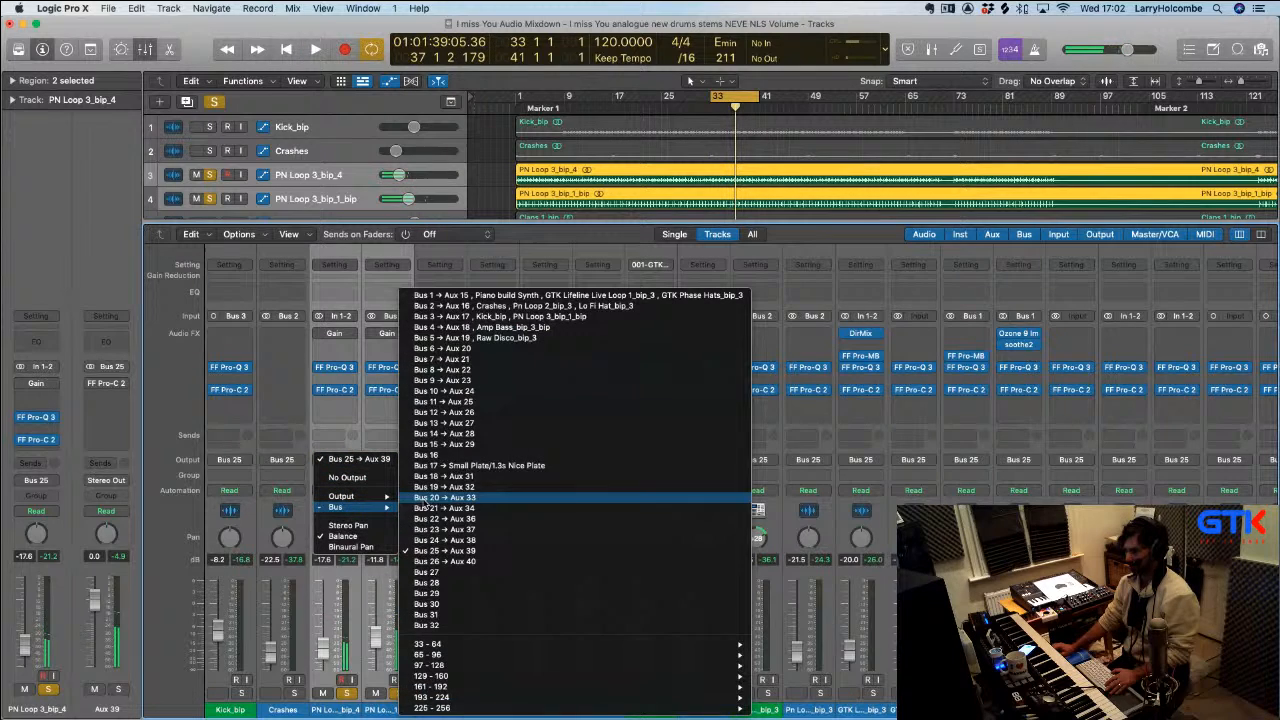
left_click(438, 572)
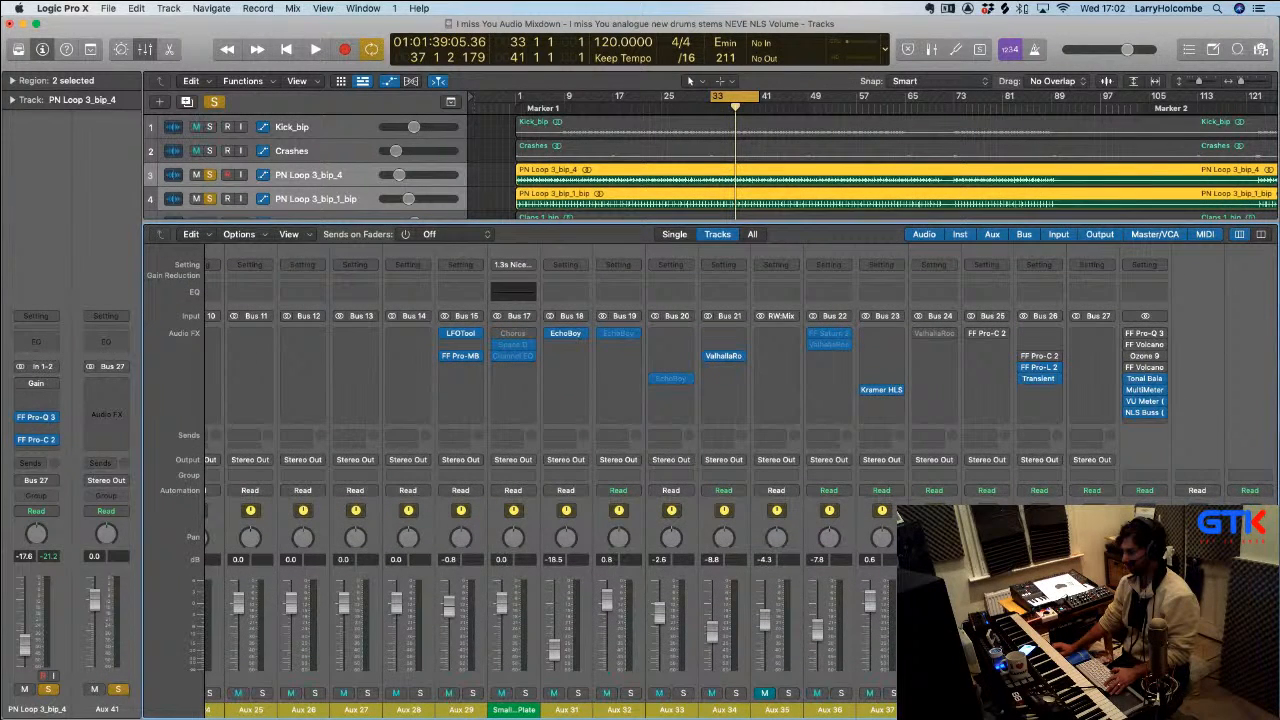
key("space")
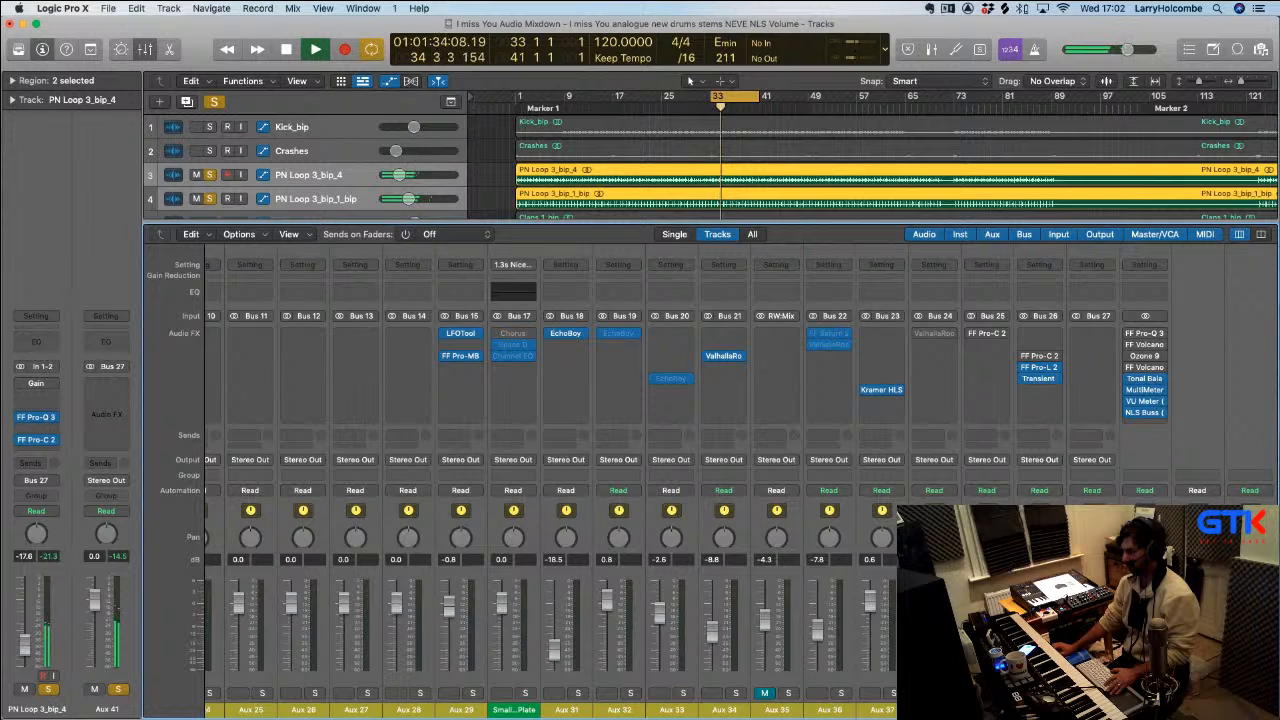
key("space")
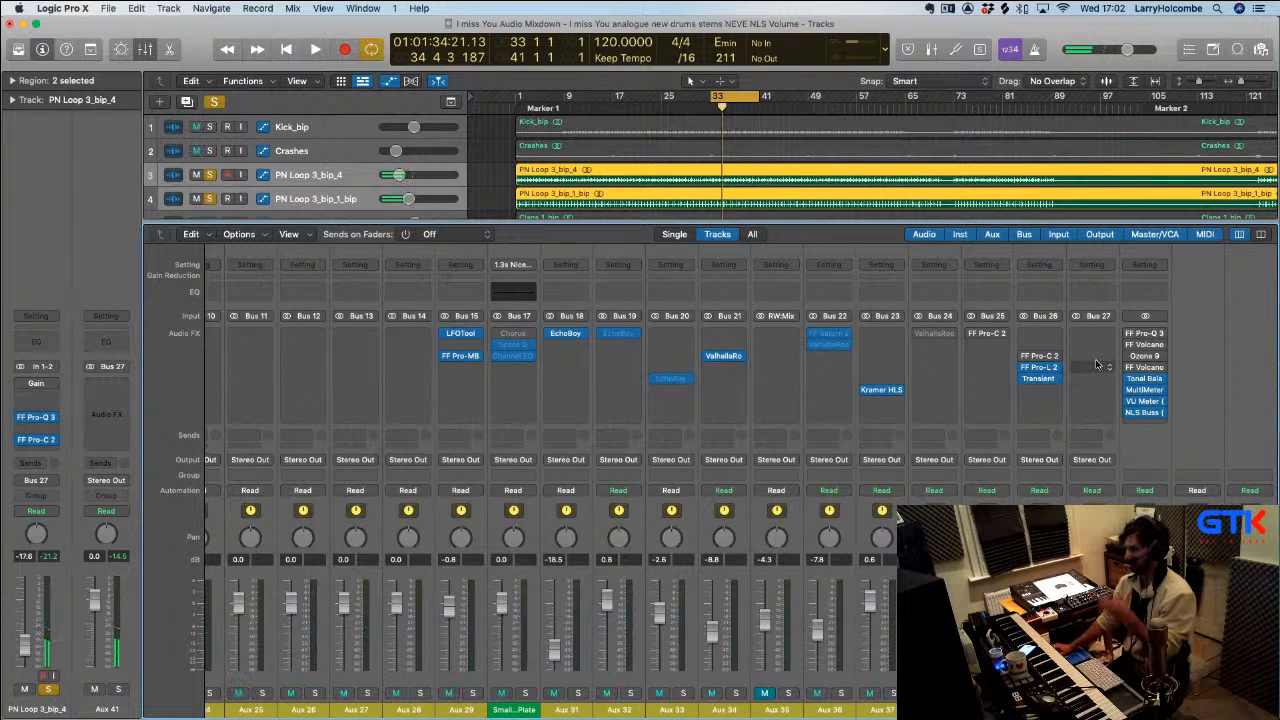
Insert a stereo FabFilter Pro-MB on the aux channel fed by Bus 27
left_click(1080, 356)
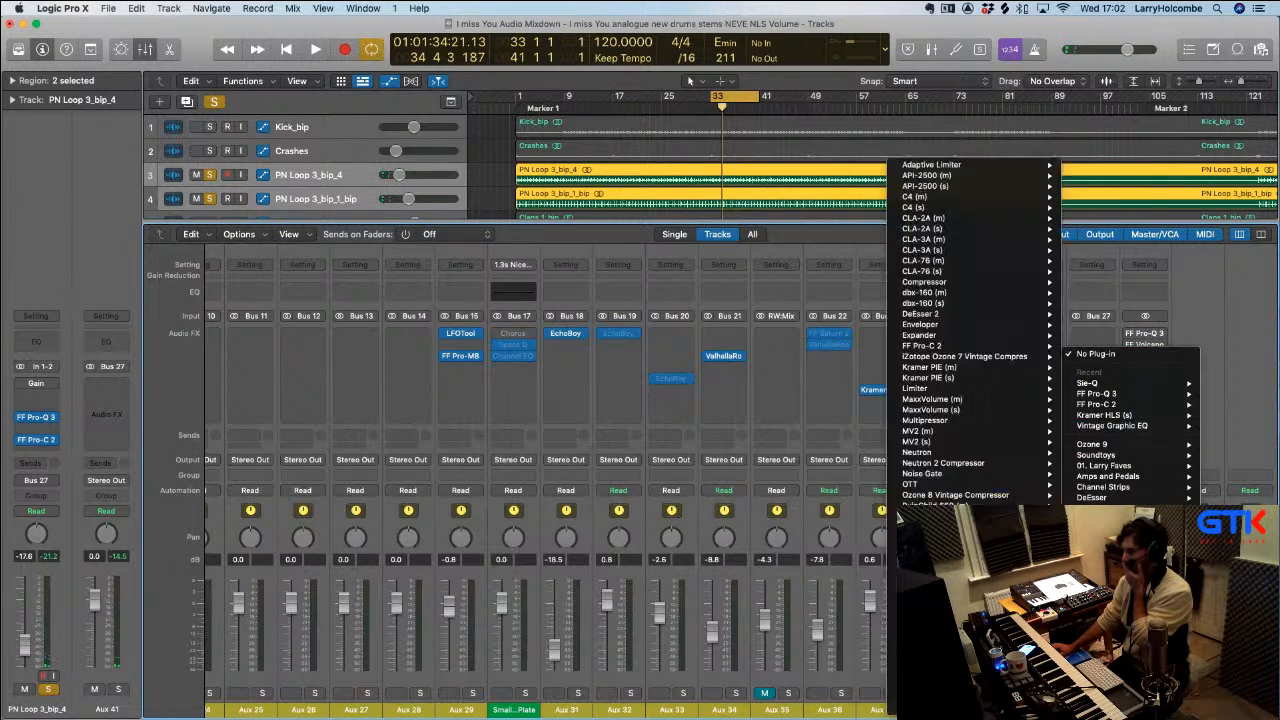
scroll(1125, 480, "down", 2)
mouse_move(1108, 699)
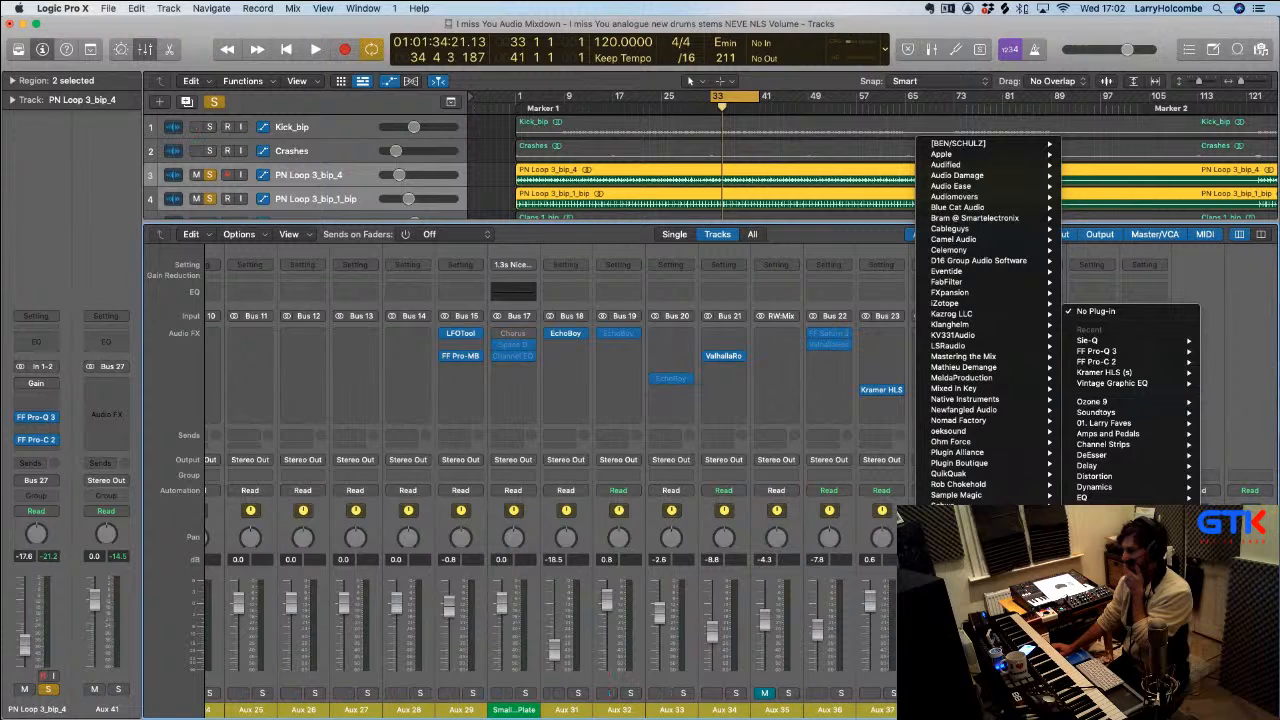
mouse_move(946, 281)
mouse_move(893, 333)
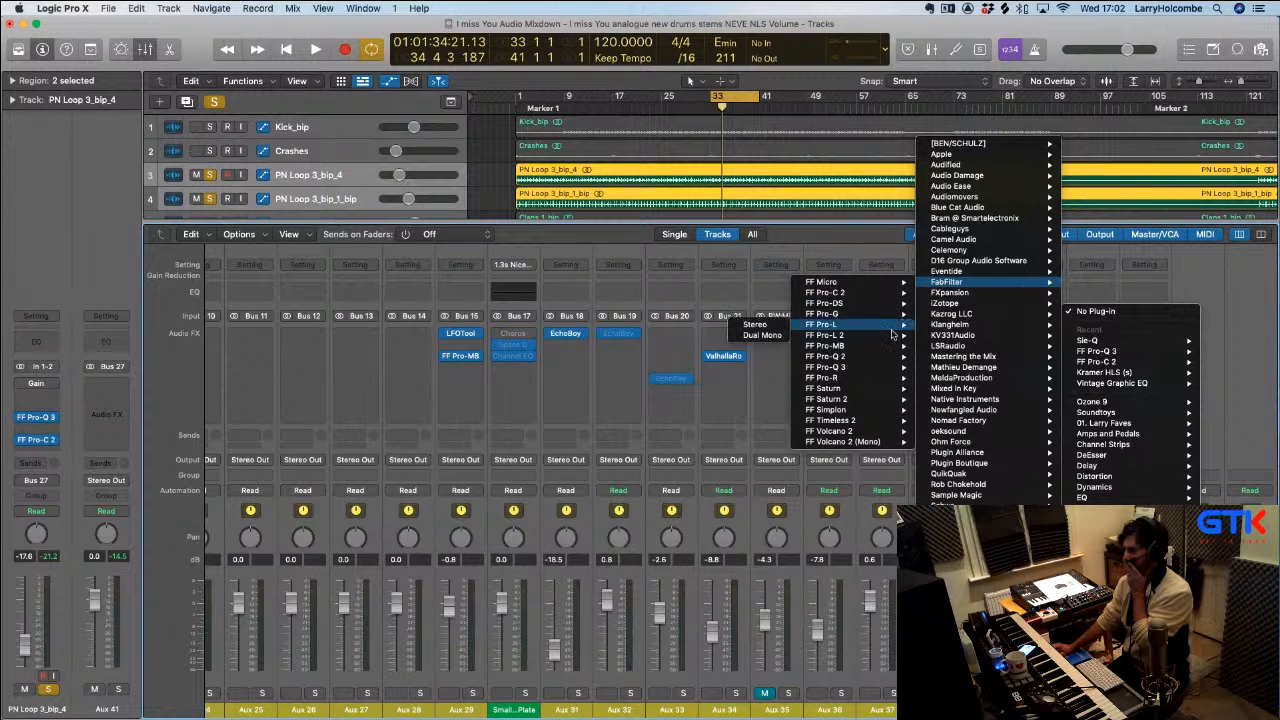
left_click(756, 345)
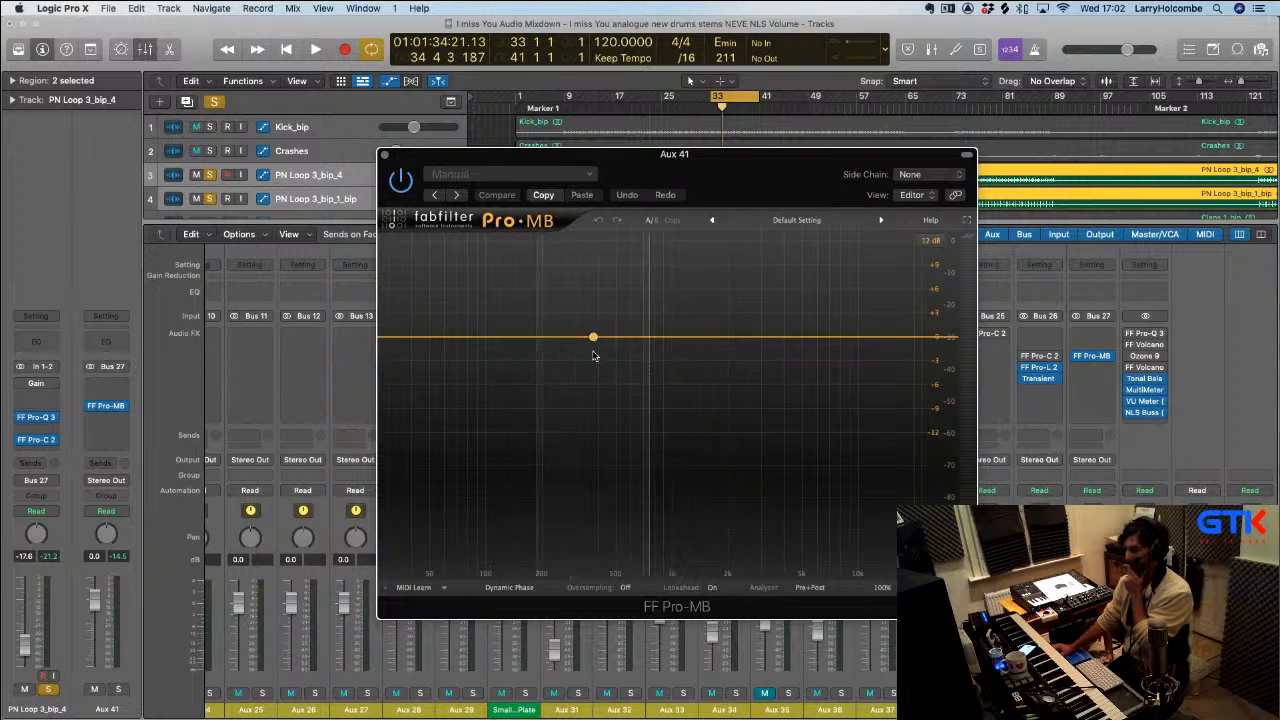
Add a midrange band in Pro-MB, extend its lower edge to about 200 Hz and set it to Expand mode
left_click(626, 337)
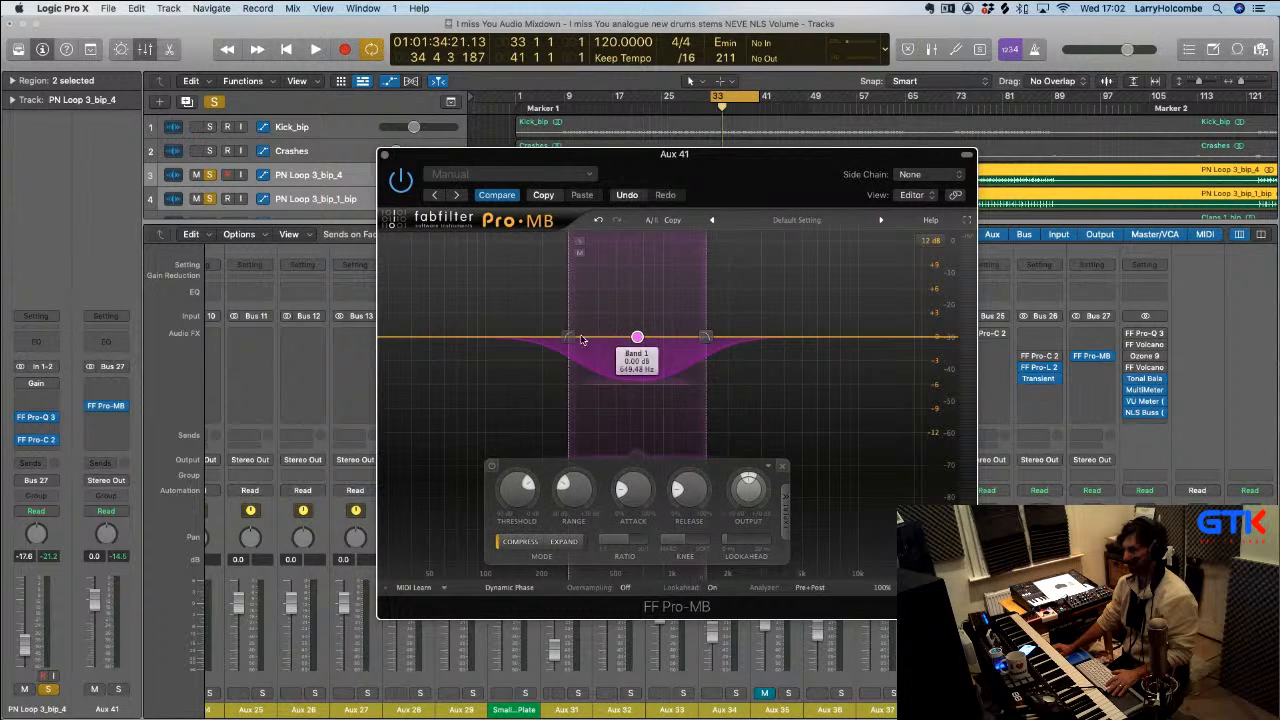
left_click_drag(581, 339, 543, 338)
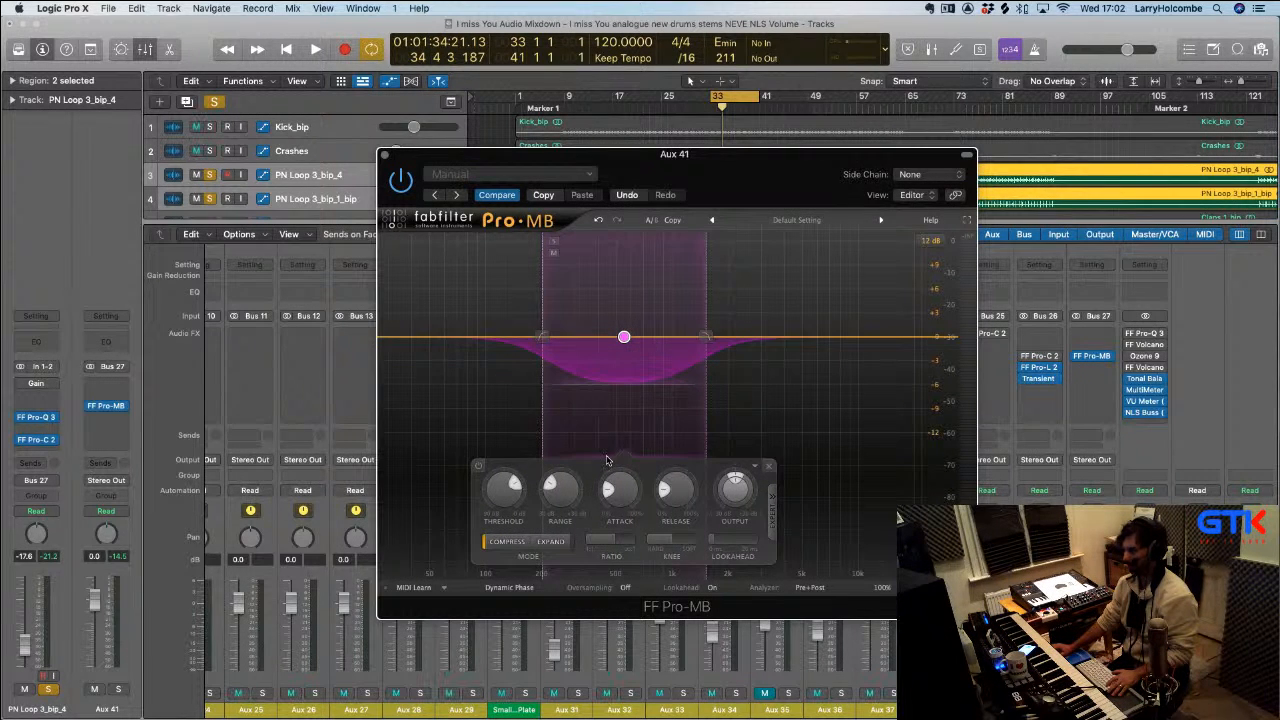
left_click(557, 541)
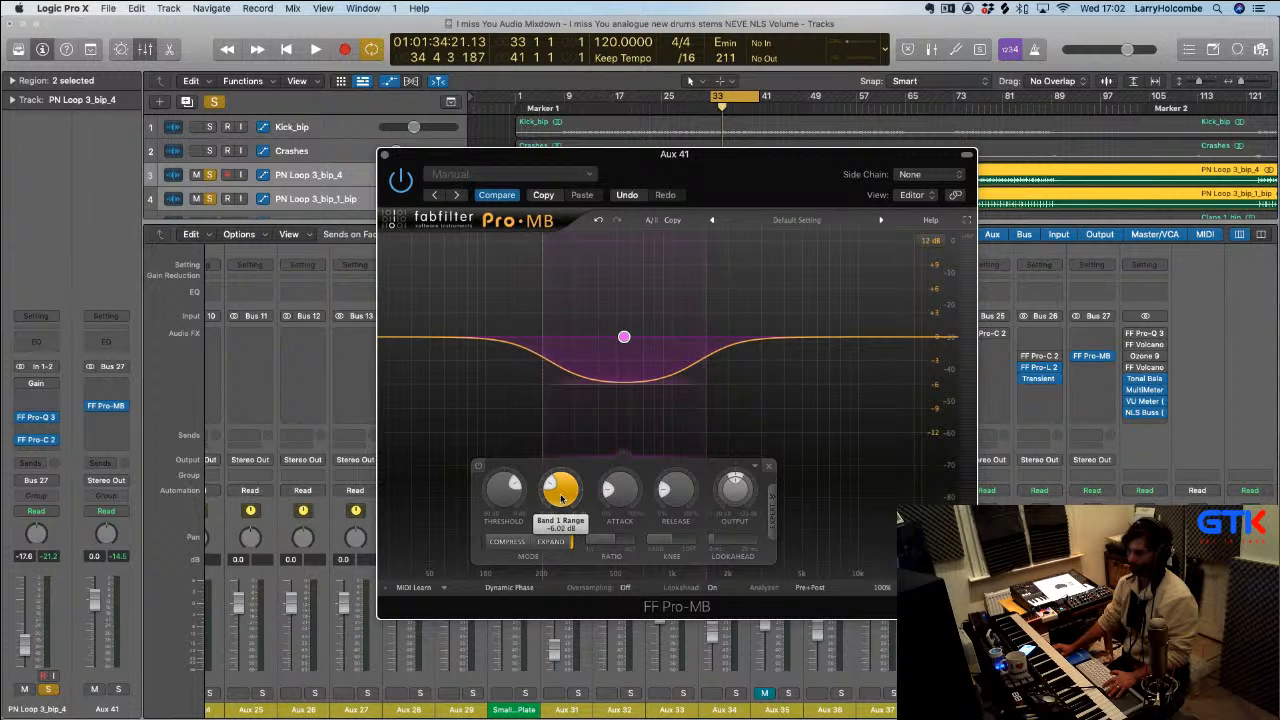
Deepen the expander band's range and lower its threshold while checking the loop, and bypass Pro-MB for comparison
left_click_drag(561, 498, 560, 505)
key("space")
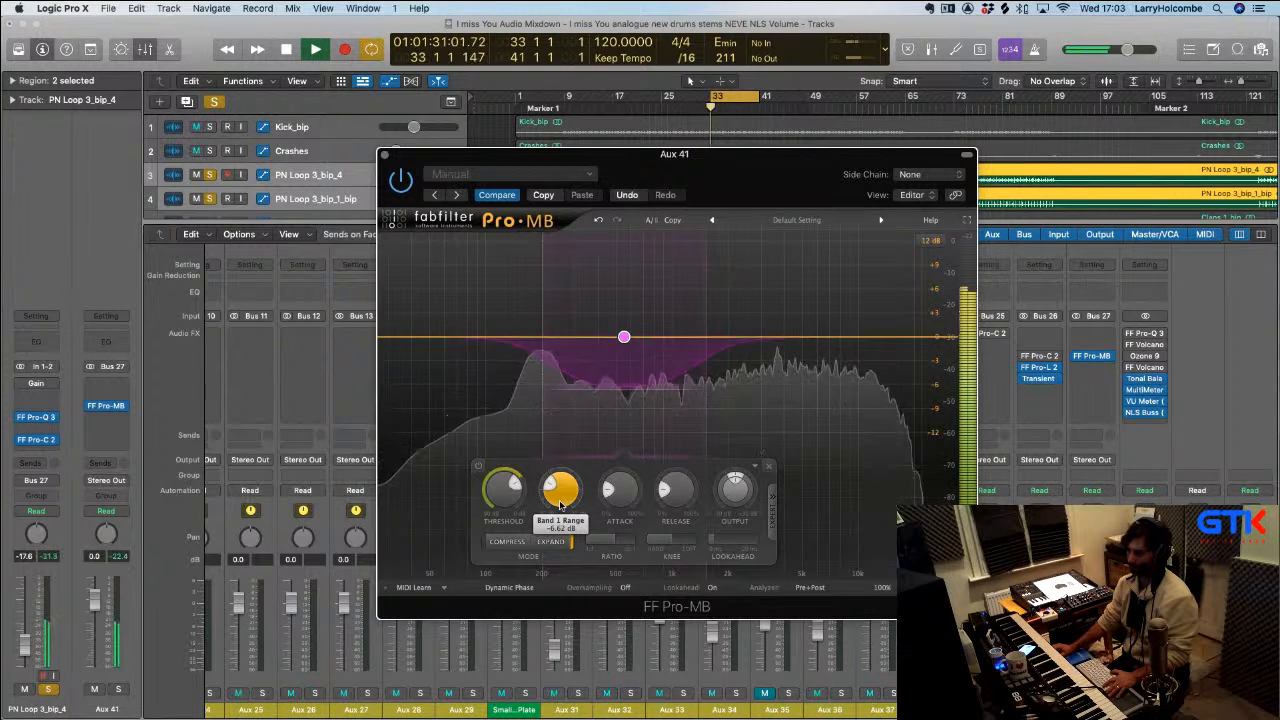
key("space")
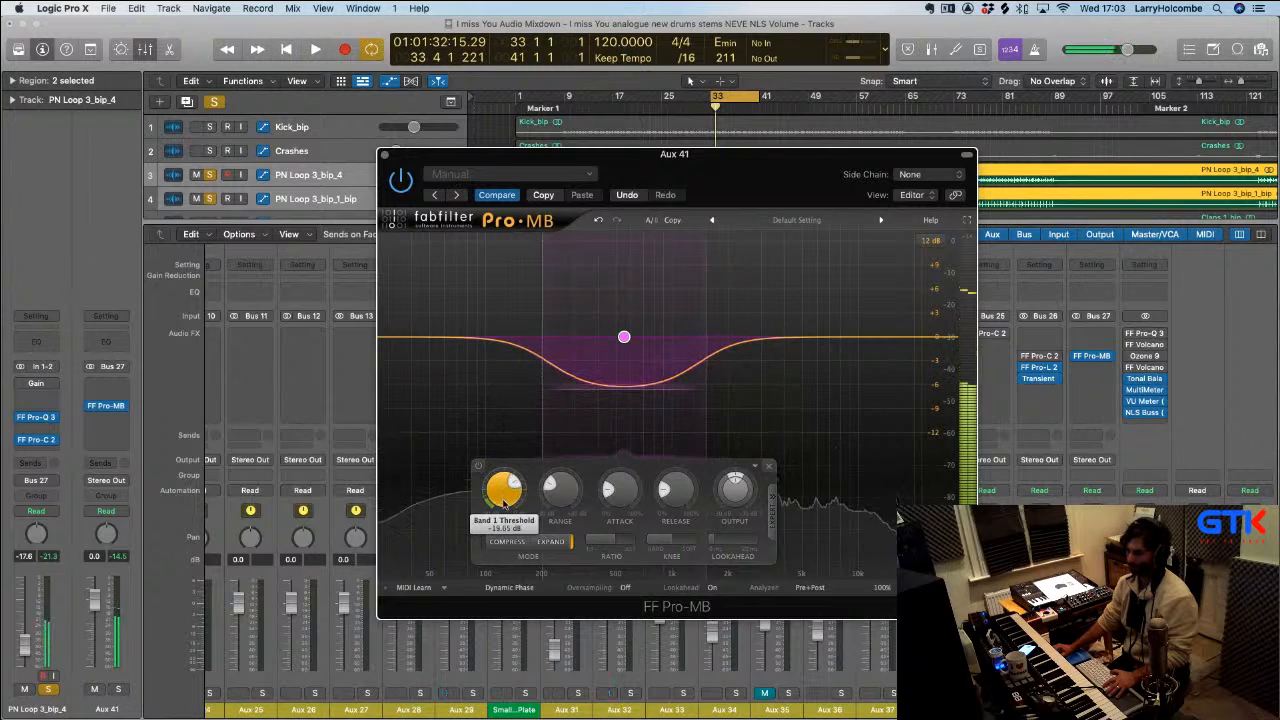
left_click_drag(503, 490, 563, 494)
key("space")
left_click(400, 179)
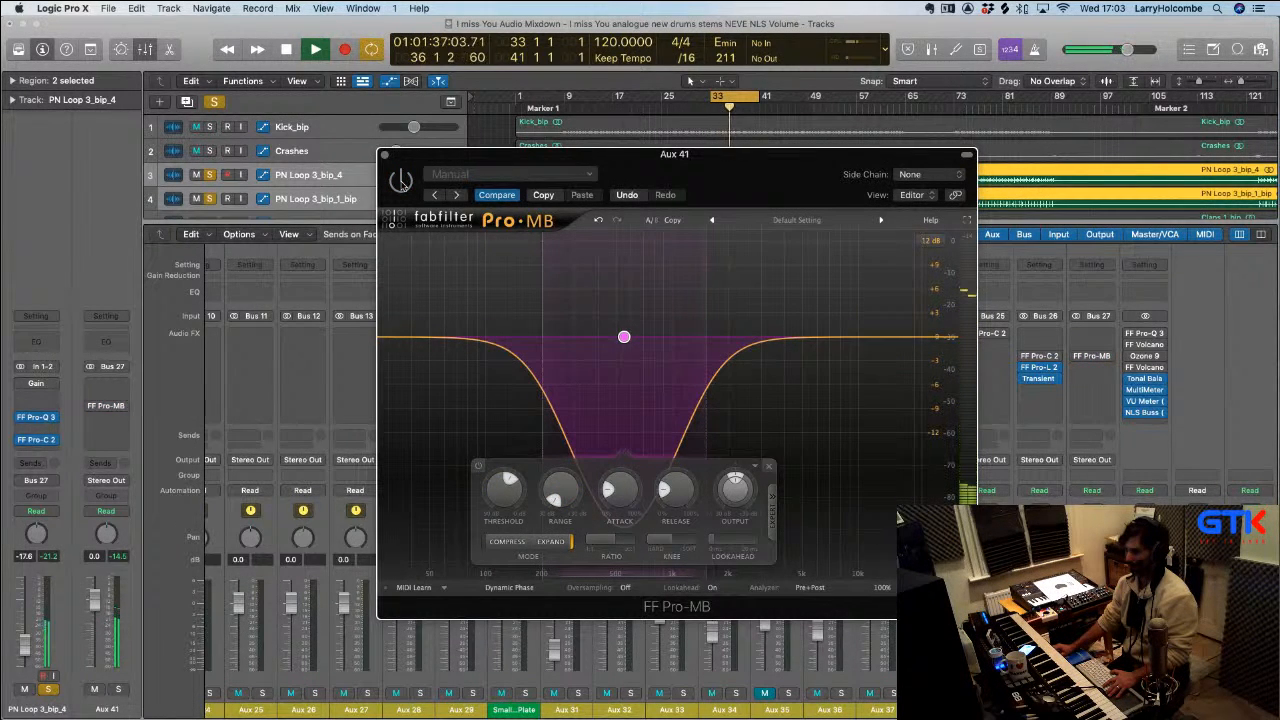
Re-enable Pro-MB on the Bus 27 aux and switch its processing mode to Linear Phase
key("space")
left_click(400, 179)
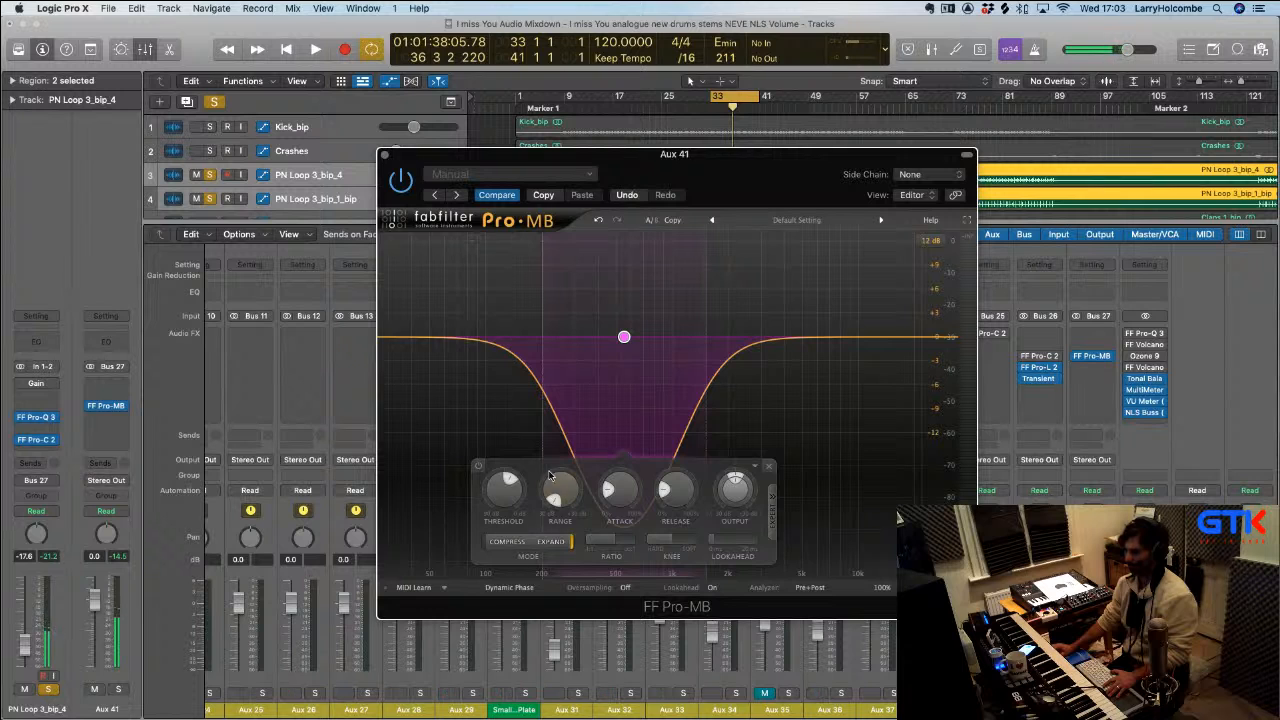
left_click(525, 589)
left_click(525, 616)
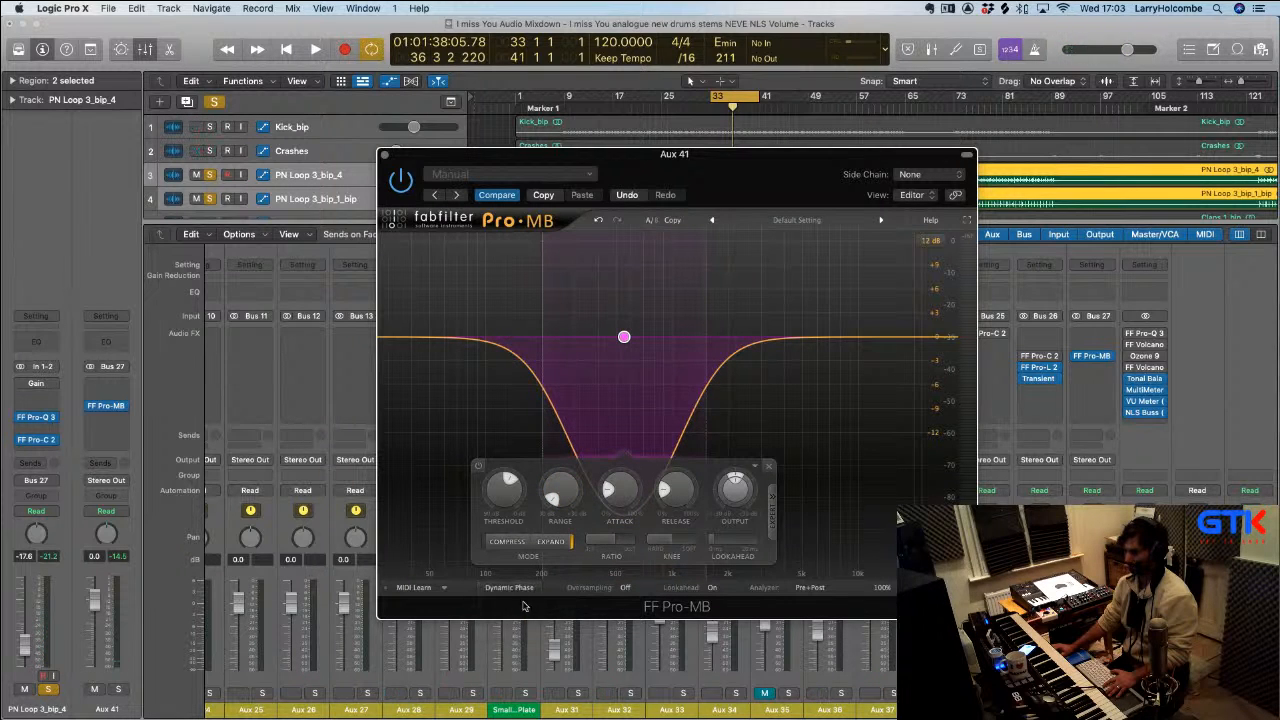
left_click(512, 588)
left_click(518, 603)
key("space")
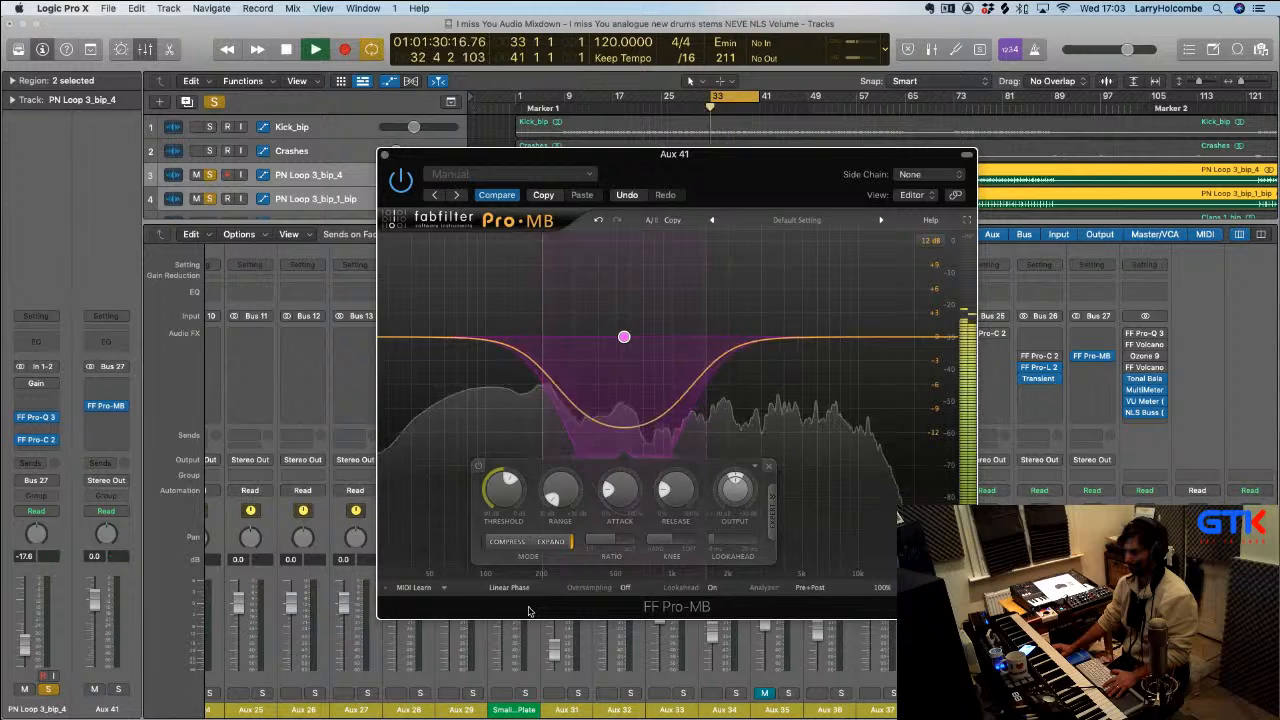
Ease the range of Pro-MB's midrange expander band slightly and play the soloed loop to check it
left_click_drag(557, 507, 562, 452)
key("space")
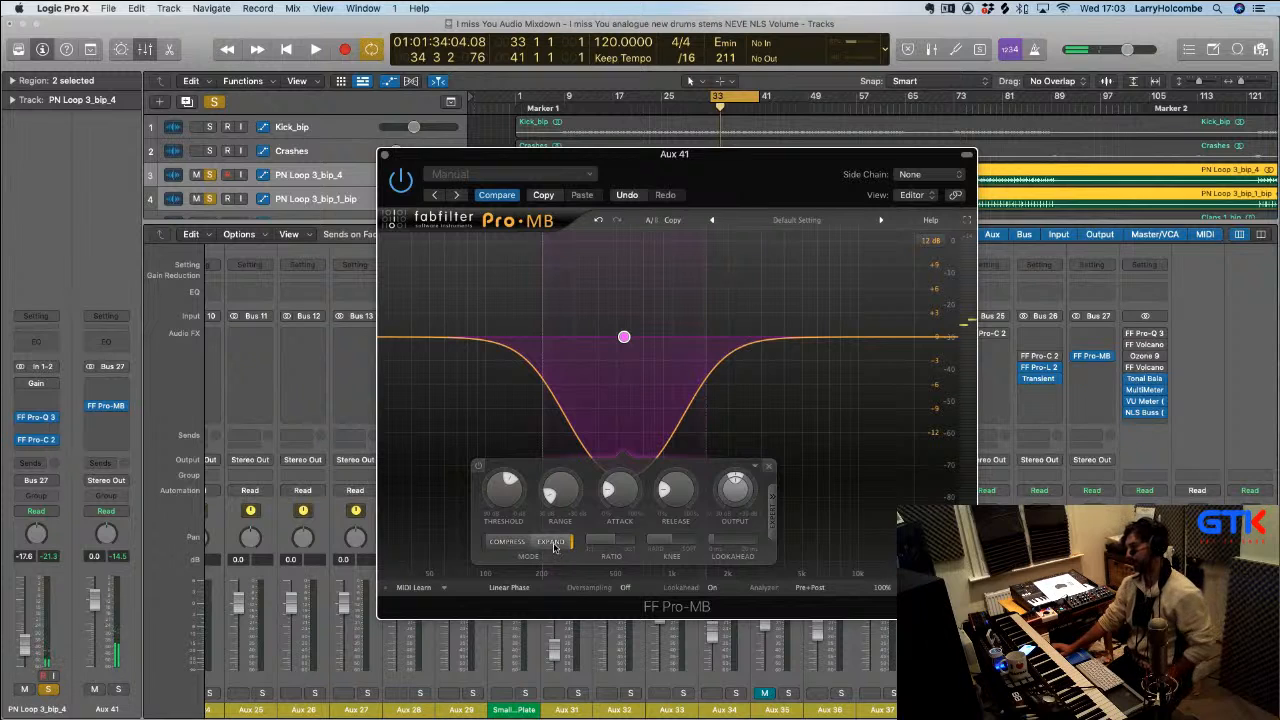
mouse_move(552, 541)
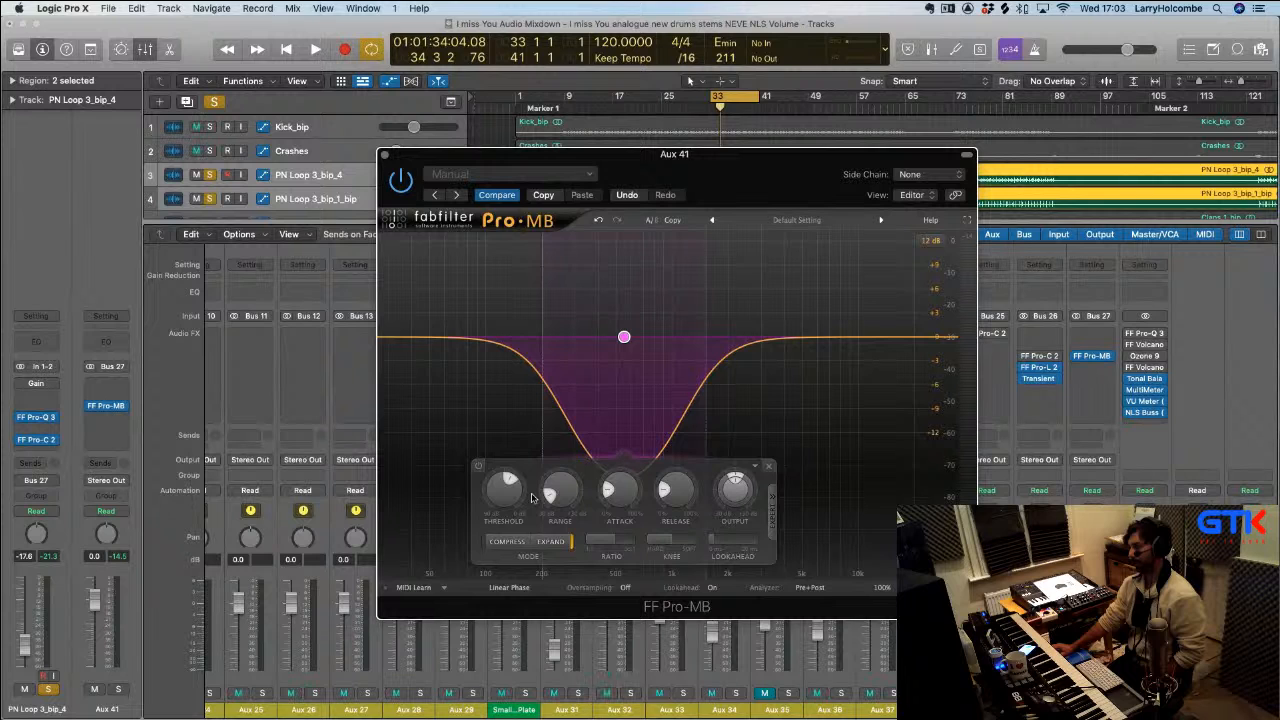
mouse_move(503, 473)
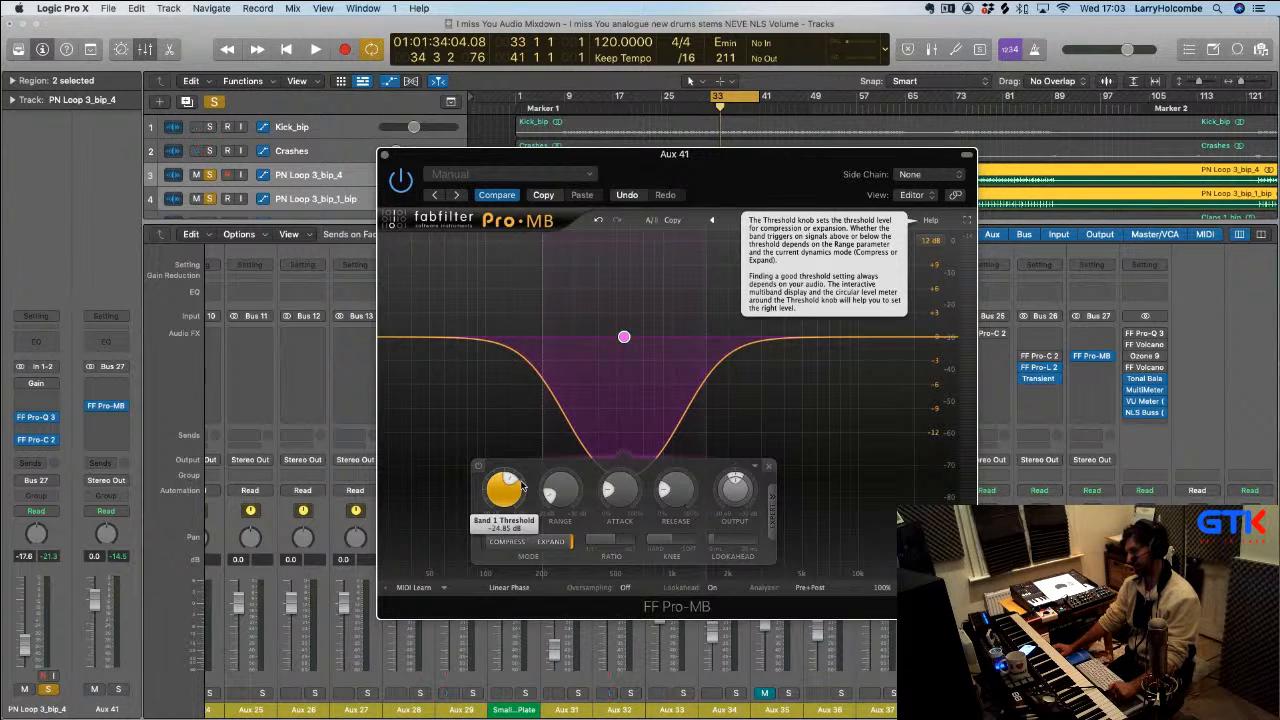
key("space")
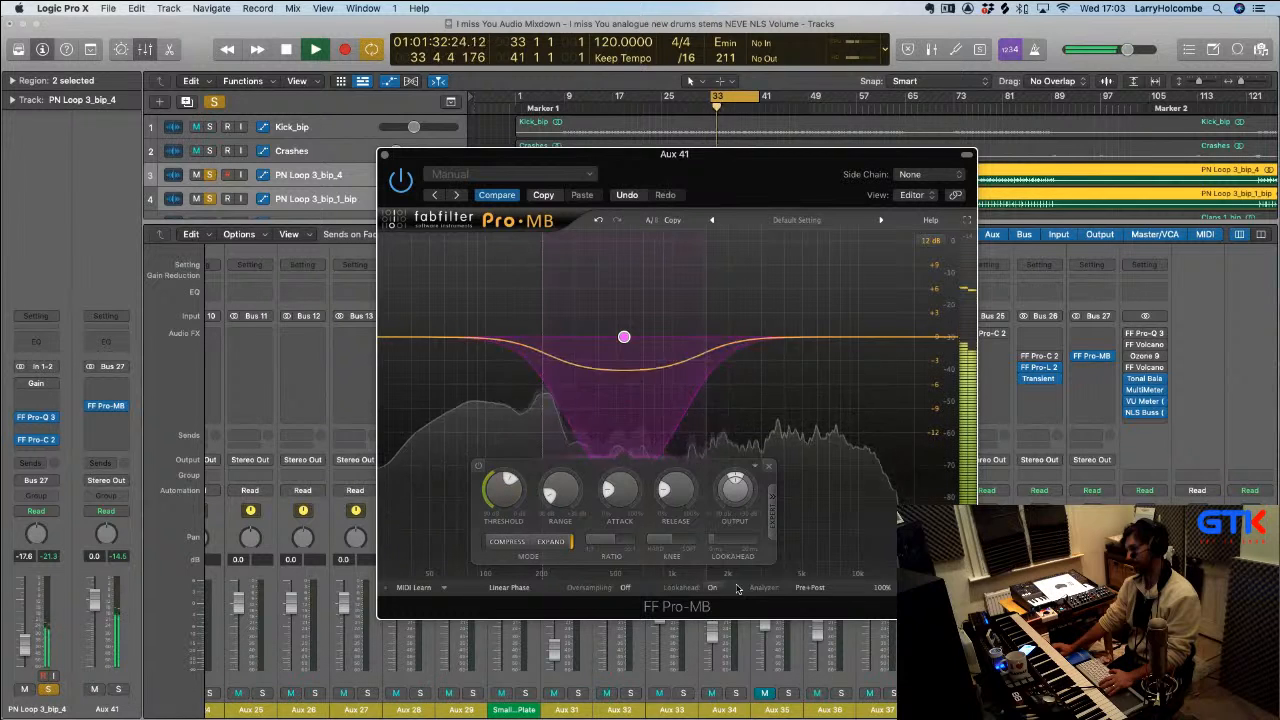
mouse_move(879, 572)
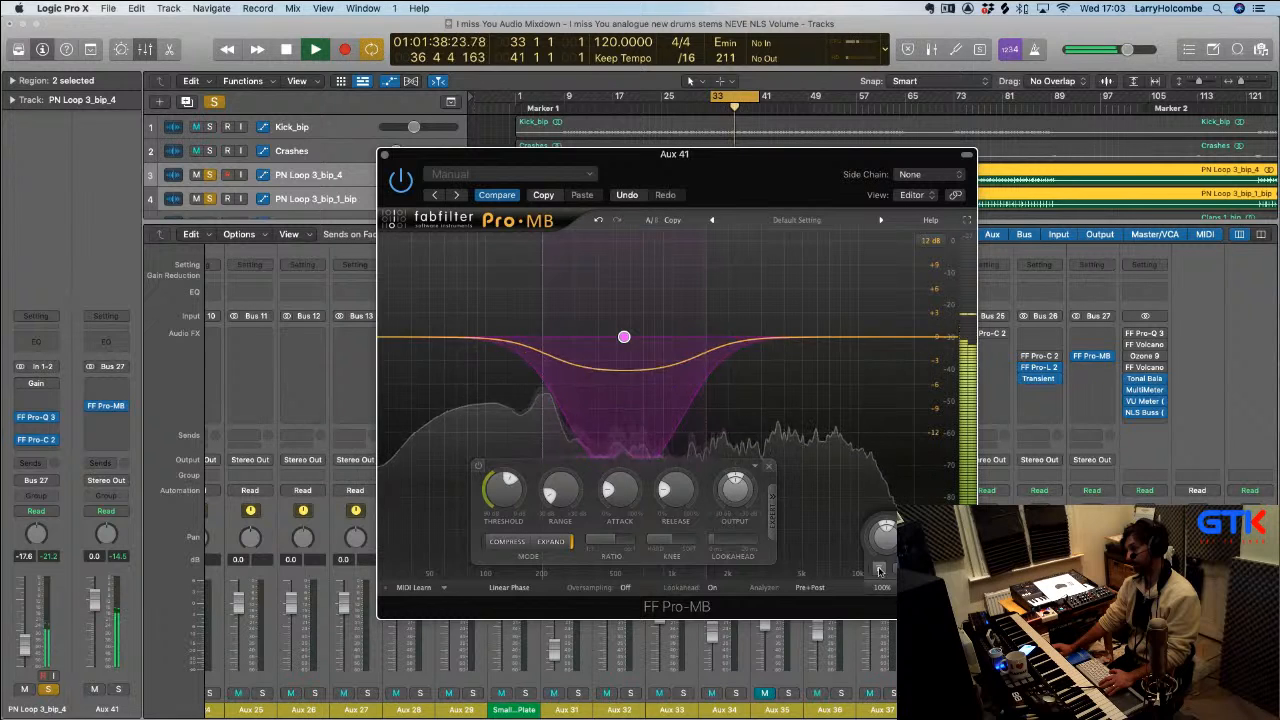
key("space")
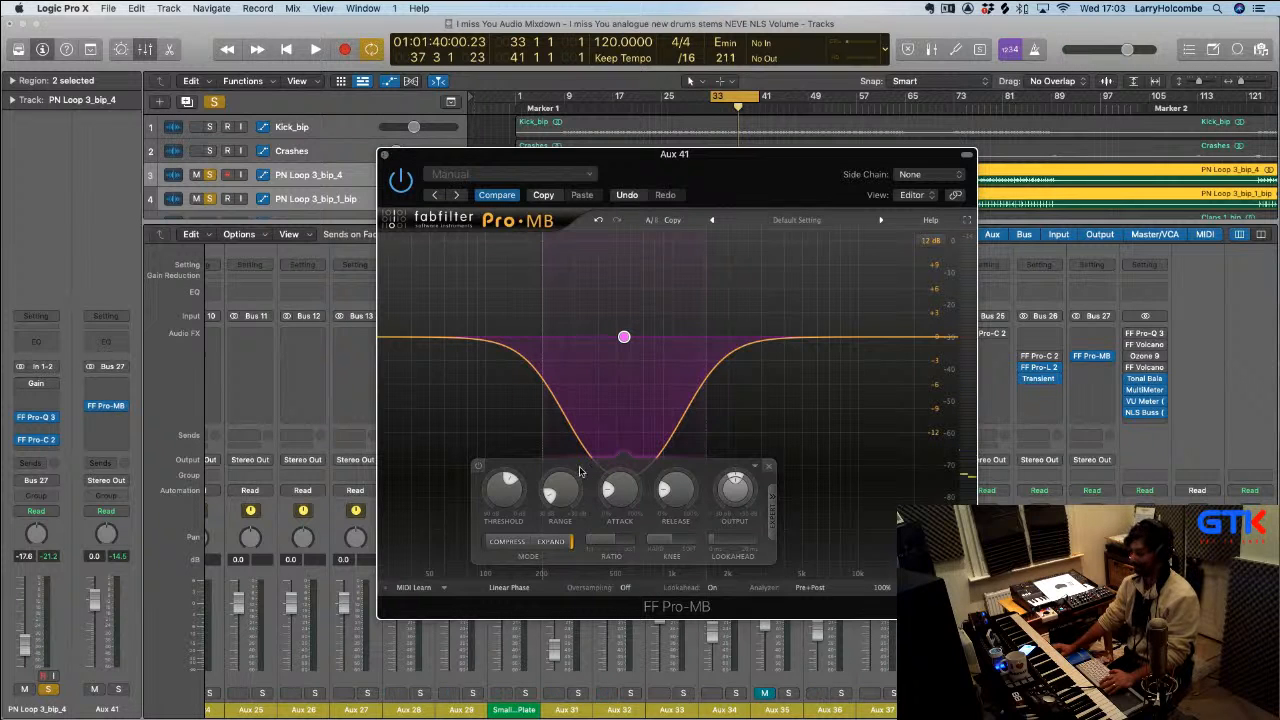
Close Pro-MB, unsolo both PN Loop 3 tracks and play the section with the full mix
left_click(383, 156)
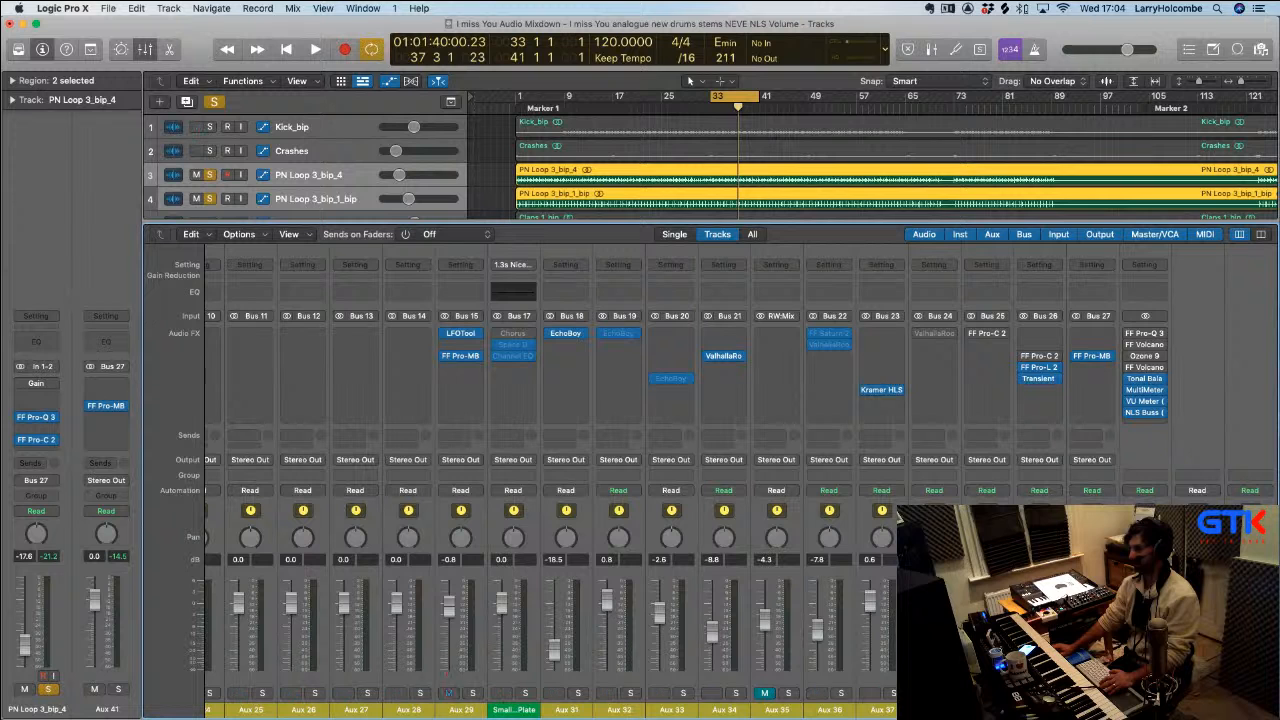
scroll(540, 480, "left", 3)
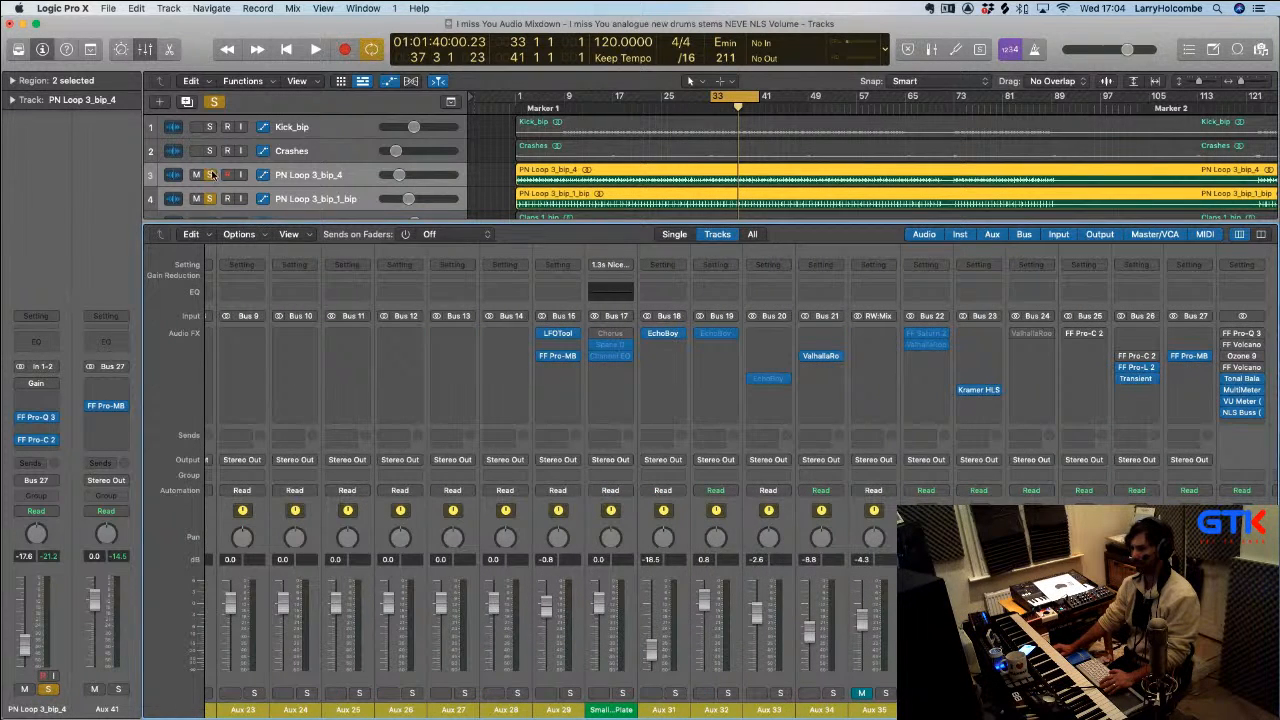
left_click(209, 199)
left_click(491, 175)
key("space")
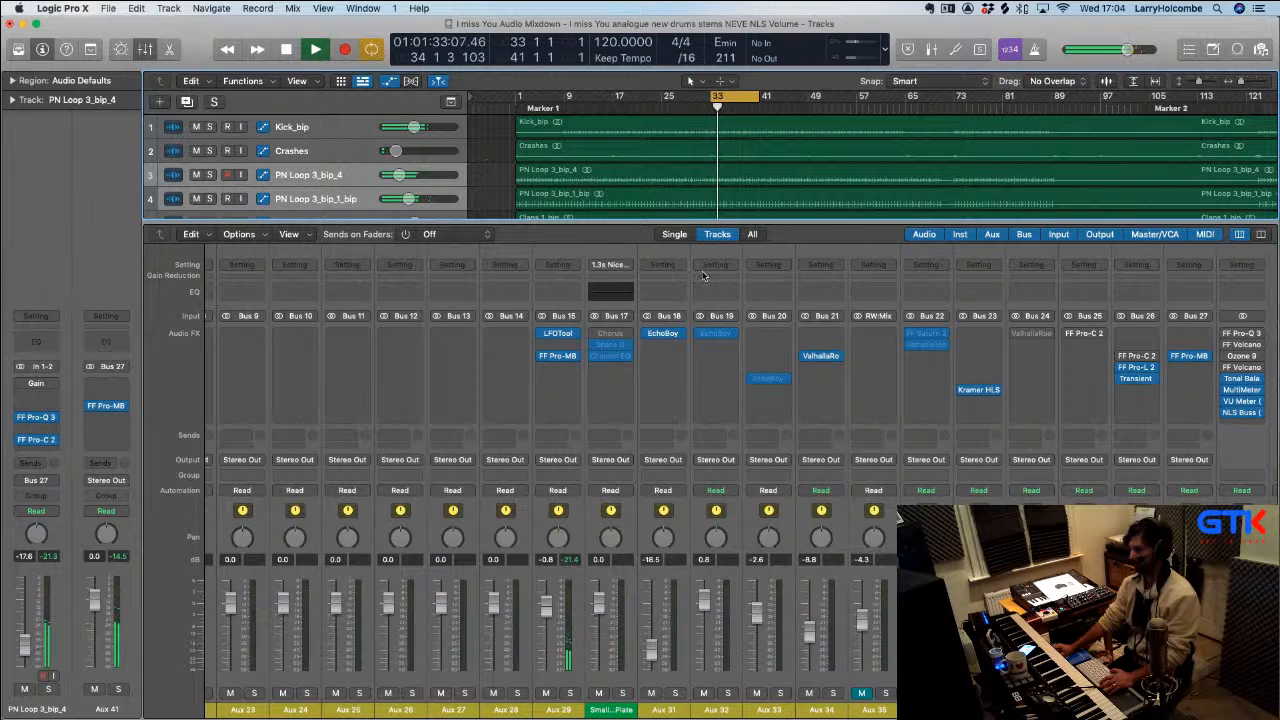
Reduce the midrange band's range a little more in Pro-MB and compare against its global bypass in the full mix
left_click(1190, 357)
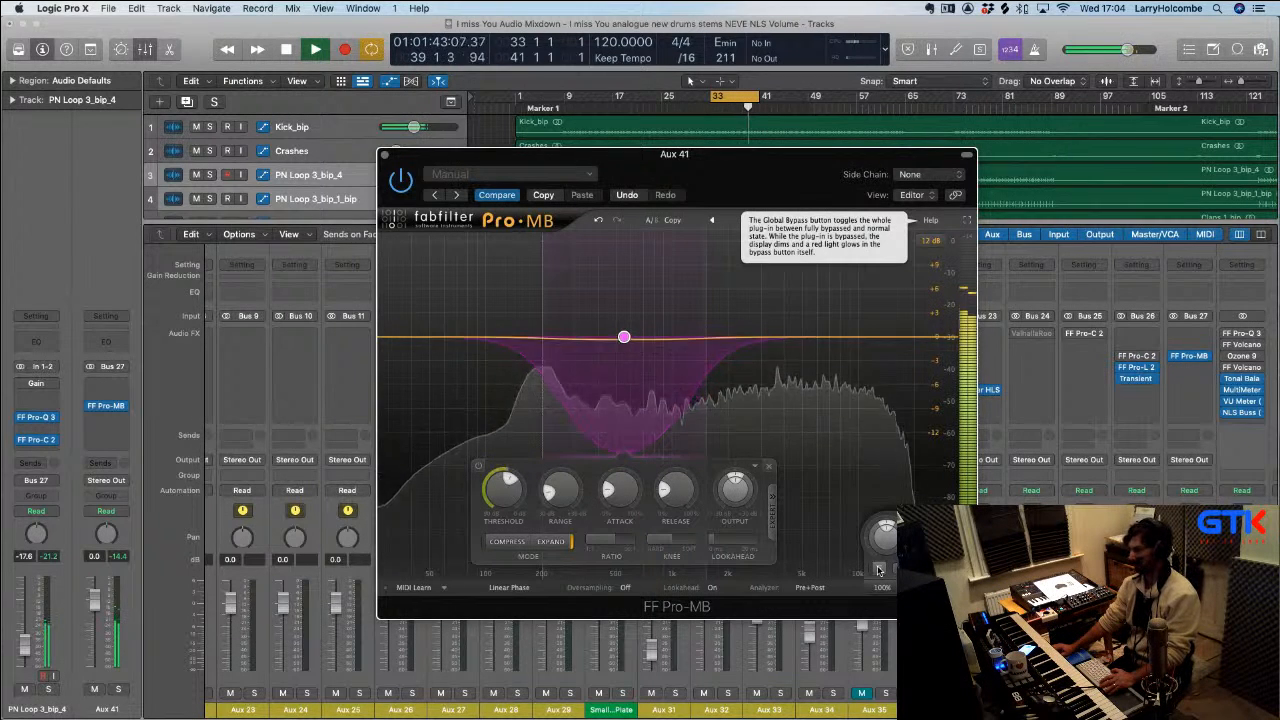
left_click(879, 570)
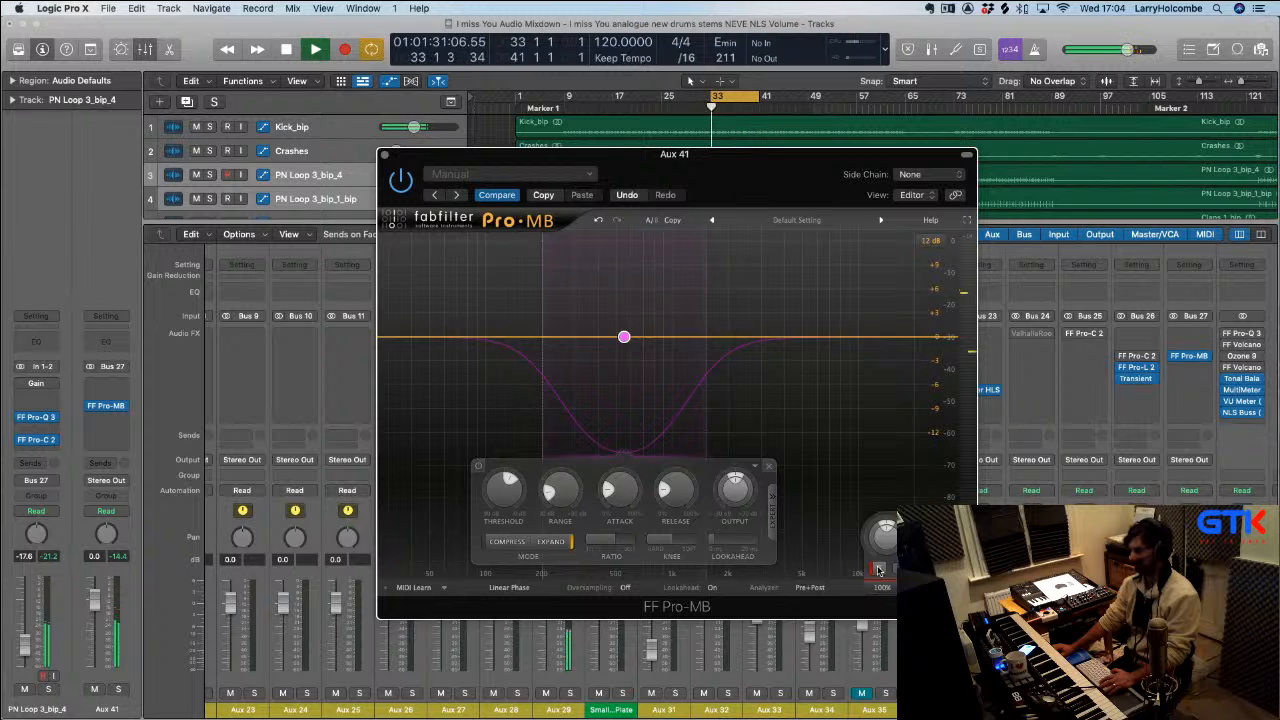
left_click(879, 570)
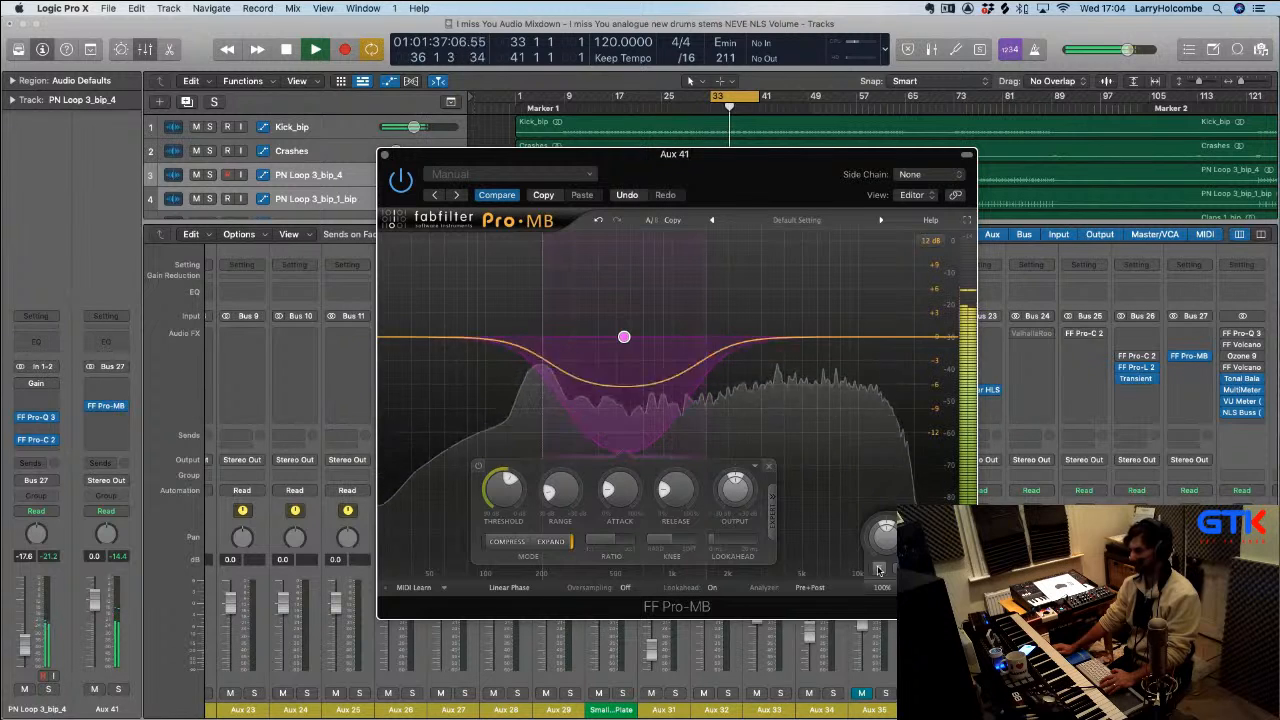
key("space")
mouse_move(562, 507)
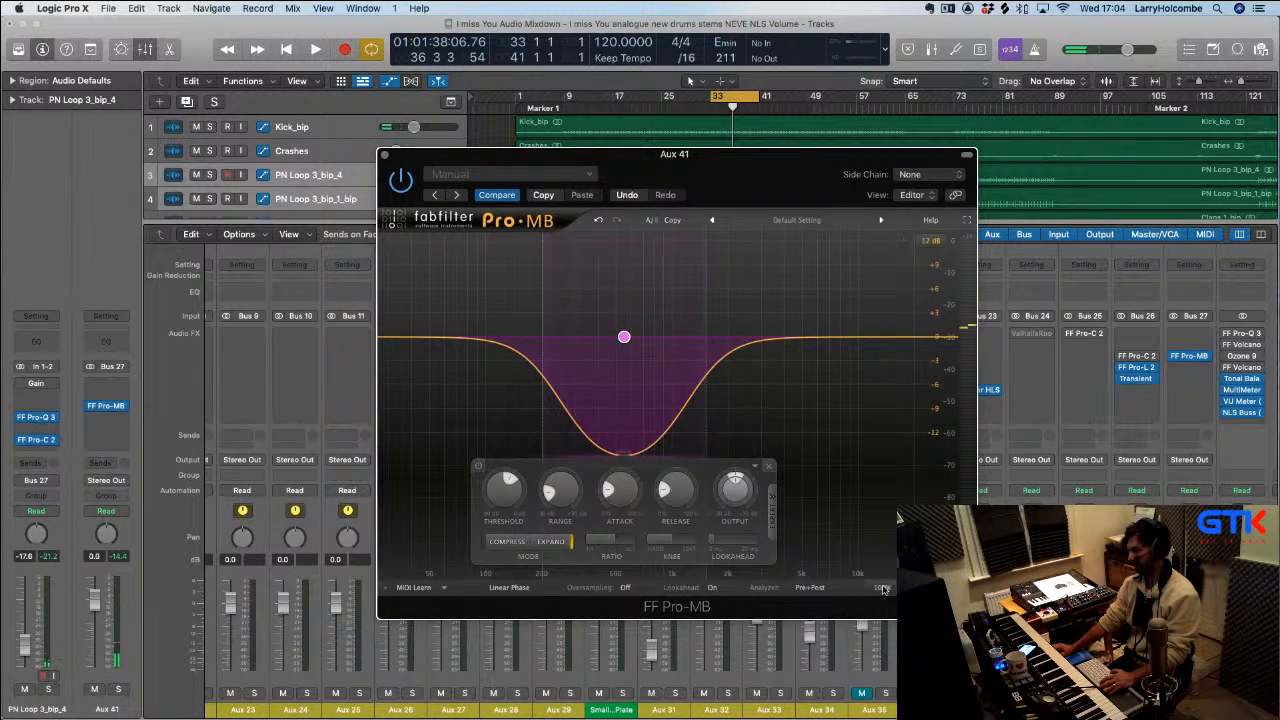
mouse_move(882, 588)
key("space")
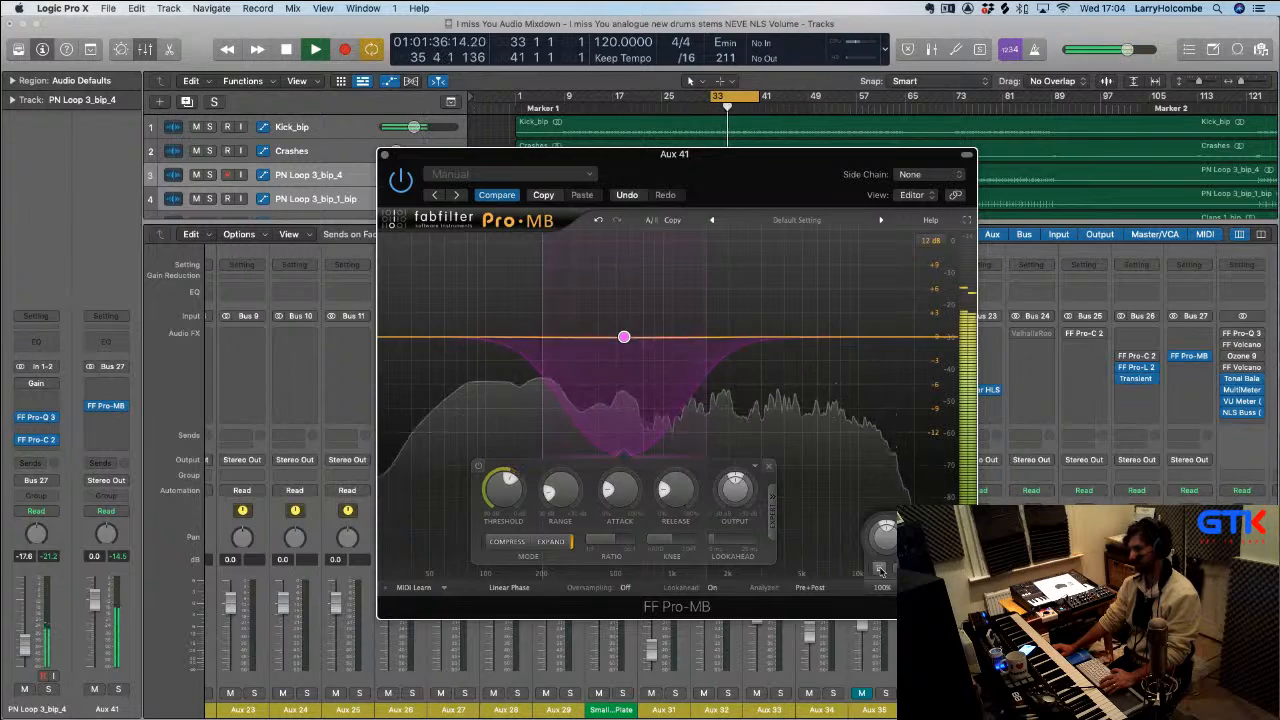
left_click_drag(560, 489, 651, 292)
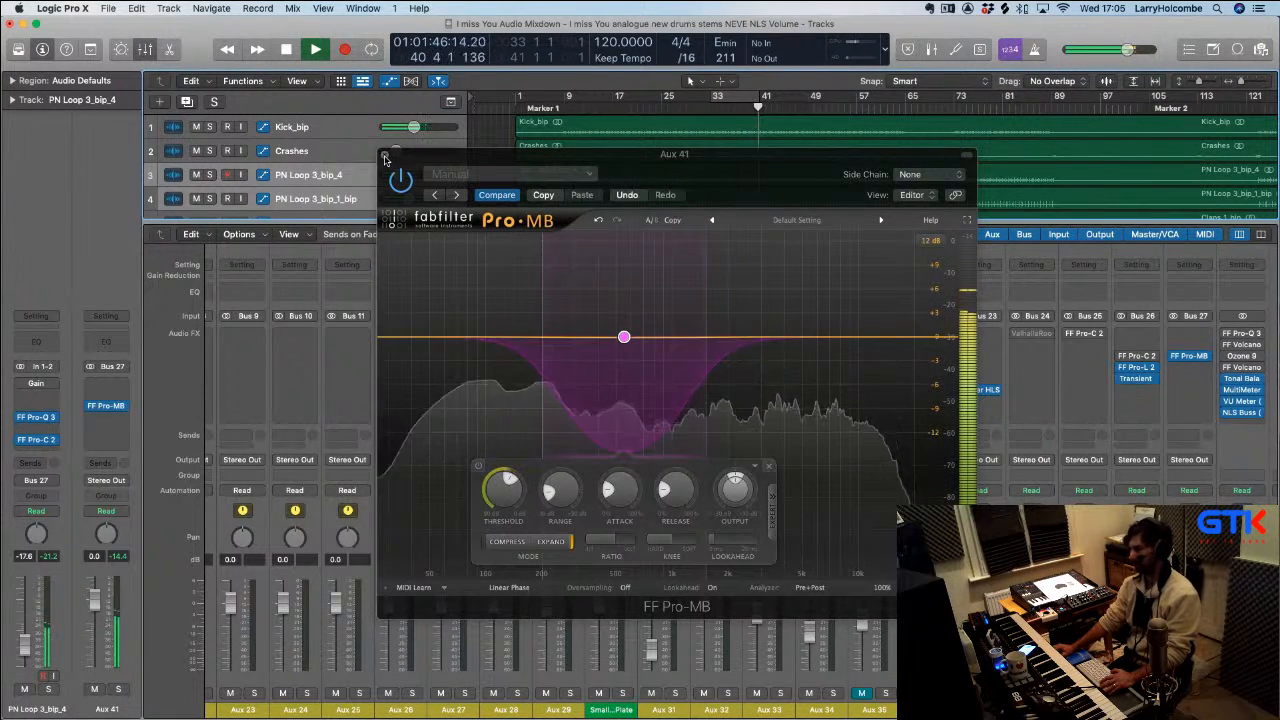
left_click(385, 159)
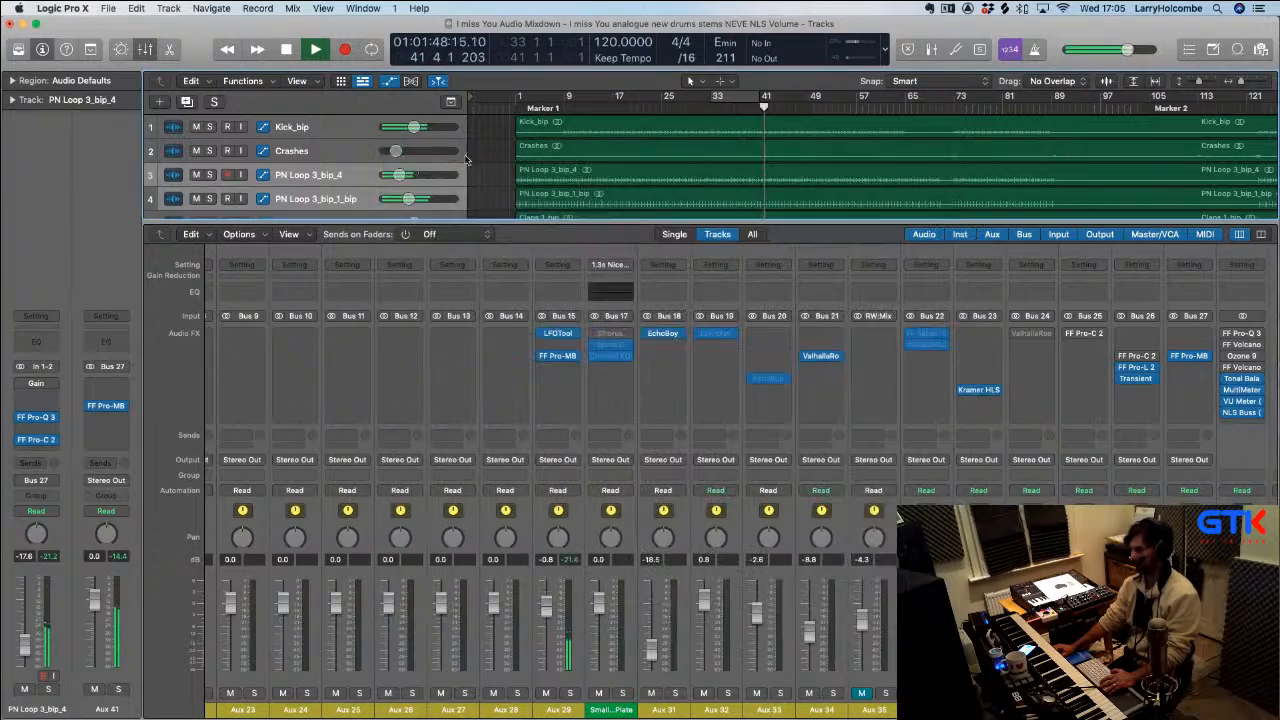
Shrink the track heights in the arrangement and bring the mixer back to the Bus 27 aux channel
key("x")
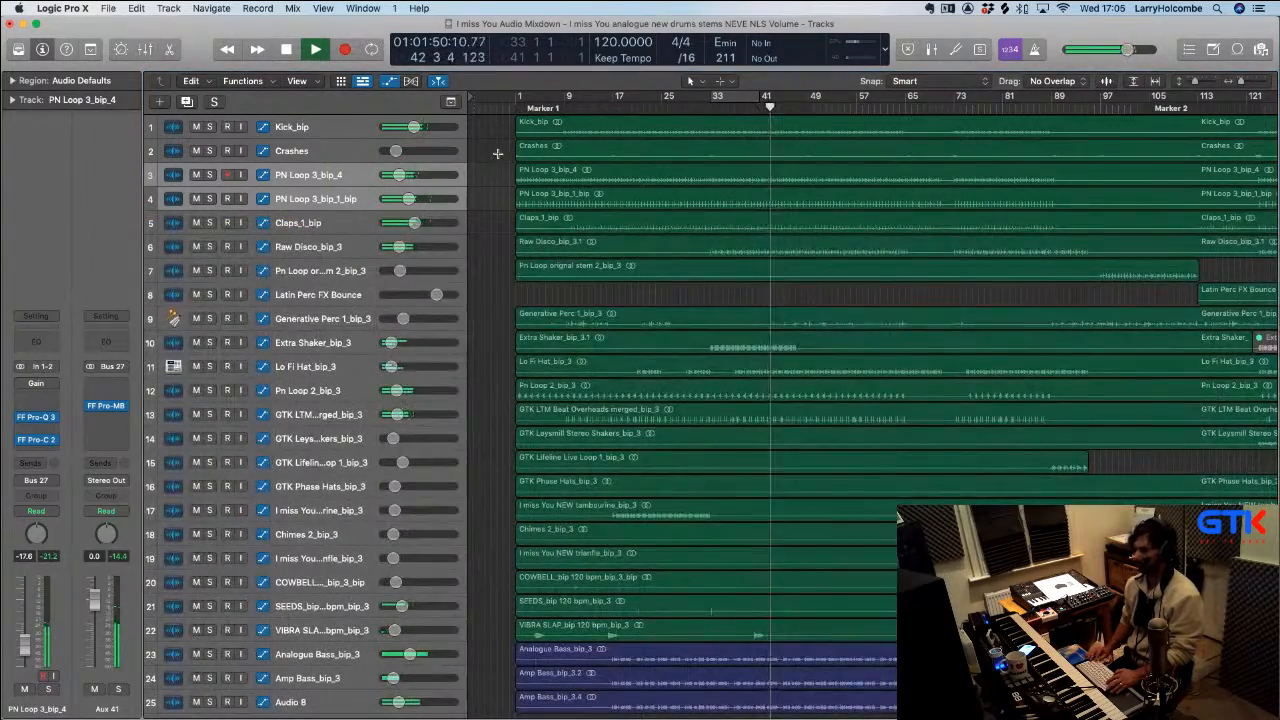
key("super+Up")
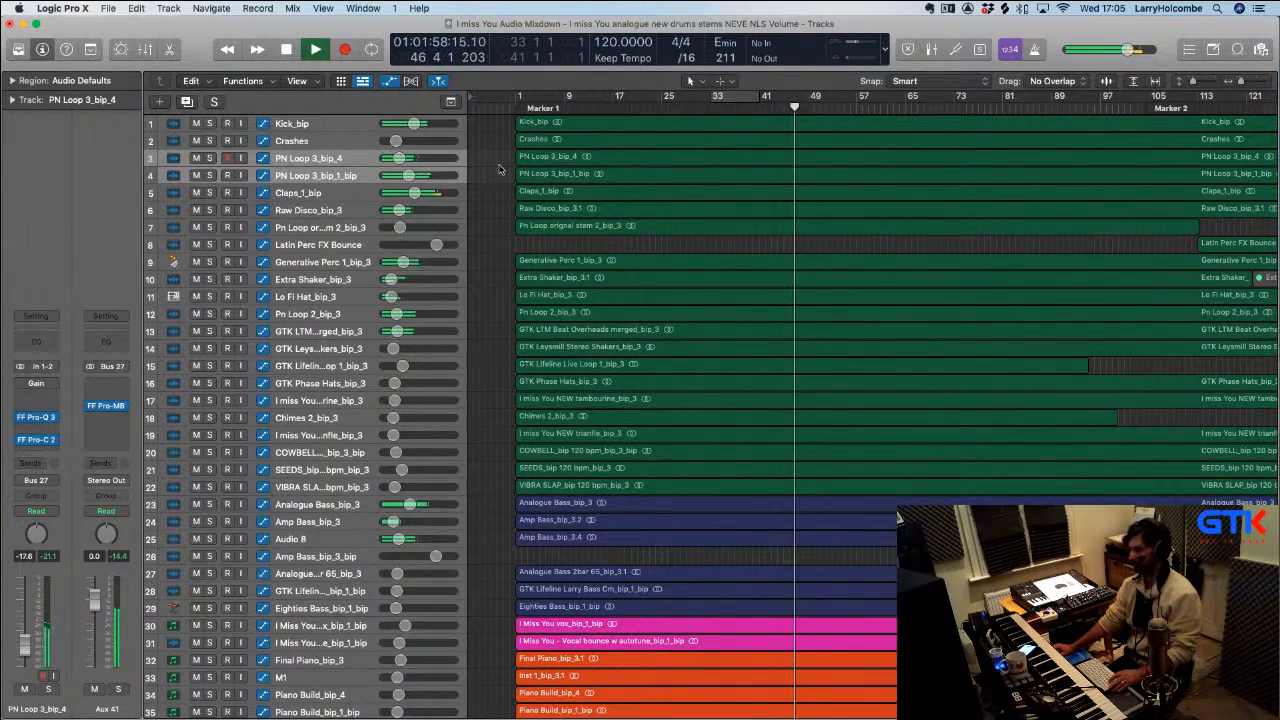
key("x")
scroll(723, 338, "right", 5)
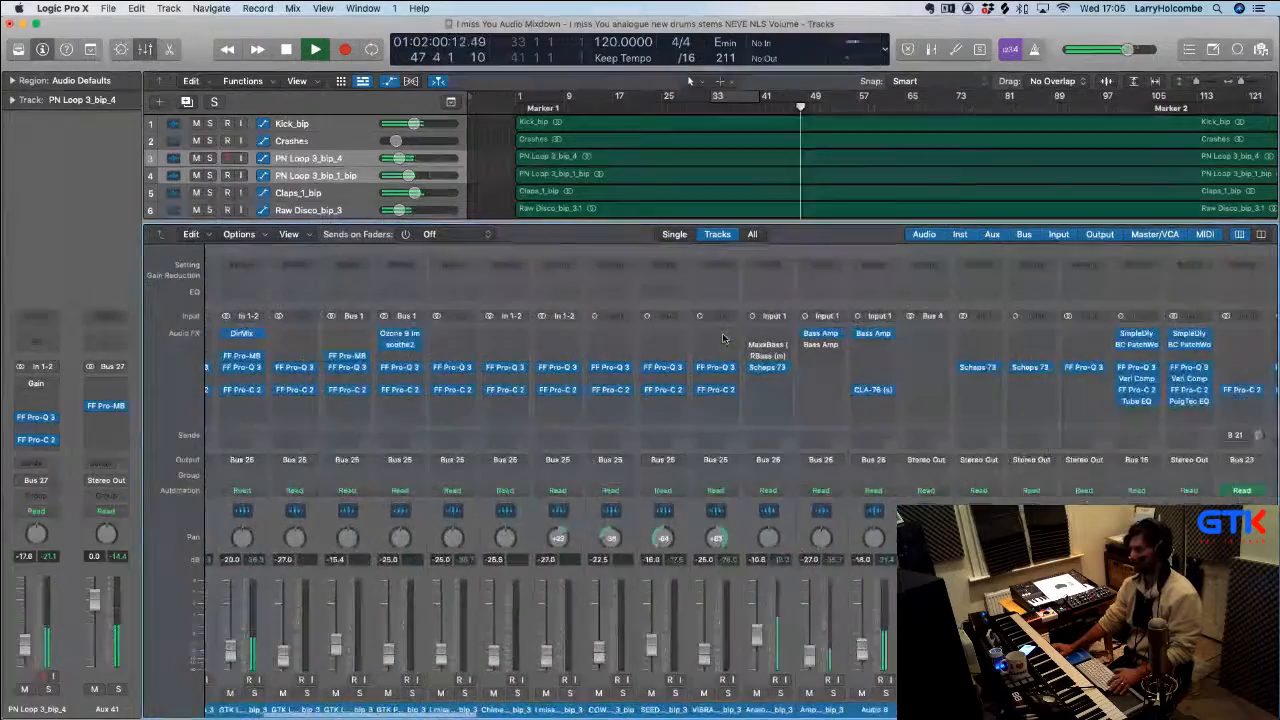
scroll(723, 338, "right", 5)
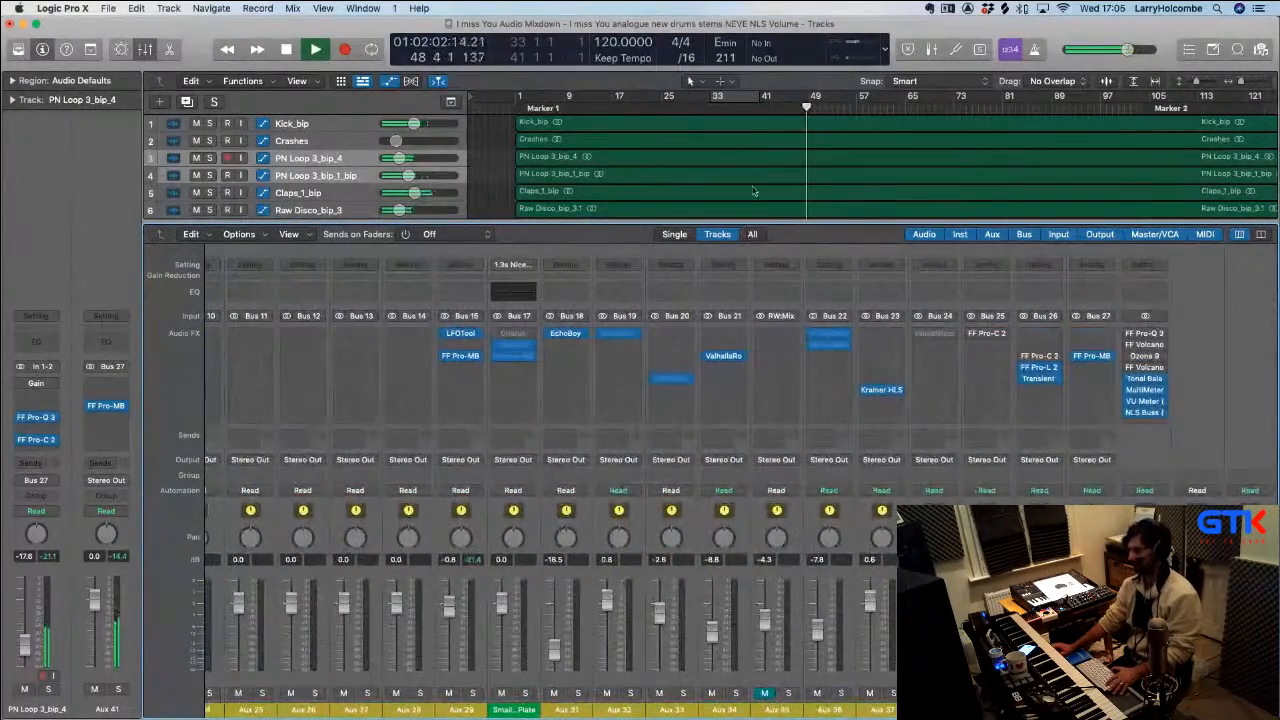
Turn the bar 33 cycle back on and add an upward high band in Pro-MB spanning about 2 kHz to 10 kHz
left_click(729, 101)
key("space")
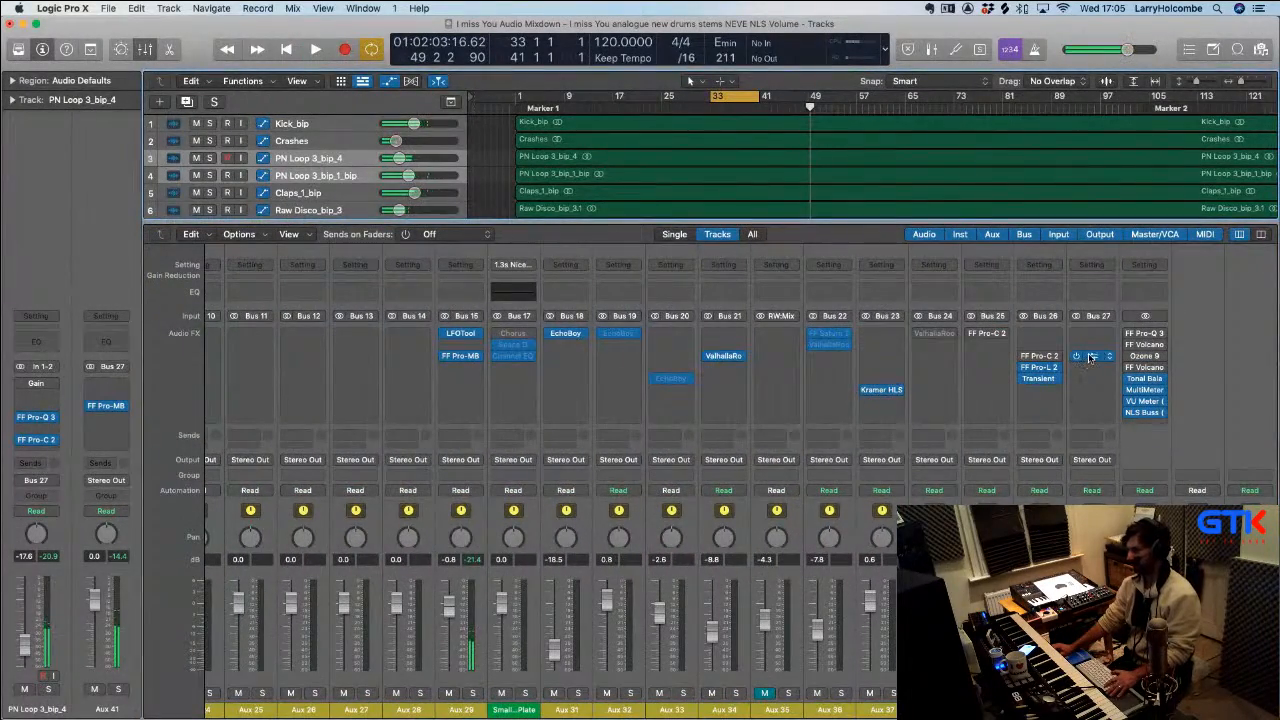
left_click(1088, 357)
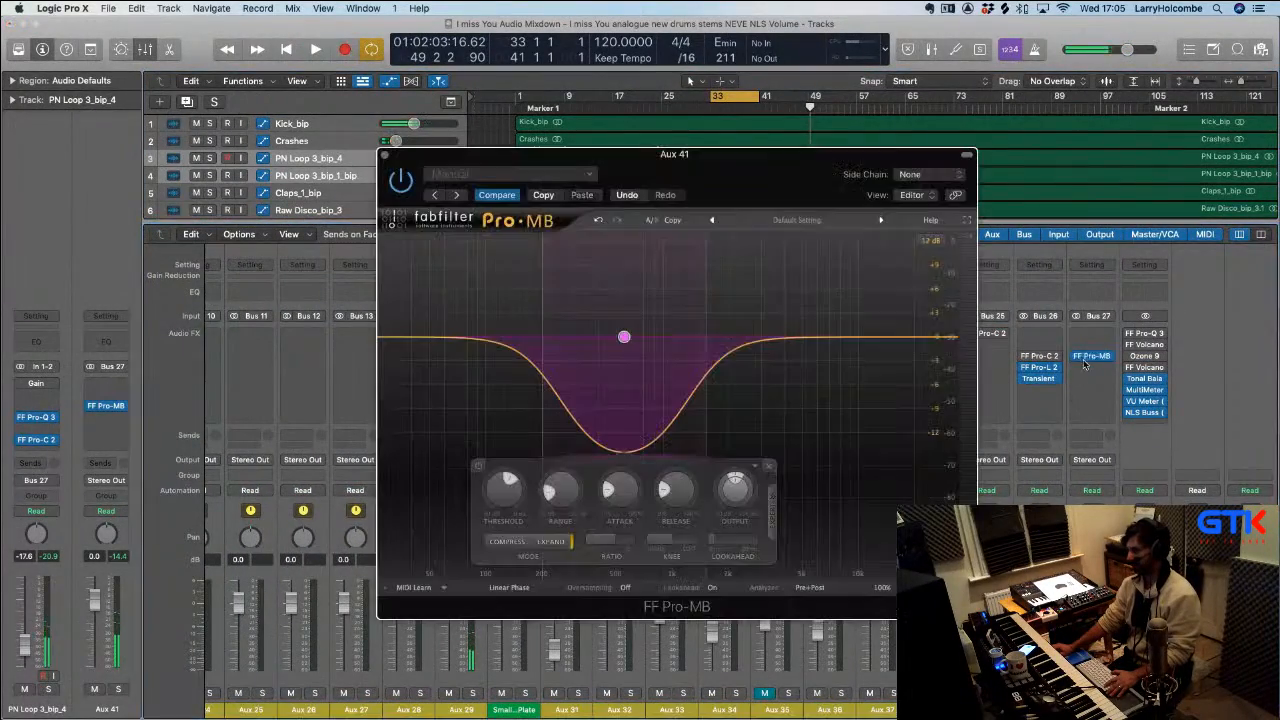
left_click(795, 337)
mouse_move(732, 488)
left_mouse_down()
mouse_move(735, 458)
mouse_move(729, 512)
mouse_move(737, 470)
left_mouse_up()
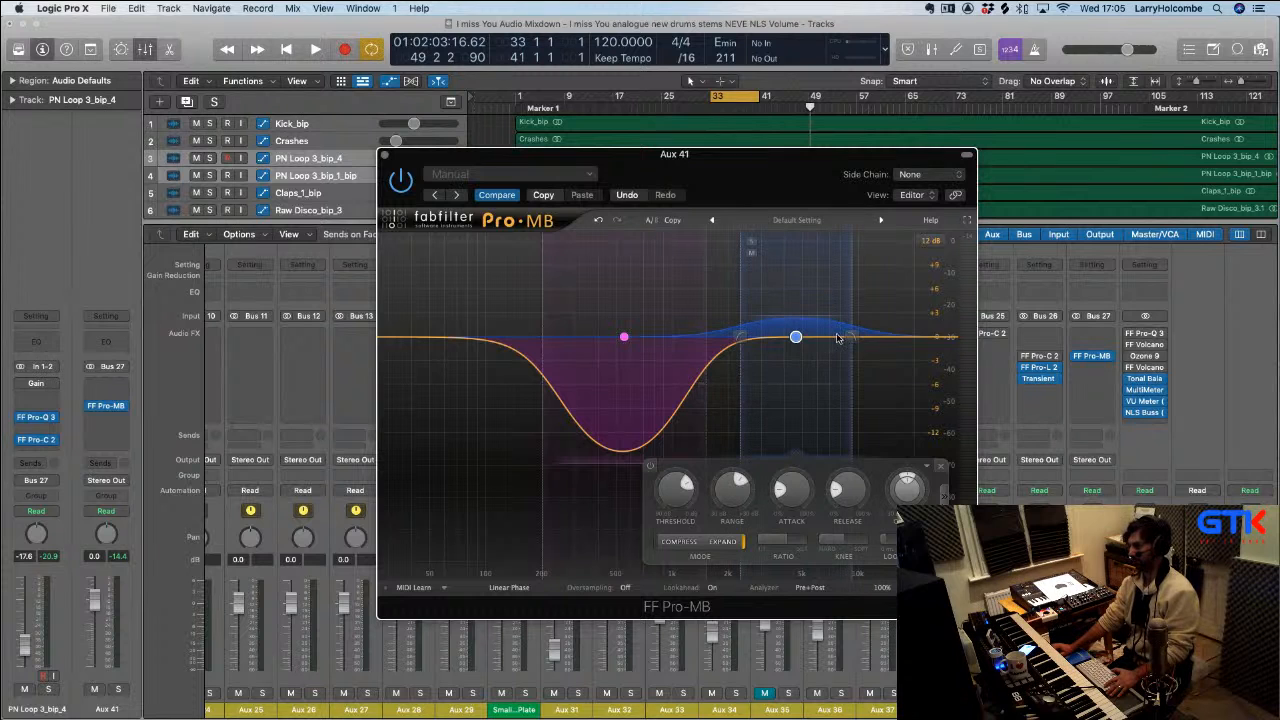
left_click_drag(742, 337, 722, 337)
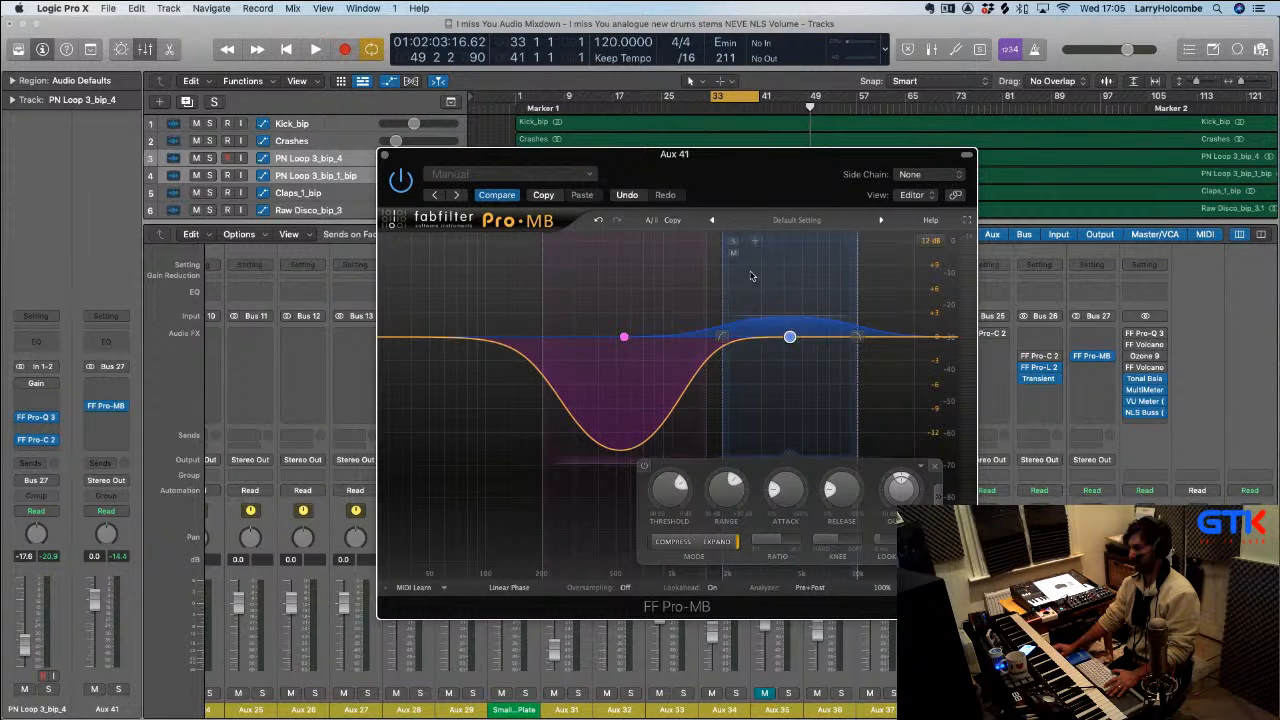
Lower the high band's threshold and fine-tune its range to a slight boost while the cycle plays
key("space")
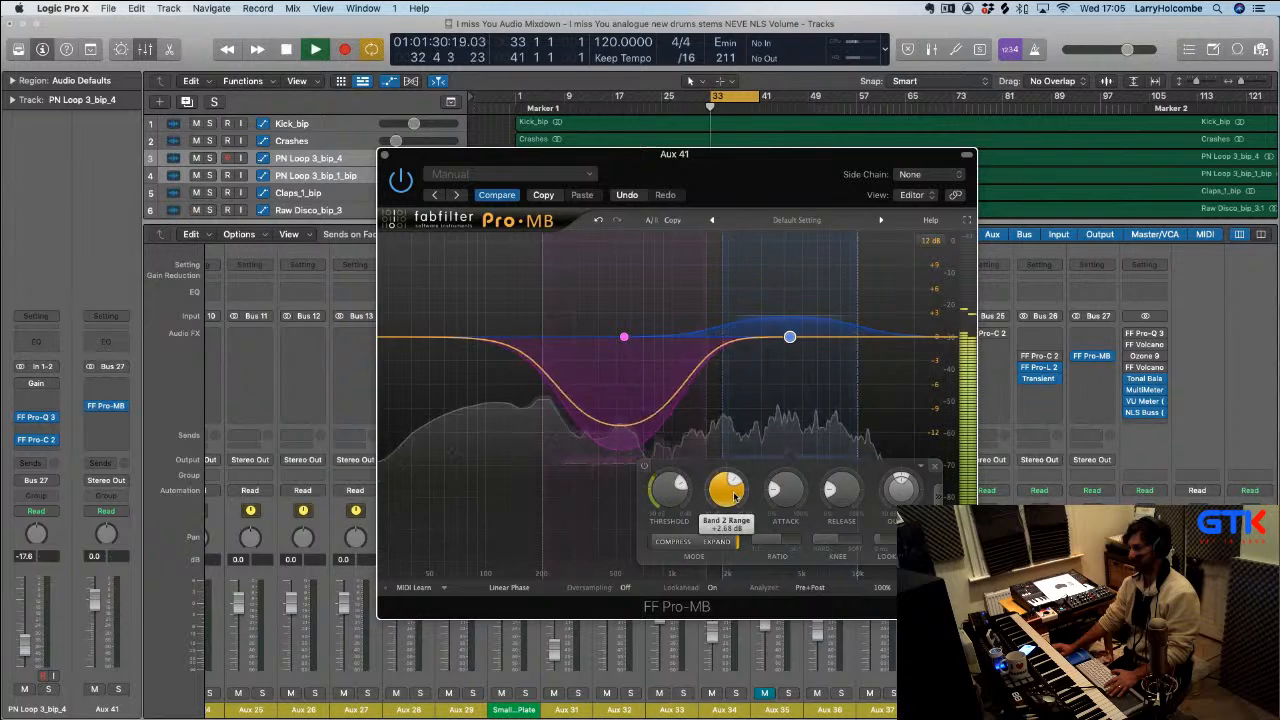
left_click_drag(675, 528, 675, 536)
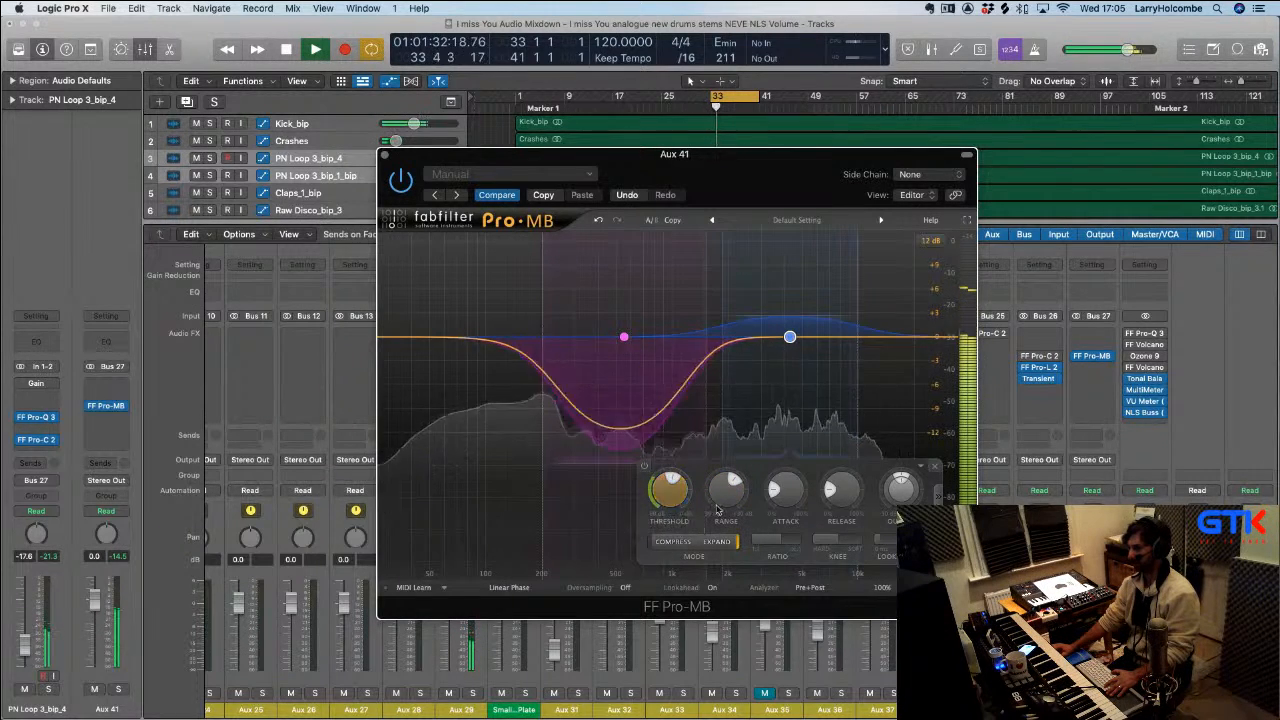
mouse_move(729, 490)
left_mouse_down()
mouse_move(729, 474)
mouse_move(674, 509)
mouse_move(722, 490)
left_mouse_up()
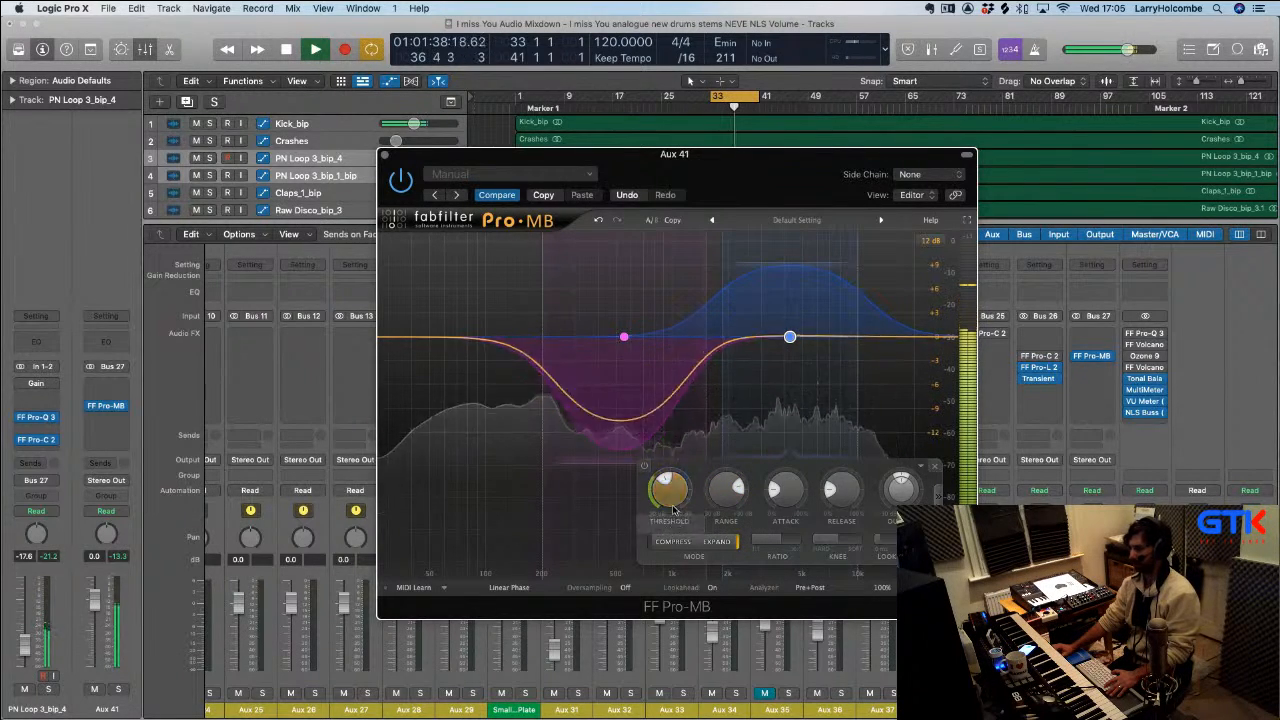
left_click_drag(716, 490, 722, 505)
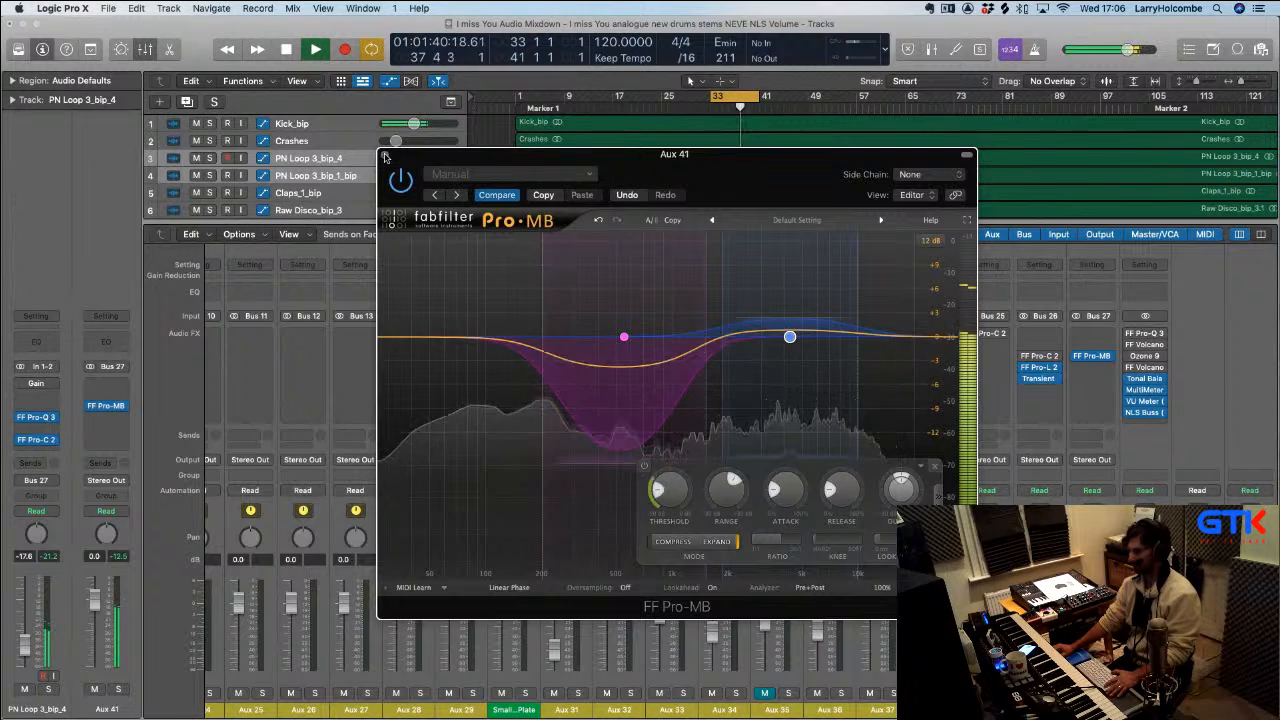
Set Pro-MB's oversampling to 2x and play the mix with the full track list in view
key("space")
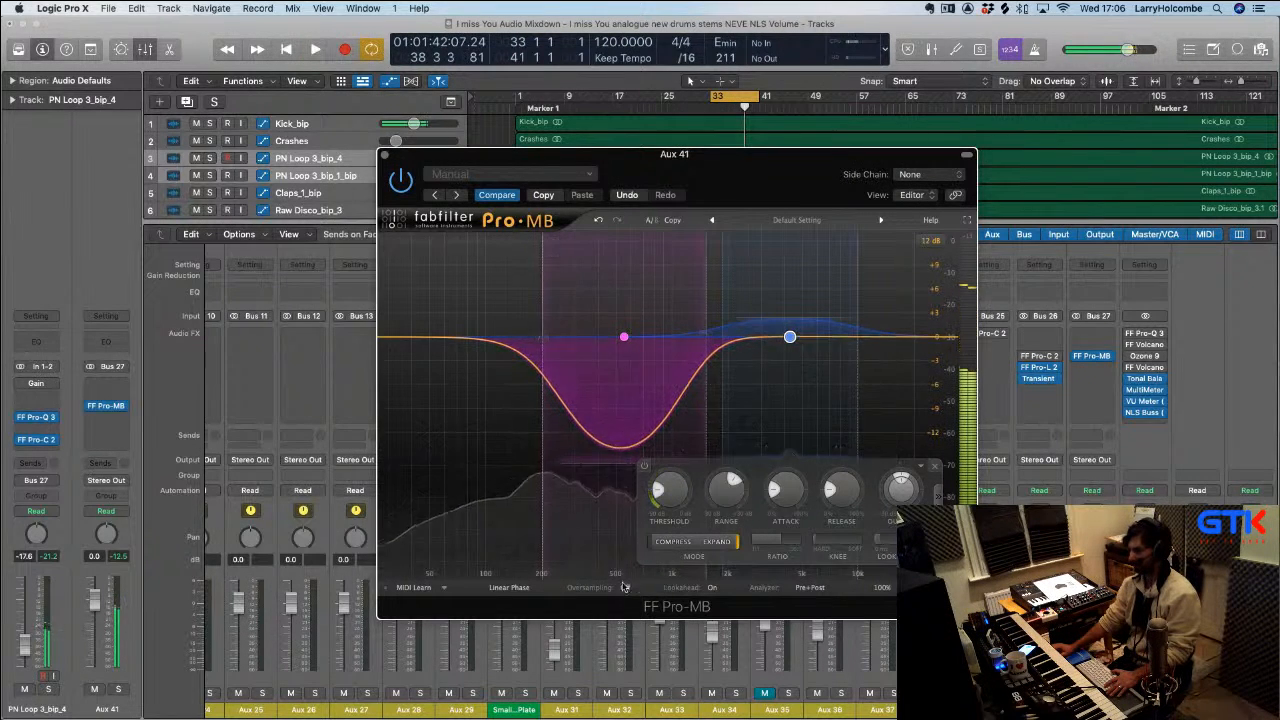
left_click(625, 587)
left_click(635, 617)
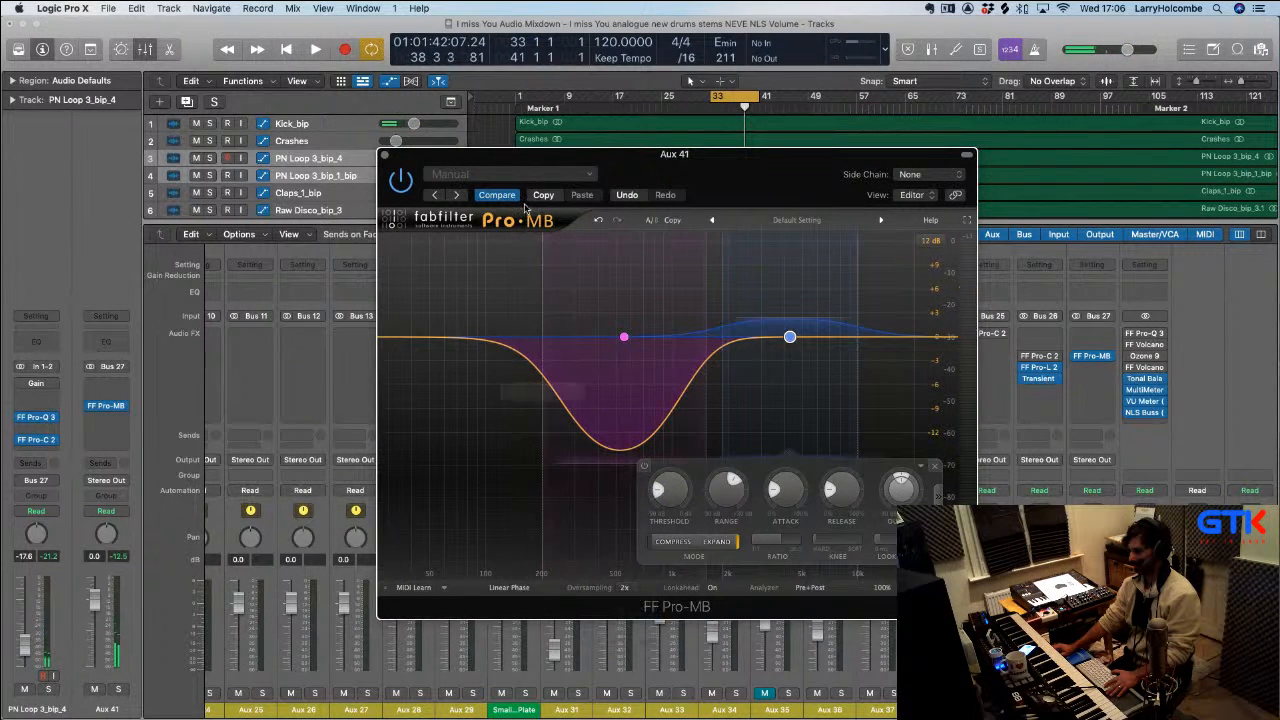
left_click(388, 156)
key("space")
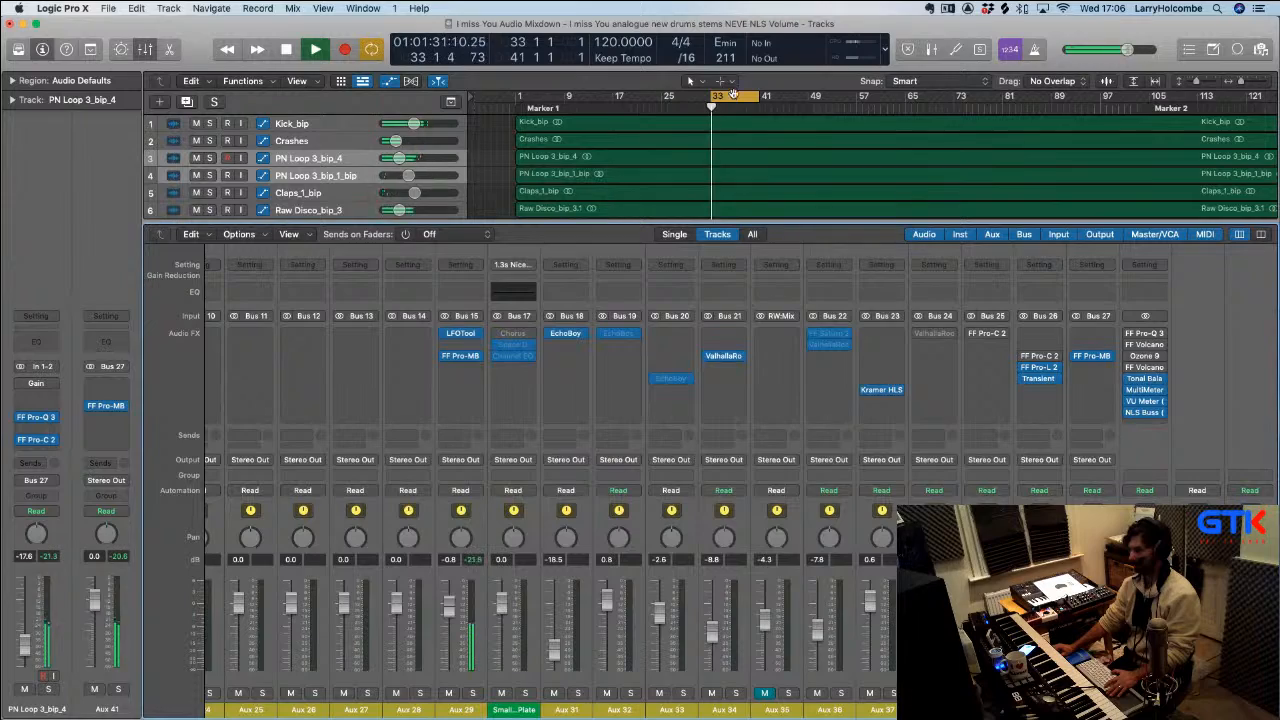
key("x")
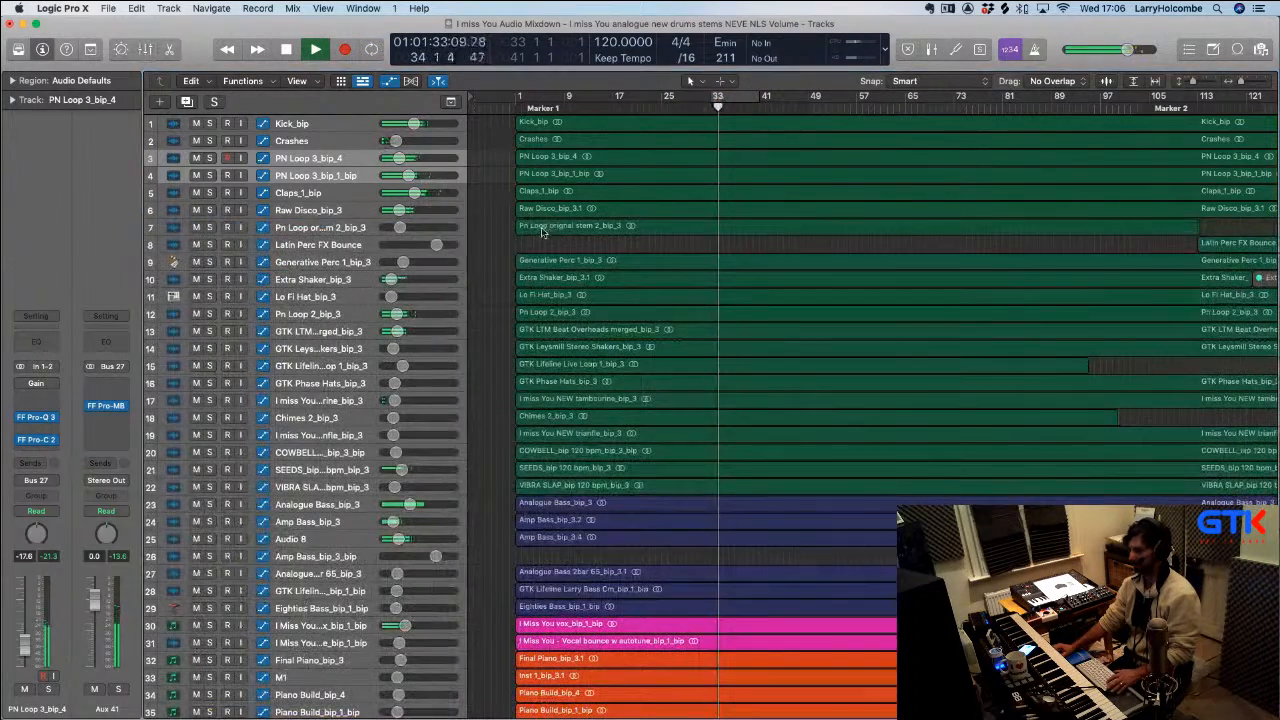
Compare the mix with Pro-MB's high band on and off during playback, leave the band bypassed, and close the plug-in
left_click(105, 405)
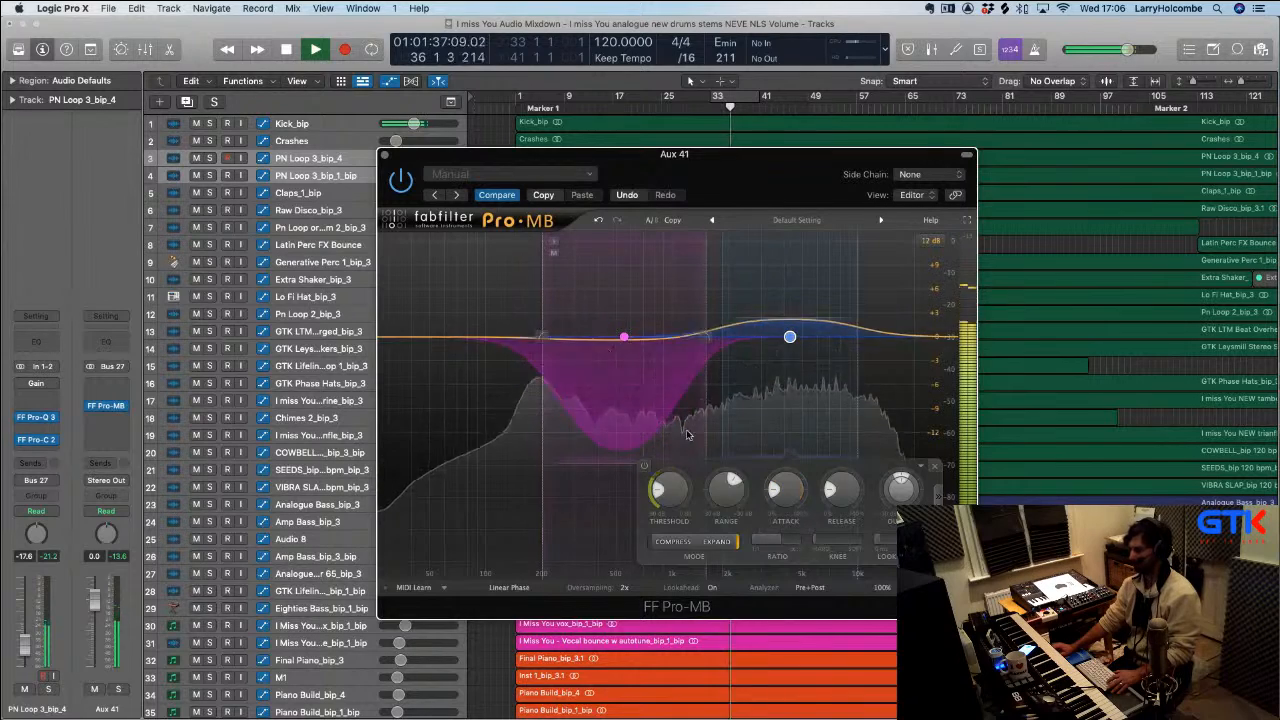
key("space")
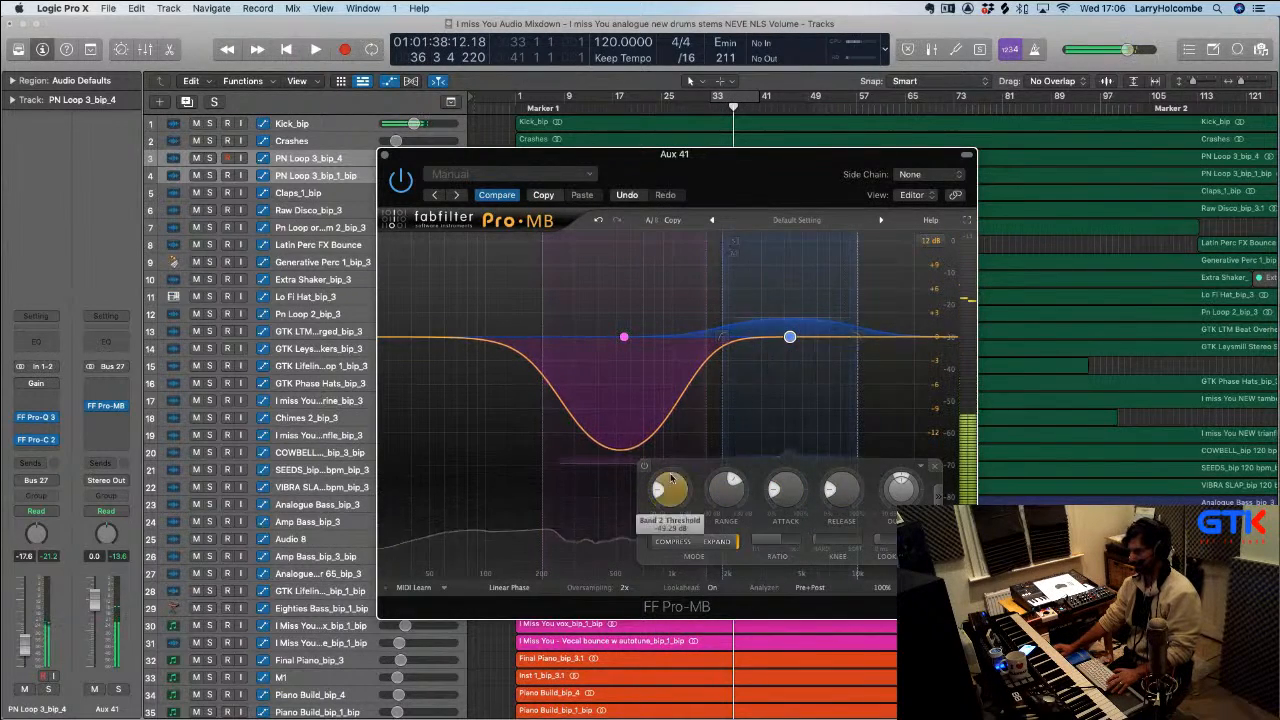
key("space")
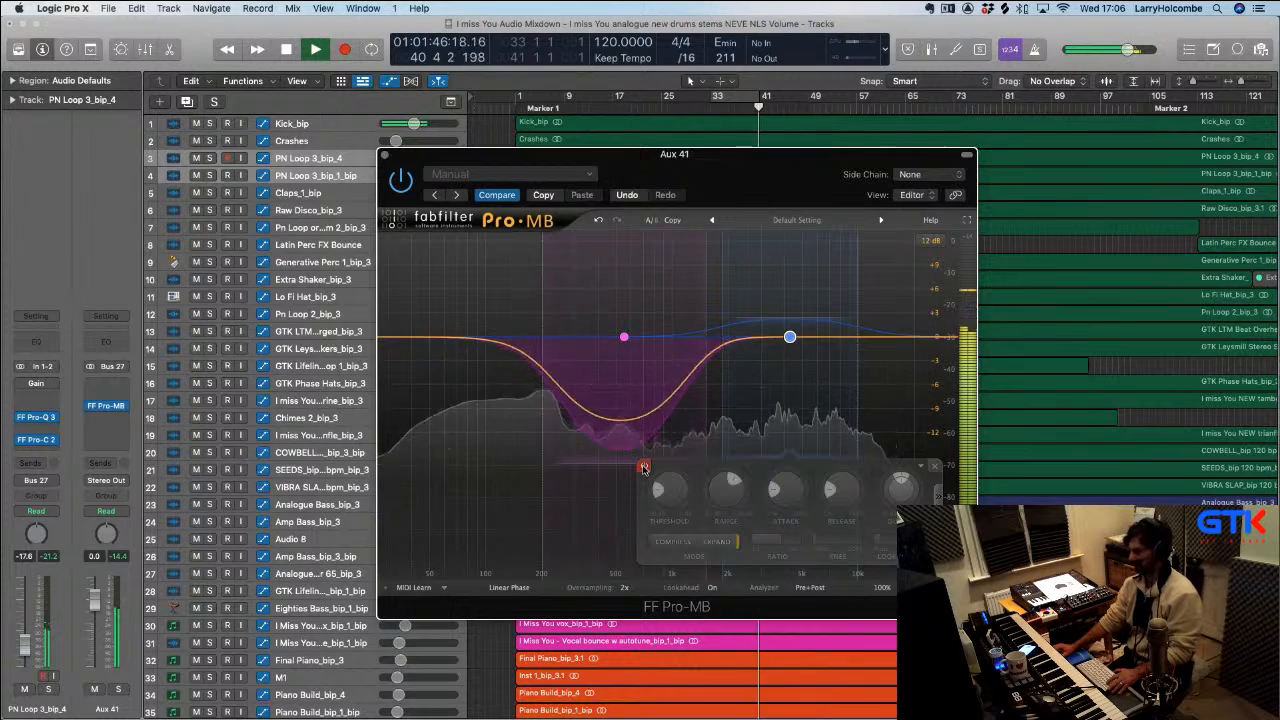
left_click(644, 467)
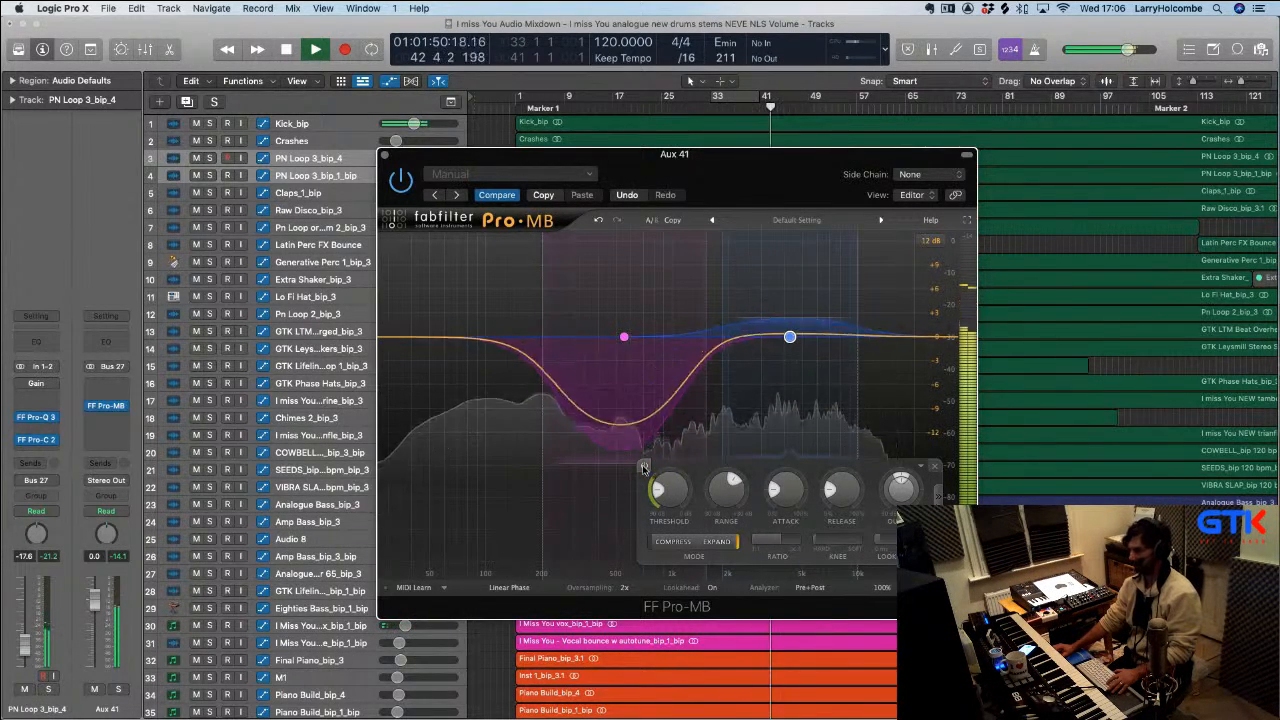
left_click(644, 467)
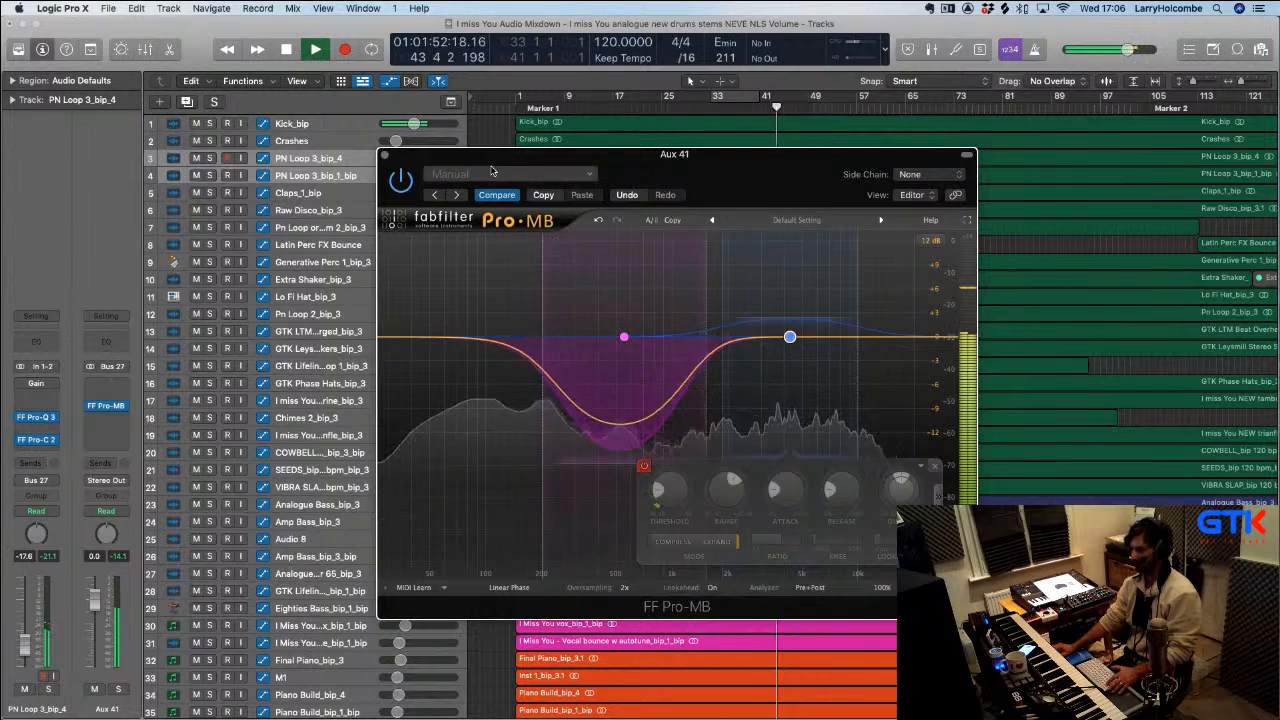
key("space")
key("super+w")
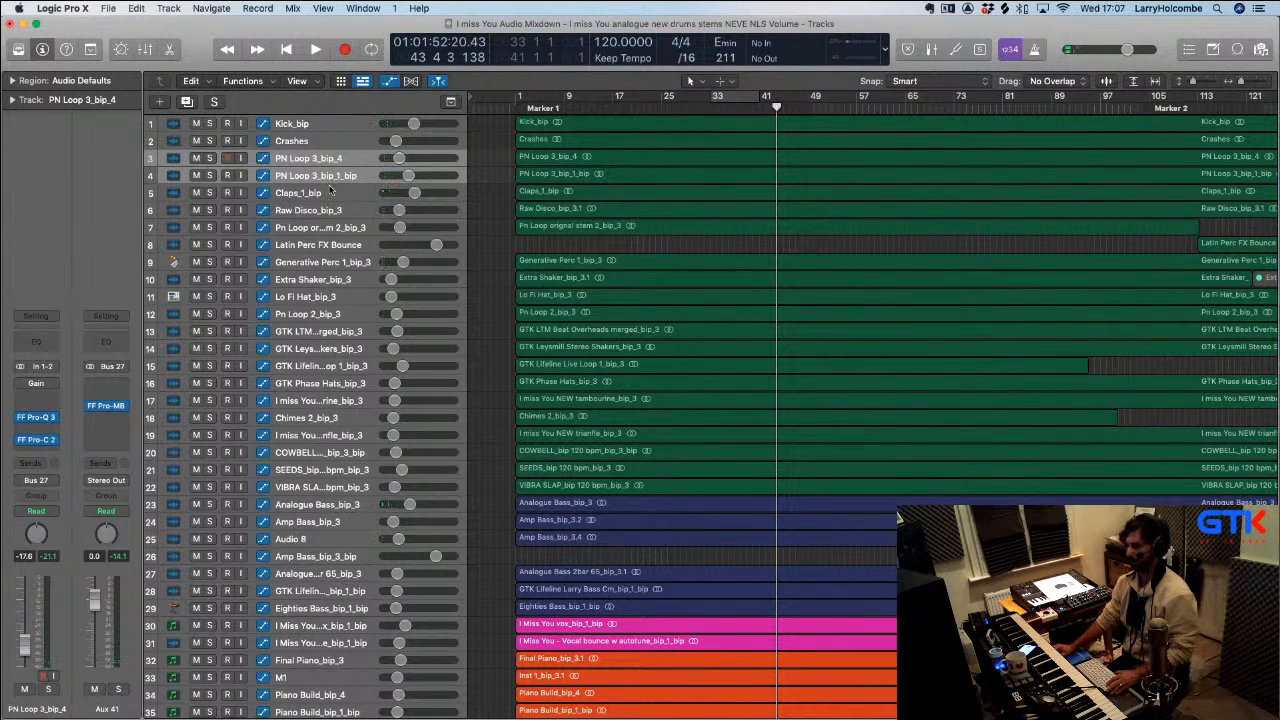
left_click(330, 192)
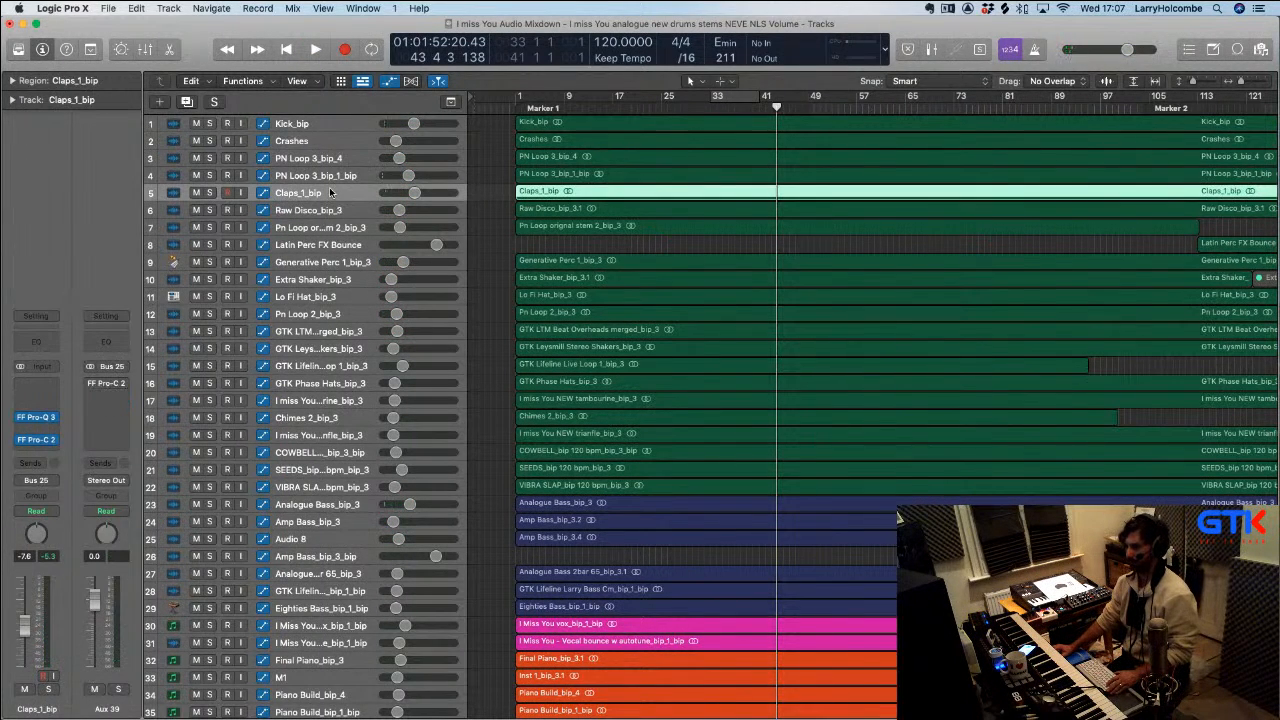
left_click(716, 197, "ctrl+alt")
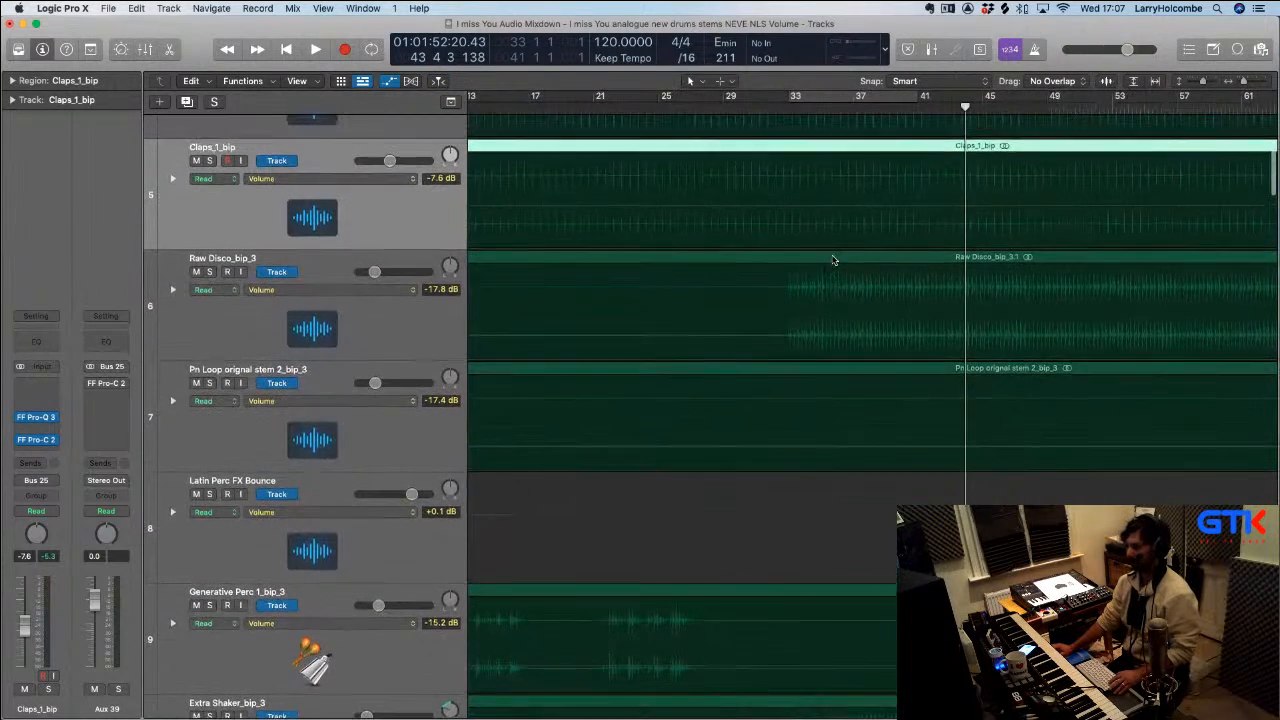
scroll(830, 240, "right", 1)
left_click_drag(789, 100, 903, 108)
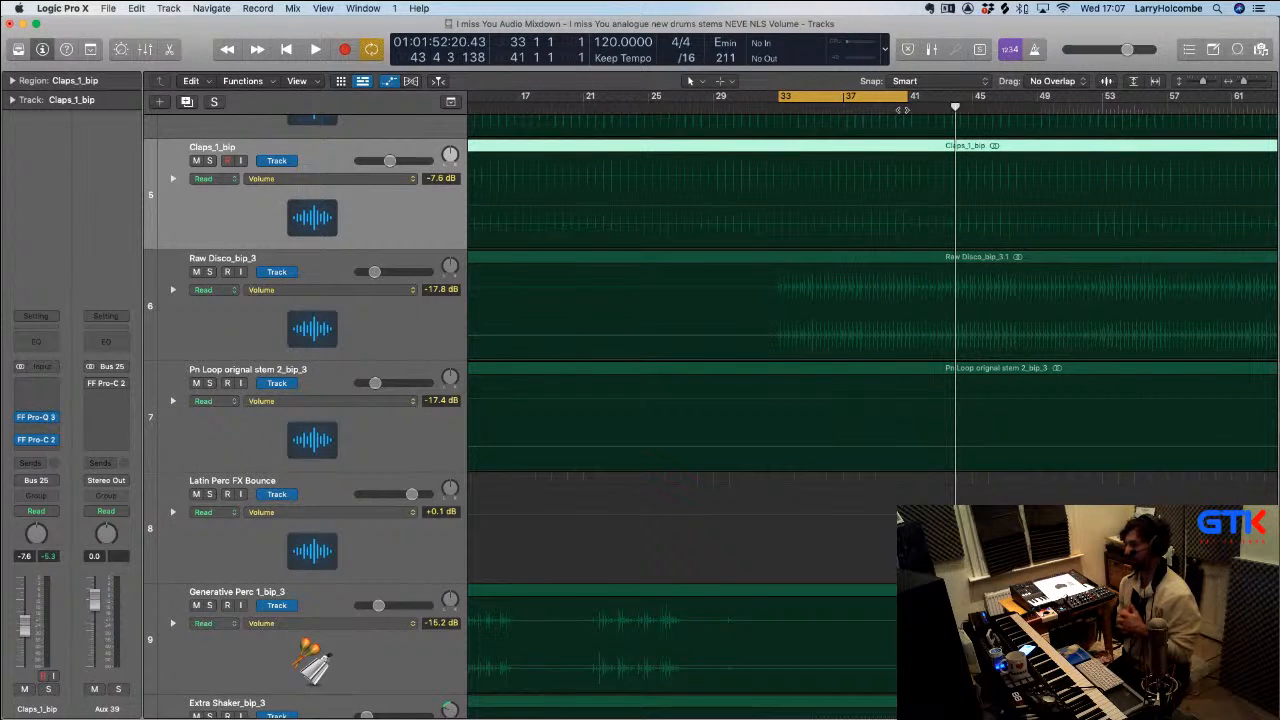
left_click(833, 95)
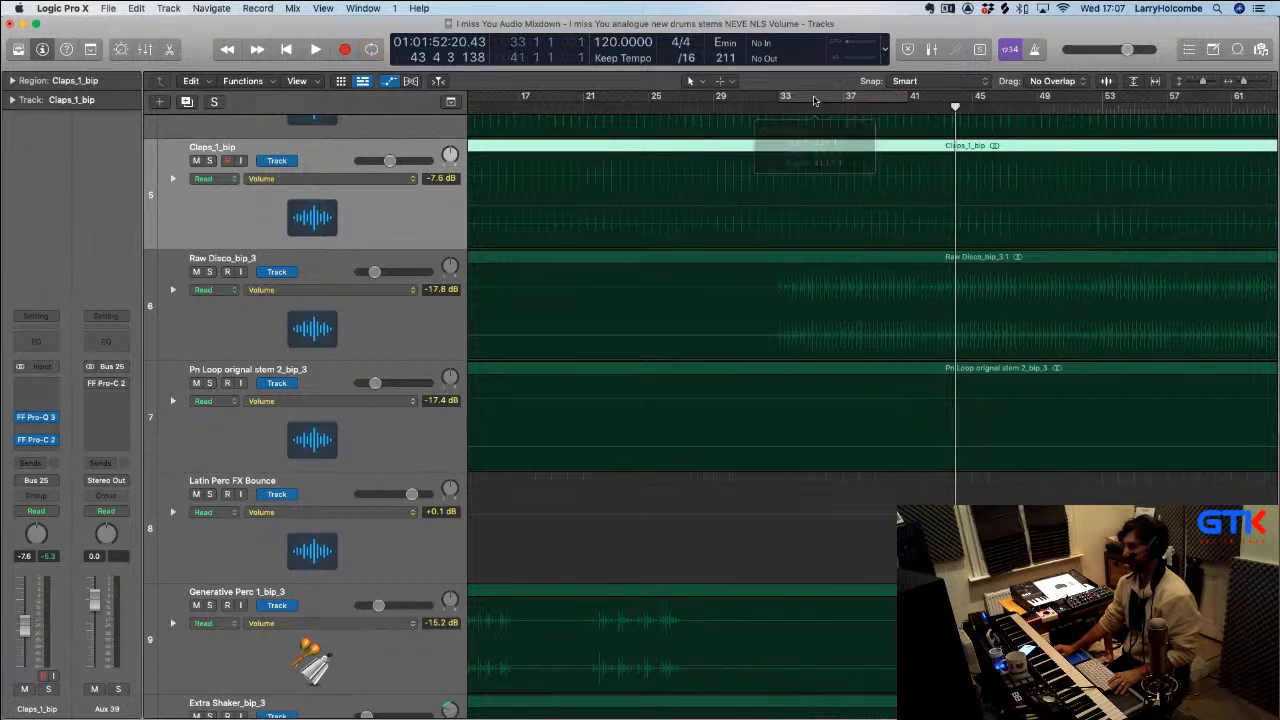
left_click(625, 474)
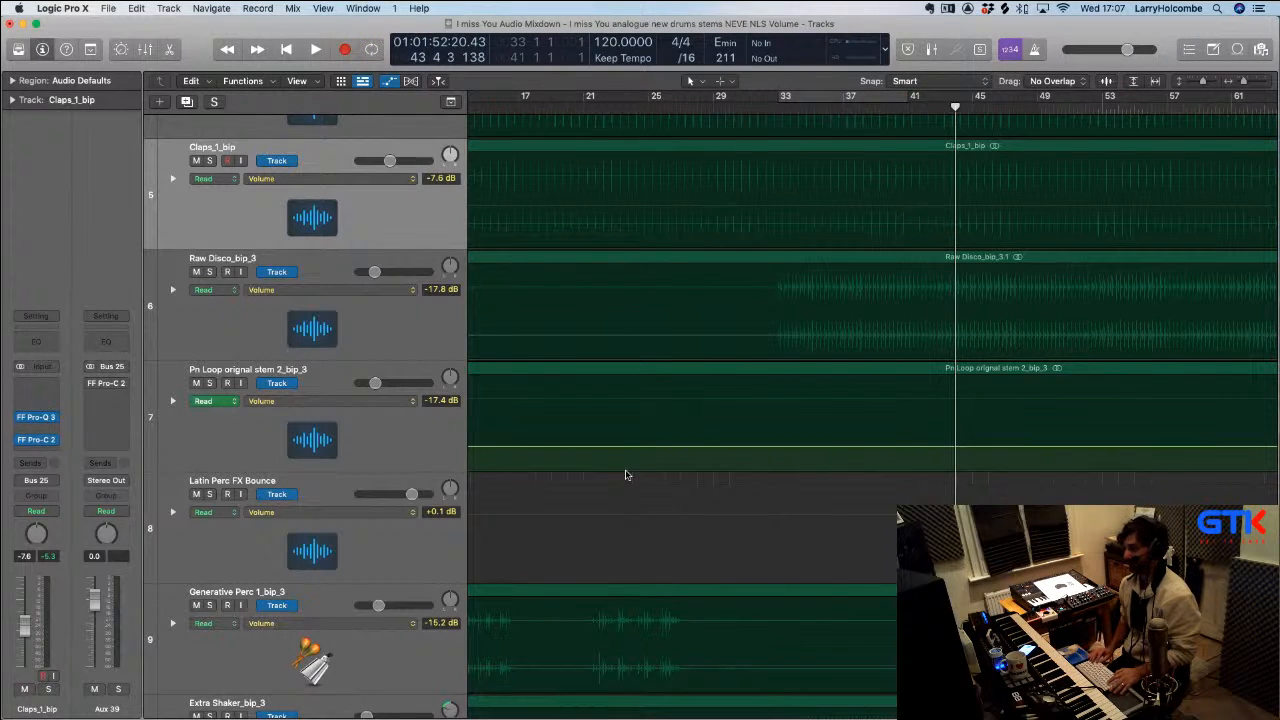
Shrink the track heights, audition GTK Fool ambience soloed from bar 20, and clear its solo
key("super+Up")
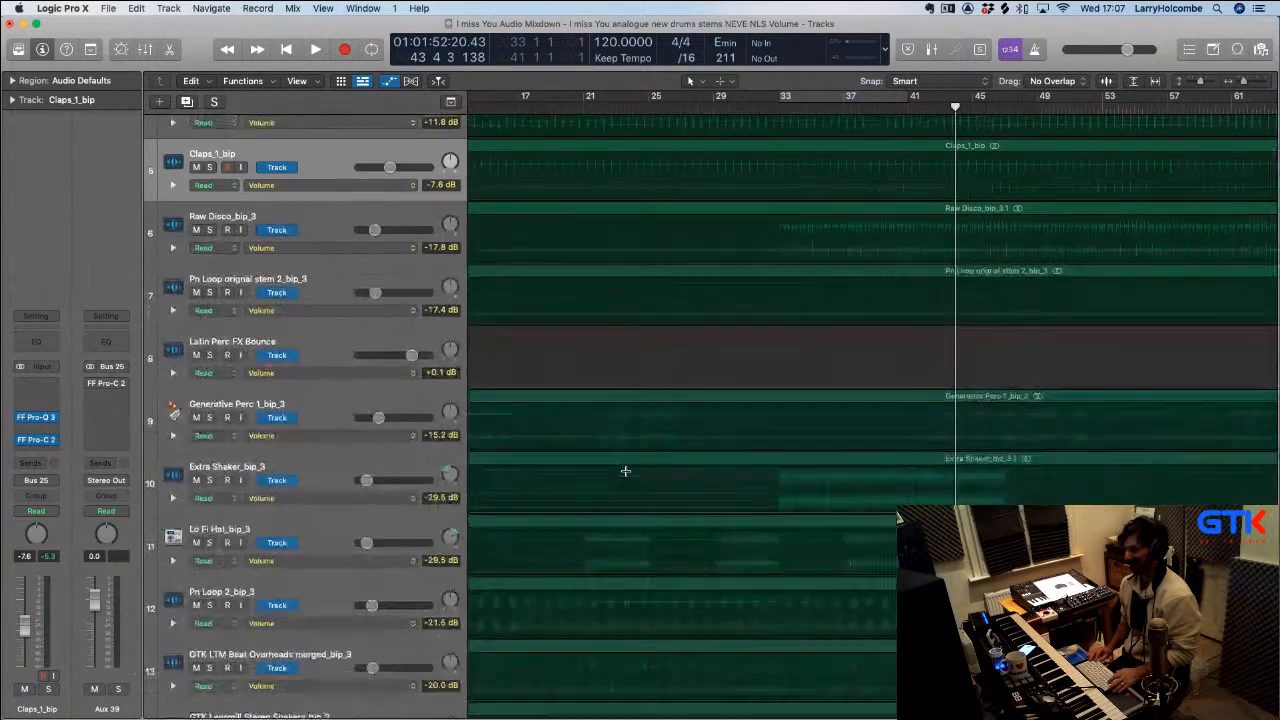
key("super+Up")
key("super+Up")
key("super+Up")
scroll(625, 472, "down", 10)
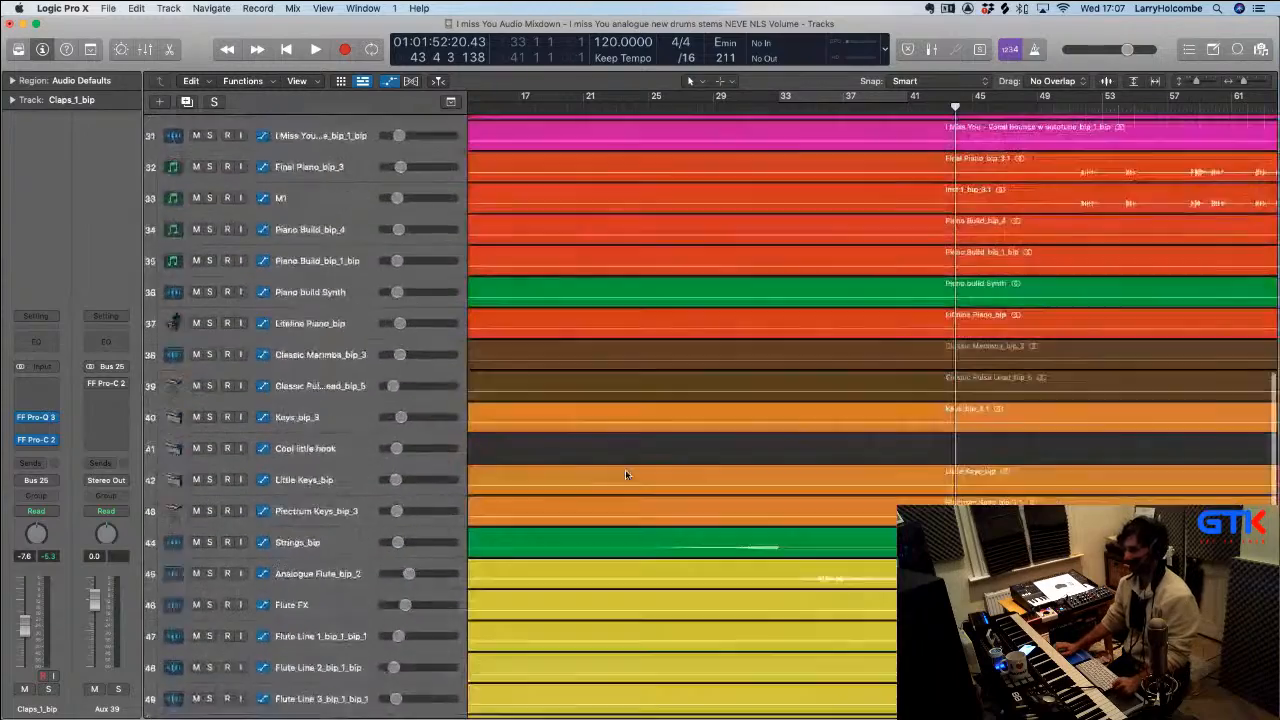
scroll(625, 474, "down", 7)
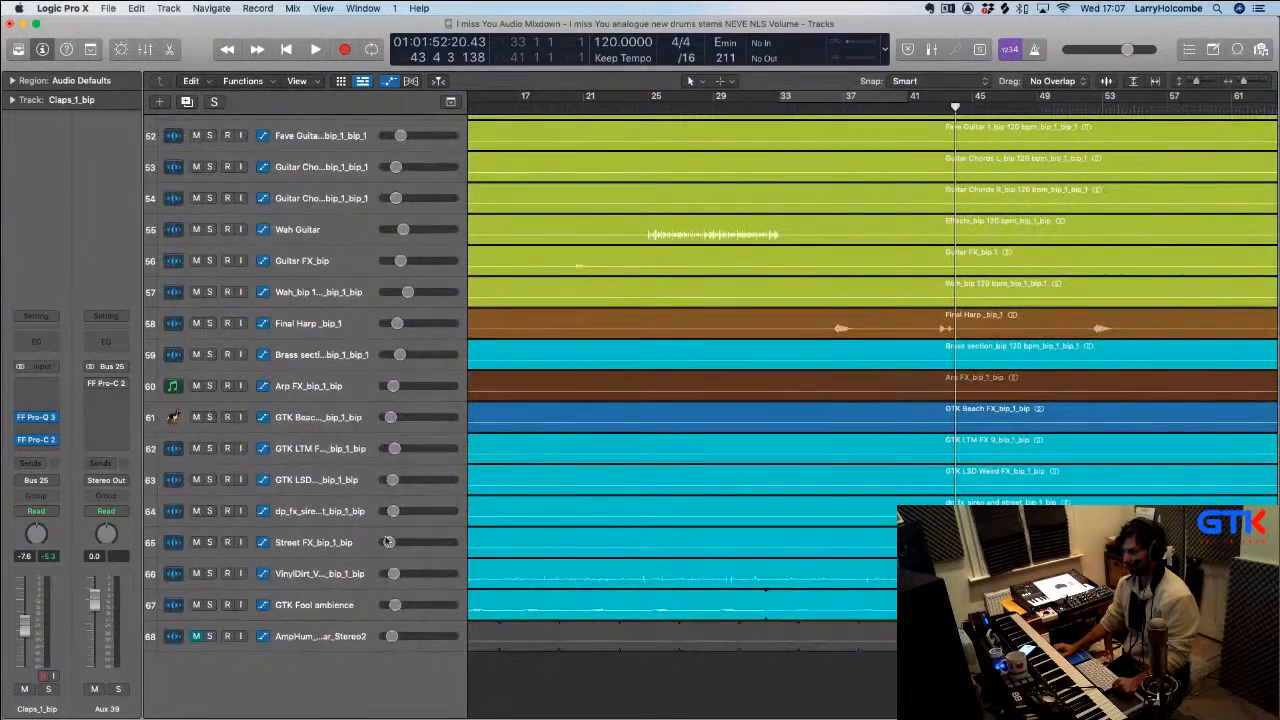
left_click(320, 604)
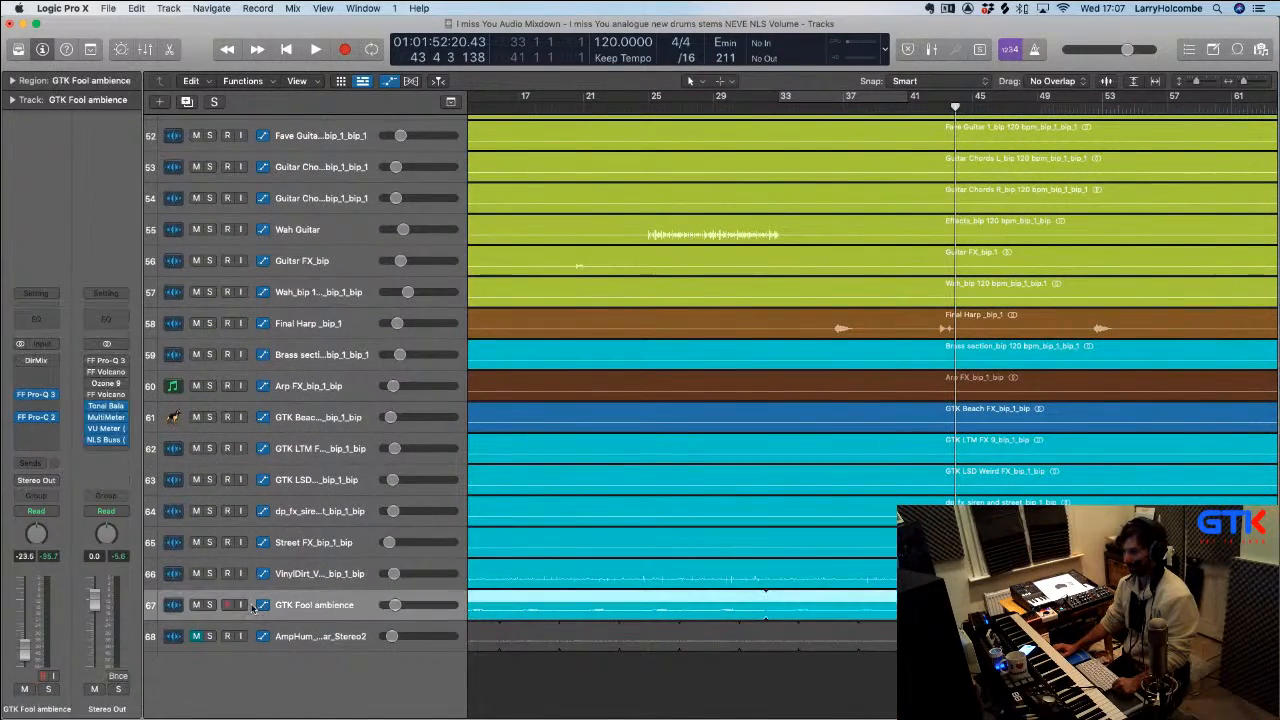
left_click(209, 605)
left_click(565, 100)
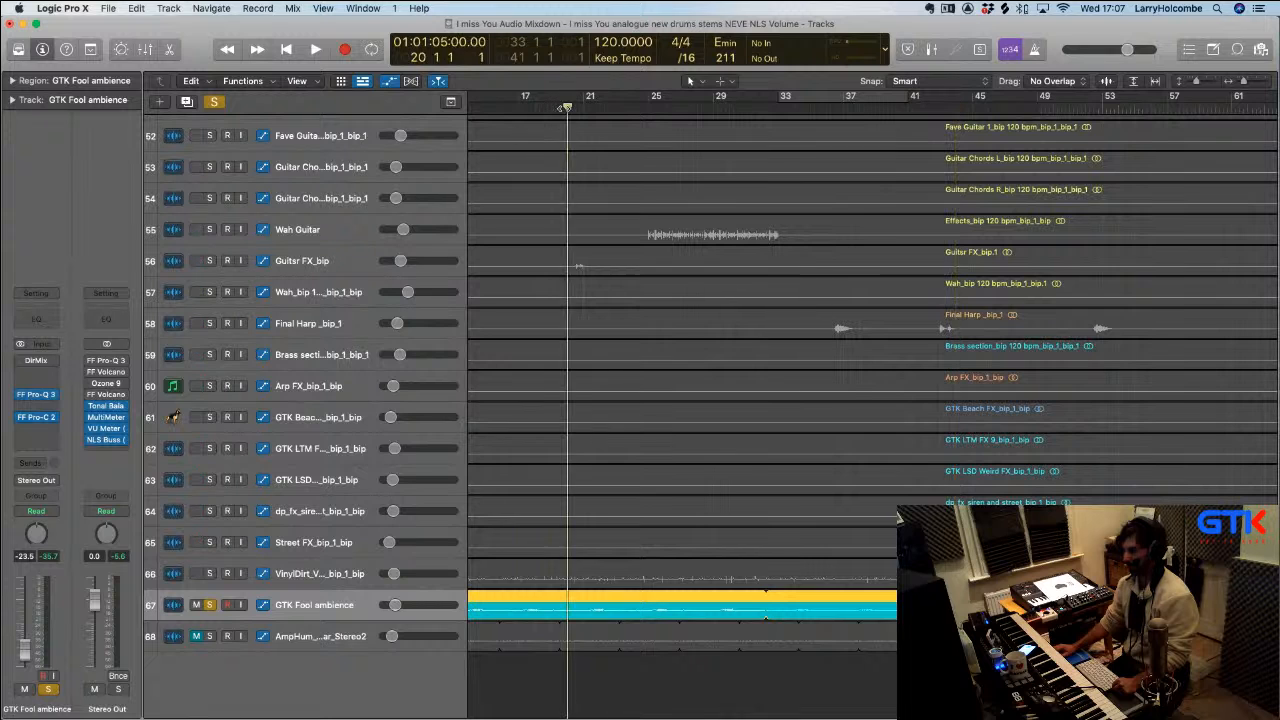
key("space")
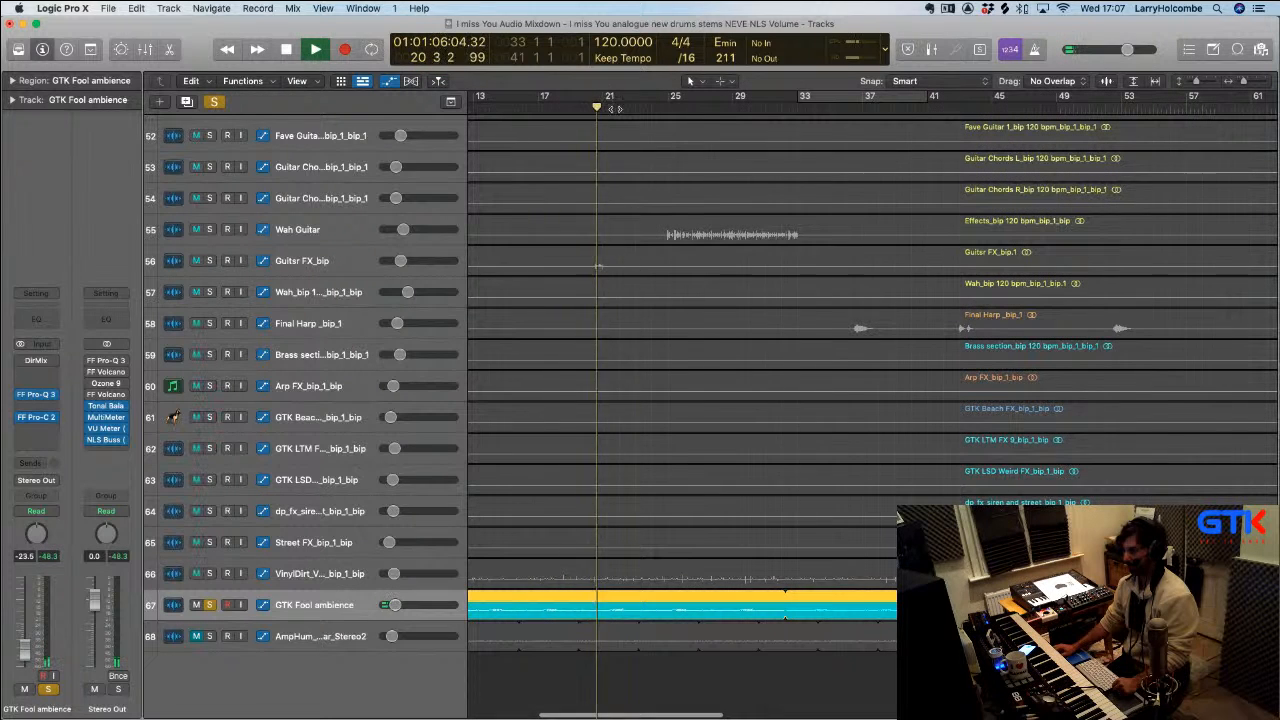
key("space")
left_click(209, 605)
left_click(210, 605)
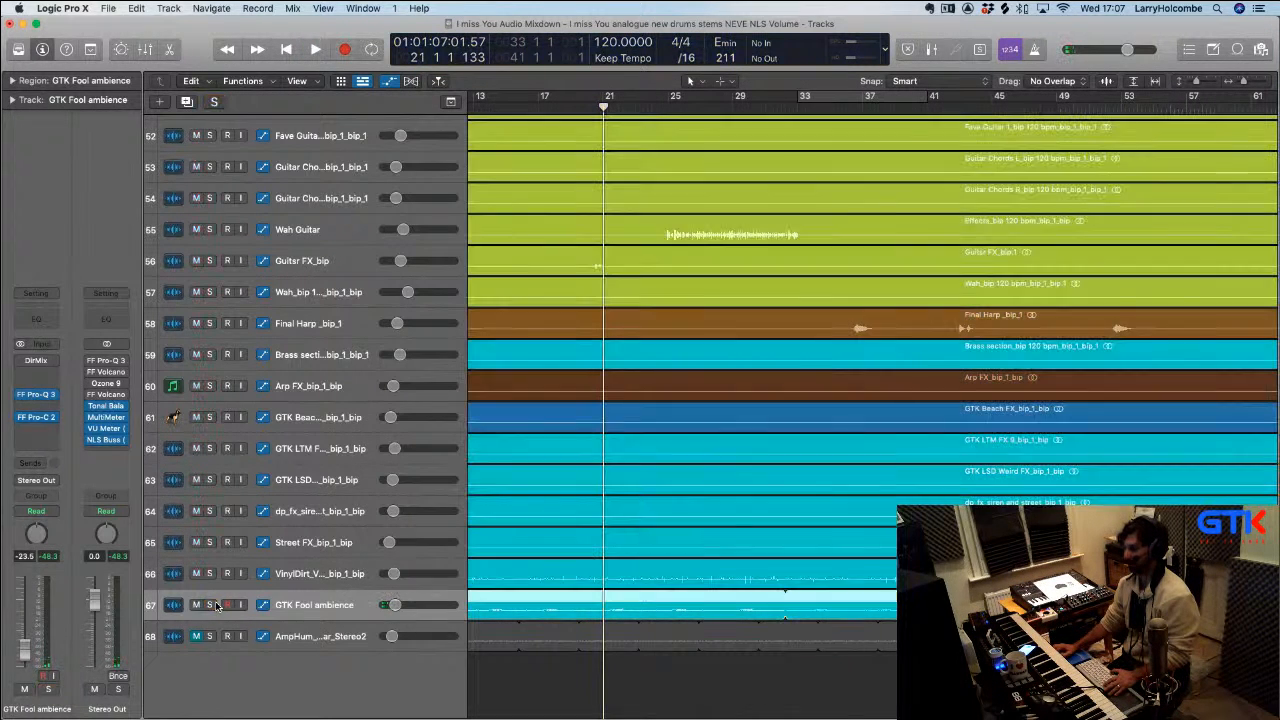
Shrink the track rows further and listen to GTK Fool ambience soloed once more, ending with solo and region selection cleared
key("super+Up")
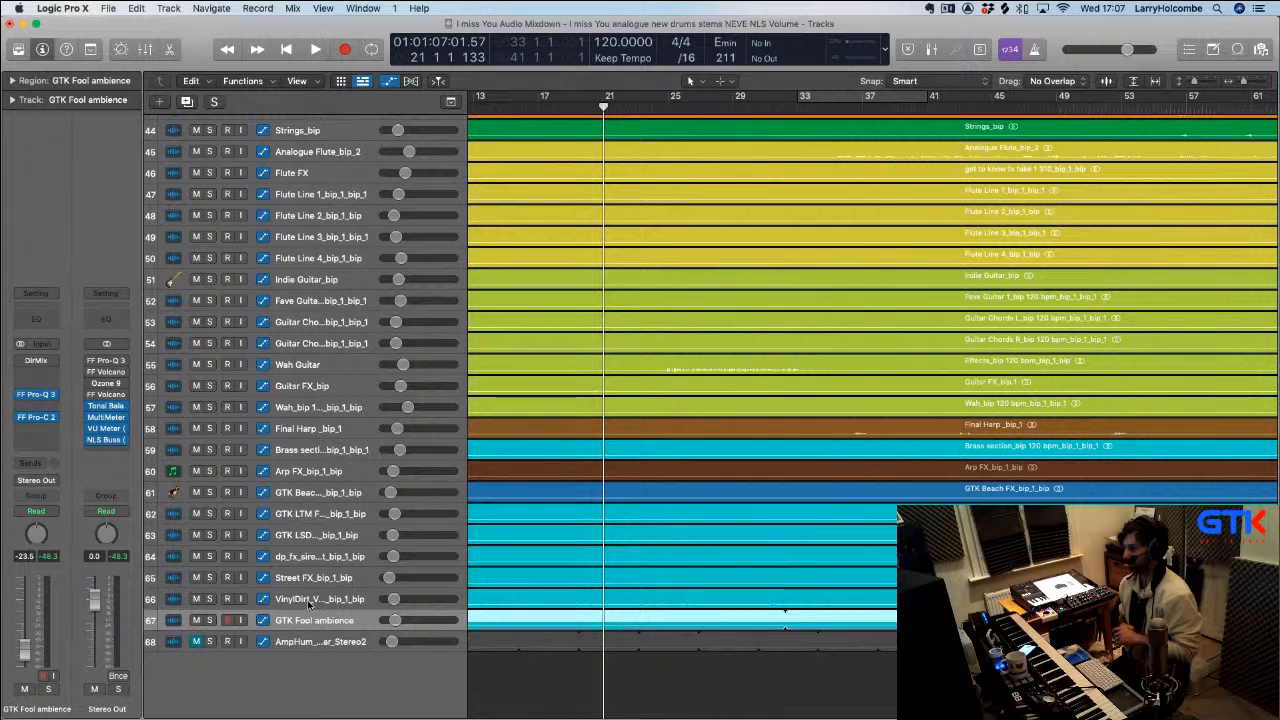
left_click(210, 620)
key("space")
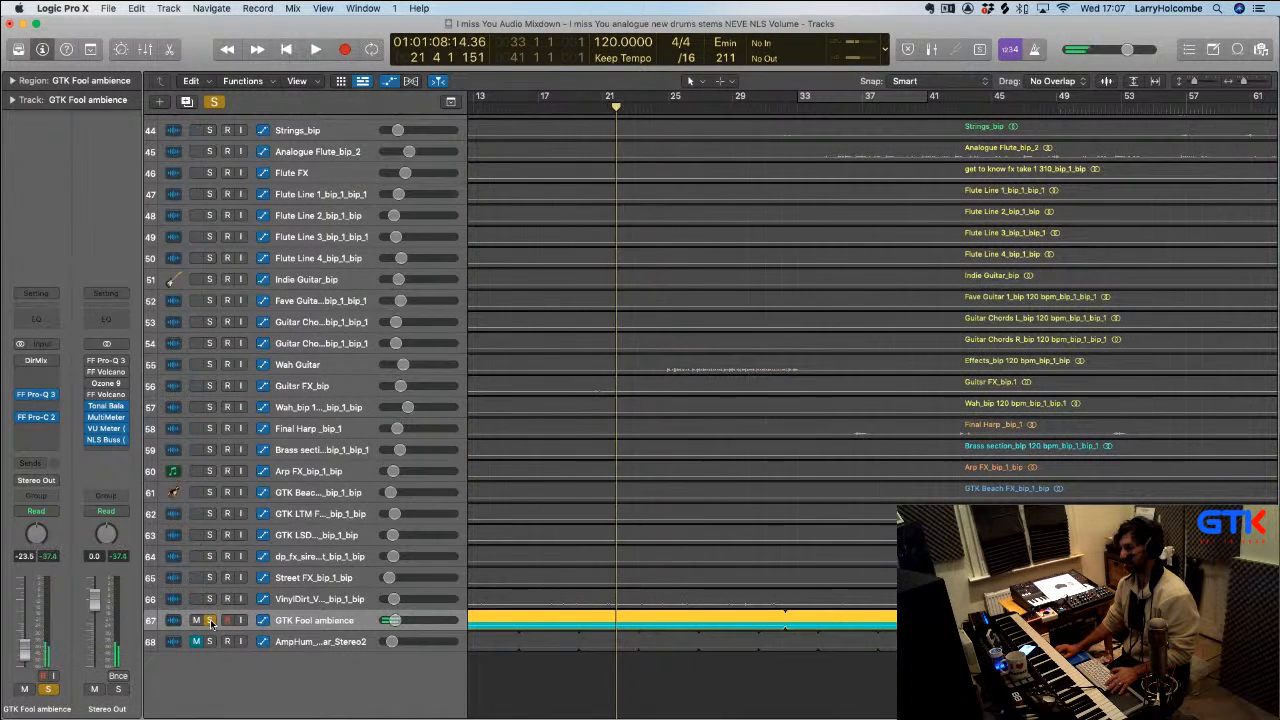
left_click(210, 620)
key("space")
left_click(512, 686)
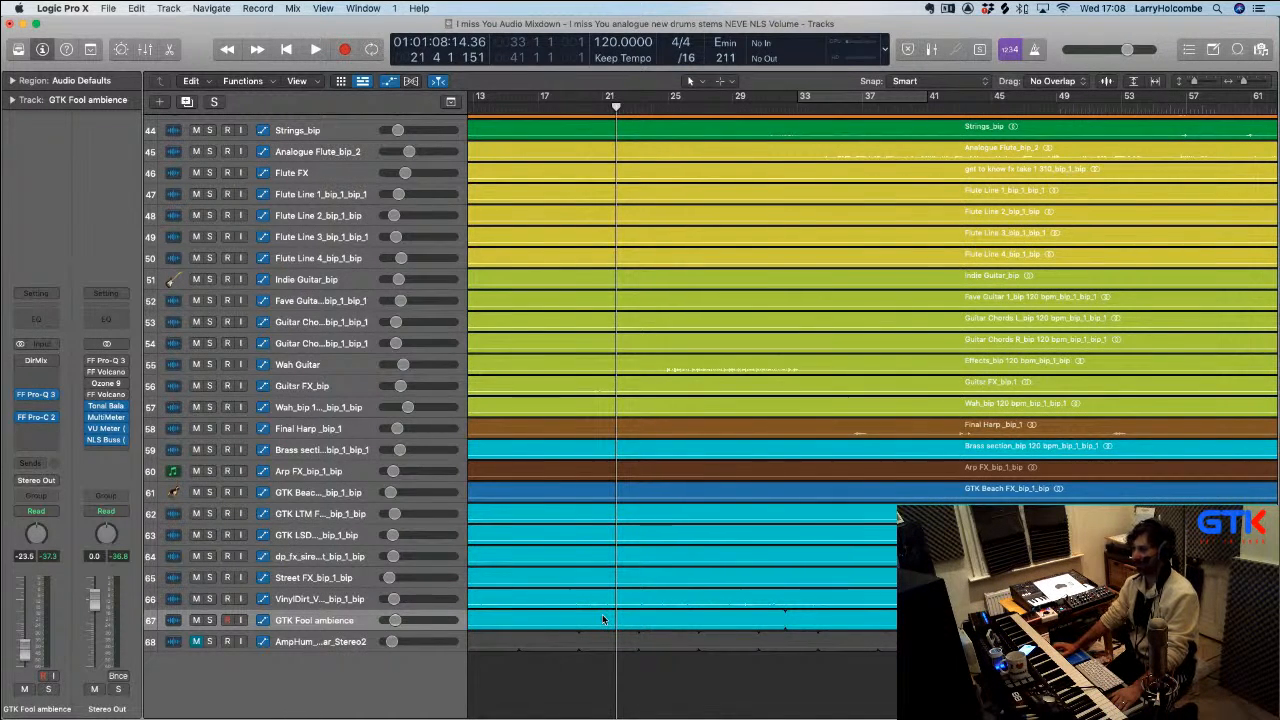
scroll(600, 612, "up", 10)
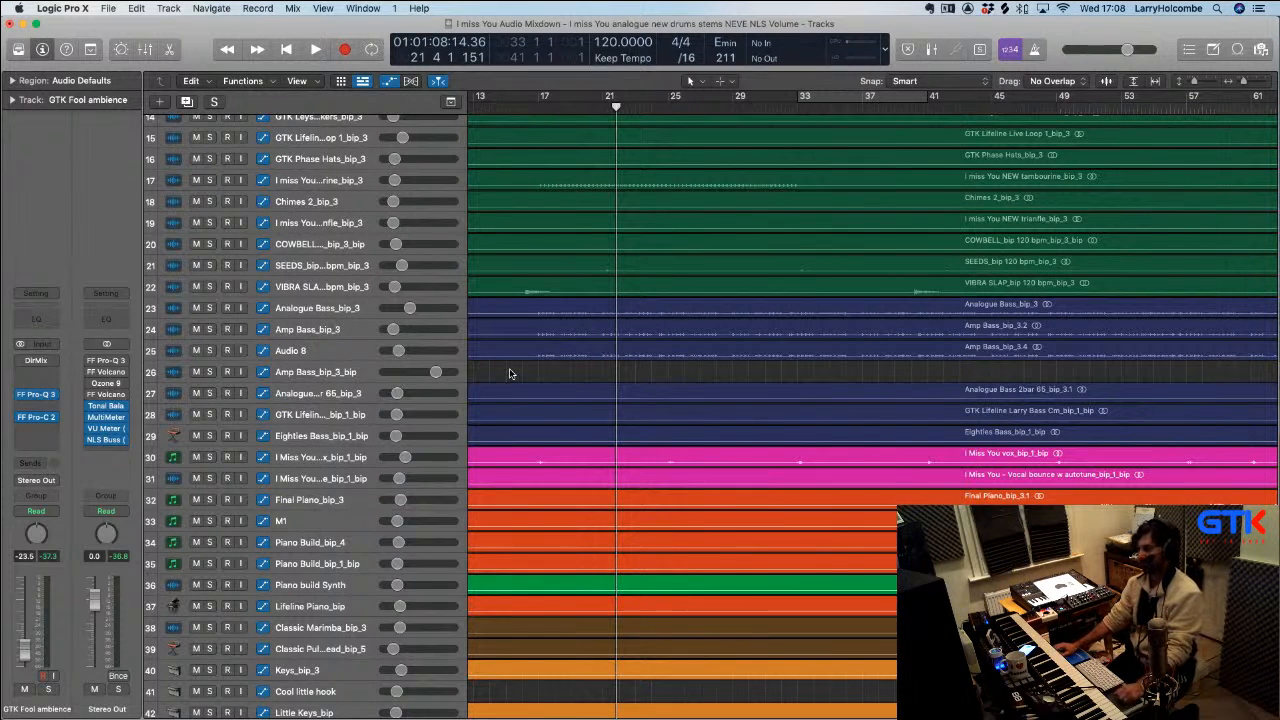
scroll(509, 373, "left", 10)
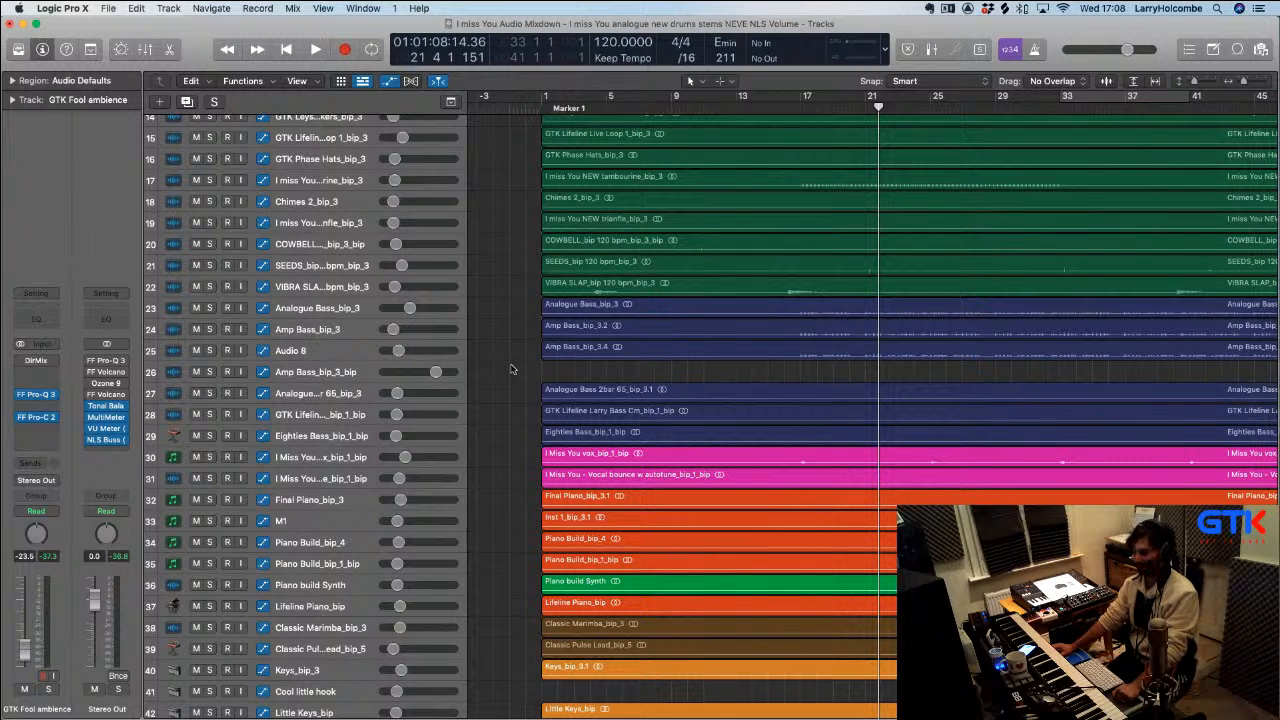
scroll(510, 370, "down", 10)
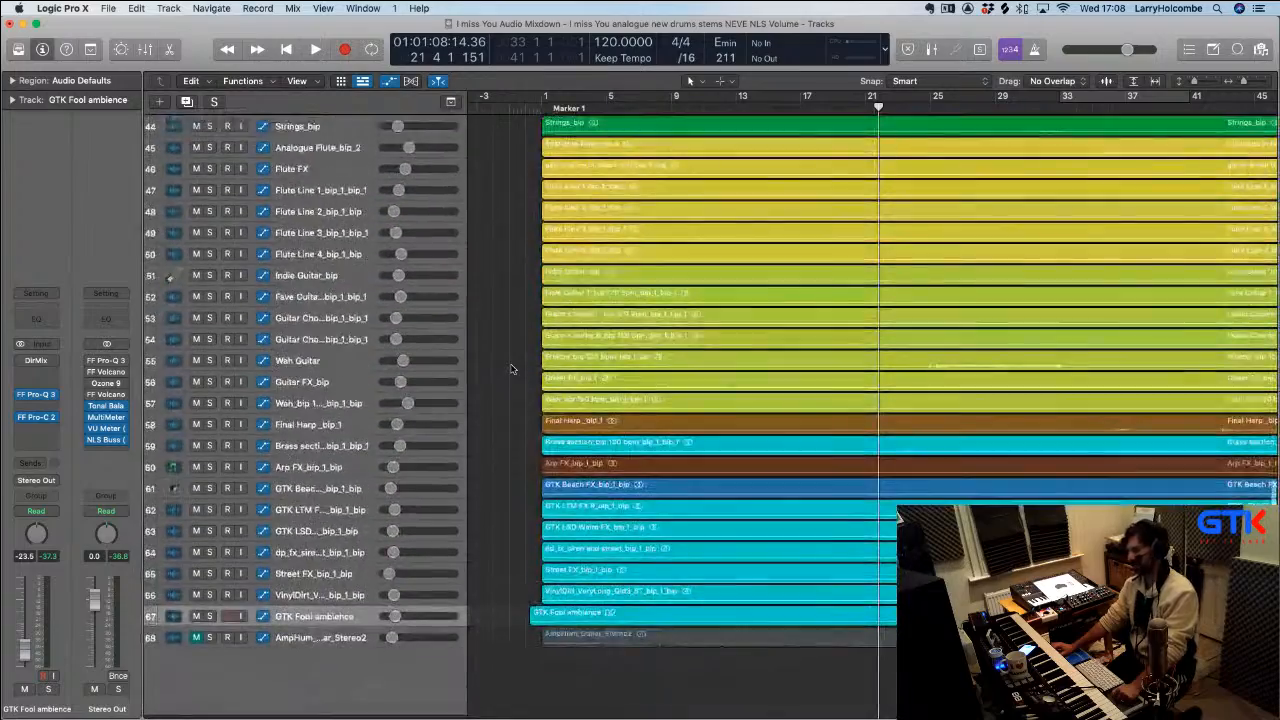
scroll(510, 370, "up", 20)
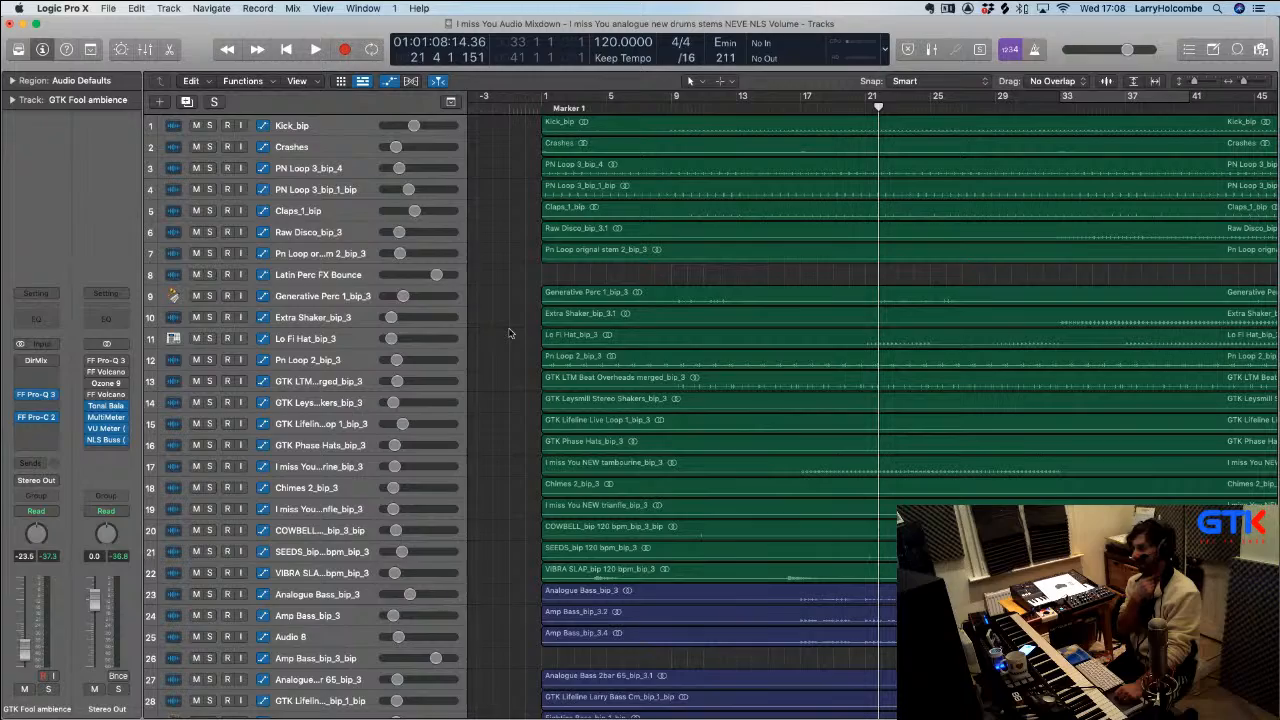
scroll(508, 333, "down", 10)
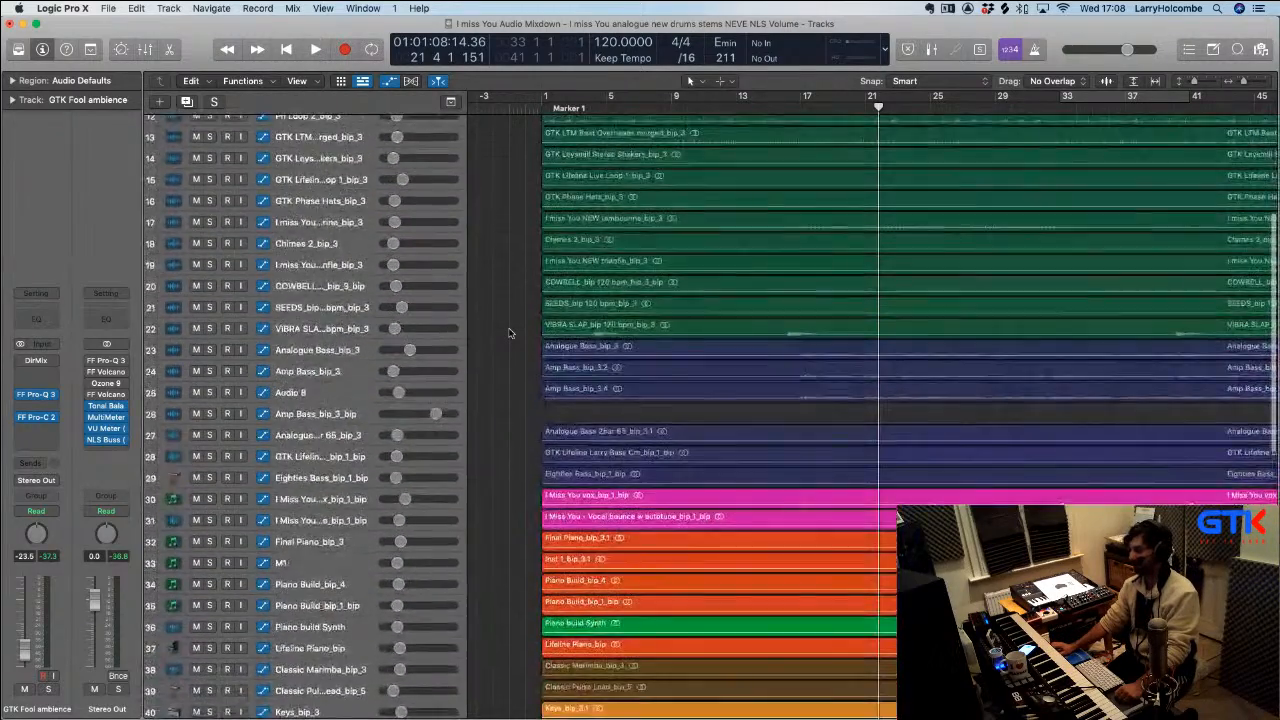
scroll(505, 320, "up", 10)
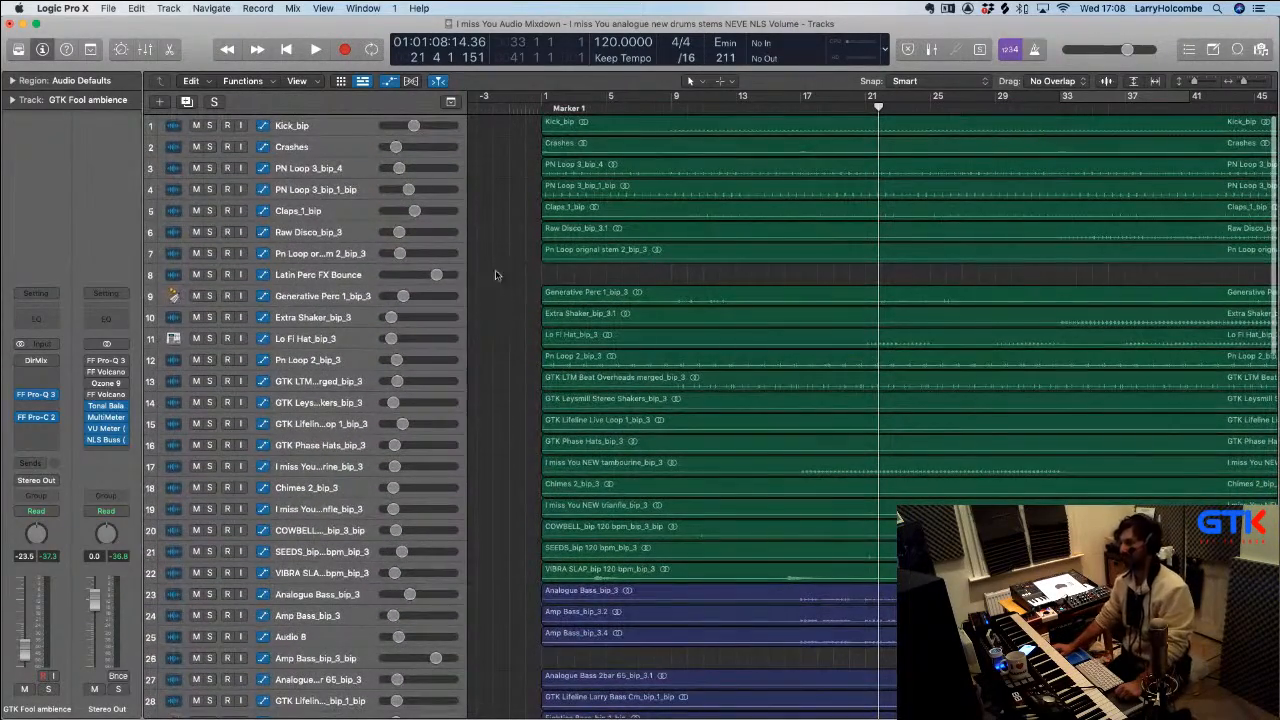
Play Claps_1_bip with the mix in a cycle from bar 10 to bar 12, and turn the cycle off
left_click(370, 215)
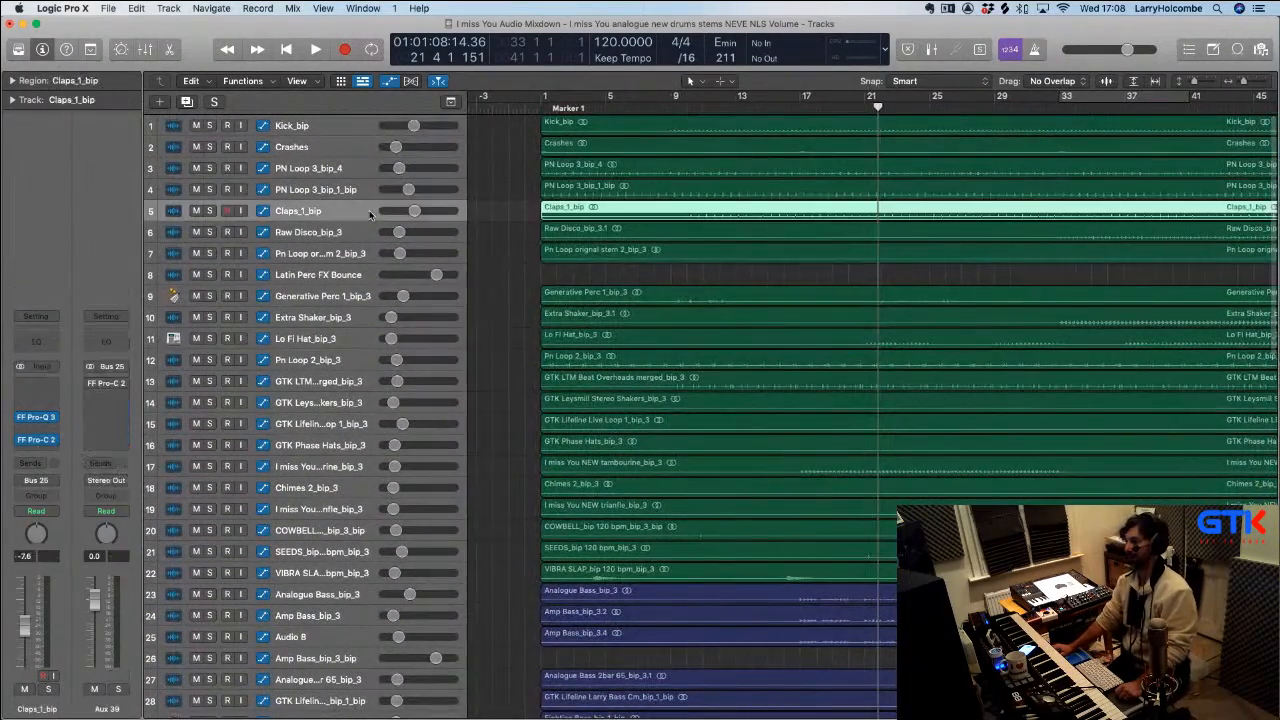
left_click(703, 107)
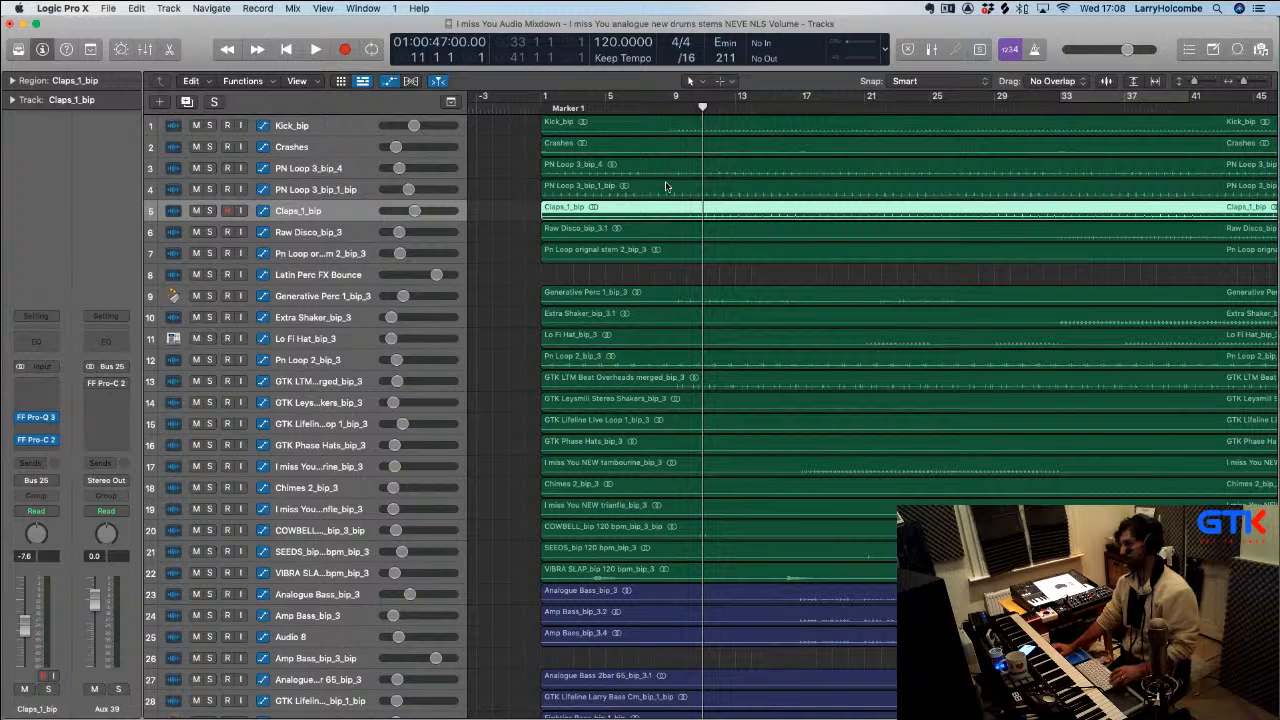
left_click_drag(665, 181, 743, 265)
left_click_drag(612, 96, 760, 96)
key("space")
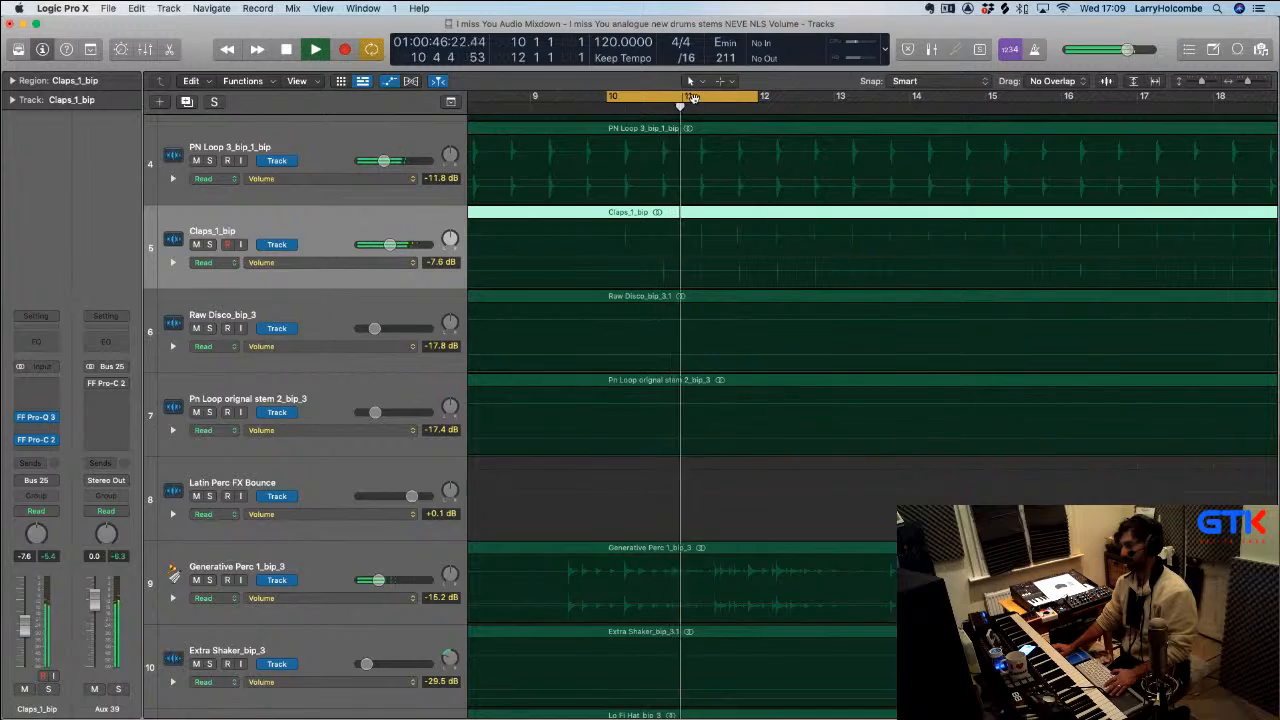
key("c")
Set the Claps_1_bip fader to -6.8 dB while the mix plays from about bar 23, and stop playback
scroll(778, 190, "down", 5)
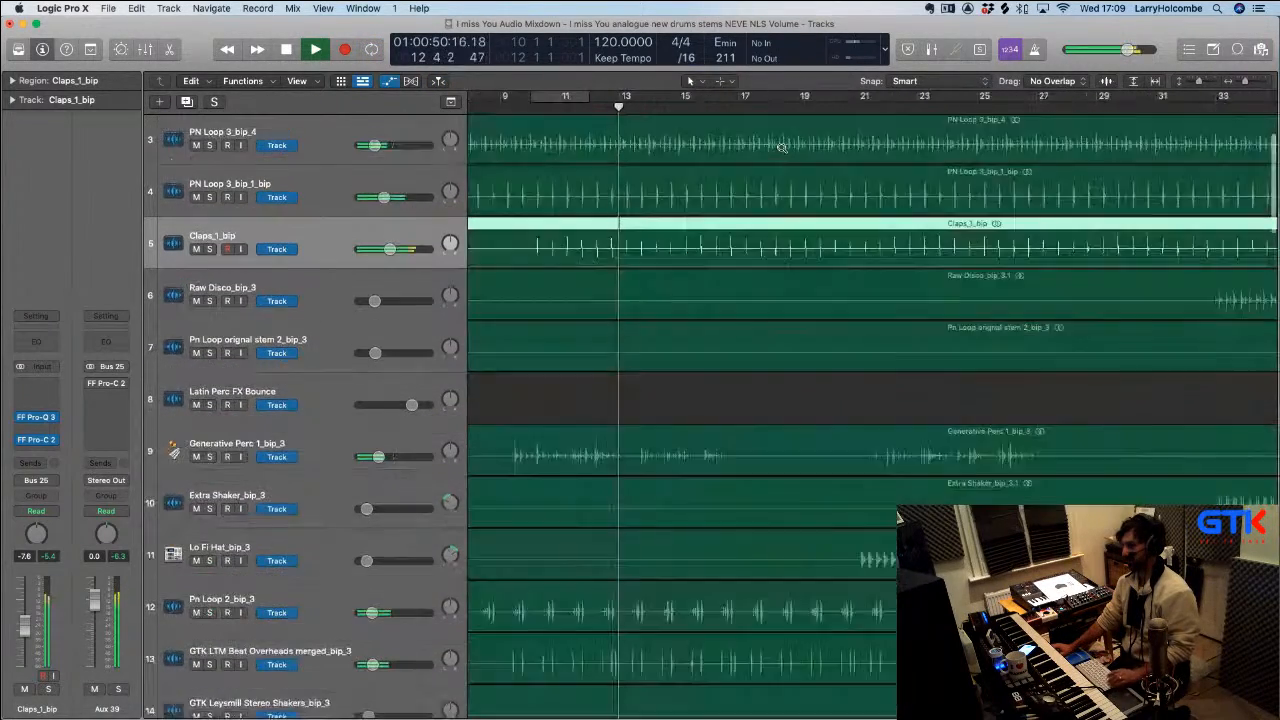
scroll(784, 135, "down", 5)
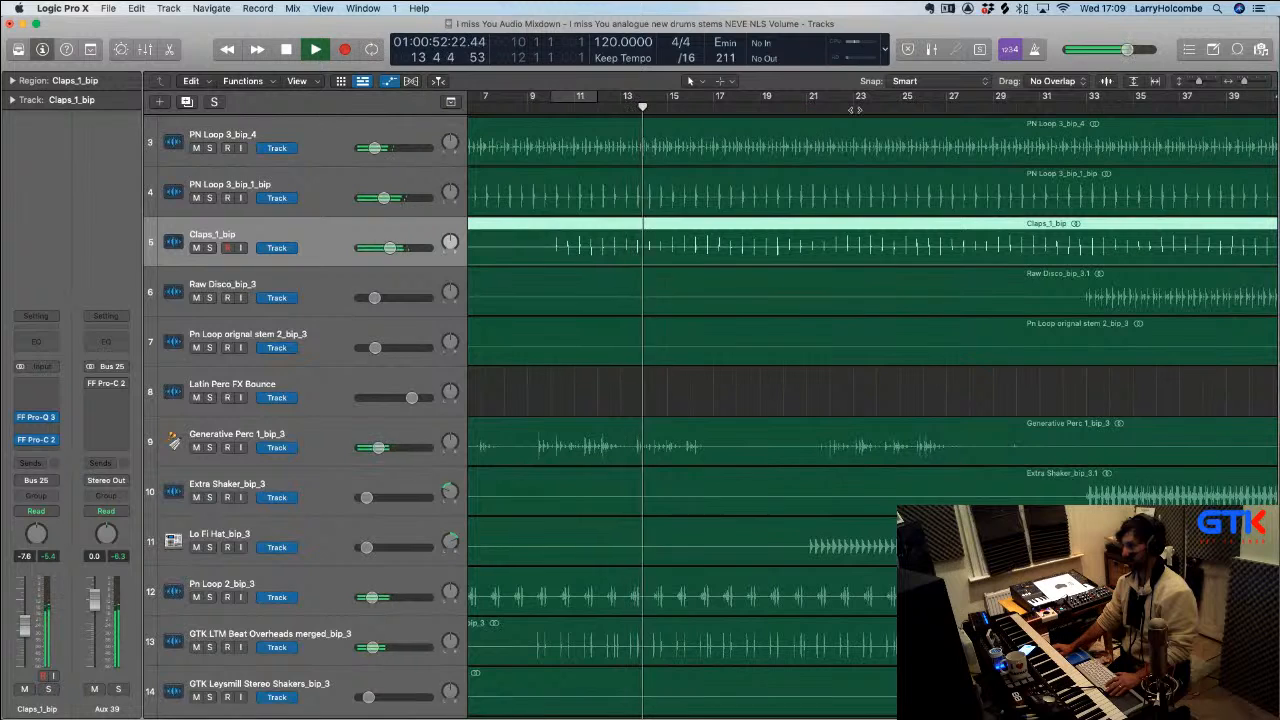
left_click(853, 107)
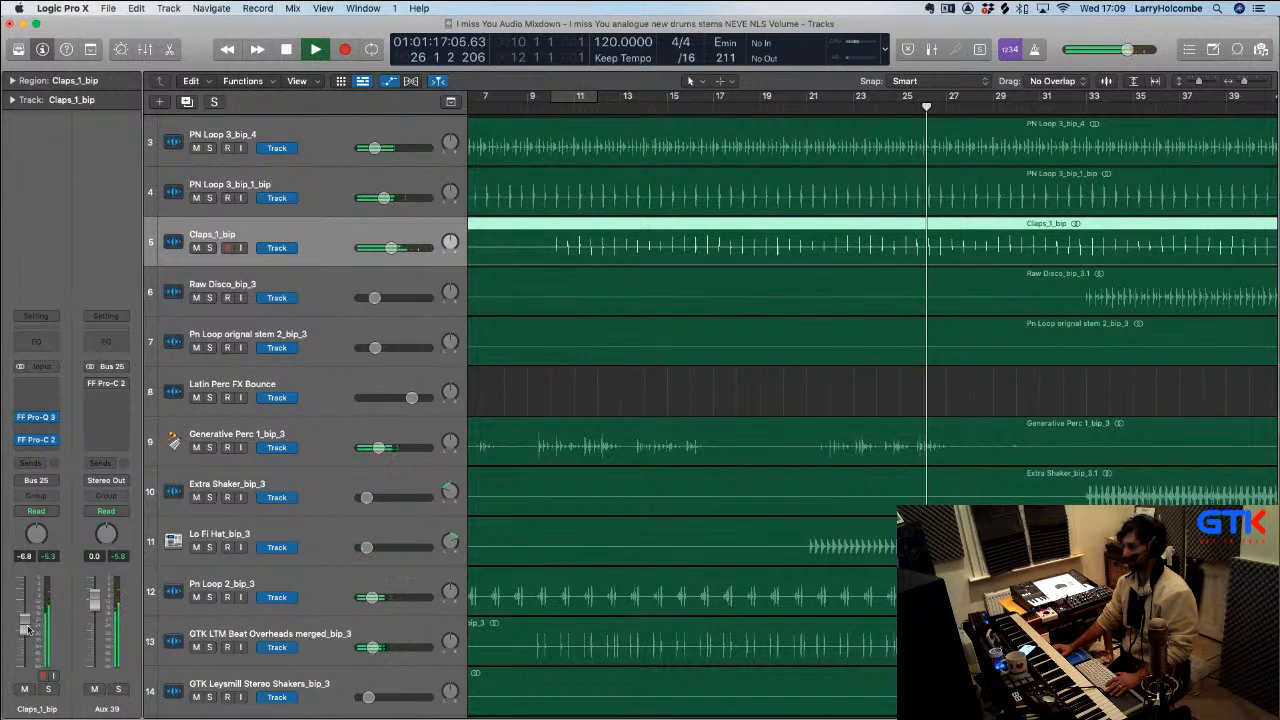
left_click(553, 394)
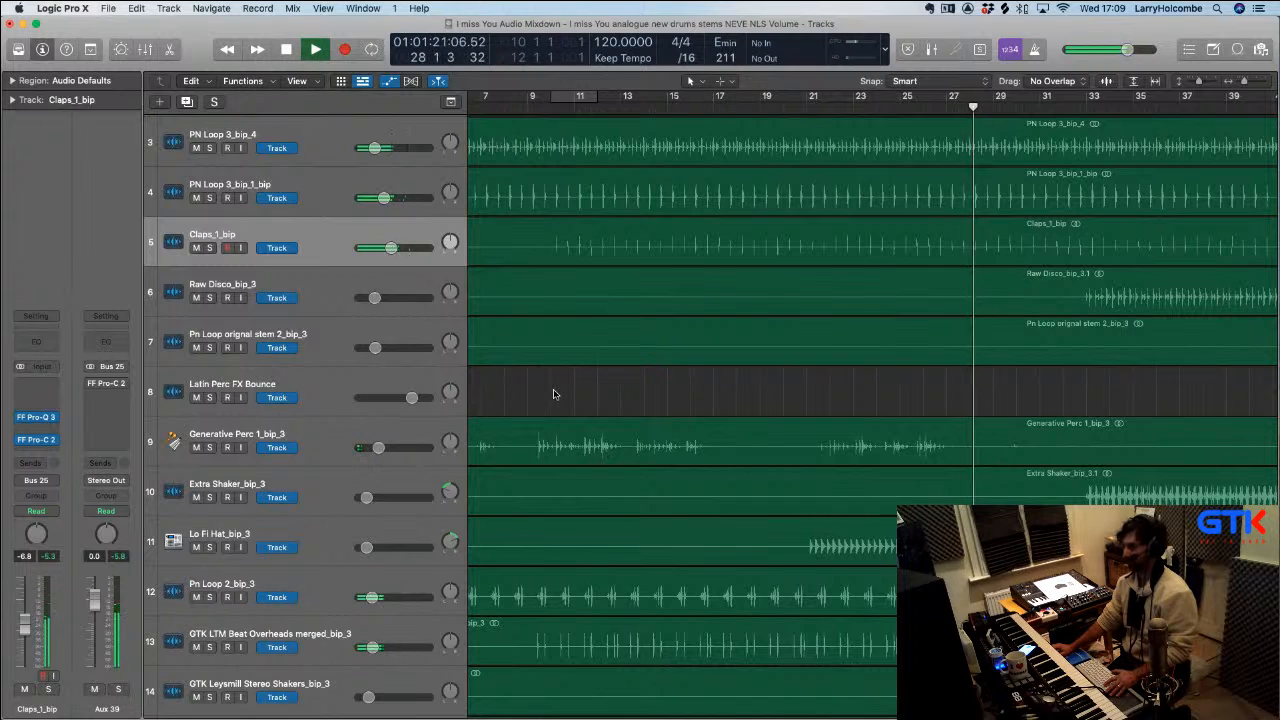
key("space")
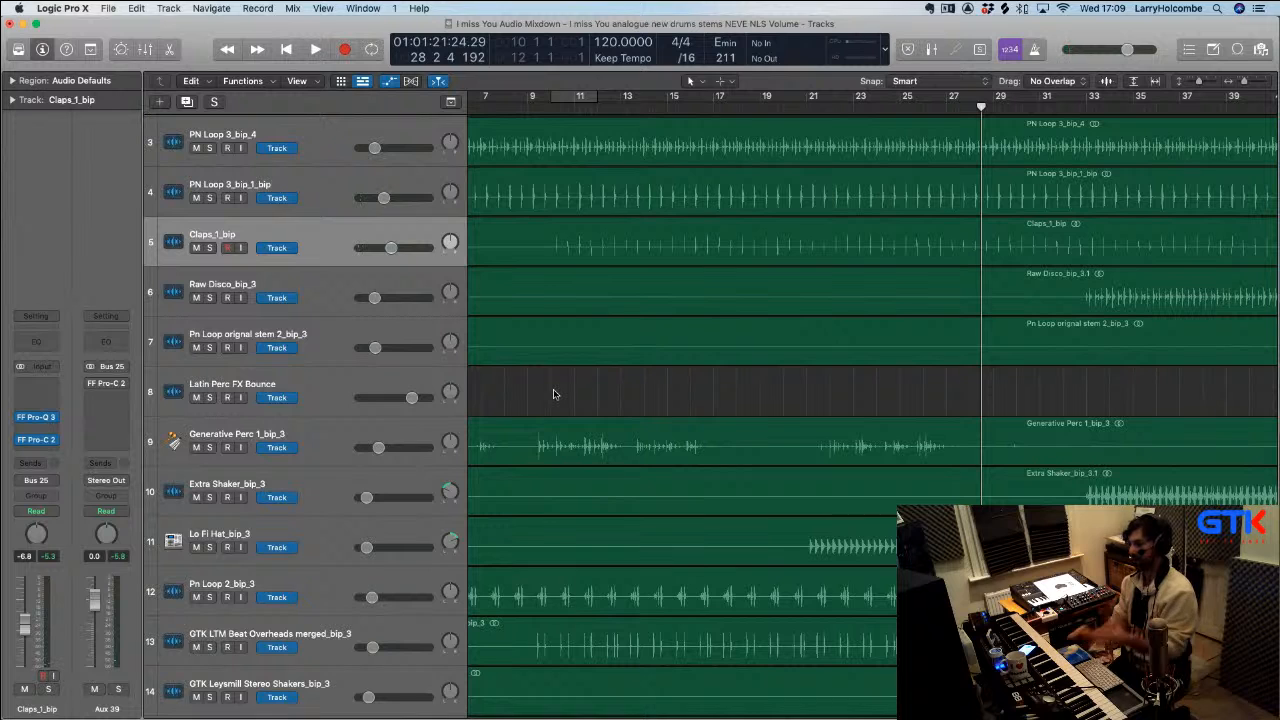
Insert a stereo FF Pro-Q 3 after the FF Pro-C 2 compressor on Claps_1_bip
scroll(553, 394, "up", 3)
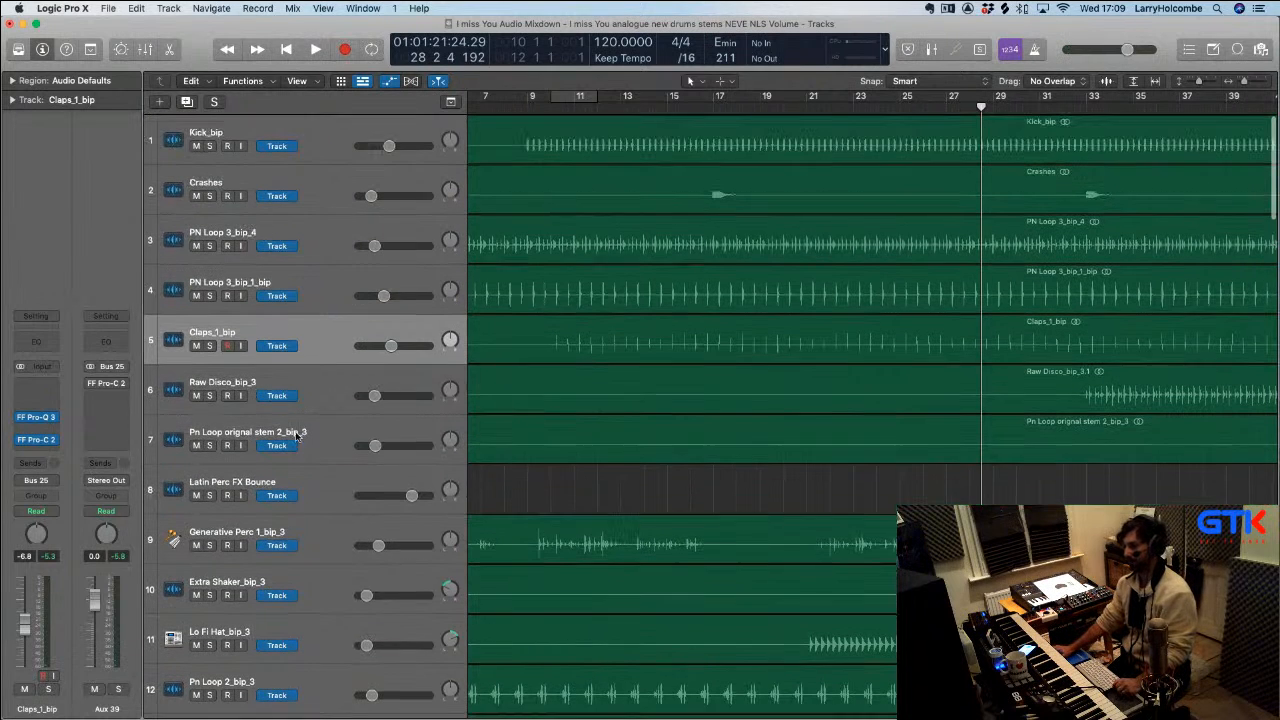
left_click(31, 453)
mouse_move(45, 486)
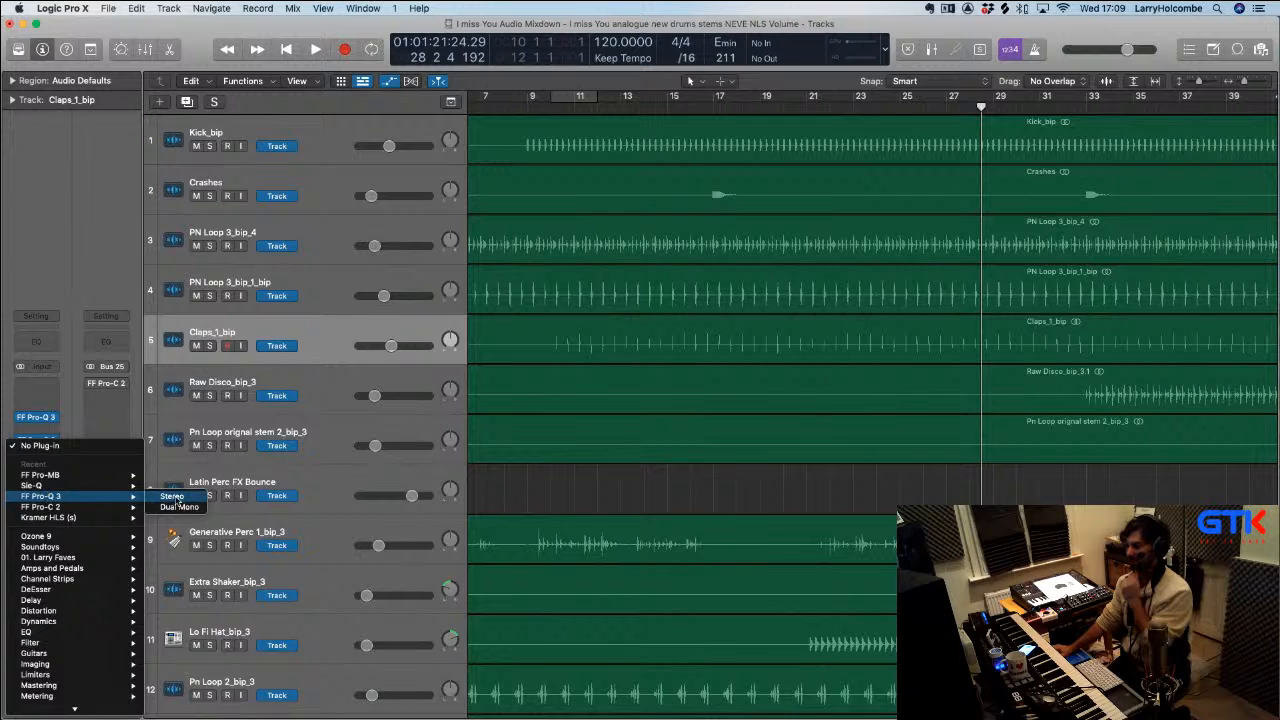
left_click(172, 497)
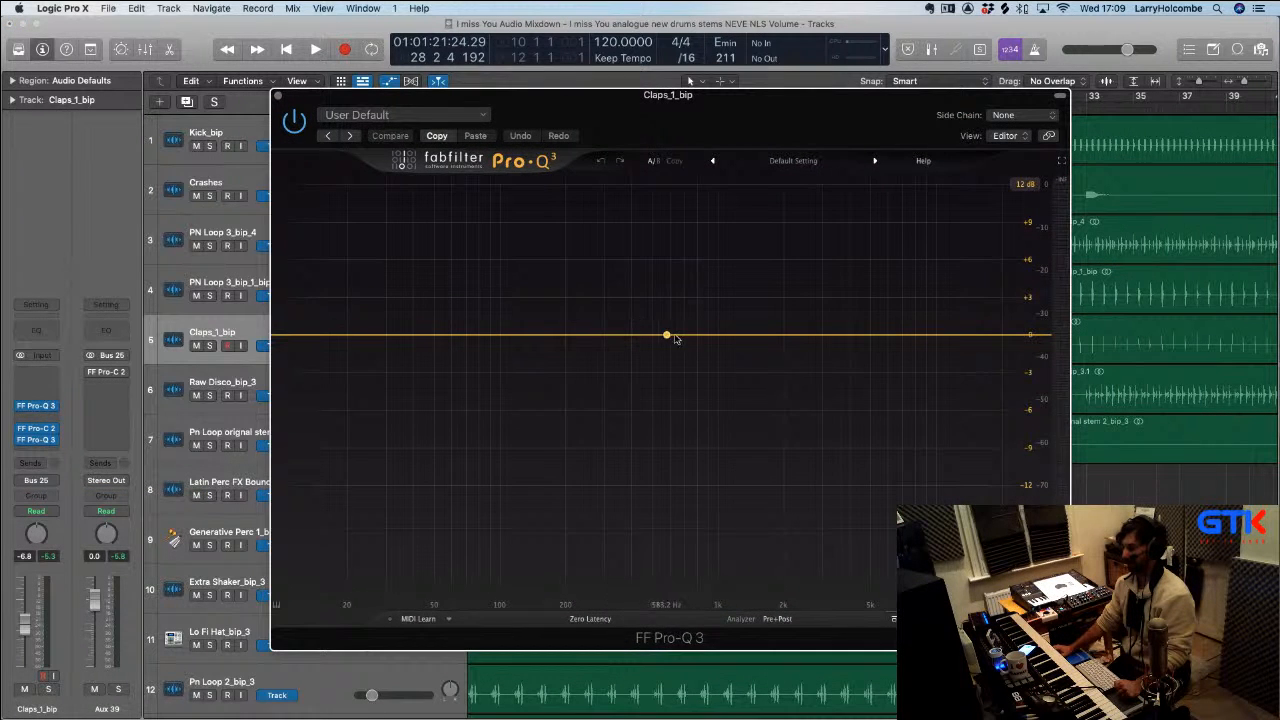
Add a bell boost of about 4.7 dB at about 1640 Hz with Q about 1.5 to the claps EQ while playing
key("space")
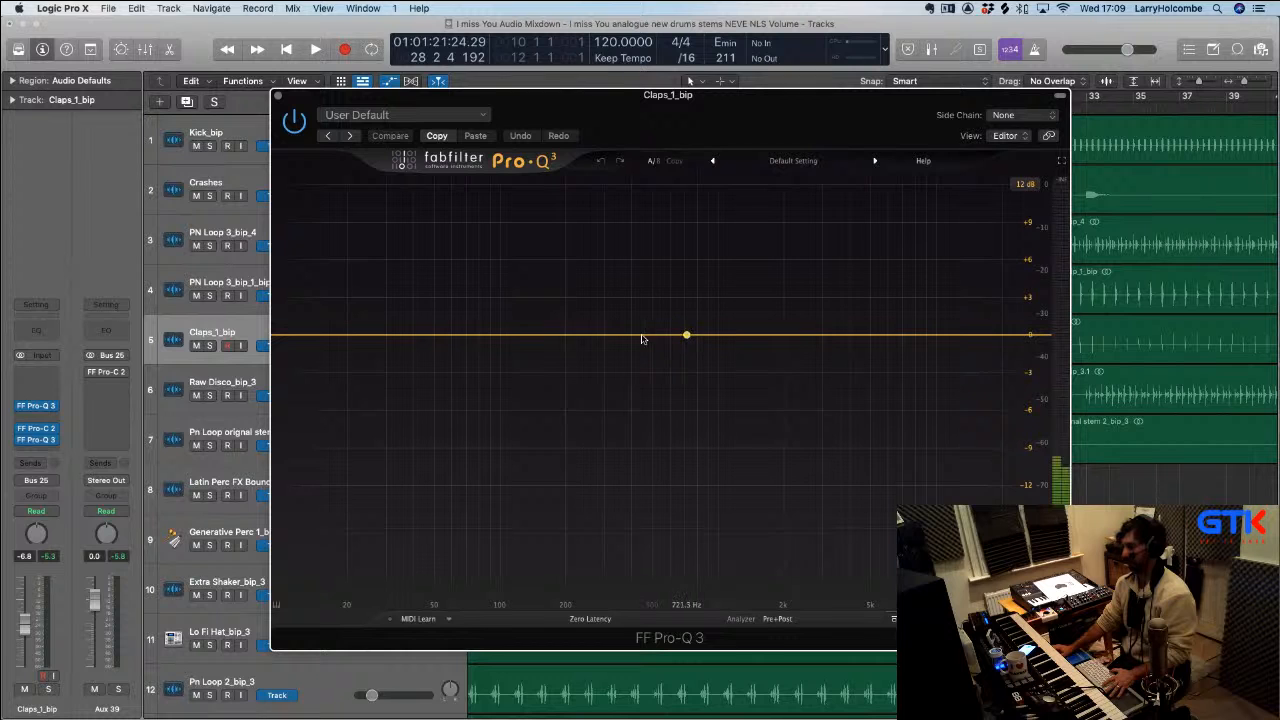
left_click(611, 338)
left_click_drag(611, 338, 719, 261)
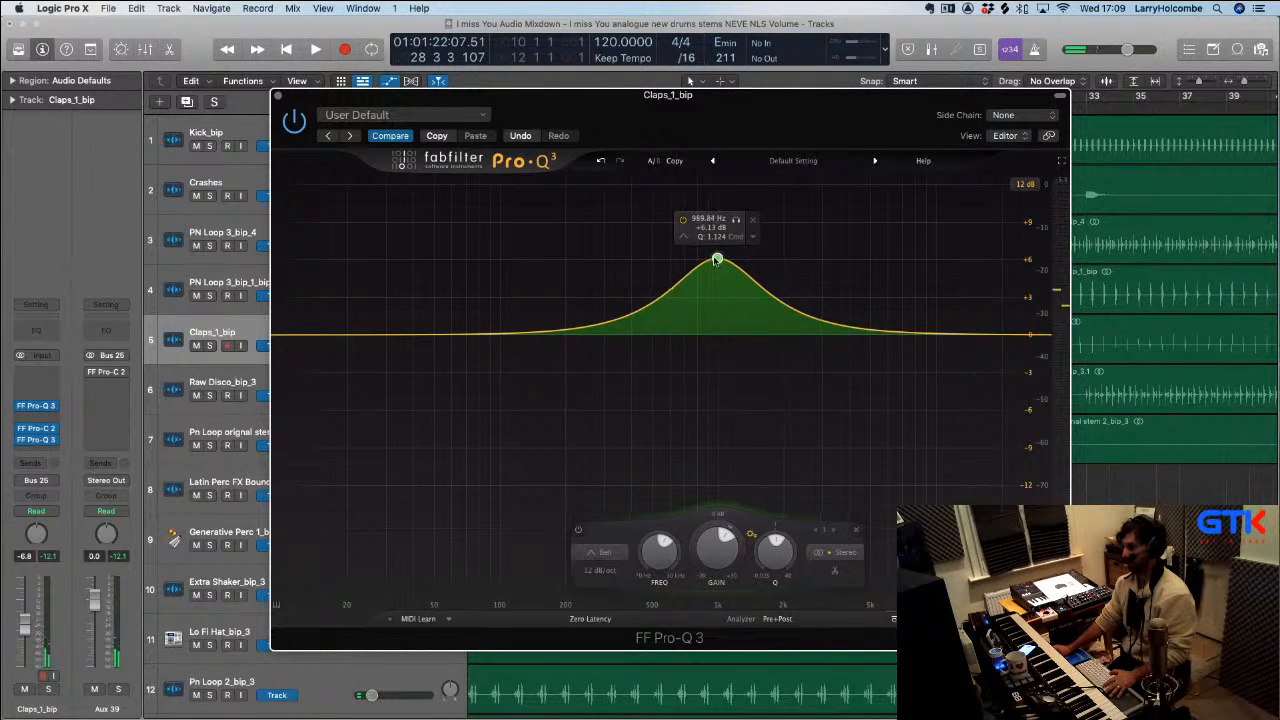
key("space")
left_click_drag(715, 261, 760, 285)
left_click_drag(819, 560, 819, 550)
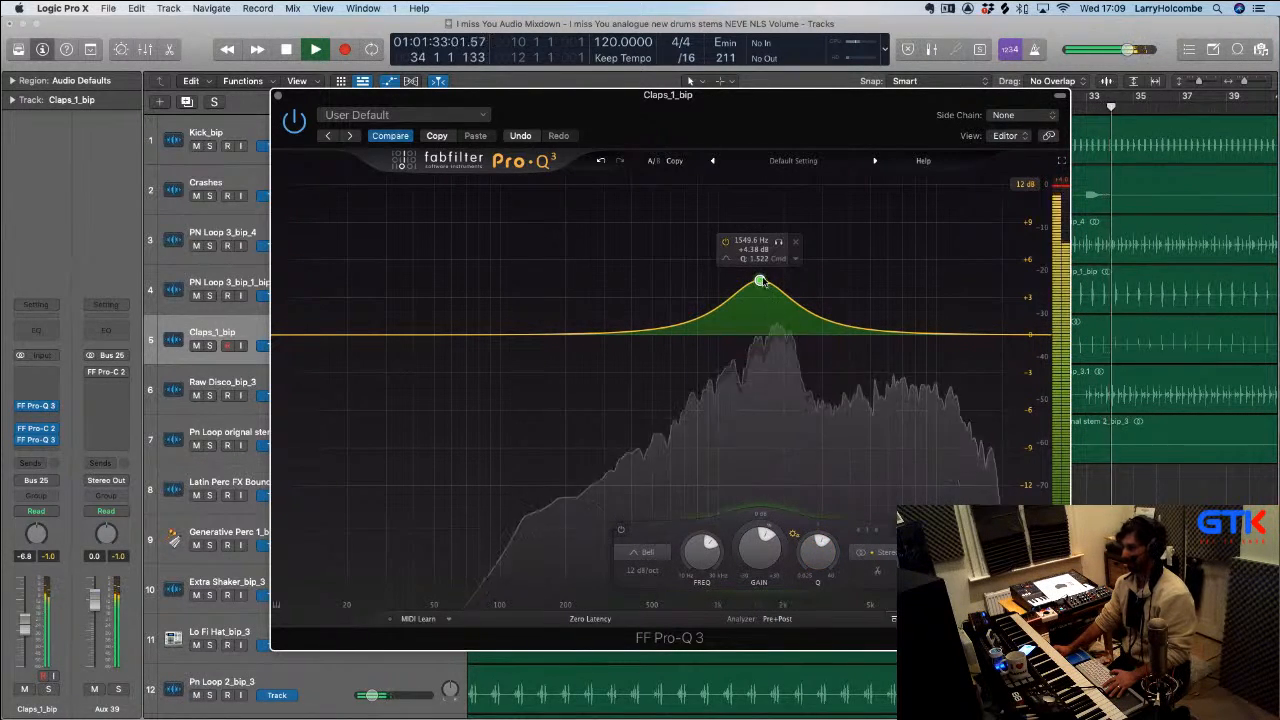
left_click_drag(761, 283, 767, 279)
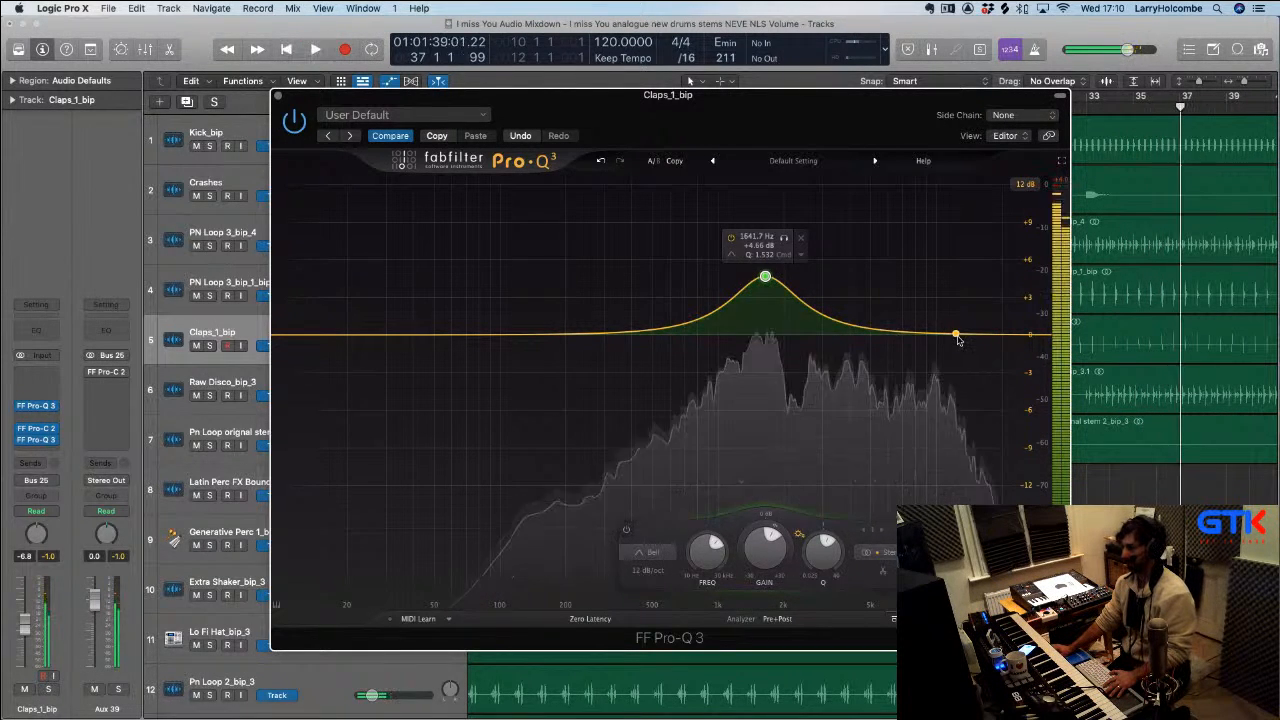
Add a high shelf of about +2.8 dB near 4.9 kHz and a bell cut of about 1.9 dB near 70 Hz
left_click_drag(957, 335, 869, 317)
key("space")
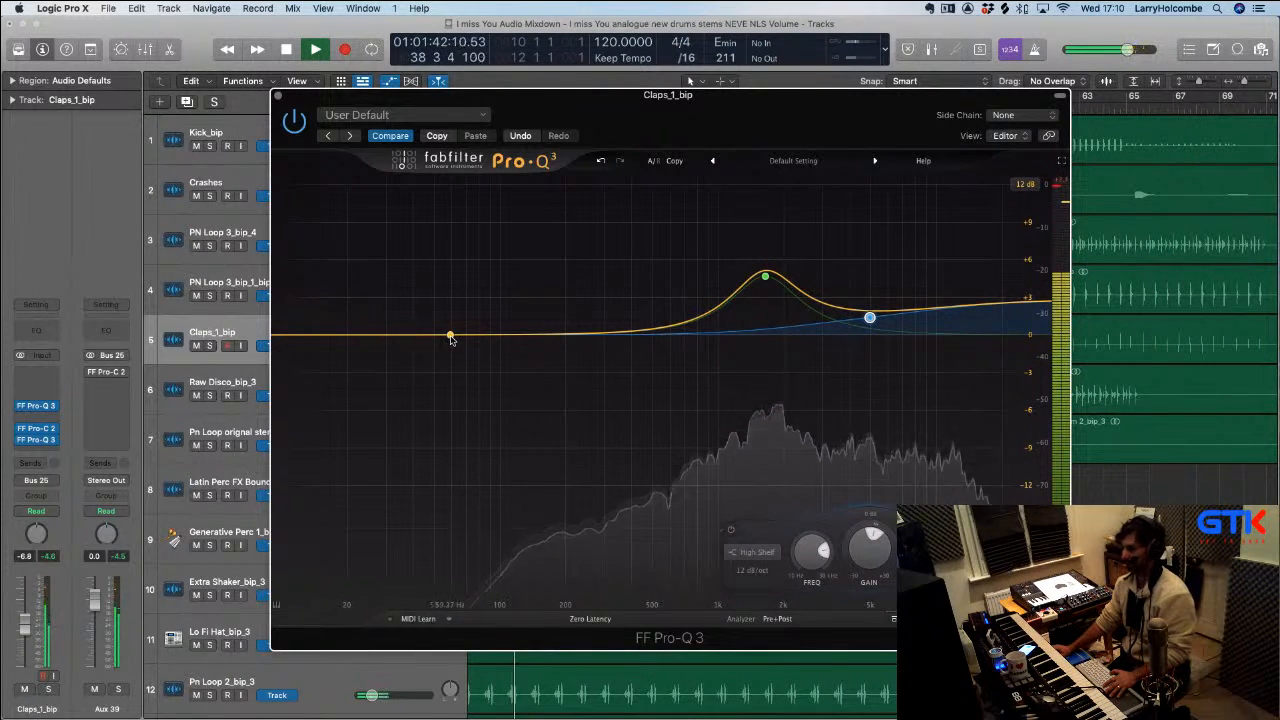
left_click_drag(449, 337, 466, 358)
key("space")
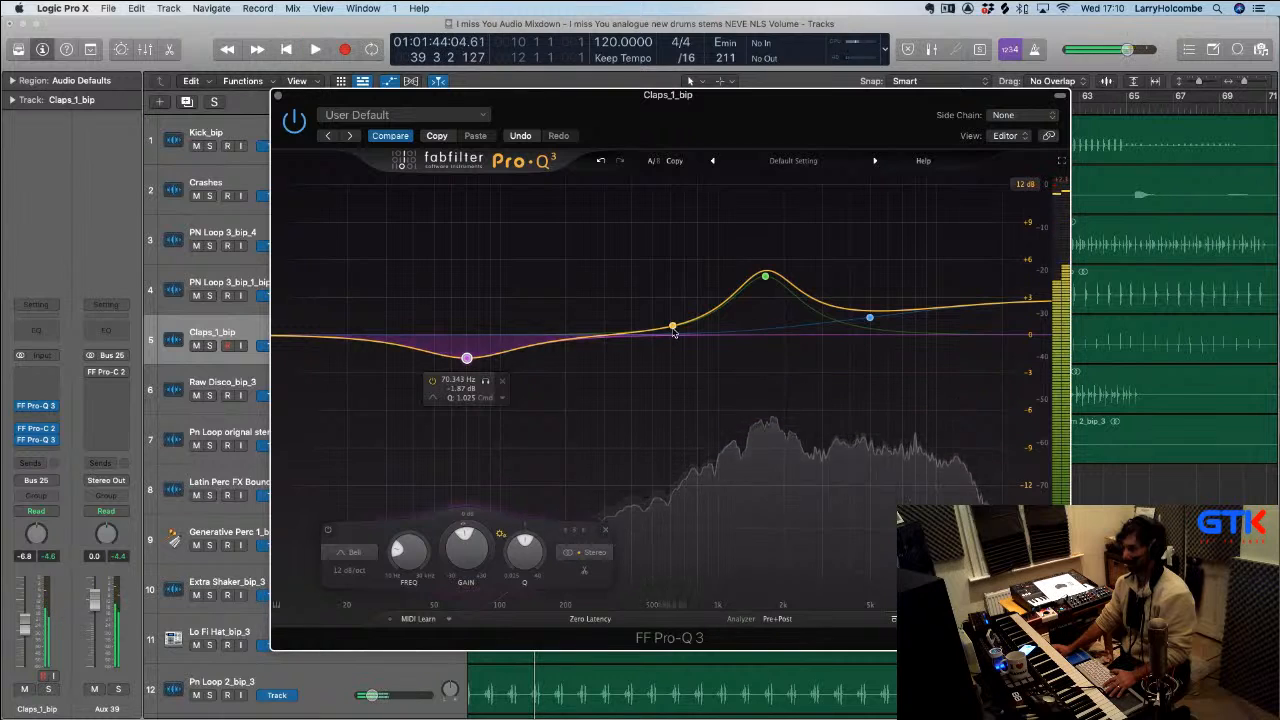
Add a tilt shelf of about +1.4 dB above 500 Hz, remove the 70 Hz bell, and lower the mid bell boost to just over 3 dB
left_click(661, 334)
left_click(548, 553)
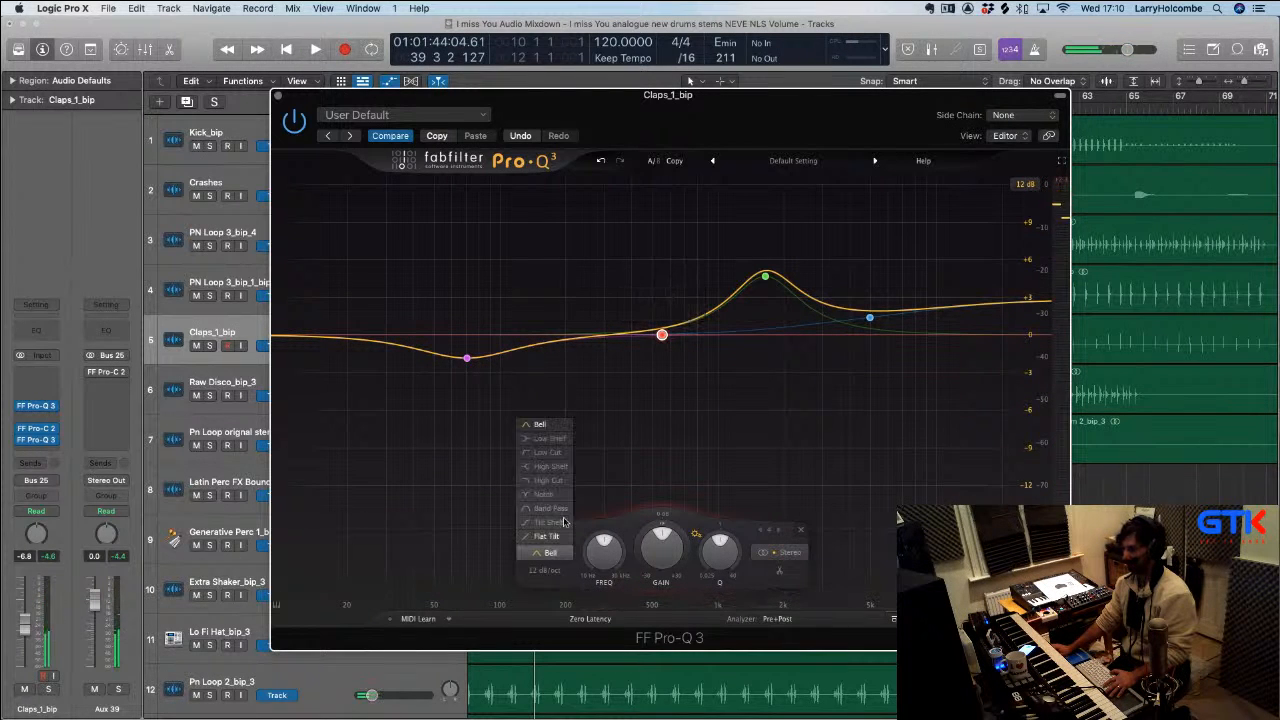
left_click(548, 522)
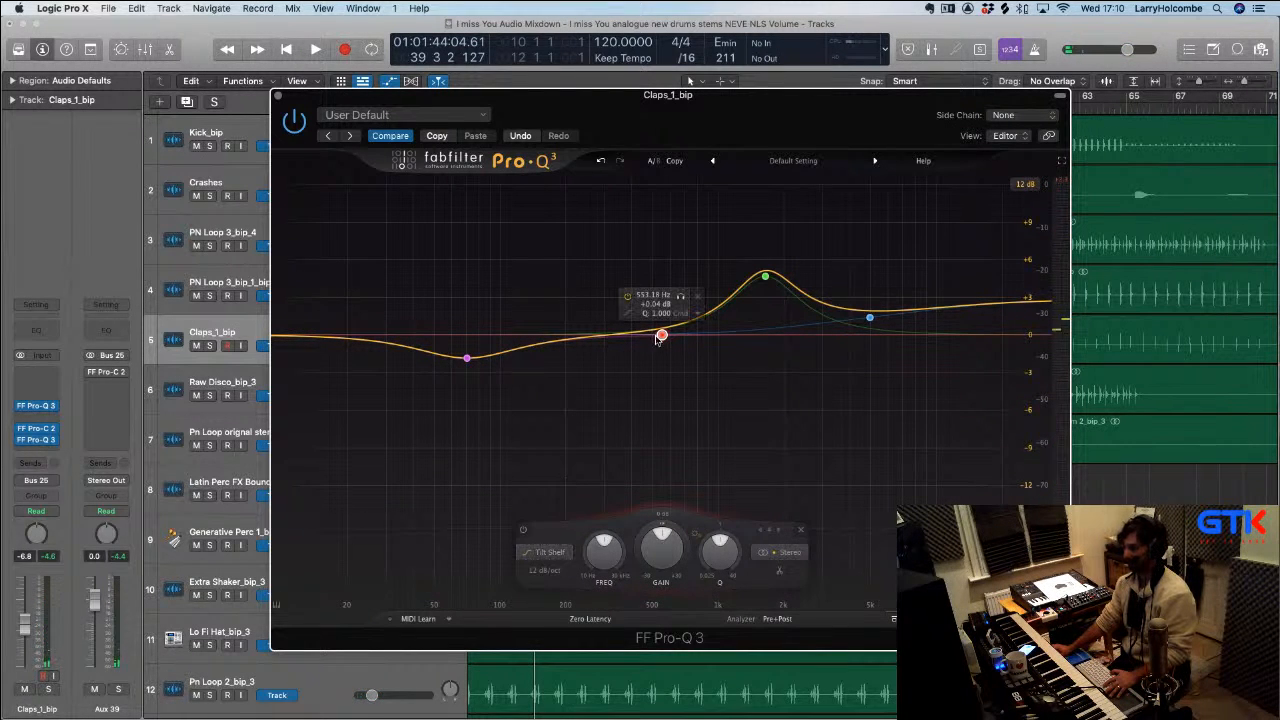
left_click_drag(661, 334, 647, 317)
right_click(470, 360)
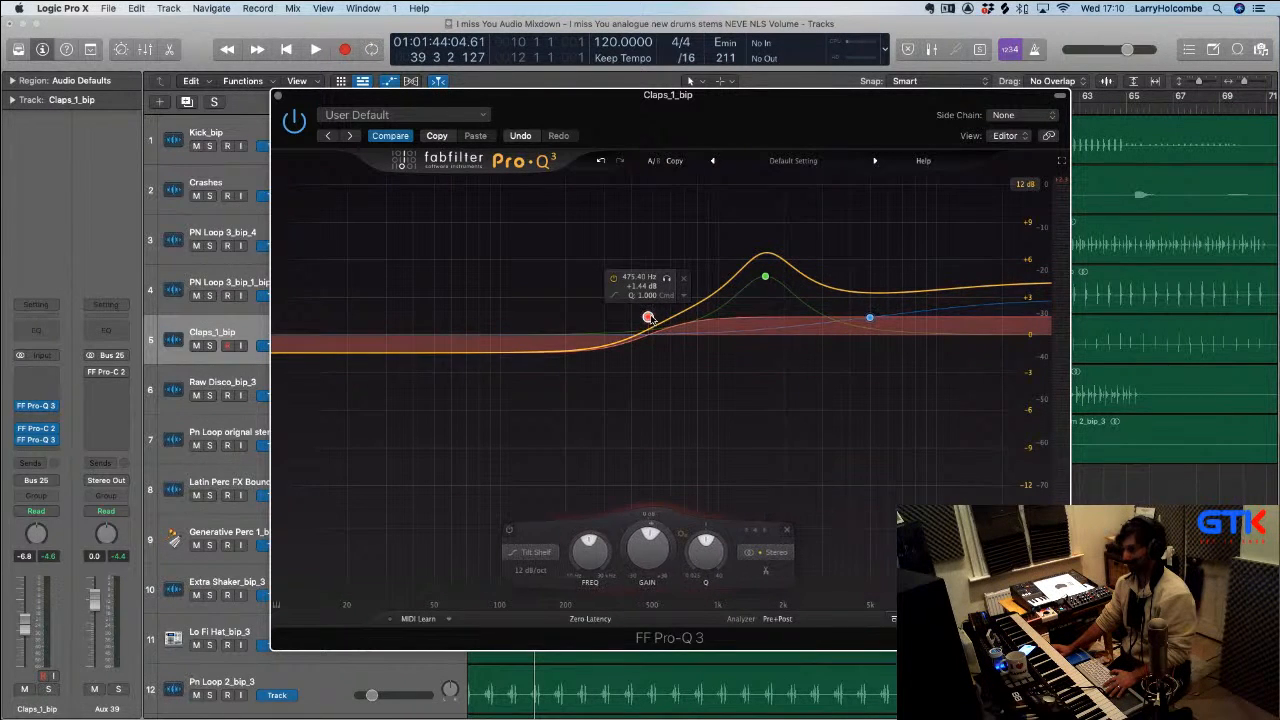
left_click_drag(650, 319, 667, 321)
left_click_drag(765, 276, 758, 293)
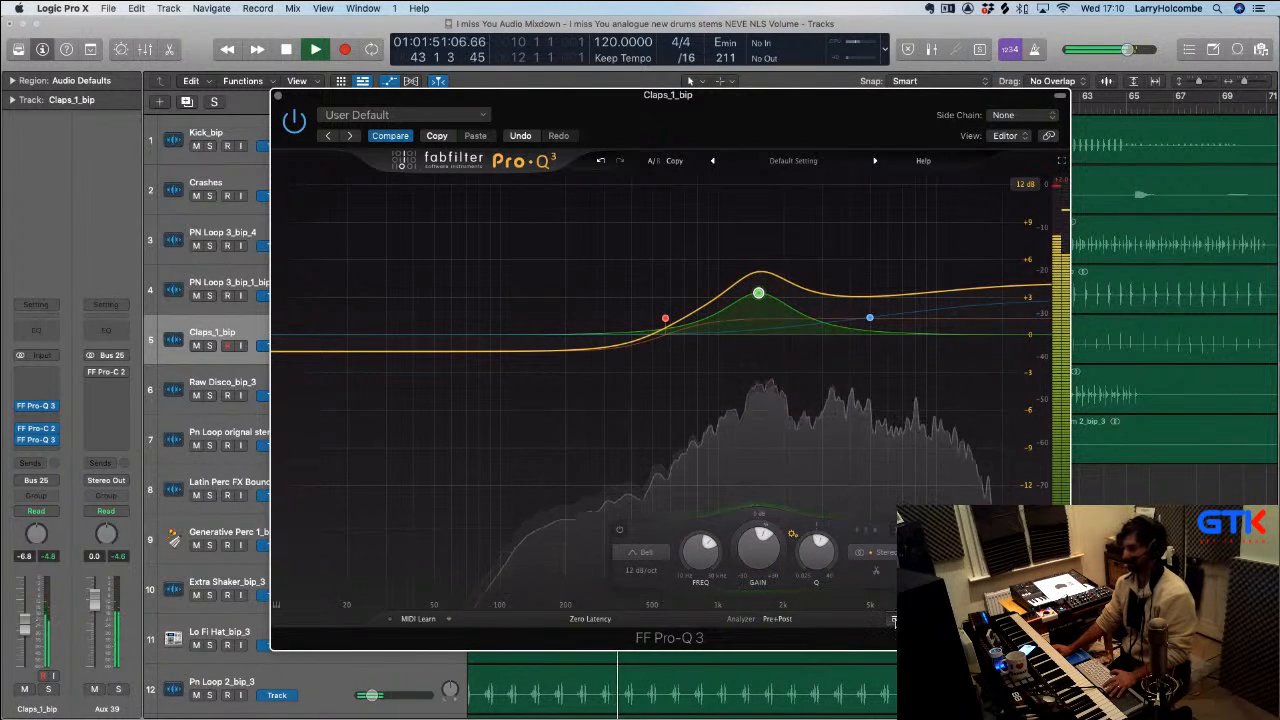
Compare the claps with the EQ bypassed and active during playback, stop the mix, and close the plug-in
left_click(893, 619)
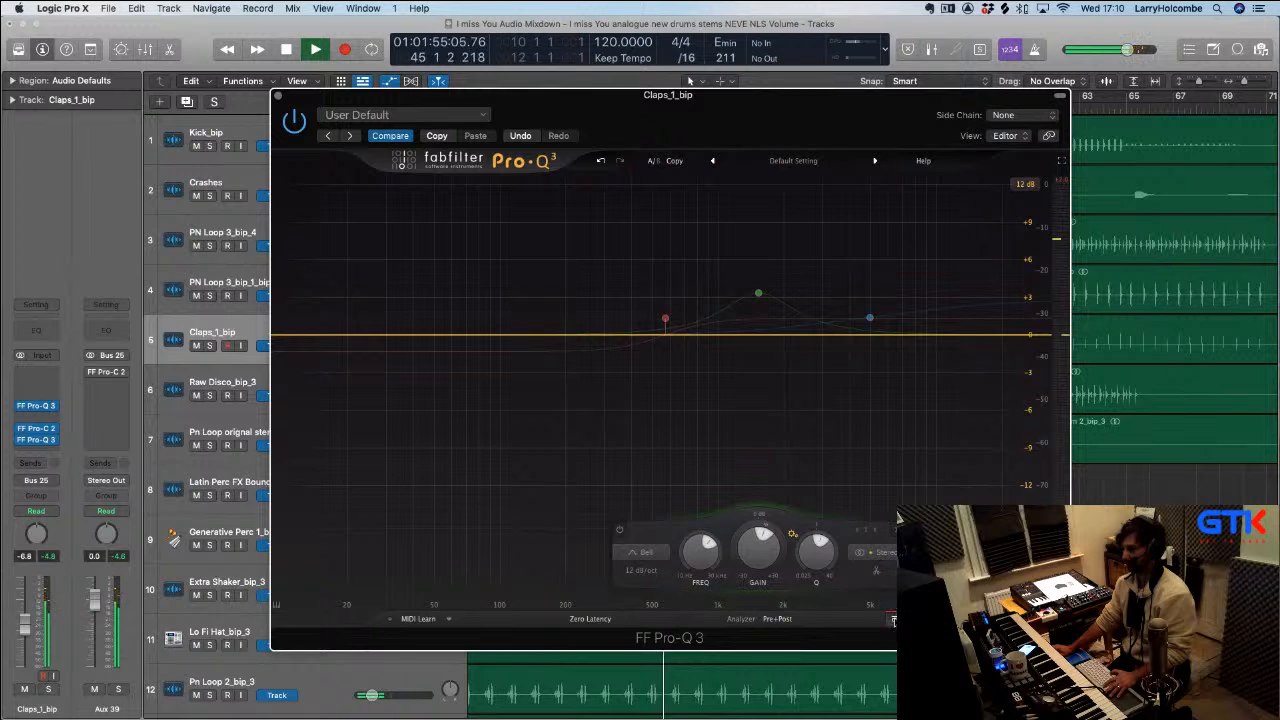
left_click(893, 619)
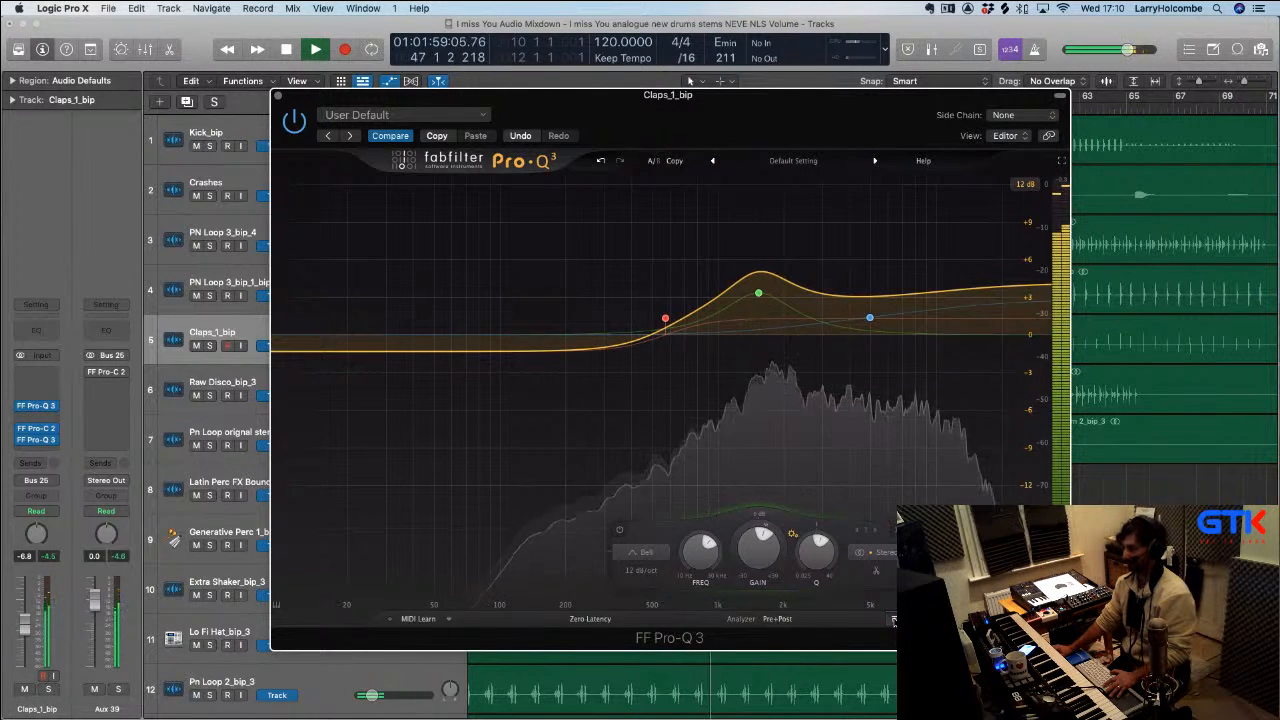
key("space")
left_click(893, 619)
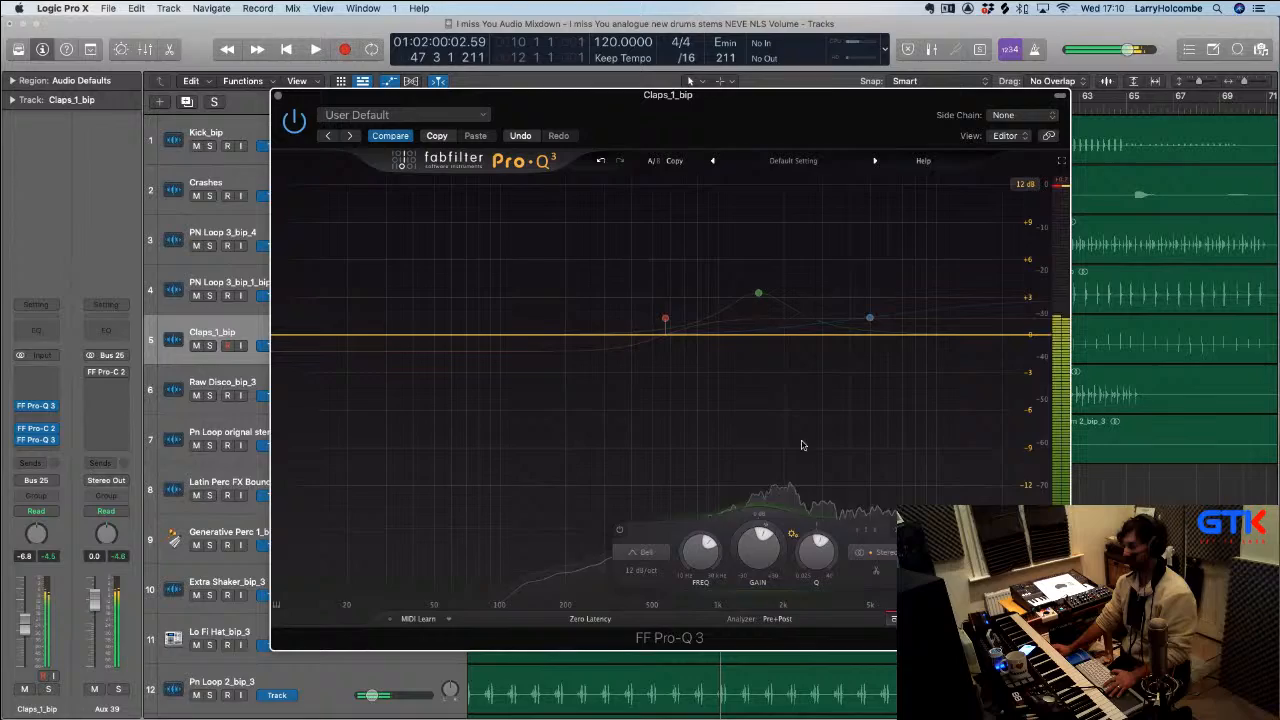
left_click(277, 97)
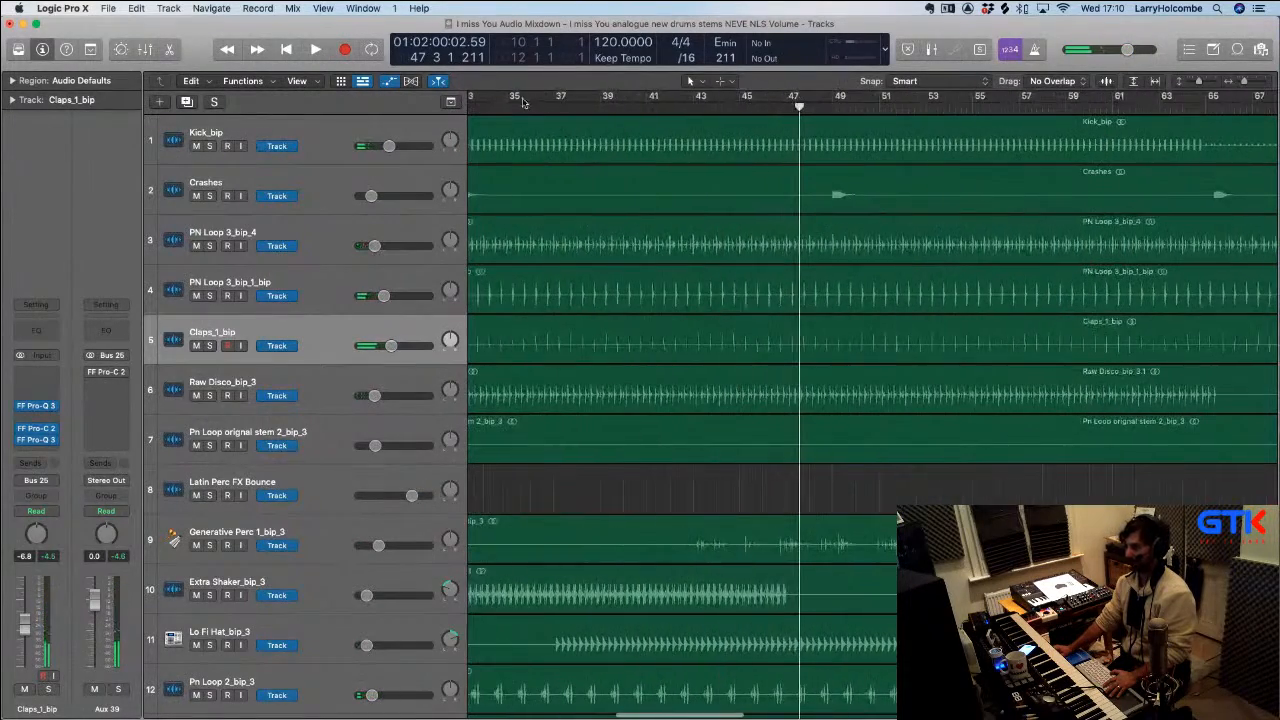
Play a cycle from bar 33 to bar 35 and slightly reduce the high-shelf boost in the claps' second Pro-Q 3
scroll(510, 100, "left", 5)
left_click_drag(500, 98, 551, 108)
key("space")
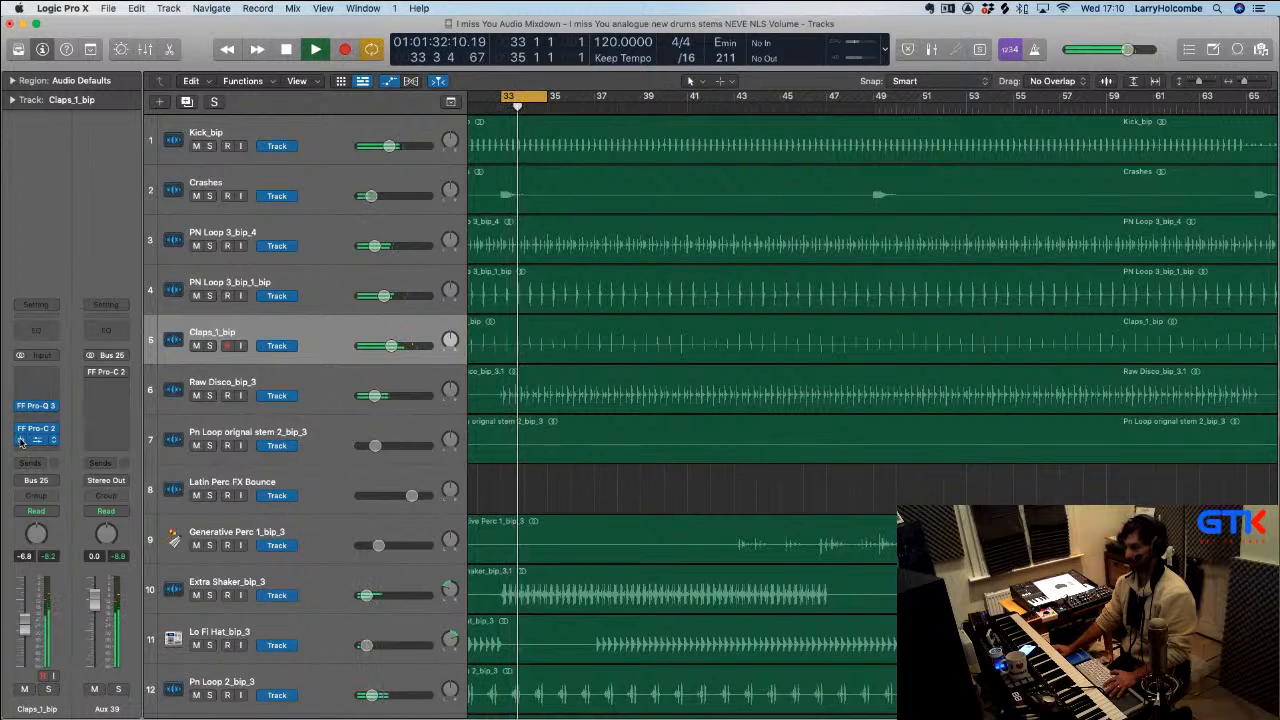
left_click(24, 440)
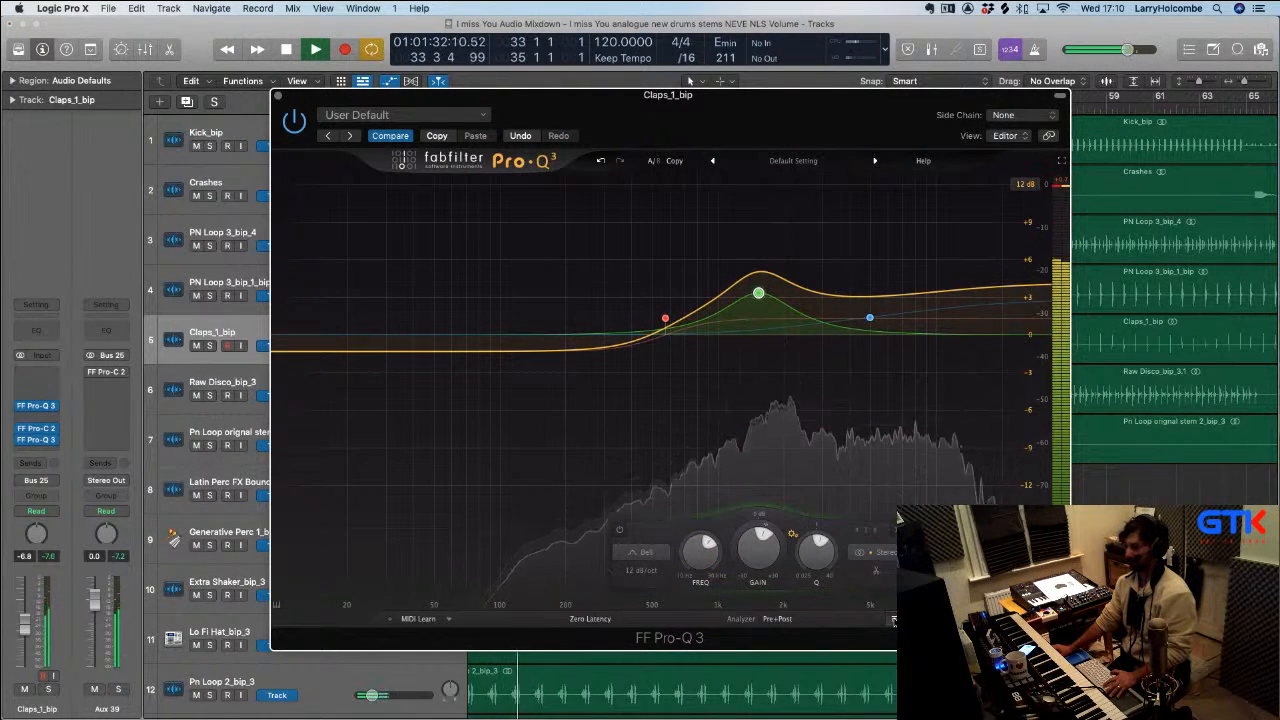
mouse_move(869, 318)
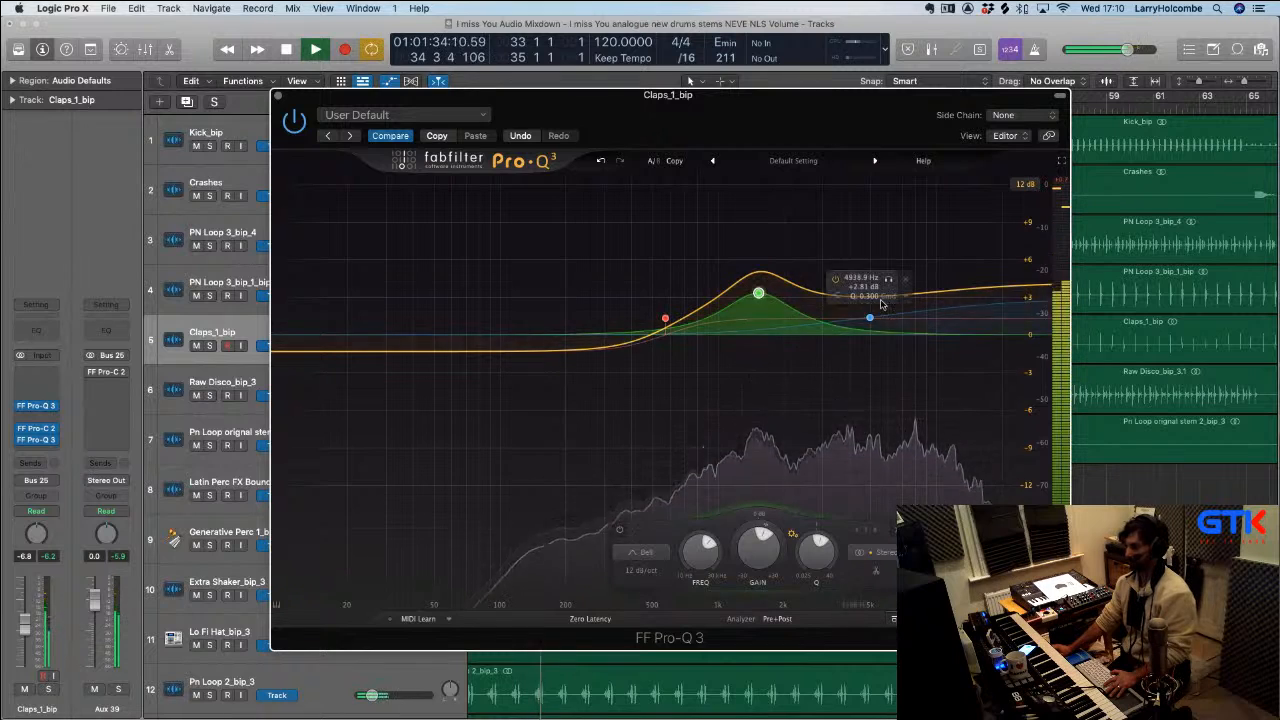
left_click_drag(869, 318, 868, 323)
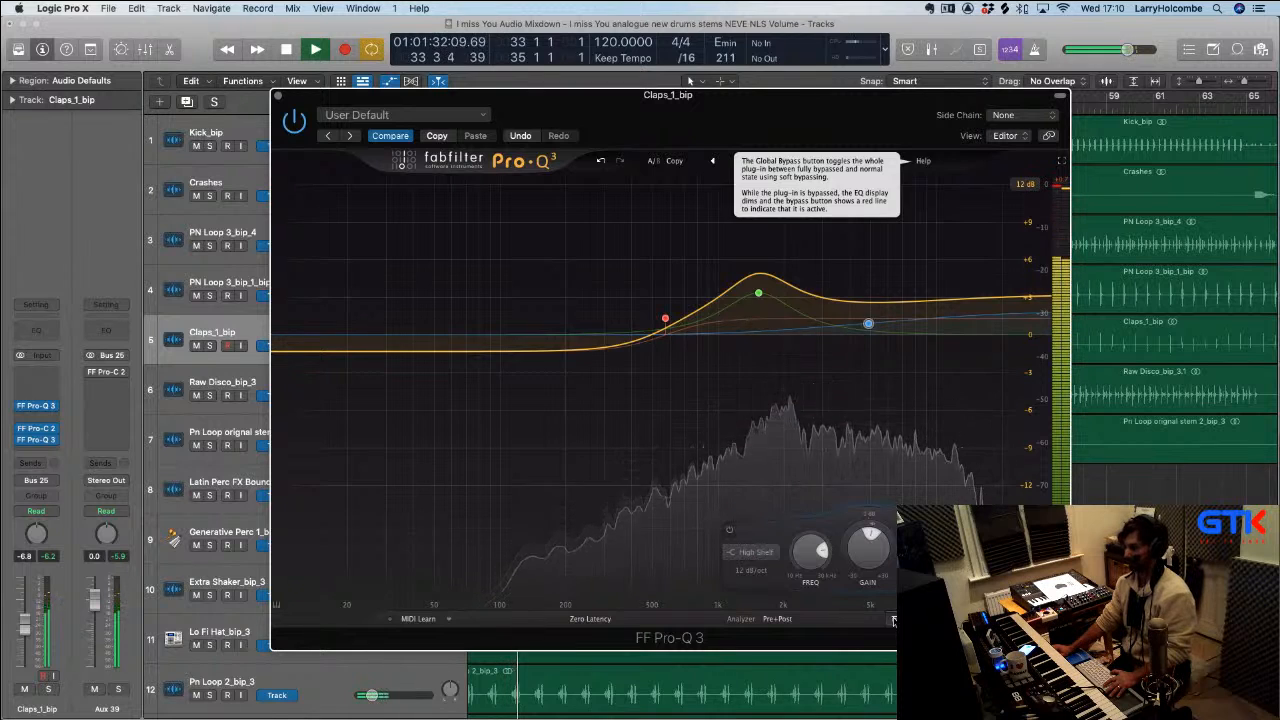
Compare the looped claps with and without the adjusted EQ, close the plug-in, and stop playback
left_click(893, 621)
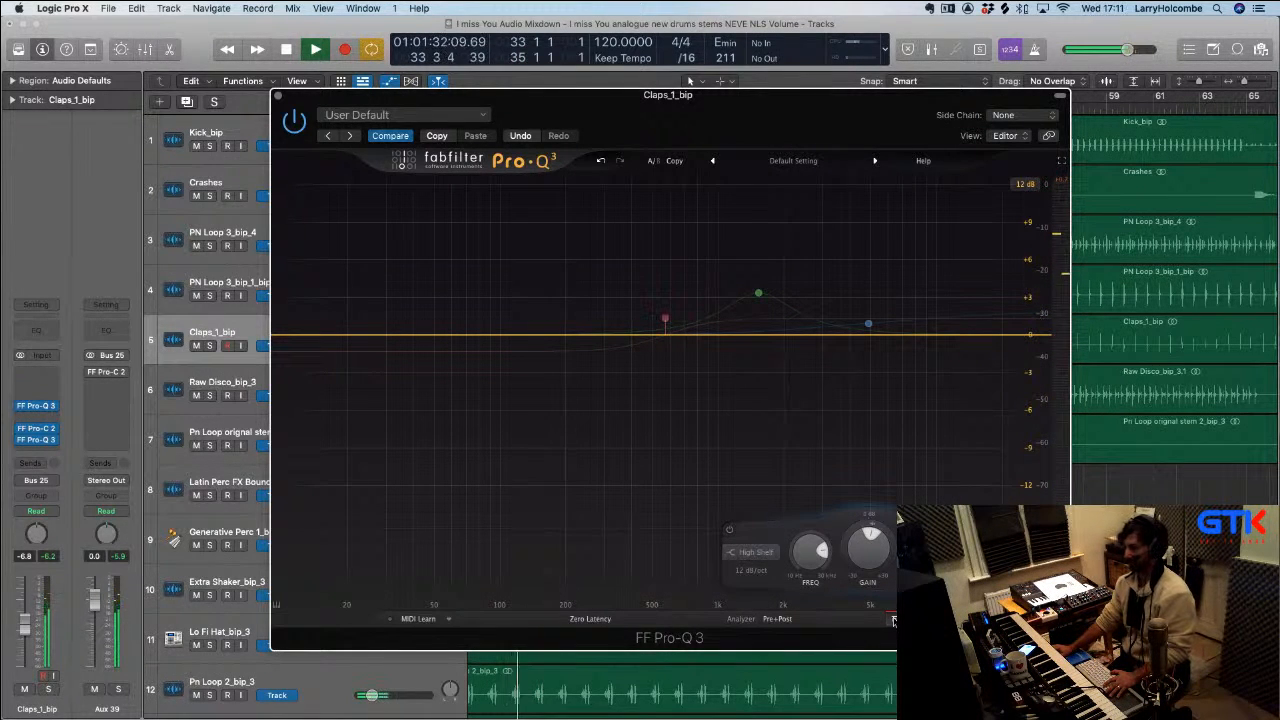
left_click(893, 621)
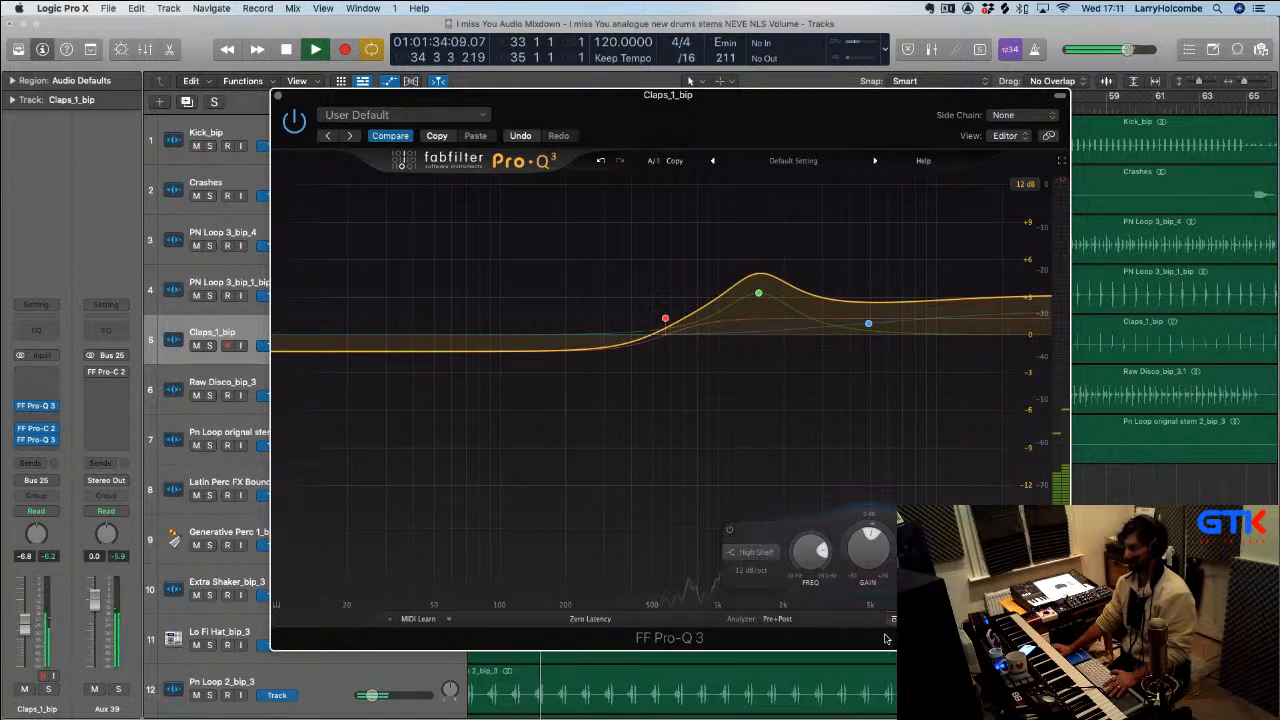
left_click(279, 96)
key("space")
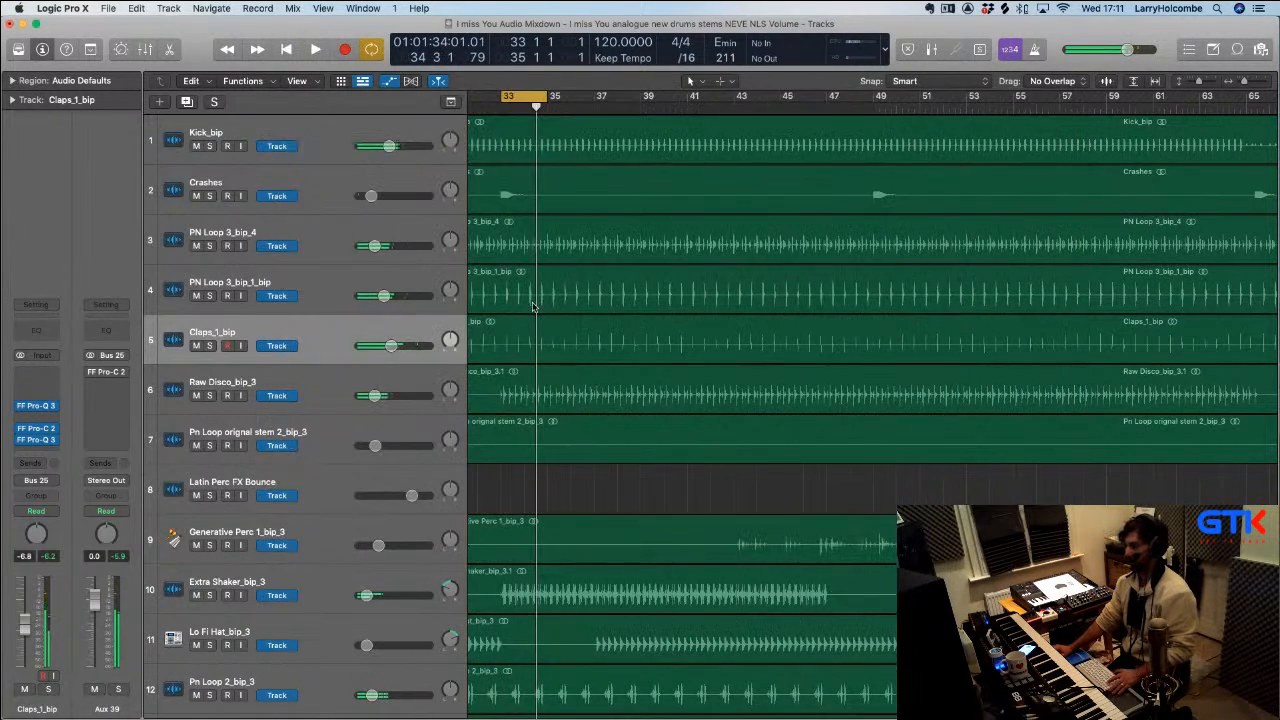
Audition PN Loop 3_bip_1_bip soloed in the bar 33 to 35 cycle, and clear its solo
scroll(583, 321, "down", 2)
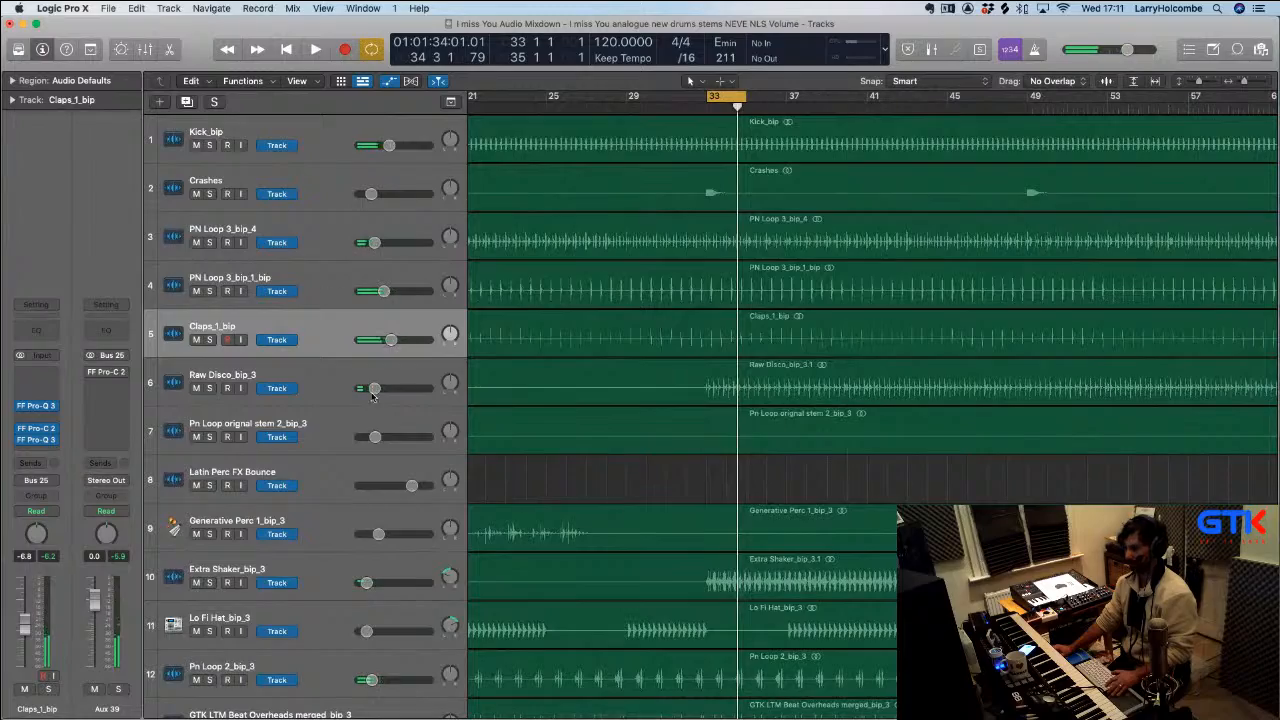
scroll(372, 395, "down", 5)
scroll(330, 323, "up", 5)
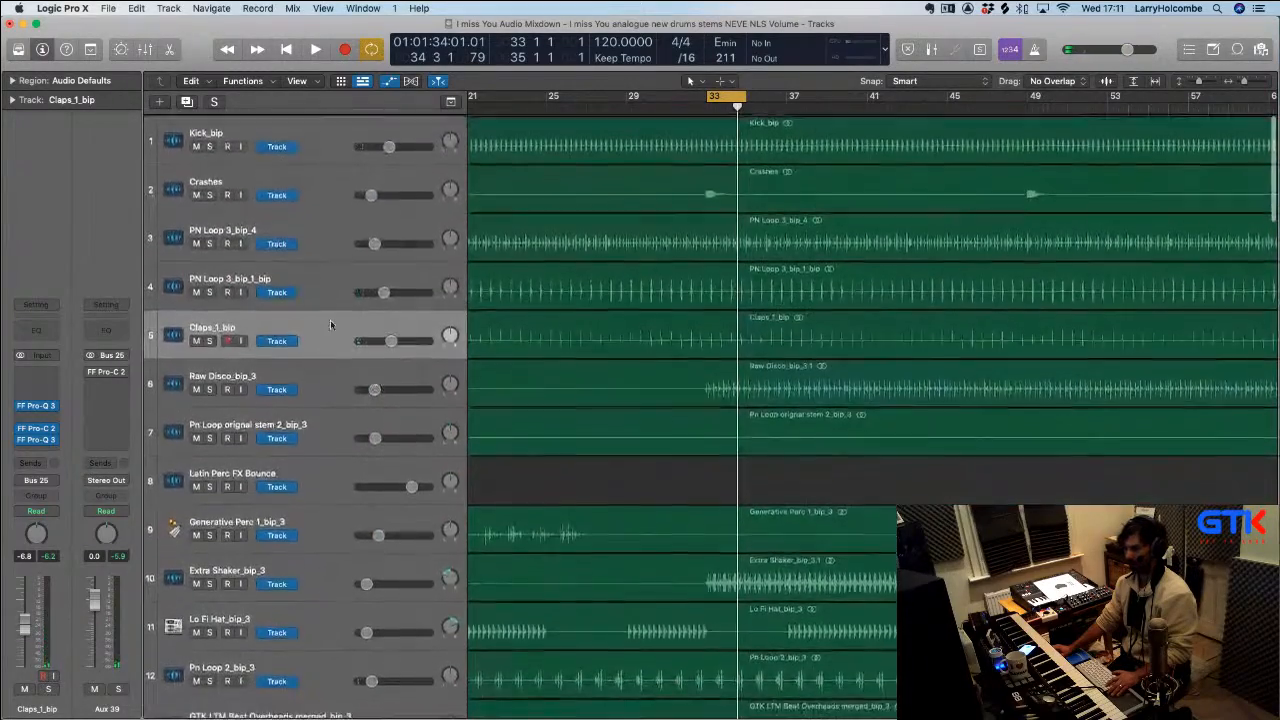
left_click(209, 291)
left_click(320, 280)
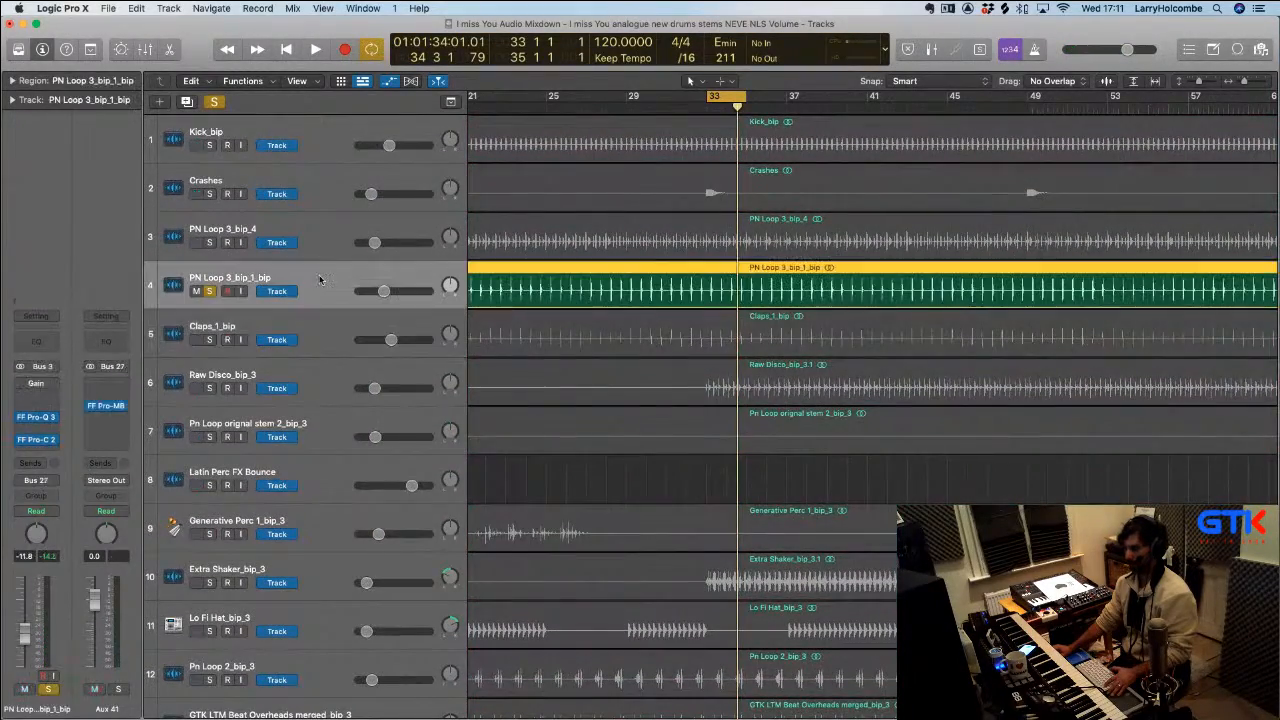
key("space")
key("x")
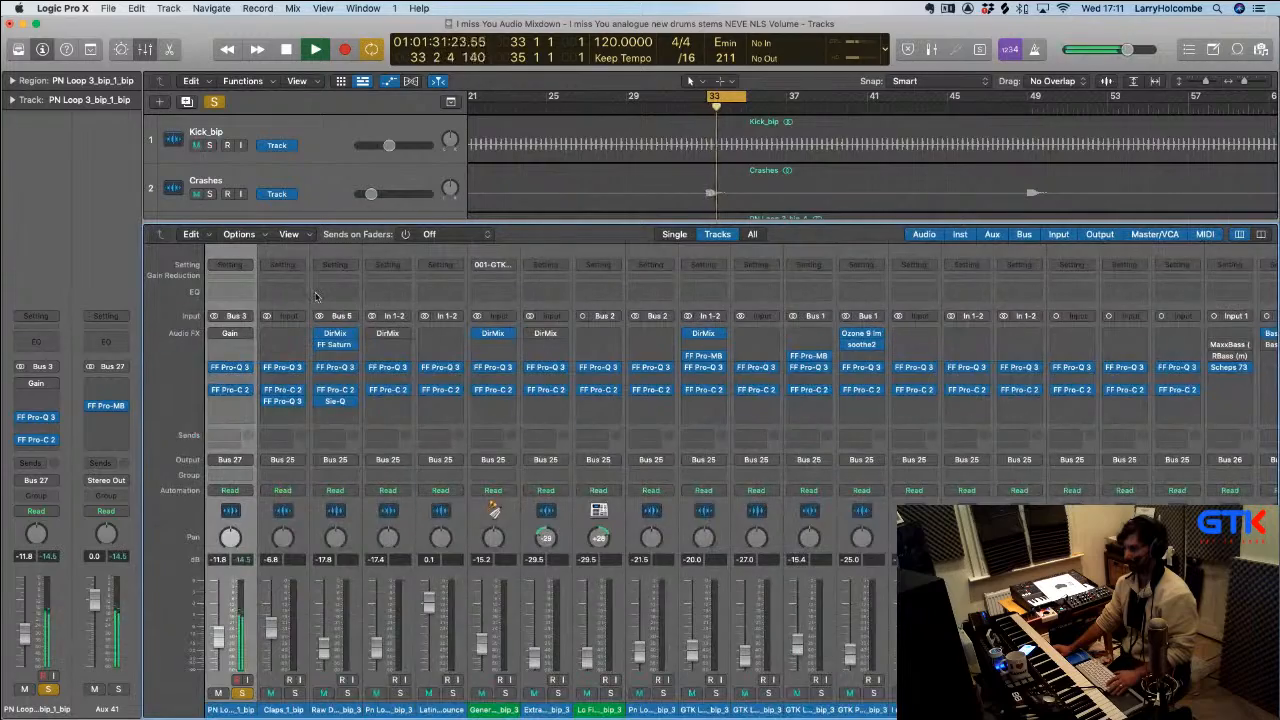
key("x")
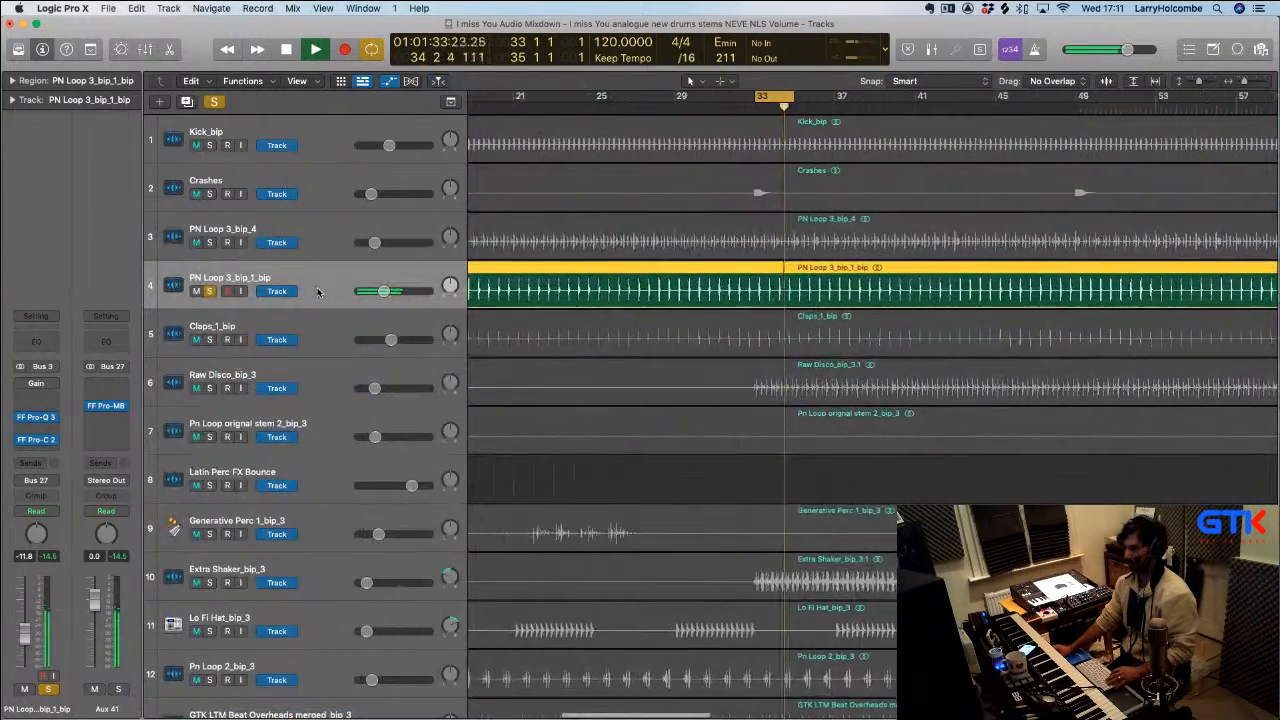
left_click(209, 291)
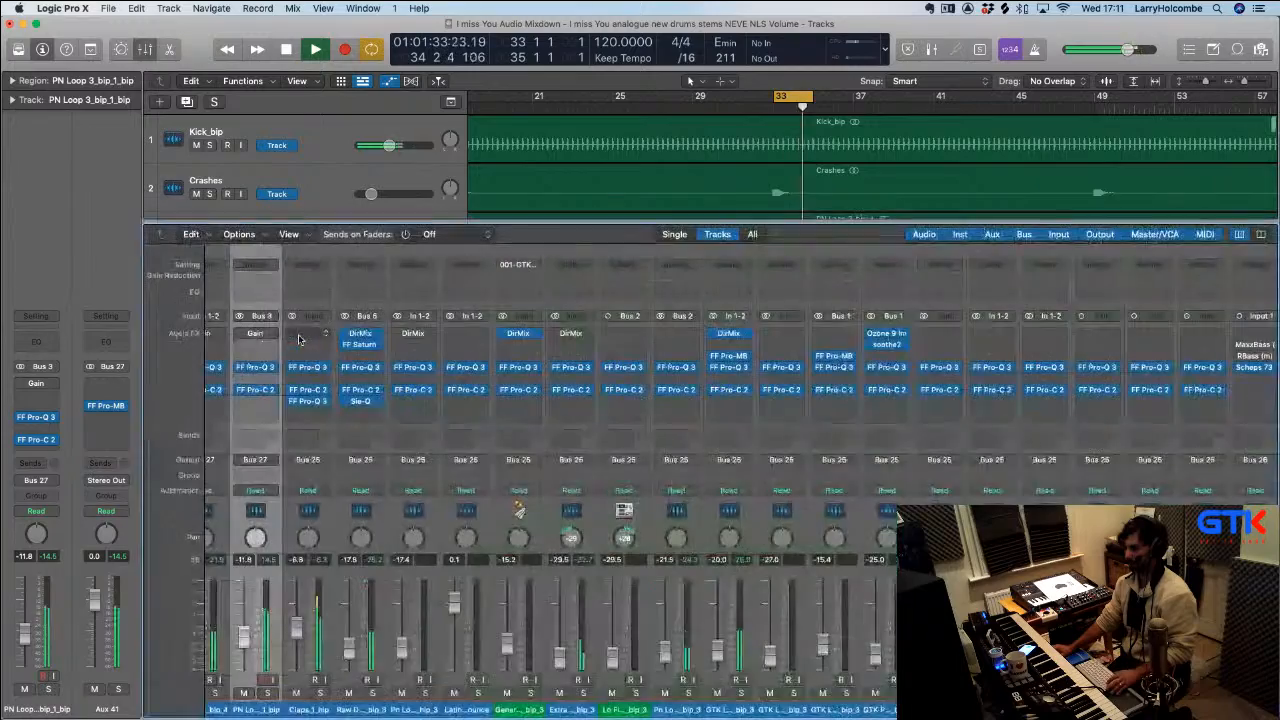
Insert a stereo FF Pro-Q 3 after the compressor on the PN Loop 3_bip_1_bip channel in the mixer
key("x")
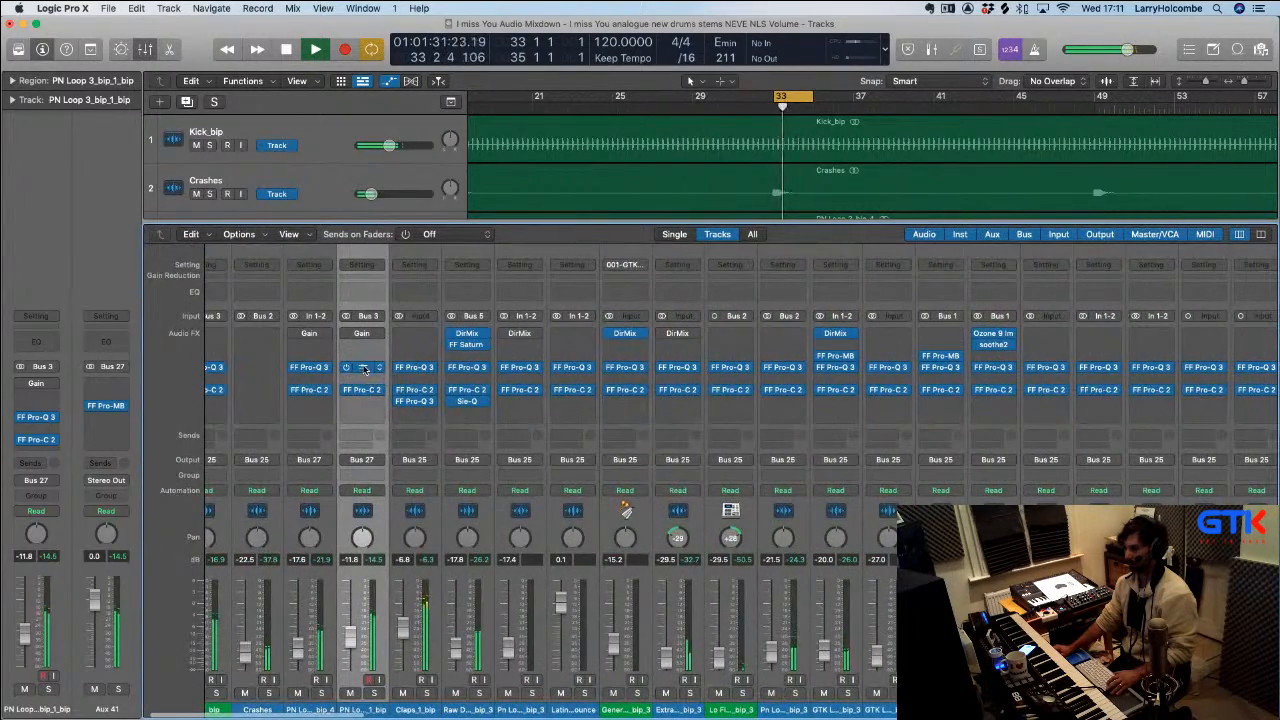
left_click(358, 407)
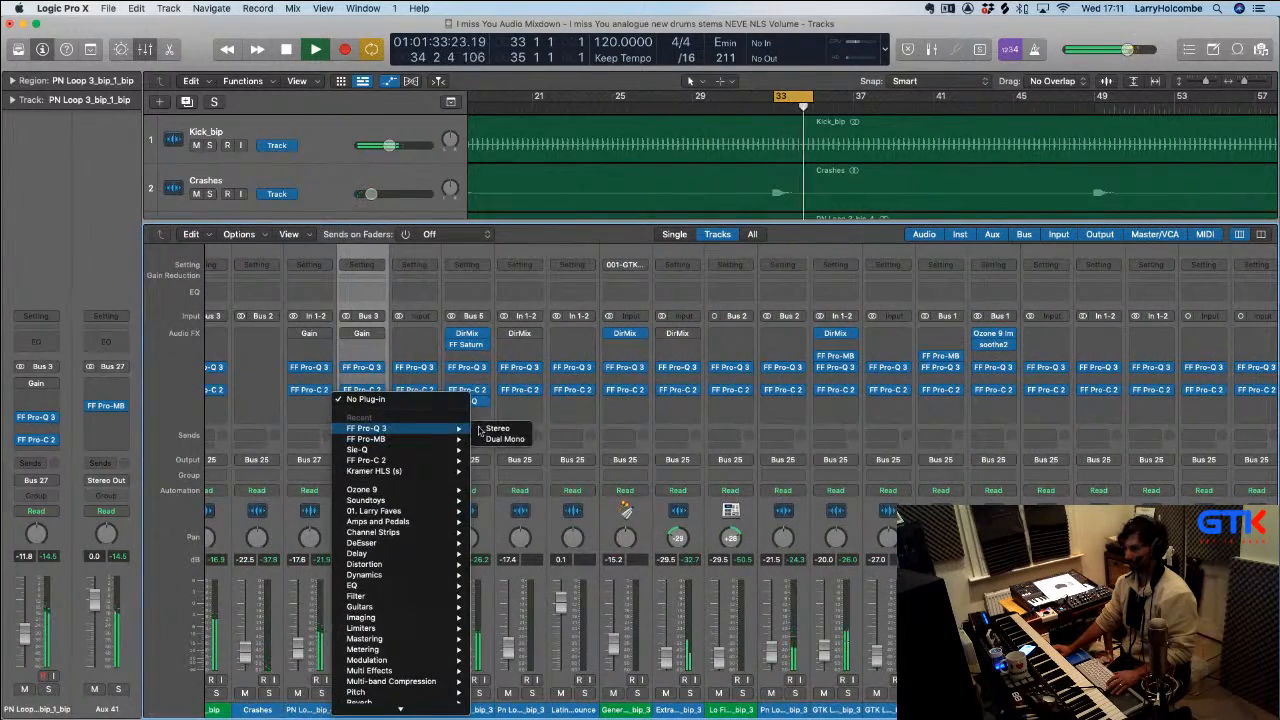
left_click(490, 429)
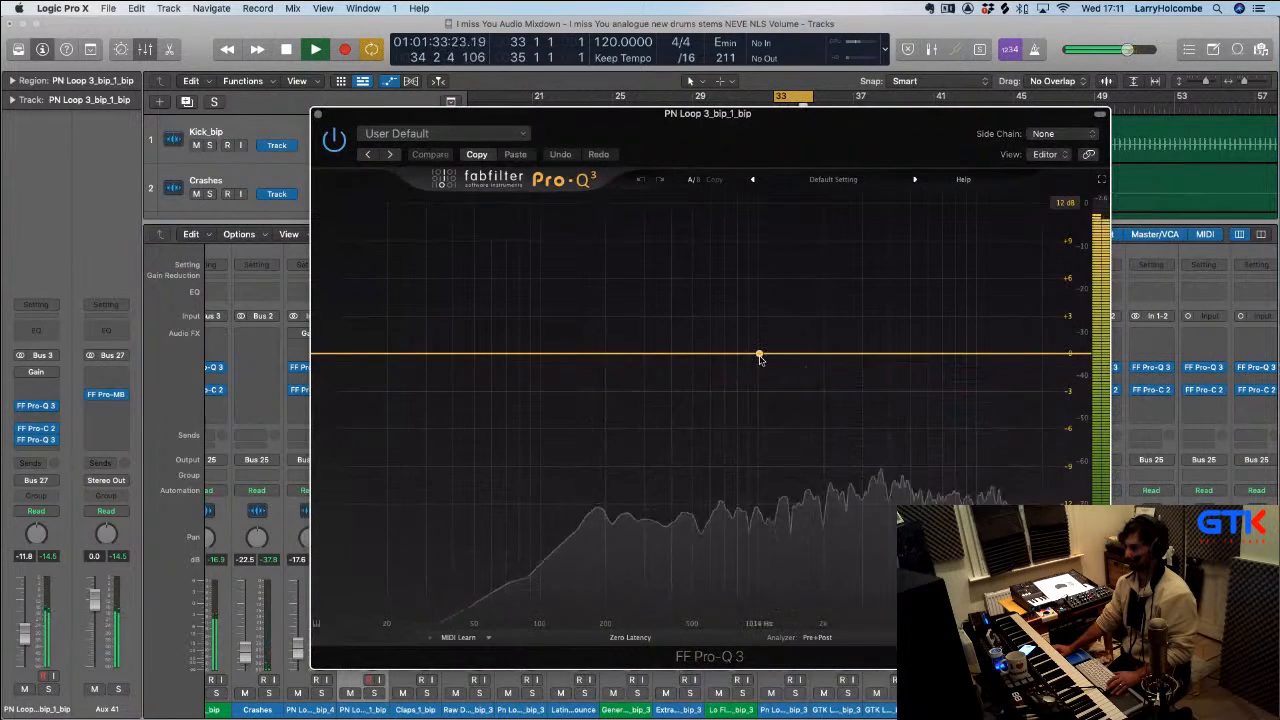
Boost PN Loop 3_bip_1_bip by about 1.9 dB at about 2 kHz with Q about 1.9, and by about 1 dB near 190 Hz
left_click_drag(759, 356, 825, 326)
left_click_drag(883, 571, 883, 547)
left_click_drag(825, 322, 825, 331)
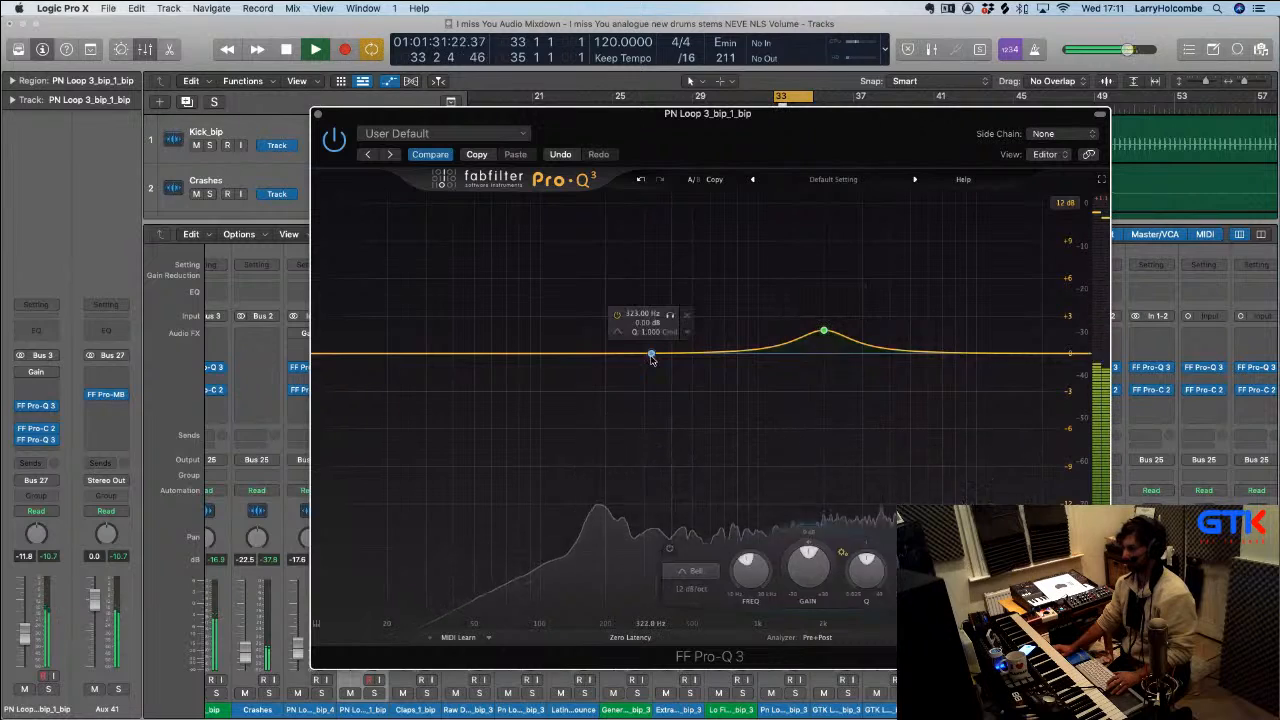
left_click_drag(649, 357, 598, 338)
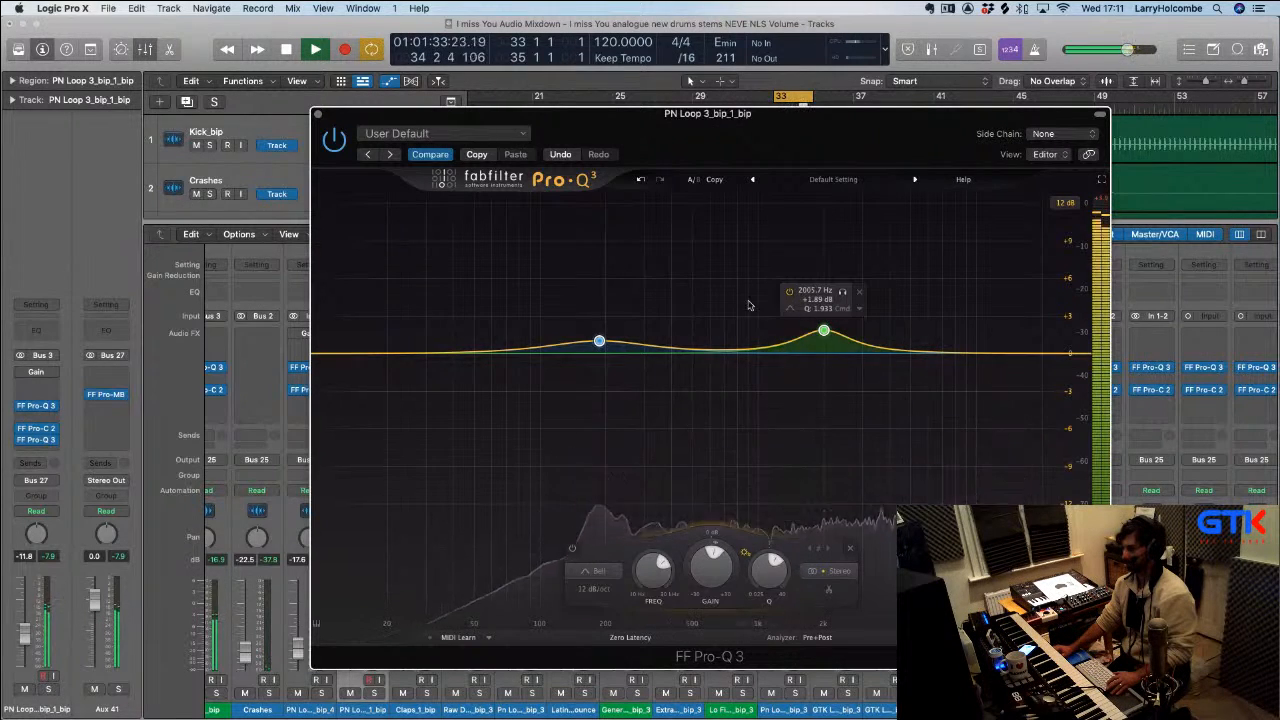
Move PN Loop 3_bip_1_bip's upper EQ boost to about 6.1 kHz at about +2 dB, and compare the loop with the EQ bypassed and active
left_click_drag(822, 332, 932, 318)
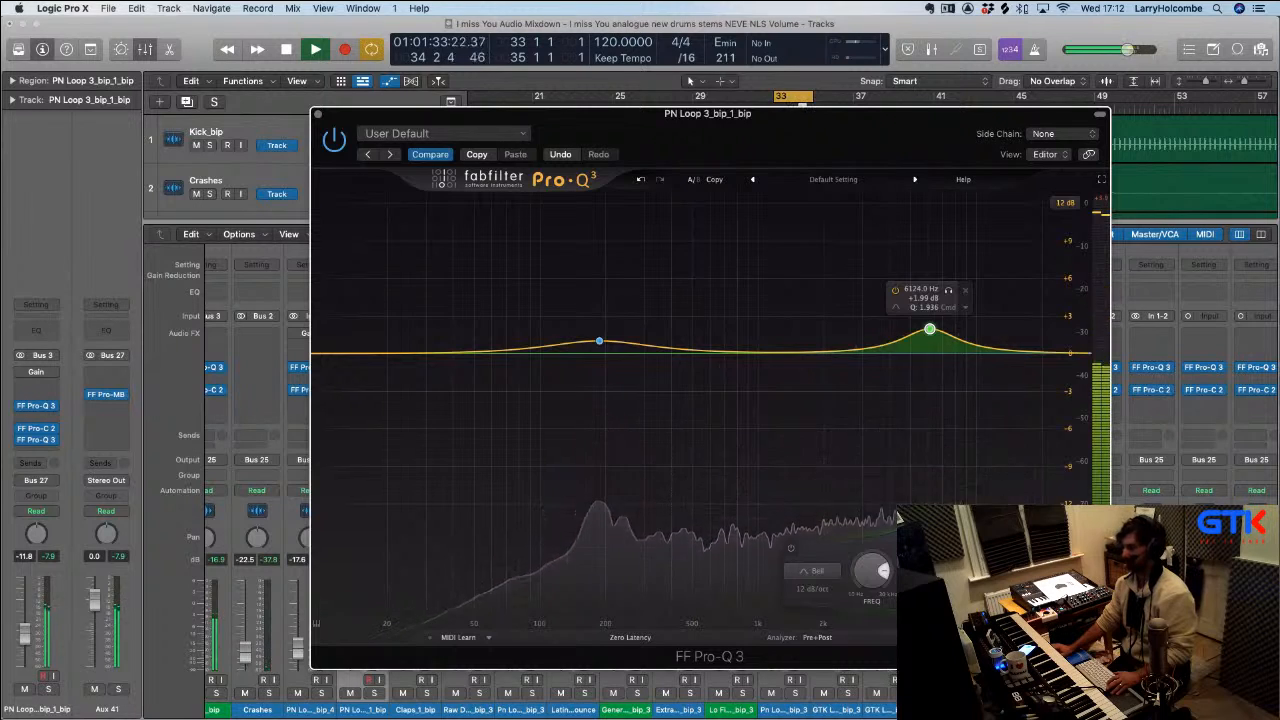
left_click(599, 341)
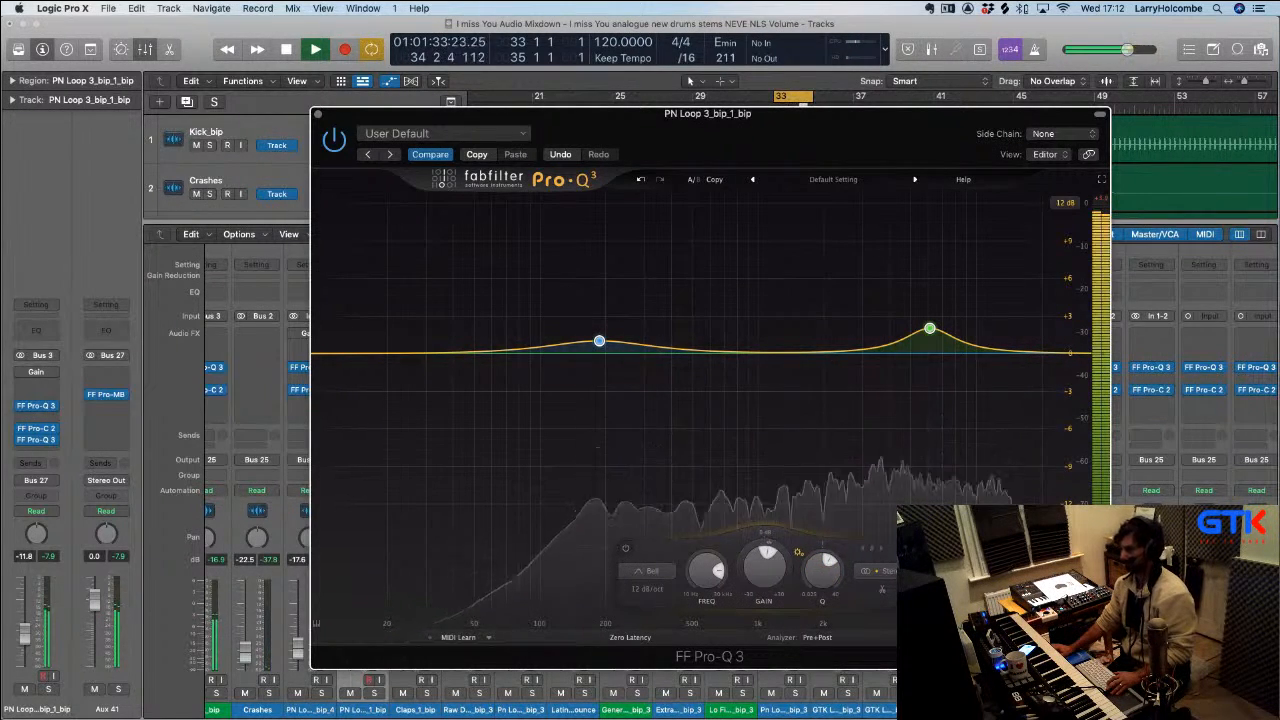
left_click(626, 548)
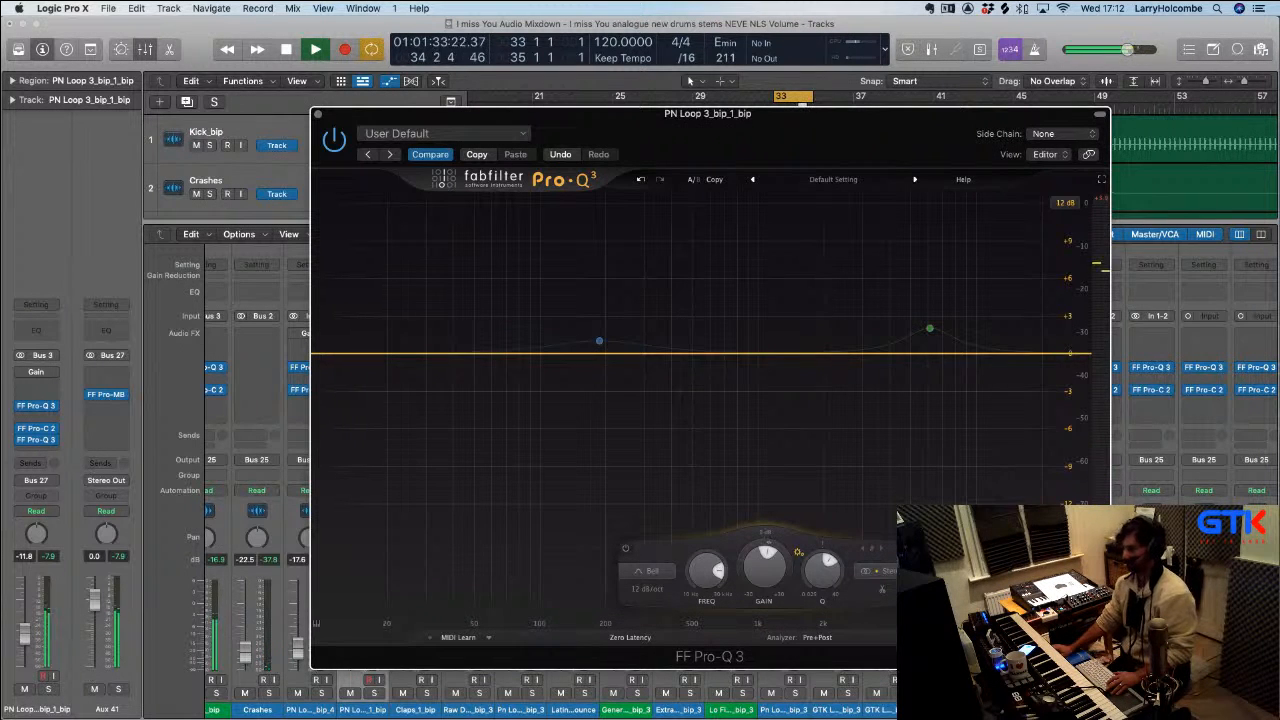
left_click(1024, 637)
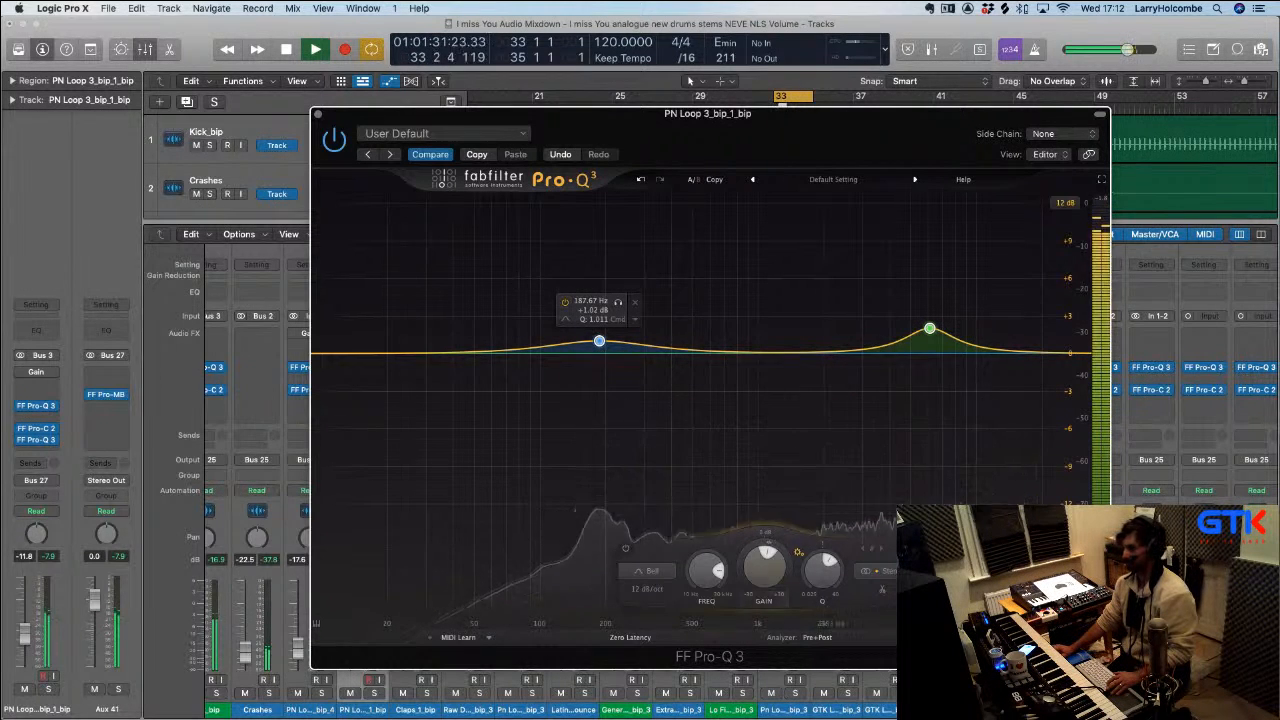
left_click(1024, 637)
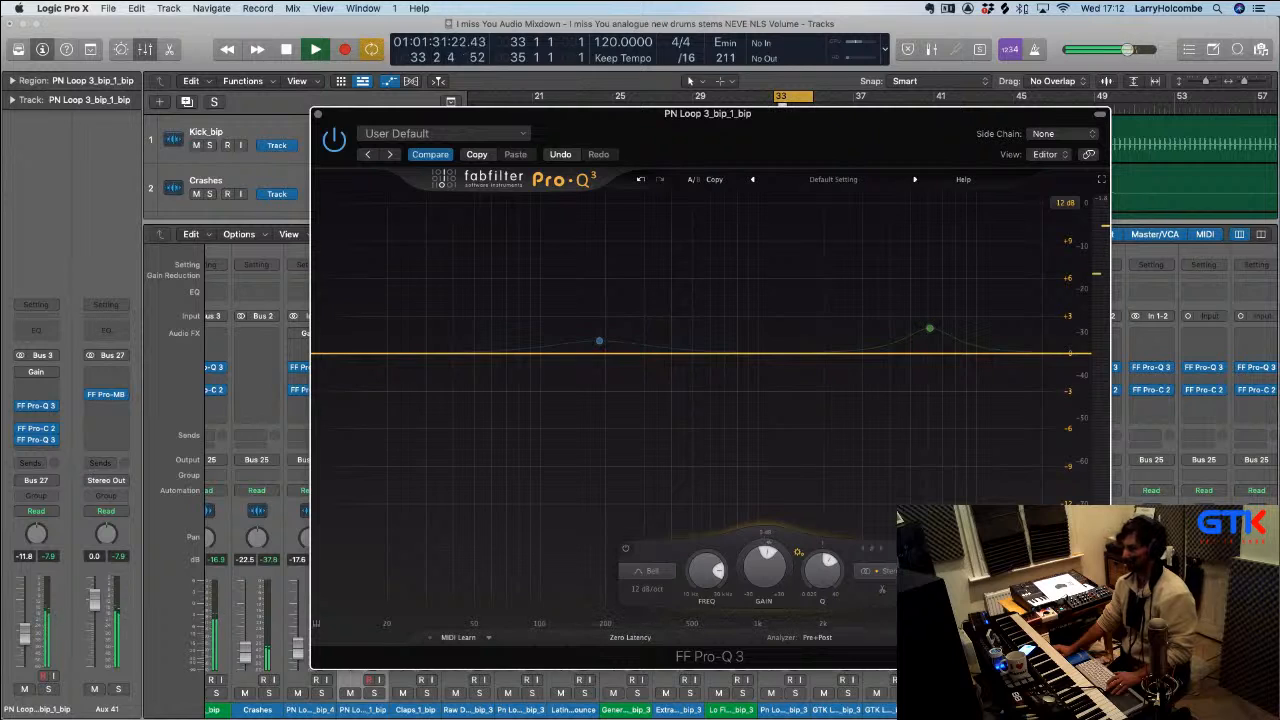
left_click(1024, 637)
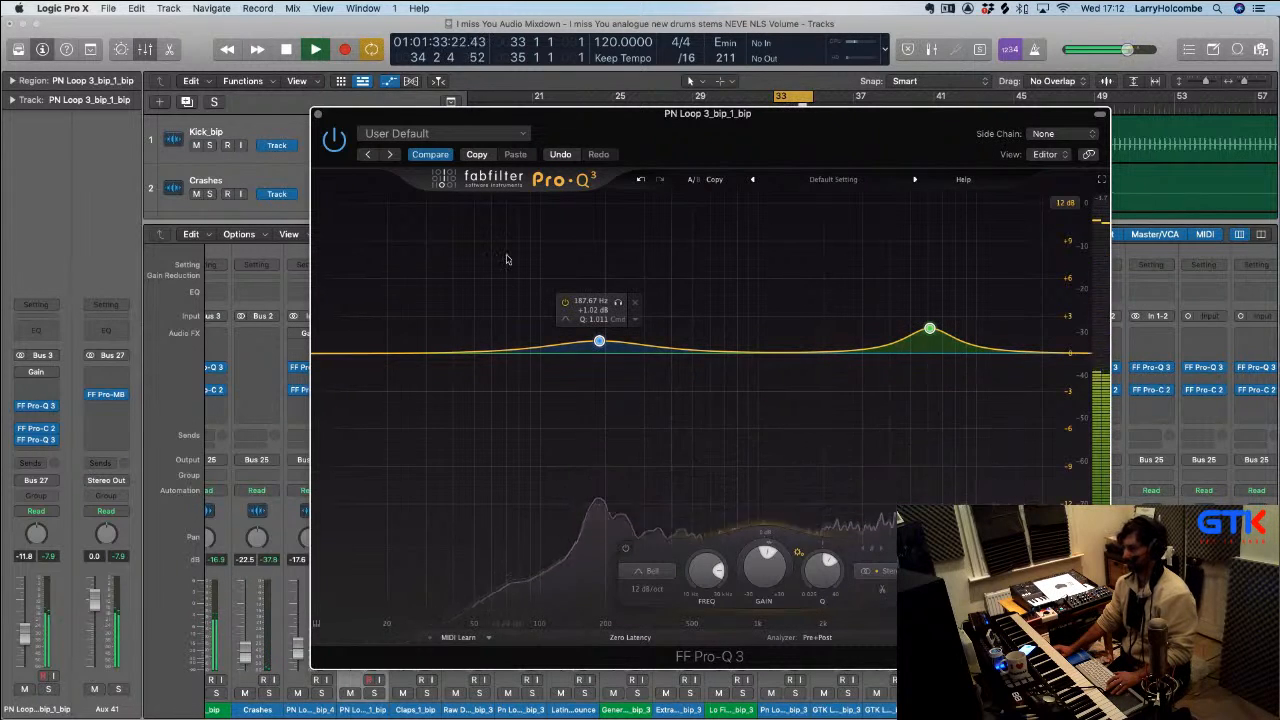
Stop playback and hide the plug-in window and mixer to show the whole arrangement
key("space")
key("v")
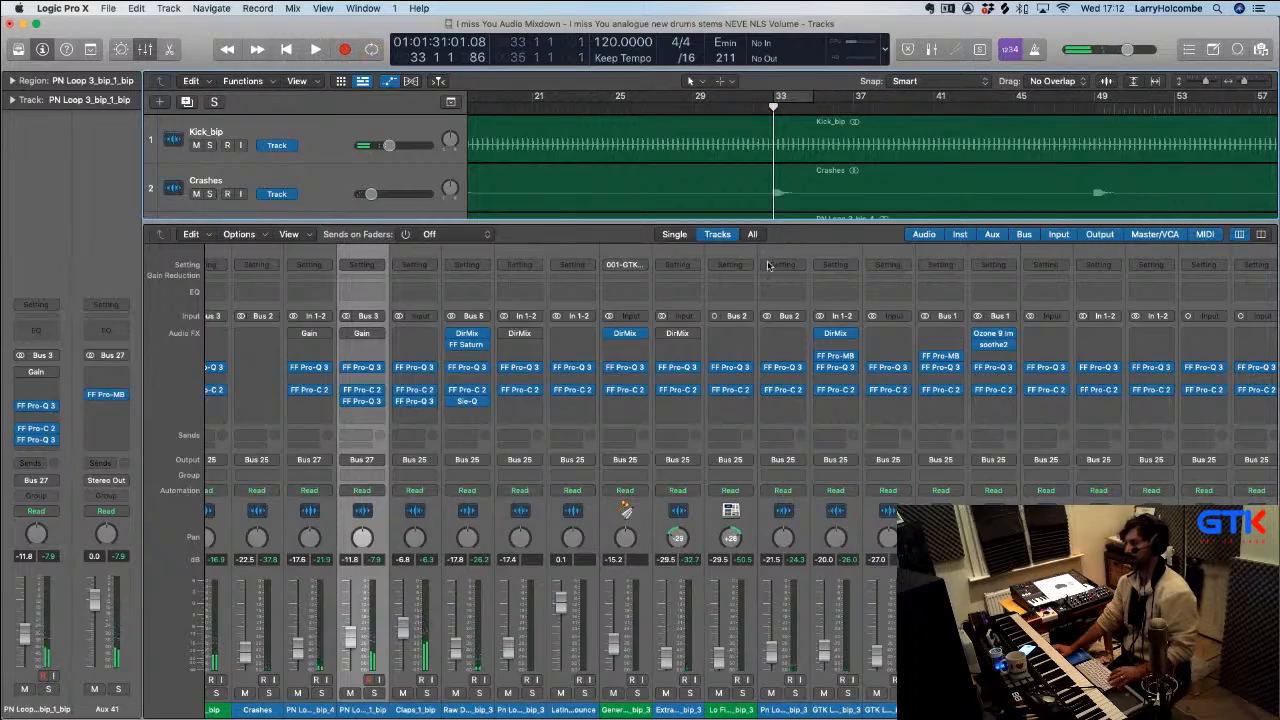
key("x")
key("z")
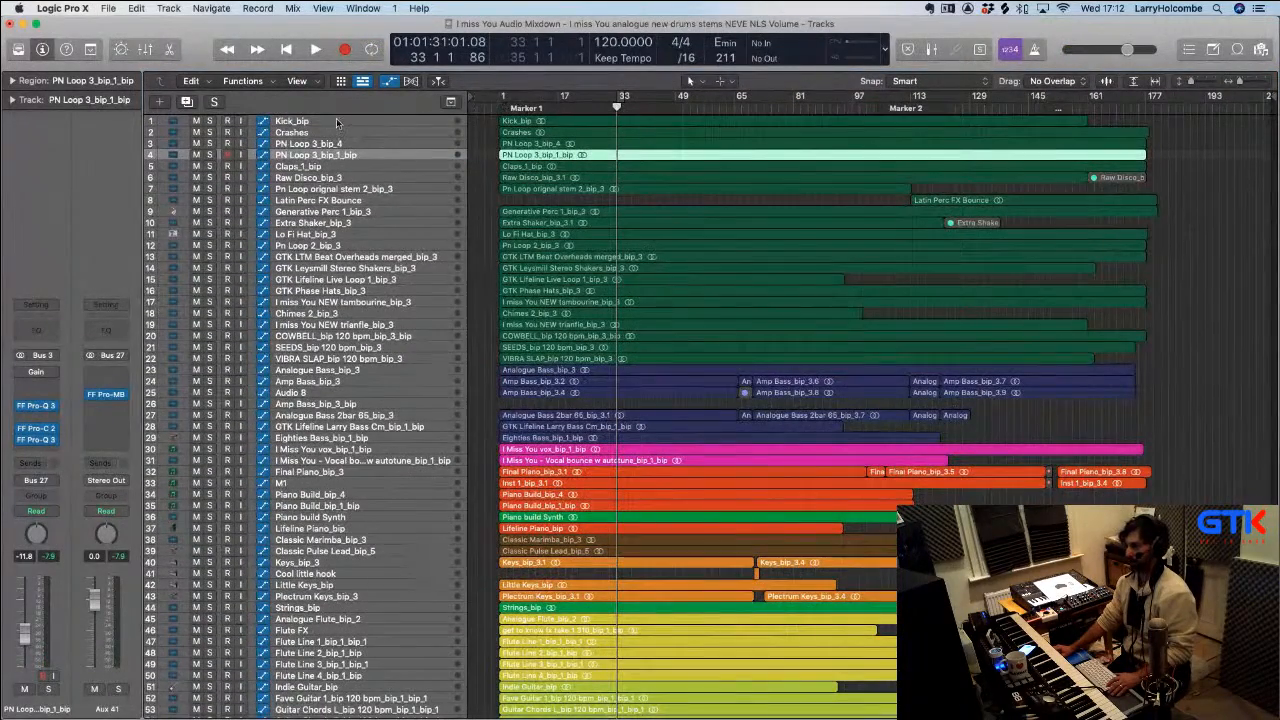
Inspect the FF Pro-Q 3 curve on Kick_bip and the Scheps 73 settings on Analogue Bass_bip_3, closing each plug-in
left_click(337, 123)
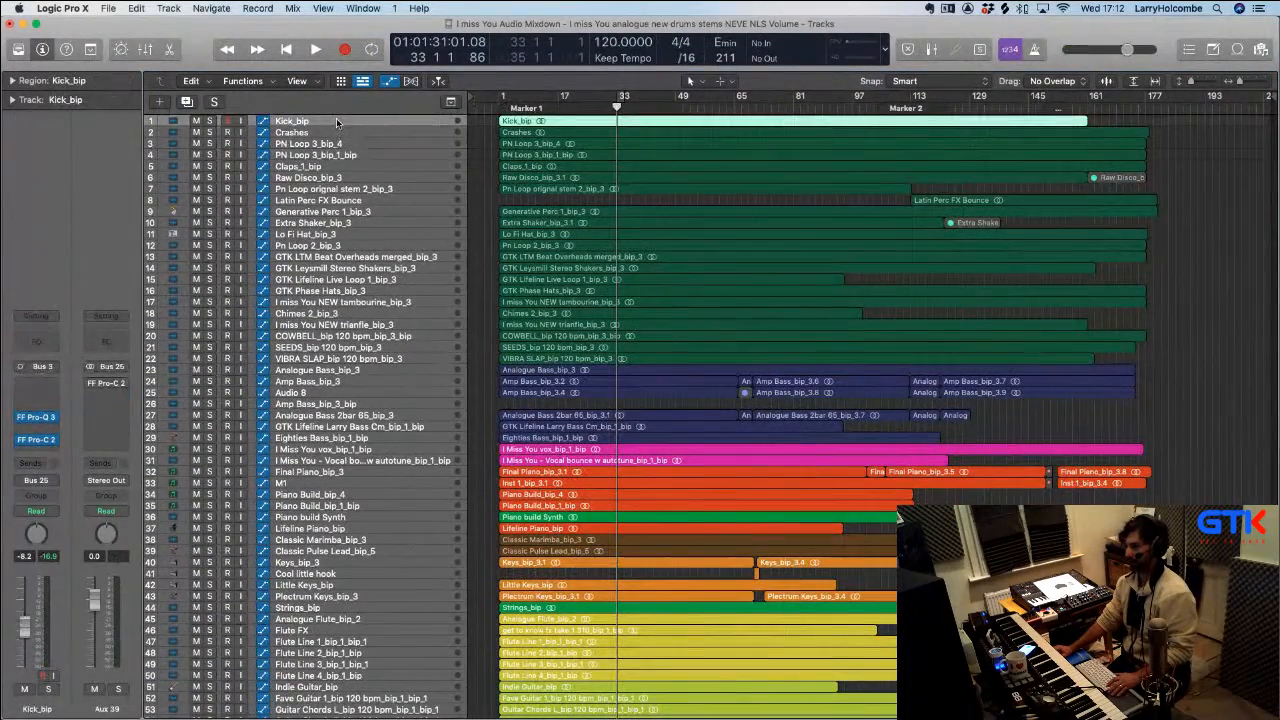
left_click(37, 418)
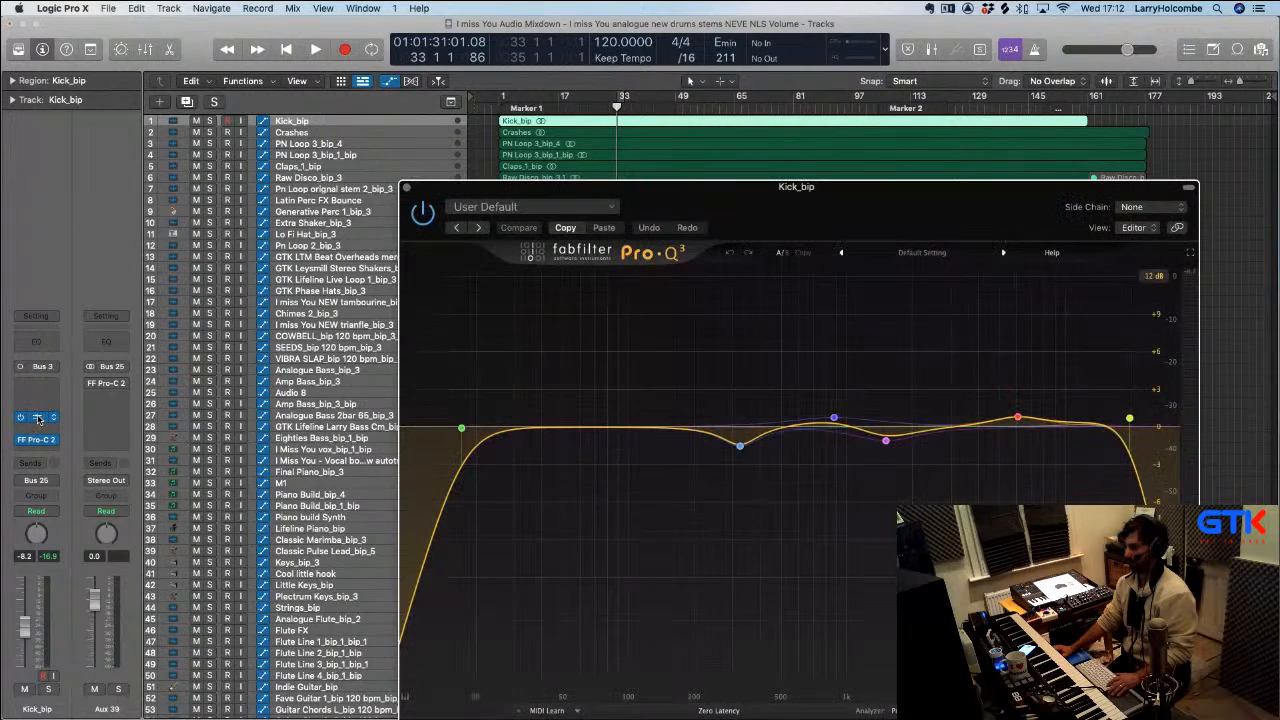
left_click(406, 188)
left_click(402, 371)
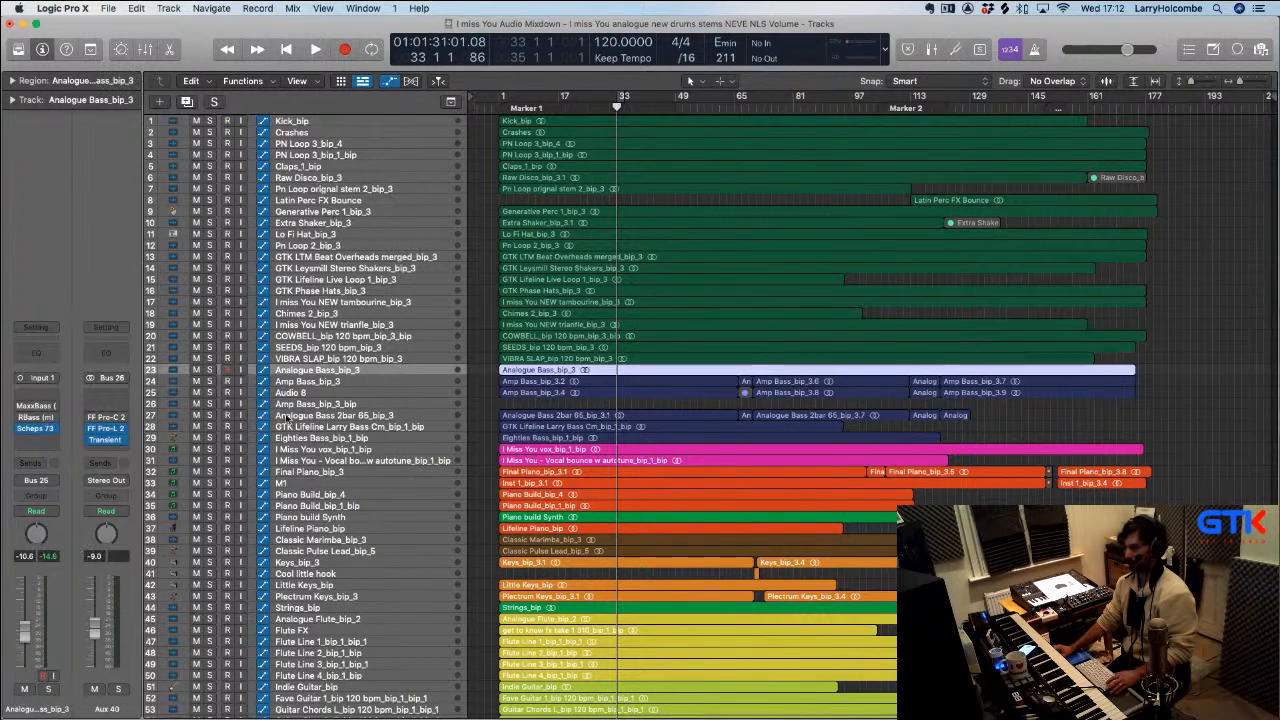
left_click(37, 430)
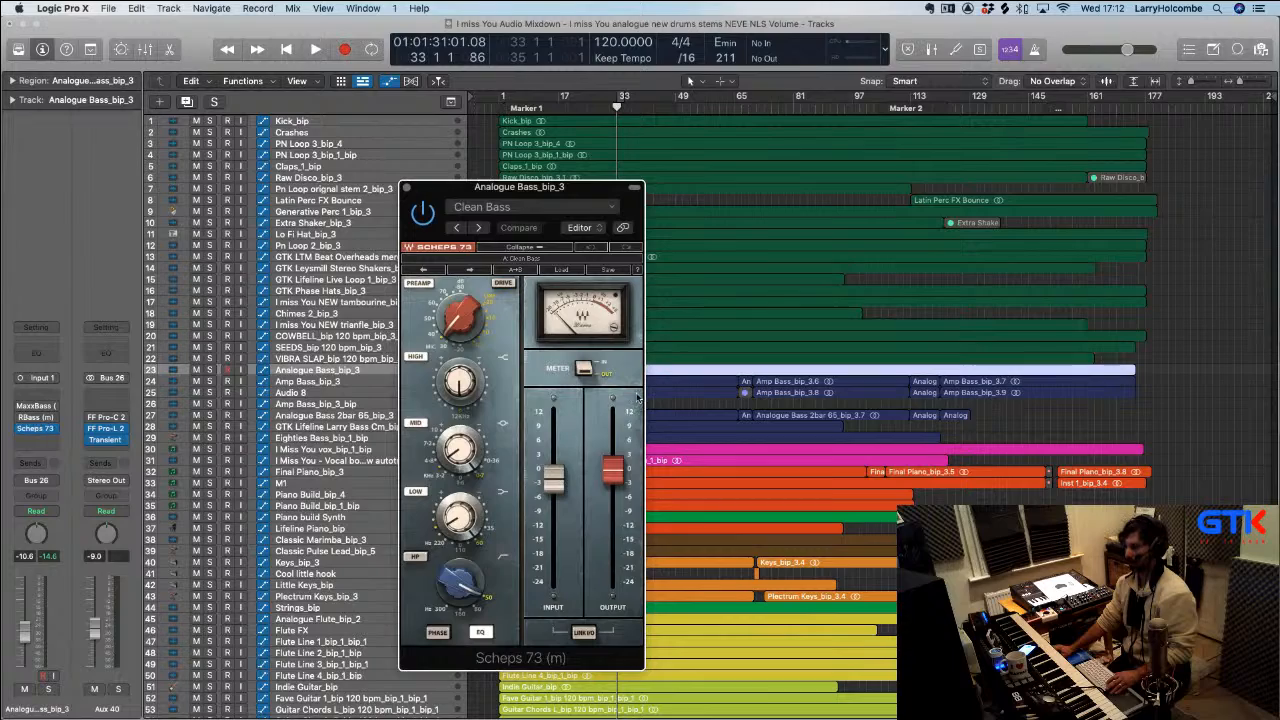
left_click(406, 188)
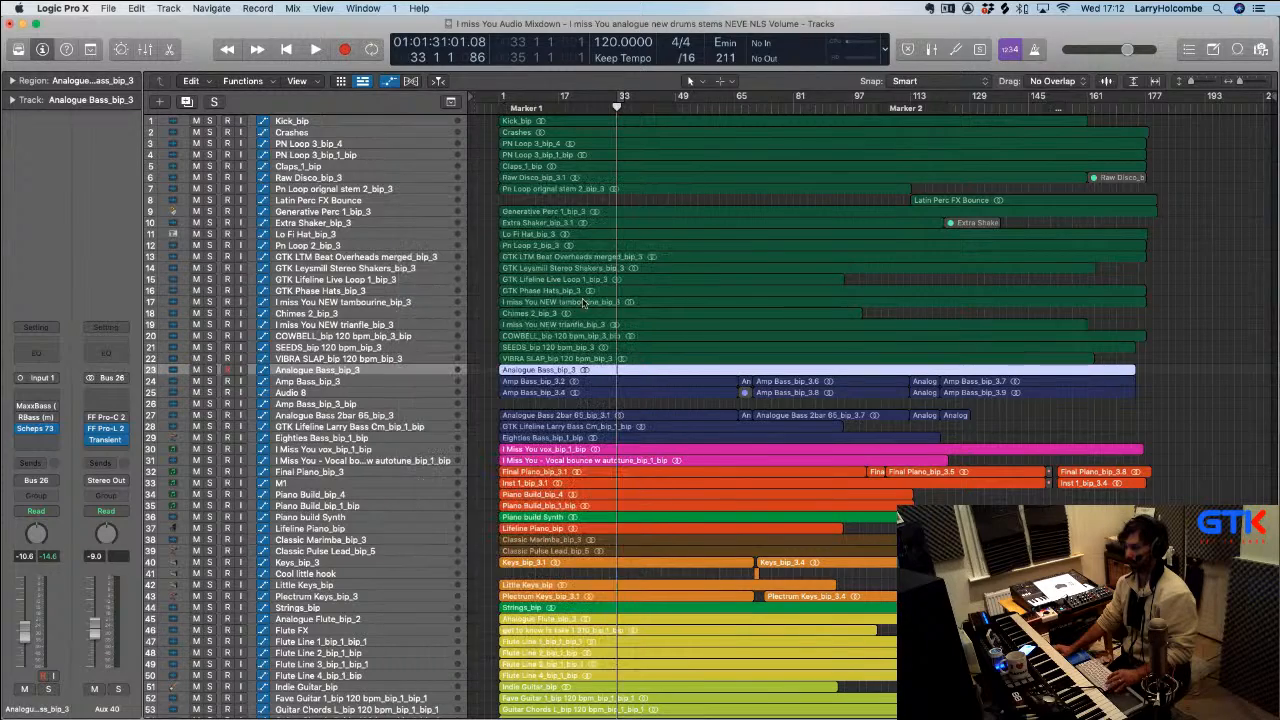
Set the cycle range over the full song, from bar 1 to bar 183
key("super+Up")
key("super+Up")
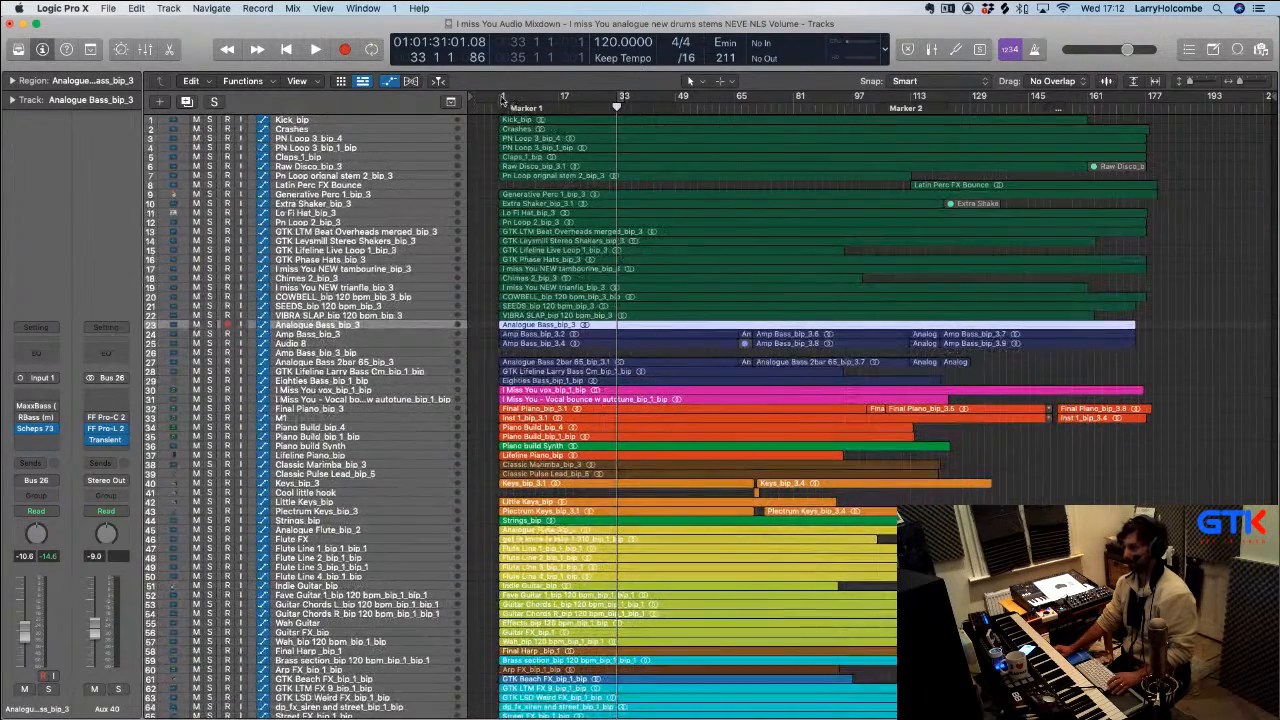
left_click_drag(508, 100, 1160, 281)
Set up a bounce of the cycled song with MP3 as the only destination instead of PCM, and proceed to saving
key("super+b")
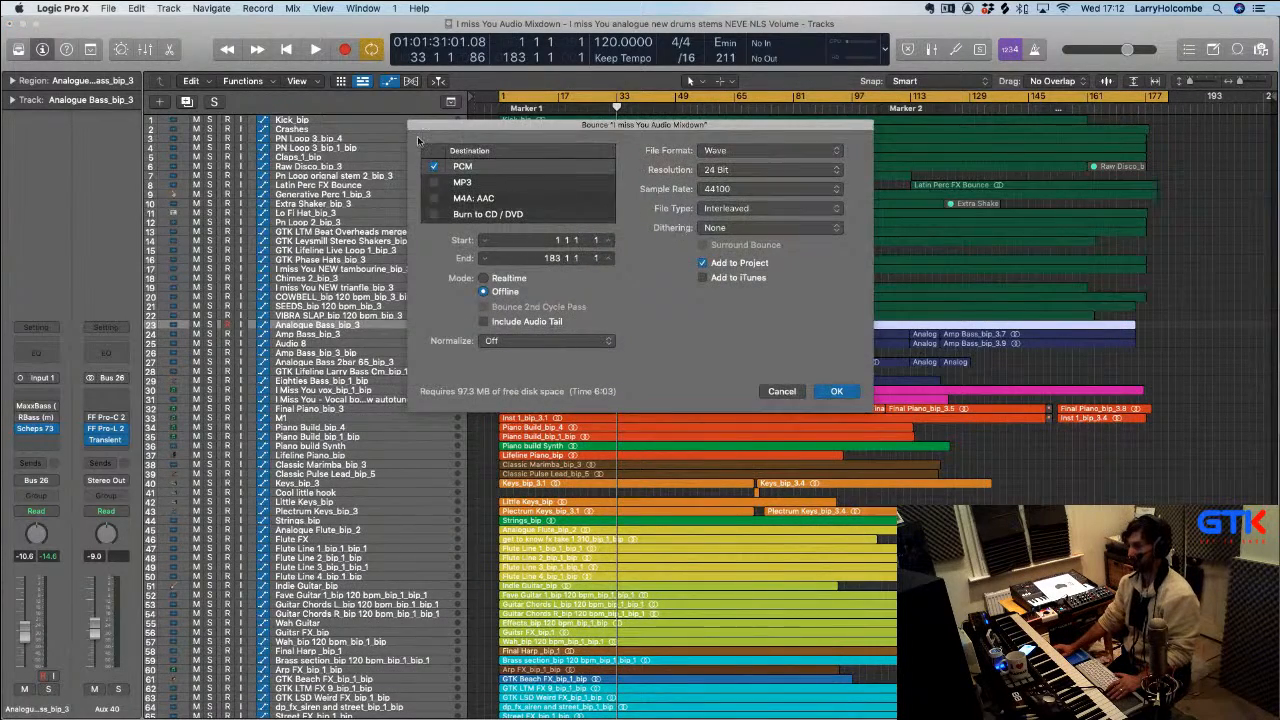
left_click(433, 166)
left_click(433, 182)
left_click(466, 183)
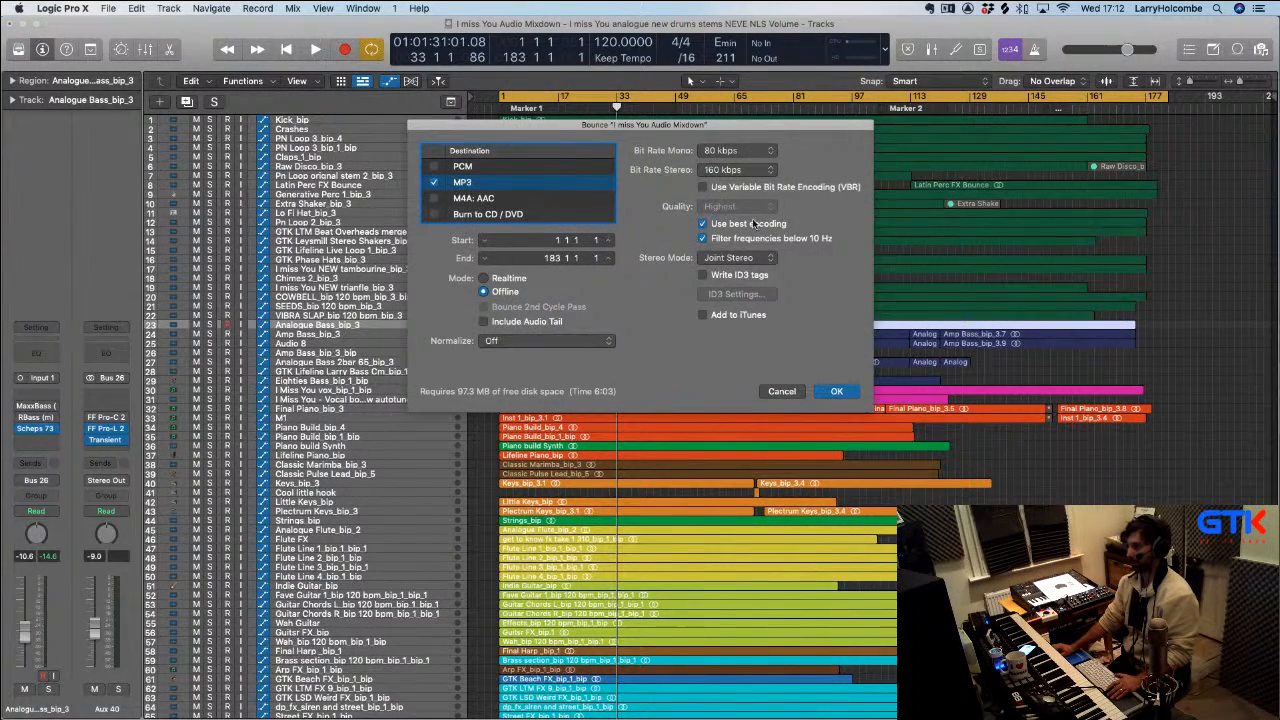
key("Return")
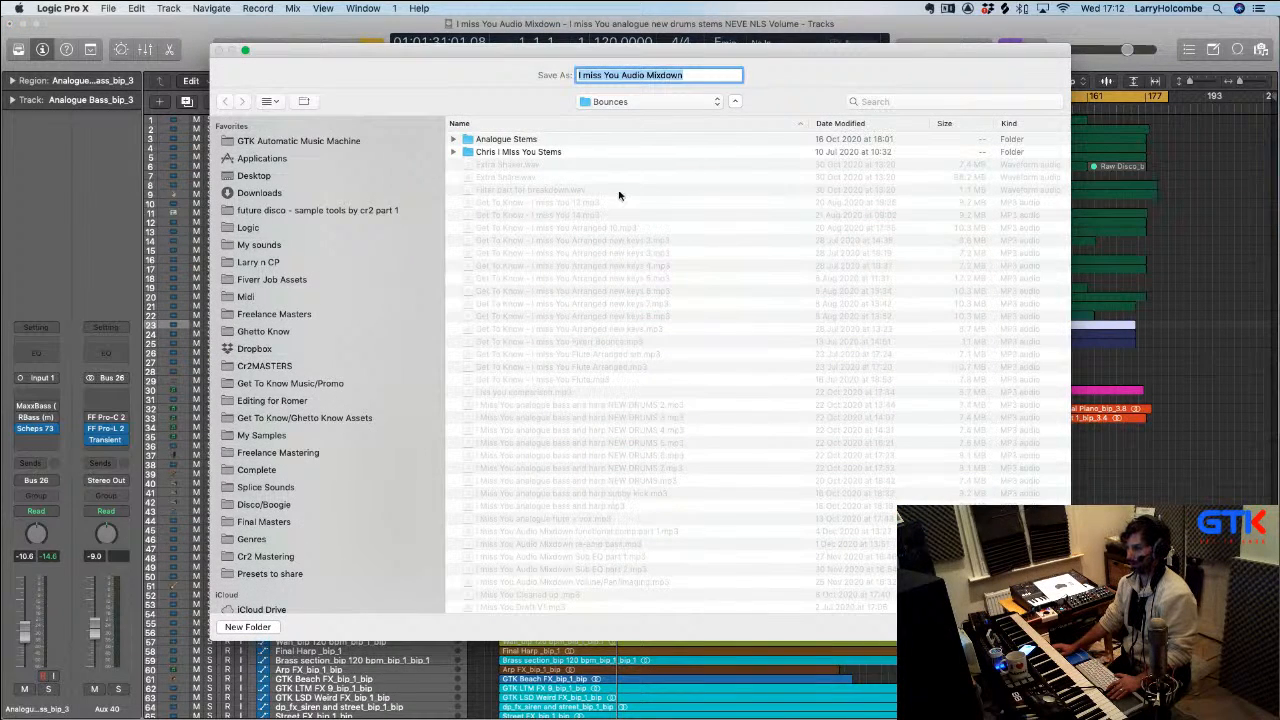
Sort the Bounces folder by date modified, base the name on the latest mixdown, and bounce as "I miss You Audio Mixdown additive eq"
left_click(863, 123)
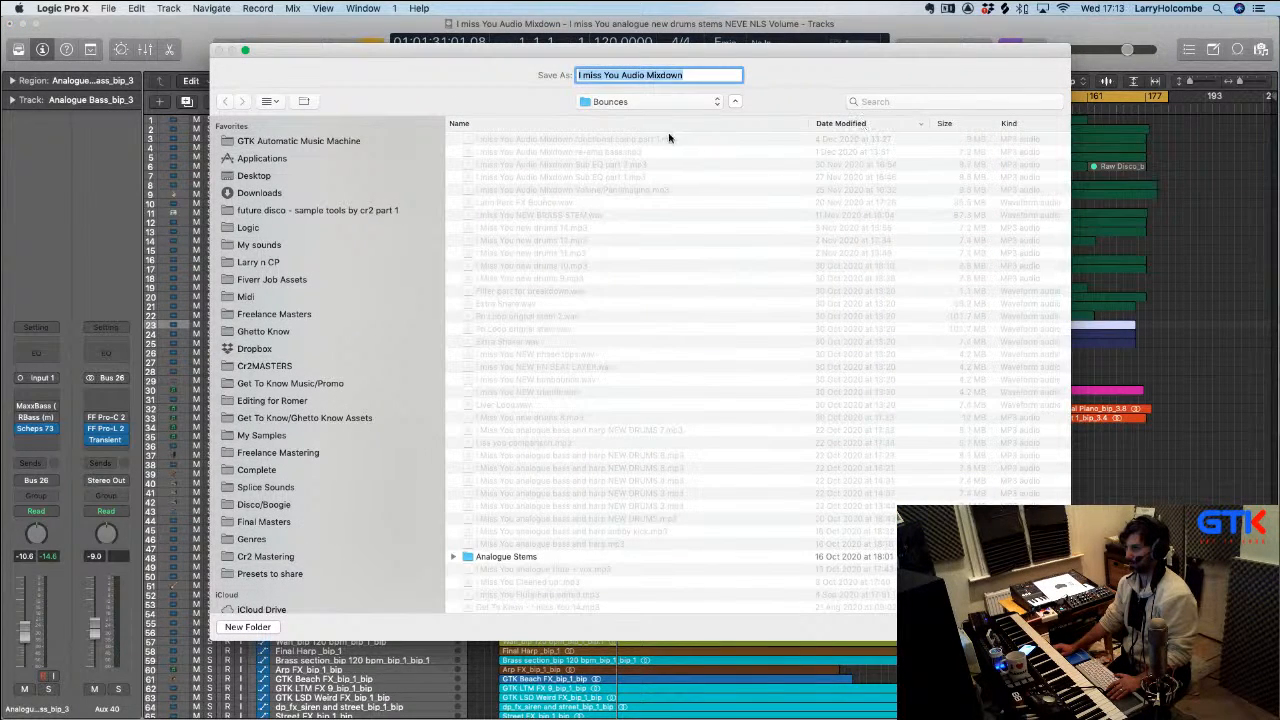
left_click(636, 140)
left_click_drag(684, 77, 738, 77)
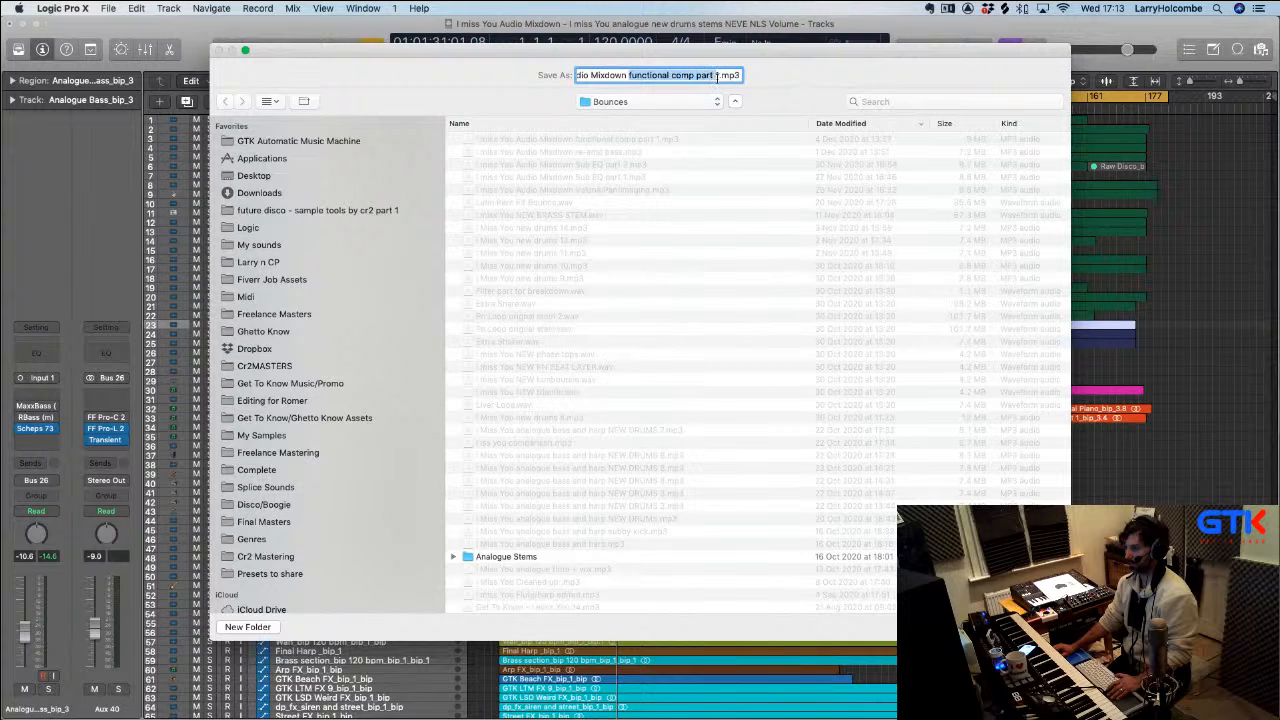
type("additive eq.m")
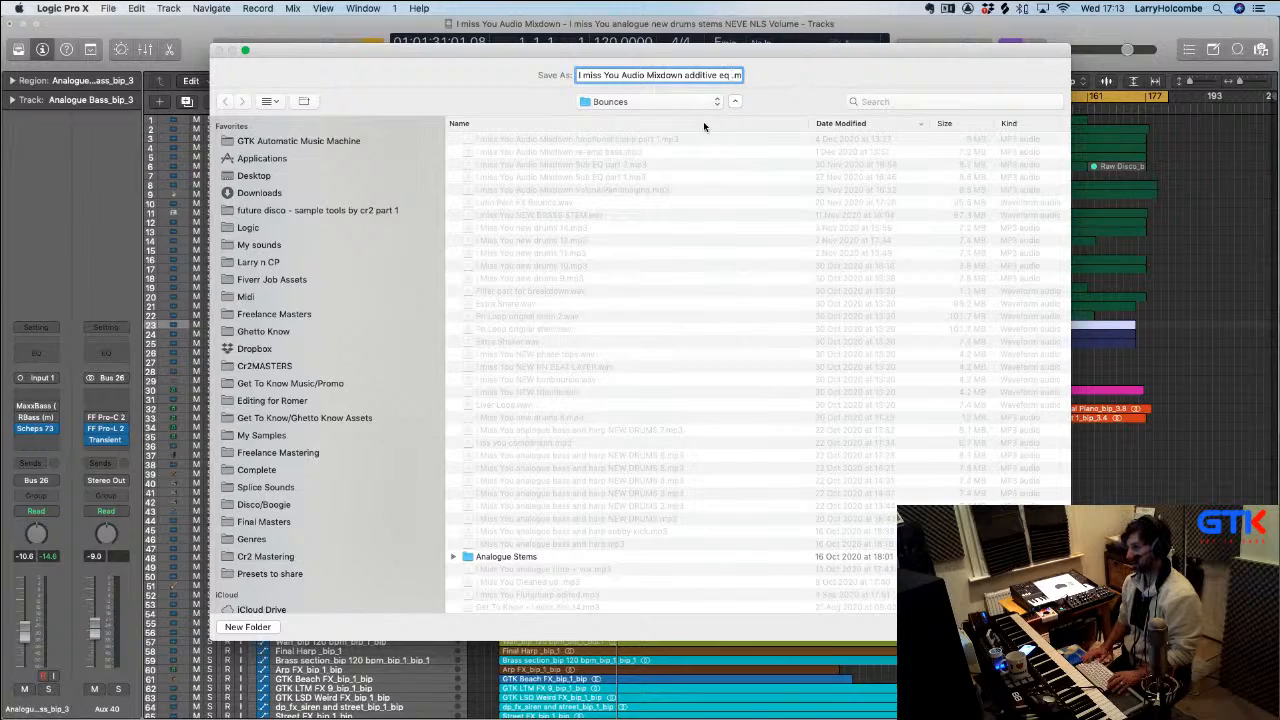
key("Return")
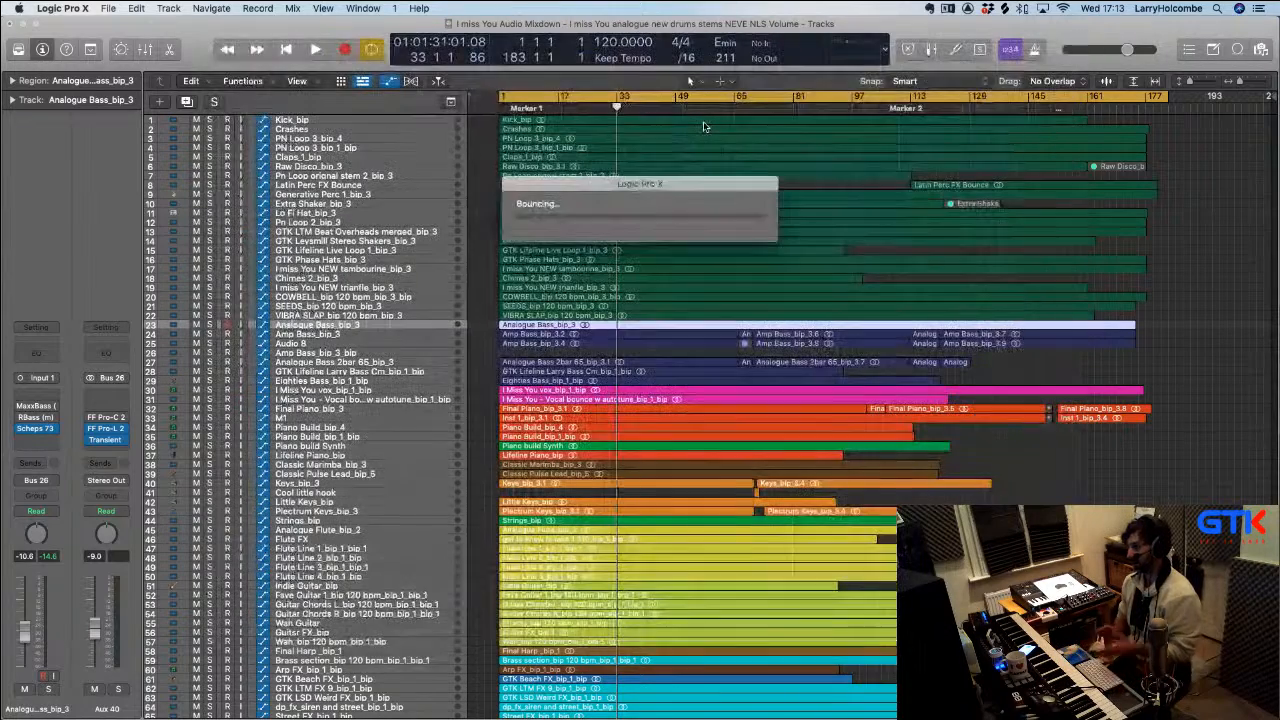